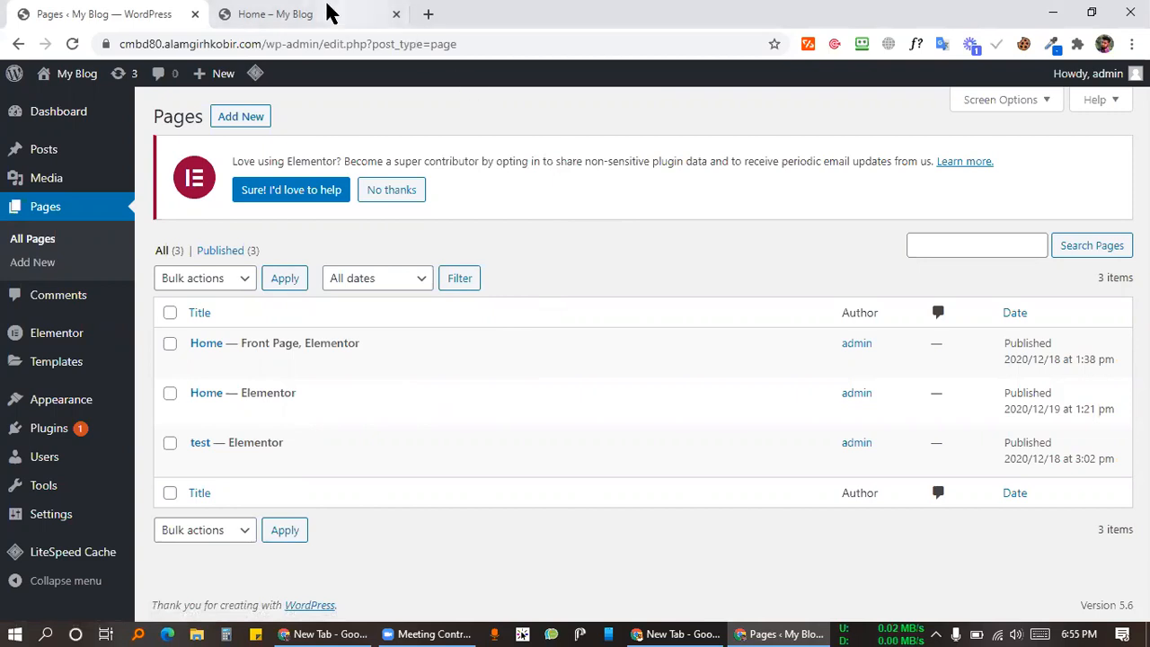
# Step: Open the site's live Home page and restore the browser to a smaller, mobile-width window
pyautogui.click(329, 11)
pyautogui.scroll(2, 632, 332)
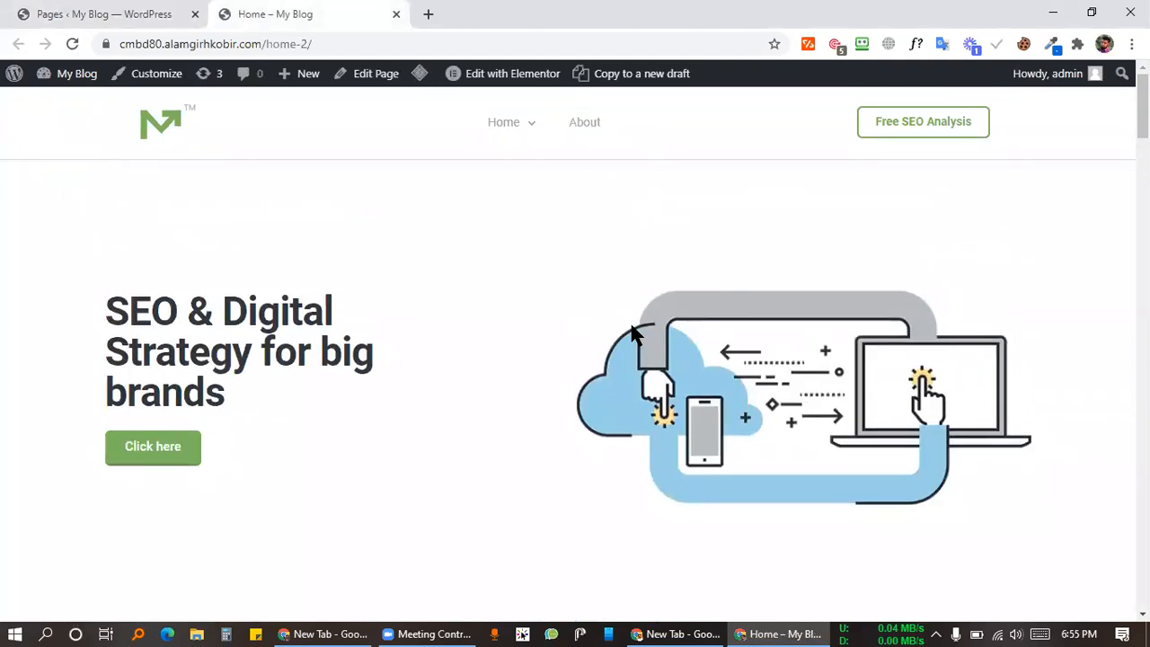
pyautogui.click(530, 130)
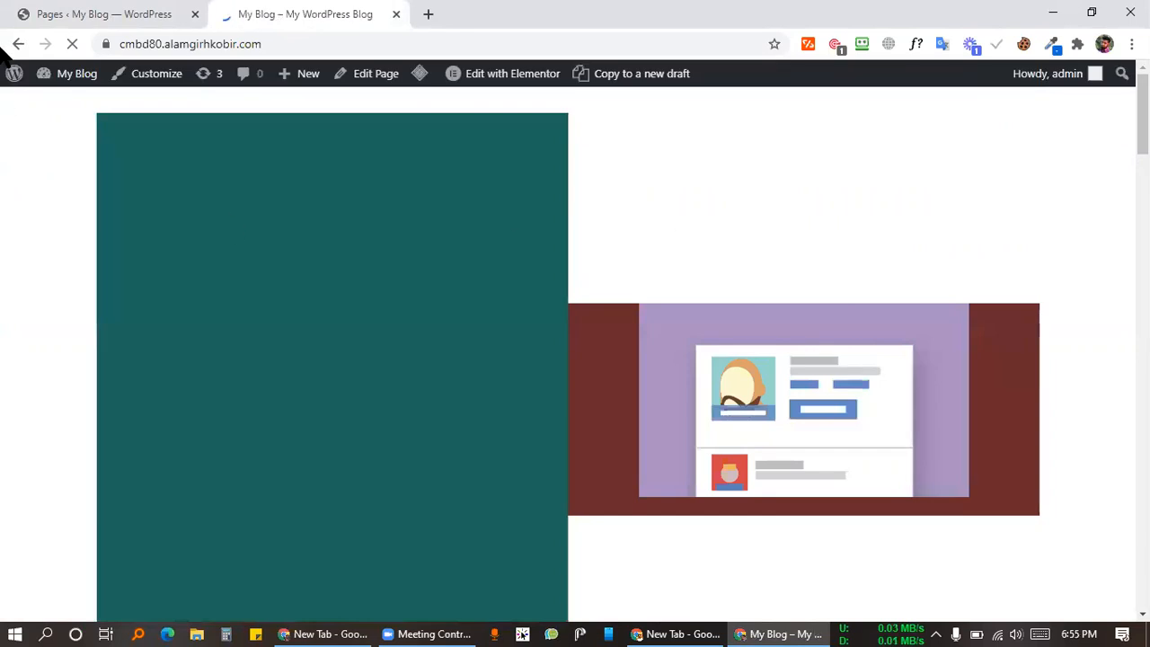
pyautogui.click(18, 43)
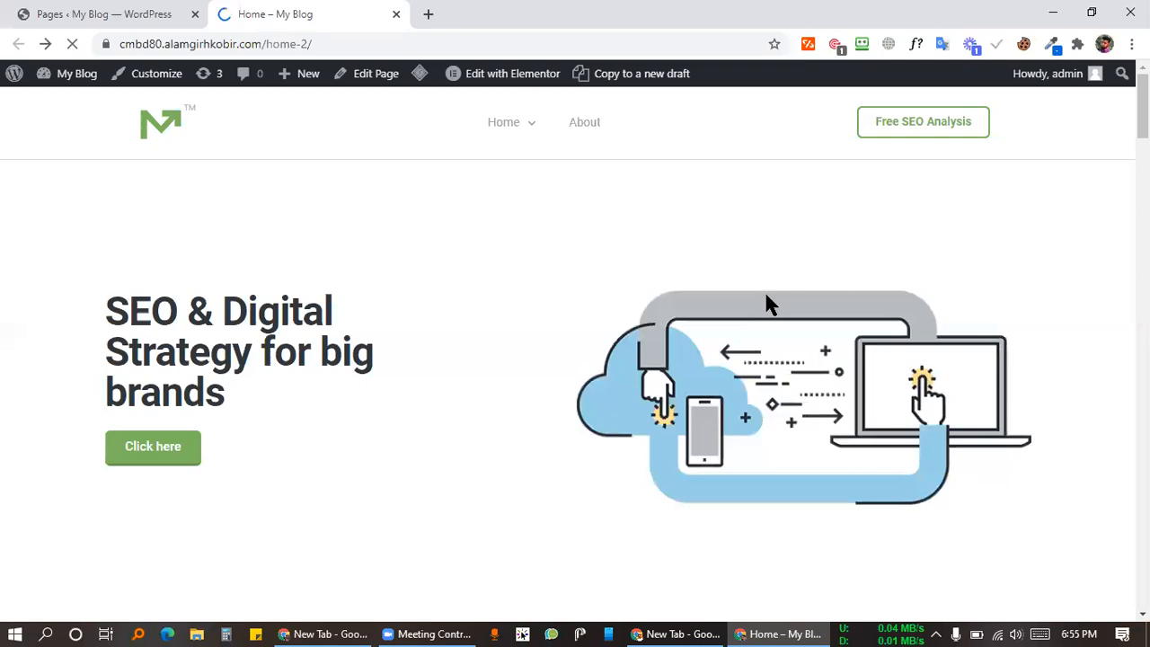
pyautogui.scroll(-15, 764, 294)
pyautogui.scroll(-5, 849, 217)
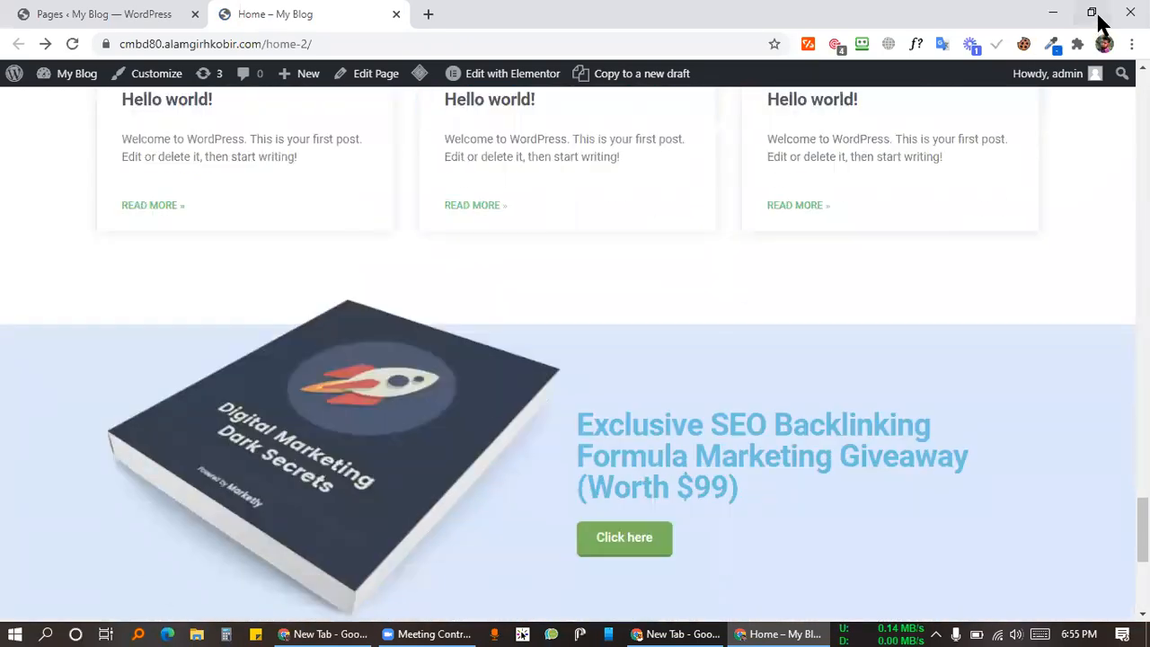
pyautogui.click(1091, 13)
pyautogui.scroll(20, 608, 310)
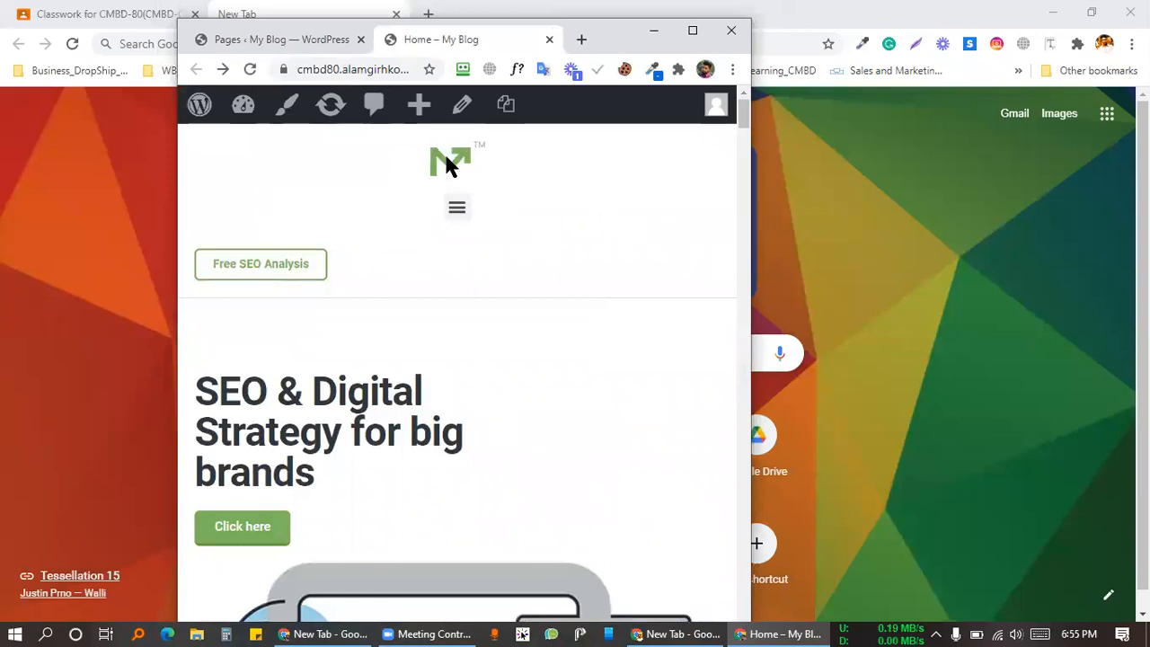
# Step: Open and close the mobile hamburger menu, then check the first heading below it
pyautogui.click(456, 211)
pyautogui.click(457, 210)
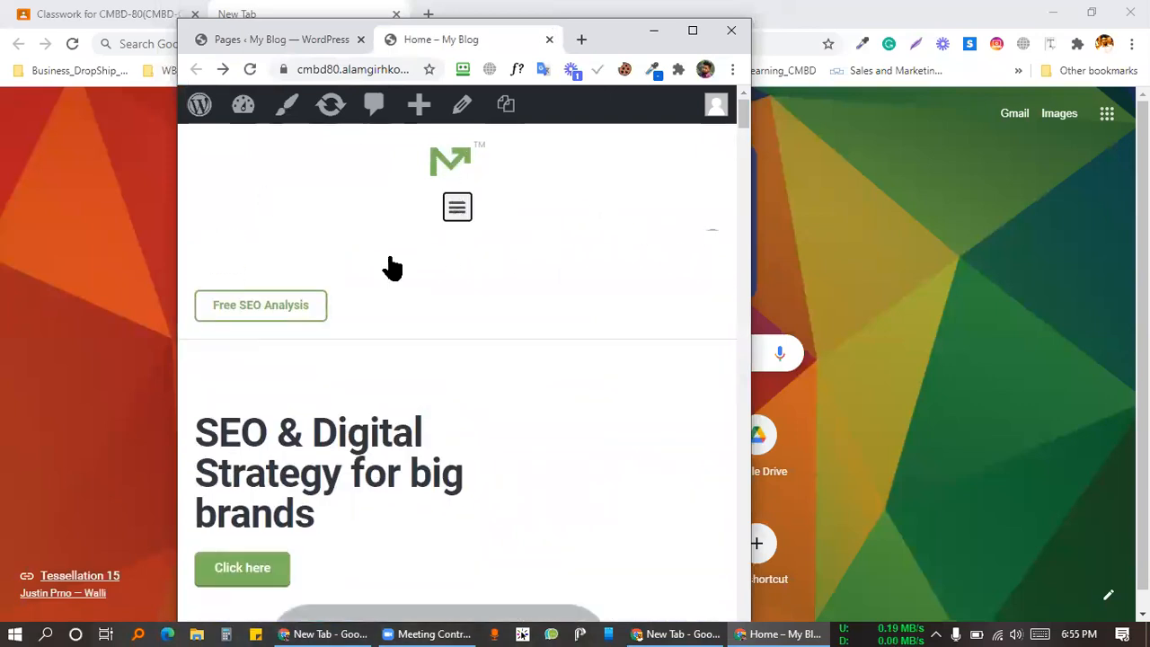
pyautogui.scroll(-2, 521, 339)
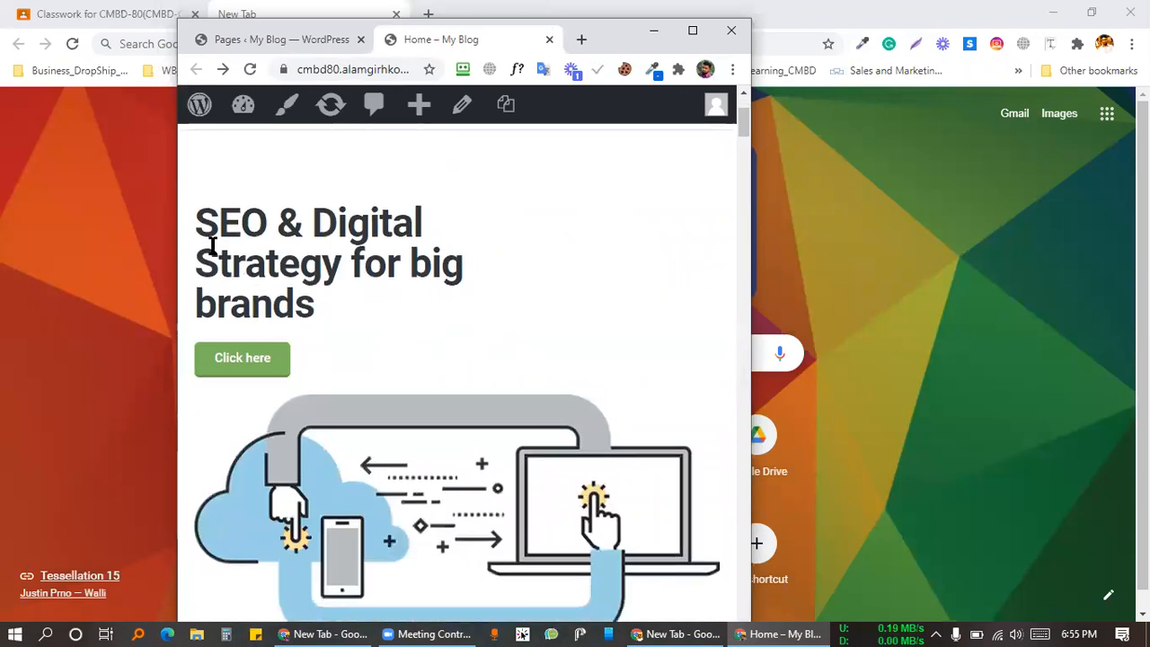
pyautogui.moveTo(198, 221); pyautogui.dragTo(348, 301)
pyautogui.click(490, 335)
# Step: Scroll through the remaining sections, then maximize the browser and return to the page top
pyautogui.scroll(-9, 489, 335)
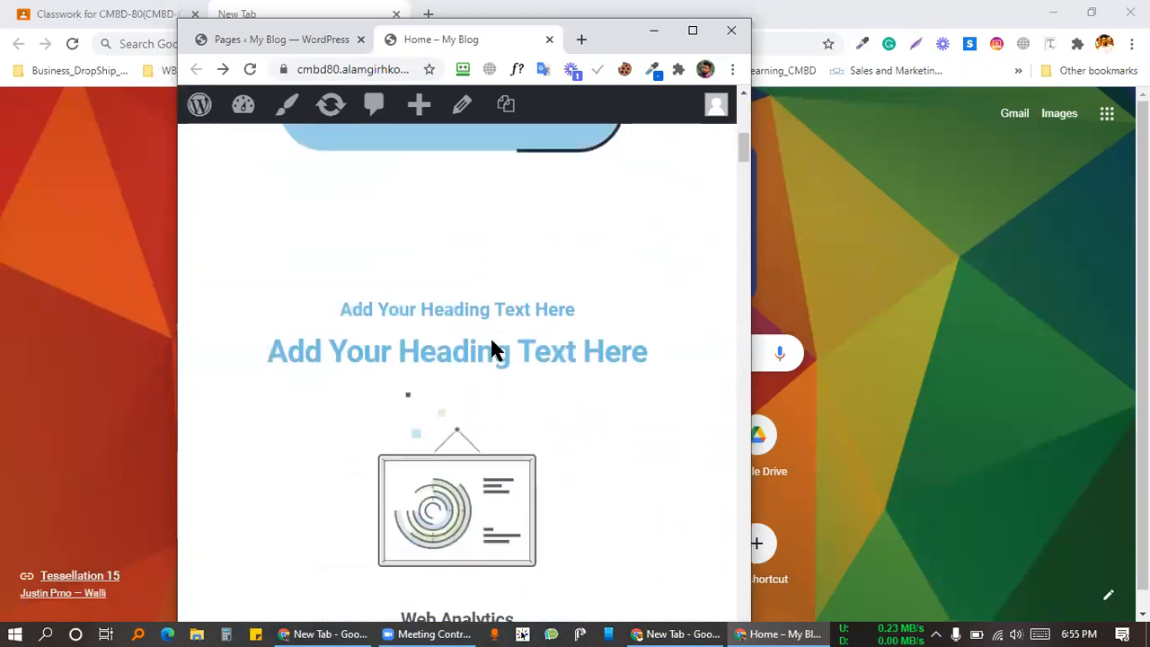
pyautogui.scroll(-10, 506, 333)
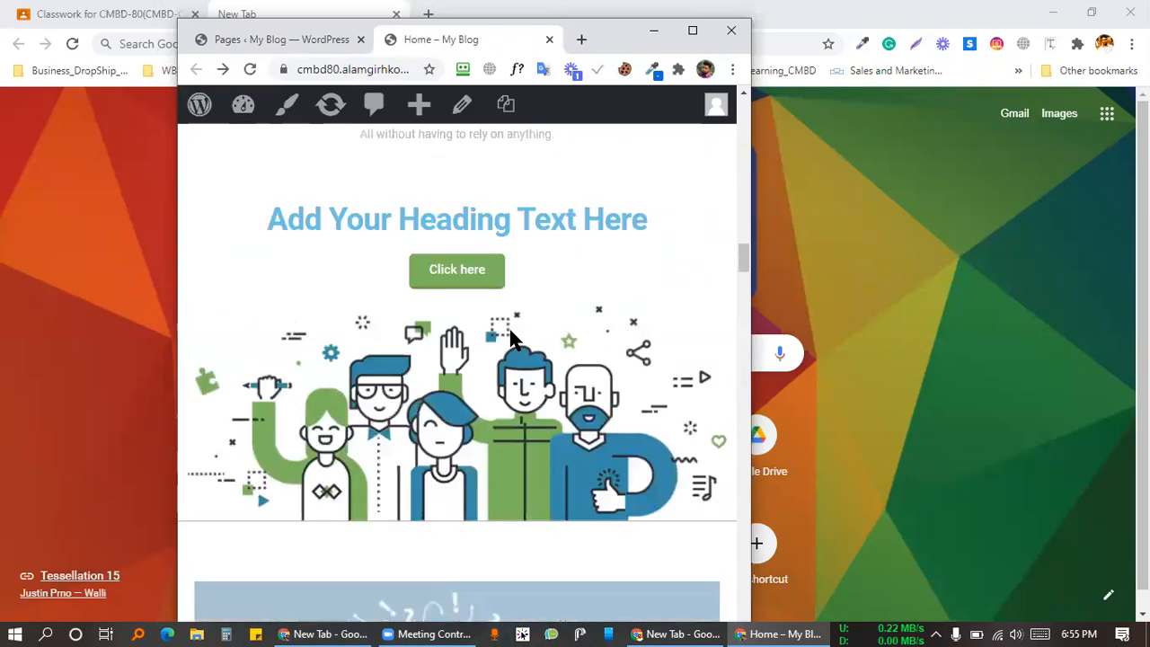
pyautogui.scroll(-1, 550, 308)
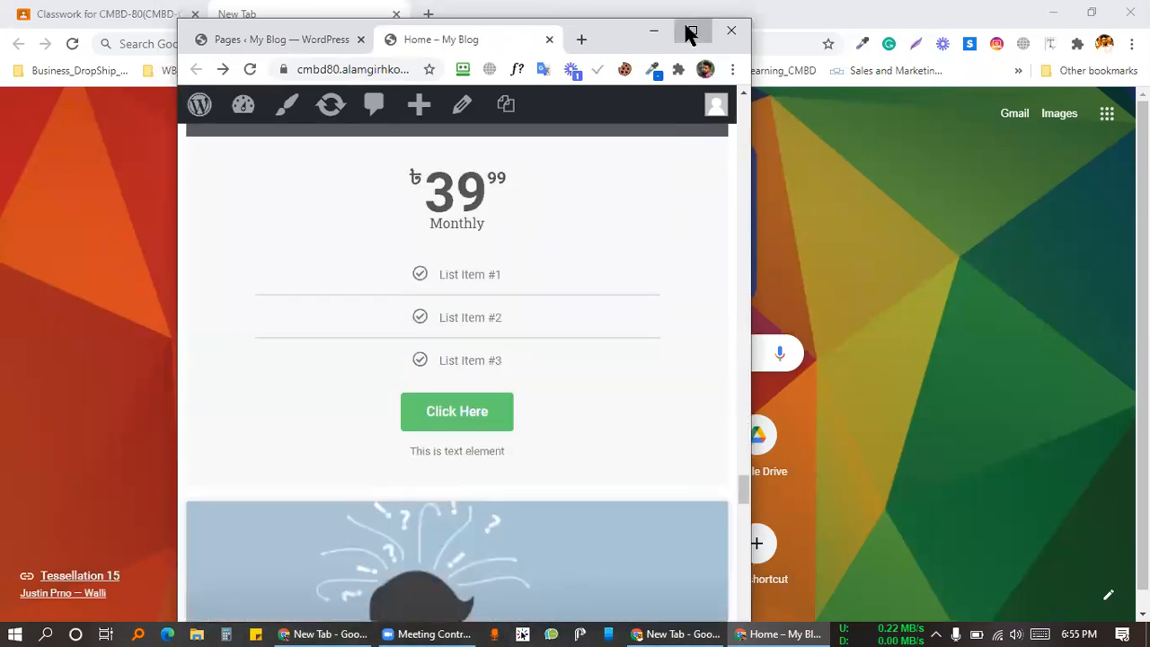
pyautogui.click(690, 32)
pyautogui.scroll(15, 296, 168)
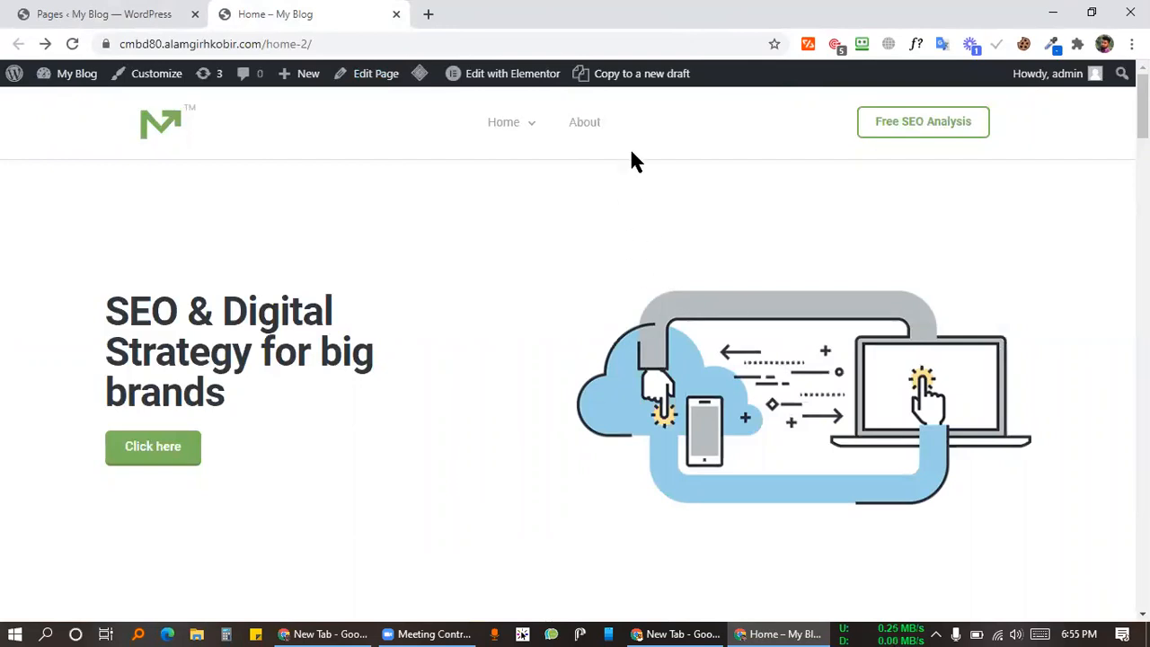
pyautogui.scroll(-20, 380, 303)
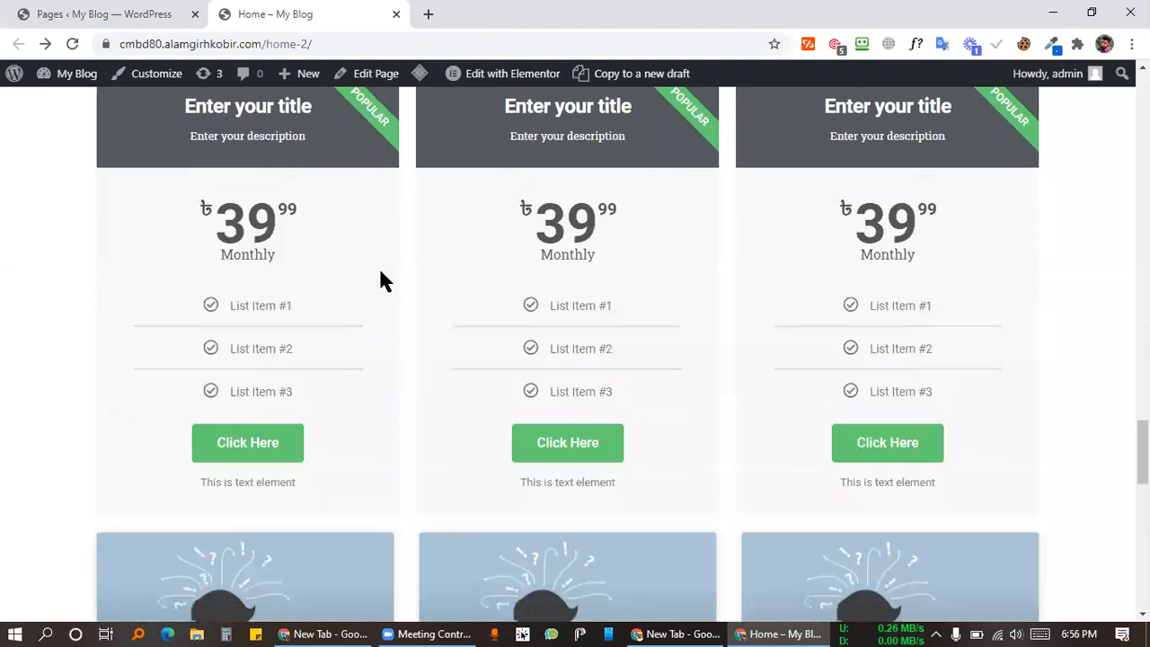
pyautogui.scroll(20, 380, 279)
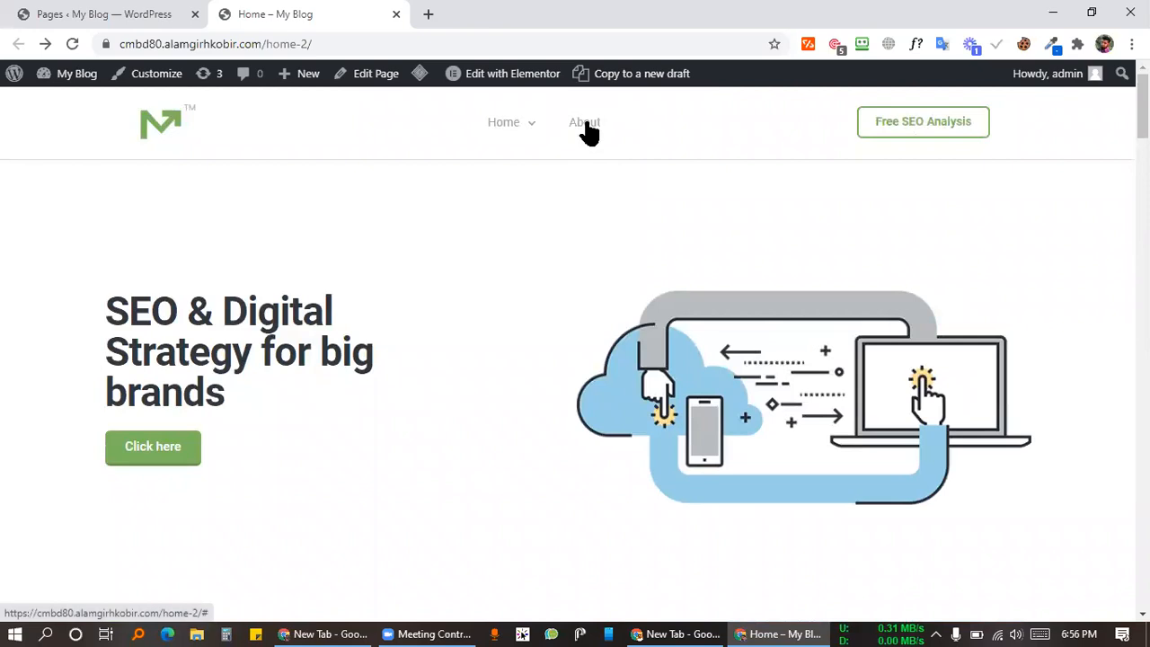
pyautogui.moveTo(542, 132)
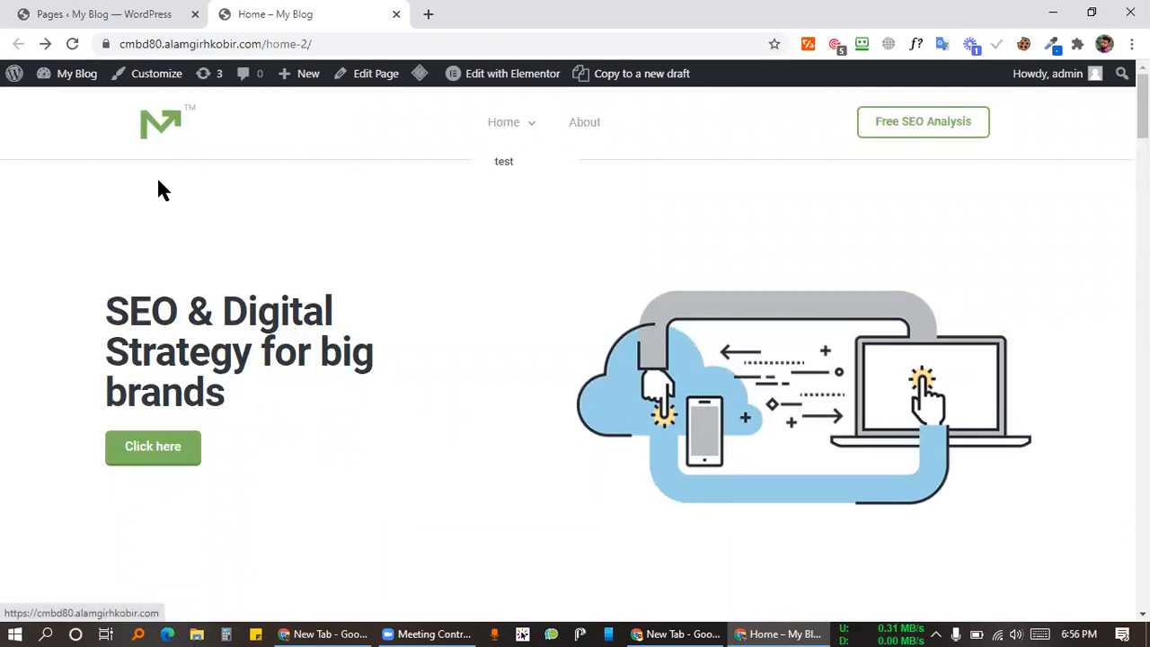
pyautogui.scroll(-5, 560, 321)
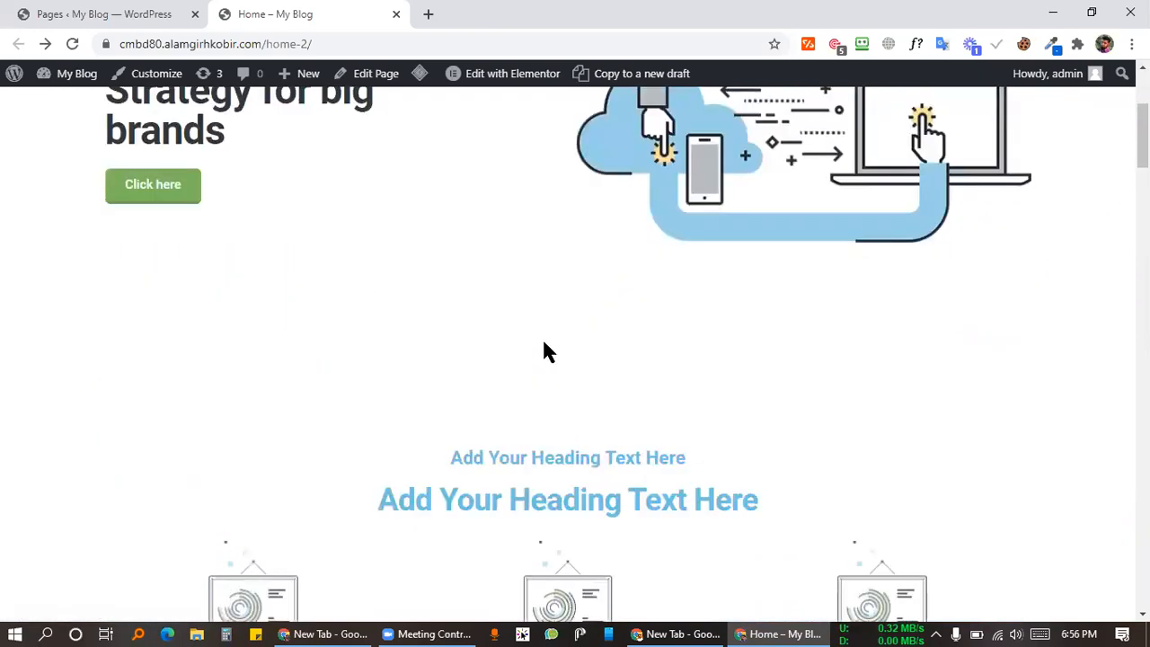
pyautogui.moveTo(358, 256); pyautogui.dragTo(878, 239)
pyautogui.click(883, 236)
pyautogui.scroll(5, 631, 251)
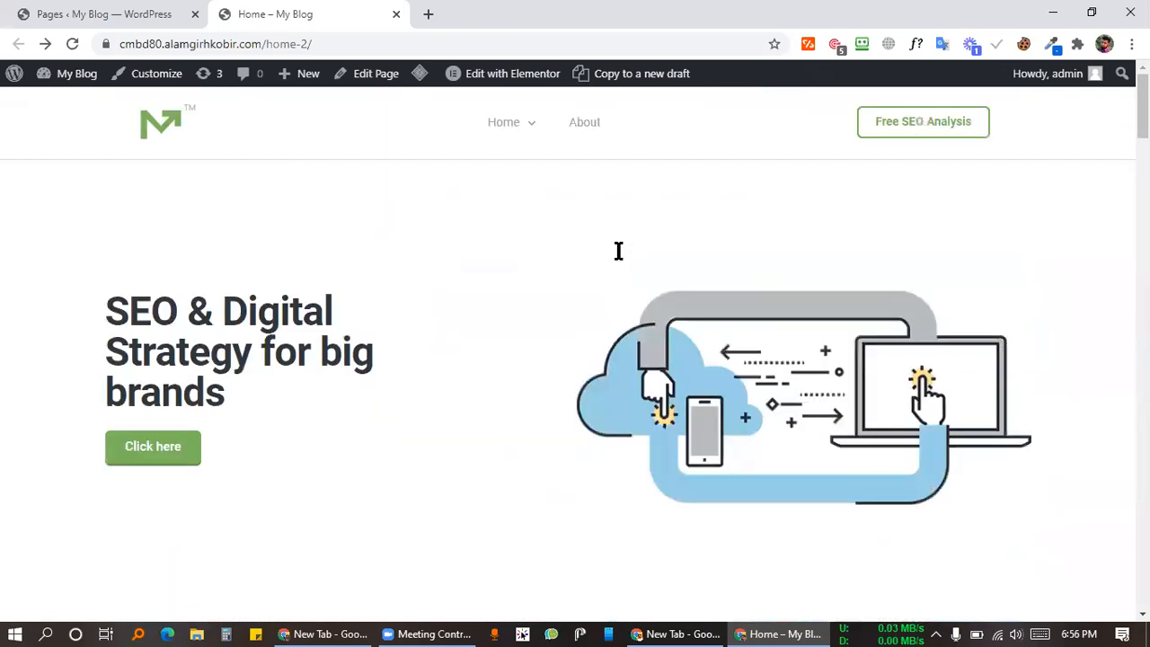
pyautogui.scroll(-5, 662, 226)
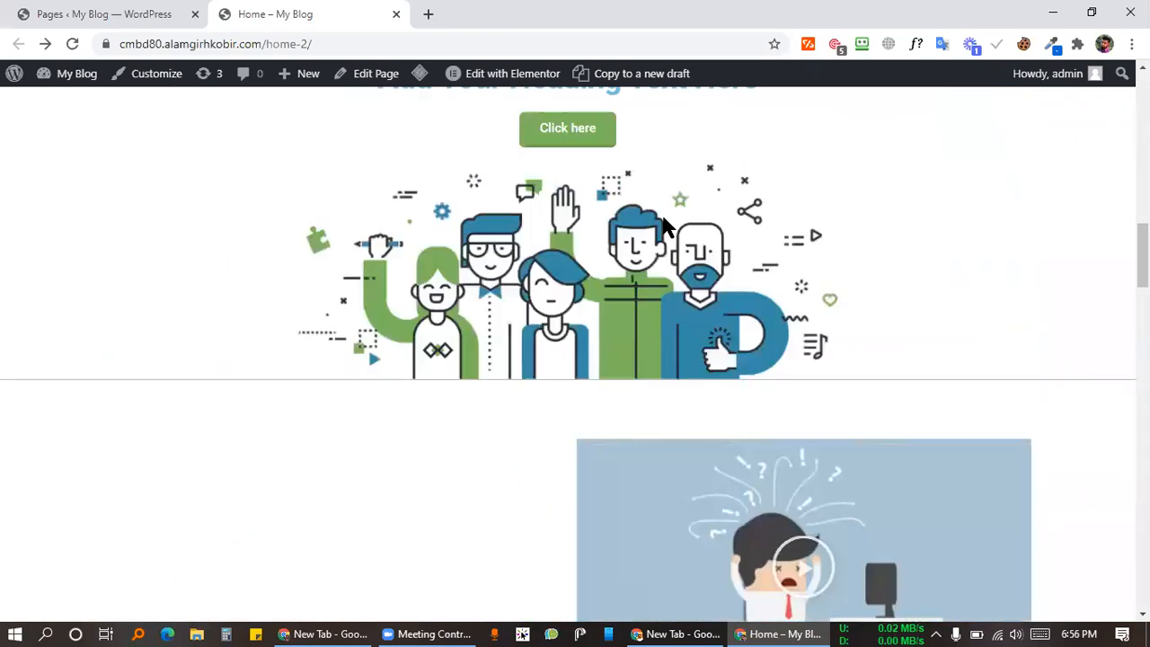
pyautogui.scroll(-12, 427, 324)
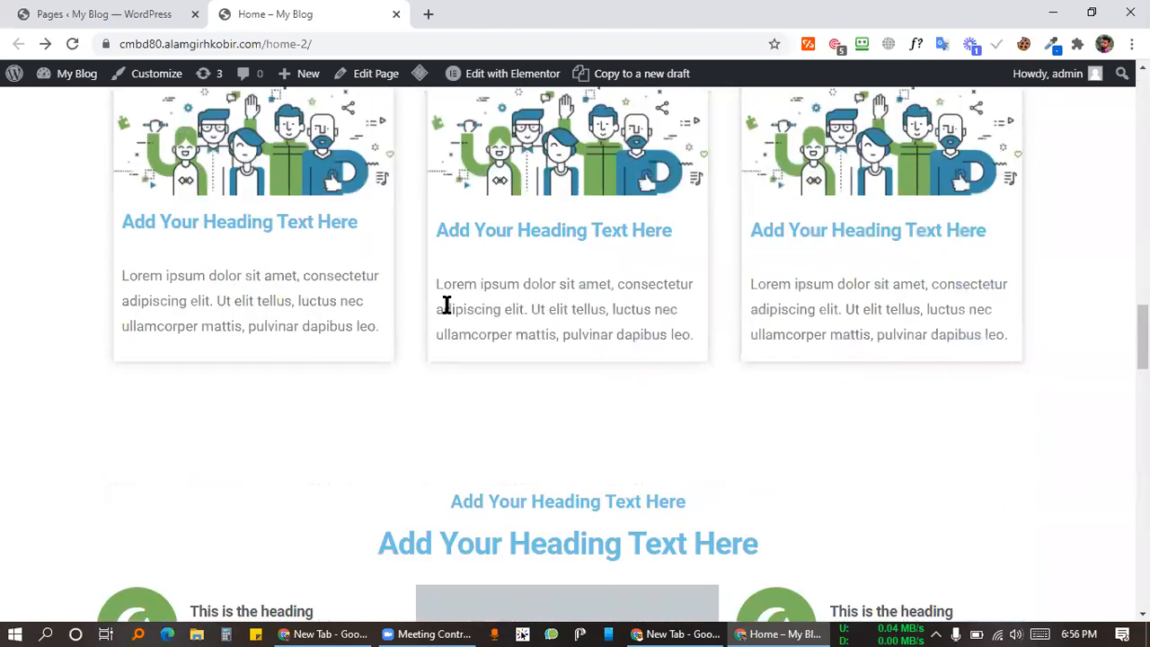
pyautogui.scroll(15, 428, 322)
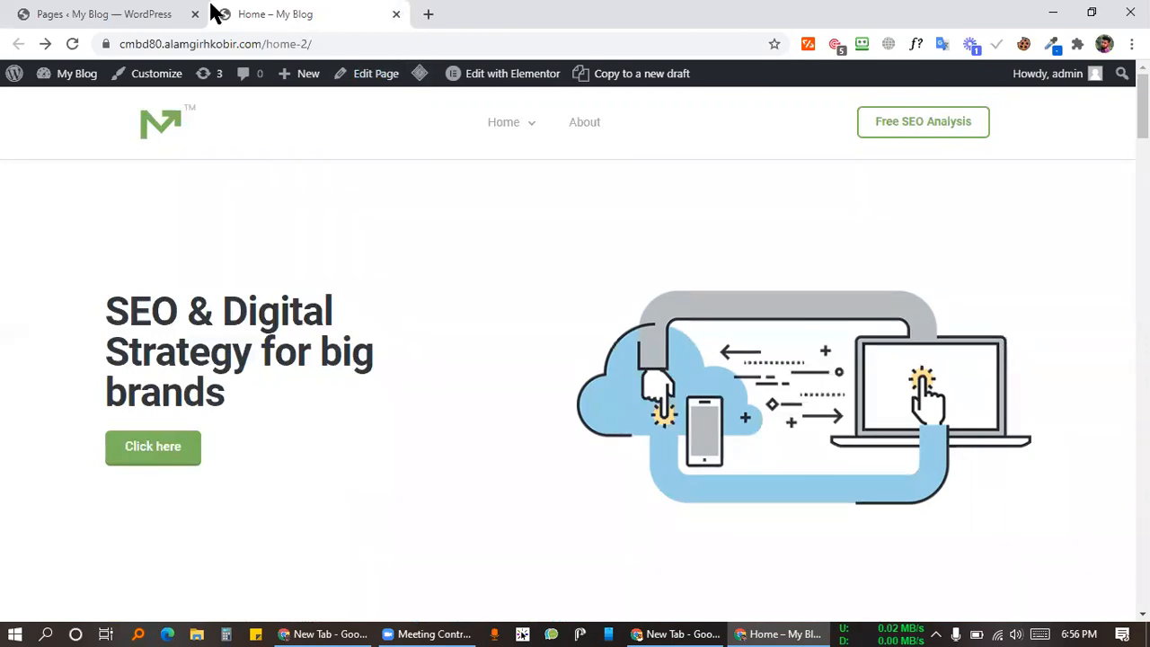
pyautogui.click(207, 15)
pyautogui.click(305, 14)
pyautogui.hotkey('alt', 'Tab')
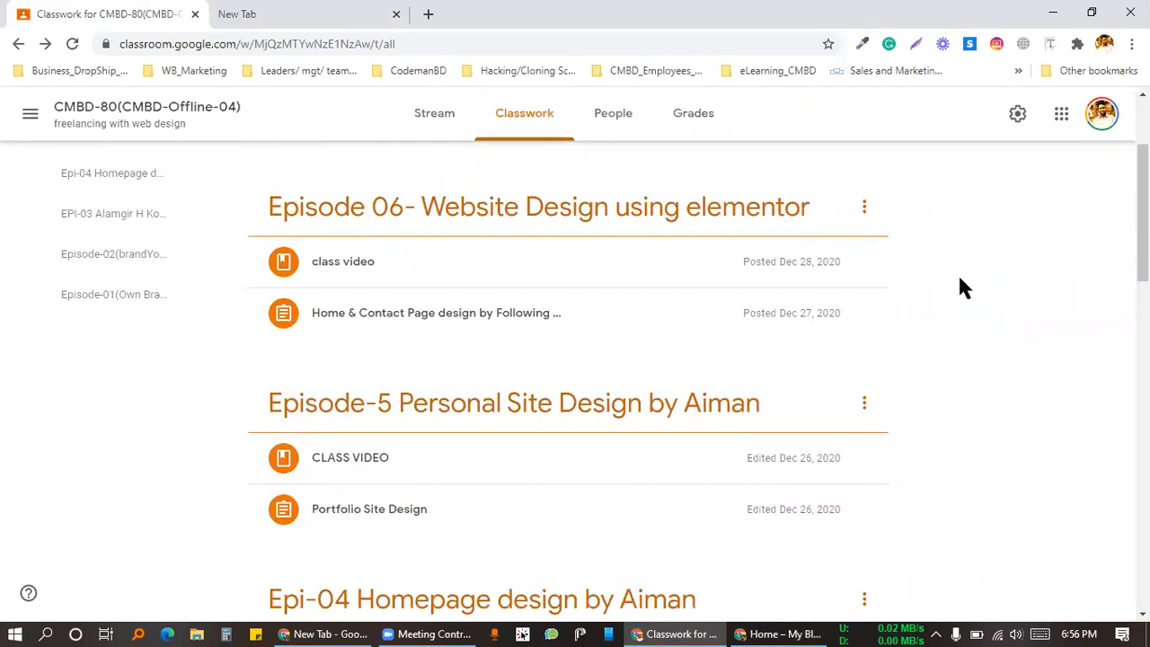
pyautogui.scroll(-2, 527, 416)
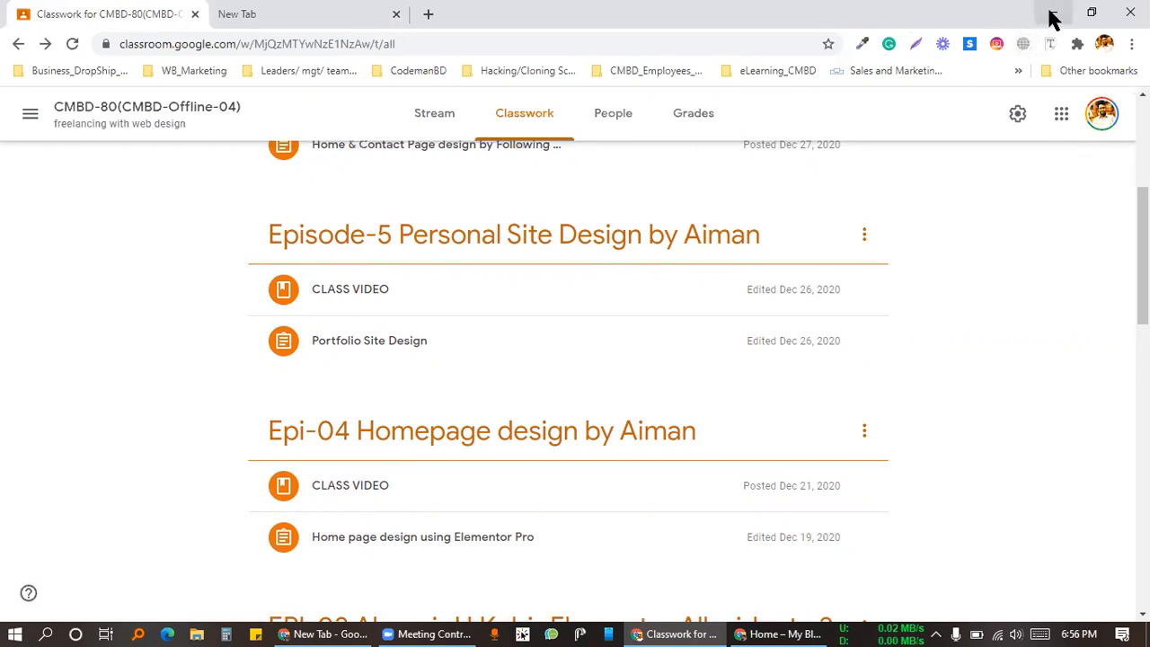
pyautogui.click(1052, 13)
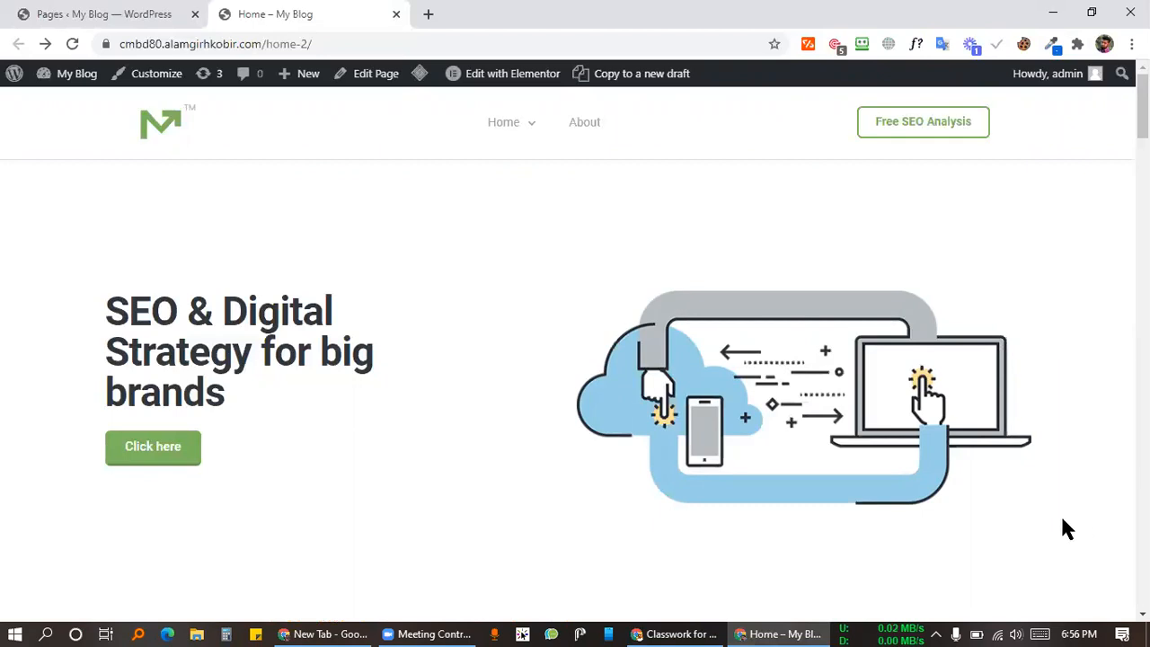
# Step: Switch back and forth between the WordPress Pages list and the Home page
pyautogui.click(145, 11)
pyautogui.click(382, 13)
pyautogui.click(65, 12)
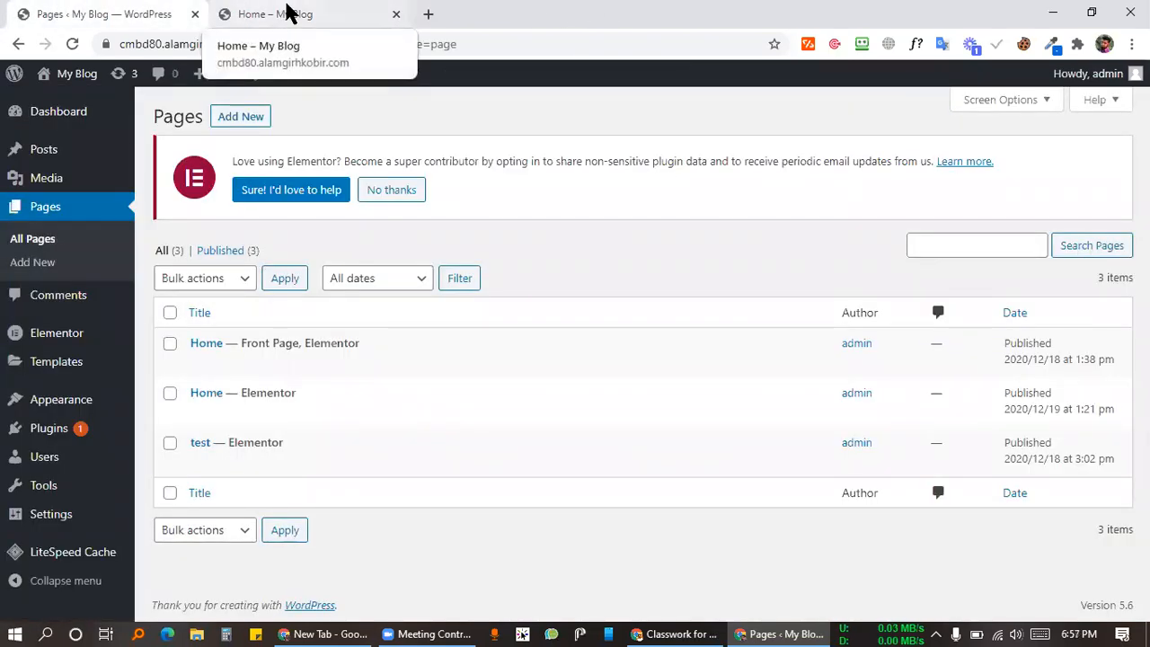
pyautogui.click(296, 13)
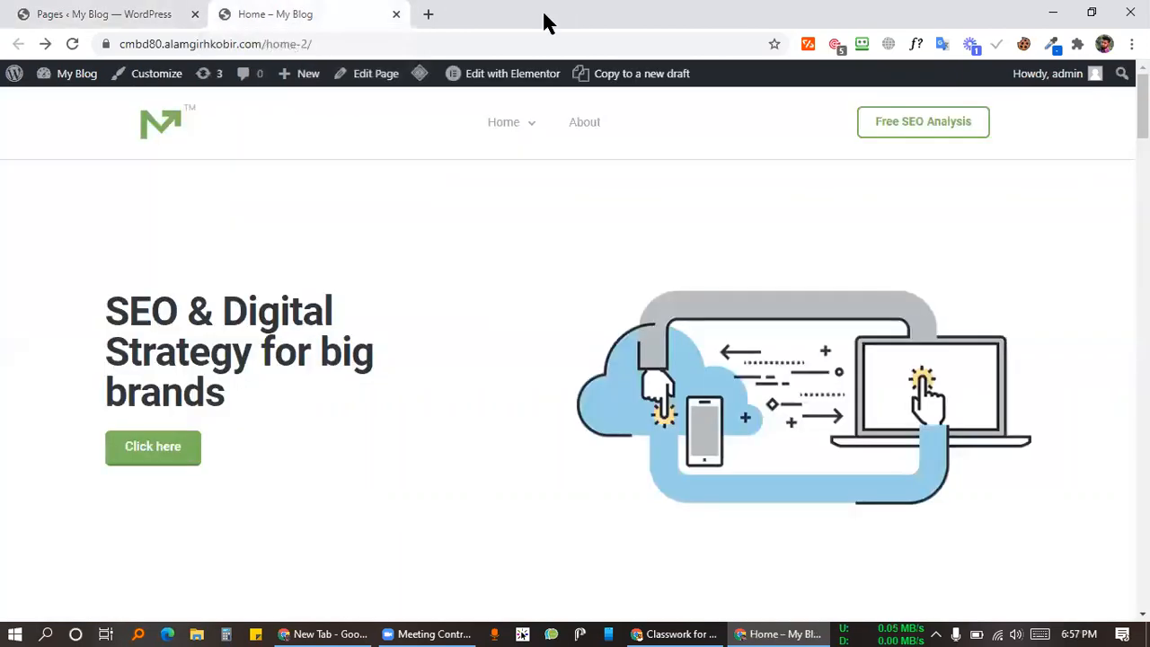
pyautogui.click(129, 12)
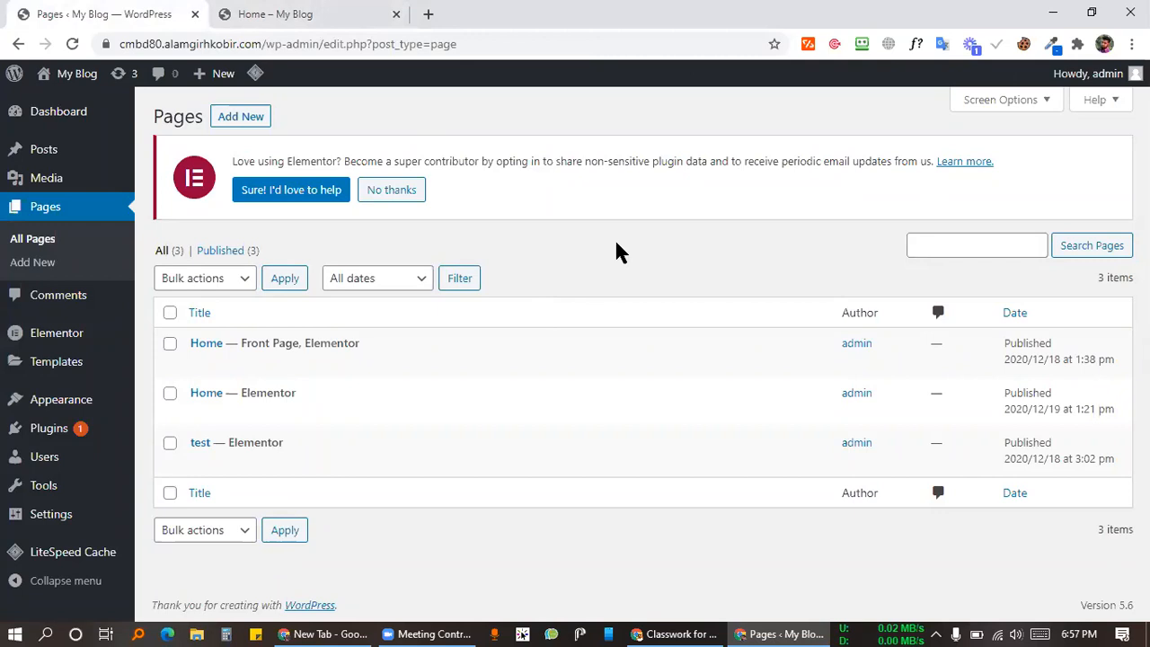
pyautogui.click(355, 13)
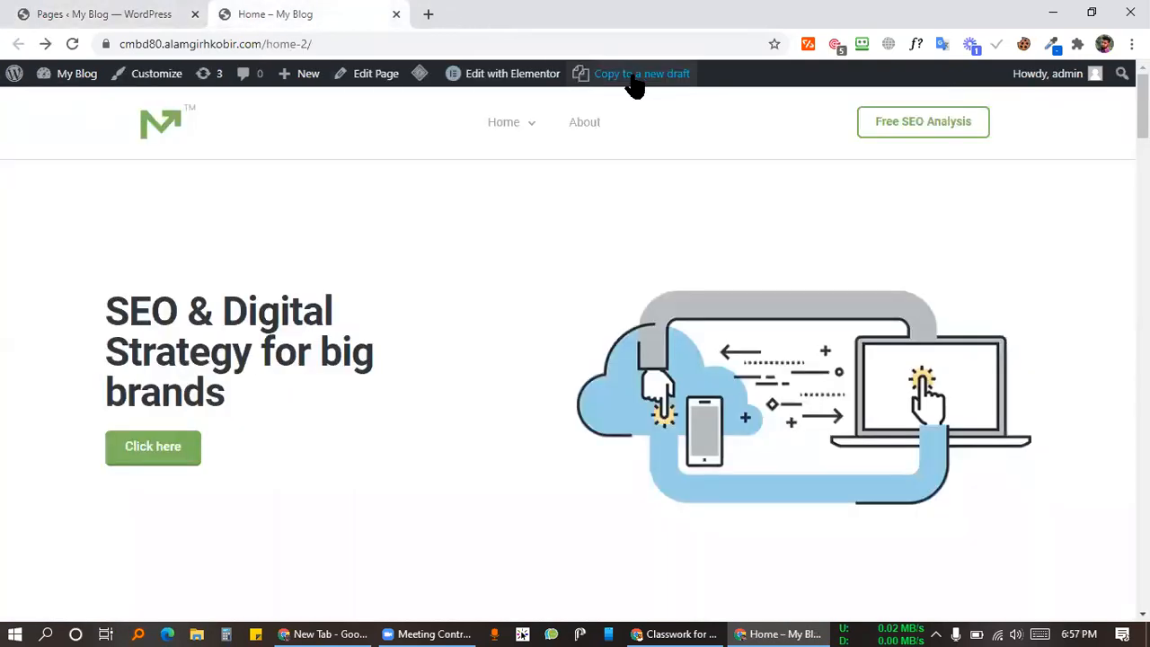
# Step: Launch 'Edit with Elementor' for the Home page and let the editor load
pyautogui.click(476, 74)
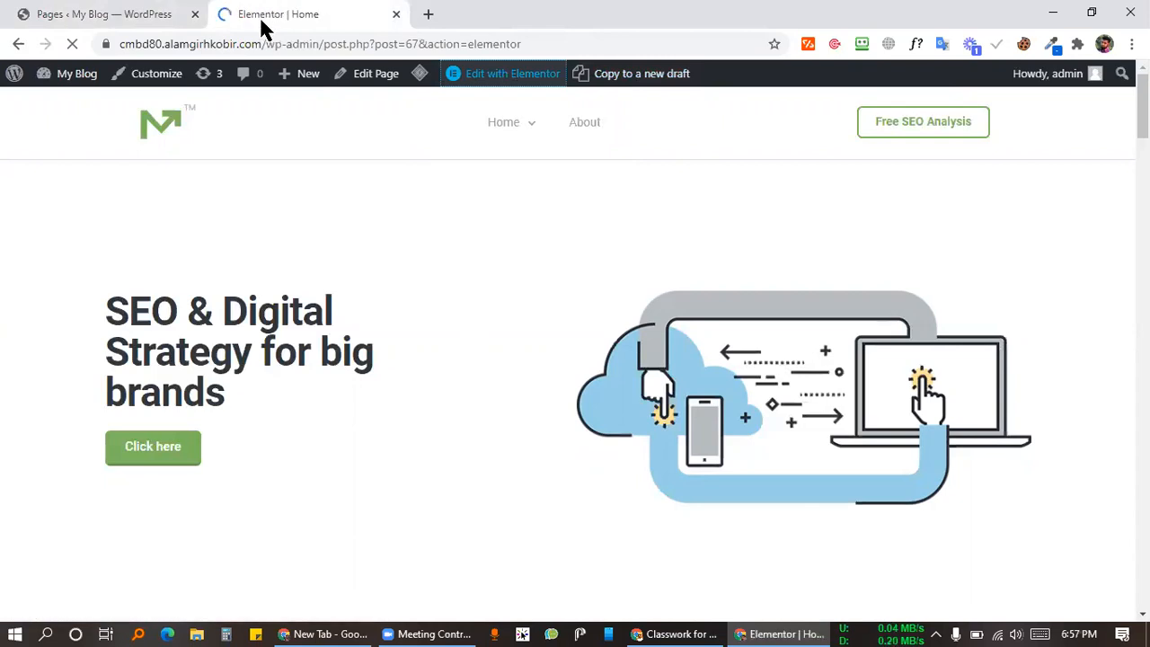
pyautogui.scroll(-8, 824, 333)
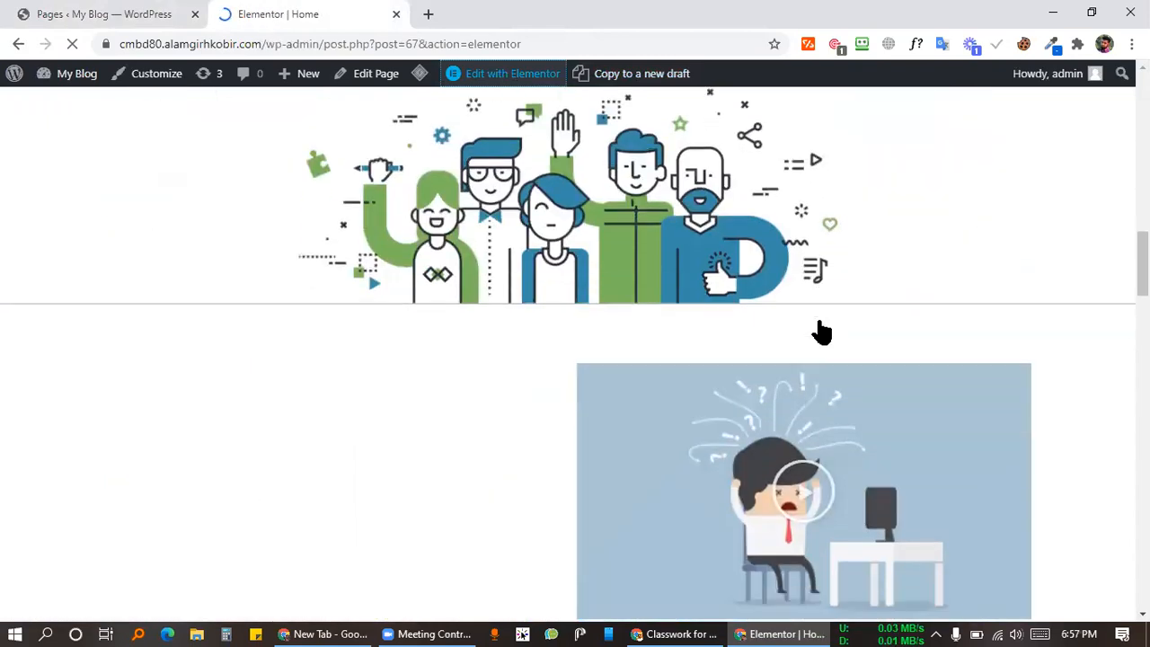
pyautogui.scroll(-5, 822, 332)
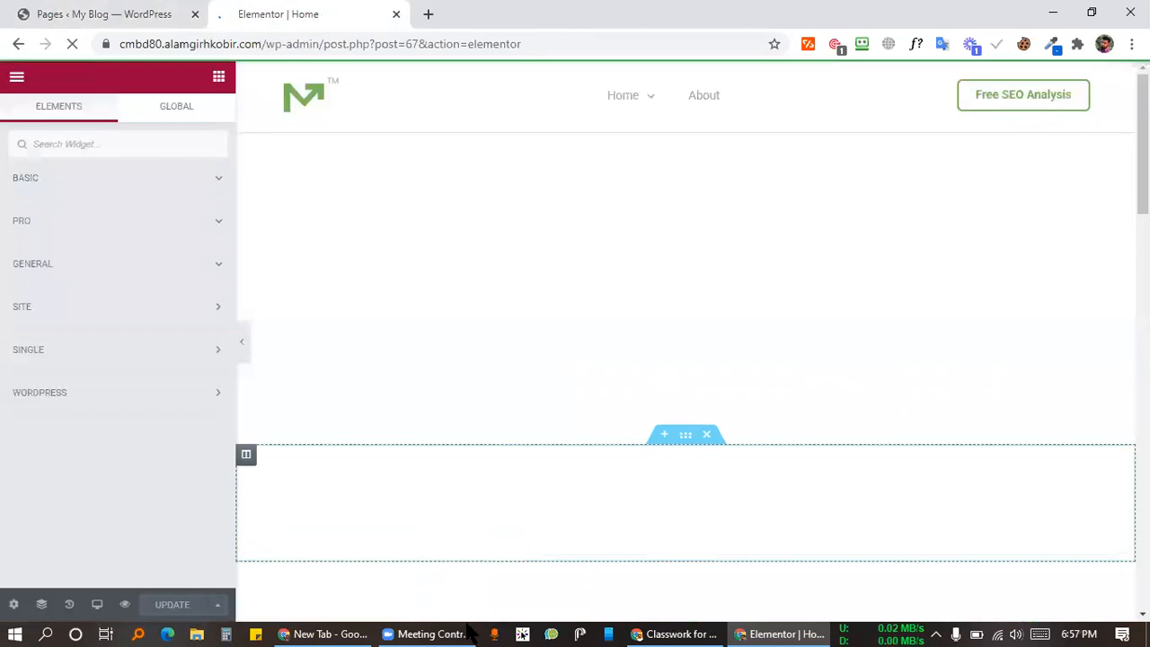
# Step: Add an empty single-column section below the ebook banner
pyautogui.scroll(-10, 738, 343)
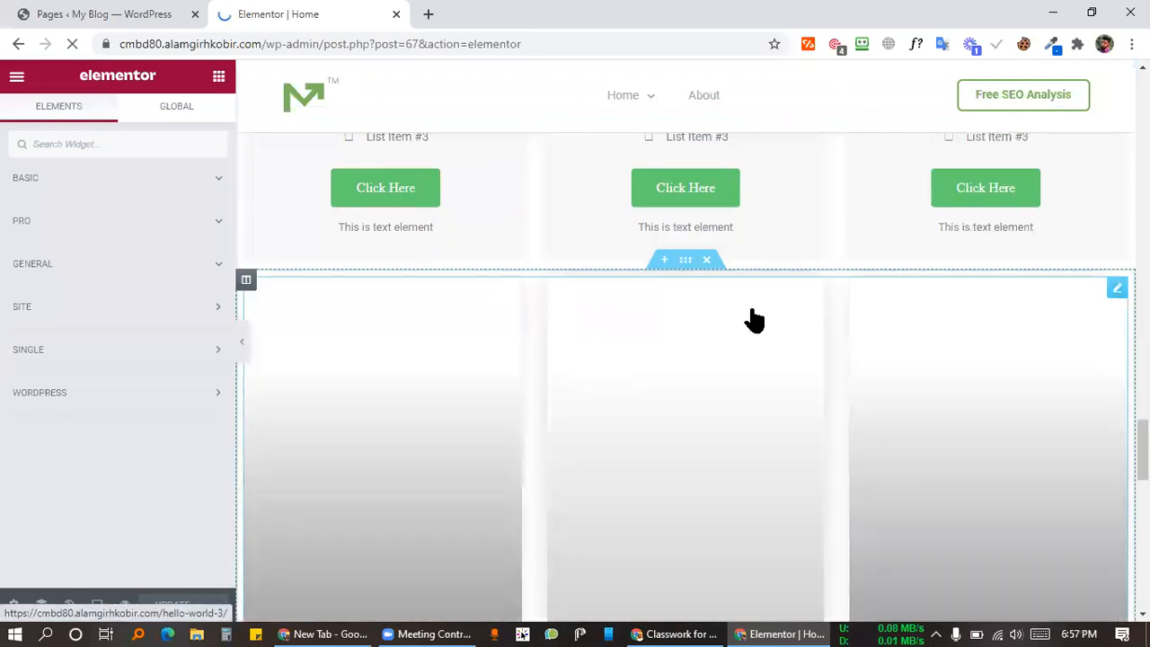
pyautogui.scroll(-15, 753, 318)
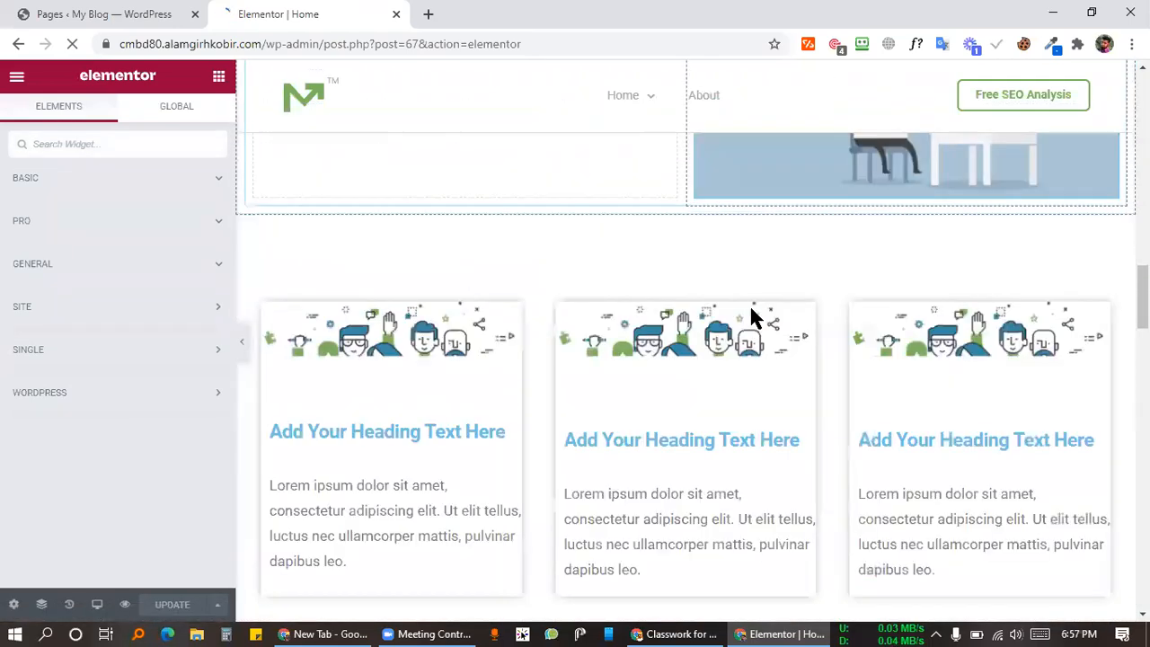
pyautogui.scroll(4, 752, 319)
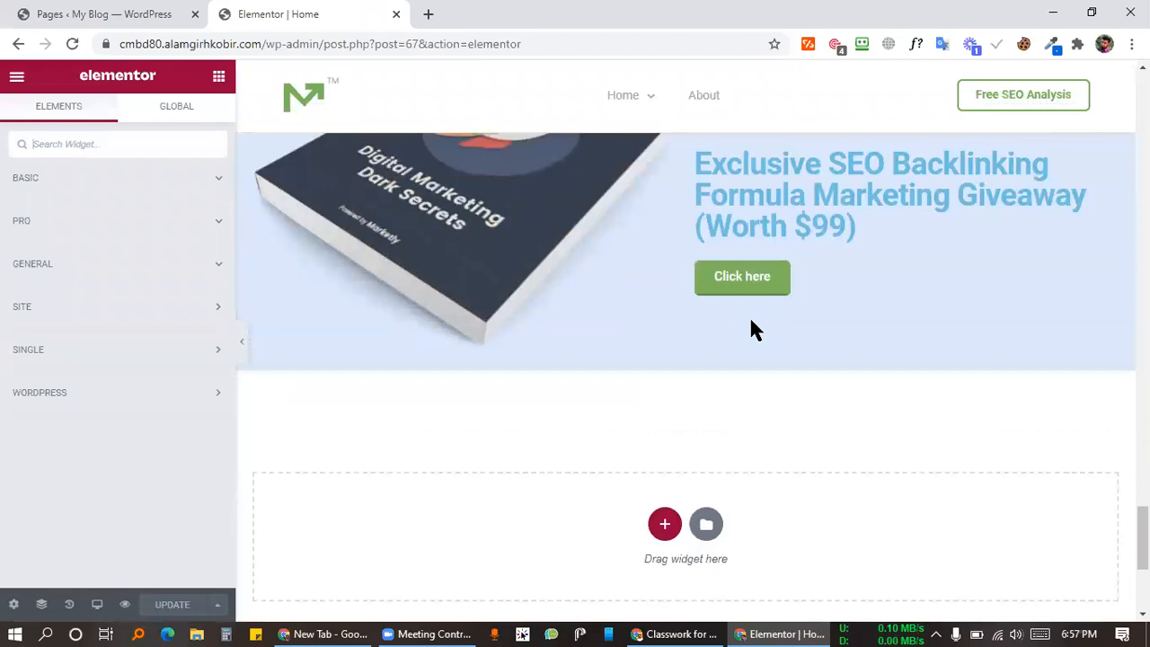
pyautogui.scroll(-4, 751, 315)
pyautogui.click(664, 191)
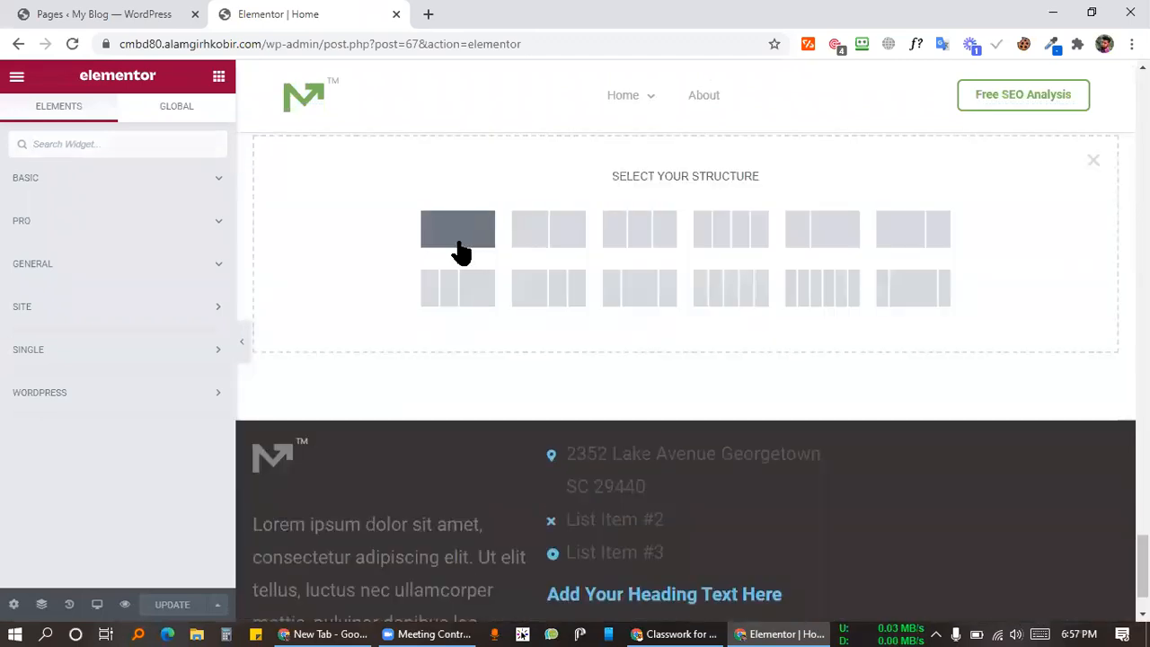
pyautogui.click(460, 252)
# Step: Place an Icon widget from the BASIC widgets into the new section
pyautogui.click(219, 77)
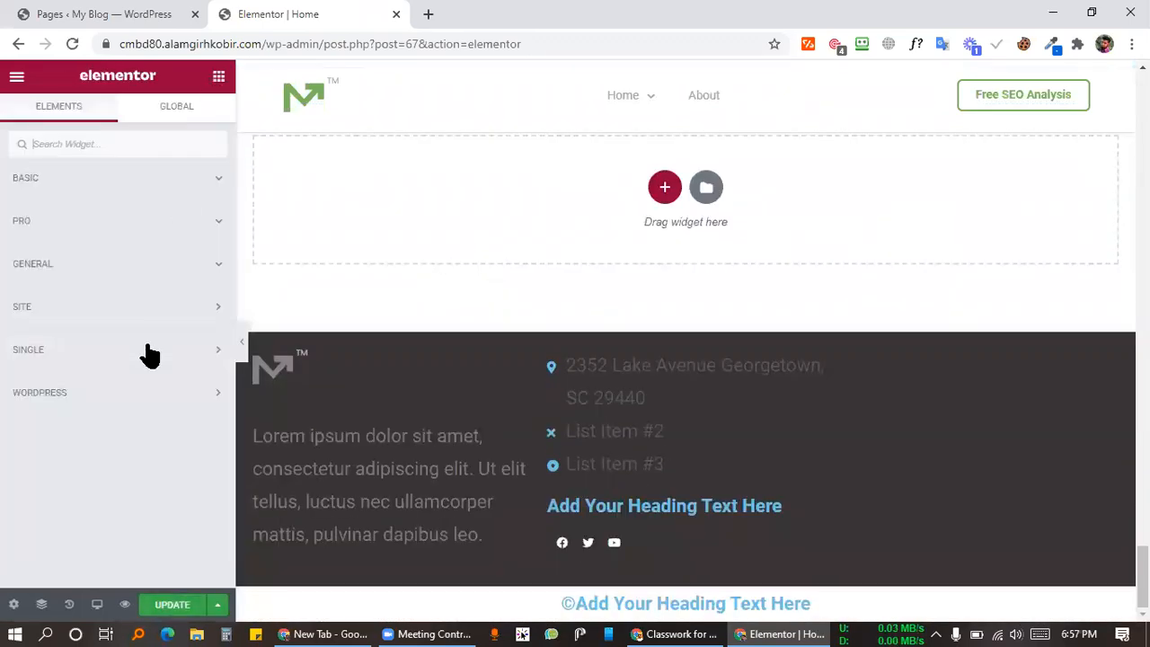
pyautogui.click(153, 180)
pyautogui.scroll(-3, 123, 402)
pyautogui.moveTo(188, 329); pyautogui.dragTo(548, 298)
pyautogui.moveTo(388, 323); pyautogui.dragTo(302, 342)
pyautogui.scroll(4, 534, 315)
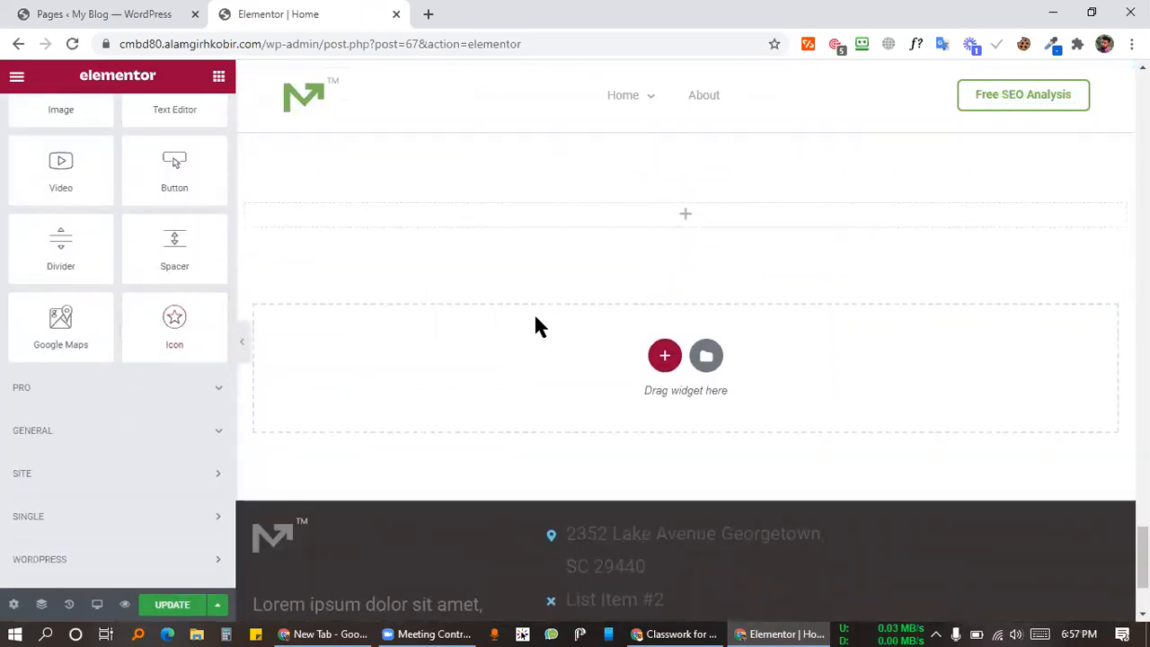
pyautogui.moveTo(169, 358); pyautogui.dragTo(683, 390)
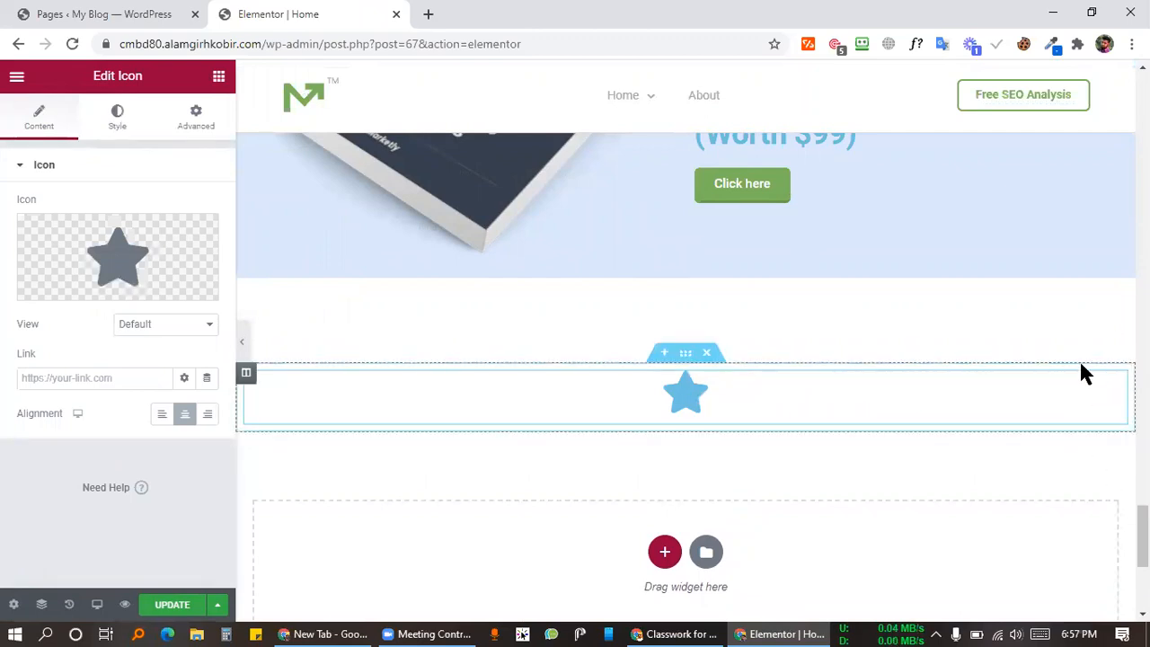
# Step: Right-align the icon and replace the star with the circled up-arrow found by filtering 'arro'
pyautogui.click(208, 414)
pyautogui.click(140, 270)
pyautogui.scroll(-10, 776, 385)
pyautogui.scroll(-6, 649, 410)
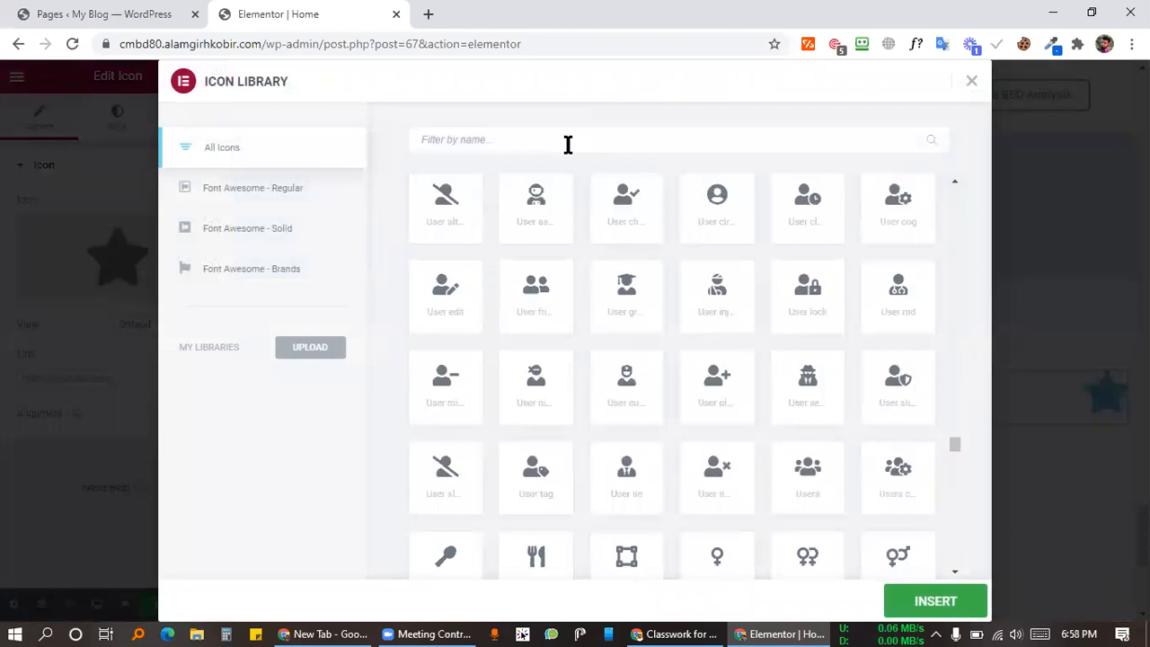
pyautogui.click(568, 145)
pyautogui.write('q')
pyautogui.press('BackSpace')
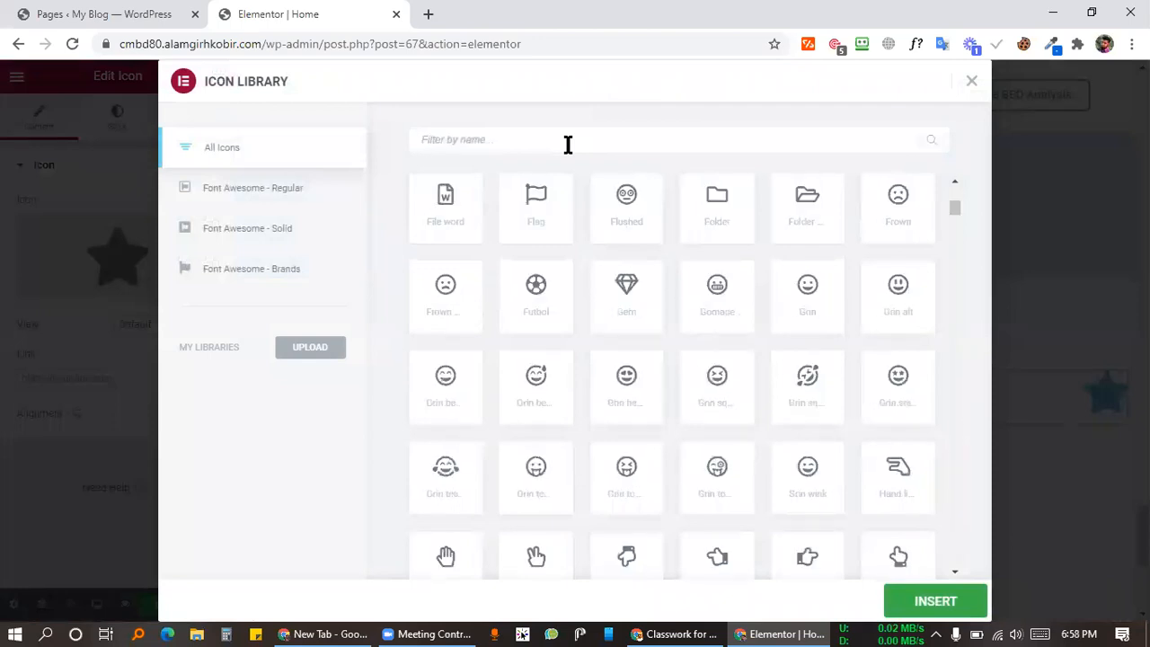
pyautogui.write('arro')
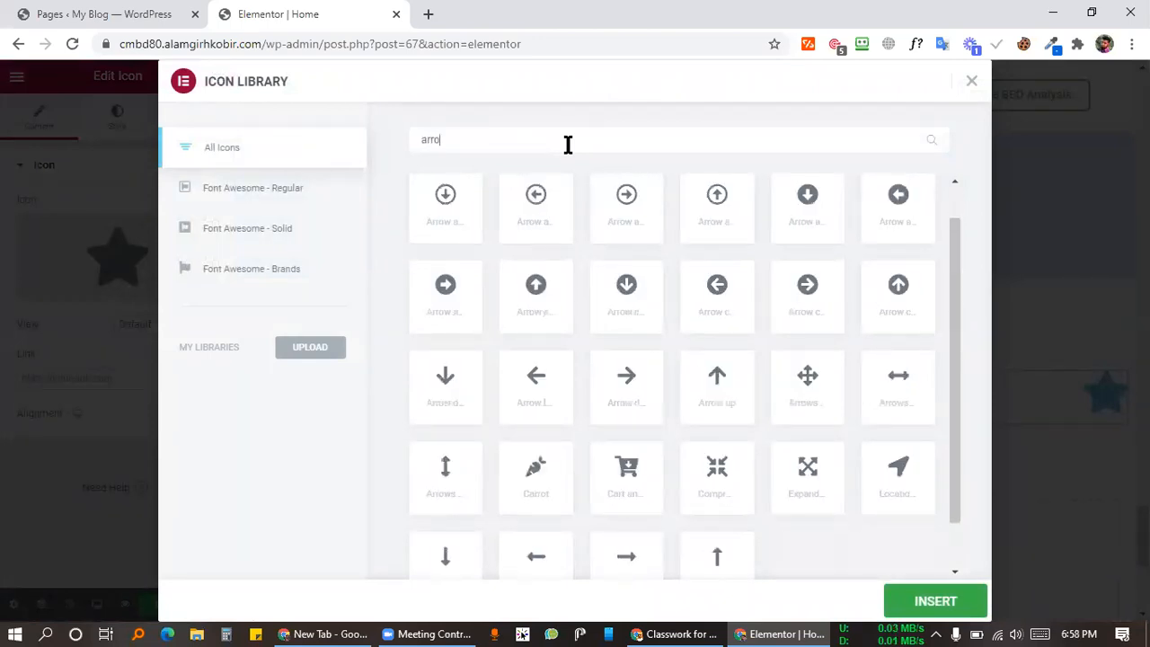
pyautogui.click(709, 198)
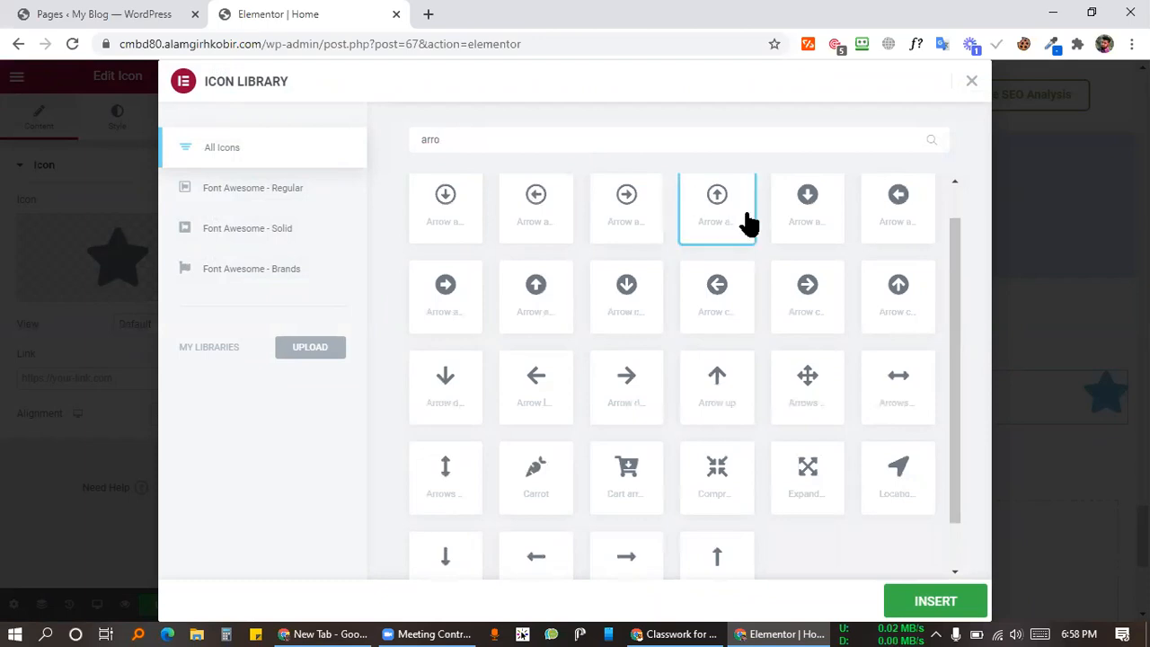
pyautogui.click(972, 601)
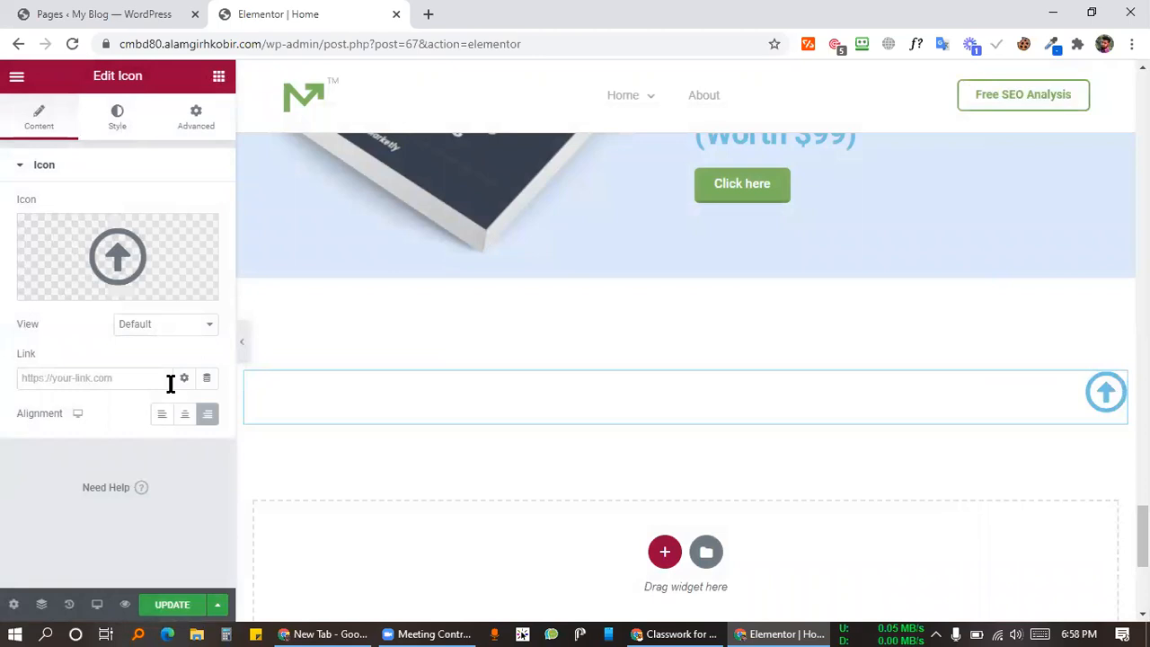
# Step: Set the icon's Primary Color to teal #26AD78
pyautogui.click(123, 117)
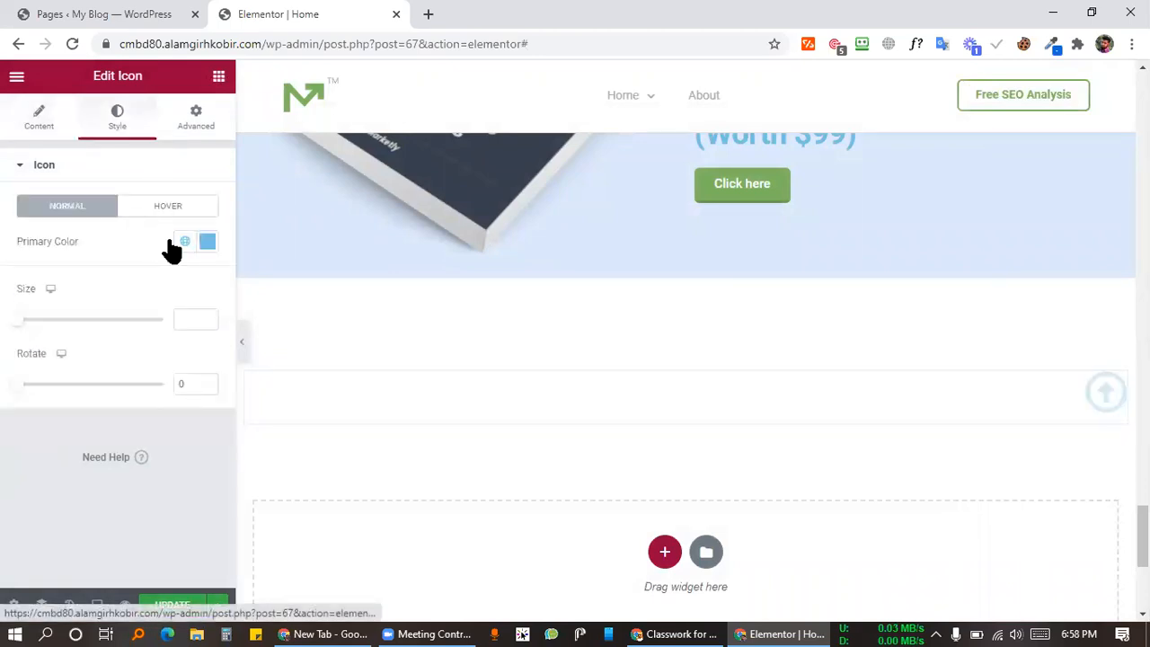
pyautogui.click(206, 241)
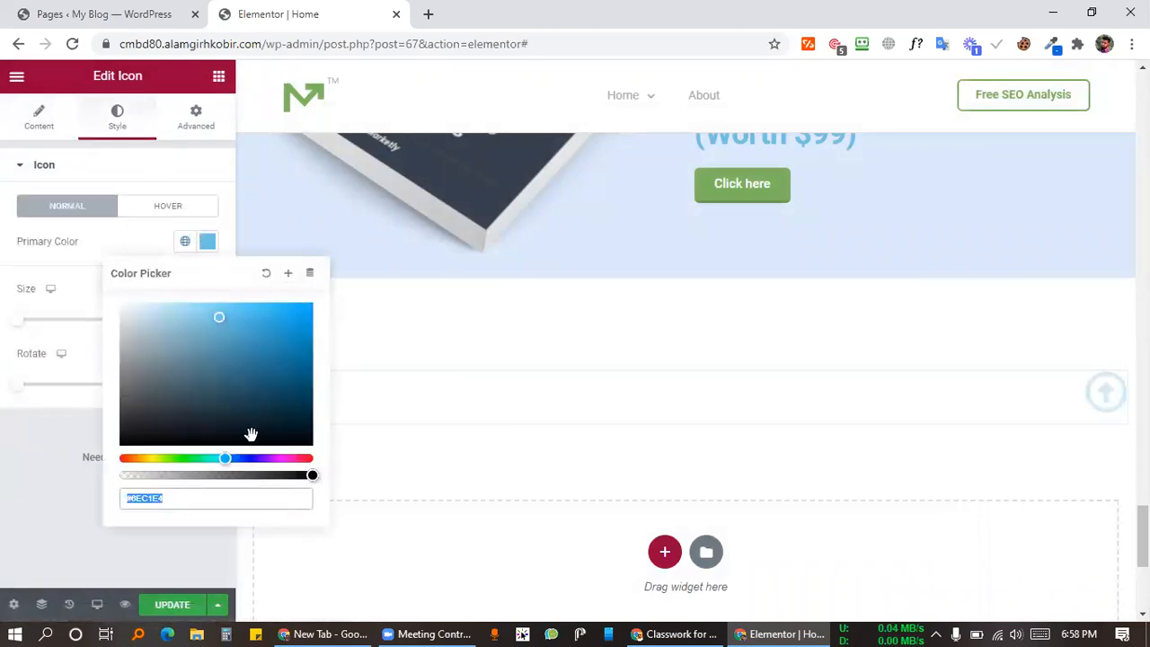
pyautogui.moveTo(227, 458); pyautogui.dragTo(204, 458)
pyautogui.click(272, 349)
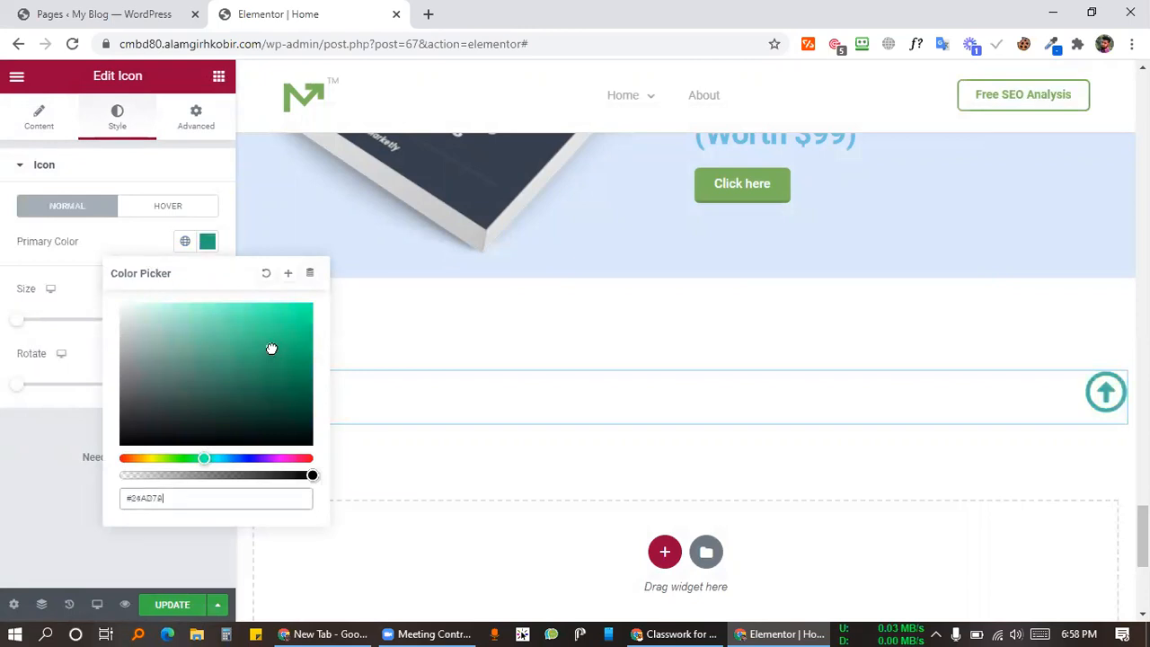
pyautogui.click(5, 454)
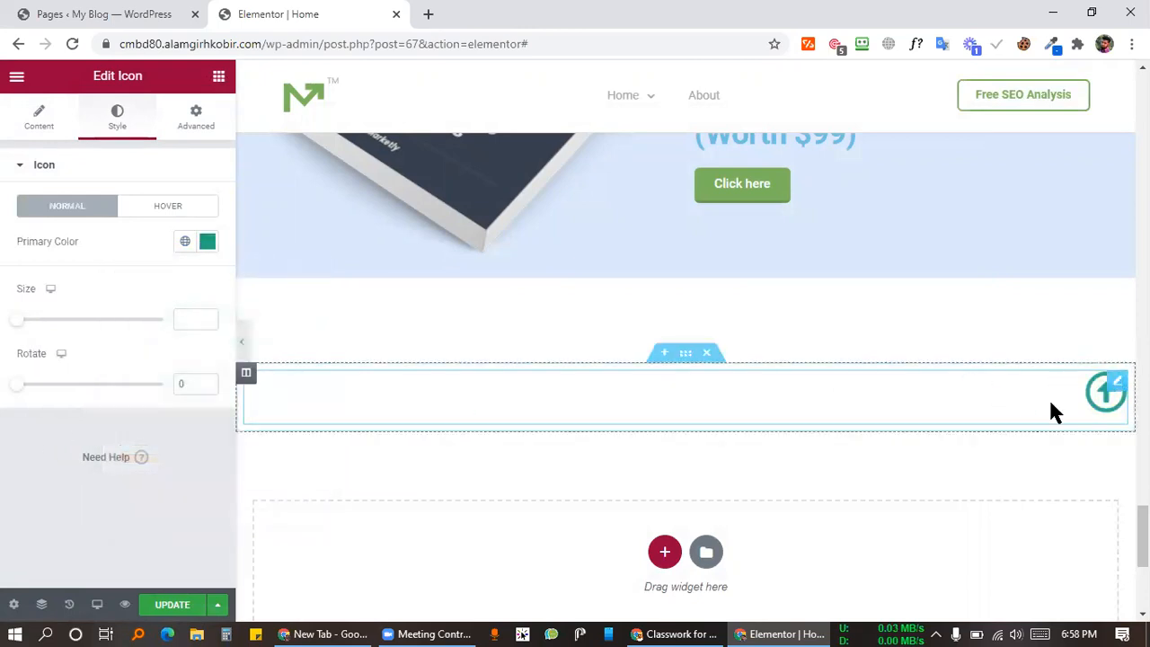
# Step: Update the page to save it, then scroll the preview to review the icon section
pyautogui.click(146, 607)
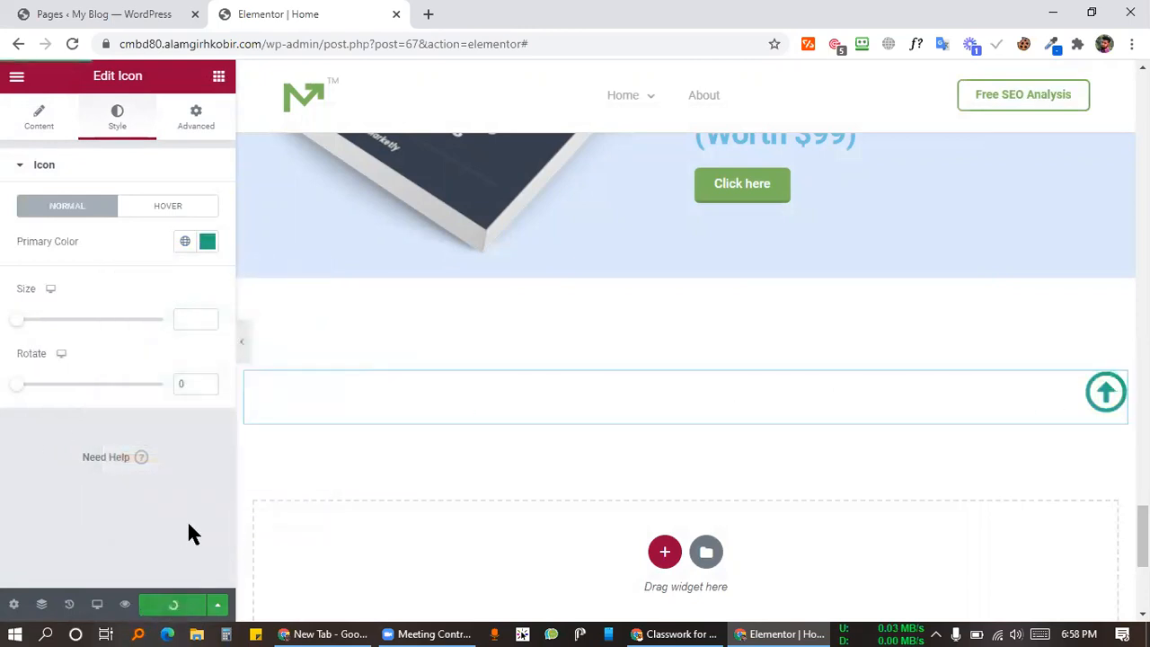
pyautogui.scroll(10, 522, 372)
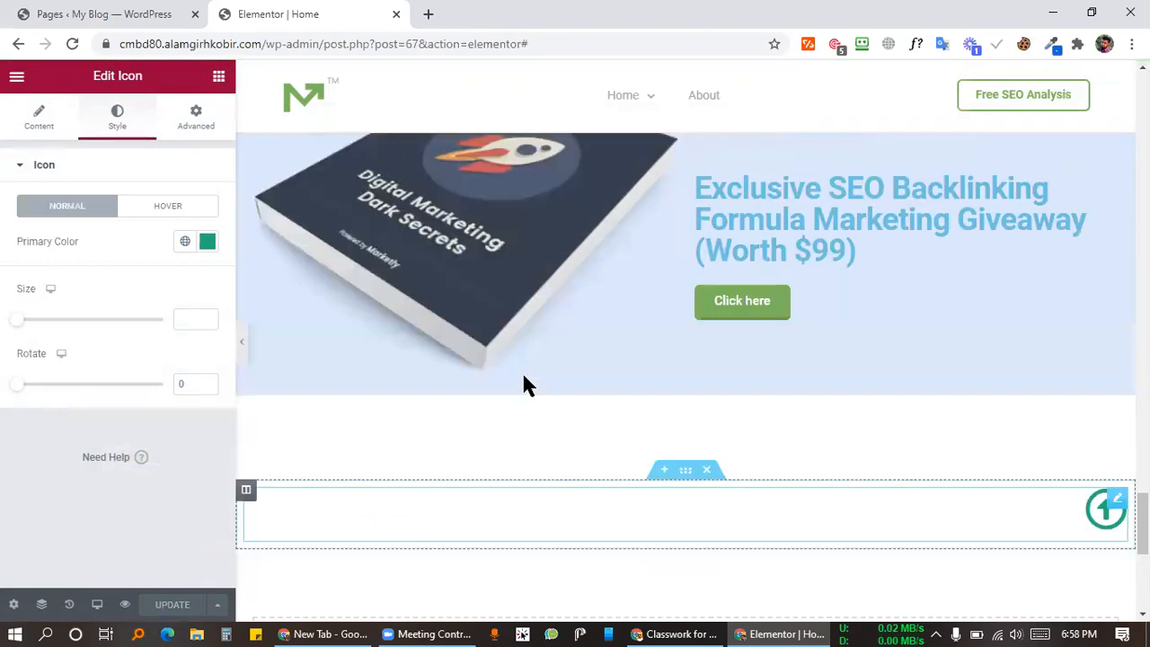
pyautogui.scroll(20, 524, 378)
pyautogui.scroll(-6, 526, 377)
pyautogui.scroll(7, 533, 376)
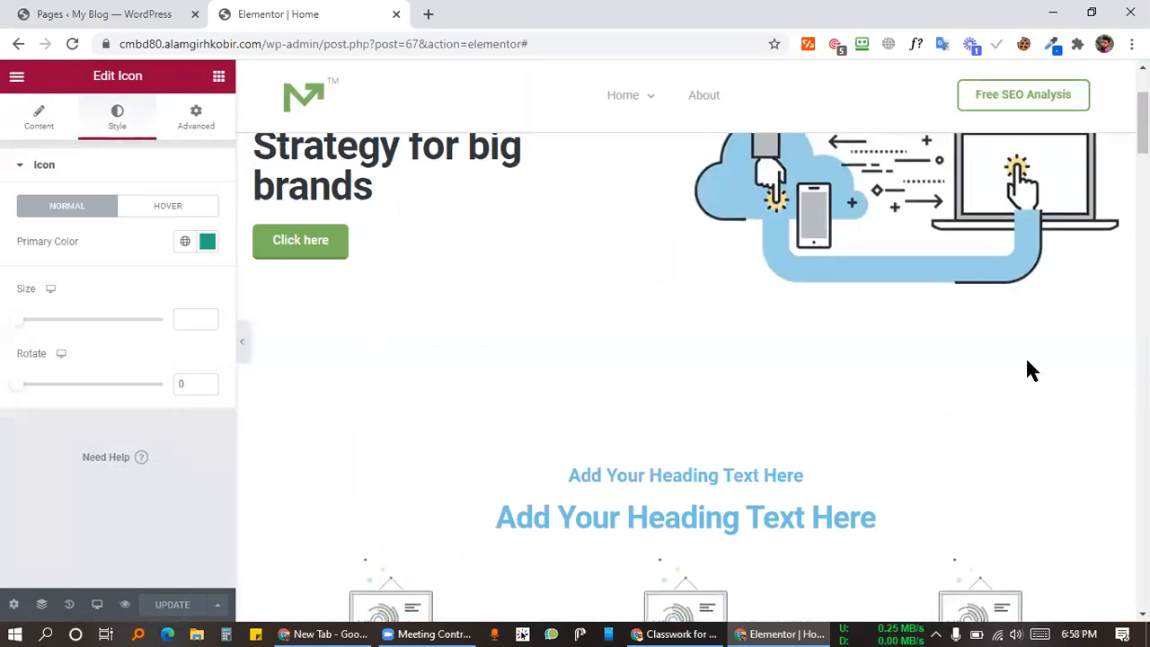
pyautogui.scroll(-10, 560, 98)
pyautogui.scroll(15, 697, 283)
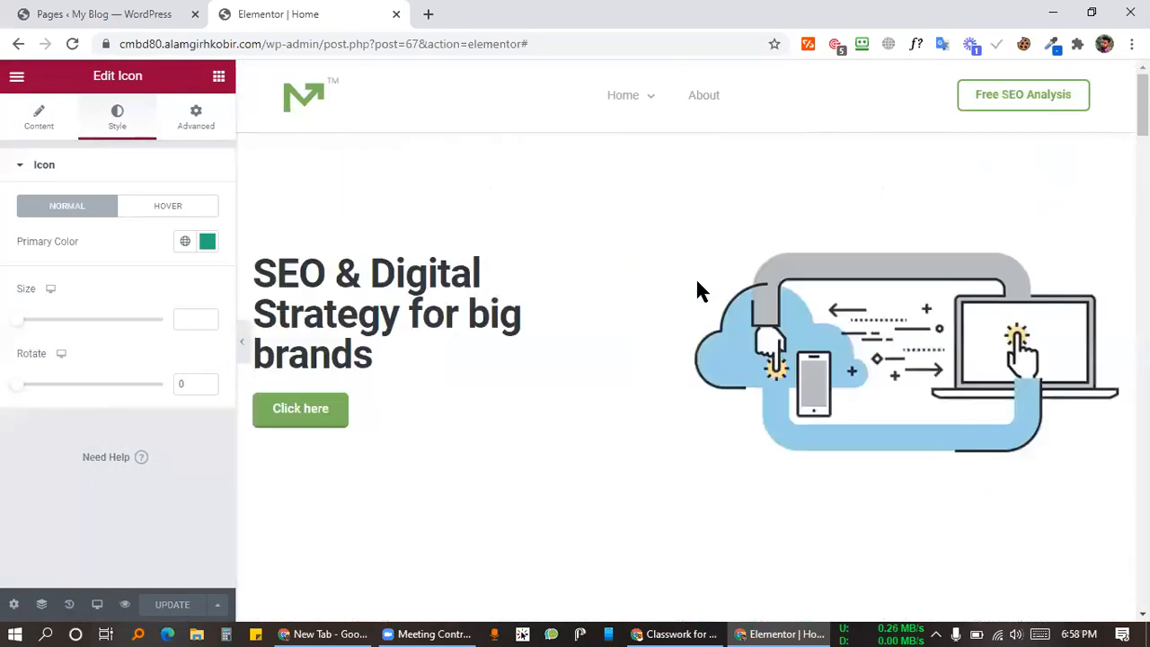
pyautogui.scroll(-5, 1083, 419)
pyautogui.scroll(-20, 1083, 420)
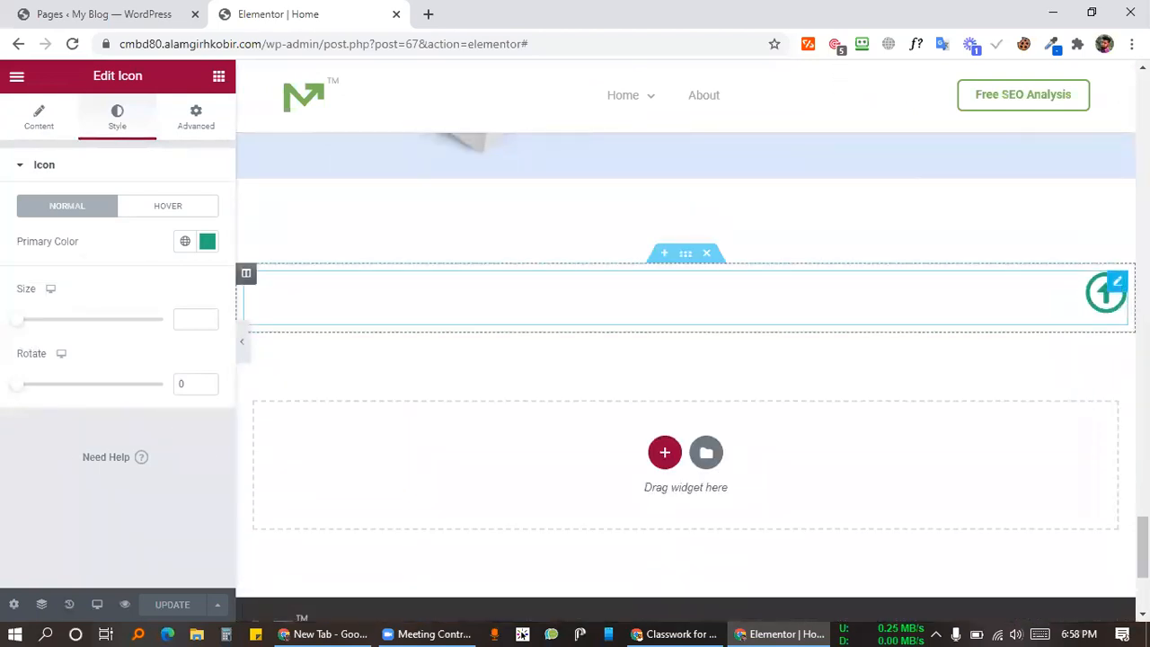
# Step: Set the icon's Motion Effects Sticky option to Bottom
pyautogui.click(198, 125)
pyautogui.scroll(-2, 103, 449)
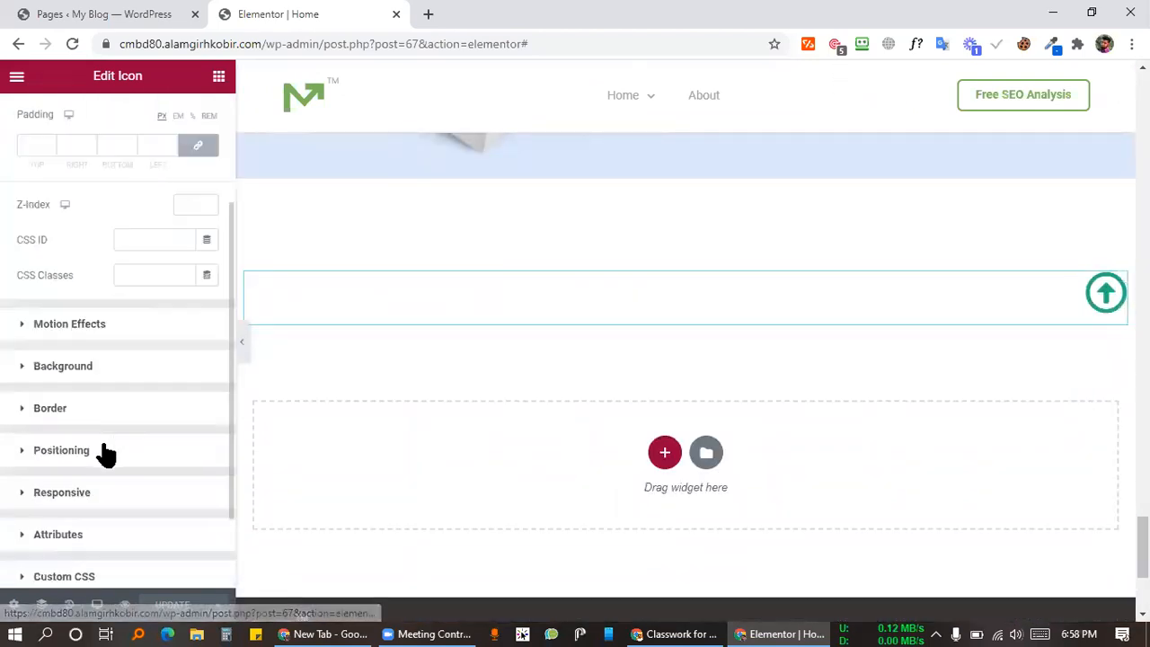
pyautogui.click(65, 327)
pyautogui.click(126, 334)
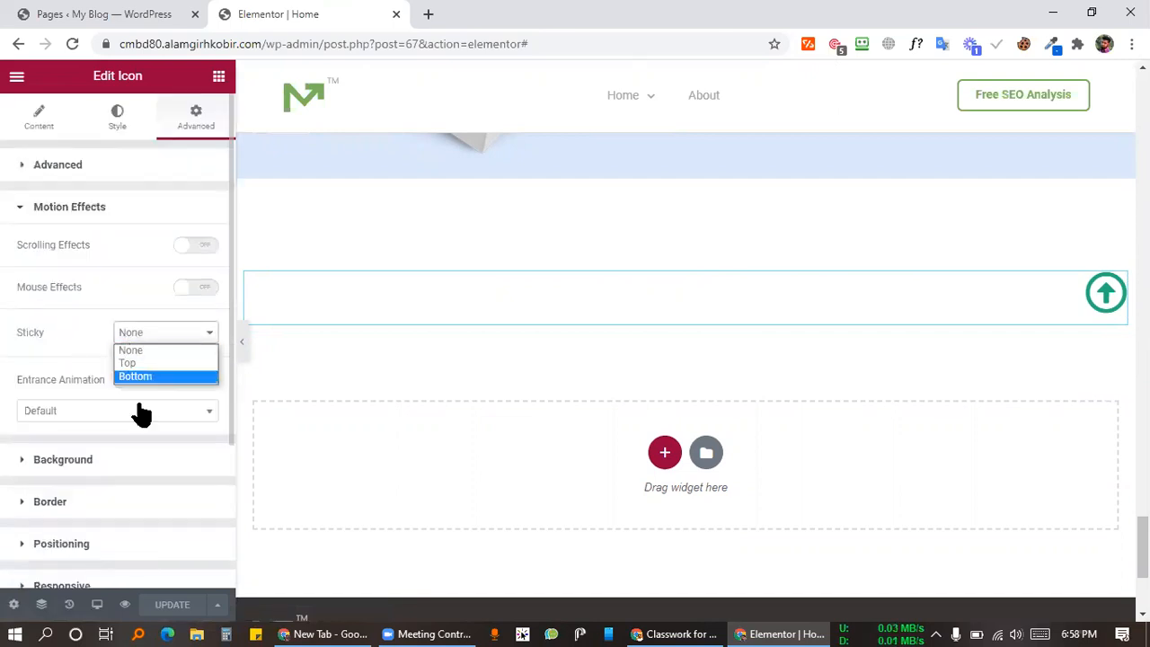
pyautogui.click(144, 375)
# Step: Scroll the preview to confirm the up-arrow stays pinned at the bottom
pyautogui.scroll(8, 796, 275)
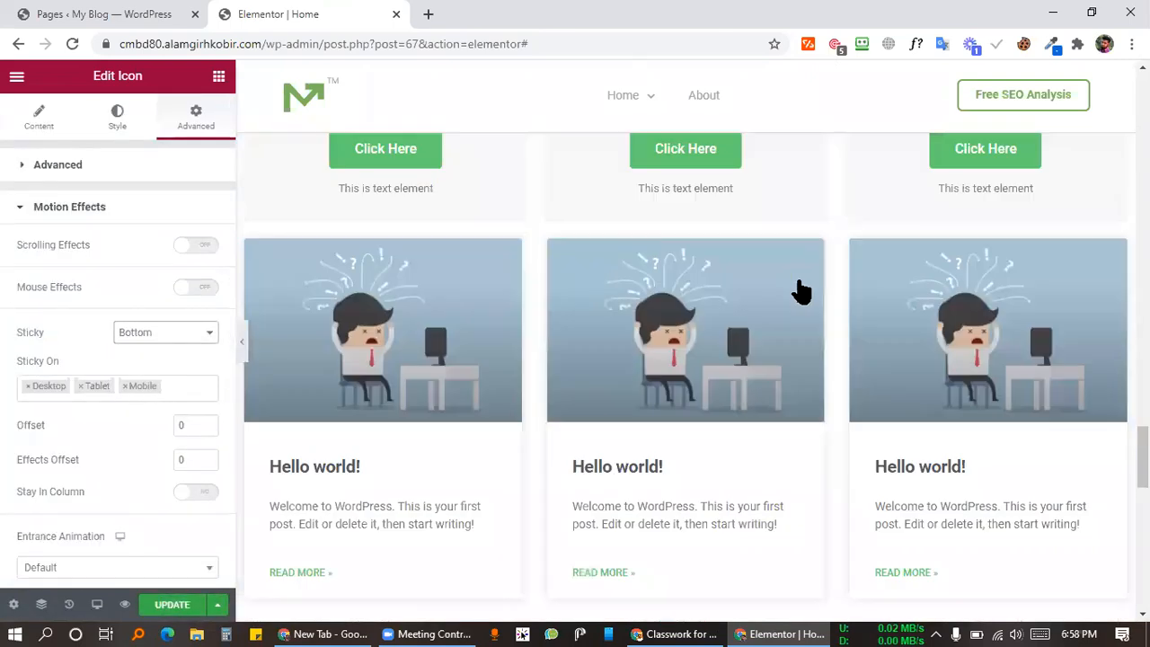
pyautogui.scroll(10, 799, 290)
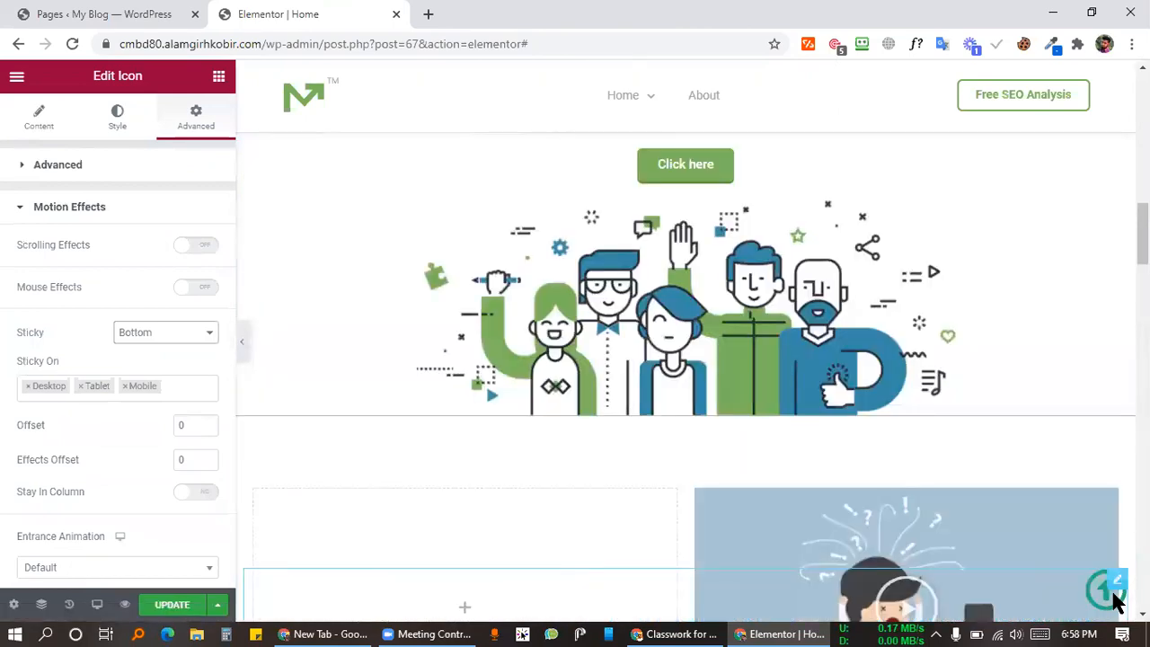
pyautogui.click(1094, 580)
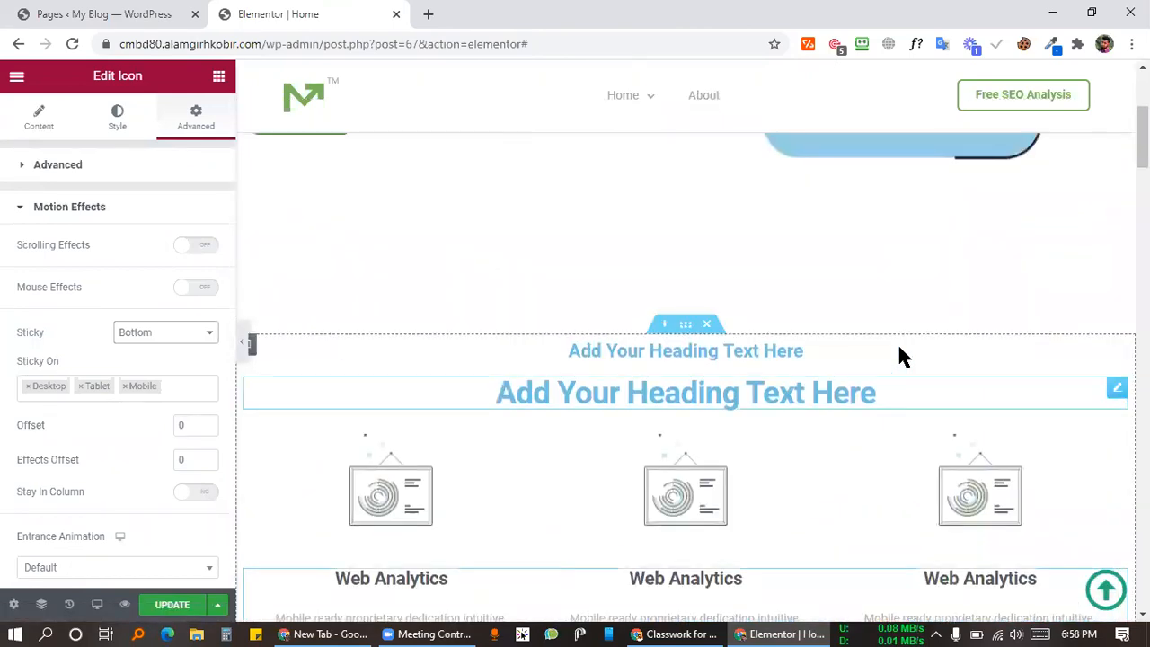
pyautogui.scroll(-5, 852, 339)
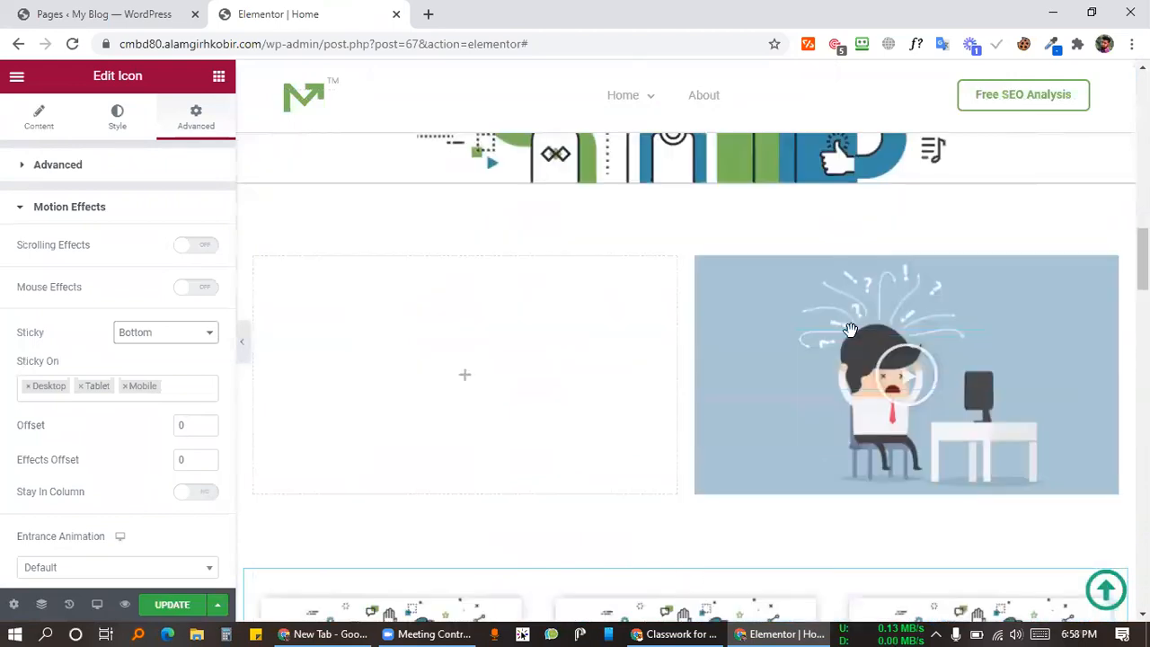
pyautogui.scroll(-5, 850, 330)
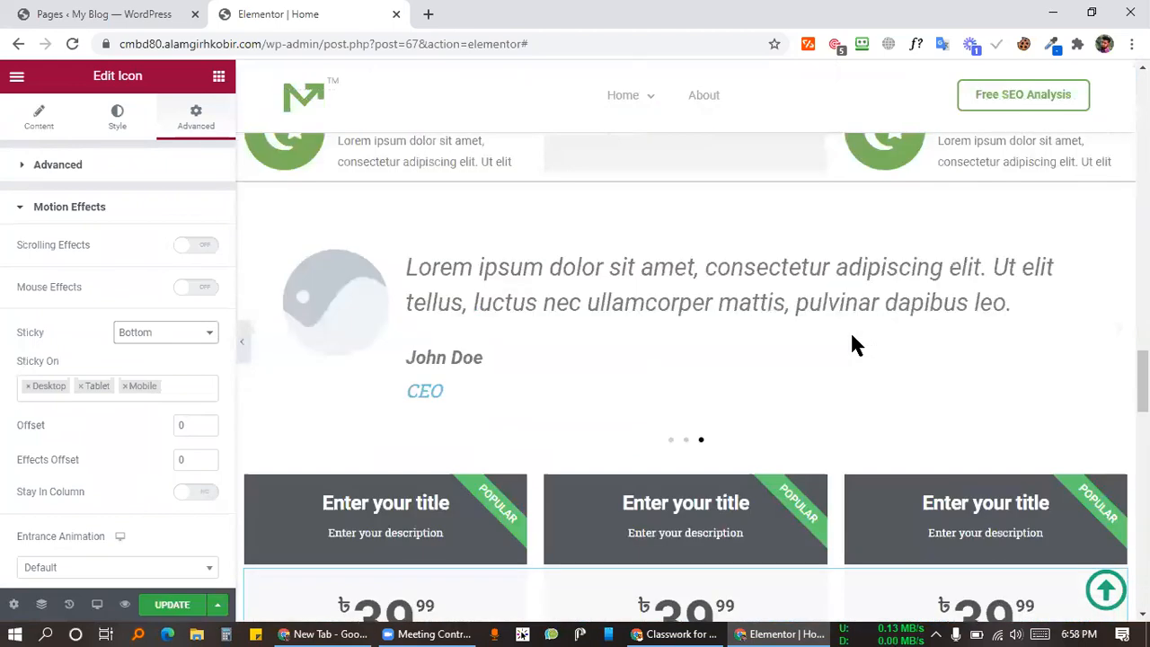
pyautogui.scroll(5, 879, 318)
pyautogui.scroll(8, 877, 312)
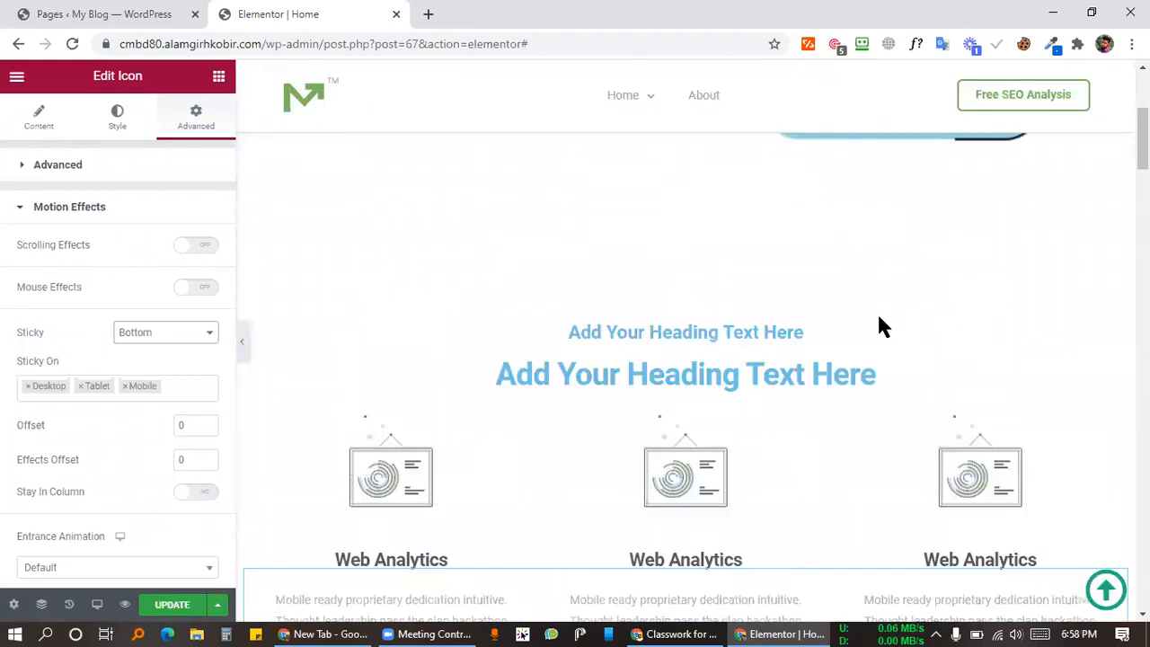
# Step: Enter #home in the up-arrow icon's Link field
pyautogui.click(118, 125)
pyautogui.click(39, 125)
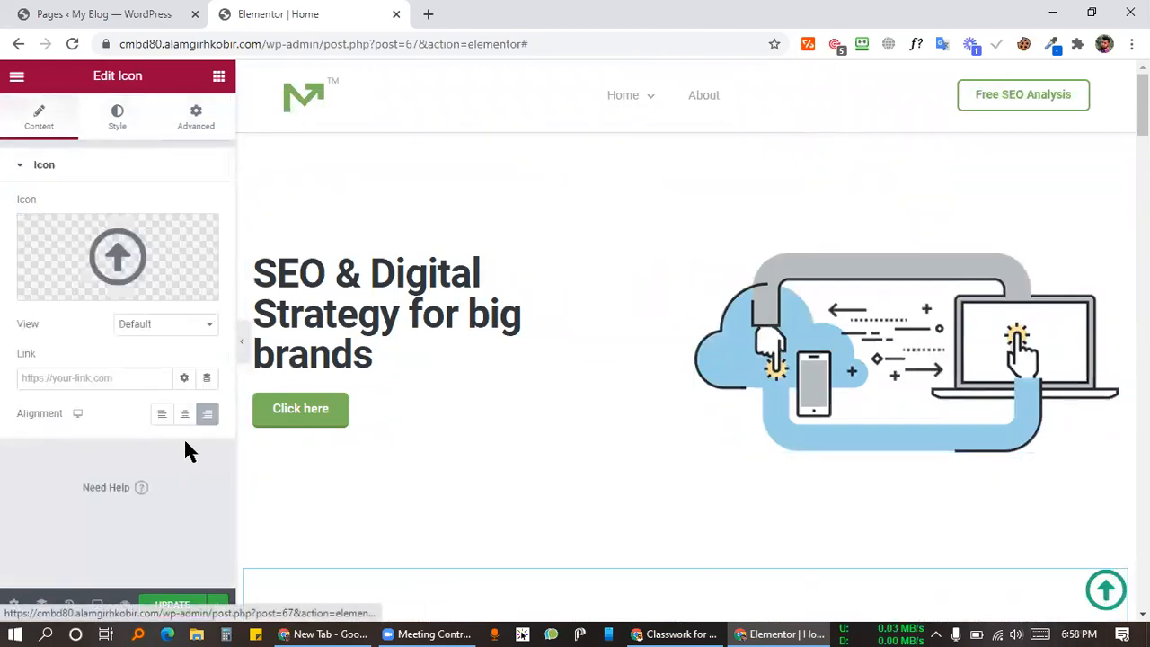
pyautogui.click(97, 378)
pyautogui.write('#home')
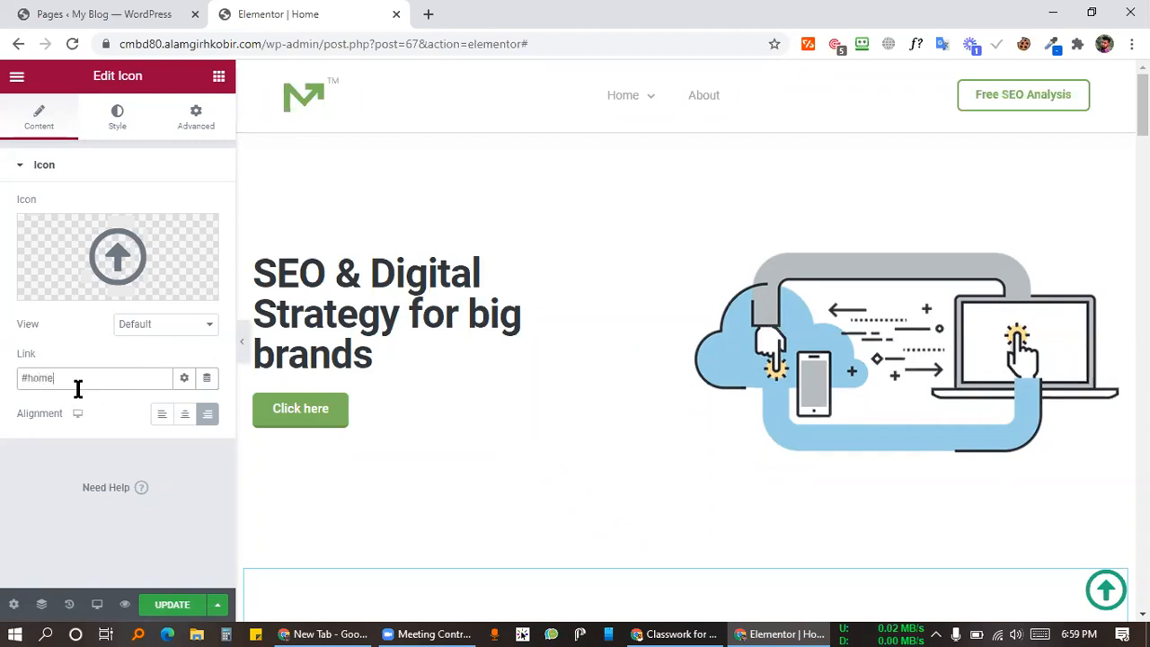
# Step: Select the word 'home' in the Link field and bring up its context menu
pyautogui.moveTo(27, 378); pyautogui.dragTo(88, 377)
pyautogui.click(99, 378)
pyautogui.moveTo(25, 378); pyautogui.dragTo(64, 384)
pyautogui.rightClick(39, 378)
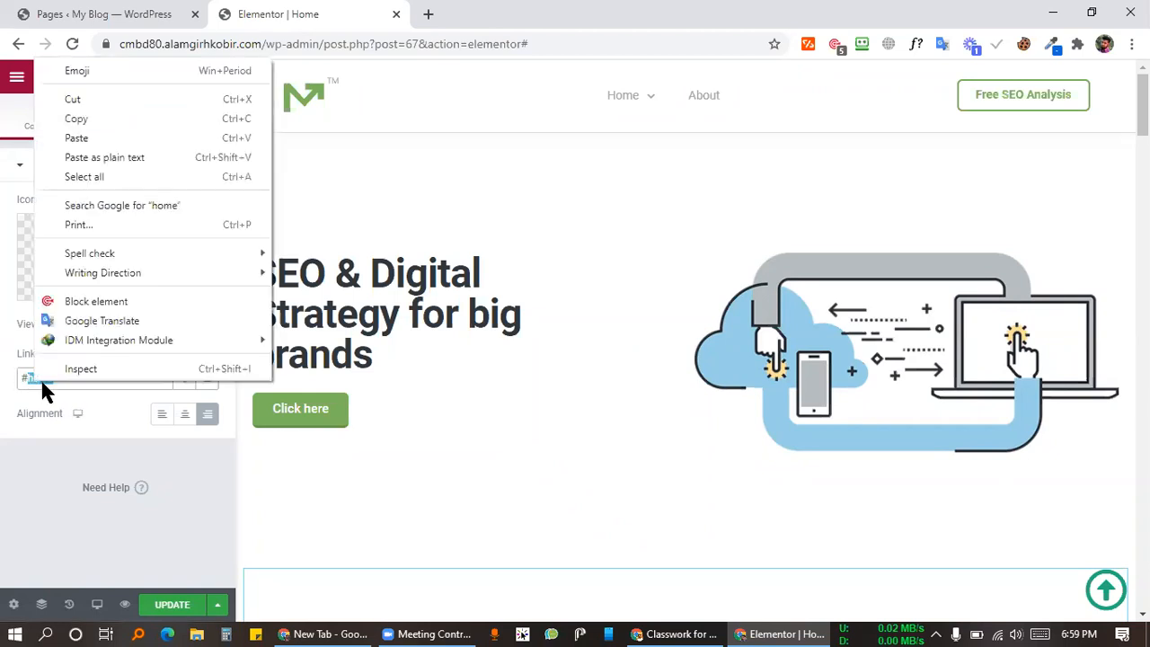
# Step: Copy 'home', paste it into the hero section's Advanced CSS ID field, and update the page
pyautogui.click(77, 127)
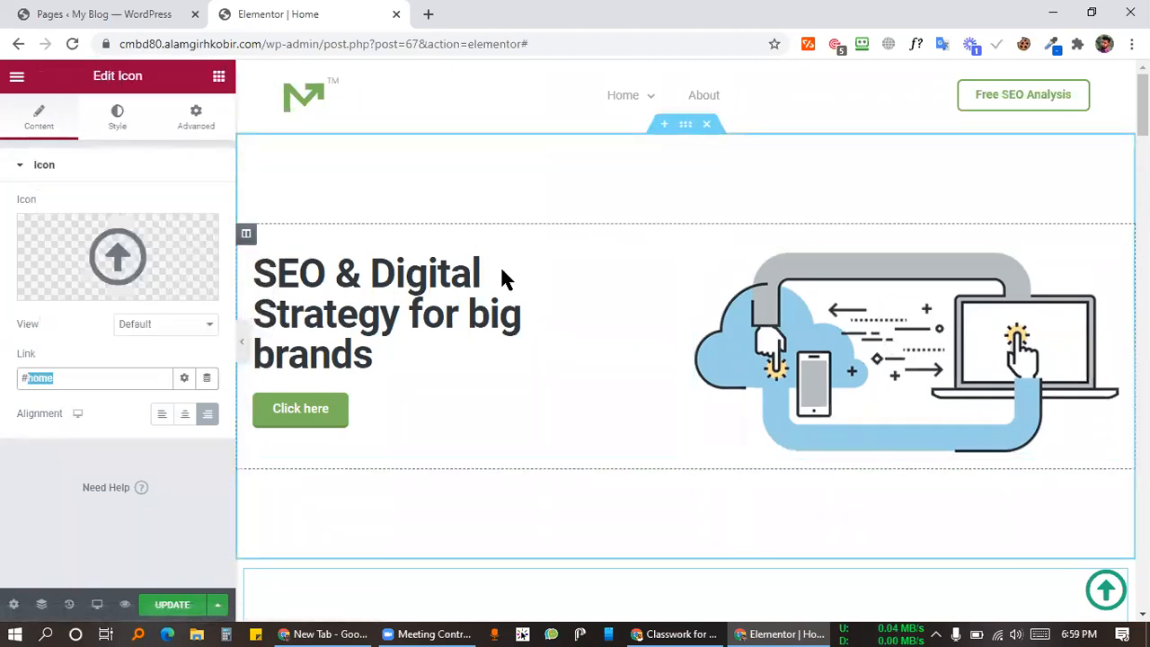
pyautogui.click(686, 128)
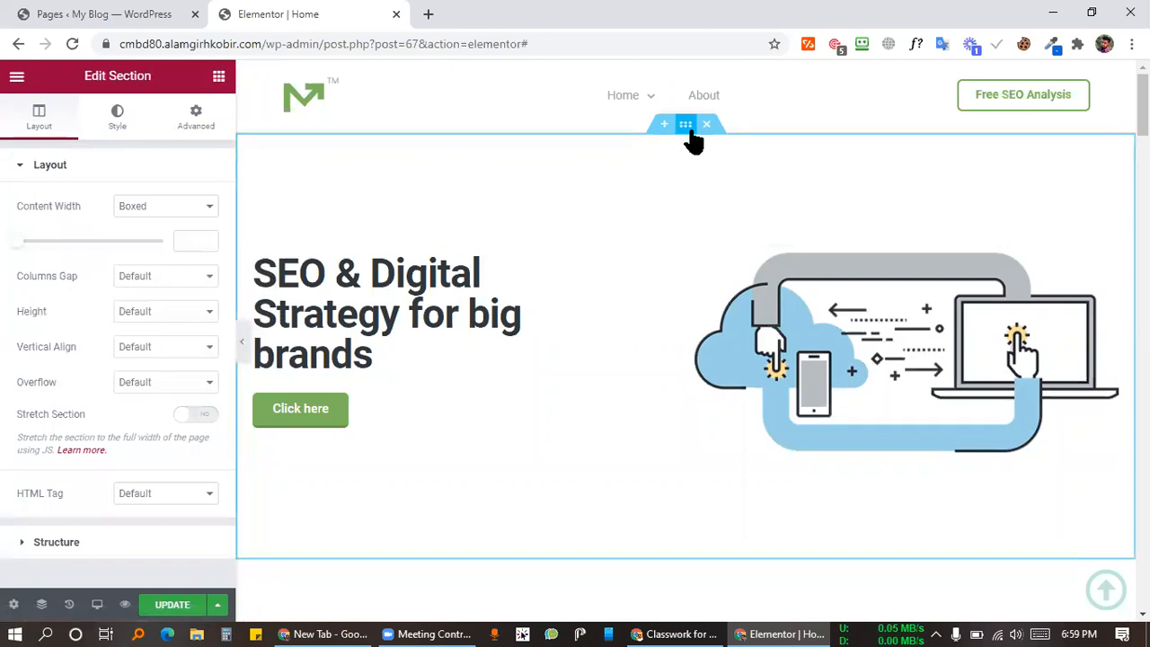
pyautogui.click(196, 117)
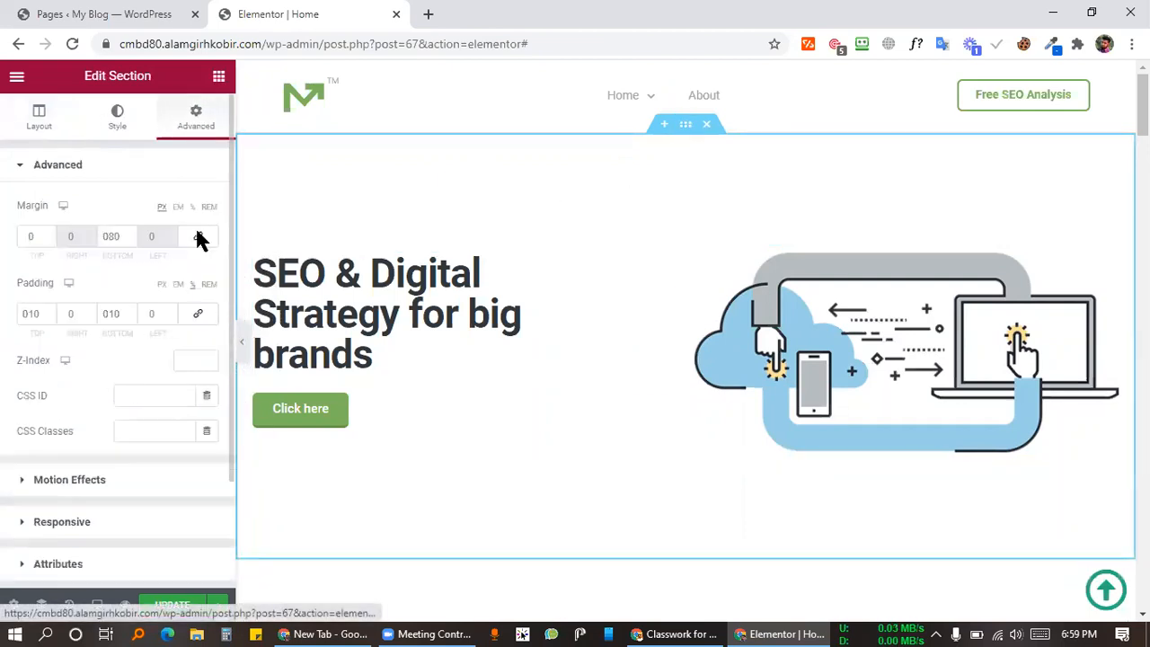
pyautogui.rightClick(141, 396)
pyautogui.click(216, 223)
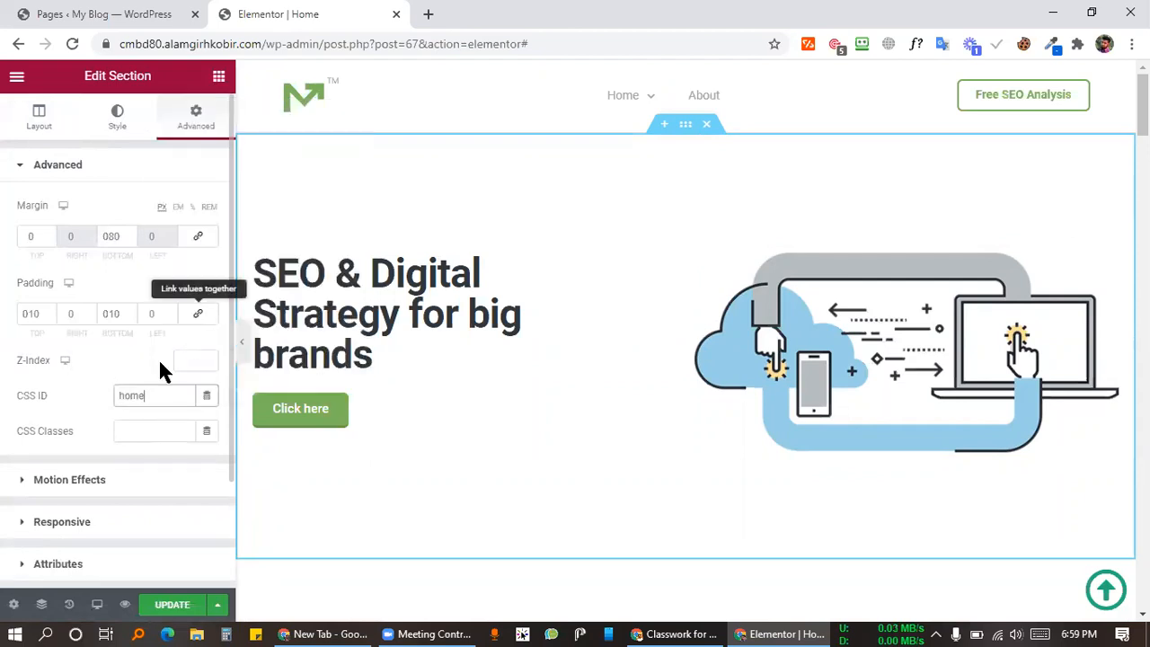
pyautogui.click(117, 389)
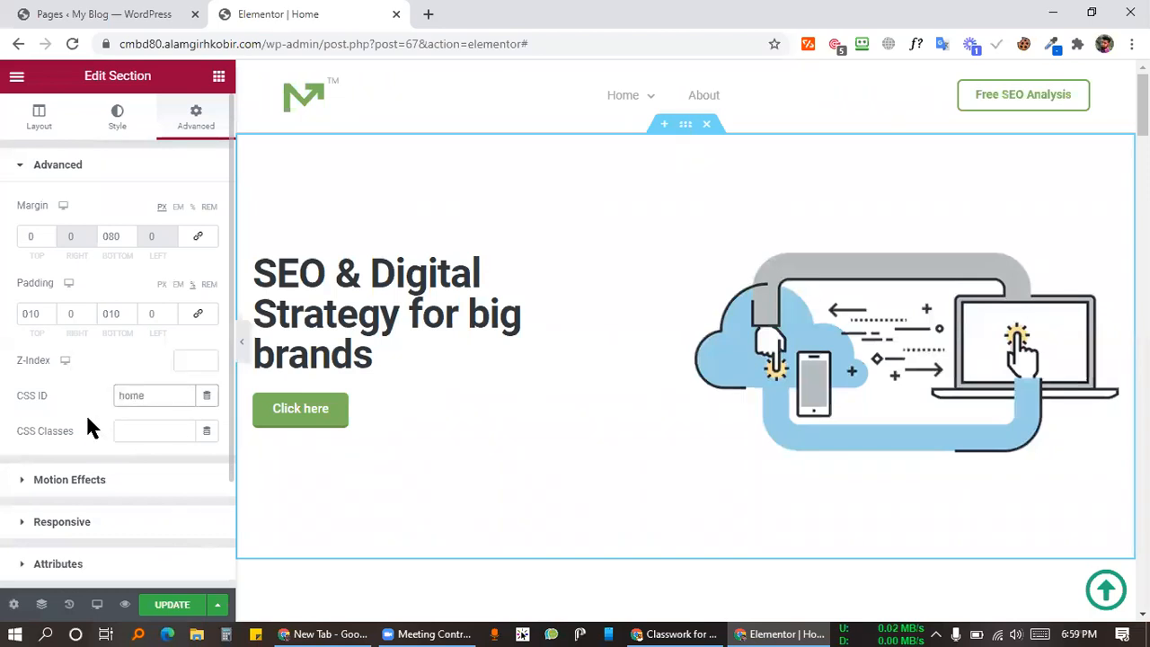
pyautogui.click(167, 609)
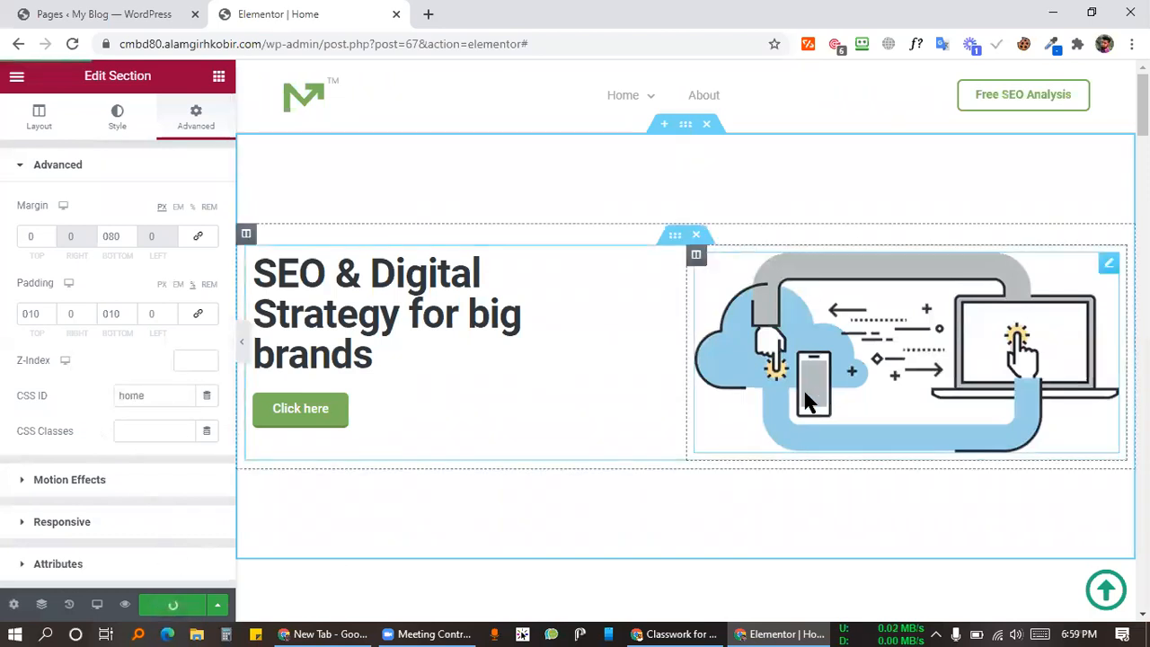
# Step: Scroll to the sticky up-arrow icon and select it to review its #home link
pyautogui.scroll(-20, 1066, 308)
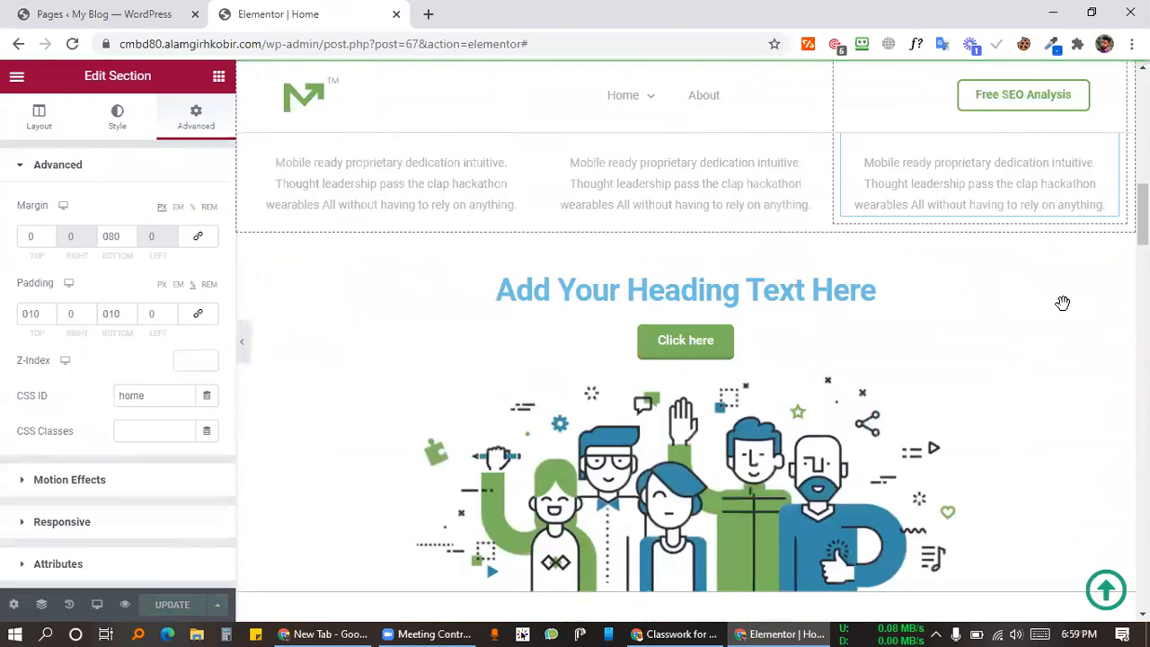
pyautogui.scroll(-10, 1006, 386)
pyautogui.scroll(5, 986, 225)
pyautogui.scroll(10, 461, 476)
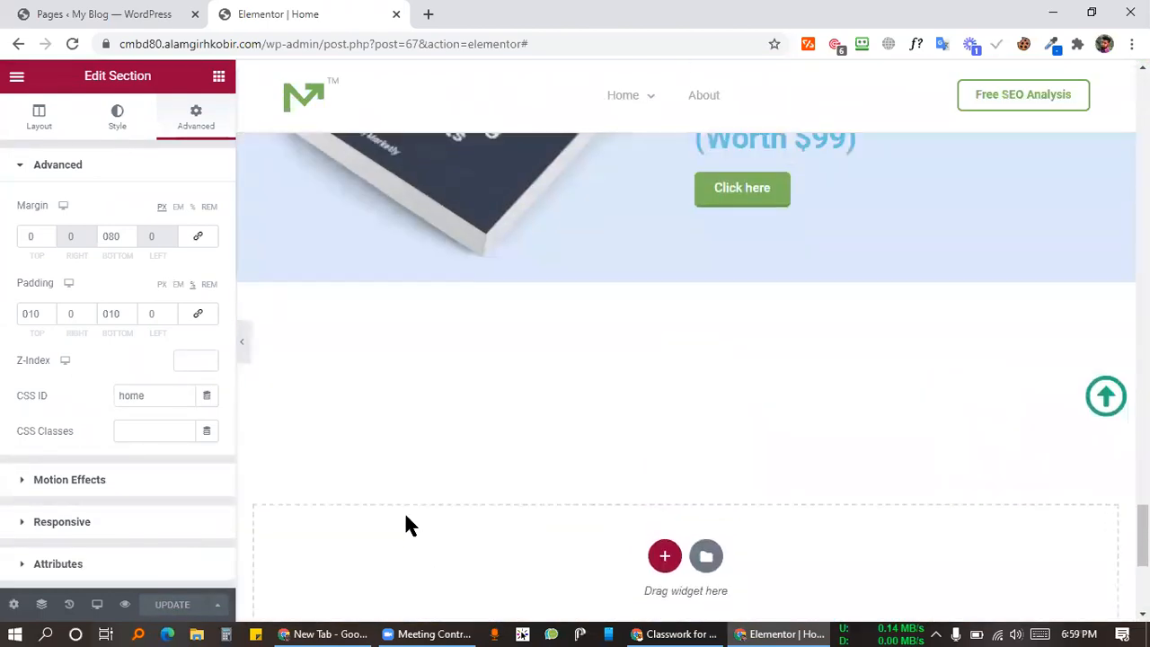
pyautogui.scroll(10, 705, 417)
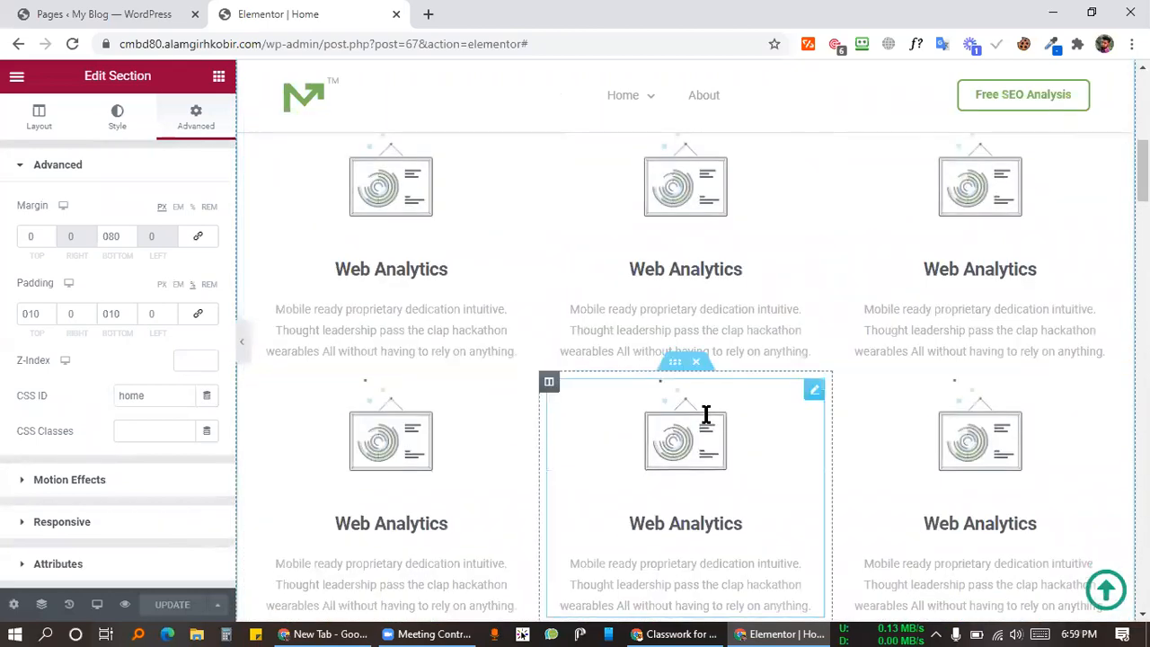
pyautogui.click(1104, 588)
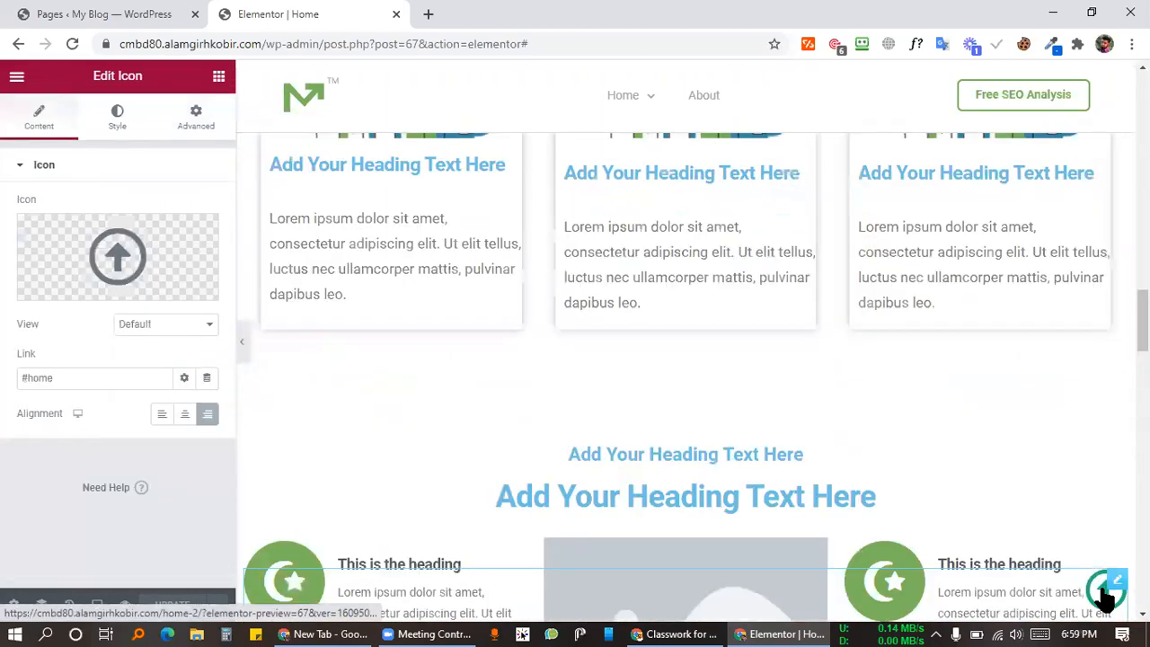
# Step: Open a live preview of the Home page in a new tab
pyautogui.scroll(-20, 921, 408)
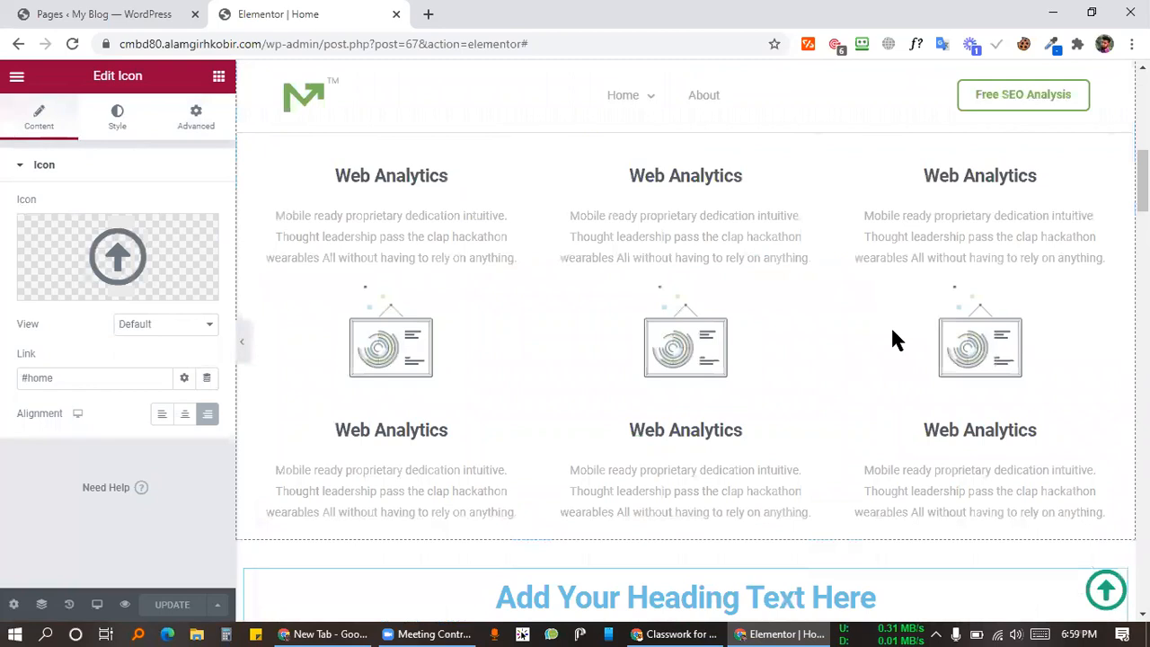
pyautogui.scroll(3, 853, 328)
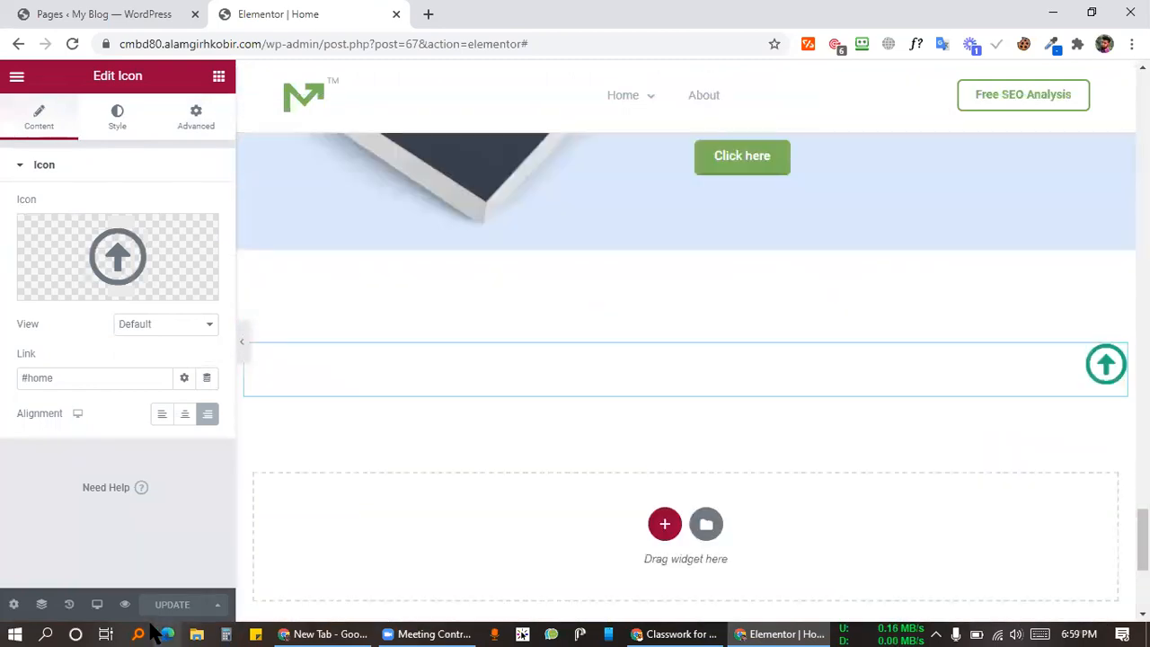
pyautogui.click(125, 603)
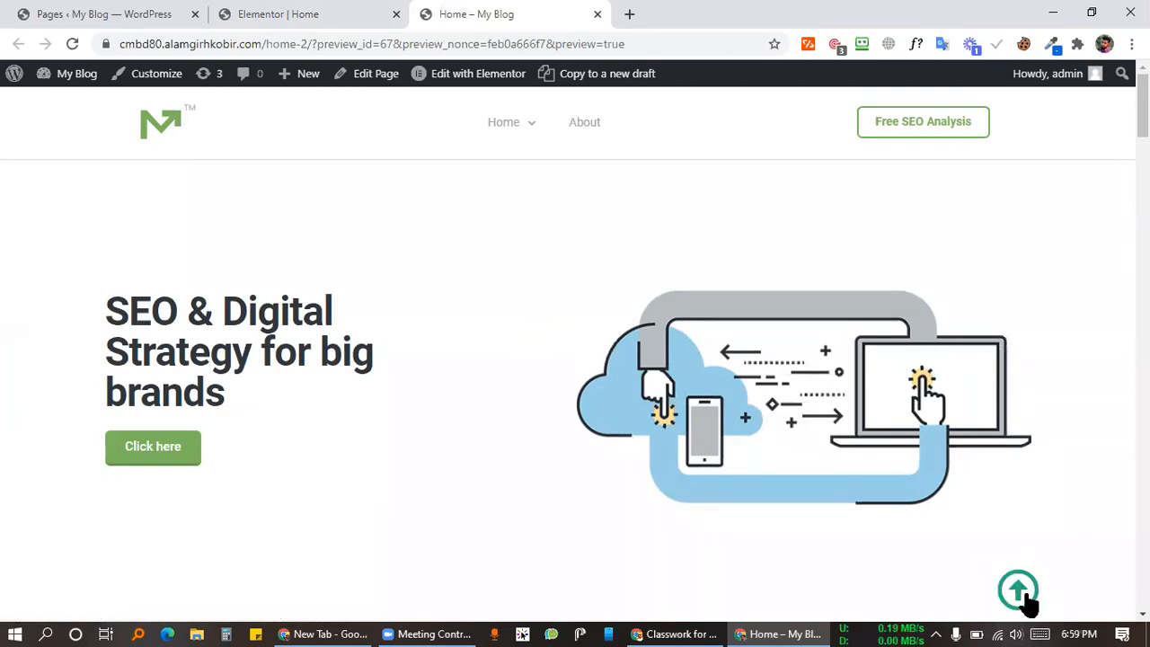
# Step: Scroll the home page preview to confirm the arrow-up icon stays pinned, then go back to the Elementor editor
pyautogui.scroll(-1, 879, 352)
pyautogui.scroll(-5, 879, 352)
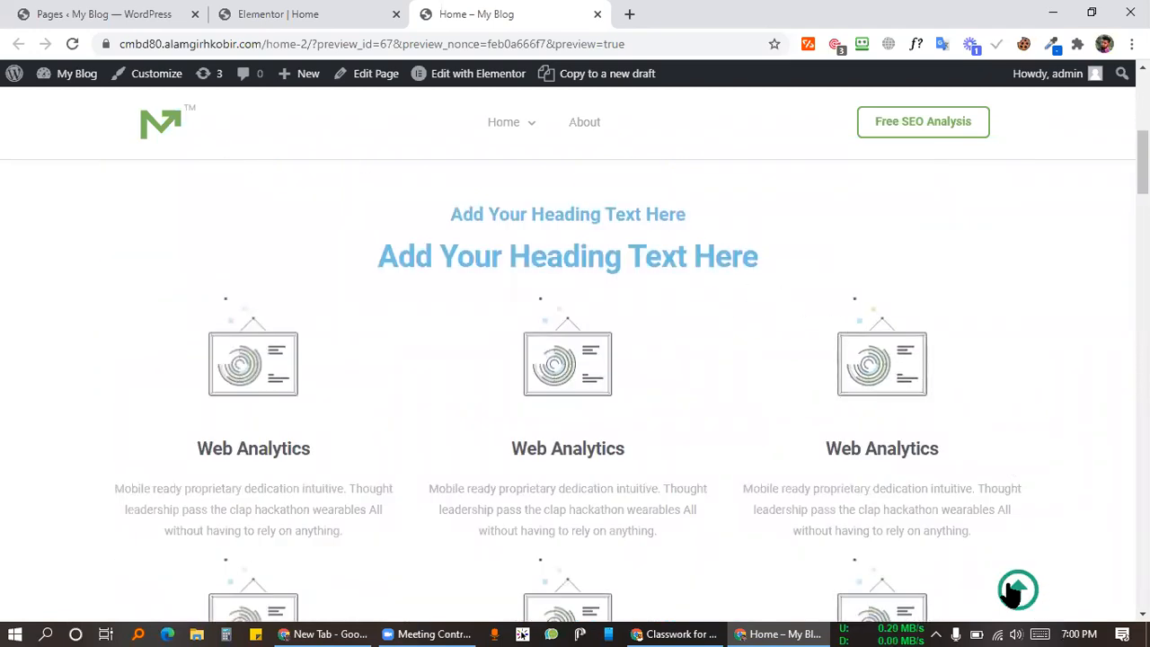
pyautogui.scroll(-10, 904, 315)
pyautogui.scroll(-15, 902, 314)
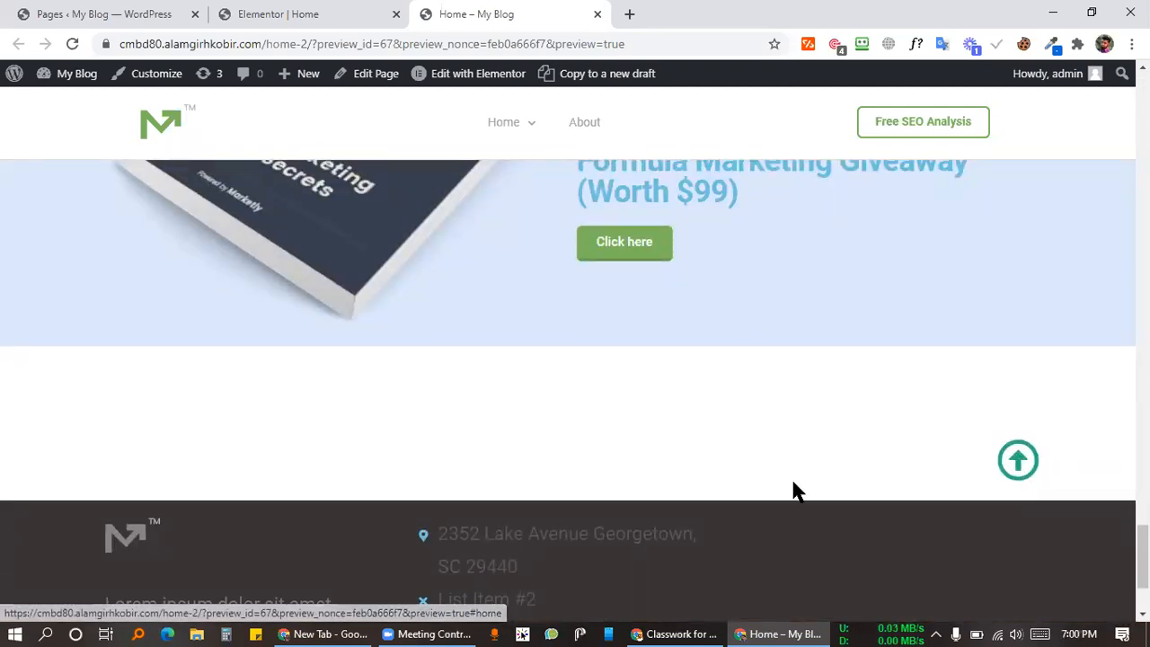
pyautogui.click(317, 13)
pyautogui.scroll(10, 954, 451)
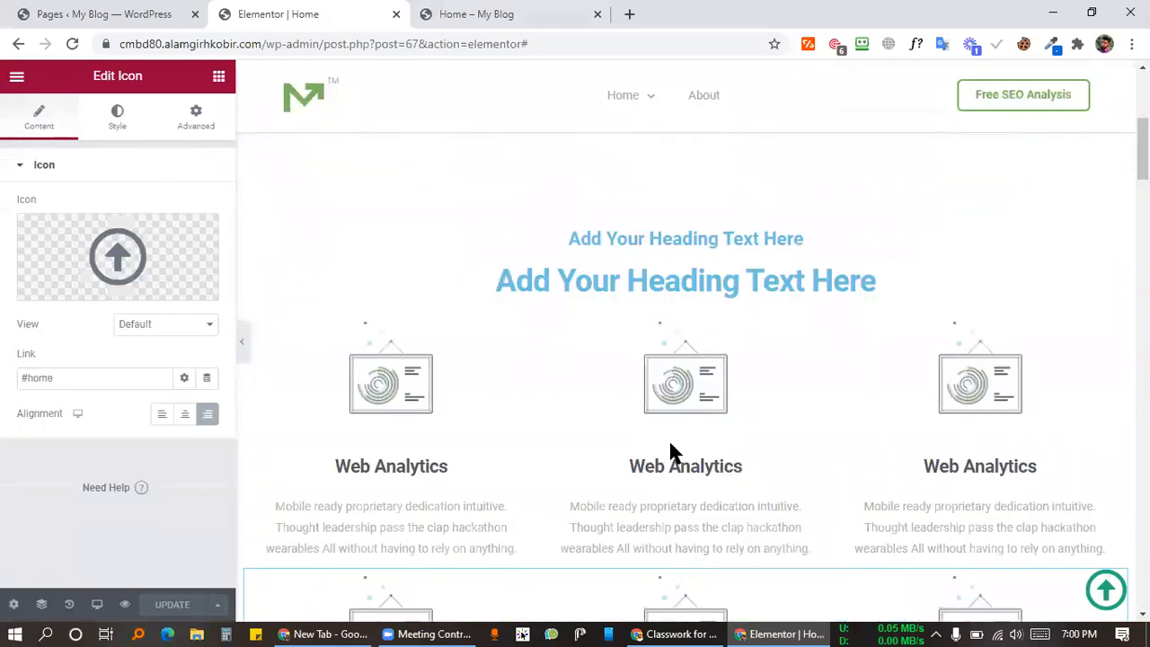
# Step: Select the arrow-up icon widget and enter 1 in its Advanced Z-Index field
pyautogui.scroll(5, 670, 449)
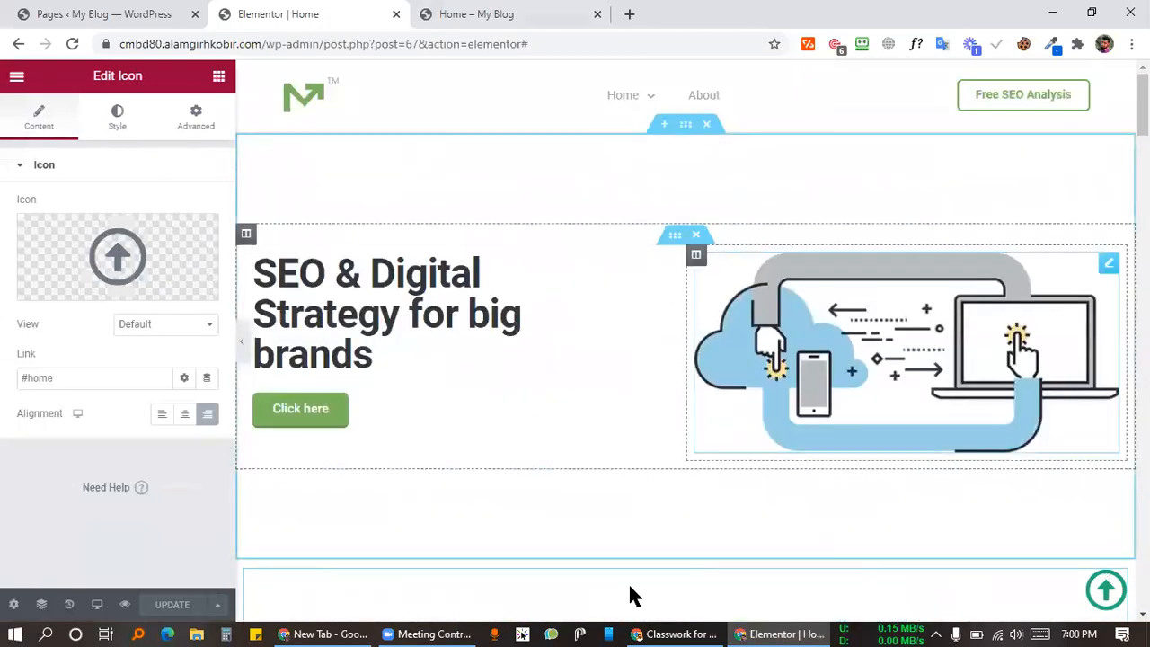
pyautogui.click(685, 130)
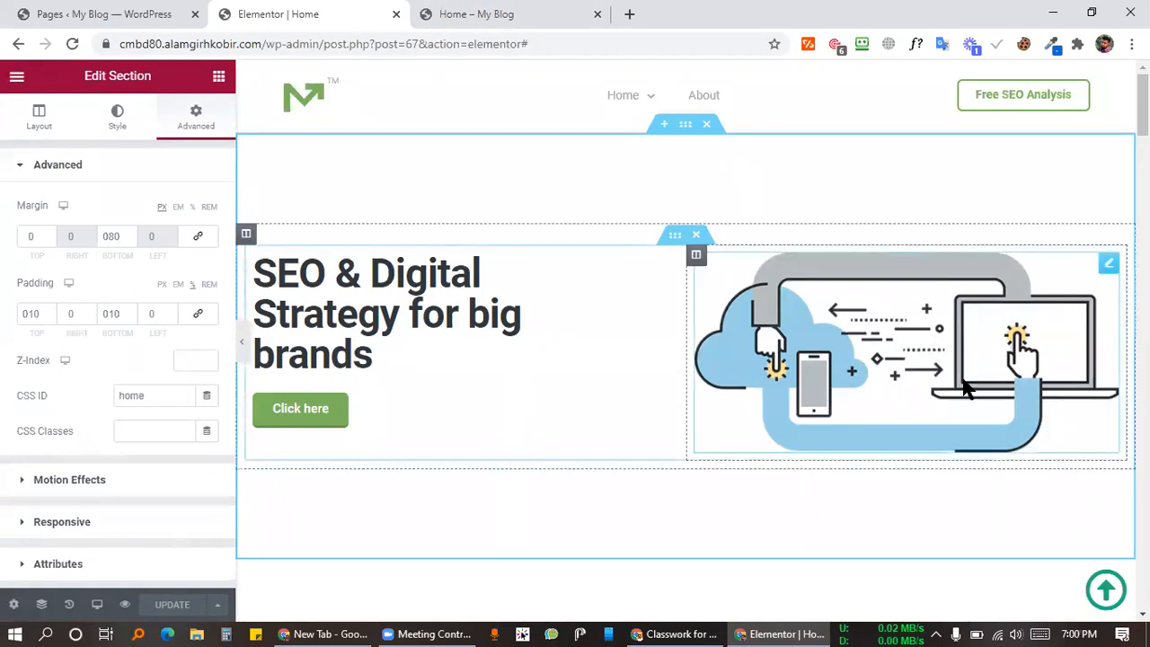
pyautogui.click(1107, 591)
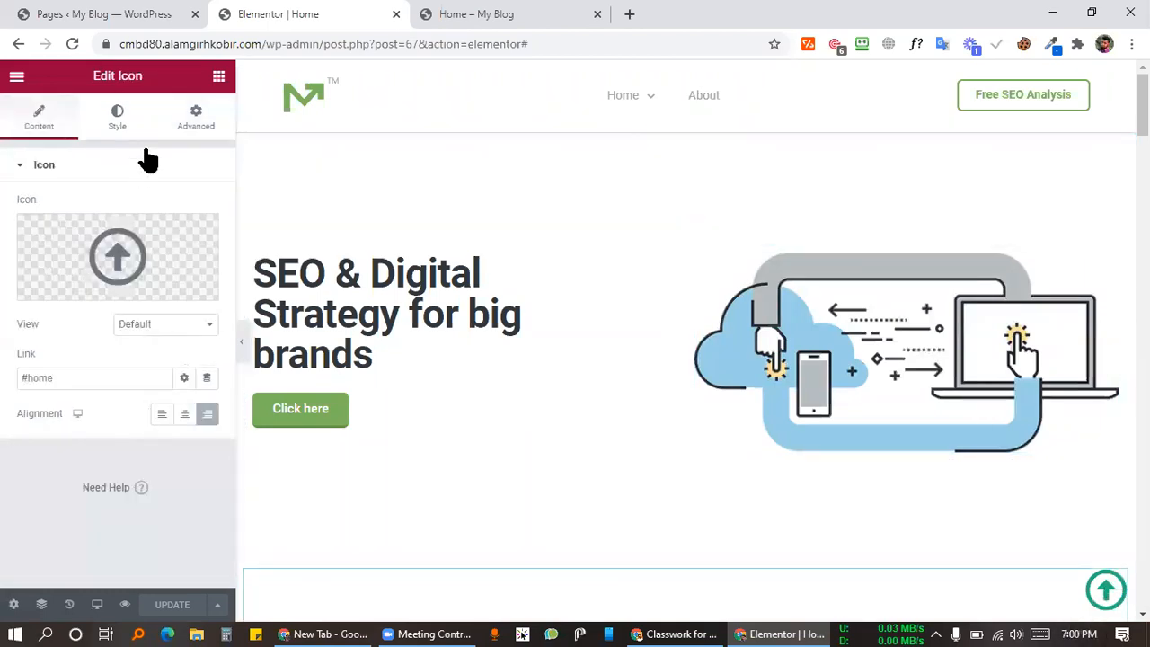
pyautogui.click(196, 115)
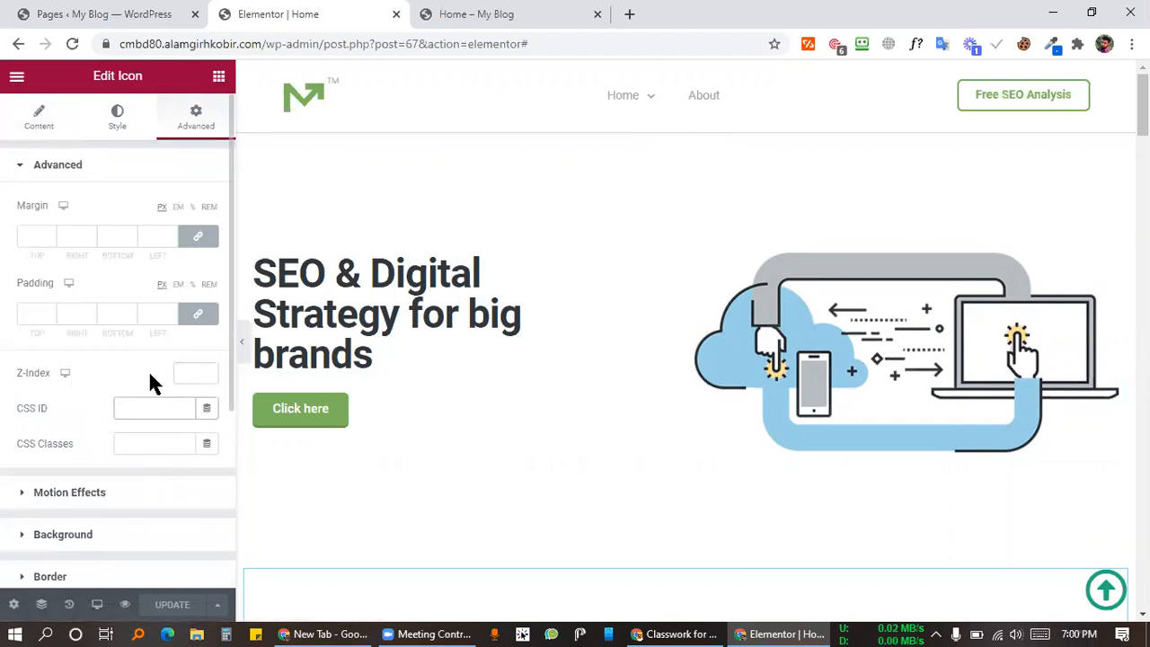
pyautogui.click(177, 372)
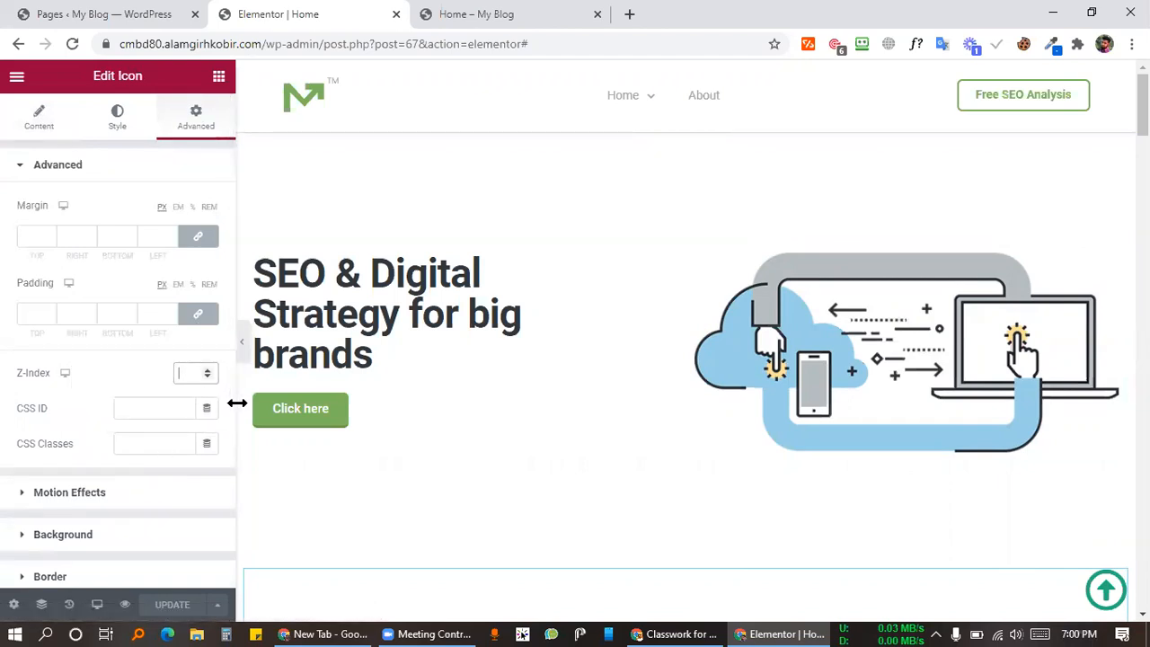
pyautogui.write('1')
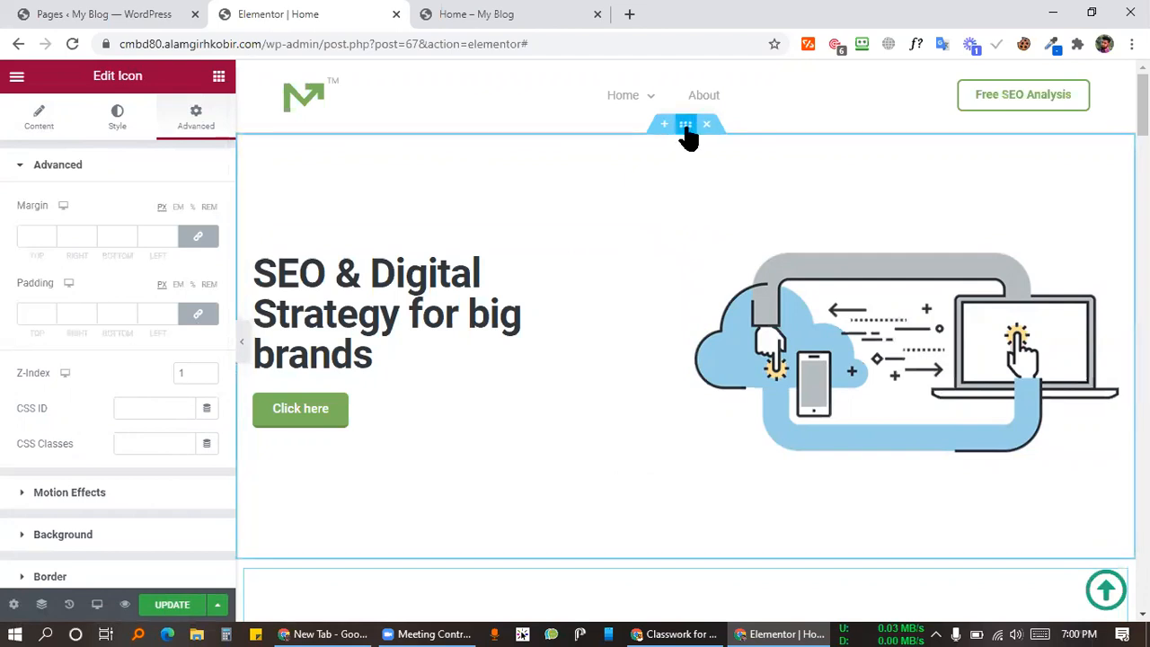
# Step: Select the hero section with CSS ID 'home' and enter 2 as its Z-Index
pyautogui.click(685, 126)
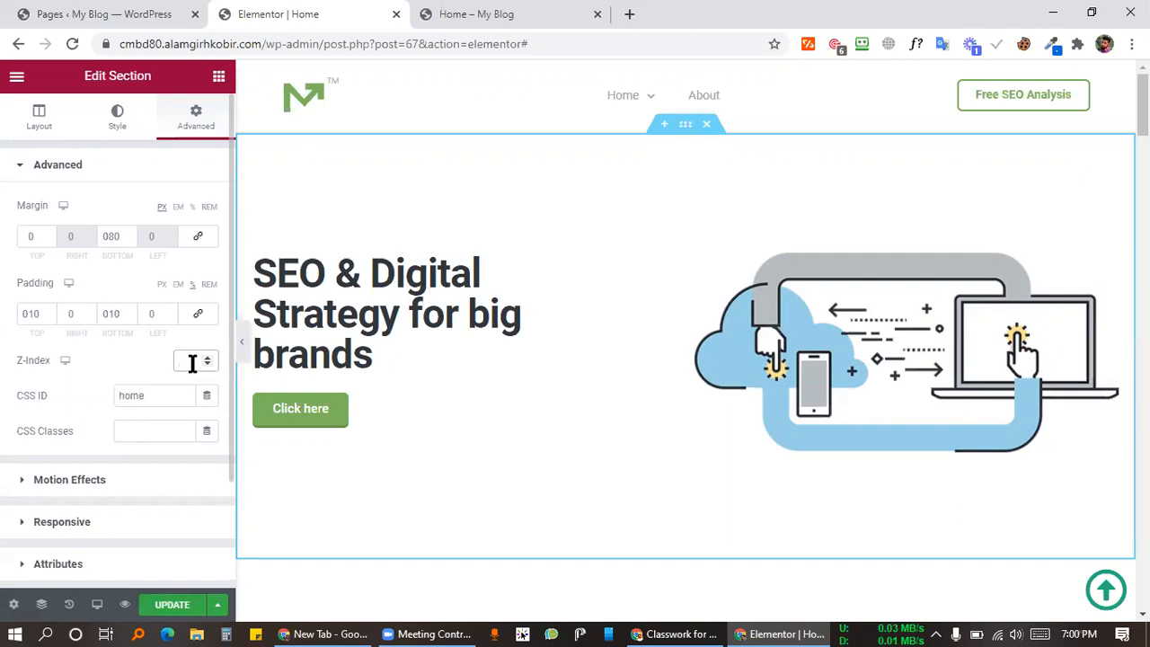
pyautogui.write('2')
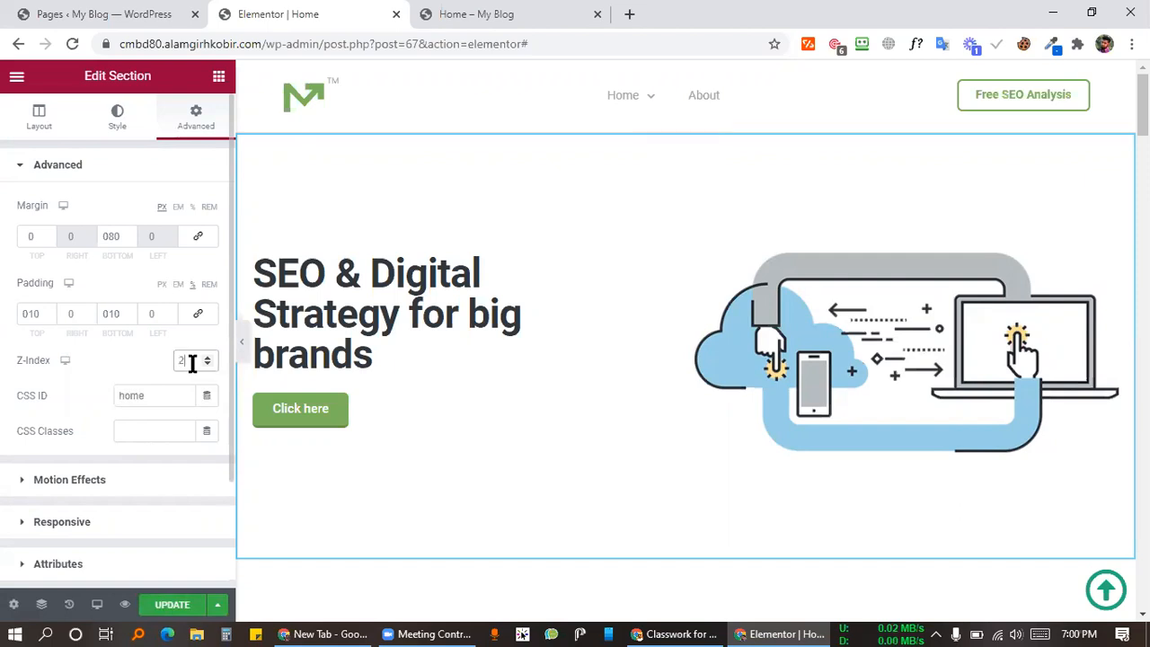
pyautogui.click(85, 383)
pyautogui.scroll(-3, 796, 456)
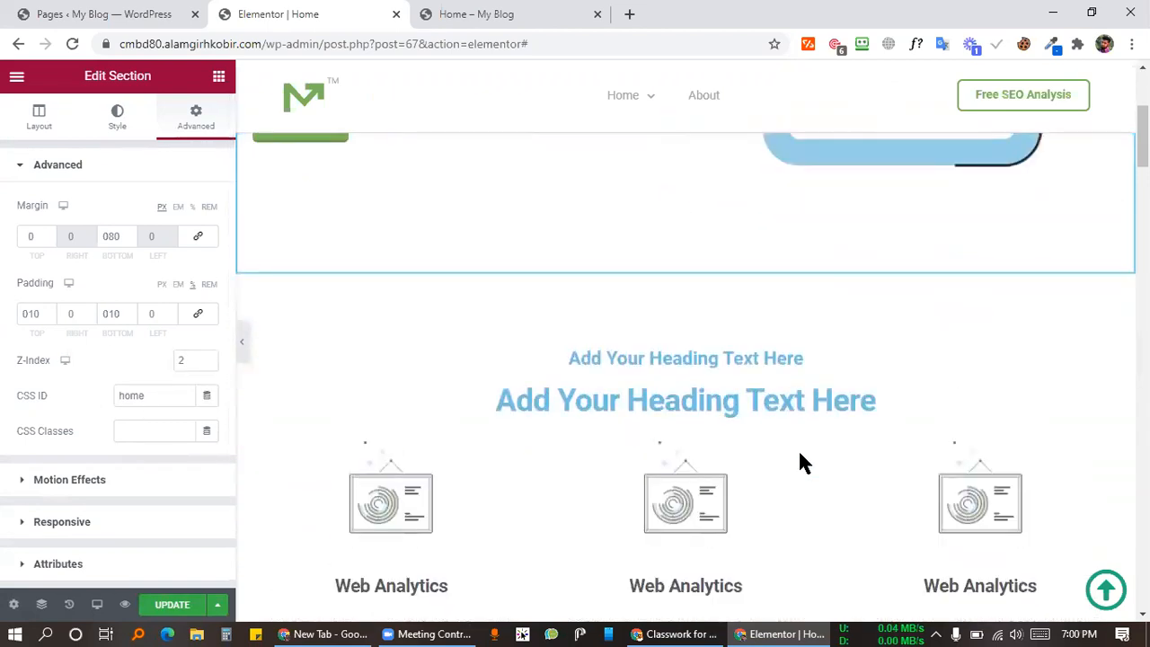
pyautogui.scroll(3, 798, 449)
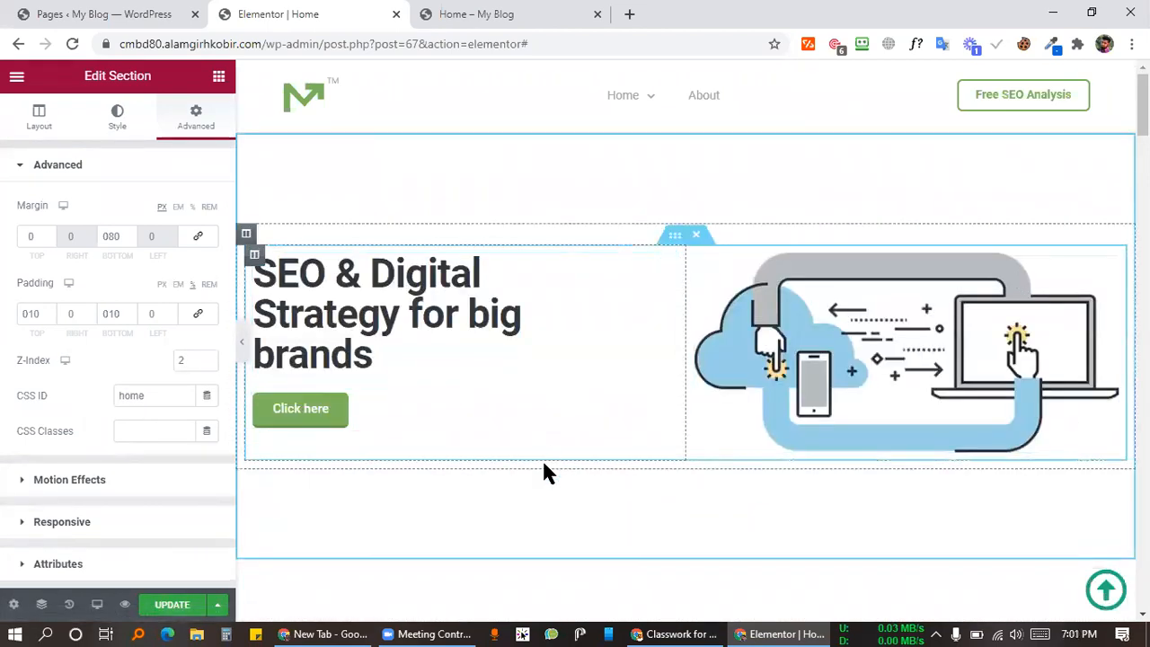
pyautogui.scroll(-2, 1018, 521)
pyautogui.scroll(2, 1016, 519)
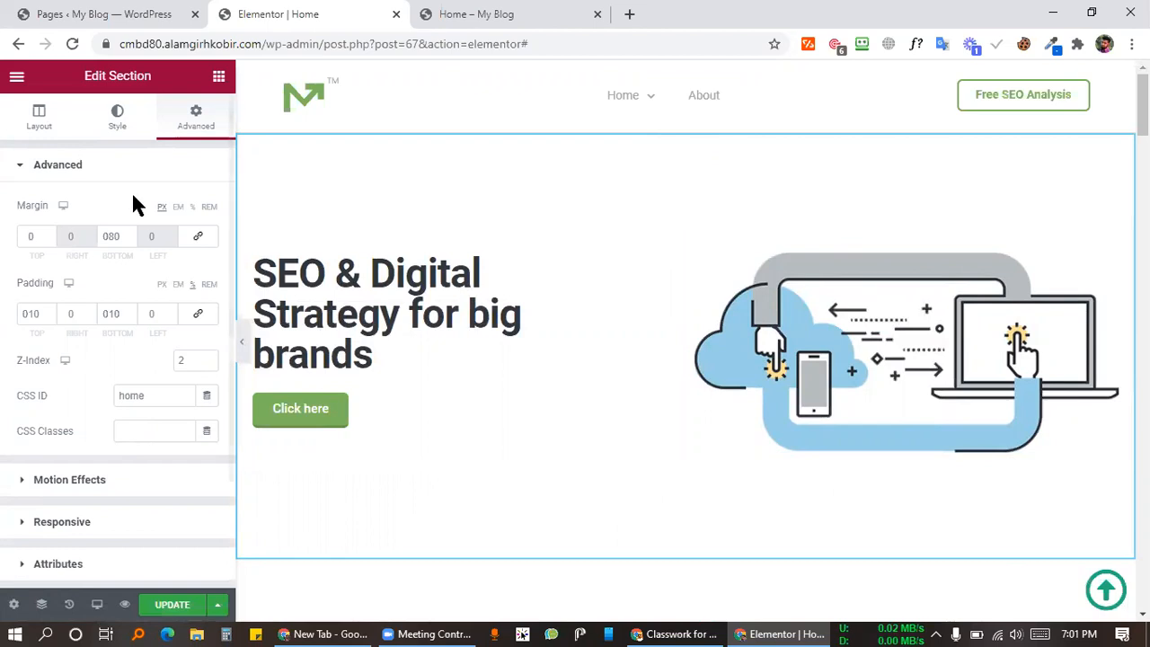
# Step: Switch the hero section's padding unit to px and enter 100 as the top padding
pyautogui.click(103, 313)
pyautogui.moveTo(106, 313); pyautogui.dragTo(121, 313)
pyautogui.click(111, 320)
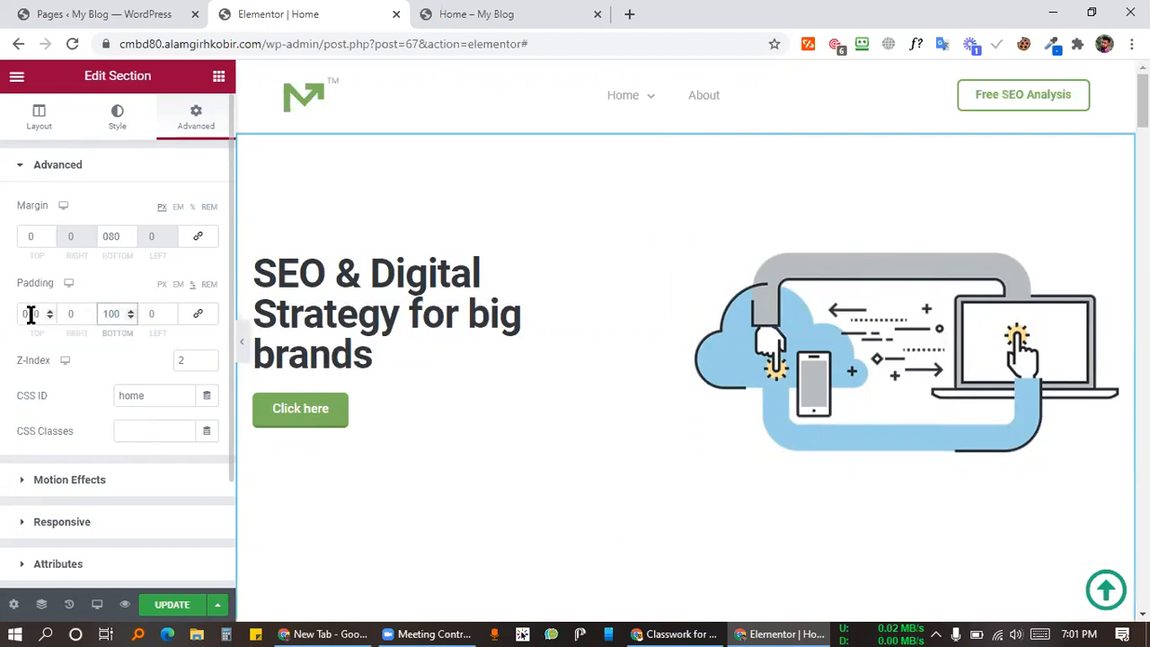
pyautogui.moveTo(28, 314)
pyautogui.mouseDown()
pyautogui.moveTo(13, 330)
pyautogui.moveTo(41, 313)
pyautogui.mouseUp()
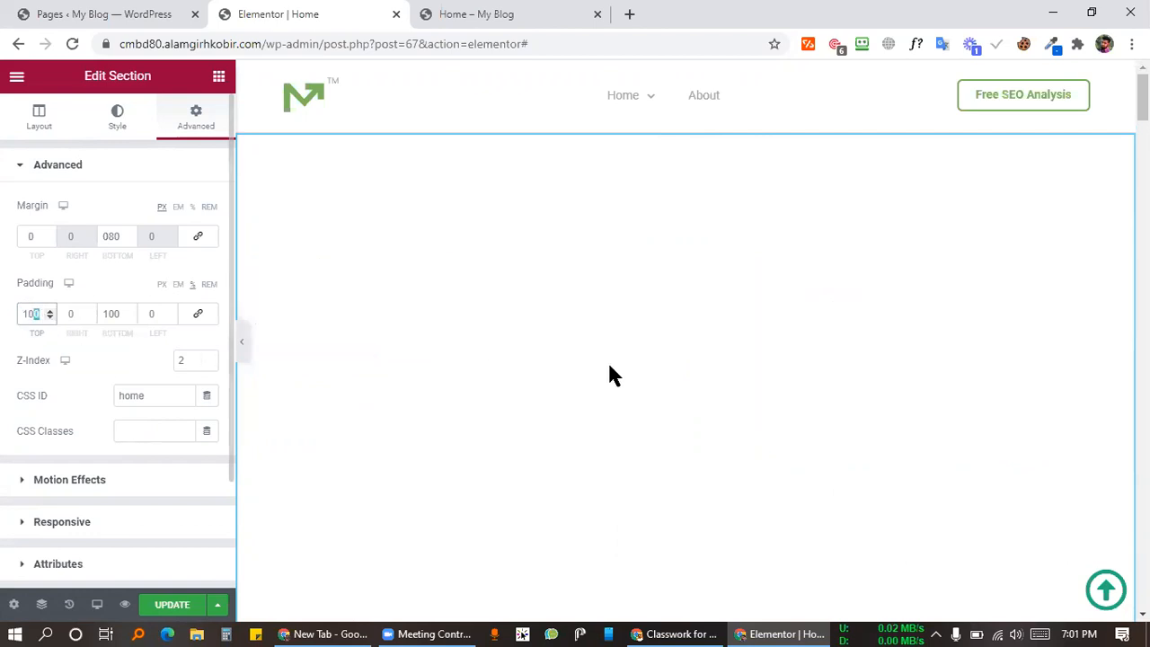
pyautogui.scroll(-6, 716, 368)
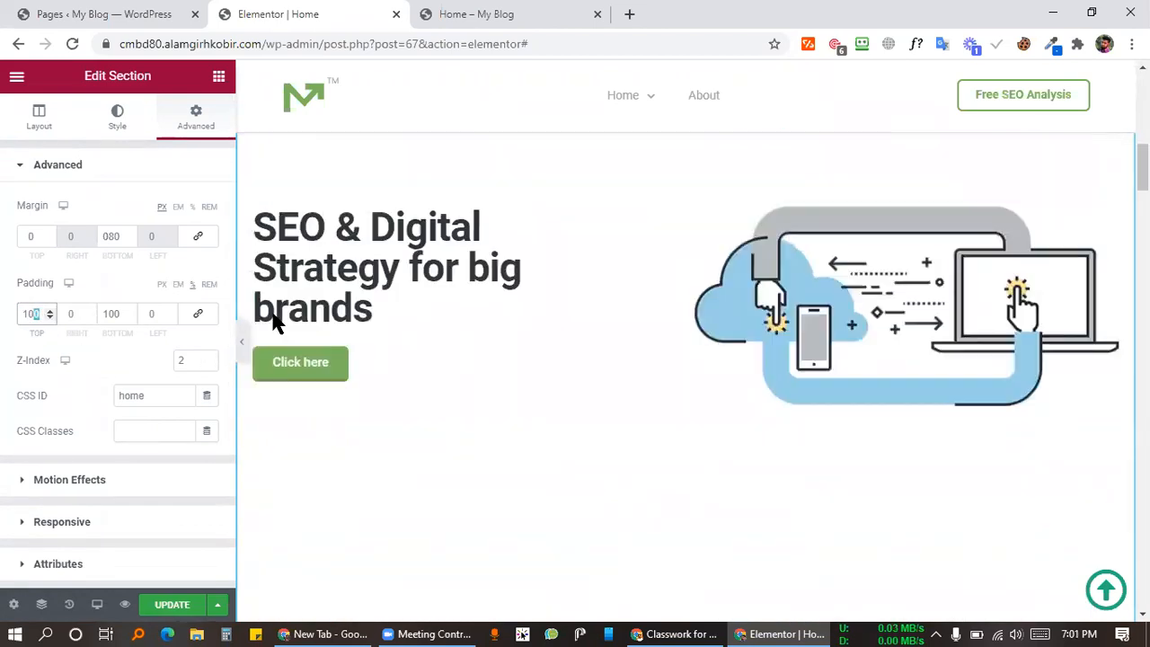
pyautogui.click(162, 284)
pyautogui.scroll(5, 852, 309)
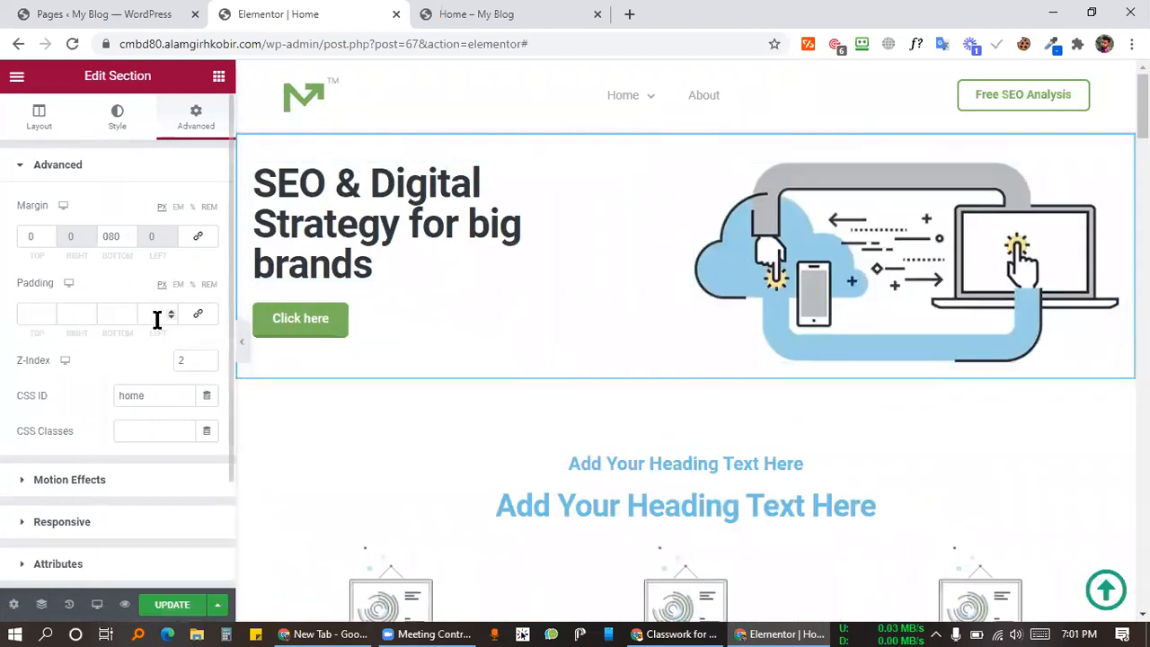
pyautogui.click(30, 313)
pyautogui.write('100')
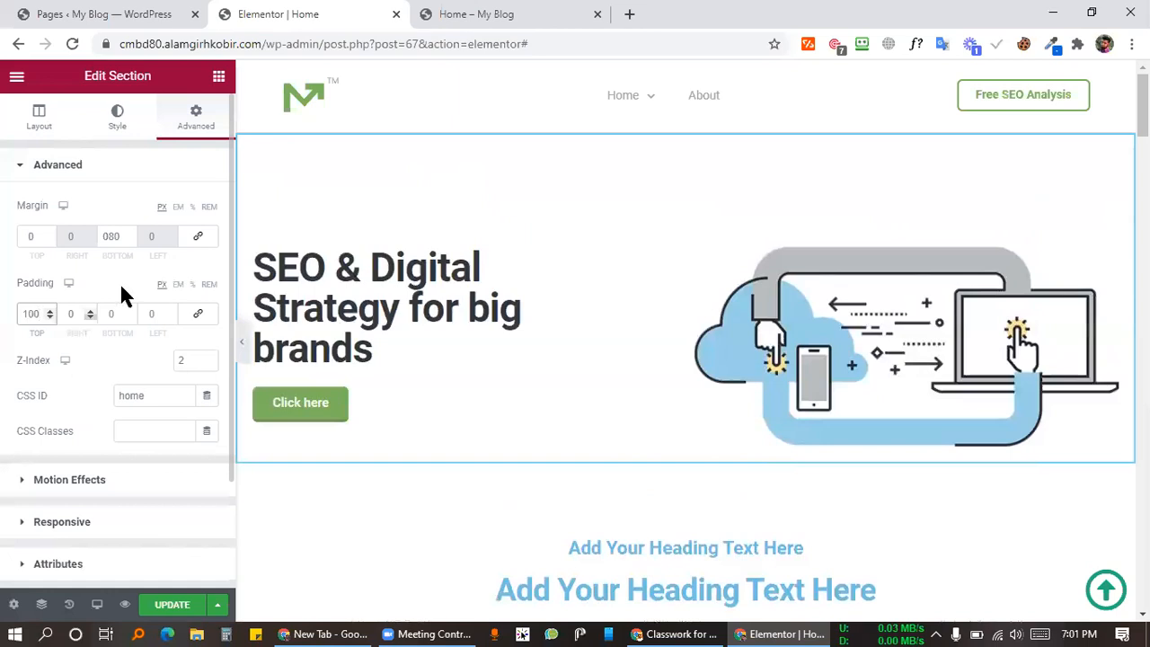
# Step: Set the bottom padding to 100, raise top and bottom to 150, and update the page
pyautogui.click(106, 315)
pyautogui.write('2')
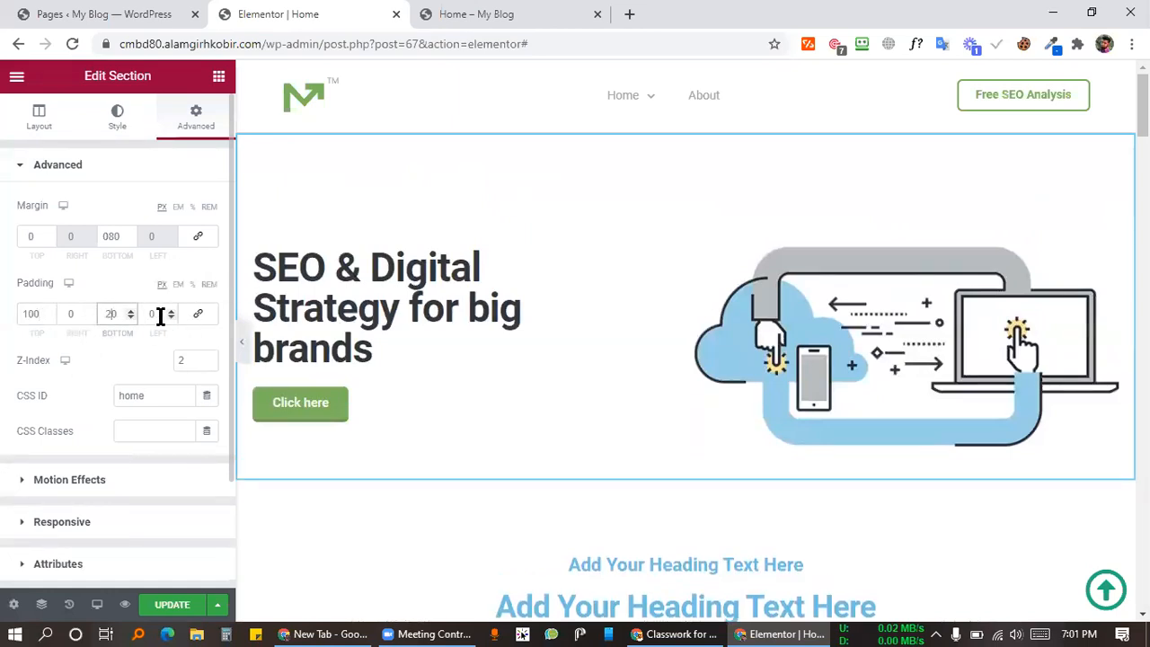
pyautogui.press('BackSpace')
pyautogui.write('199')
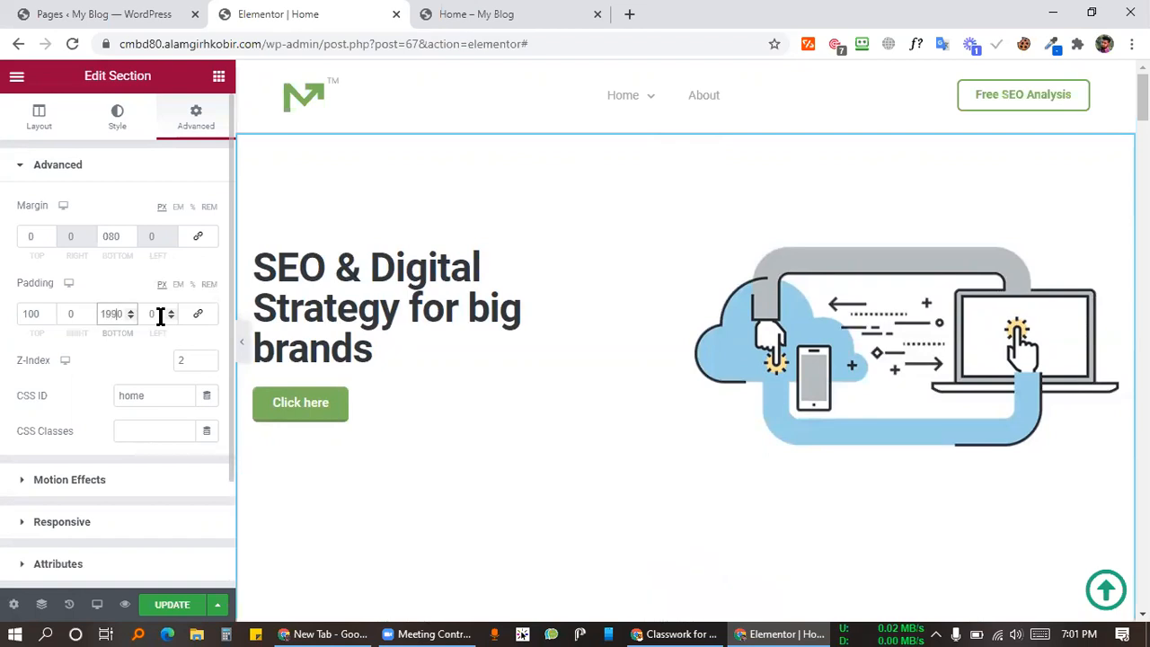
pyautogui.press('BackSpace')
pyautogui.press('BackSpace')
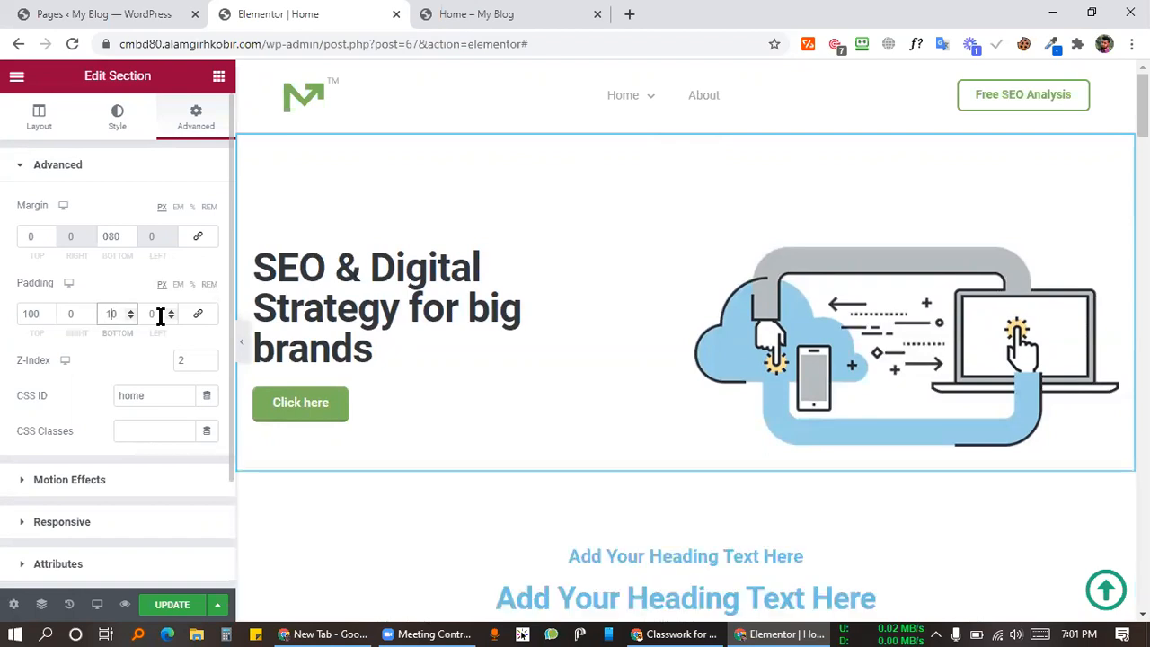
pyautogui.press('BackSpace')
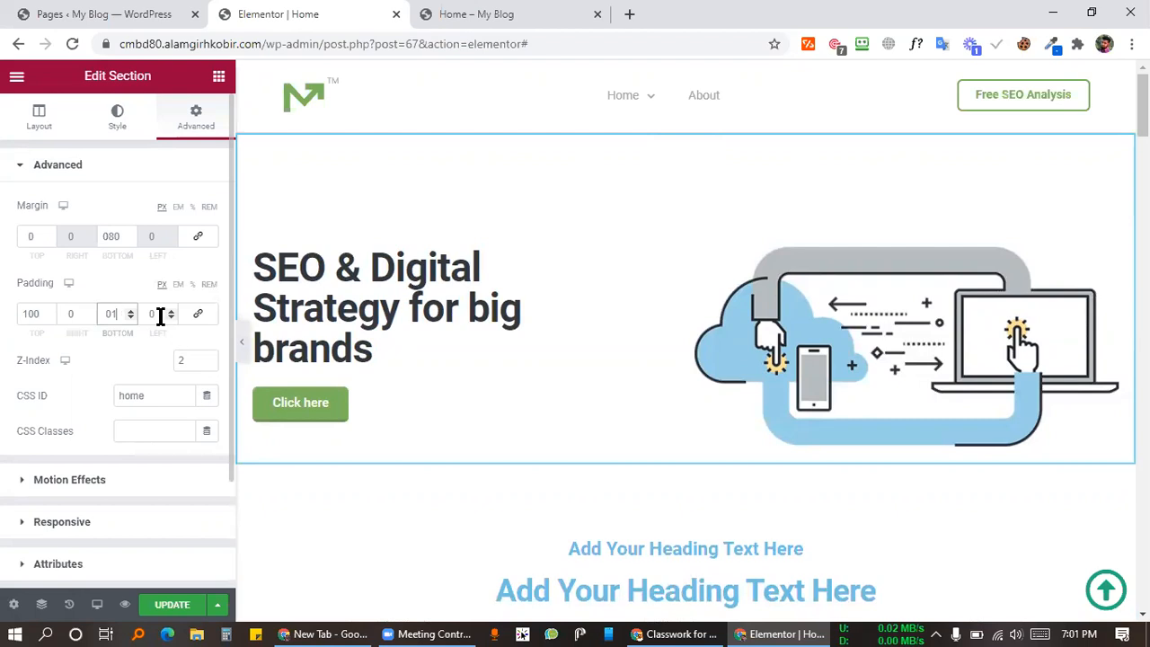
pyautogui.write('100')
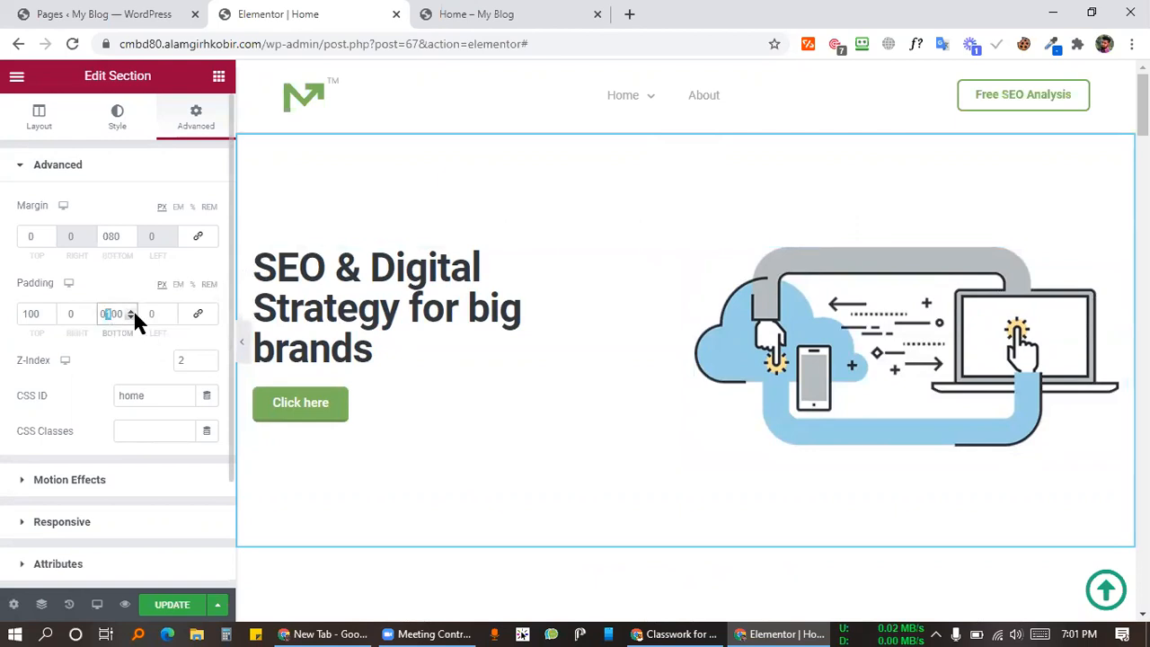
pyautogui.click(132, 312)
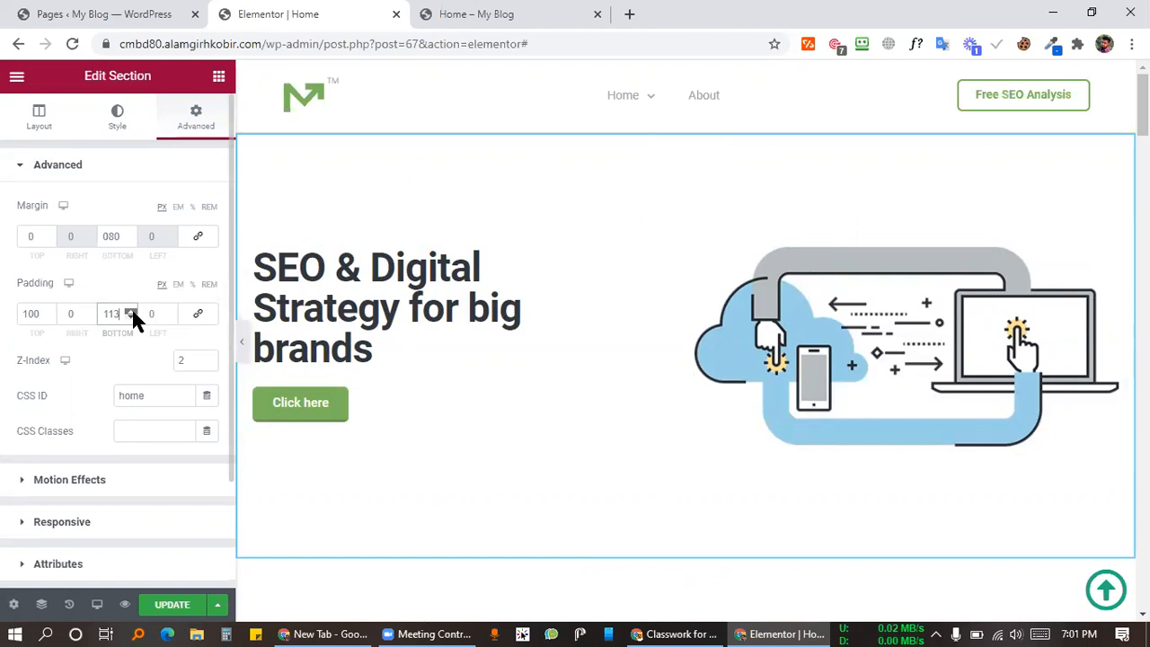
pyautogui.moveTo(132, 313); pyautogui.dragTo(132, 313)
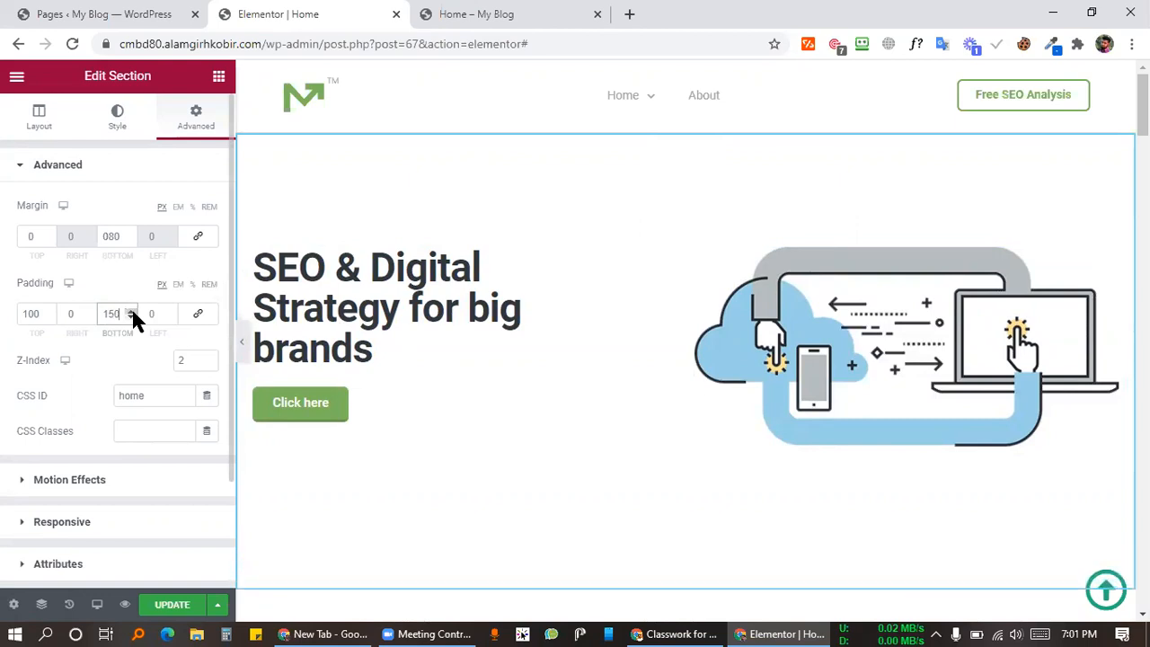
pyautogui.moveTo(48, 311); pyautogui.dragTo(47, 310)
pyautogui.click(177, 605)
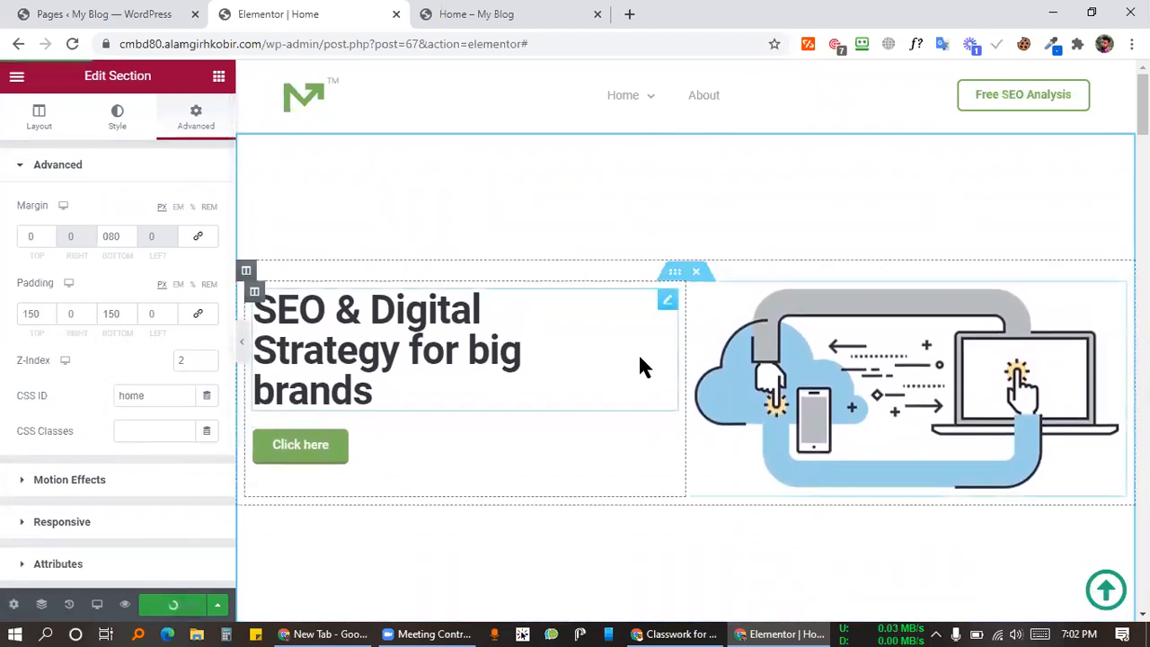
# Step: Search Google for 'layer' and show the image results
pyautogui.click(611, 16)
pyautogui.click(628, 18)
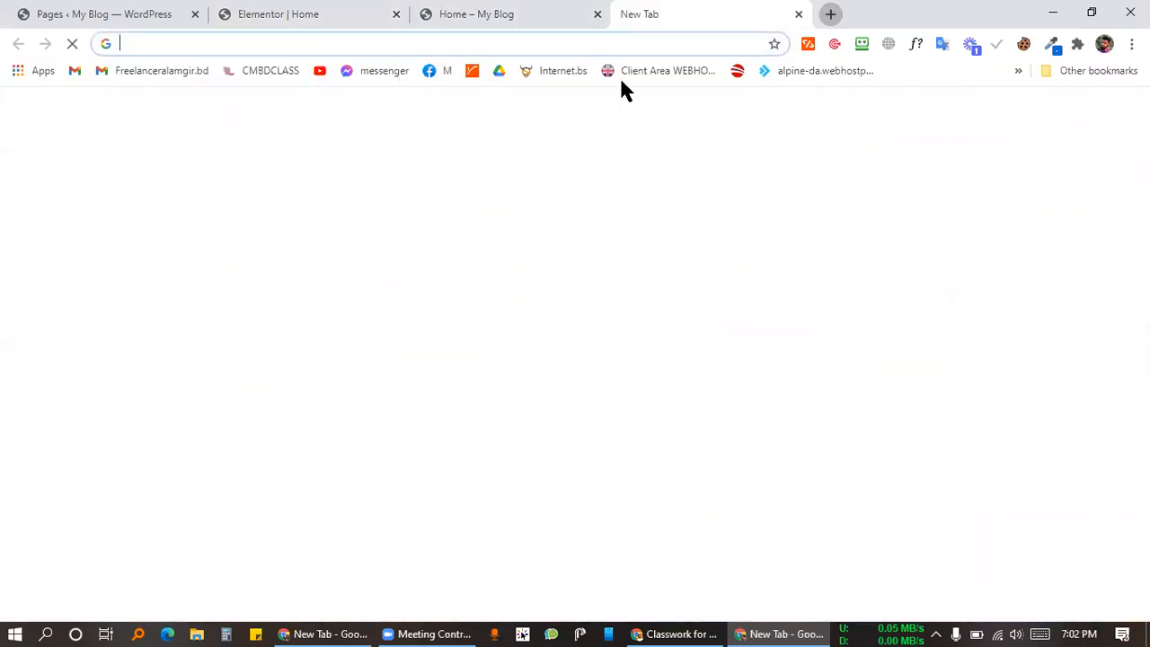
pyautogui.write('lay')
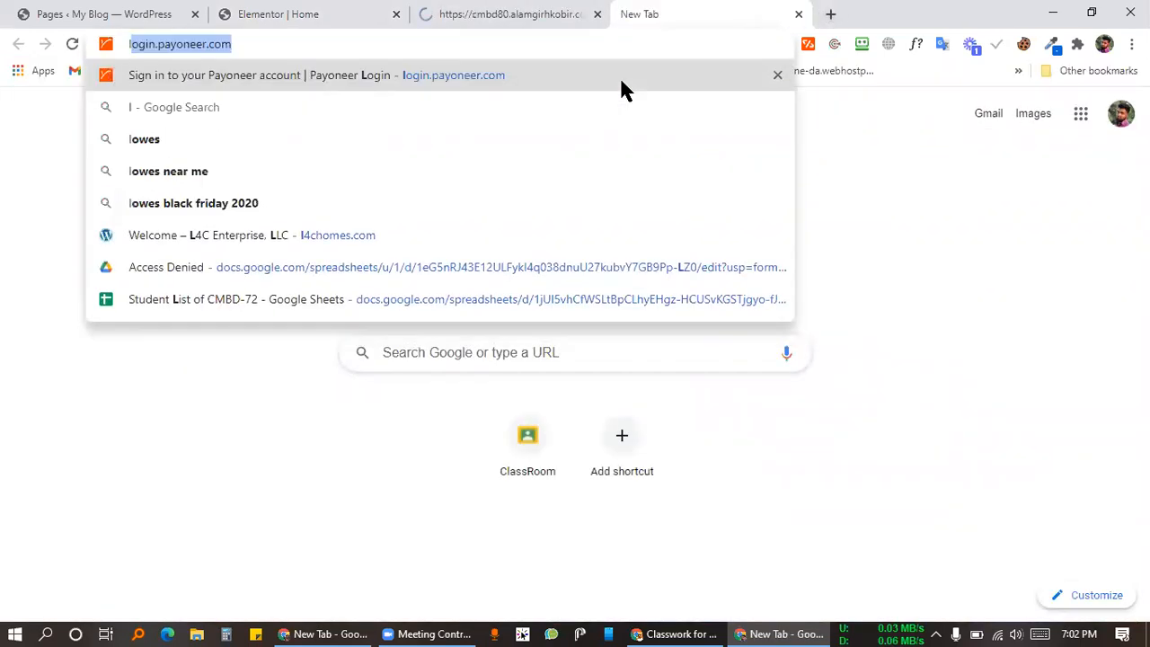
pyautogui.write('er')
pyautogui.press('Return')
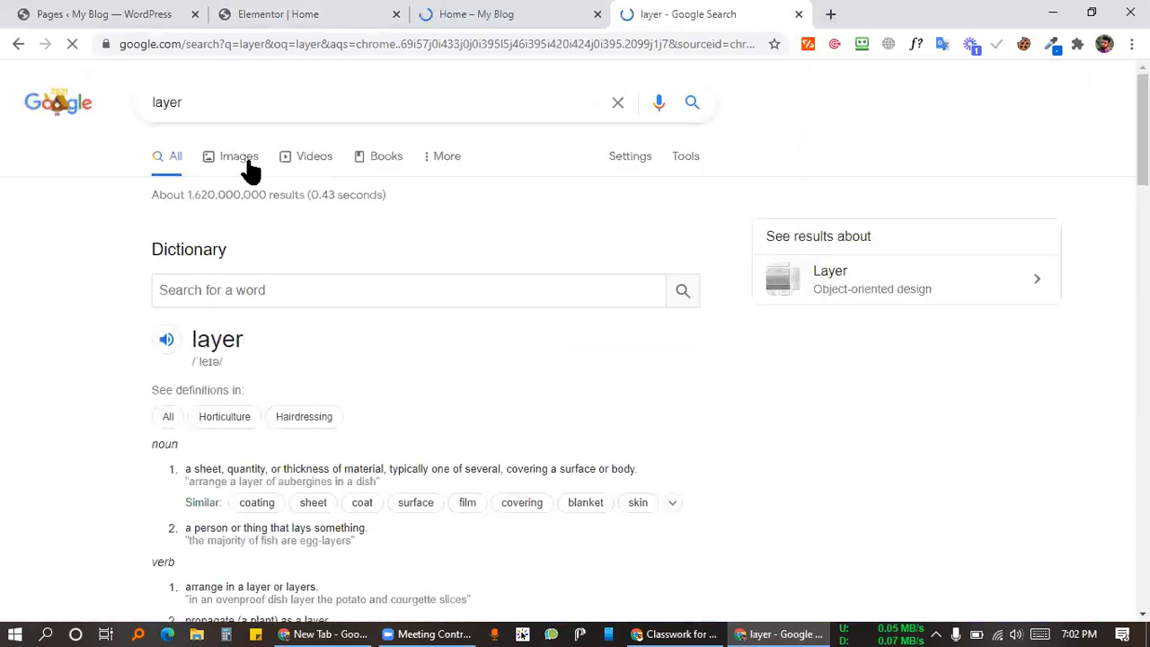
pyautogui.click(251, 165)
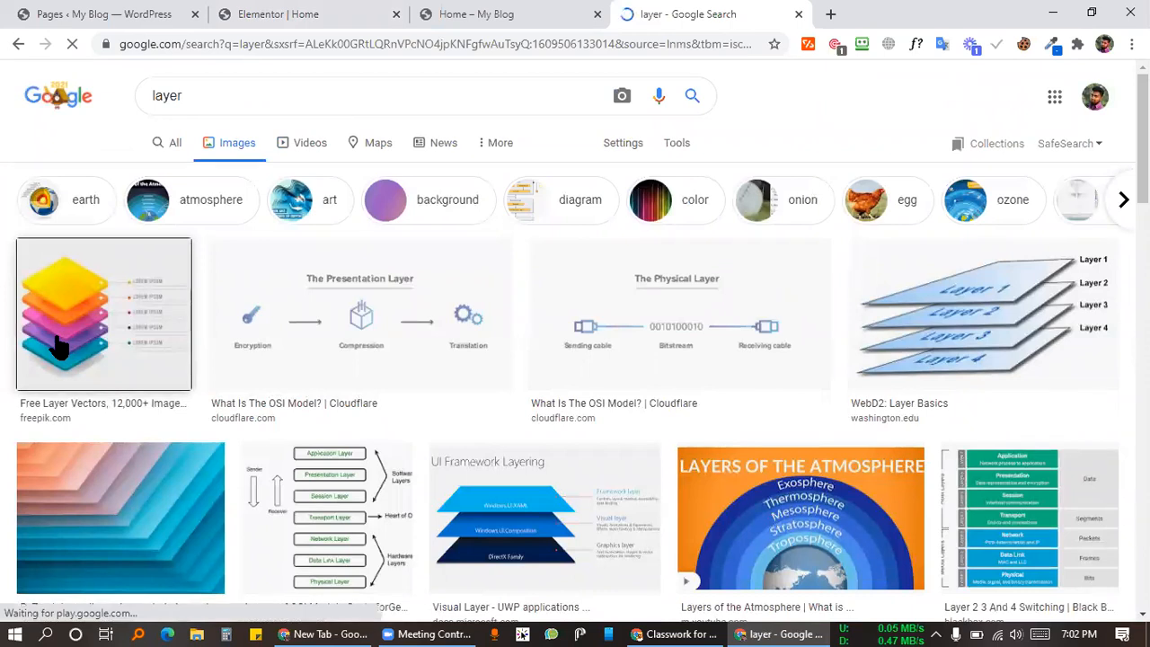
# Step: Preview the Free Layer Vectors and Layer Basics diagrams, then return to the Home page preview
pyautogui.click(198, 410)
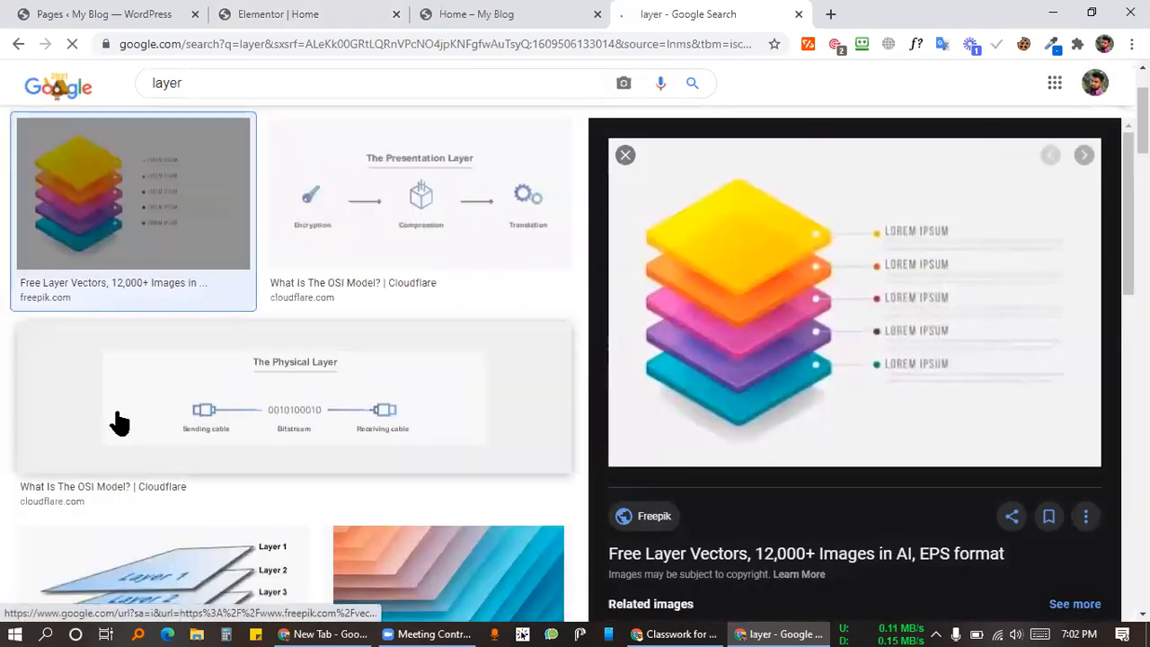
pyautogui.click(129, 410)
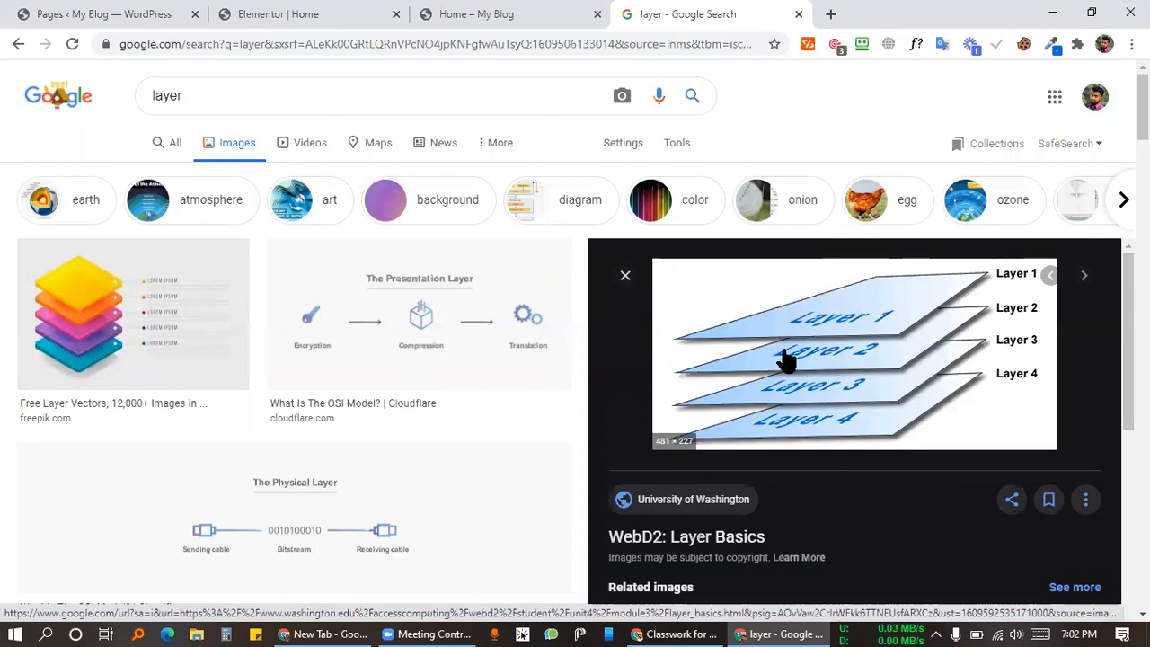
pyautogui.scroll(-6, 423, 438)
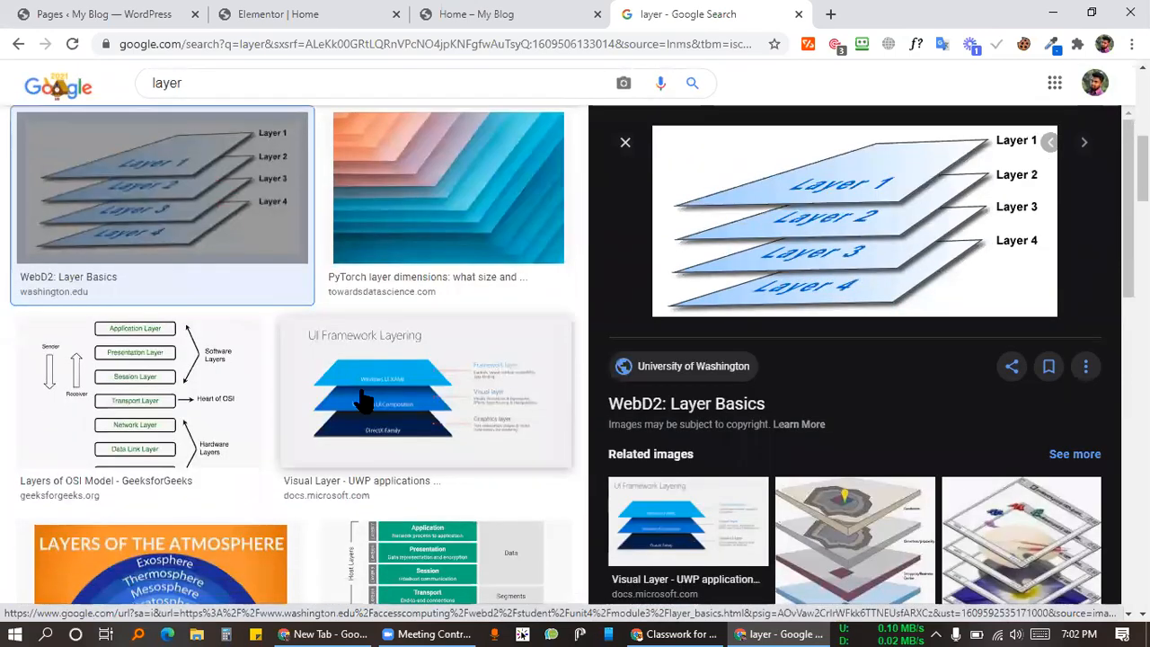
pyautogui.scroll(-7, 239, 426)
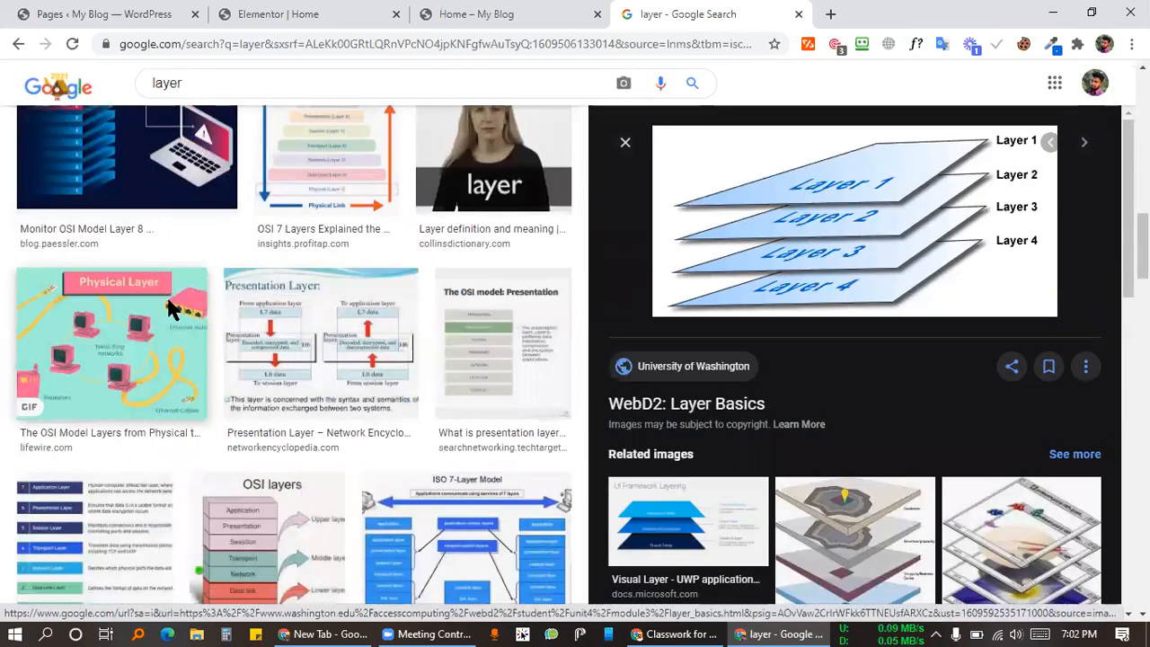
pyautogui.scroll(-4, 398, 329)
pyautogui.scroll(17, 441, 363)
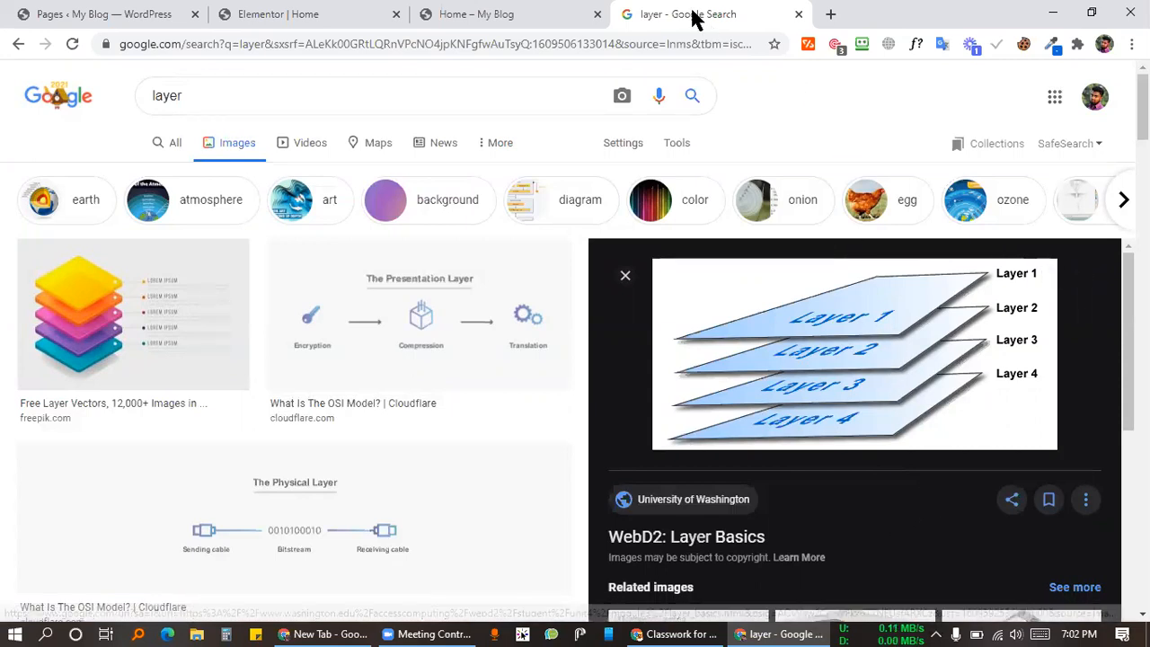
pyautogui.click(513, 14)
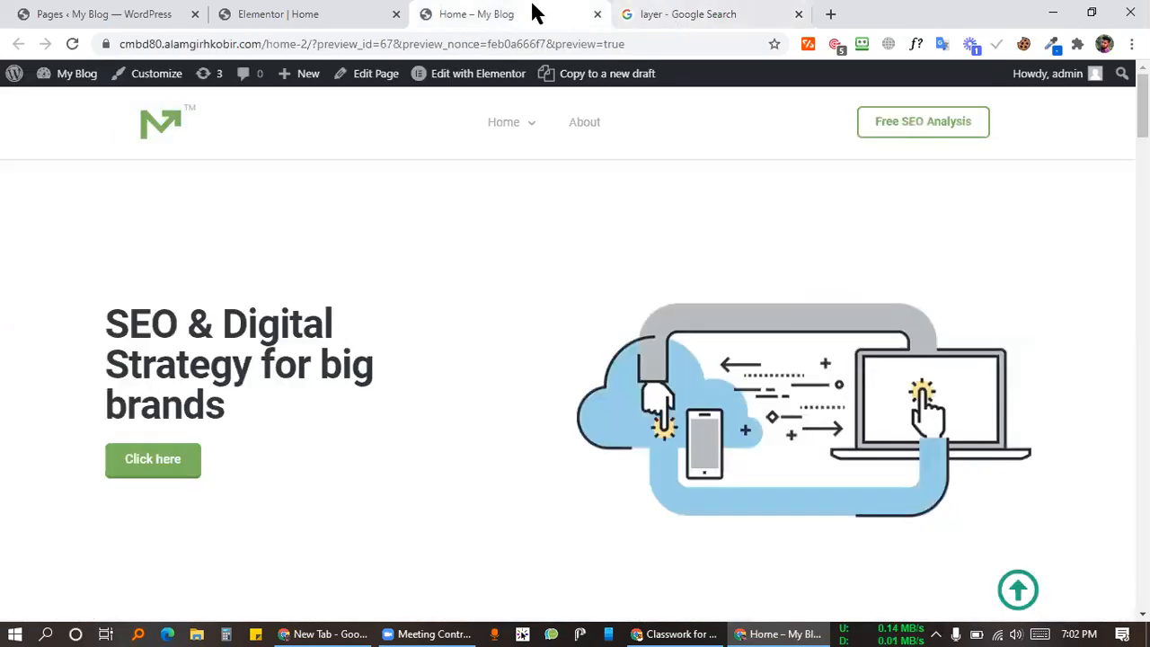
# Step: Back in Elementor, open the arrow-up icon's Advanced settings and show the Navigator of page sections
pyautogui.click(346, 13)
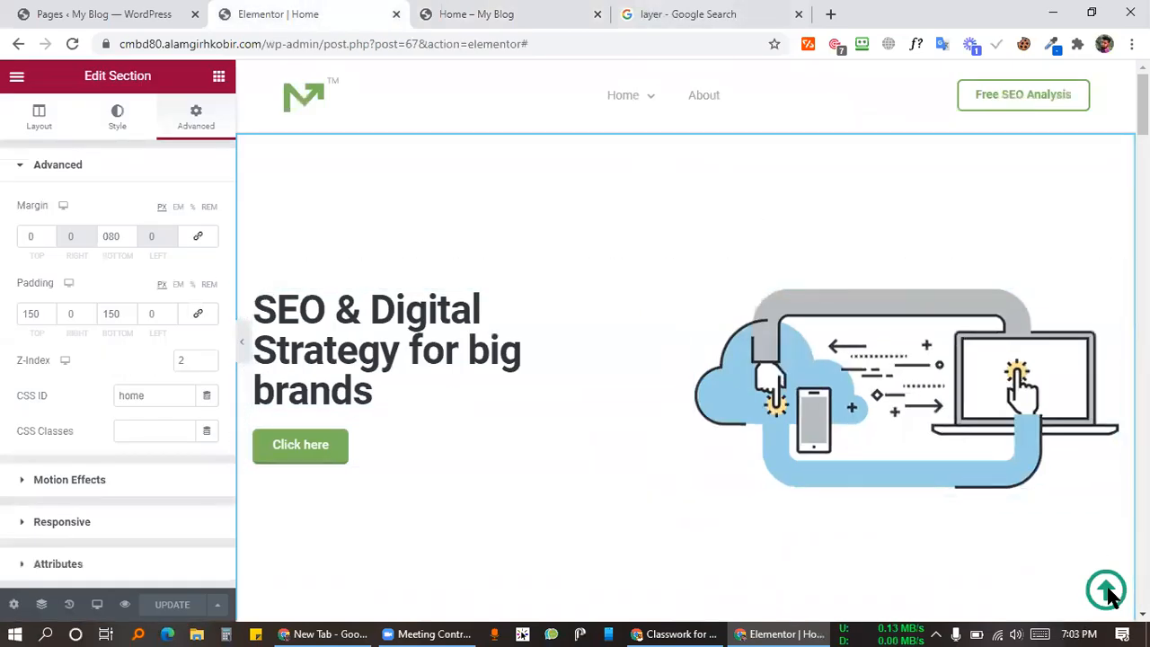
pyautogui.scroll(-4, 1042, 543)
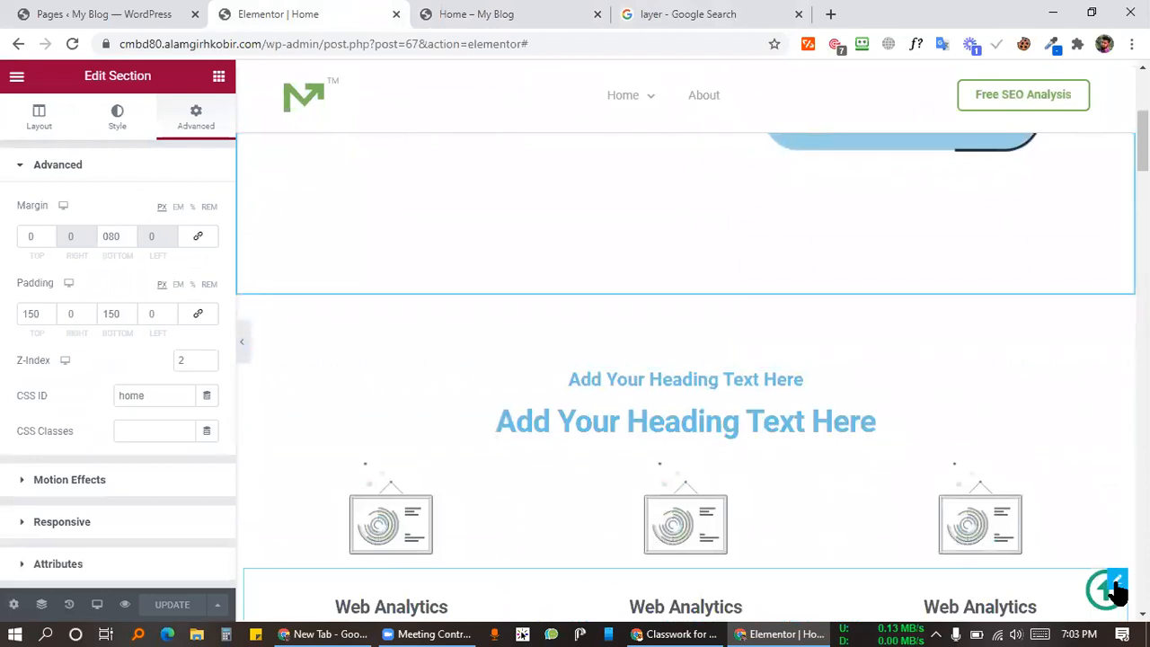
pyautogui.click(1115, 589)
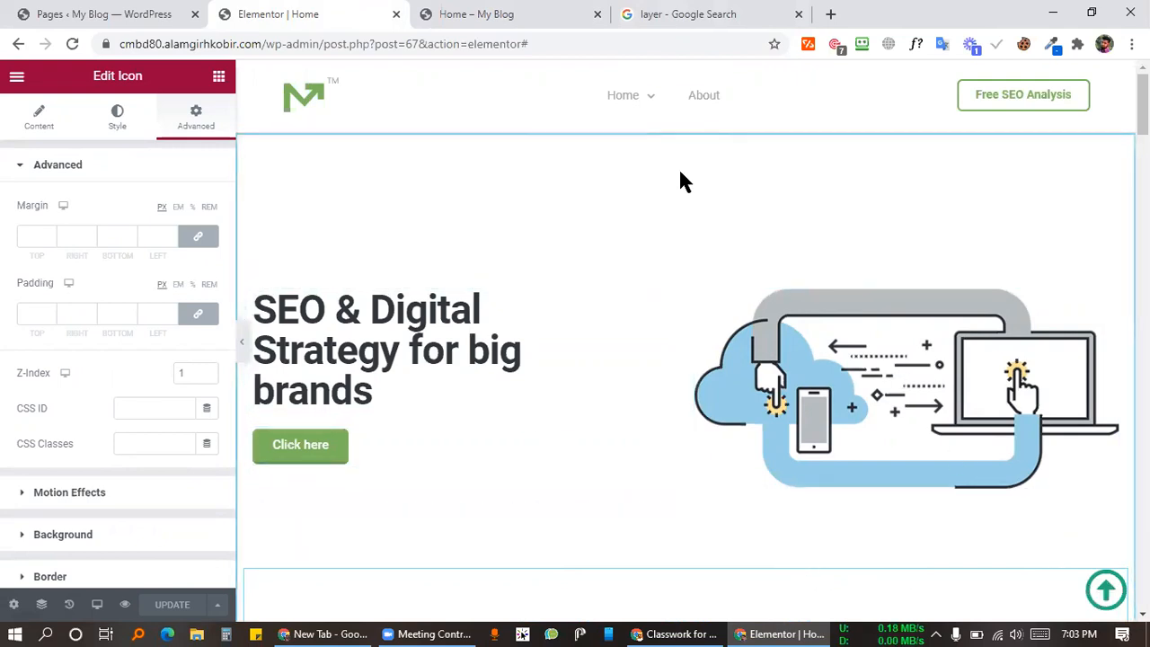
pyautogui.scroll(-4, 707, 225)
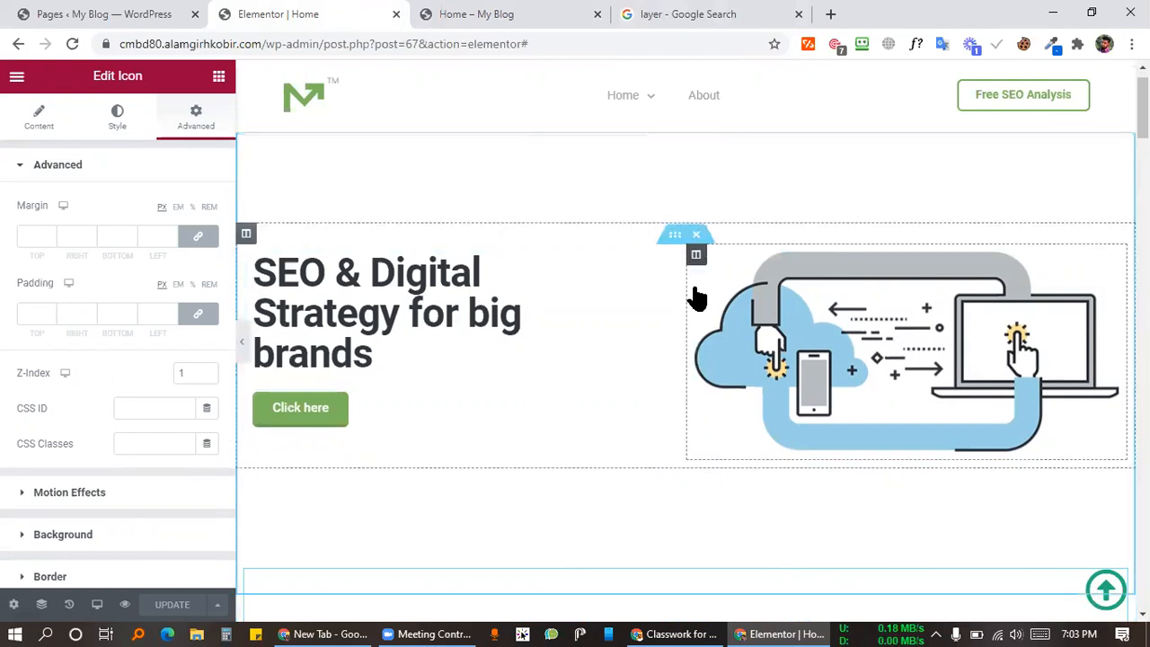
pyautogui.scroll(4, 692, 301)
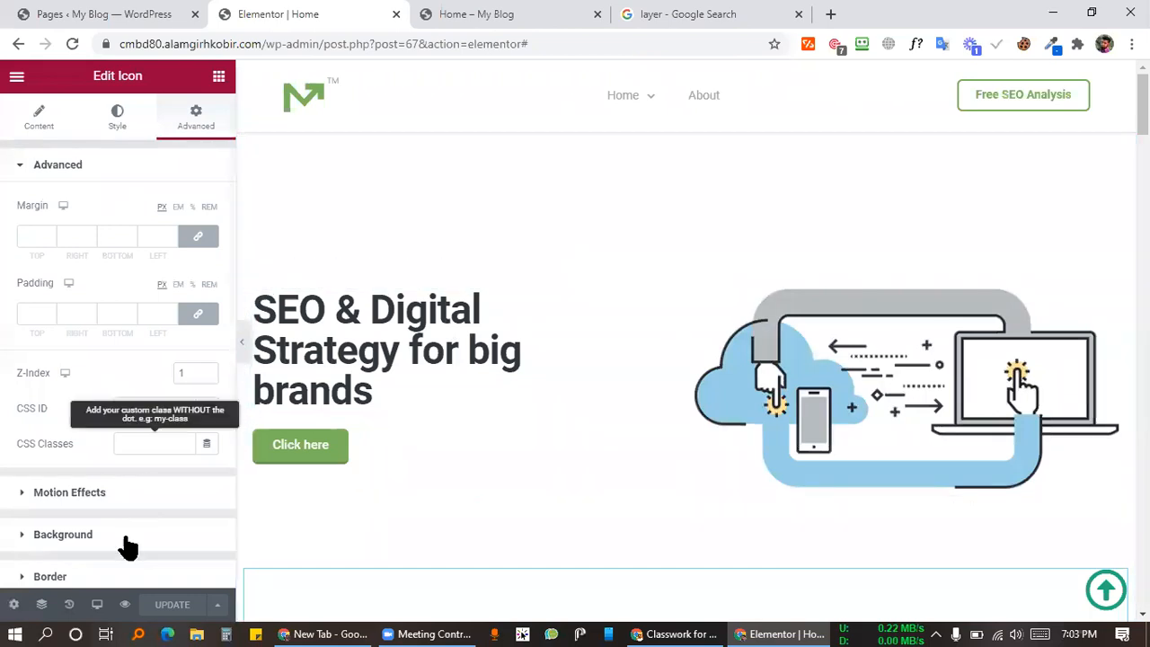
pyautogui.click(40, 604)
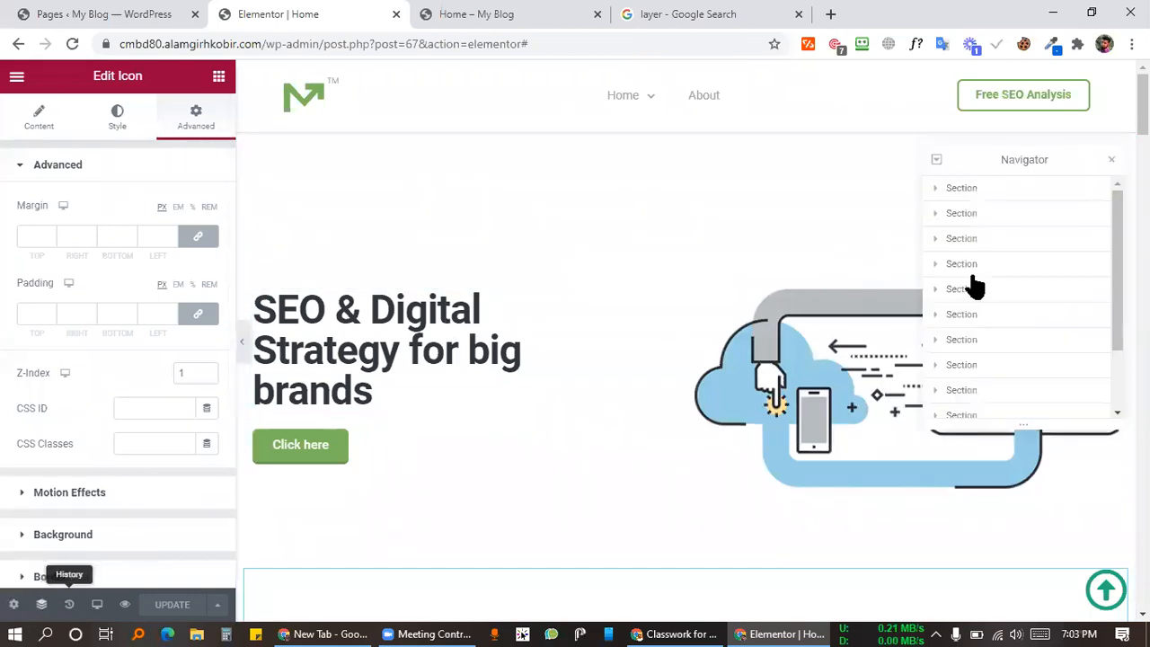
# Step: Select the hero section, then close and reopen the Navigator listing the page sections
pyautogui.click(960, 189)
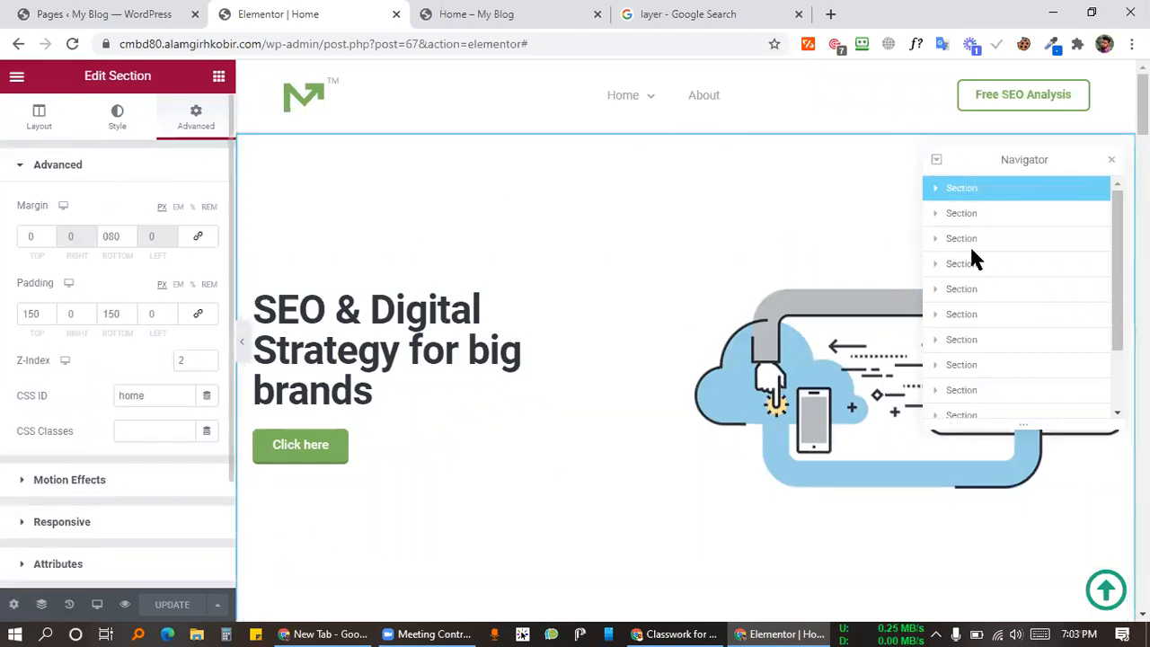
pyautogui.scroll(-2, 1007, 306)
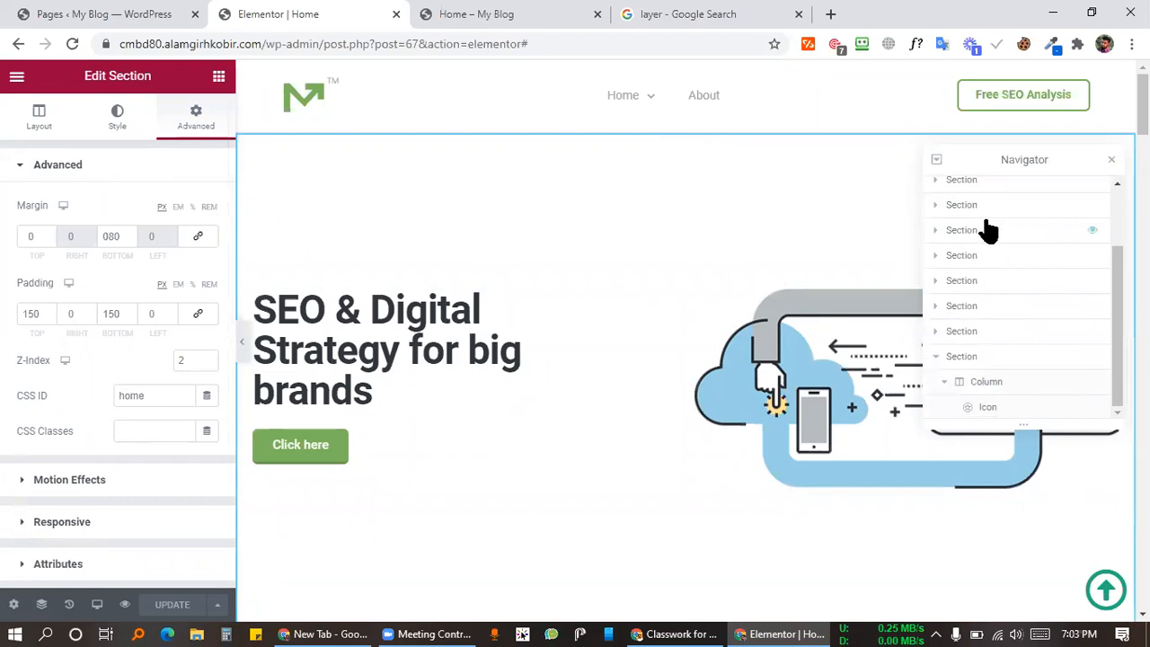
pyautogui.scroll(2, 1033, 215)
pyautogui.click(1113, 161)
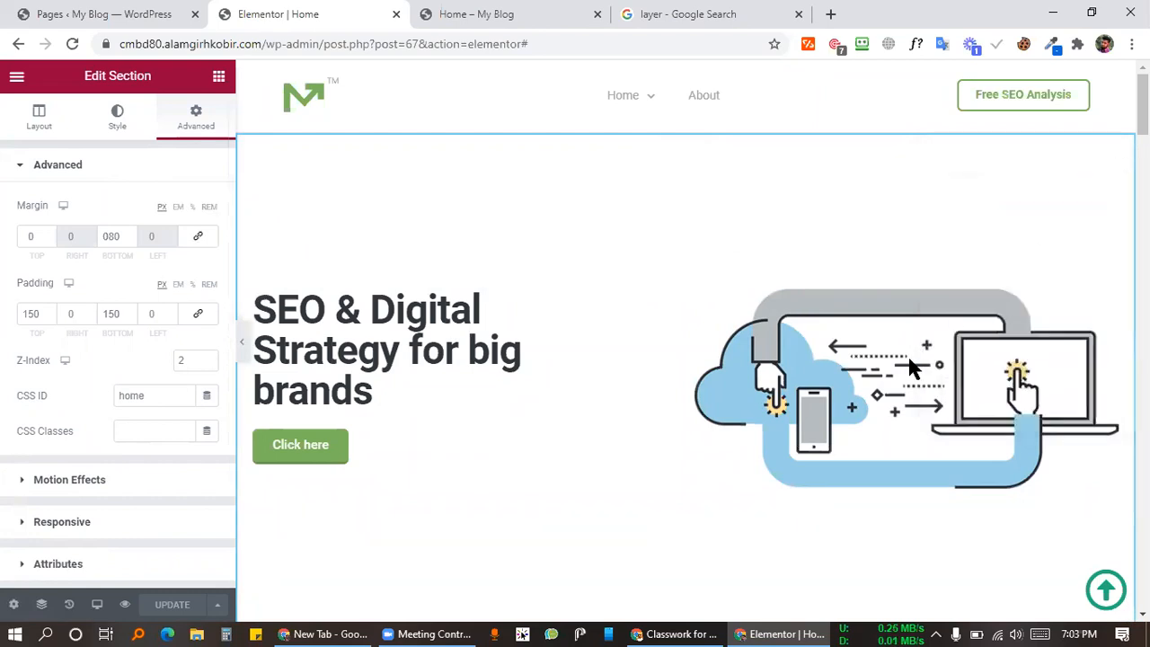
pyautogui.scroll(-10, 878, 377)
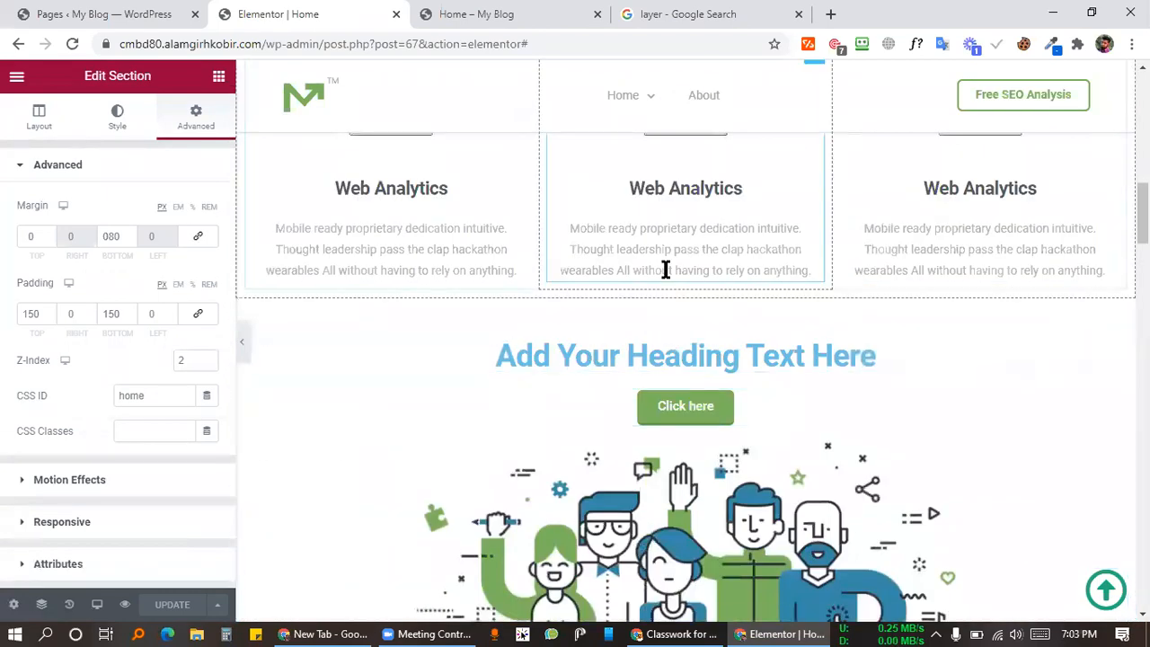
pyautogui.scroll(10, 672, 292)
pyautogui.scroll(-6, 650, 449)
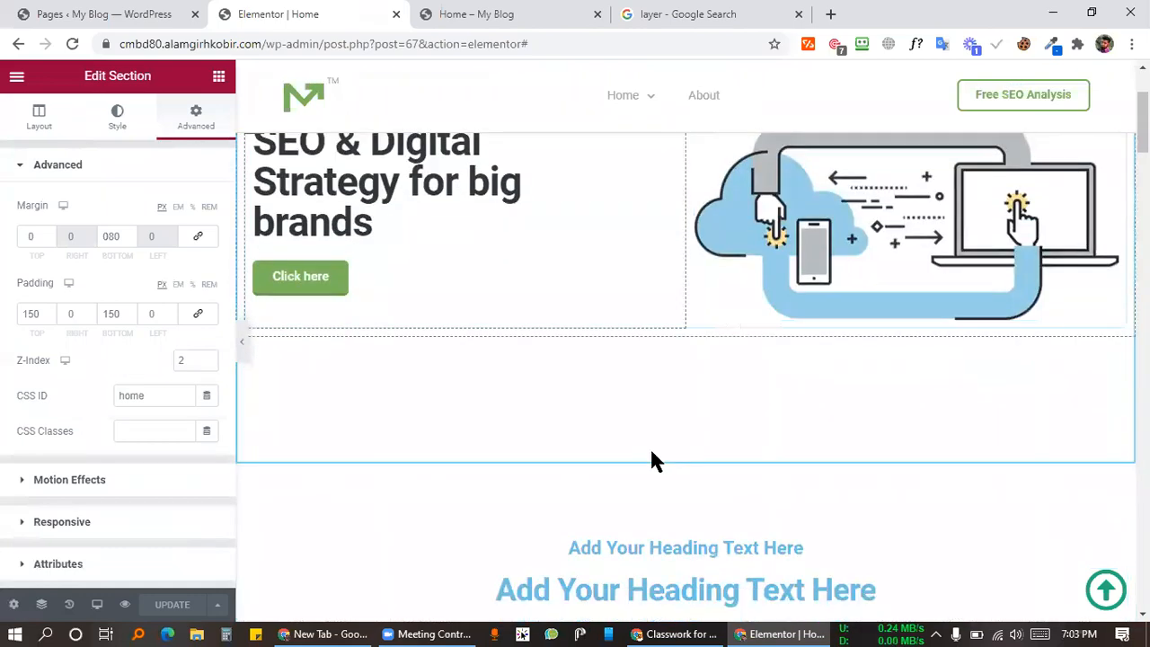
pyautogui.scroll(6, 692, 405)
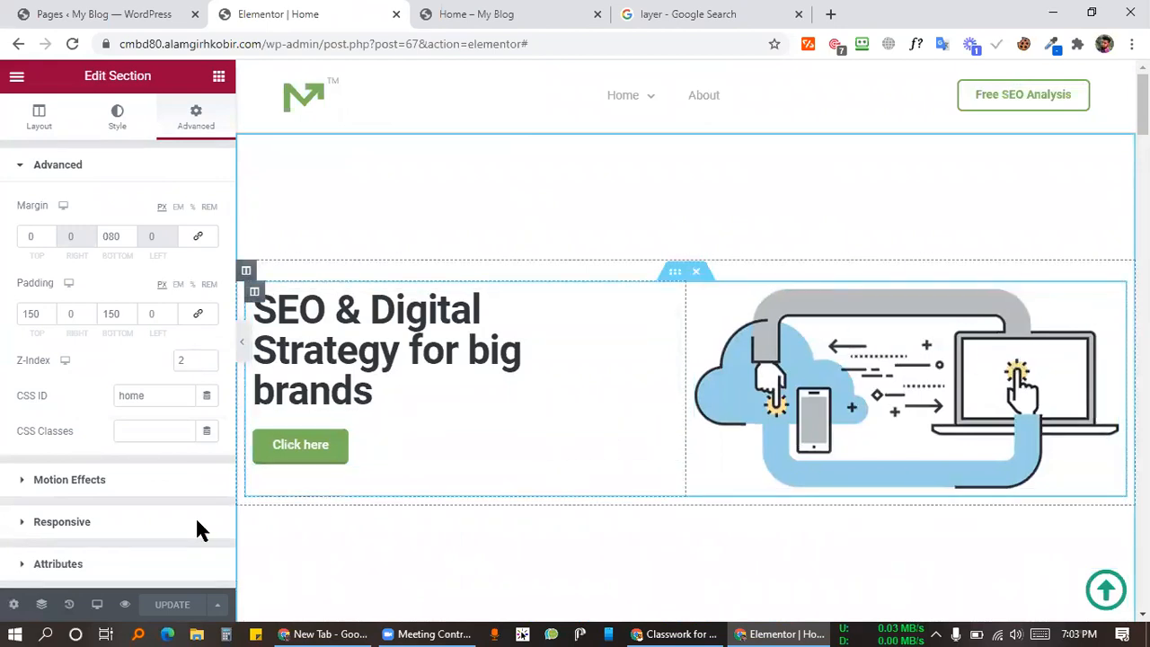
pyautogui.click(42, 605)
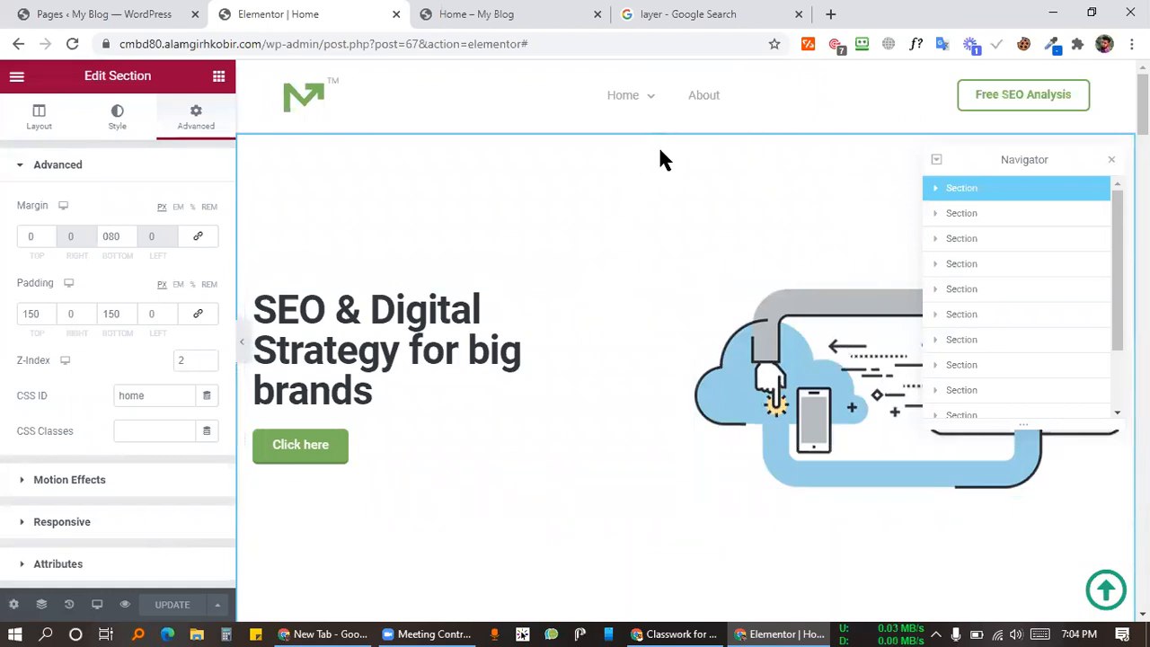
pyautogui.scroll(-5, 675, 144)
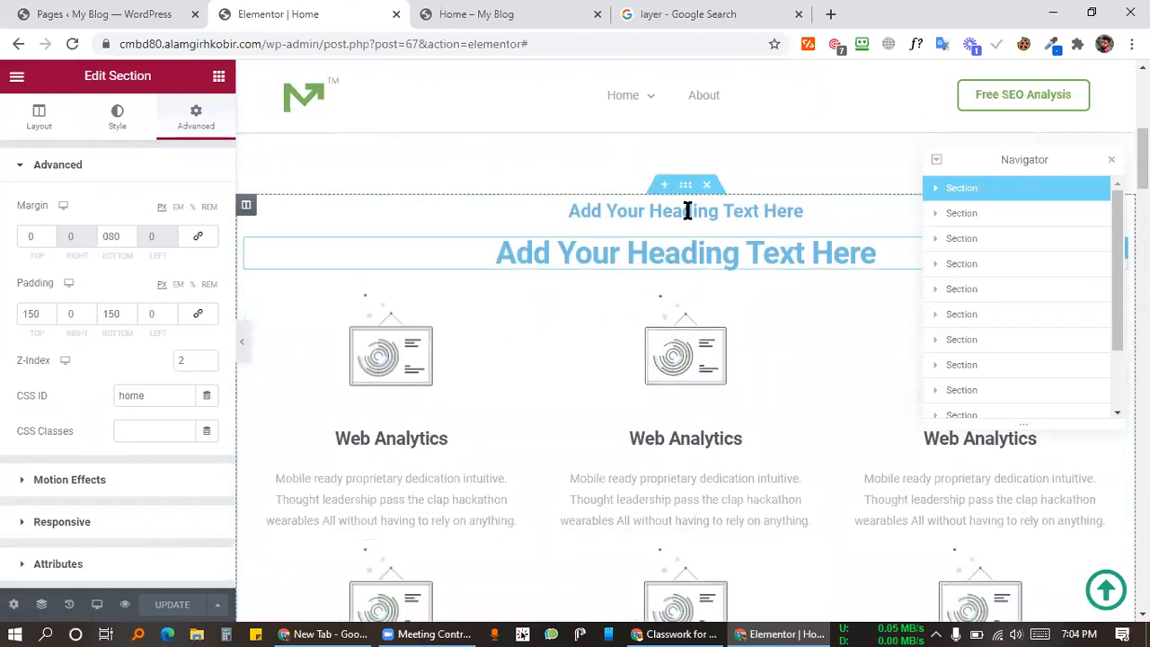
pyautogui.scroll(-4, 699, 296)
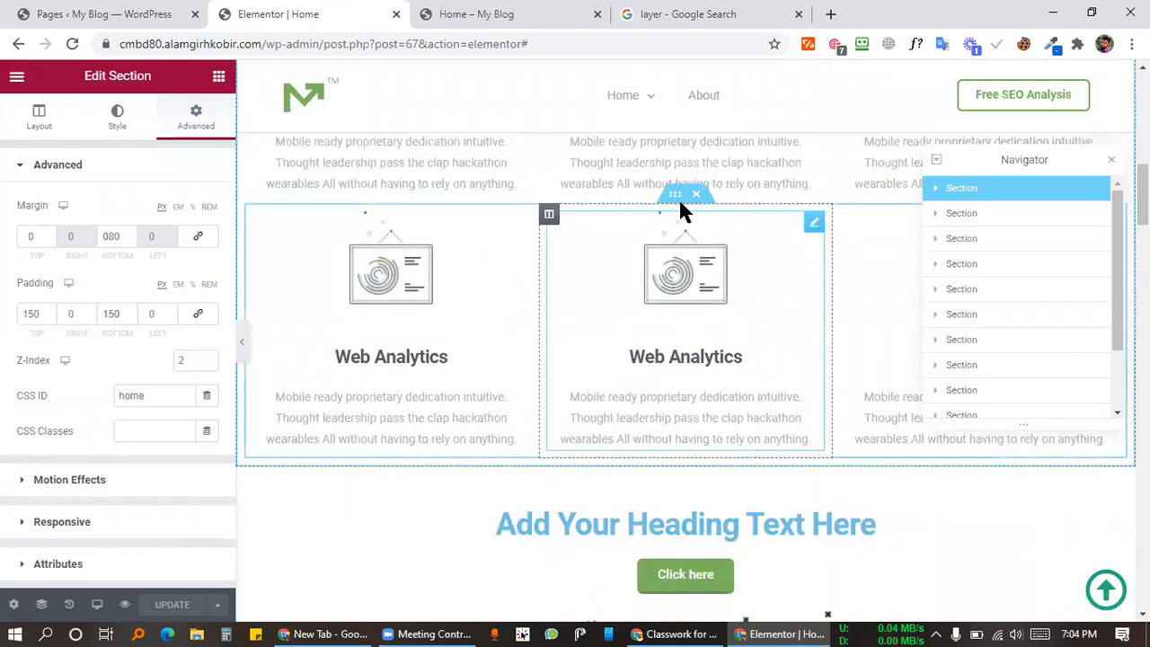
pyautogui.scroll(10, 681, 214)
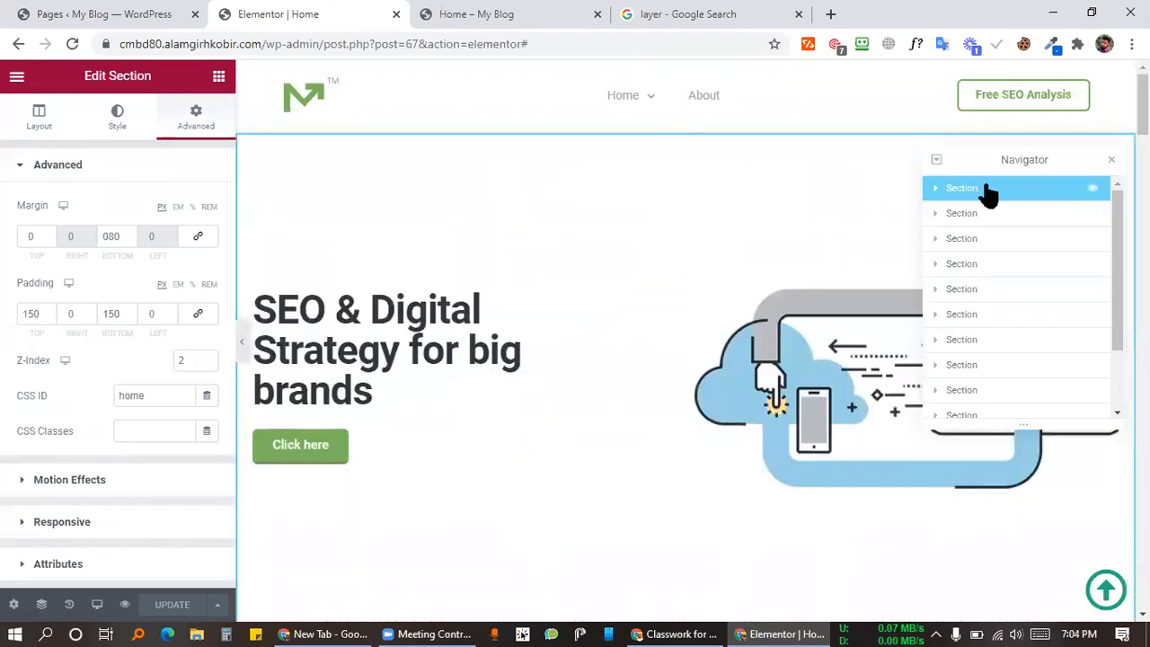
# Step: Expand Section > Column > Inner Section > second Column and select the cloud illustration Image
pyautogui.click(934, 189)
pyautogui.click(944, 214)
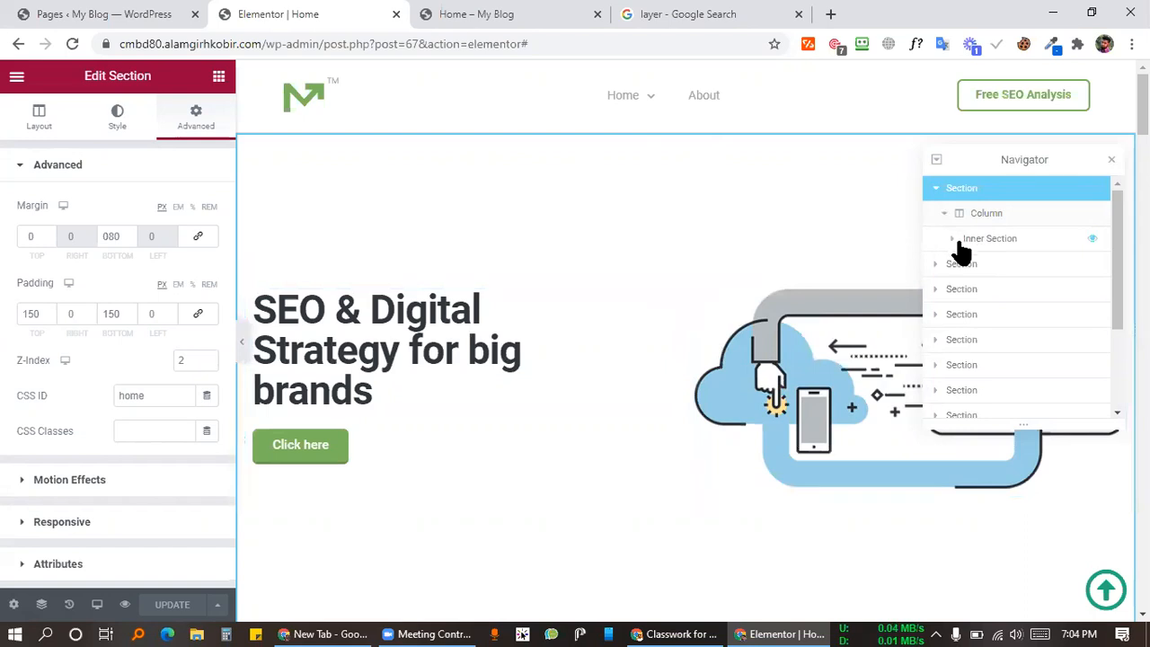
pyautogui.click(951, 240)
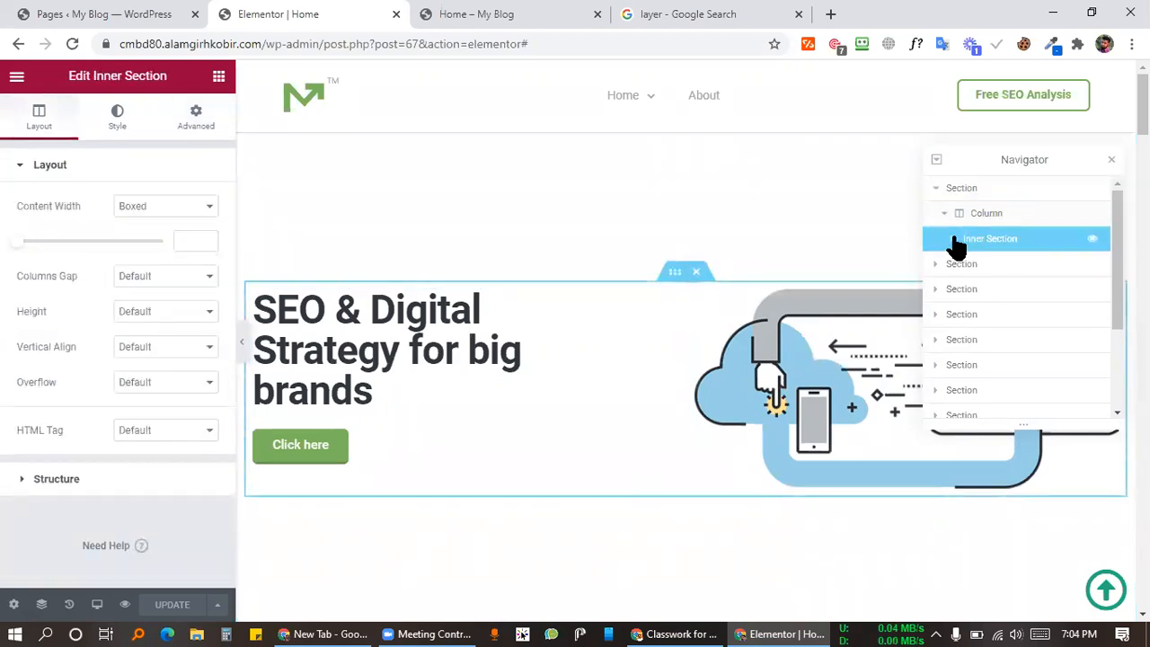
pyautogui.click(954, 239)
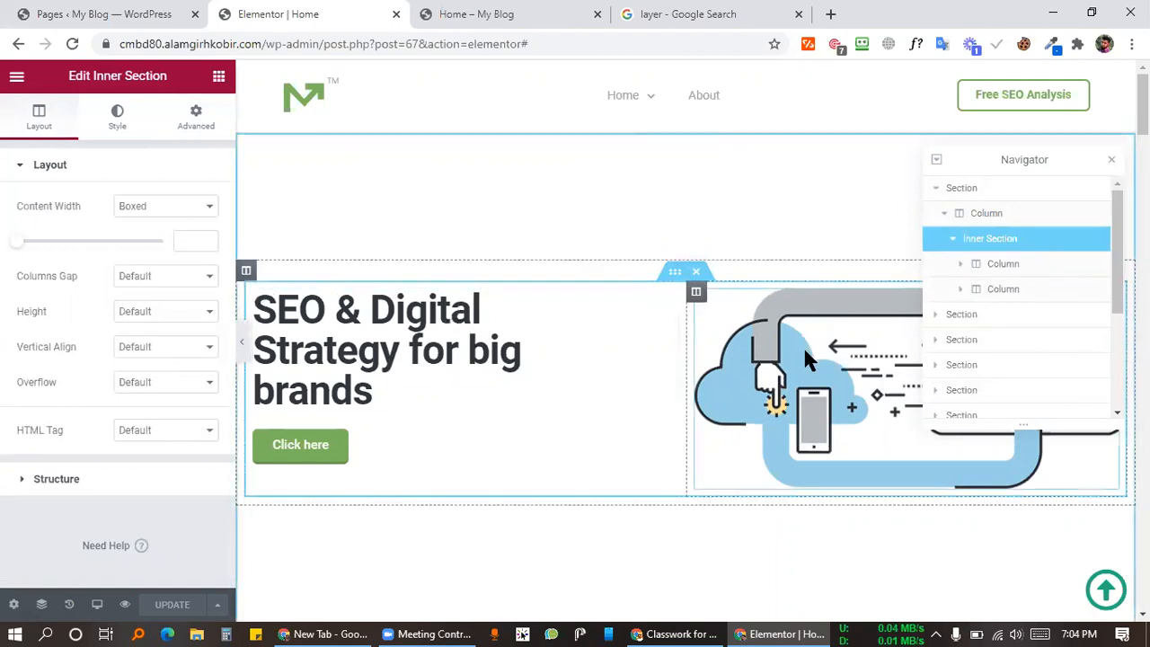
pyautogui.click(988, 292)
pyautogui.click(961, 290)
pyautogui.click(1002, 316)
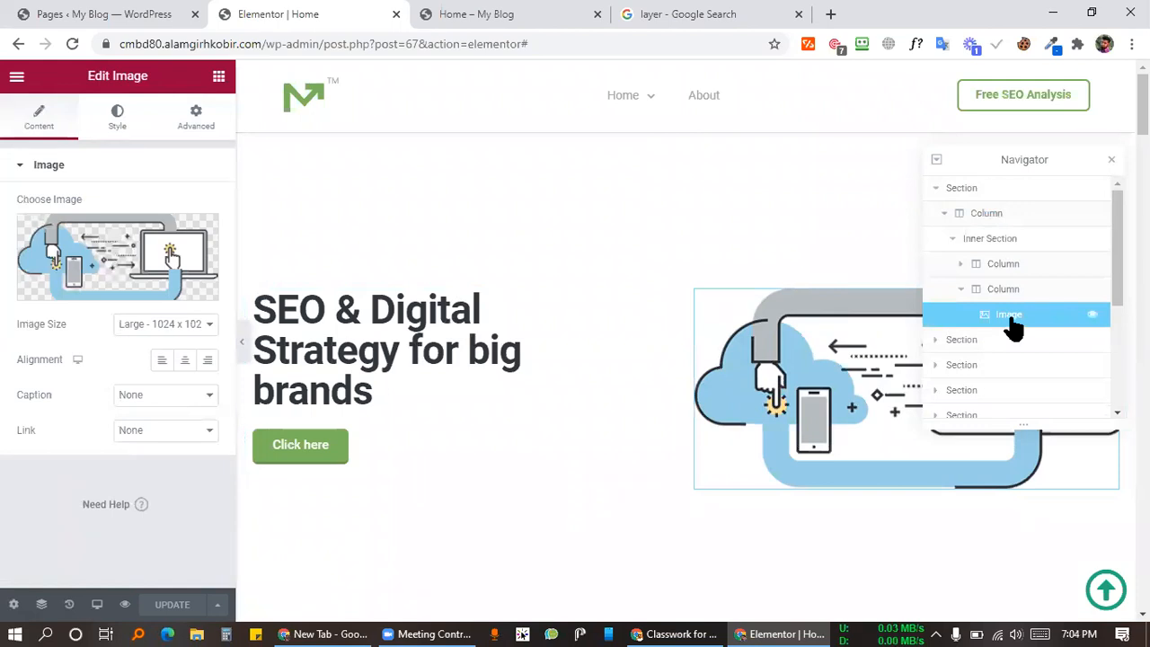
# Step: Scroll through the canvas to look over the rest of the page
pyautogui.moveTo(154, 270)
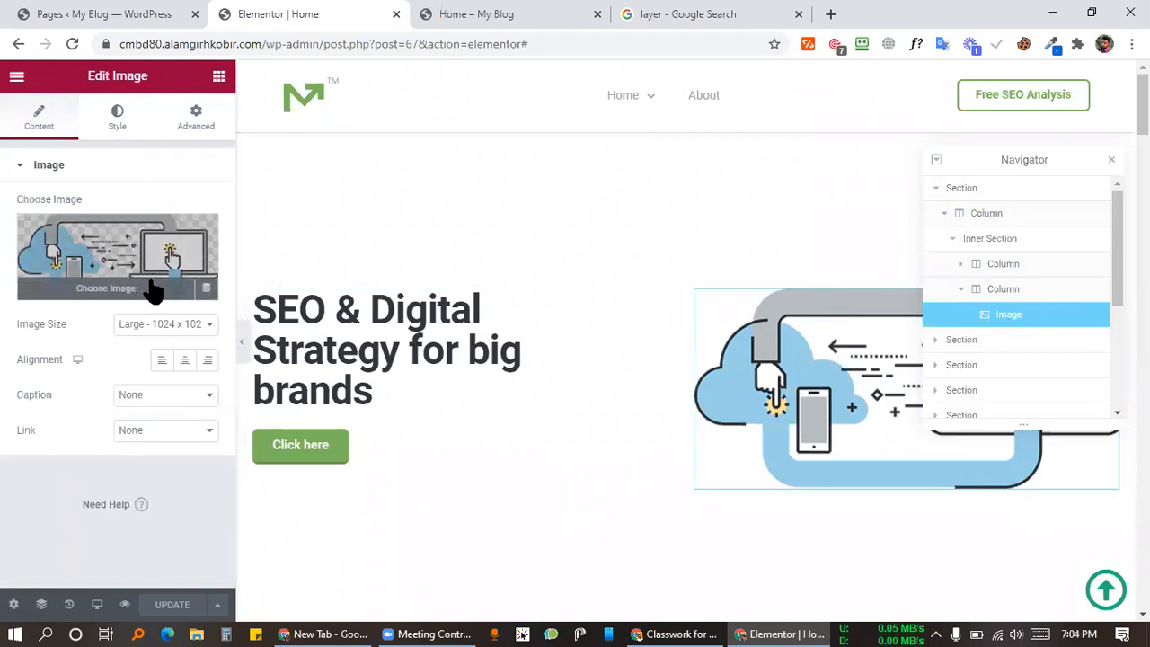
pyautogui.scroll(-5, 641, 387)
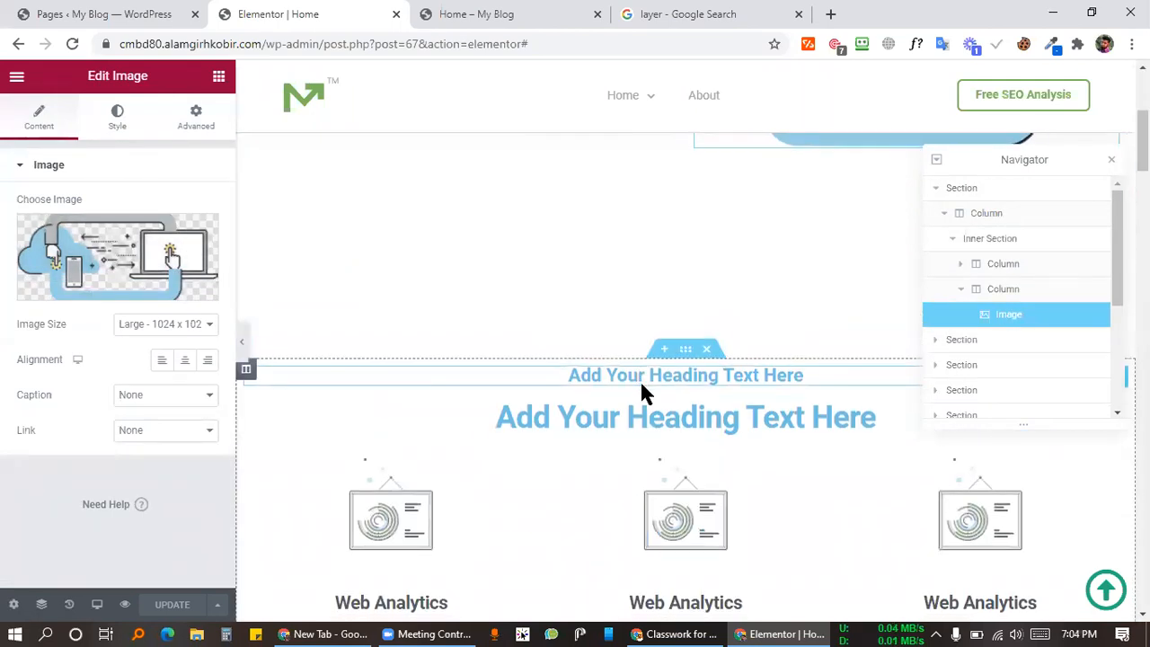
pyautogui.scroll(-6, 714, 357)
pyautogui.scroll(3, 692, 371)
pyautogui.scroll(5, 730, 366)
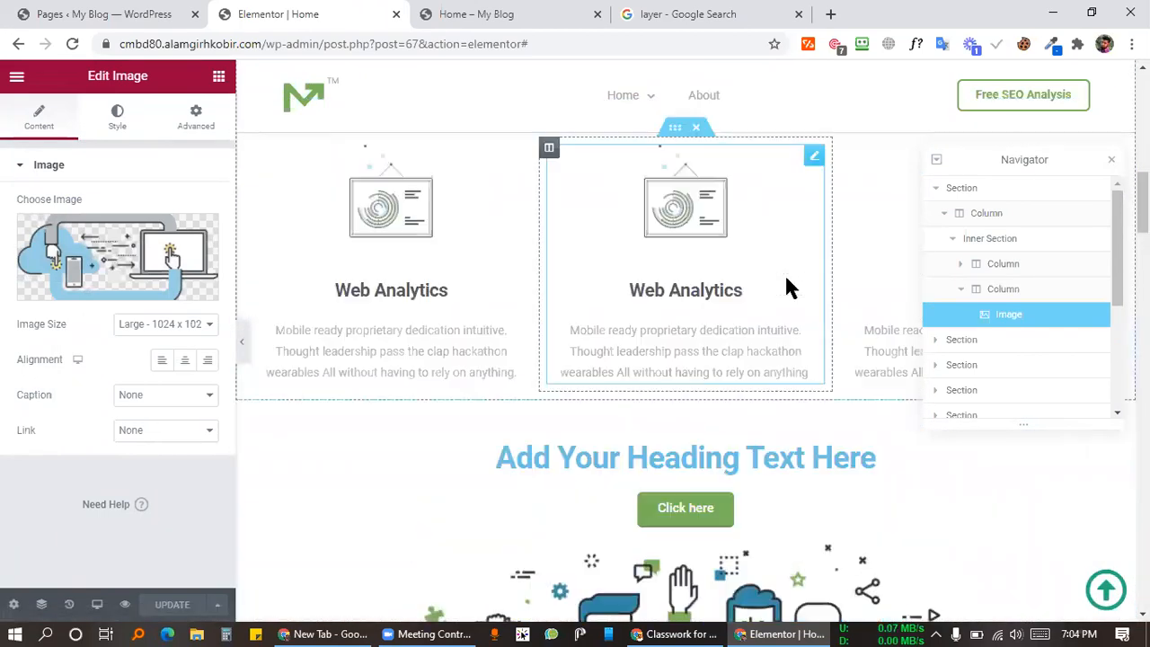
pyautogui.scroll(-7, 629, 269)
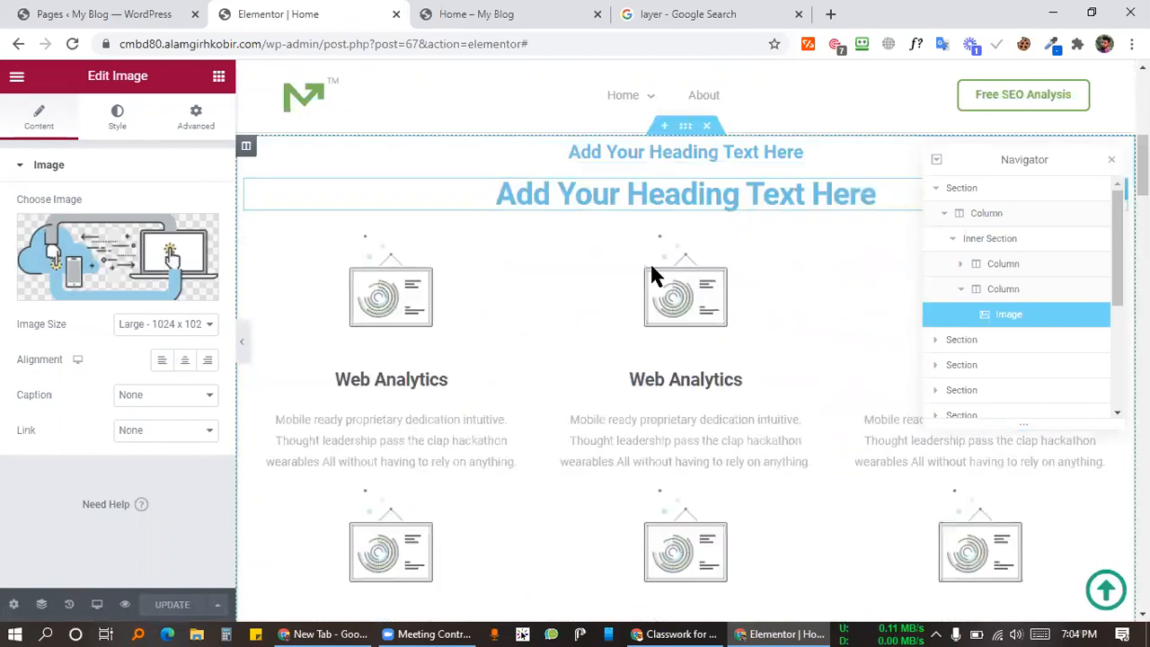
pyautogui.scroll(5, 667, 272)
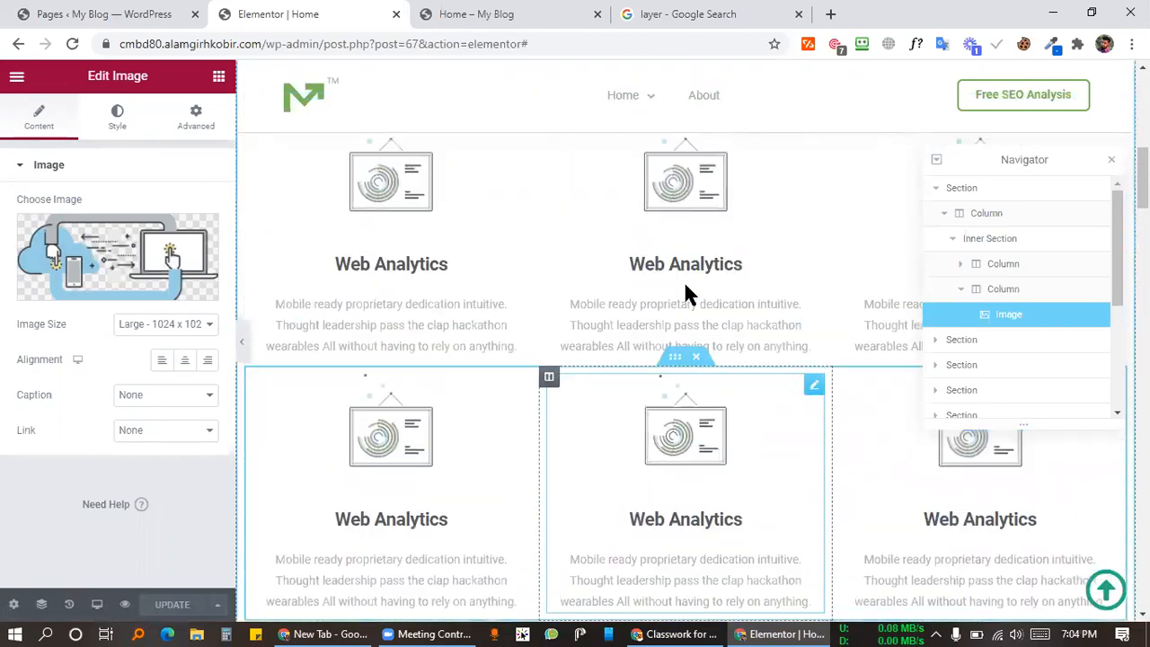
pyautogui.scroll(-5, 688, 310)
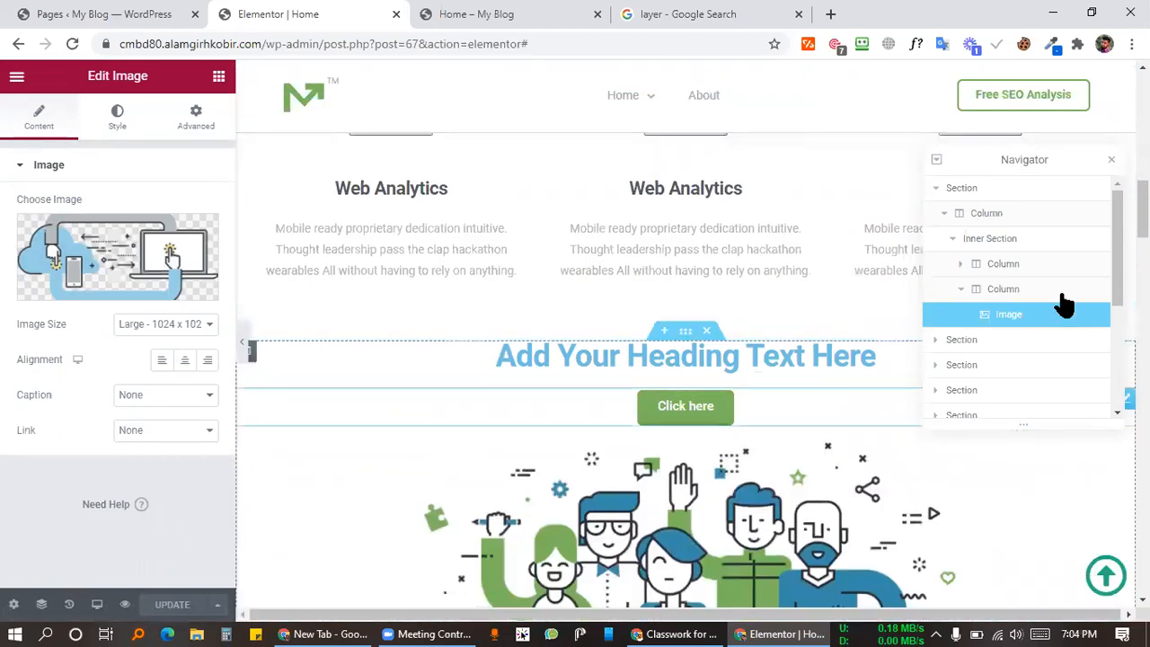
# Step: Collapse the hero, expand the third section's column, and select its 'Click here' Button
pyautogui.click(936, 189)
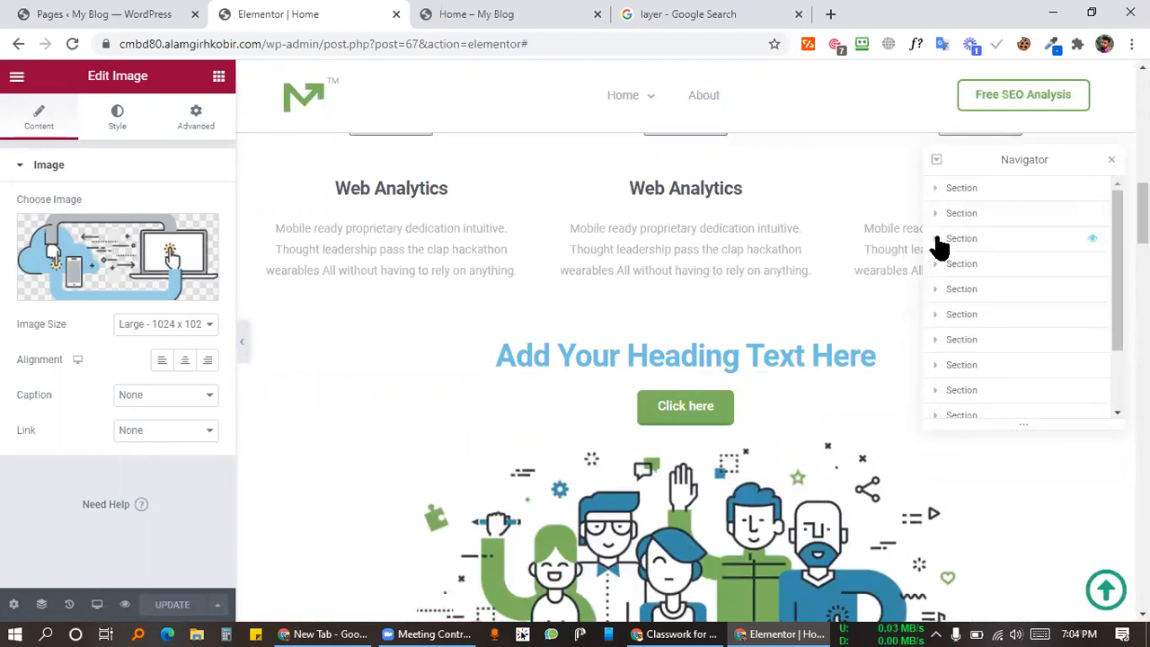
pyautogui.click(936, 239)
pyautogui.click(944, 264)
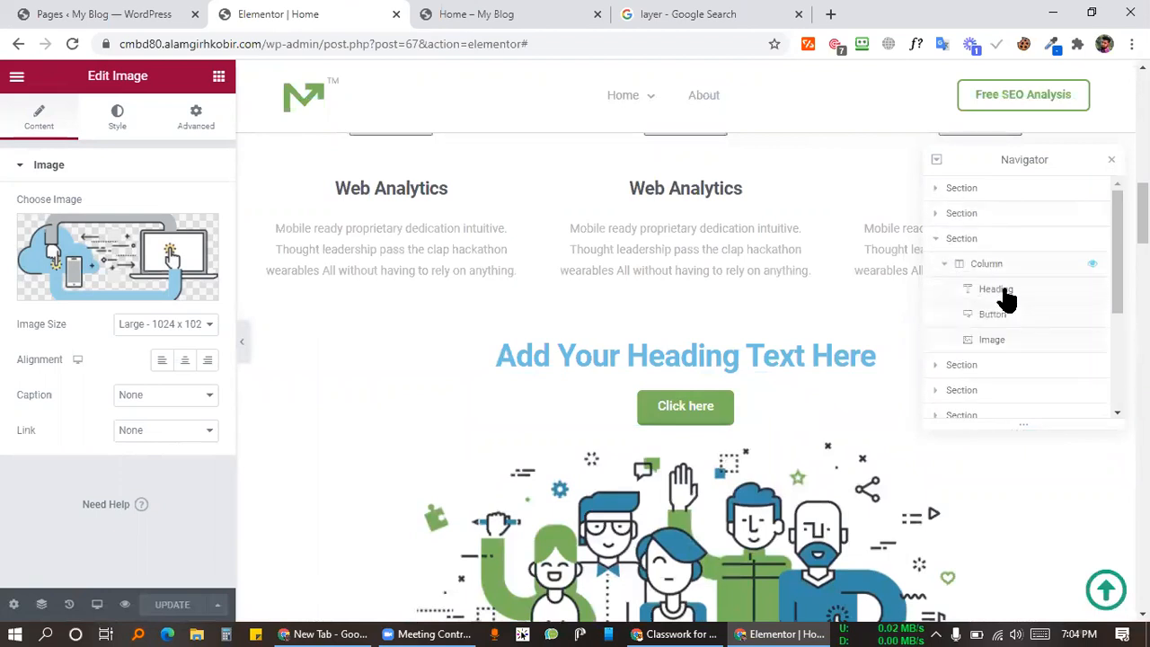
pyautogui.click(975, 314)
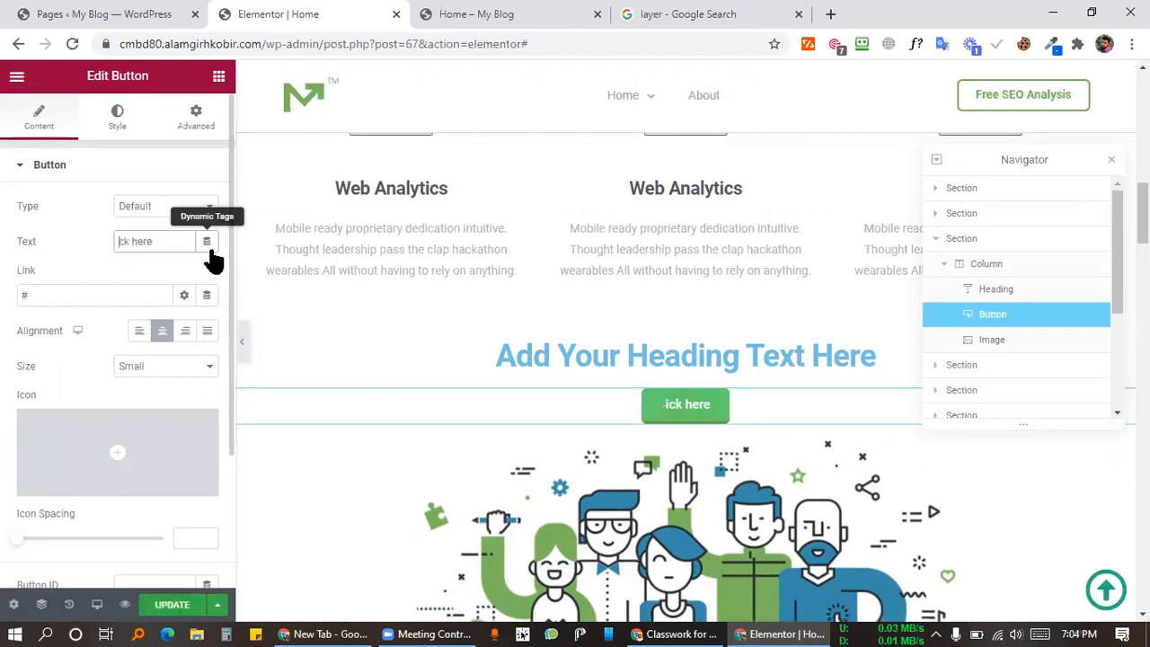
# Step: Undo the label deletion so it reads 'Click here', save with Ctrl+S, and close the Navigator
pyautogui.hotkey('ctrl', 'z')
pyautogui.hotkey('ctrl', 'z')
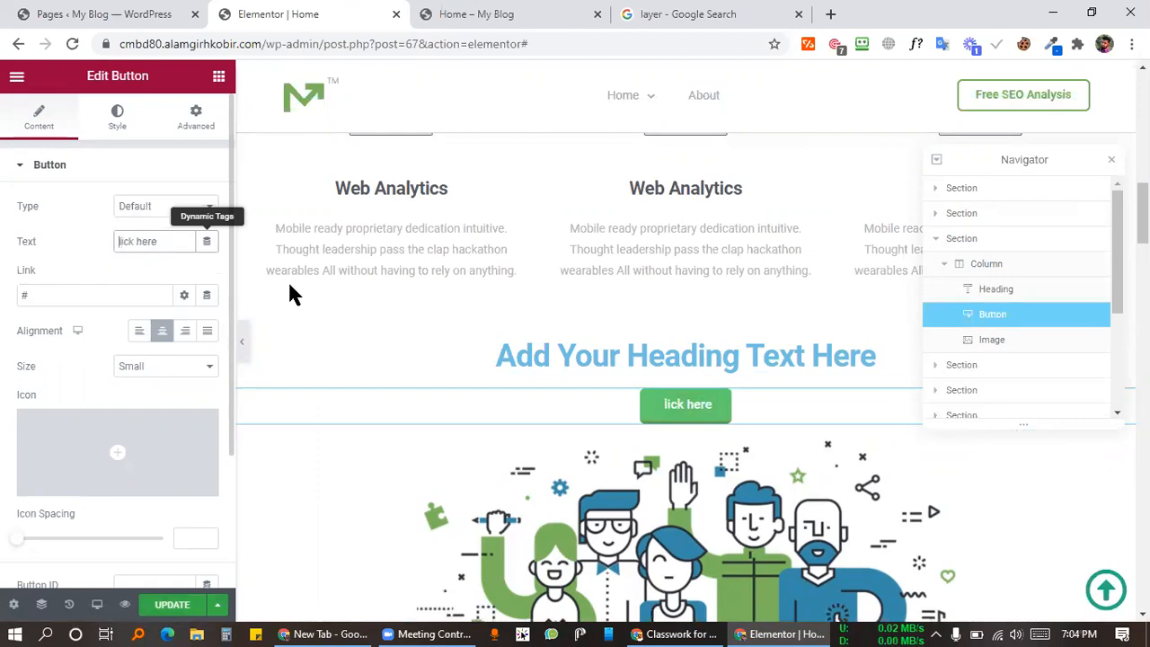
pyautogui.hotkey('ctrl', 's')
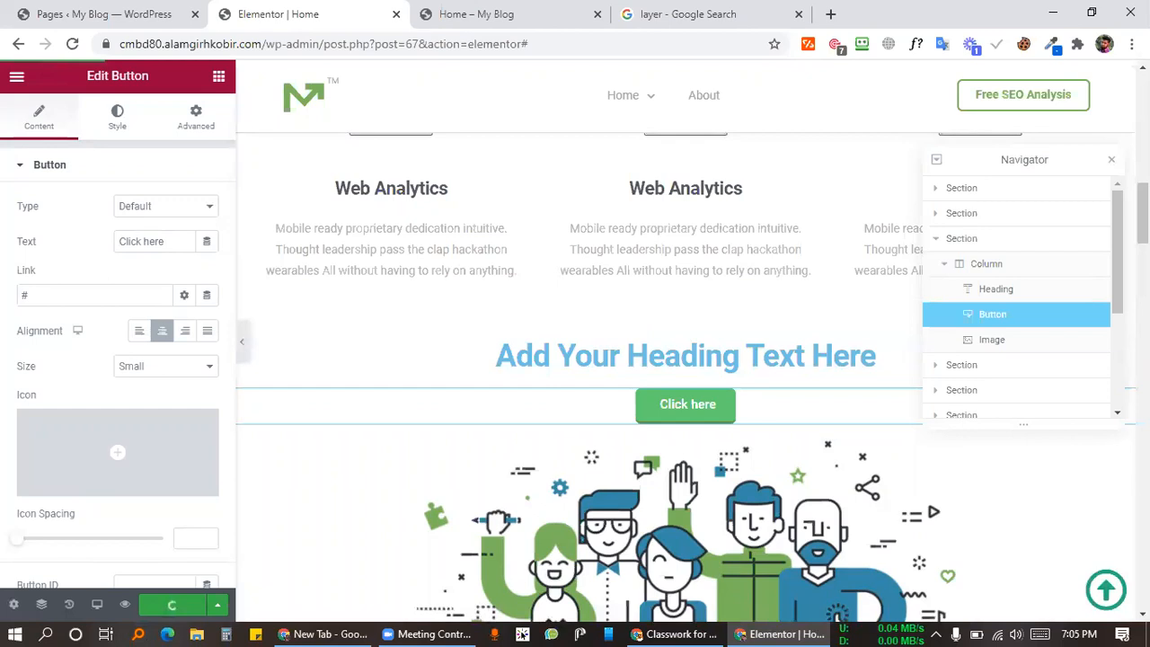
pyautogui.click(1111, 160)
pyautogui.click(1106, 589)
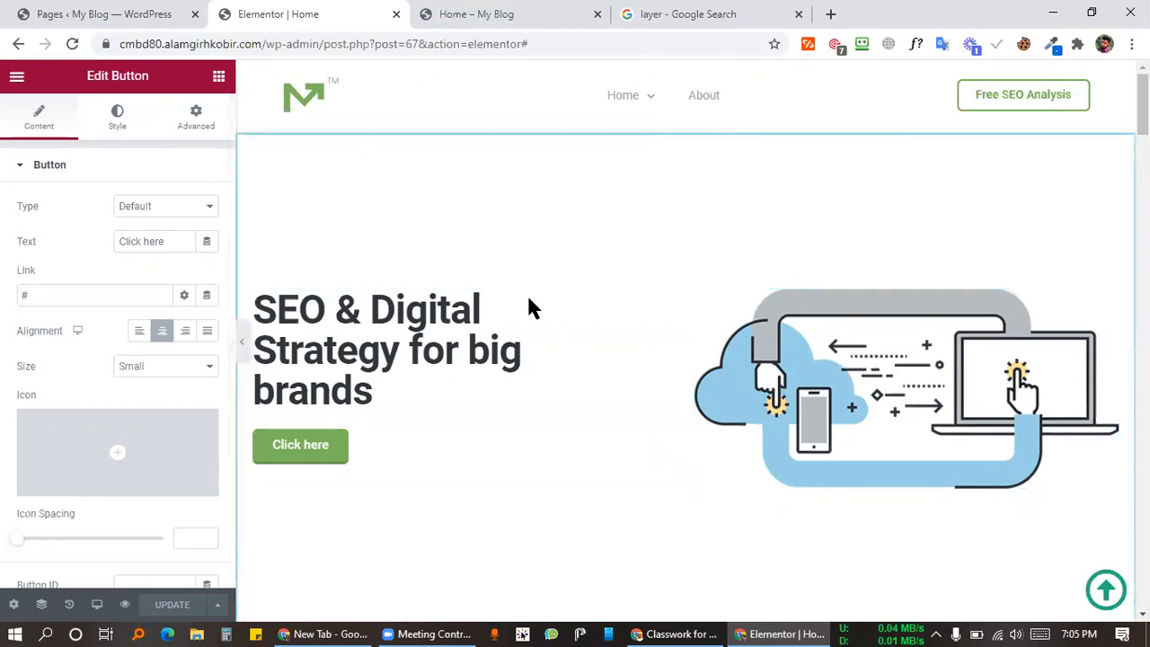
# Step: Give the hero section a classic #FFFFFF background colour and update the page
pyautogui.click(41, 604)
pyautogui.click(977, 196)
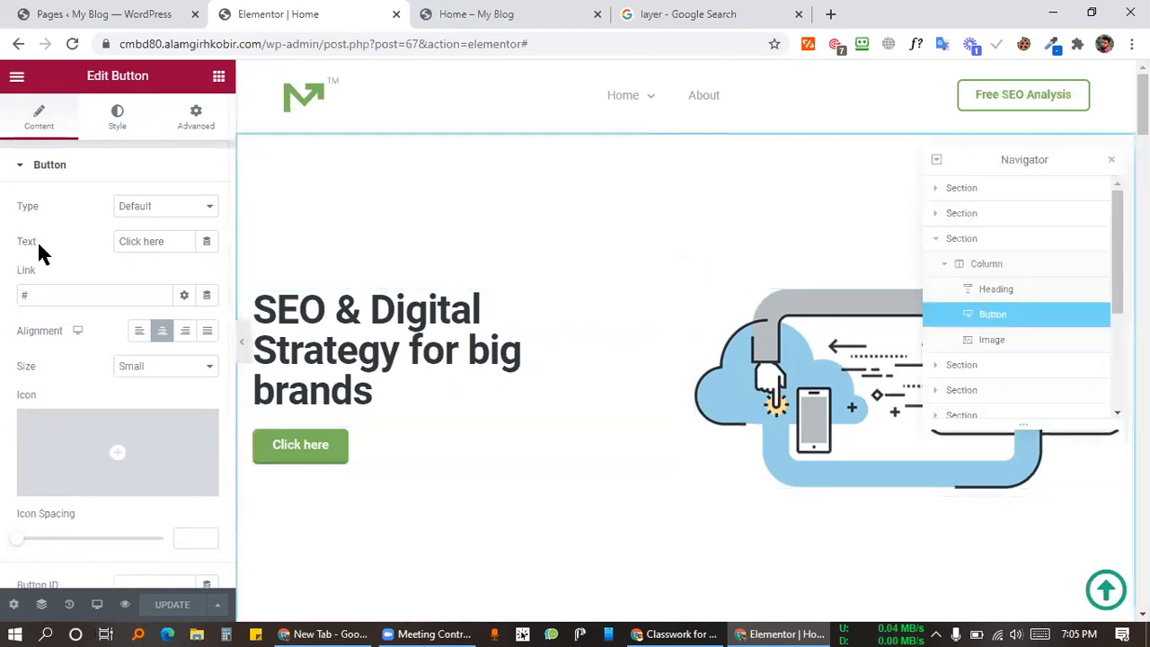
pyautogui.click(112, 124)
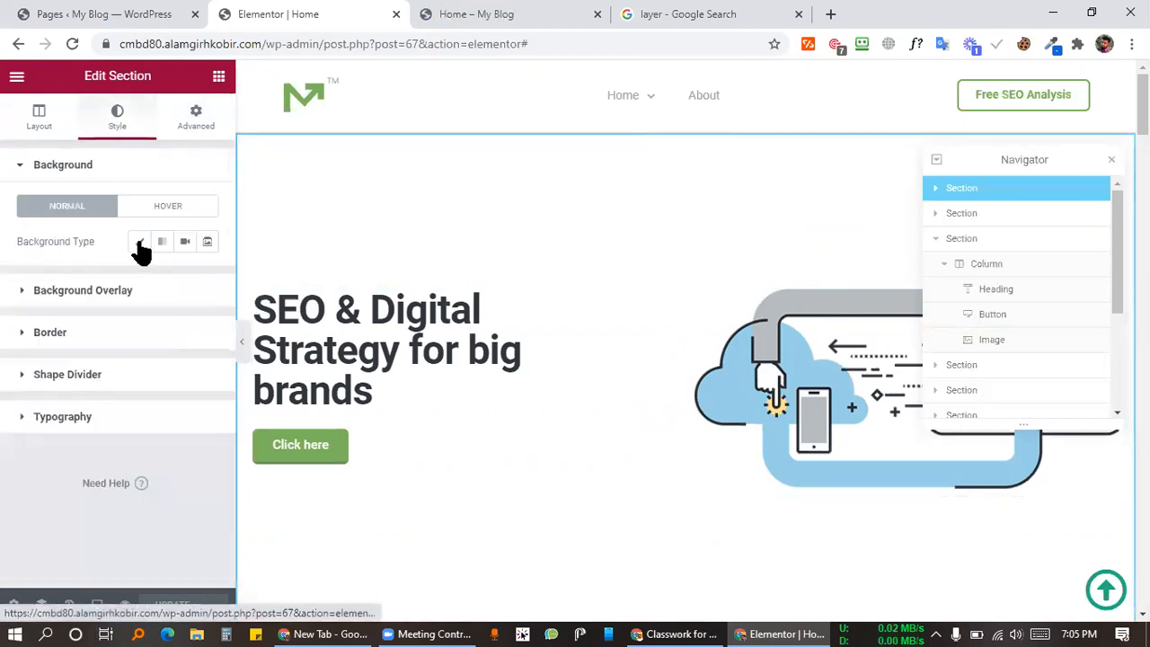
pyautogui.click(139, 240)
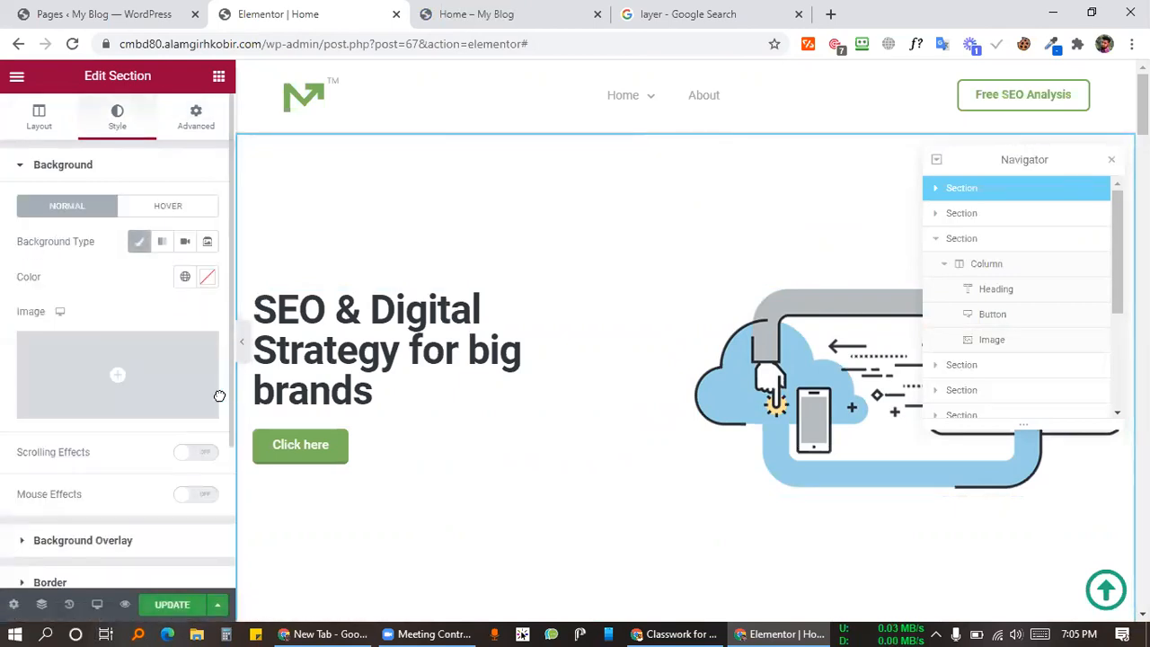
pyautogui.click(208, 277)
pyautogui.moveTo(215, 397); pyautogui.dragTo(1, 247)
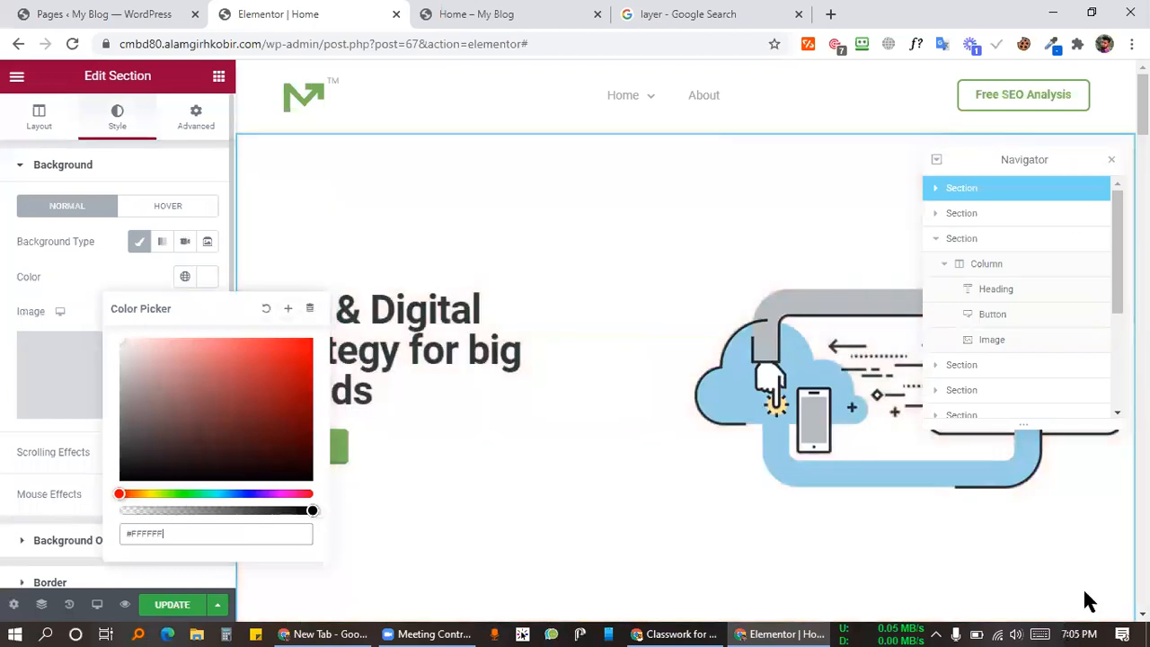
pyautogui.click(1095, 593)
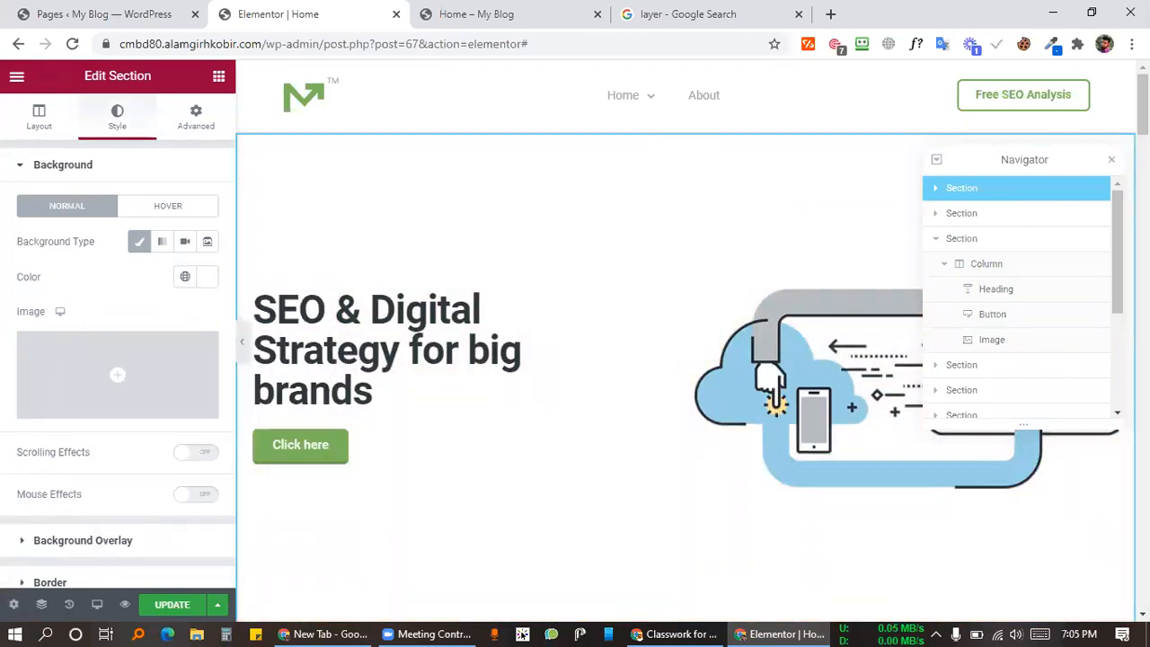
pyautogui.click(173, 606)
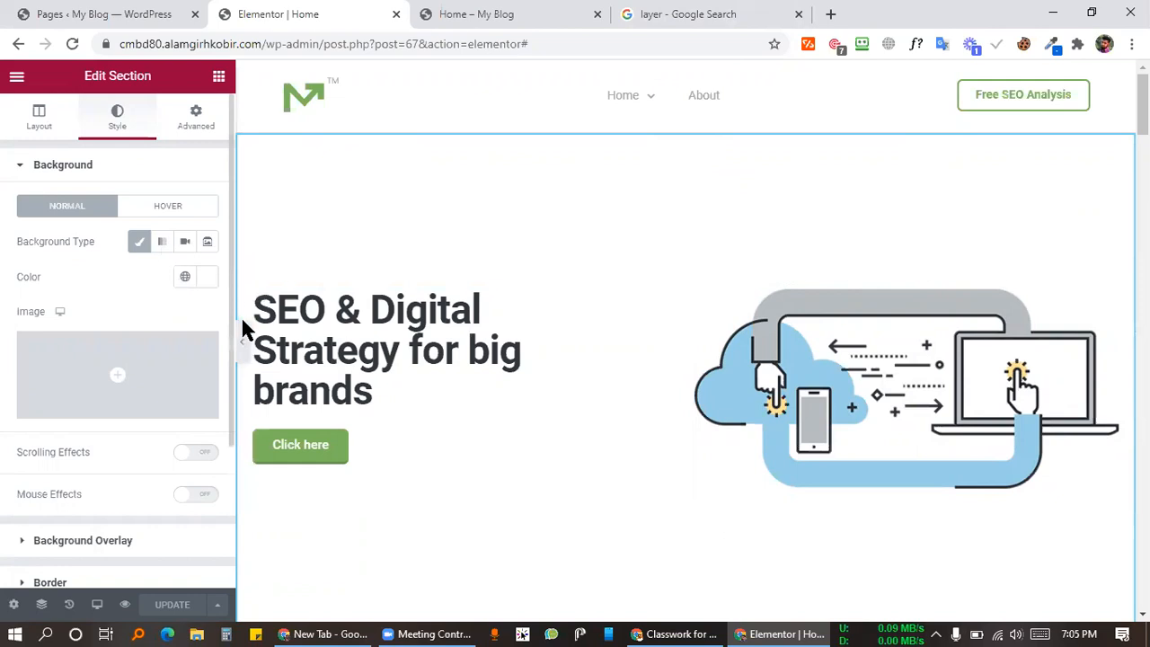
# Step: Reopen the background colour picker, clear the colour, and close the picker
pyautogui.click(207, 277)
pyautogui.click(264, 309)
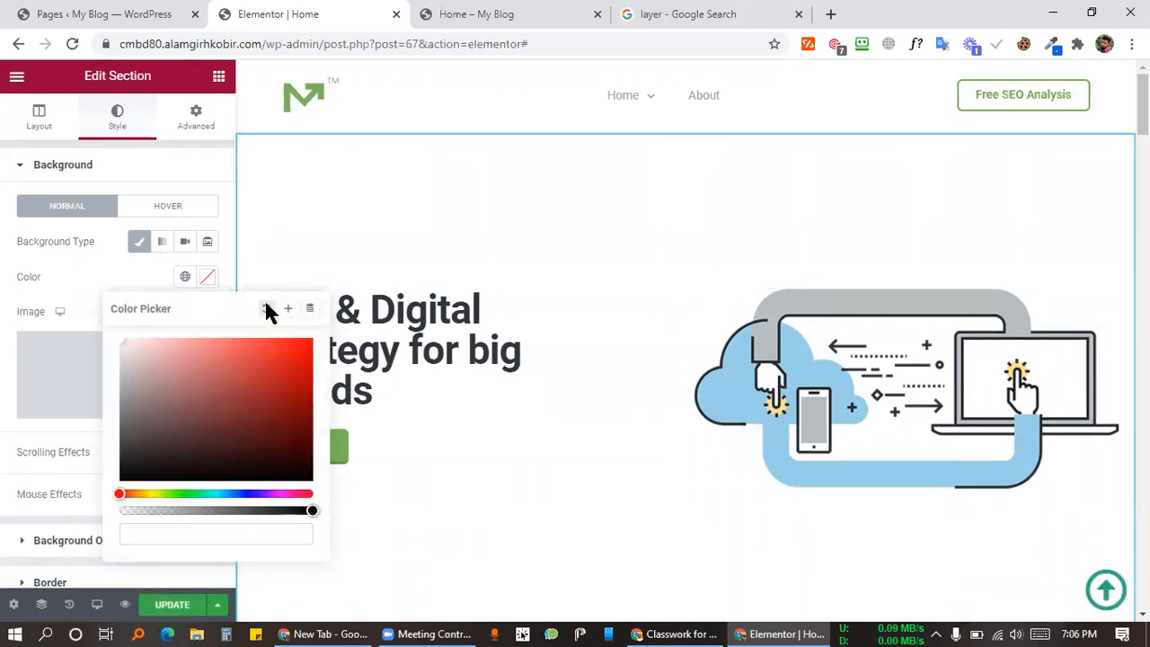
pyautogui.click(92, 275)
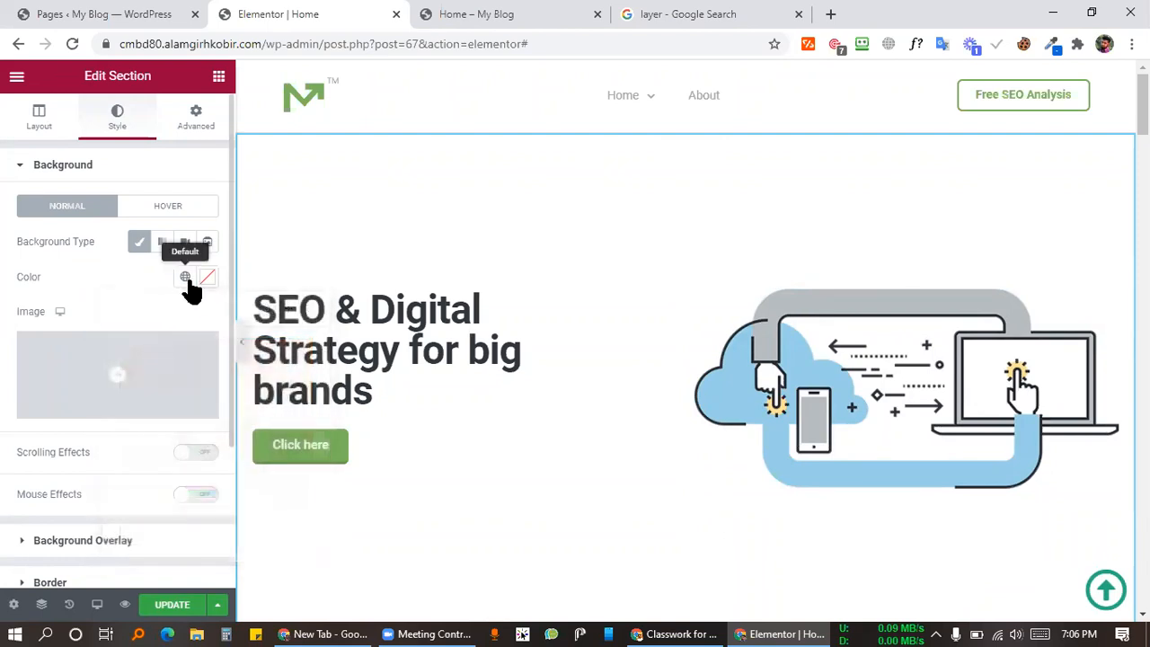
pyautogui.click(209, 279)
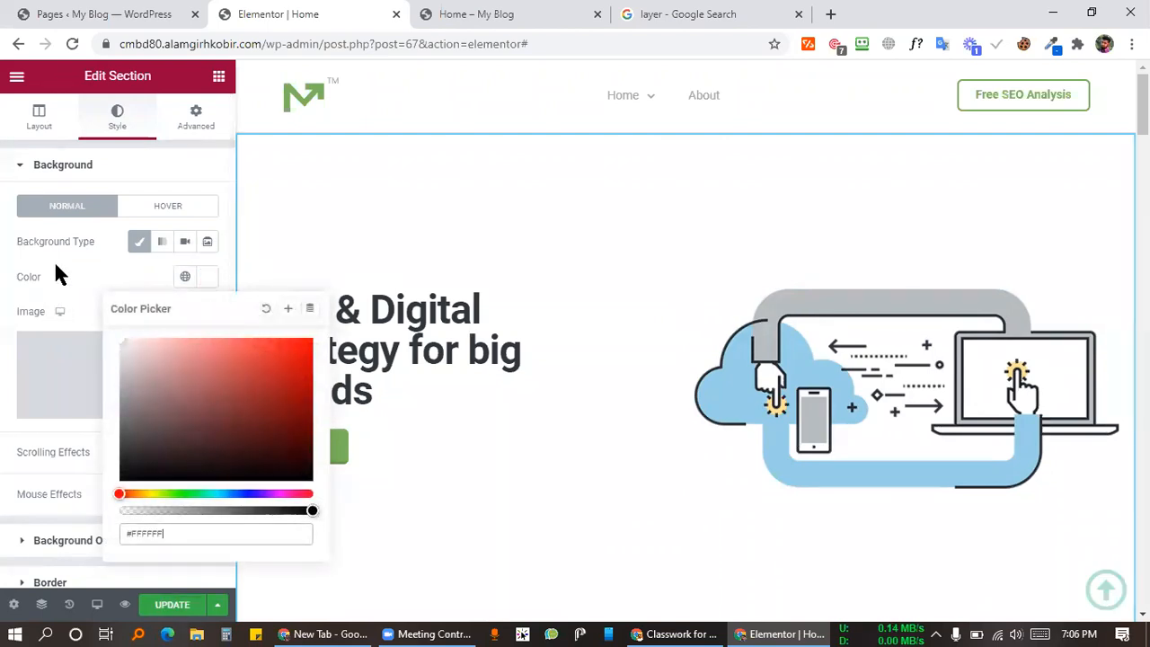
pyautogui.click(539, 431)
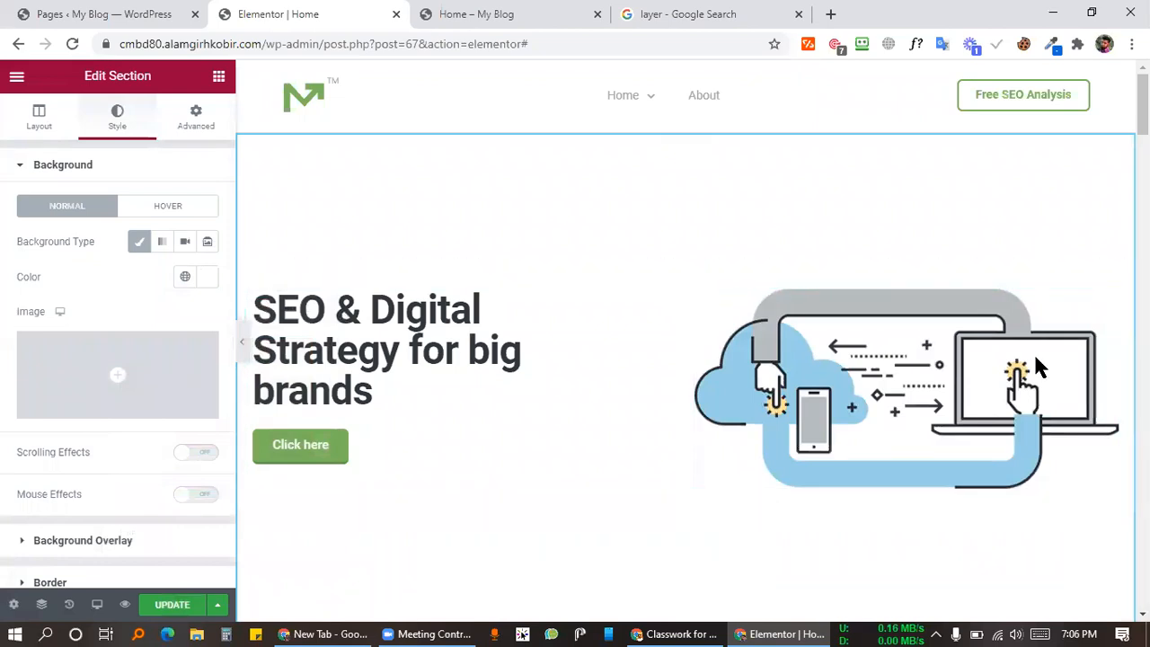
pyautogui.scroll(-2, 960, 403)
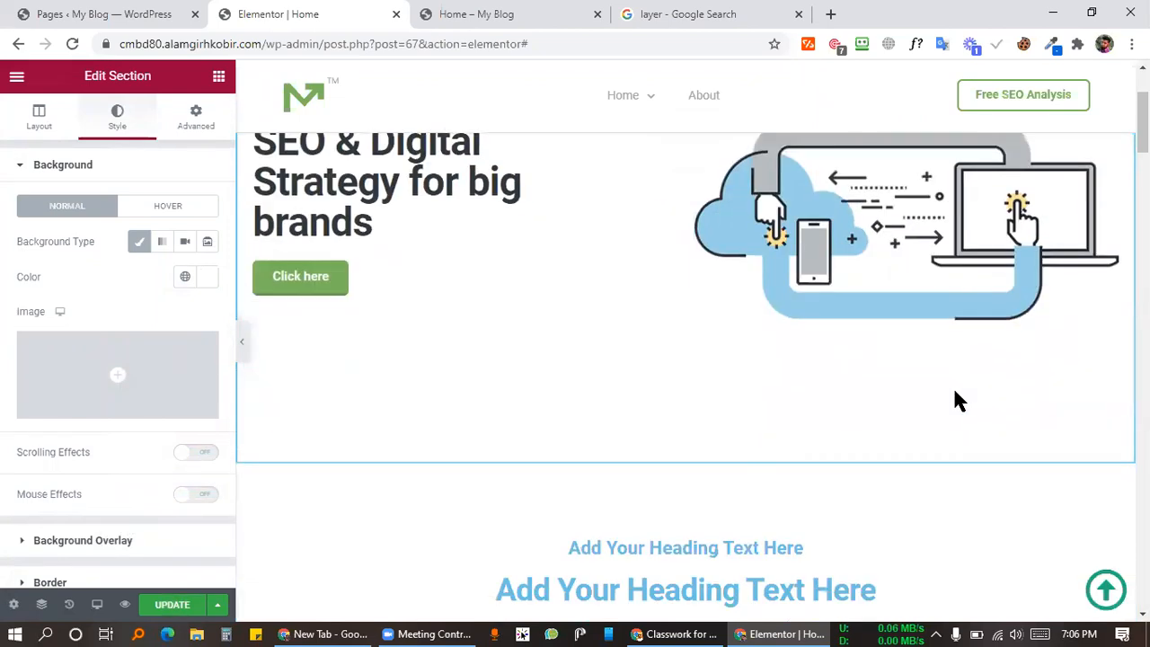
pyautogui.scroll(2, 960, 402)
pyautogui.scroll(-2, 959, 402)
pyautogui.scroll(2, 957, 399)
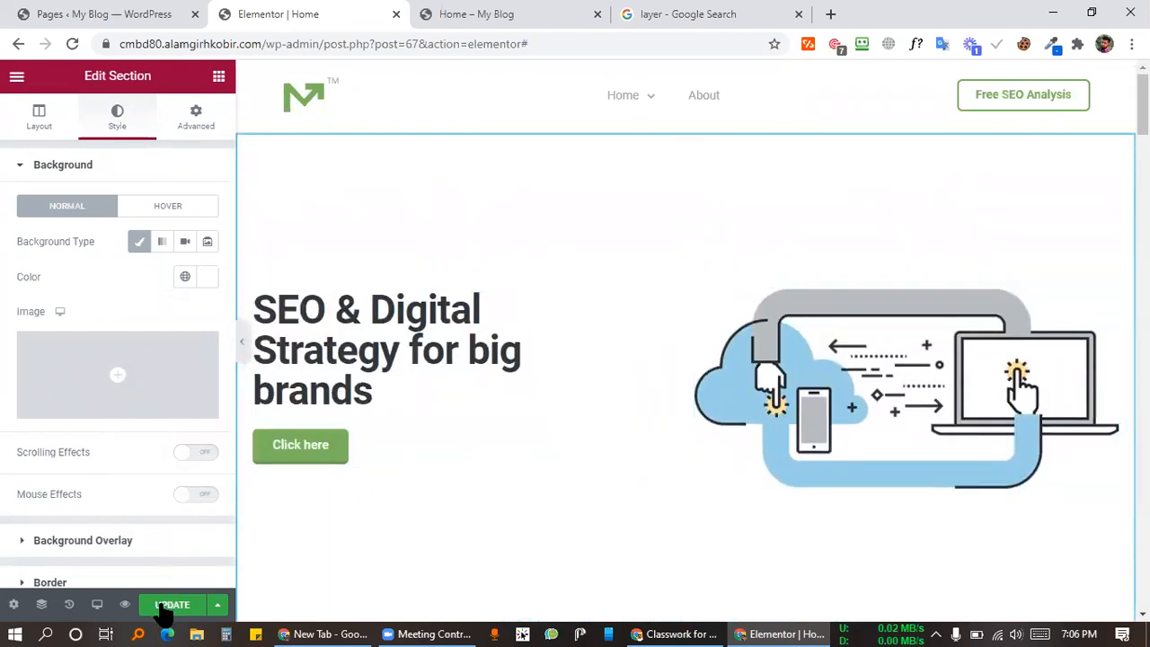
pyautogui.scroll(-4, 1005, 520)
pyautogui.hotkey('ctrl', 's')
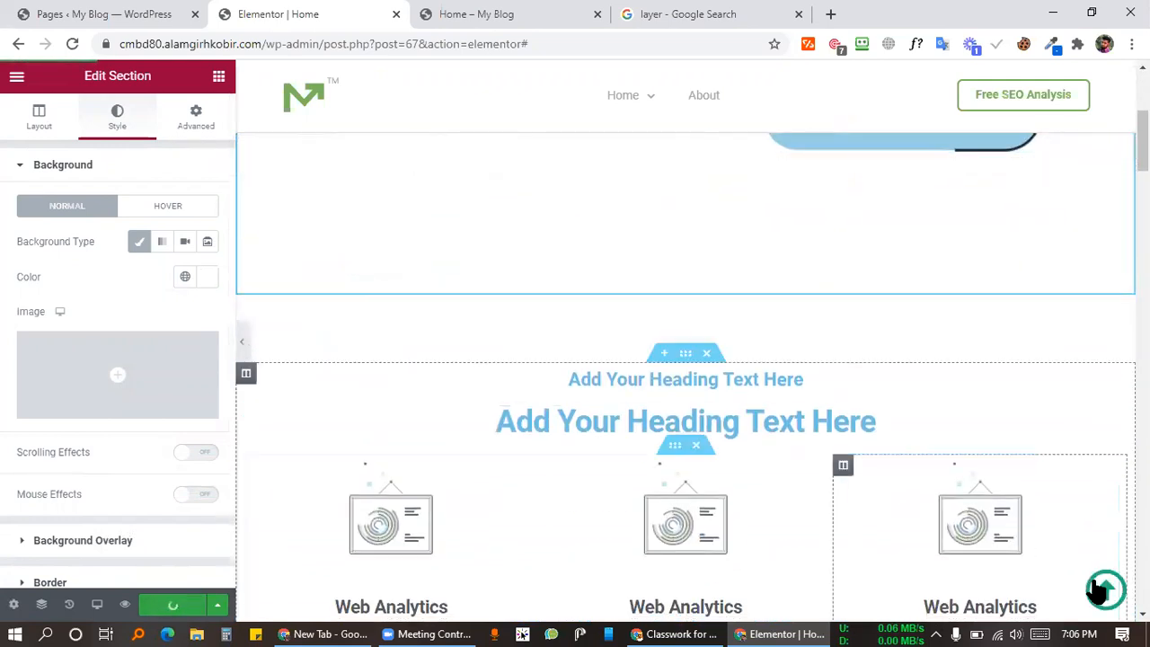
pyautogui.scroll(4, 929, 403)
pyautogui.scroll(-4, 1107, 593)
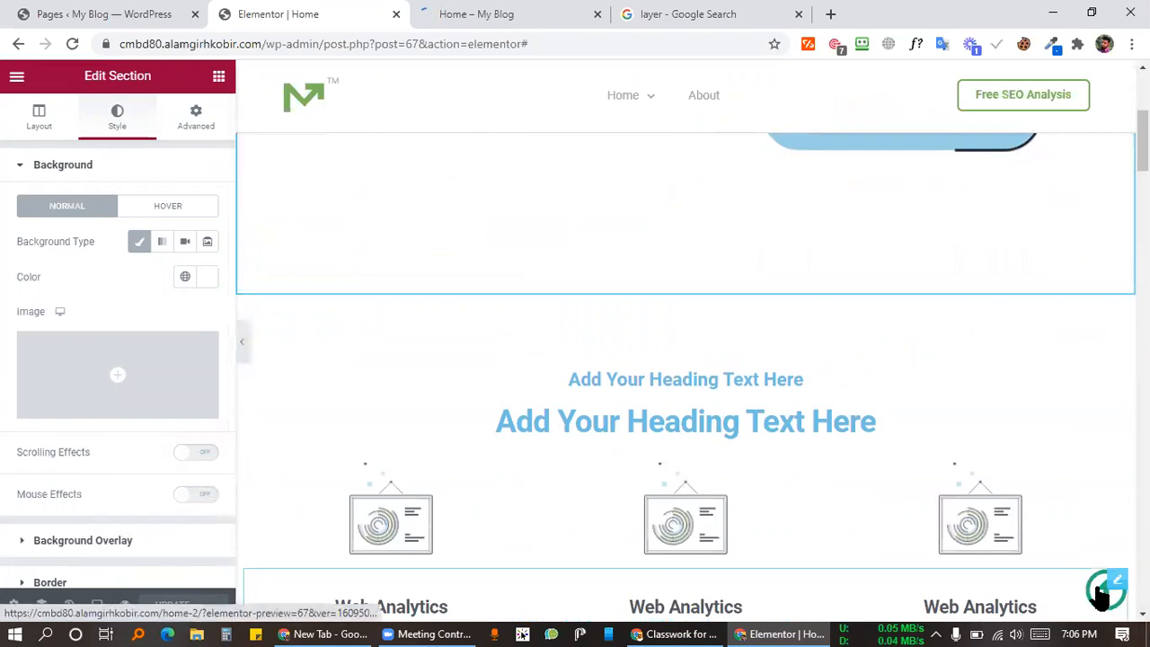
pyautogui.scroll(4, 935, 346)
pyautogui.click(822, 315)
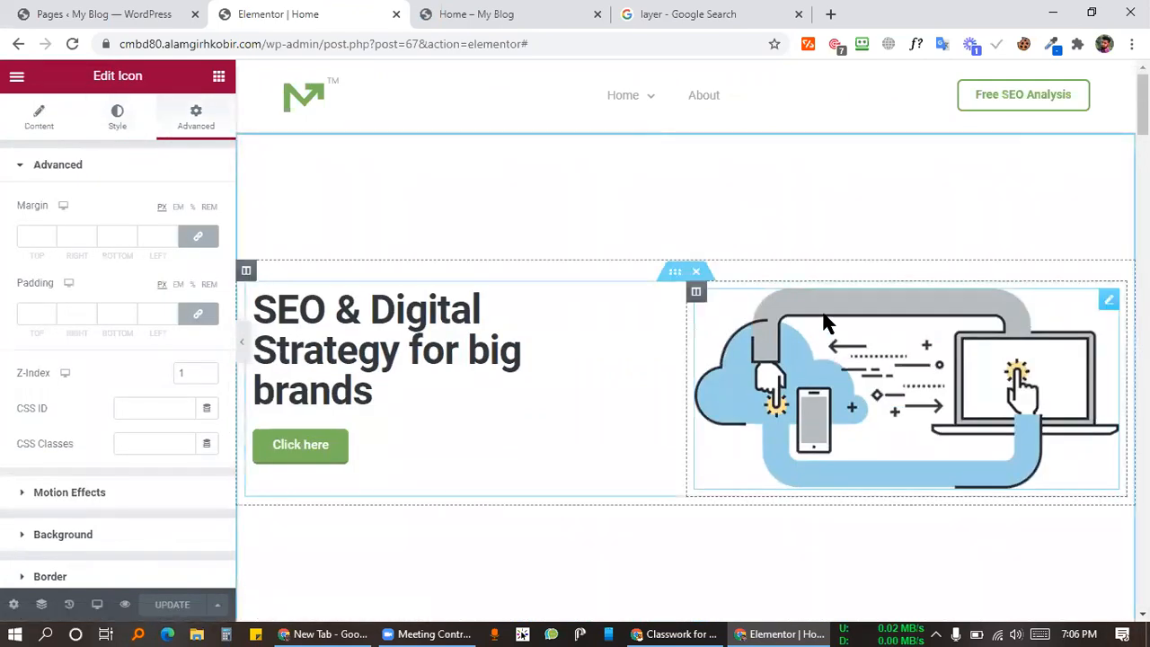
pyautogui.scroll(-8, 793, 317)
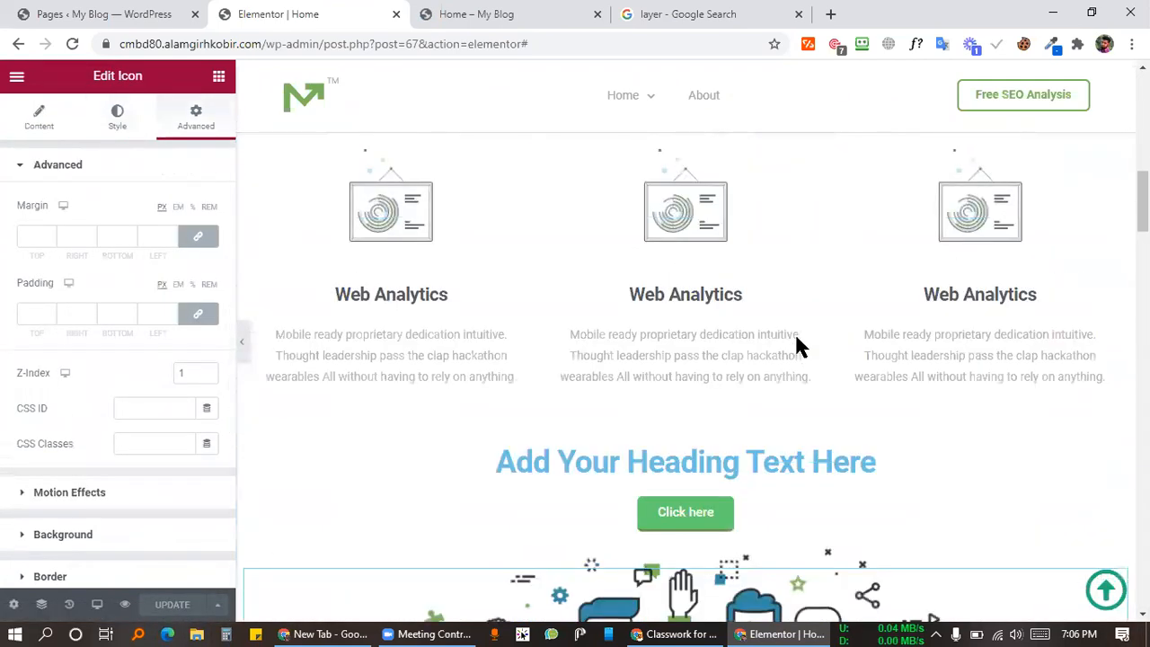
pyautogui.scroll(-6, 771, 330)
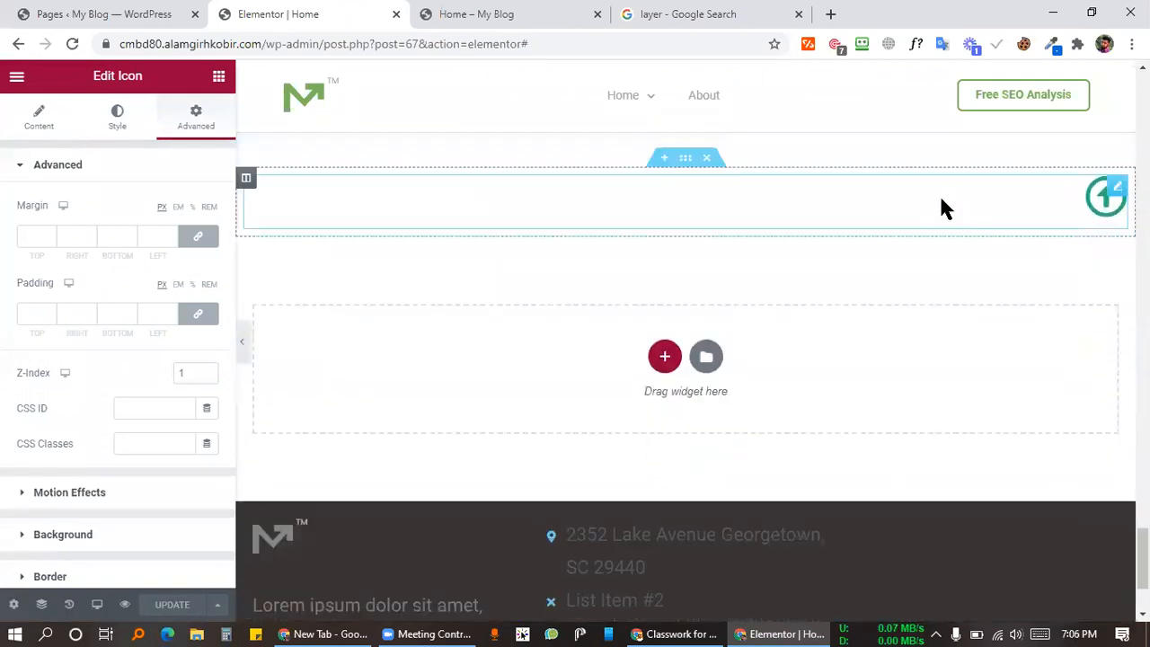
pyautogui.scroll(2, 913, 308)
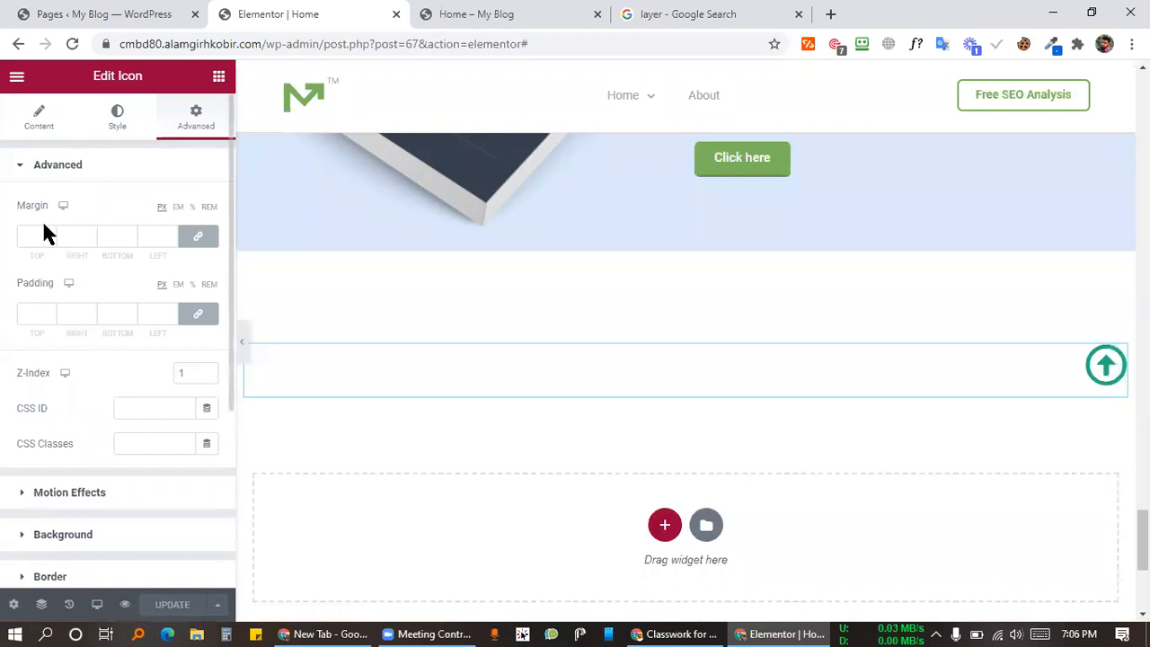
# Step: Unlink the icon's margins, set the top margin to -180, and update the page
pyautogui.click(198, 236)
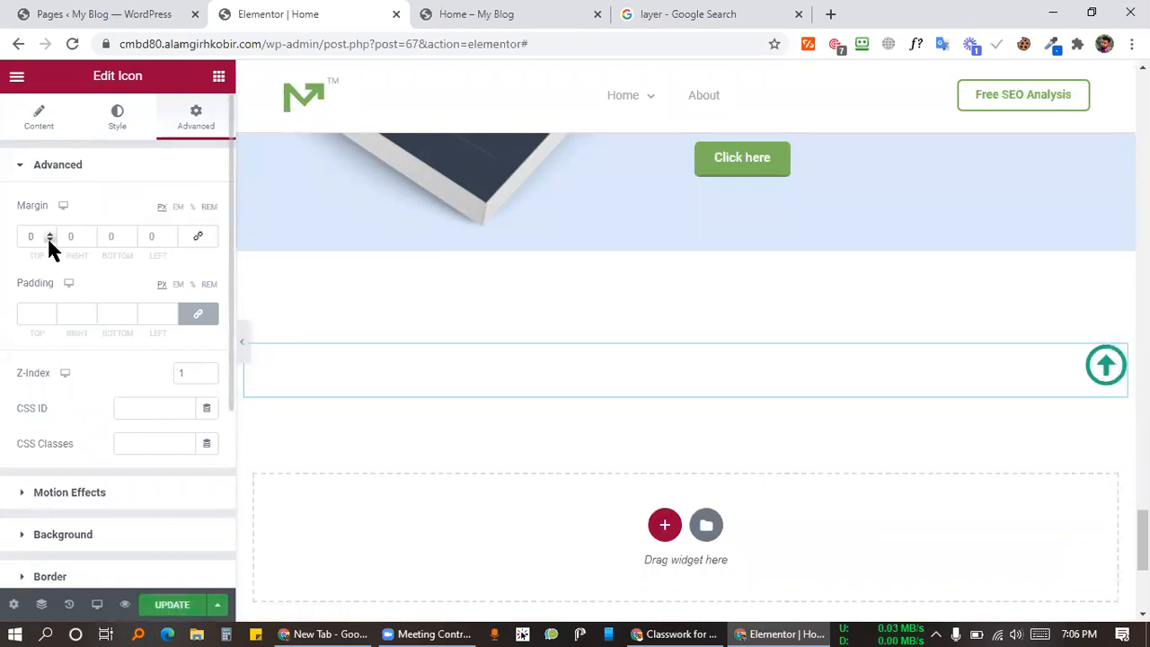
pyautogui.moveTo(49, 242); pyautogui.dragTo(52, 237)
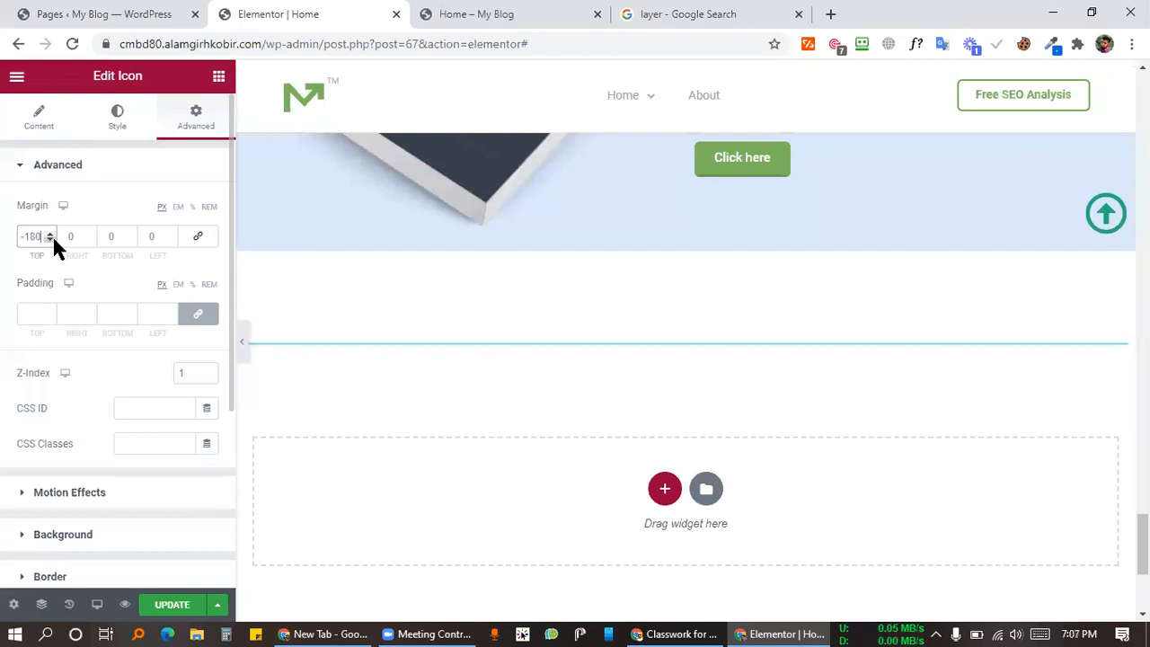
pyautogui.click(168, 604)
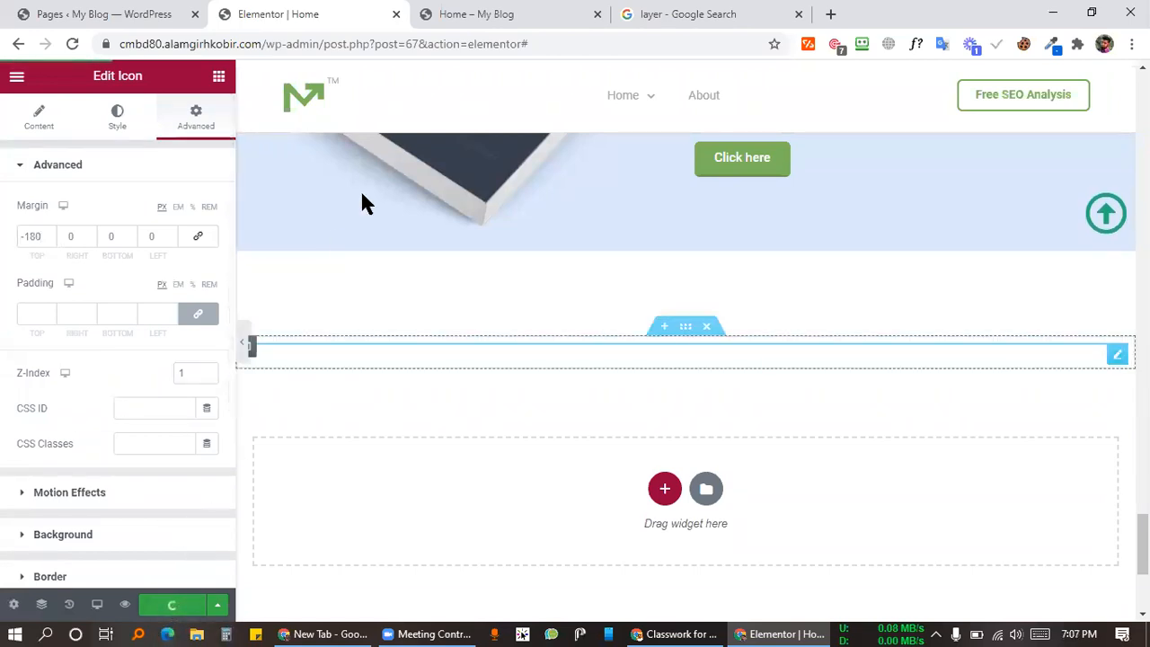
# Step: Switch to the Home – My Blog preview and scroll to the ebook banner holding the up-arrow icon
pyautogui.click(491, 16)
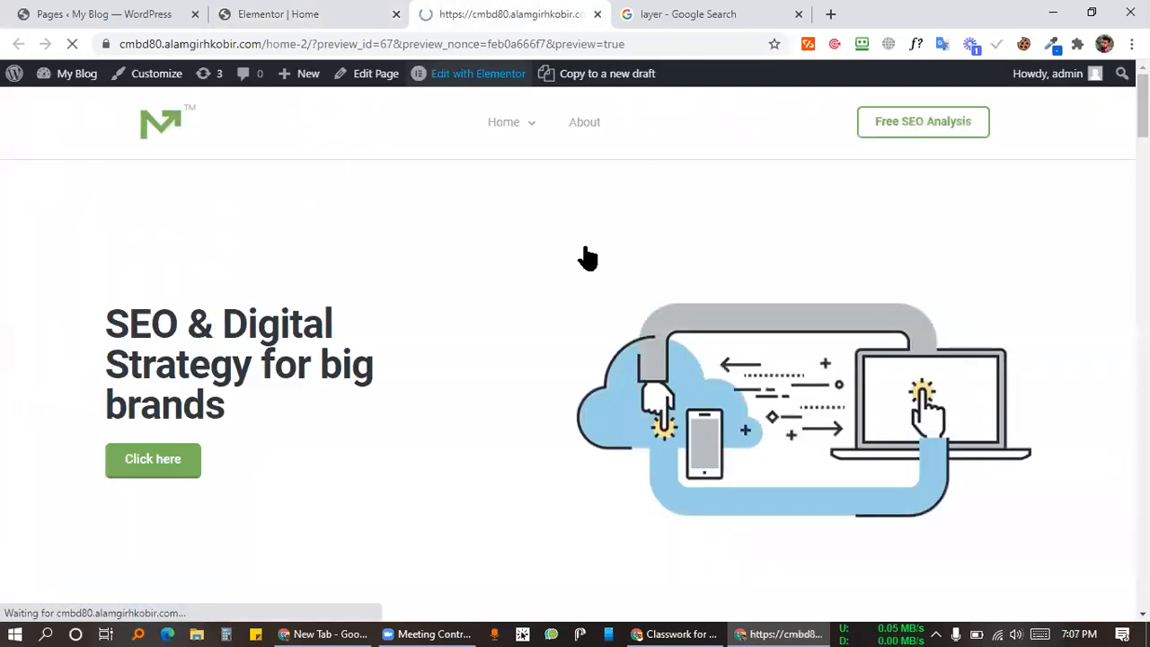
pyautogui.scroll(-3, 572, 261)
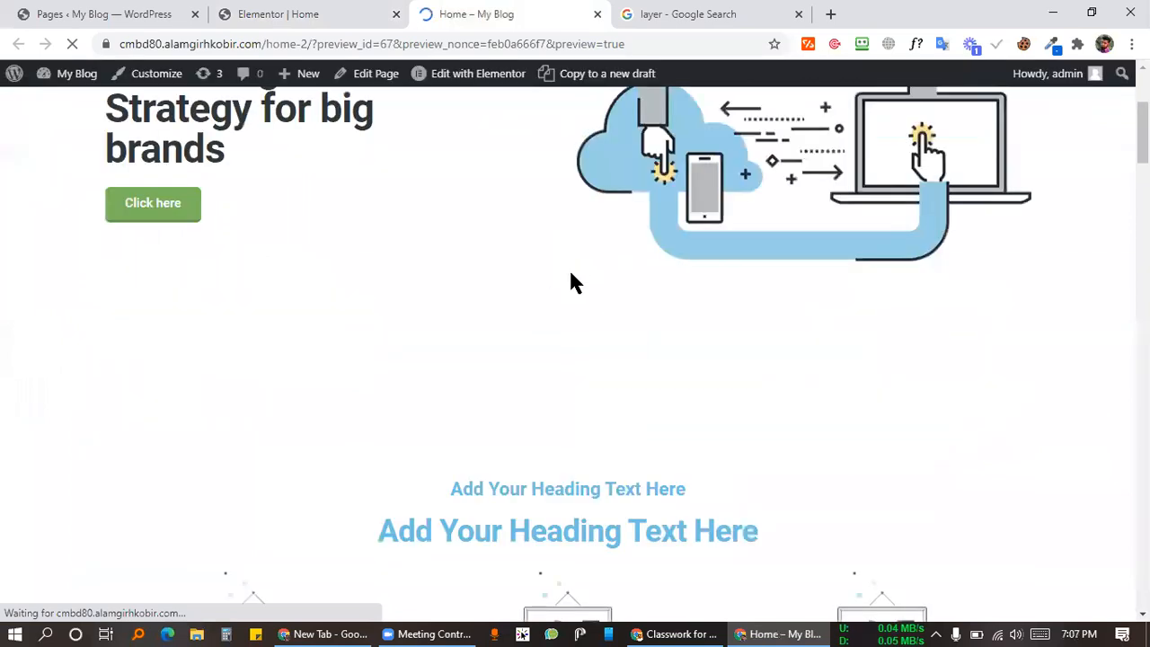
pyautogui.scroll(-20, 572, 274)
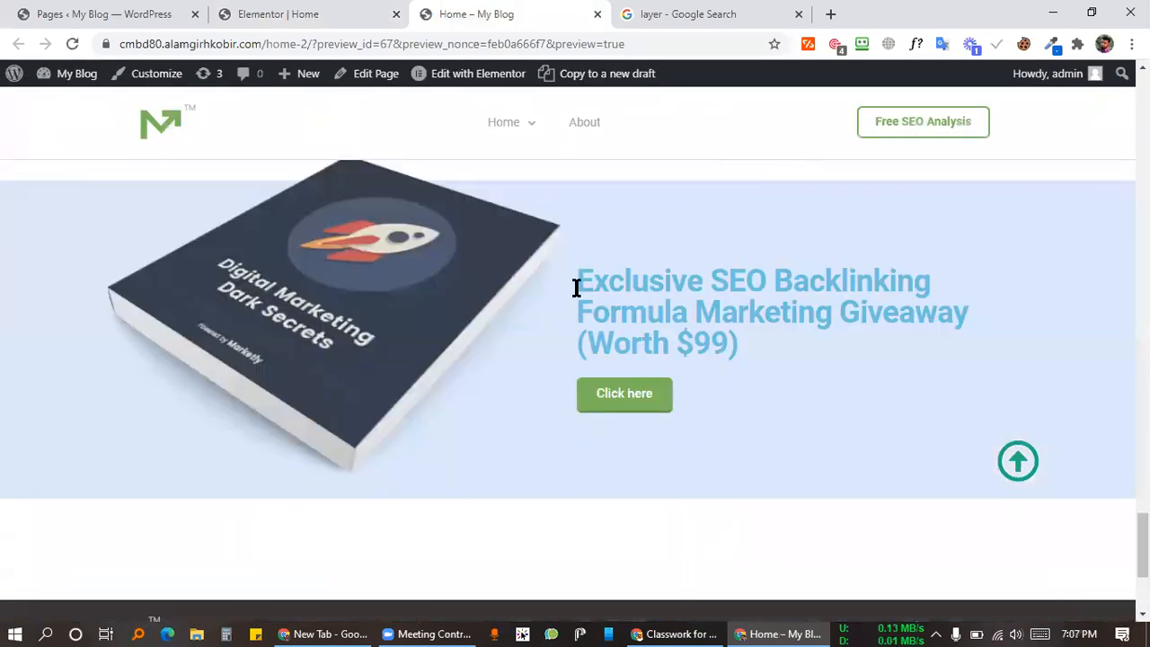
pyautogui.scroll(-3, 576, 286)
pyautogui.scroll(2, 580, 297)
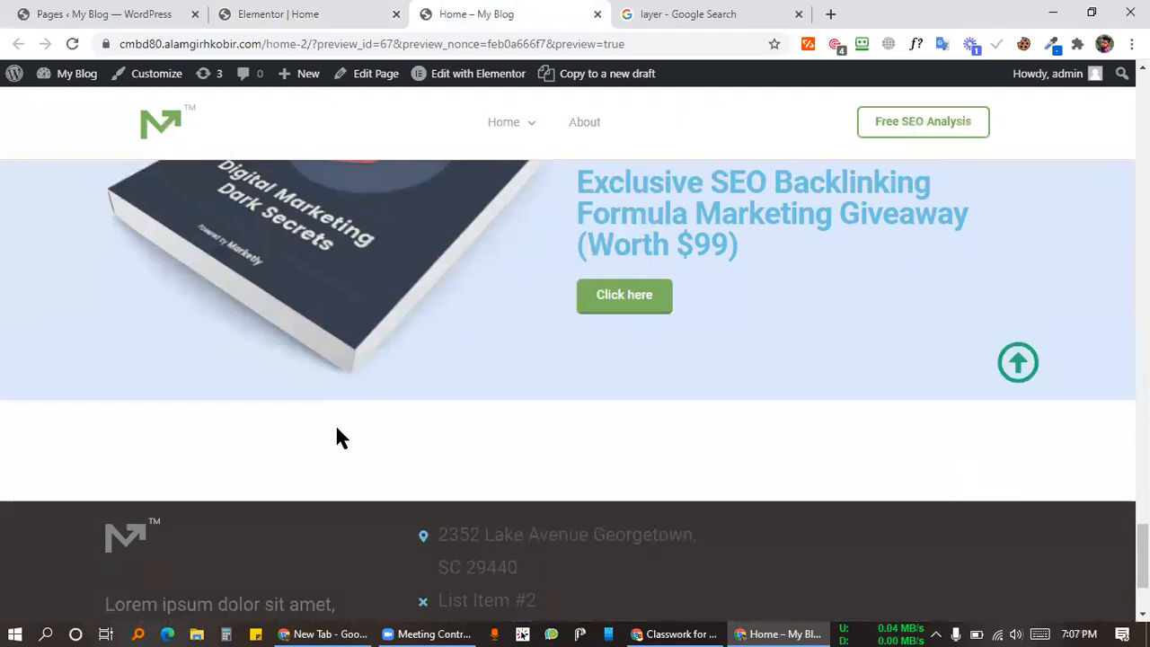
pyautogui.scroll(4, 613, 386)
pyautogui.scroll(-4, 1034, 396)
# Step: Back in the editor, unlink the margins of the arrow's section and column, and unlink the column's padding
pyautogui.click(281, 13)
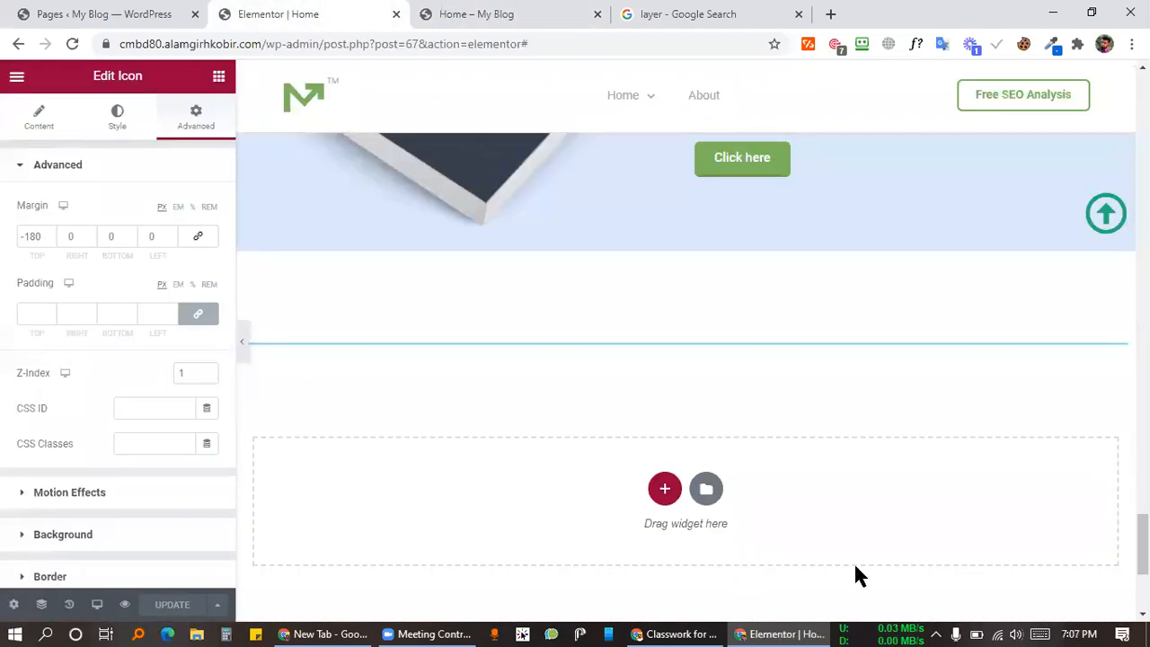
pyautogui.click(687, 331)
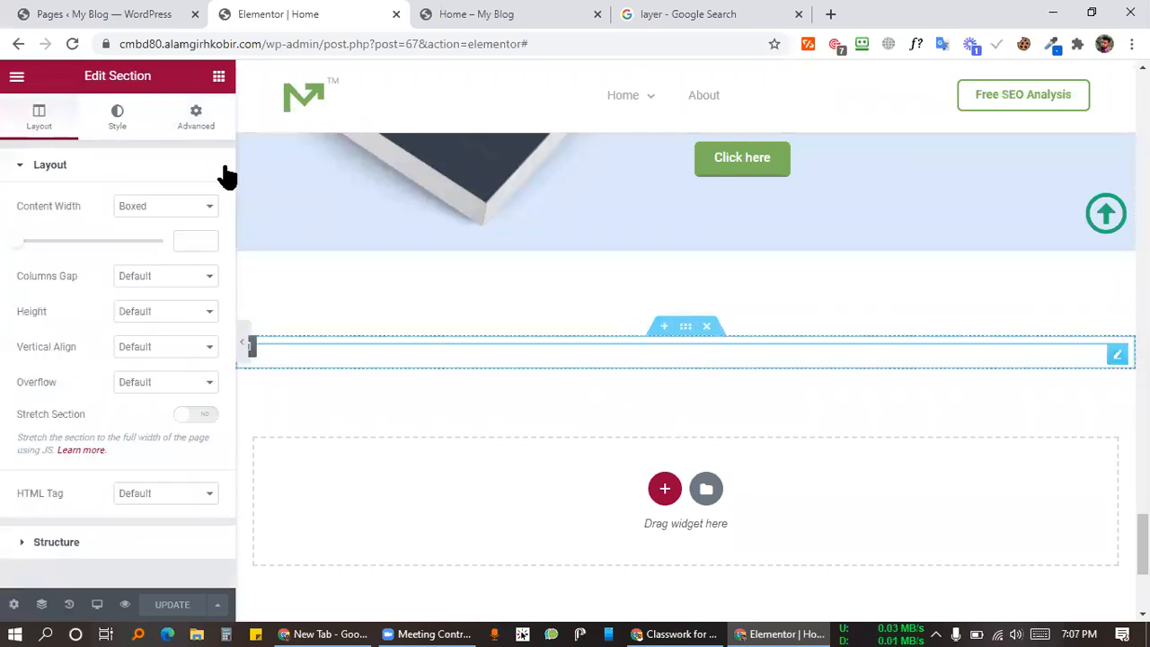
pyautogui.click(196, 117)
pyautogui.click(201, 224)
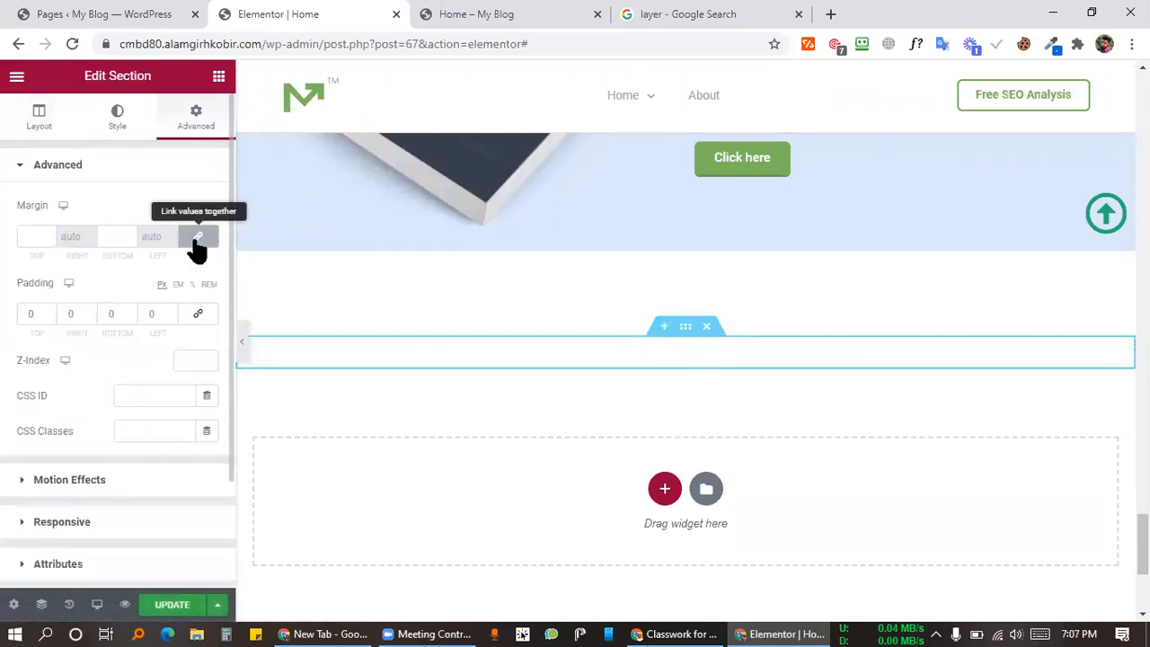
pyautogui.click(253, 346)
pyautogui.click(219, 128)
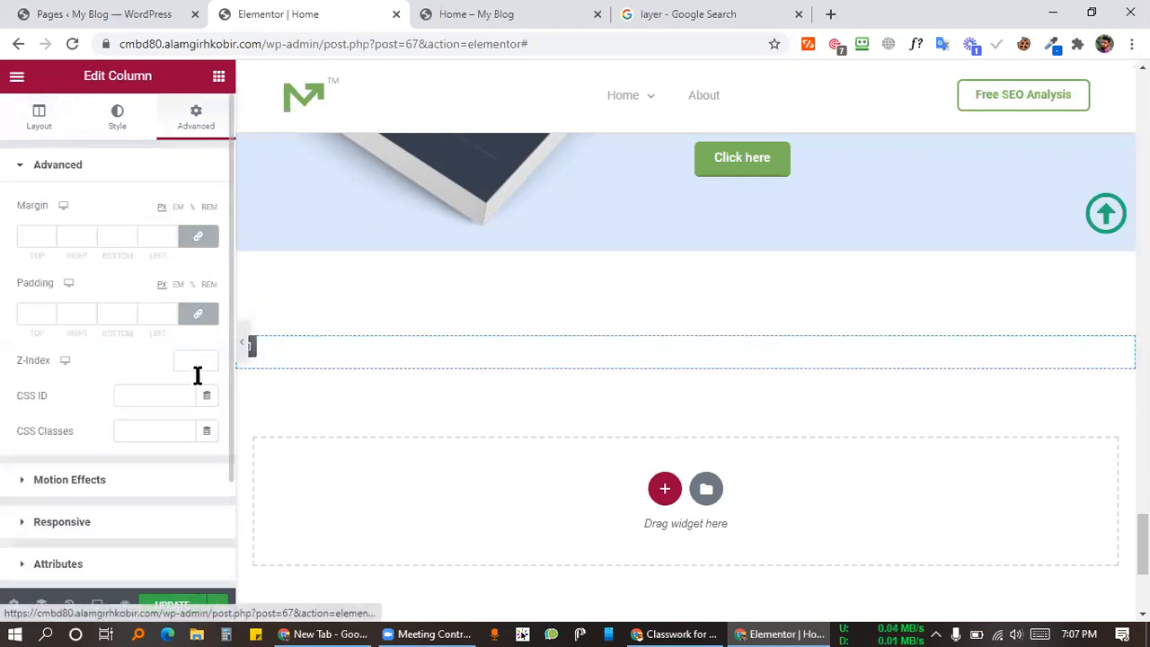
pyautogui.click(198, 235)
pyautogui.click(198, 313)
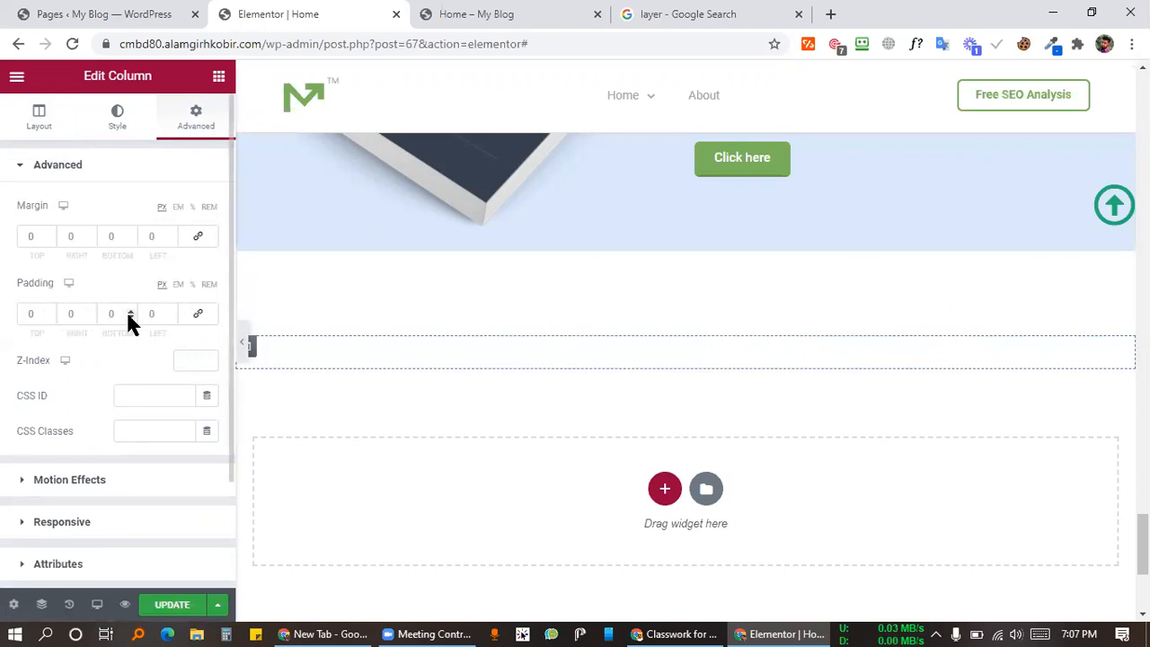
# Step: Set the arrow column's right padding to 30 and save the page
pyautogui.doubleClick(155, 314)
pyautogui.write('2')
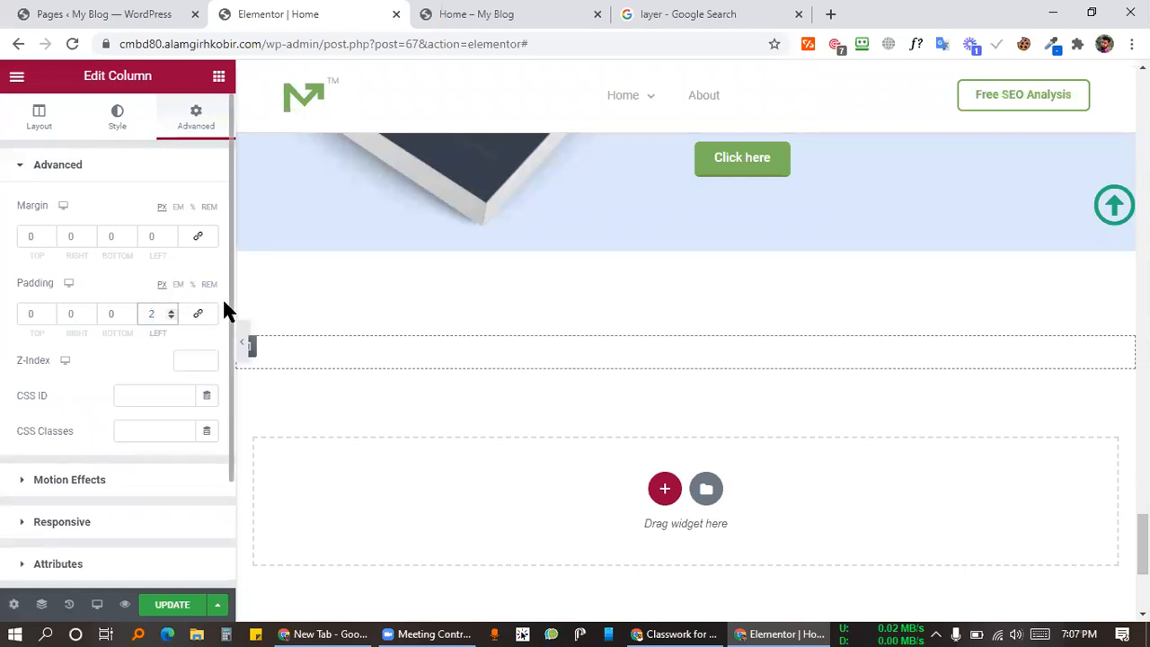
pyautogui.write('9')
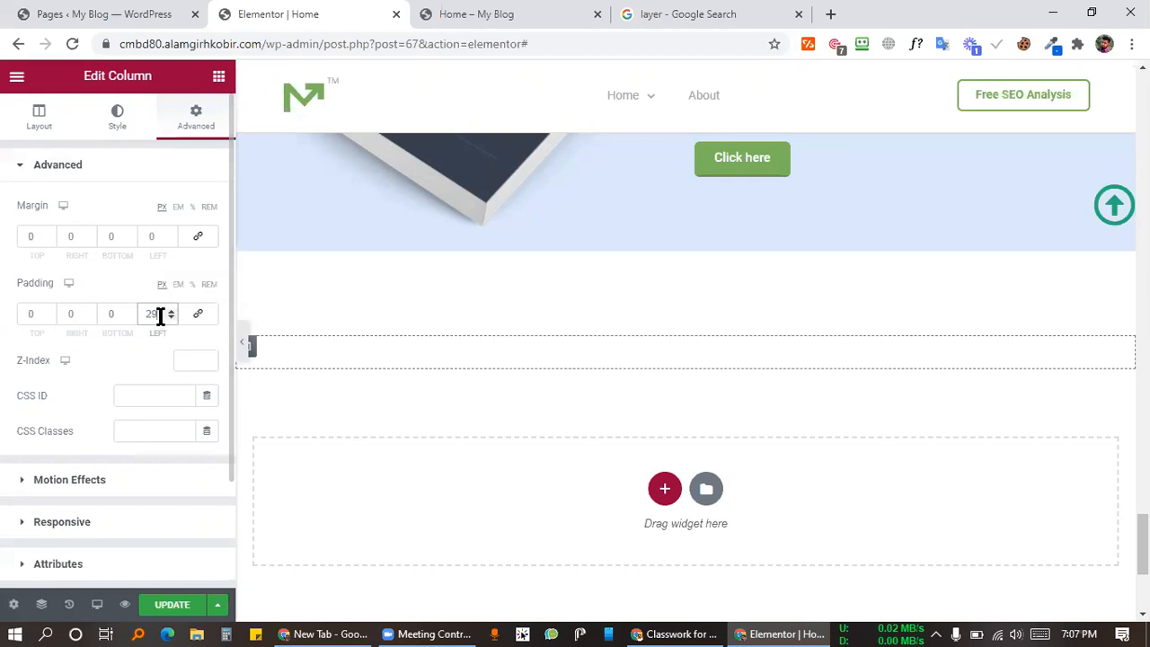
pyautogui.moveTo(83, 315); pyautogui.dragTo(82, 310)
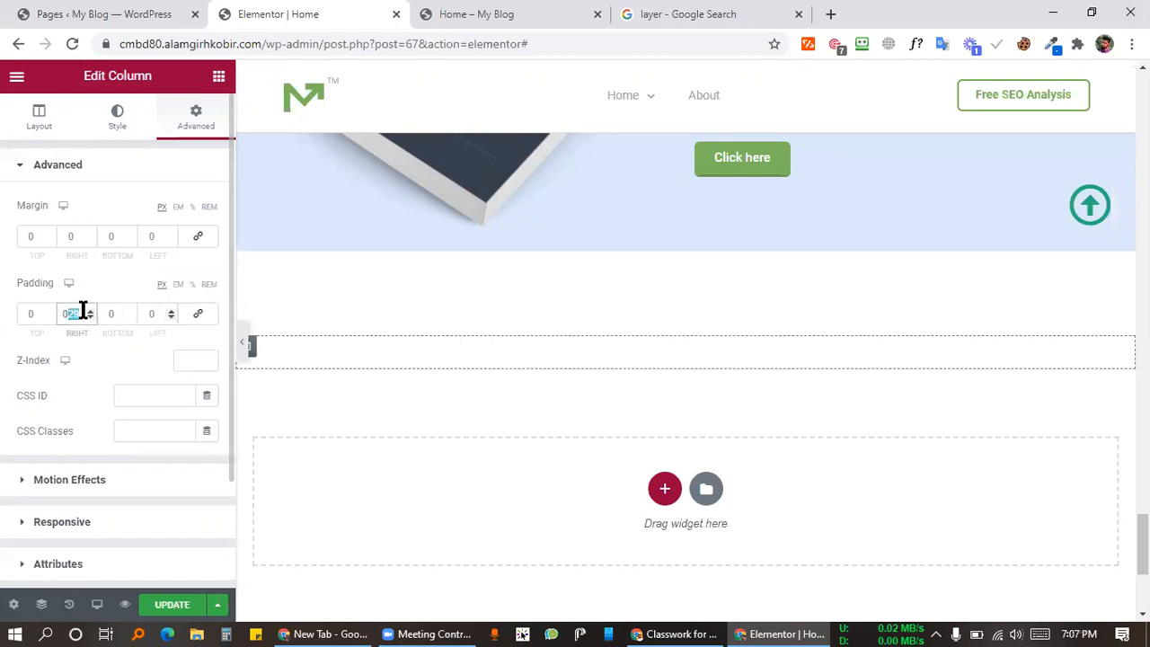
pyautogui.click(91, 310)
pyautogui.click(91, 310)
pyautogui.click(91, 318)
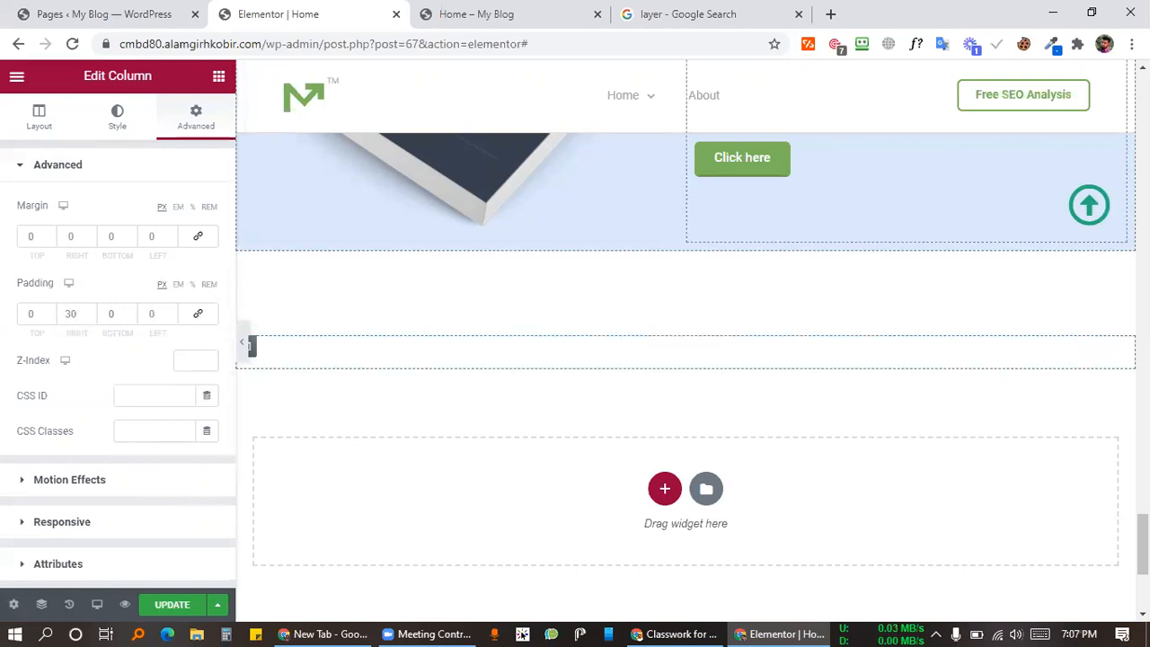
pyautogui.click(180, 604)
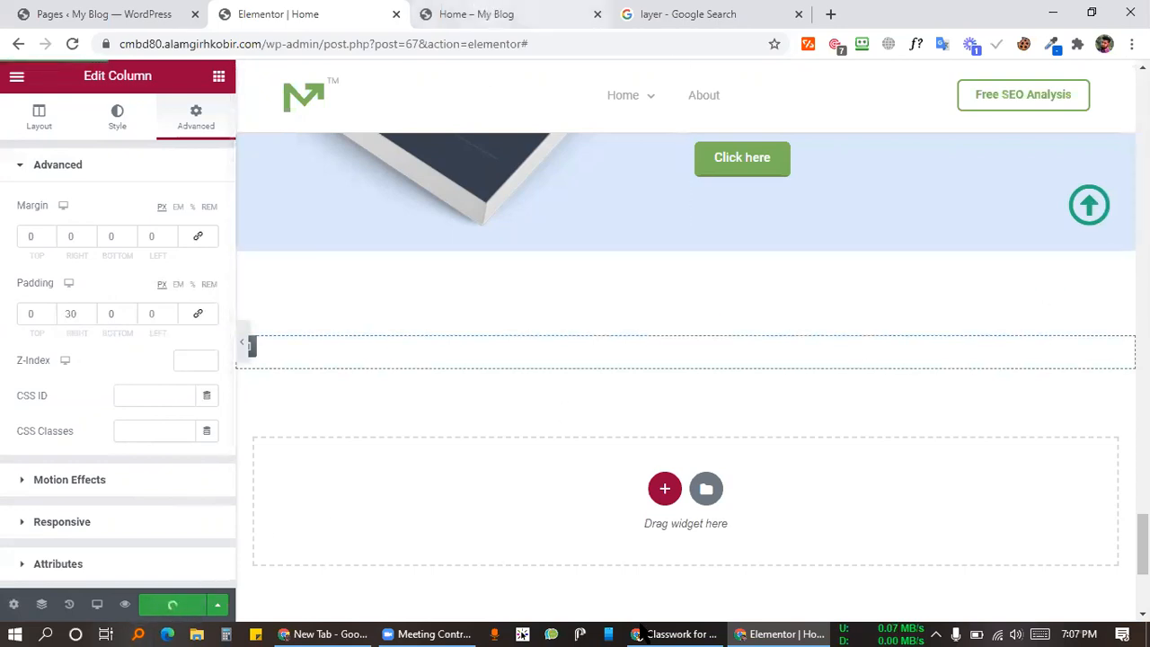
pyautogui.click(512, 15)
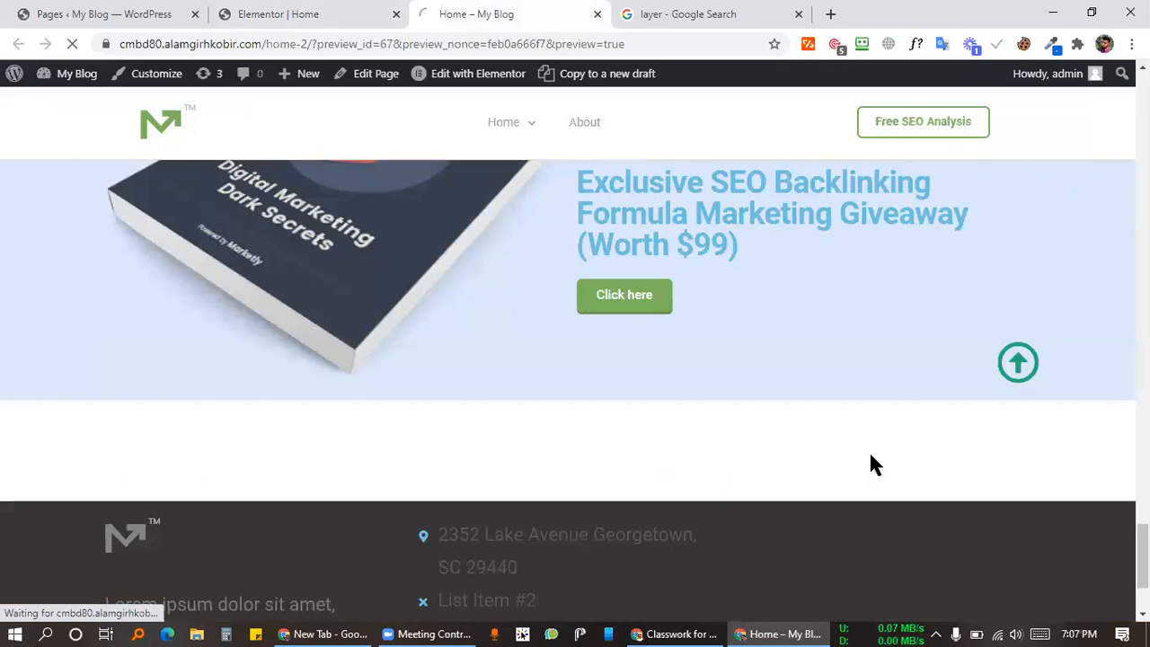
# Step: Check that the arrow now sits inset in the blue banner, then return to the Elementor editor
pyautogui.scroll(10, 847, 402)
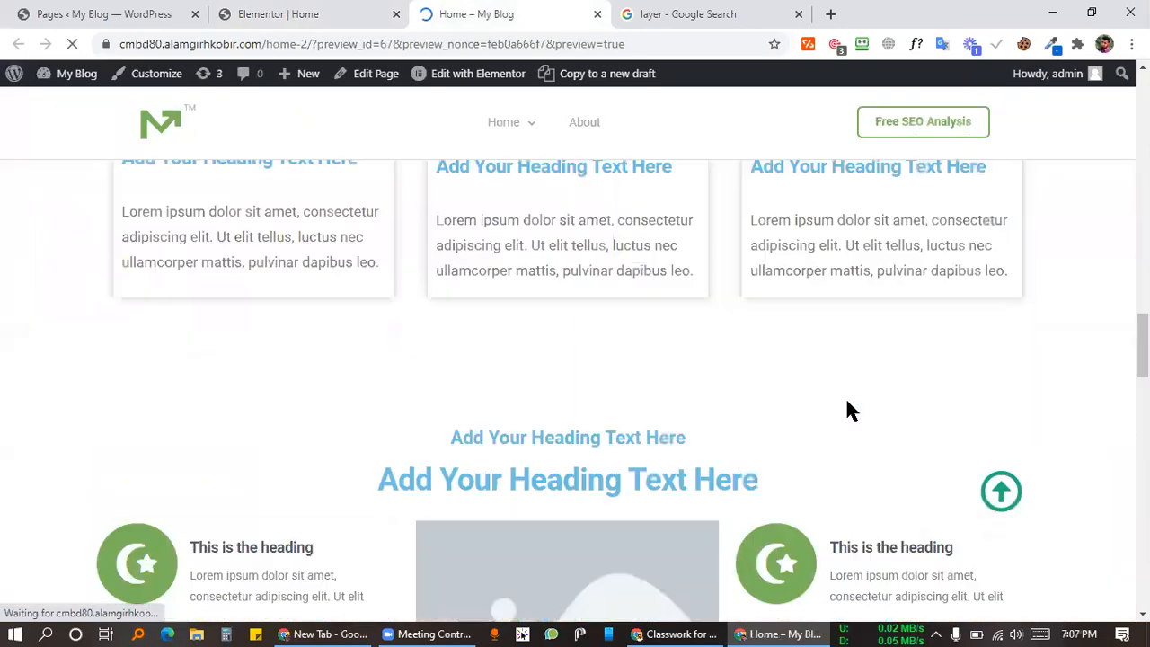
pyautogui.scroll(-5, 885, 400)
pyautogui.scroll(4, 1014, 384)
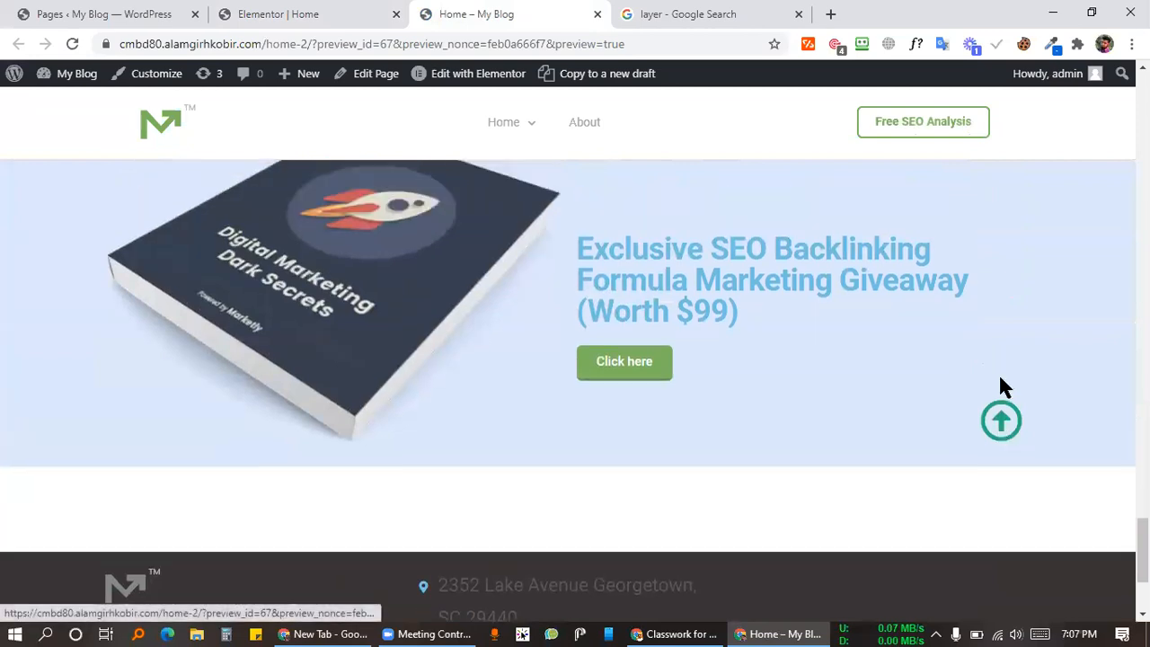
pyautogui.scroll(-5, 1000, 378)
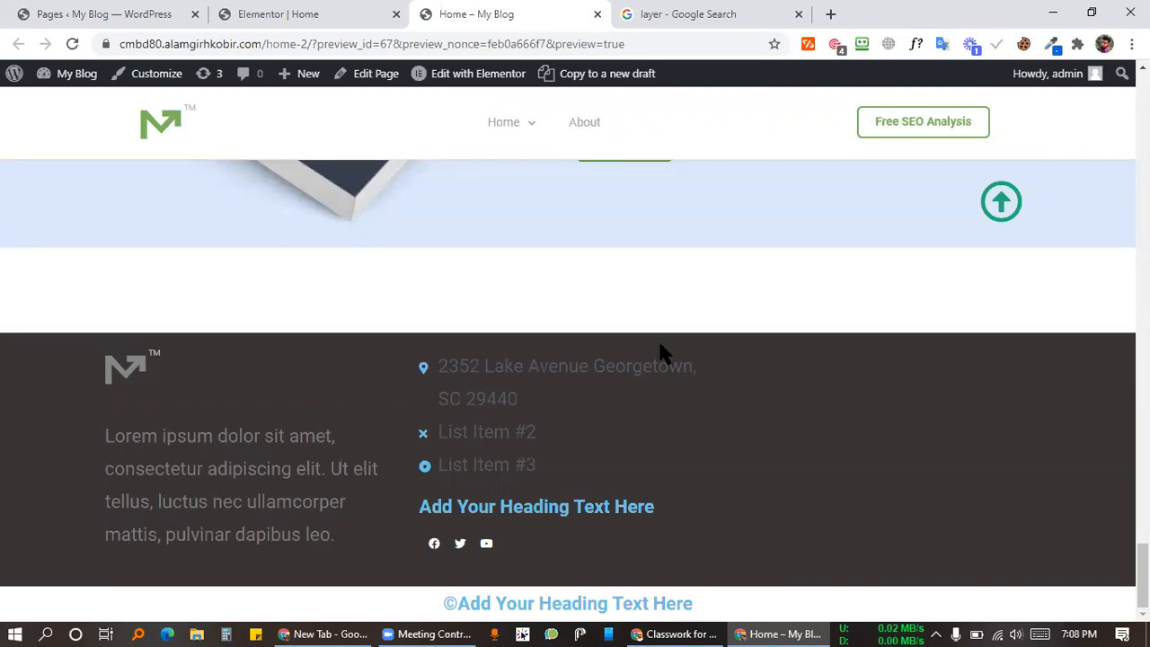
pyautogui.click(316, 11)
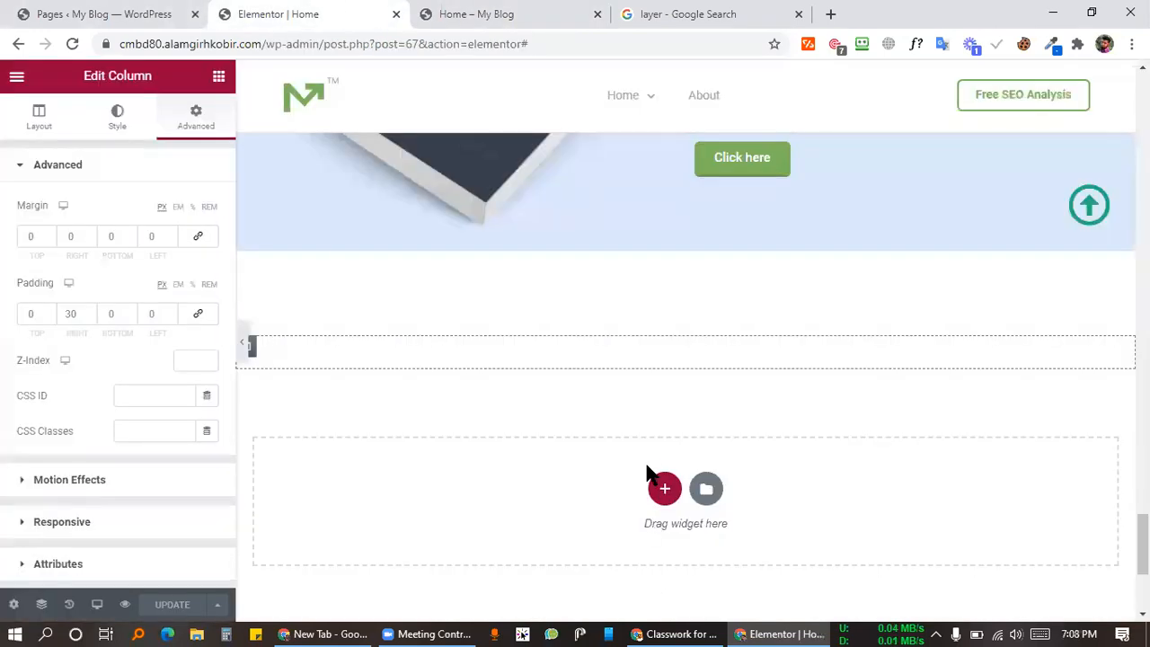
# Step: Select the giveaway banner section and clear its bottom margin in the Advanced settings
pyautogui.scroll(-3, 693, 455)
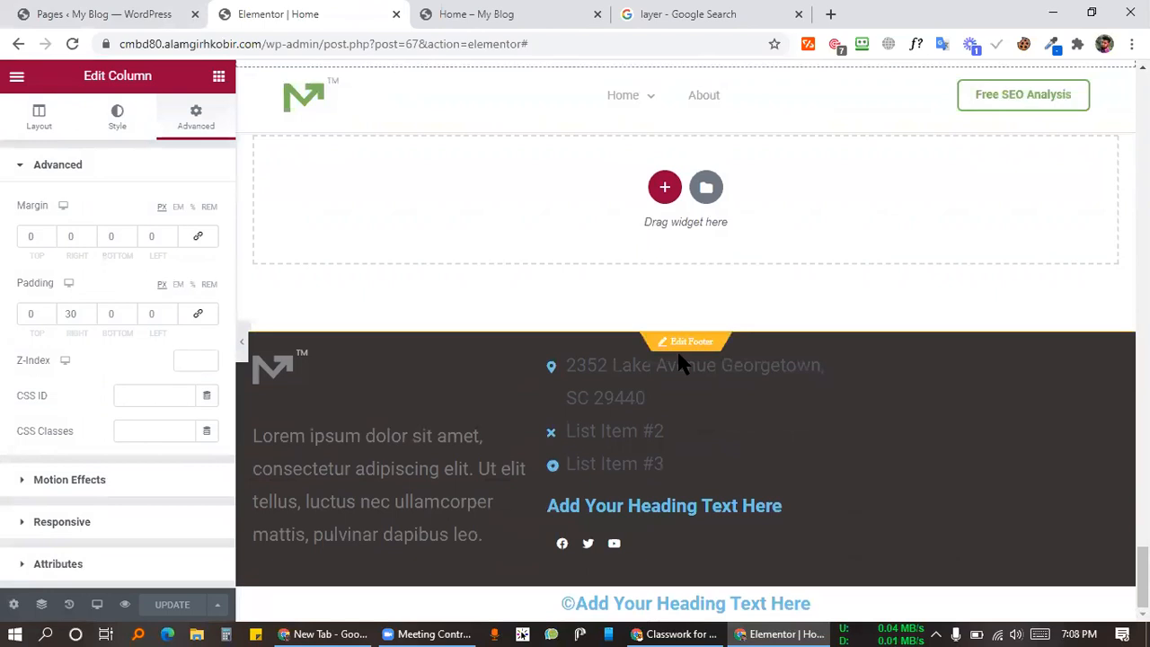
pyautogui.scroll(5, 695, 333)
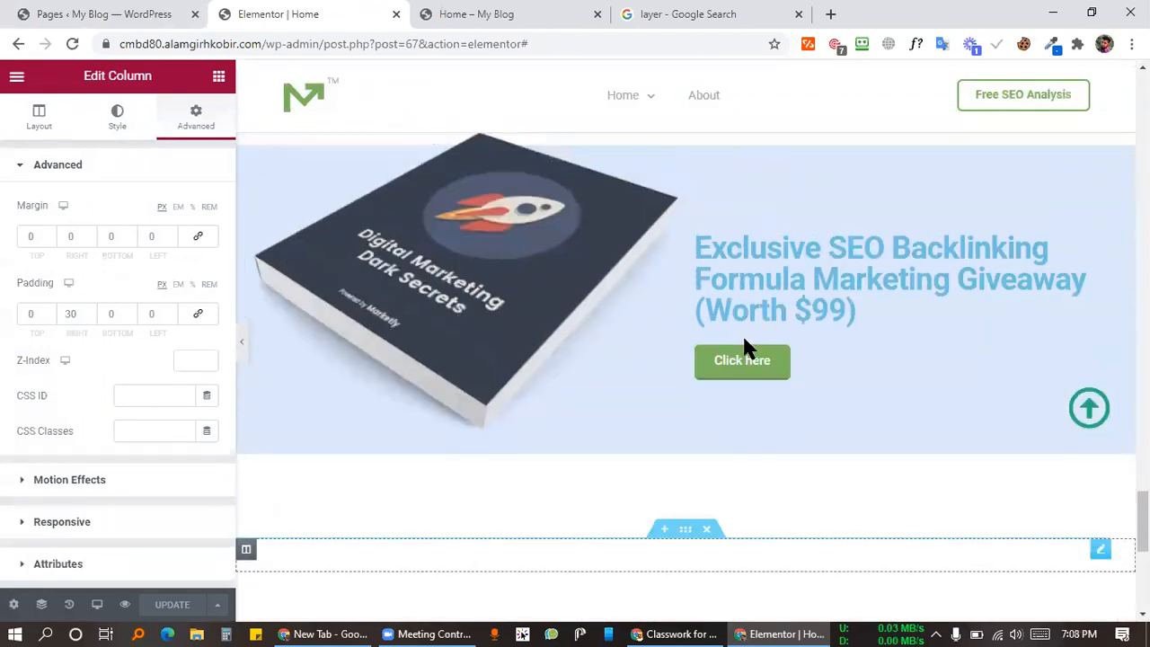
pyautogui.click(685, 138)
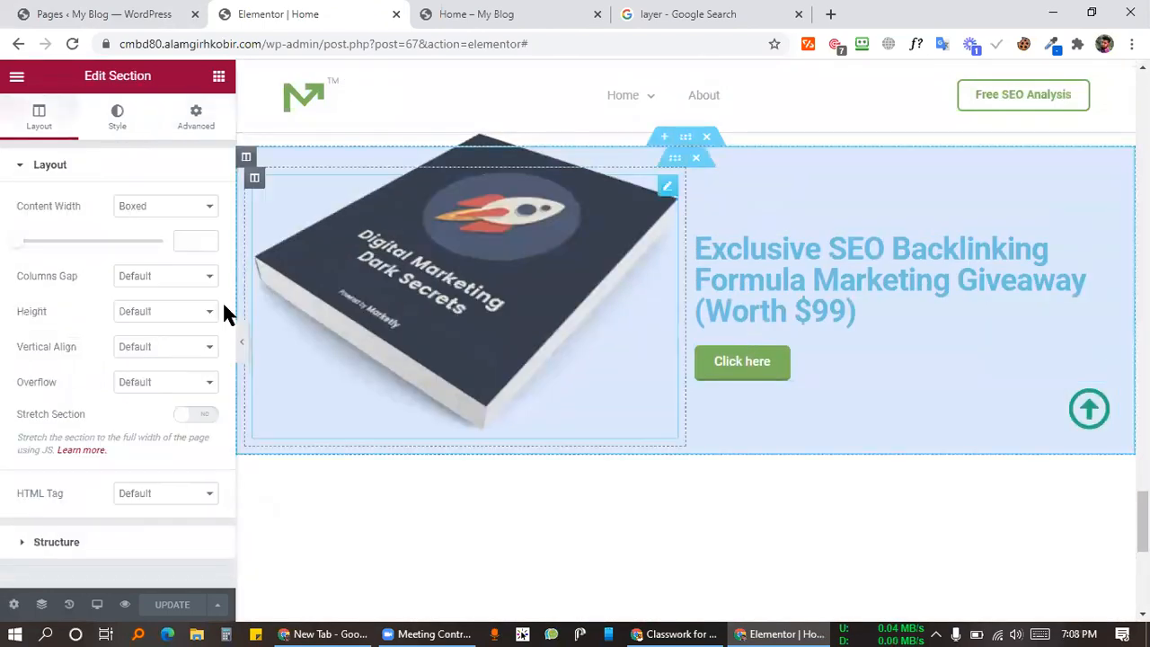
pyautogui.click(196, 126)
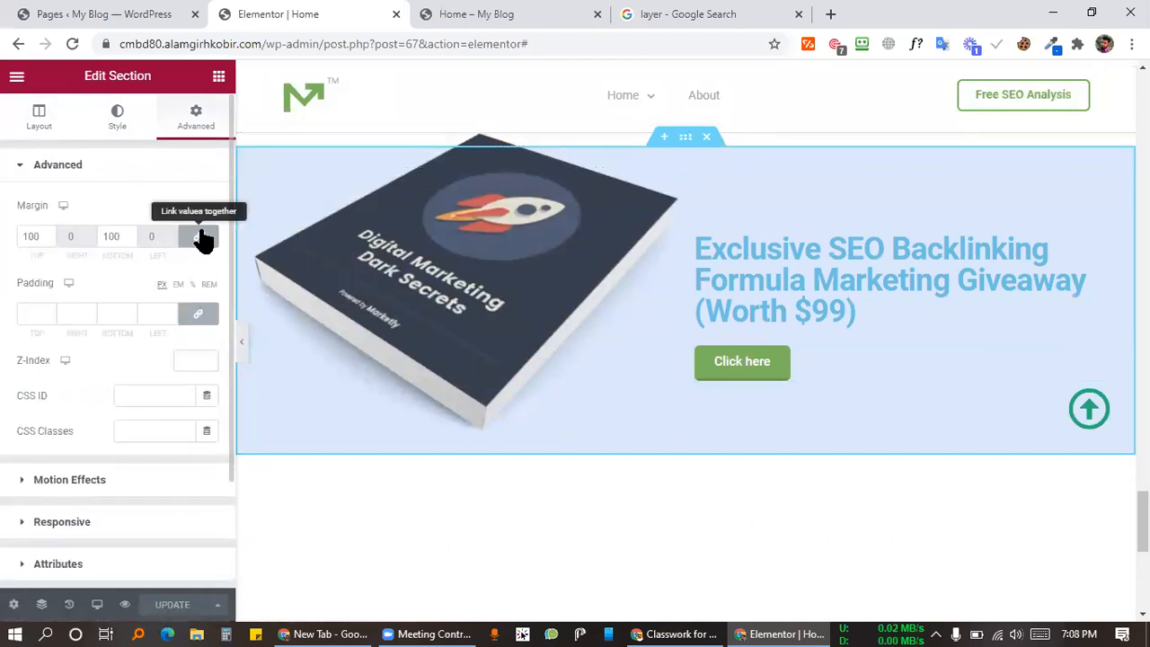
pyautogui.click(98, 236)
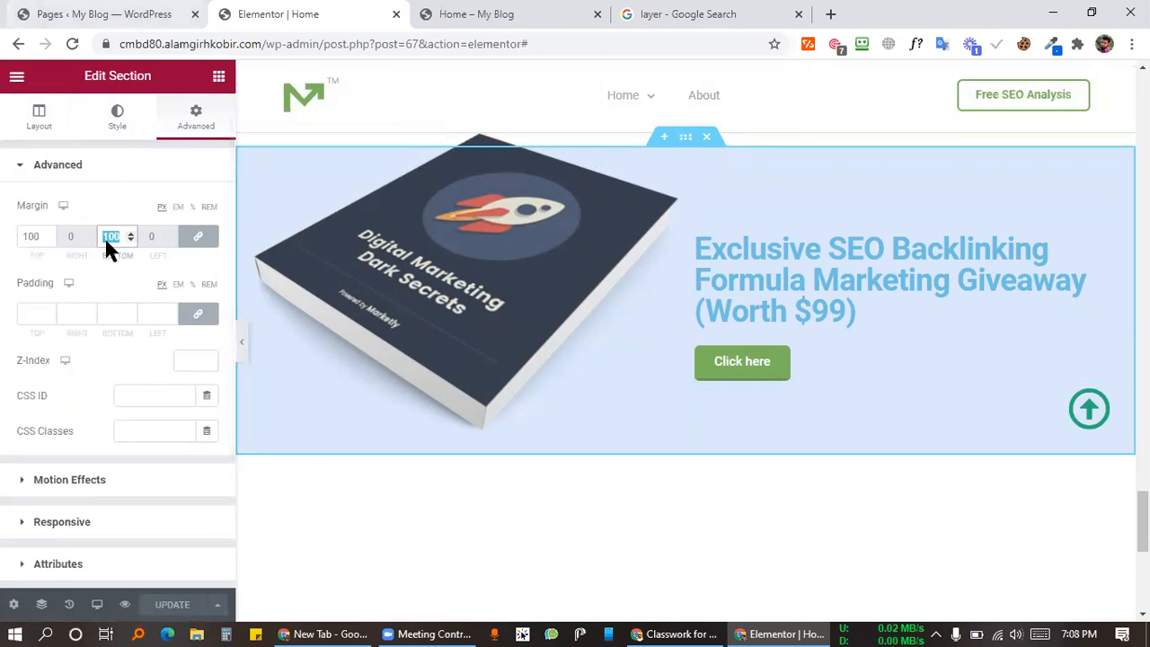
pyautogui.press('BackSpace')
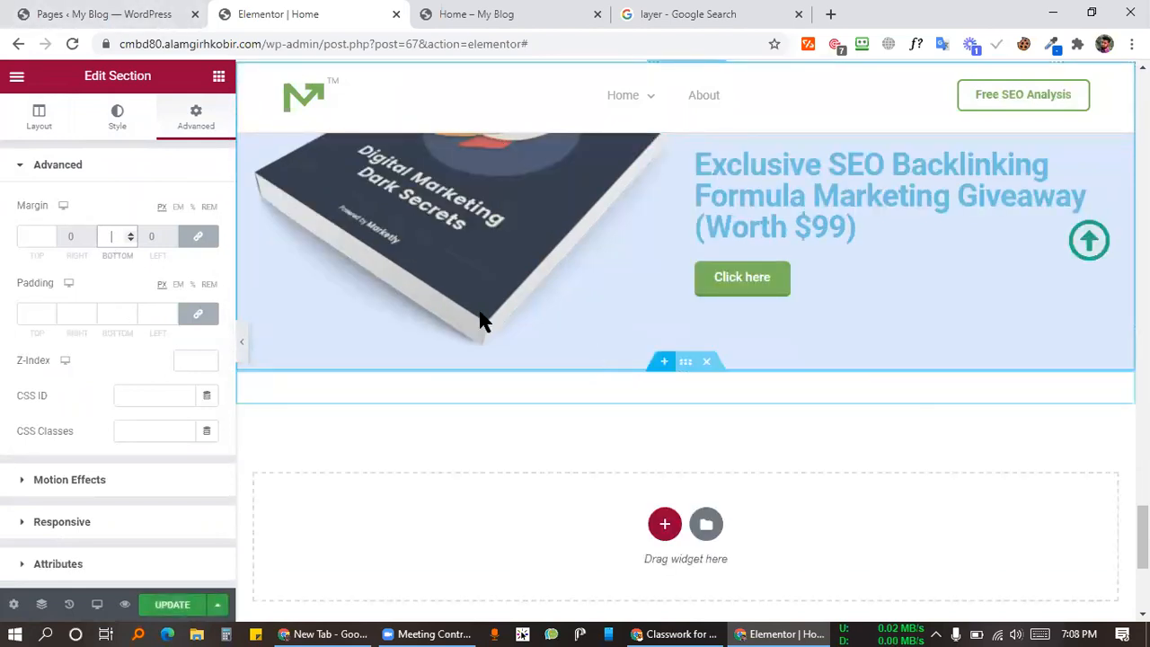
# Step: Undo back to the 100 margins, set the bottom margin to 0 and save the page
pyautogui.scroll(4, 516, 377)
pyautogui.scroll(-2, 534, 383)
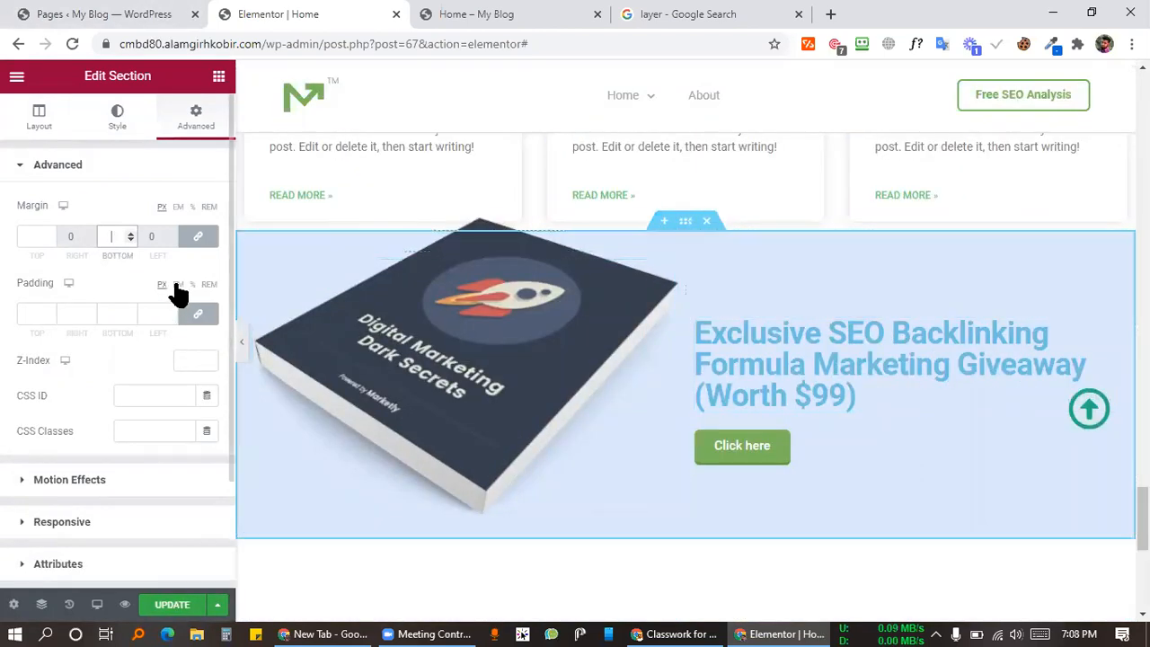
pyautogui.hotkey('ctrl', 'z')
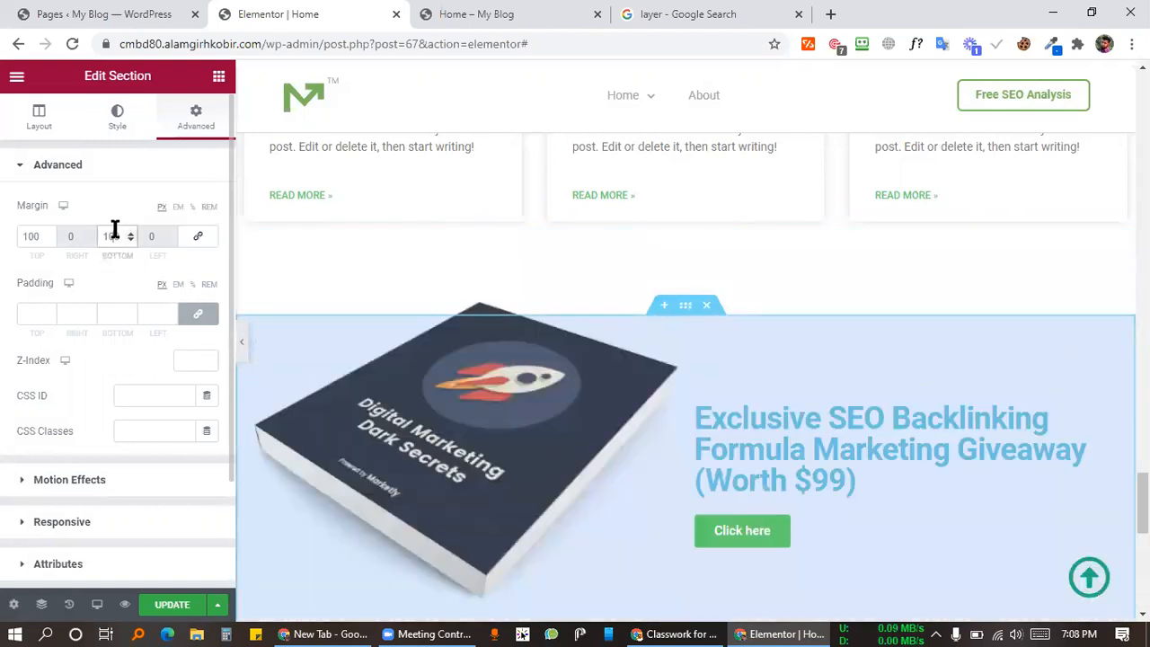
pyautogui.hotkey('ctrl', 'a')
pyautogui.write('0')
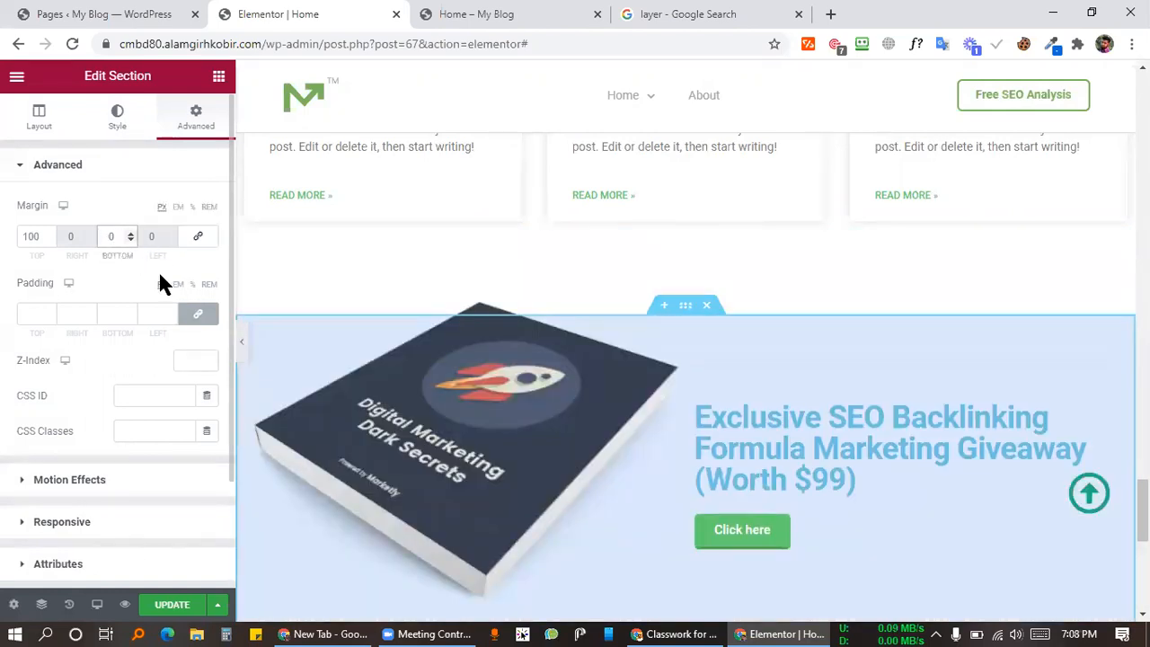
pyautogui.scroll(-4, 836, 453)
pyautogui.scroll(2, 821, 449)
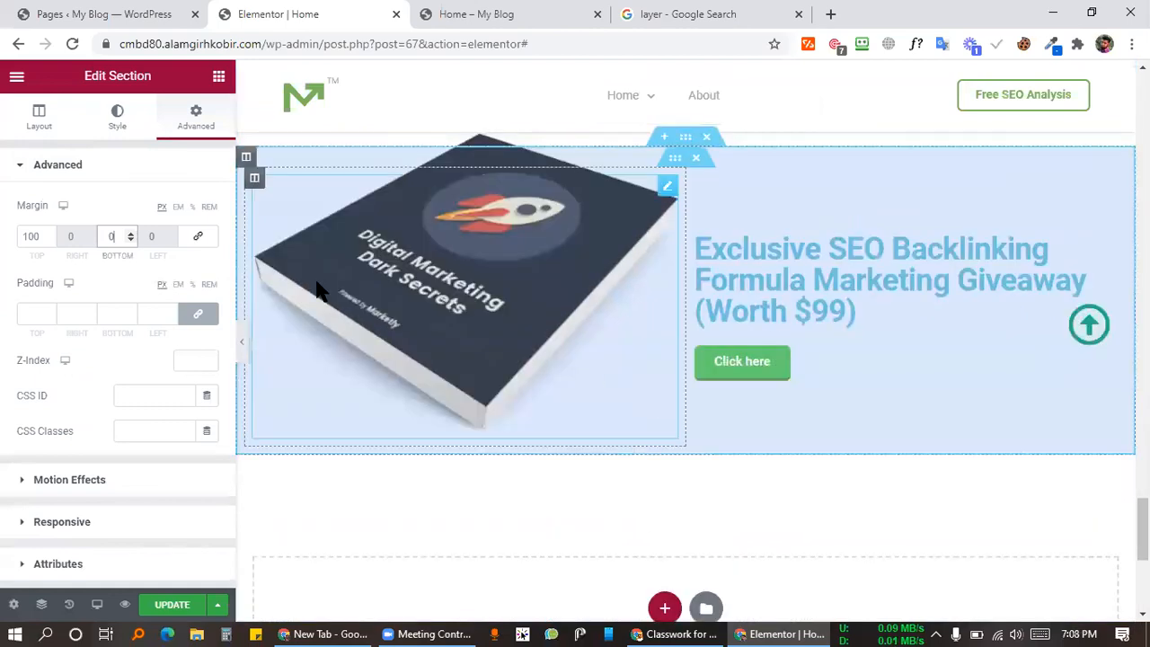
pyautogui.click(171, 604)
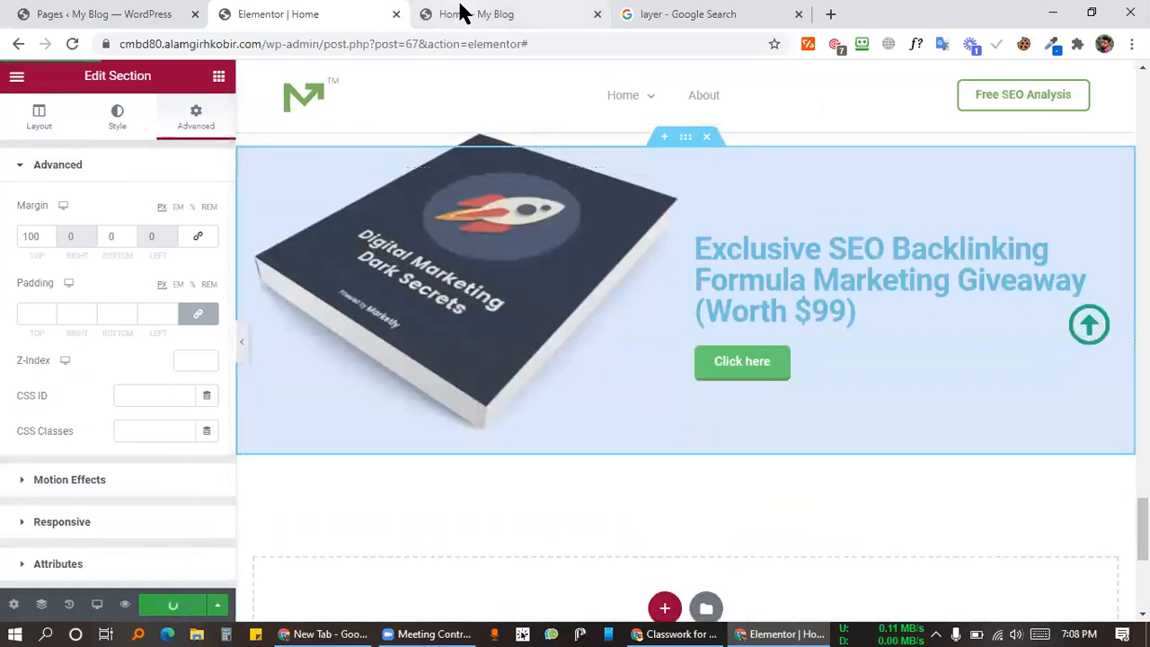
# Step: Switch to the reloaded Home – My Blog preview and scroll to the giveaway banner's arrow icon
pyautogui.click(459, 13)
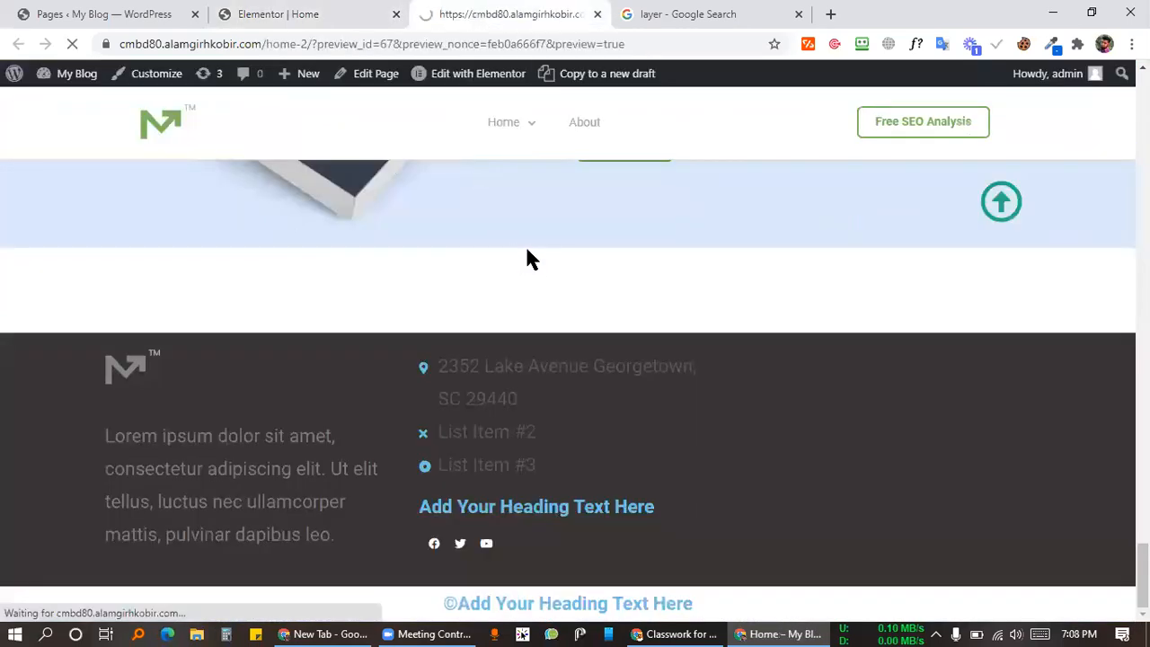
pyautogui.scroll(-10, 688, 239)
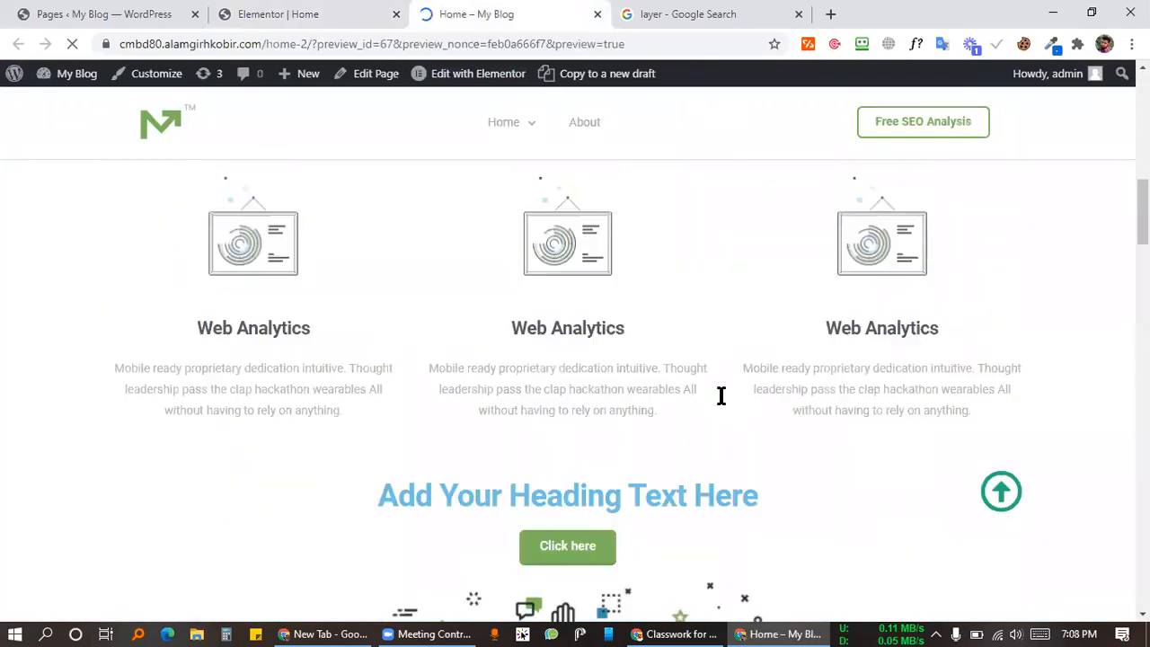
pyautogui.scroll(-12, 719, 371)
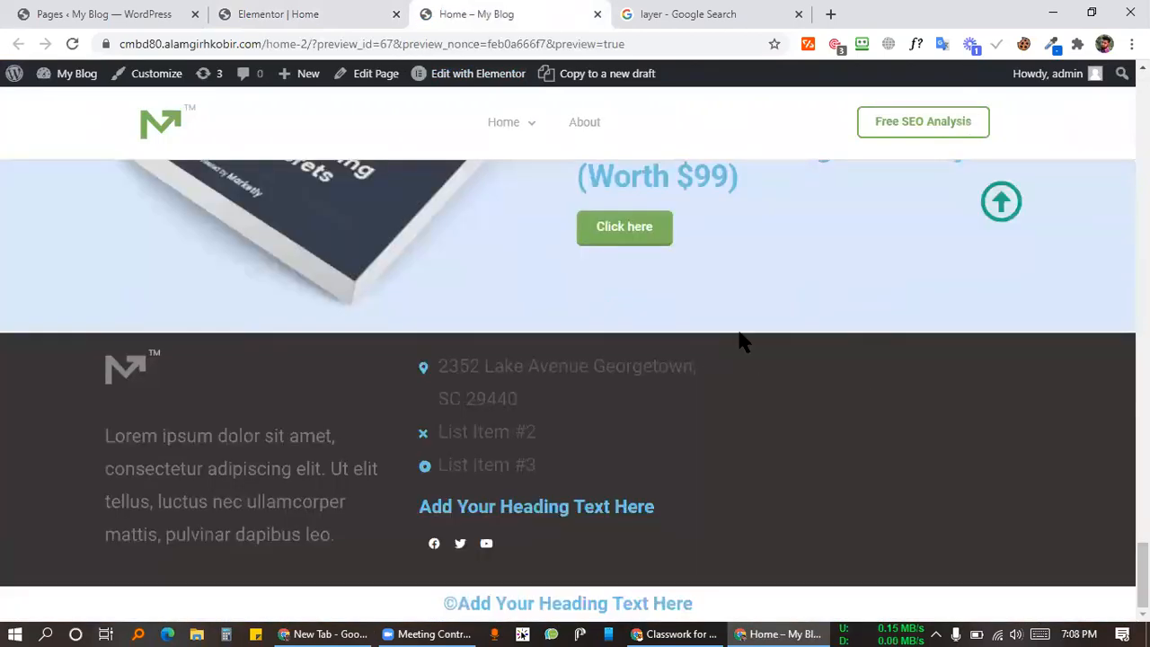
pyautogui.scroll(2, 826, 360)
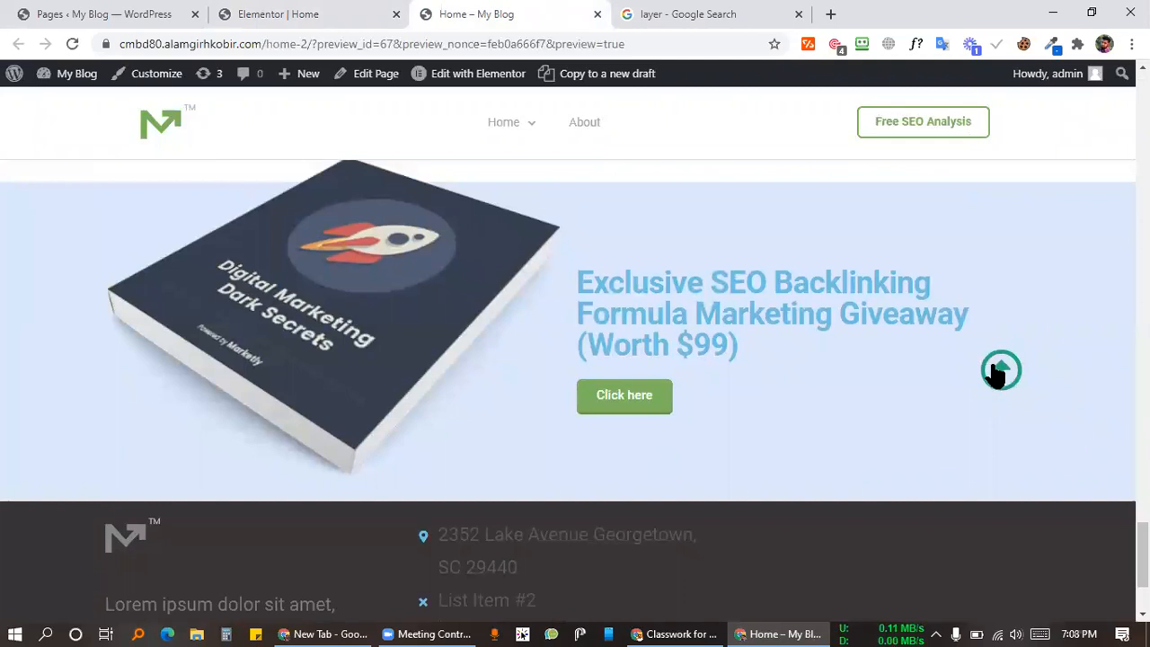
# Step: Select the arrow Icon through the Navigator, change its top margin from -180 to -80, and save
pyautogui.click(321, 13)
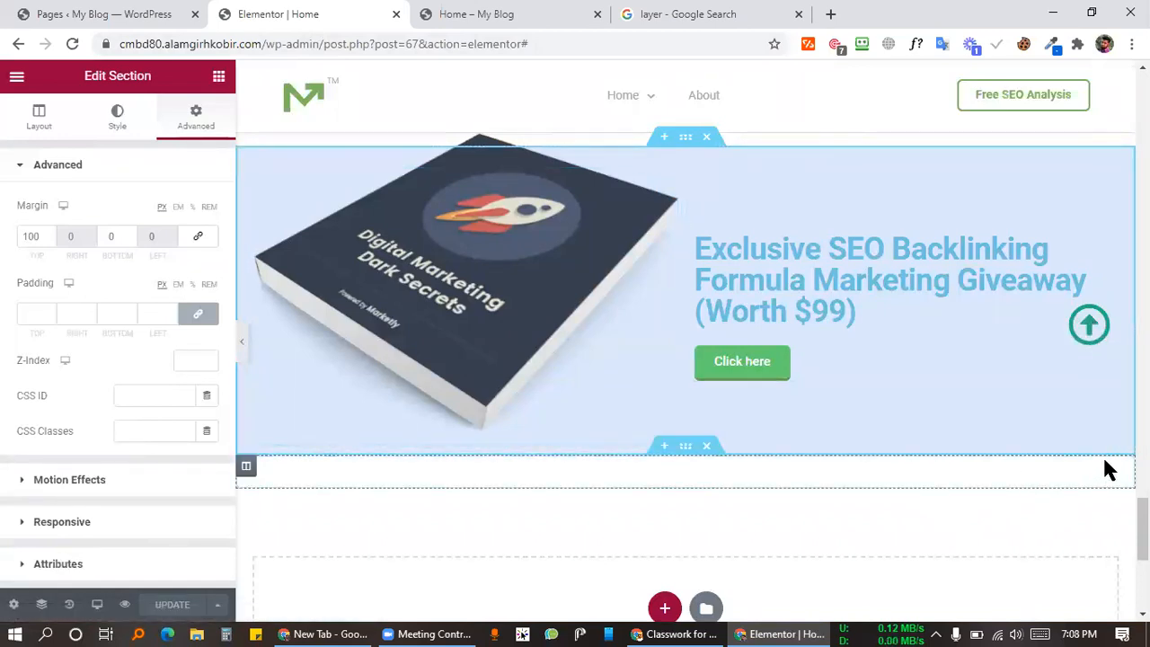
pyautogui.click(41, 604)
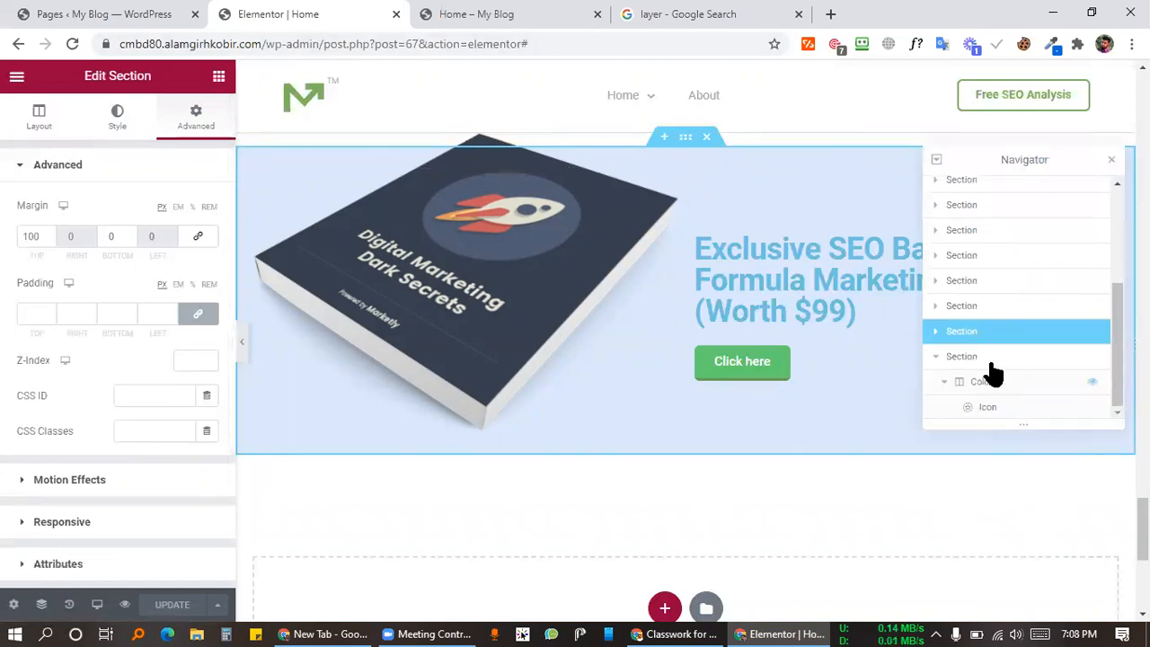
pyautogui.click(993, 409)
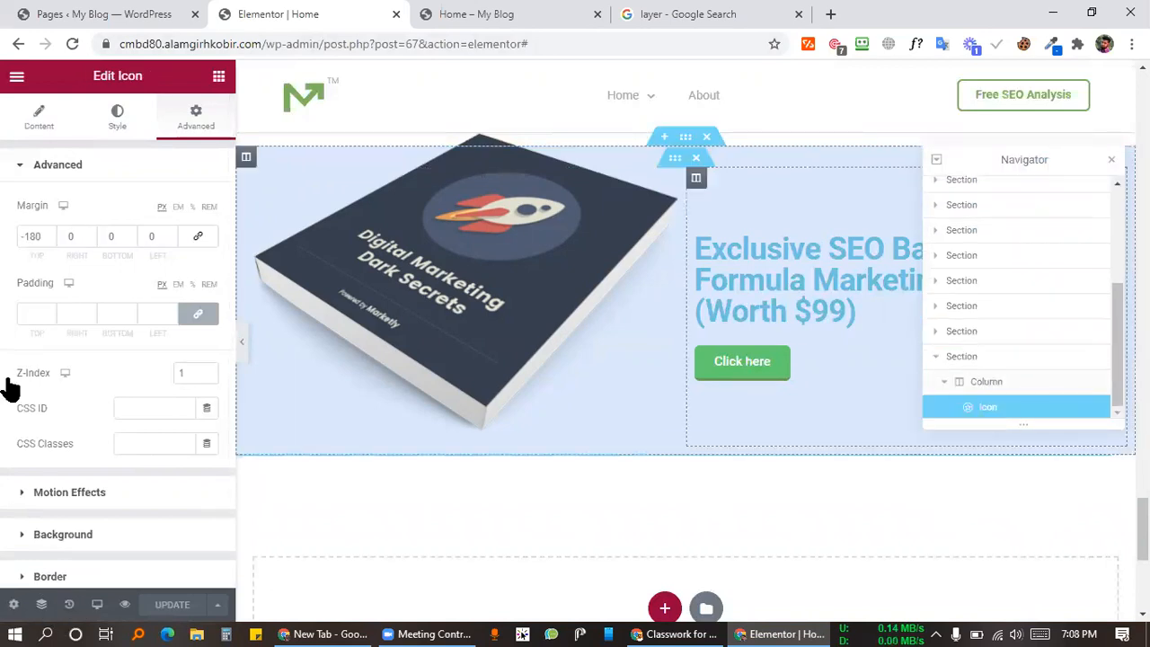
pyautogui.click(26, 235)
pyautogui.press('Delete')
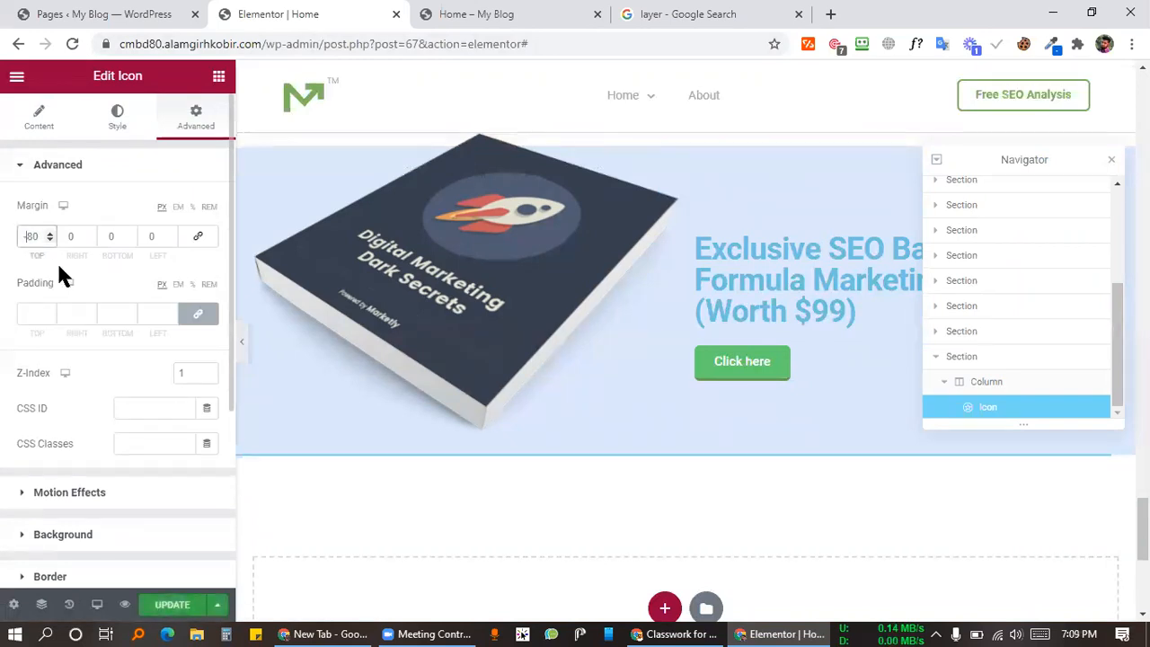
pyautogui.moveTo(1042, 159); pyautogui.dragTo(690, 174)
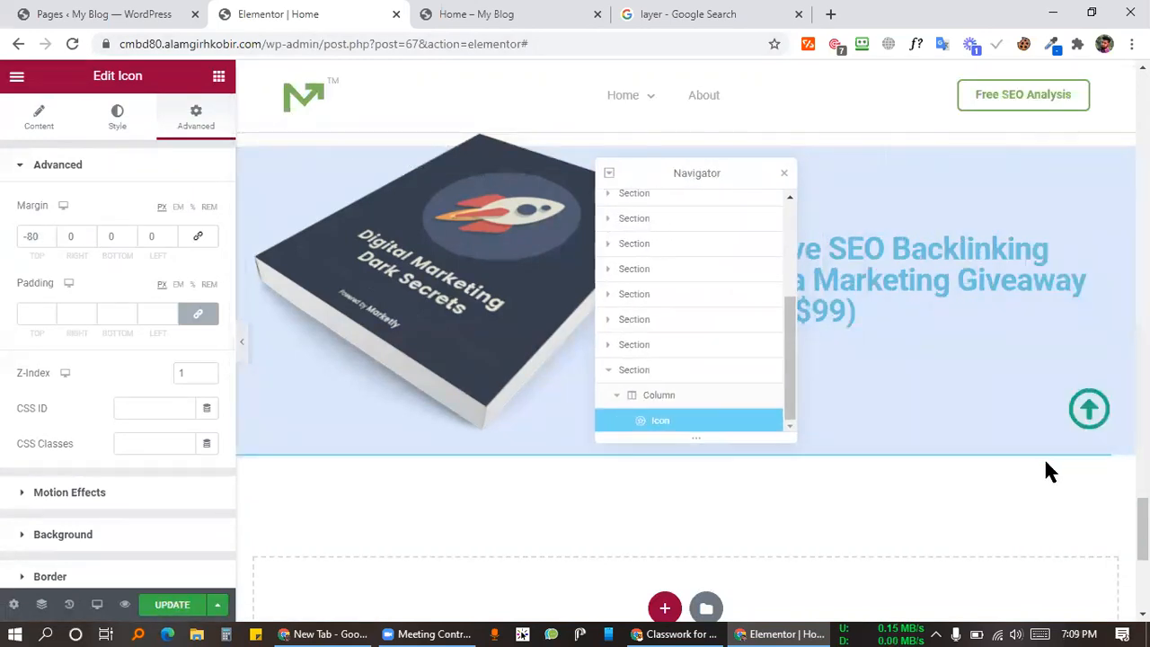
pyautogui.click(785, 175)
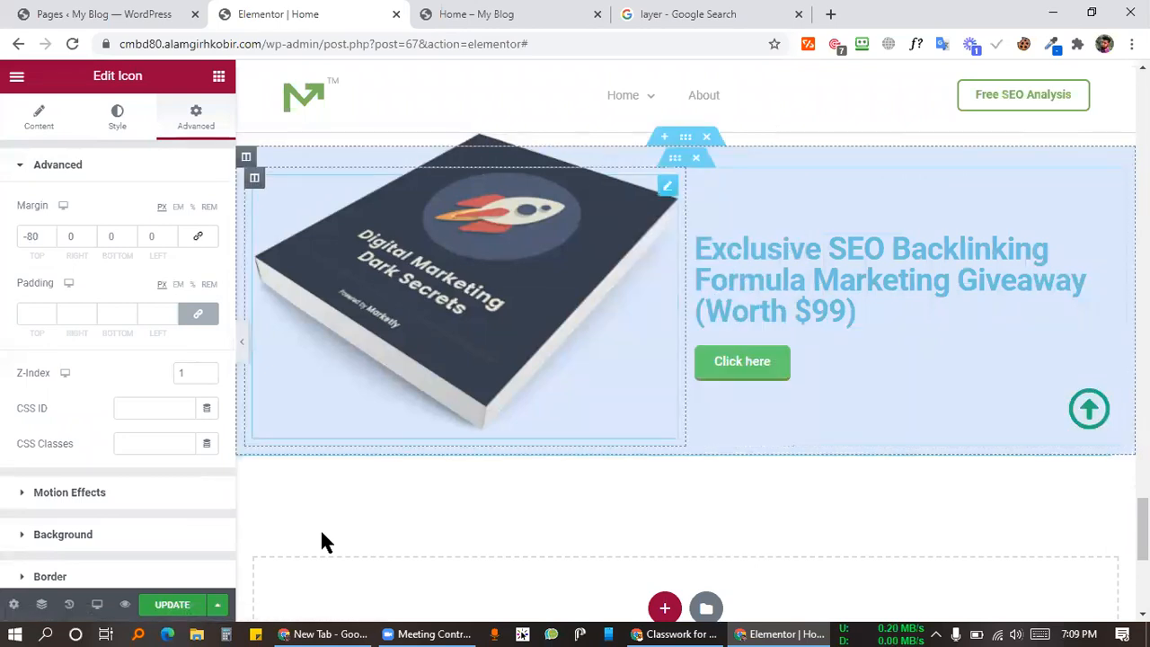
pyautogui.click(161, 607)
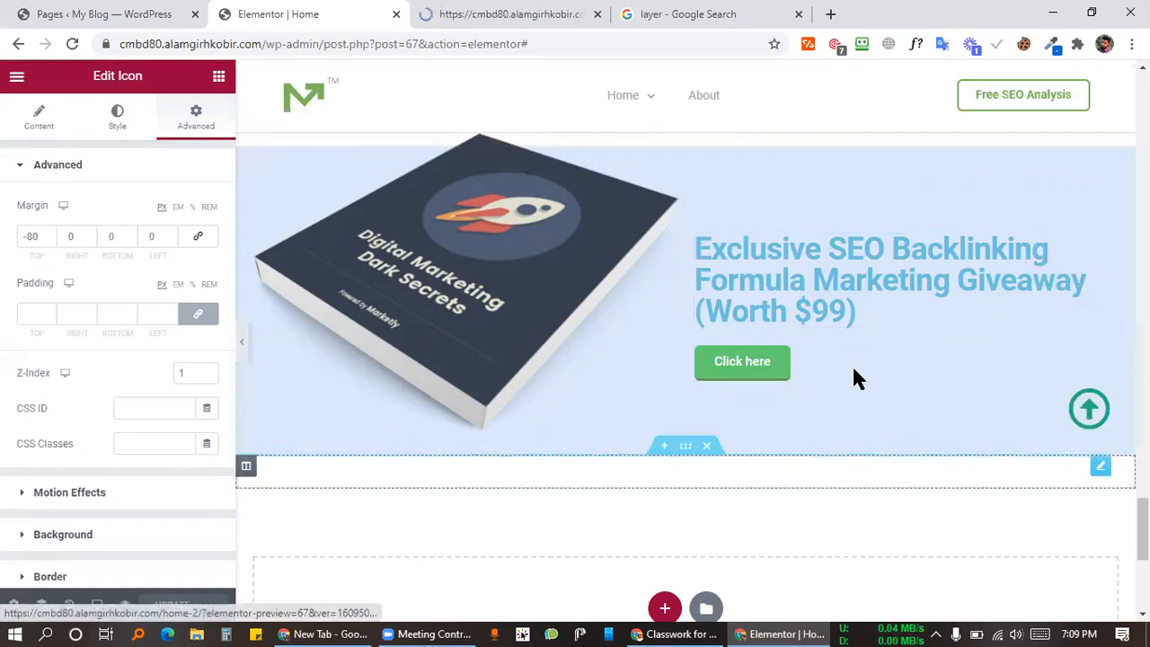
pyautogui.click(514, 15)
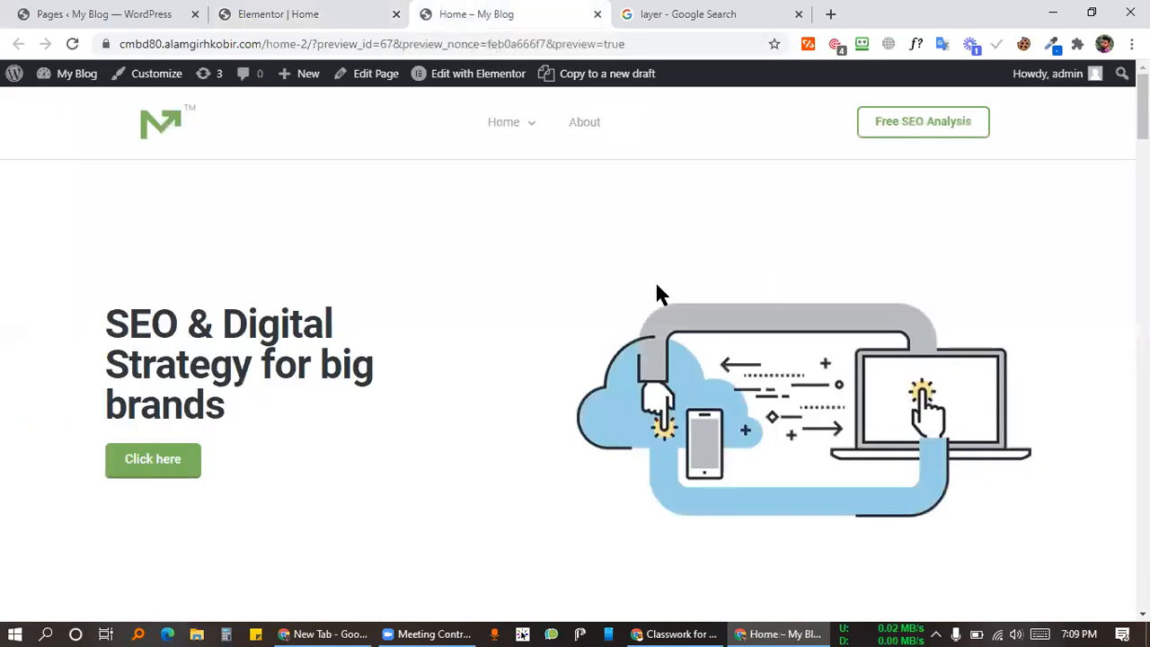
# Step: Scroll down and click the arrow-up icon twice to confirm it jumps back to the top hero section
pyautogui.scroll(-20, 920, 323)
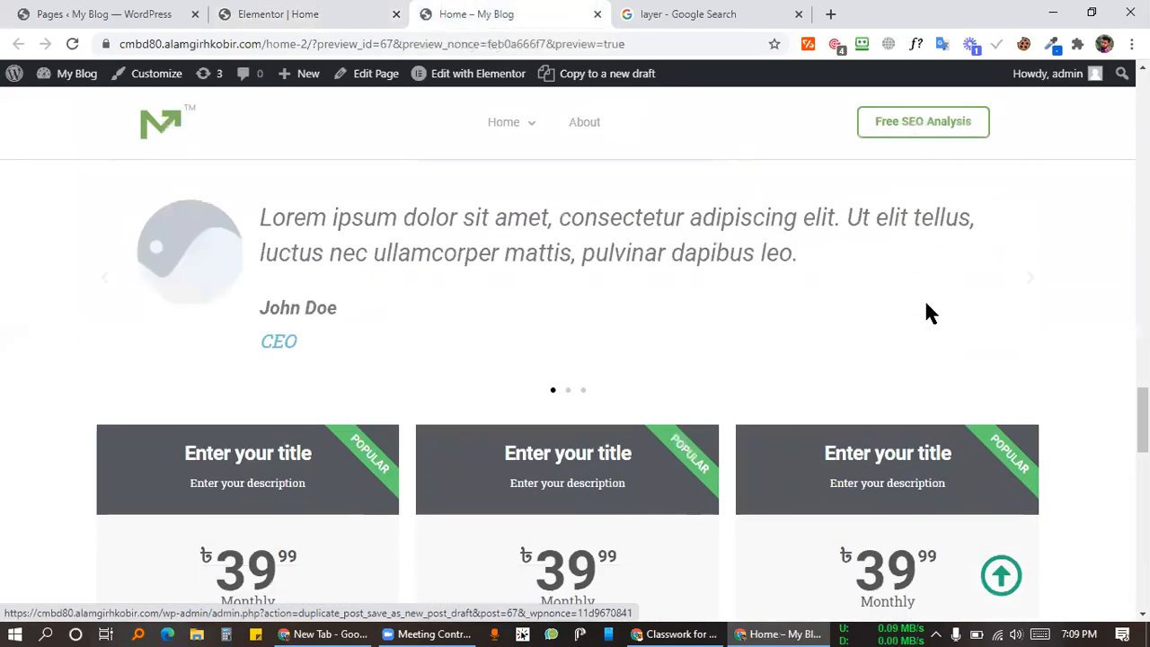
pyautogui.scroll(20, 926, 304)
pyautogui.scroll(-1, 933, 419)
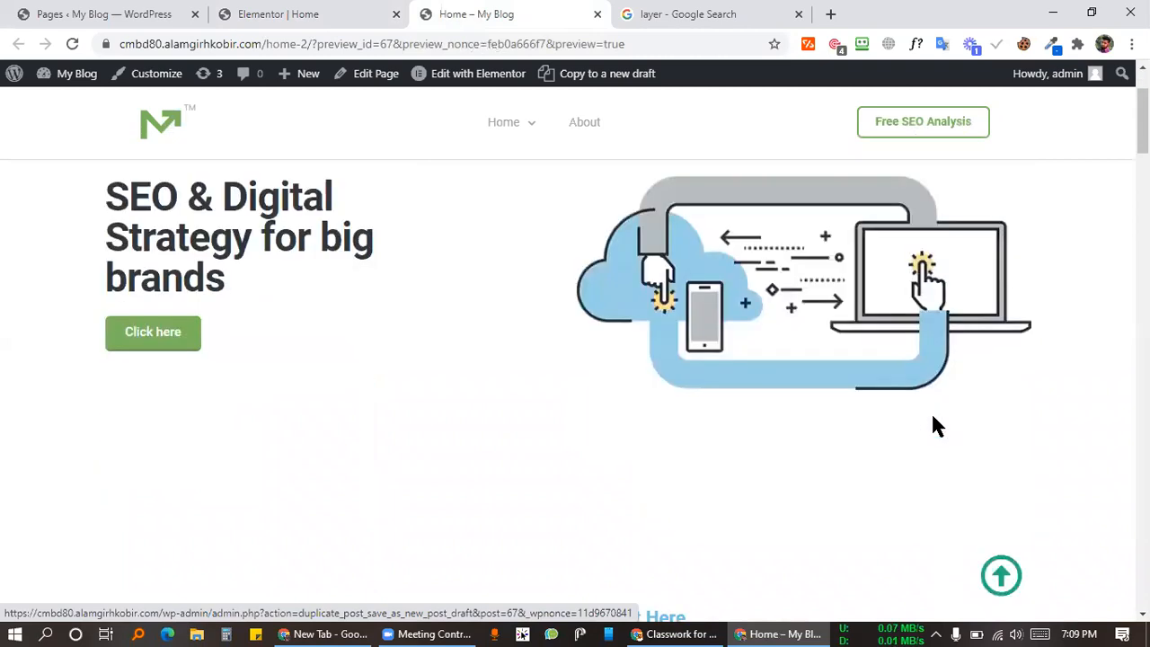
pyautogui.scroll(-4, 795, 481)
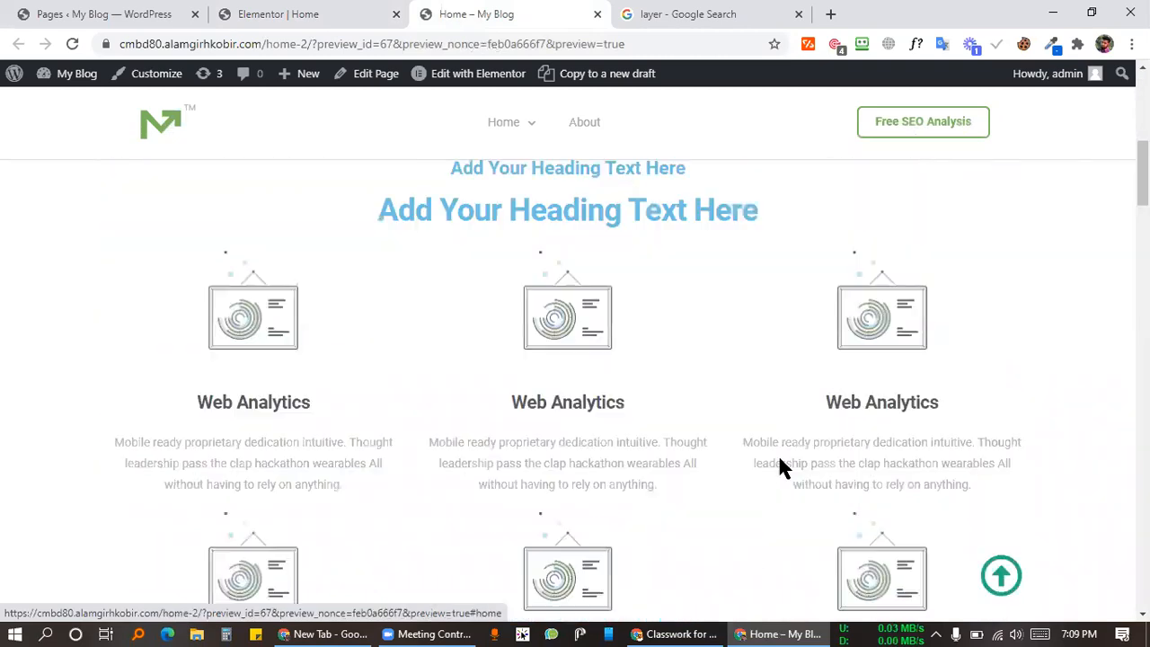
pyautogui.scroll(-15, 777, 462)
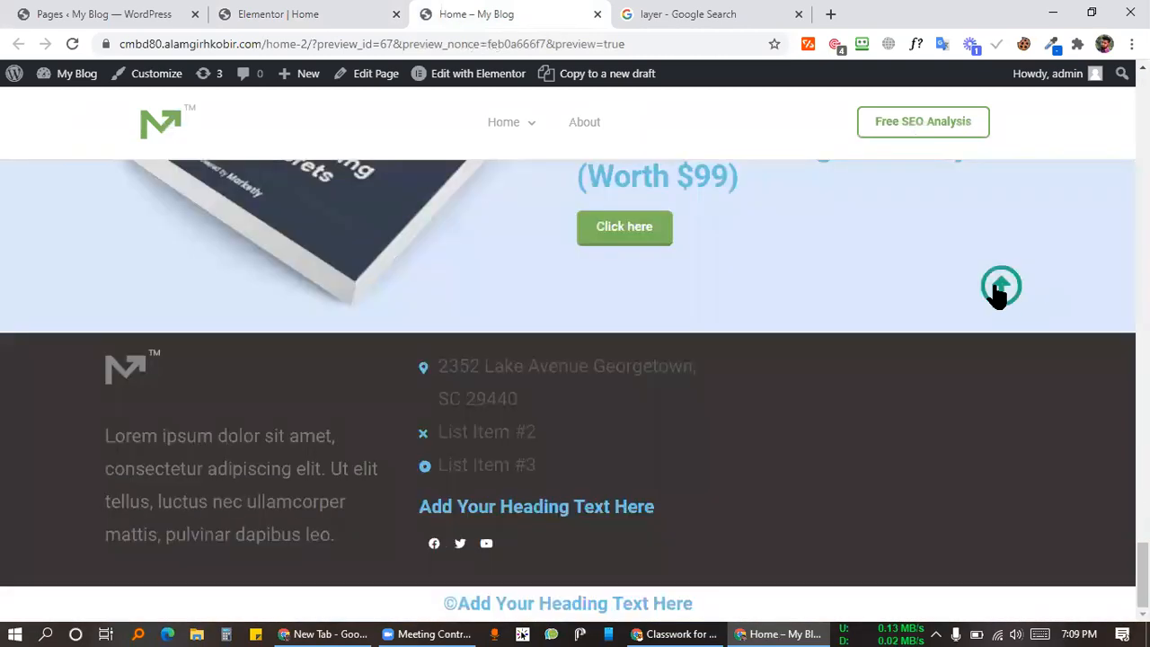
pyautogui.click(1000, 287)
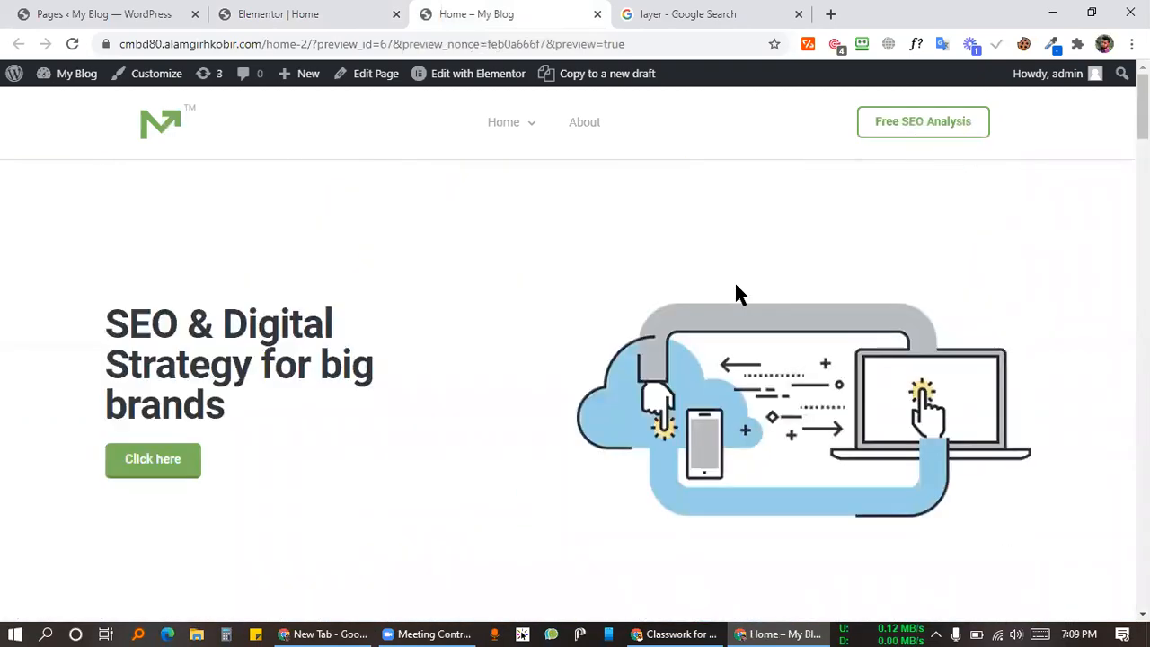
pyautogui.scroll(-15, 736, 285)
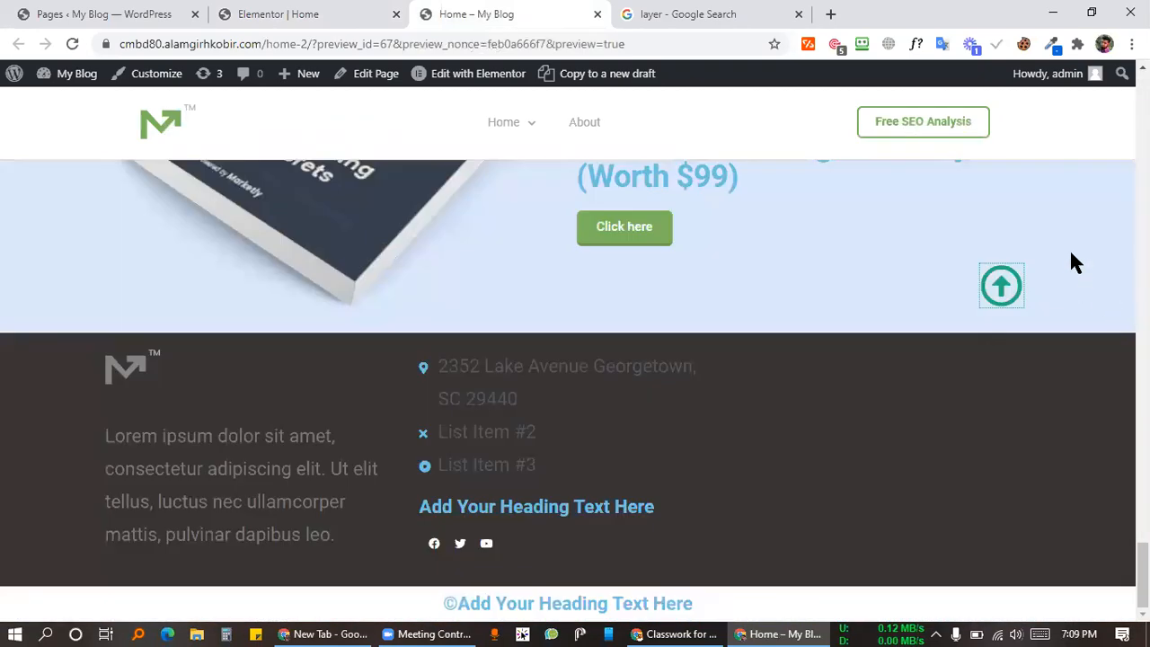
pyautogui.click(1001, 288)
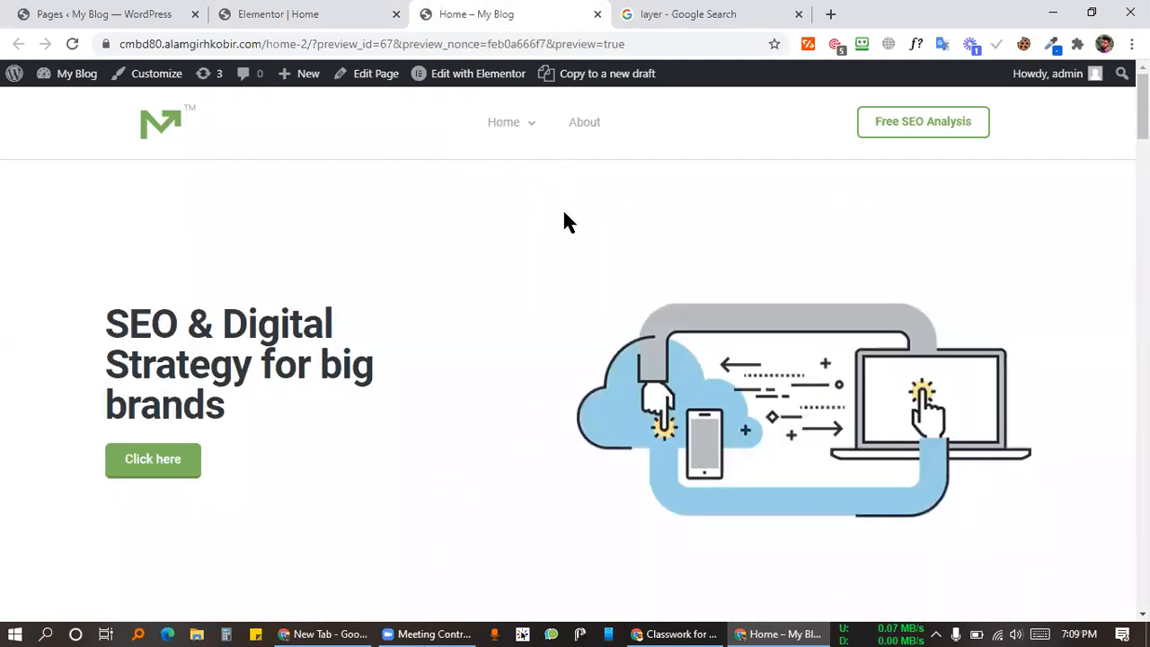
# Step: Scroll the preview once more and then leave the home page preview tab
pyautogui.scroll(-2, 981, 436)
pyautogui.scroll(-10, 981, 437)
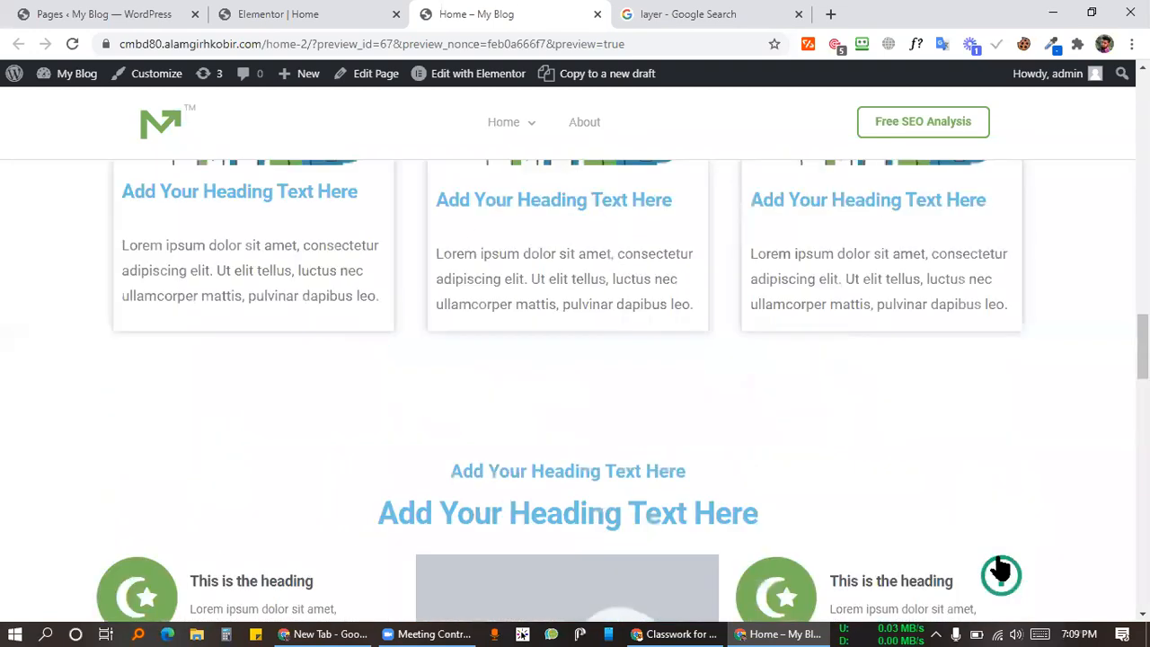
pyautogui.scroll(7, 450, 269)
pyautogui.scroll(5, 449, 270)
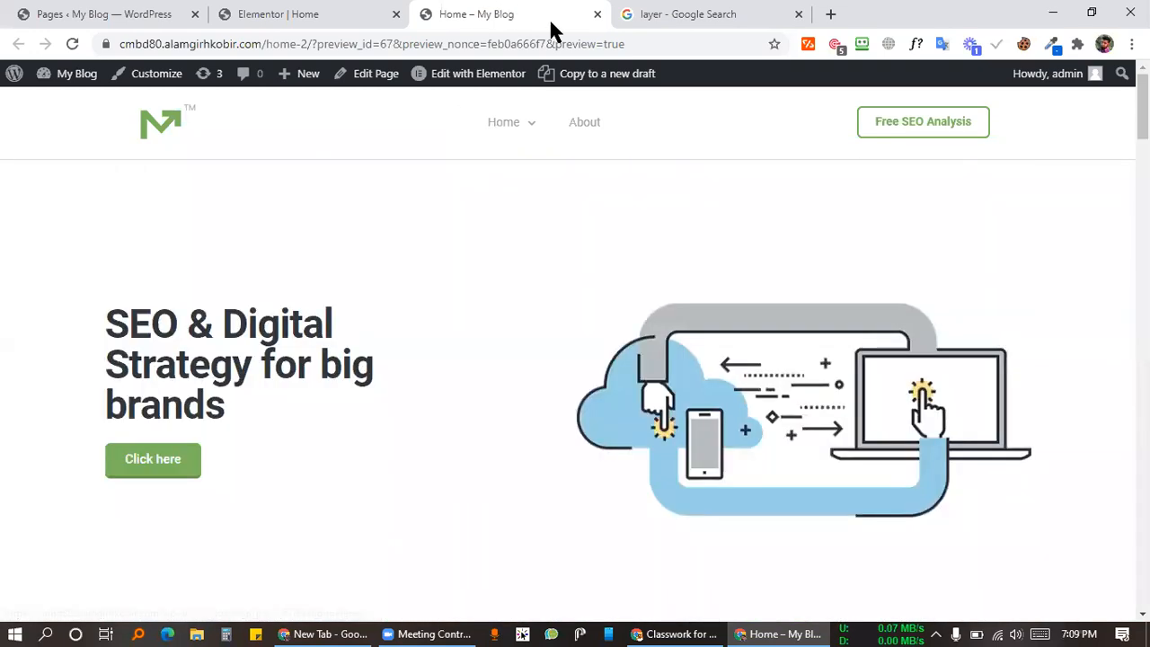
pyautogui.hotkey('ctrl', 'Tab')
# Step: Close the Google tab and insert an empty two-column structure below the blue giveaway banner
pyautogui.click(598, 15)
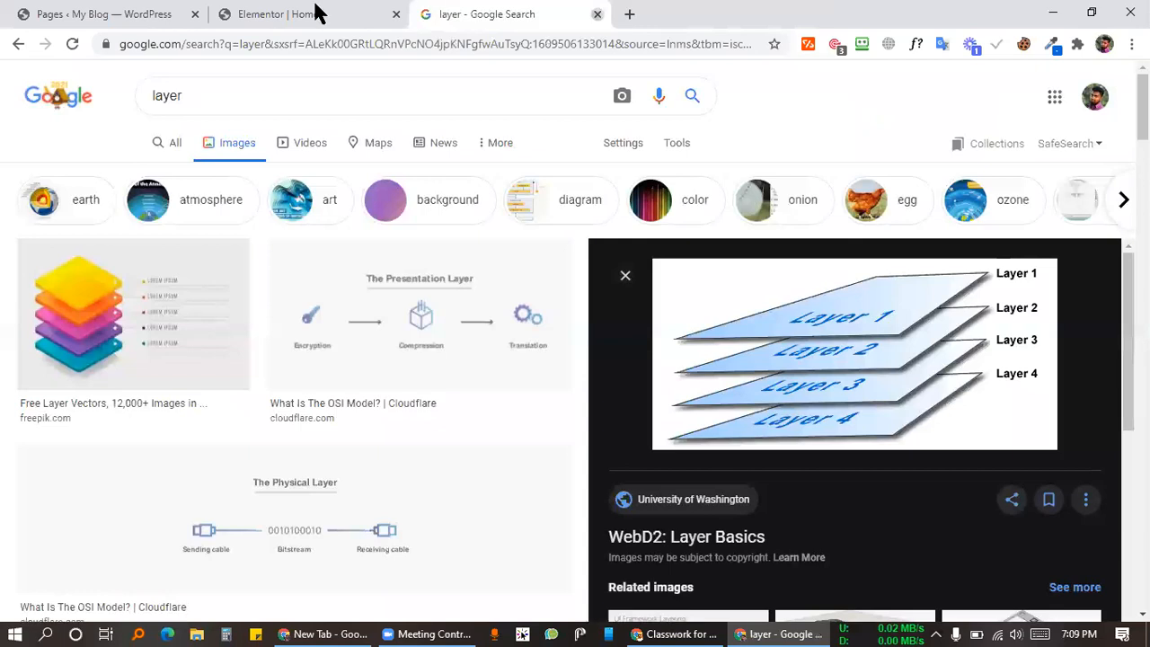
pyautogui.click(598, 14)
pyautogui.scroll(-5, 606, 310)
pyautogui.scroll(3, 606, 310)
pyautogui.scroll(-3, 606, 310)
pyautogui.click(665, 186)
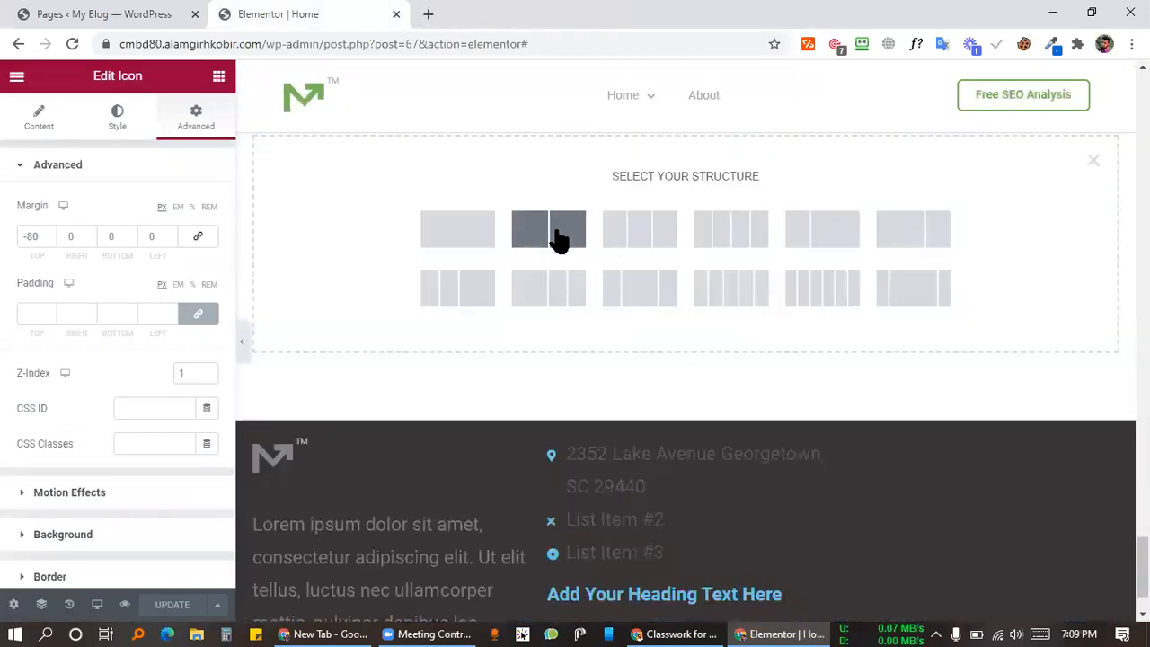
pyautogui.click(563, 236)
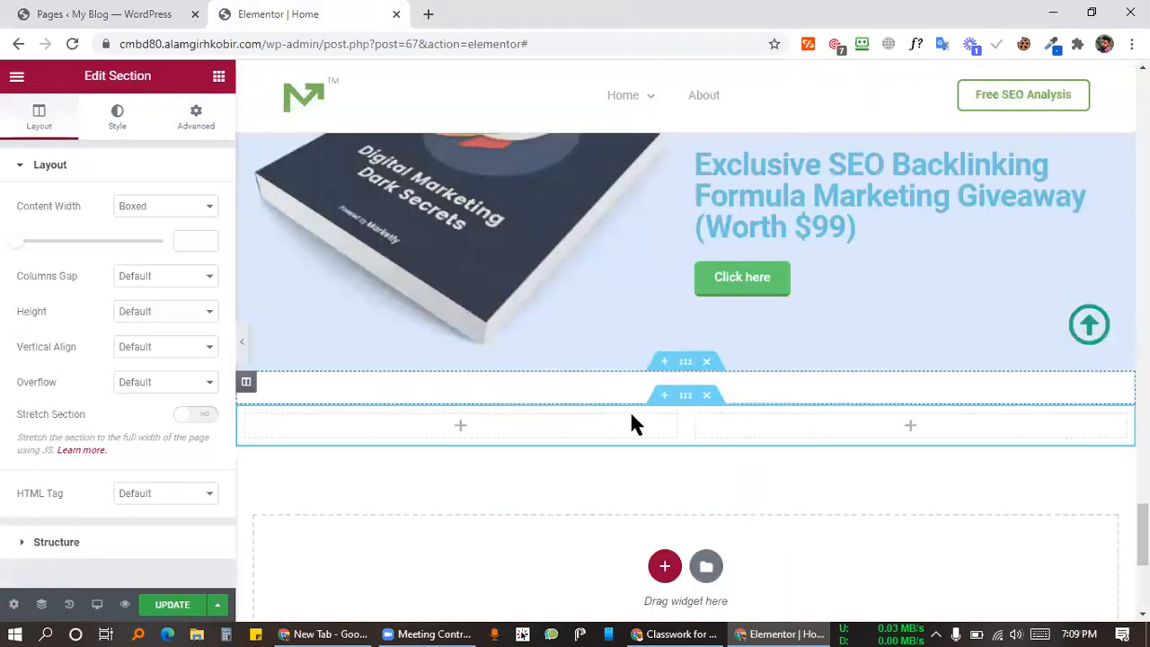
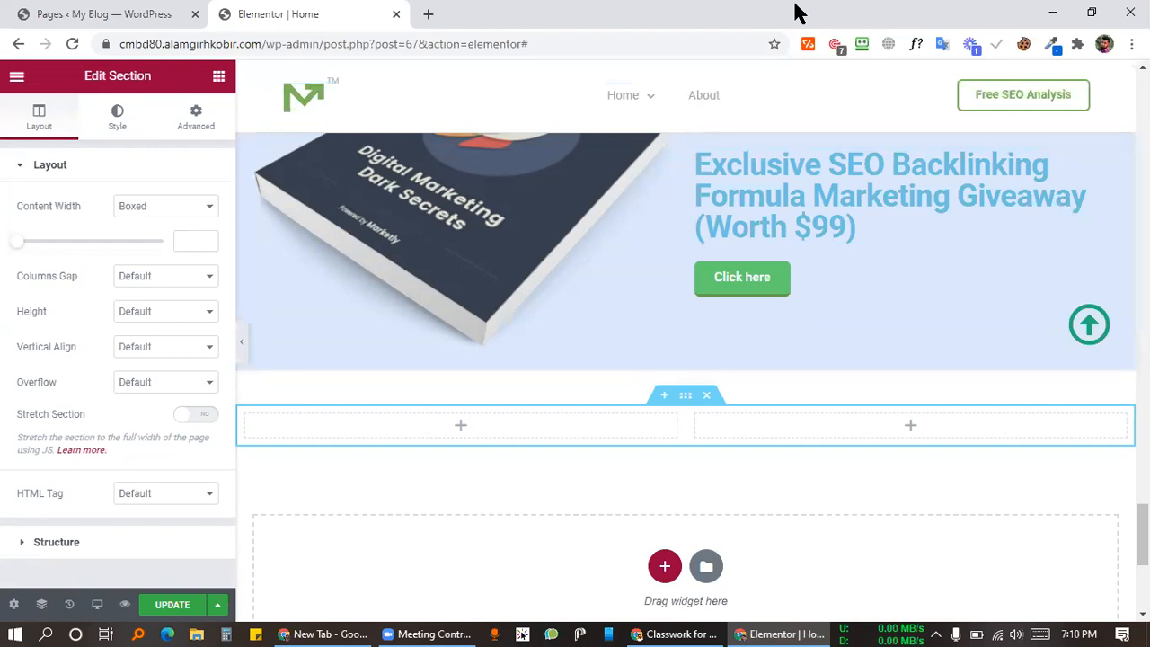
# Step: Load freelancerrobin.com in a fresh browser tab as the reference site
pyautogui.hotkey('ctrl', 't')
pyautogui.write('freelancerrobin.com')
pyautogui.press('Return')
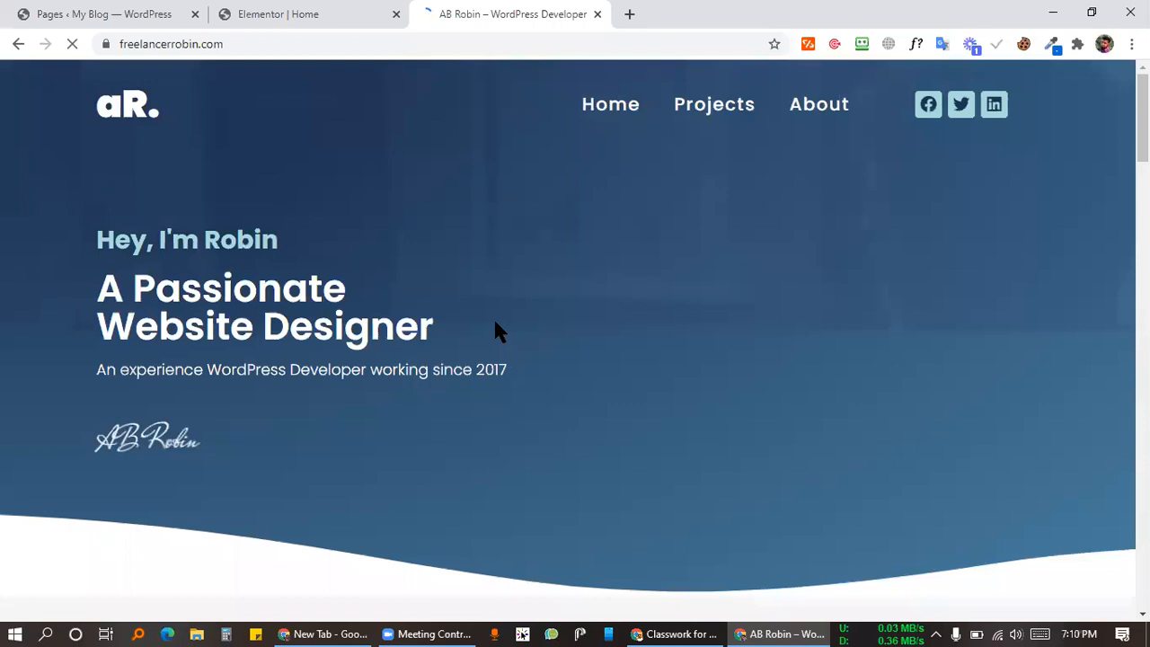
# Step: Scroll through the freelancerrobin.com homepage sections, then return to the Elementor editor tab
pyautogui.scroll(-2, 517, 211)
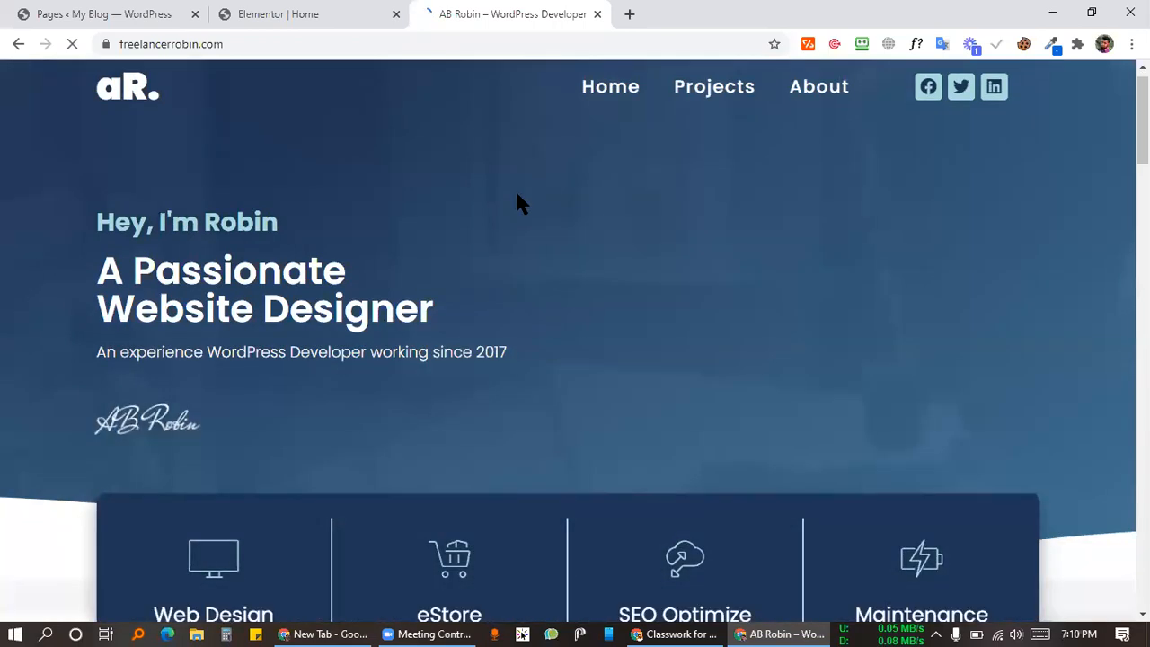
pyautogui.scroll(-10, 514, 206)
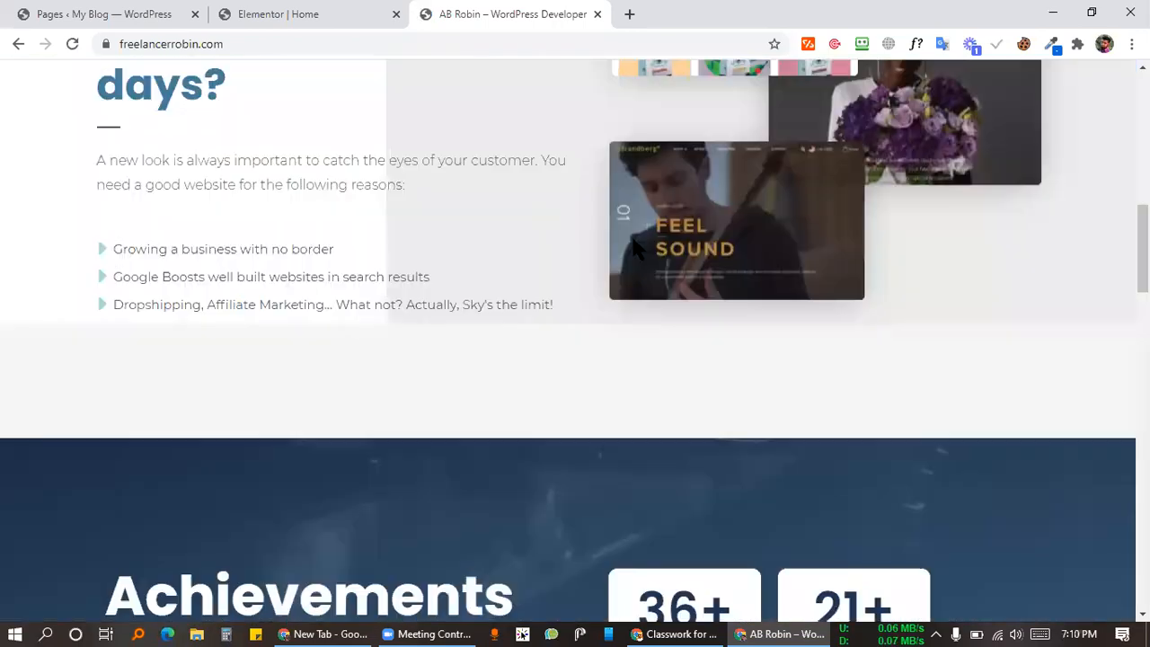
pyautogui.scroll(2, 606, 359)
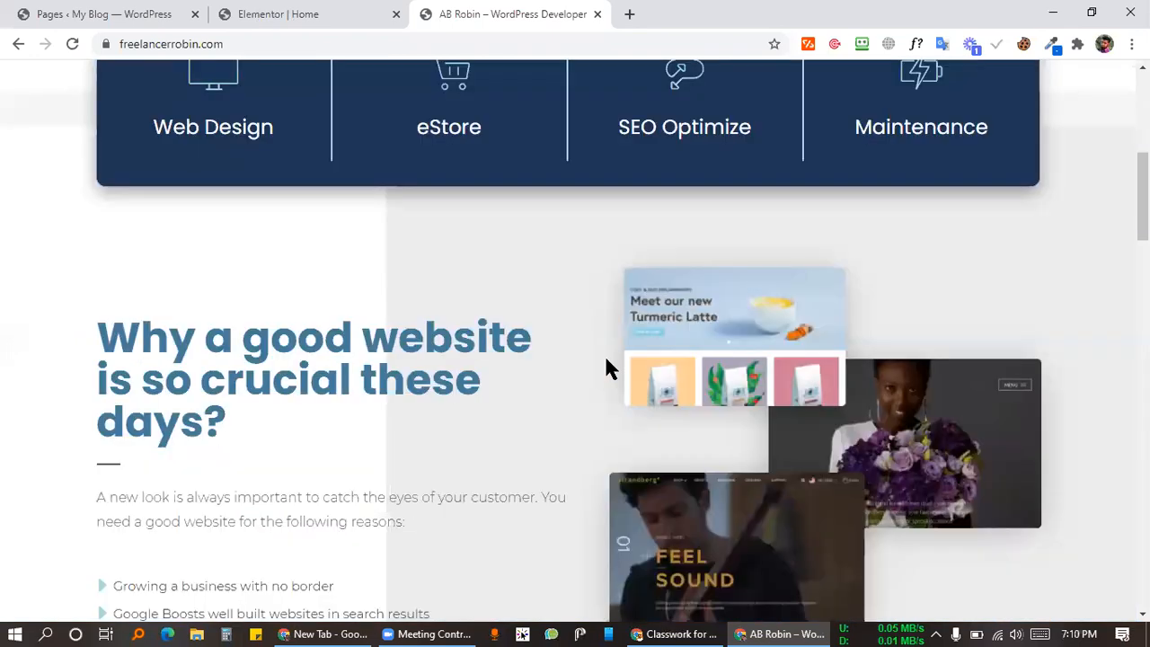
pyautogui.hotkey('ctrl', 'shift', 'Tab')
# Step: Scroll the Elementor canvas up past the pricing and post cards, then return to freelancerrobin.com
pyautogui.scroll(4, 710, 364)
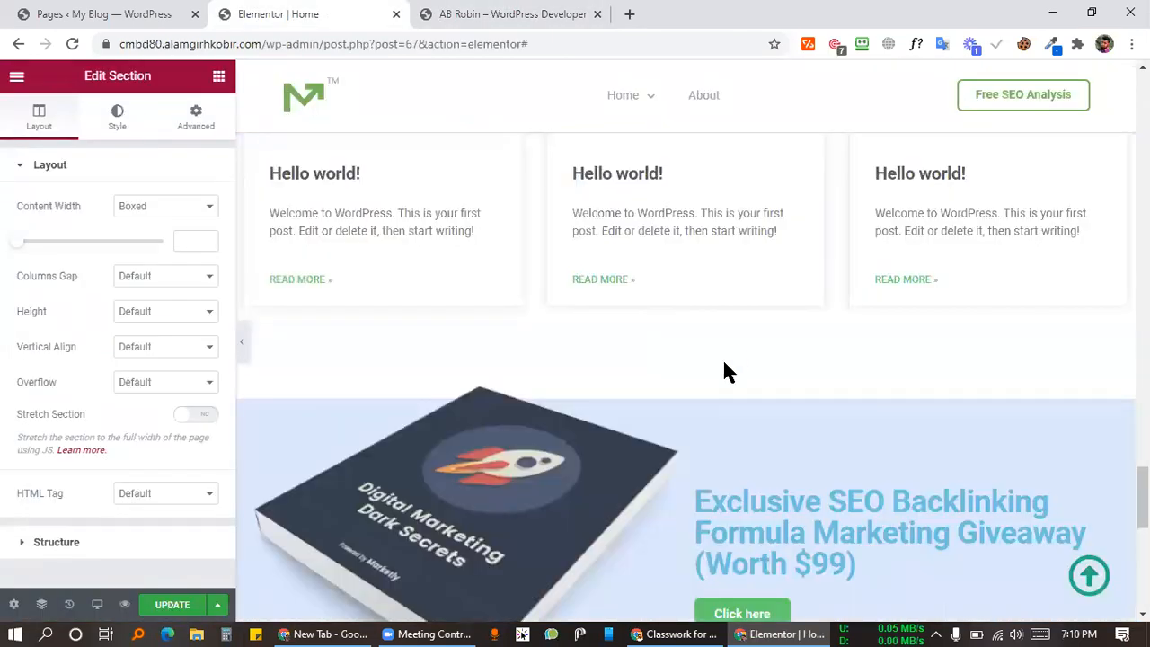
pyautogui.scroll(1, 701, 369)
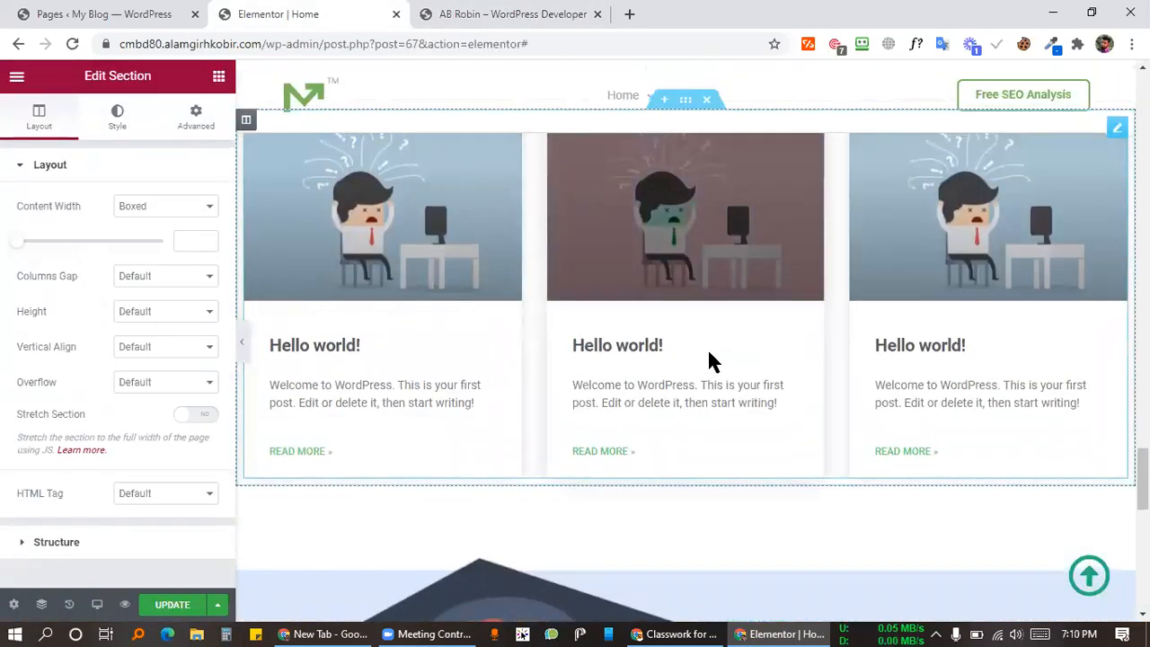
pyautogui.scroll(2, 808, 269)
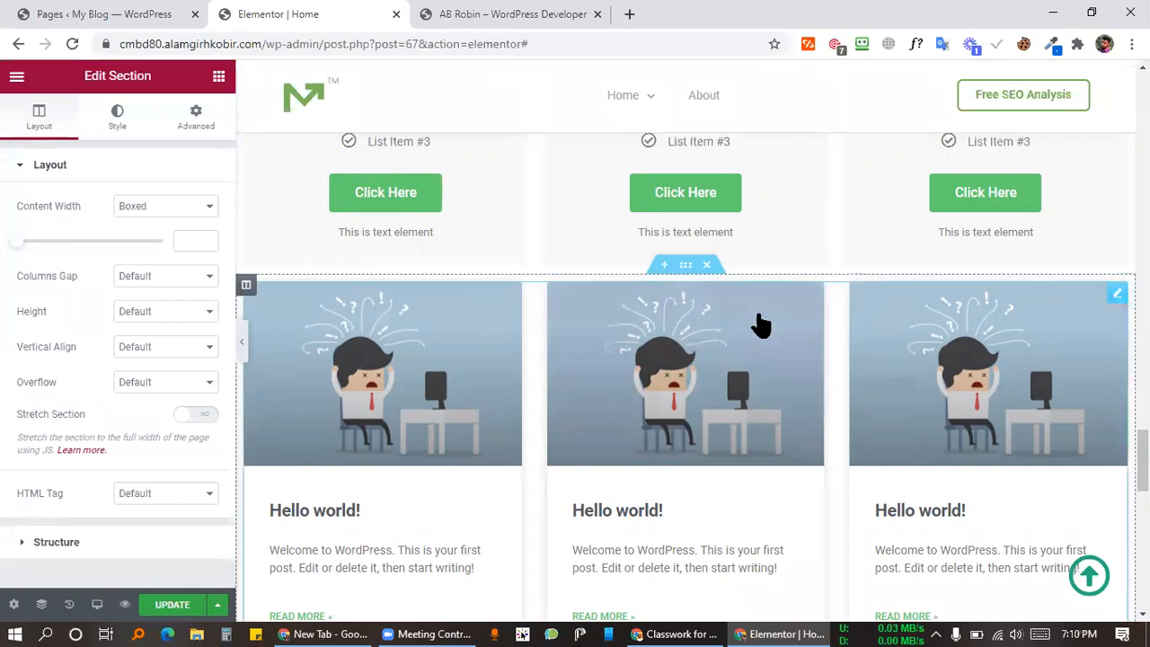
pyautogui.scroll(2, 765, 314)
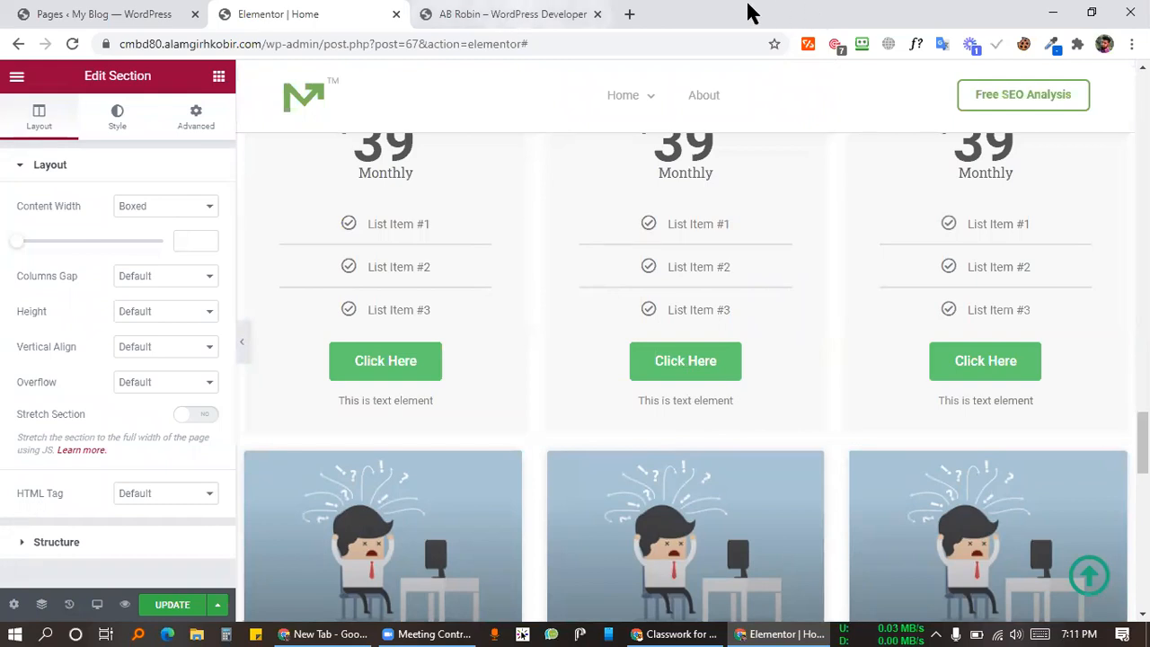
pyautogui.hotkey('ctrl', 'Tab')
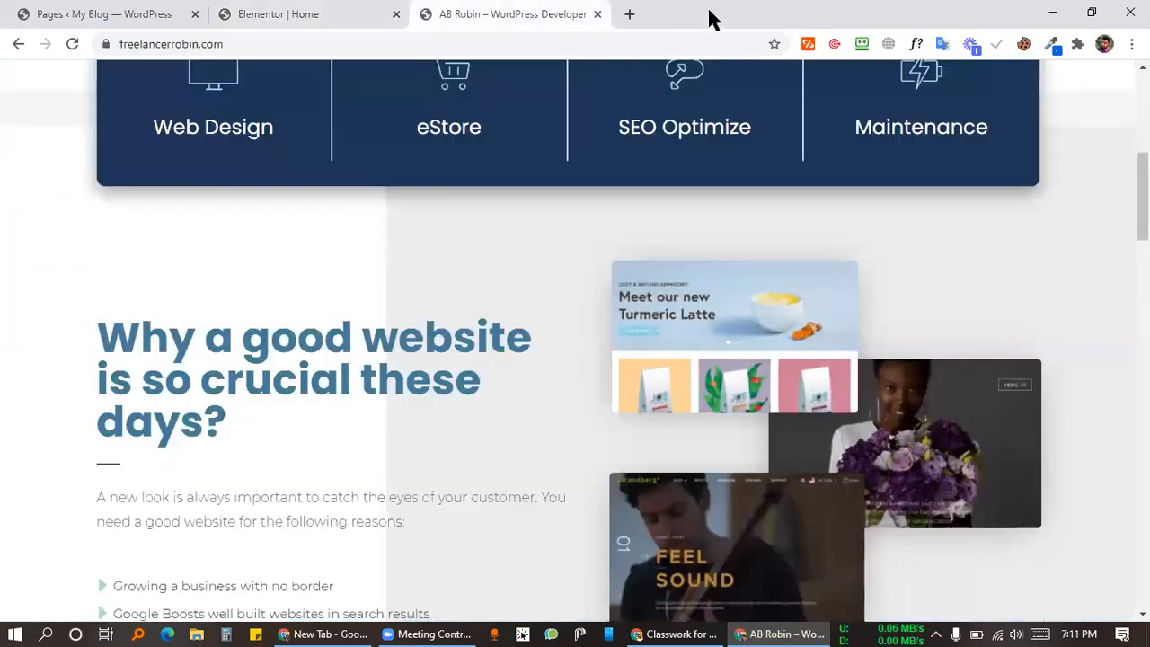
pyautogui.scroll(-2, 487, 148)
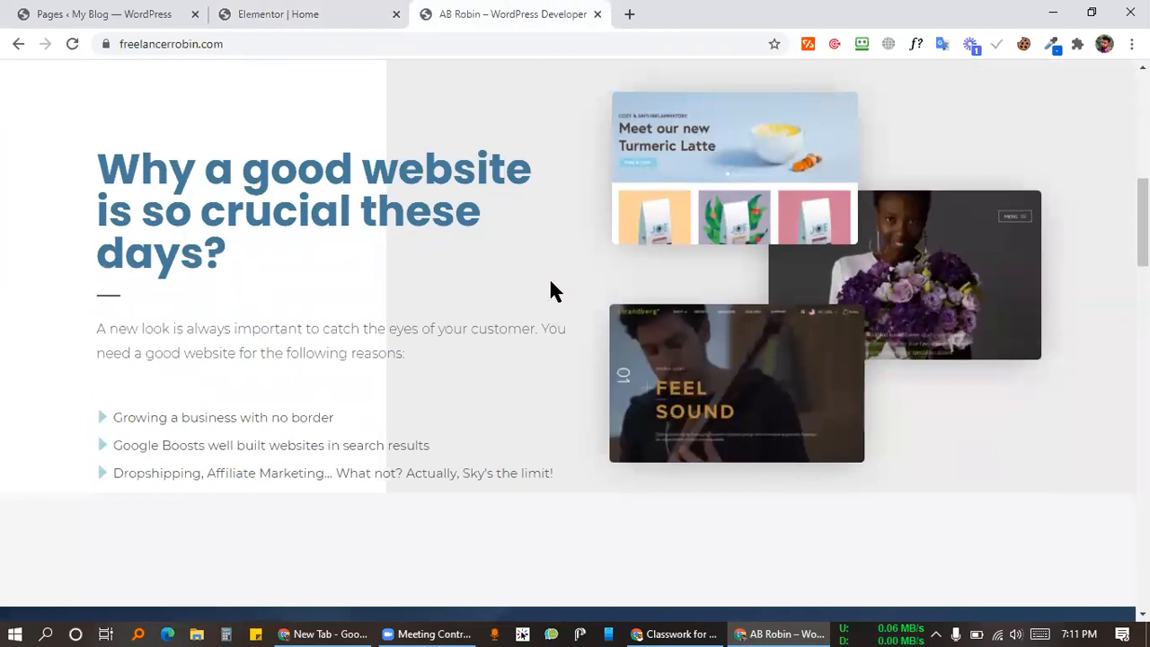
pyautogui.scroll(2, 500, 282)
pyautogui.scroll(-2, 419, 262)
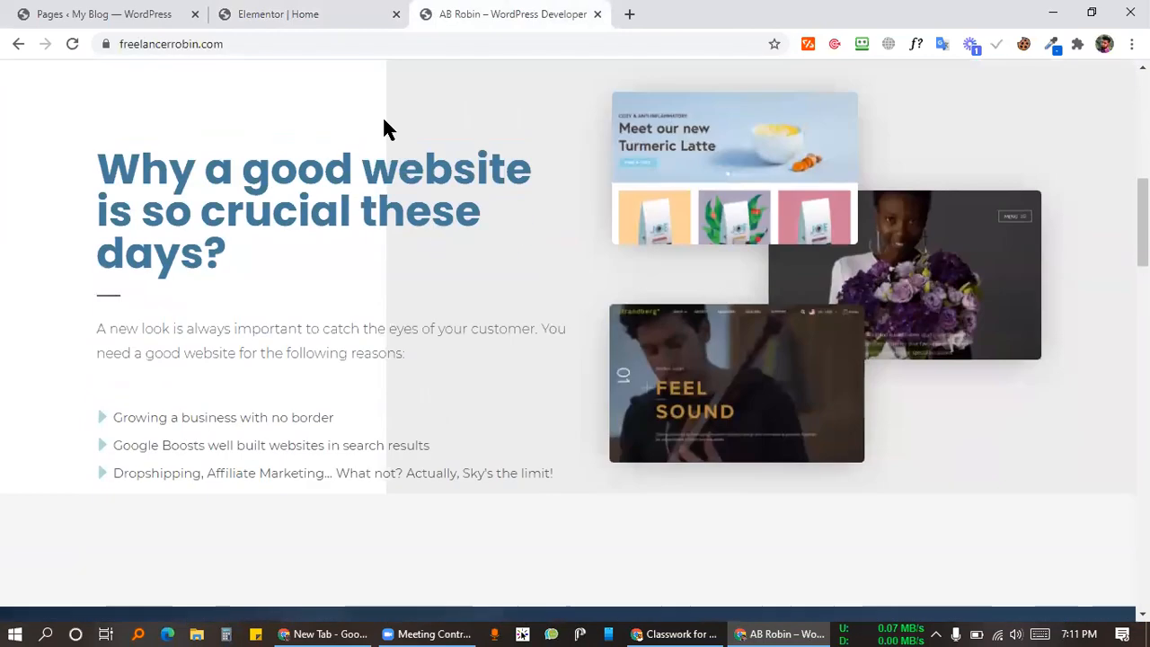
pyautogui.rightClick(383, 118)
pyautogui.click(446, 414)
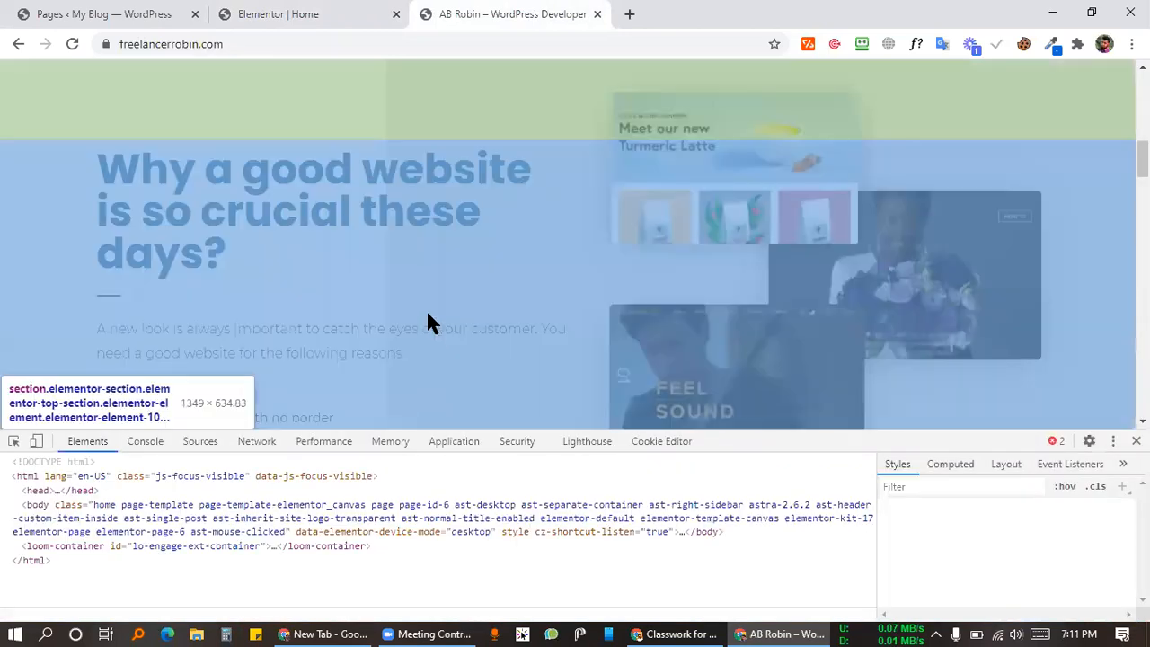
pyautogui.scroll(2, 211, 365)
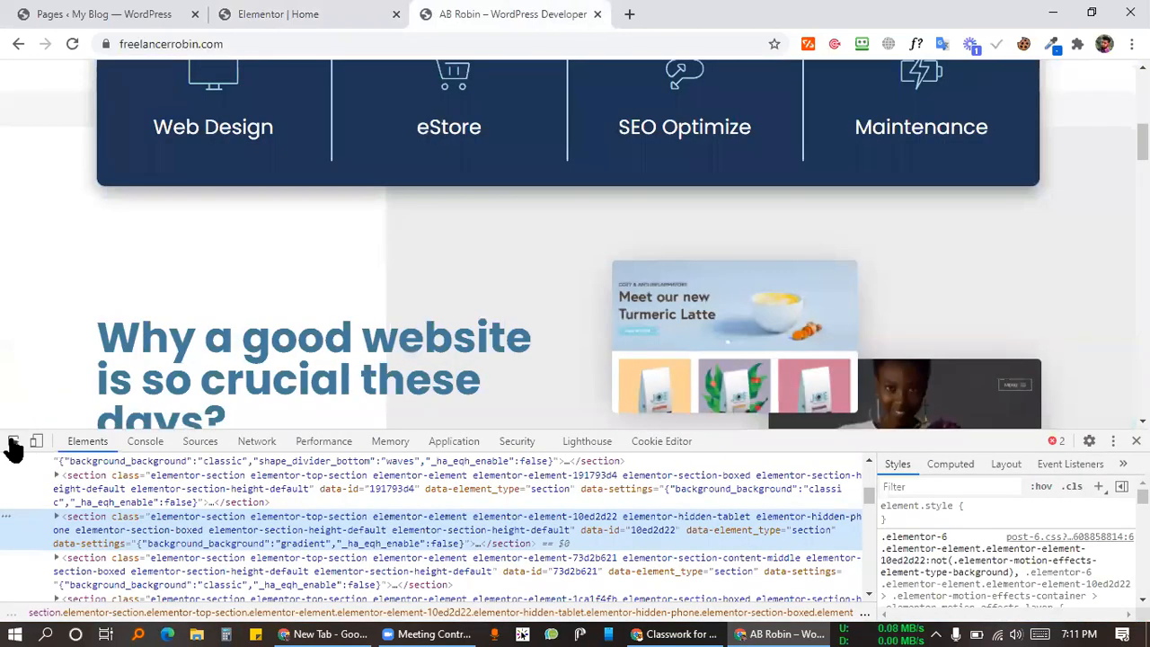
pyautogui.click(14, 441)
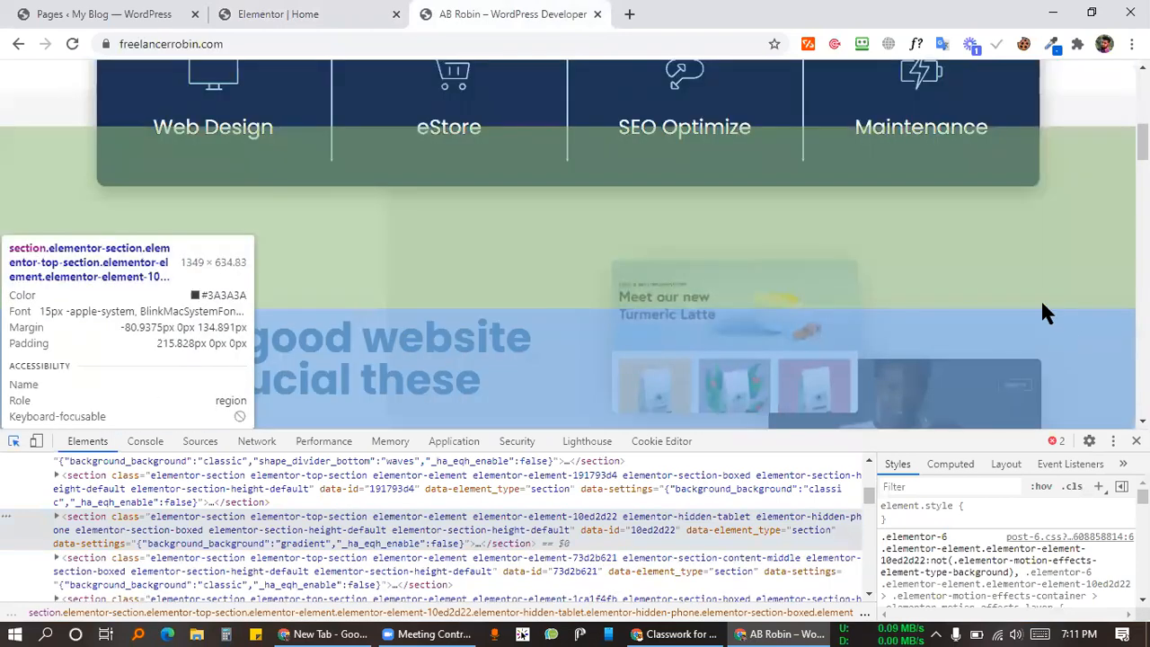
pyautogui.click(1042, 305)
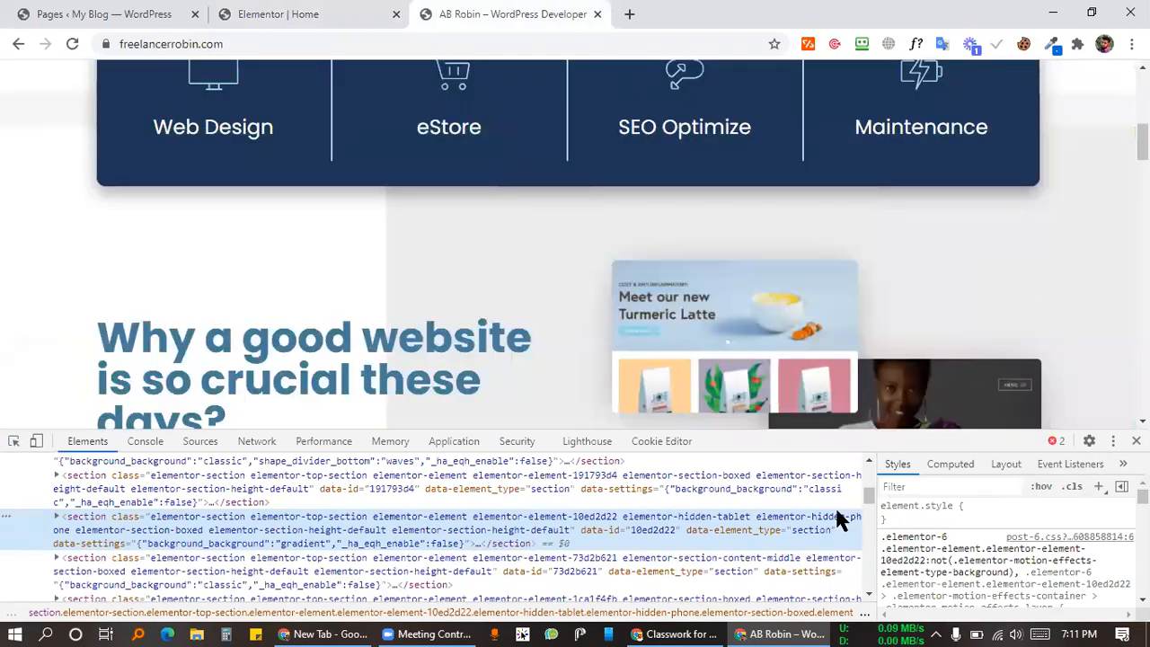
pyautogui.scroll(-2, 1002, 550)
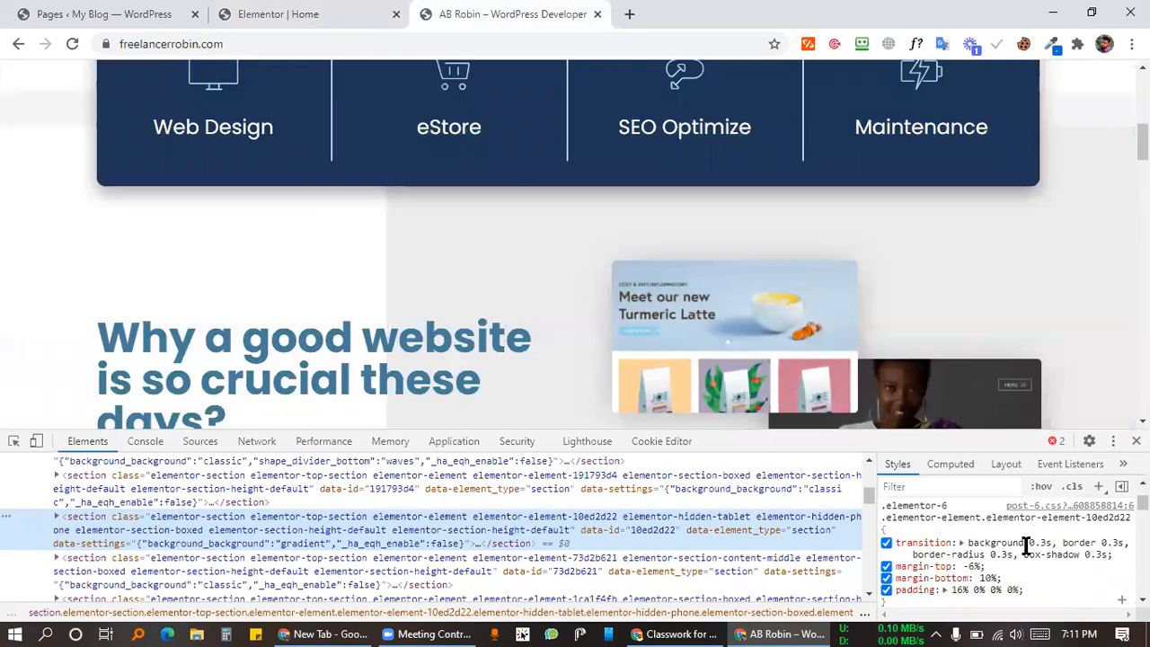
pyautogui.click(886, 543)
pyautogui.click(886, 543)
pyautogui.scroll(-3, 1022, 546)
pyautogui.scroll(-10, 1021, 543)
pyautogui.scroll(3, 1021, 545)
pyautogui.scroll(-4, 1022, 545)
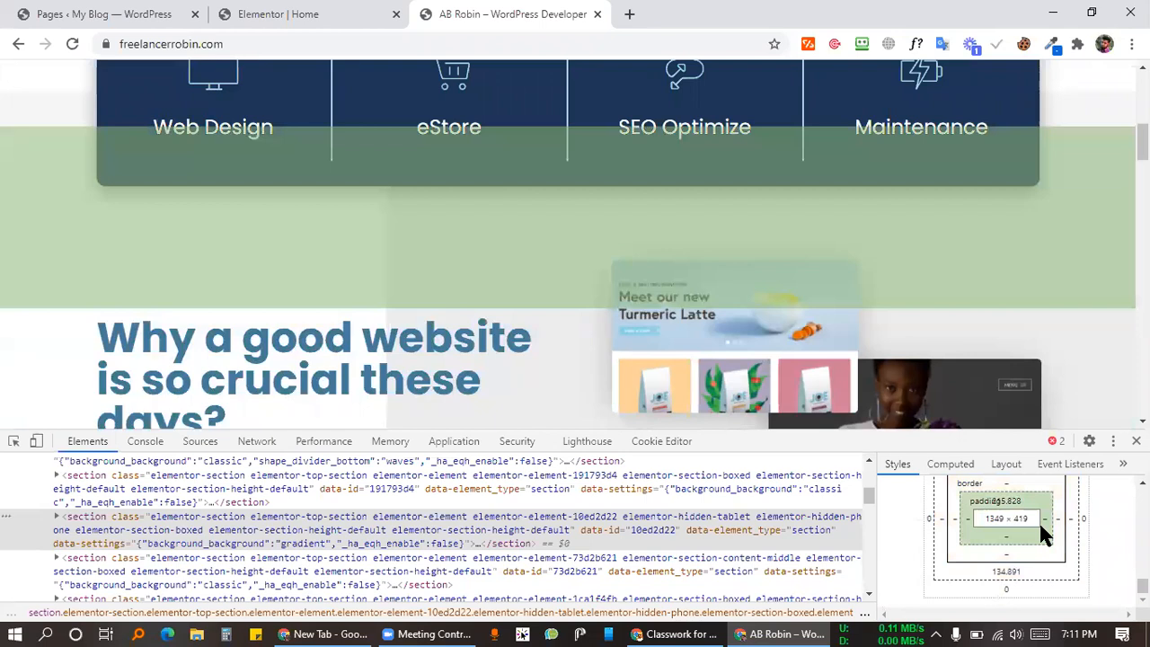
pyautogui.click(1135, 440)
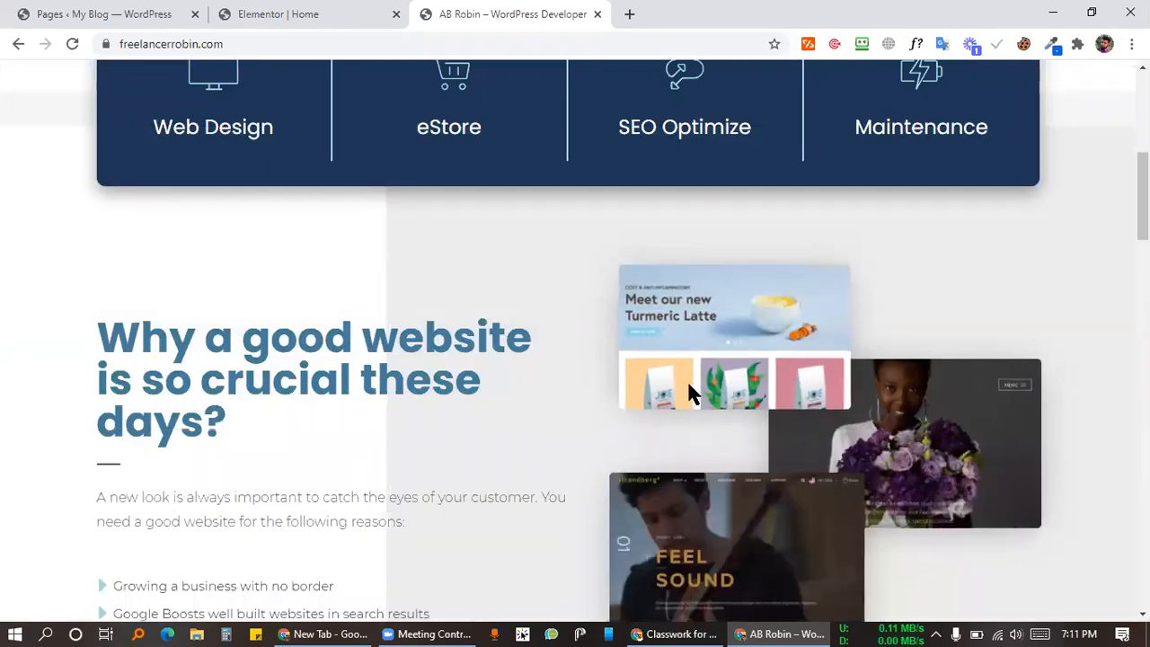
pyautogui.scroll(-2, 475, 349)
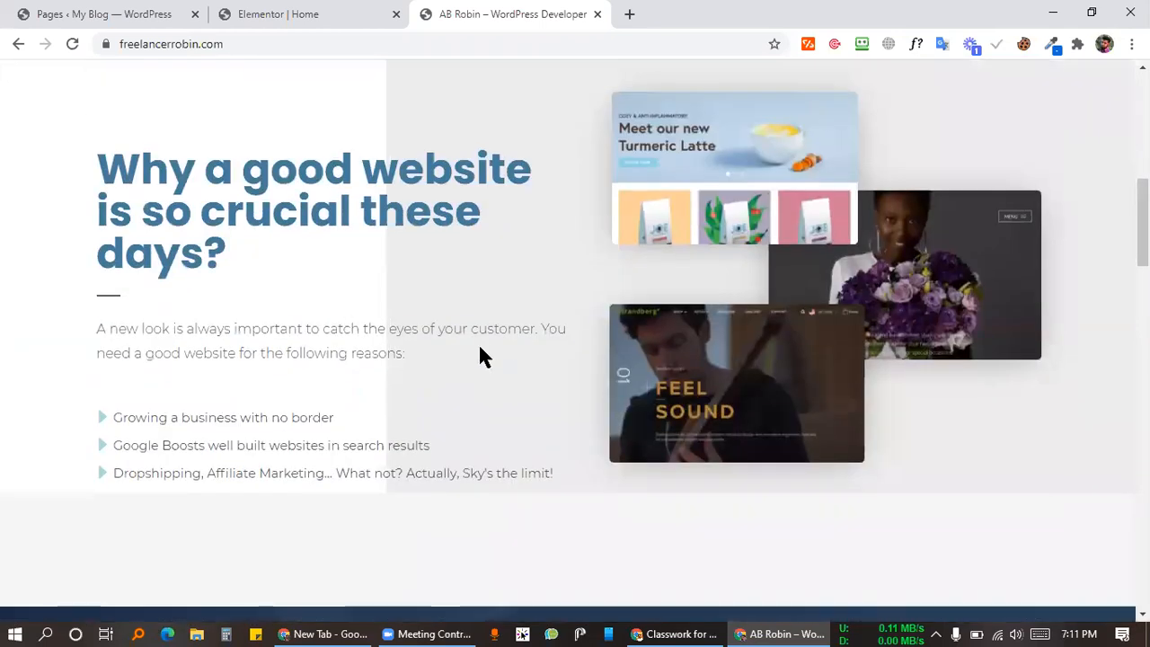
pyautogui.scroll(-2, 498, 332)
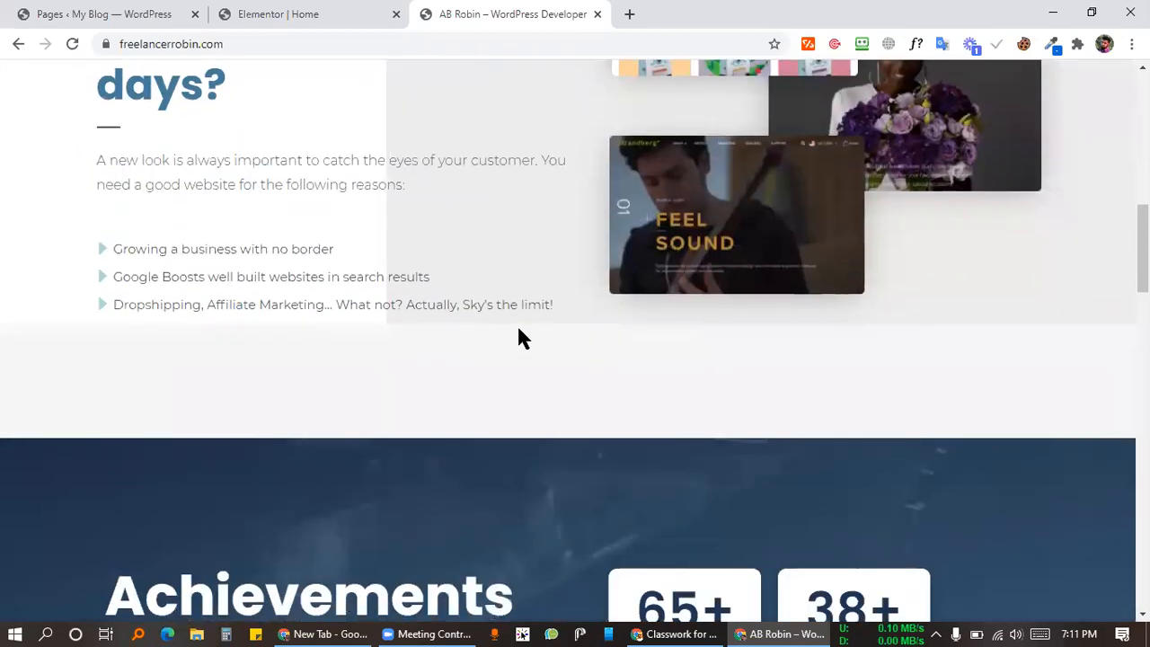
pyautogui.scroll(2, 531, 319)
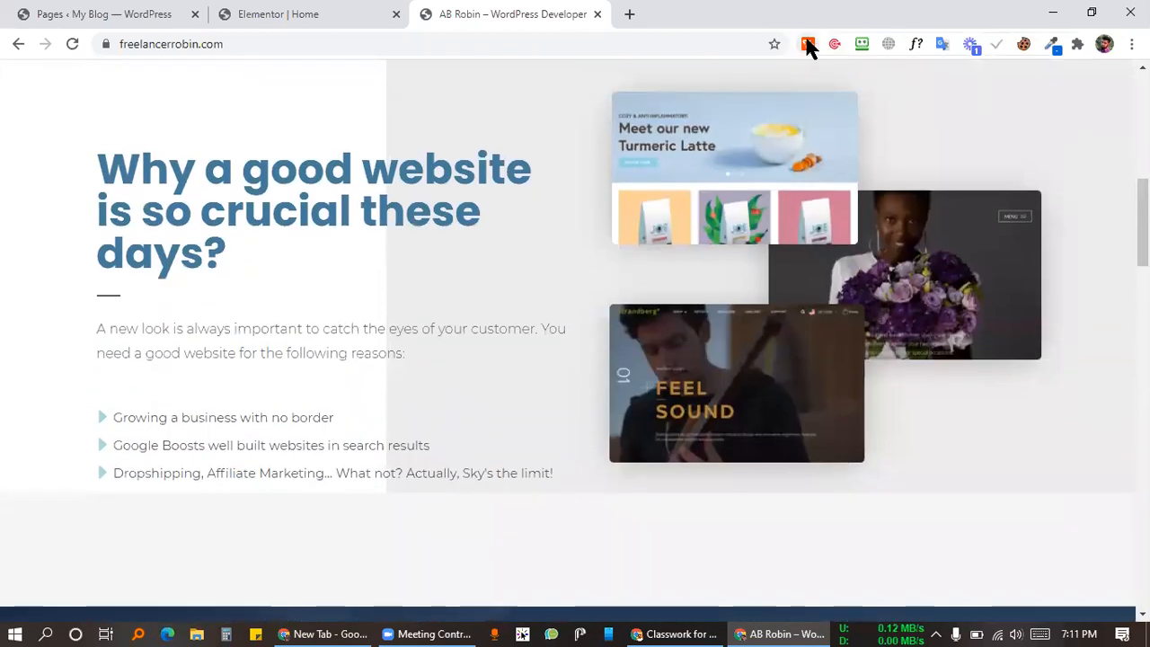
# Step: Check with WhatRuns that the reference site uses the Realhomes theme and a Mortgage plugin
pyautogui.click(808, 44)
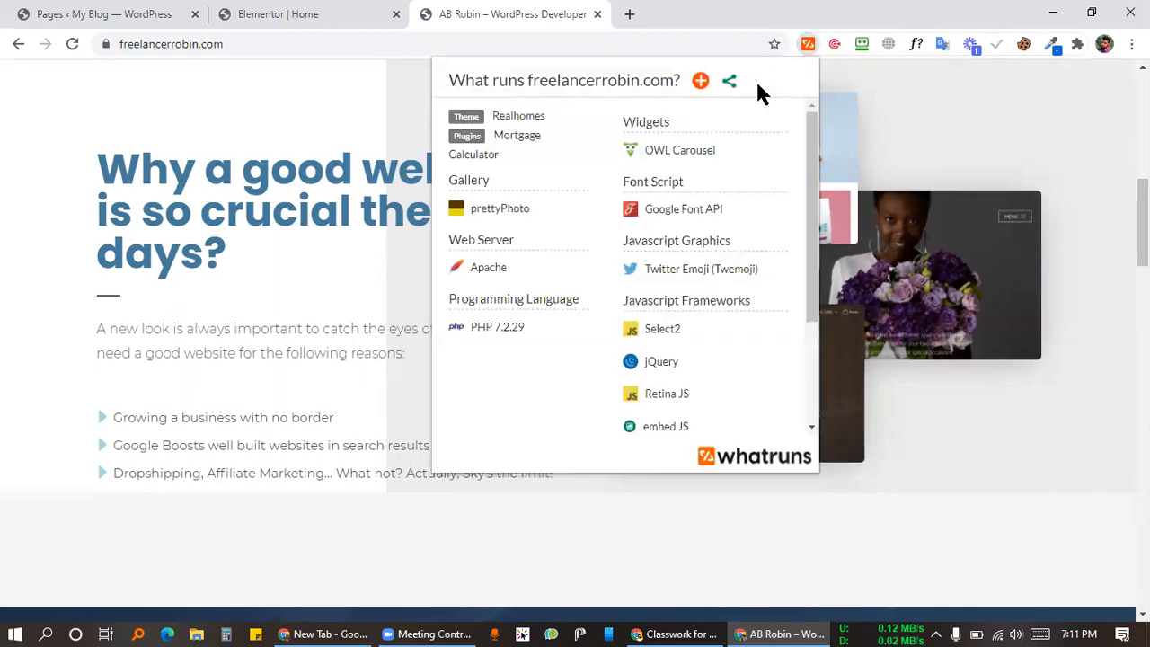
pyautogui.click(581, 118)
pyautogui.click(574, 137)
pyautogui.click(384, 216)
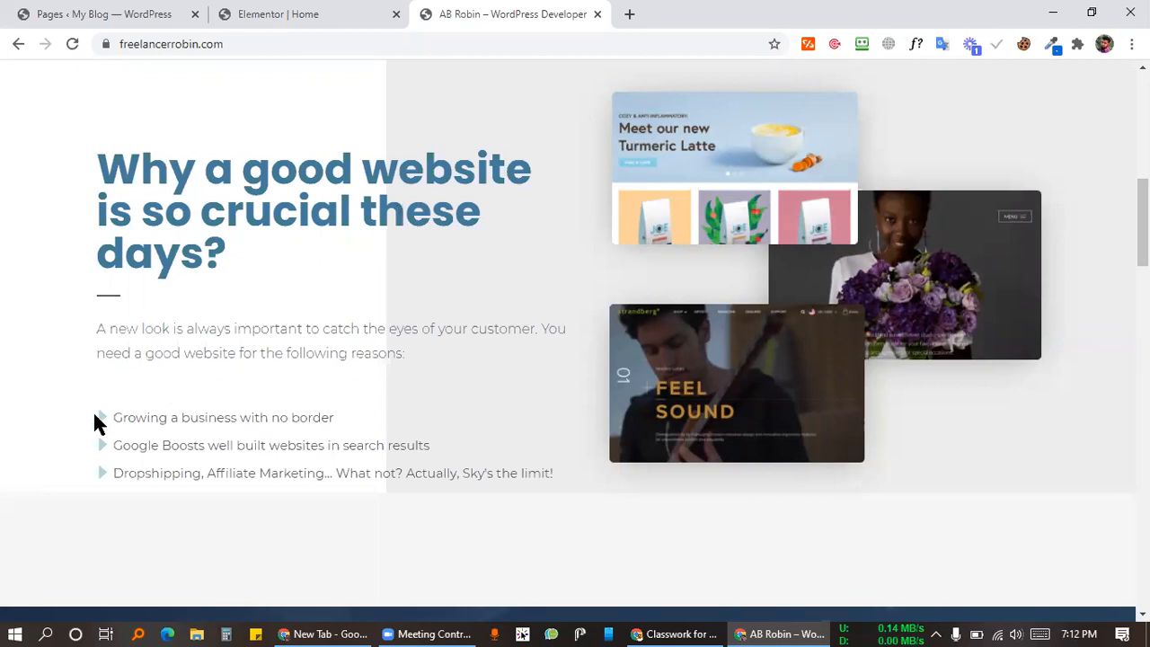
# Step: Highlight the first two reasons on the reference page, then go back to the Elementor editor
pyautogui.moveTo(152, 417); pyautogui.dragTo(422, 446)
pyautogui.click(493, 303)
pyautogui.click(261, 14)
pyautogui.scroll(-5, 471, 284)
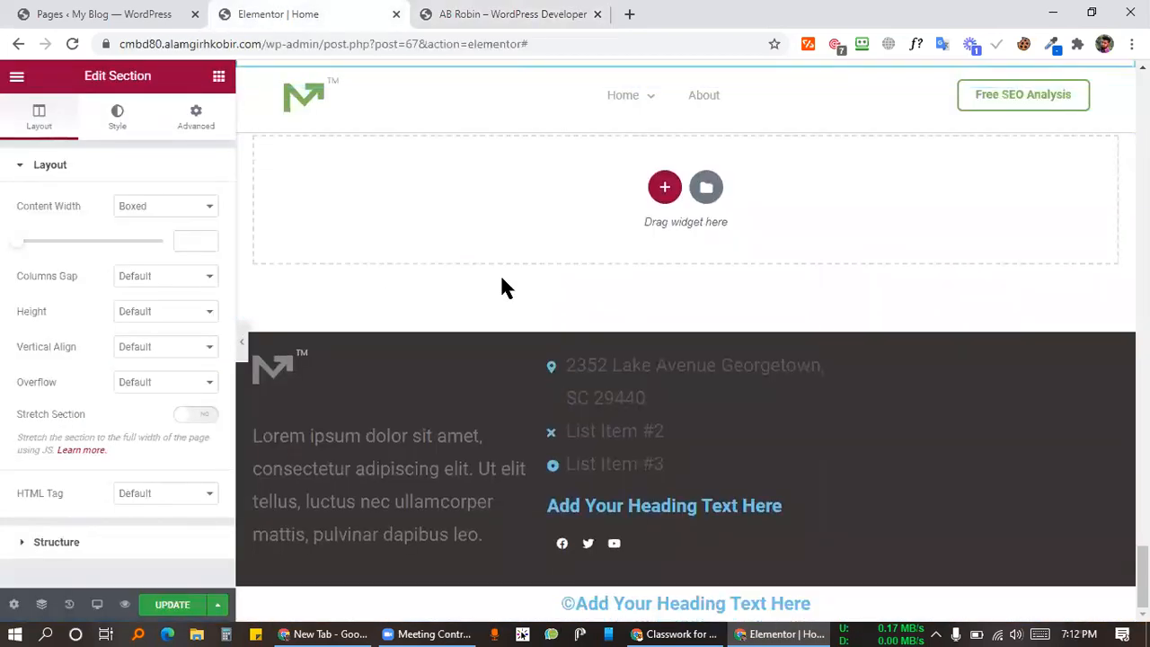
# Step: Narrow the left column of the empty section, comparing against the reference site
pyautogui.scroll(4, 501, 288)
pyautogui.moveTo(684, 385); pyautogui.dragTo(456, 378)
pyautogui.click(441, 14)
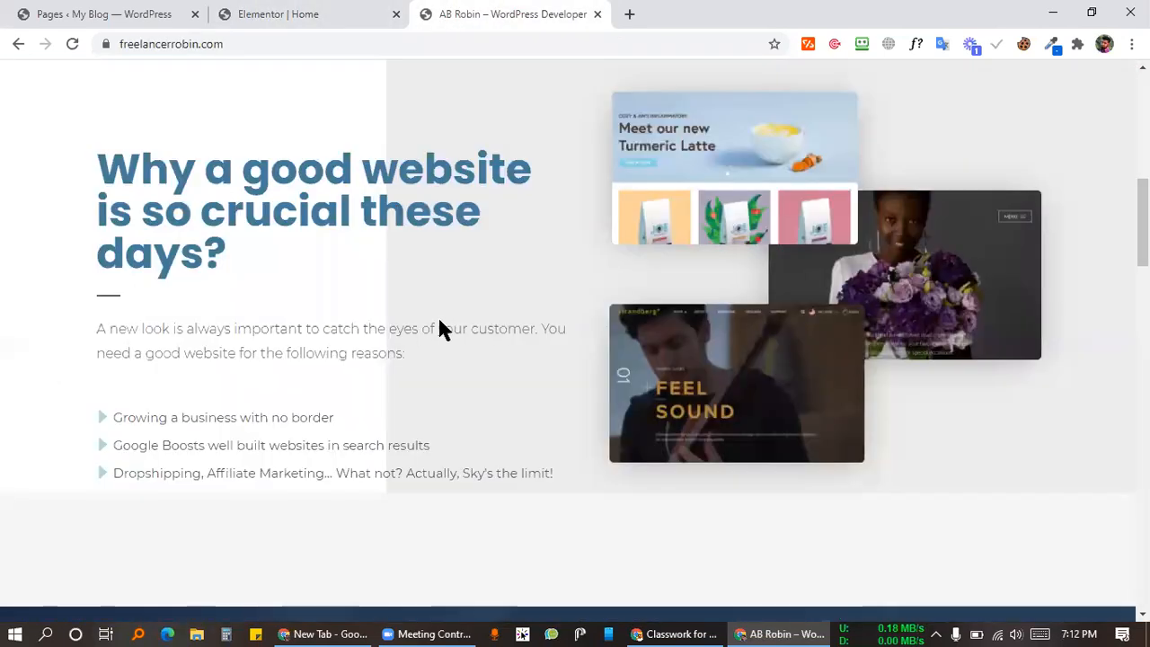
pyautogui.scroll(2, 445, 274)
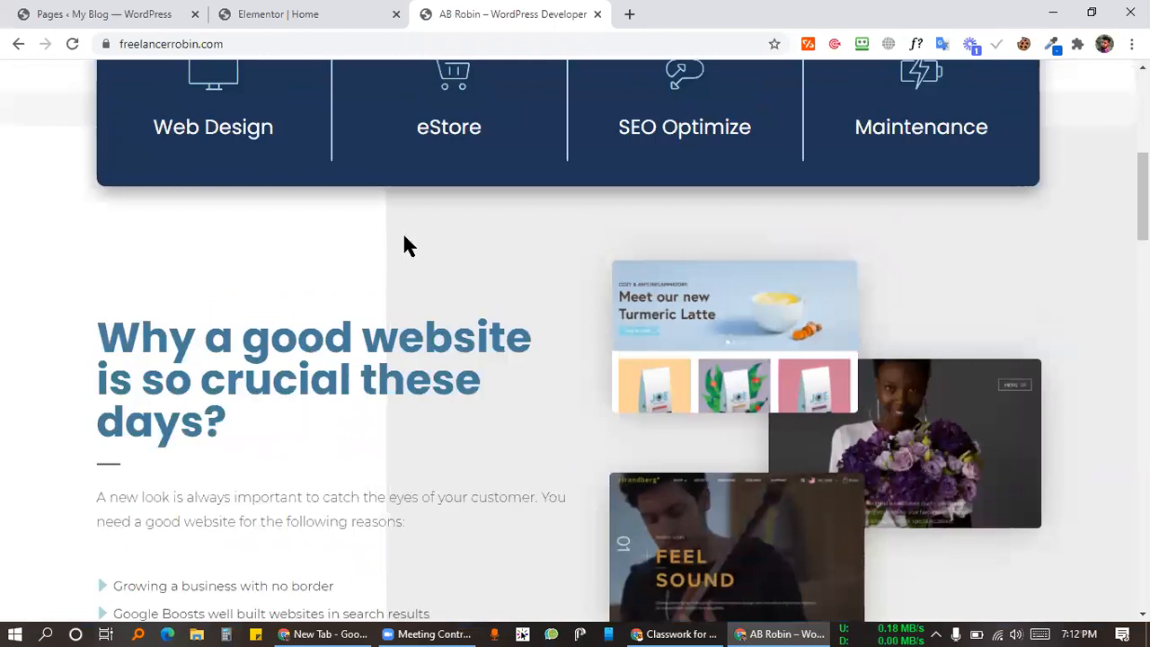
pyautogui.click(348, 14)
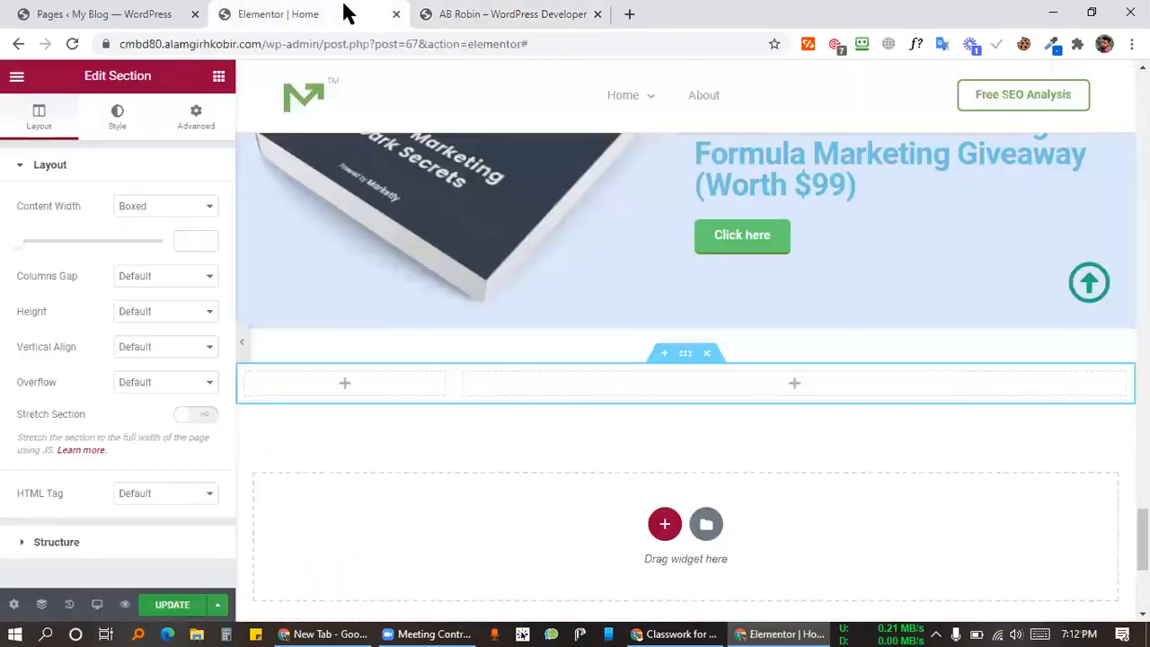
pyautogui.click(324, 381)
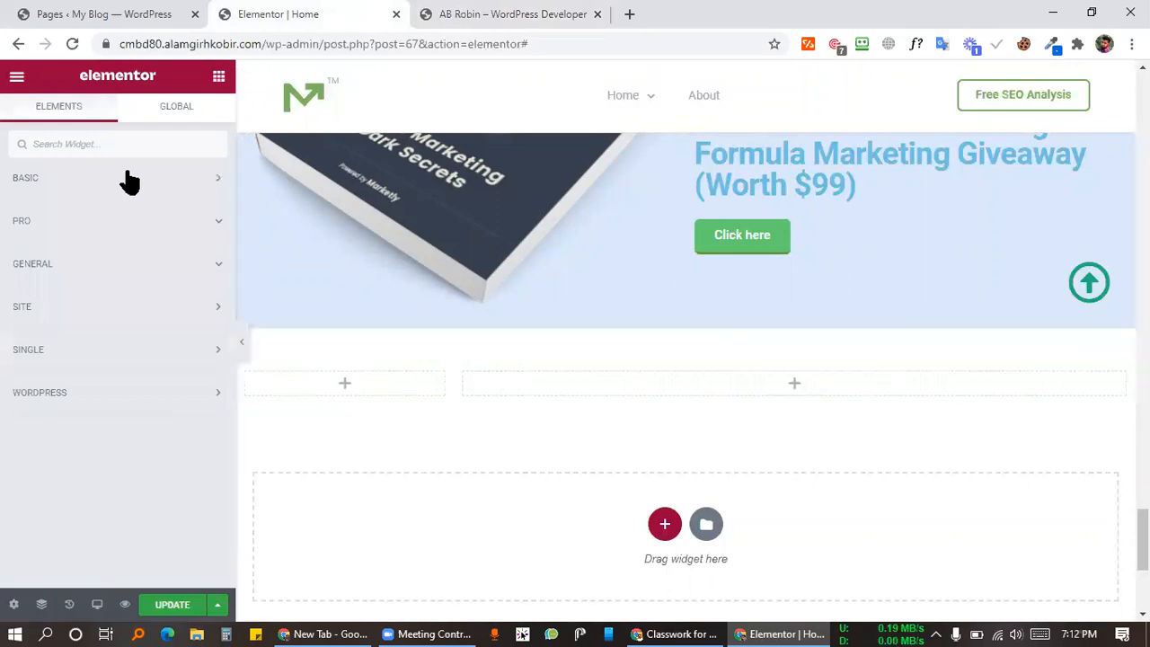
# Step: Copy the features section's icon box and paste it into the empty left column
pyautogui.scroll(10, 683, 386)
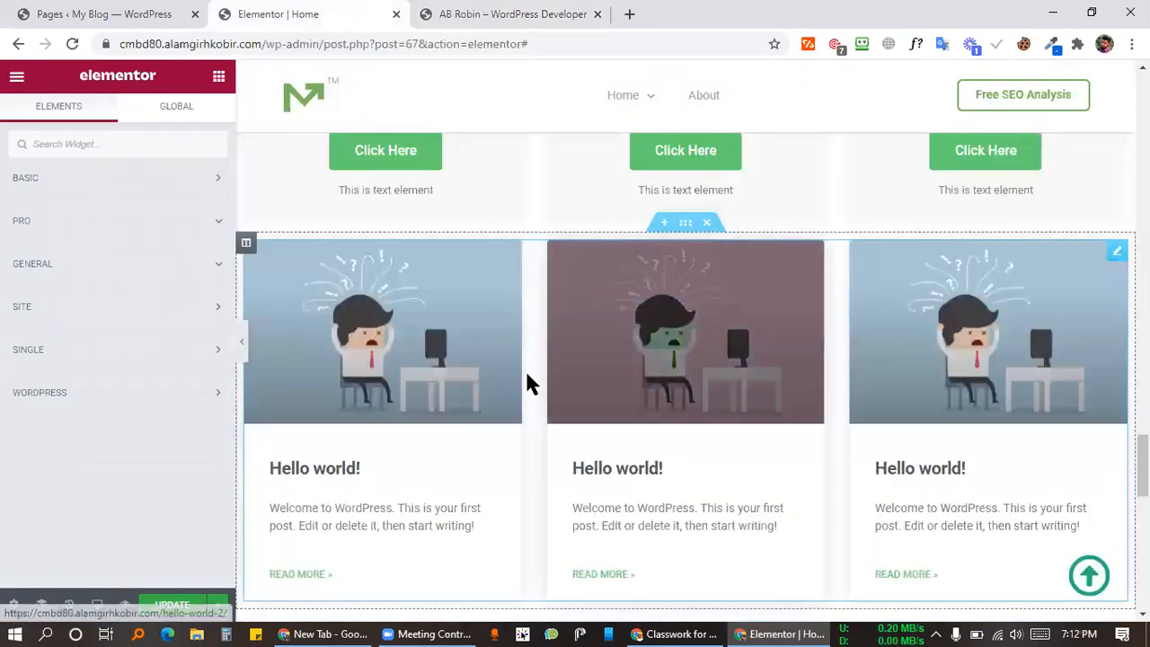
pyautogui.scroll(8, 527, 377)
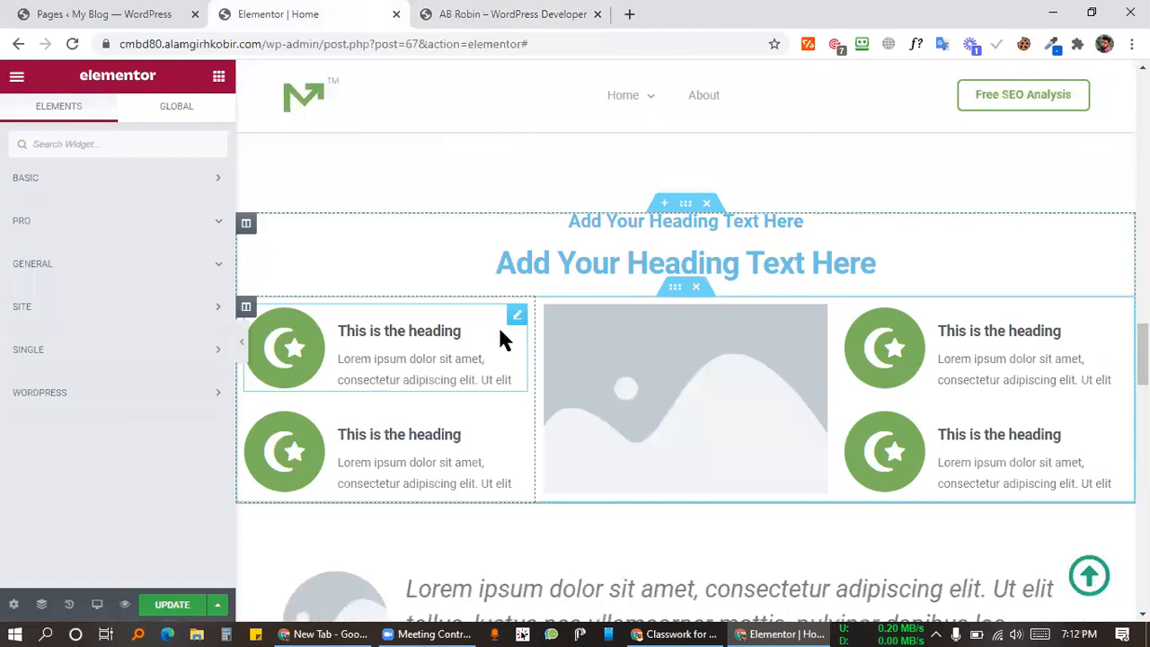
pyautogui.rightClick(514, 328)
pyautogui.click(539, 393)
pyautogui.scroll(-8, 522, 390)
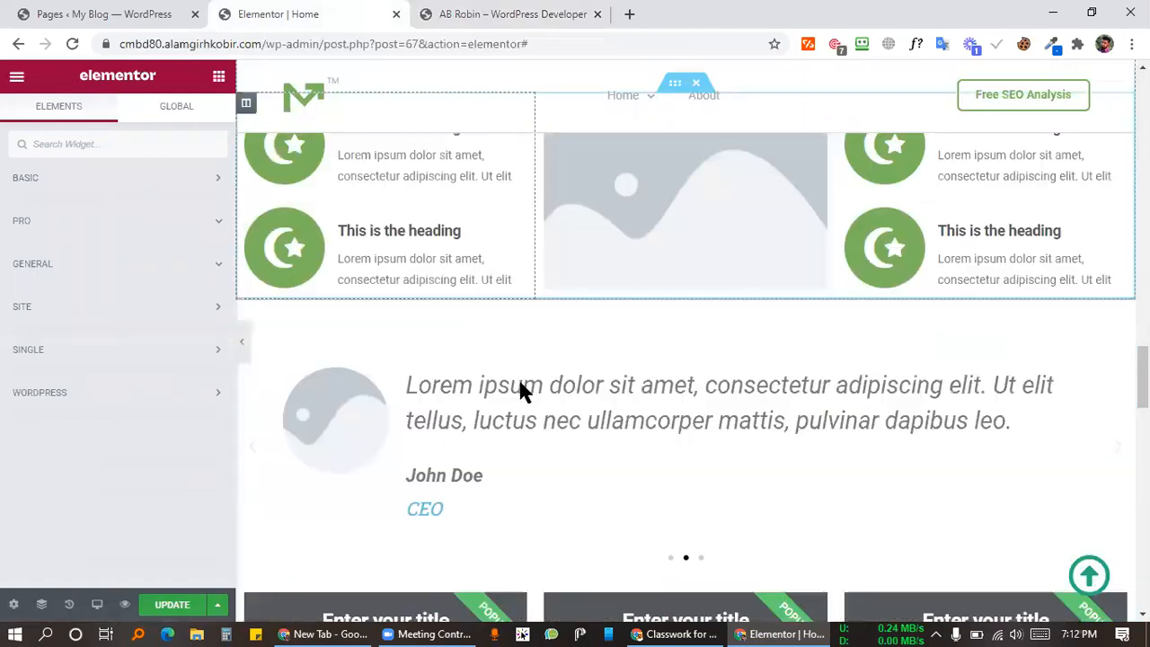
pyautogui.scroll(-8, 498, 385)
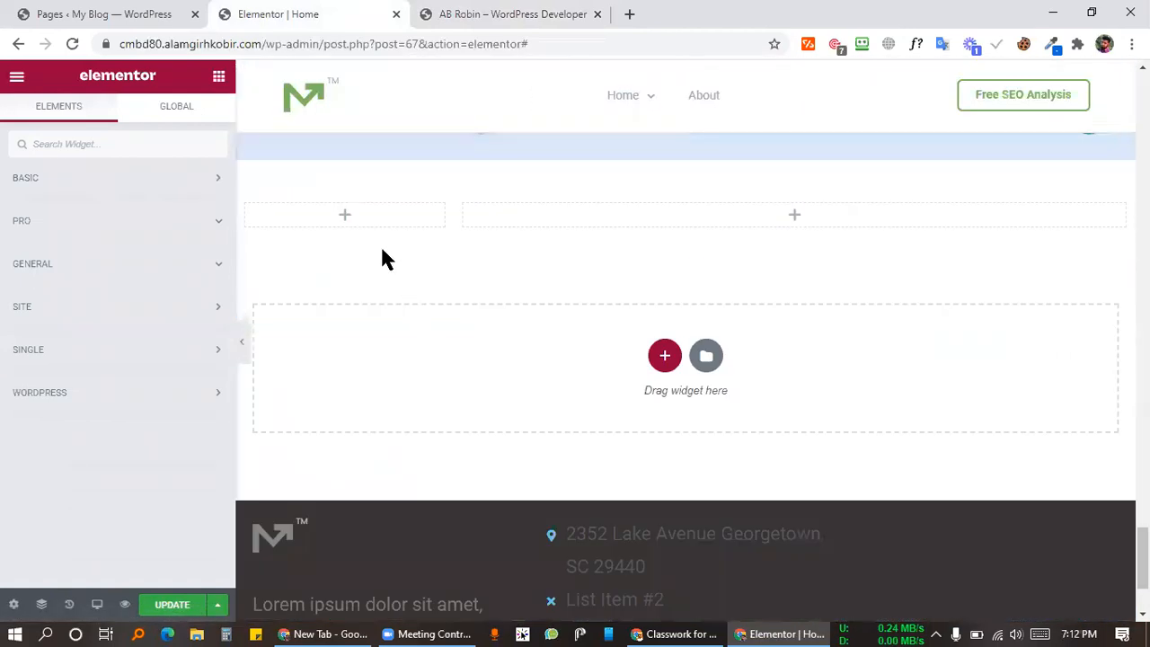
pyautogui.rightClick(363, 223)
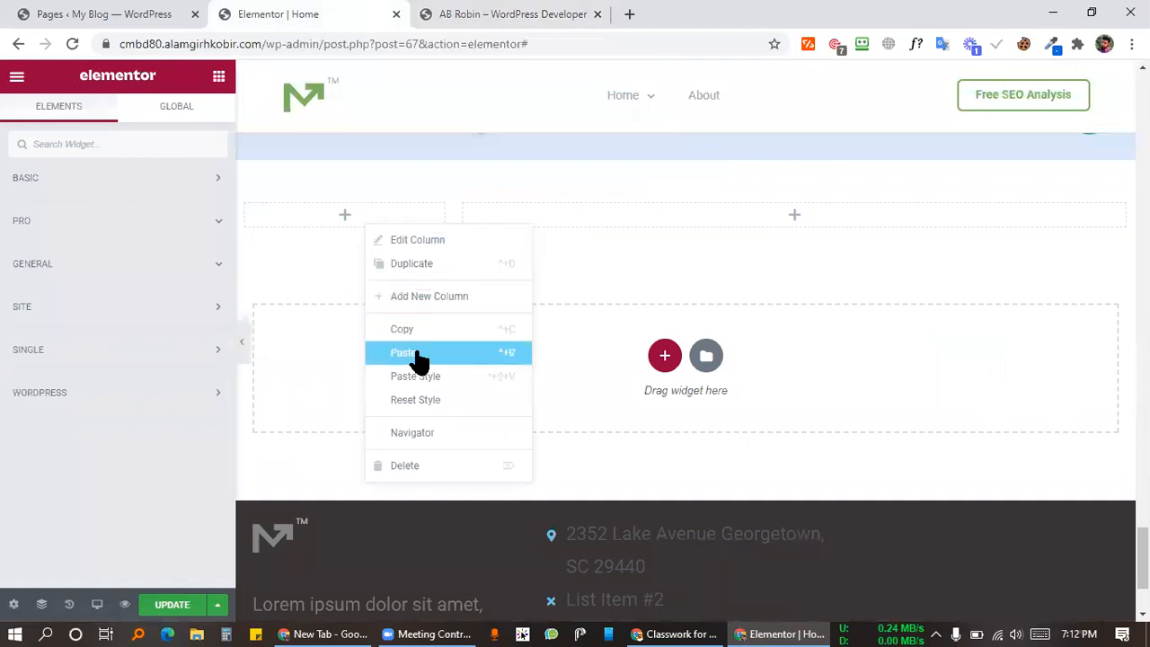
pyautogui.click(415, 353)
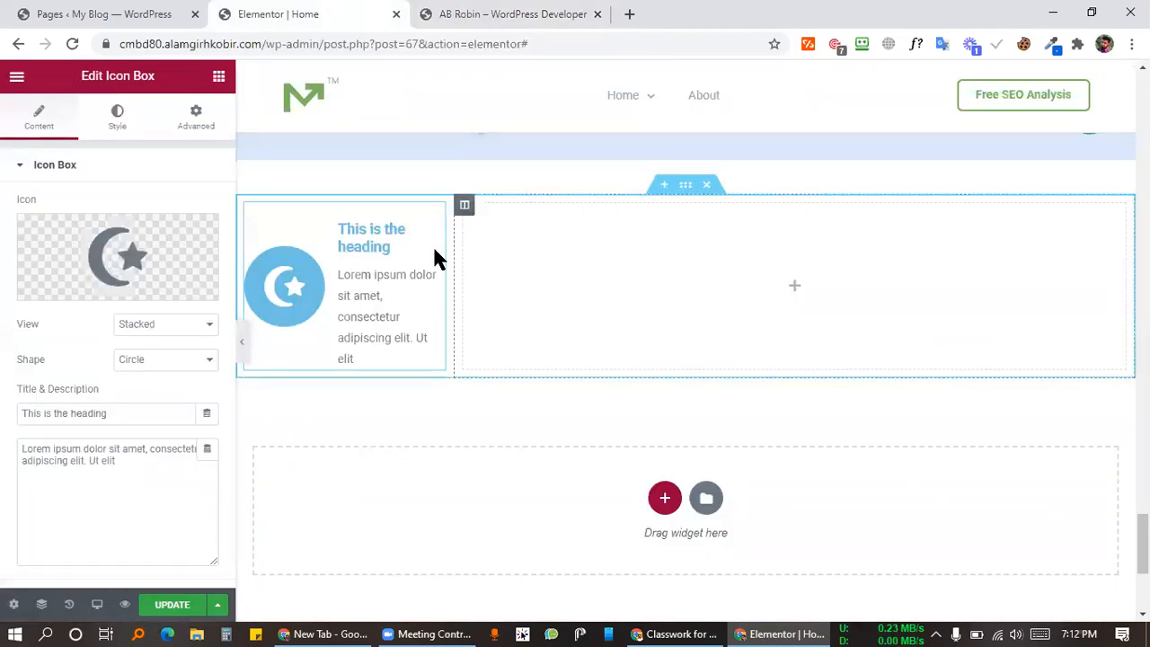
pyautogui.click(798, 287)
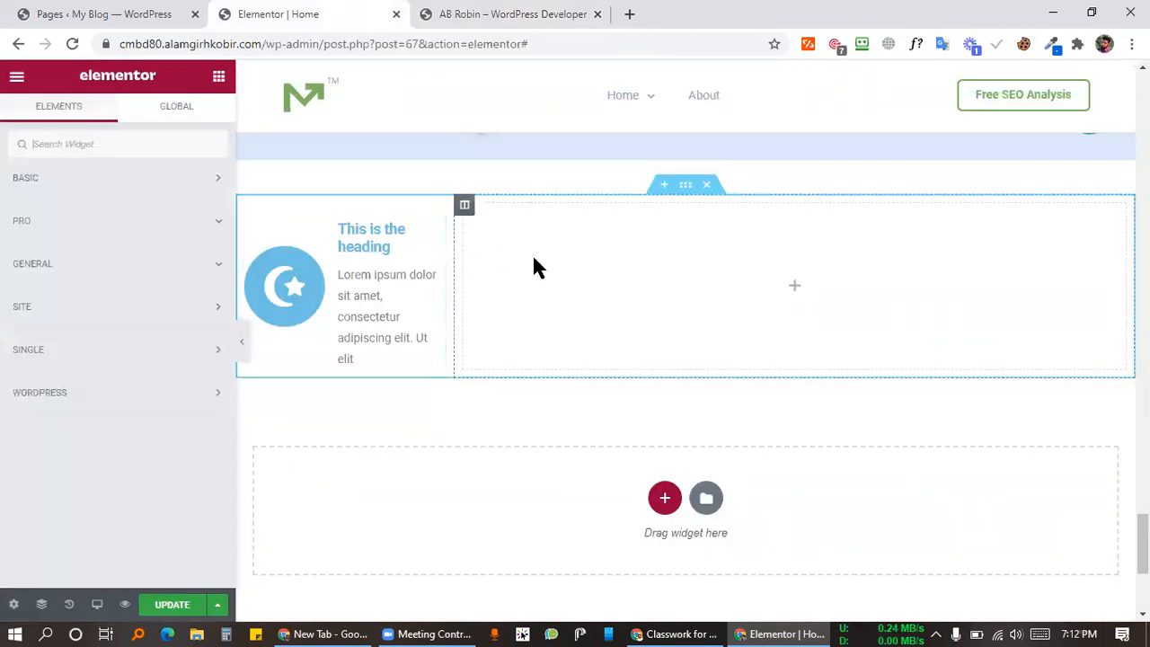
pyautogui.click(465, 206)
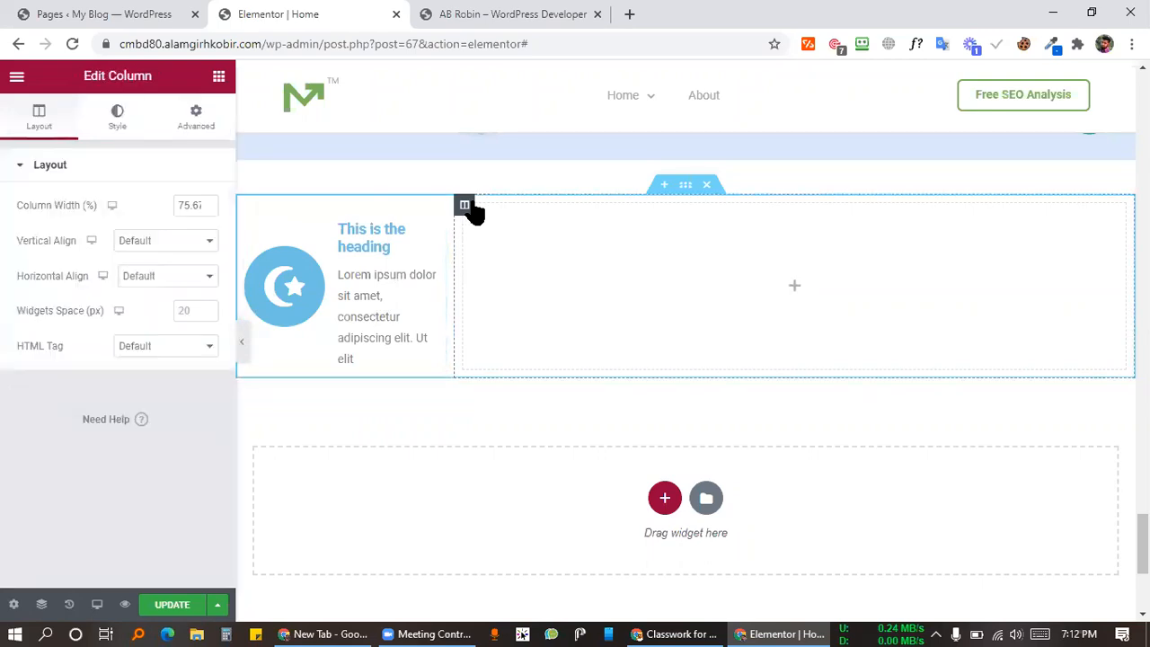
# Step: Give the wide right column a classic light grey #E4E4E4 background
pyautogui.click(115, 128)
pyautogui.click(156, 245)
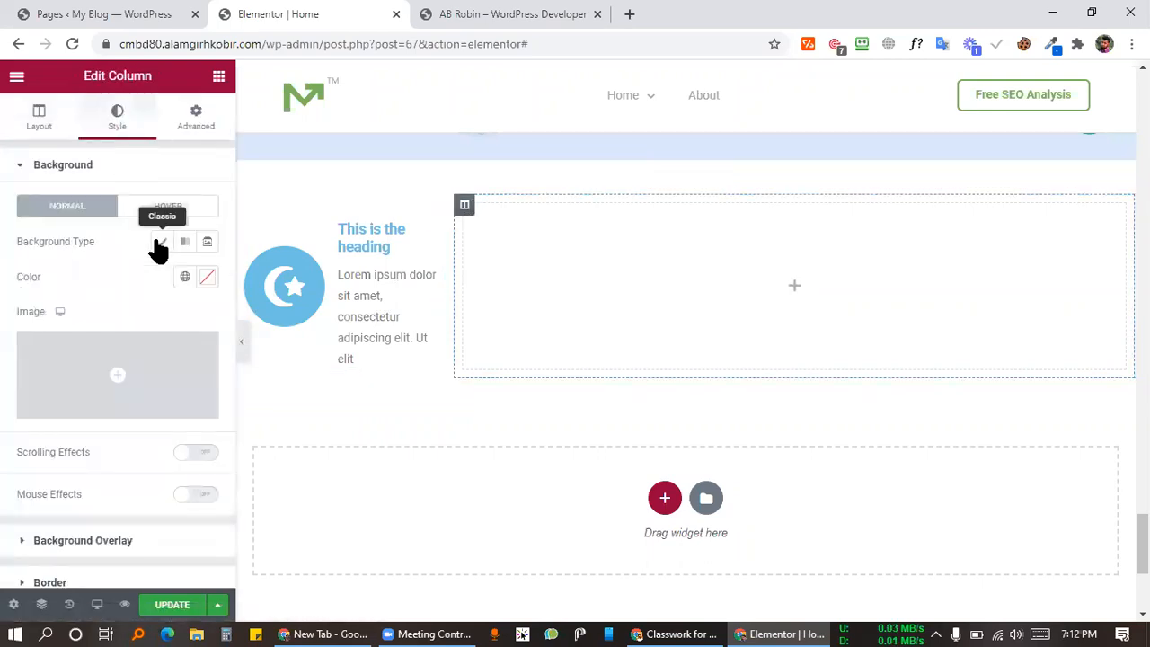
pyautogui.click(210, 282)
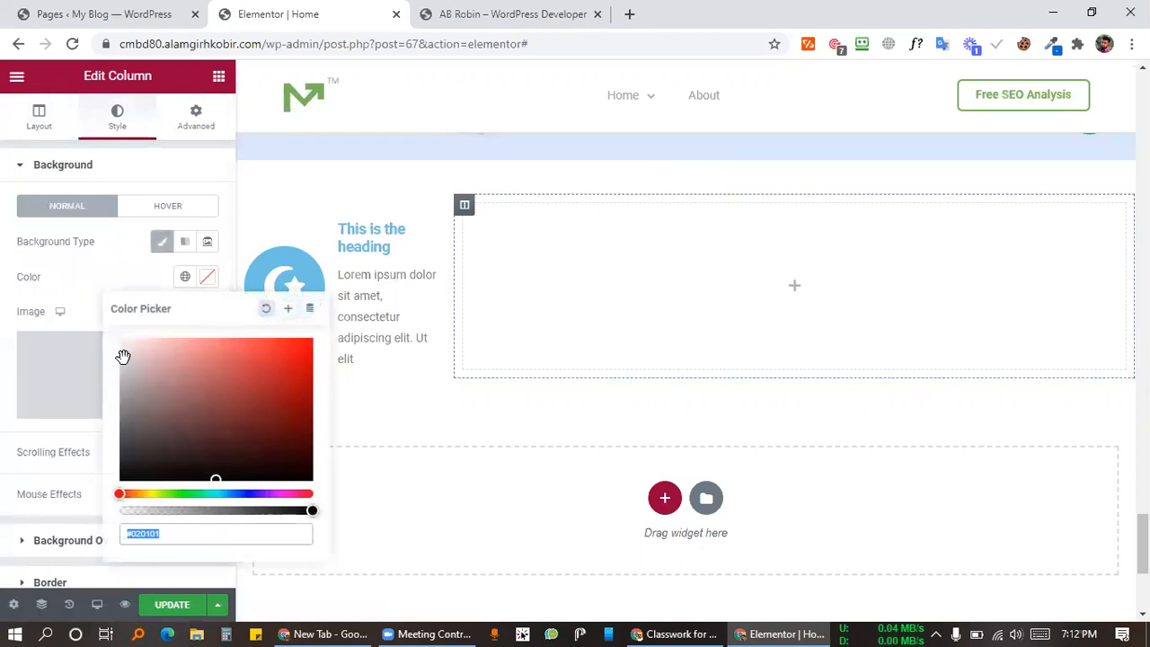
pyautogui.click(118, 359)
pyautogui.click(116, 355)
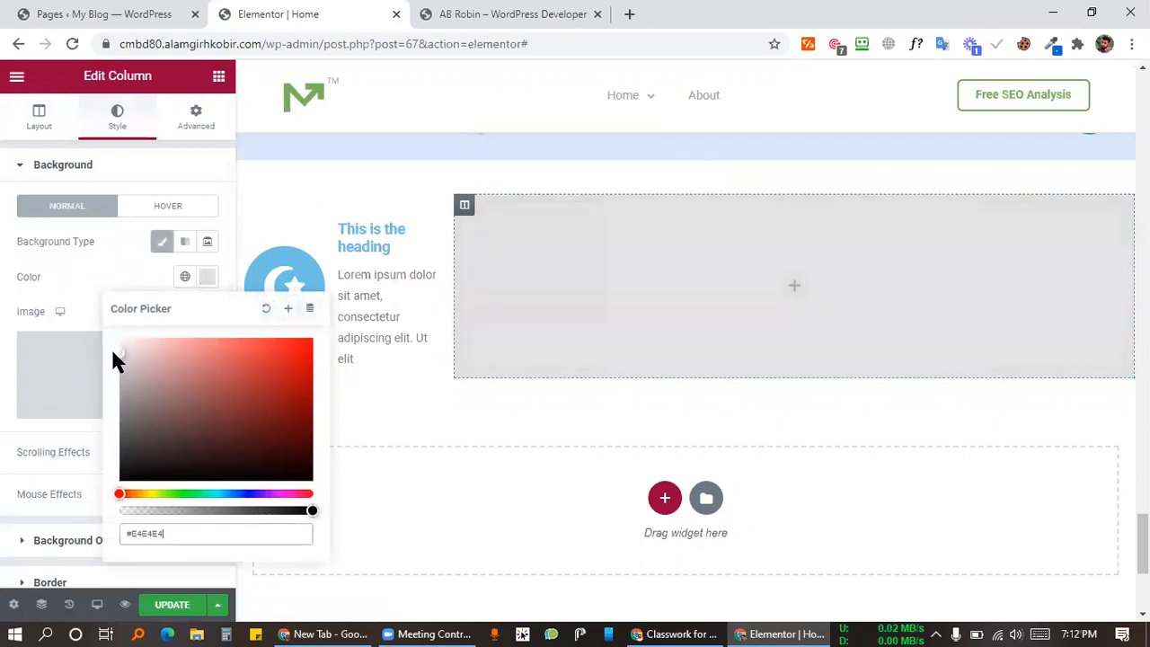
pyautogui.click(79, 272)
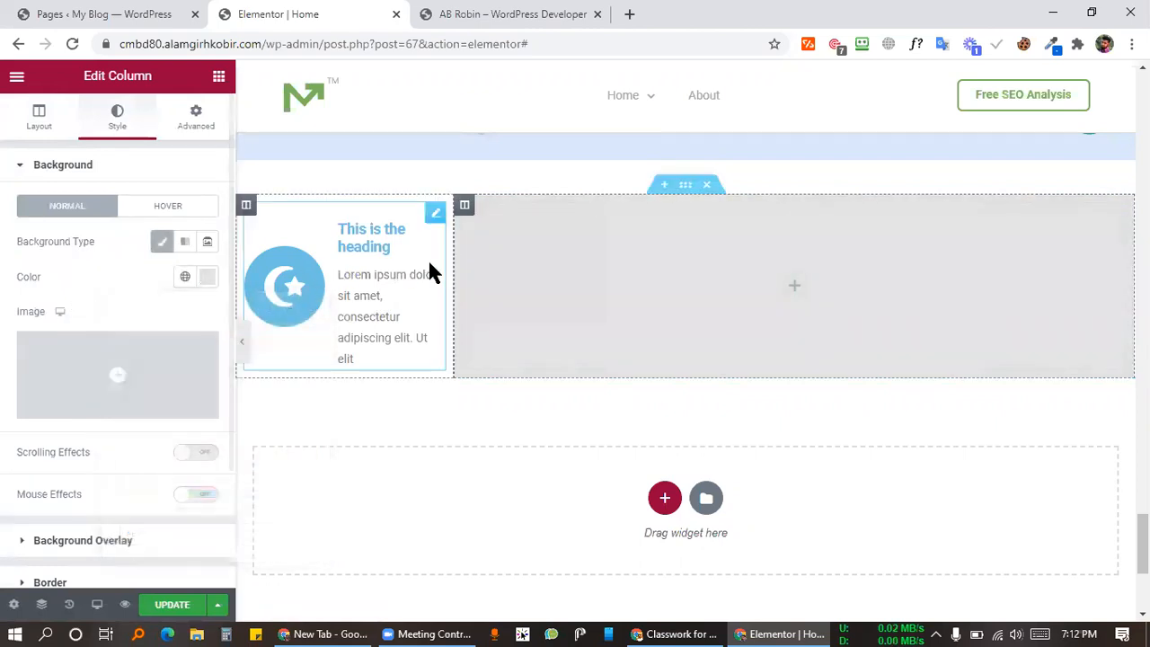
pyautogui.click(793, 294)
# Step: Look over the AB Robin 'Why a good website' section, then return to the Elementor editor
pyautogui.click(500, 13)
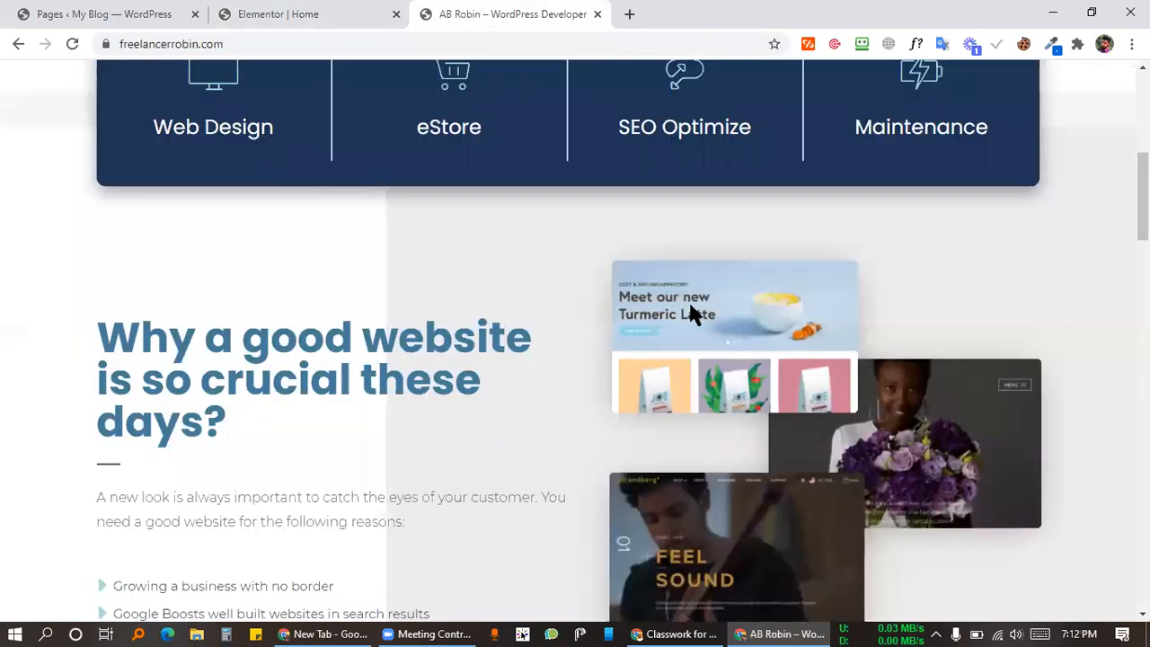
pyautogui.scroll(-2, 813, 238)
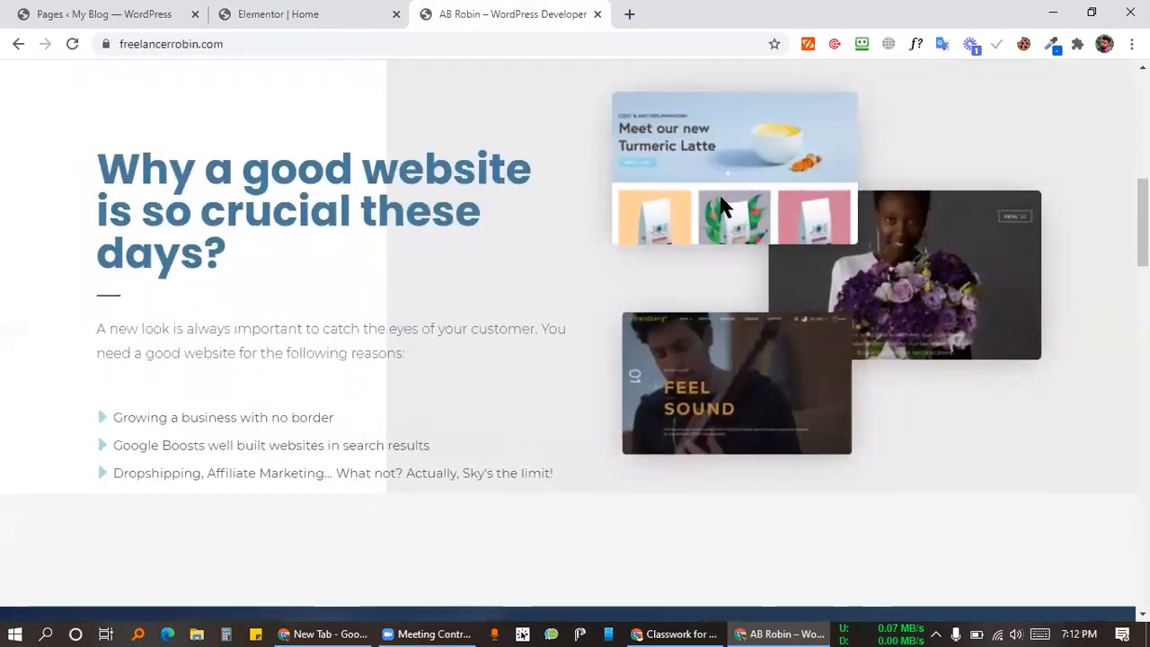
pyautogui.click(282, 12)
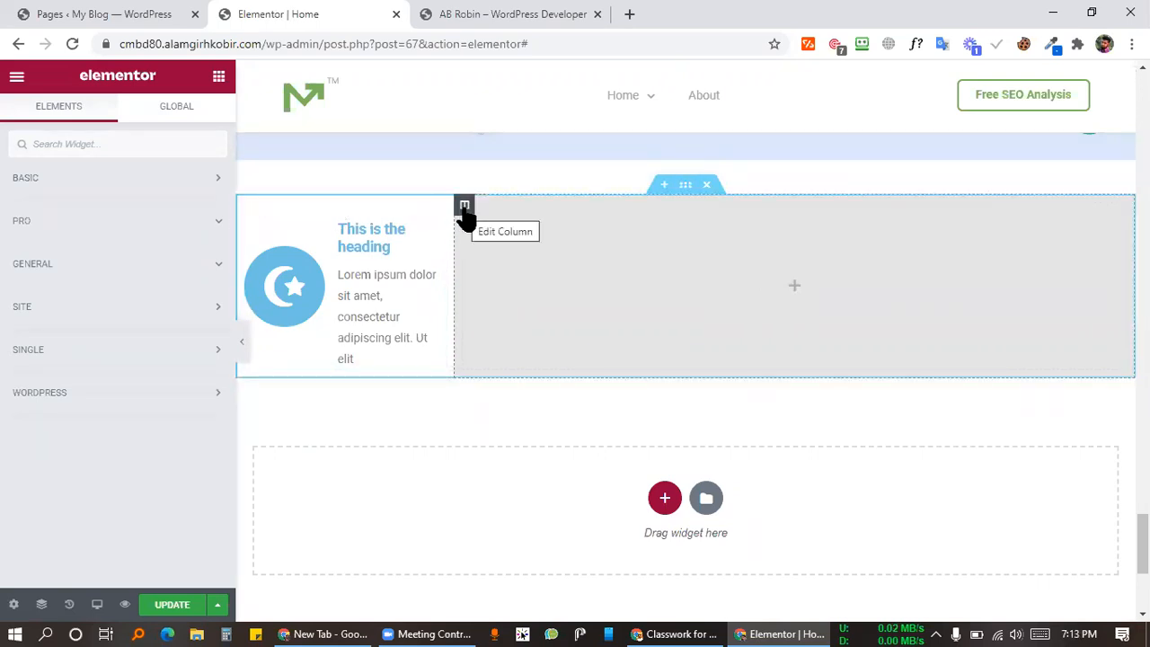
# Step: Drag an Inner Section from the BASIC widgets into the grey column, giving two empty inner columns
pyautogui.click(146, 174)
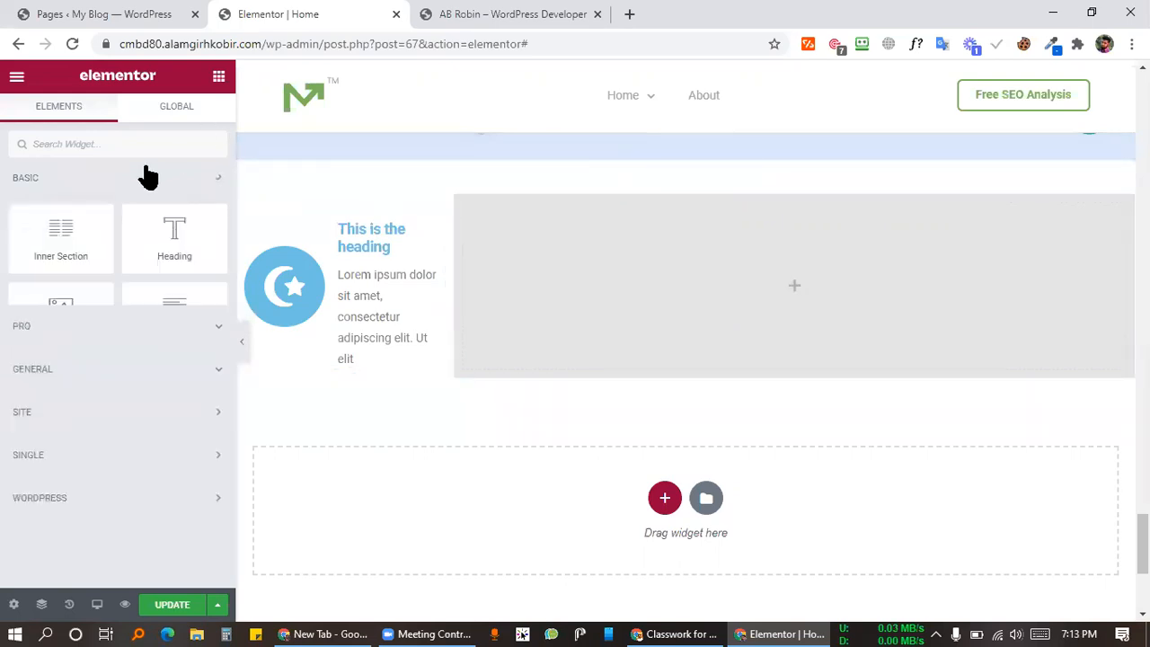
pyautogui.moveTo(62, 256); pyautogui.dragTo(793, 285)
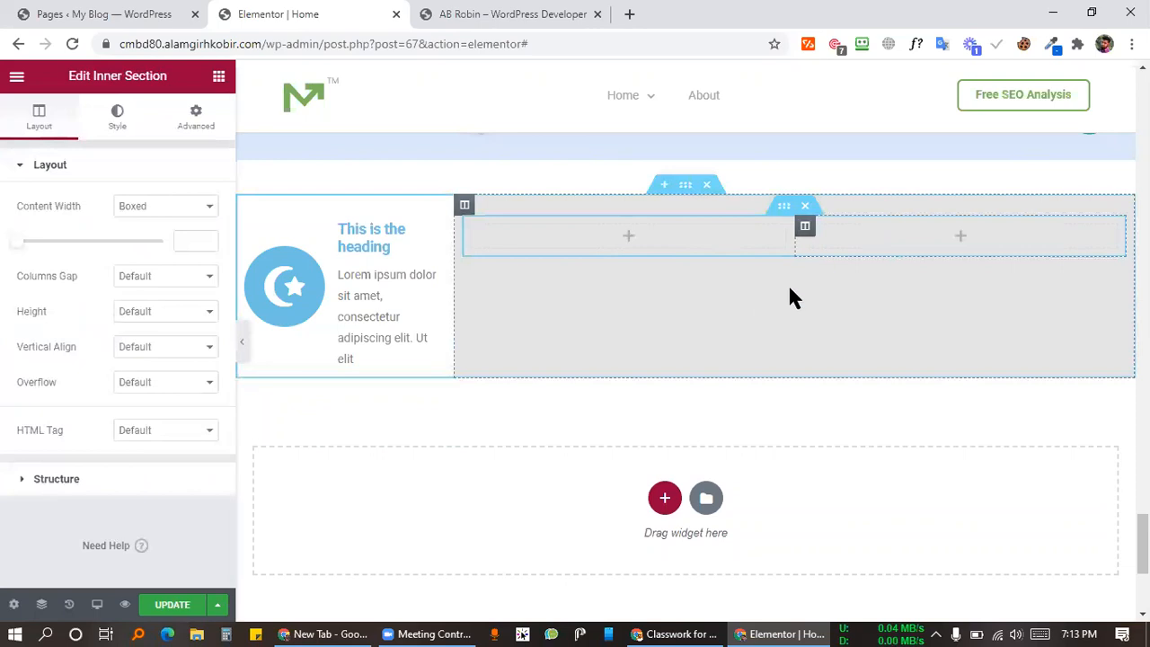
pyautogui.click(218, 78)
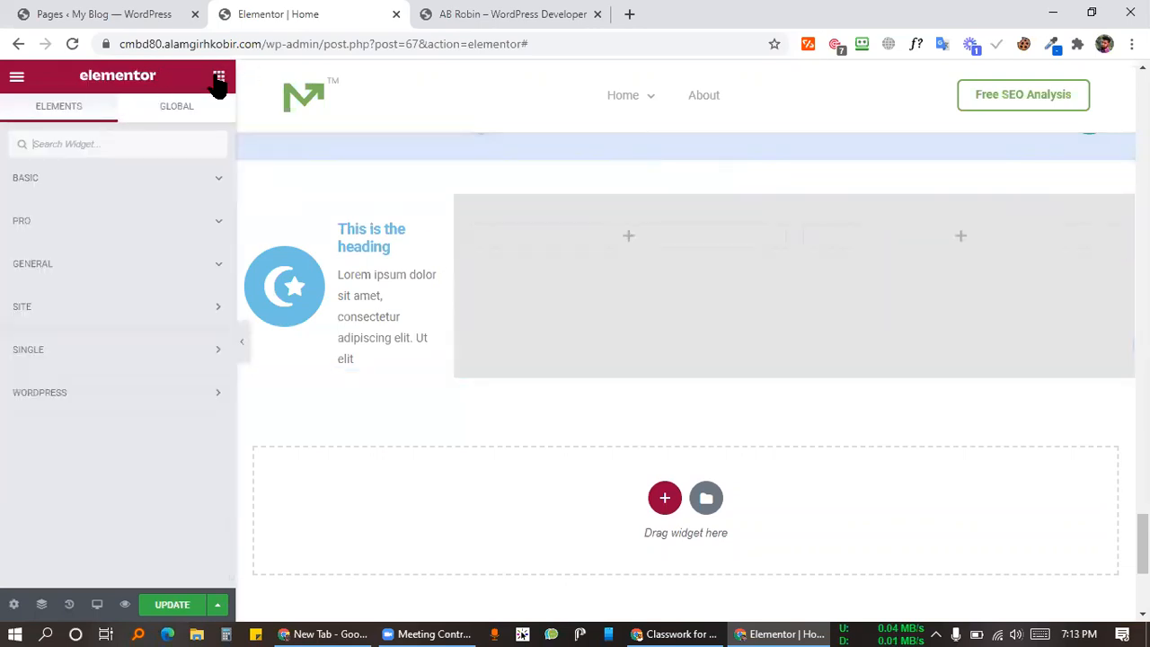
pyautogui.click(203, 179)
pyautogui.click(200, 178)
pyautogui.click(205, 183)
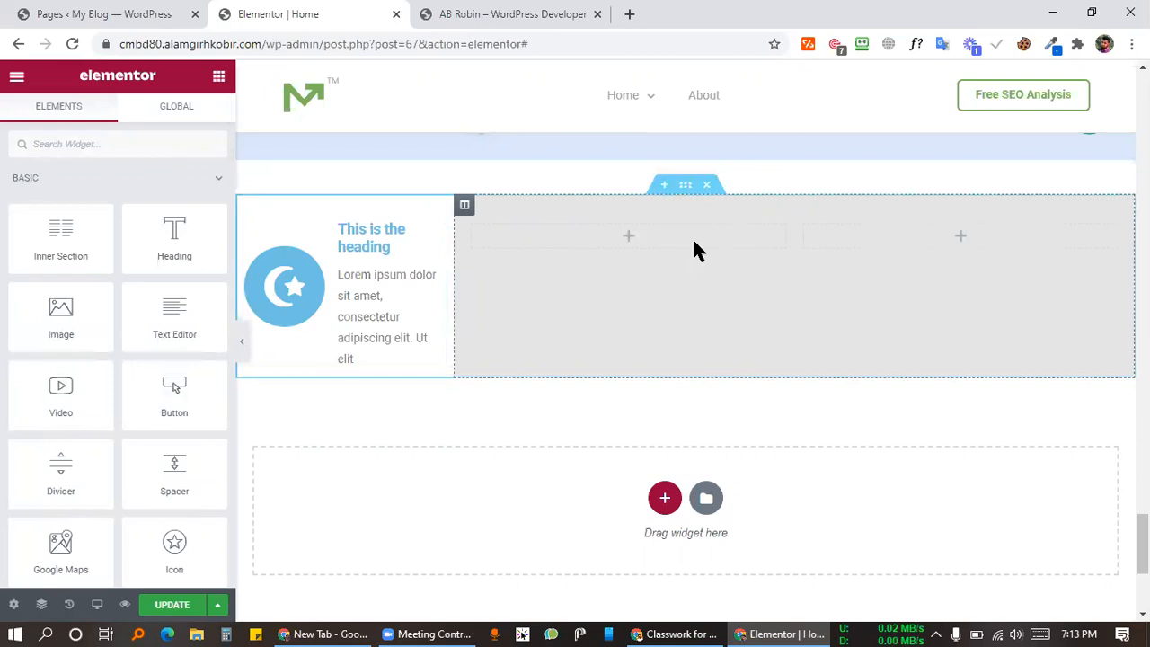
pyautogui.rightClick(629, 243)
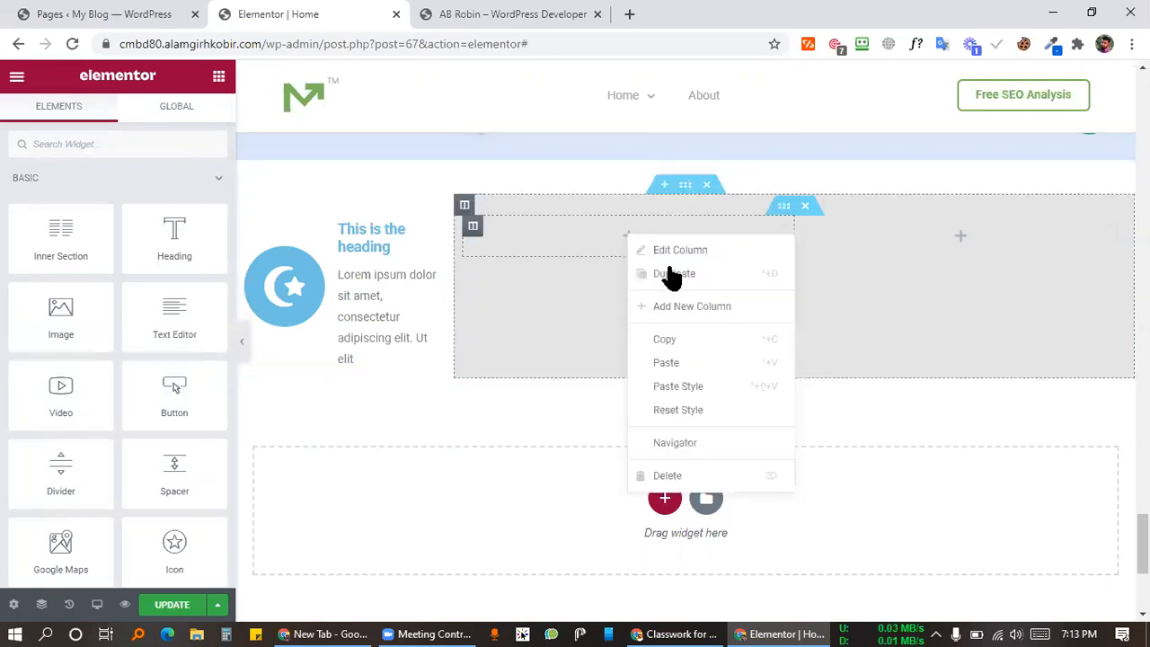
pyautogui.rightClick(597, 226)
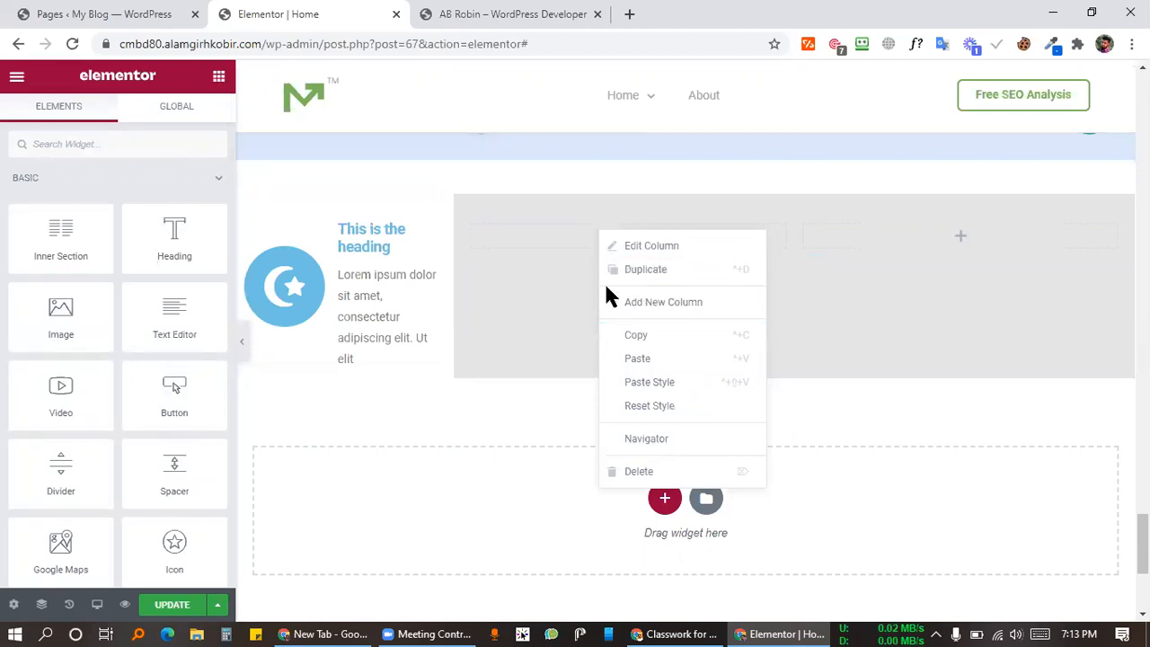
pyautogui.click(547, 346)
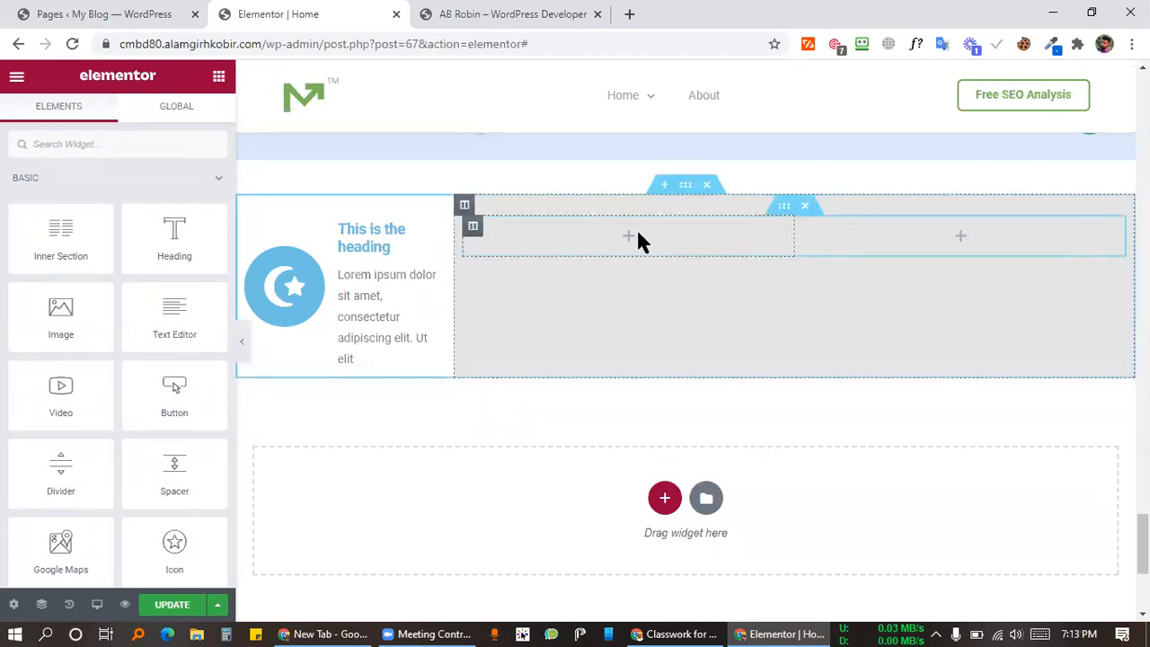
# Step: Add an Image widget to the grey column, then delete the misplaced image
pyautogui.moveTo(41, 303); pyautogui.dragTo(609, 232)
pyautogui.moveTo(1114, 219); pyautogui.dragTo(709, 229)
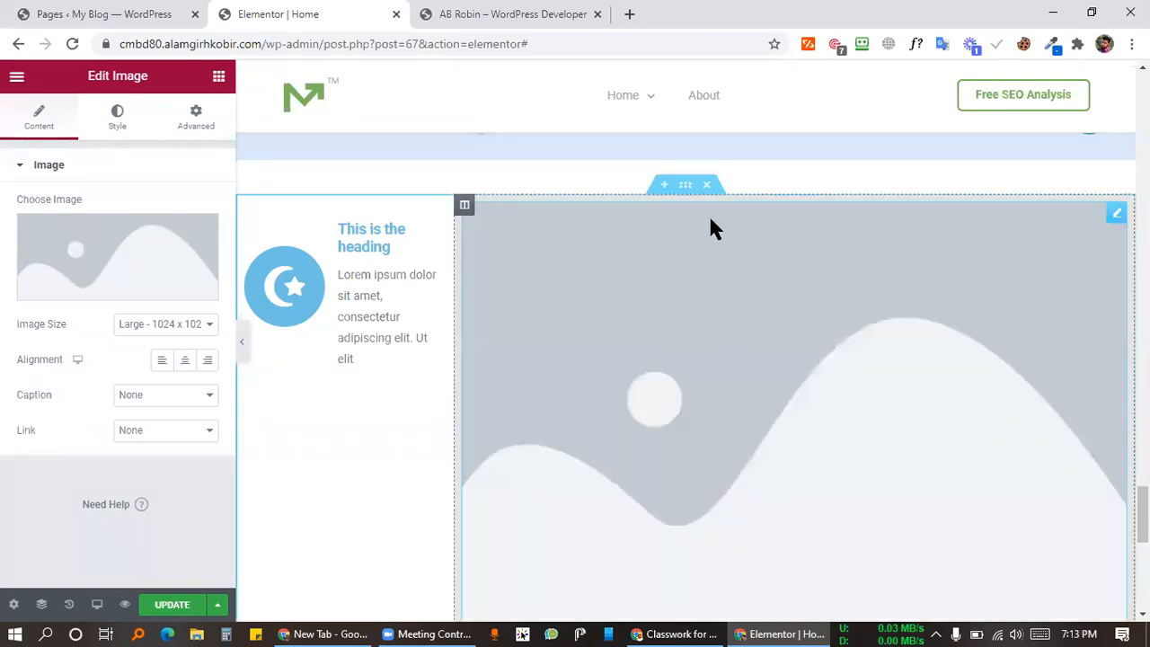
pyautogui.rightClick(711, 230)
pyautogui.click(746, 467)
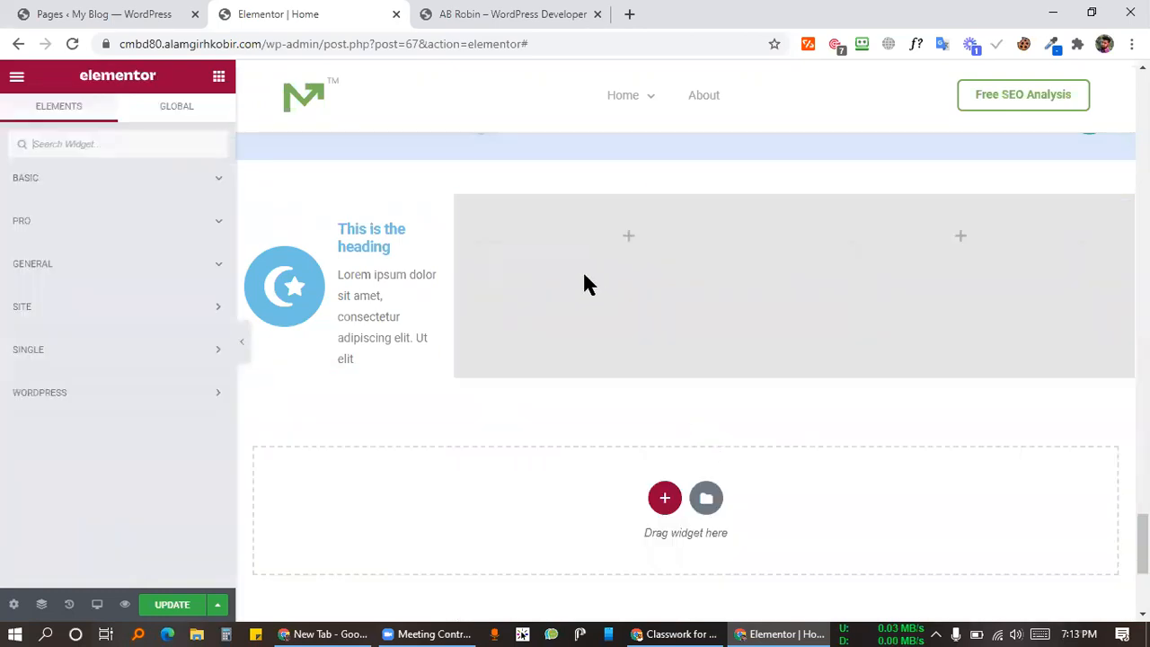
# Step: Copy an image placeholder into the right inner column and delete the left one
pyautogui.click(126, 182)
pyautogui.moveTo(102, 309); pyautogui.dragTo(643, 246)
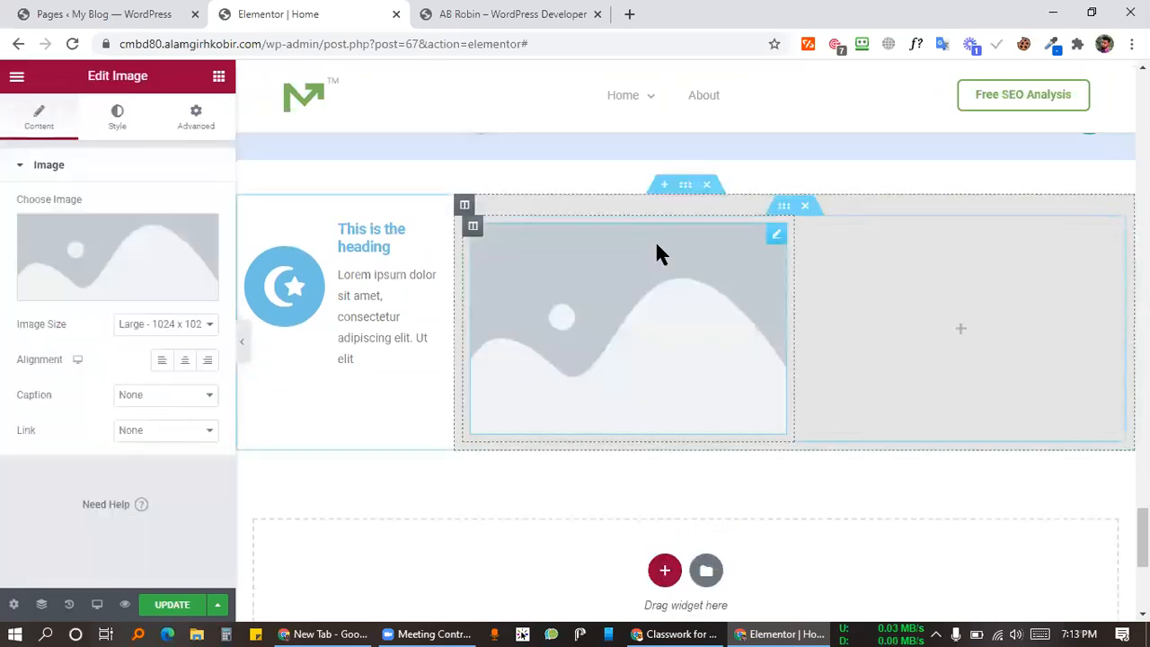
pyautogui.rightClick(778, 238)
pyautogui.click(813, 307)
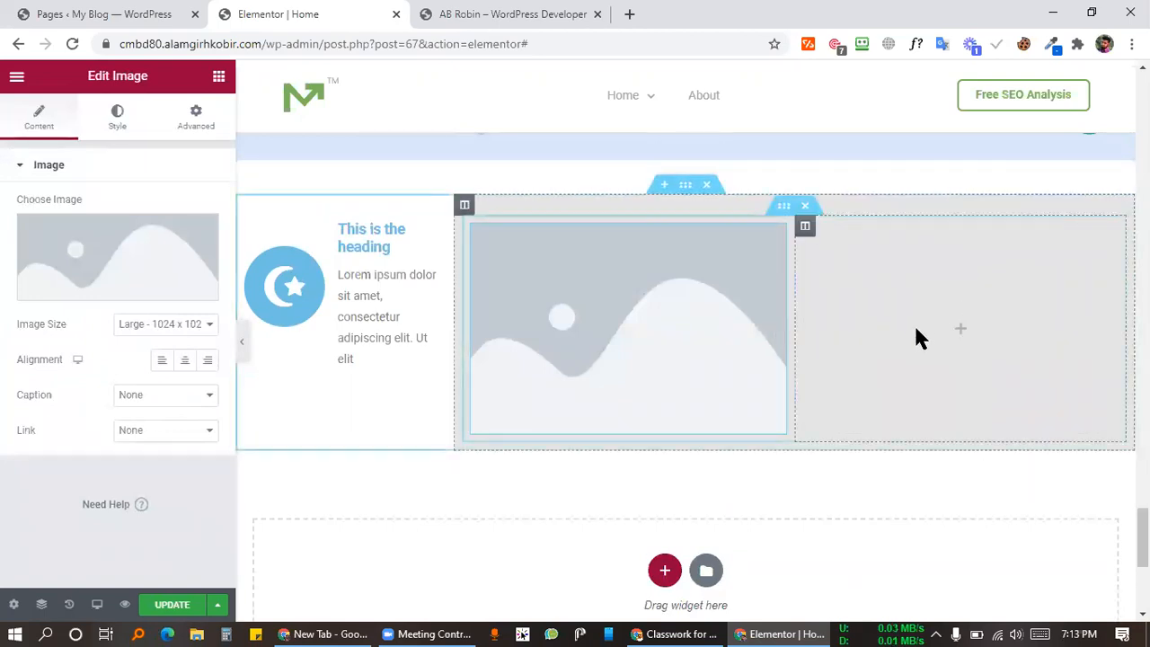
pyautogui.rightClick(916, 331)
pyautogui.click(954, 458)
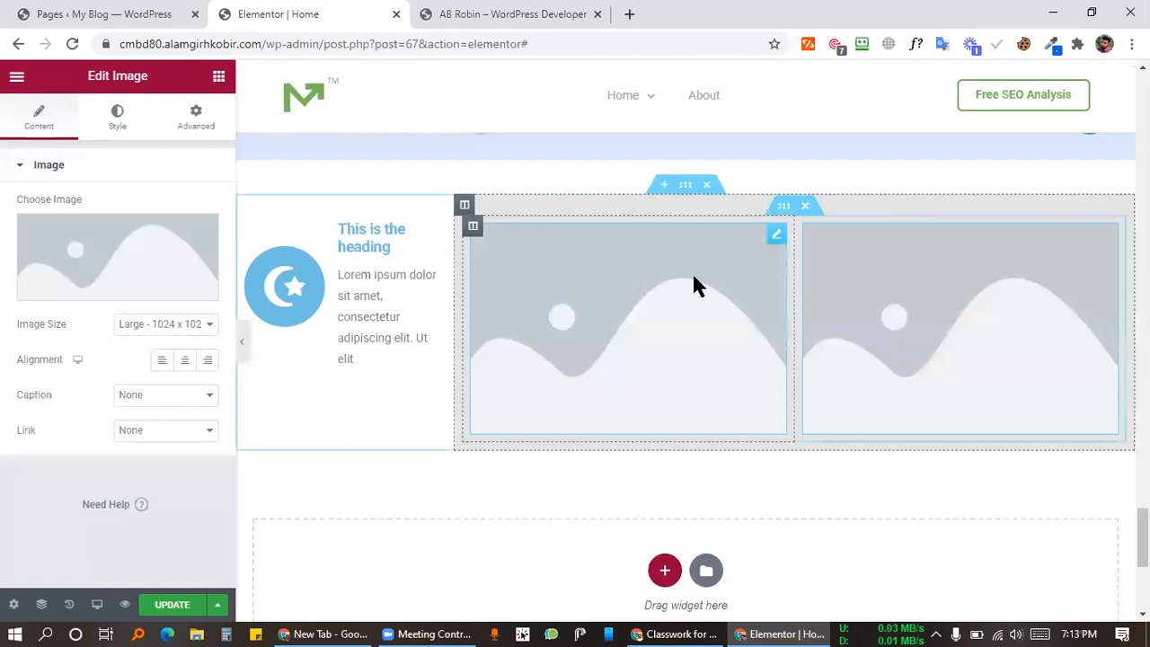
pyautogui.rightClick(688, 266)
pyautogui.click(743, 518)
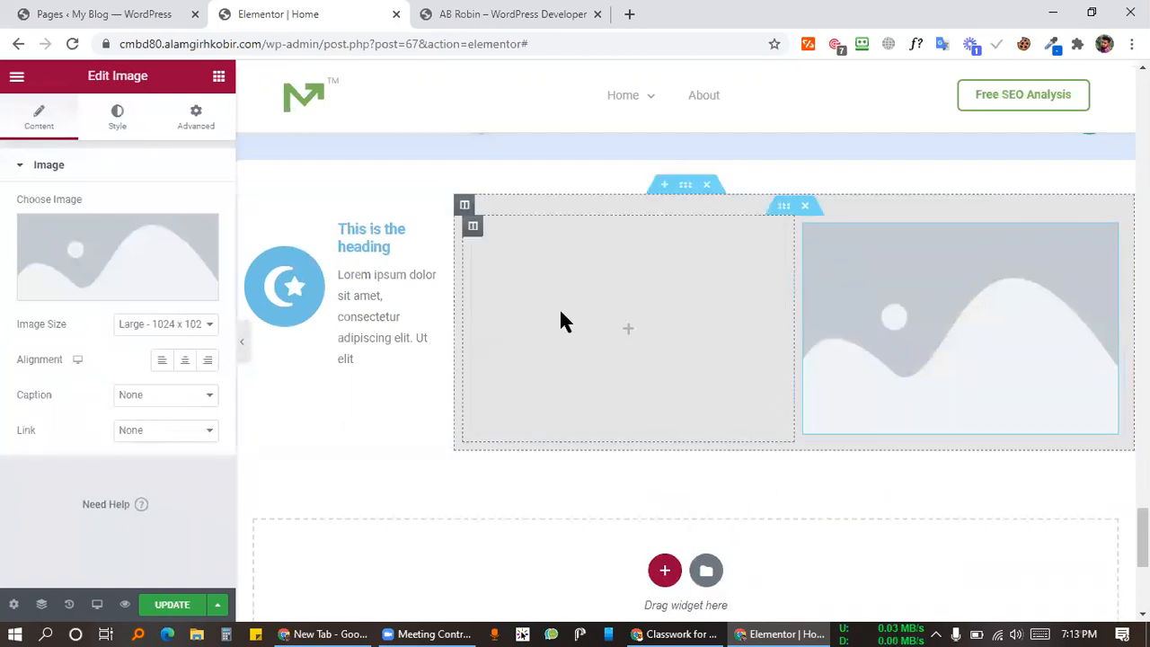
# Step: Add an Image widget above the inner section in the grey column
pyautogui.click(218, 76)
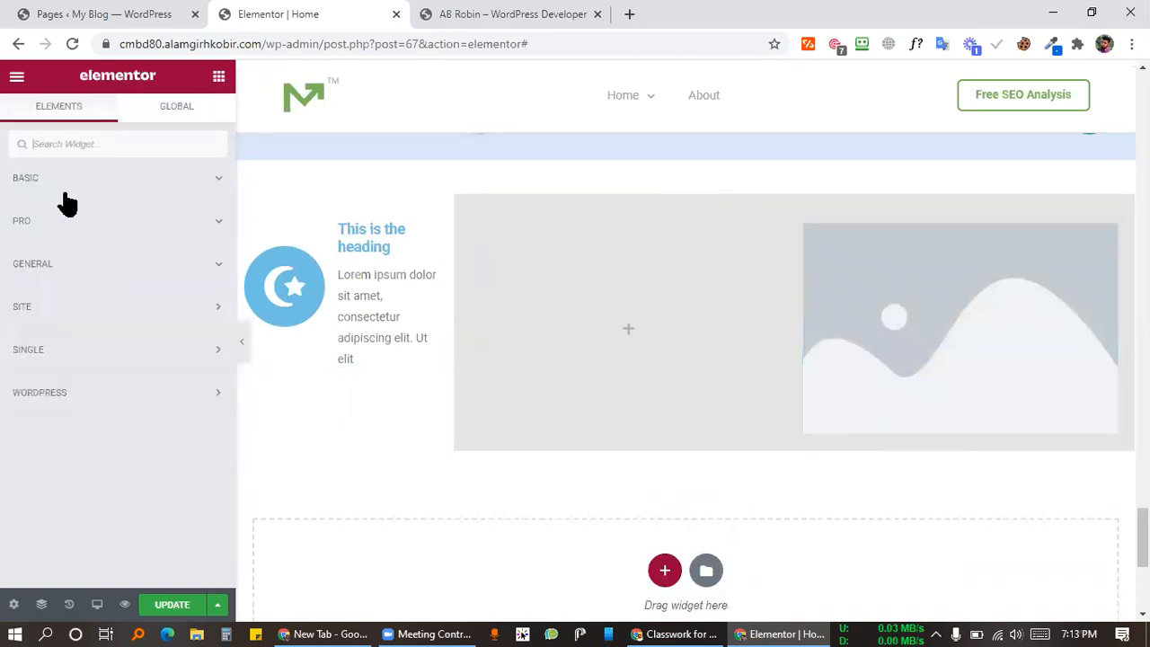
pyautogui.click(74, 184)
pyautogui.moveTo(61, 319); pyautogui.dragTo(796, 245)
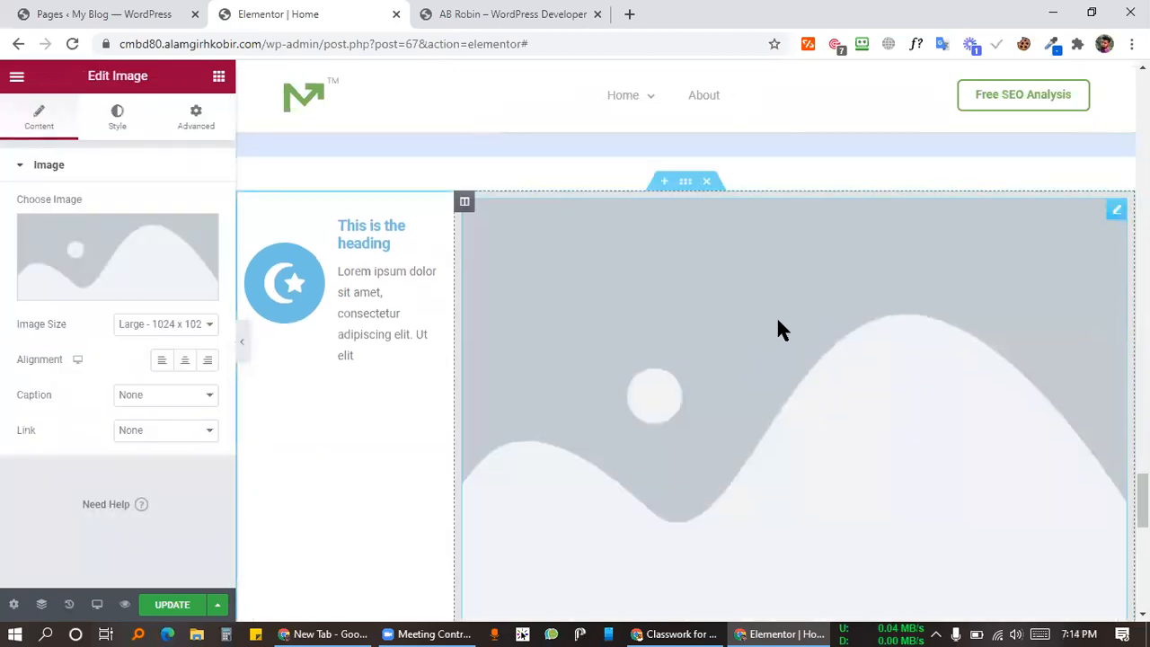
# Step: Copy the new image into the left inner column and delete the big image above it
pyautogui.scroll(-4, 647, 431)
pyautogui.scroll(2, 854, 241)
pyautogui.rightClick(847, 246)
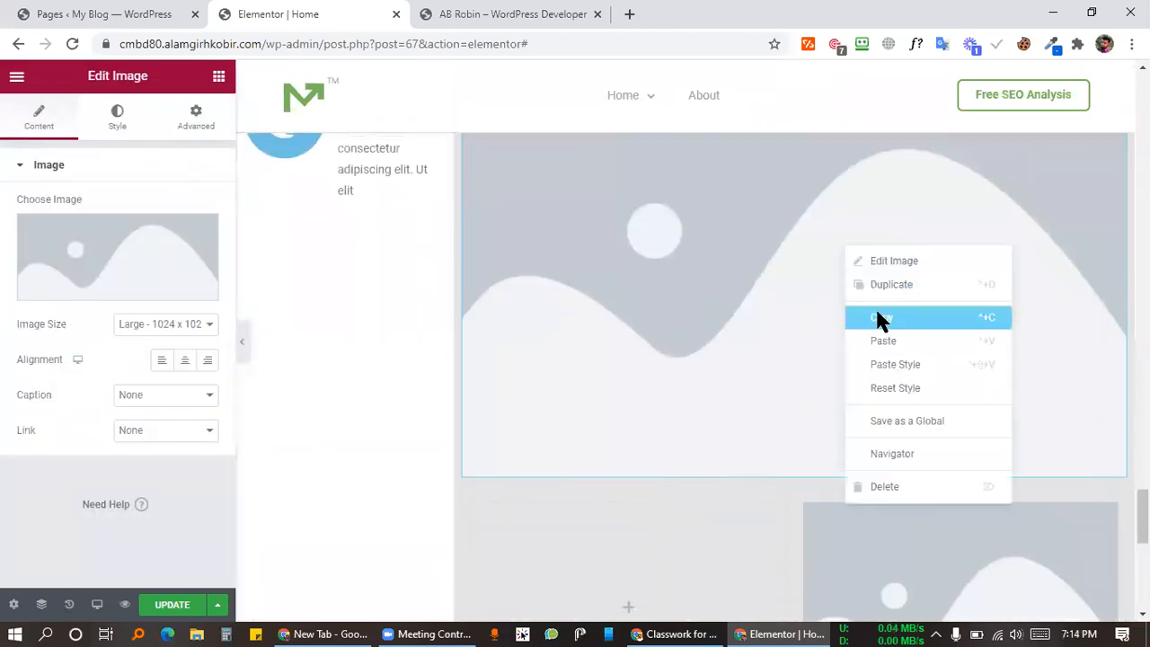
pyautogui.click(876, 315)
pyautogui.scroll(-4, 755, 416)
pyautogui.rightClick(636, 262)
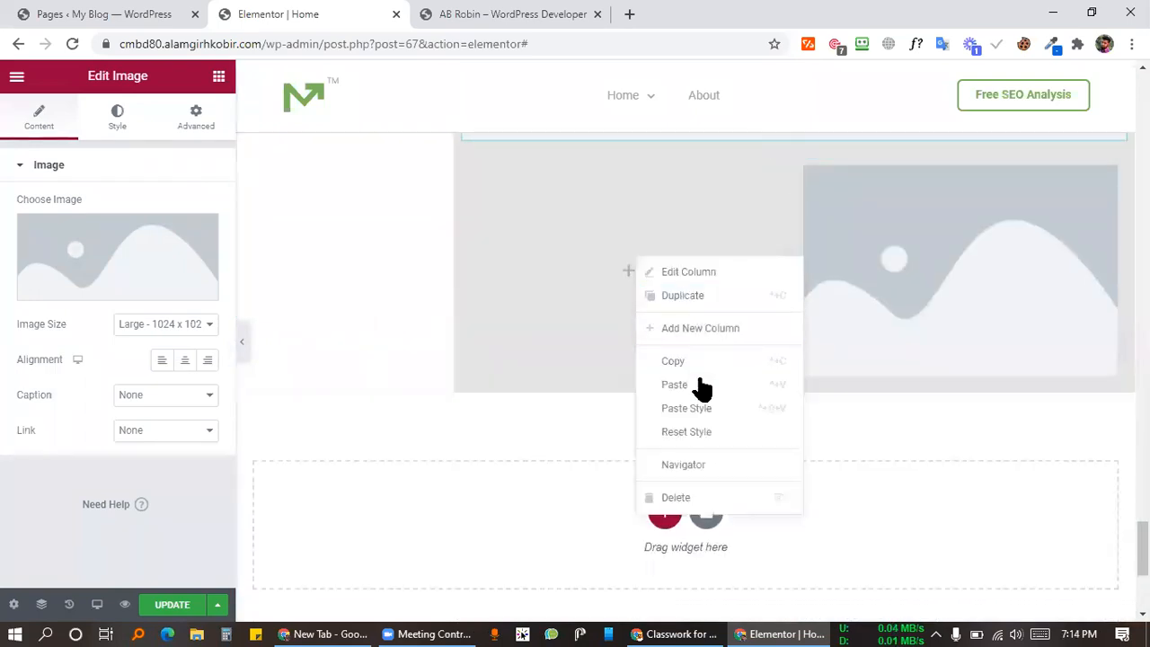
pyautogui.click(701, 385)
pyautogui.scroll(4, 707, 275)
pyautogui.rightClick(762, 247)
pyautogui.click(825, 485)
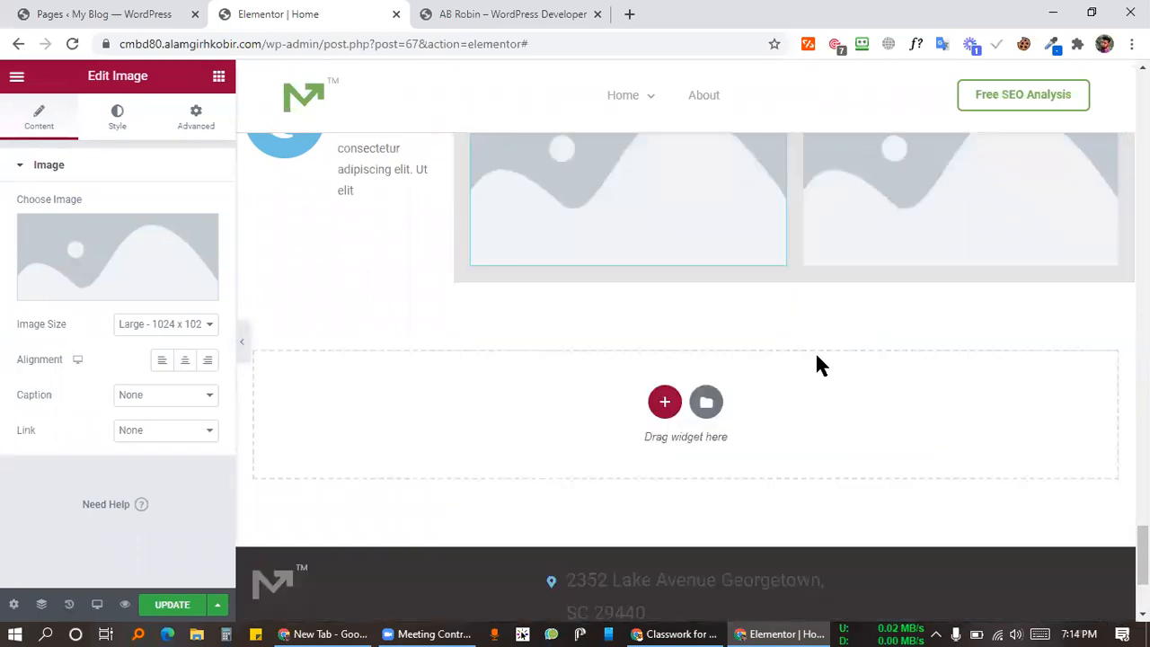
pyautogui.scroll(2, 815, 352)
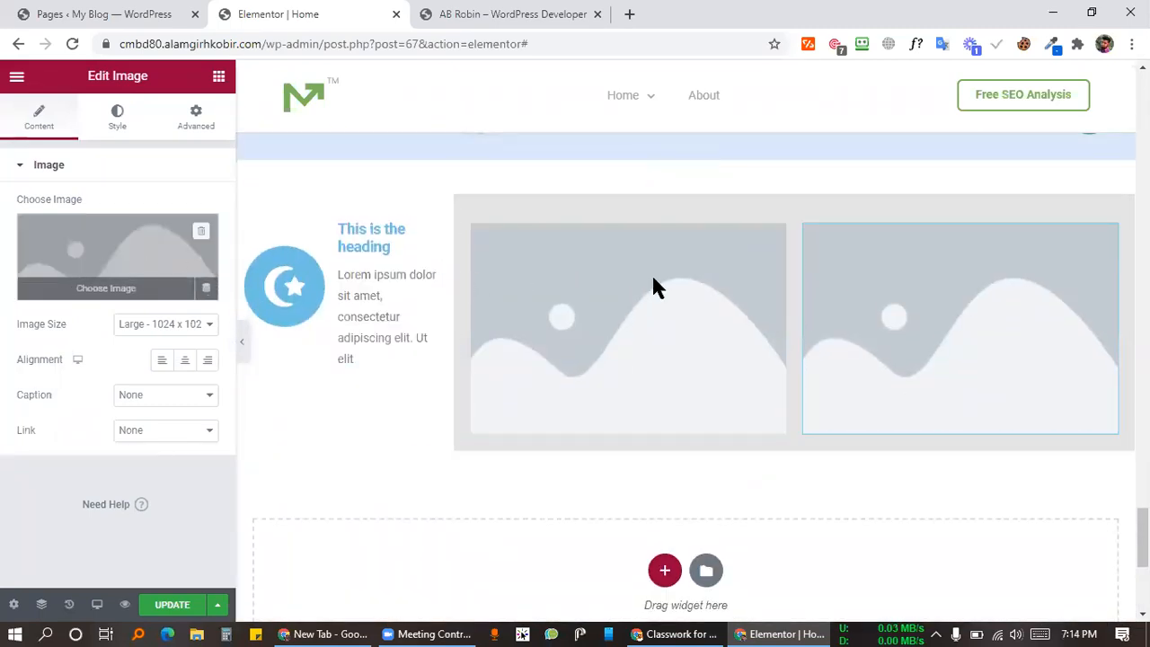
# Step: Insert the team illustration from the Media Library into the image widget
pyautogui.click(148, 254)
pyautogui.click(108, 292)
pyautogui.click(1069, 573)
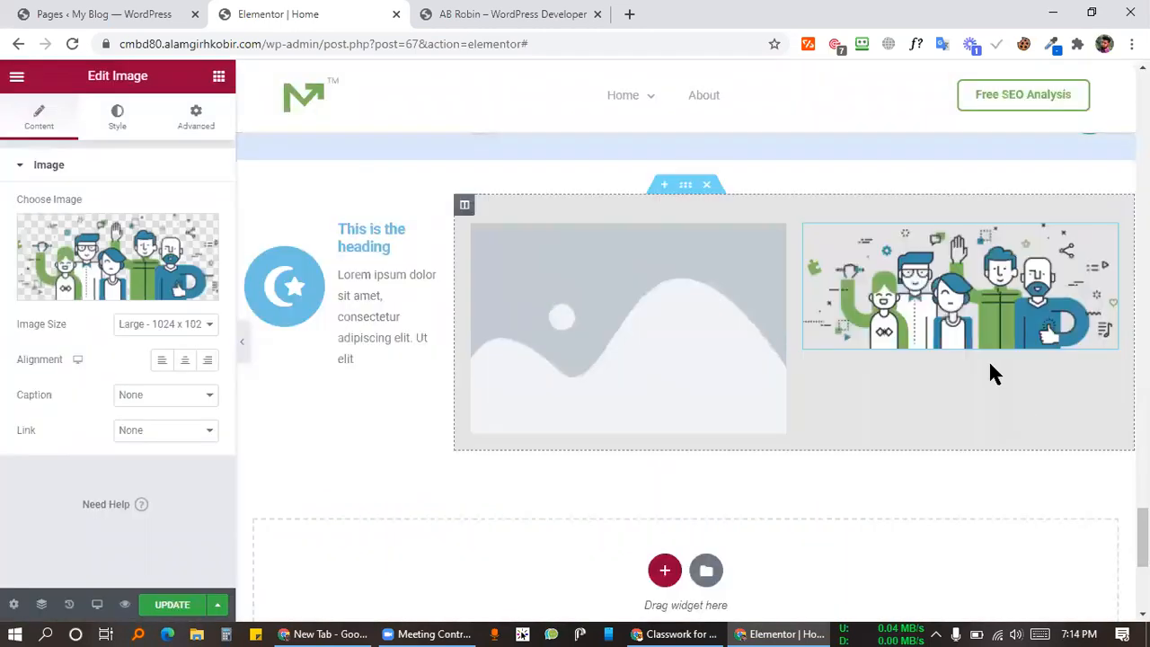
# Step: Place the man-at-desk illustration in the left image placeholder
pyautogui.click(392, 334)
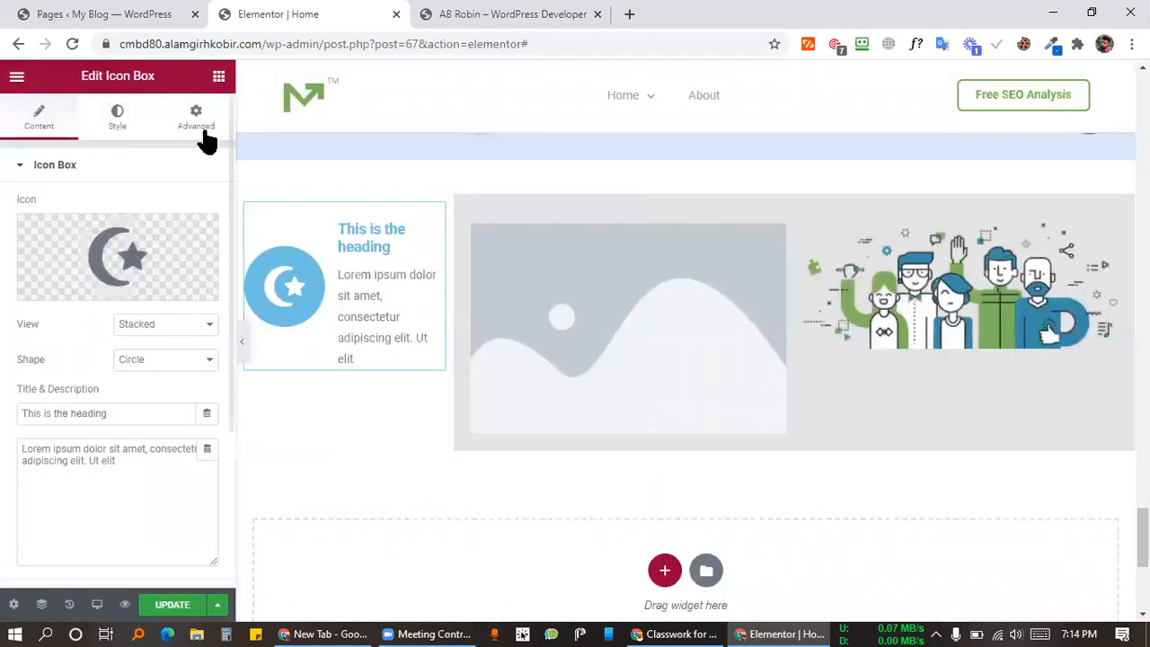
pyautogui.click(619, 369)
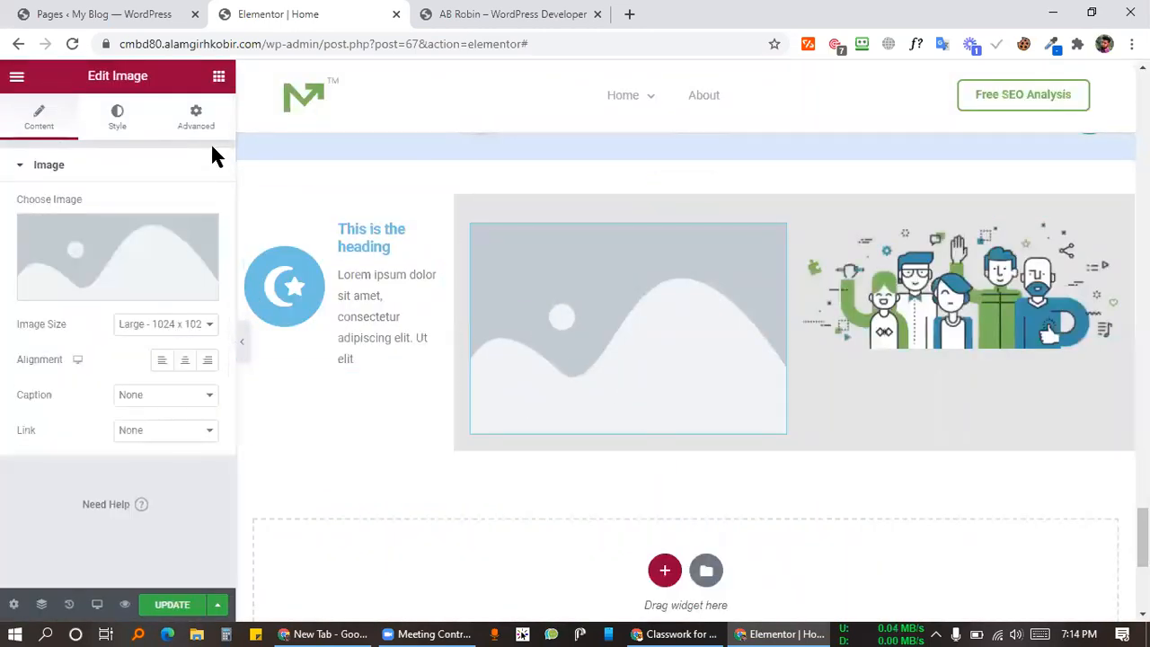
pyautogui.click(121, 286)
pyautogui.click(760, 296)
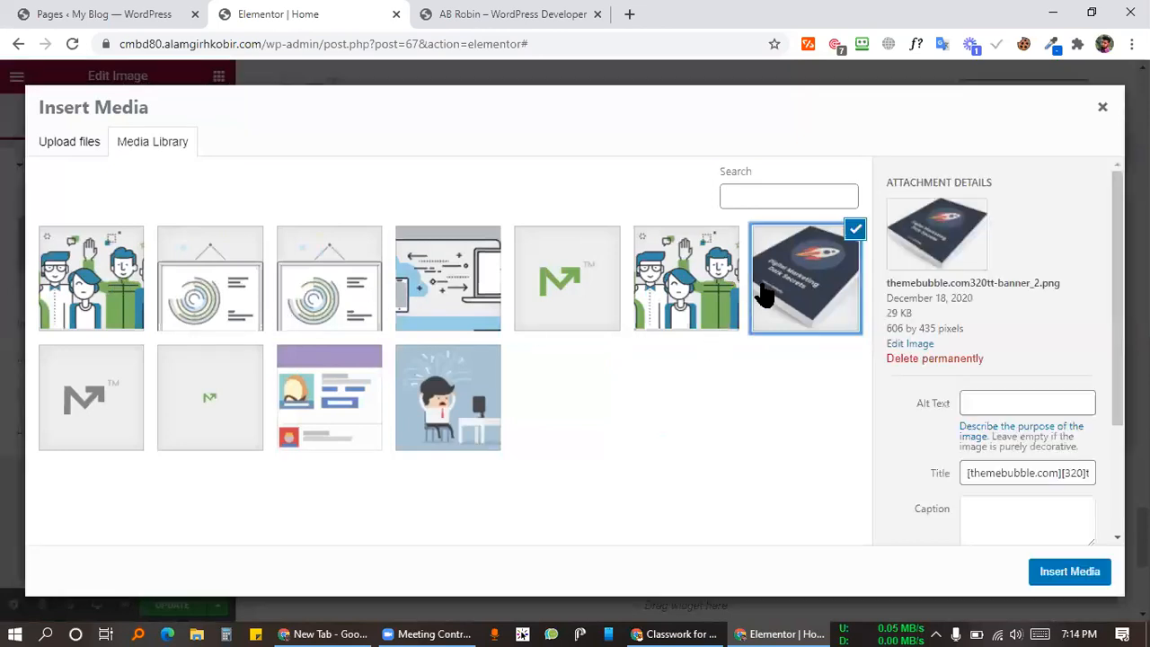
pyautogui.click(674, 305)
pyautogui.click(447, 394)
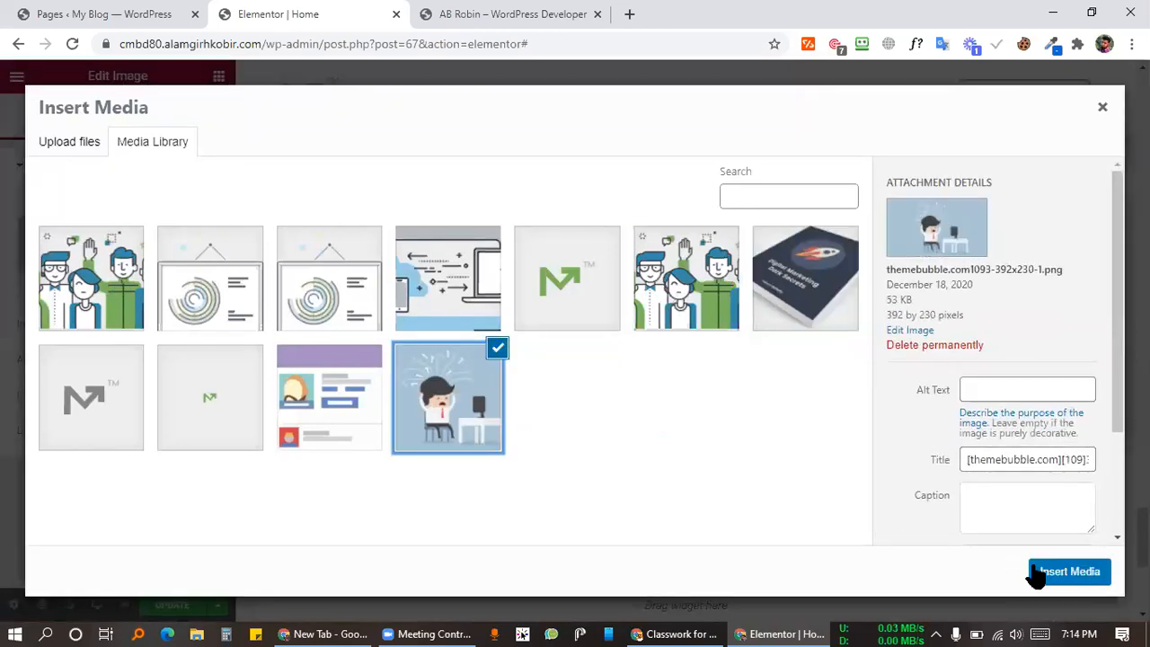
pyautogui.click(1047, 575)
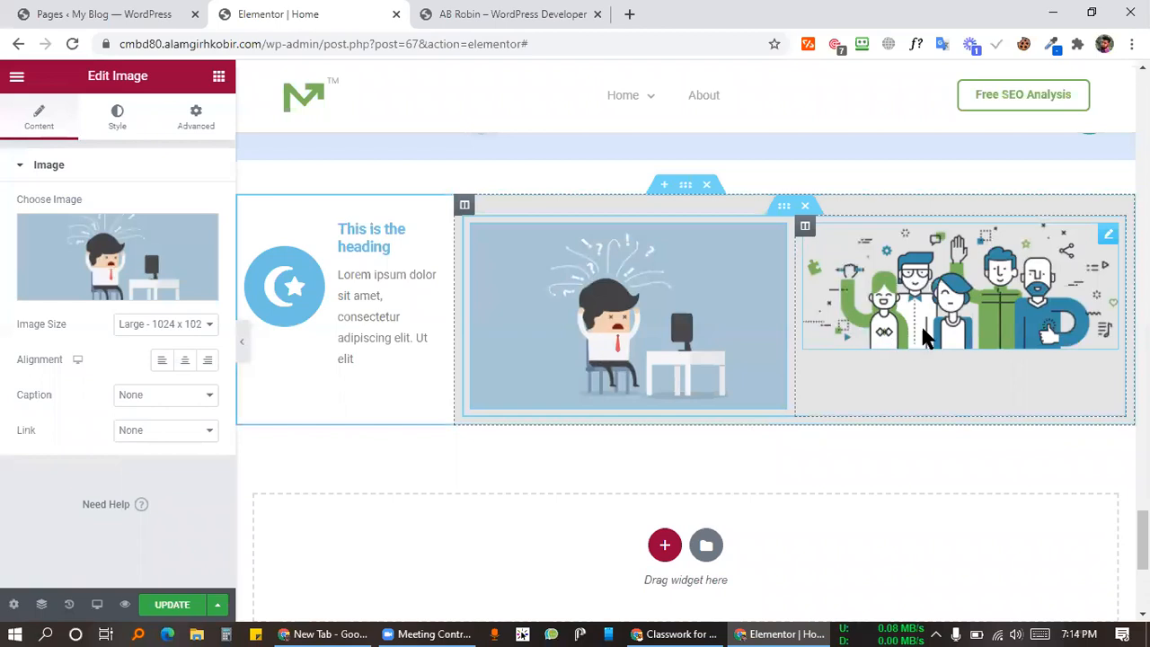
# Step: Duplicate the team image and swap the copy for the purple profile-card illustration
pyautogui.click(218, 78)
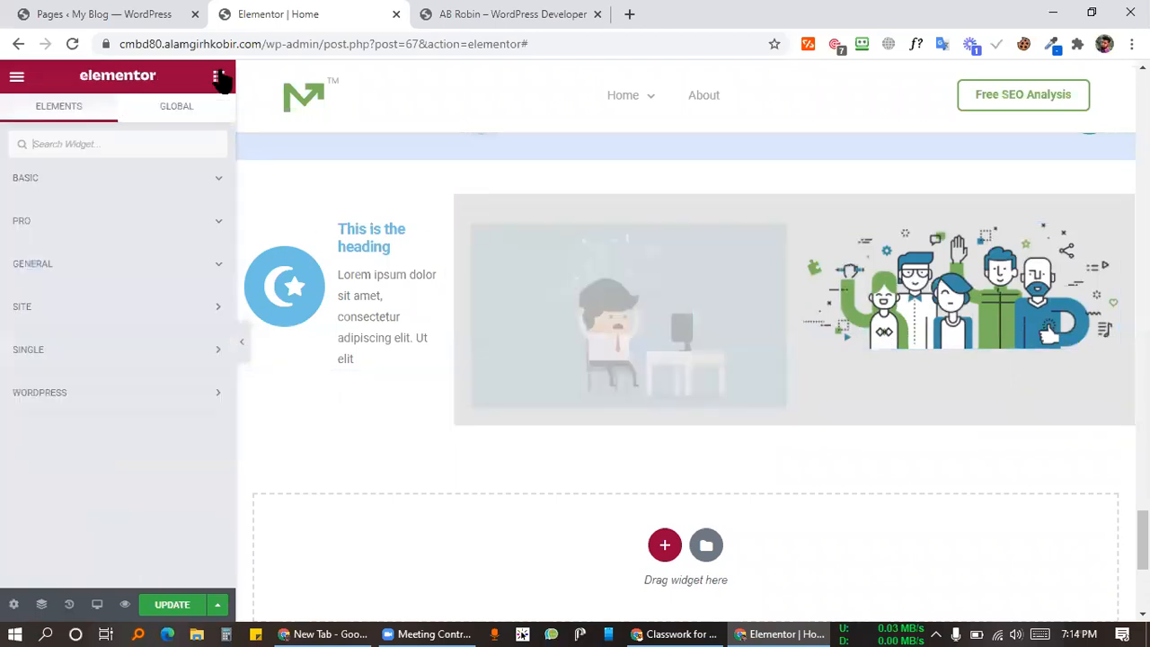
pyautogui.rightClick(936, 297)
pyautogui.click(970, 333)
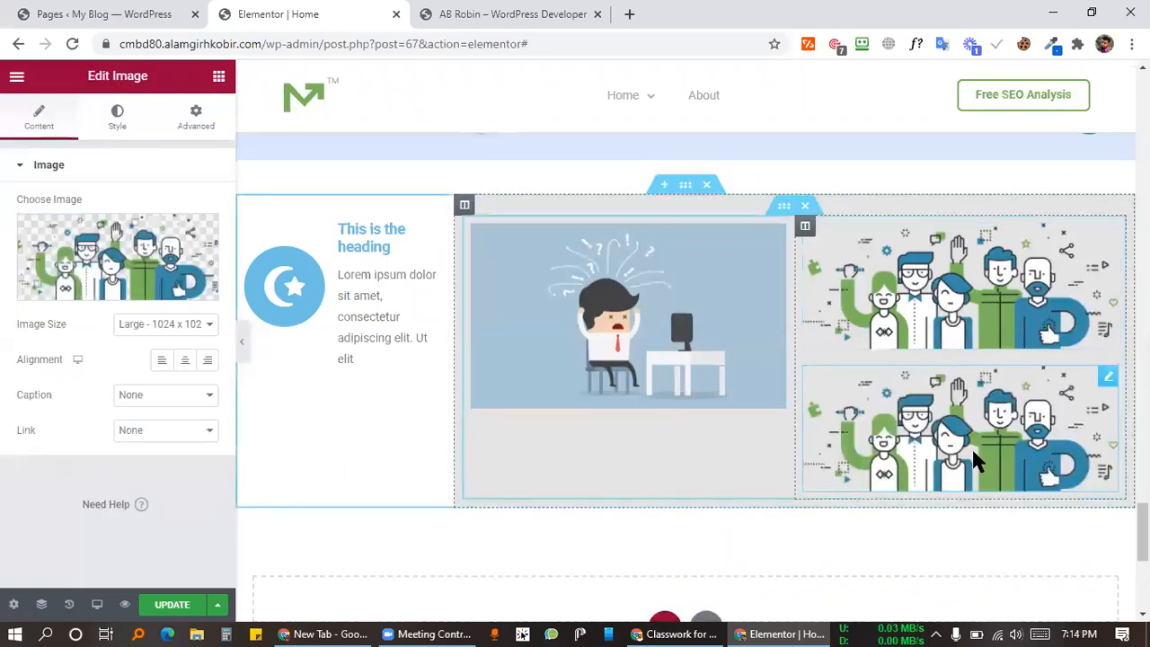
pyautogui.click(205, 278)
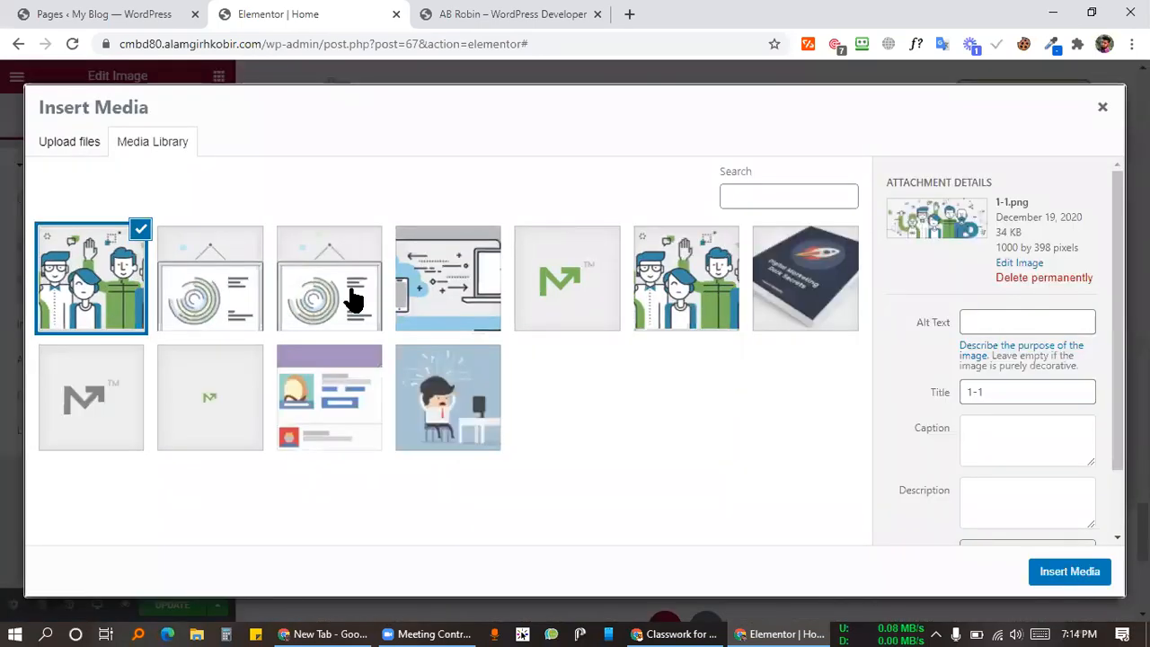
pyautogui.click(325, 424)
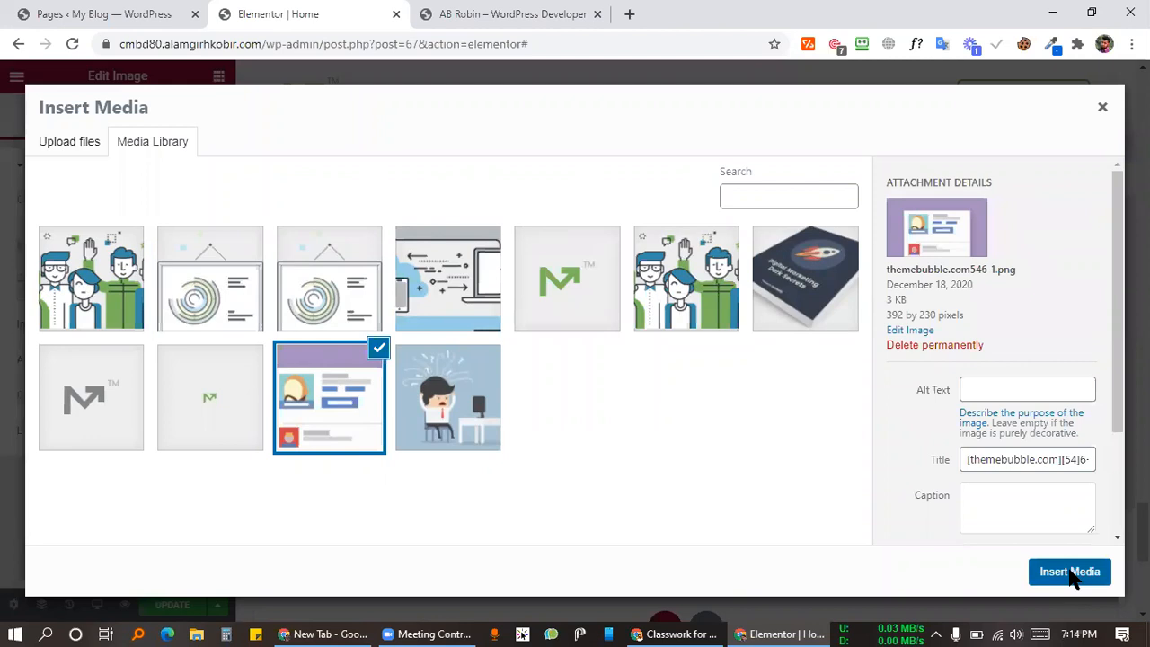
pyautogui.click(1071, 573)
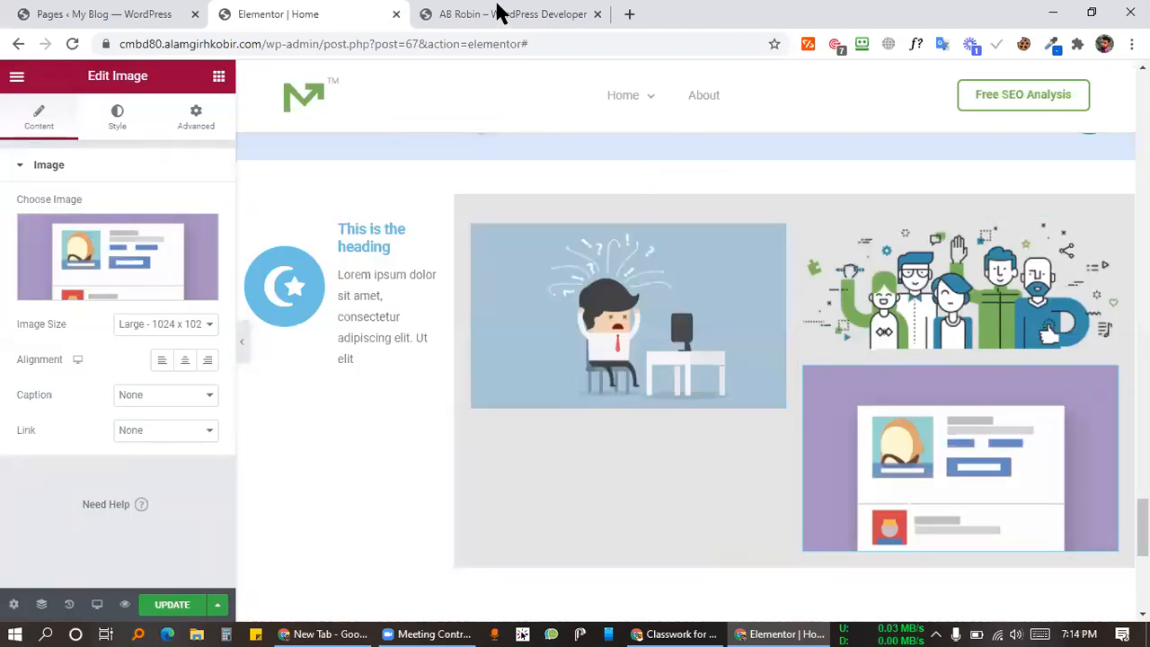
pyautogui.click(496, 11)
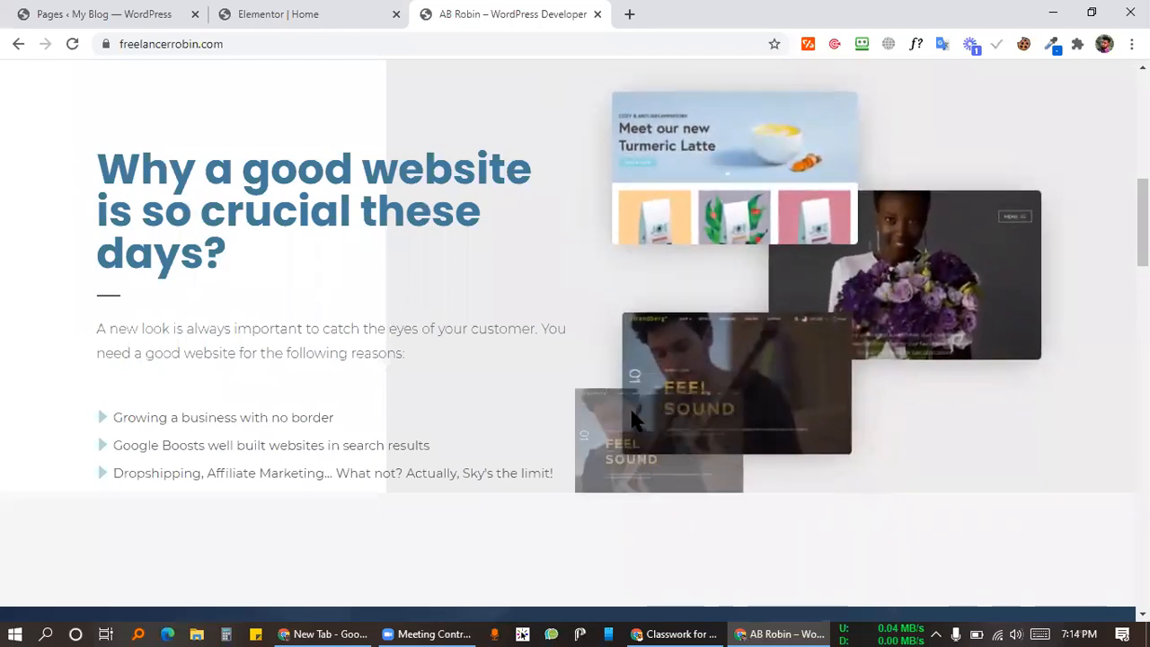
# Step: Compare the AB Robin reference site with the editor's illustrations, ending on the Elementor Home tab
pyautogui.click(160, 13)
pyautogui.hotkey('ctrl', 'Tab')
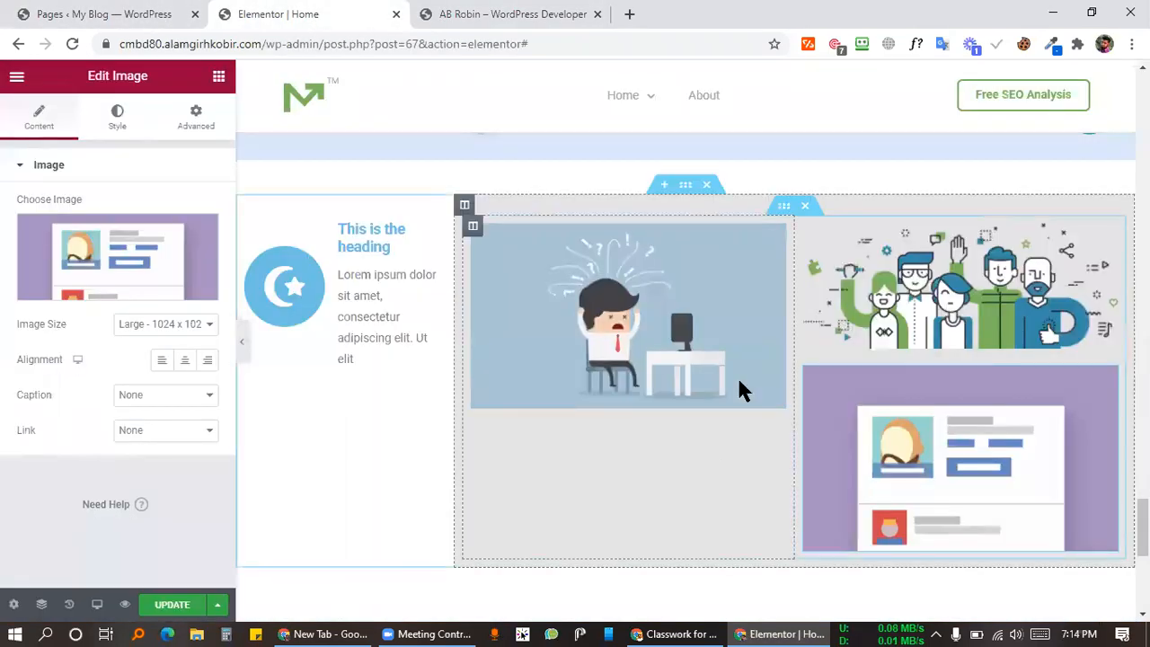
pyautogui.click(712, 330)
pyautogui.click(547, 13)
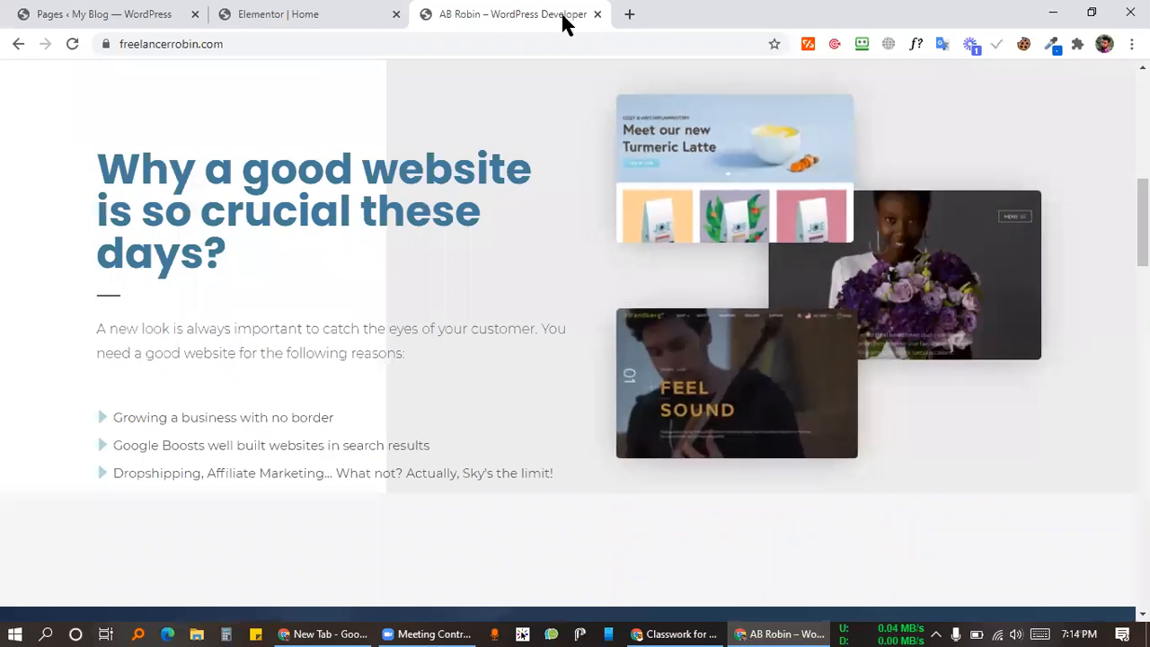
pyautogui.click(314, 13)
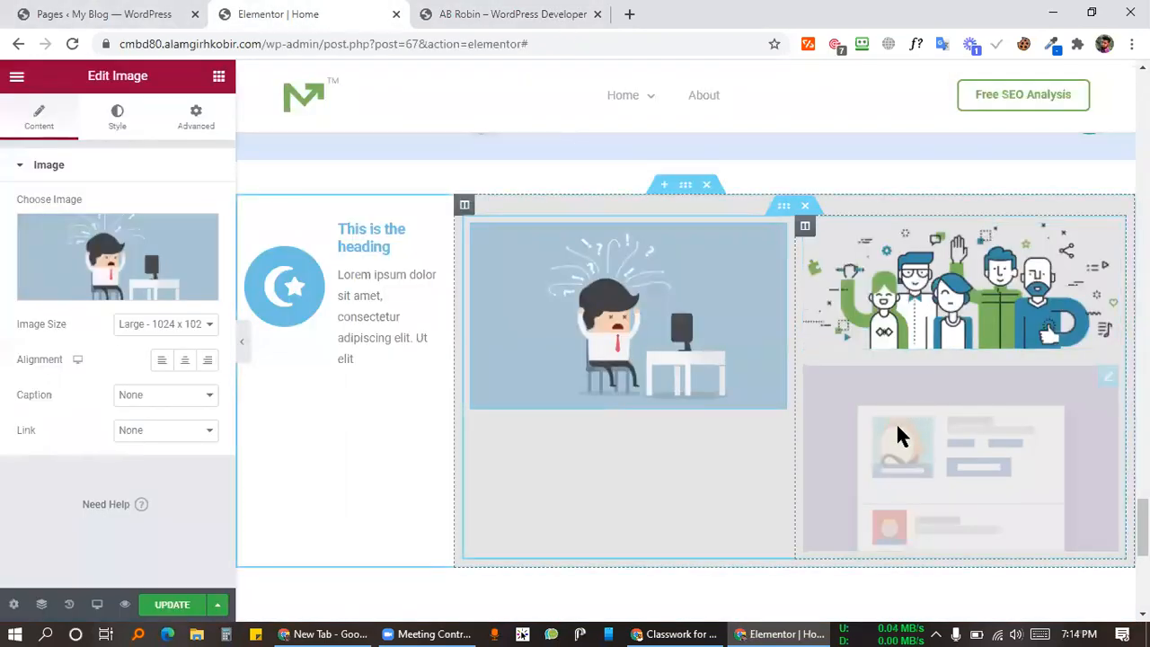
# Step: Unlink the purple profile-card image's margins and set its left margin to -18 px
pyautogui.click(982, 415)
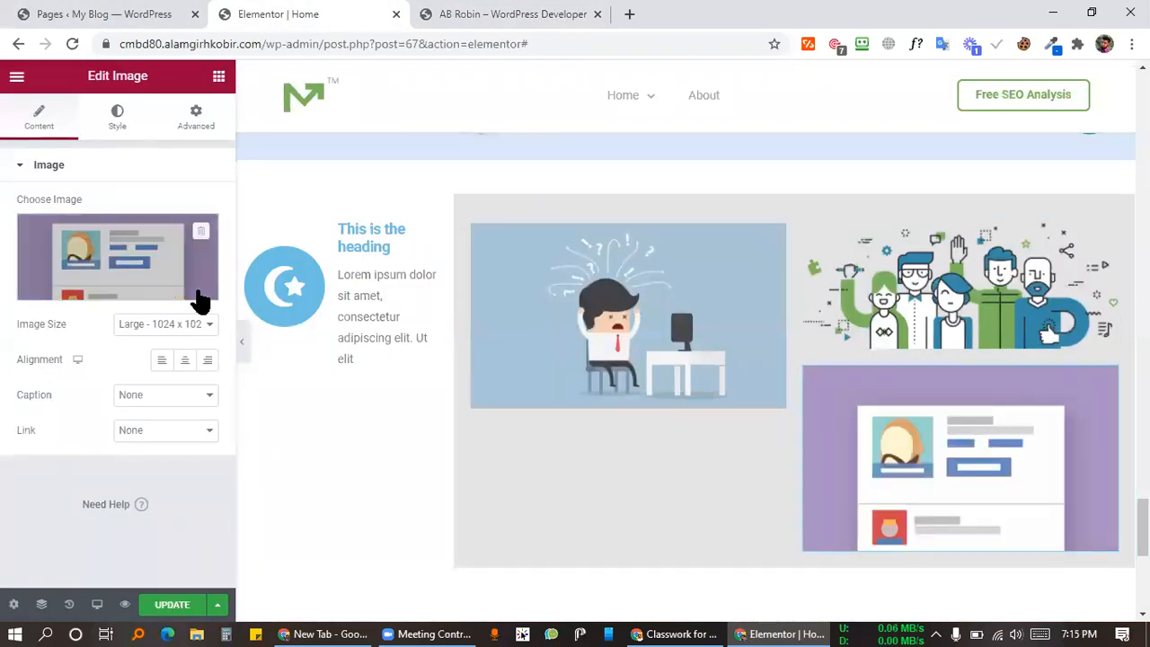
pyautogui.click(175, 115)
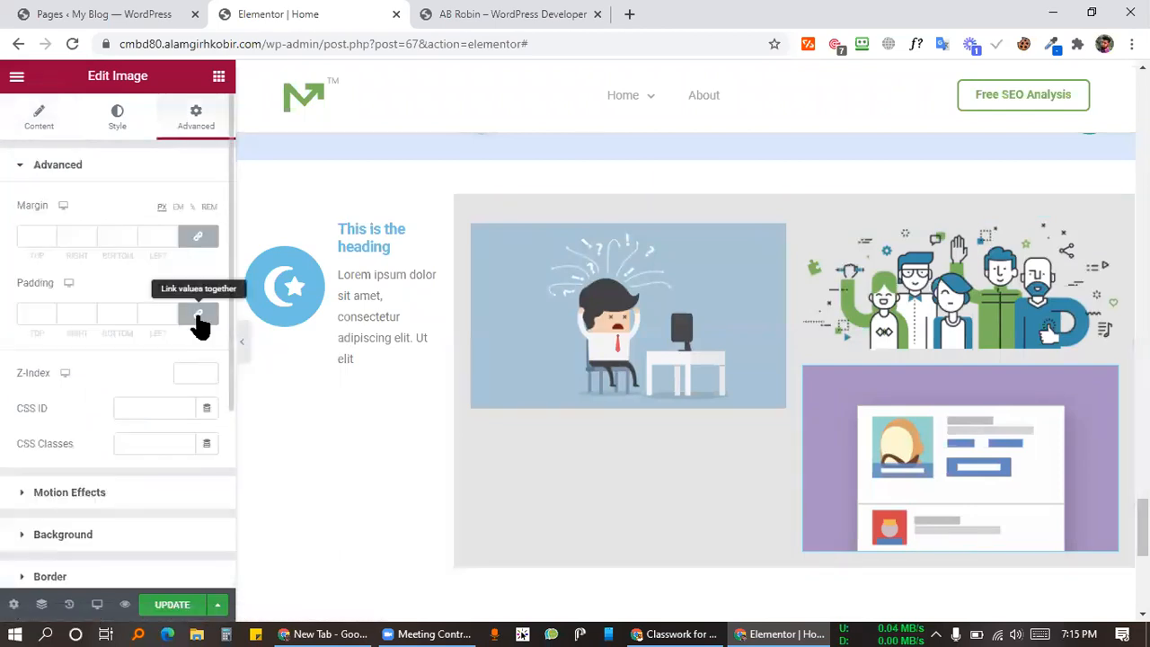
pyautogui.click(199, 237)
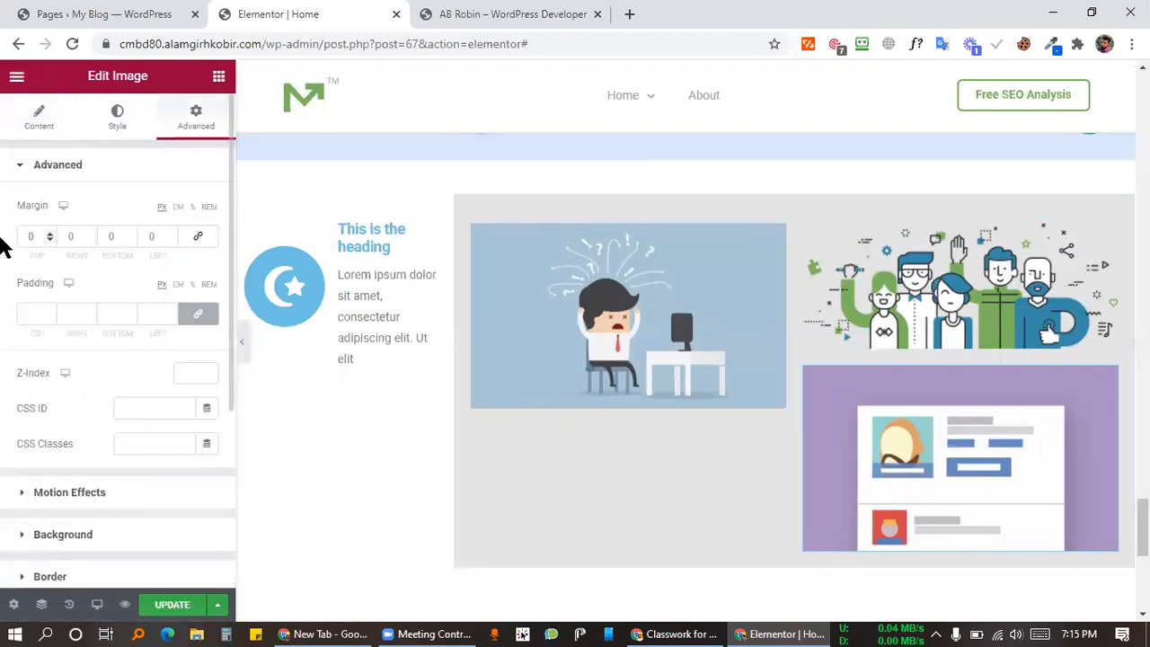
pyautogui.click(172, 239)
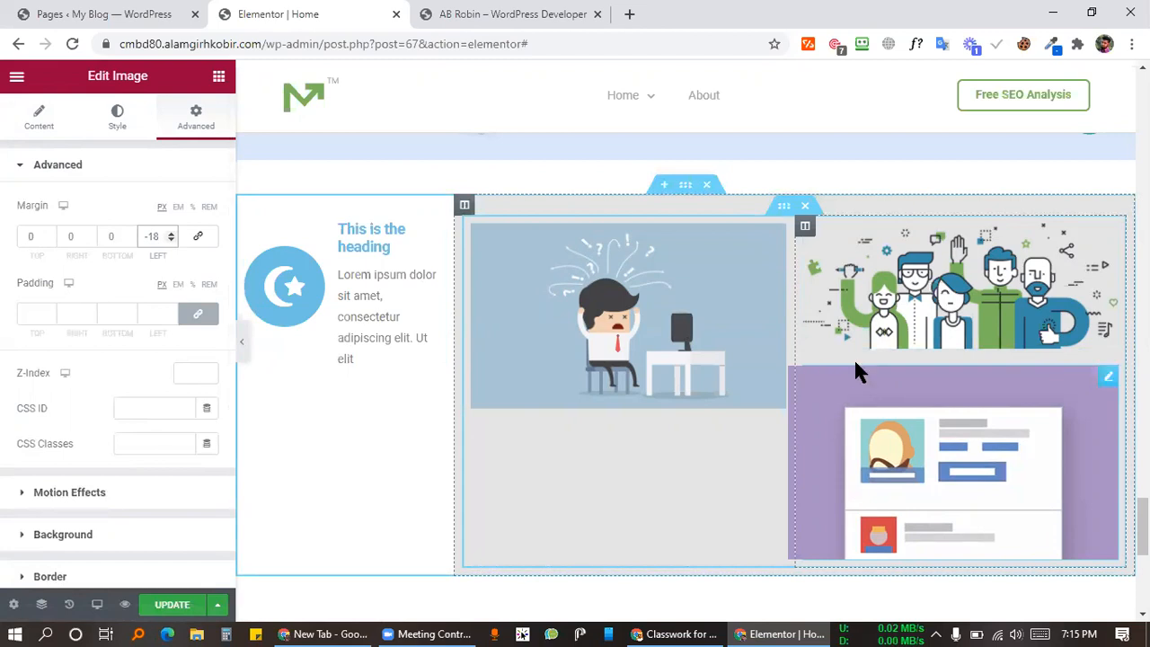
pyautogui.click(904, 279)
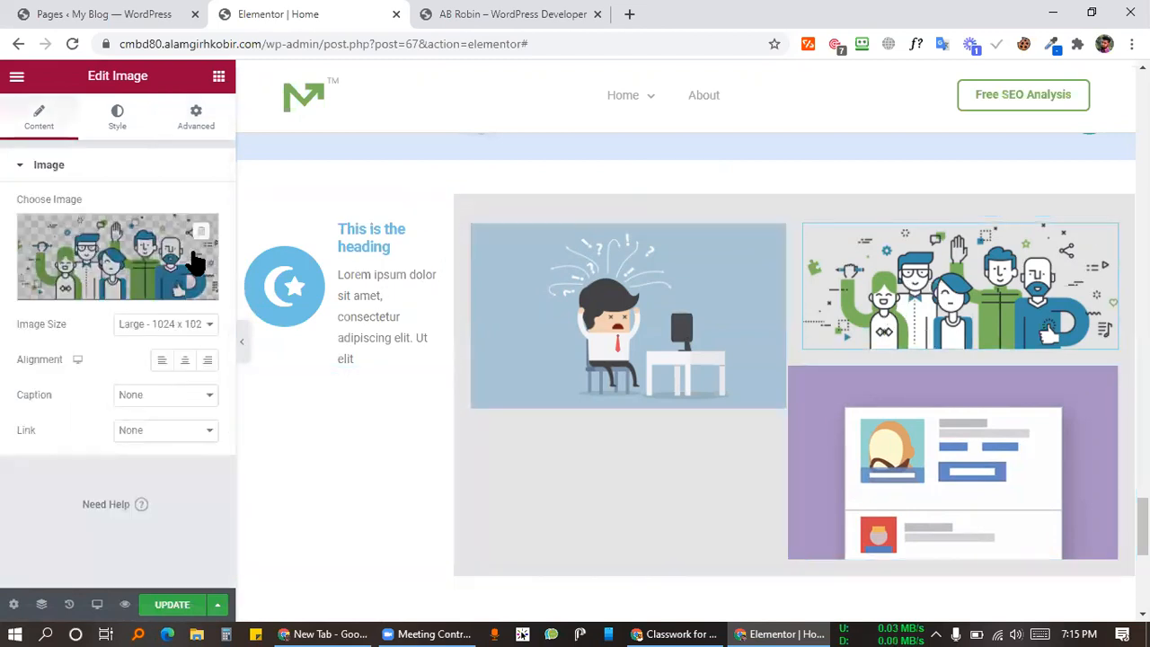
pyautogui.click(199, 126)
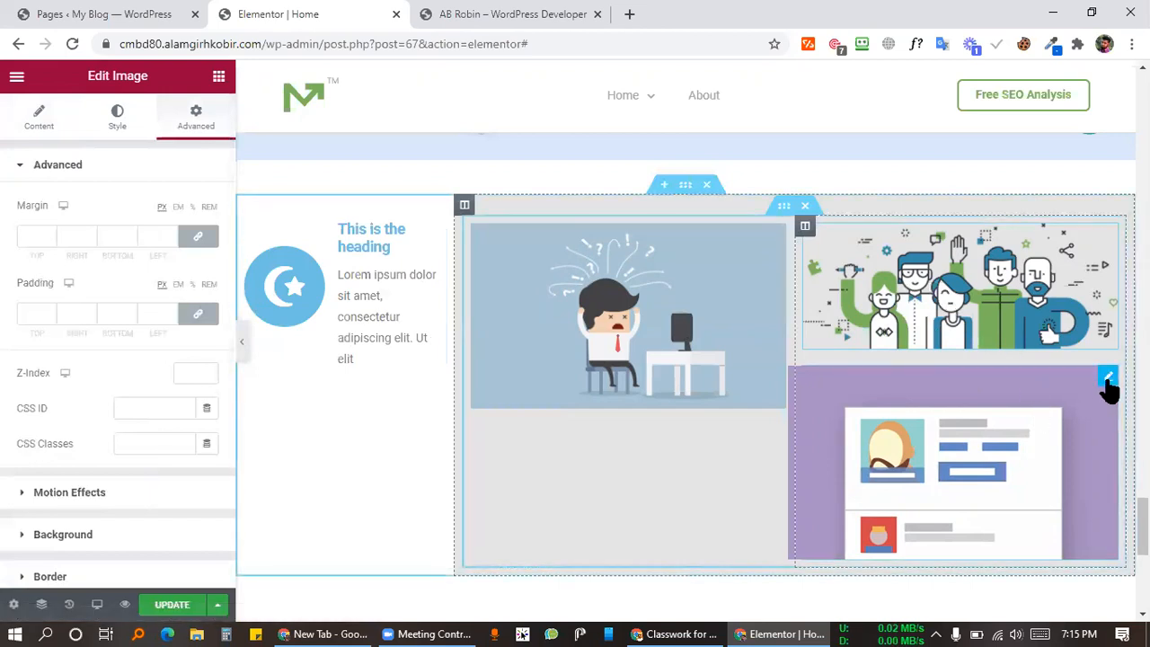
# Step: Delete the purple profile-card image and remove the extra third column
pyautogui.rightClick(1108, 385)
pyautogui.click(1039, 607)
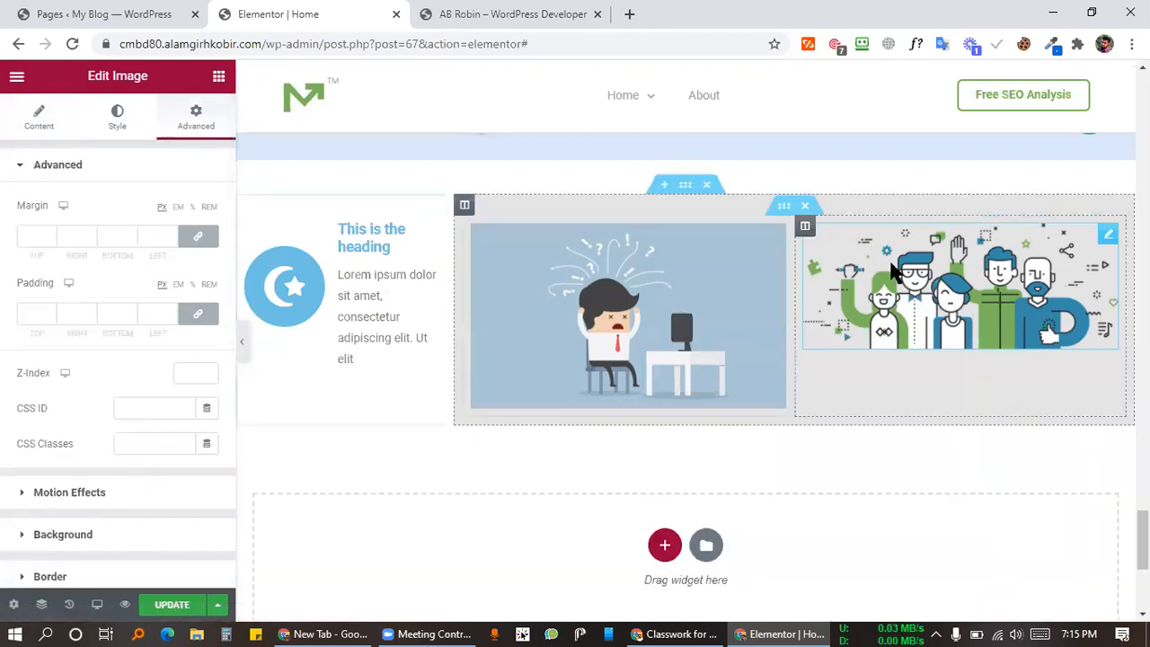
pyautogui.rightClick(807, 230)
pyautogui.click(838, 274)
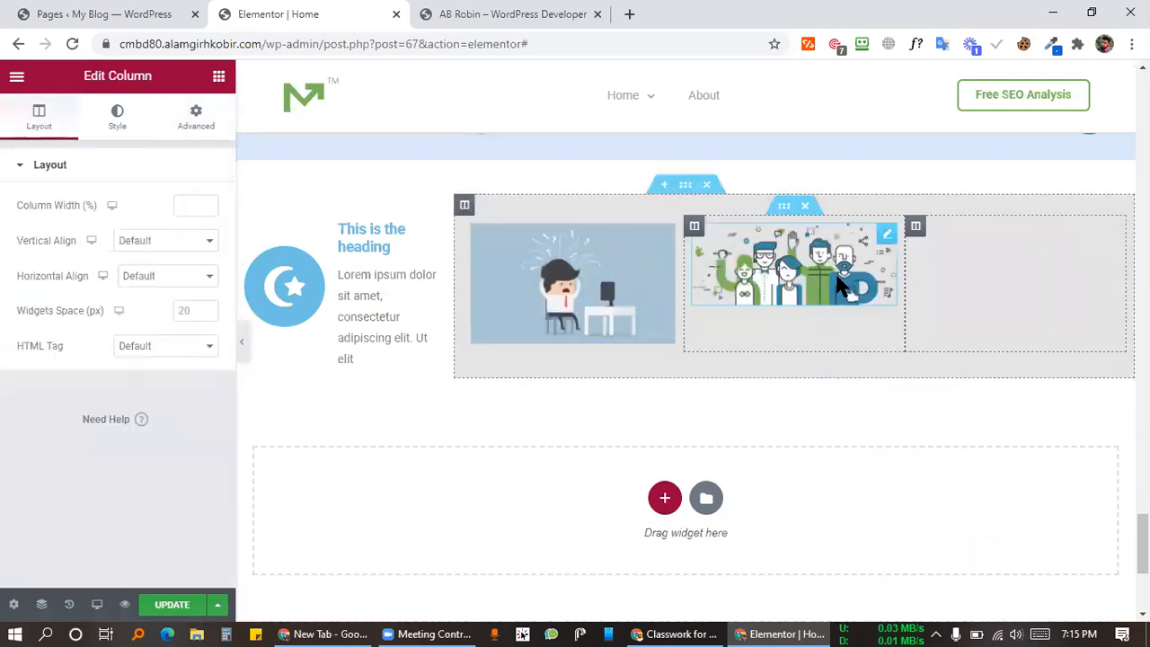
pyautogui.rightClick(914, 229)
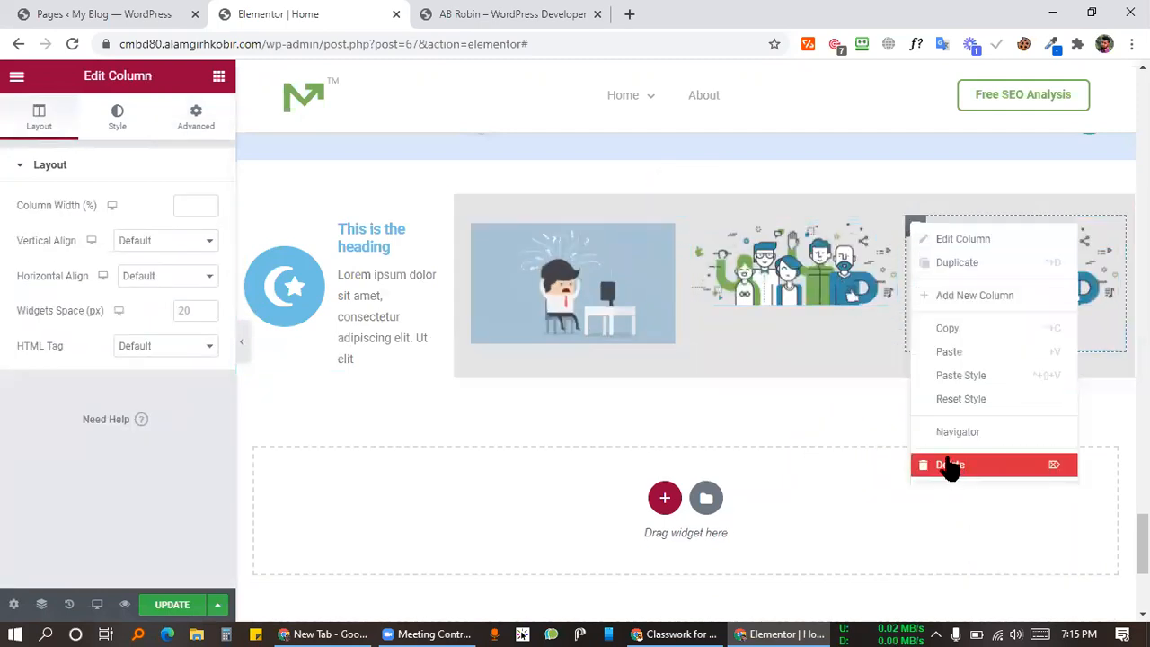
pyautogui.click(929, 462)
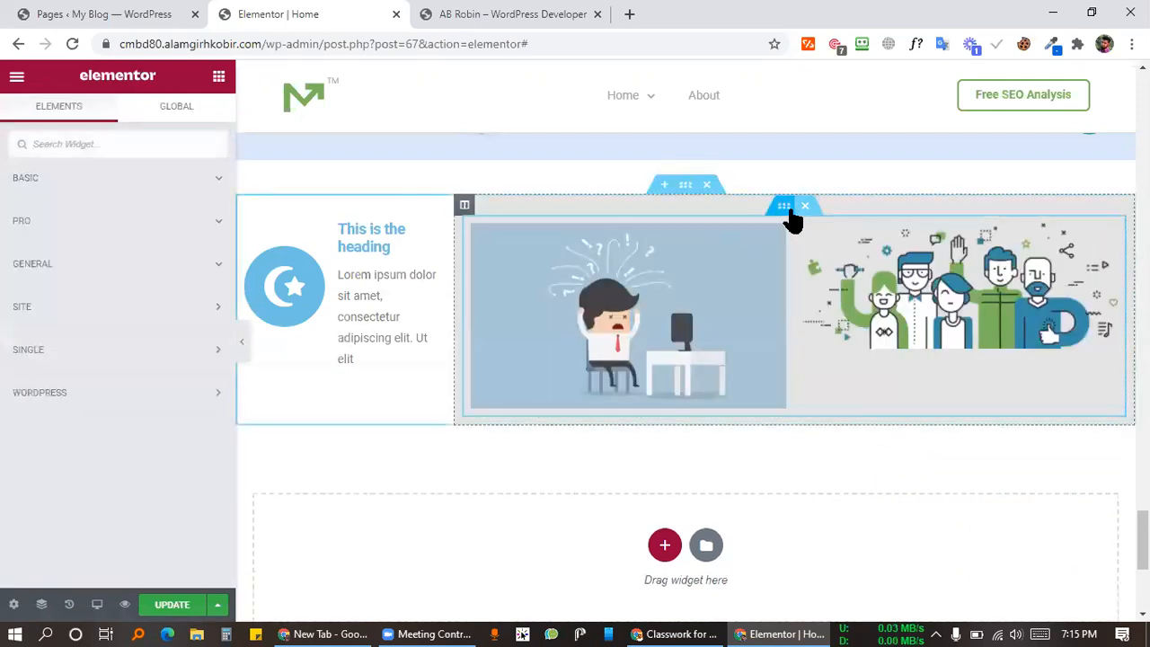
# Step: Duplicate the illustration inner section and delete one column from the lower copy
pyautogui.rightClick(786, 209)
pyautogui.click(827, 252)
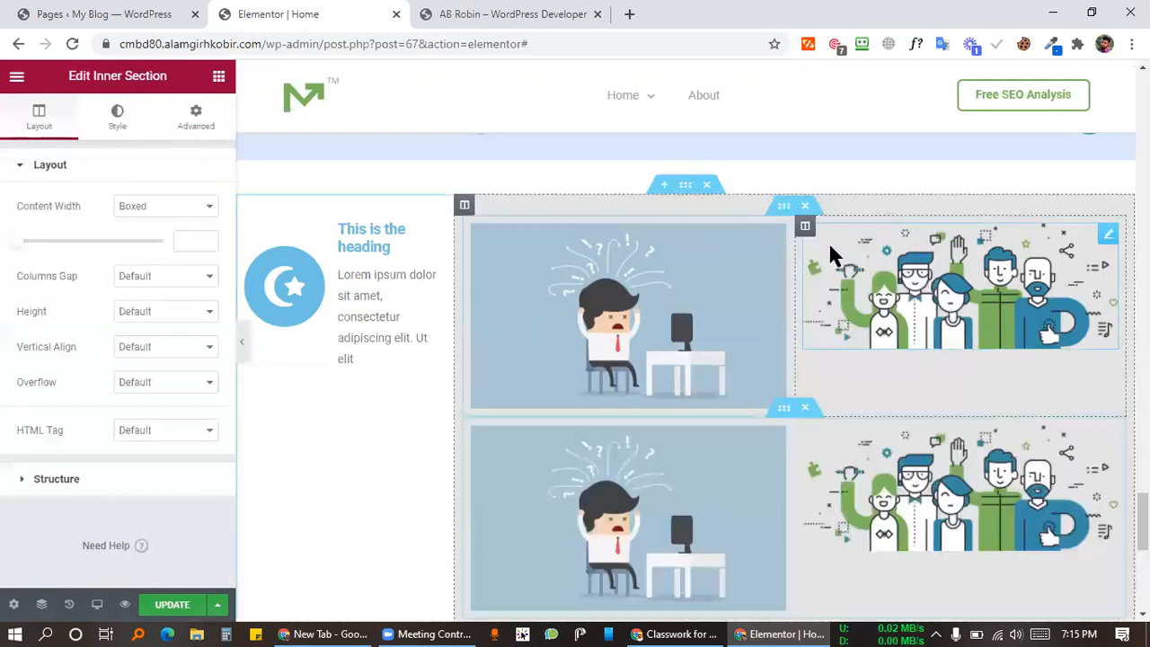
pyautogui.rightClick(474, 429)
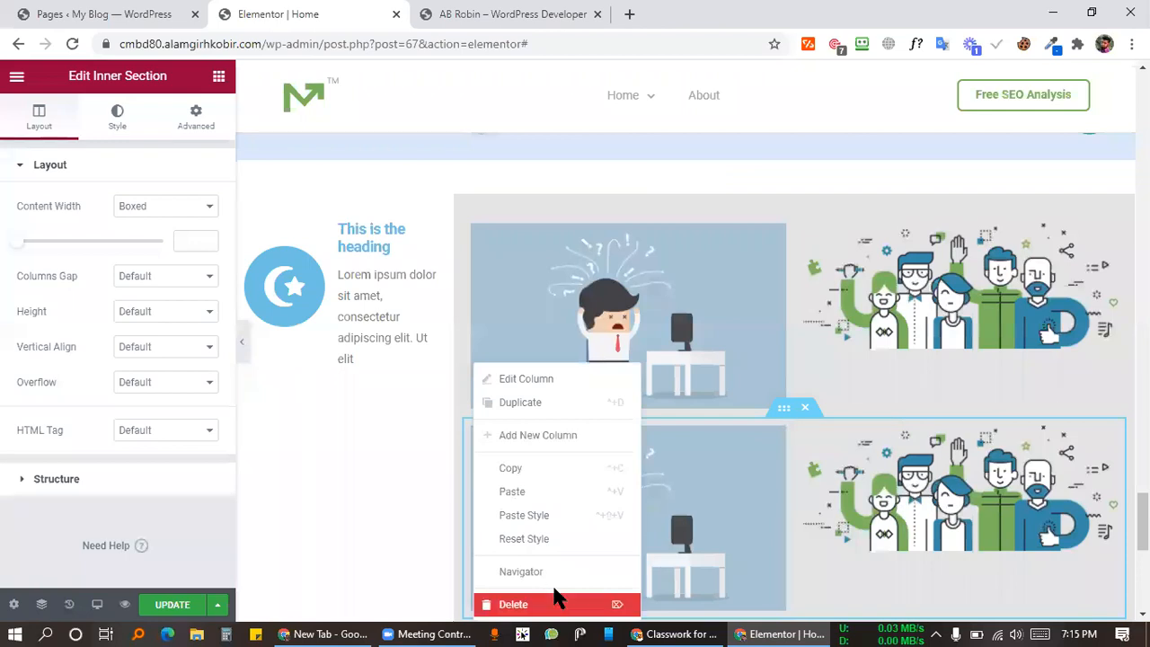
pyautogui.click(602, 600)
pyautogui.scroll(-2, 926, 319)
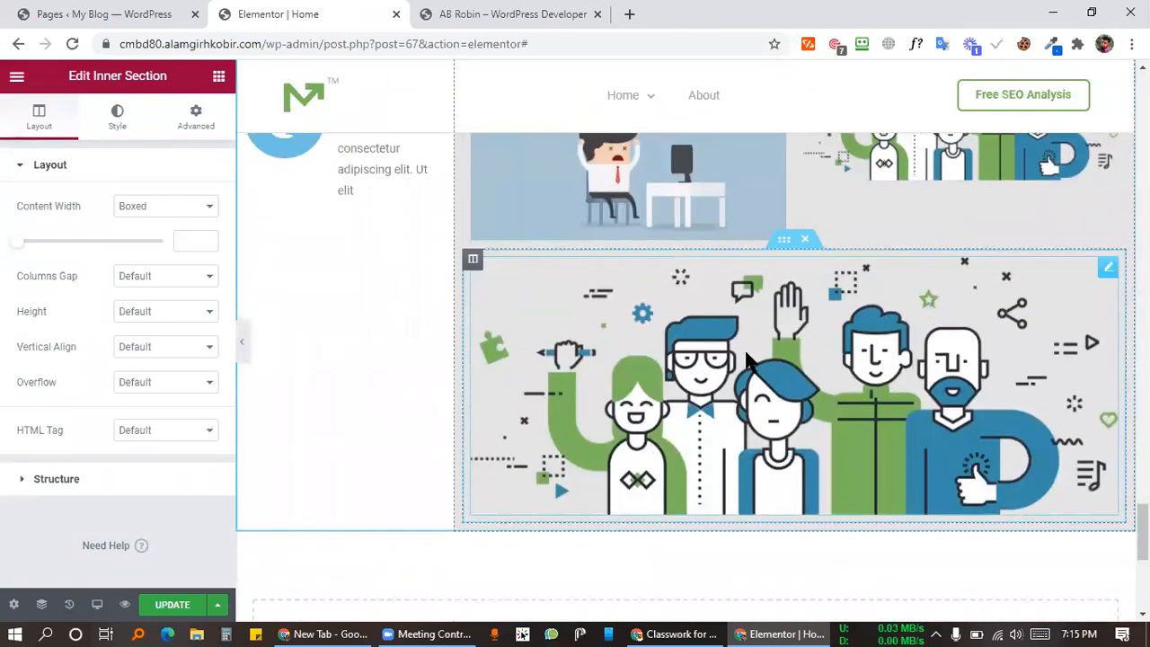
pyautogui.scroll(2, 806, 306)
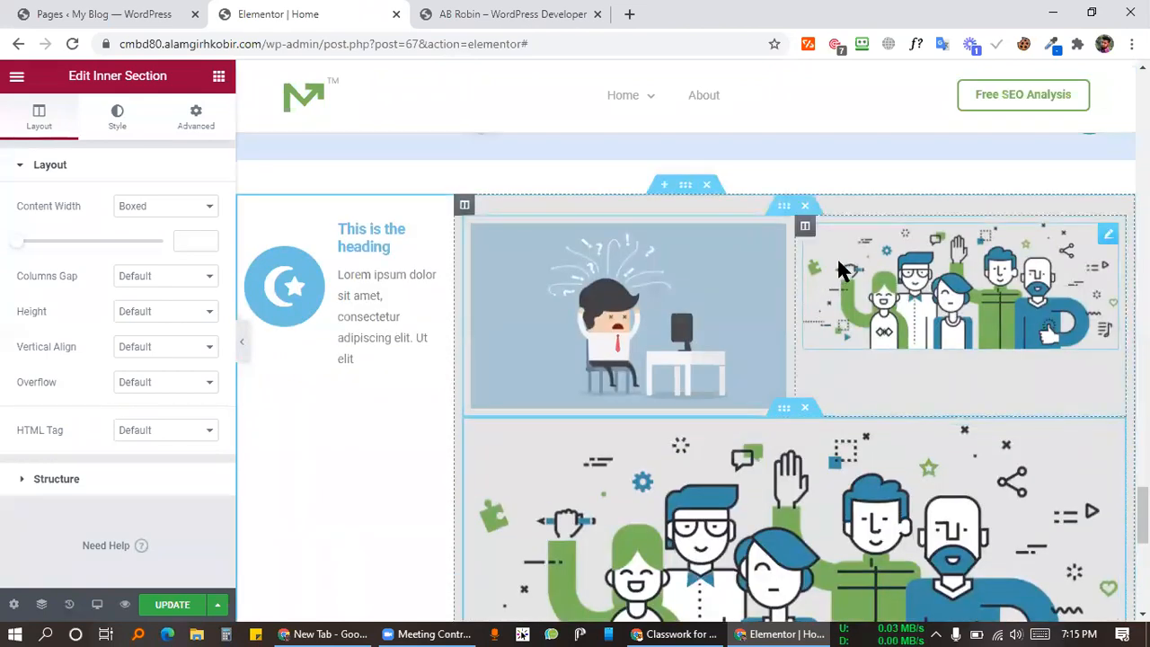
pyautogui.click(559, 14)
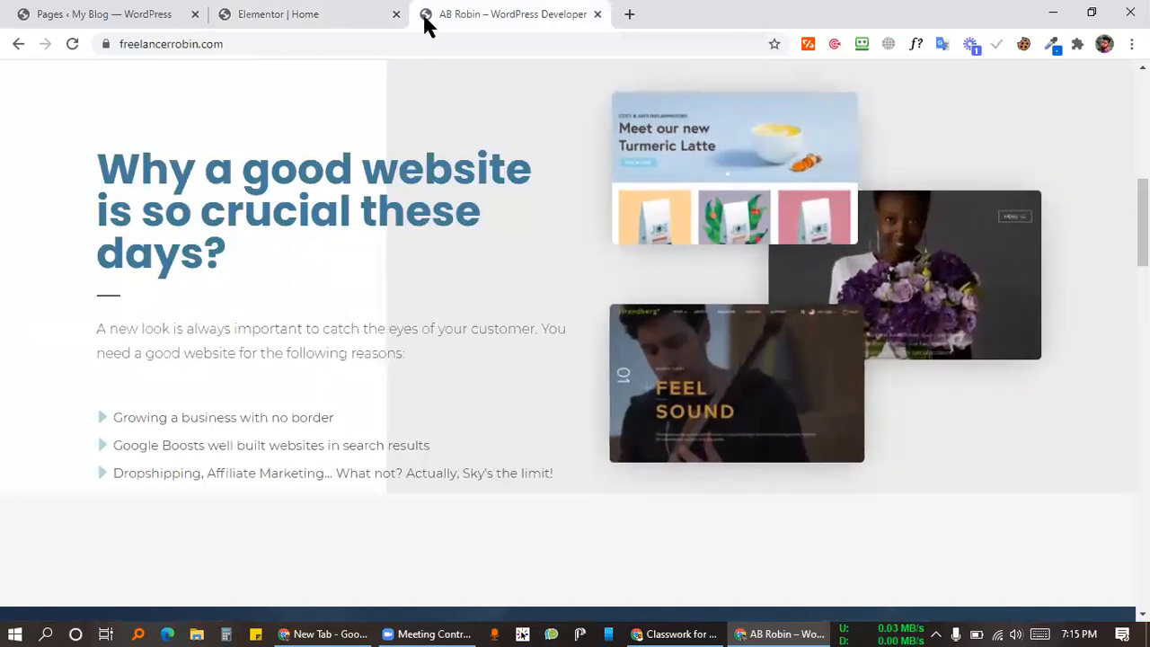
pyautogui.click(320, 14)
pyautogui.scroll(-2, 912, 409)
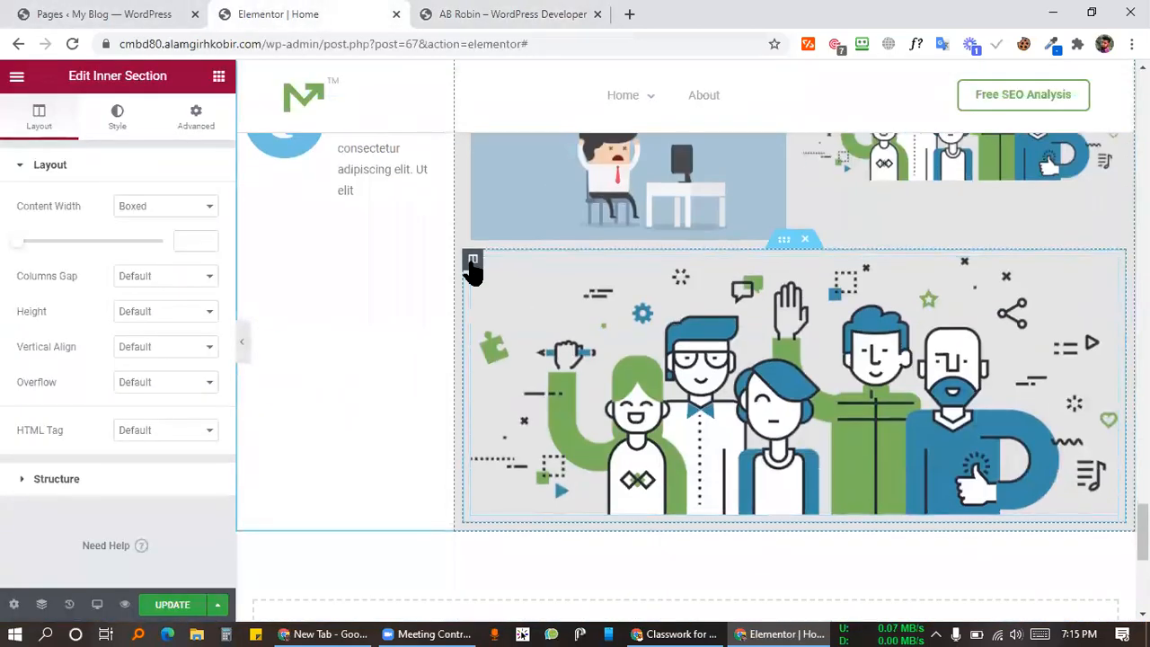
# Step: Add an empty column beside the team illustration in the lower inner section
pyautogui.rightClick(474, 270)
pyautogui.click(513, 336)
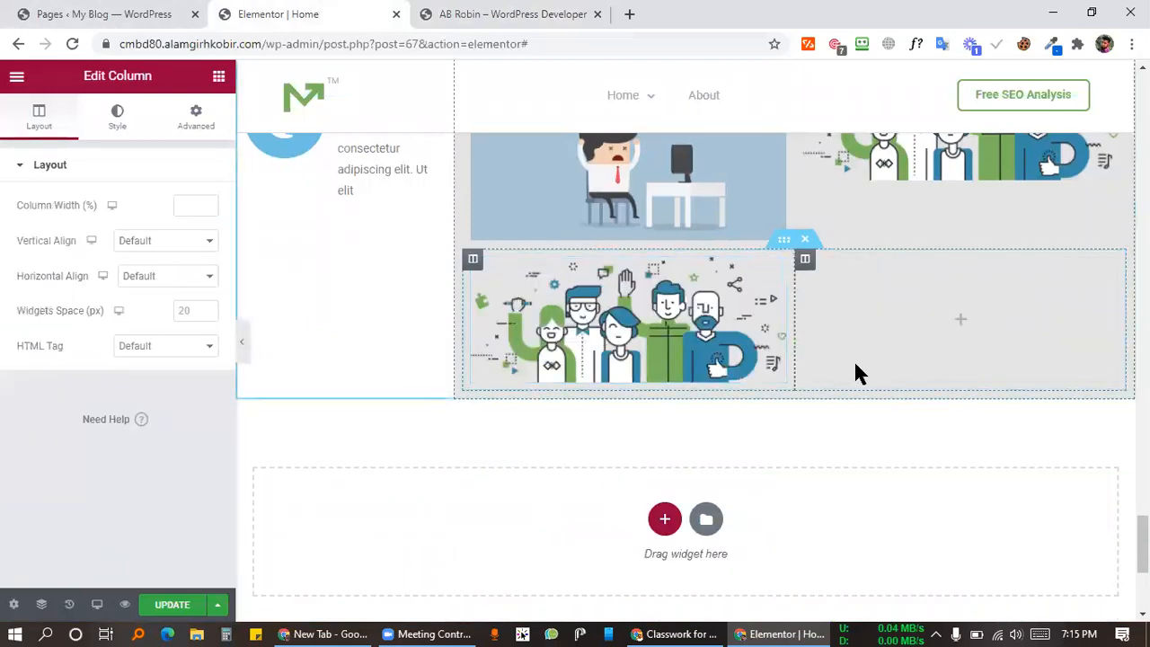
pyautogui.scroll(2, 854, 373)
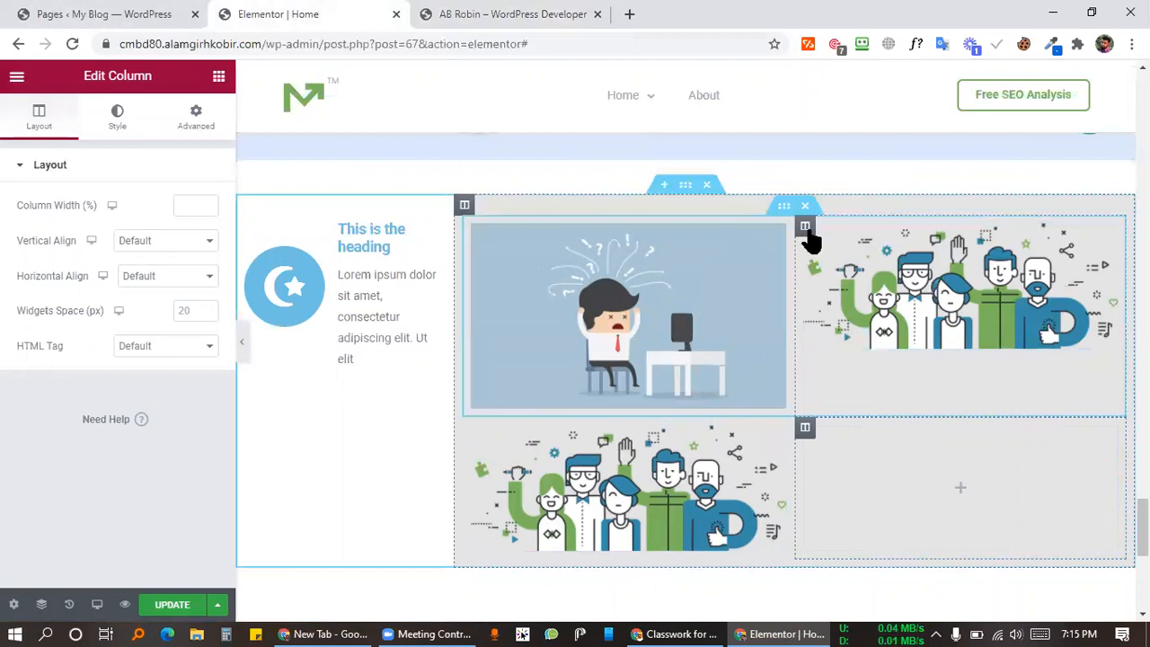
pyautogui.click(893, 281)
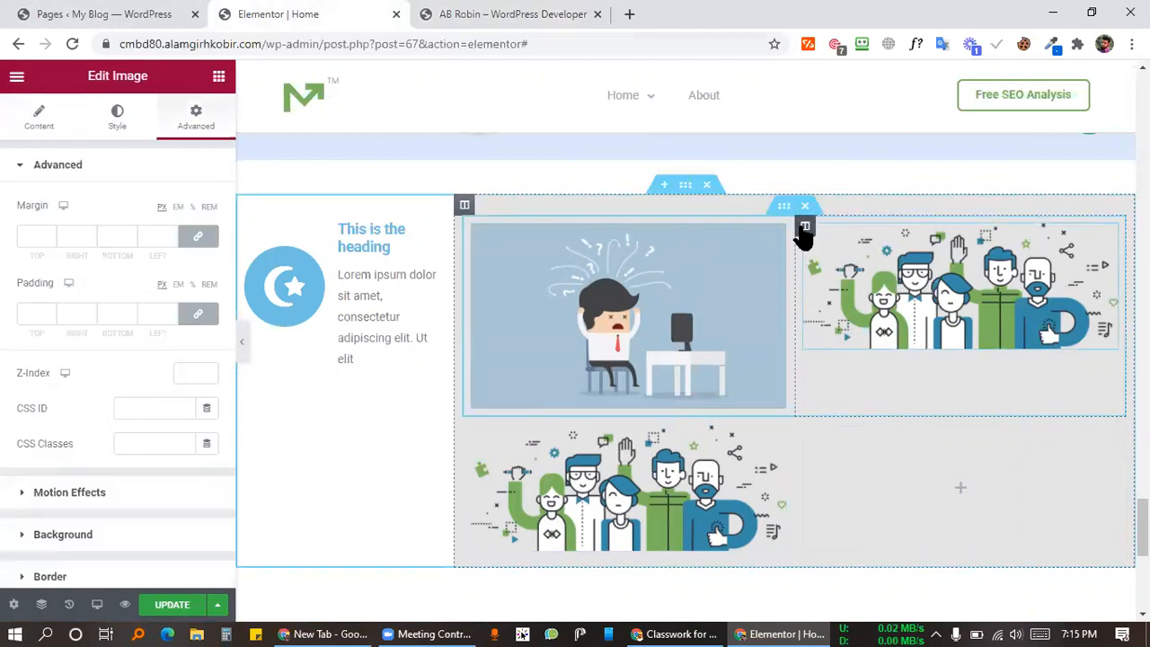
pyautogui.click(804, 225)
pyautogui.click(424, 14)
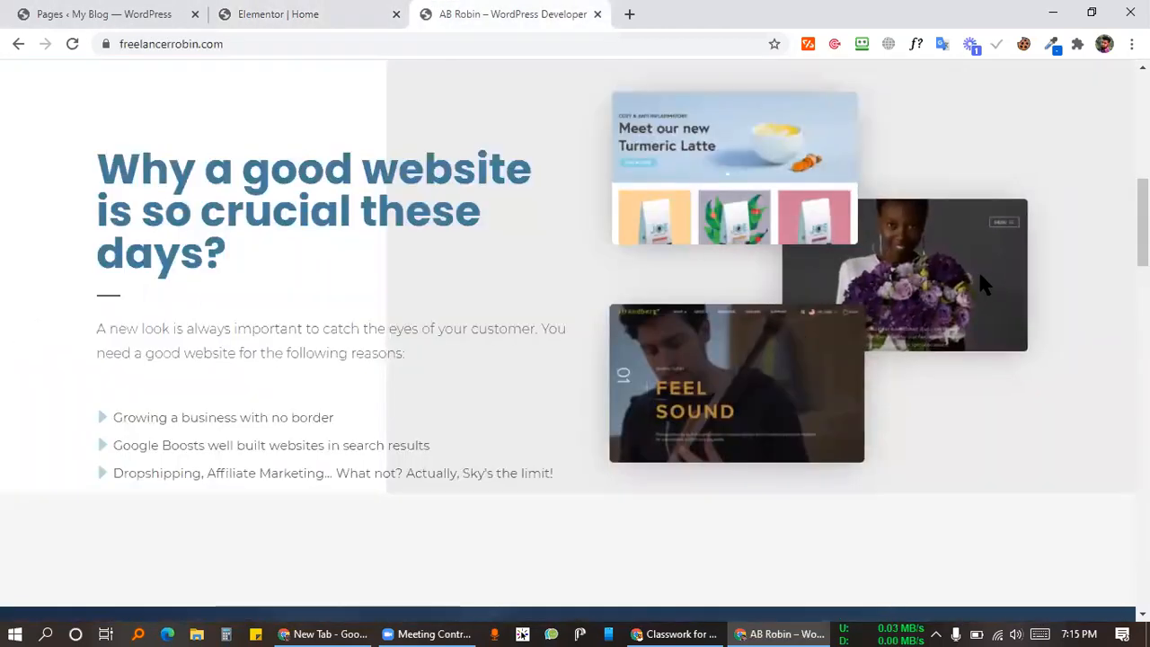
pyautogui.click(342, 13)
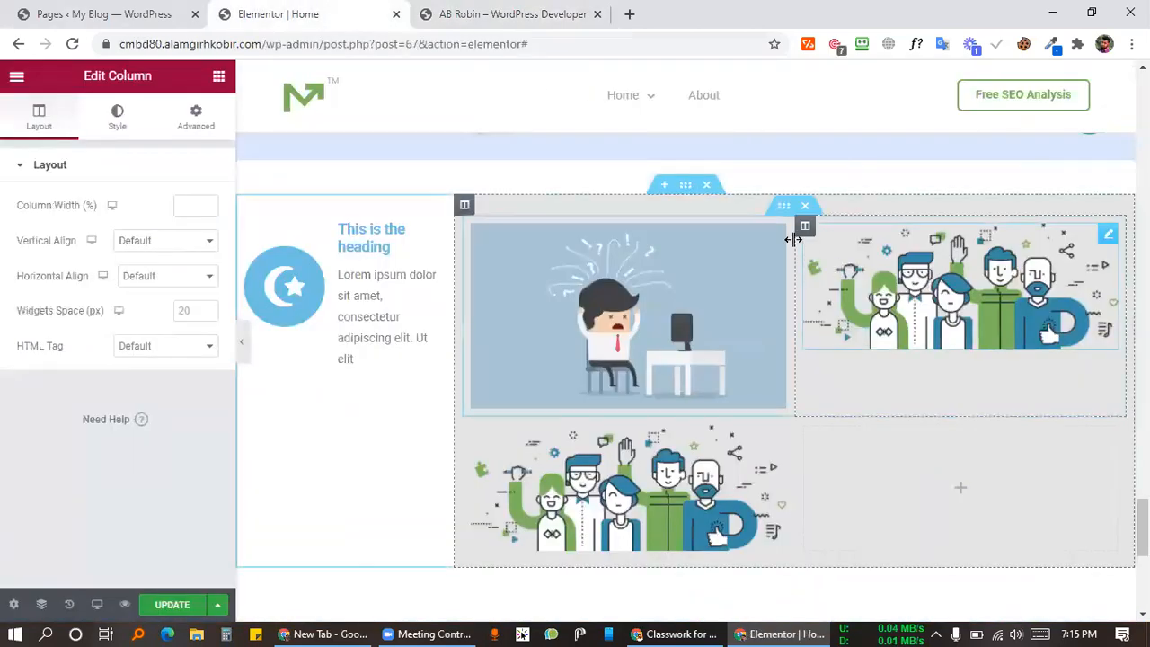
# Step: Try a negative left padding on the people column, then reset padding to 0
pyautogui.click(210, 126)
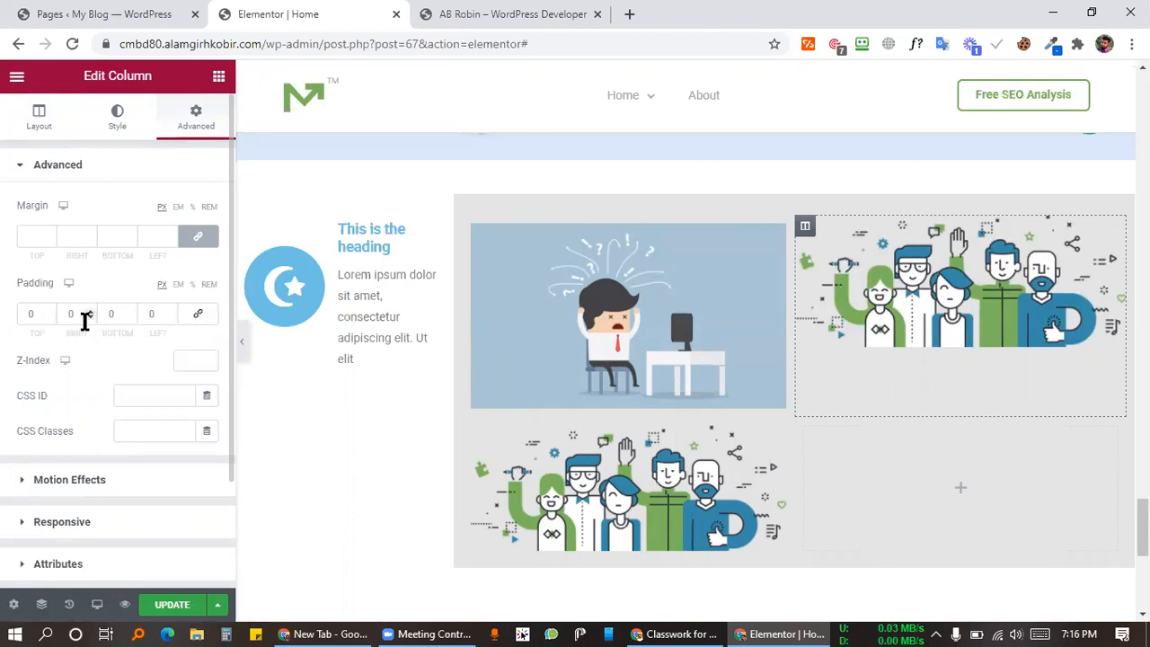
pyautogui.click(170, 317)
pyautogui.click(171, 317)
pyautogui.click(171, 318)
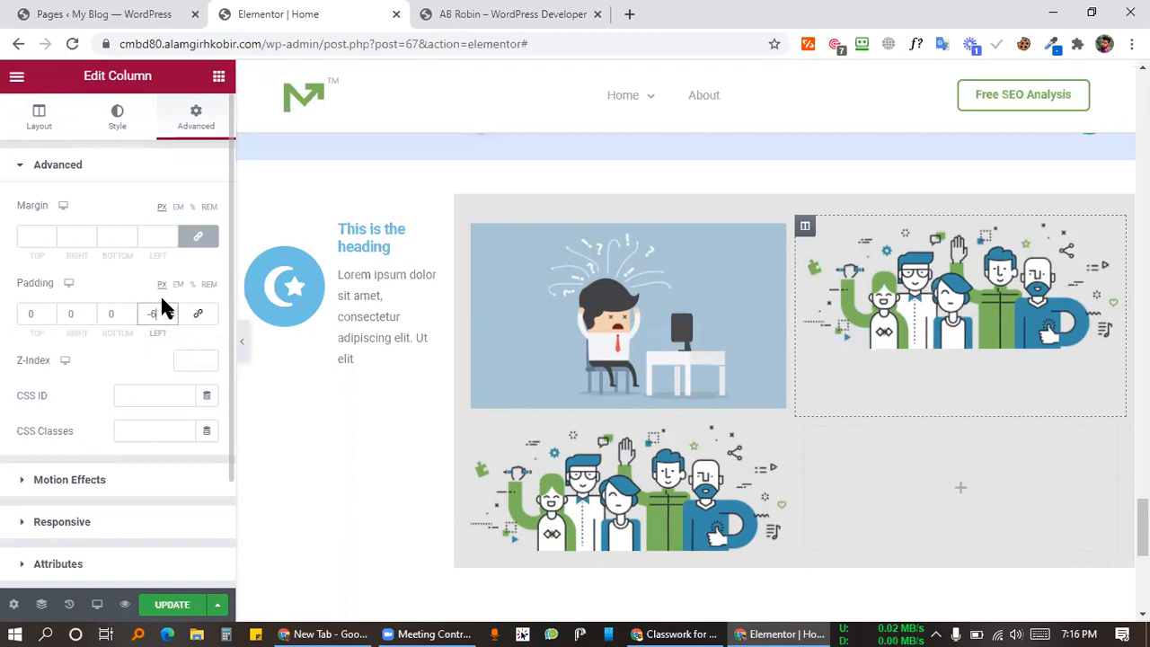
pyautogui.click(196, 313)
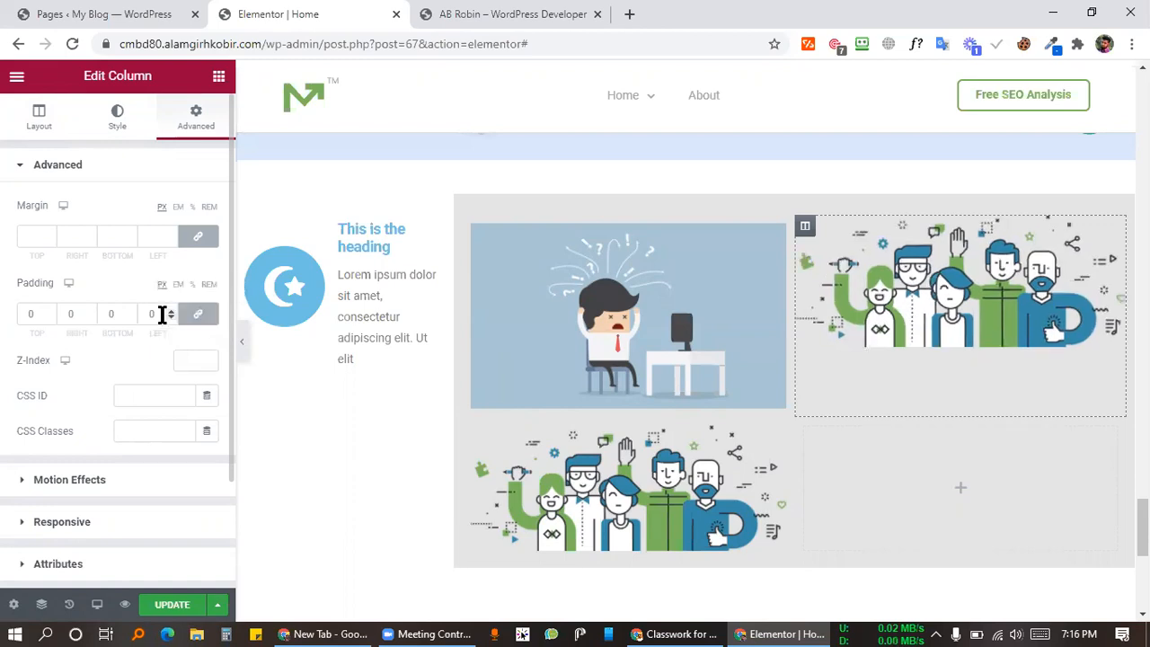
# Step: Unlink the people column's margins and set its left margin to -77 px
pyautogui.click(197, 238)
pyautogui.click(170, 240)
pyautogui.click(171, 240)
pyautogui.click(171, 240)
pyautogui.click(171, 240)
pyautogui.click(170, 239)
pyautogui.click(171, 240)
pyautogui.click(171, 240)
pyautogui.click(171, 240)
pyautogui.click(171, 240)
pyautogui.click(171, 240)
pyautogui.click(170, 239)
pyautogui.click(171, 240)
pyautogui.click(170, 240)
pyautogui.click(171, 239)
pyautogui.click(171, 240)
pyautogui.click(194, 360)
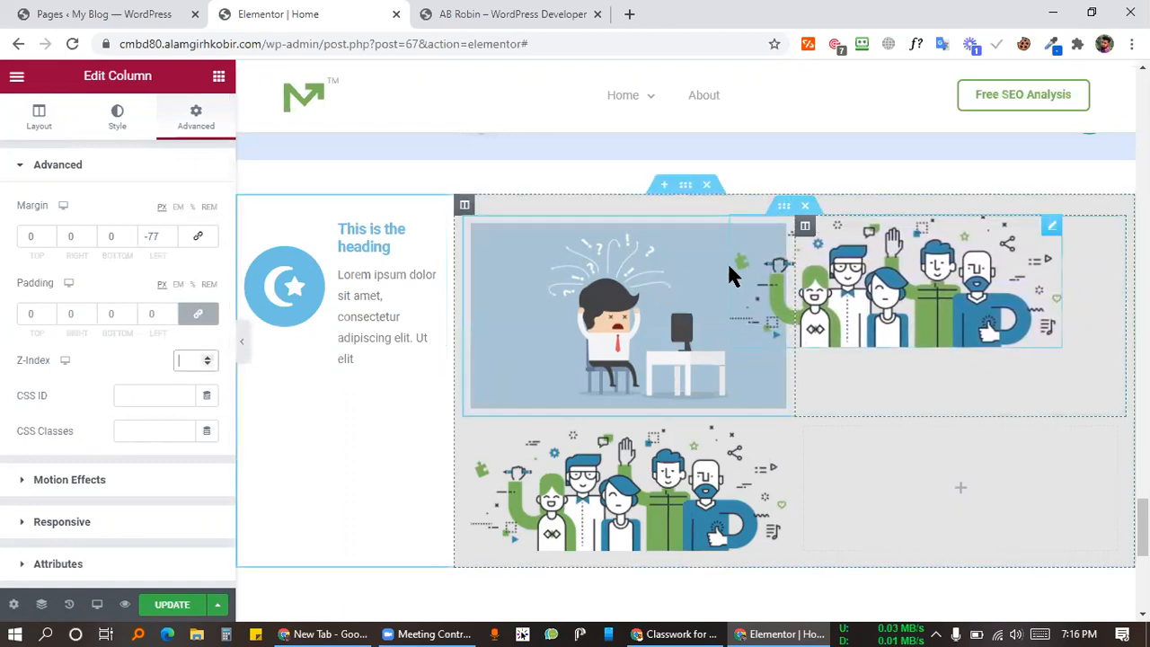
pyautogui.click(647, 306)
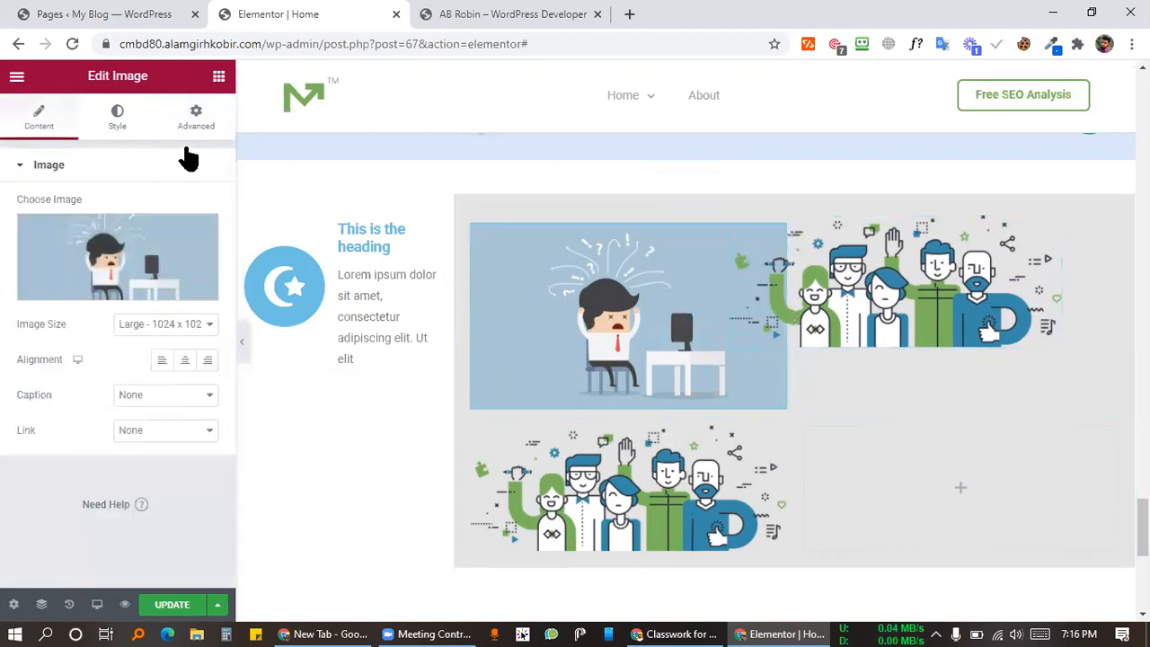
# Step: Set the desk illustration's z-index to 09
pyautogui.click(196, 115)
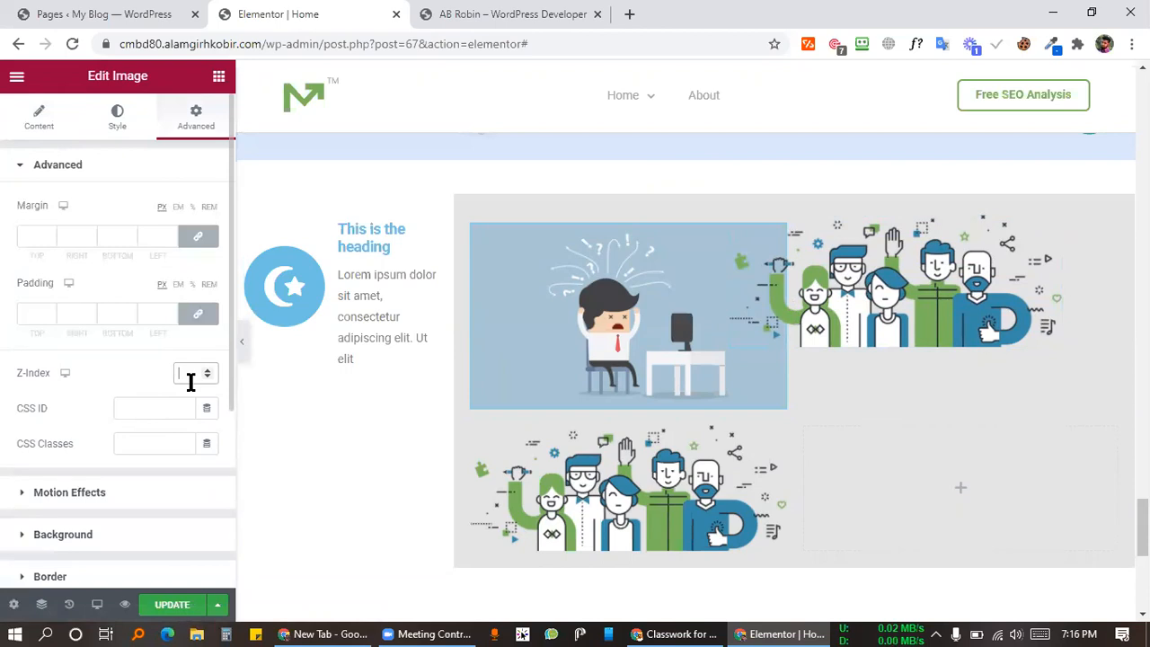
pyautogui.click(190, 382)
pyautogui.write('09')
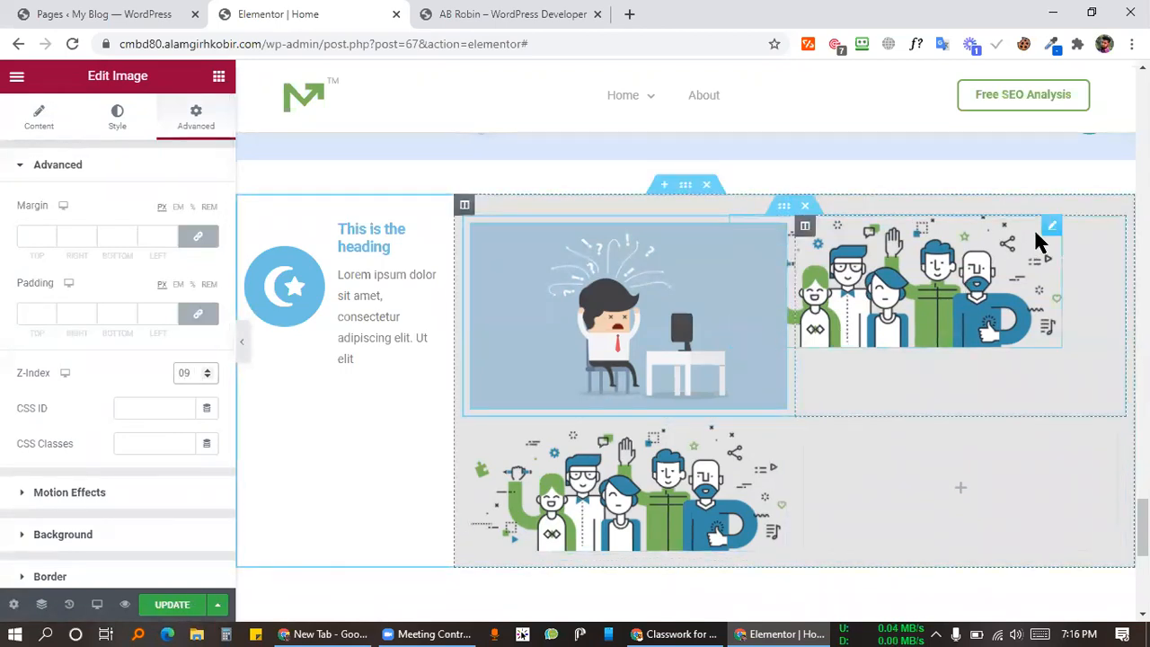
pyautogui.click(1051, 229)
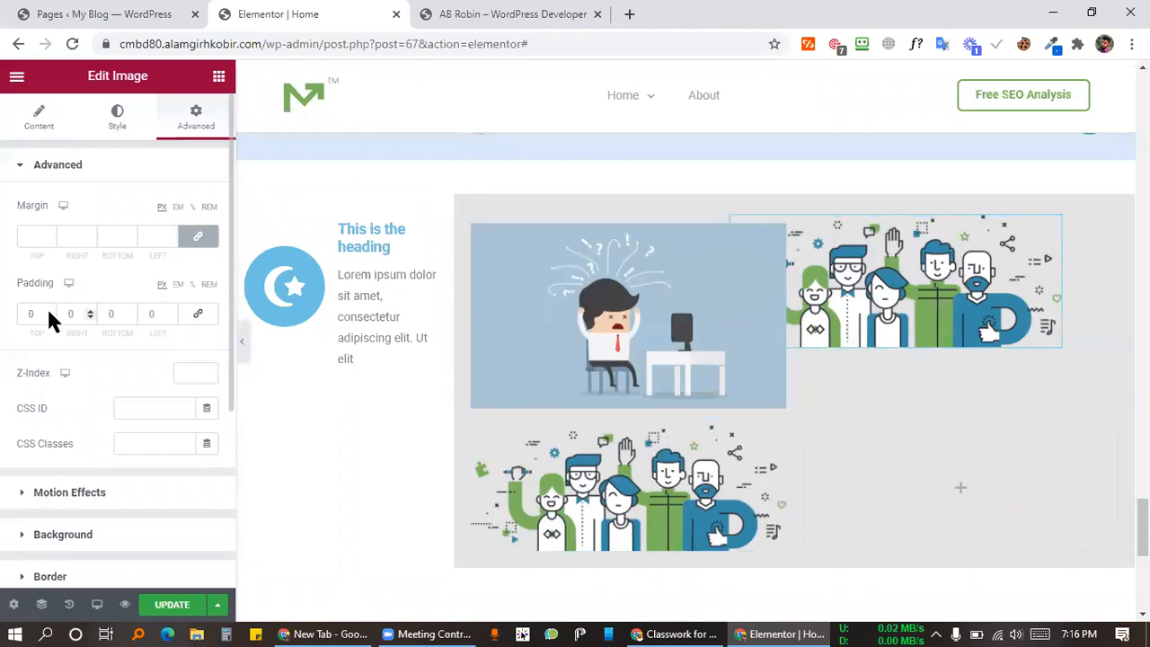
pyautogui.click(503, 14)
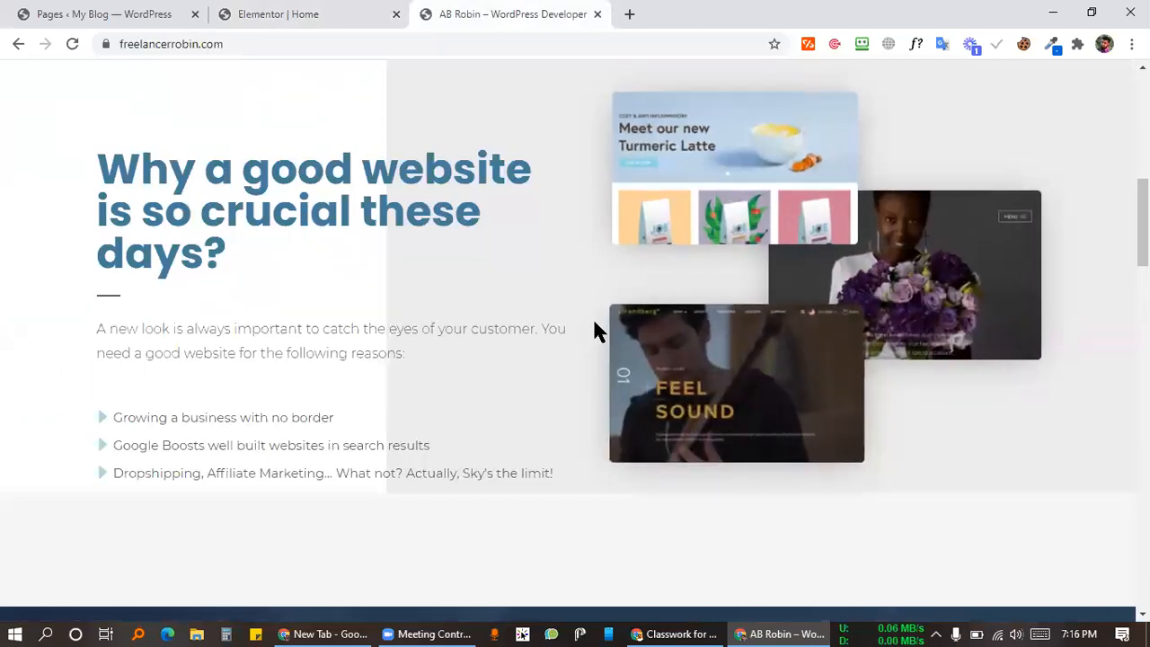
# Step: Inspect an overlapping screenshot on the AB Robin site, then return to the Elementor editor
pyautogui.rightClick(778, 180)
pyautogui.click(385, 228)
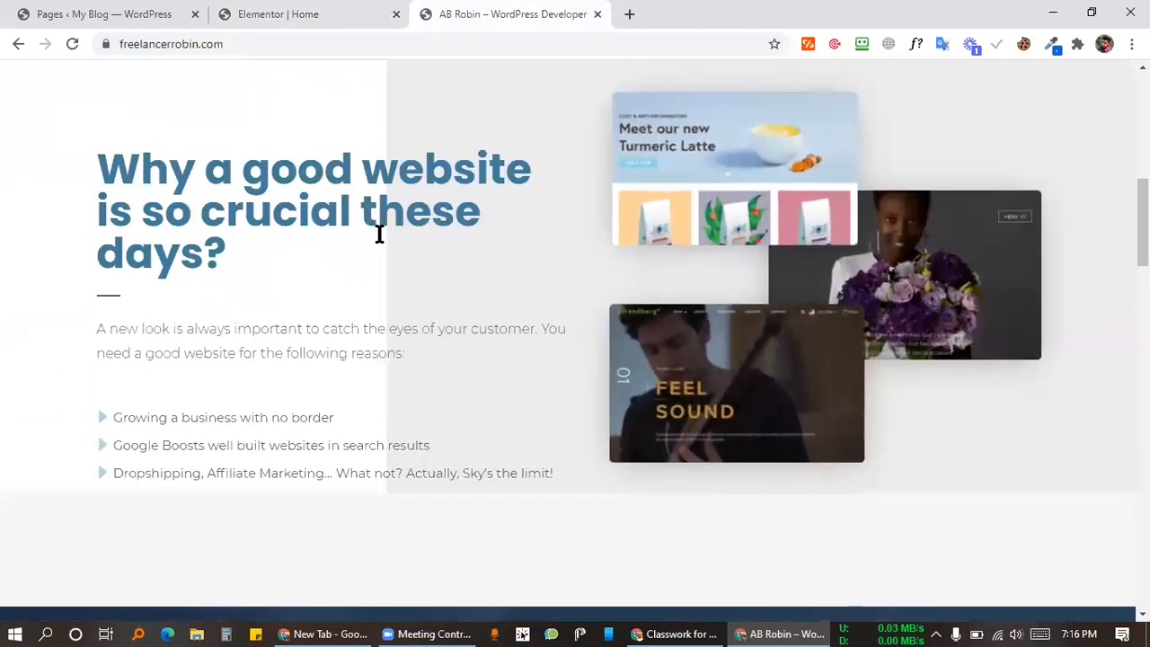
pyautogui.click(274, 13)
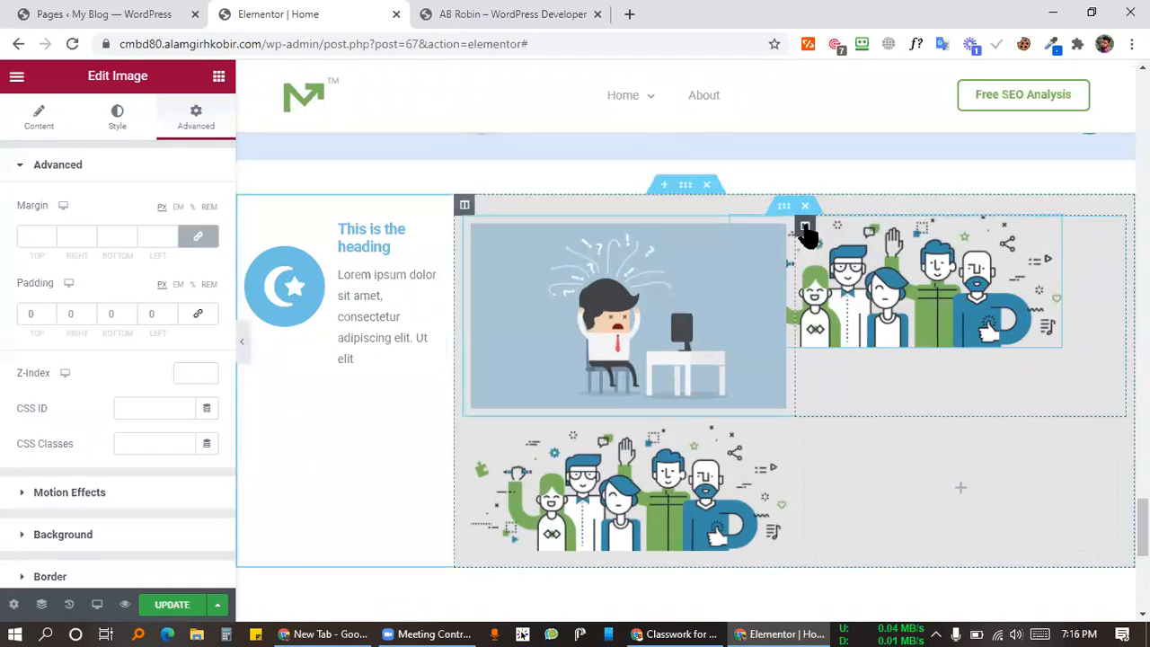
# Step: Raise the upper-right people column's top margin to 139 px
pyautogui.click(805, 226)
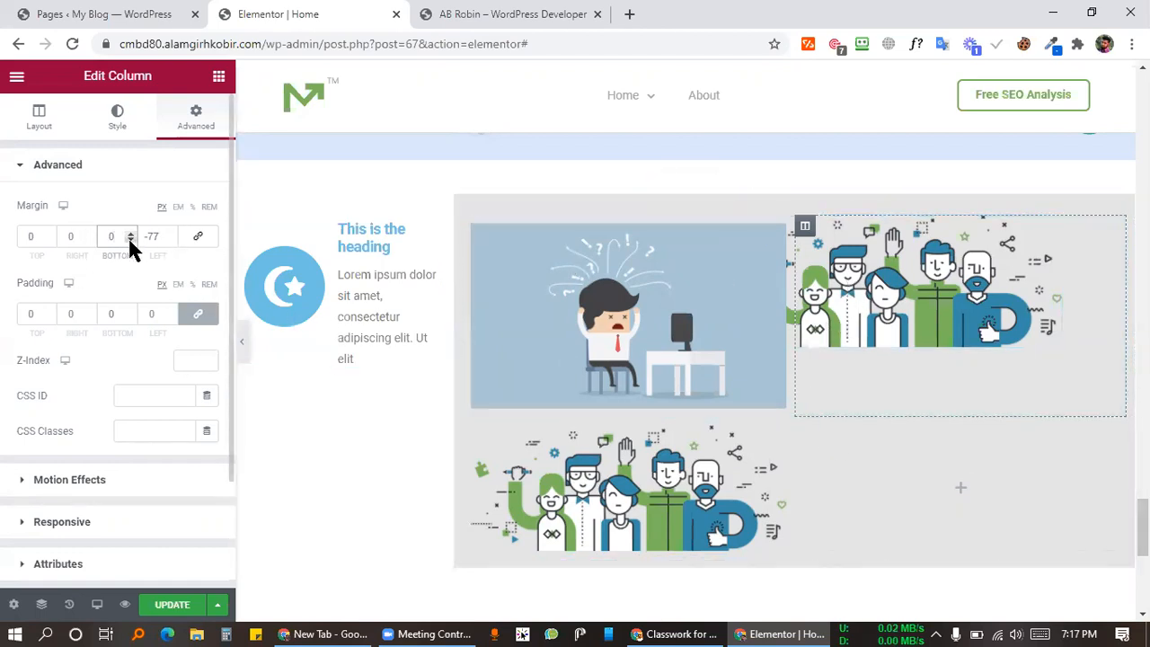
pyautogui.click(51, 233)
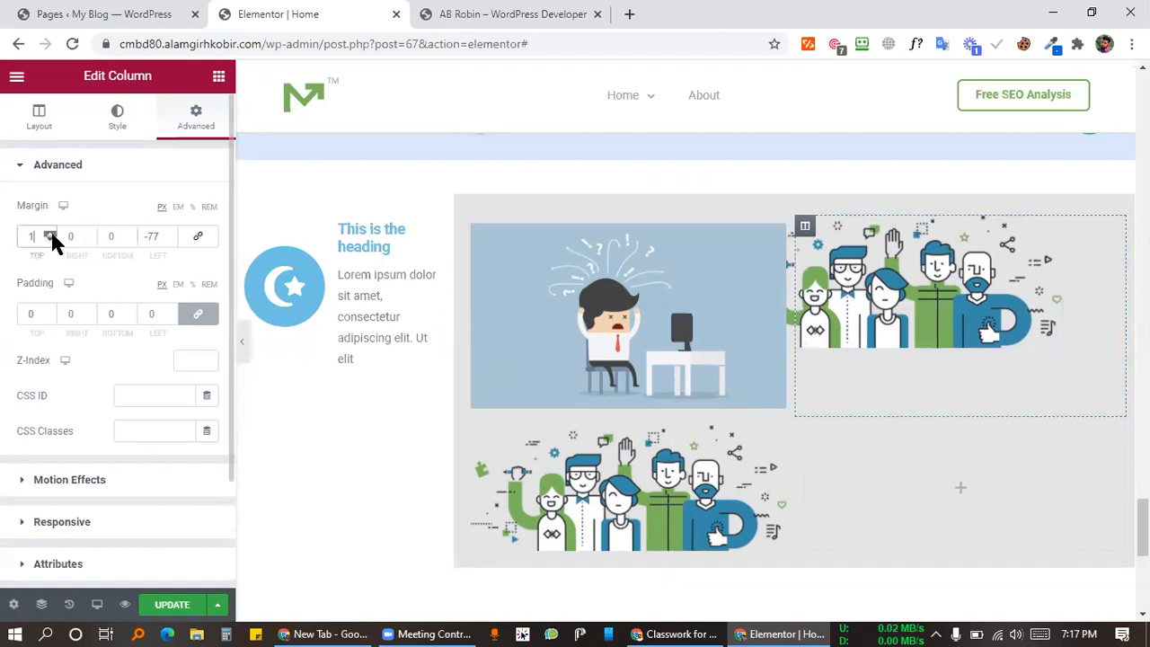
pyautogui.moveTo(52, 235); pyautogui.dragTo(51, 236)
pyautogui.scroll(-2, 734, 509)
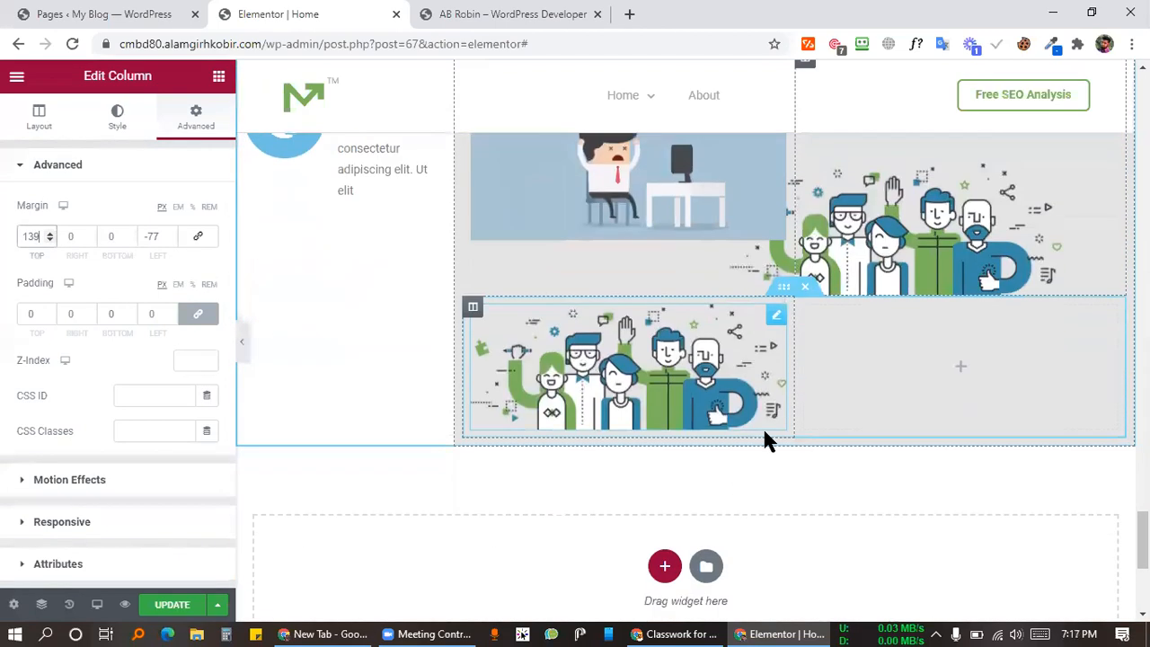
# Step: Set the lower team illustration's top margin to -34 px and its z-index to 9
pyautogui.click(769, 325)
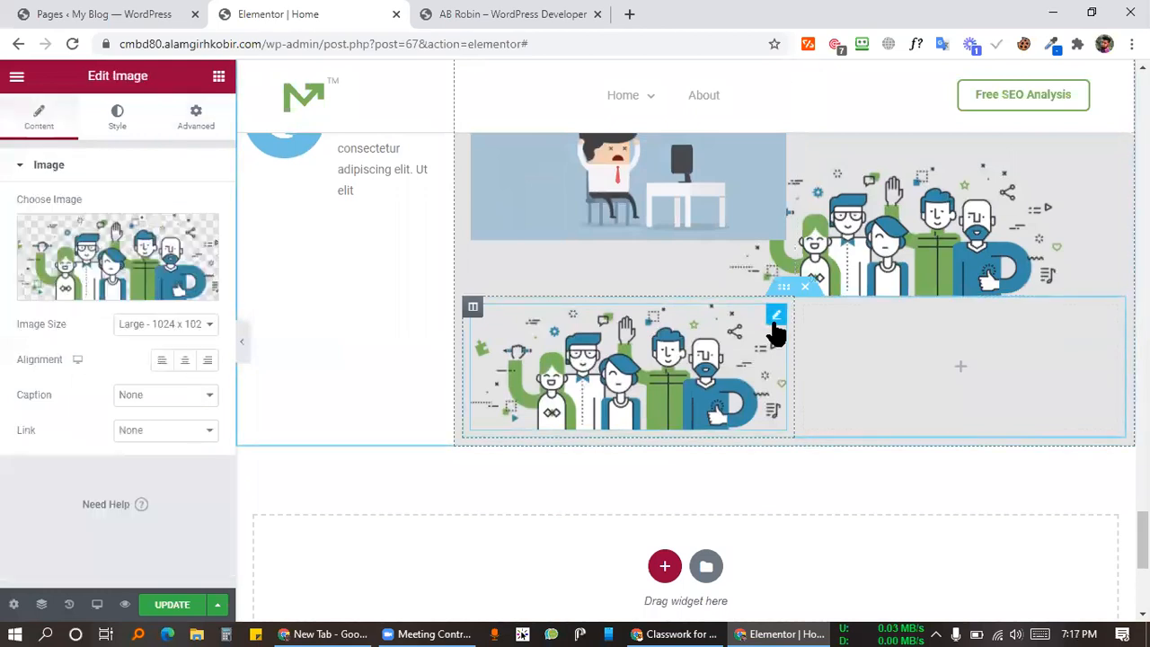
pyautogui.click(195, 118)
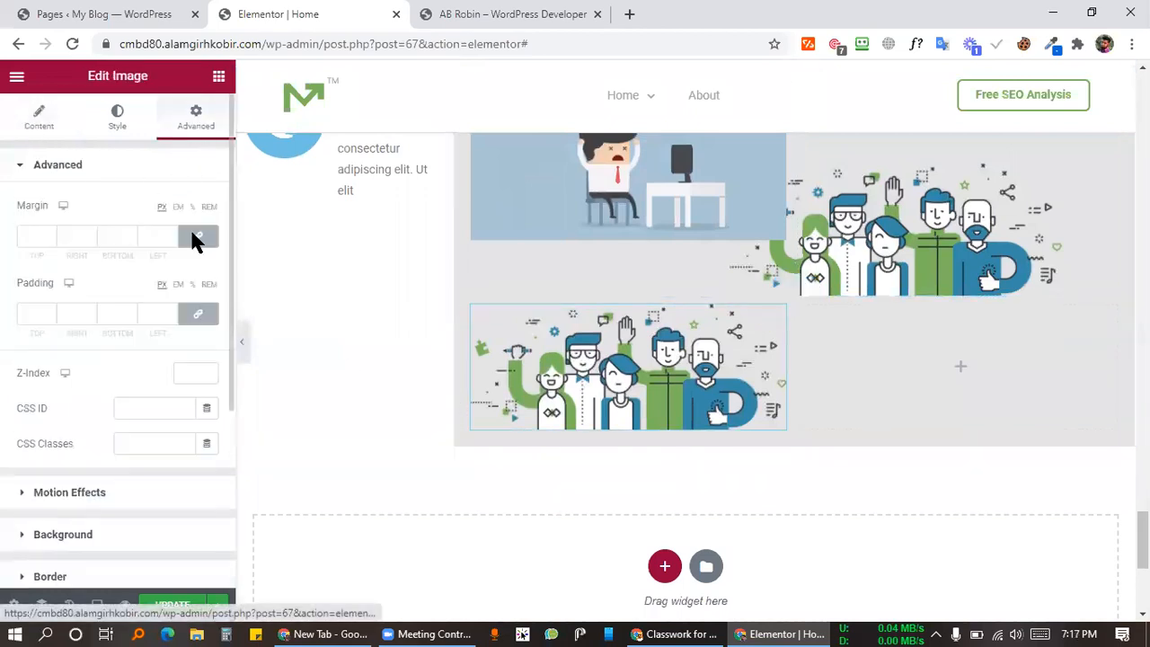
pyautogui.click(46, 237)
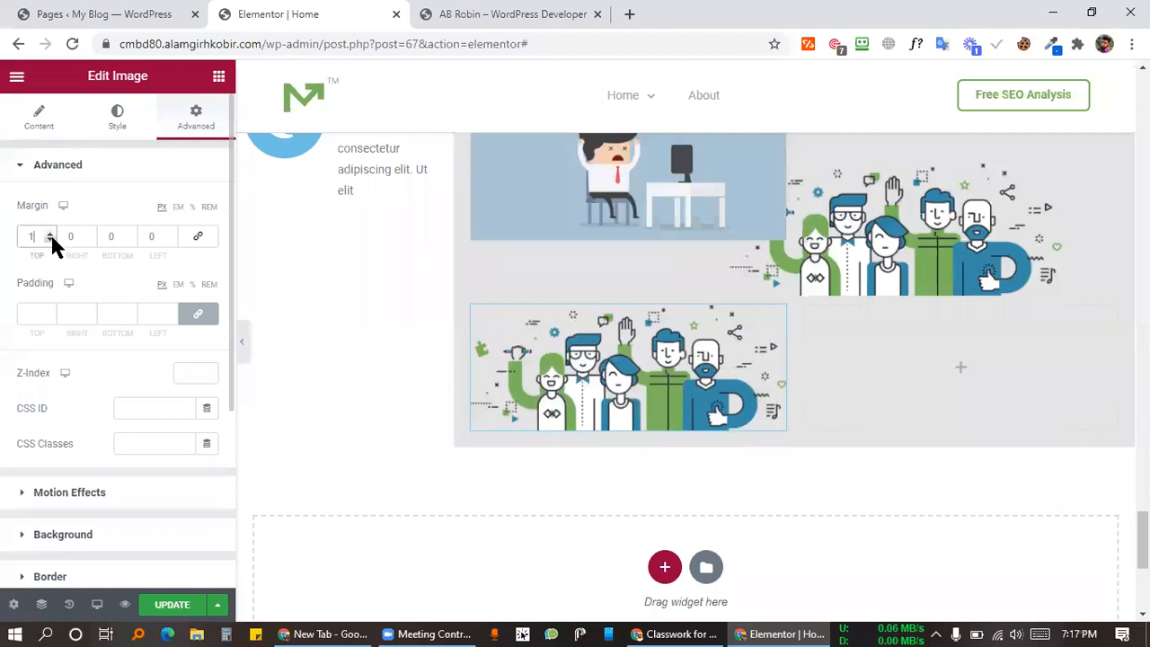
pyautogui.click(52, 238)
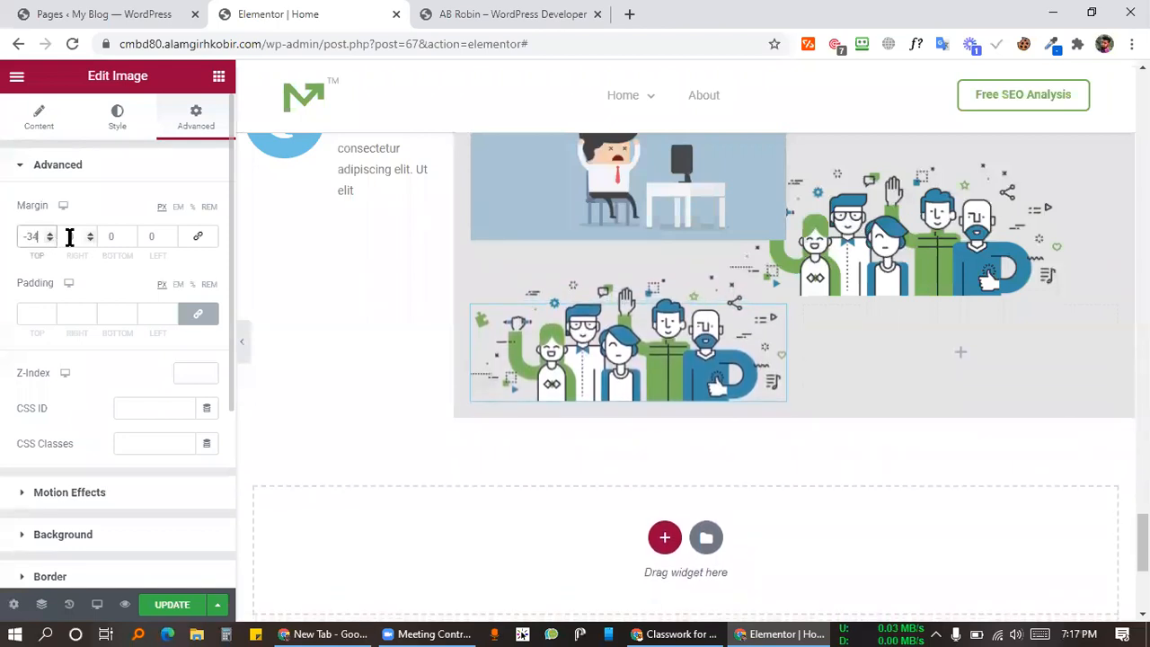
pyautogui.click(187, 386)
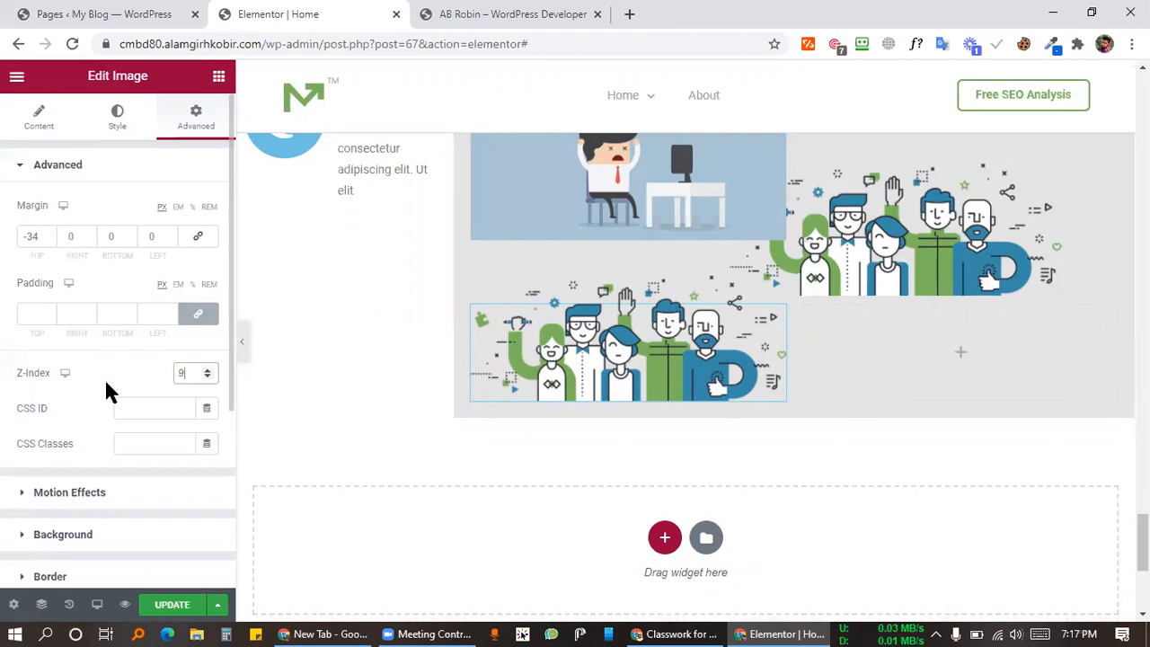
pyautogui.scroll(2, 833, 316)
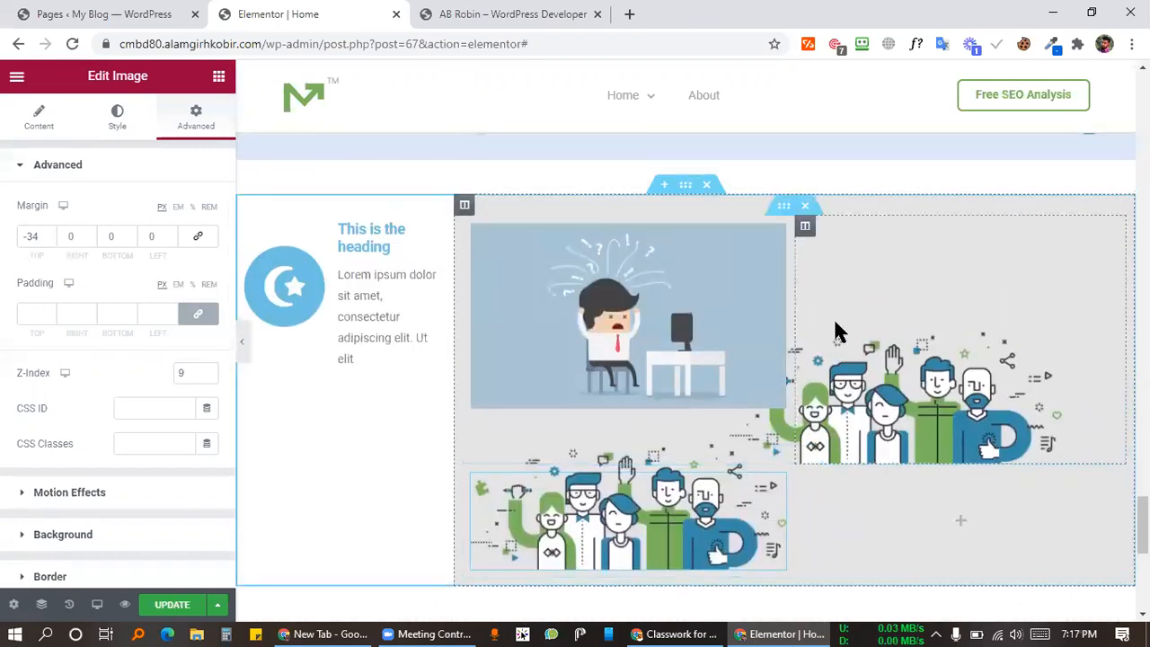
# Step: Give the upper-right team illustration a Shrink hover animation, then bring up the freelancerrobin.com reference tab
pyautogui.click(914, 387)
pyautogui.scroll(-2, 95, 403)
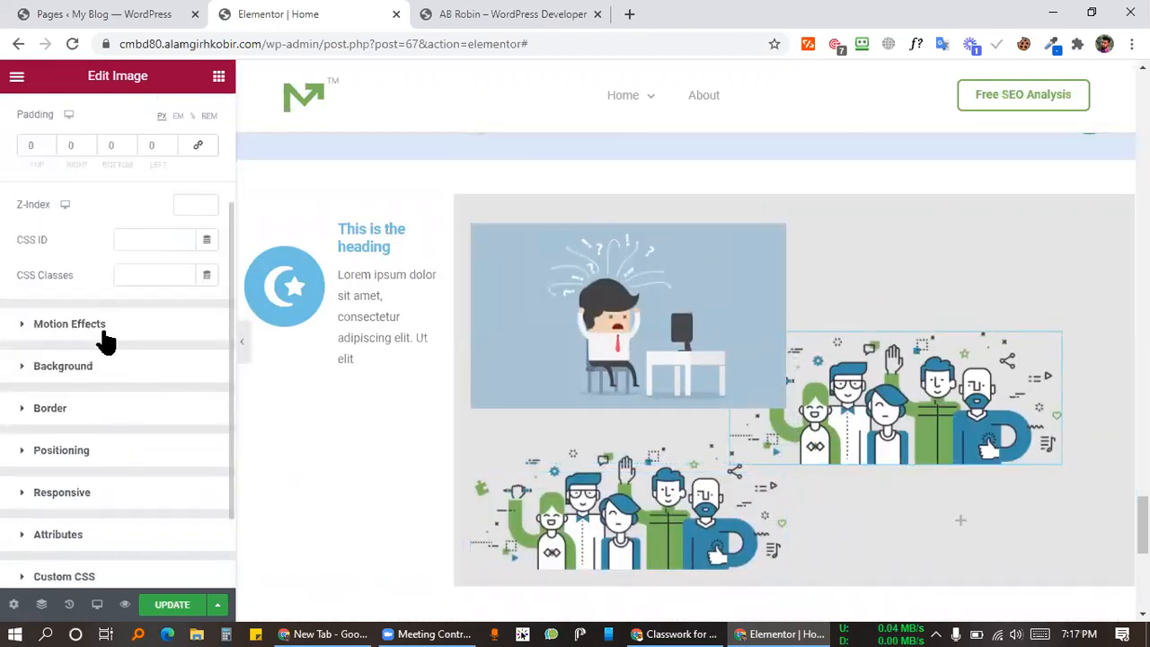
pyautogui.scroll(-2, 99, 476)
pyautogui.scroll(2, 104, 418)
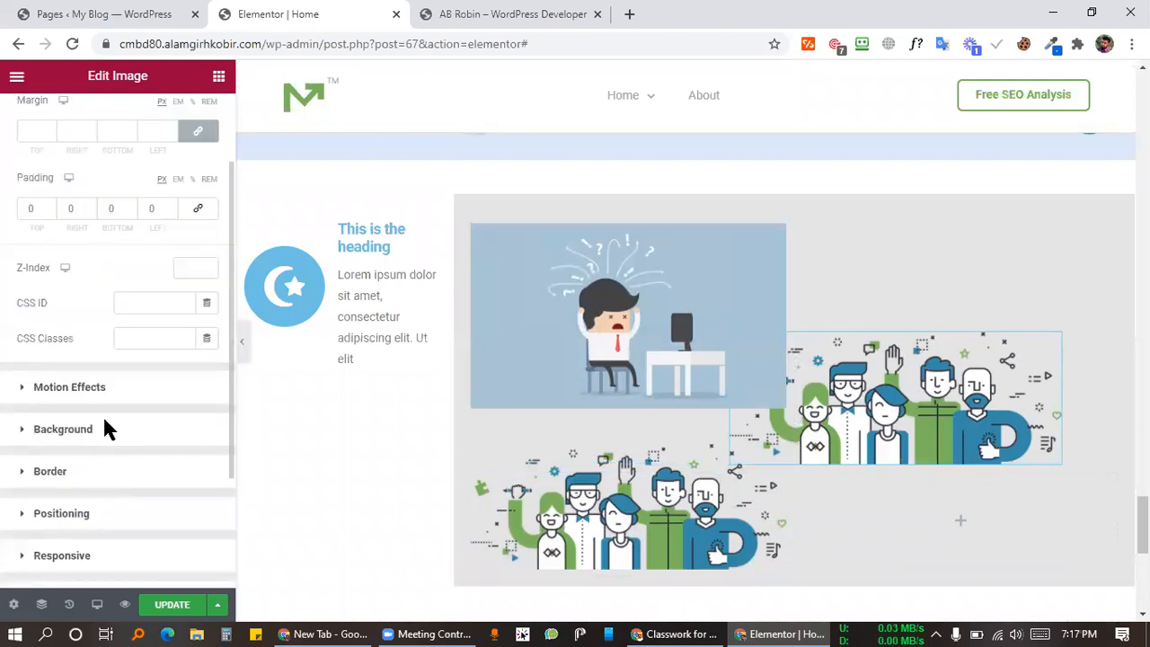
pyautogui.doubleClick(90, 388)
pyautogui.click(82, 397)
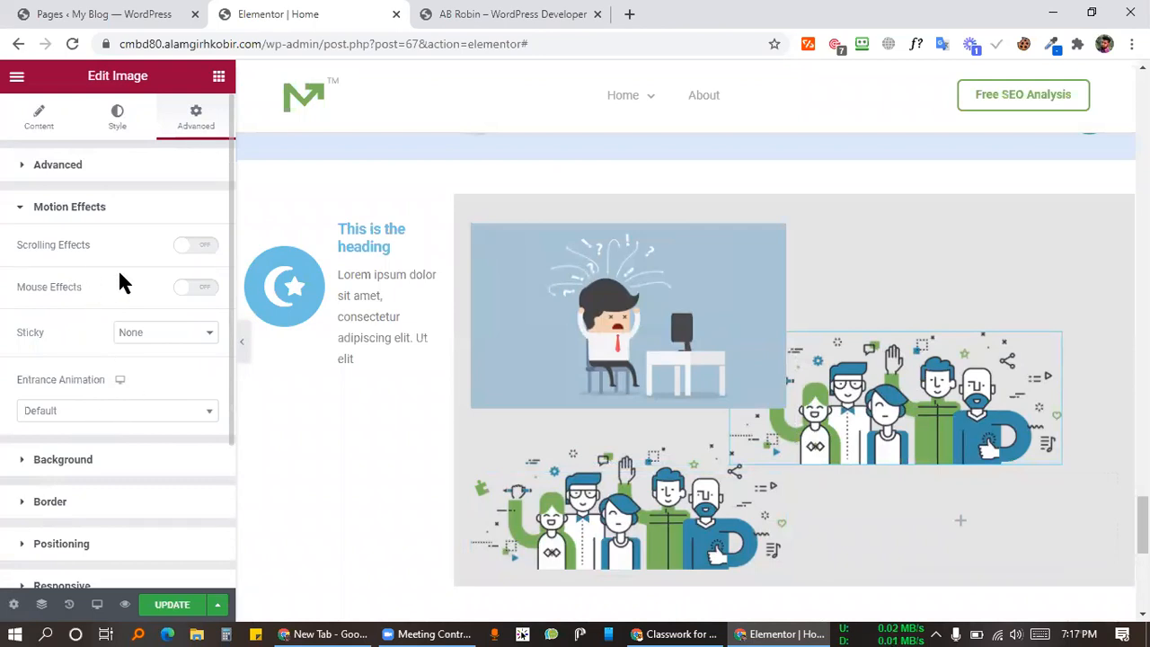
pyautogui.click(118, 126)
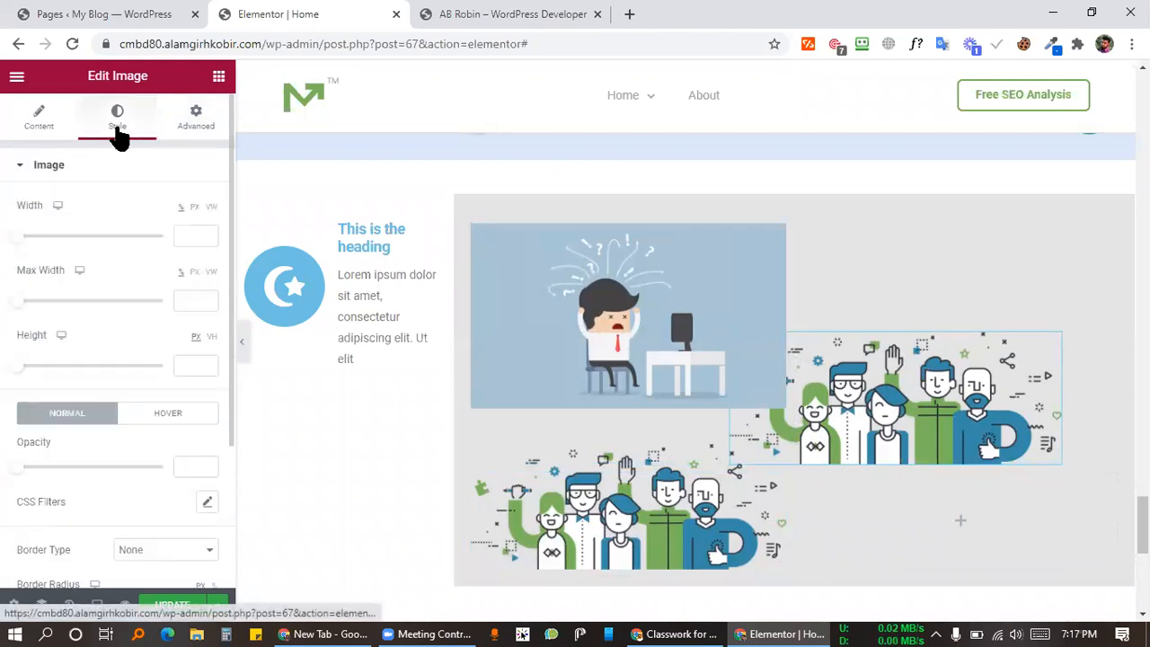
pyautogui.scroll(-2, 90, 297)
pyautogui.click(170, 221)
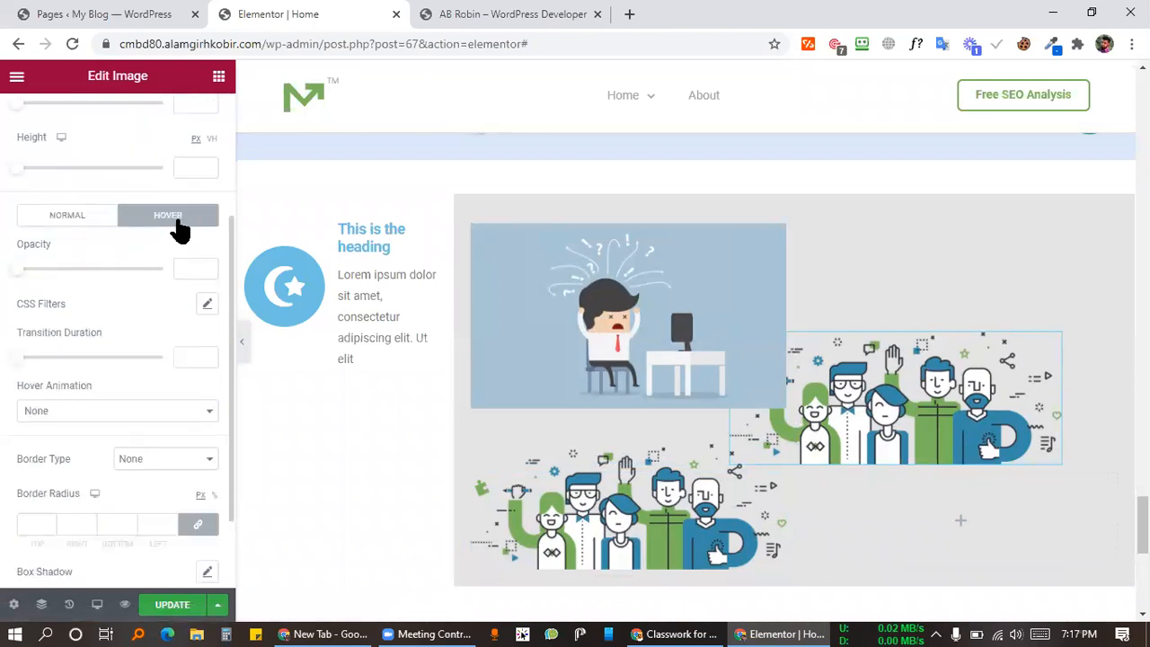
pyautogui.scroll(-1, 124, 351)
pyautogui.click(77, 310)
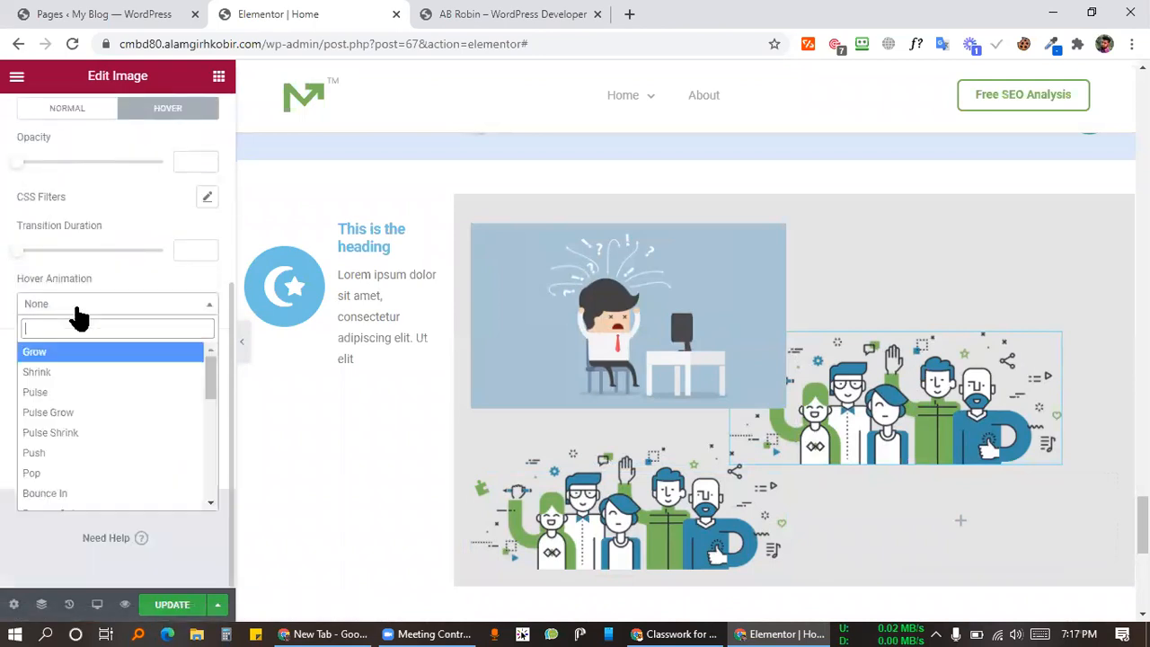
pyautogui.click(54, 374)
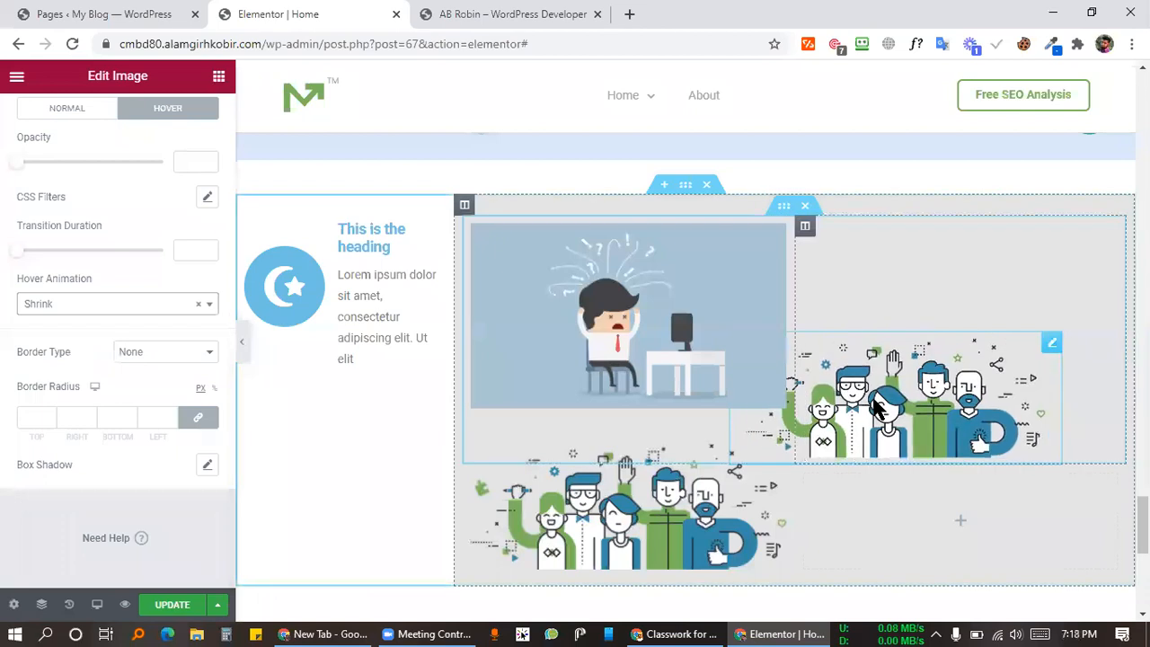
pyautogui.click(529, 15)
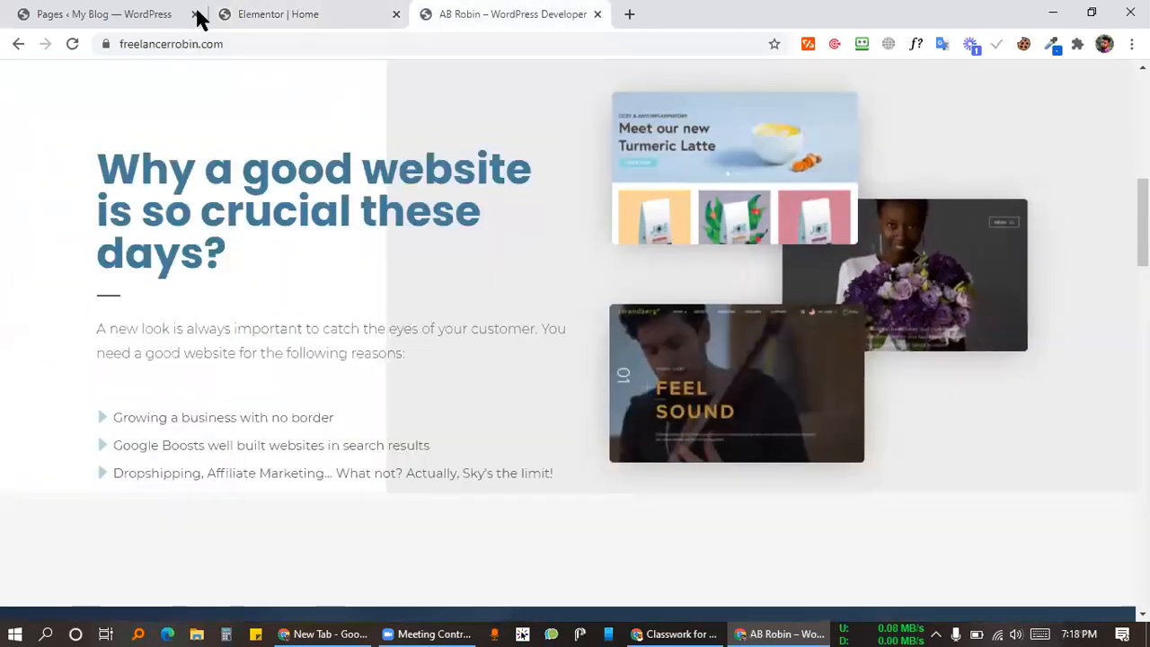
# Step: Go back from the freelancerrobin.com reference tab to the Elementor | Home editor tab
pyautogui.click(282, 14)
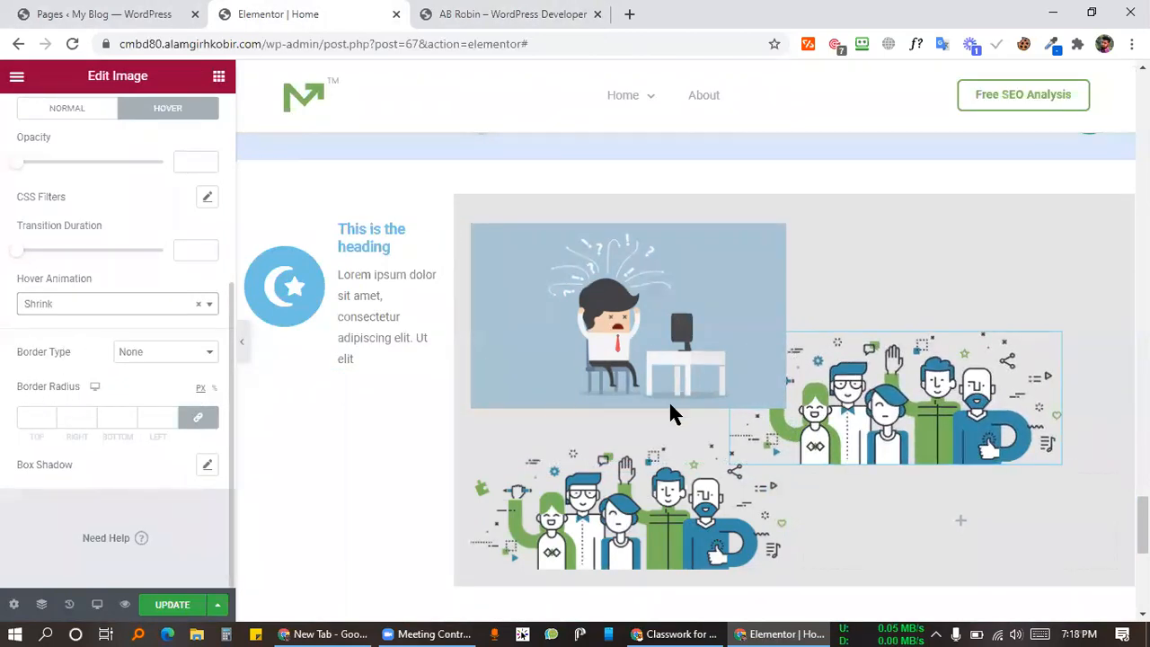
# Step: Save the Turmeric Latte screenshot from the reference site as image01.jpg
pyautogui.click(673, 318)
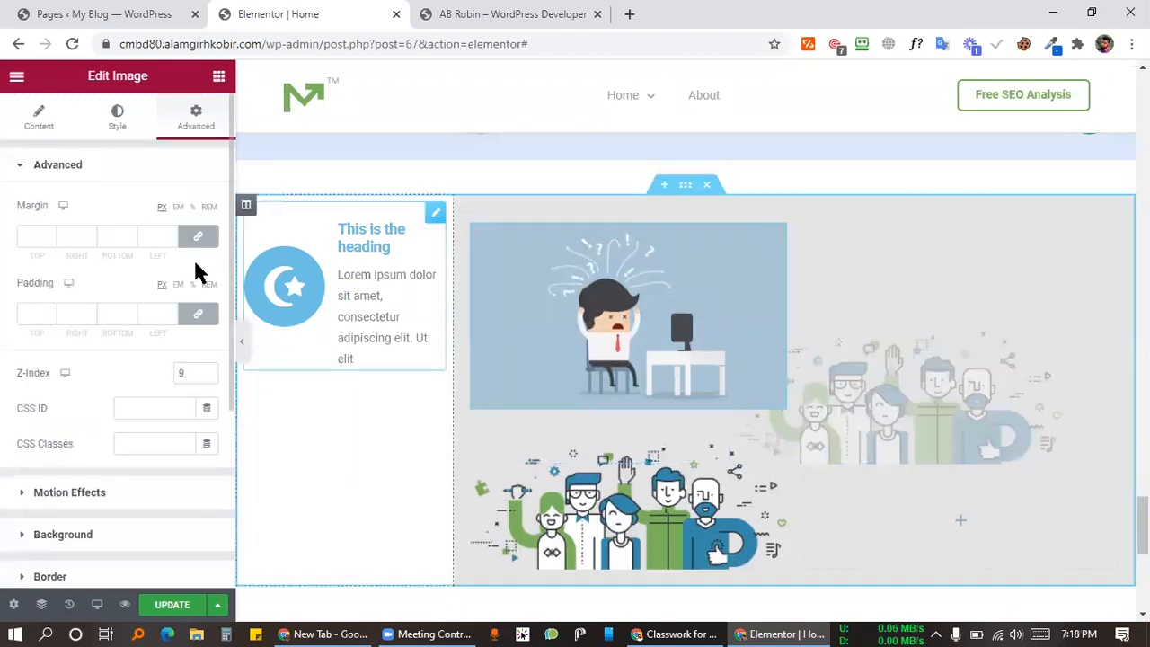
pyautogui.click(9, 131)
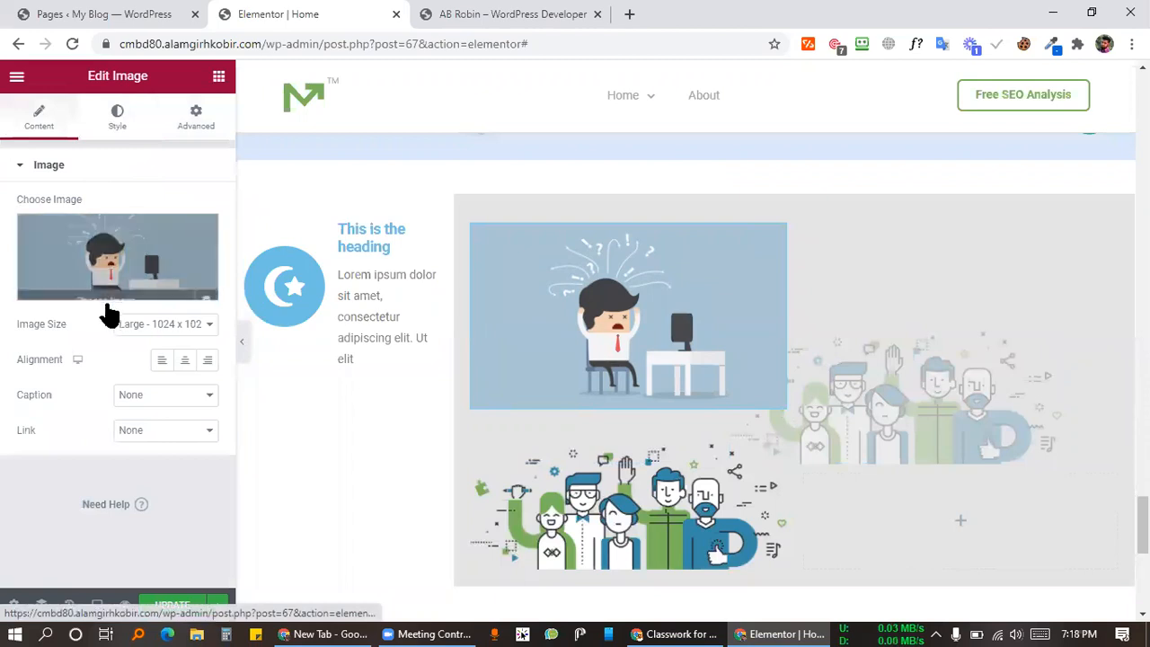
pyautogui.click(446, 13)
pyautogui.rightClick(728, 169)
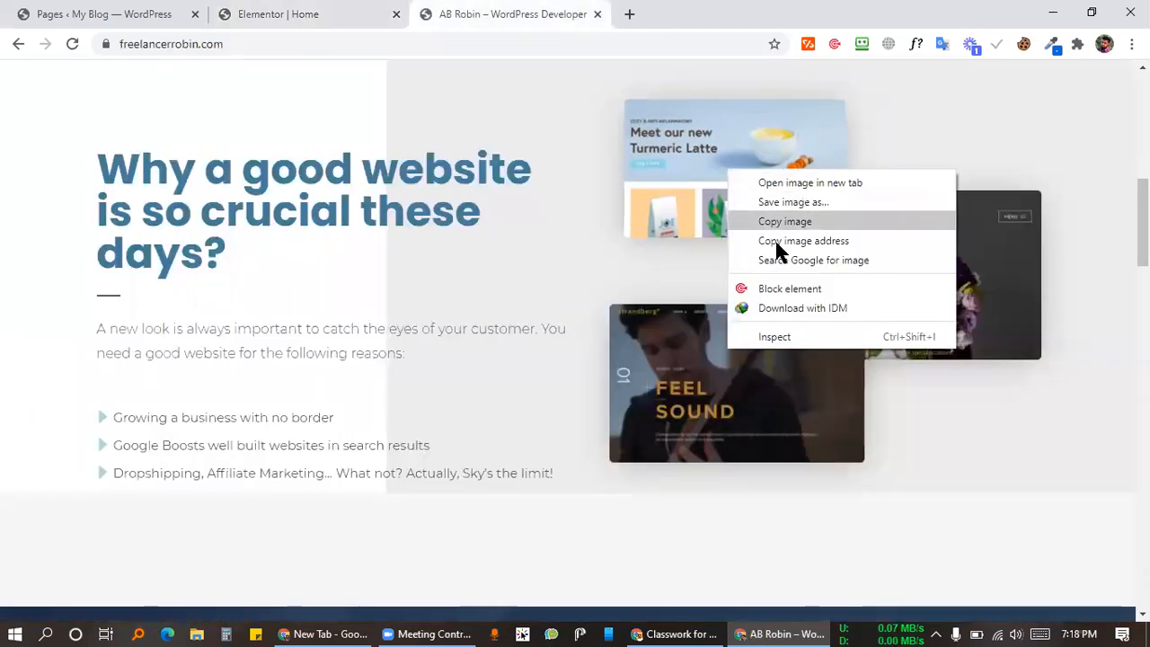
pyautogui.click(799, 203)
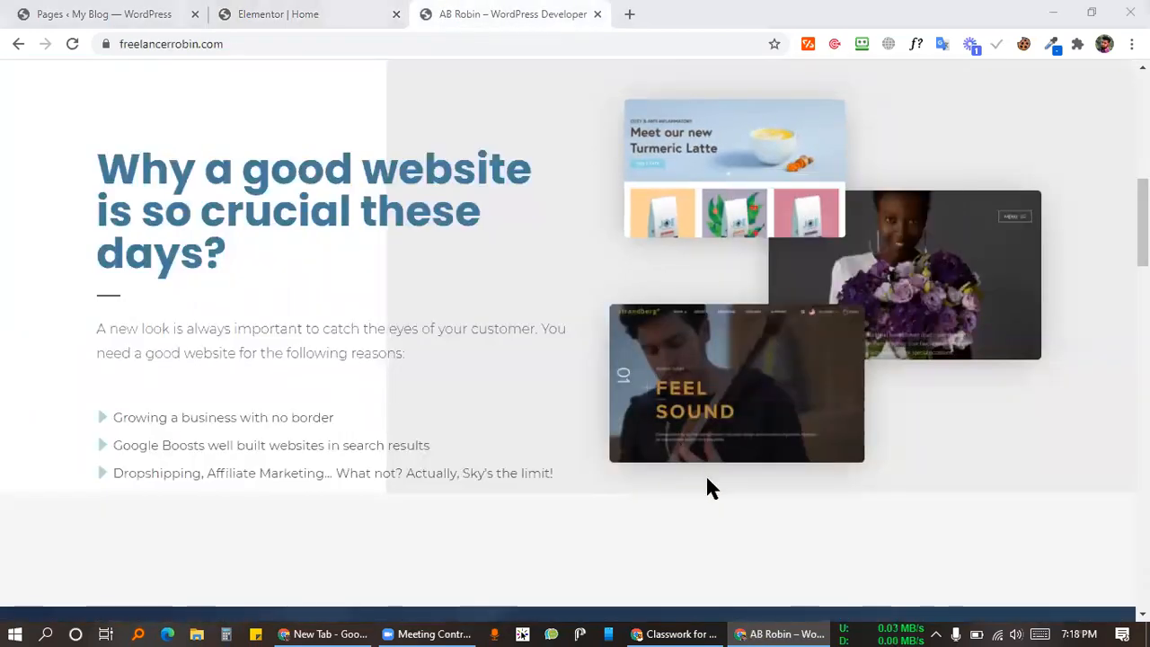
pyautogui.click(742, 385)
# Step: Save the flower bouquet photo as image02.jpg and the FEEL SOUND screenshot as image05.jpg
pyautogui.rightClick(899, 277)
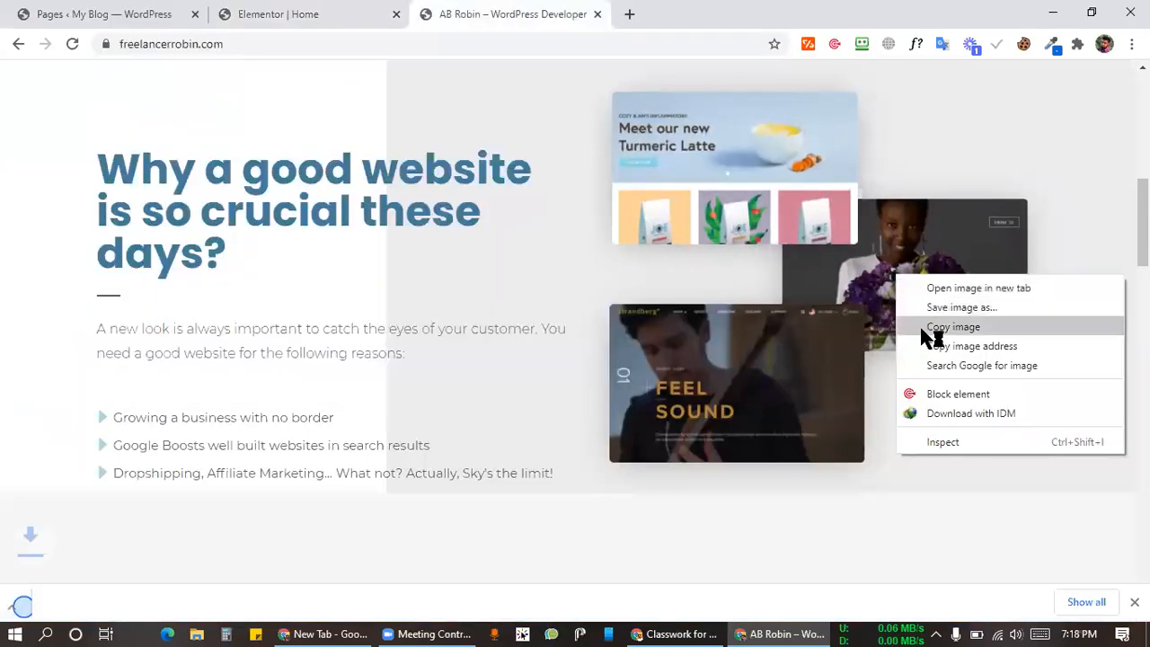
pyautogui.click(925, 326)
pyautogui.rightClick(909, 291)
pyautogui.click(934, 341)
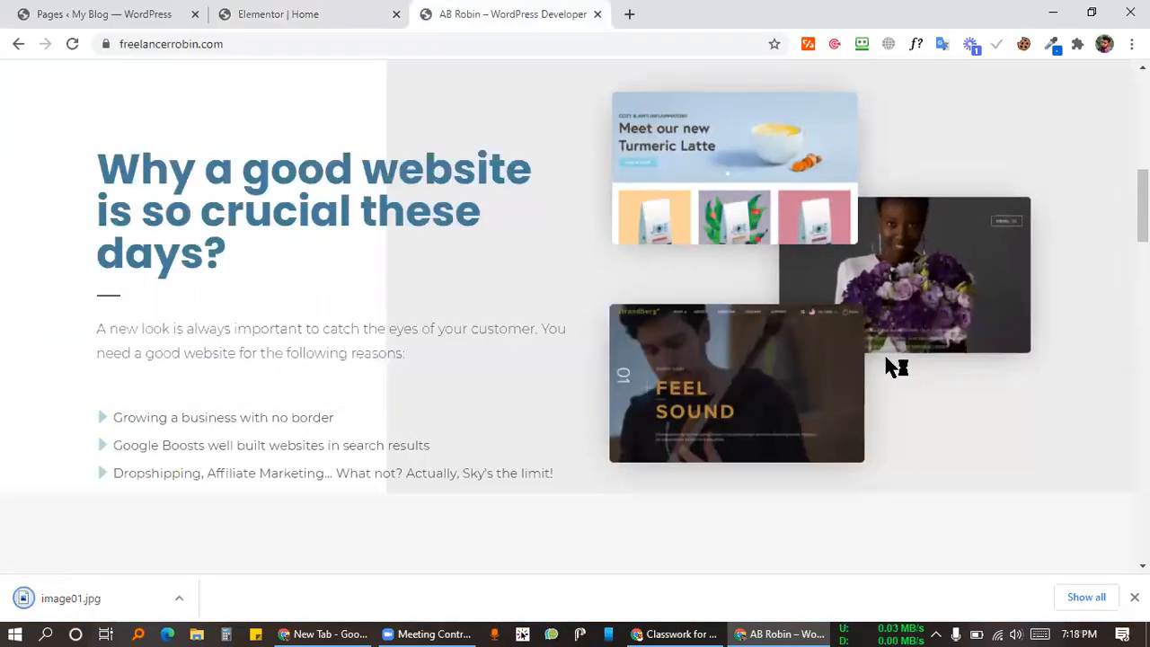
pyautogui.click(738, 381)
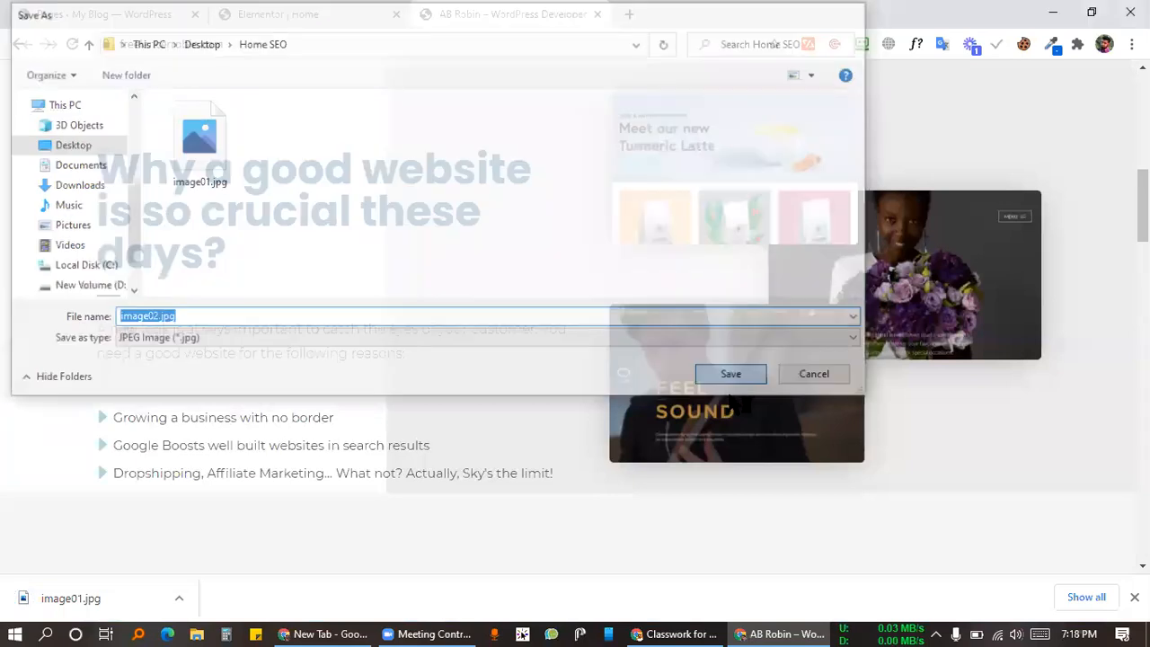
pyautogui.rightClick(740, 397)
pyautogui.click(763, 432)
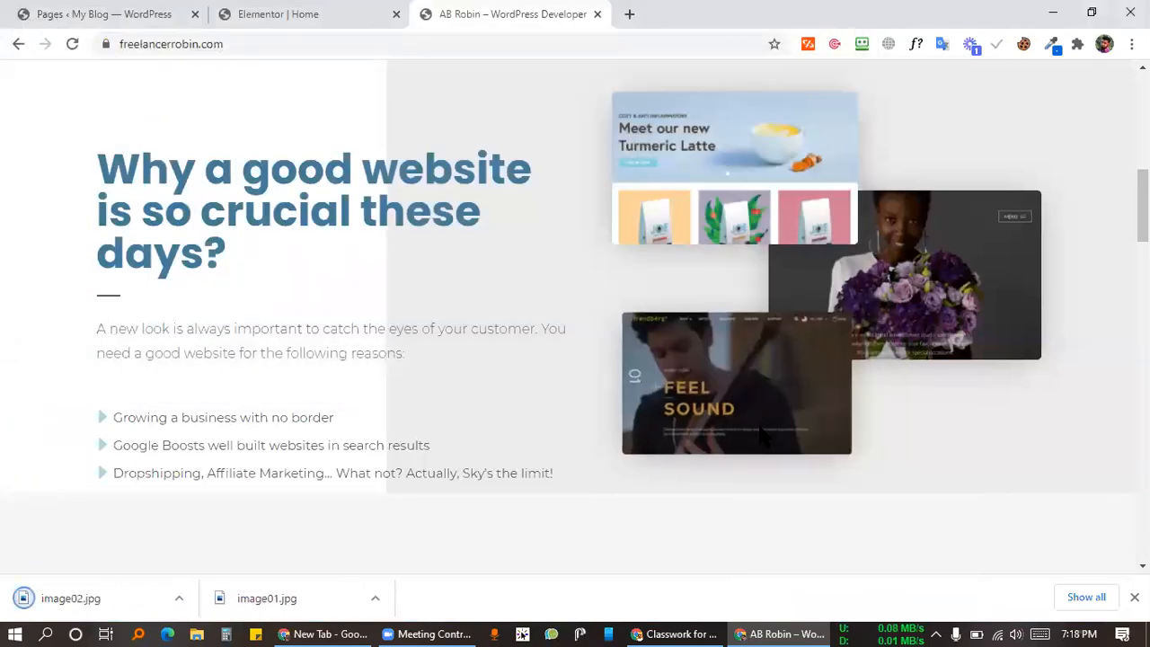
pyautogui.click(736, 377)
# Step: Upload image01.jpg and insert the Turmeric Latte screenshot into the upper-left image widget
pyautogui.click(257, 13)
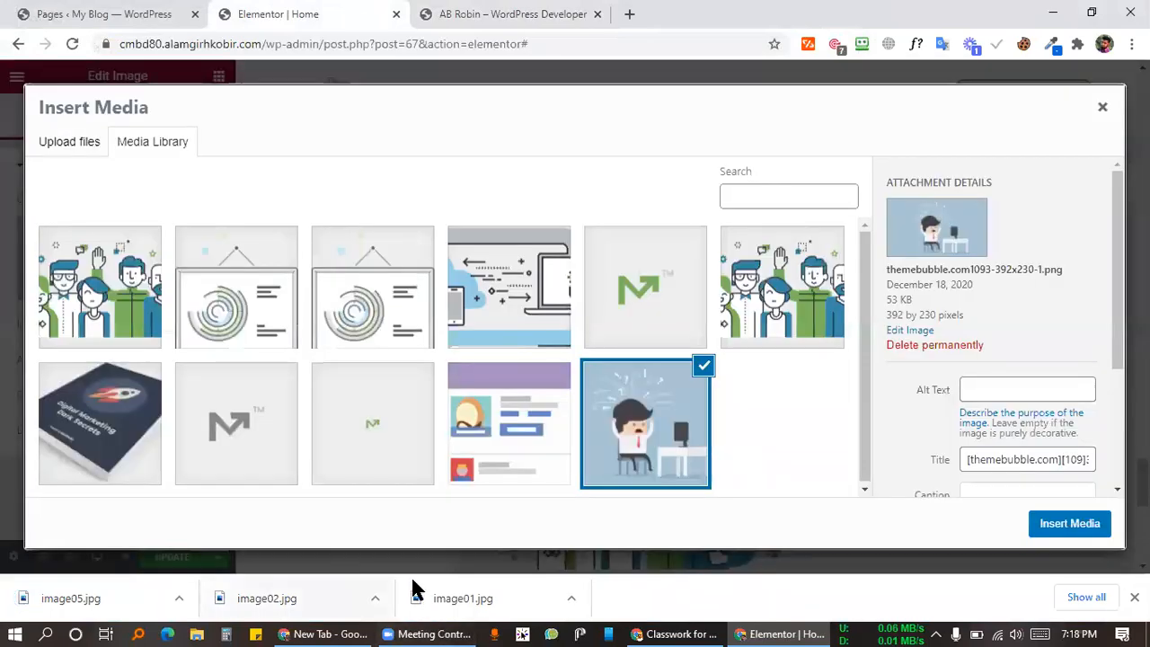
pyautogui.moveTo(419, 595); pyautogui.dragTo(1076, 519)
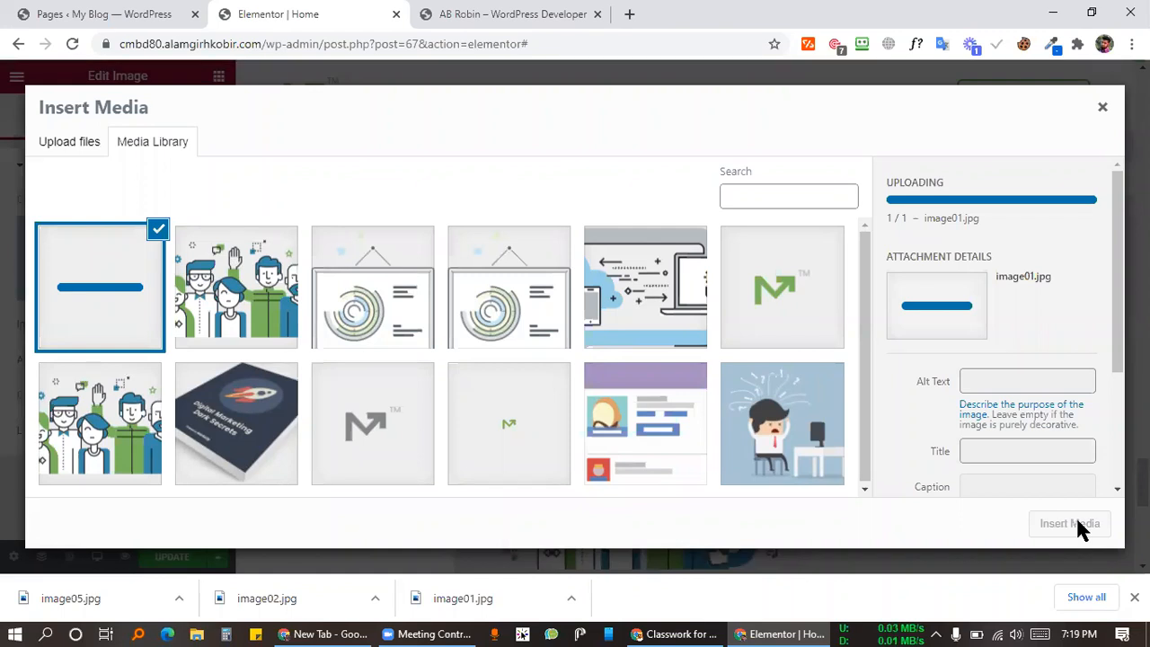
pyautogui.click(1069, 530)
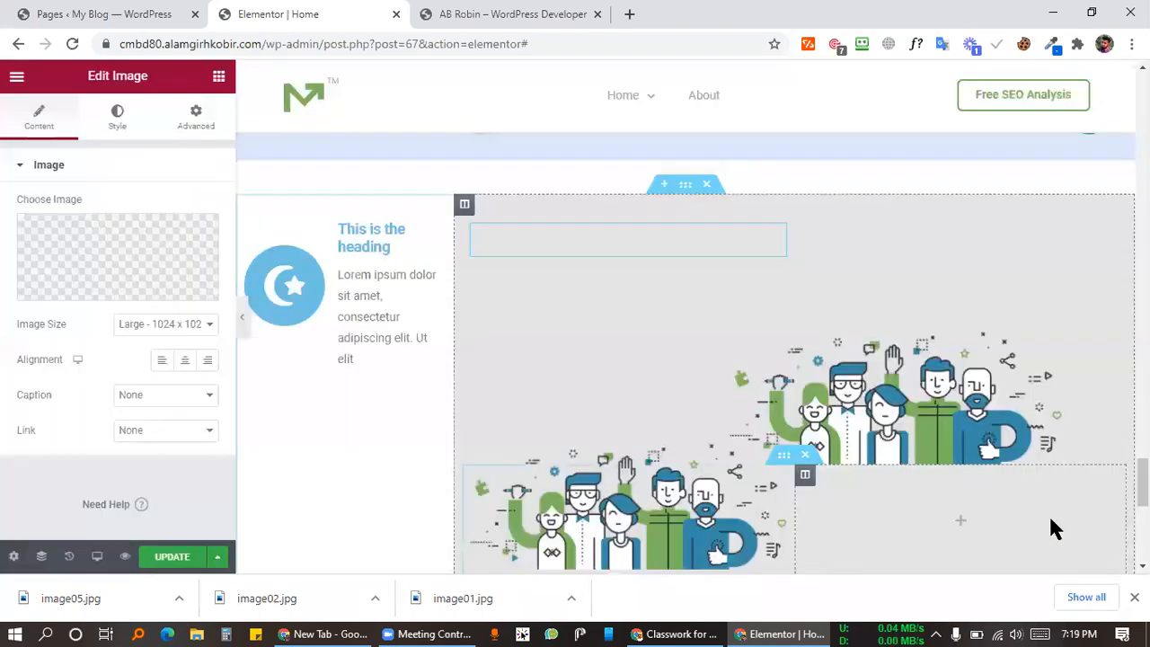
pyautogui.click(988, 388)
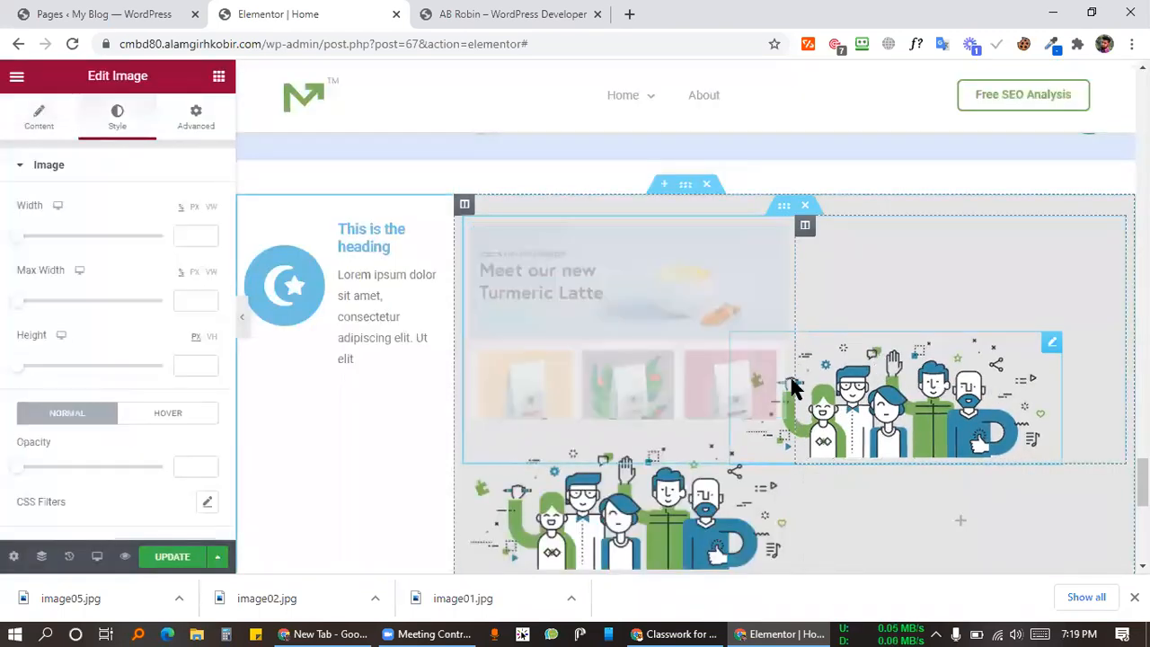
# Step: Upload image02.jpg and put the bouquet photo in place of the upper-right team illustration
pyautogui.click(38, 126)
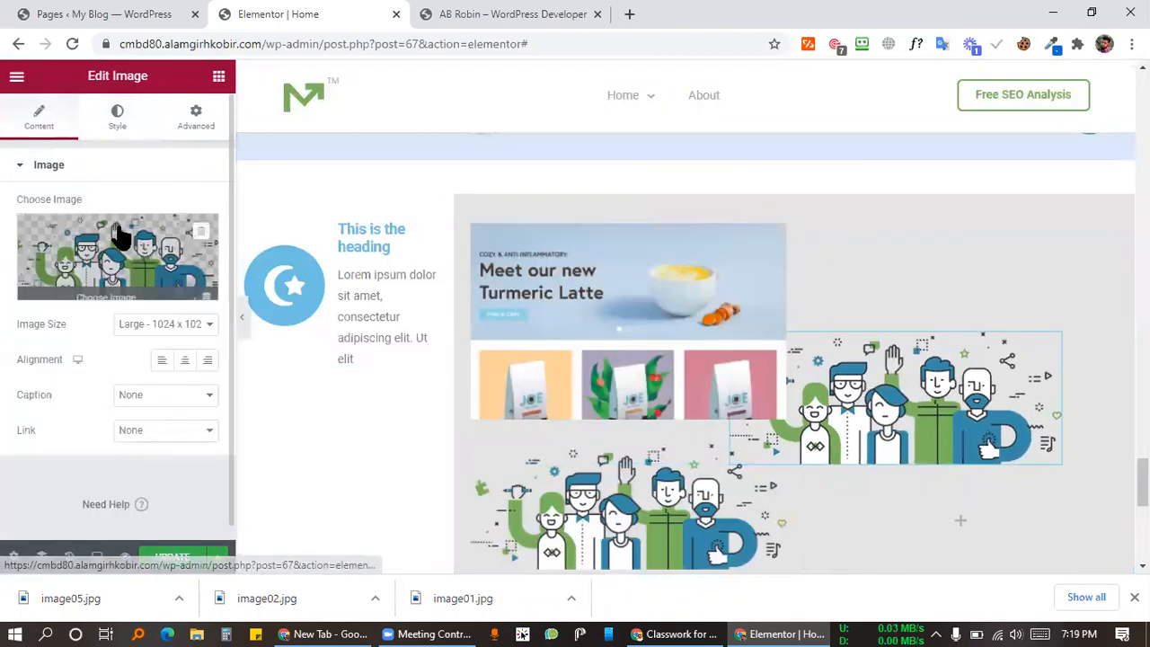
pyautogui.click(118, 239)
pyautogui.moveTo(387, 595); pyautogui.dragTo(899, 467)
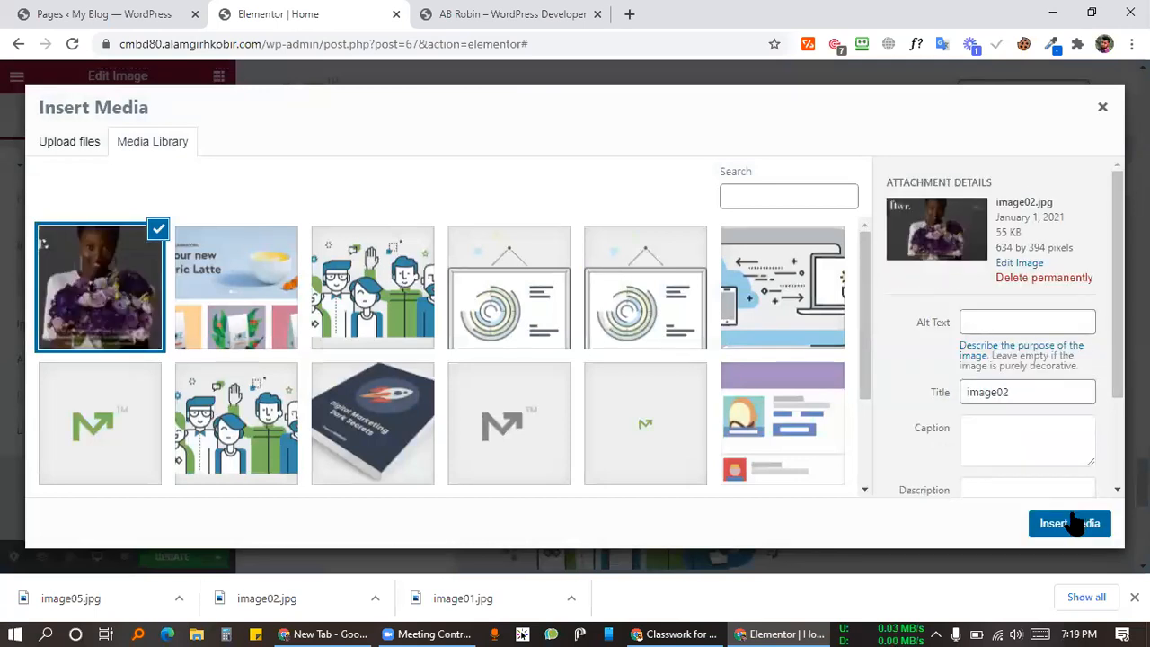
pyautogui.click(1075, 524)
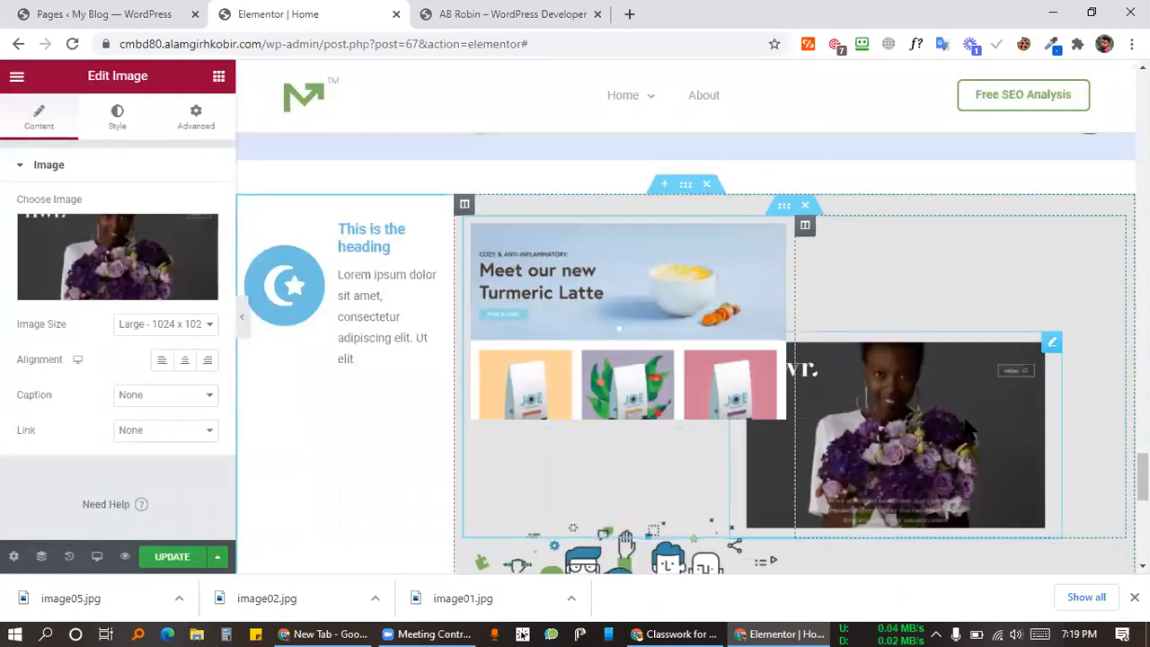
pyautogui.scroll(-2, 904, 282)
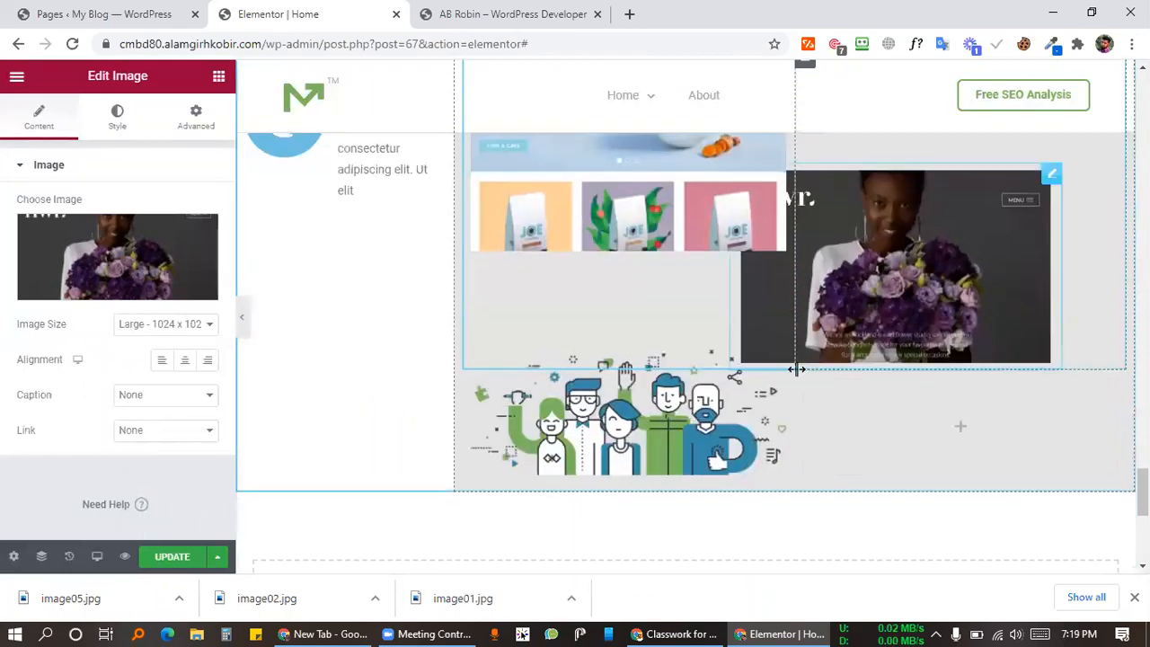
pyautogui.click(775, 395)
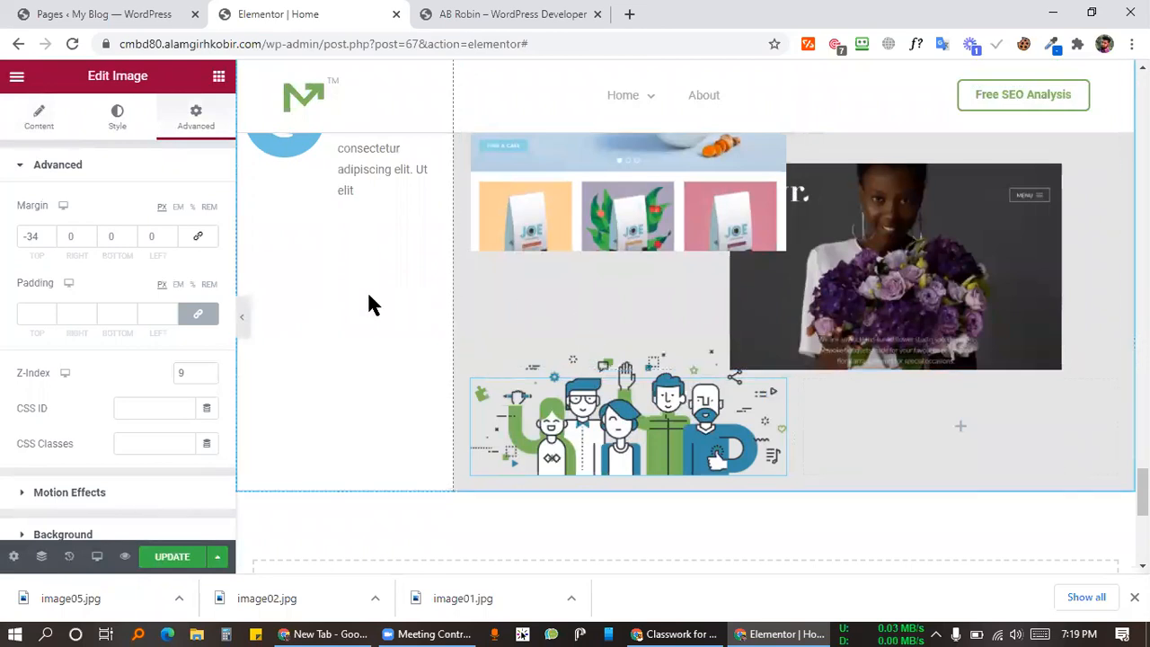
# Step: Upload image05.jpg and insert the FEEL SOUND screenshot into the lower image widget
pyautogui.click(119, 126)
pyautogui.click(32, 124)
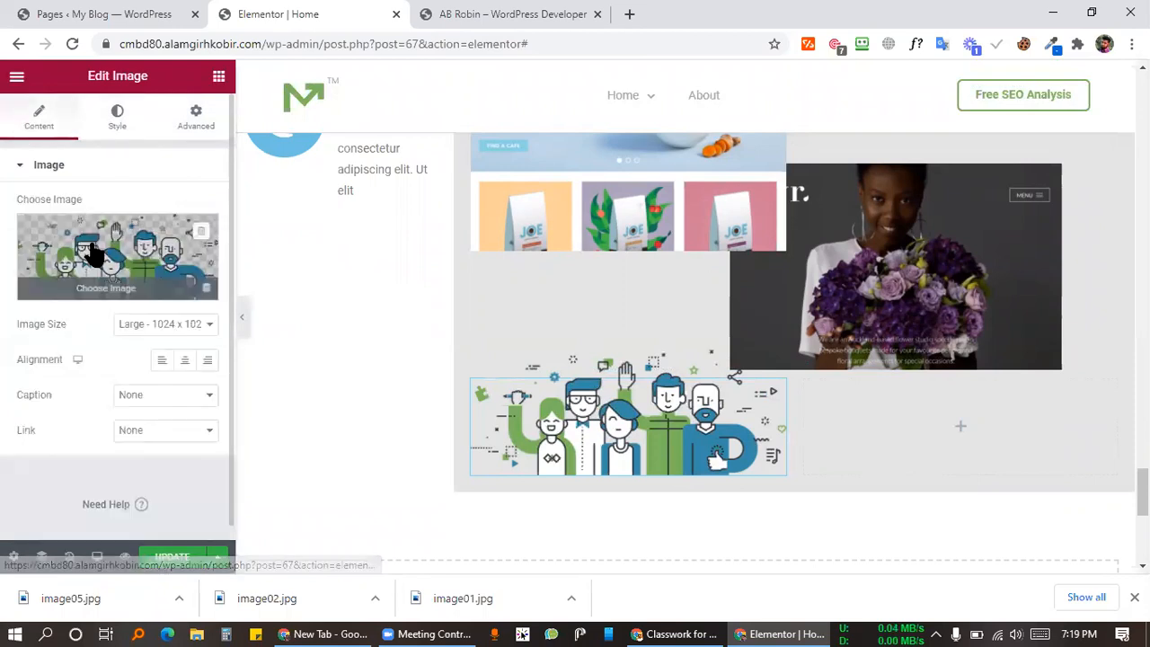
pyautogui.click(90, 249)
pyautogui.moveTo(108, 585); pyautogui.dragTo(1063, 519)
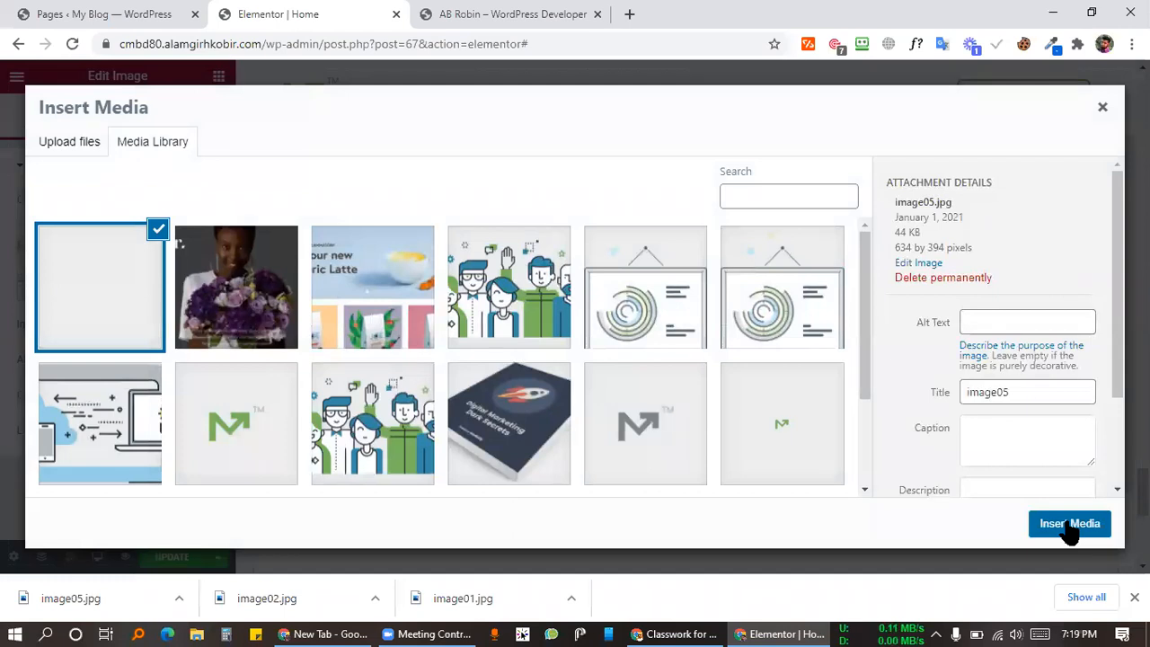
pyautogui.click(1068, 524)
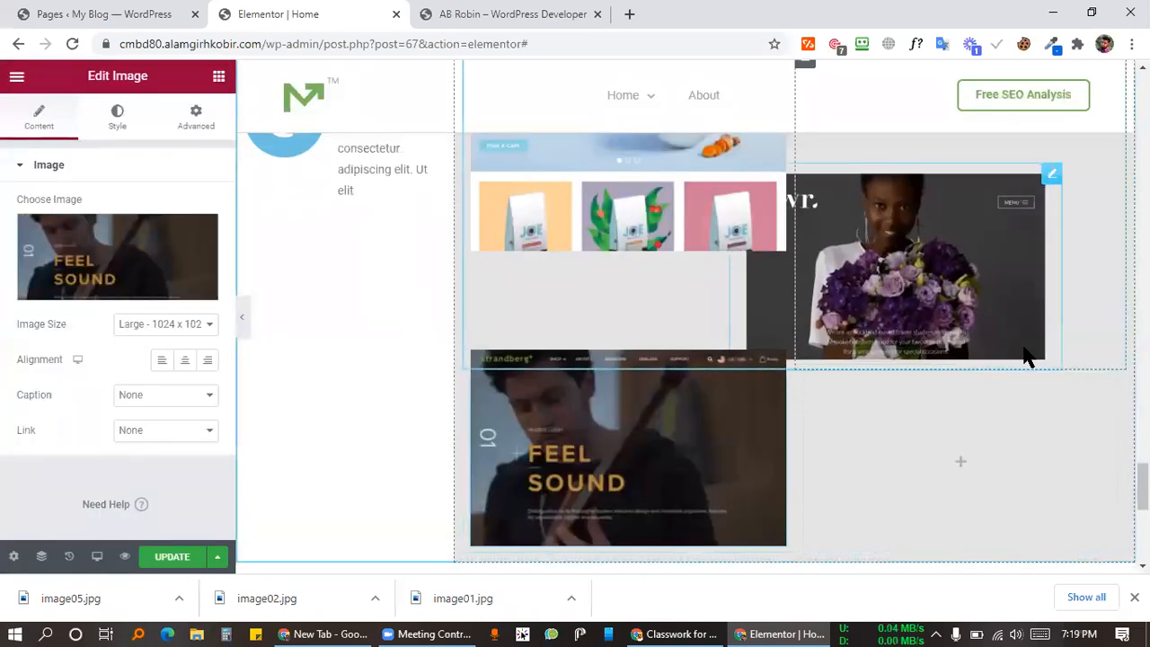
pyautogui.scroll(2, 629, 341)
pyautogui.scroll(-2, 297, 306)
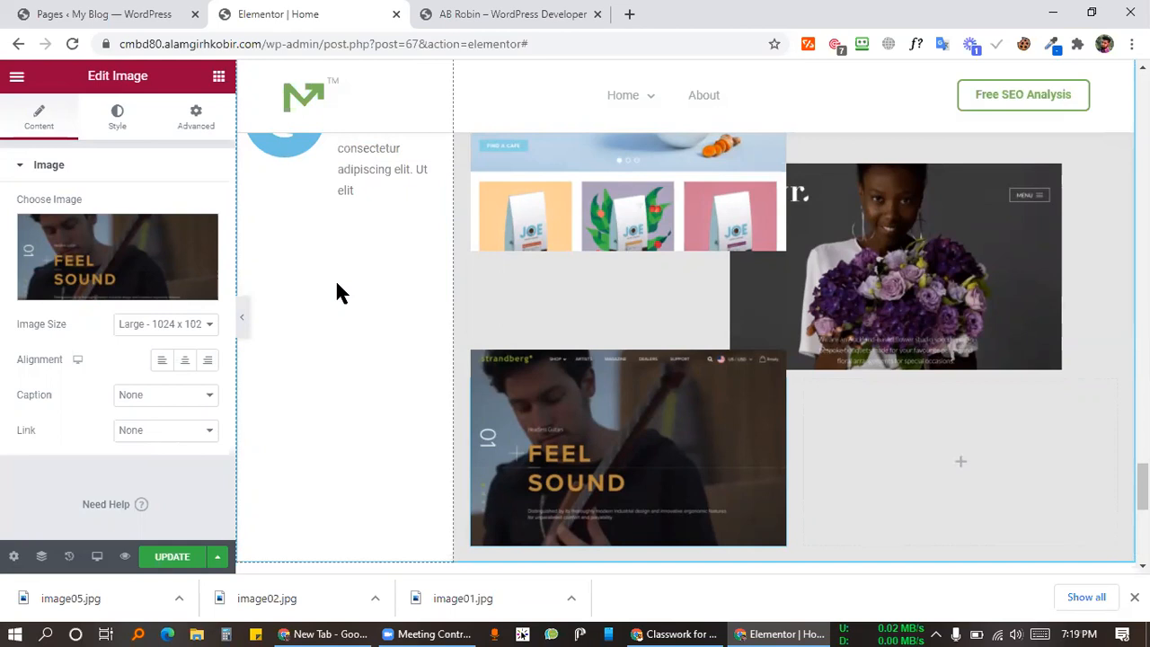
pyautogui.click(506, 13)
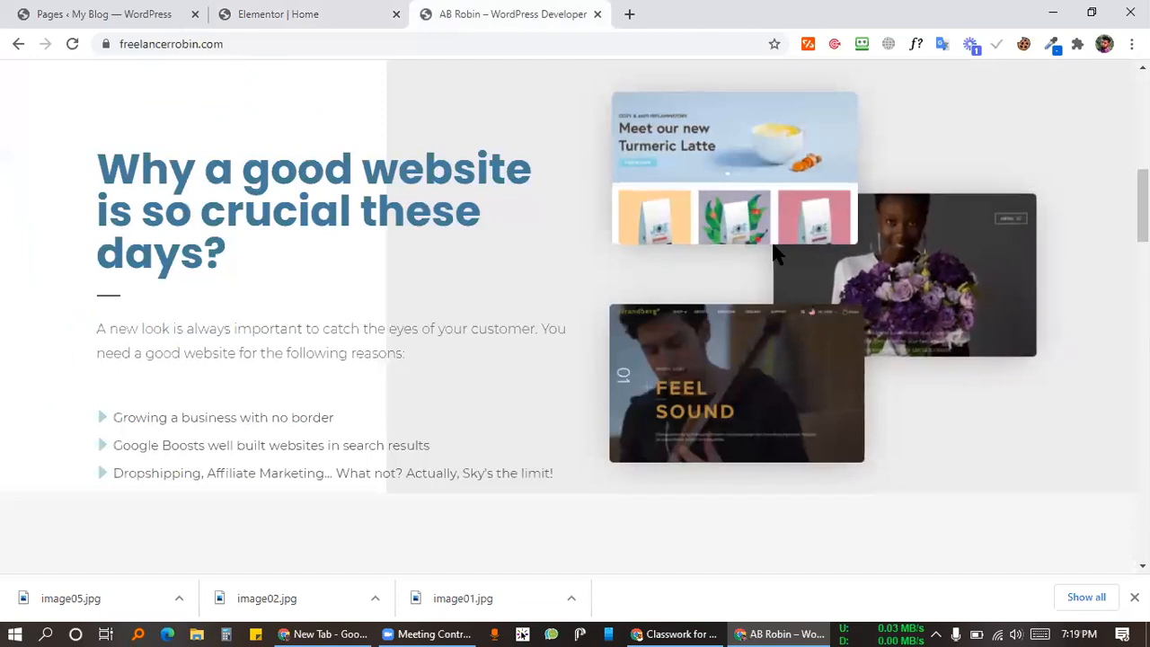
pyautogui.click(388, 13)
pyautogui.scroll(2, 398, 300)
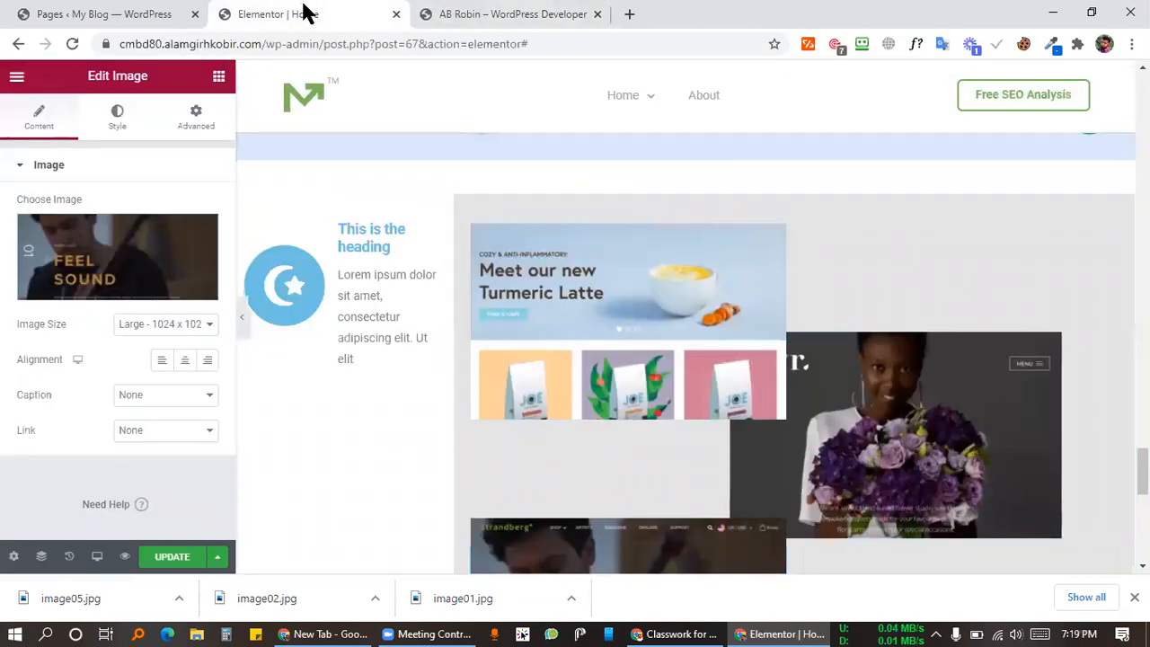
pyautogui.click(440, 13)
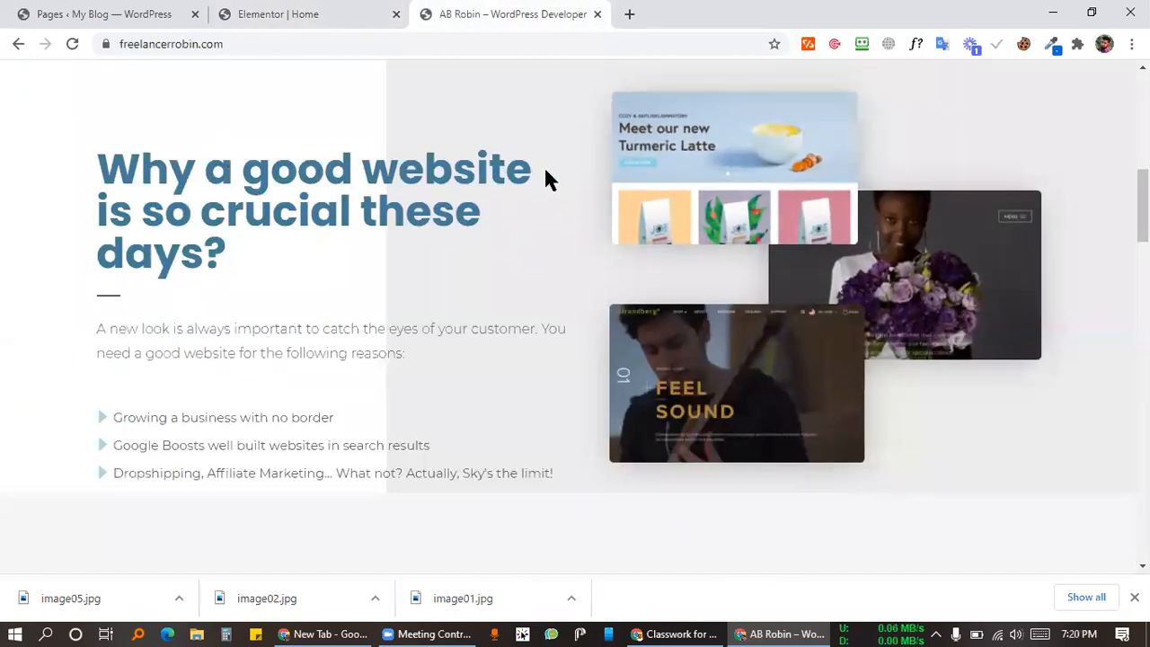
pyautogui.click(357, 13)
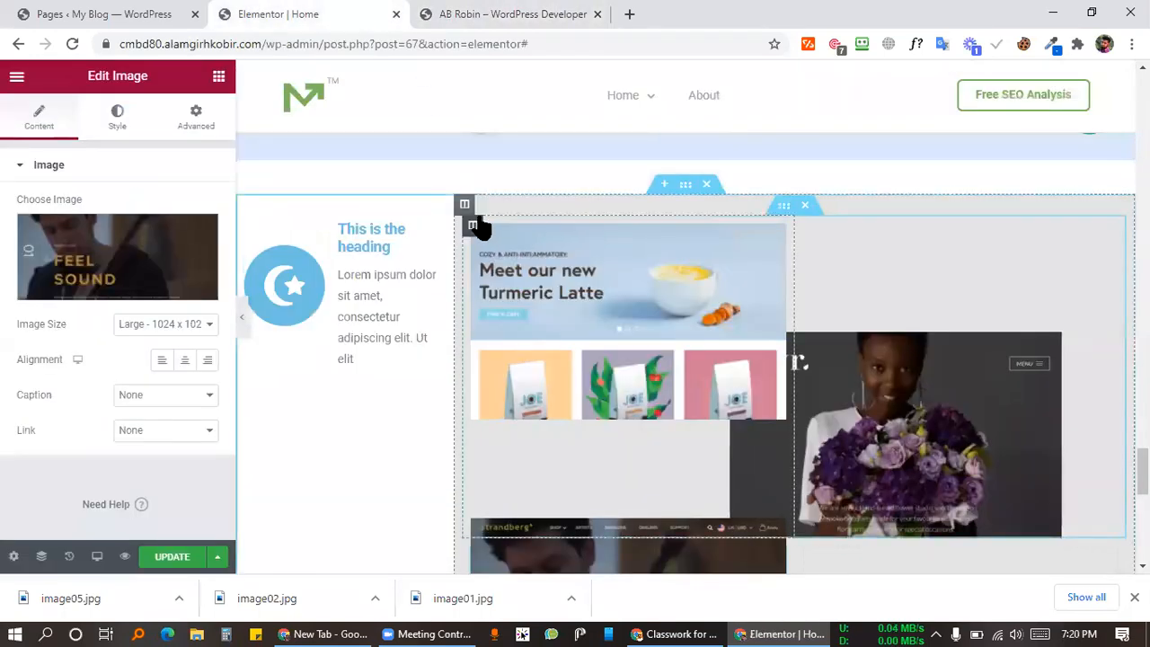
pyautogui.click(264, 210)
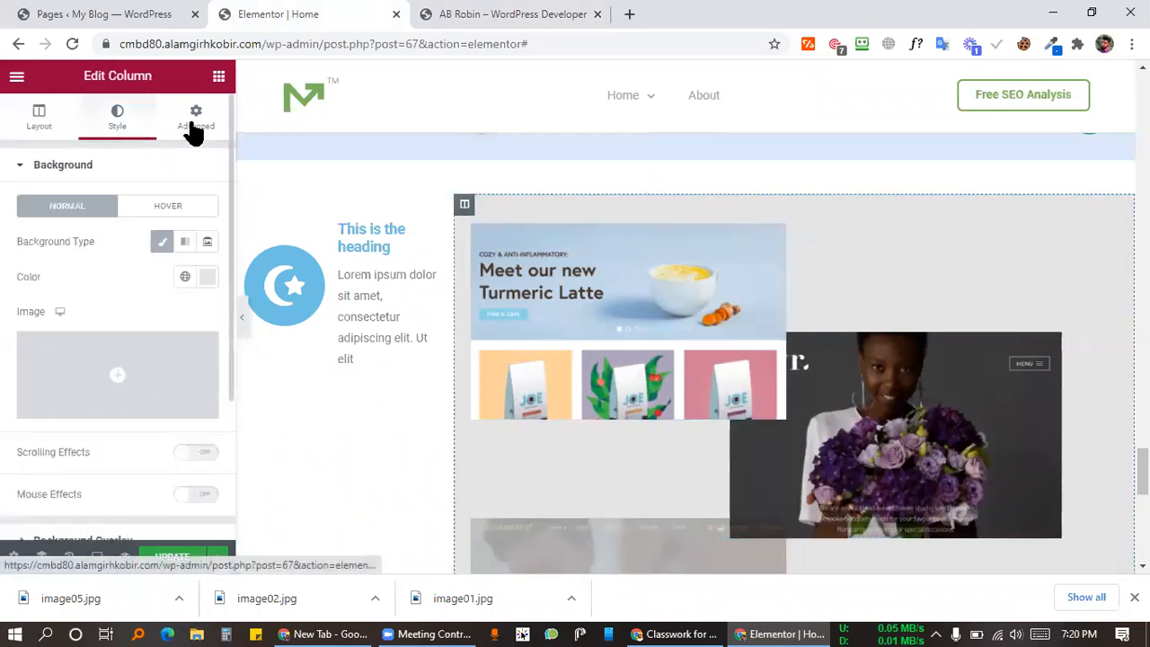
pyautogui.click(521, 11)
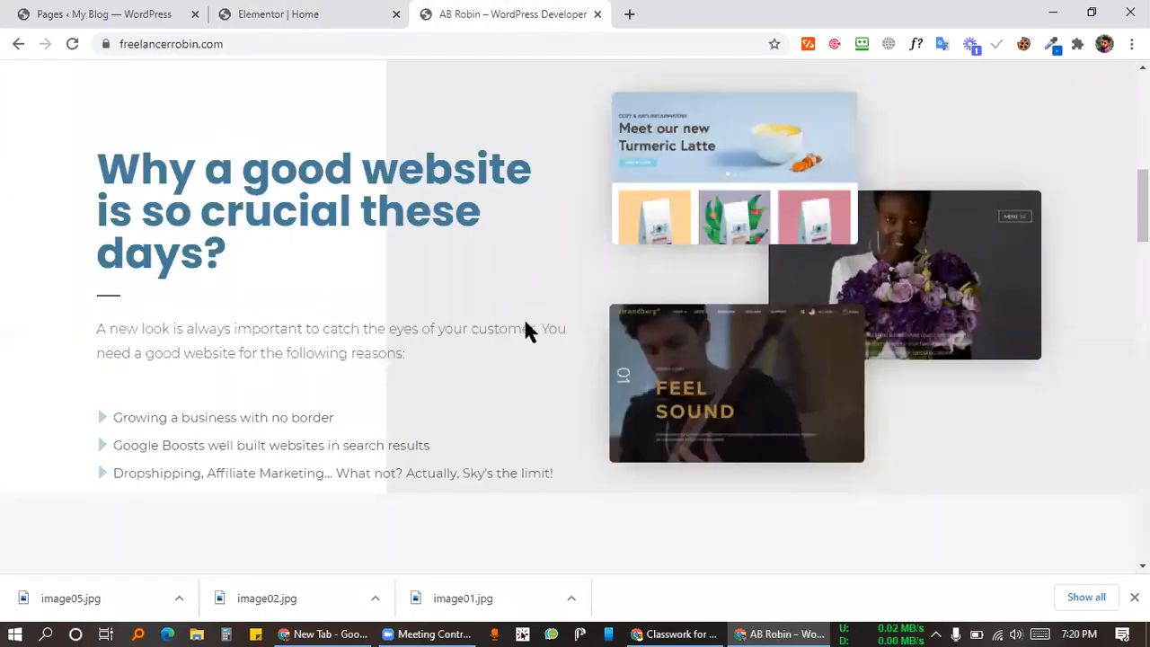
pyautogui.scroll(-15, 400, 346)
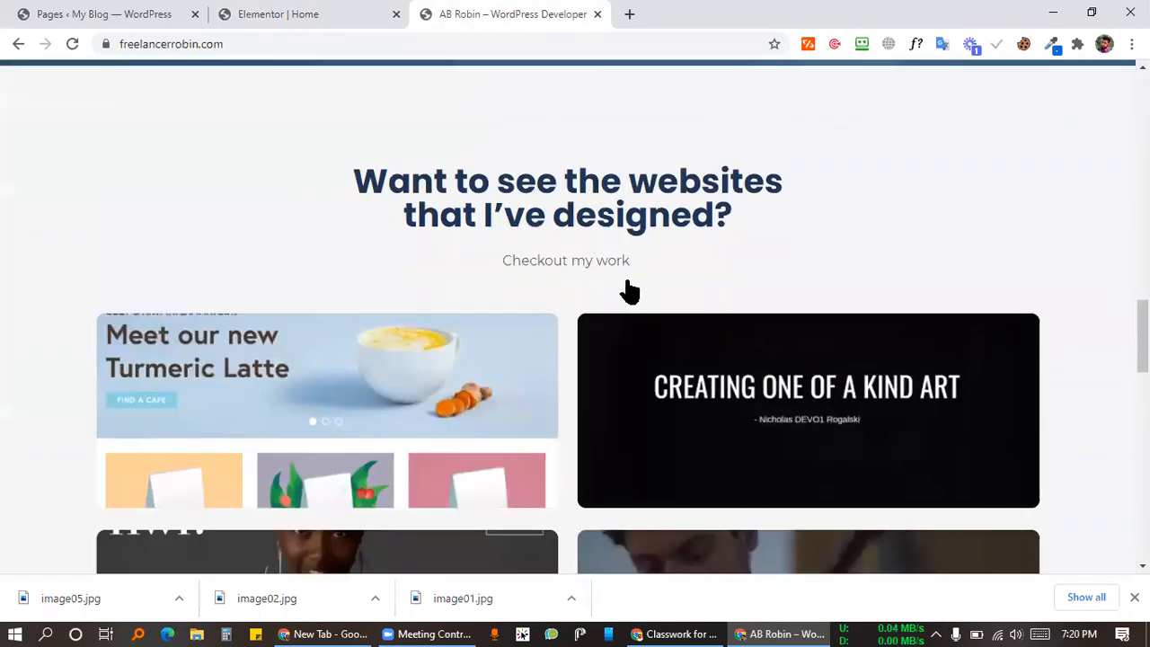
pyautogui.scroll(-6, 575, 274)
pyautogui.scroll(14, 498, 237)
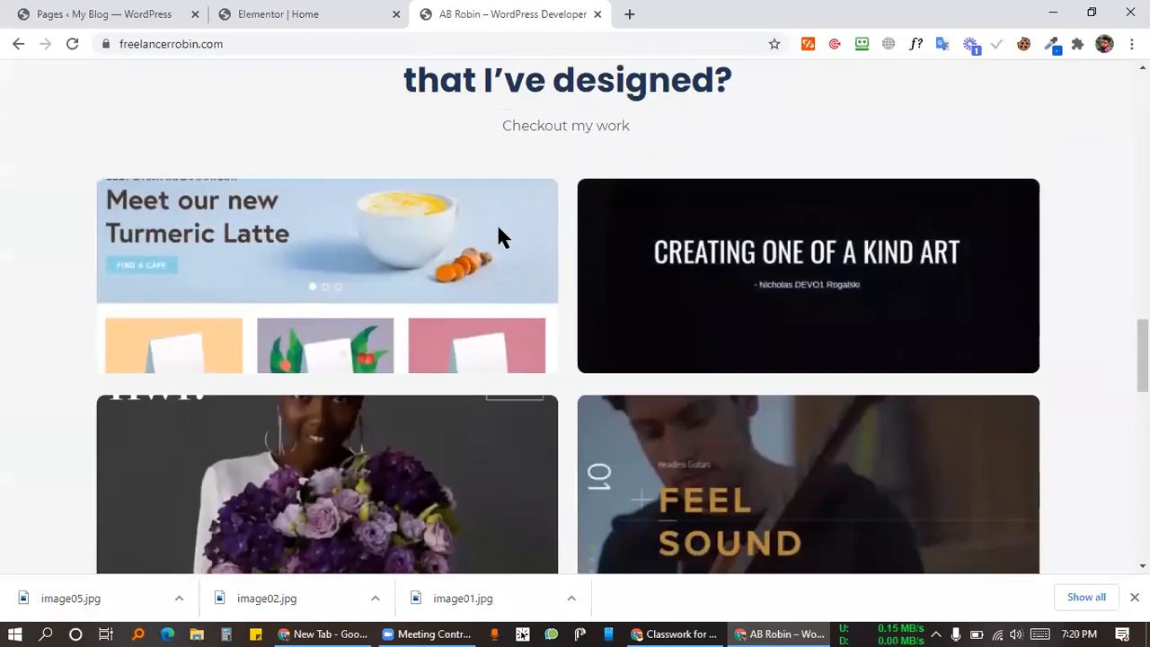
pyautogui.scroll(15, 400, 235)
pyautogui.click(278, 10)
pyautogui.scroll(-4, 693, 308)
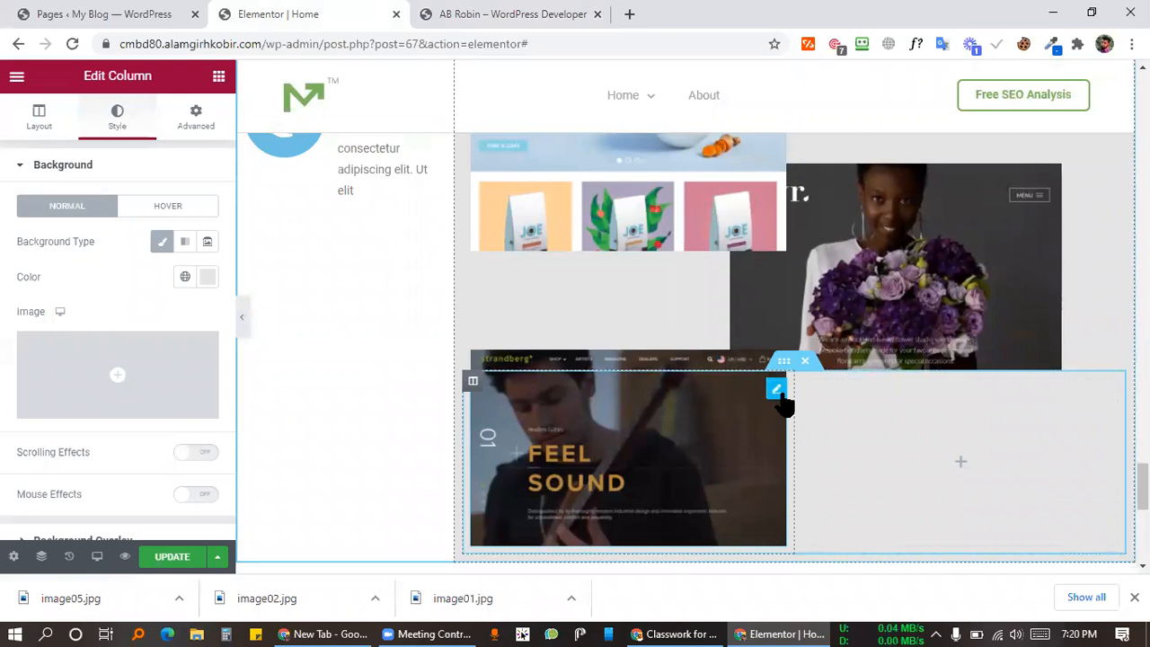
# Step: Give the FEEL SOUND image a -79 px top margin, checking the overlap against the reference site
pyautogui.click(777, 392)
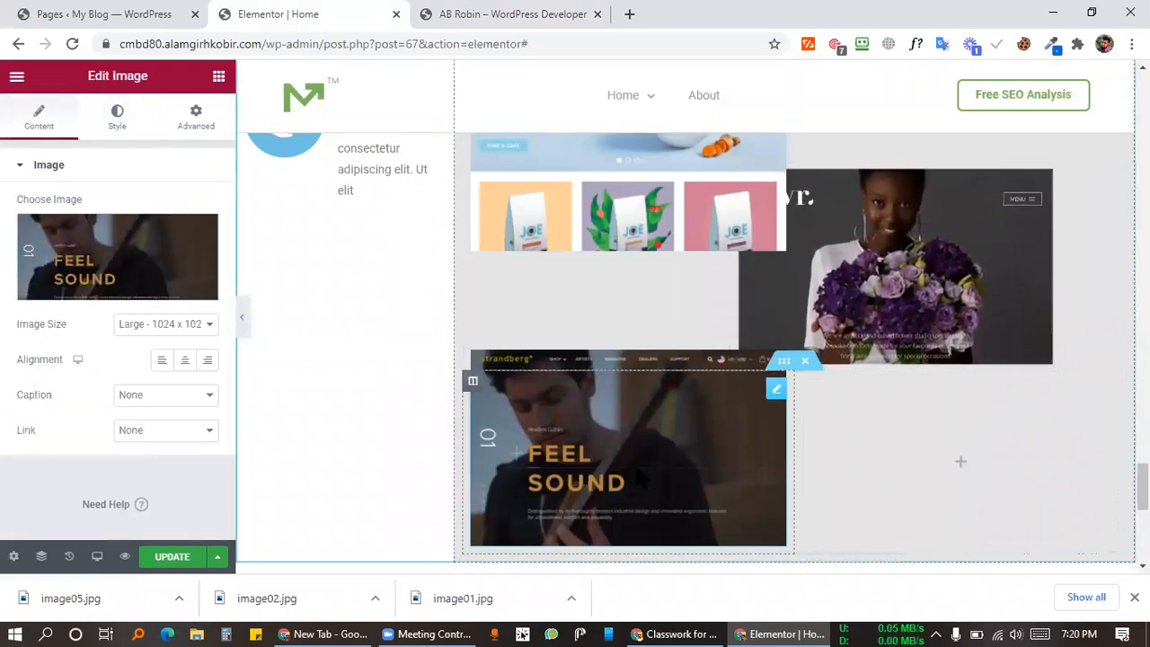
pyautogui.rightClick(1004, 239)
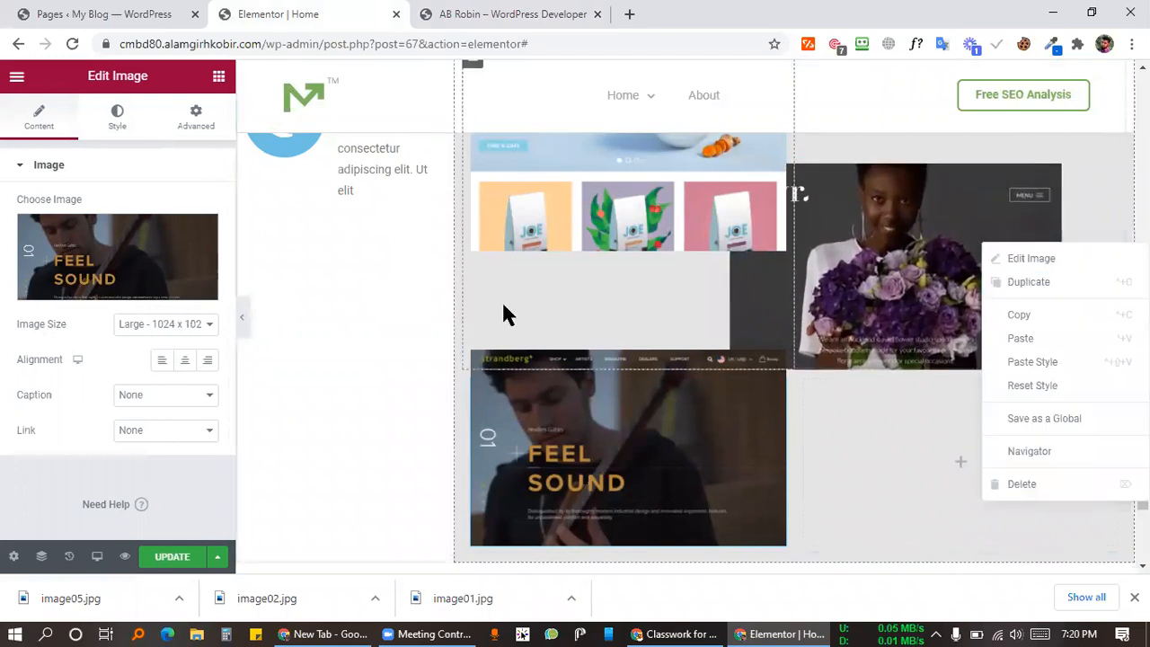
pyautogui.click(77, 359)
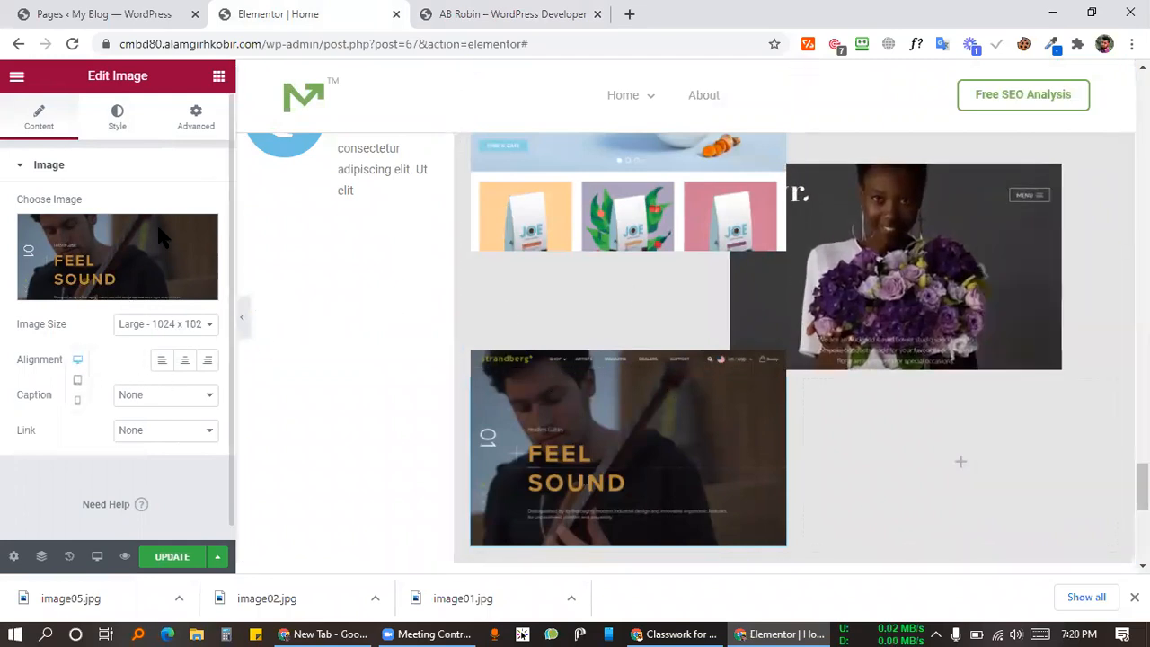
pyautogui.click(196, 119)
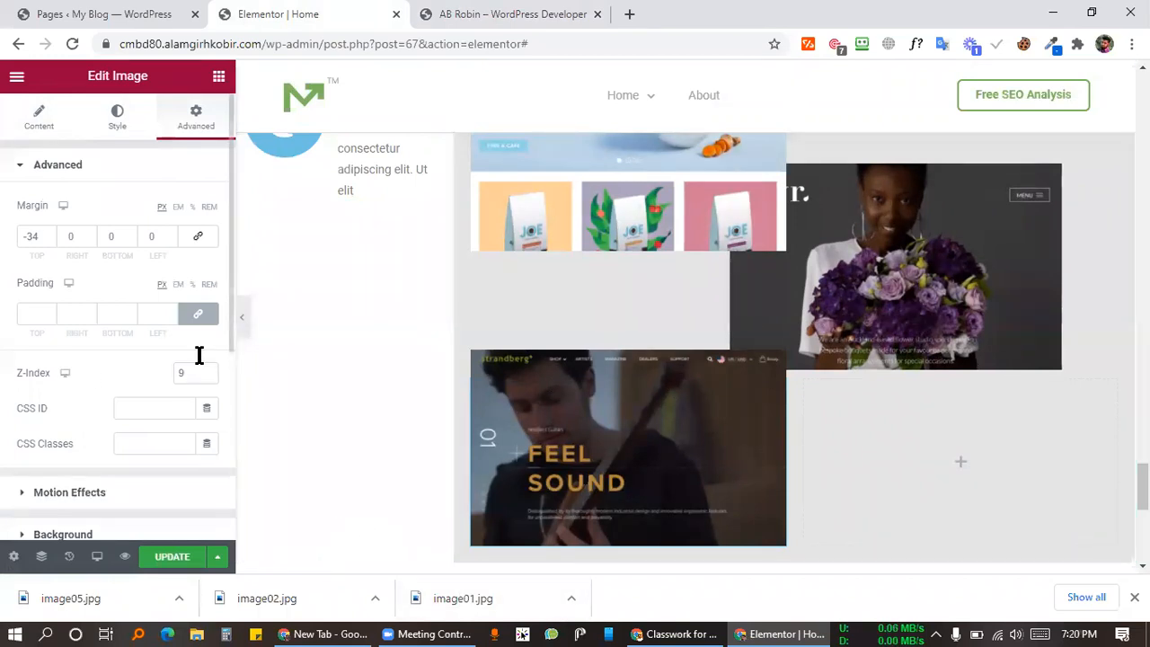
pyautogui.moveTo(50, 239); pyautogui.dragTo(50, 239)
pyautogui.click(536, 13)
pyautogui.scroll(-10, 657, 296)
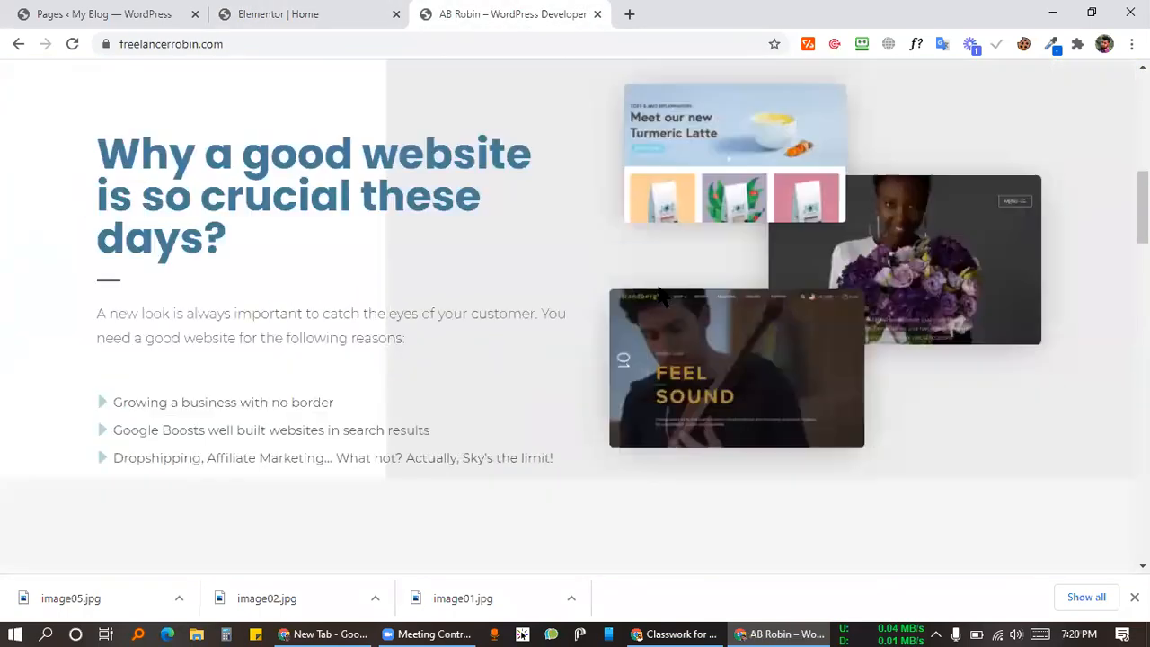
pyautogui.scroll(5, 657, 292)
pyautogui.scroll(3, 659, 287)
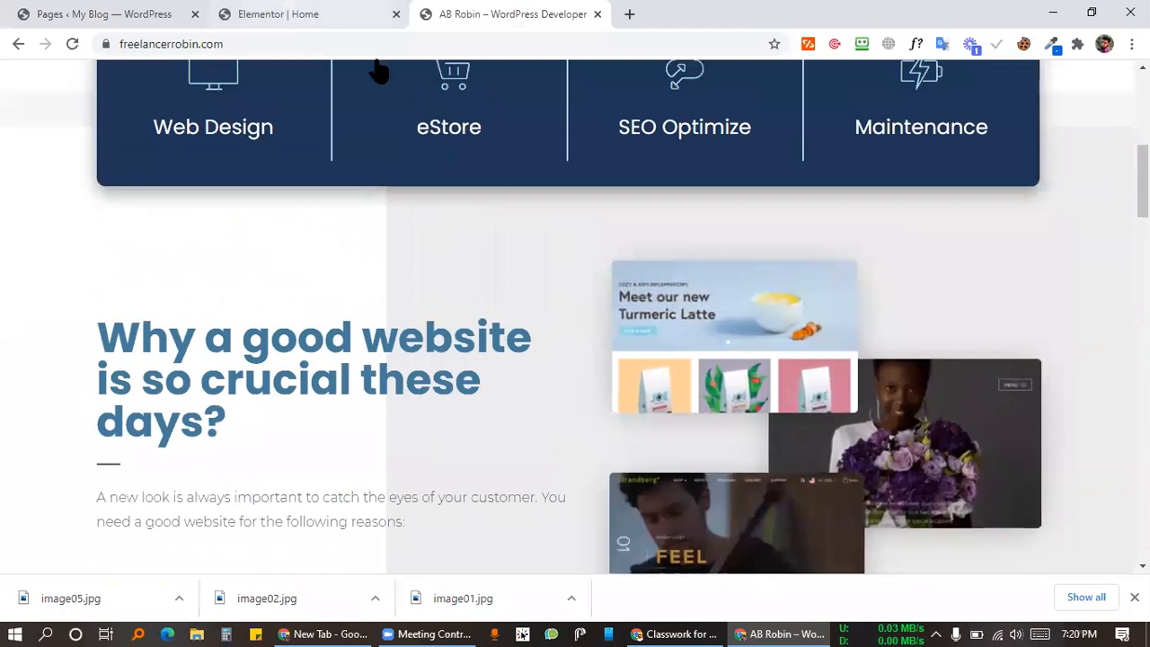
pyautogui.click(280, 13)
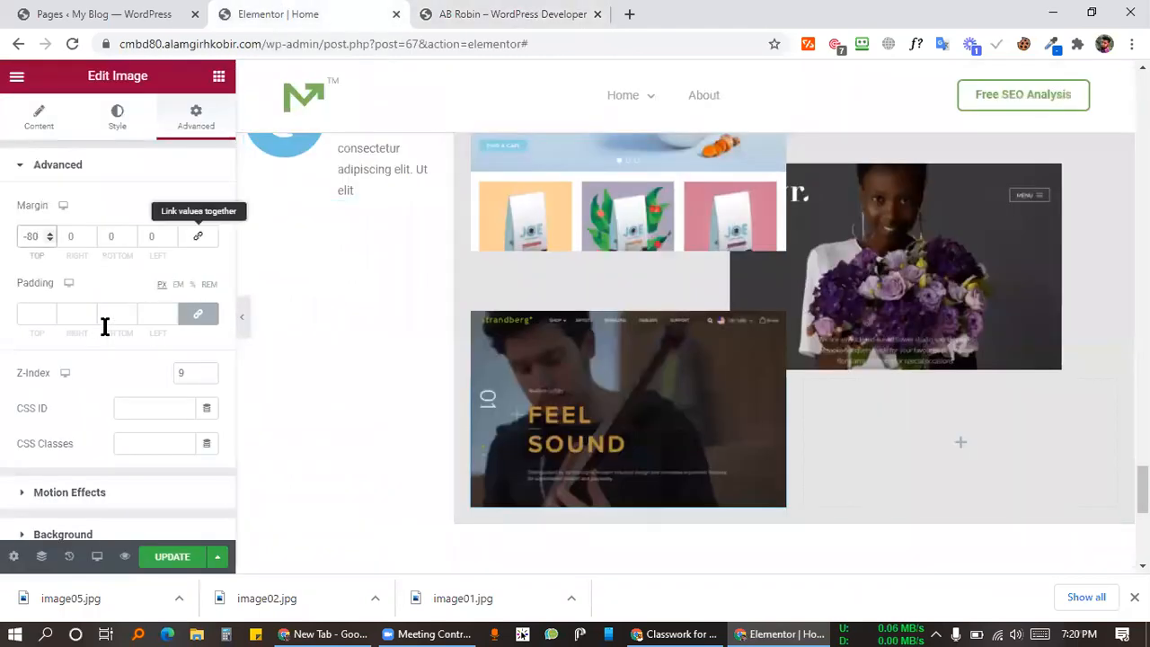
# Step: Round all corners of the FEEL SOUND image with a 10 px border radius and update the page
pyautogui.click(117, 121)
pyautogui.scroll(-3, 99, 378)
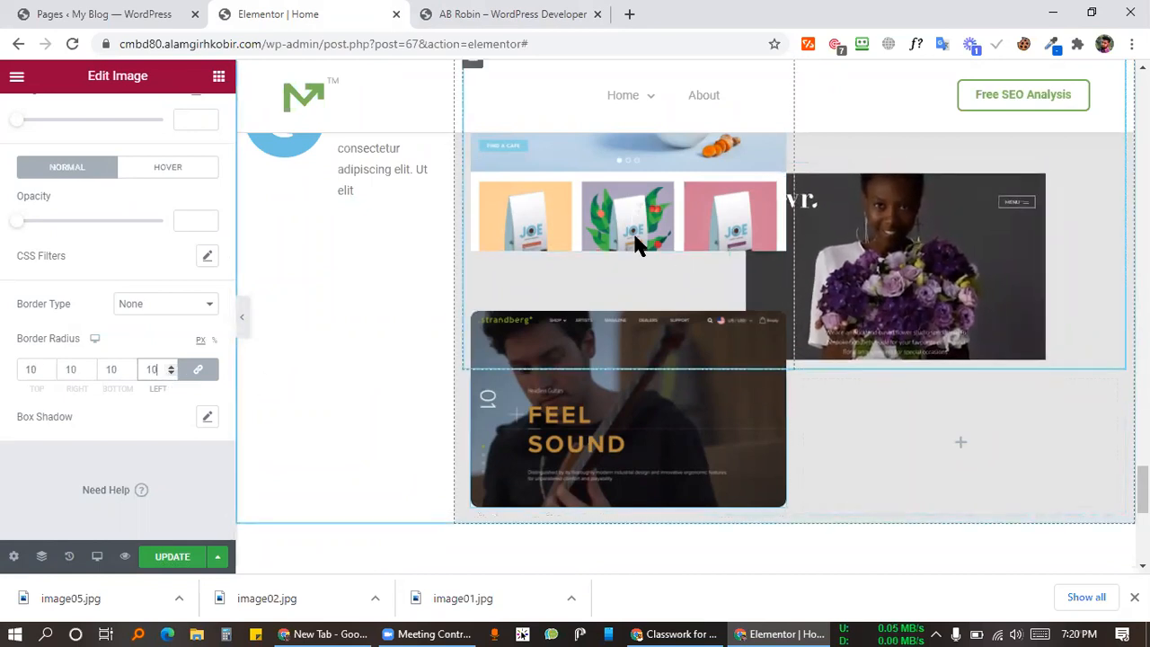
pyautogui.scroll(-5, 637, 244)
pyautogui.click(197, 561)
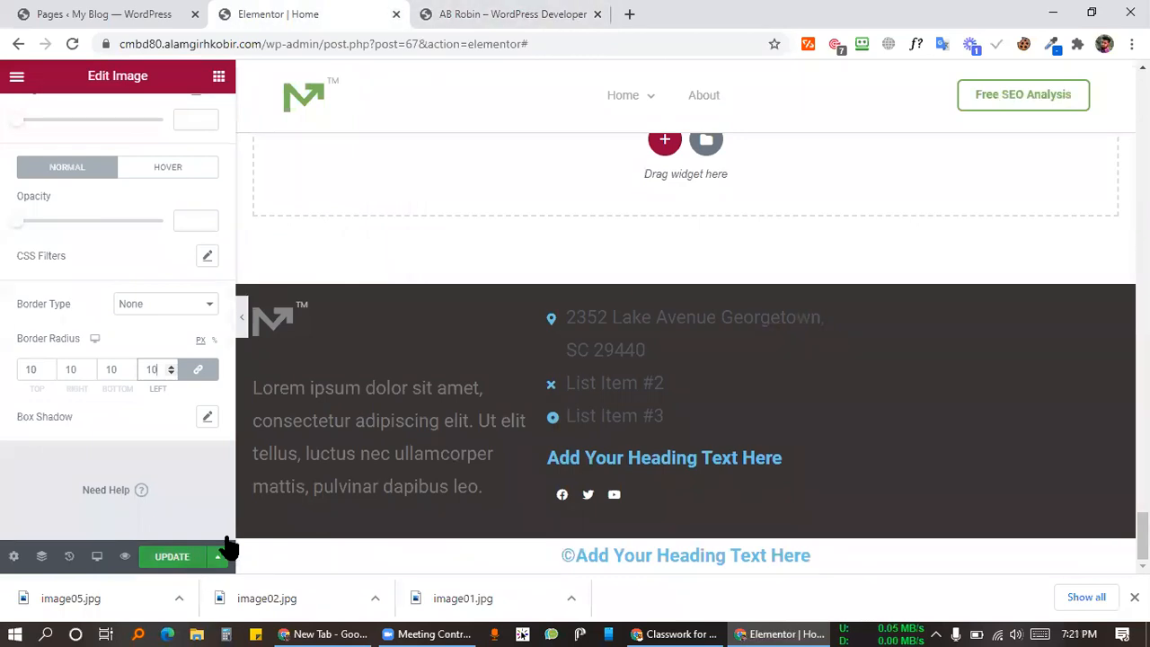
pyautogui.scroll(4, 725, 252)
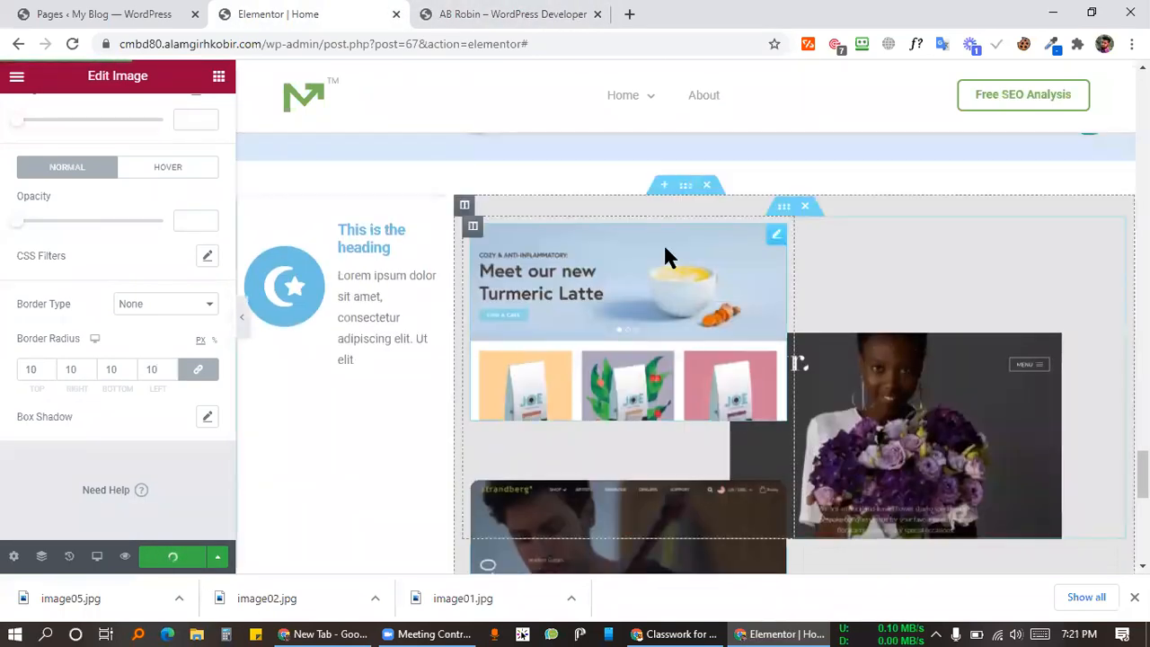
pyautogui.scroll(10, 782, 270)
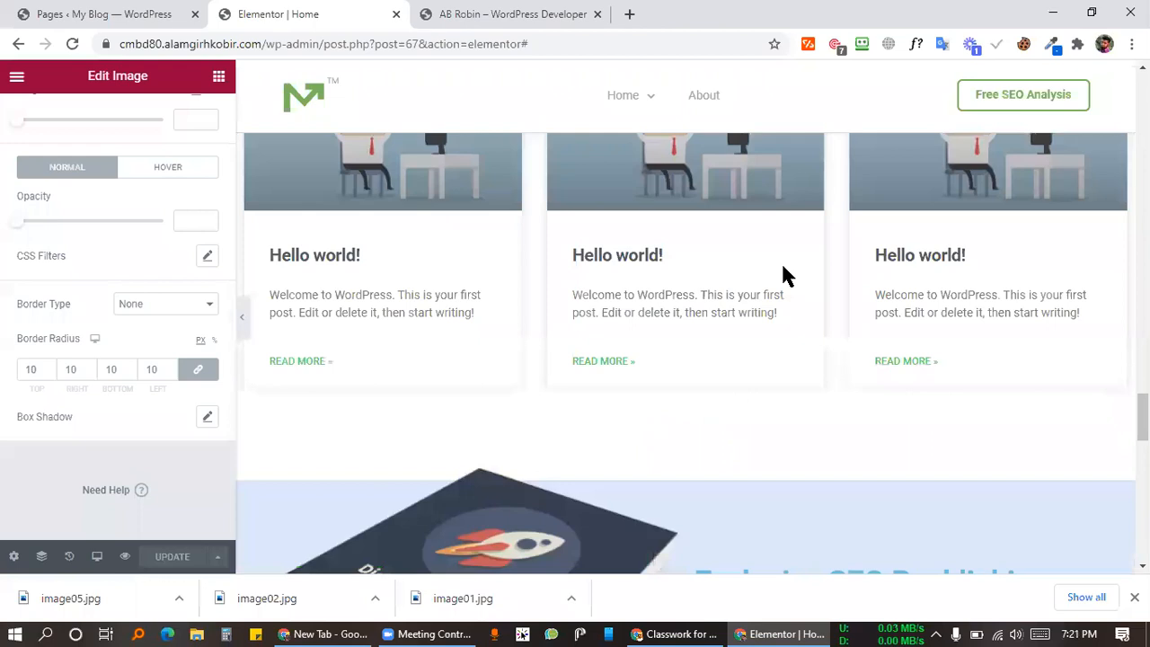
pyautogui.scroll(3, 780, 274)
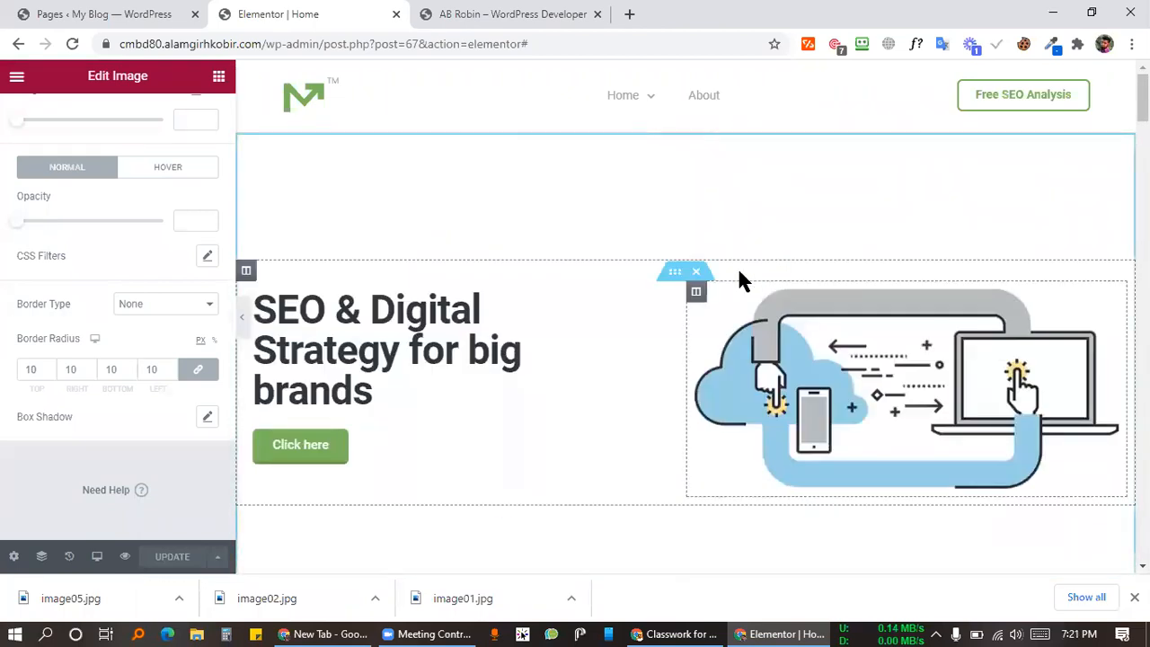
# Step: Preview the page at tablet width and then at mobile width
pyautogui.click(98, 556)
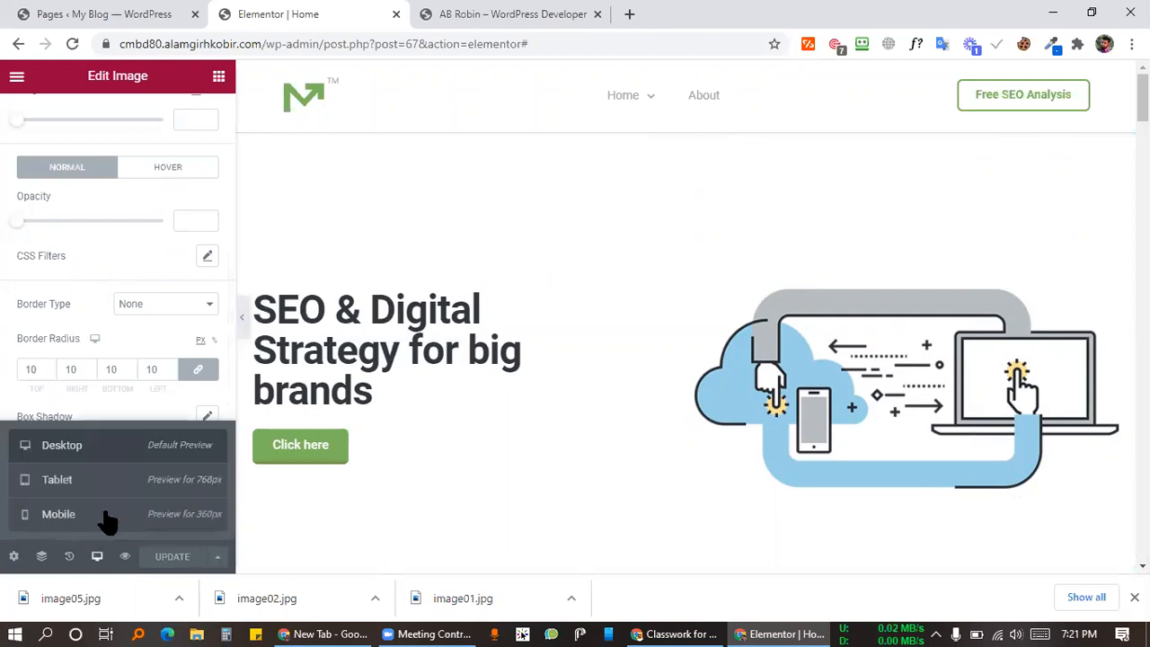
pyautogui.click(66, 481)
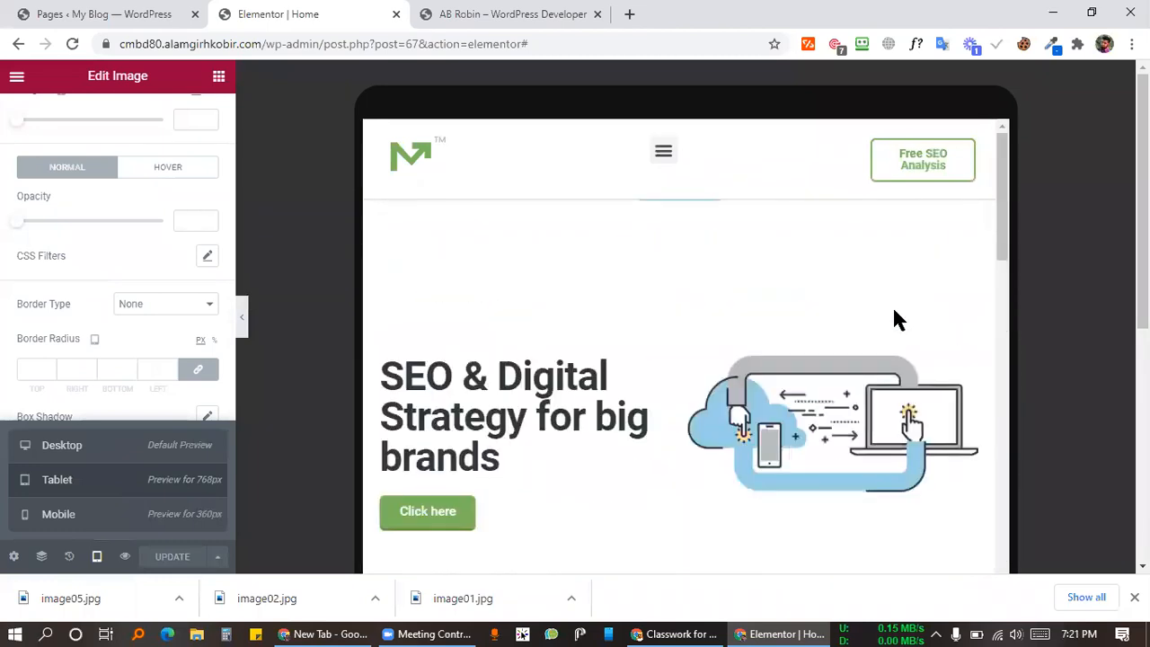
pyautogui.click(119, 525)
pyautogui.scroll(-10, 689, 360)
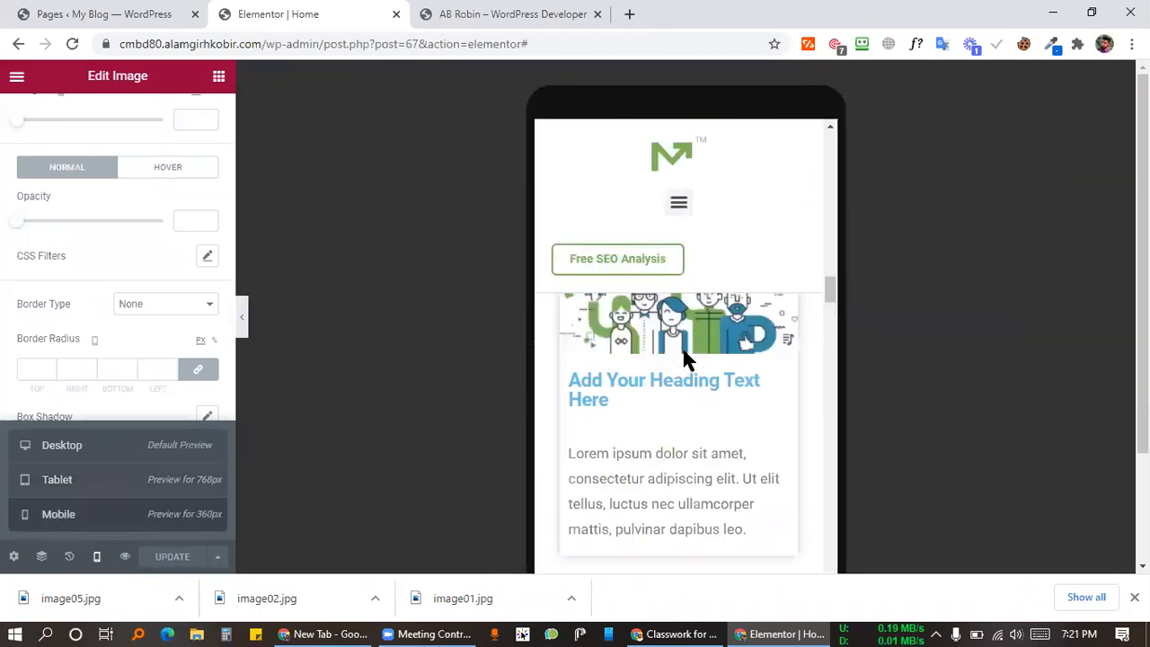
pyautogui.scroll(-3, 688, 360)
pyautogui.scroll(20, 688, 360)
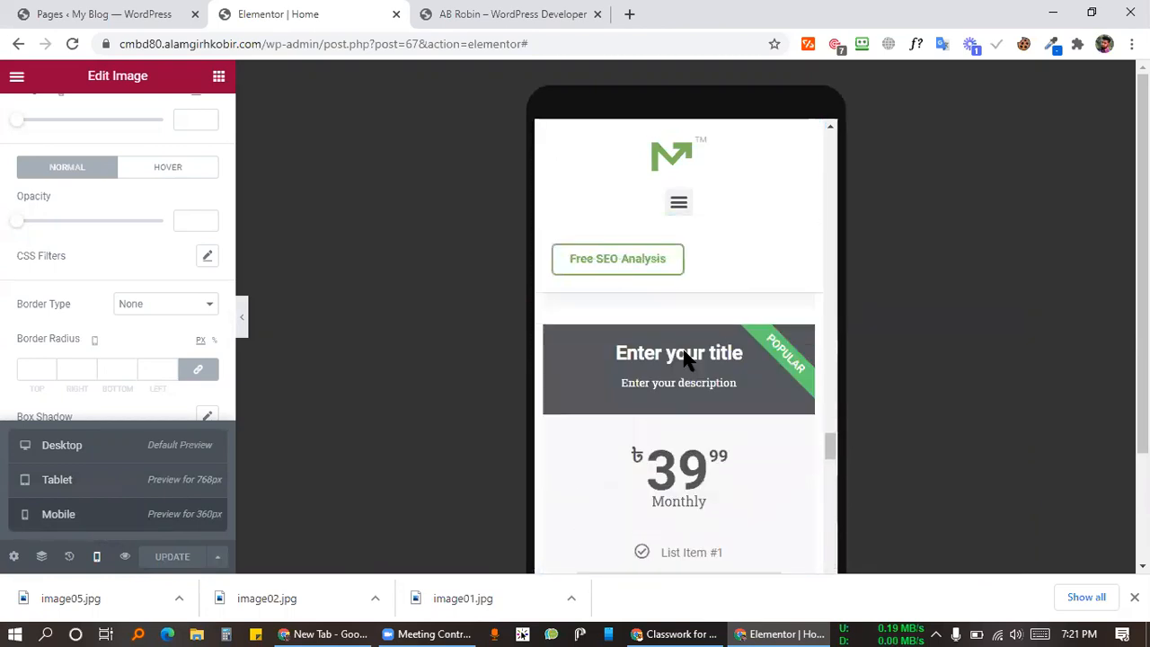
pyautogui.moveTo(831, 358); pyautogui.dragTo(816, 121)
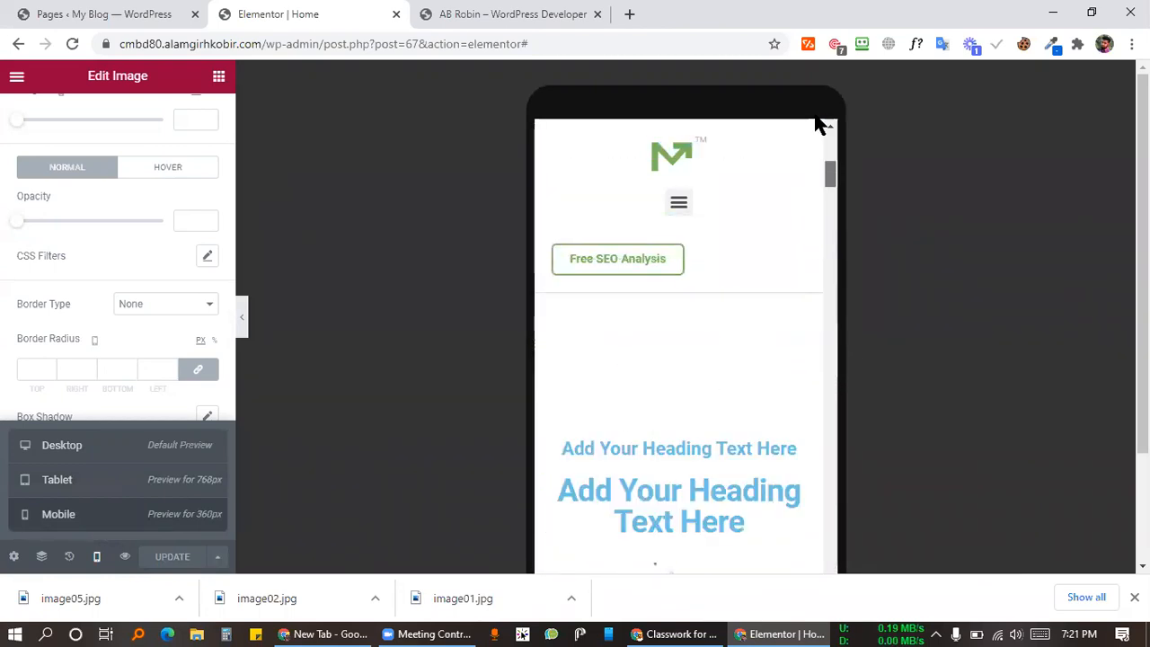
# Step: Switch the page preview back to the full-width desktop layout
pyautogui.click(95, 556)
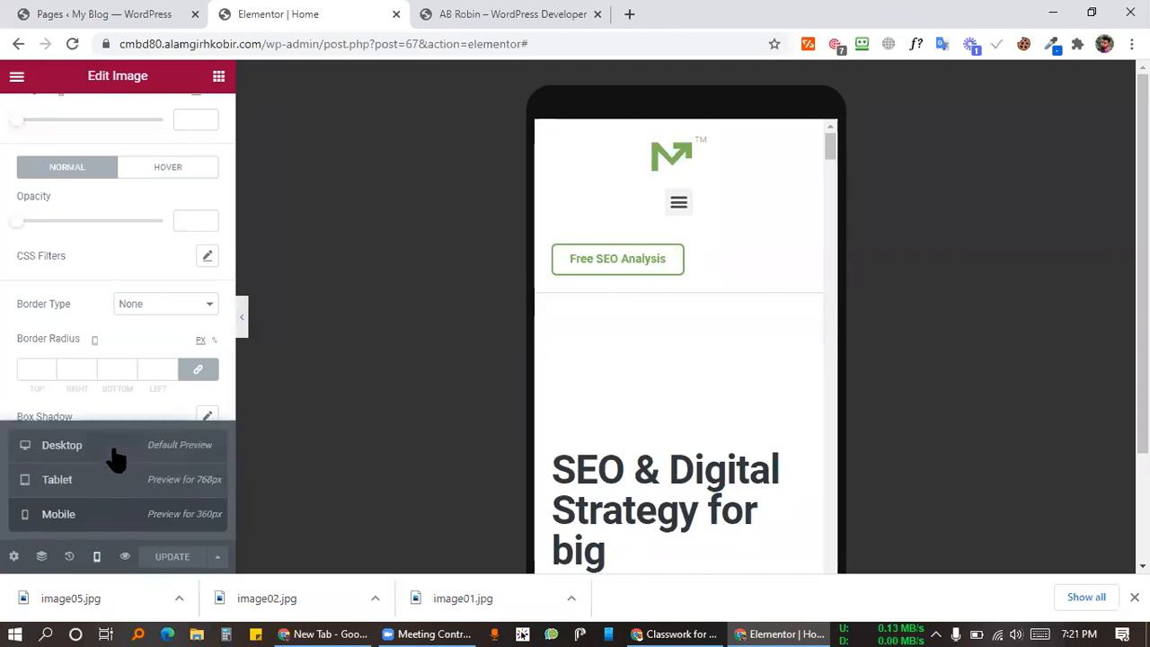
pyautogui.click(115, 454)
pyautogui.scroll(-5, 655, 359)
# Step: Select the 'SEO & Digital Strategy for big brands' hero section through the Navigator outline
pyautogui.scroll(-6, 658, 353)
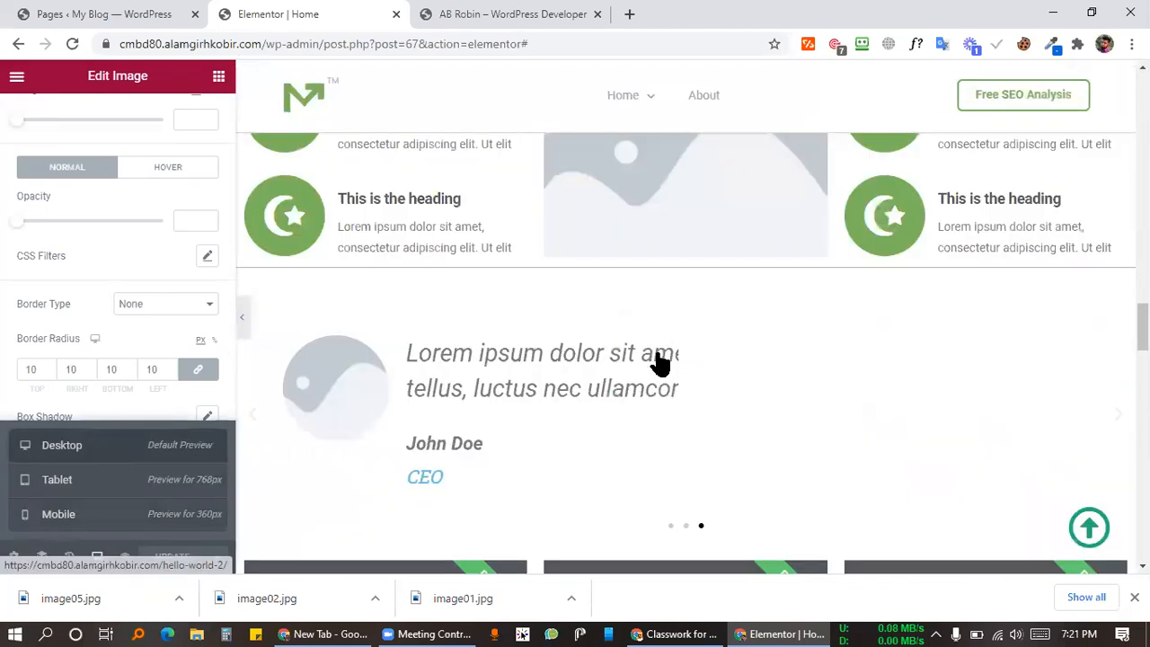
pyautogui.scroll(20, 656, 349)
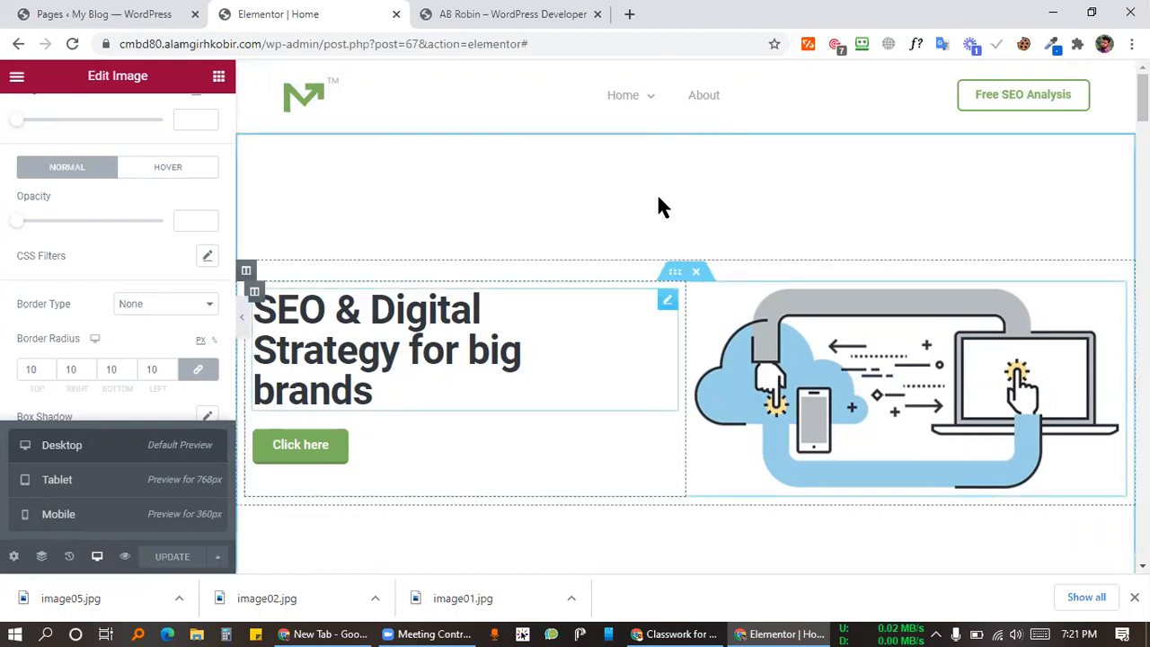
pyautogui.scroll(-2, 669, 272)
pyautogui.scroll(2, 585, 377)
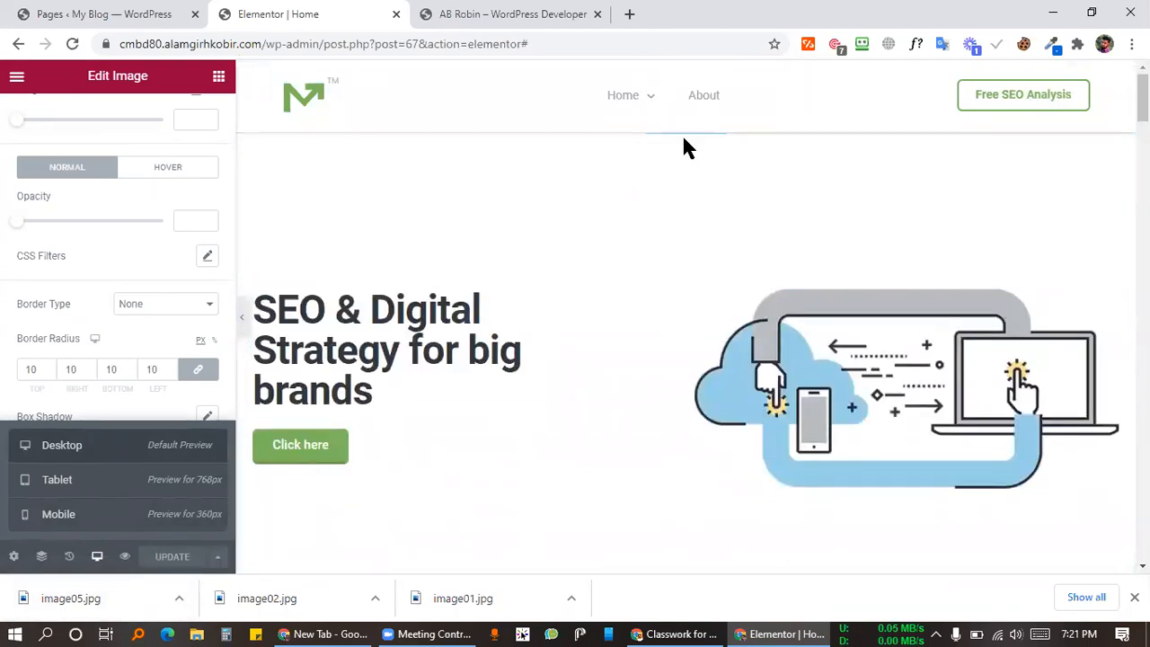
pyautogui.click(41, 556)
pyautogui.click(680, 198)
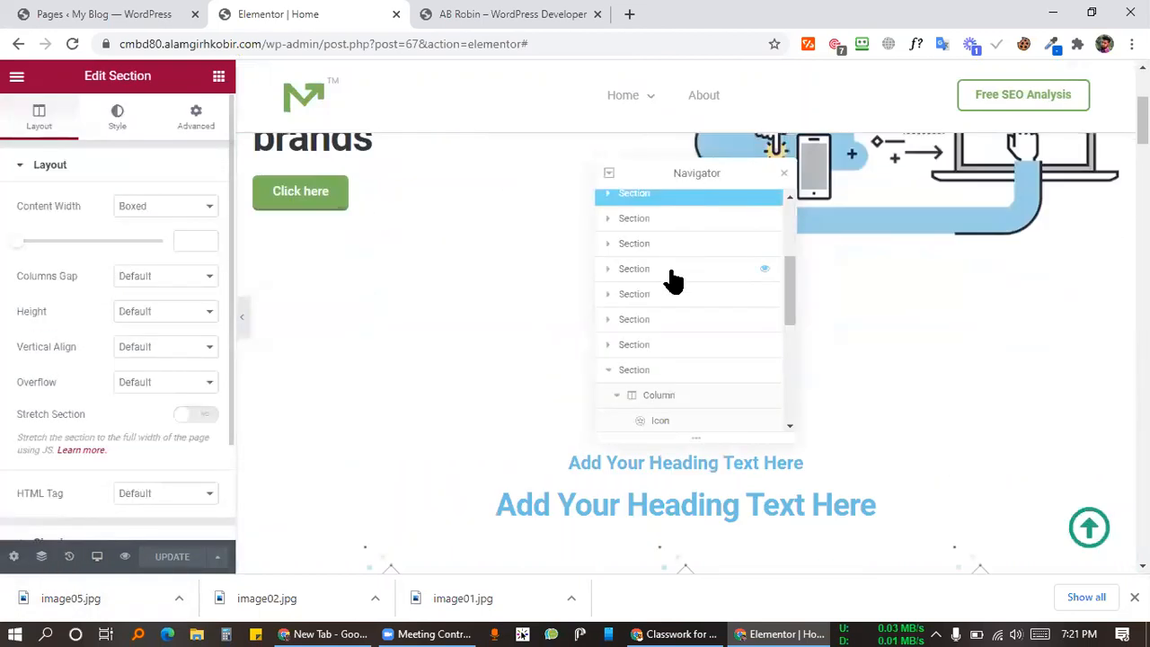
pyautogui.click(647, 206)
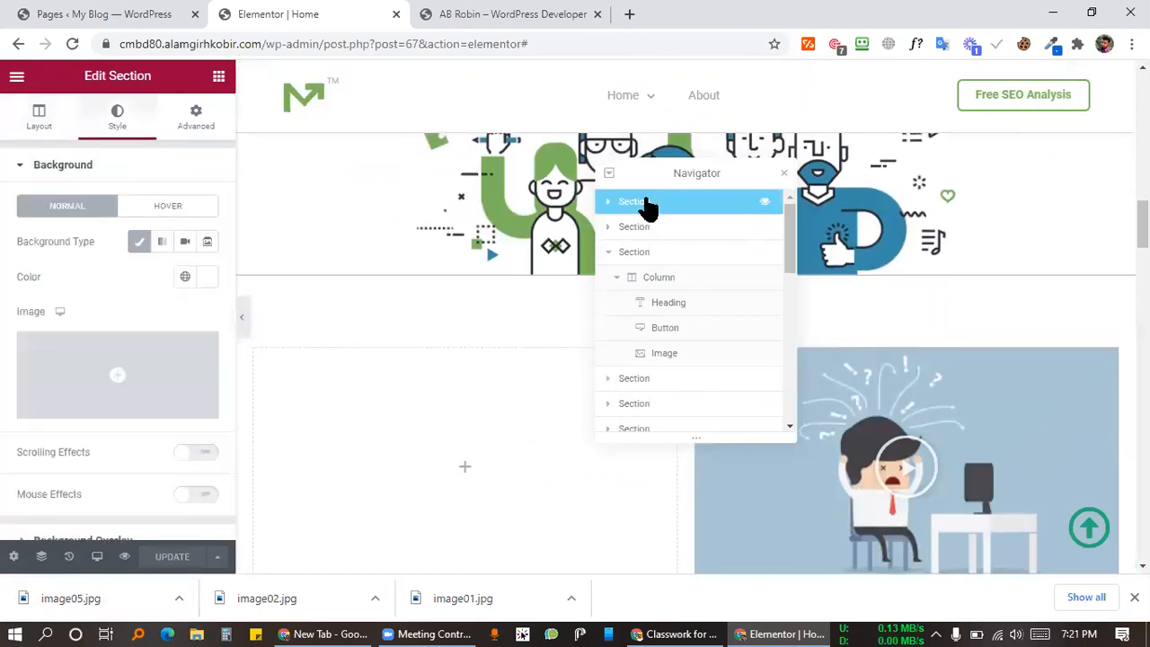
pyautogui.click(784, 174)
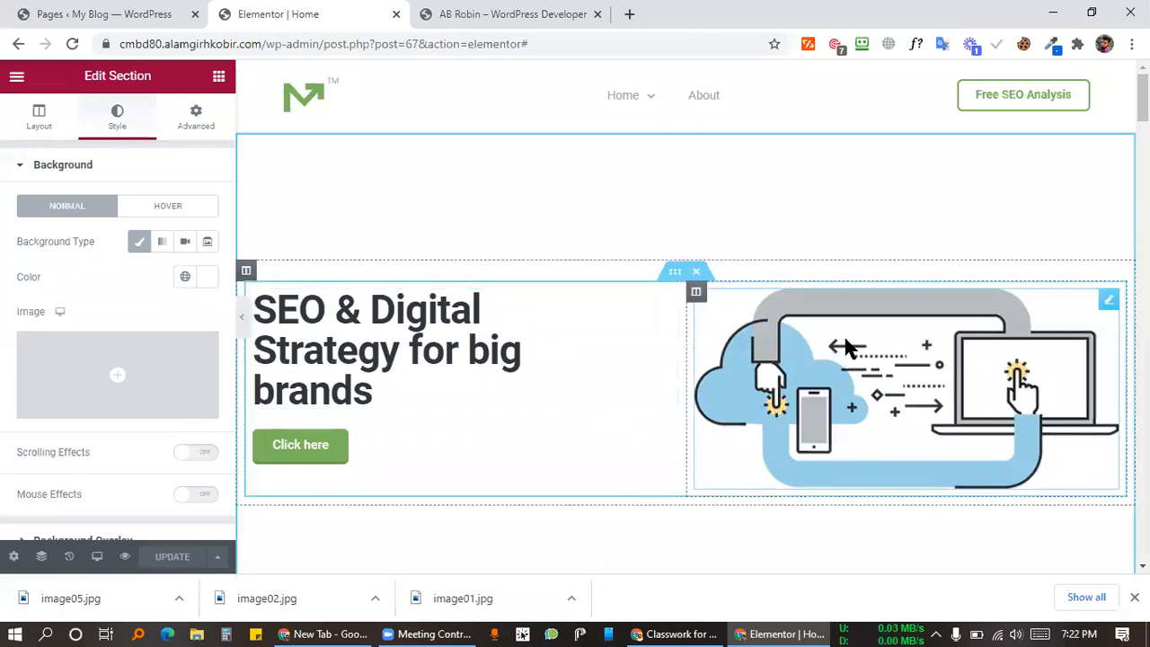
# Step: In a new tab, load the 'Home Seo – Marketing Pro' demo page from the 'home se' suggestion
pyautogui.click(568, 13)
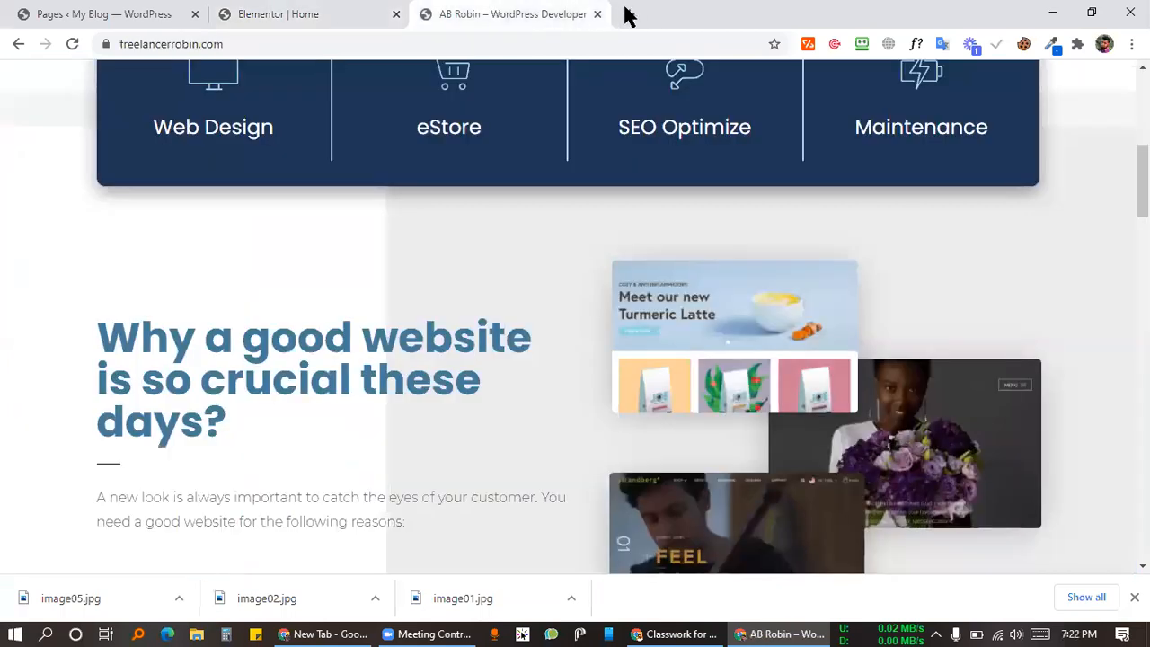
pyautogui.hotkey('ctrl', 't')
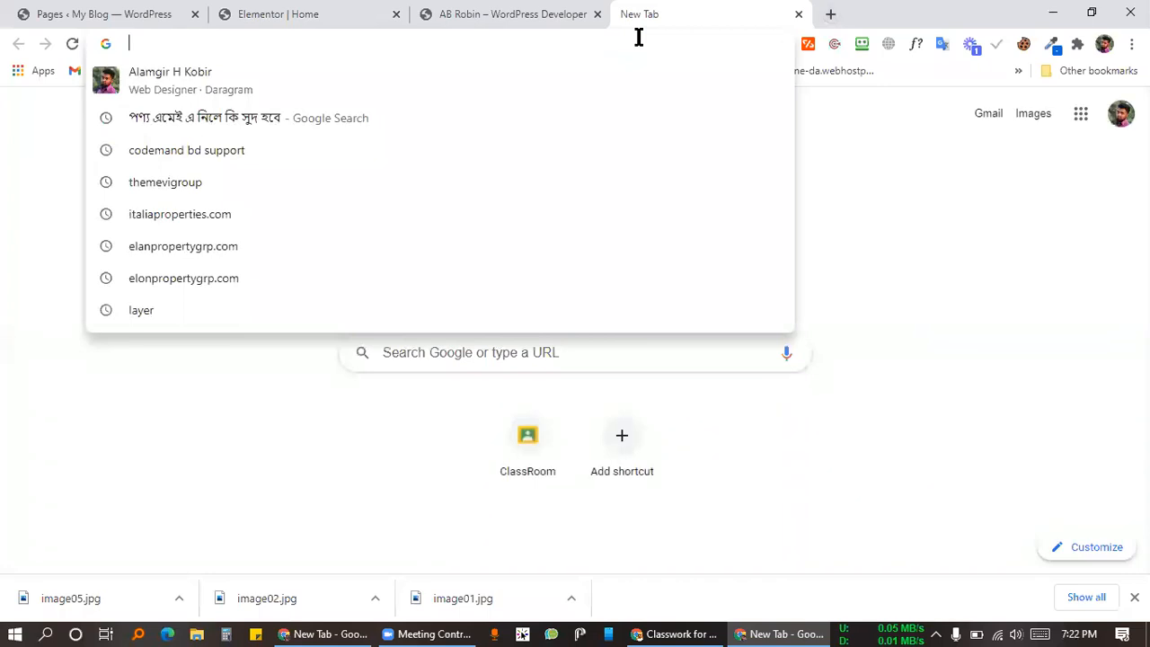
pyautogui.write('hom')
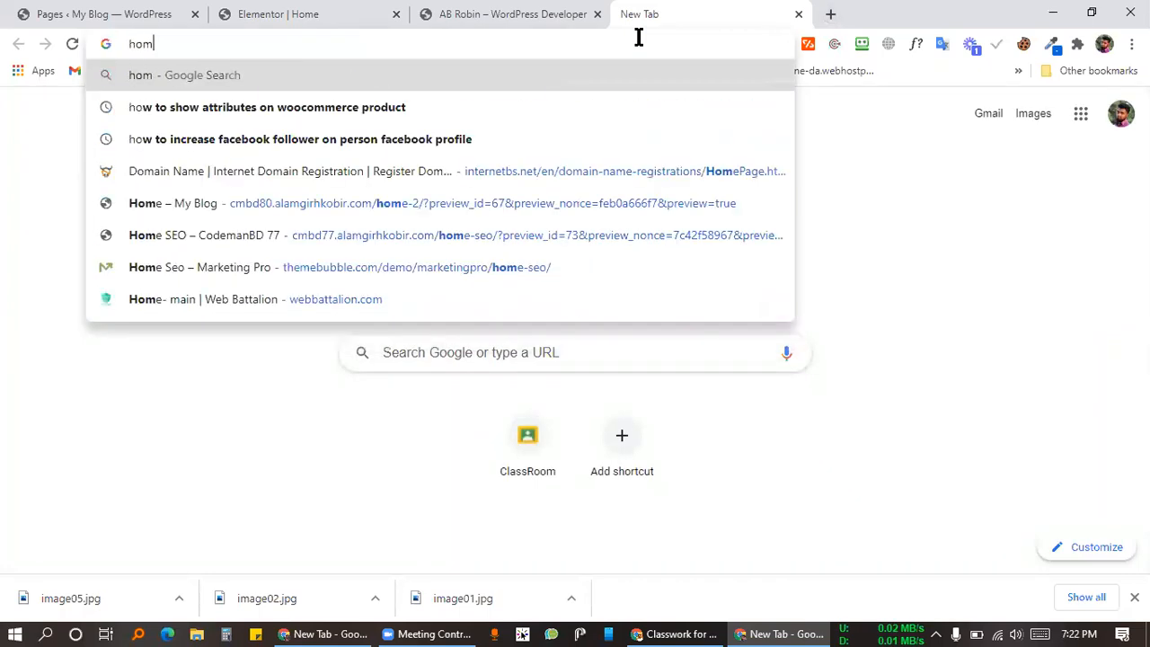
pyautogui.write('e se')
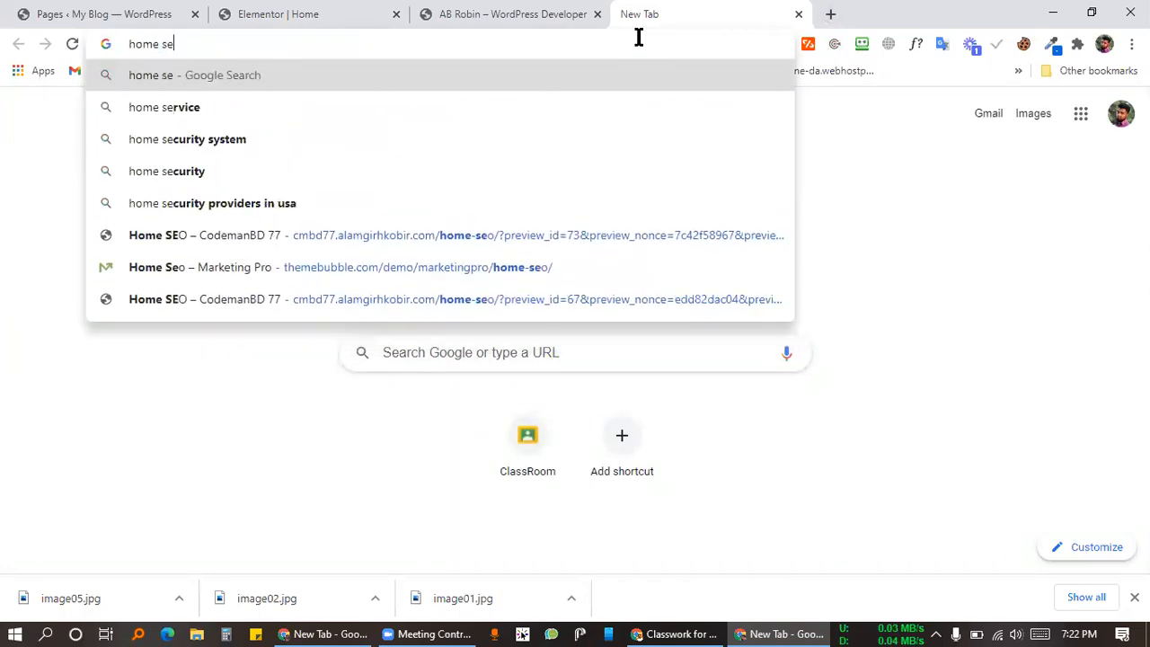
pyautogui.click(505, 275)
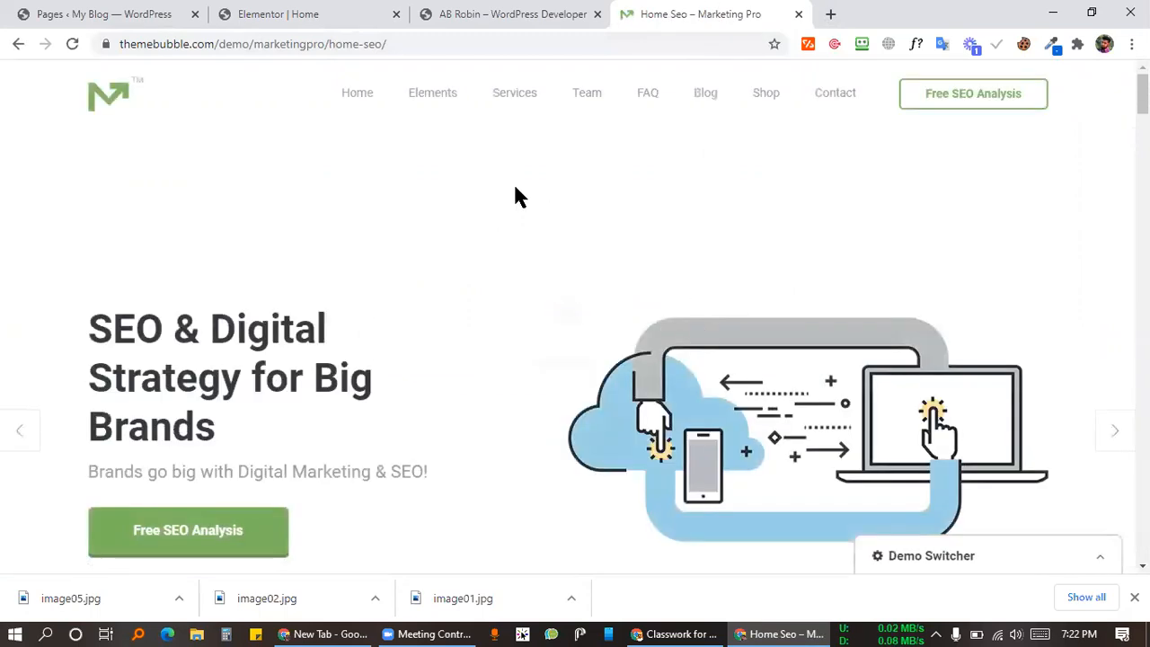
pyautogui.rightClick(488, 253)
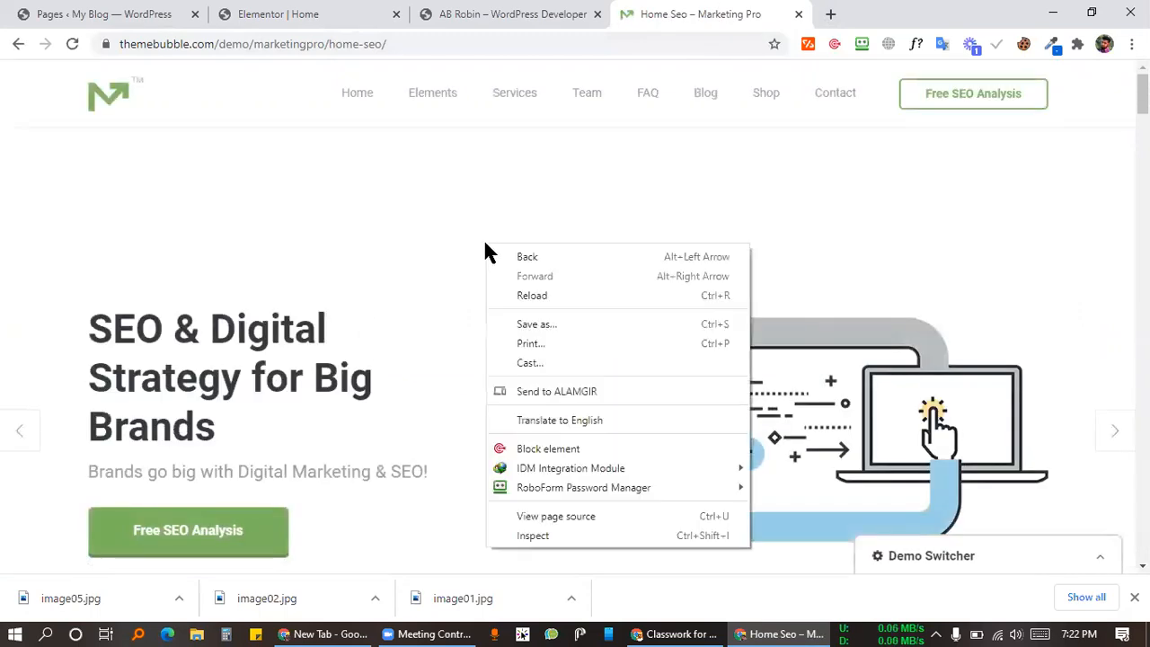
# Step: Open DevTools on the demo page from its right-click menu, then close it again
pyautogui.rightClick(354, 286)
pyautogui.rightClick(354, 285)
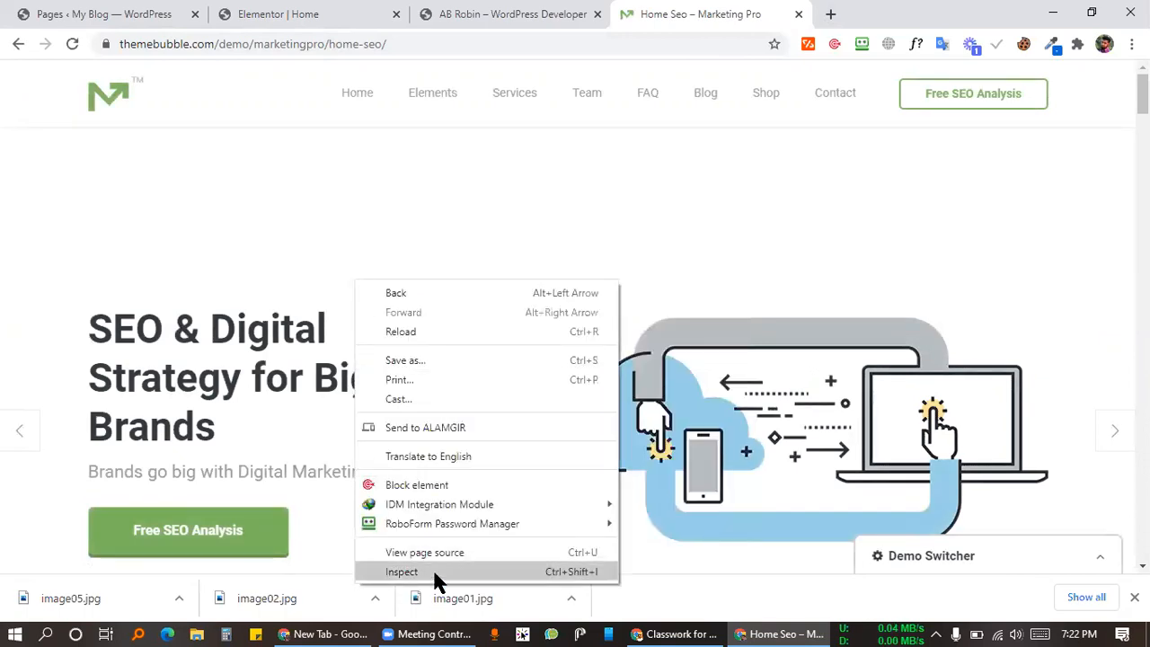
pyautogui.click(401, 571)
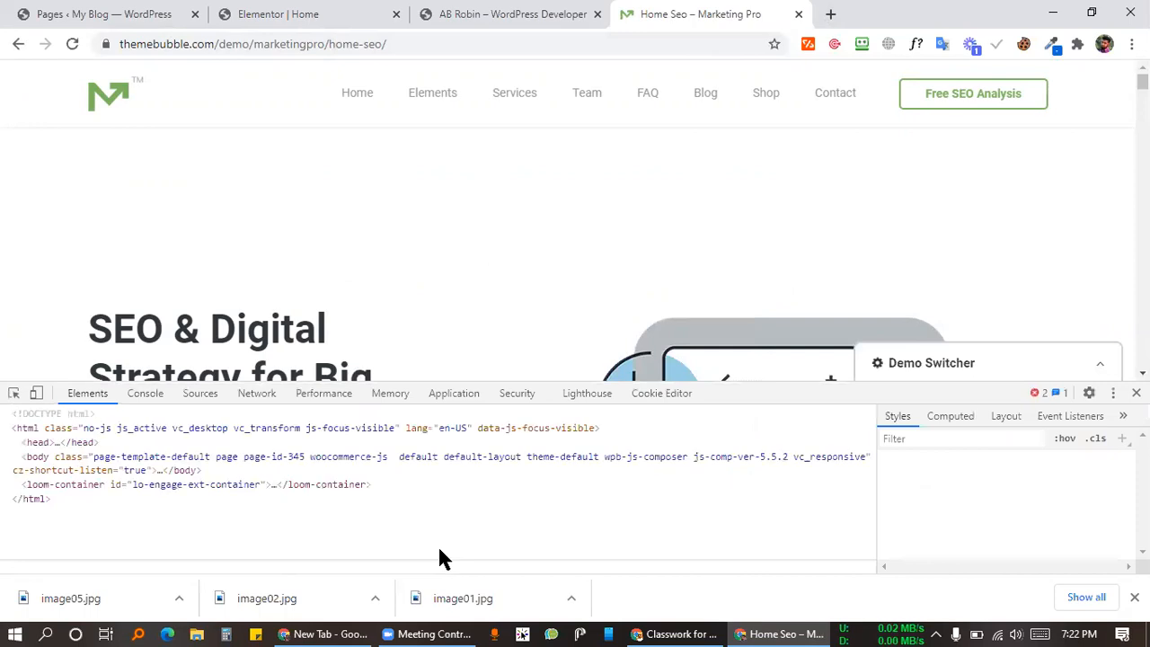
pyautogui.press('F12')
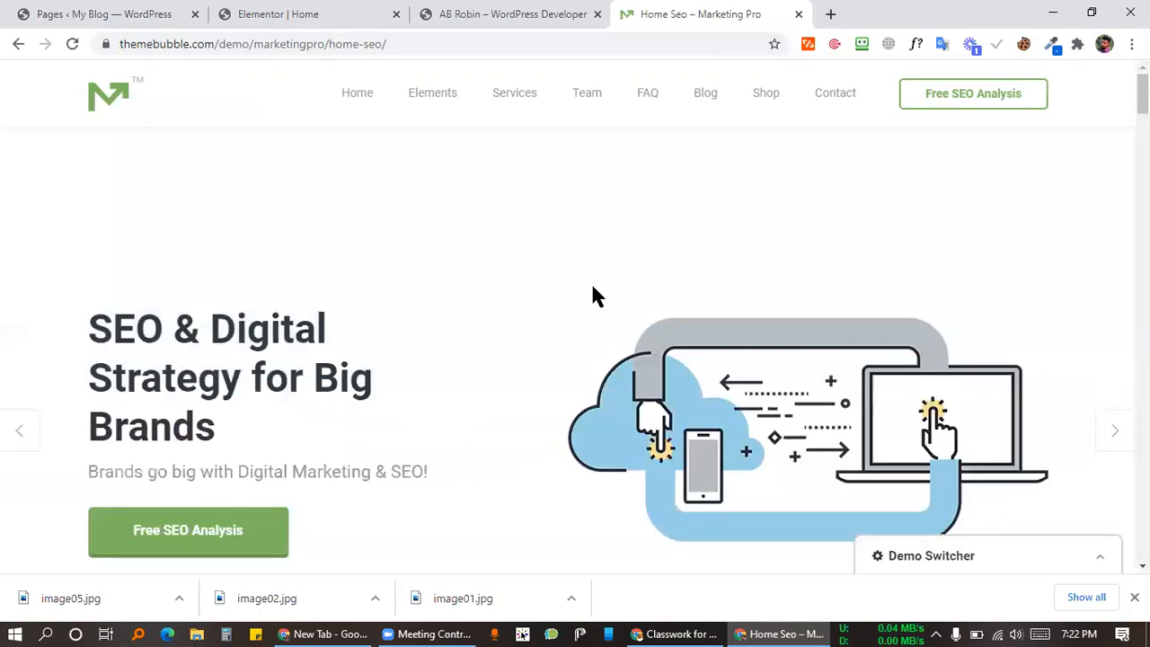
pyautogui.rightClick(496, 246)
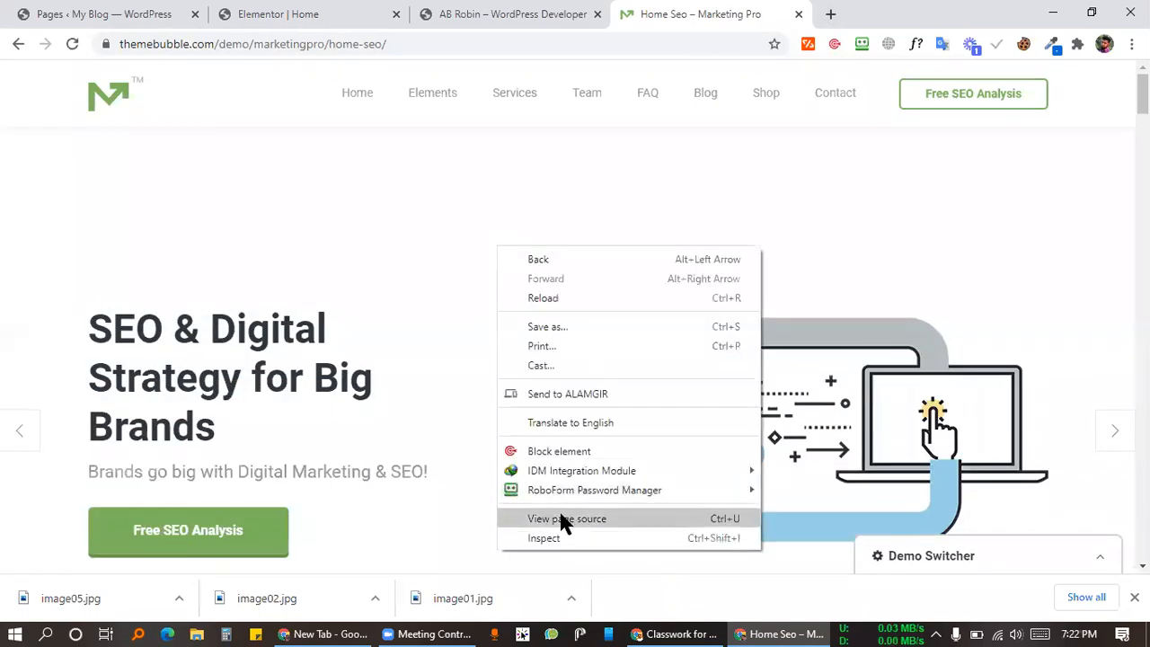
pyautogui.press('Escape')
pyautogui.rightClick(268, 191)
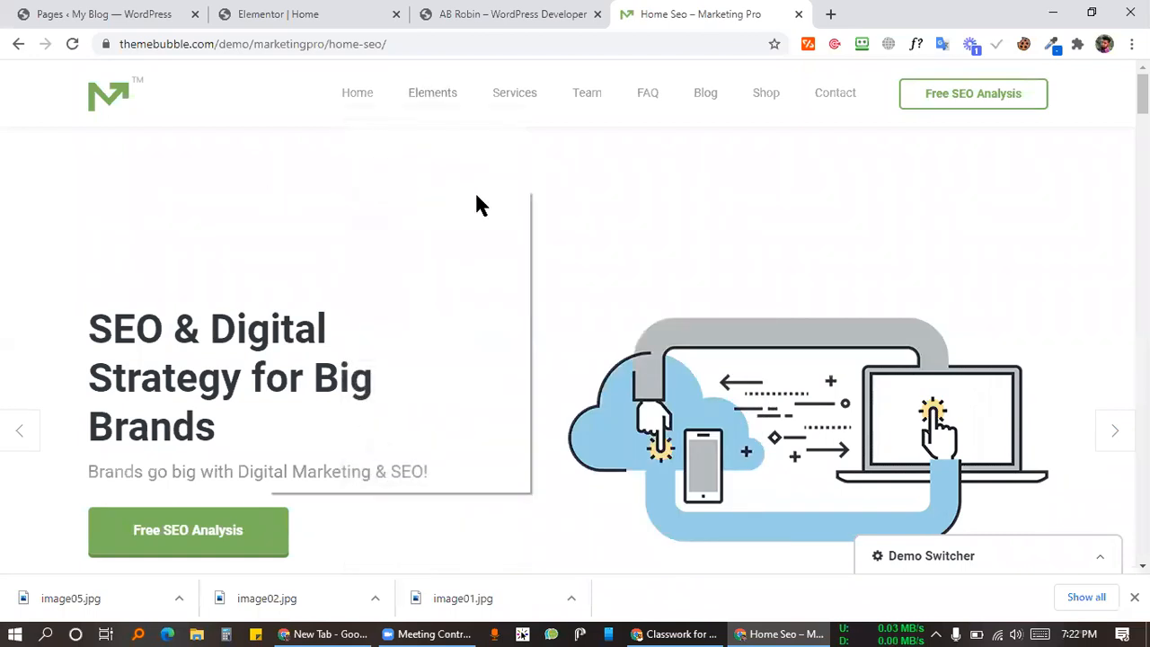
pyautogui.rightClick(634, 173)
pyautogui.press('Escape')
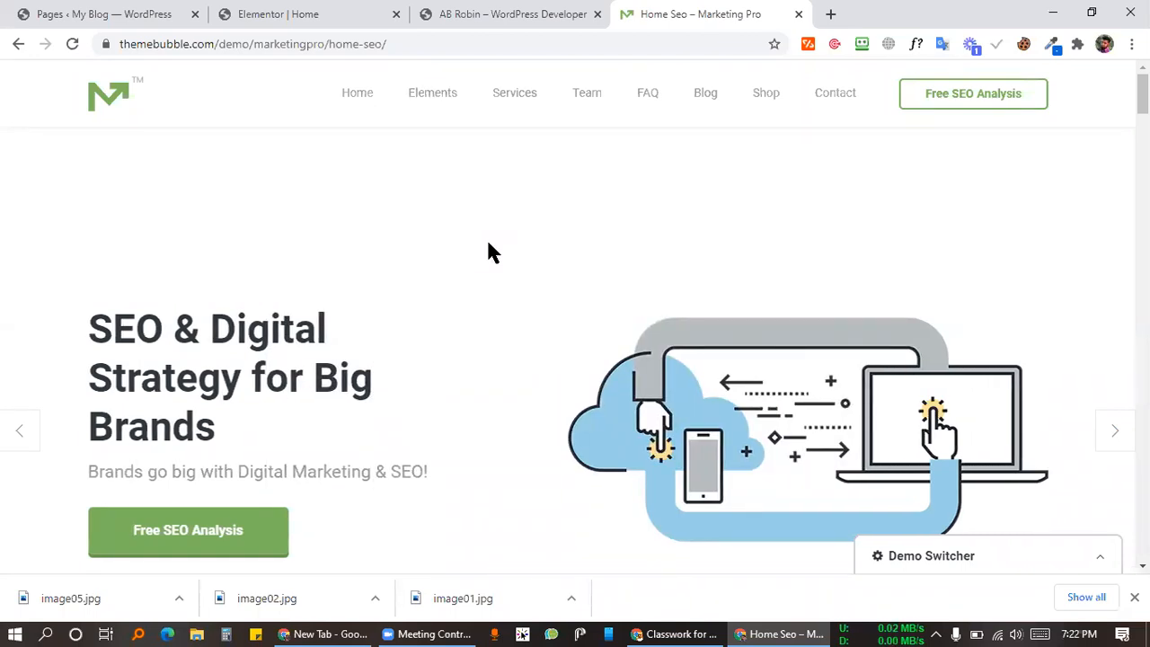
# Step: Reopen DevTools with Ctrl+Shift+I and turn on the device toolbar, keeping Responsive
pyautogui.hotkey('ctrl', 'shift', 'i')
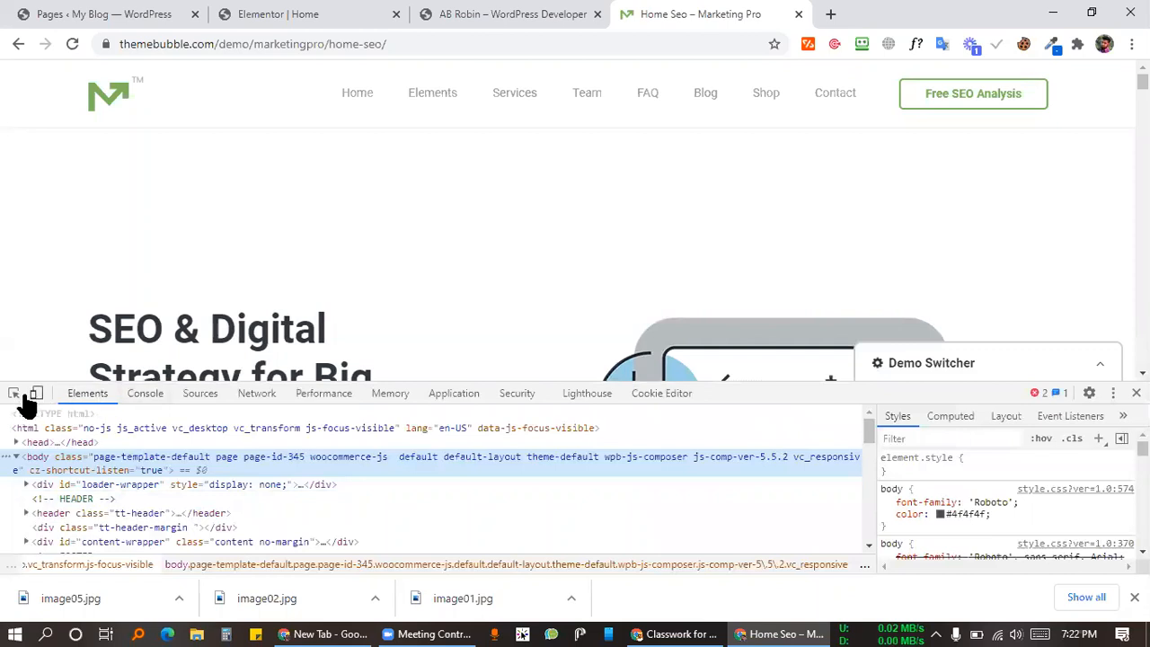
pyautogui.click(35, 395)
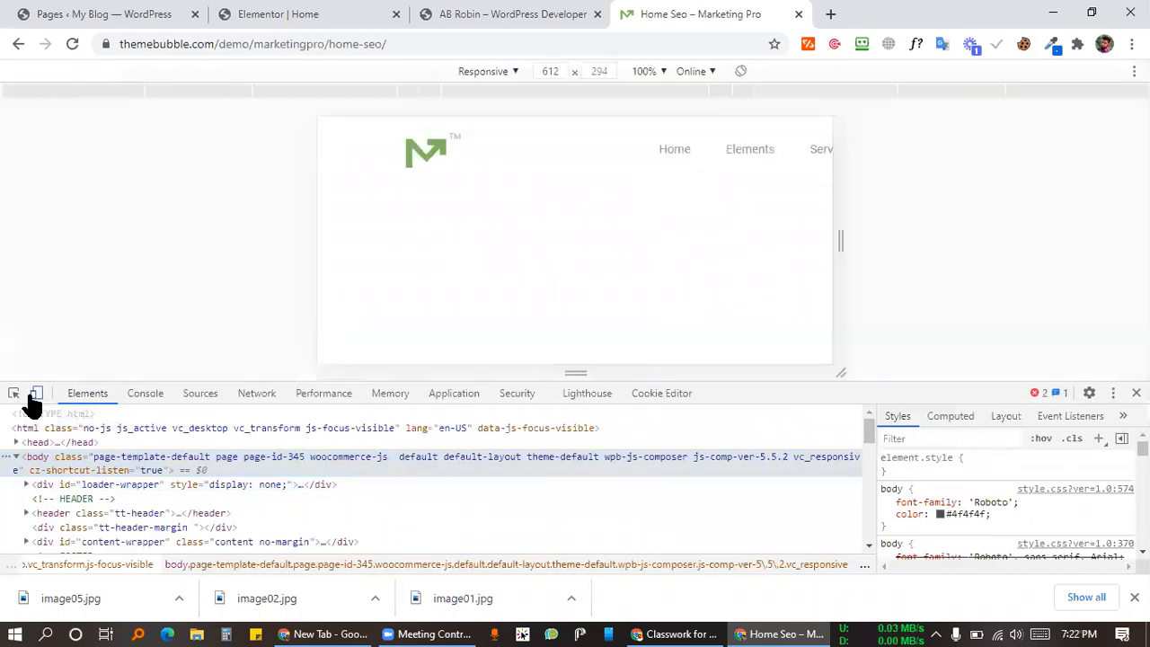
pyautogui.click(503, 72)
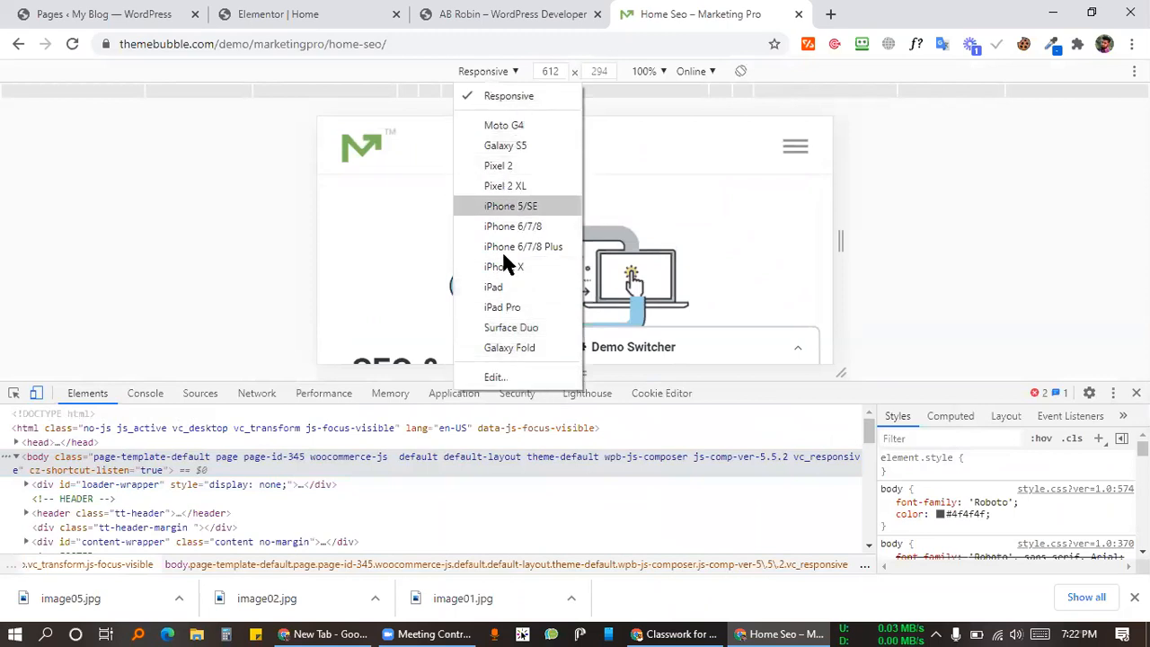
pyautogui.click(488, 95)
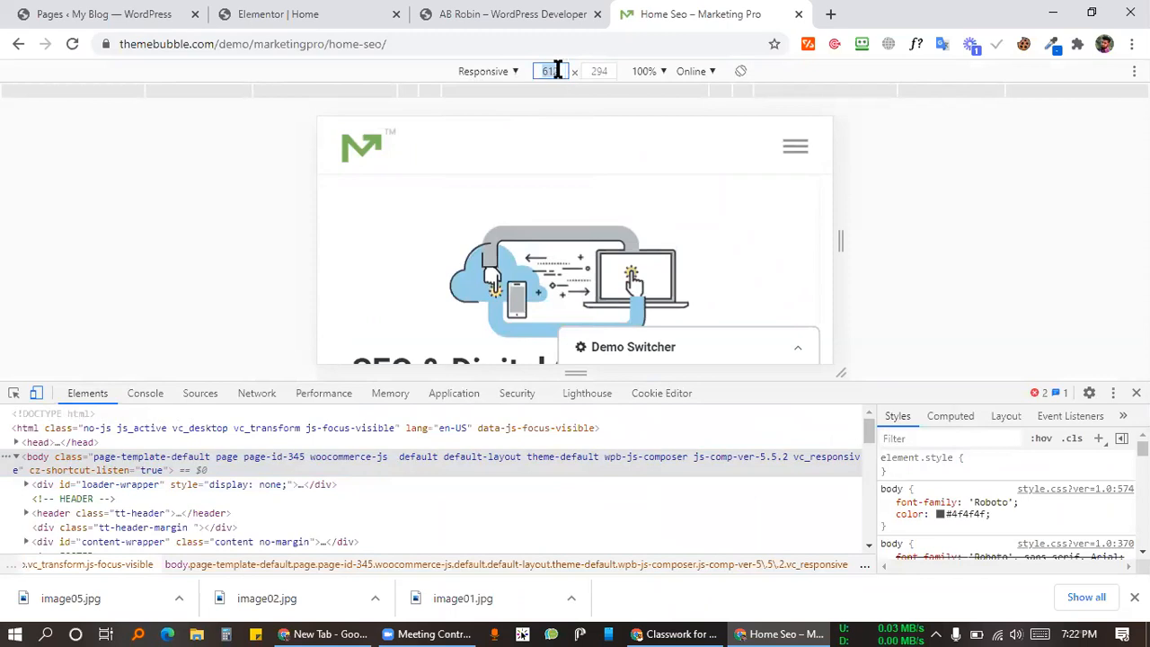
# Step: Move the Home Seo tab before AB Robin and return to the Elementor tab
pyautogui.click(552, 10)
pyautogui.moveTo(683, 13); pyautogui.dragTo(512, 25)
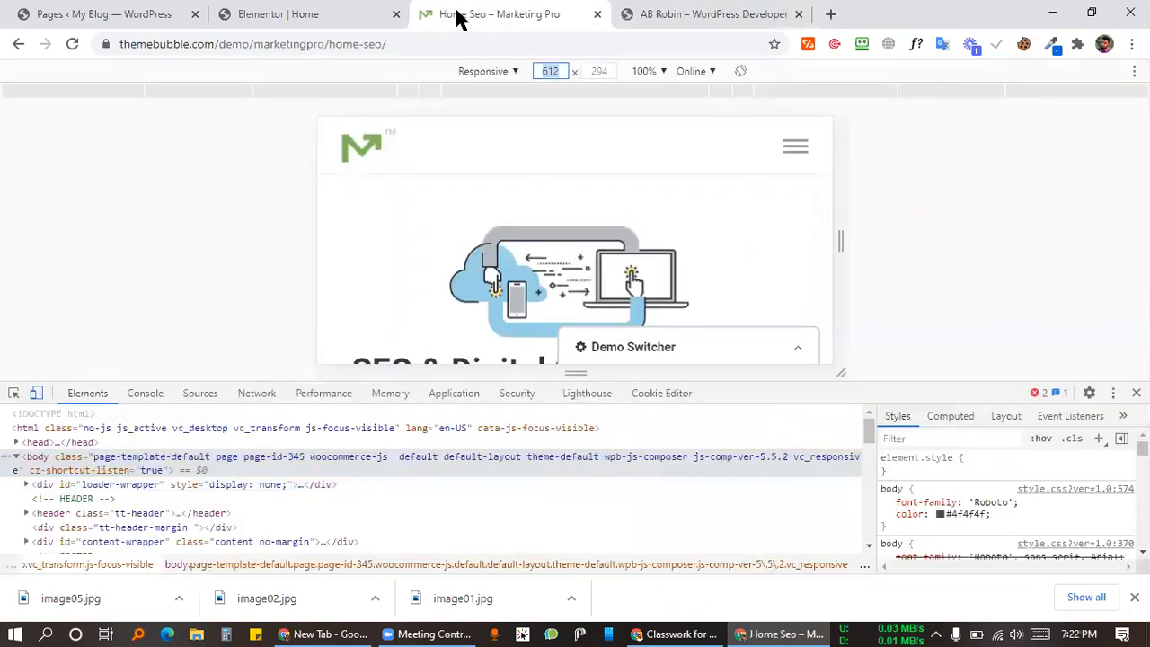
pyautogui.click(301, 13)
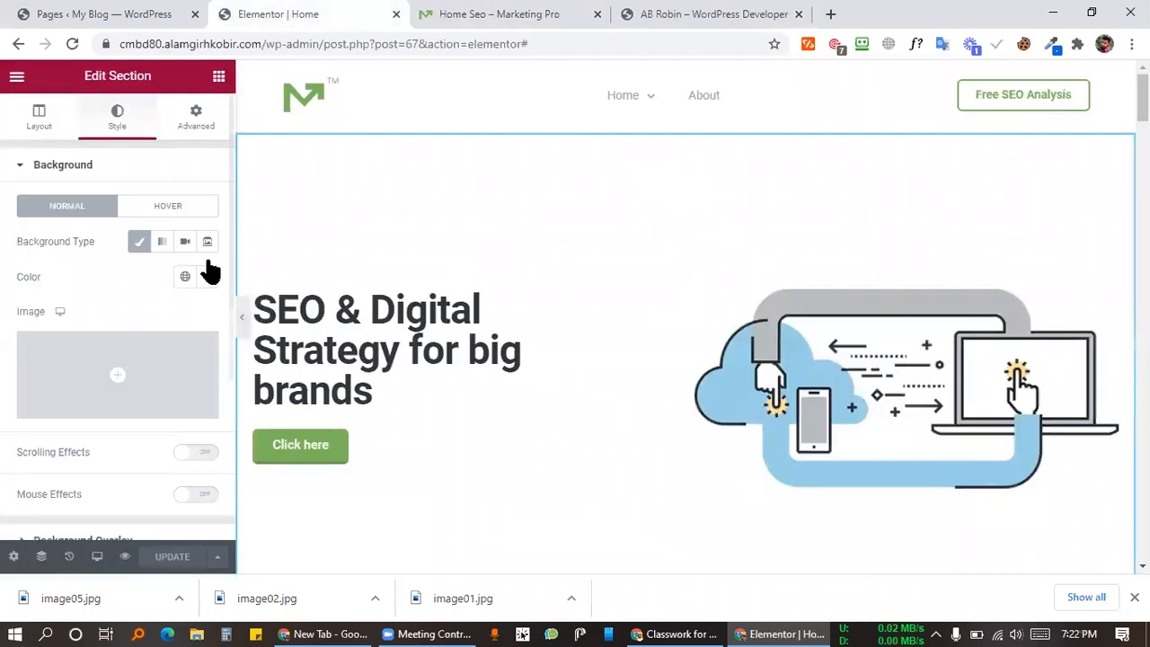
# Step: Bring up Responsive Mode and scroll through the homepage preview's sections
pyautogui.click(99, 557)
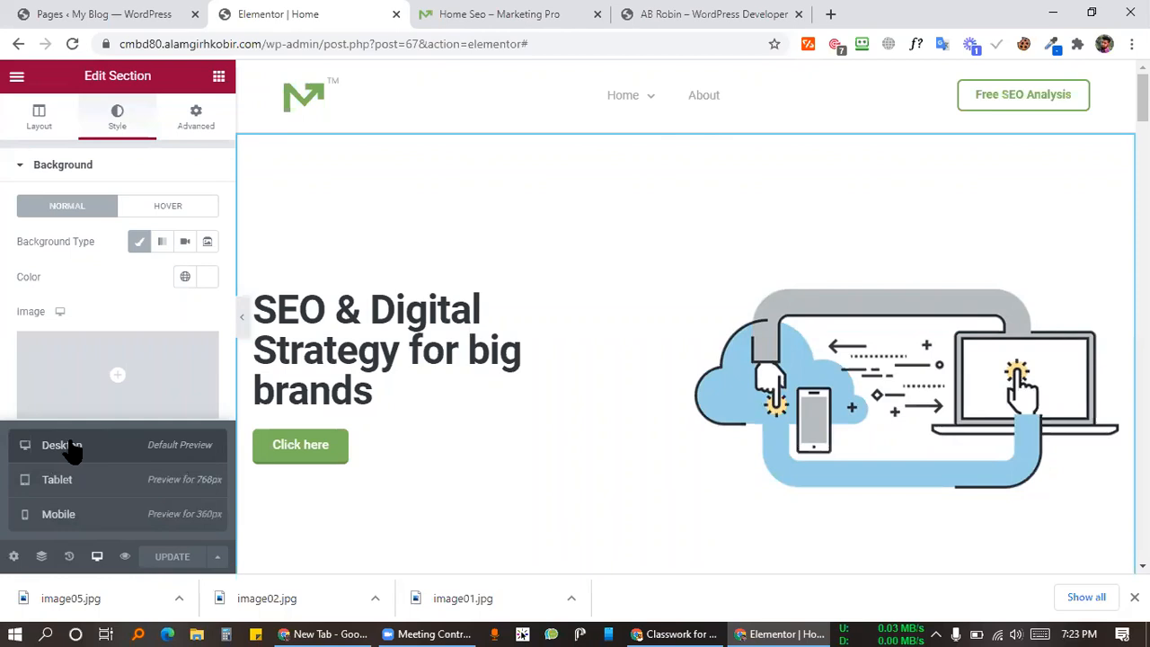
pyautogui.scroll(-10, 663, 290)
pyautogui.scroll(8, 662, 287)
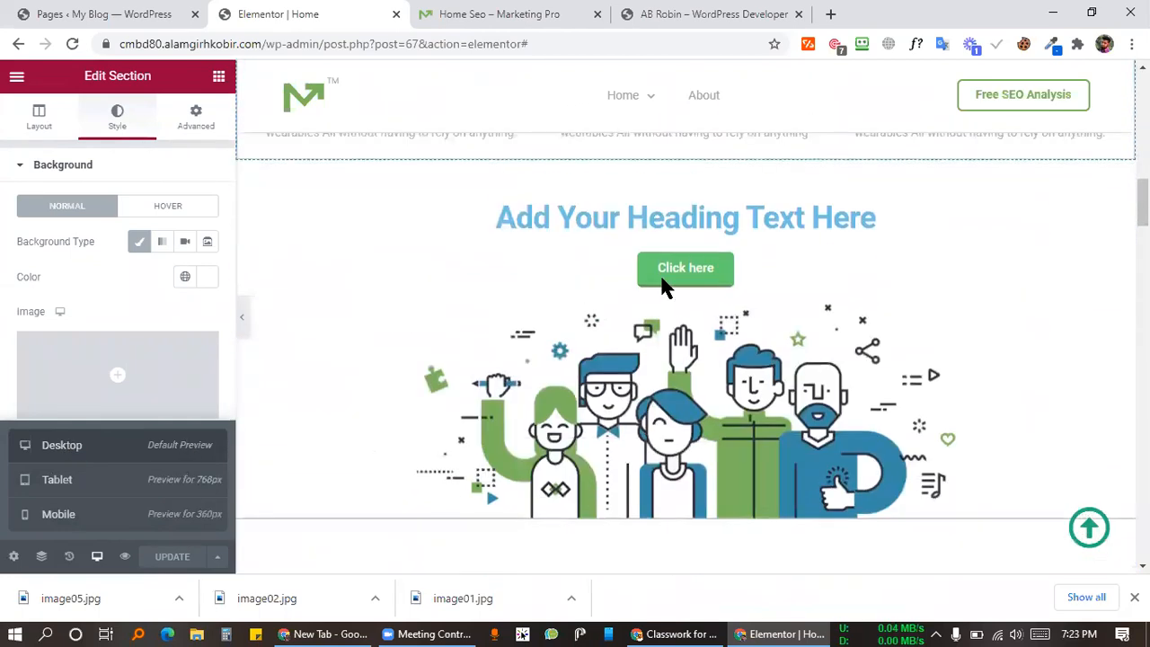
pyautogui.scroll(2, 662, 288)
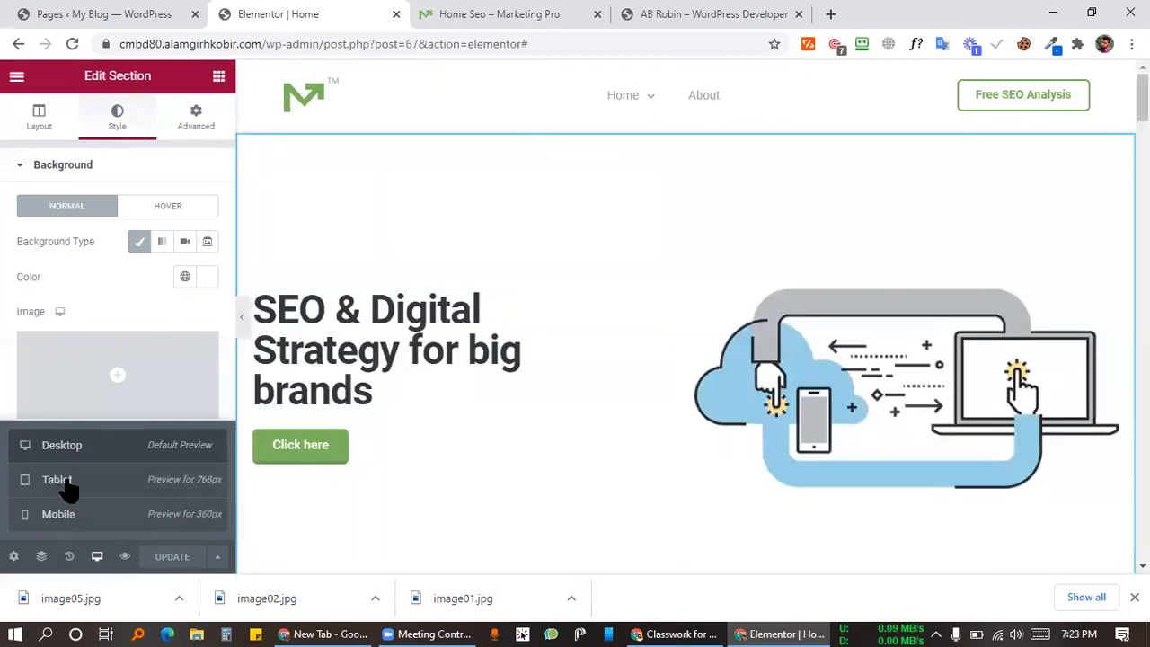
pyautogui.scroll(-15, 758, 386)
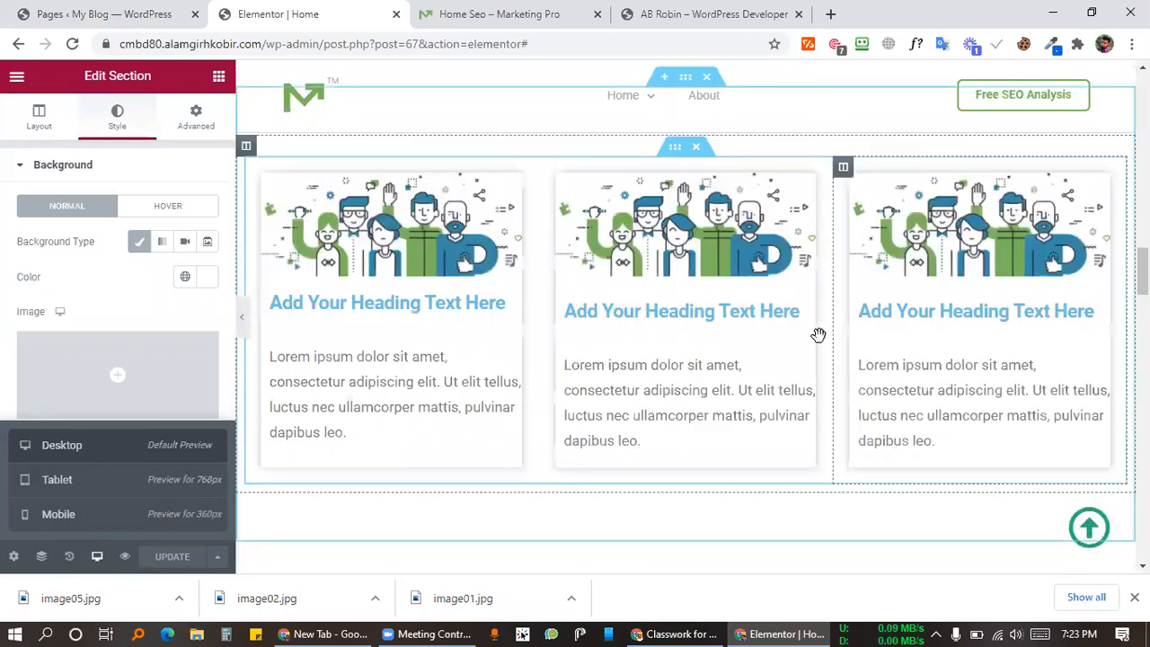
pyautogui.scroll(-20, 818, 335)
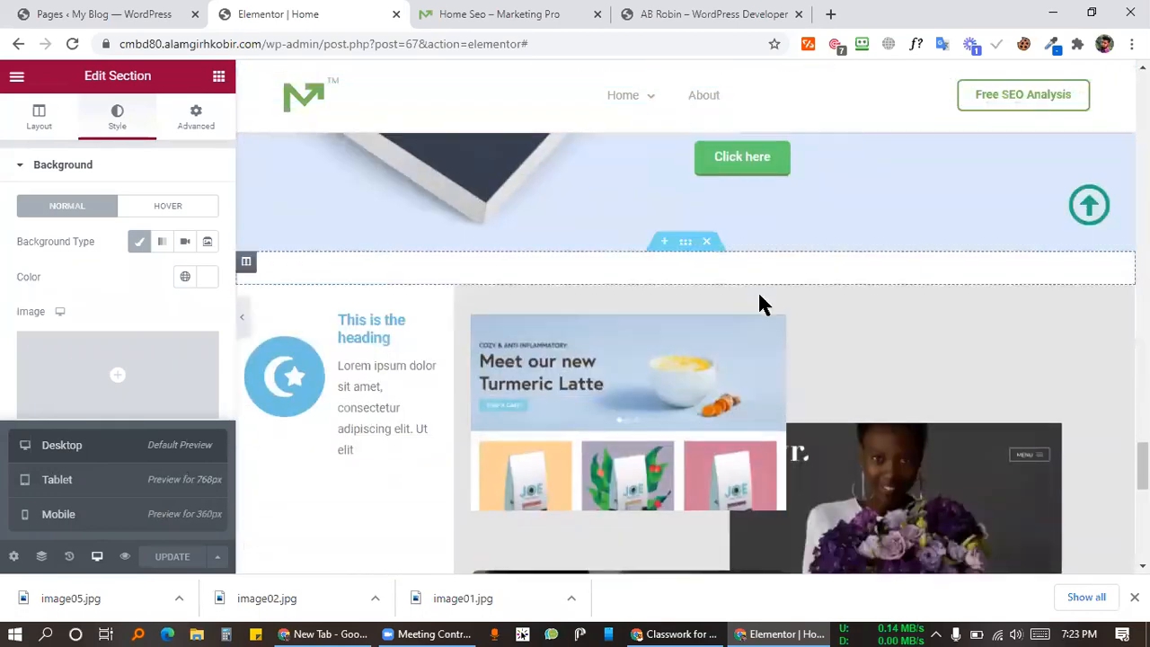
pyautogui.scroll(-4, 719, 252)
# Step: Finish reviewing the sections and switch the preview to the Tablet (768px) layout
pyautogui.scroll(2, 618, 234)
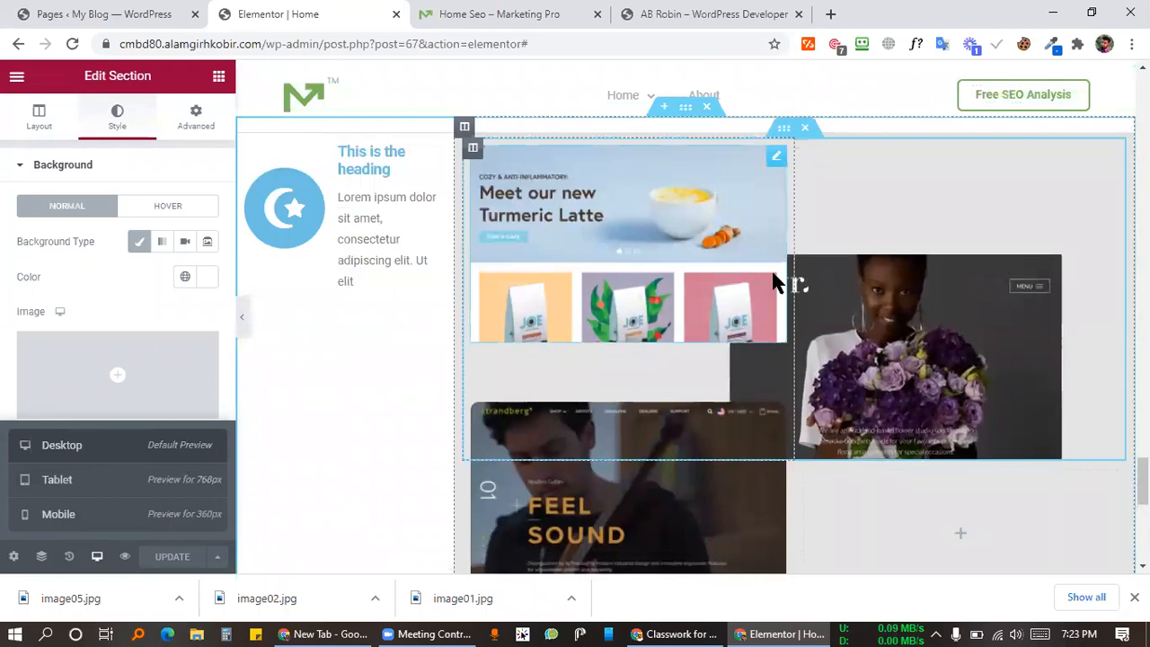
pyautogui.scroll(10, 817, 315)
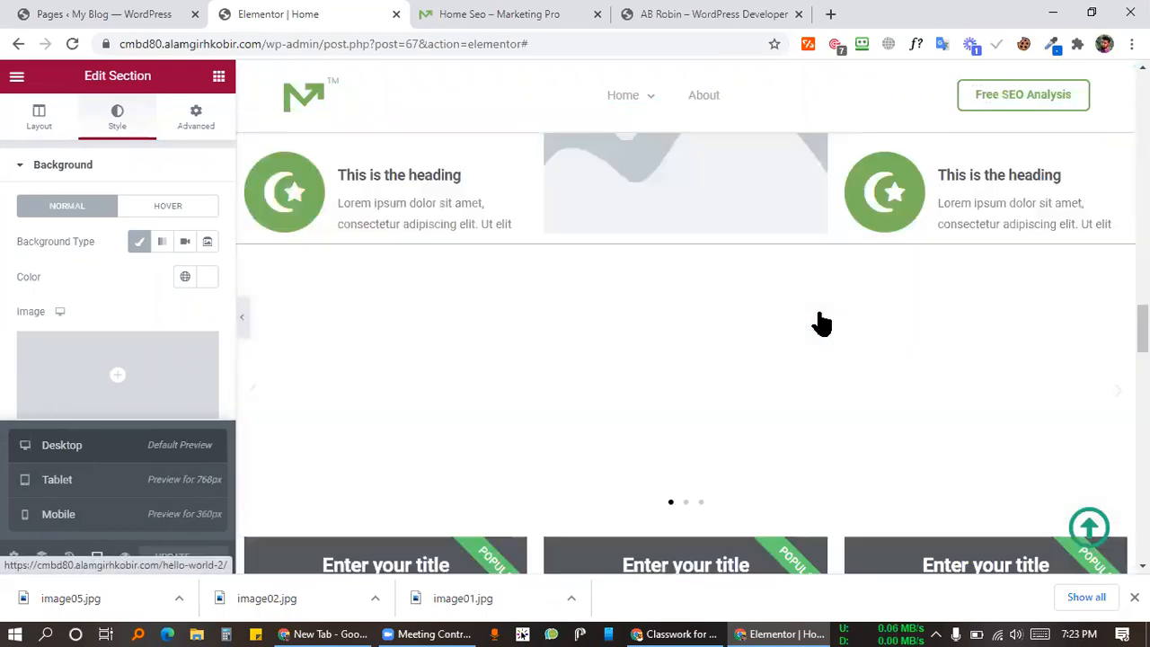
pyautogui.scroll(10, 821, 324)
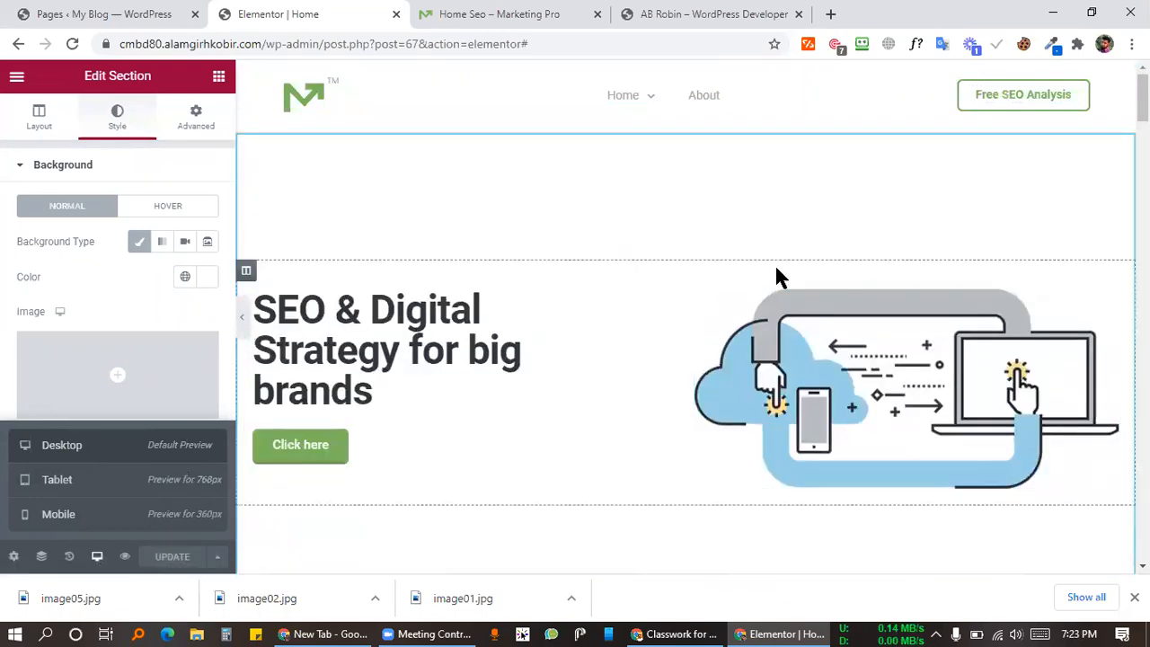
pyautogui.scroll(-10, 777, 276)
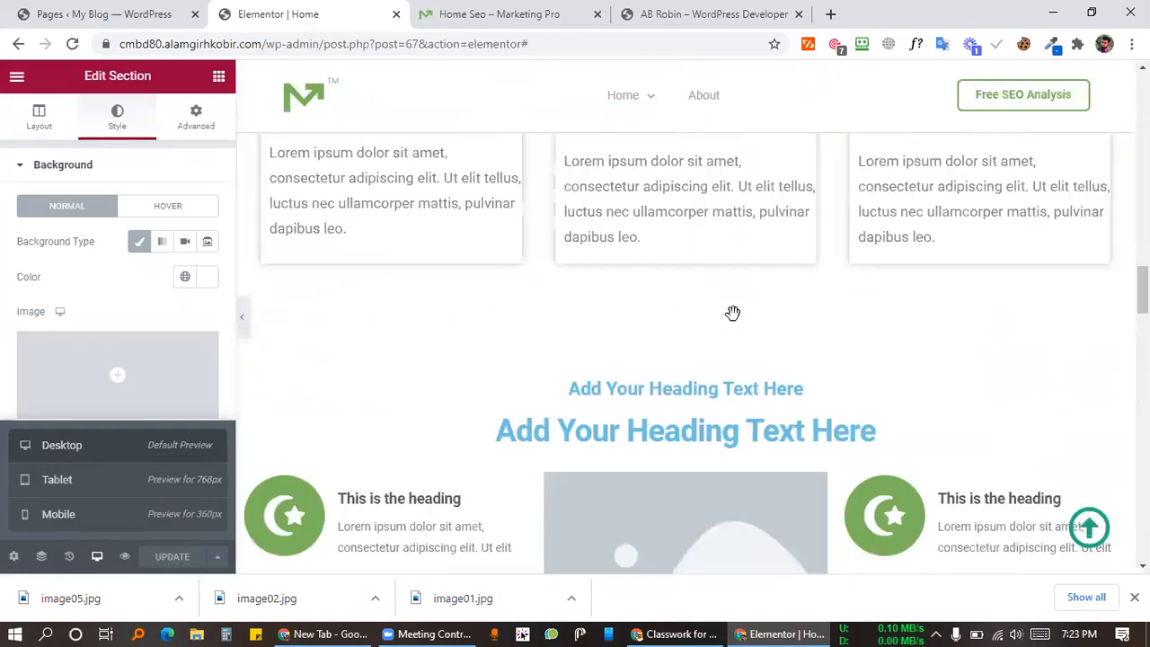
pyautogui.scroll(-10, 732, 313)
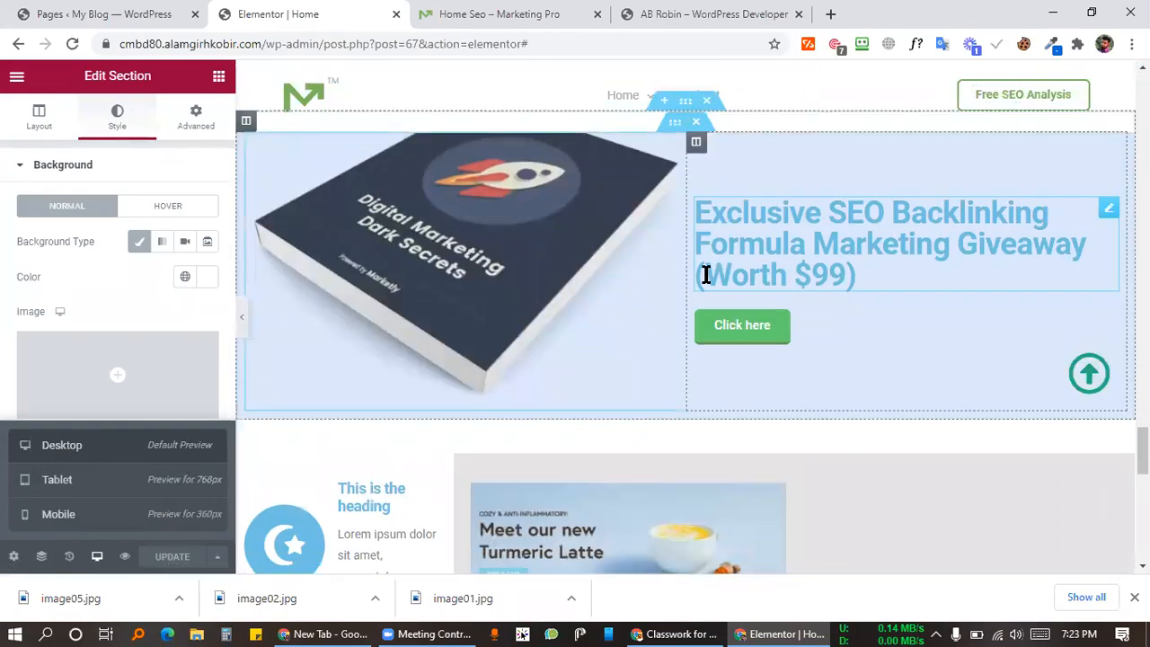
pyautogui.scroll(20, 706, 275)
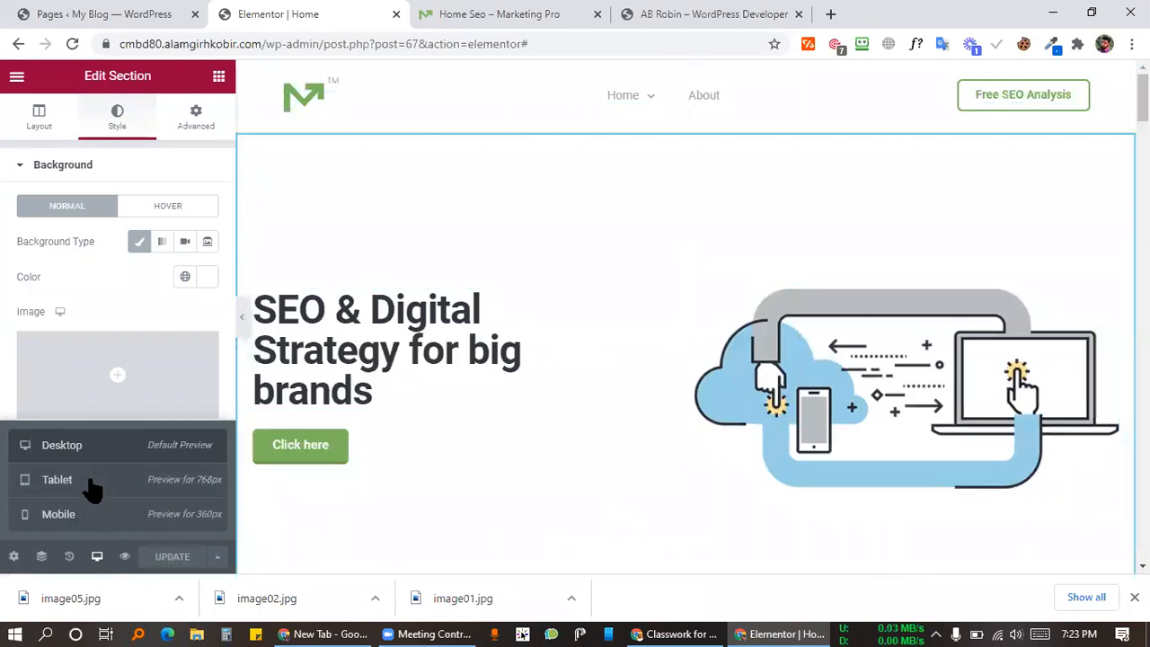
pyautogui.click(172, 481)
# Step: Set the Home Seo demo's responsive width to 768 px and give the page more height
pyautogui.click(490, 13)
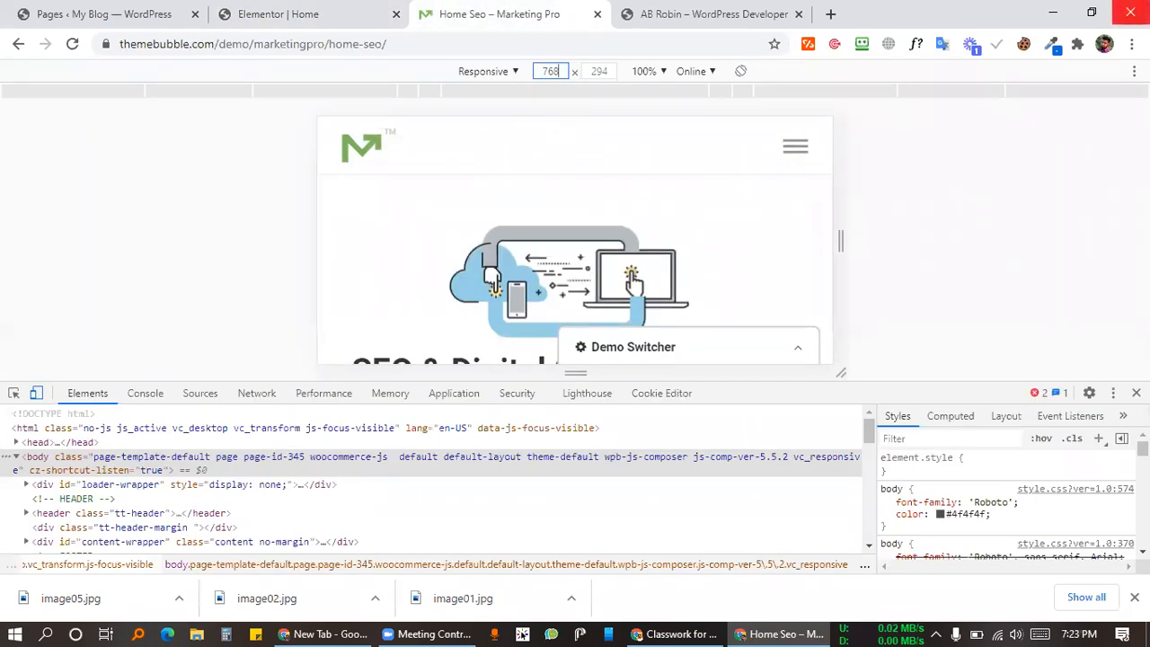
pyautogui.press('Return')
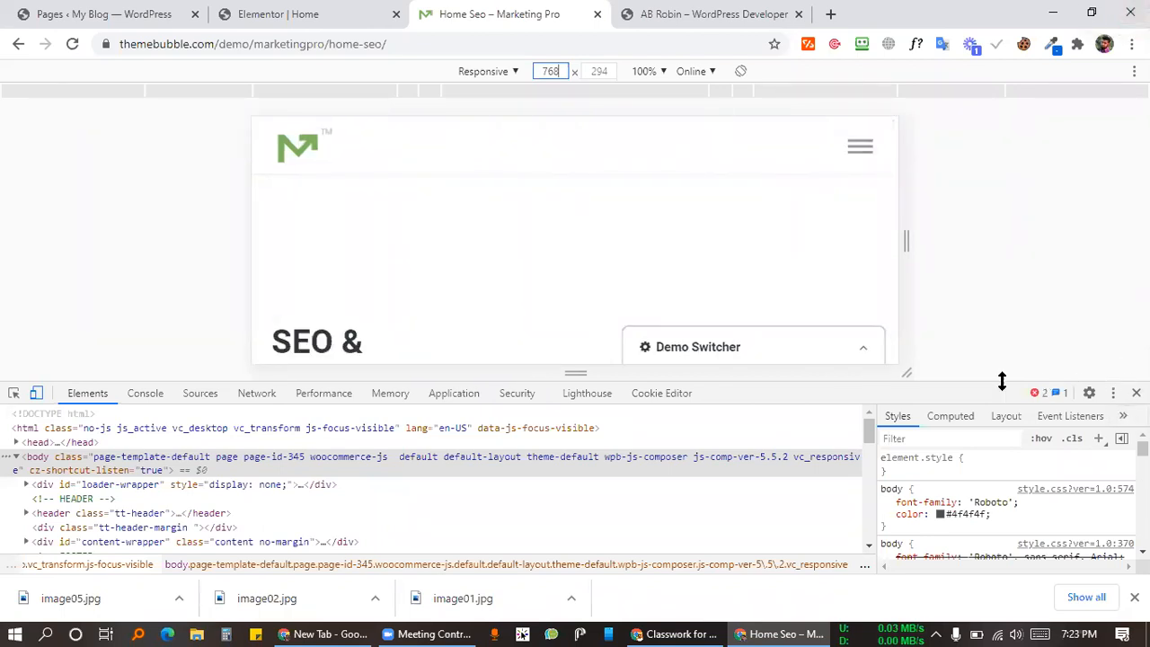
pyautogui.moveTo(998, 409); pyautogui.dragTo(1016, 441)
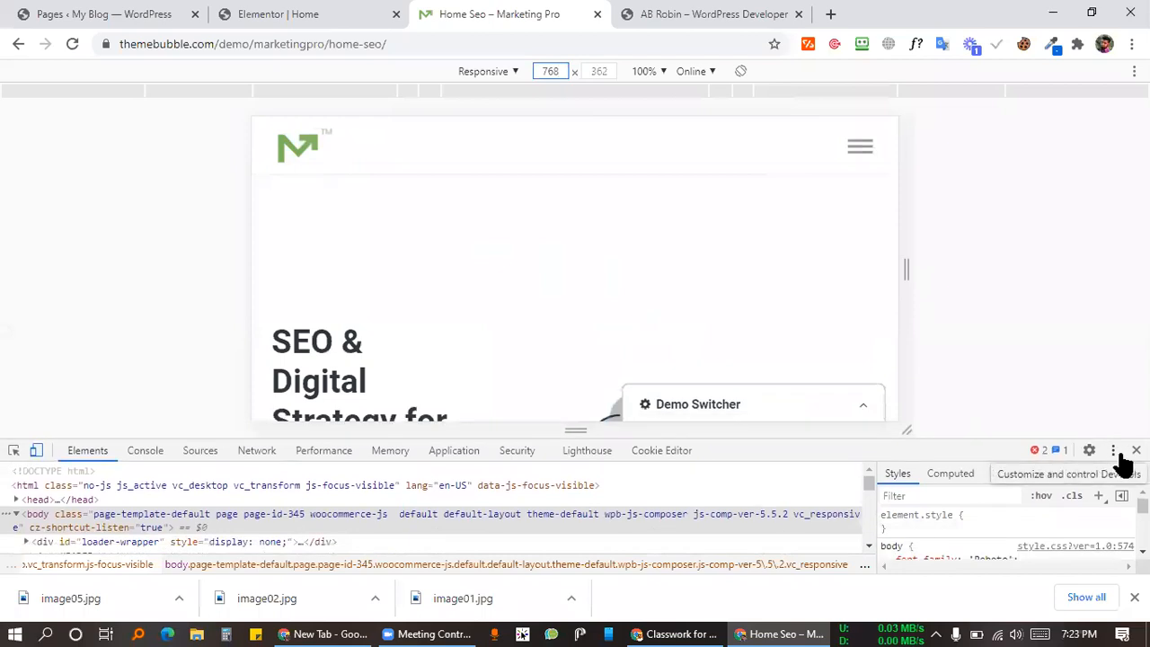
# Step: Undock DevTools into a separate window and minimize it
pyautogui.click(1114, 451)
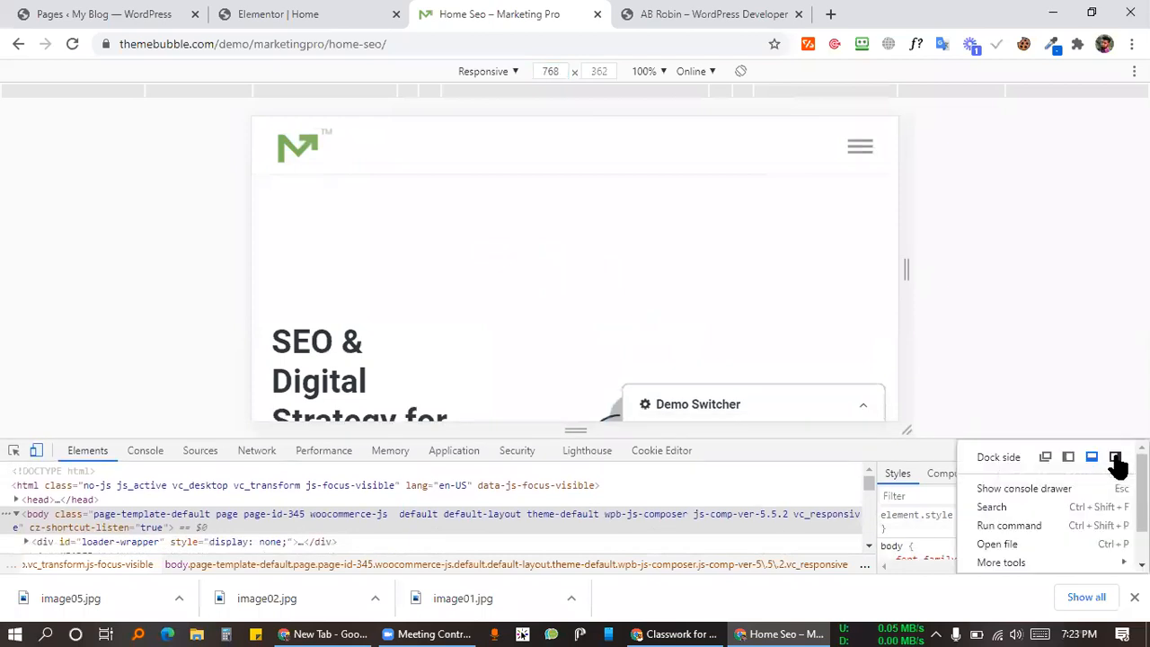
pyautogui.click(1046, 458)
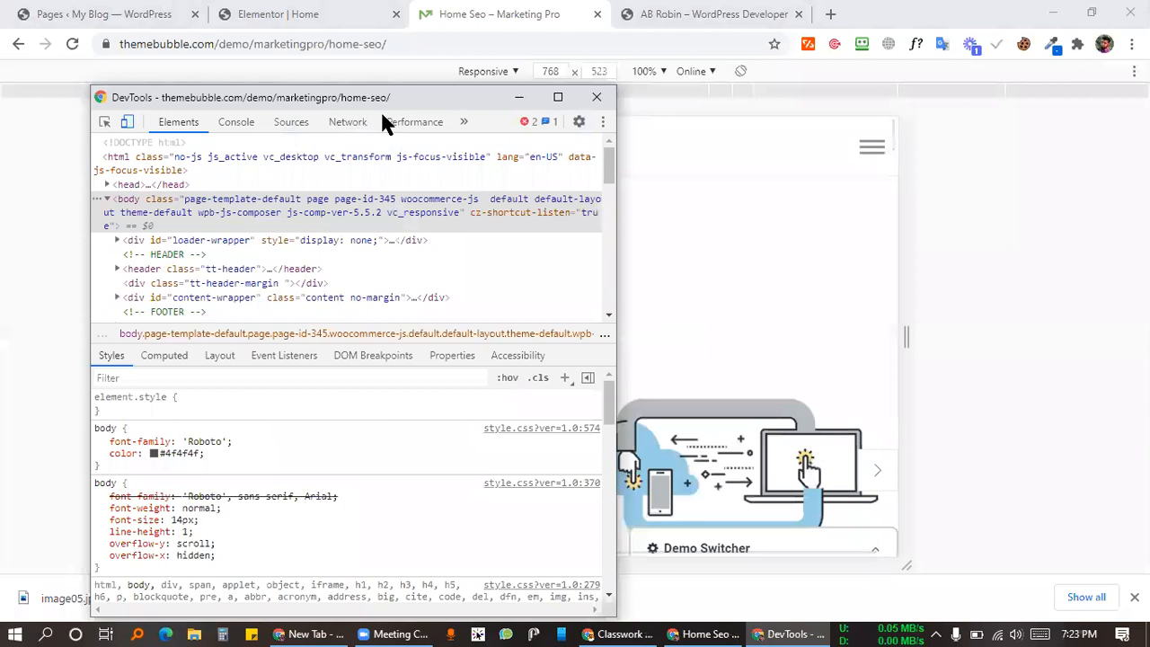
pyautogui.moveTo(380, 109); pyautogui.dragTo(837, 223)
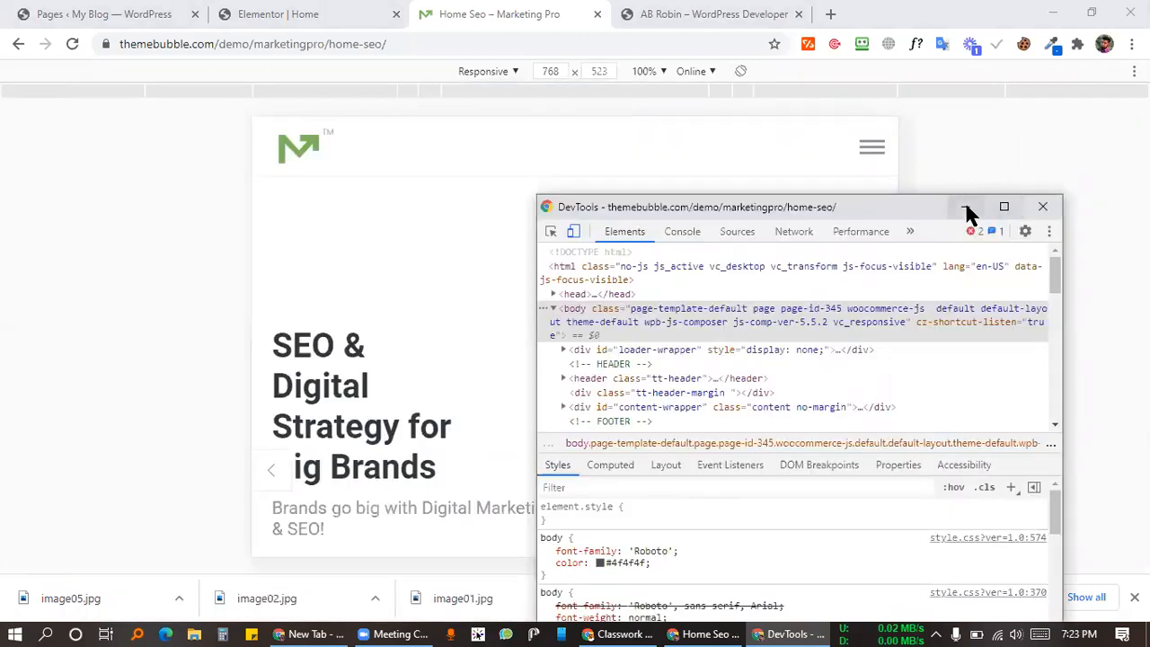
pyautogui.click(968, 207)
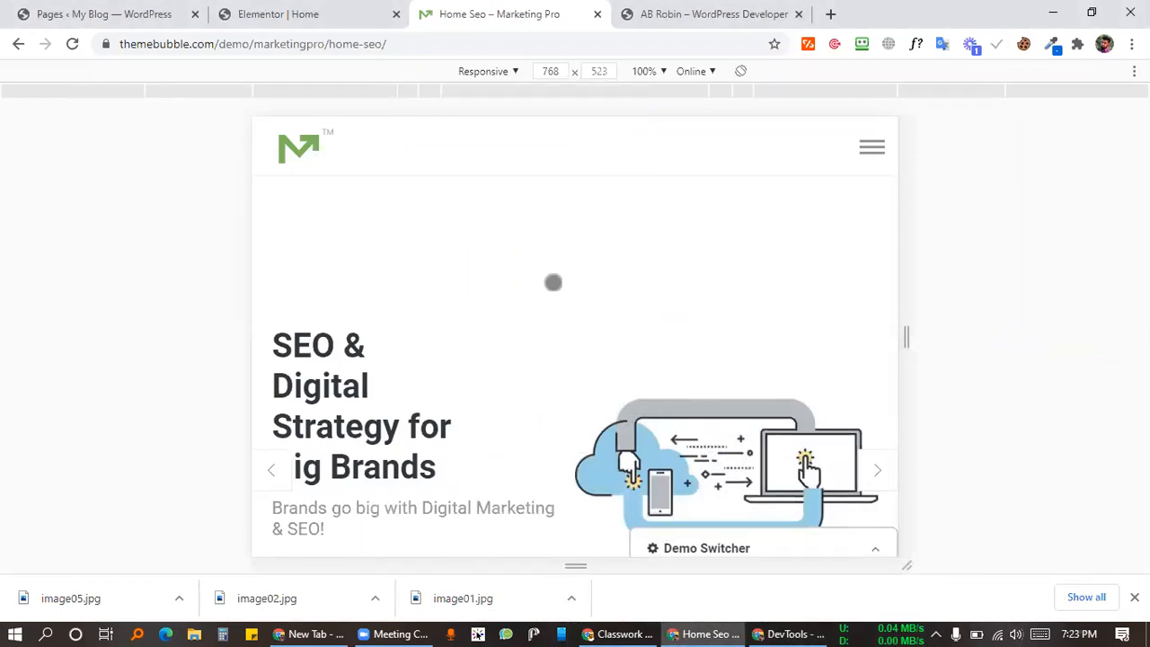
pyautogui.scroll(-1, 550, 290)
pyautogui.scroll(-2, 550, 291)
pyautogui.scroll(3, 593, 305)
pyautogui.click(332, 13)
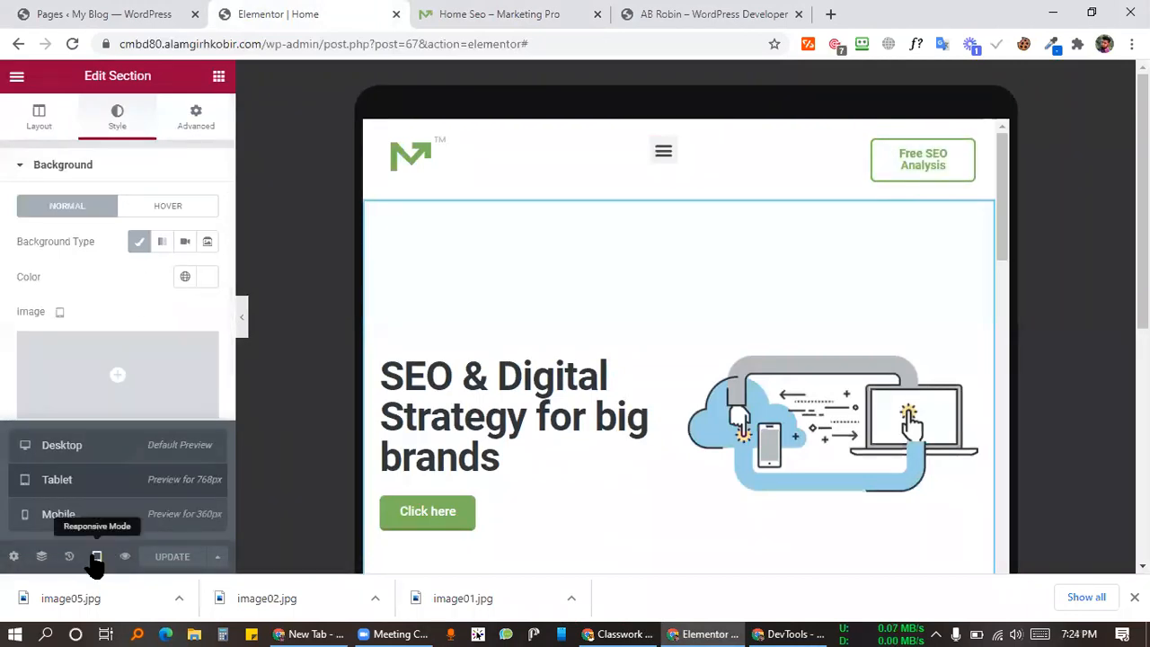
pyautogui.click(96, 557)
pyautogui.moveTo(665, 155)
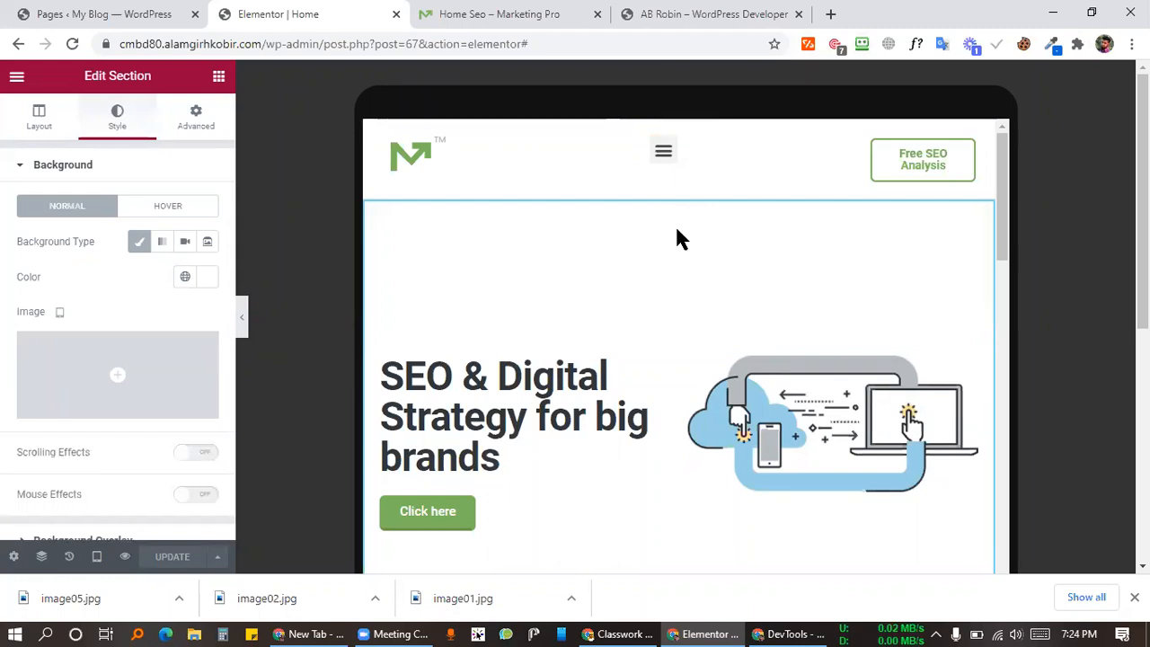
pyautogui.click(472, 12)
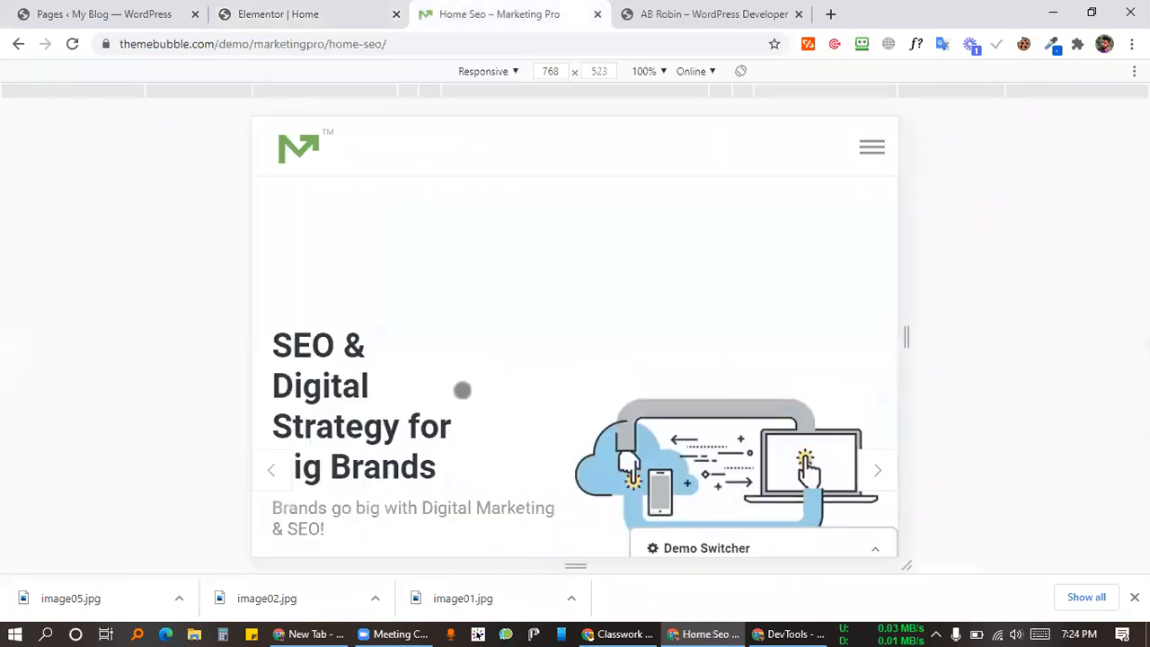
# Step: Read the hero heading's font with WhatFont (Roboto 700, 40px), then select the heading in Elementor
pyautogui.scroll(-2, 390, 277)
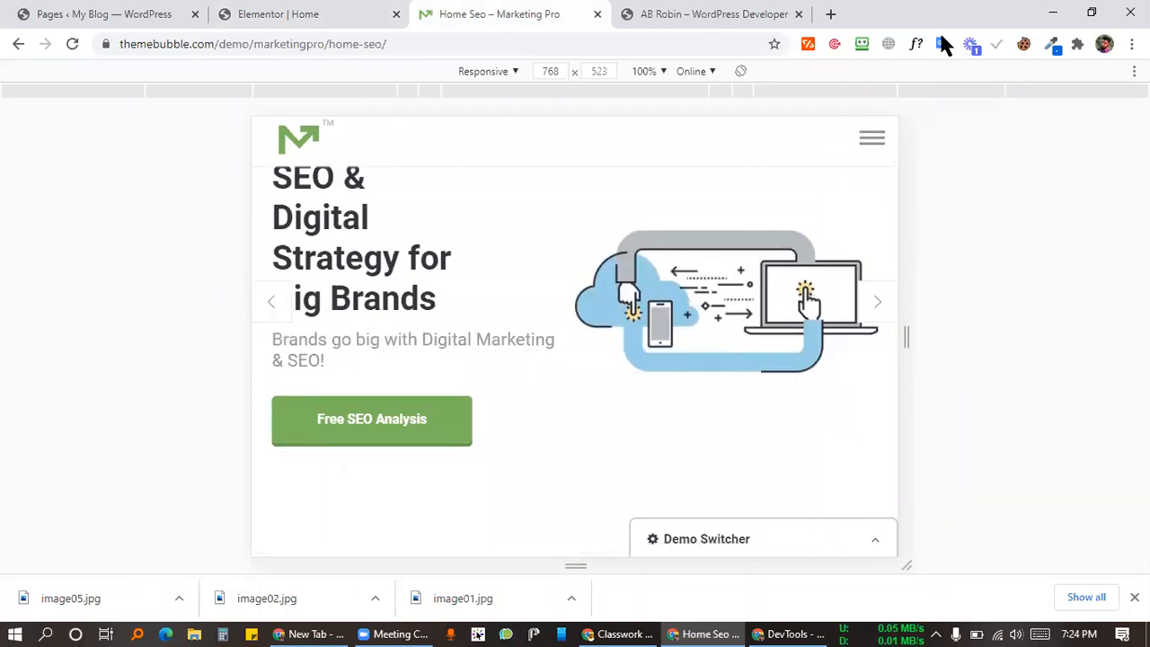
pyautogui.click(916, 44)
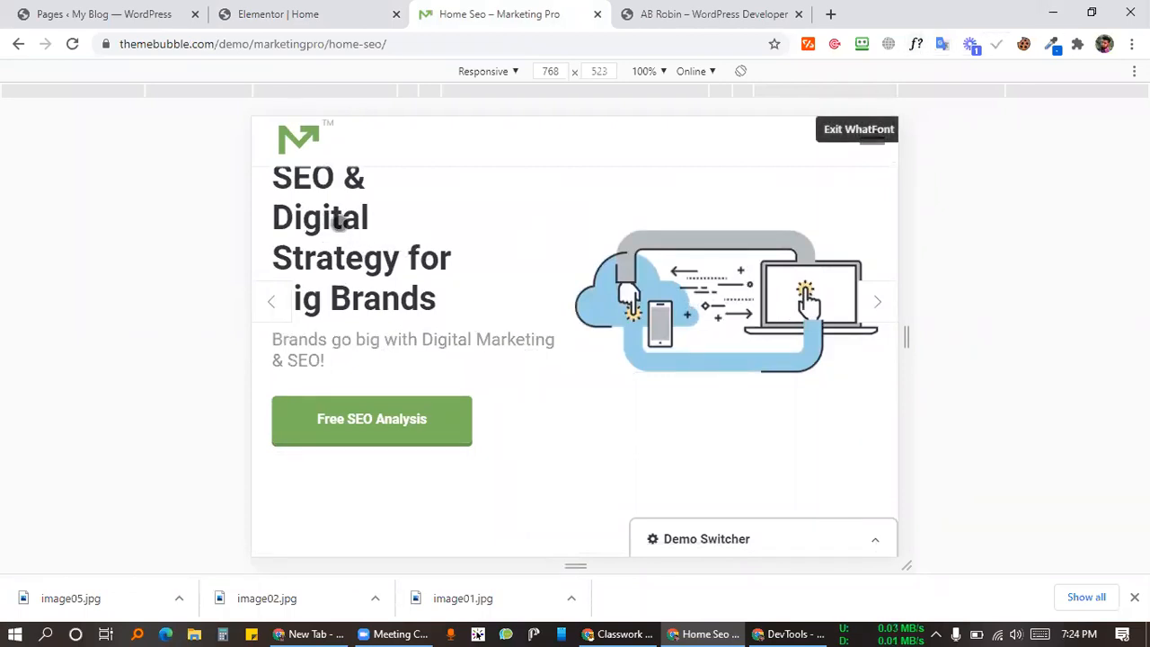
pyautogui.click(337, 223)
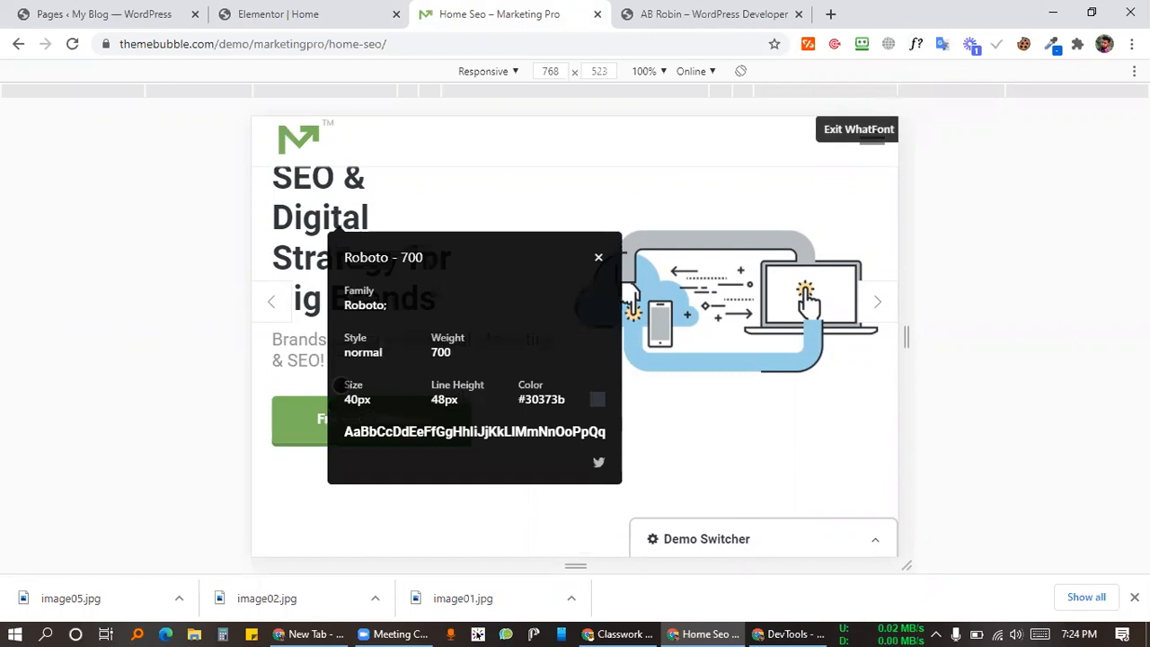
pyautogui.click(279, 14)
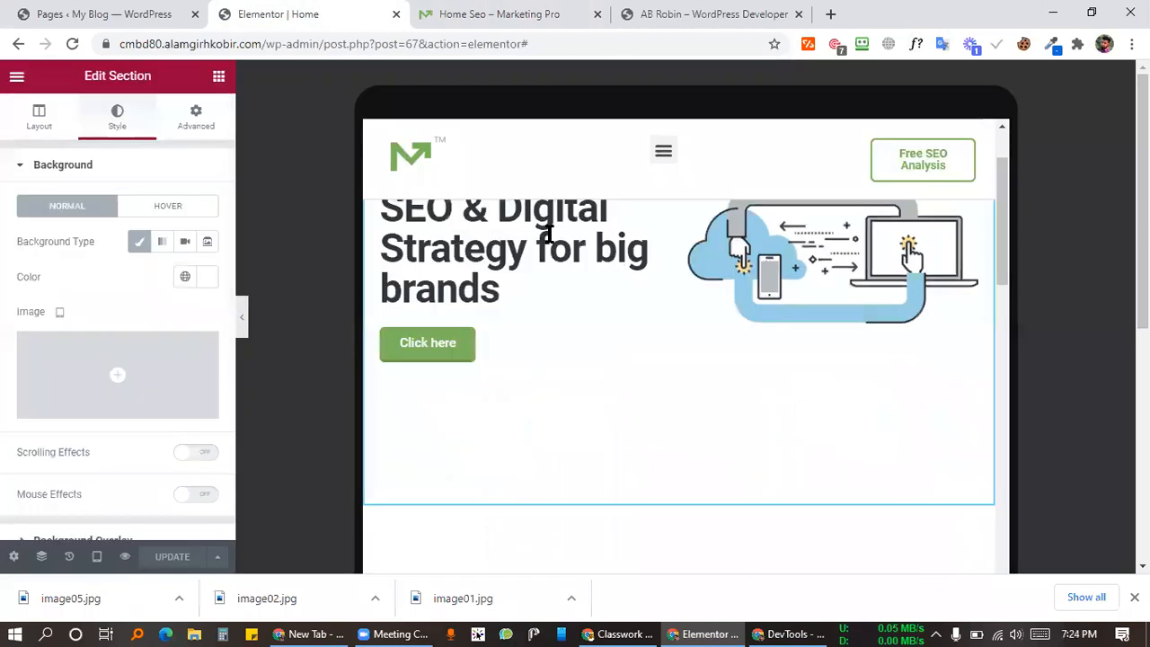
pyautogui.click(386, 252)
# Step: Open the heading's typography, check the 48 px Desktop size, and switch font size to Tablet
pyautogui.click(118, 124)
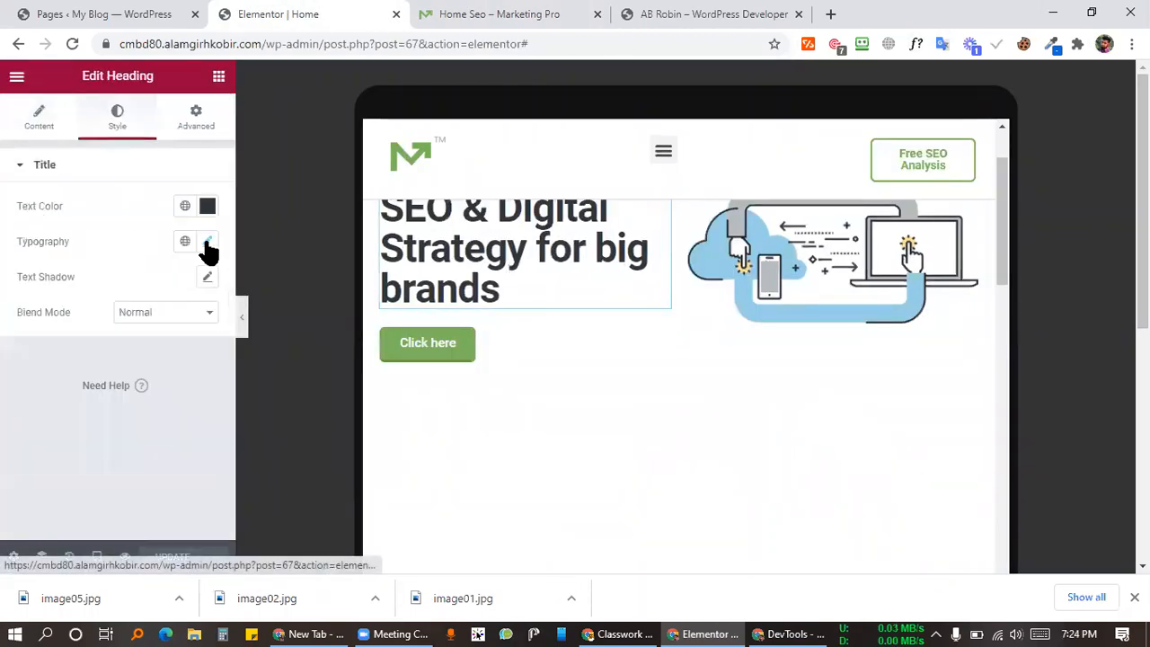
pyautogui.click(207, 242)
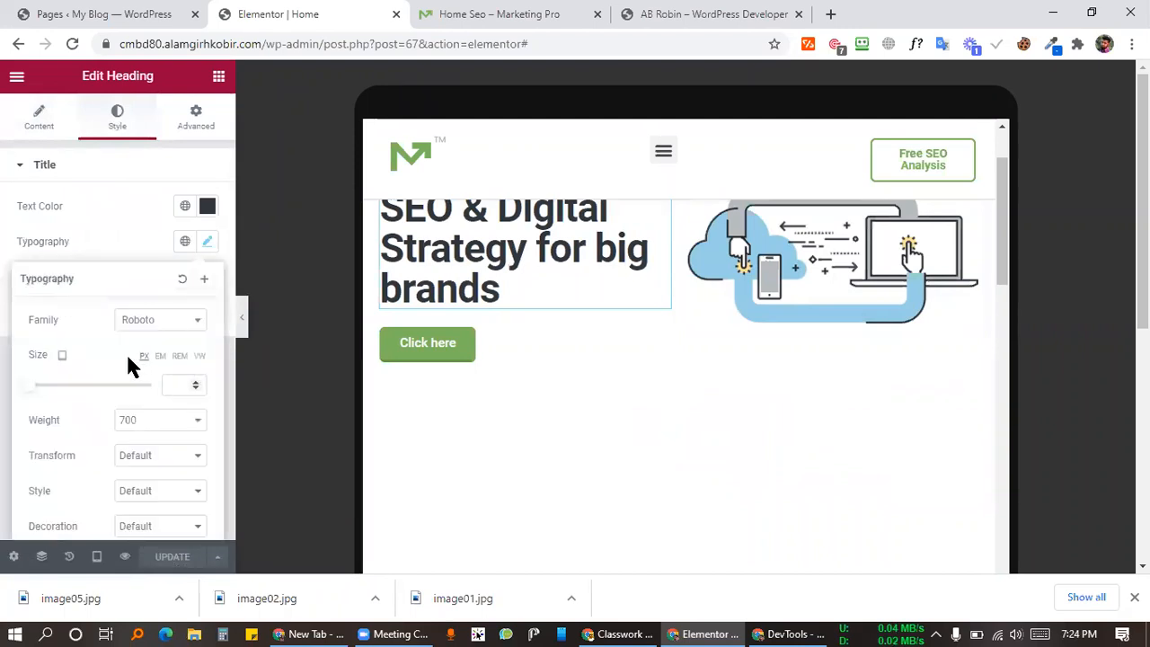
pyautogui.click(62, 351)
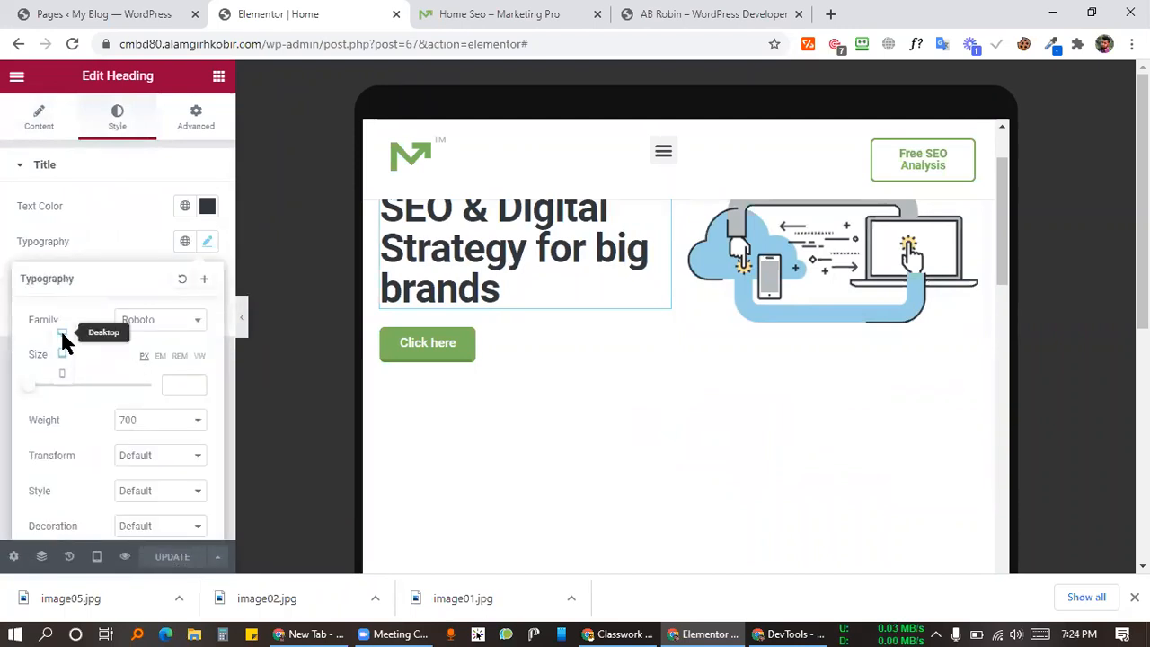
pyautogui.click(62, 332)
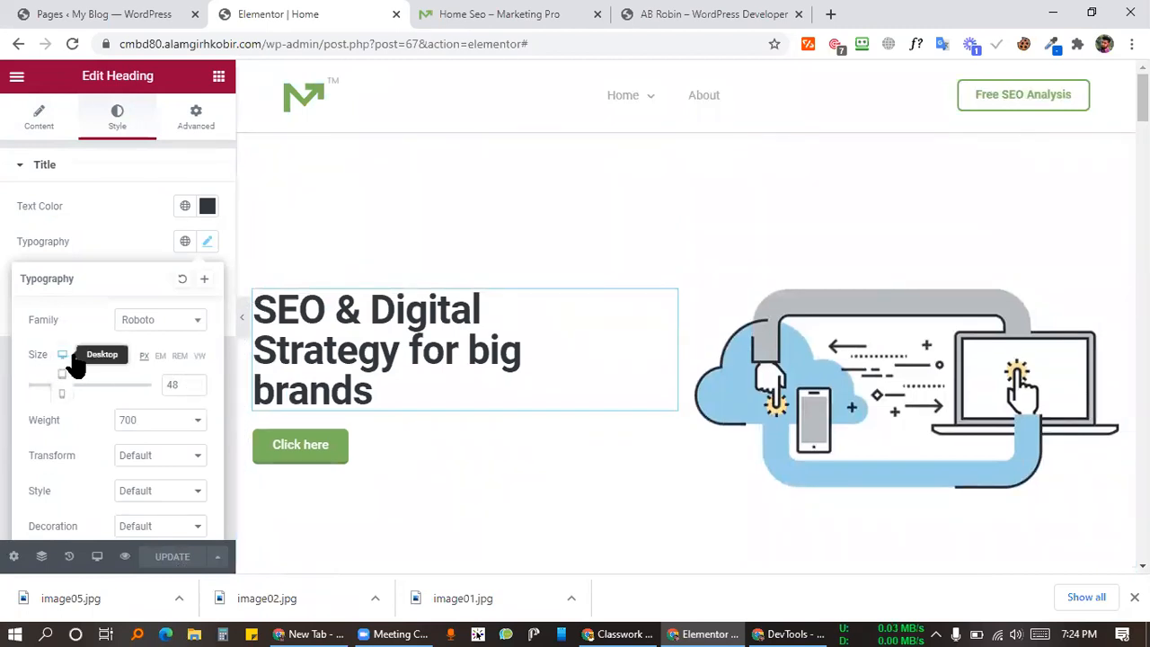
pyautogui.click(64, 376)
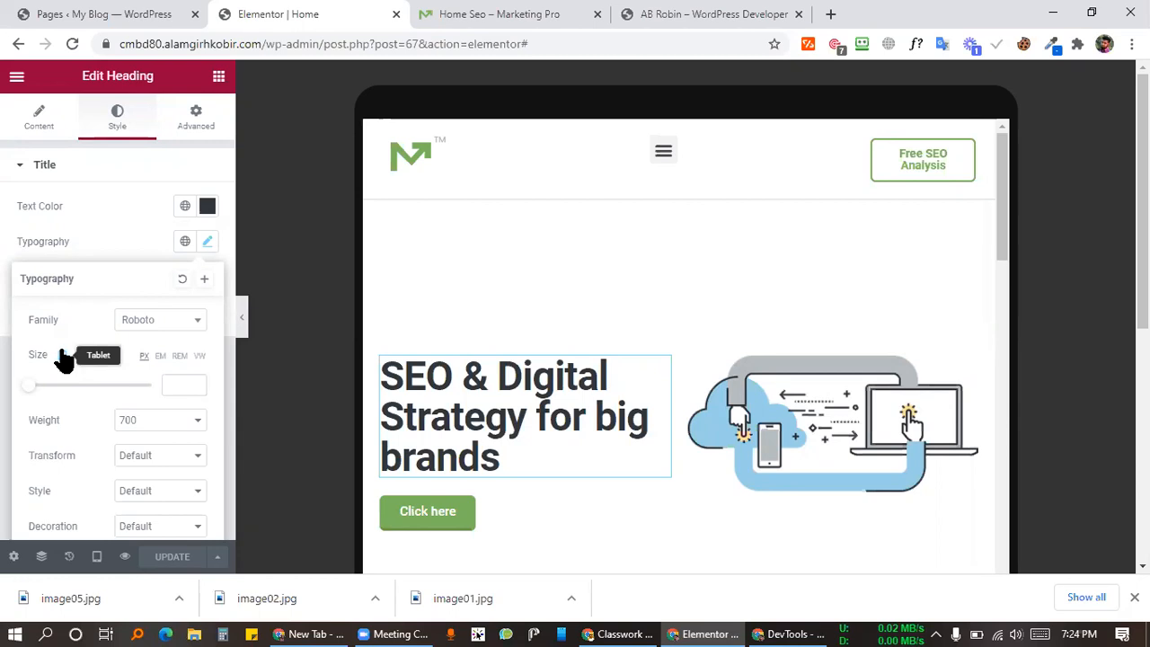
pyautogui.click(62, 355)
pyautogui.click(62, 355)
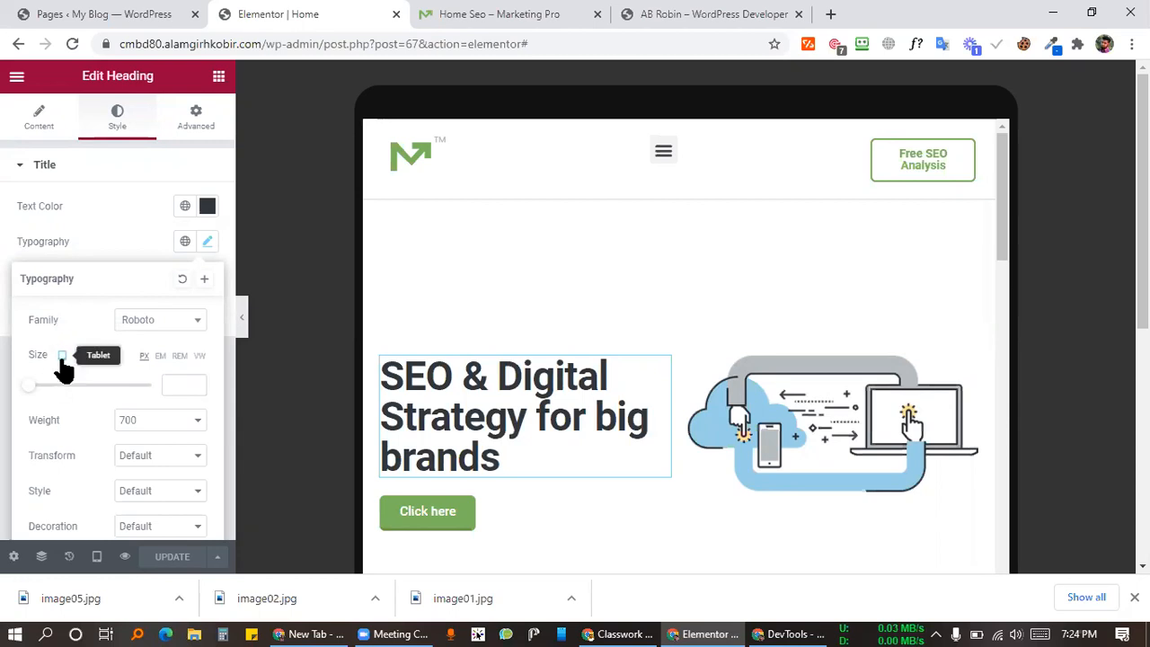
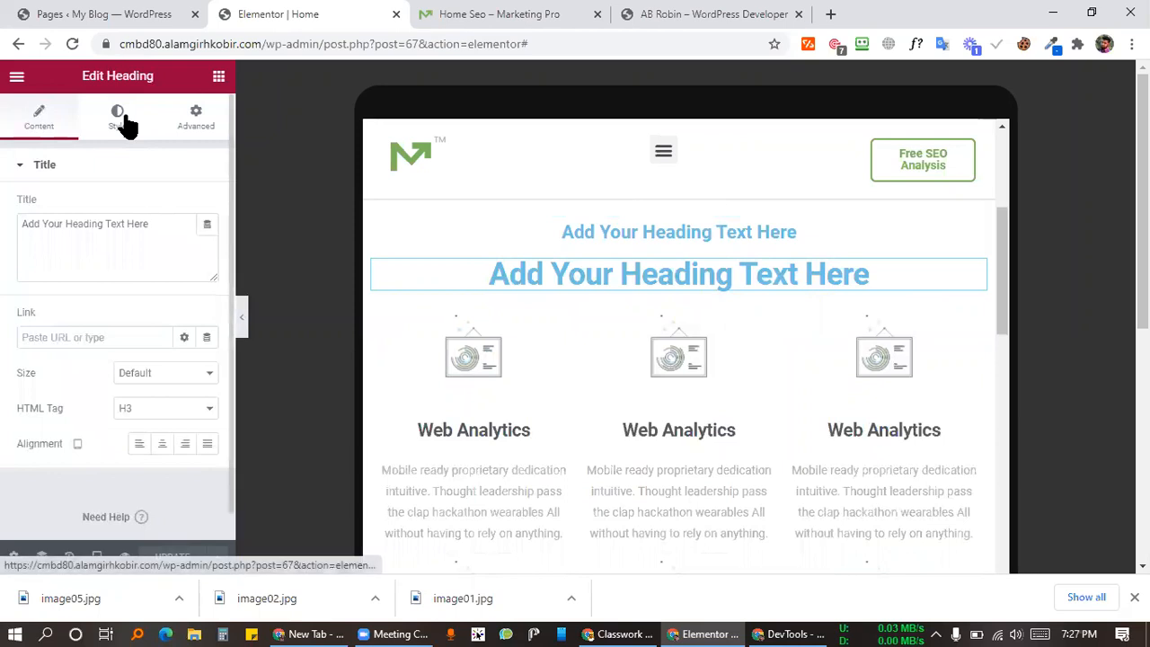
# Step: Check the demo's Boost your Brand heading font and set the main heading's tablet size to 25
pyautogui.click(208, 243)
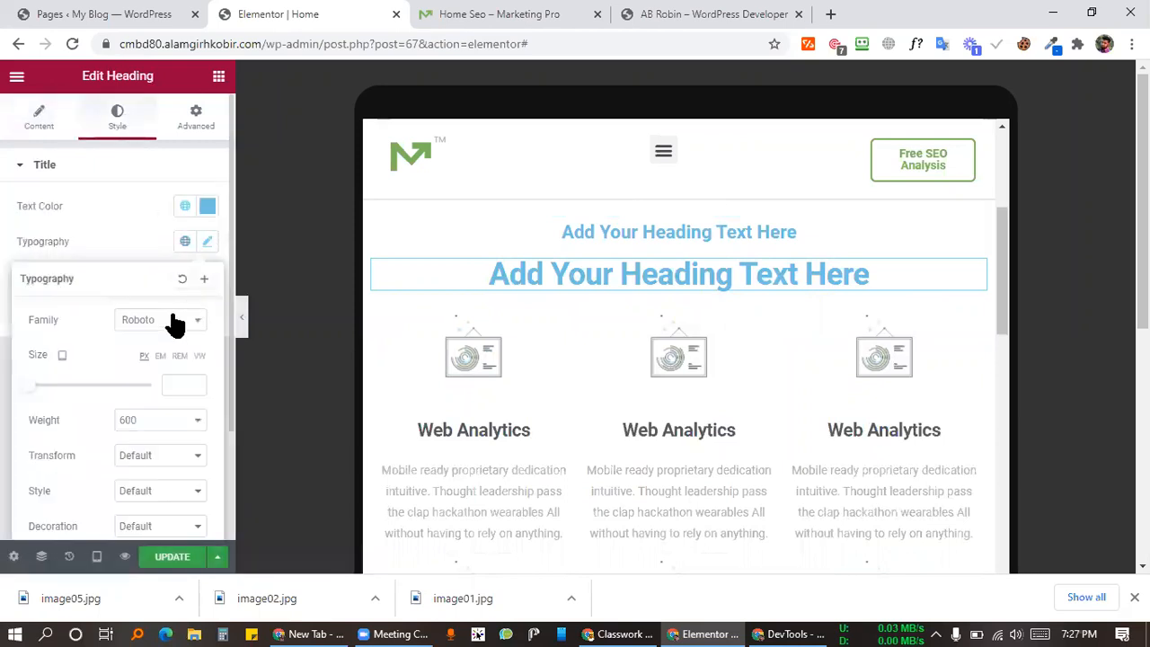
pyautogui.click(476, 13)
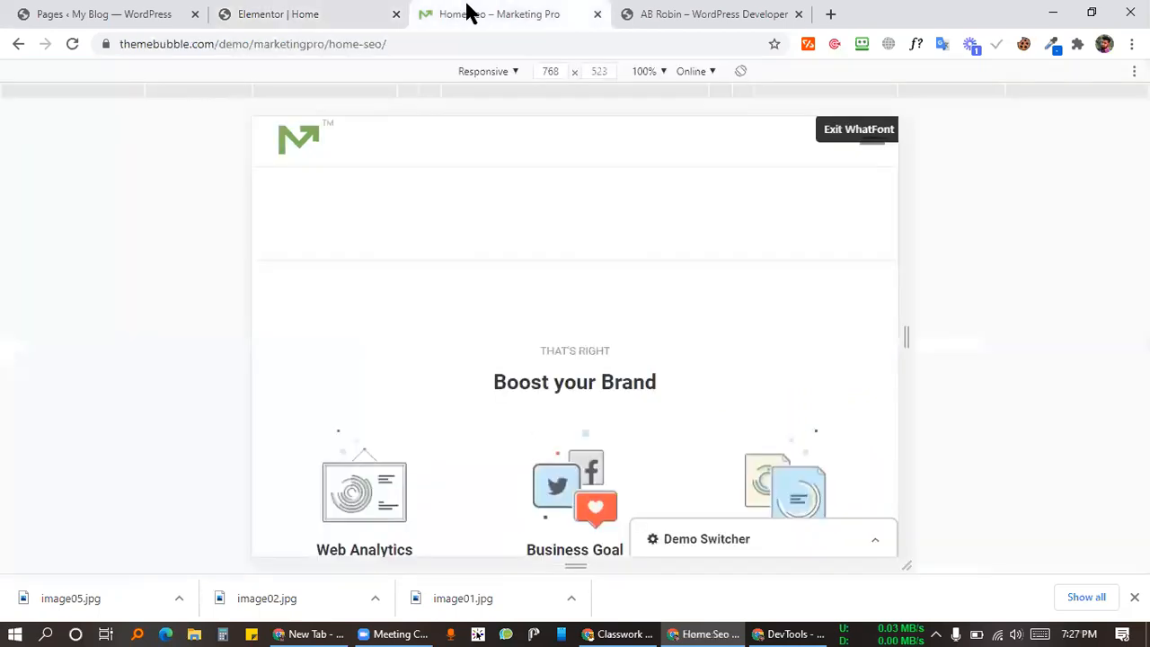
pyautogui.click(609, 382)
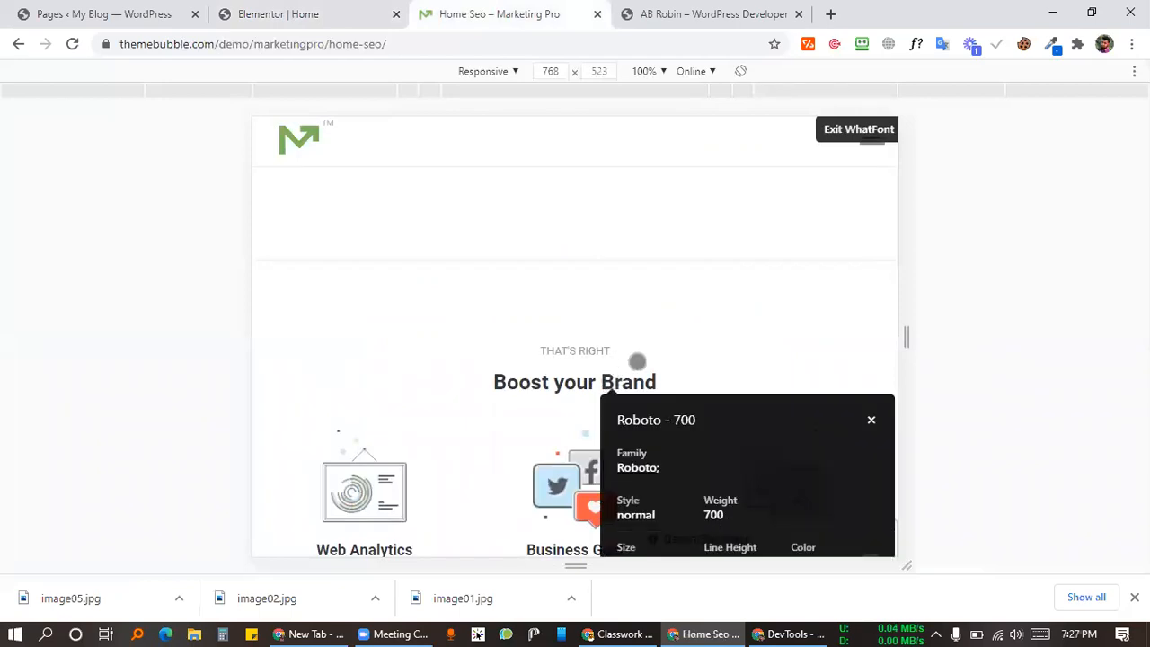
pyautogui.scroll(-2, 636, 362)
pyautogui.click(340, 12)
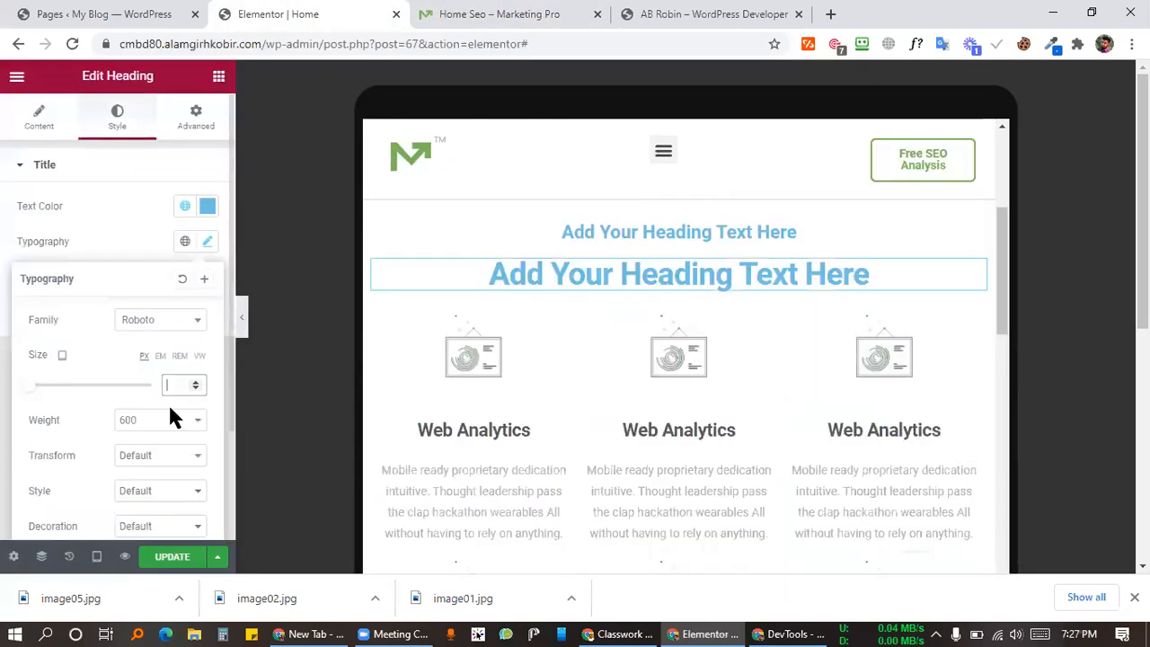
pyautogui.write('2')
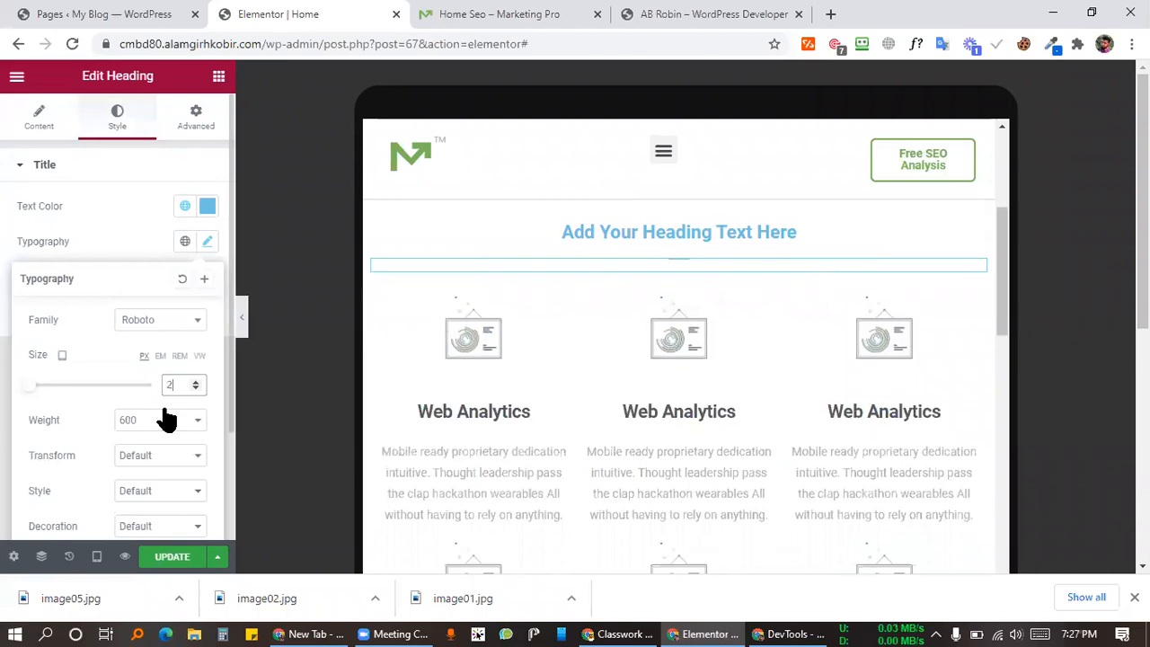
pyautogui.write('5')
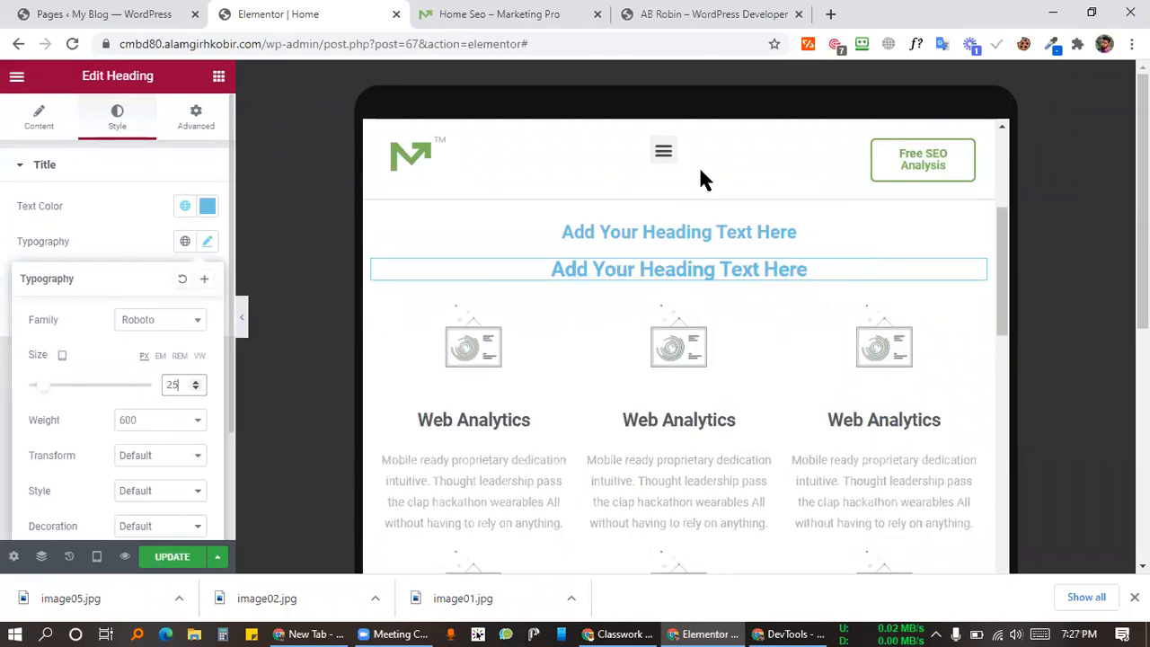
# Step: Check the demo's THAT'S RIGHT label font and set the small heading's tablet size to 13
pyautogui.click(813, 226)
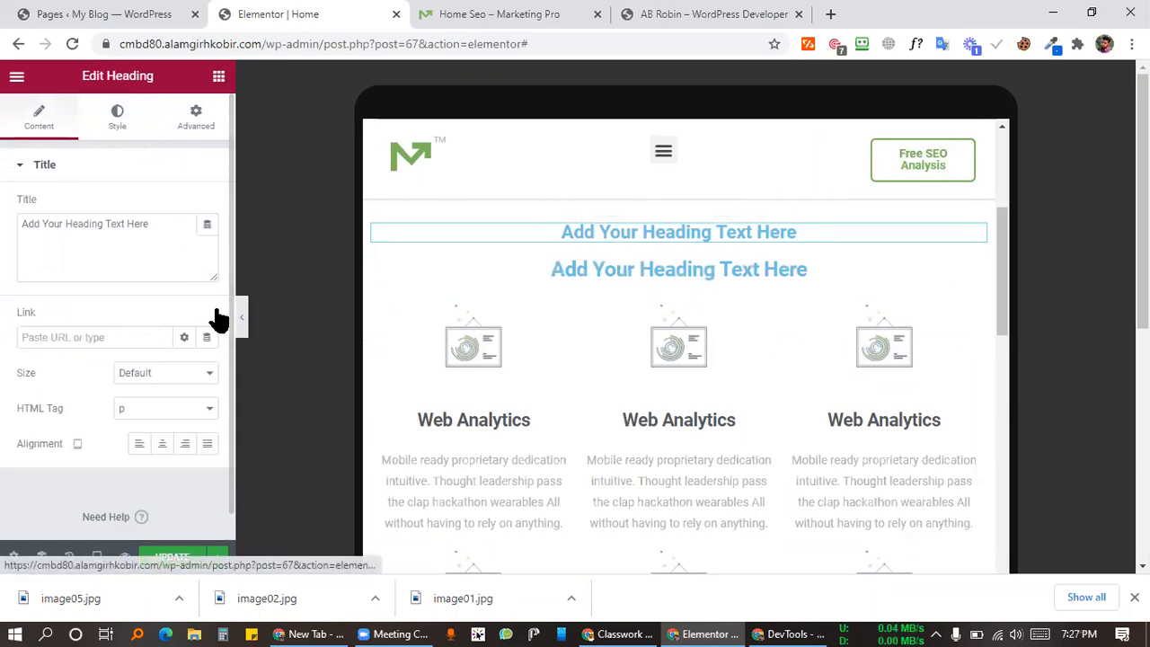
pyautogui.click(117, 117)
pyautogui.click(206, 241)
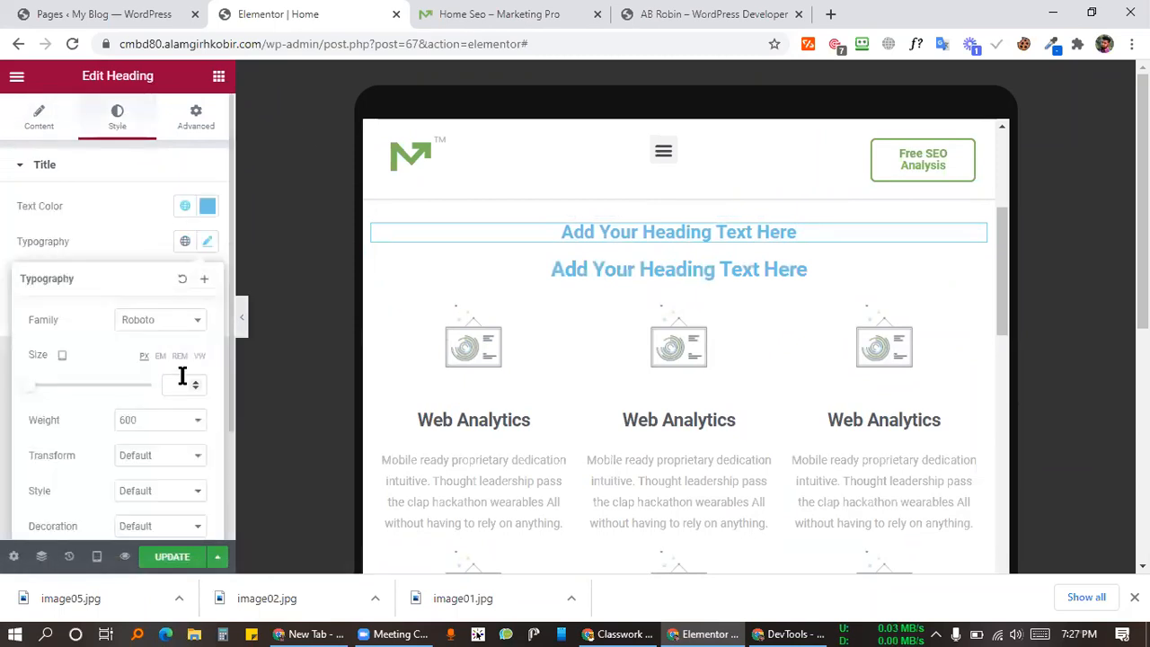
pyautogui.hotkey('ctrl', 'Tab')
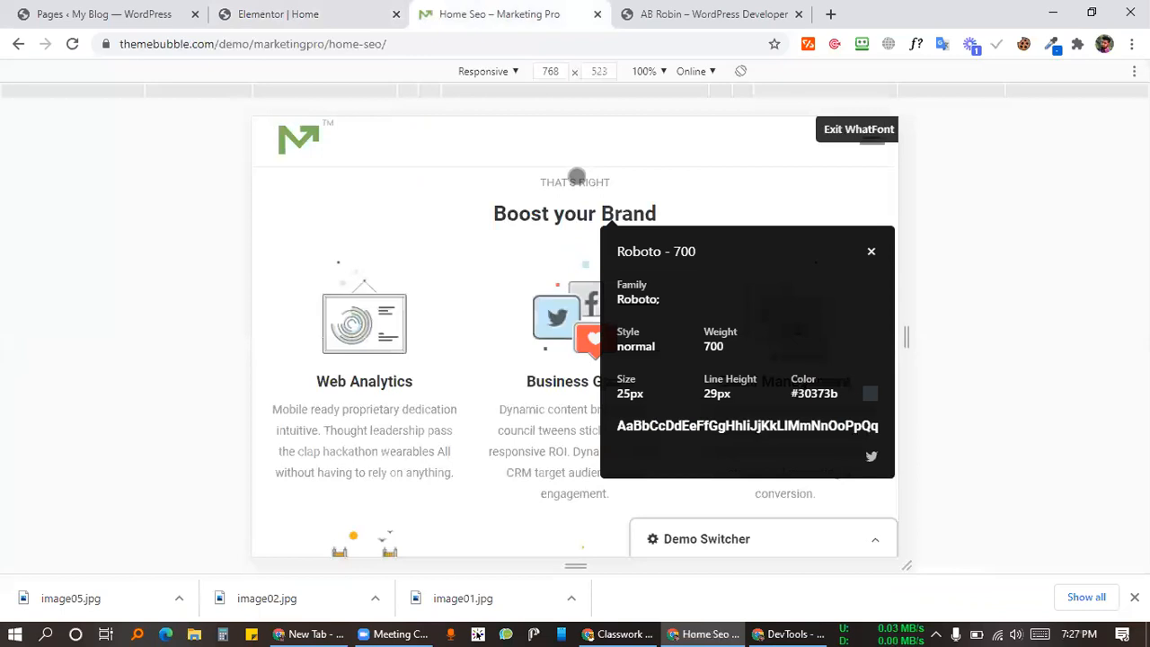
pyautogui.click(578, 177)
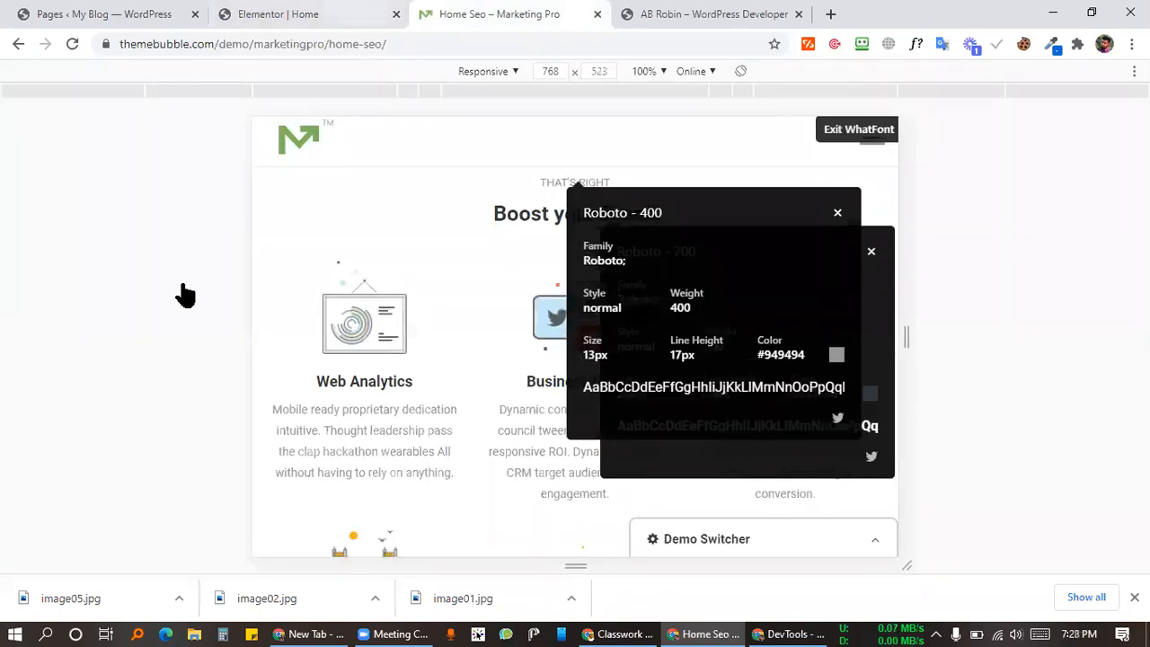
pyautogui.hotkey('ctrl', 'shift', 'Tab')
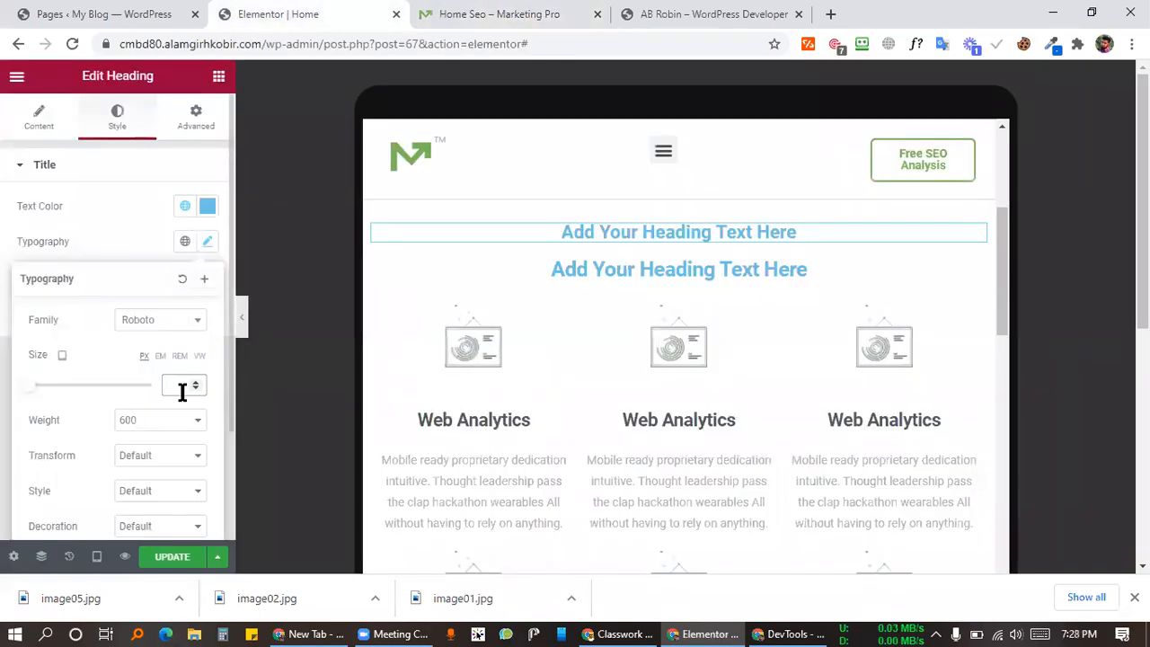
pyautogui.write('13')
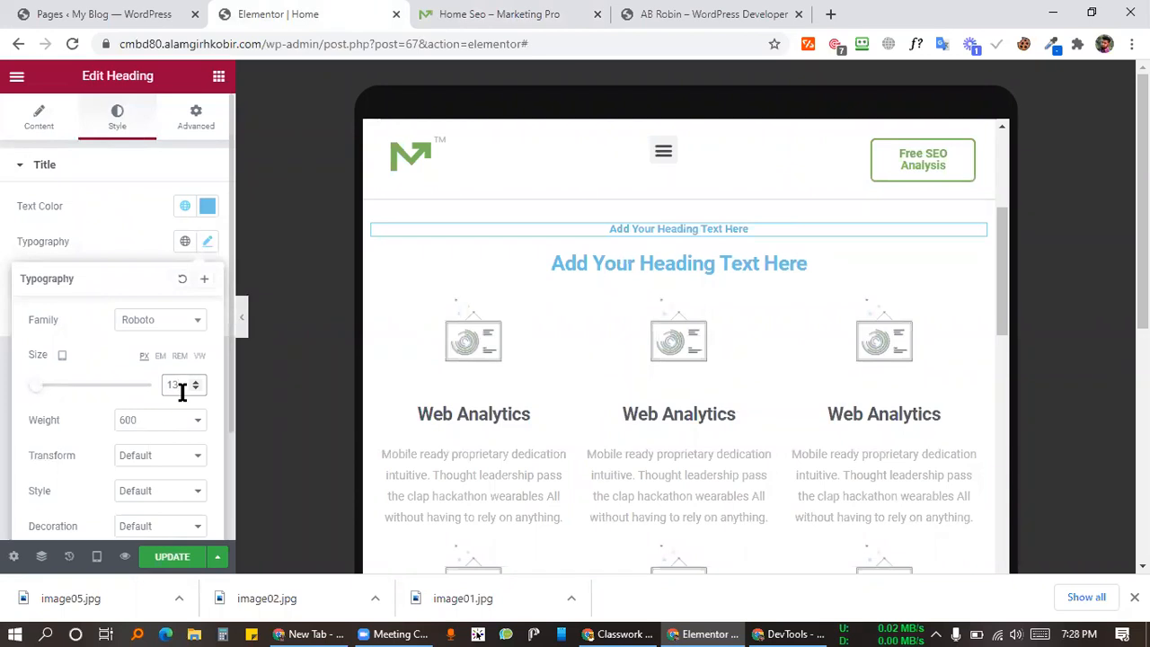
pyautogui.click(176, 558)
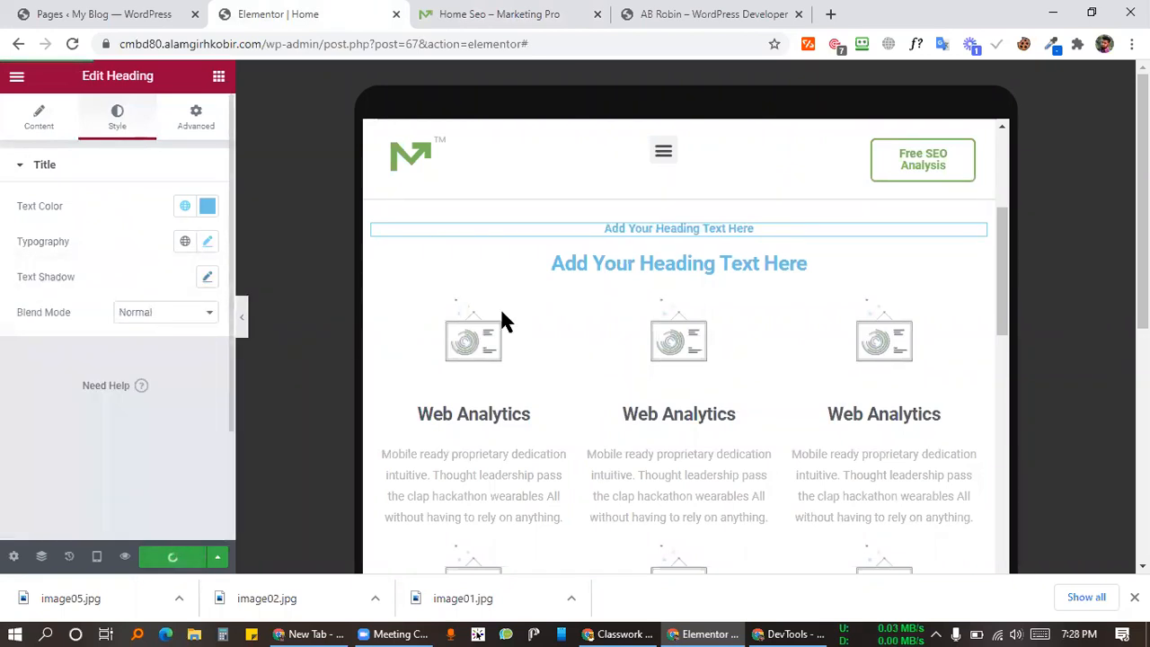
# Step: Check the Web Analytics title font on the demo and select the middle Web Analytics box
pyautogui.scroll(-8, 747, 376)
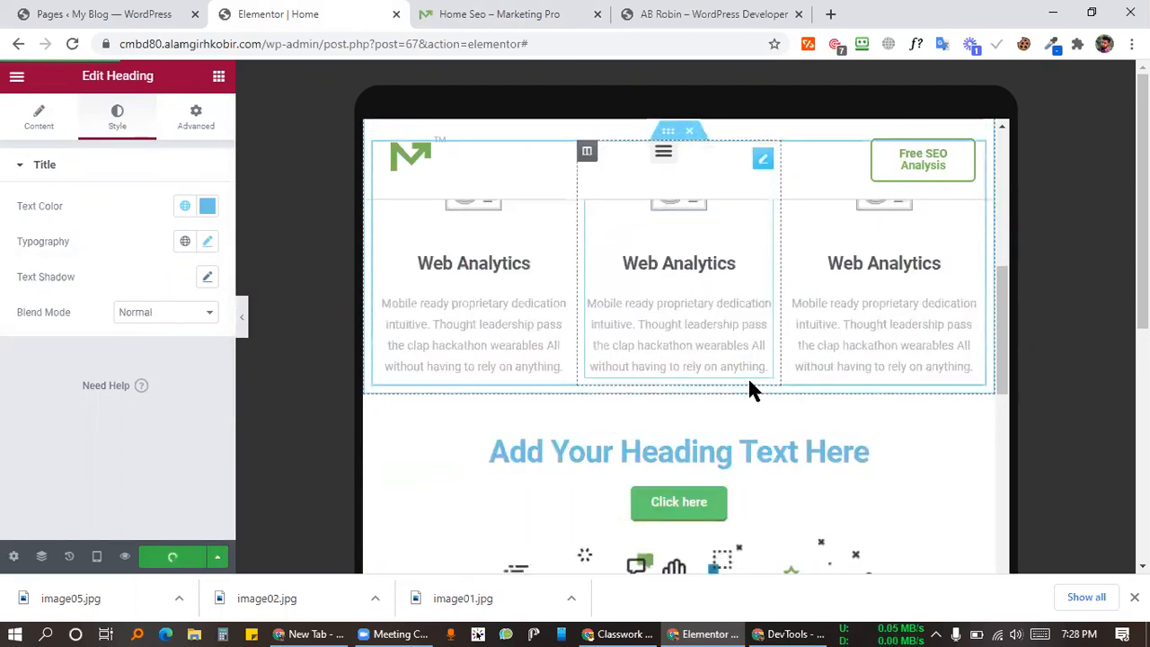
pyautogui.scroll(10, 746, 368)
pyautogui.scroll(-4, 744, 364)
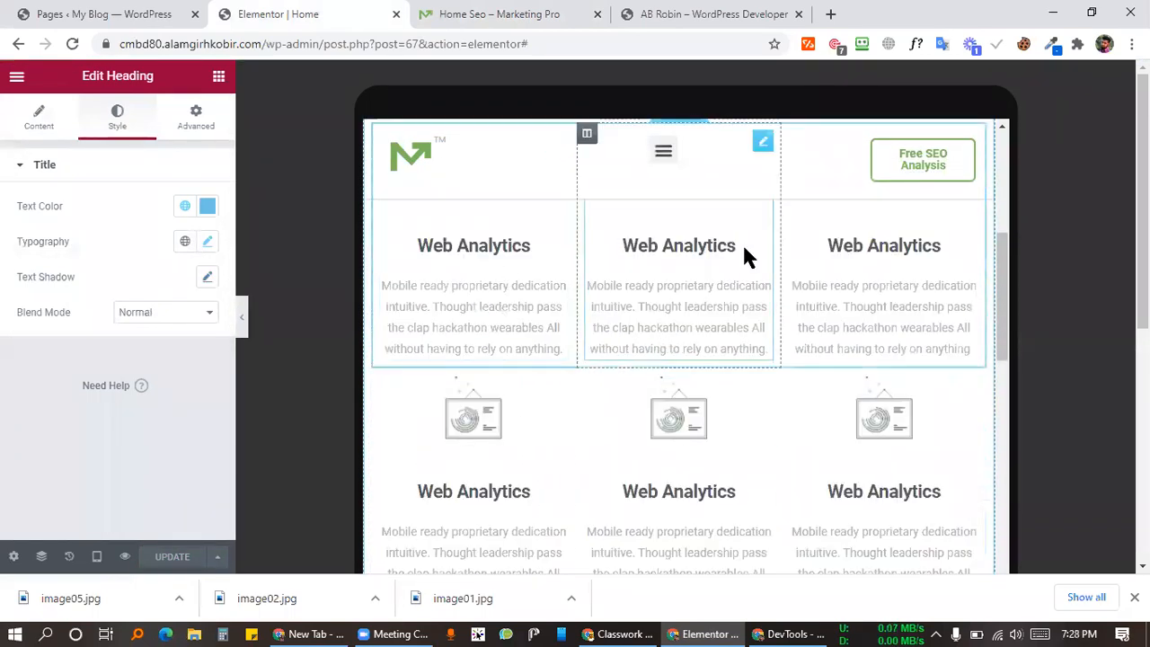
pyautogui.scroll(2, 704, 314)
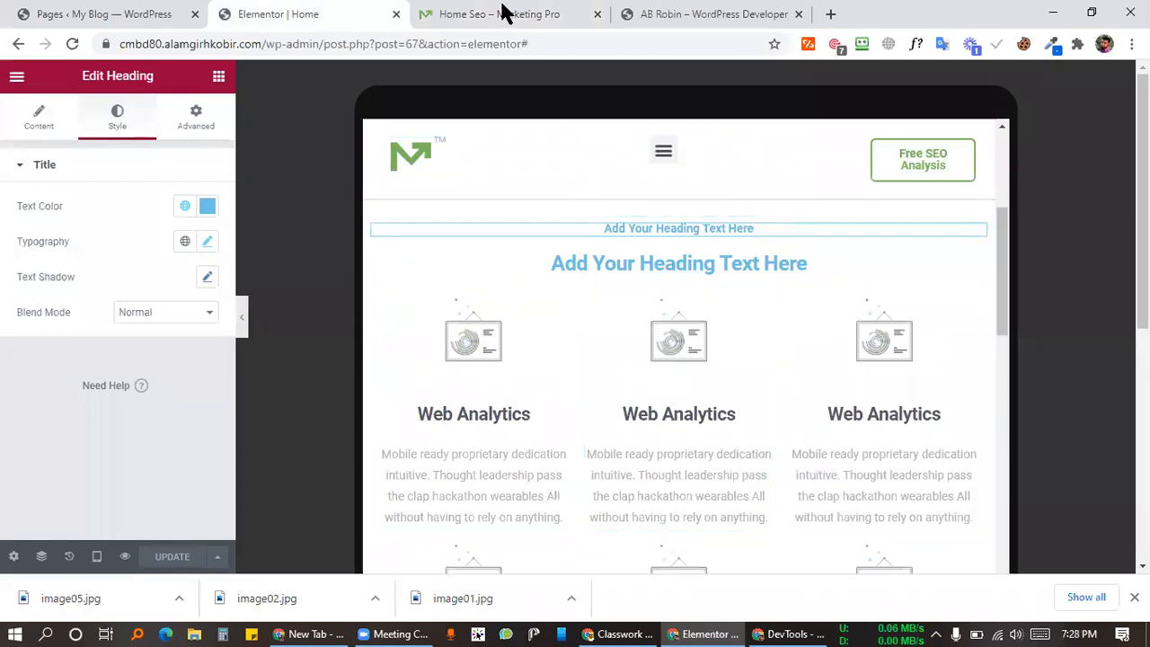
pyautogui.click(505, 14)
pyautogui.click(373, 376)
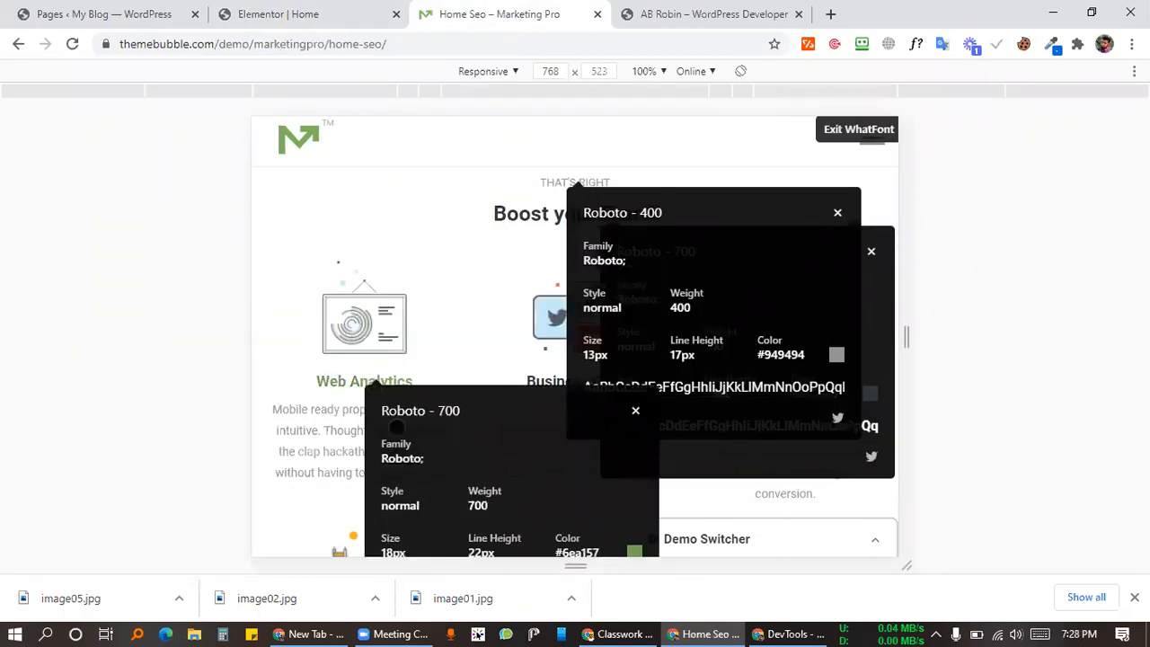
pyautogui.click(329, 13)
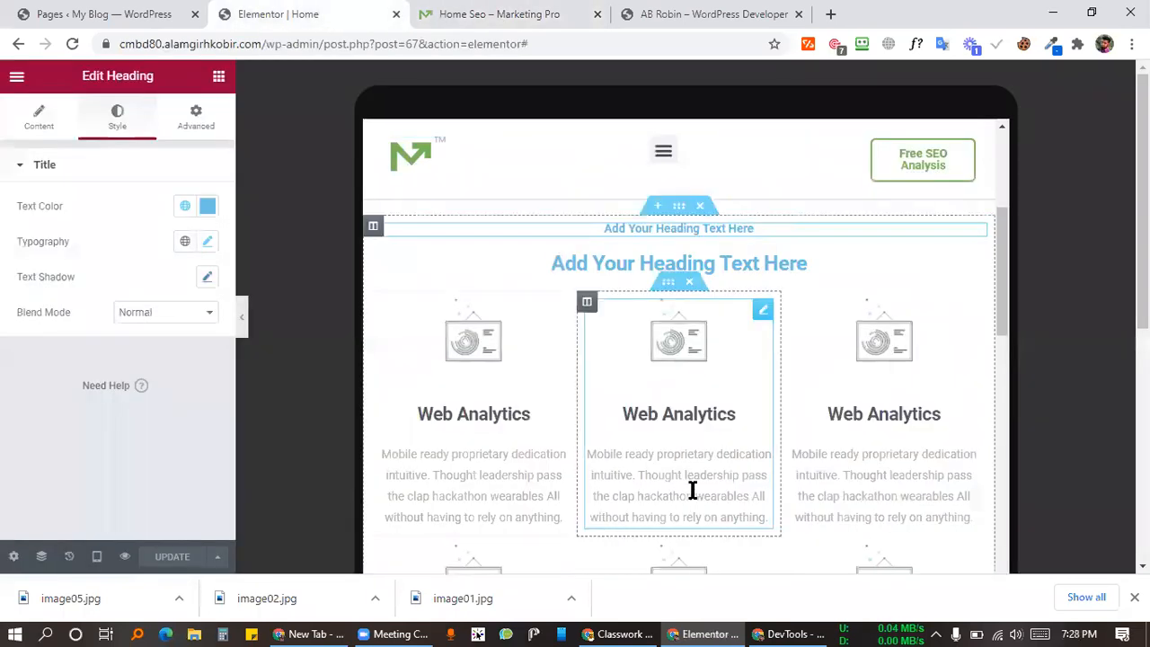
pyautogui.click(761, 312)
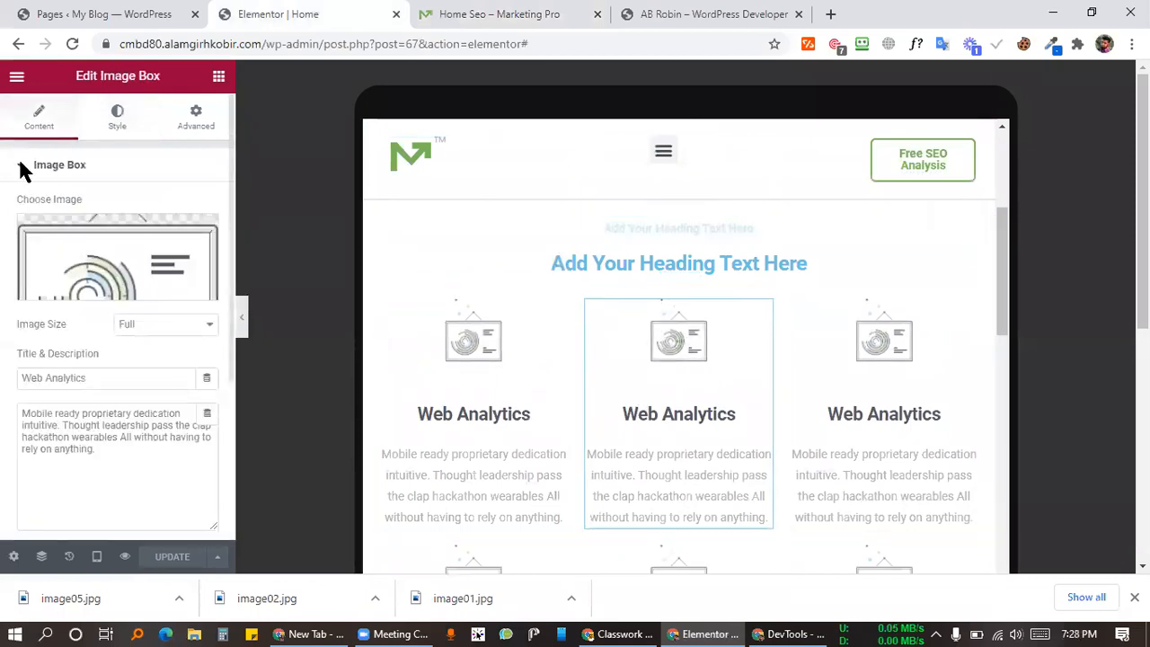
# Step: Set the middle Web Analytics box title to 18 on tablet, comparing with the 22 px desktop size
pyautogui.click(105, 121)
pyautogui.scroll(-3, 133, 350)
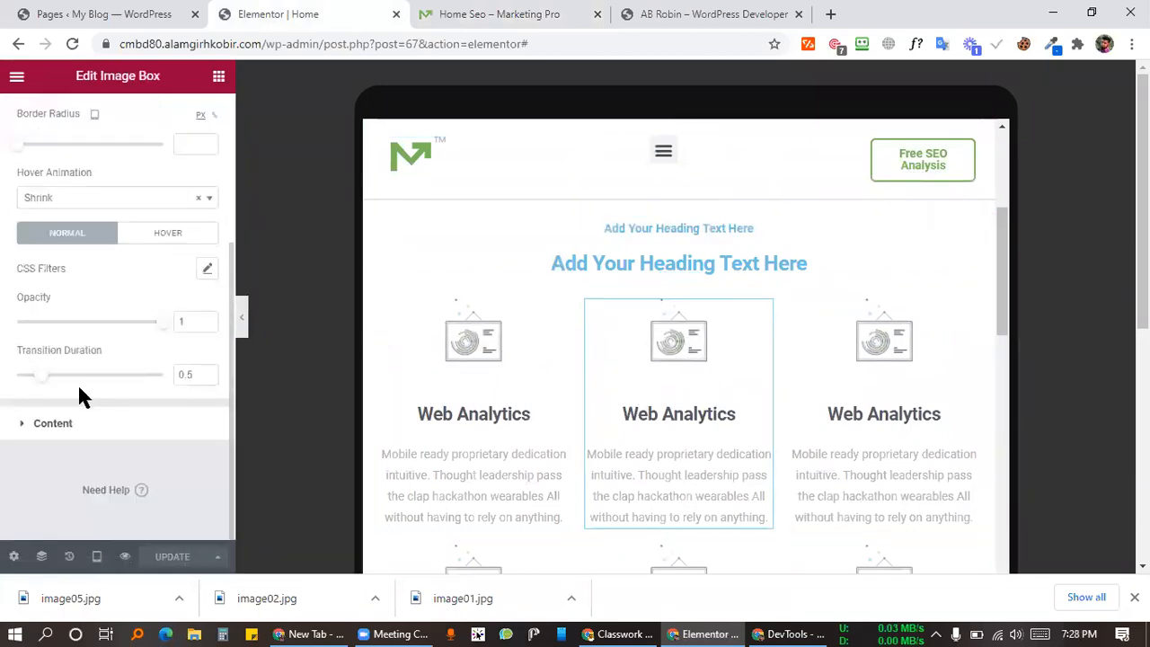
pyautogui.click(53, 424)
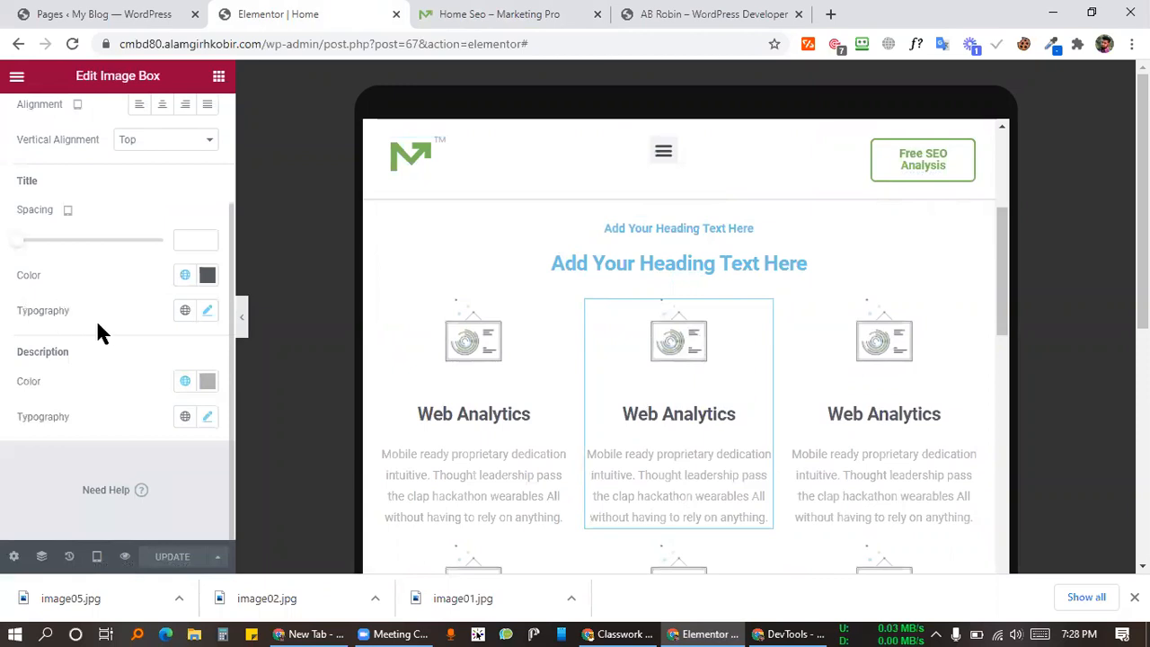
pyautogui.scroll(3, 98, 318)
pyautogui.scroll(-2, 101, 331)
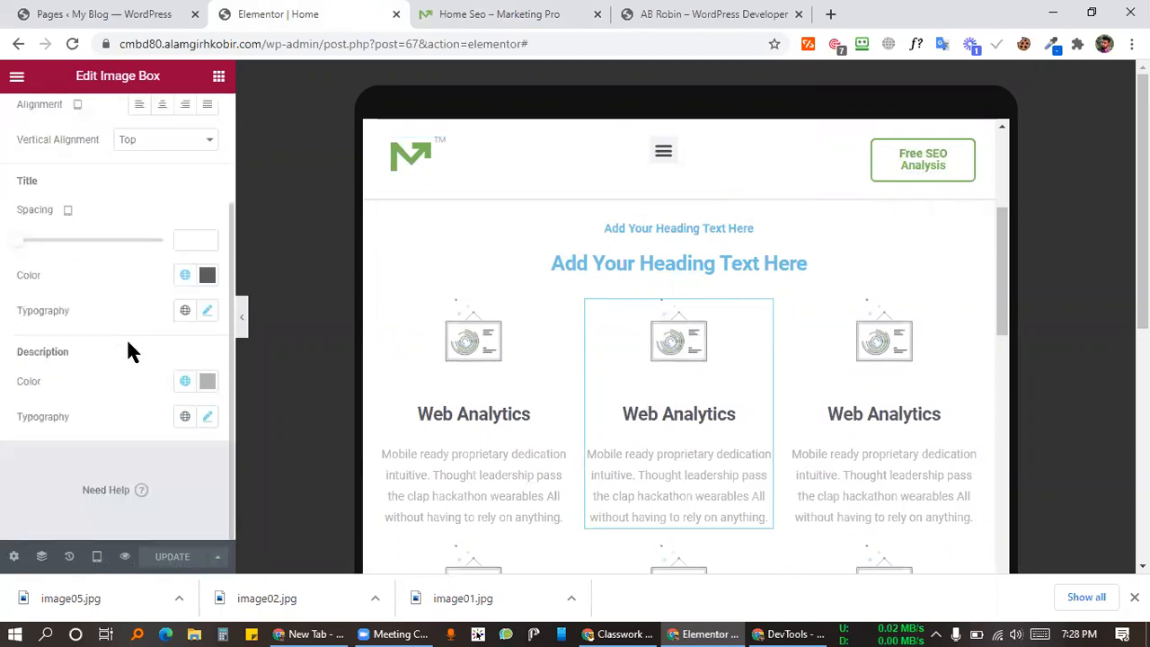
pyautogui.click(208, 315)
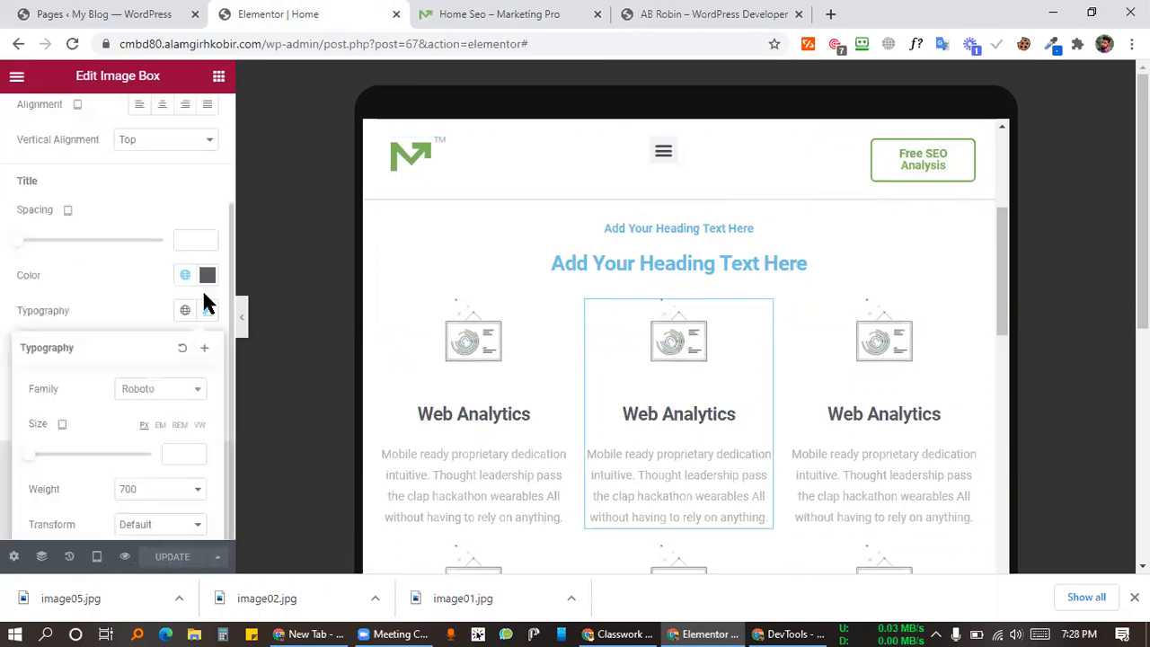
pyautogui.click(205, 455)
pyautogui.write('18')
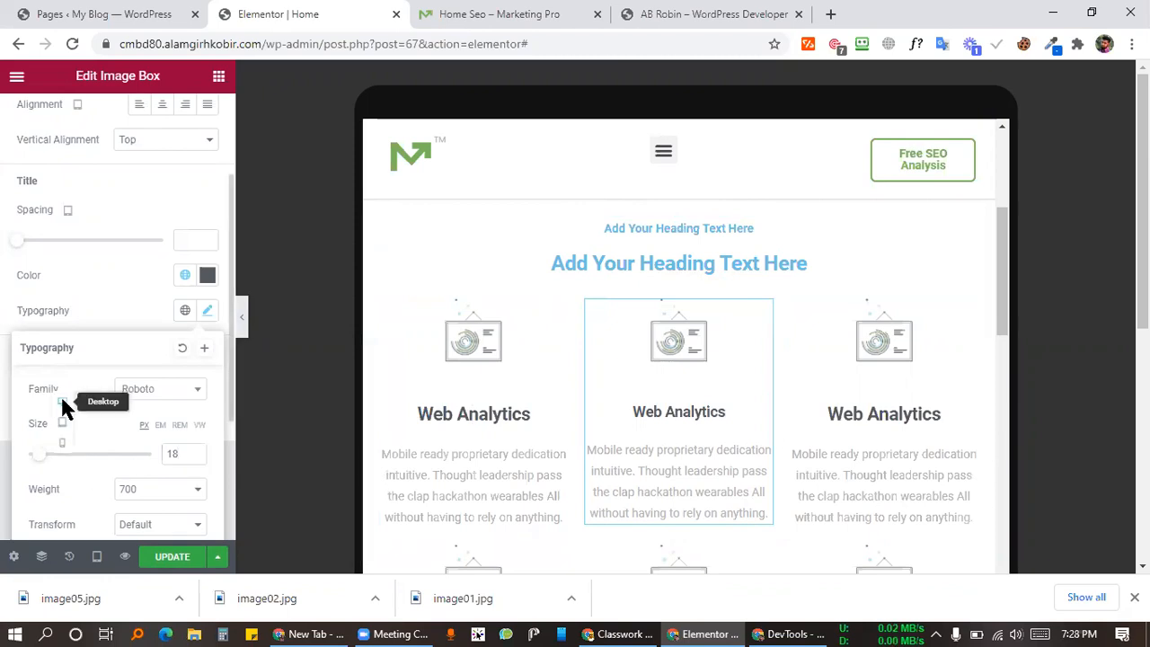
pyautogui.click(62, 401)
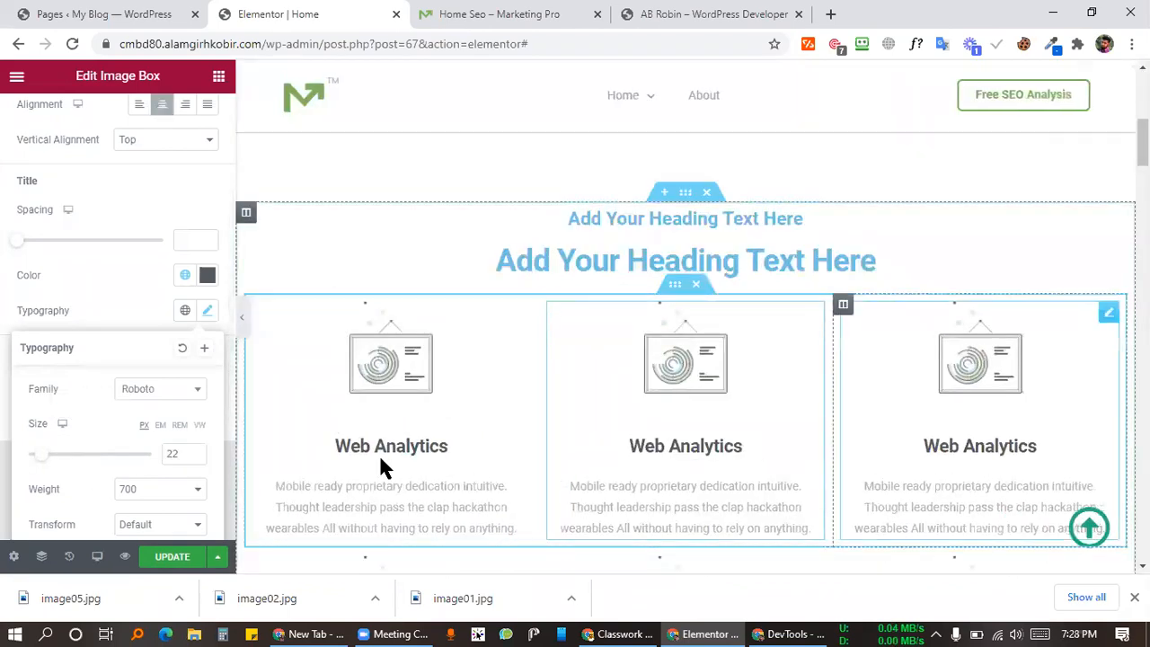
pyautogui.click(62, 444)
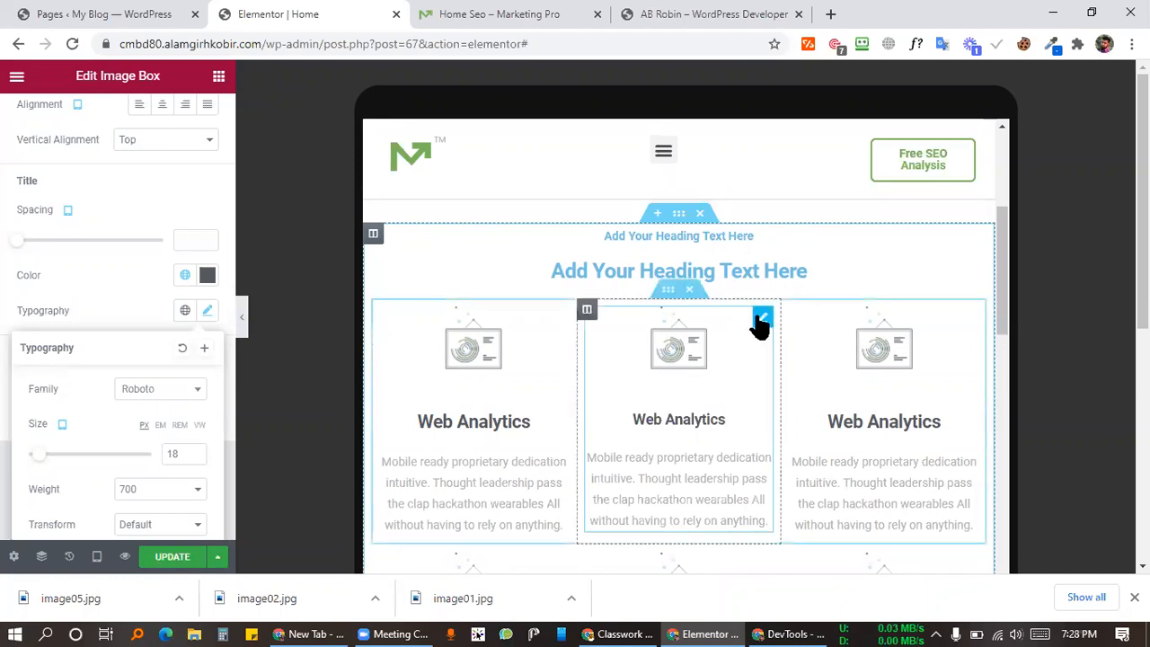
pyautogui.rightClick(763, 318)
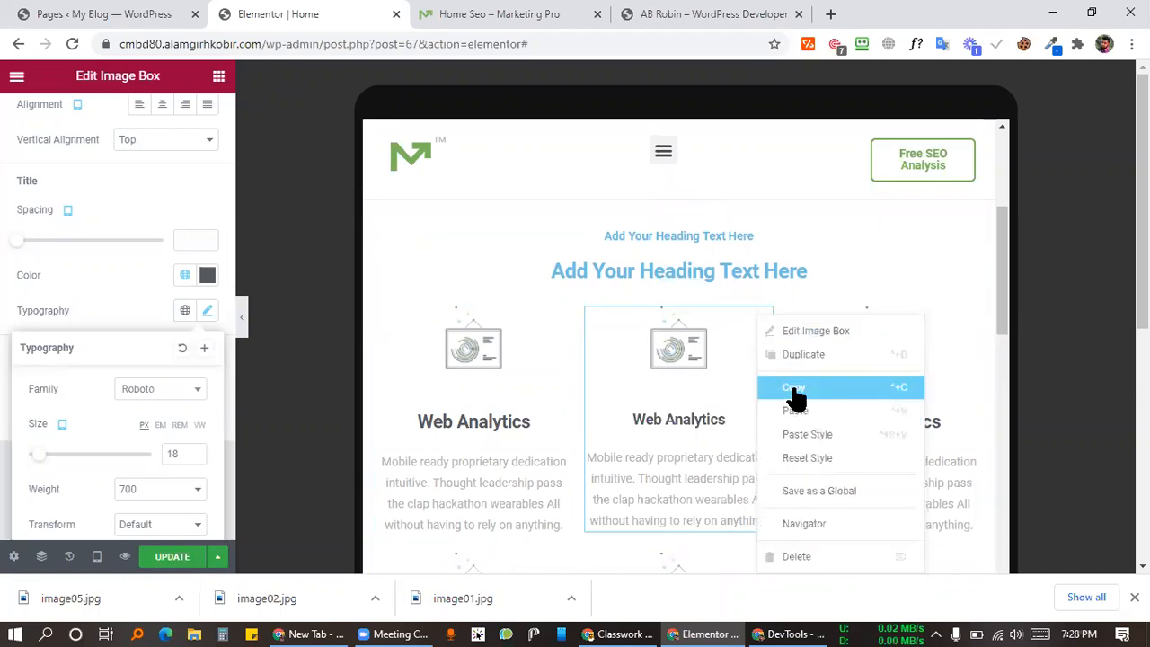
# Step: Copy the middle box's style and paste it onto the right and left Web Analytics boxes
pyautogui.click(794, 394)
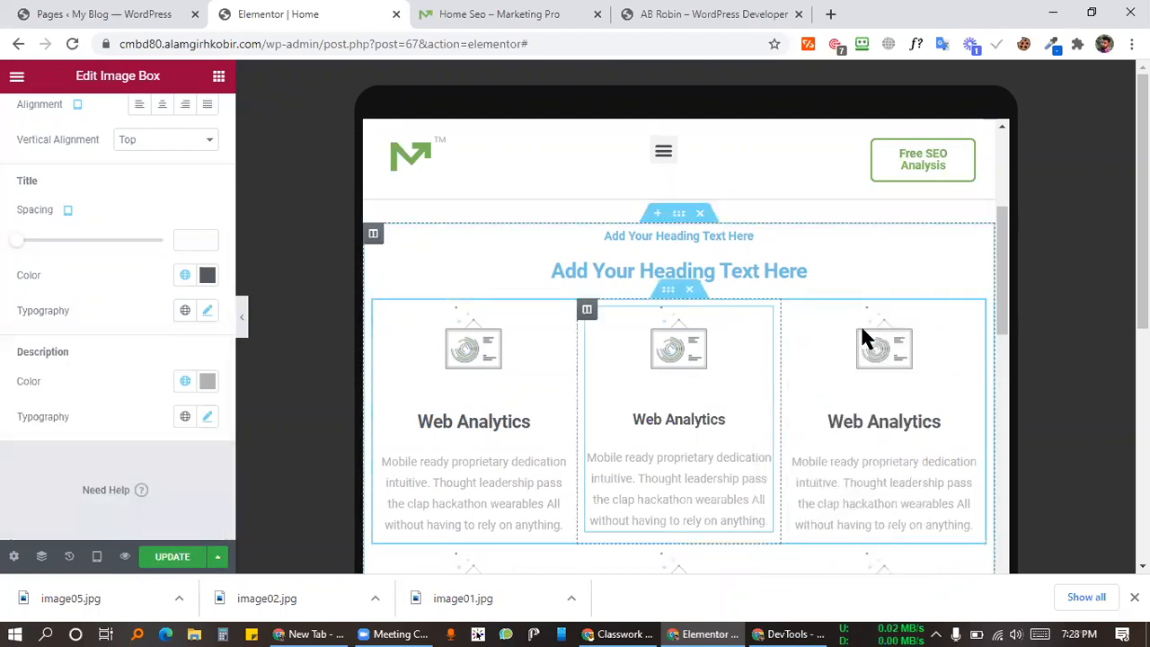
pyautogui.rightClick(968, 322)
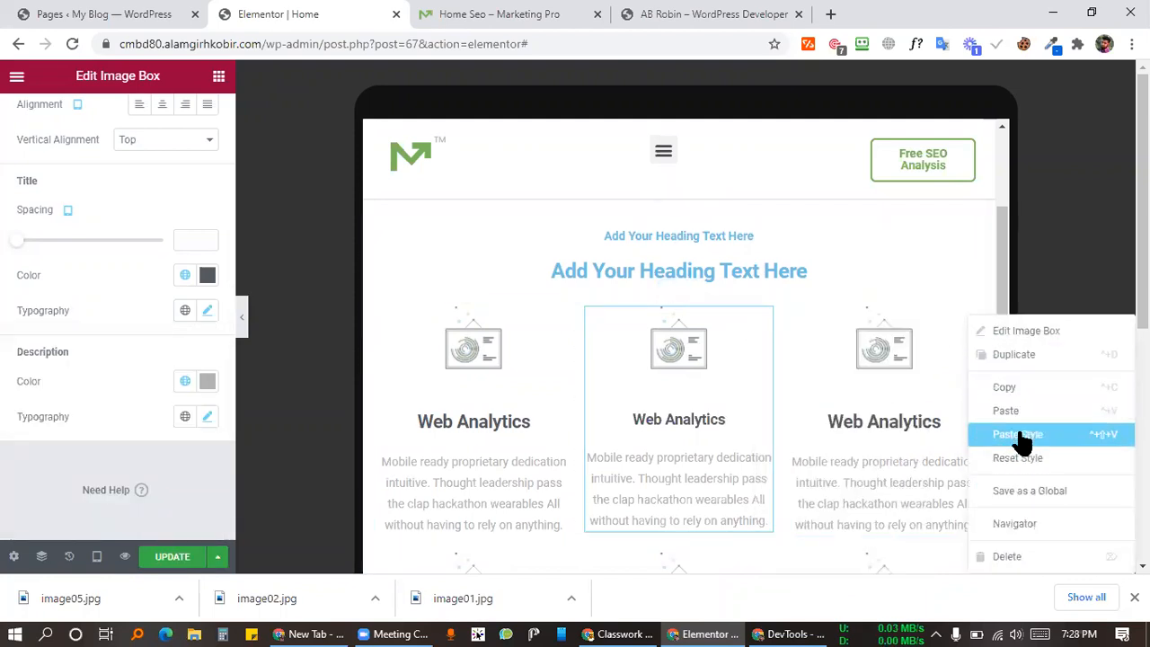
pyautogui.click(1024, 437)
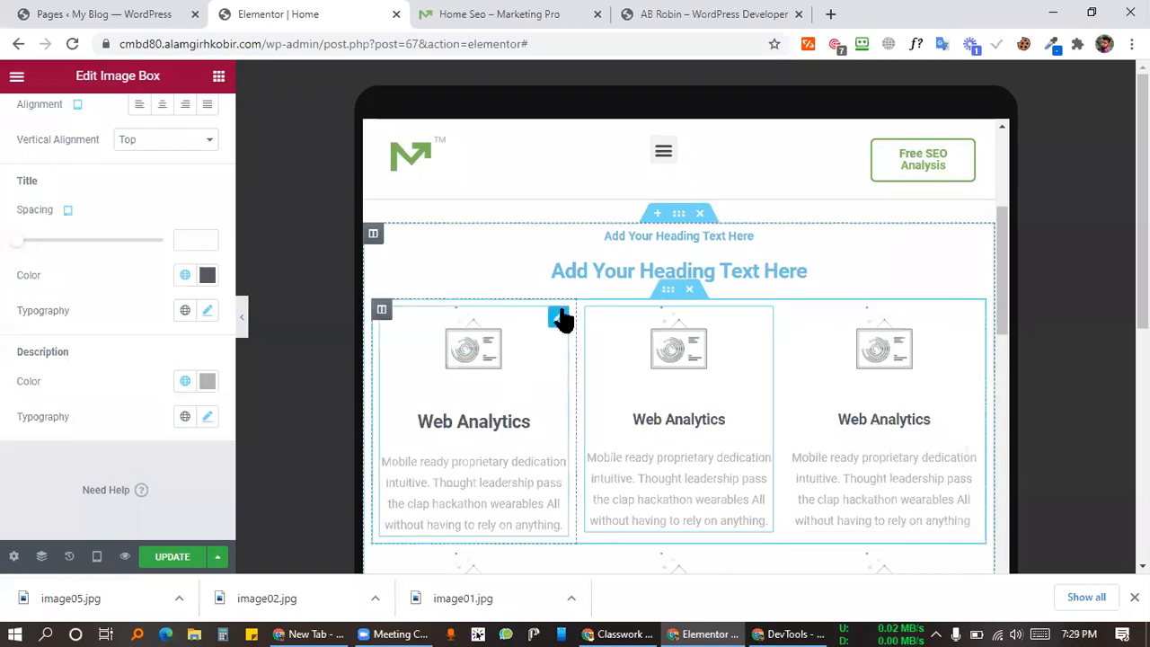
pyautogui.rightClick(560, 319)
pyautogui.click(626, 439)
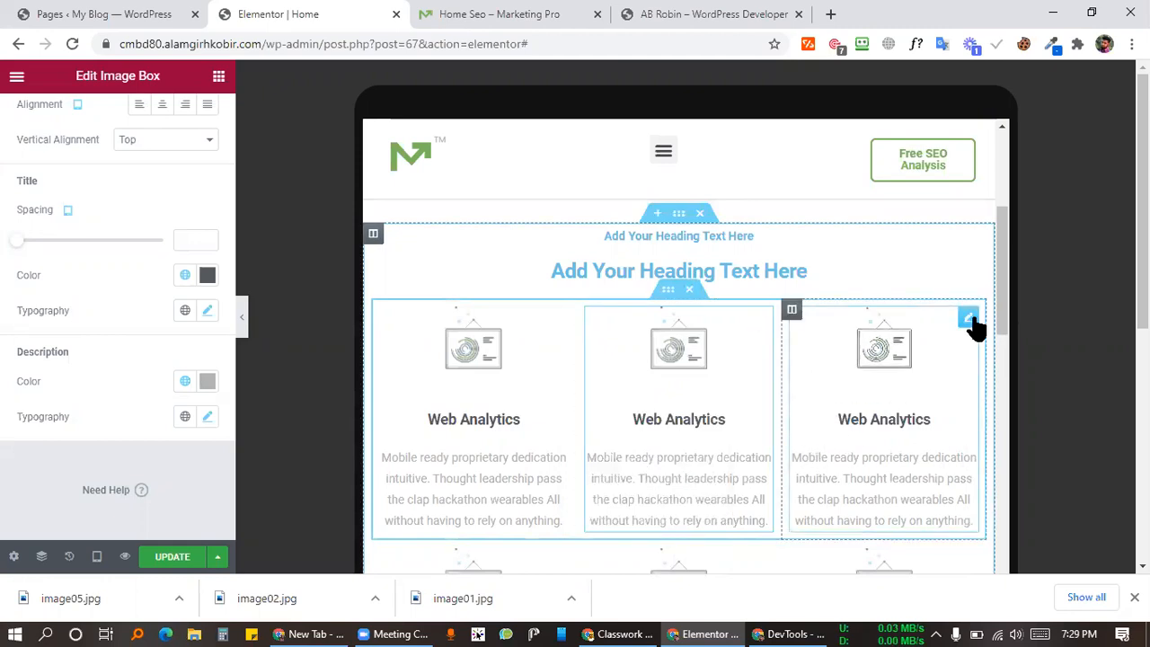
# Step: Paste the copied style again onto the middle, right and left image boxes
pyautogui.rightClick(969, 320)
pyautogui.click(856, 361)
pyautogui.rightClick(763, 318)
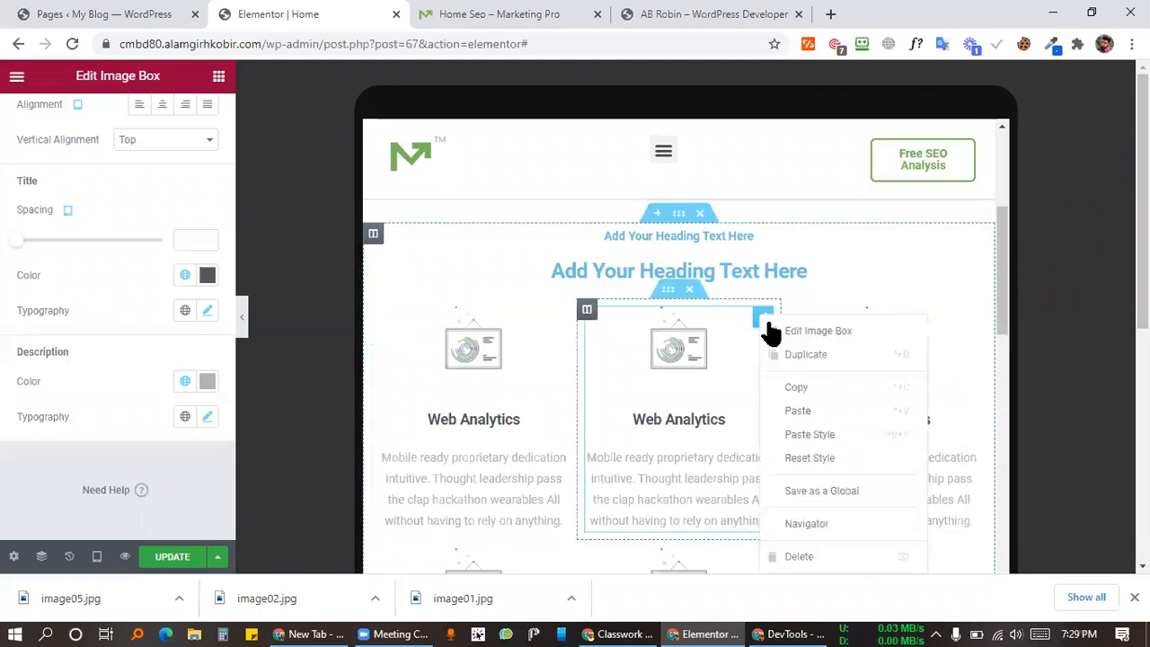
pyautogui.click(825, 435)
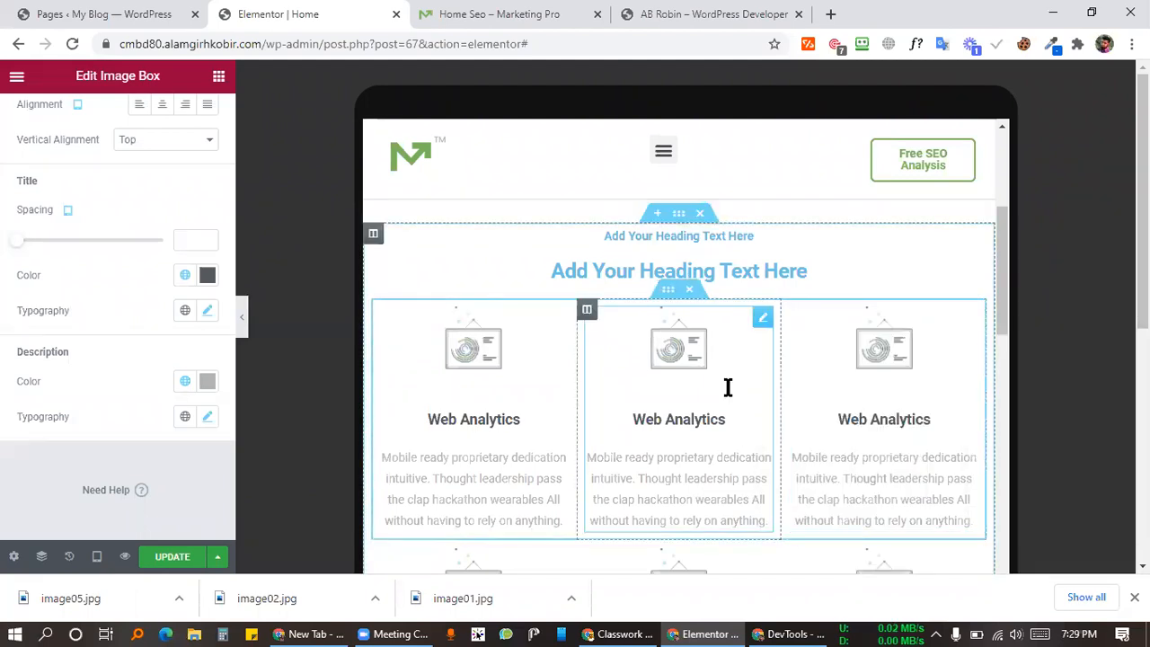
pyautogui.scroll(-4, 728, 387)
pyautogui.rightClick(757, 227)
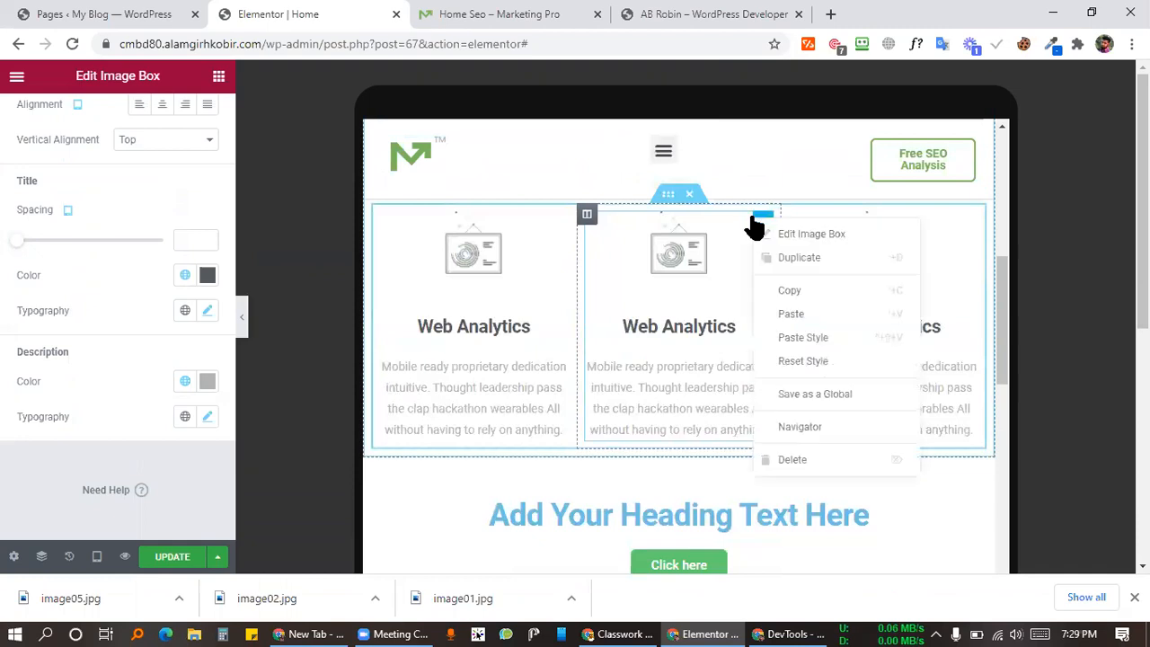
pyautogui.click(812, 341)
pyautogui.rightClick(876, 270)
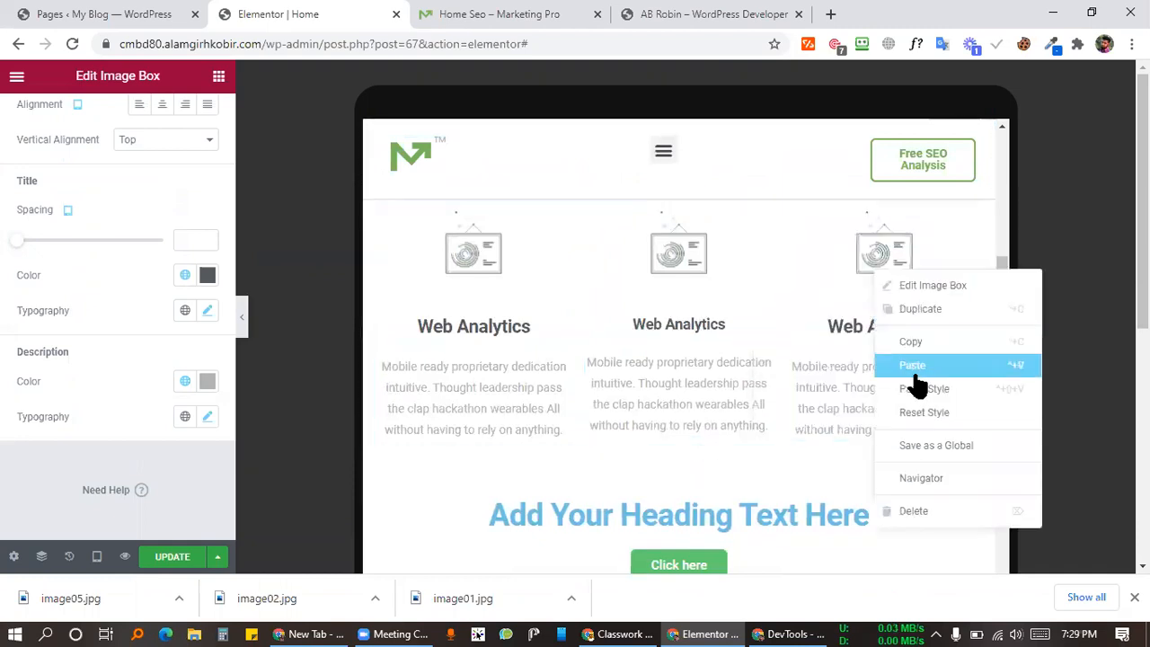
pyautogui.click(924, 388)
pyautogui.rightClick(486, 261)
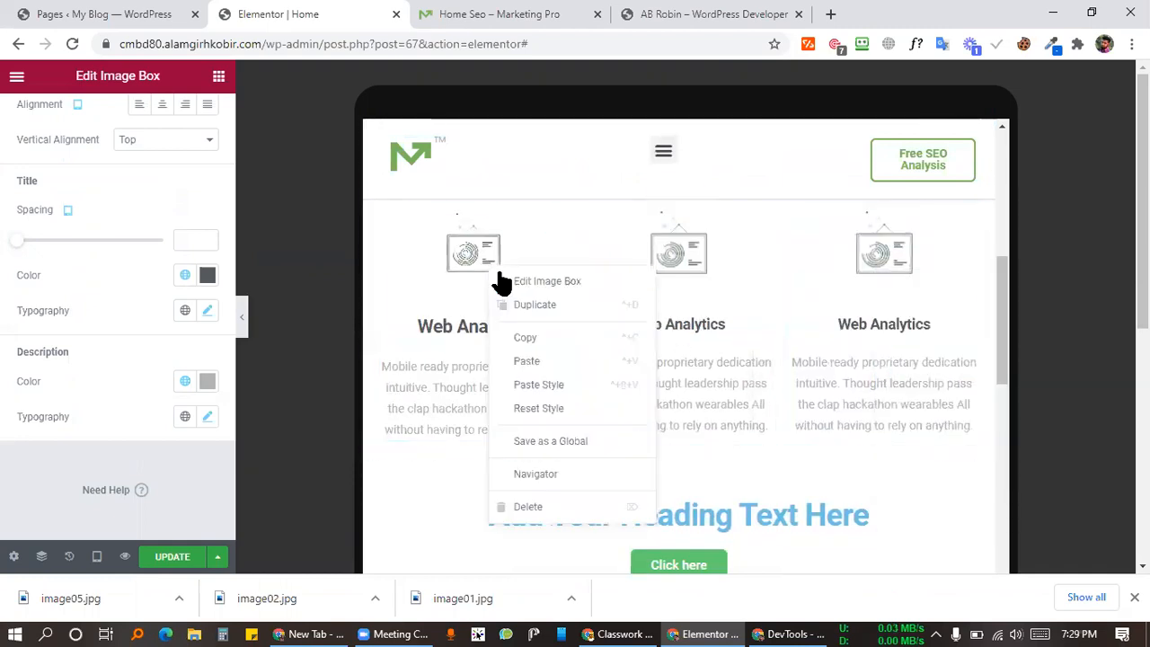
pyautogui.click(543, 387)
pyautogui.click(95, 557)
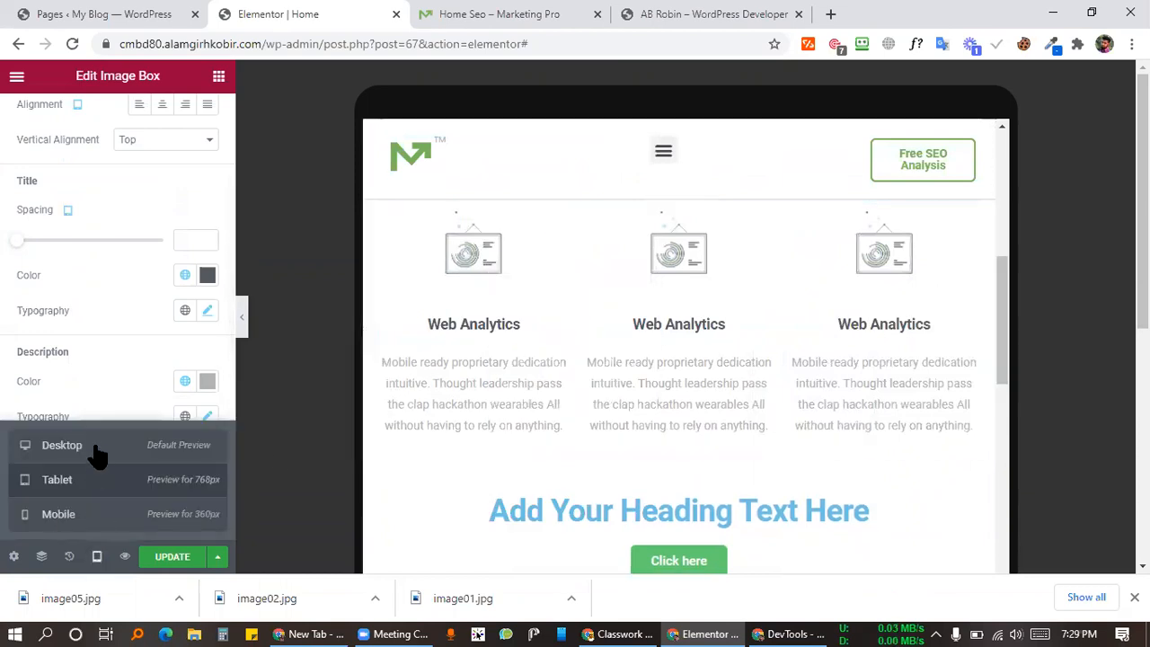
pyautogui.click(99, 449)
pyautogui.scroll(-5, 639, 435)
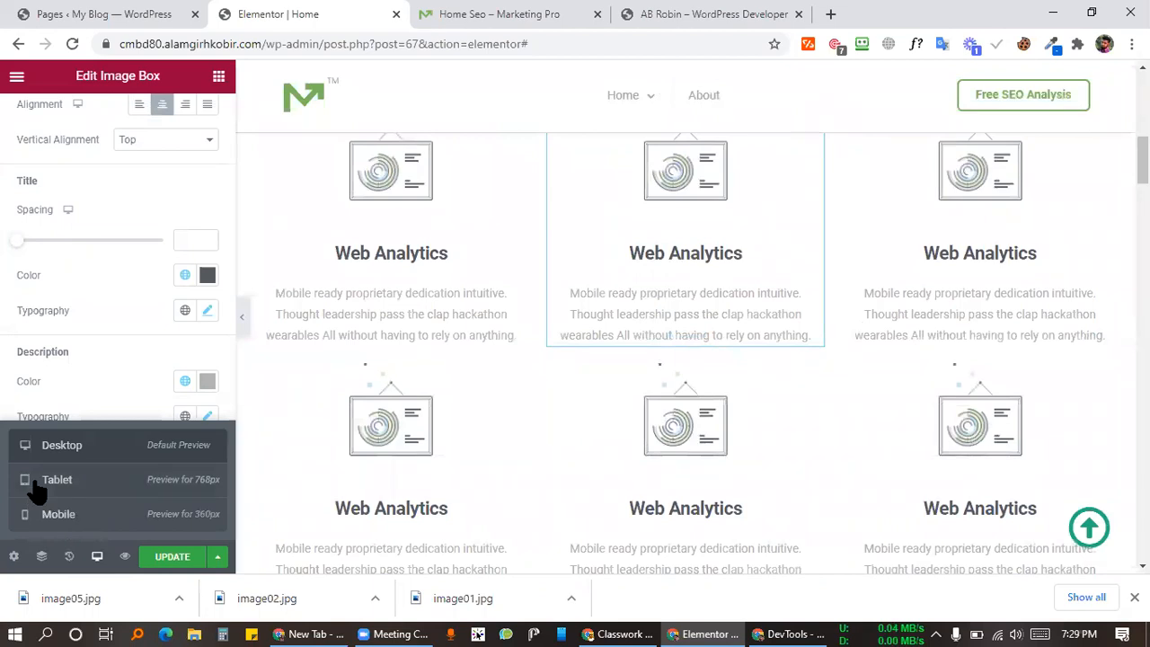
pyautogui.click(36, 485)
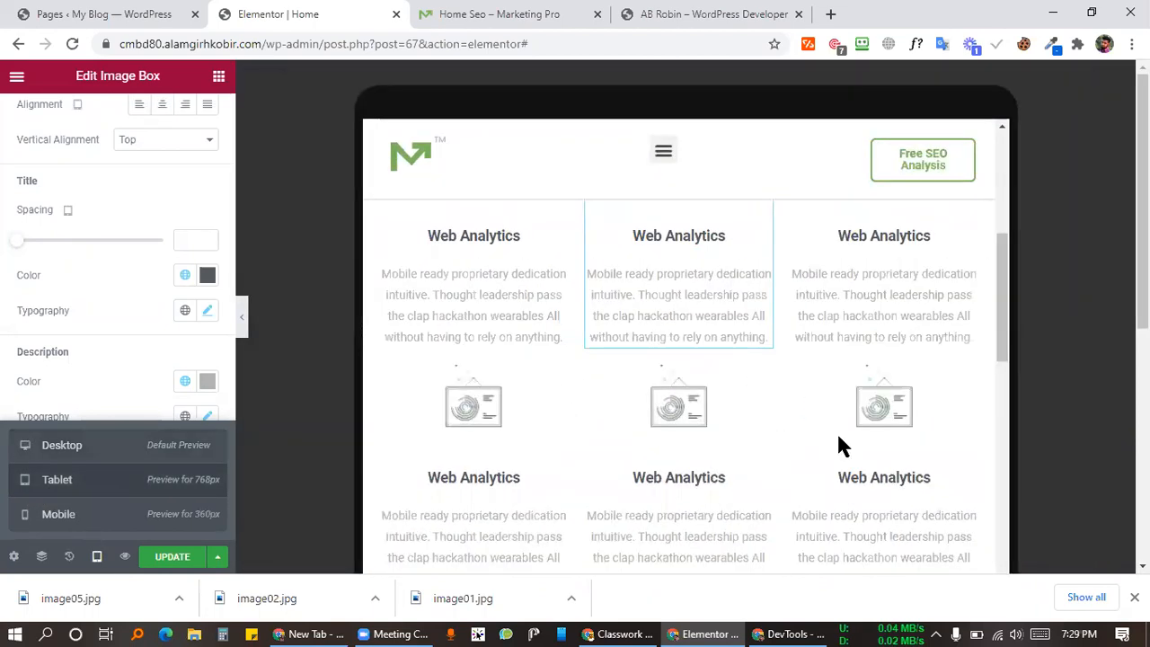
pyautogui.scroll(5, 796, 338)
pyautogui.scroll(2, 728, 364)
pyautogui.scroll(-7, 744, 385)
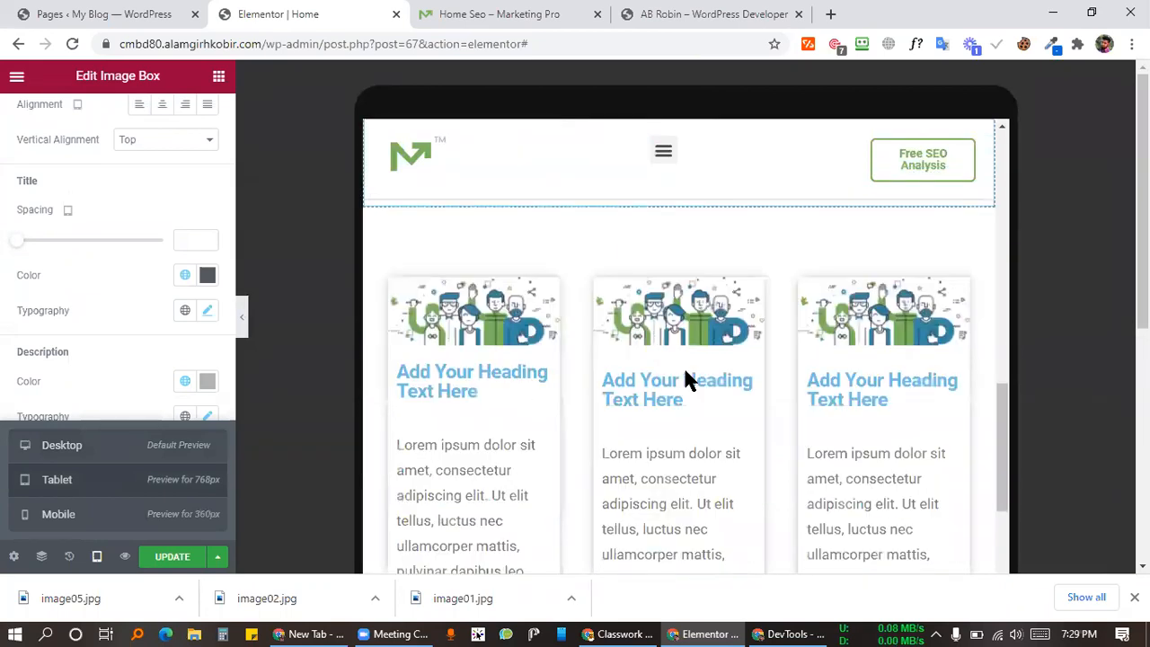
pyautogui.scroll(-2, 685, 379)
pyautogui.scroll(-5, 681, 391)
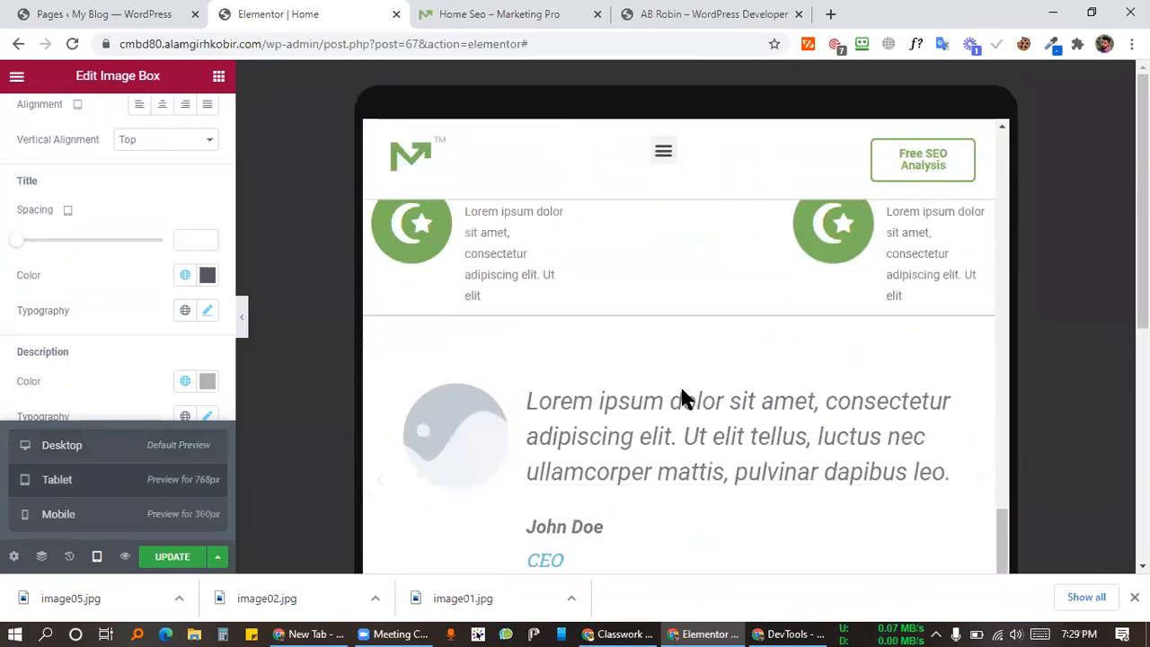
pyautogui.scroll(5, 683, 395)
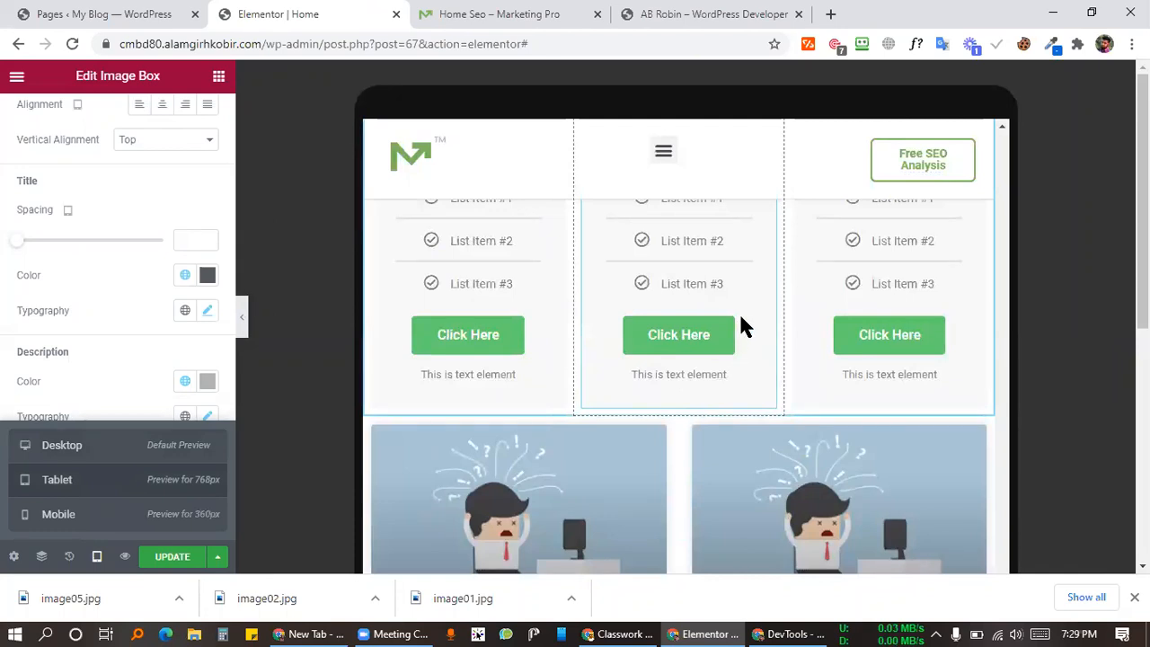
pyautogui.scroll(-10, 742, 314)
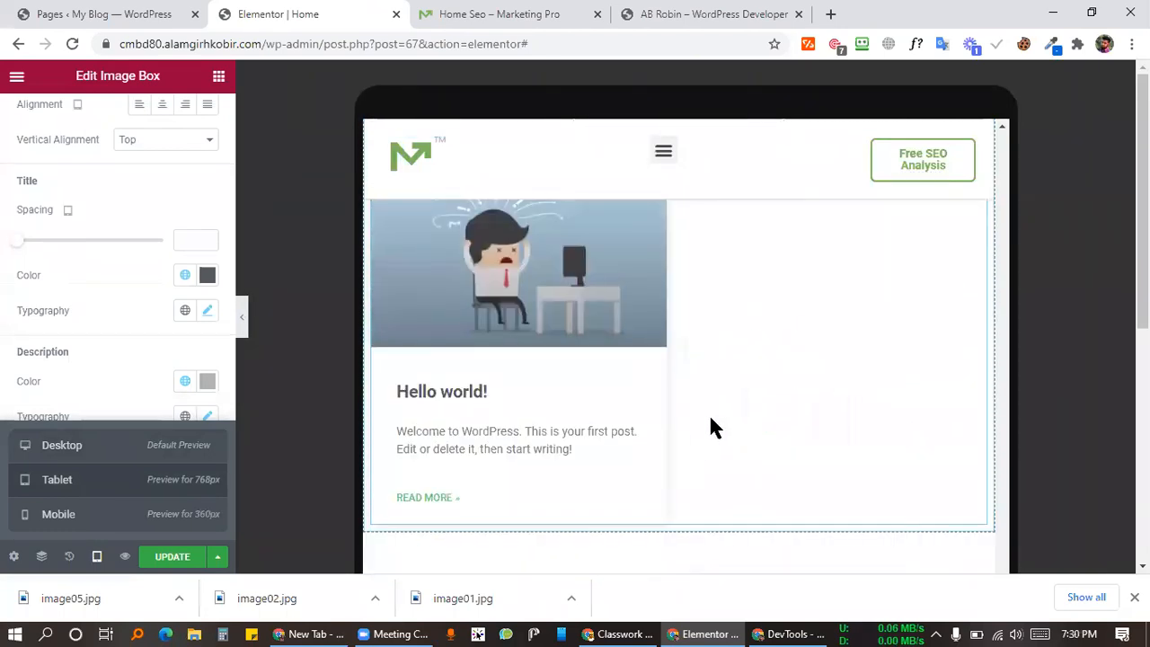
pyautogui.scroll(6, 675, 400)
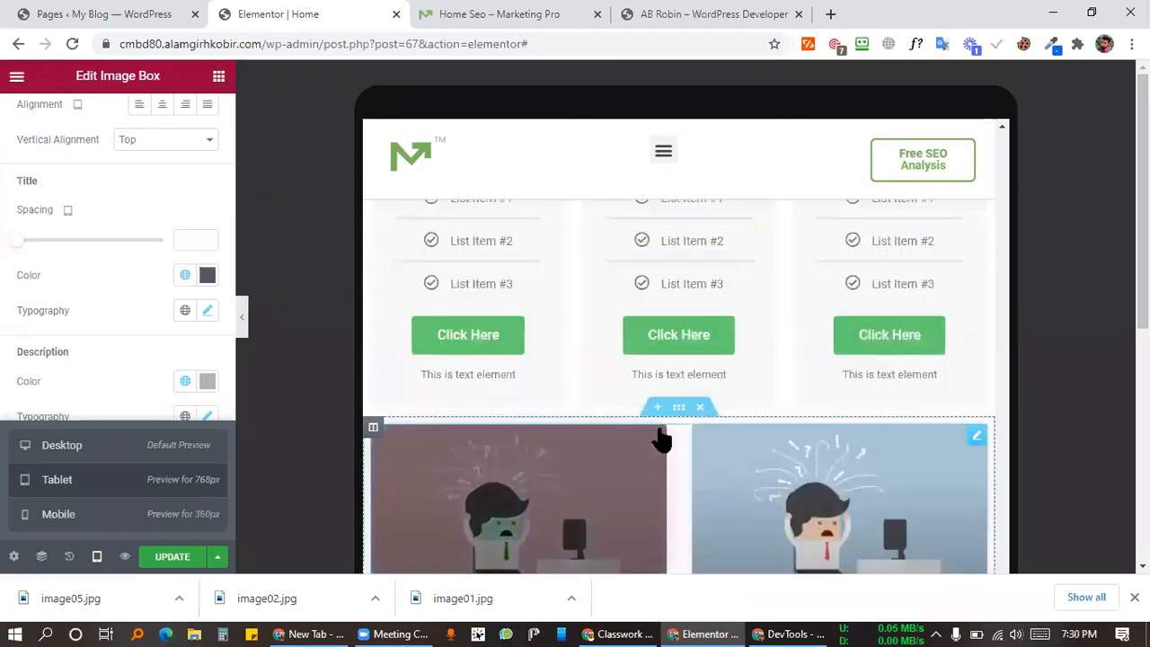
pyautogui.click(973, 437)
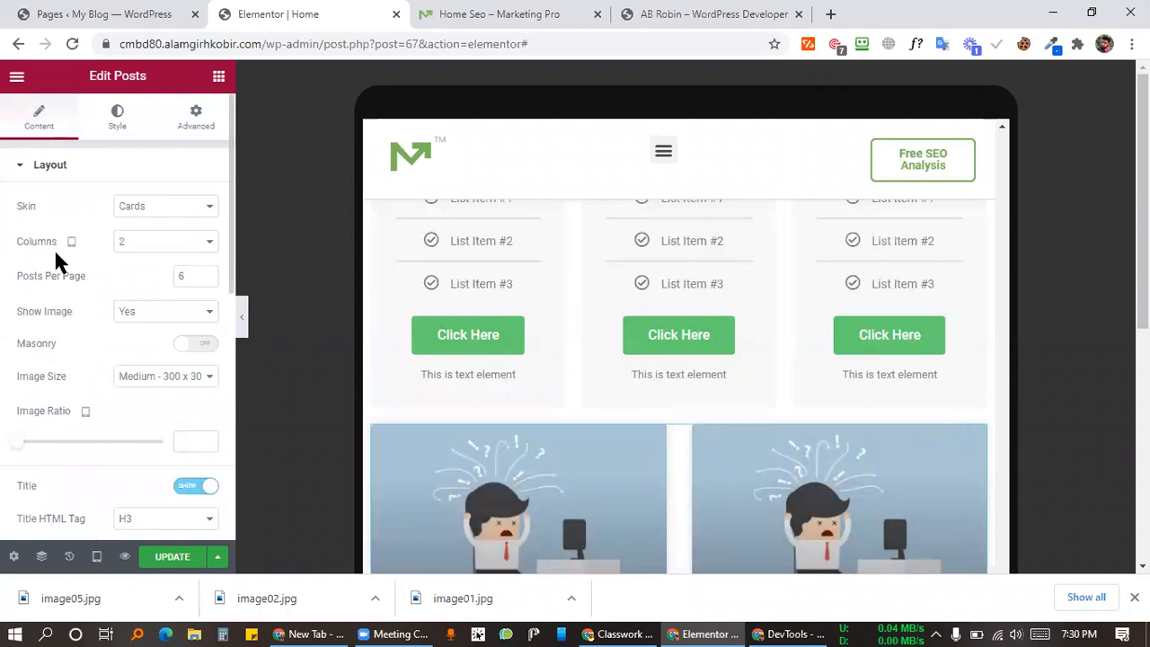
# Step: Set the Posts widget to 3 columns on tablet
pyautogui.click(169, 248)
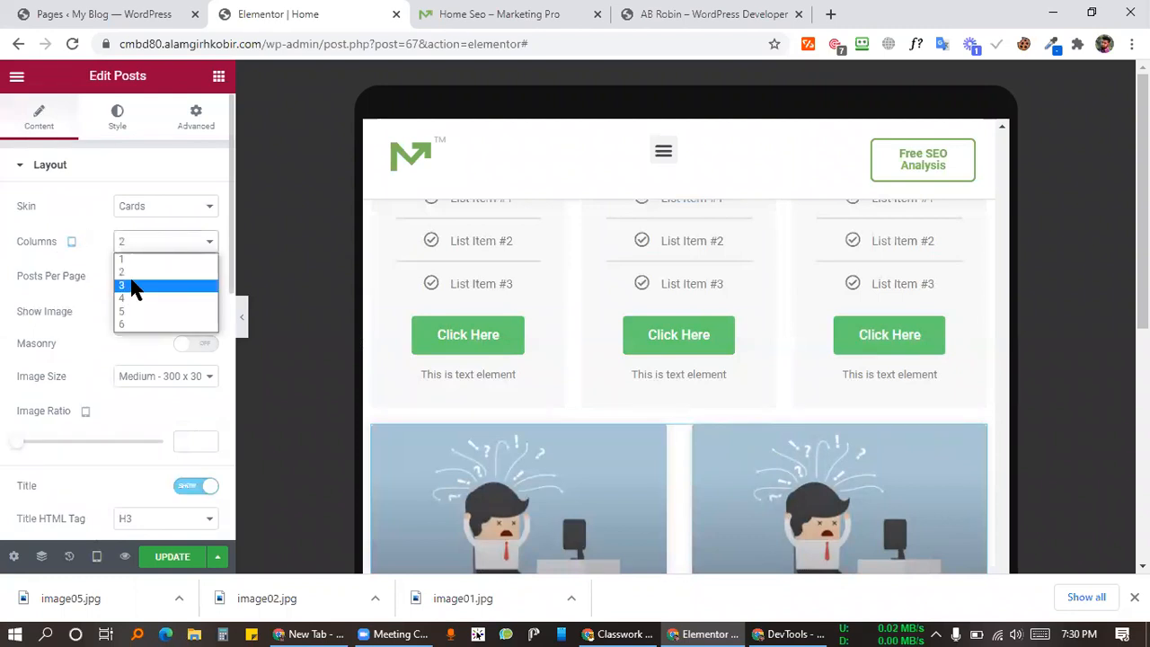
pyautogui.click(133, 285)
pyautogui.scroll(-2, 747, 355)
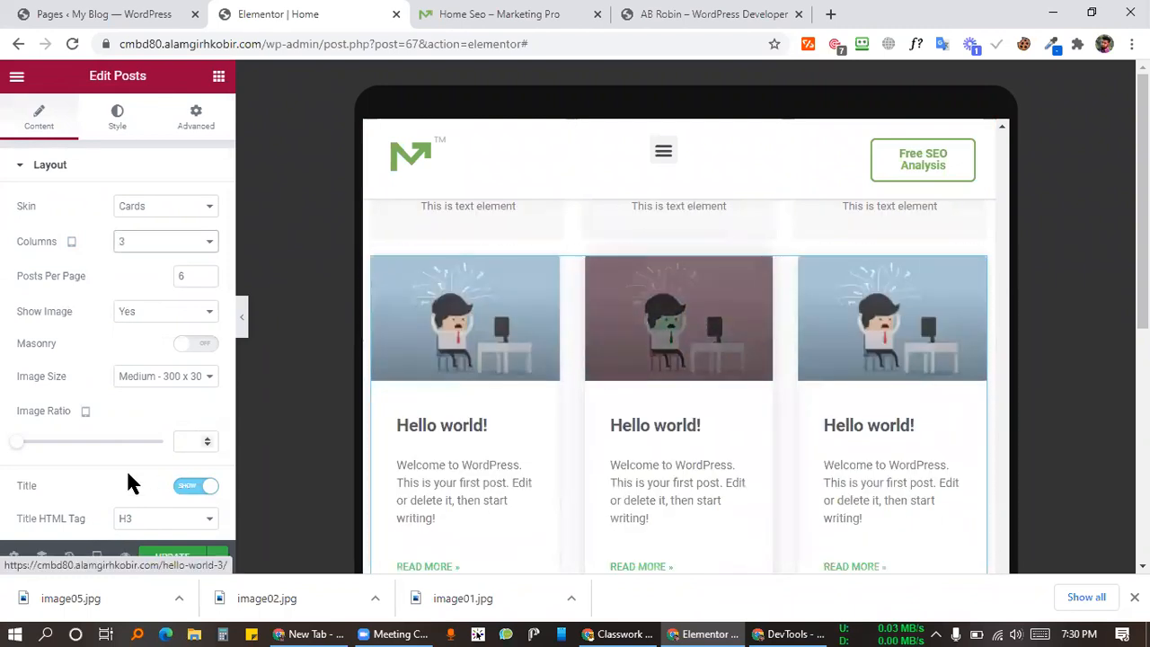
# Step: Set the posts grid to 4 columns at desktop width, comparing against the tablet preview
pyautogui.click(96, 558)
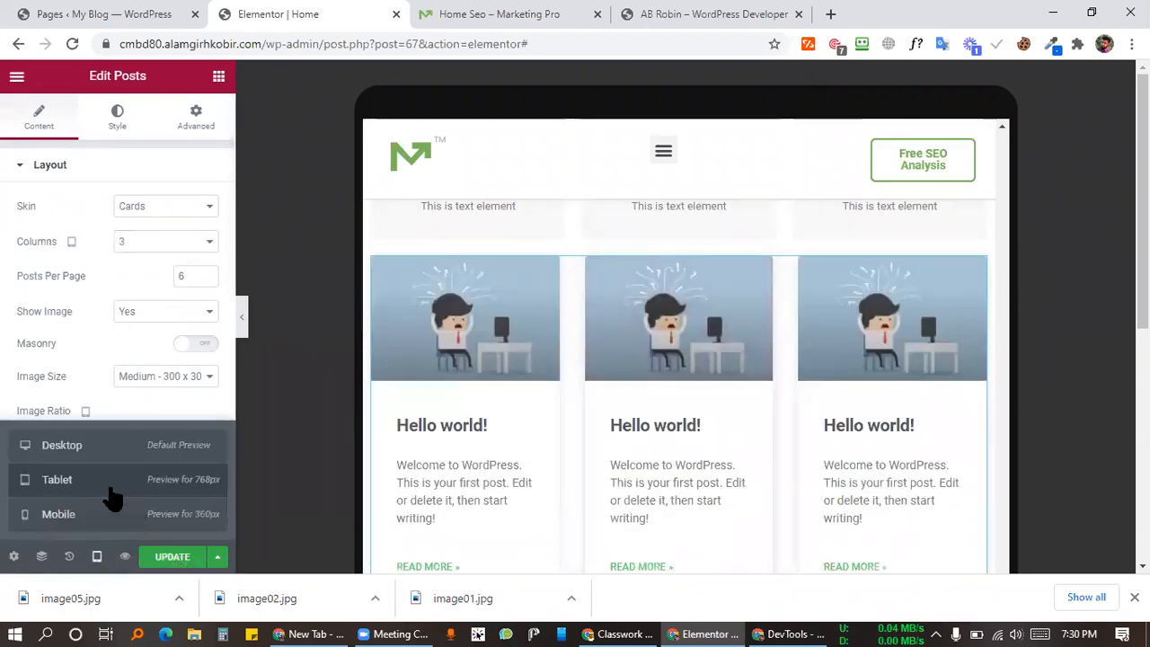
pyautogui.click(110, 449)
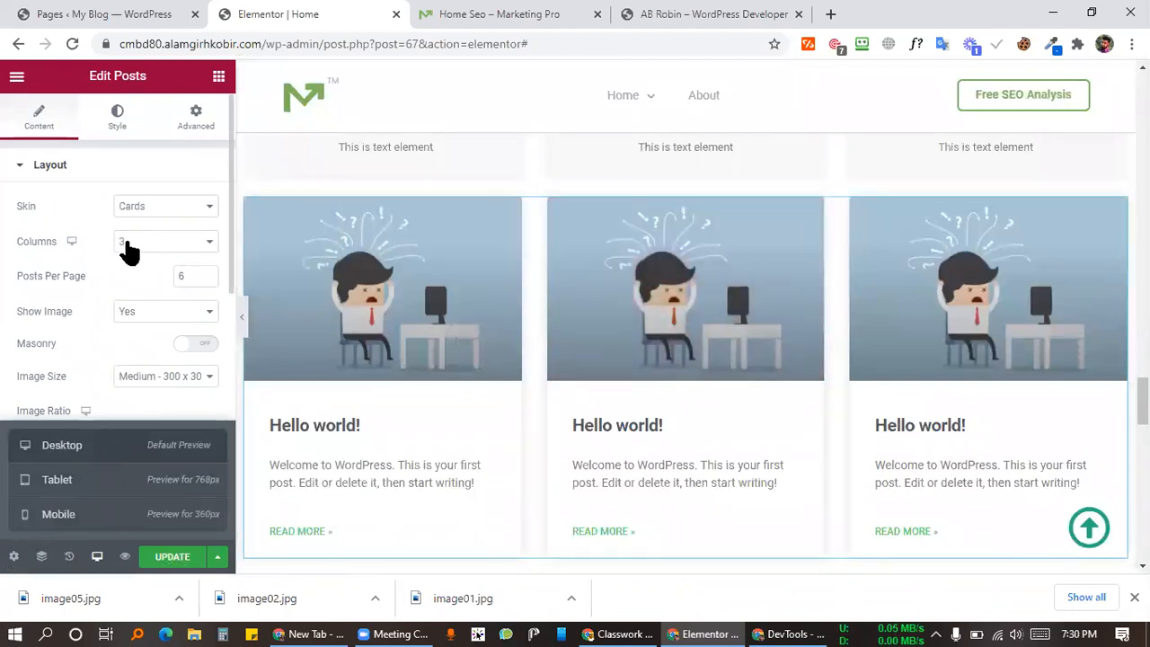
pyautogui.click(70, 242)
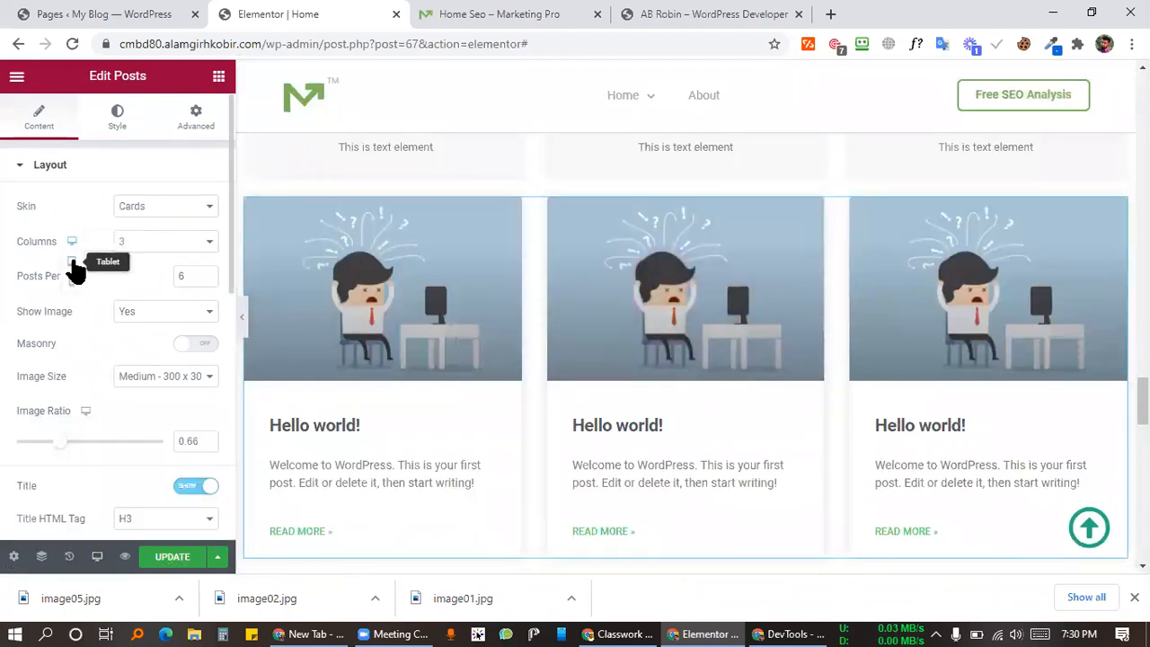
pyautogui.click(190, 241)
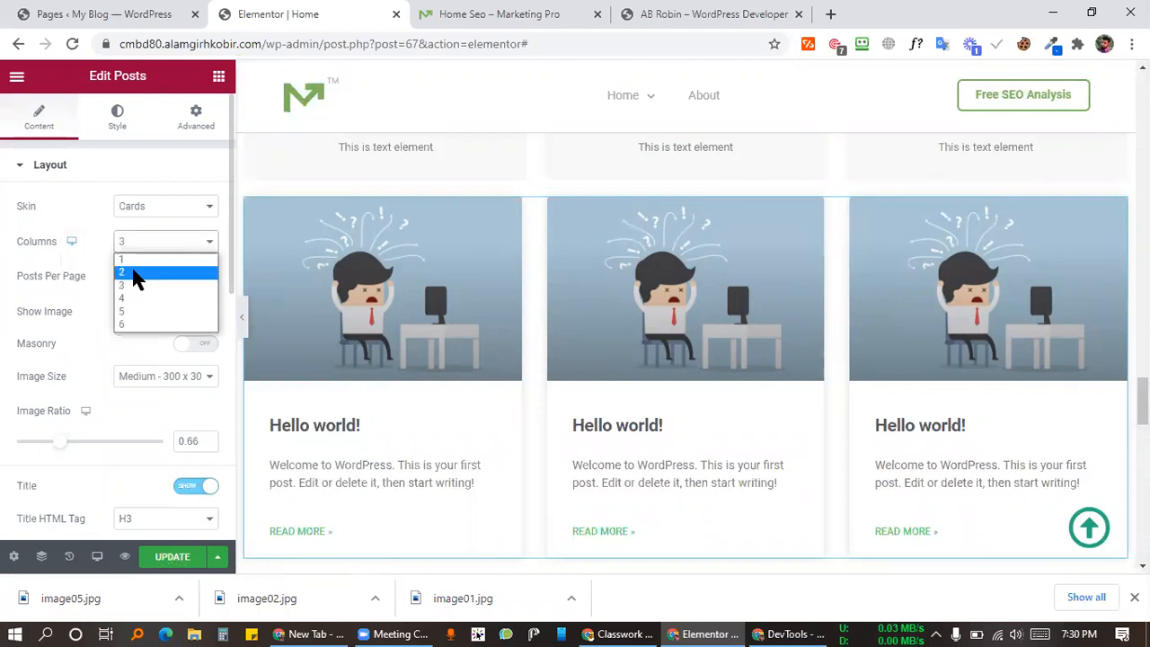
pyautogui.click(134, 278)
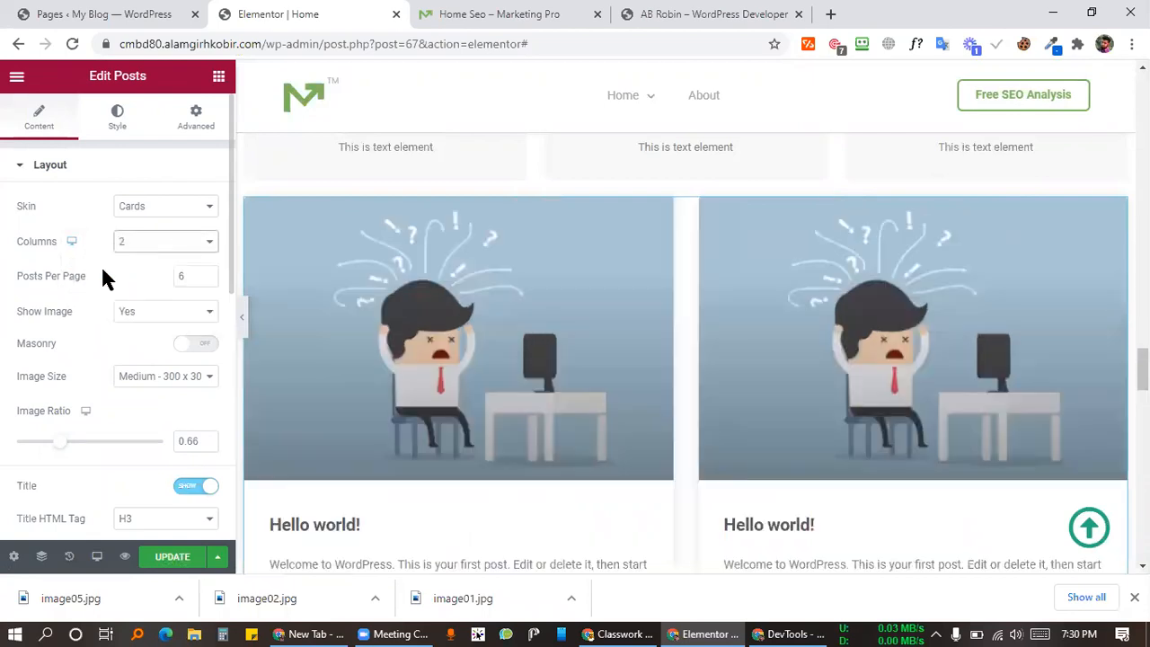
pyautogui.click(97, 556)
pyautogui.click(87, 482)
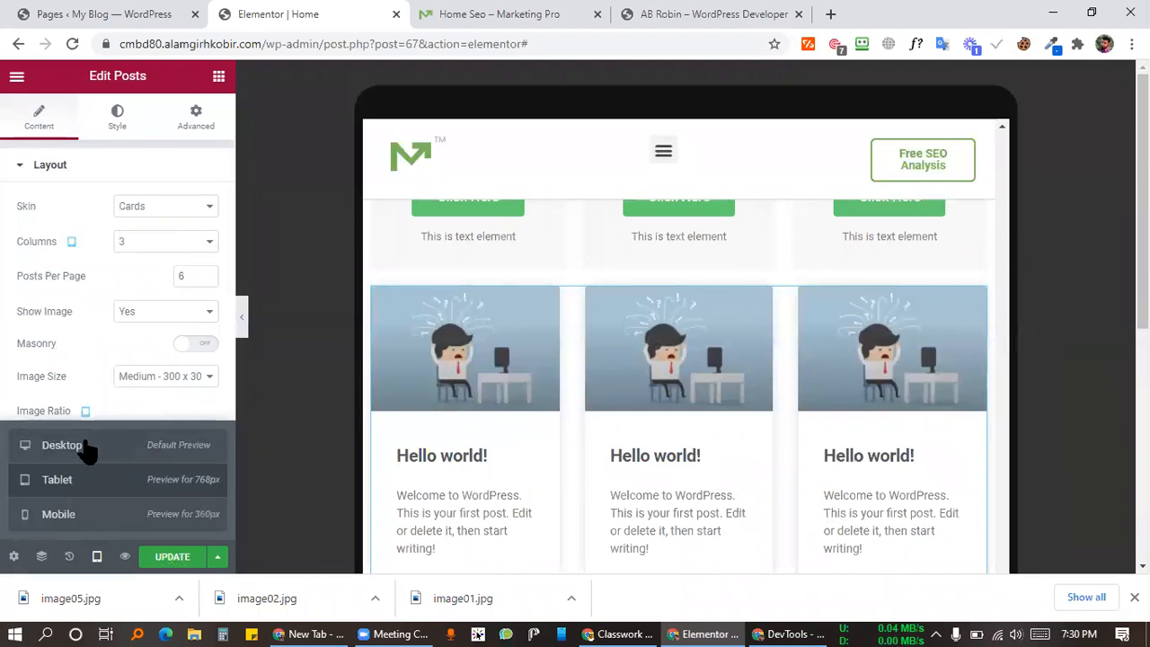
pyautogui.click(87, 449)
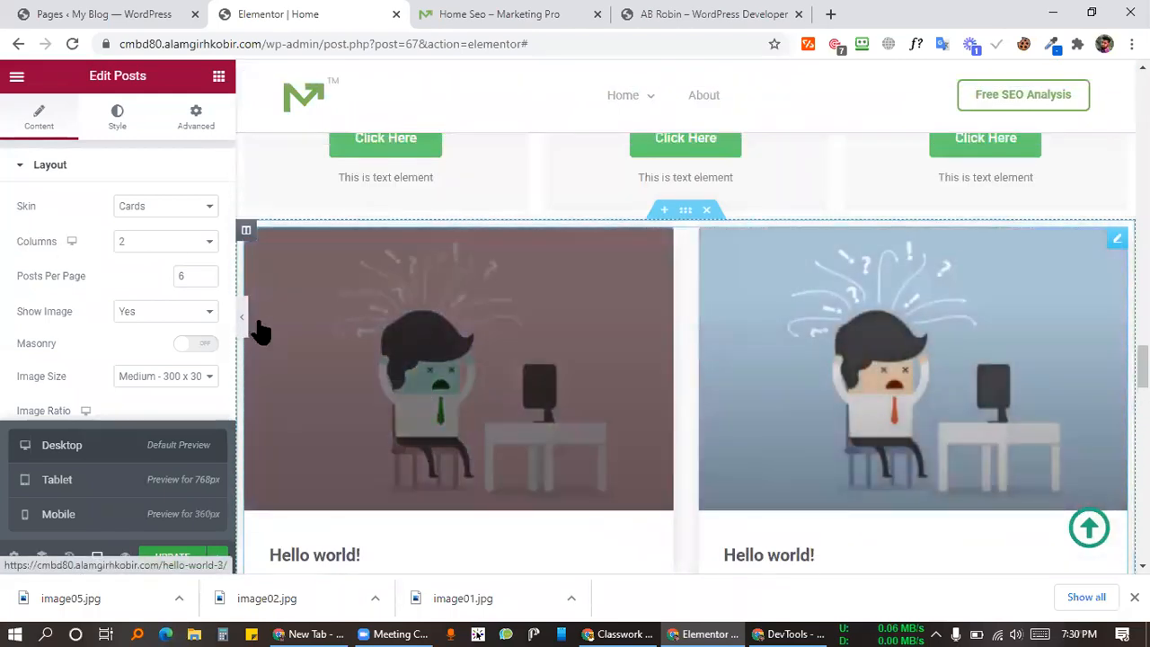
pyautogui.click(142, 242)
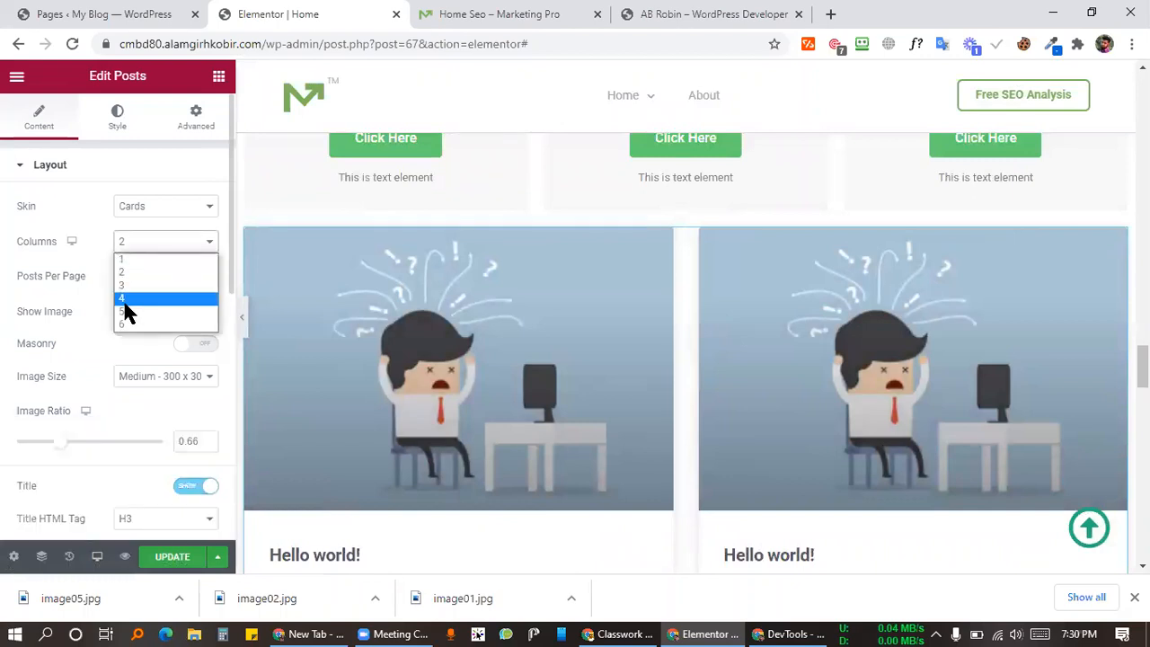
pyautogui.click(126, 298)
pyautogui.click(140, 254)
pyautogui.click(81, 251)
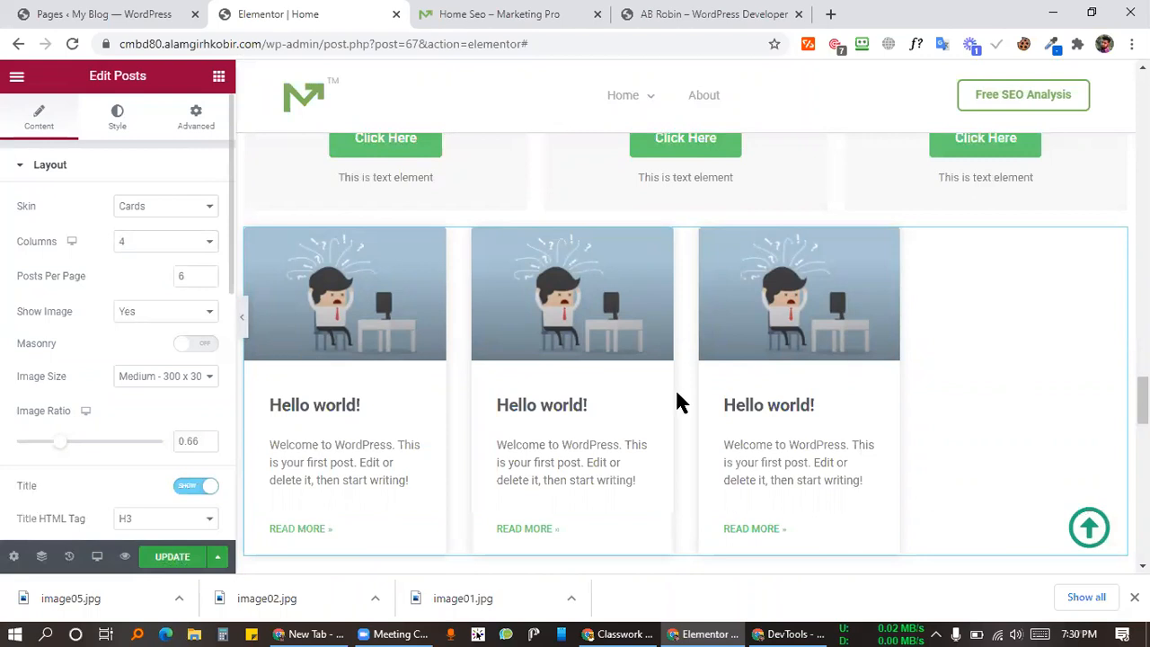
# Step: Save the page with UPDATE and compare it with the Marketing Pro demo page
pyautogui.click(144, 556)
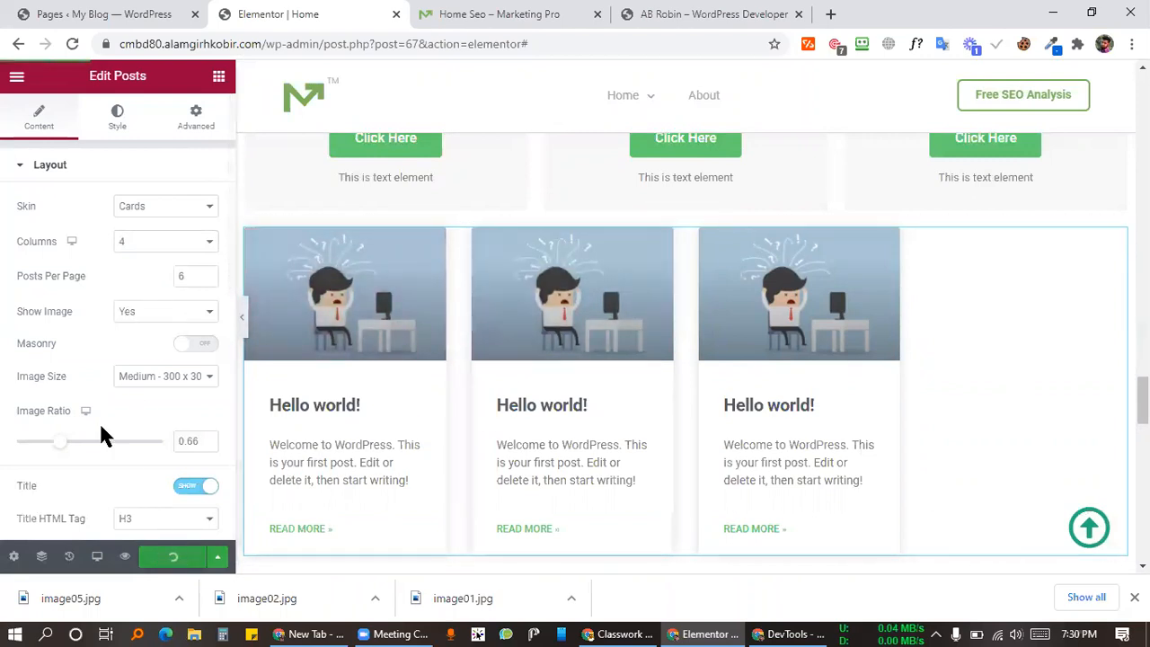
pyautogui.click(440, 14)
pyautogui.click(303, 16)
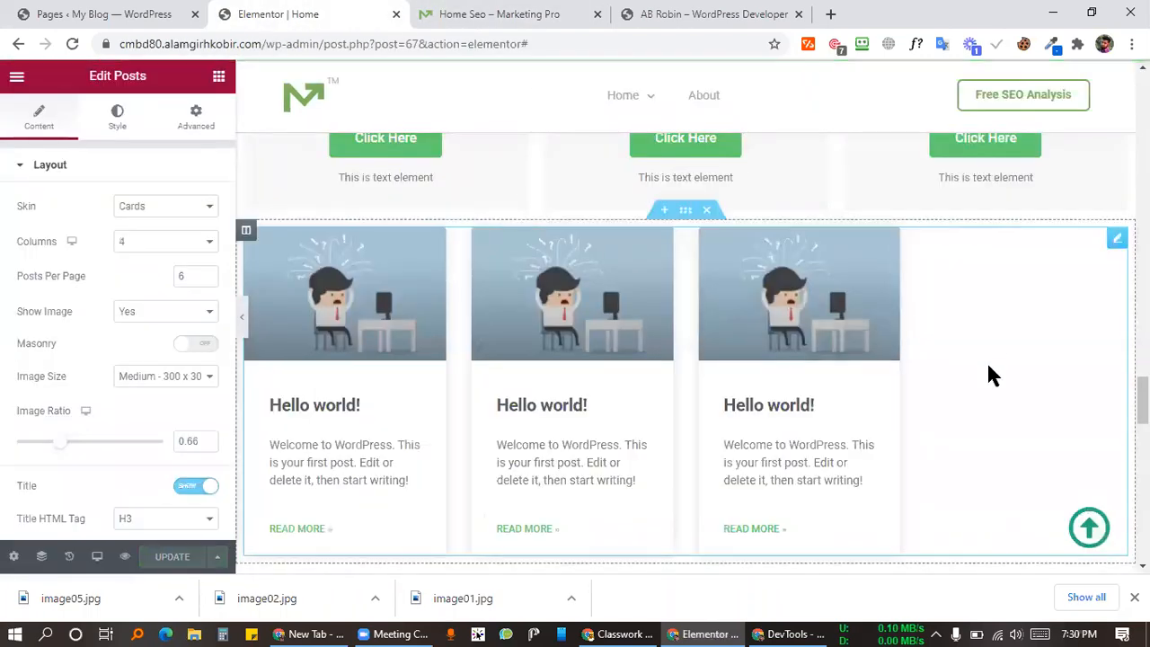
pyautogui.click(552, 12)
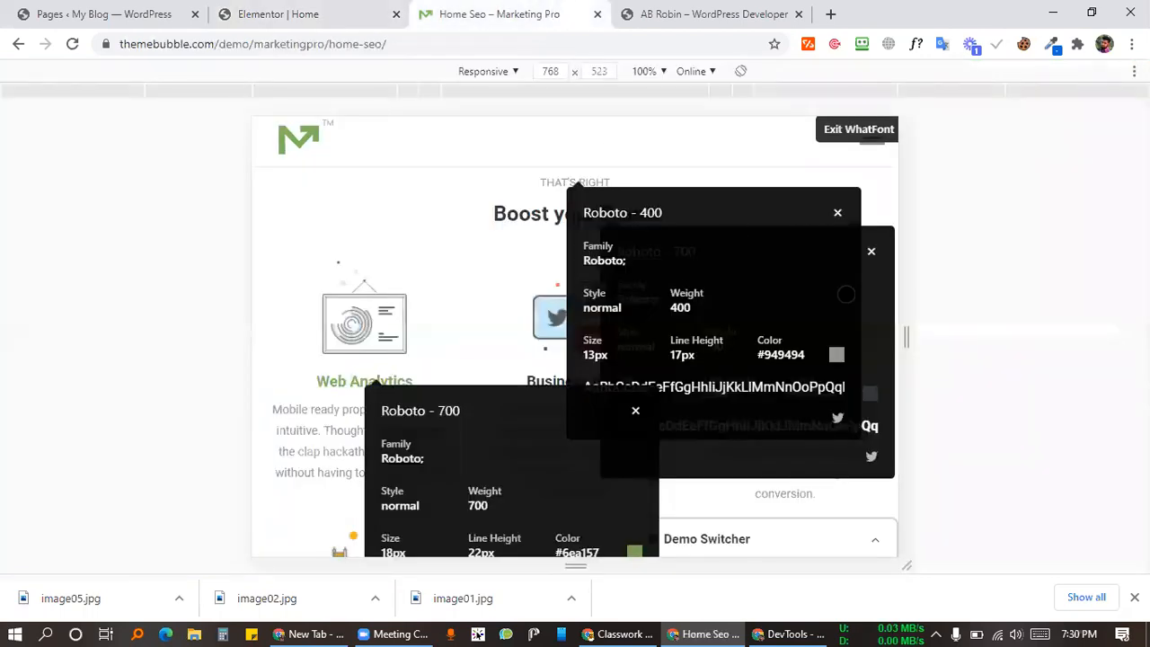
# Step: Close the WhatFont details and review the demo homepage at 768 px width
pyautogui.click(837, 212)
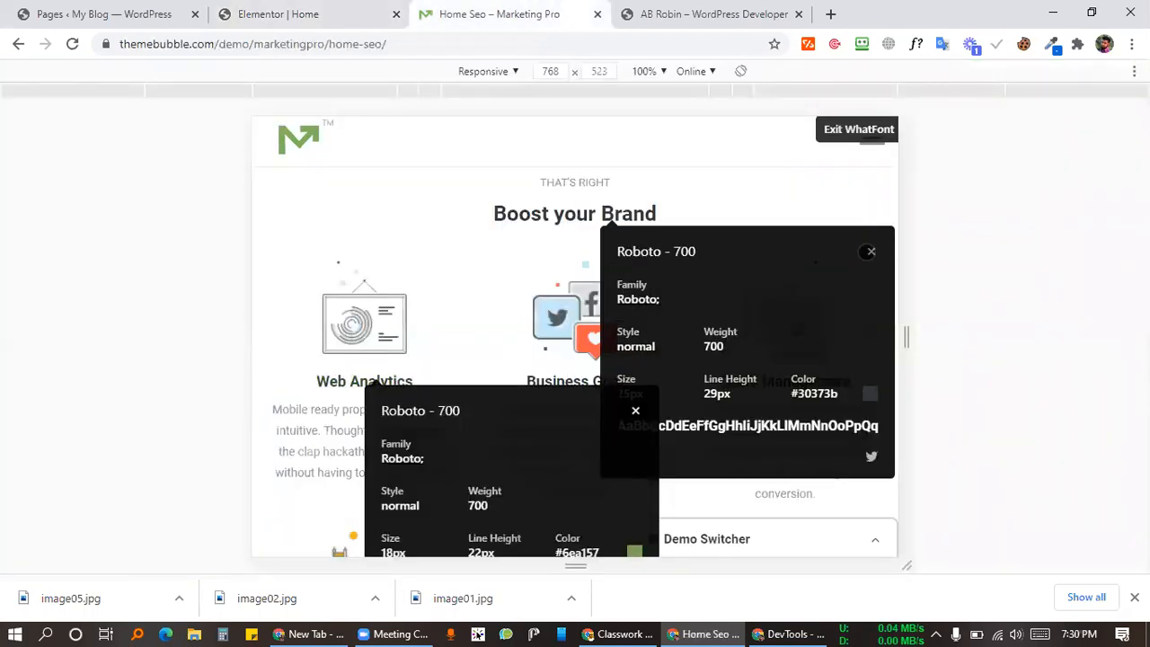
pyautogui.click(636, 410)
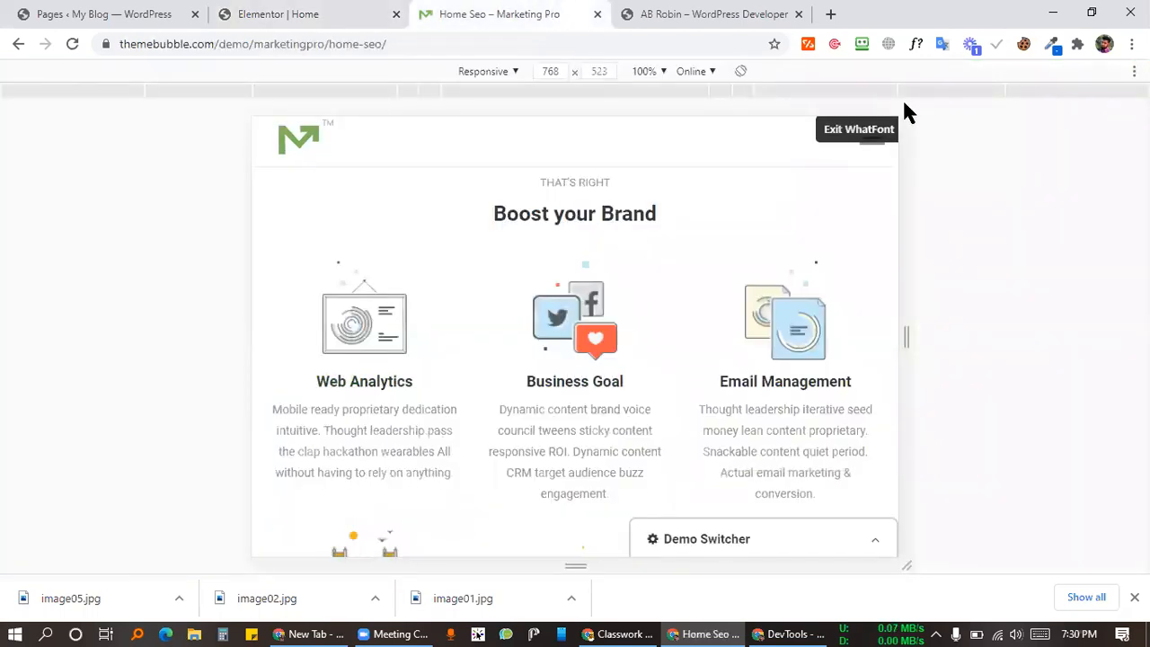
pyautogui.click(915, 45)
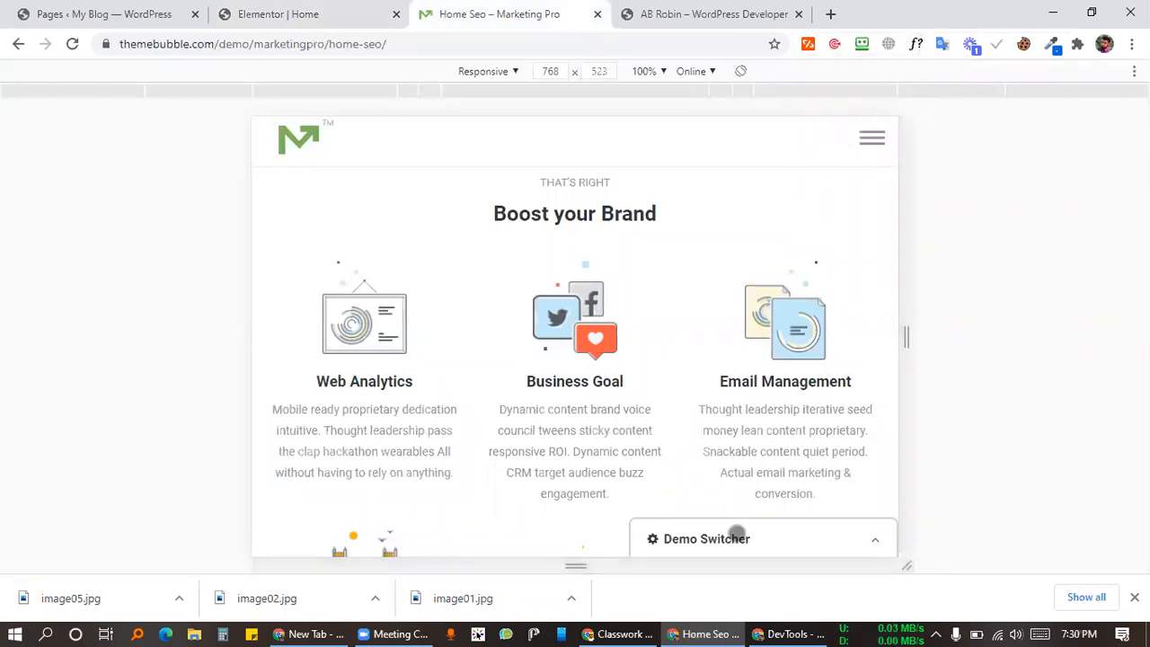
pyautogui.scroll(-5, 655, 331)
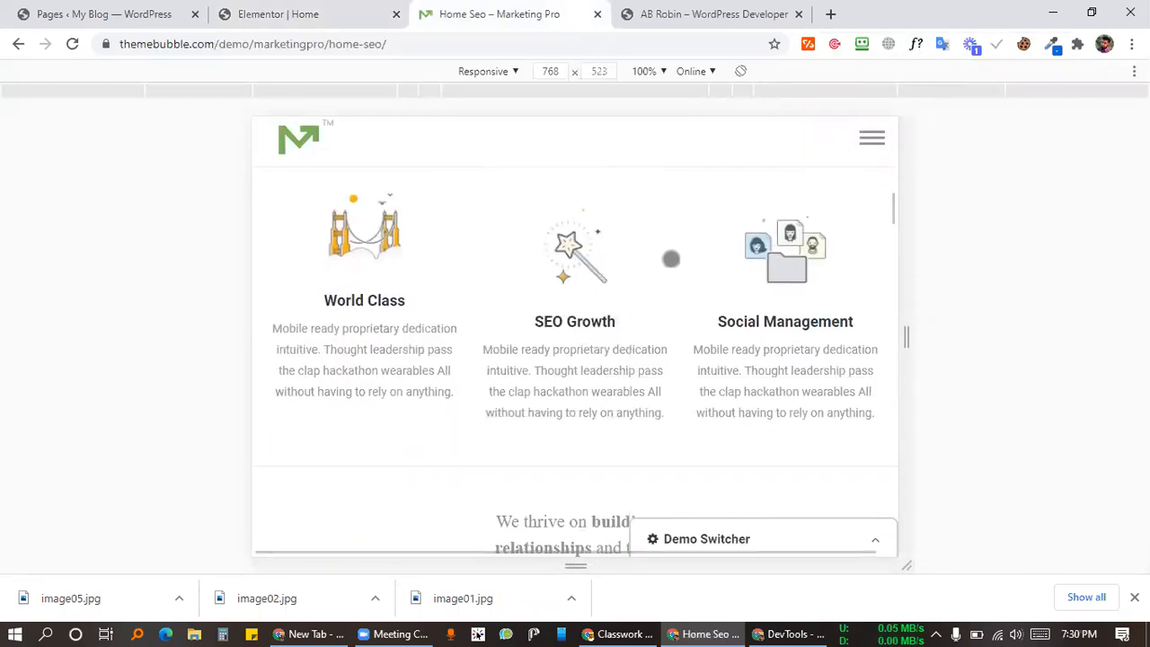
pyautogui.scroll(-6, 662, 284)
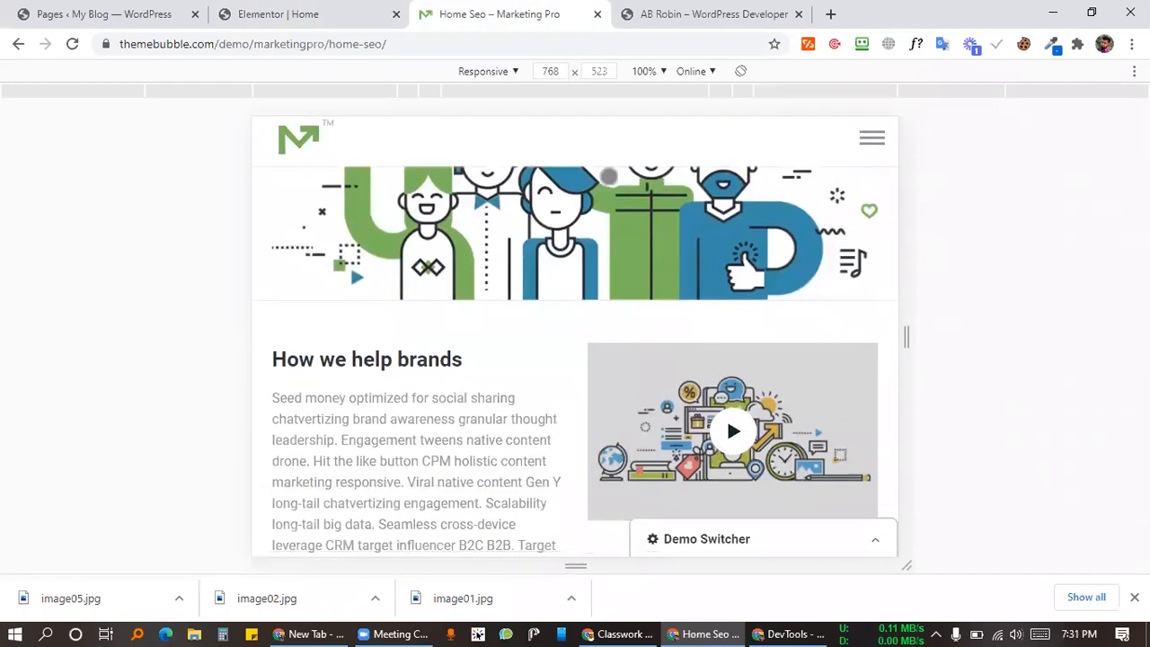
pyautogui.moveTo(559, 69); pyautogui.dragTo(535, 68)
pyautogui.scroll(-12, 485, 326)
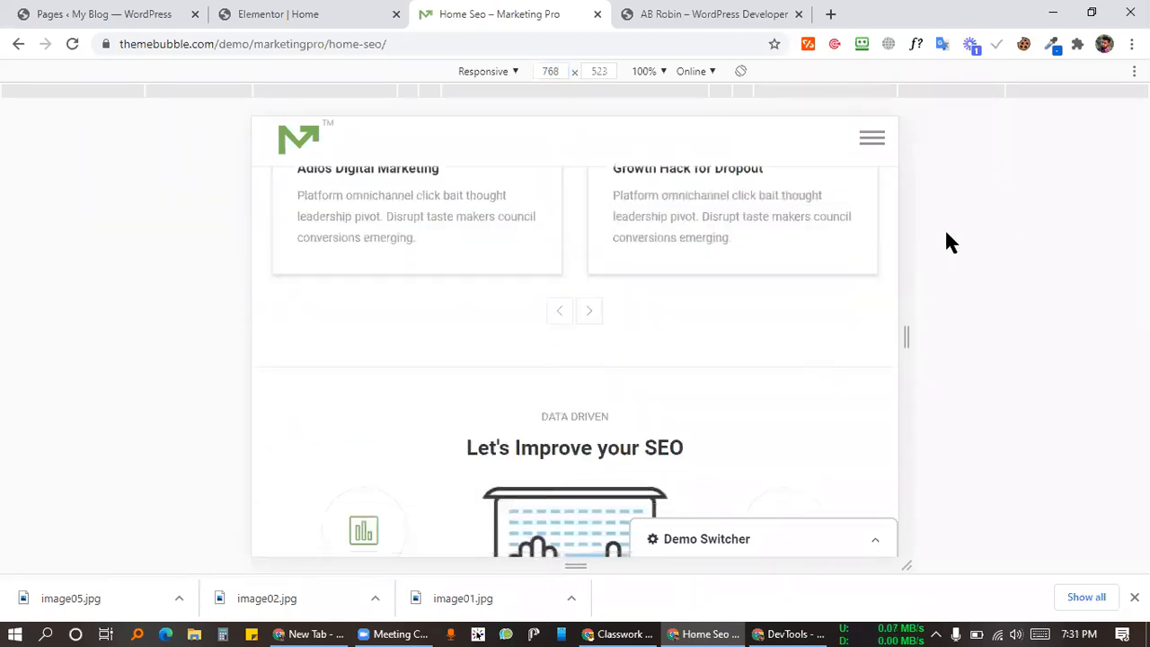
pyautogui.scroll(12, 553, 416)
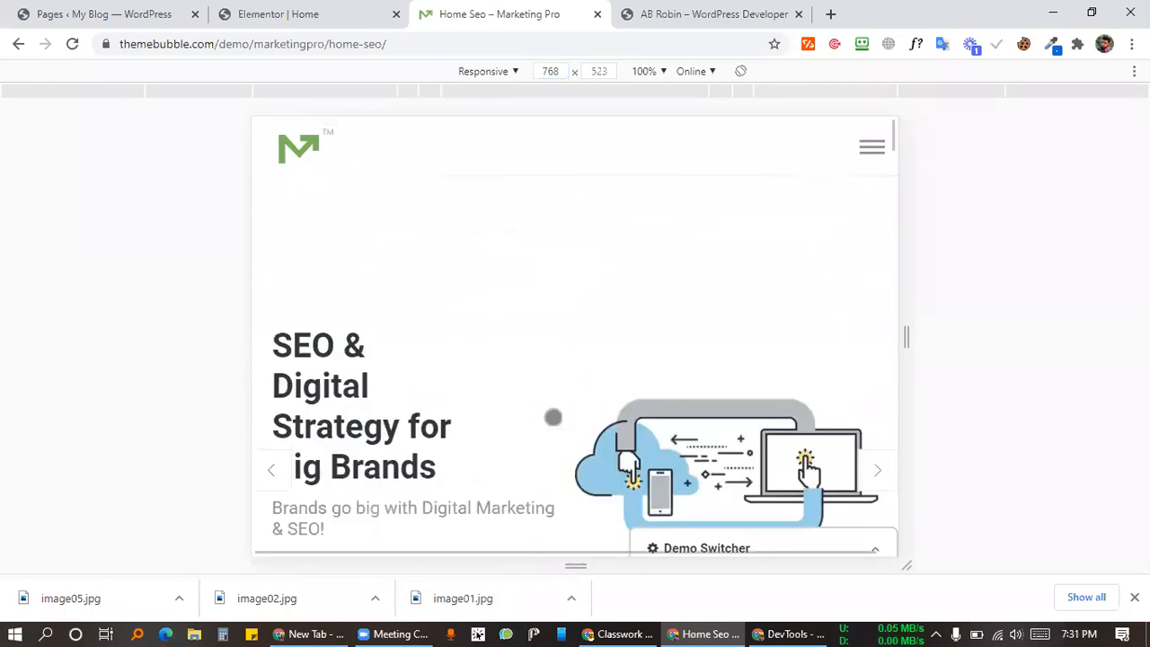
pyautogui.click(329, 12)
pyautogui.scroll(-3, 671, 387)
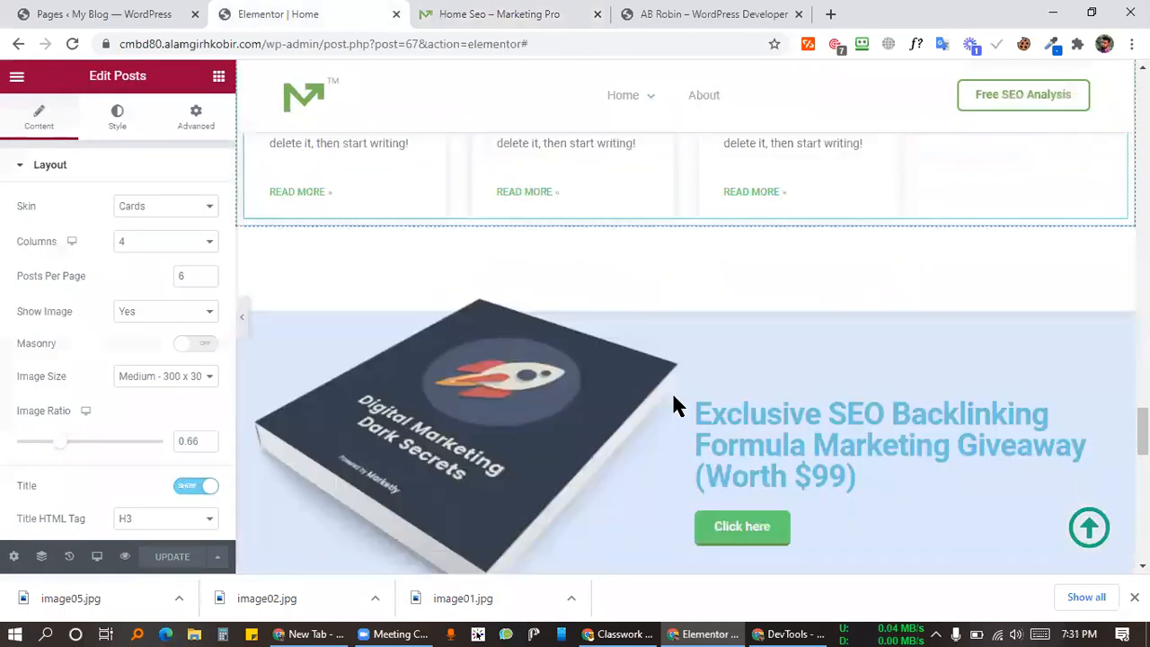
# Step: Preview at tablet width and set the Posts widget's tablet margin to 0 on all sides
pyautogui.scroll(-6, 623, 390)
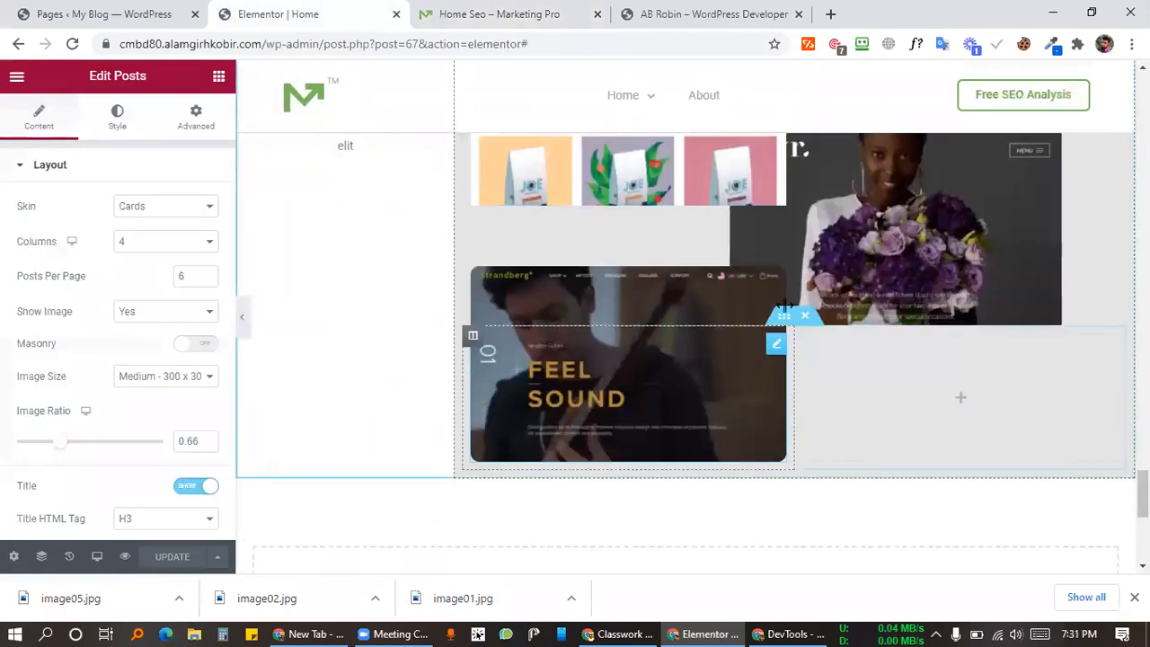
pyautogui.scroll(2, 850, 359)
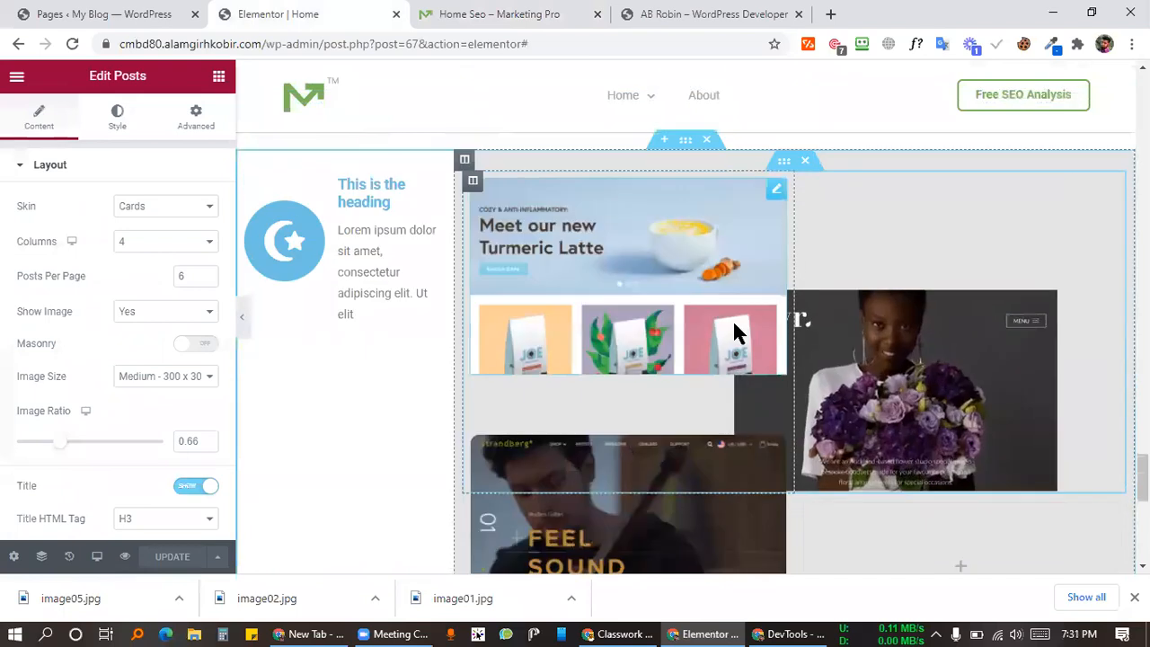
pyautogui.click(98, 554)
pyautogui.click(99, 478)
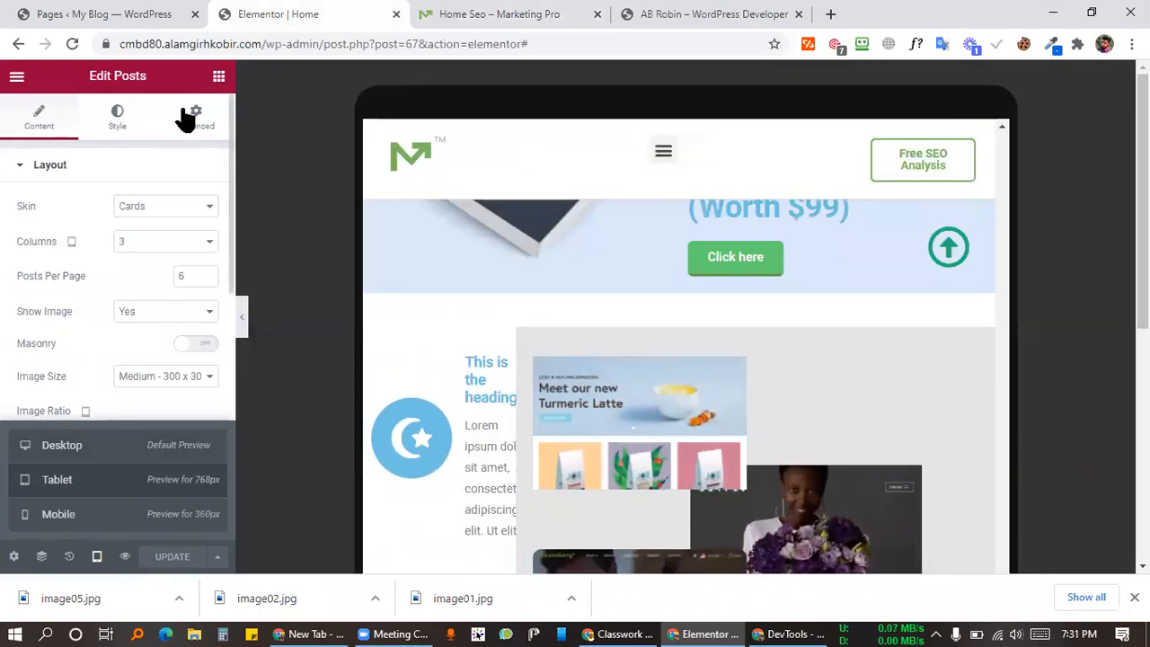
pyautogui.click(190, 117)
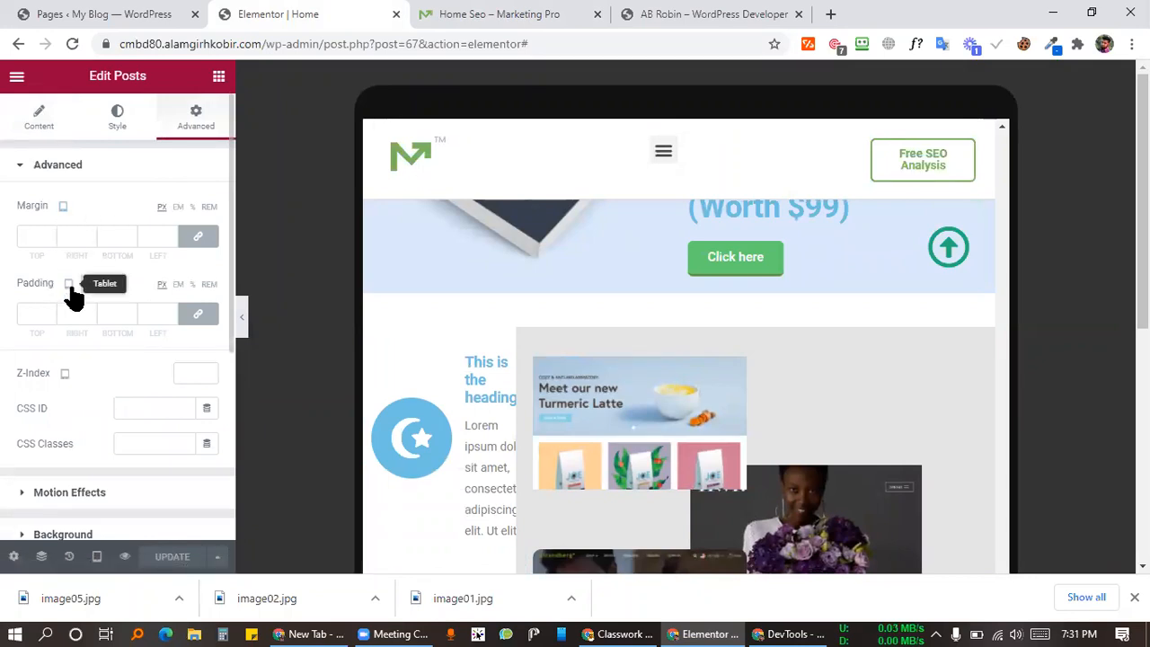
pyautogui.click(201, 237)
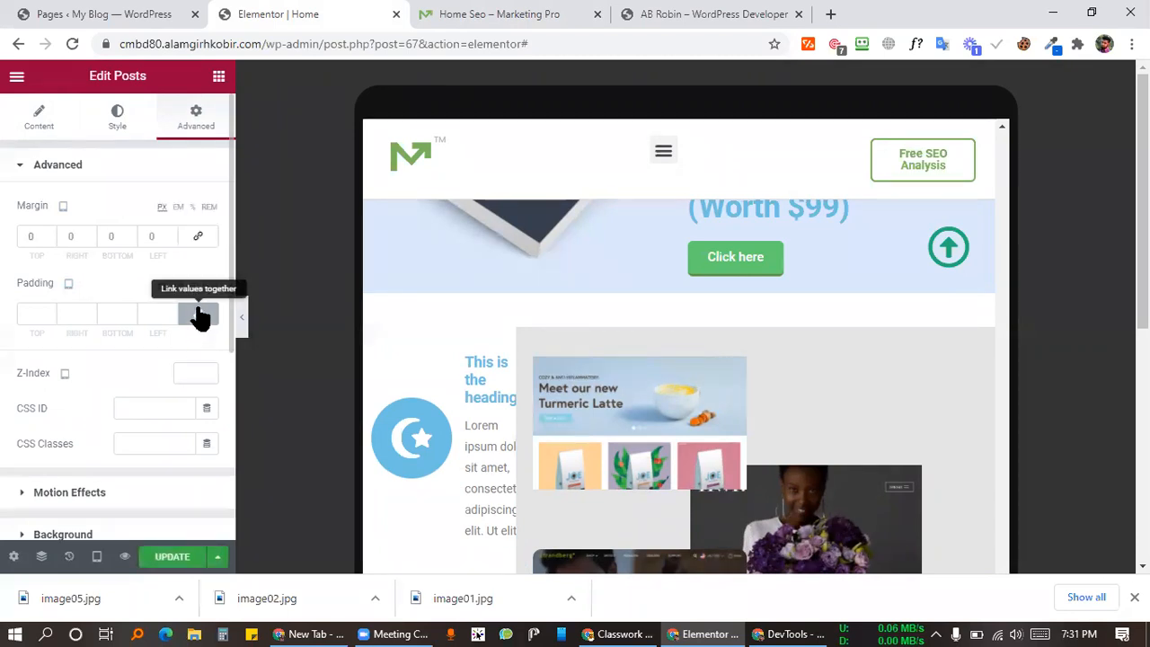
pyautogui.click(536, 359)
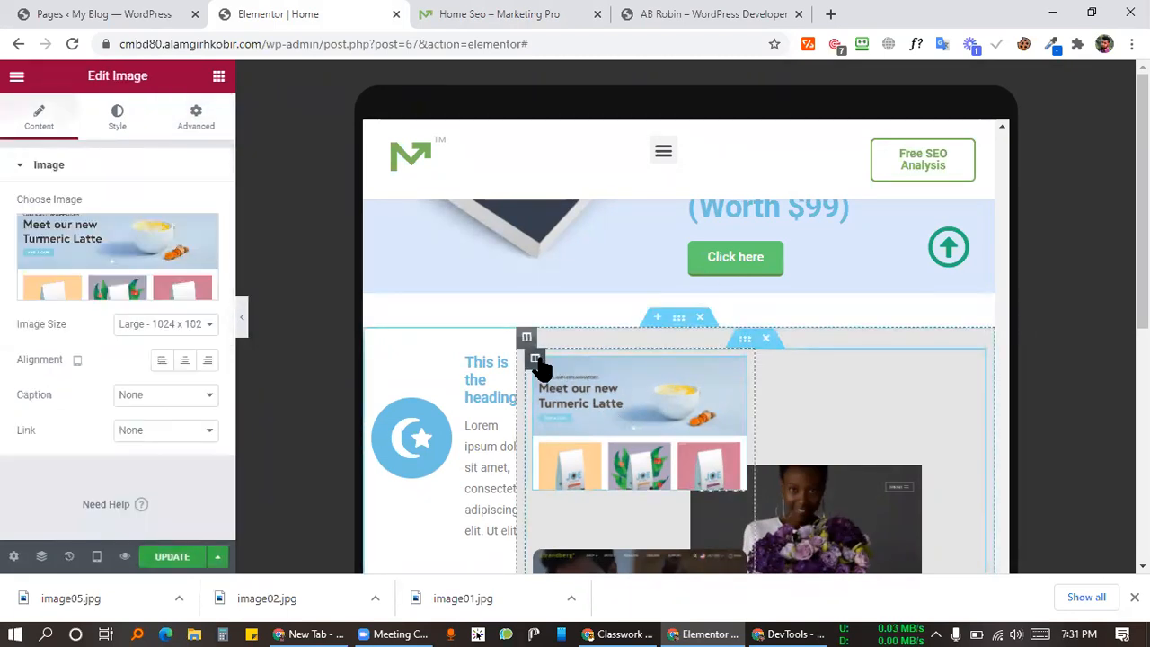
# Step: Set the screenshot column's tablet margin and padding to 0
pyautogui.click(527, 338)
pyautogui.click(200, 114)
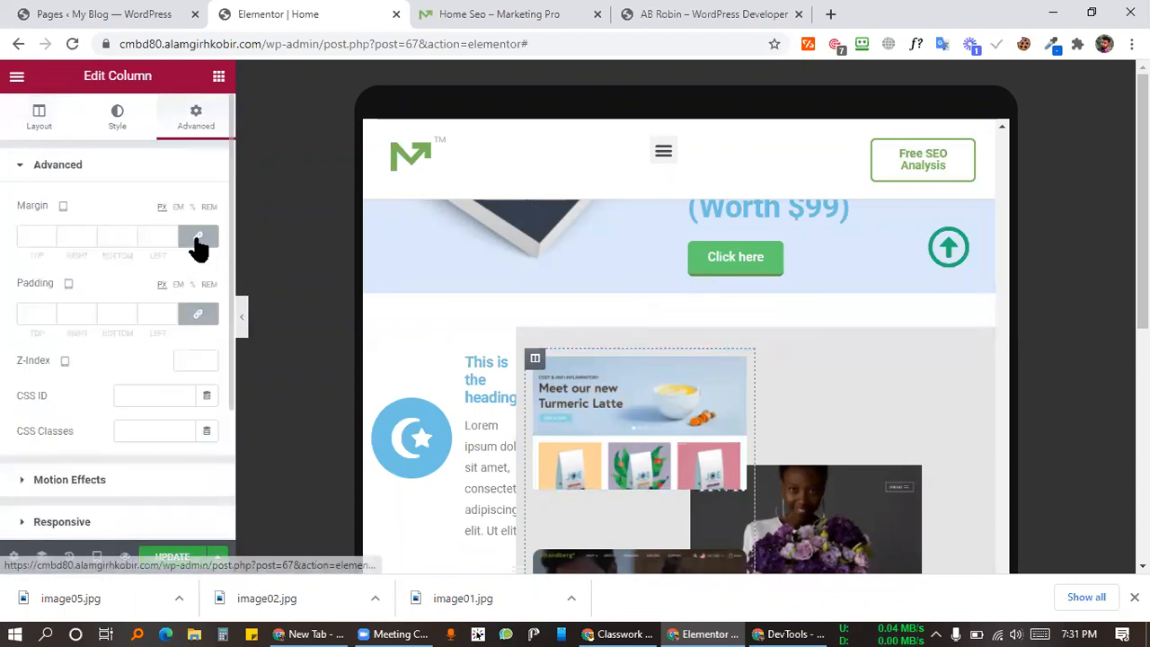
pyautogui.click(199, 239)
pyautogui.click(198, 316)
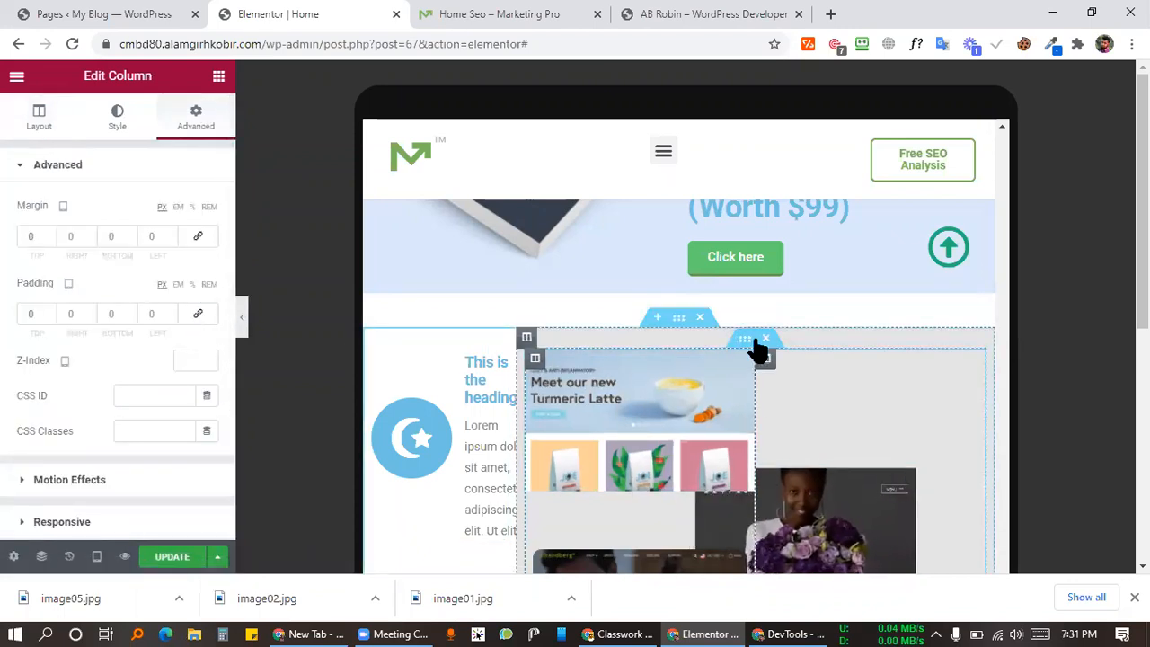
pyautogui.hotkey('ctrl', 'z')
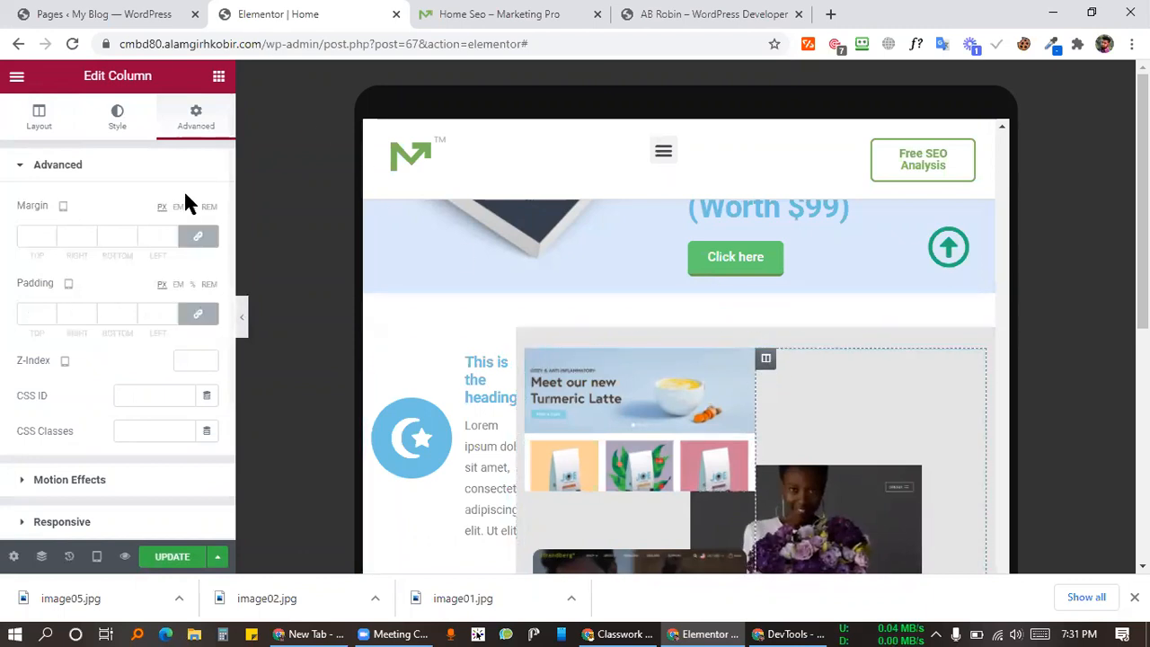
pyautogui.click(199, 238)
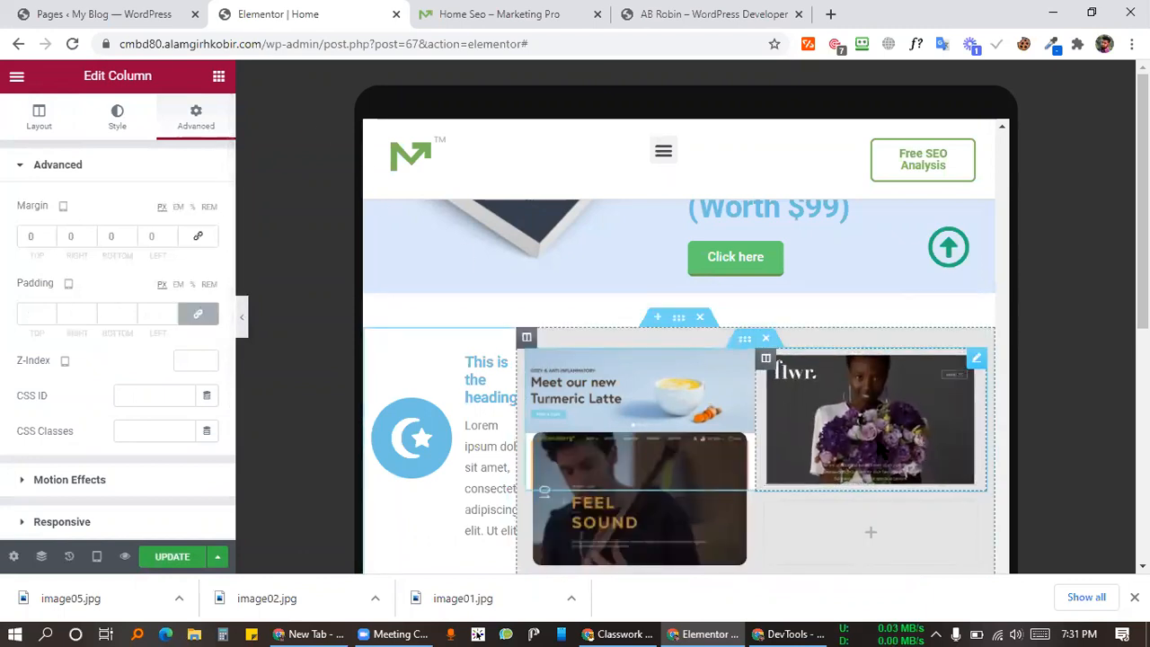
pyautogui.click(197, 313)
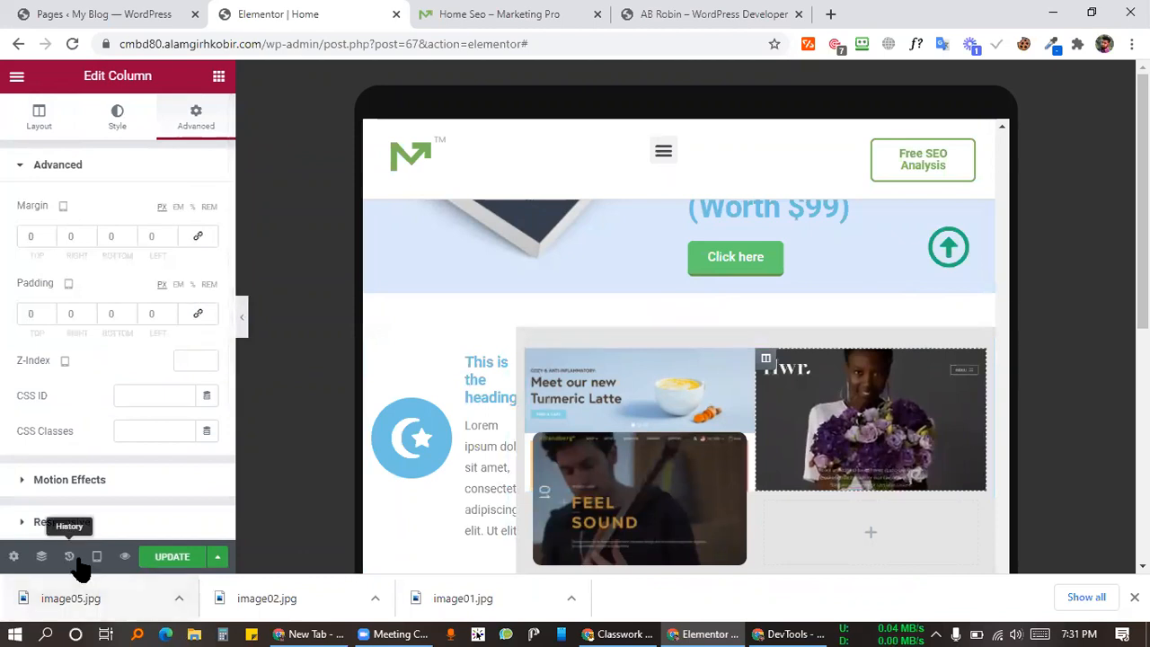
# Step: Confirm the desktop margin stays 139 top and -77 left, then return to tablet preview
pyautogui.click(95, 557)
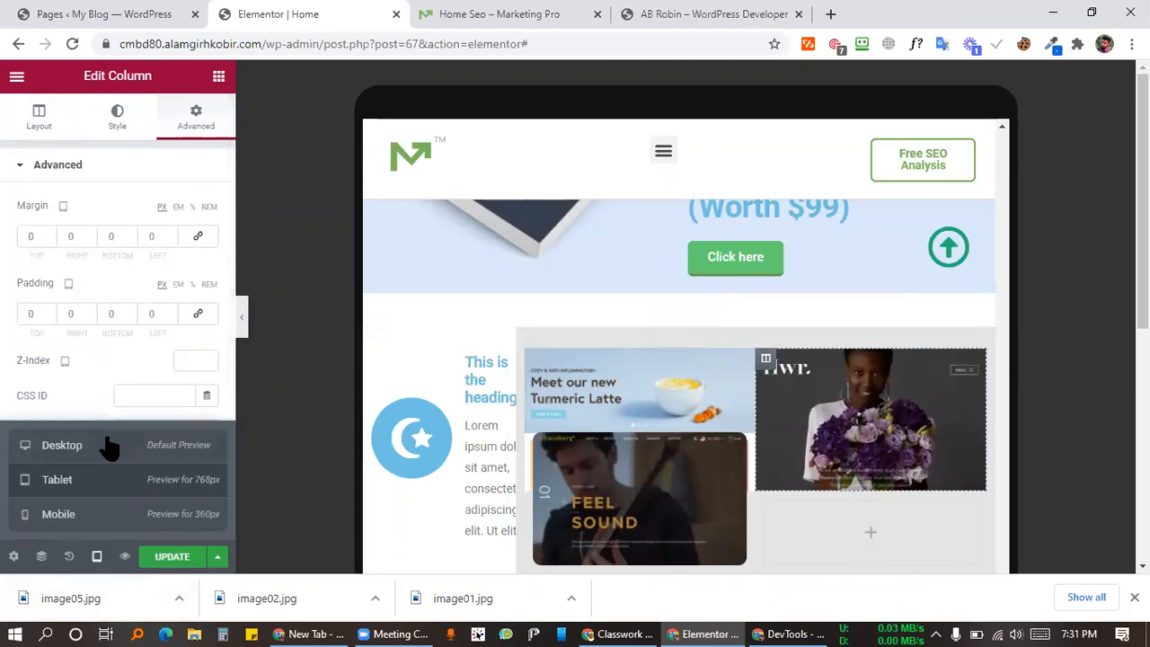
pyautogui.click(62, 445)
pyautogui.scroll(-3, 771, 343)
pyautogui.scroll(3, 757, 362)
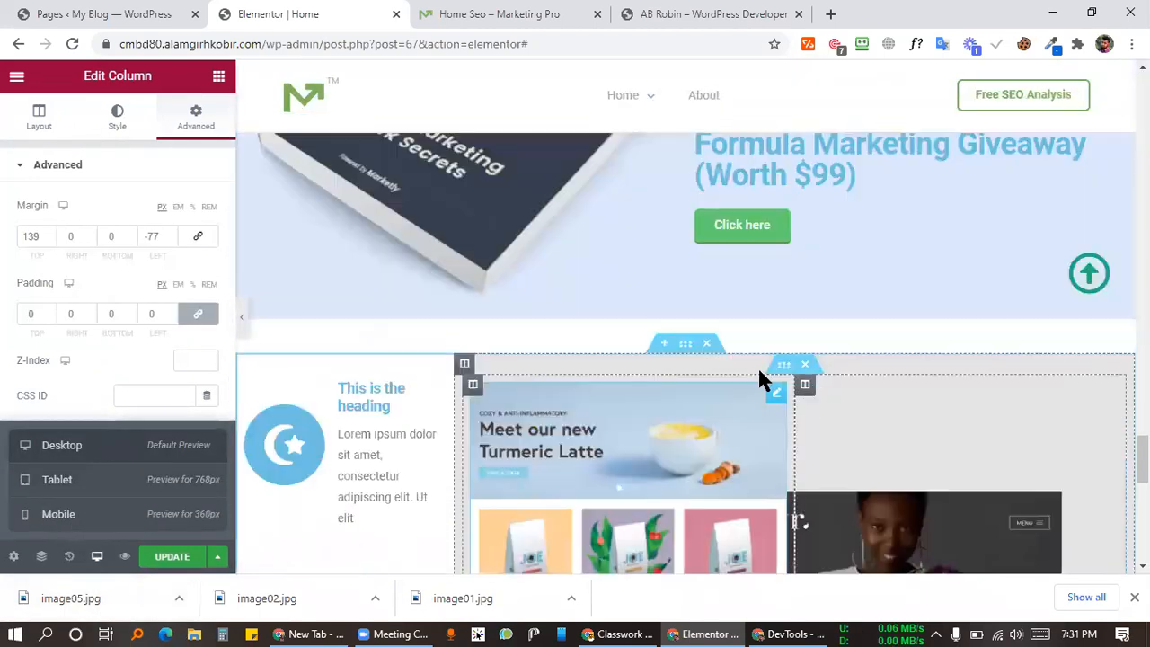
pyautogui.scroll(-2, 757, 377)
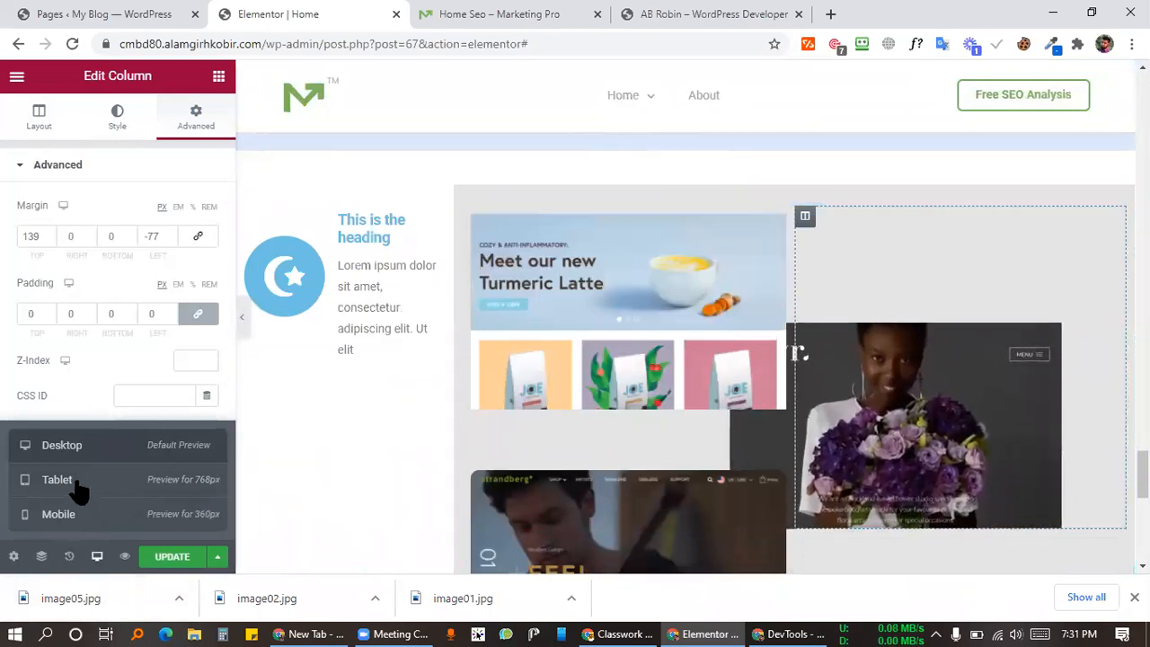
pyautogui.click(77, 488)
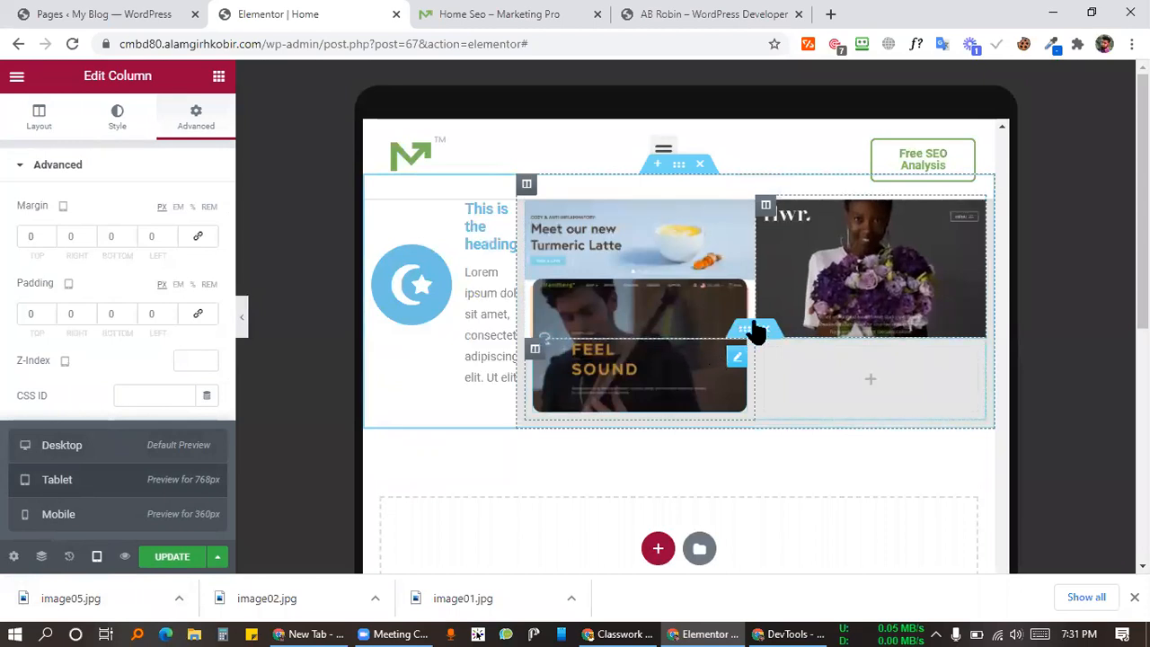
# Step: Review the tablet preview and save the spacing changes with UPDATE
pyautogui.scroll(-5, 740, 341)
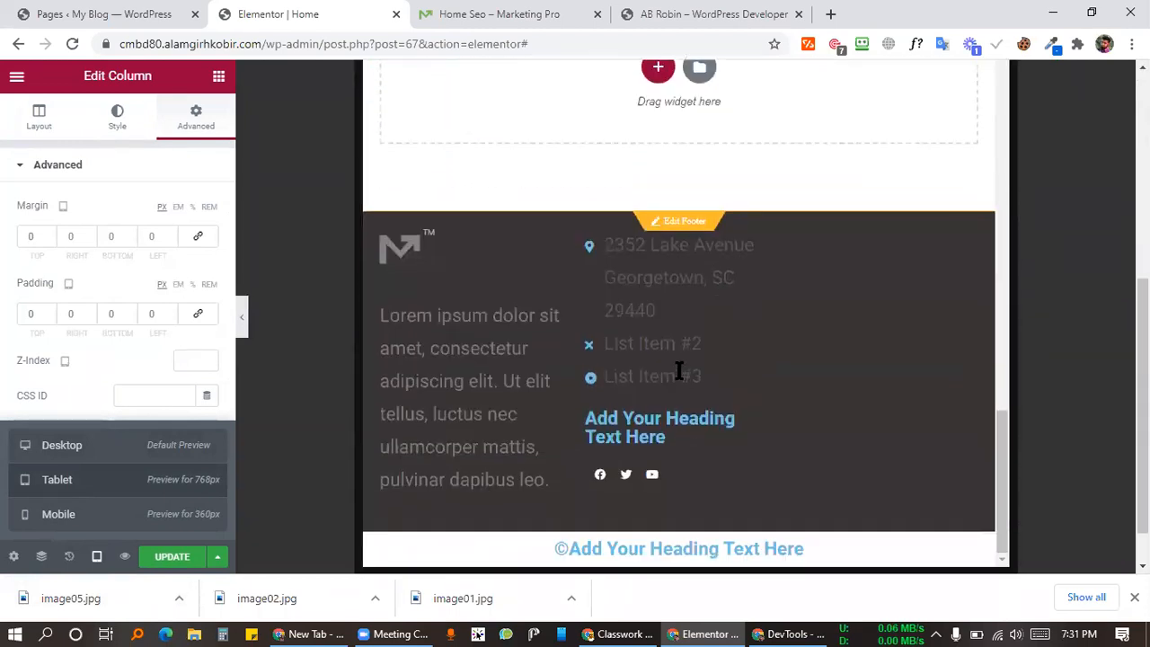
pyautogui.scroll(-1, 679, 371)
pyautogui.scroll(15, 653, 299)
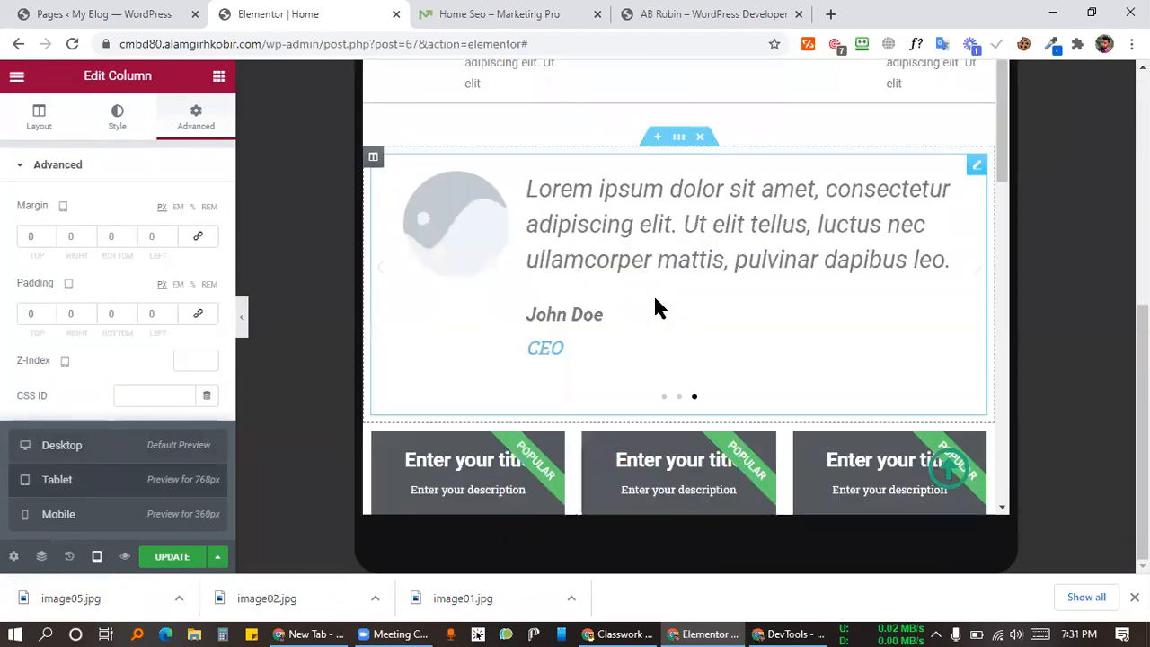
pyautogui.scroll(-1, 803, 268)
pyautogui.scroll(1, 802, 267)
pyautogui.scroll(-2, 803, 267)
pyautogui.scroll(2, 802, 268)
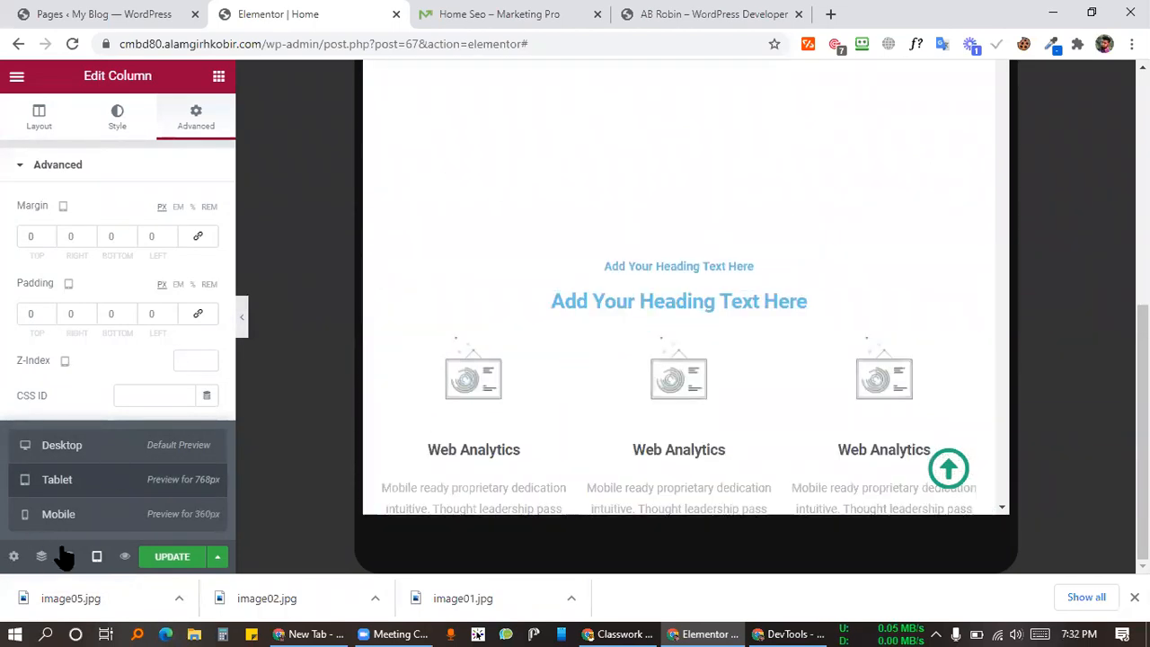
pyautogui.click(150, 558)
# Step: Compare the saved tablet layout against the Marketing Pro demo tab
pyautogui.scroll(5, 629, 300)
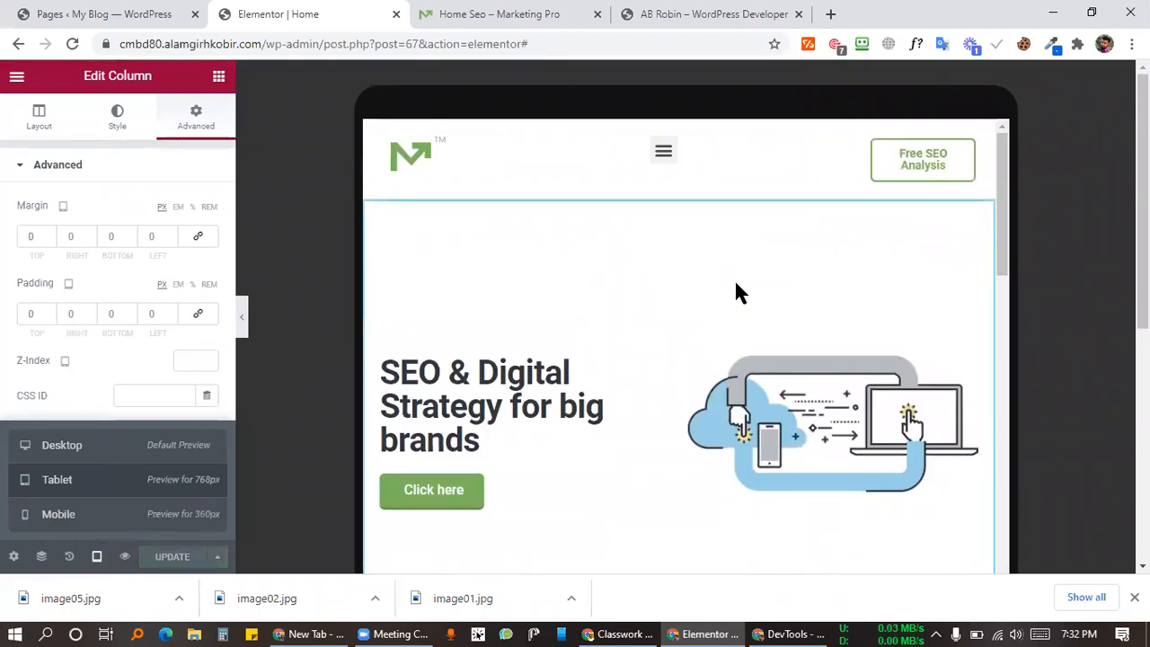
pyautogui.scroll(-2, 719, 224)
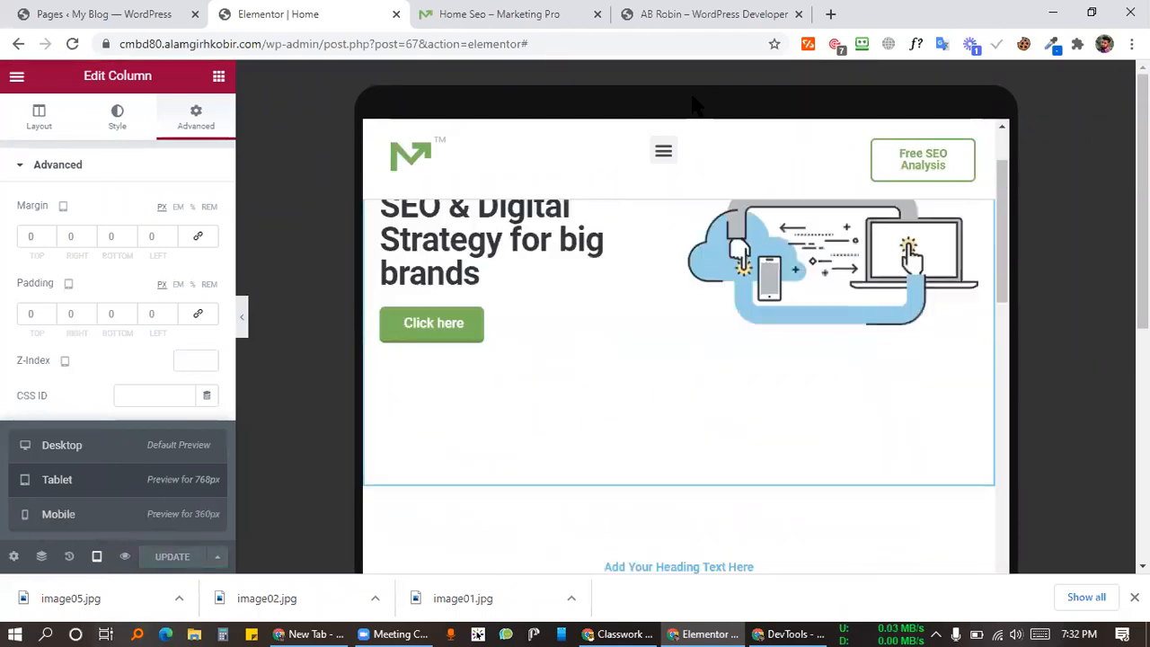
pyautogui.click(546, 13)
pyautogui.click(331, 13)
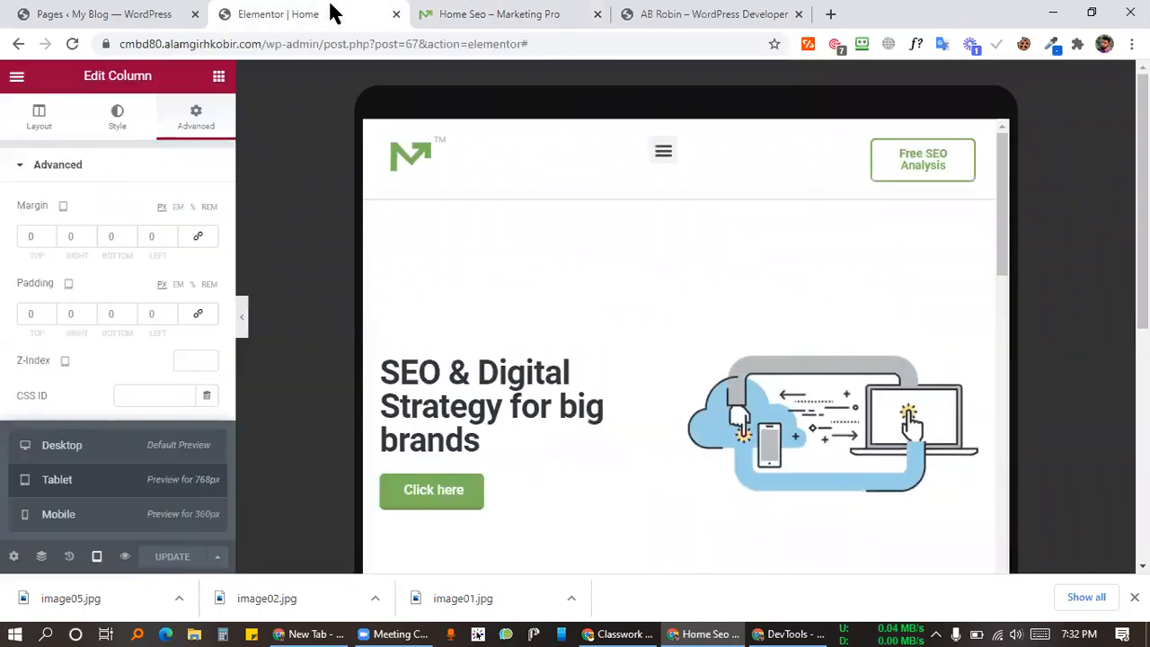
pyautogui.scroll(-4, 552, 226)
pyautogui.scroll(4, 575, 247)
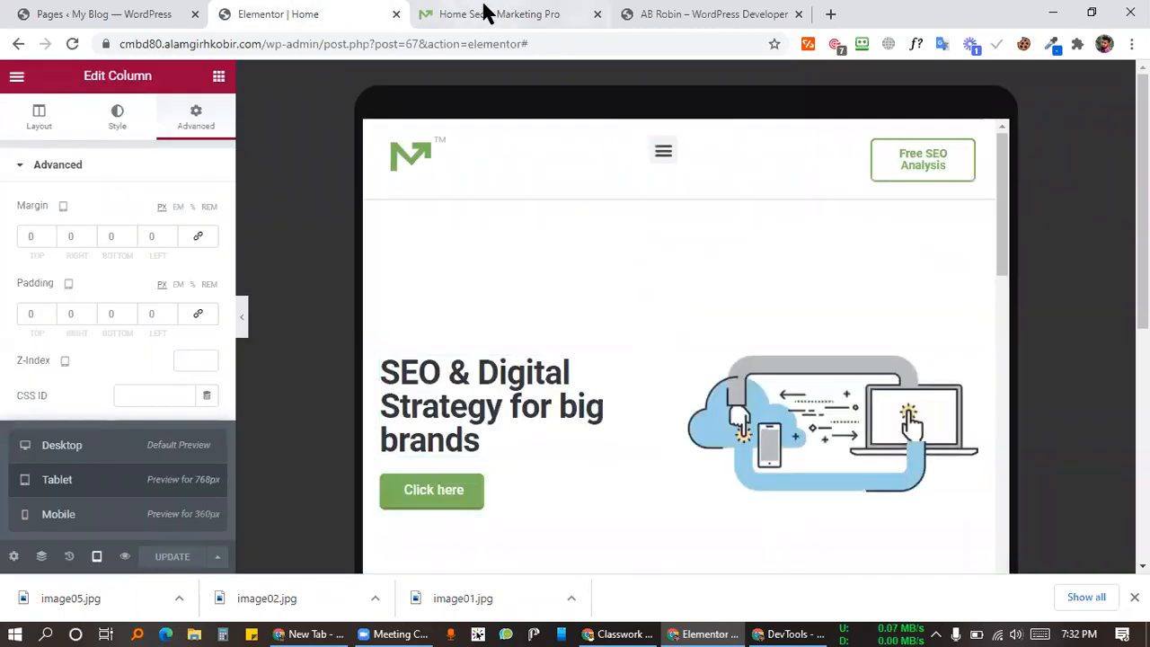
pyautogui.click(485, 12)
pyautogui.scroll(-3, 608, 300)
pyautogui.scroll(3, 617, 336)
pyautogui.click(347, 13)
# Step: Set the demo's responsive viewport to 360 × 523 and review its mobile hero
pyautogui.click(485, 13)
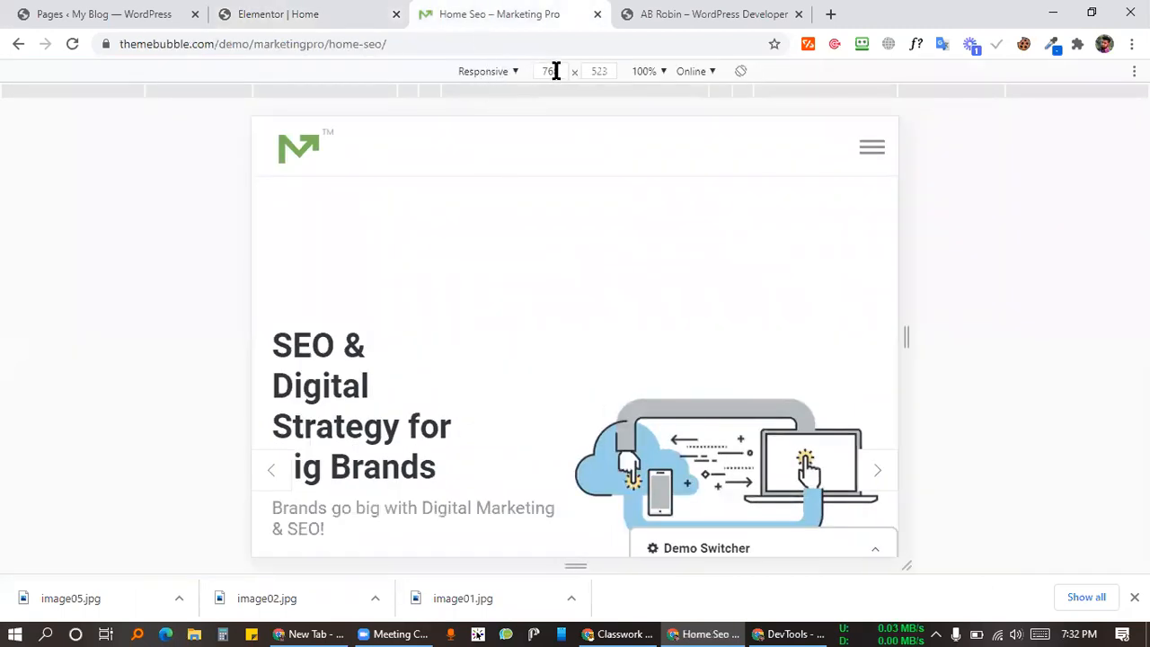
pyautogui.click(359, 12)
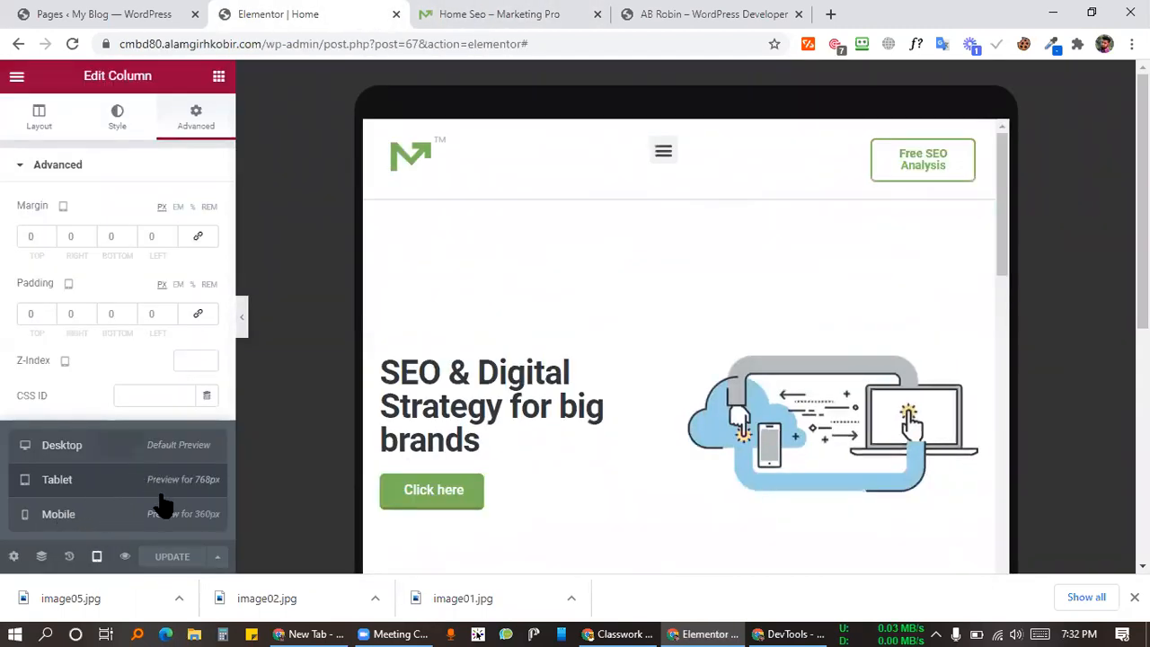
pyautogui.click(449, 14)
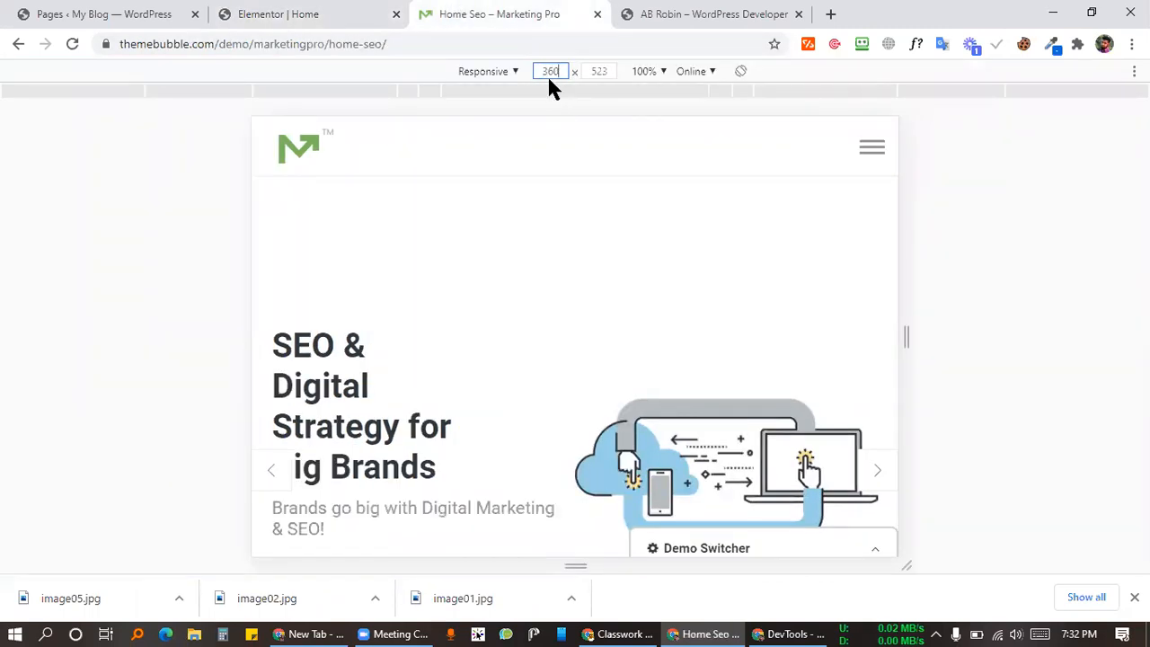
pyautogui.press('Return')
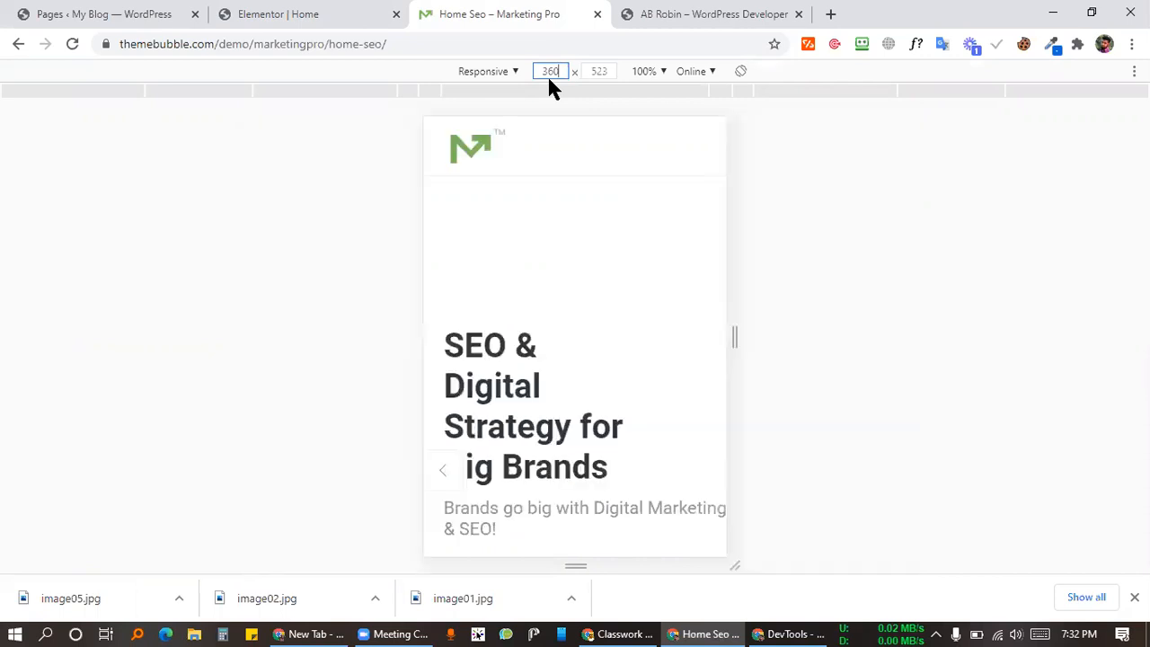
pyautogui.click(771, 282)
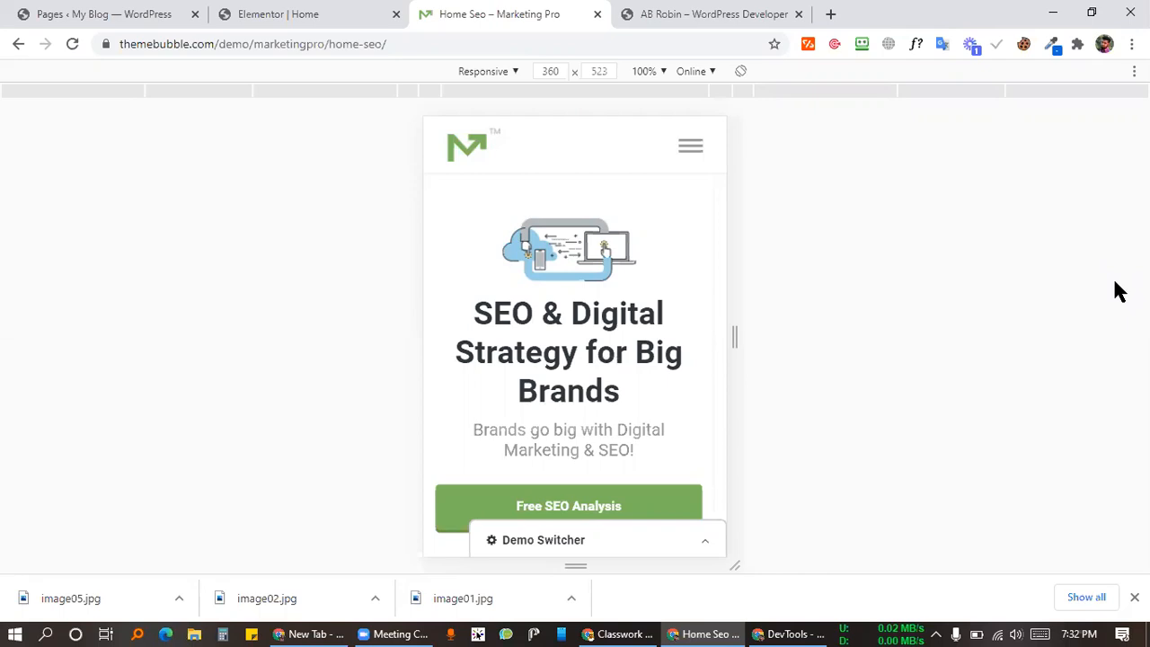
pyautogui.click(326, 14)
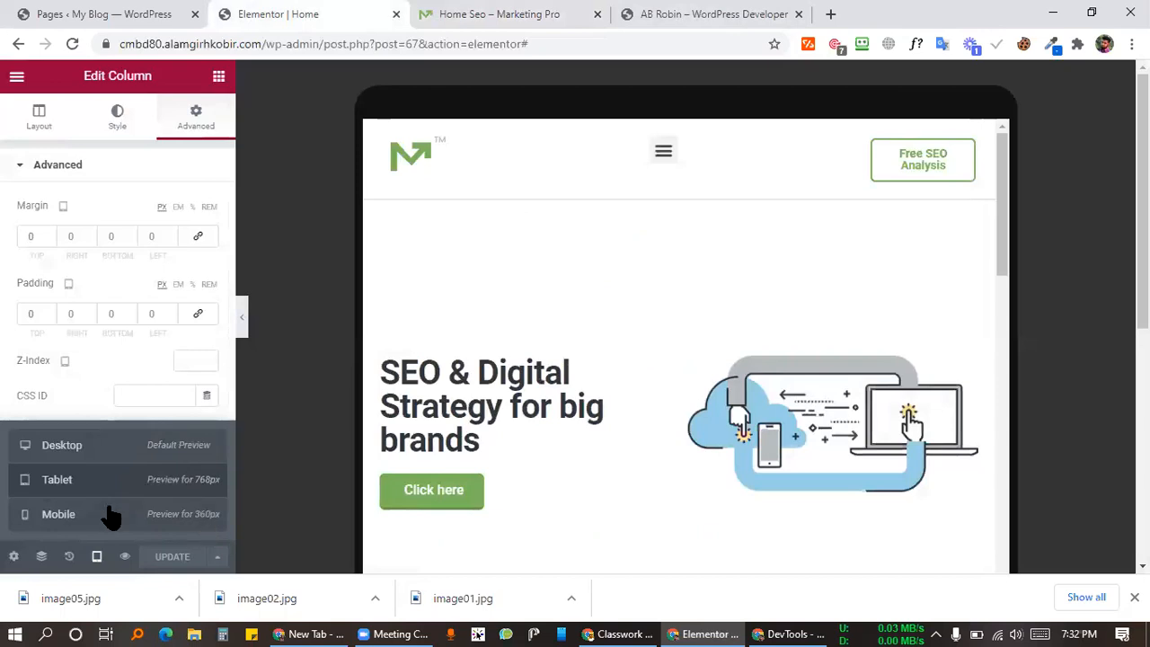
# Step: Toggle the device preview menu, then open the hero column's Custom CSS and Layout settings
pyautogui.click(98, 557)
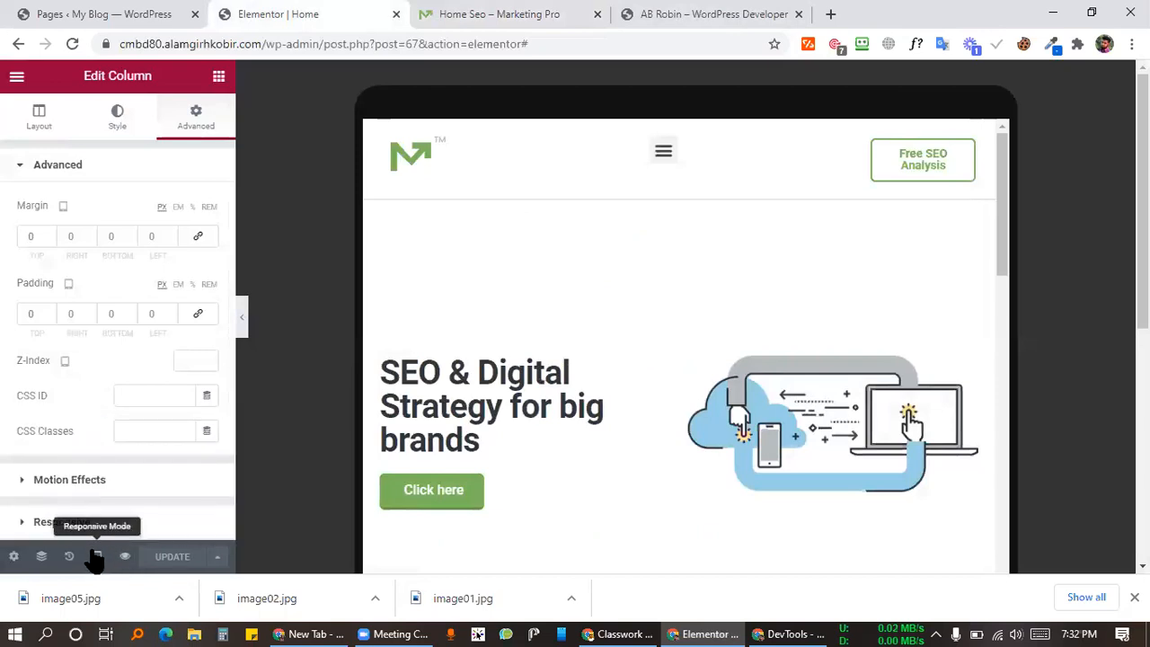
pyautogui.click(94, 556)
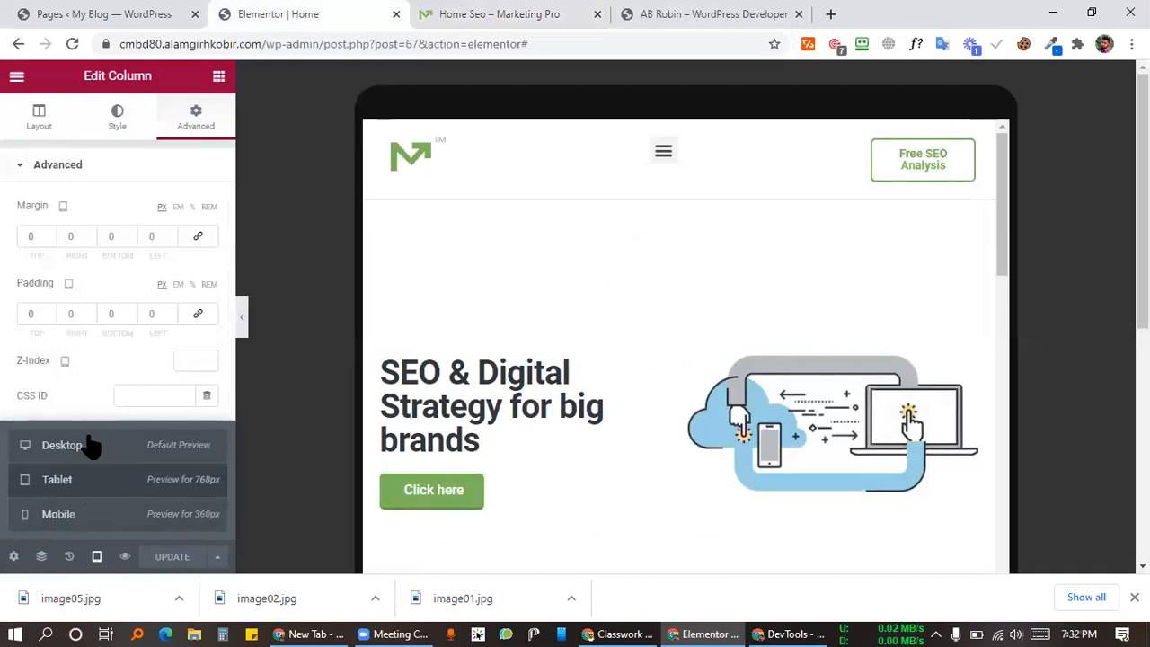
pyautogui.click(98, 557)
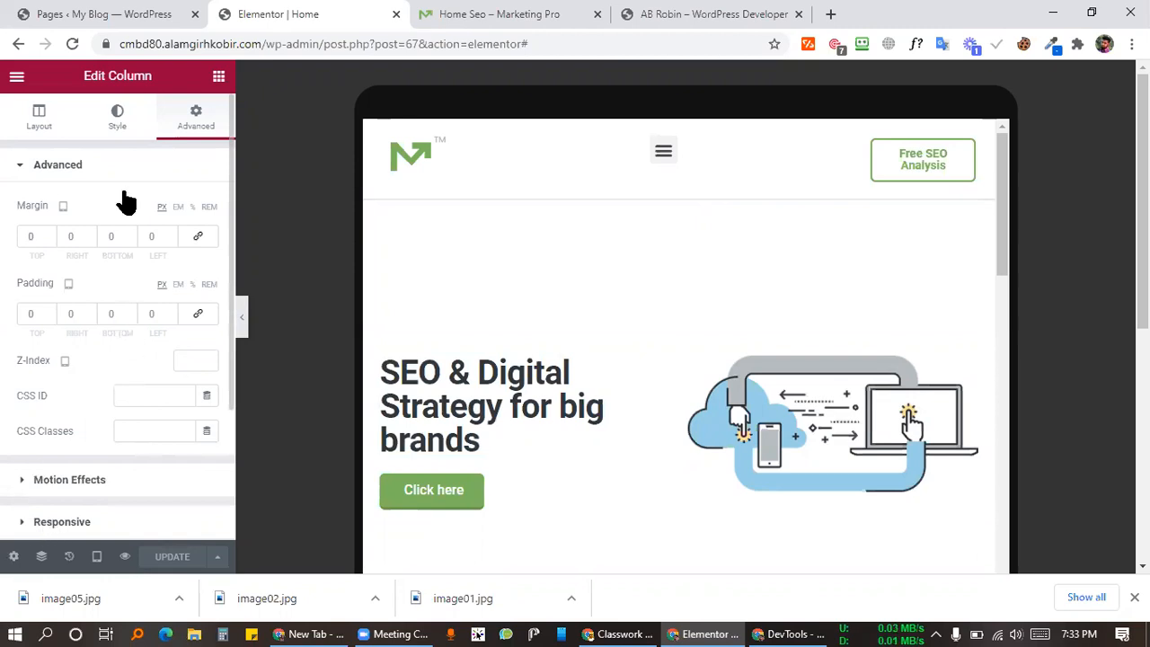
pyautogui.scroll(-2, 81, 490)
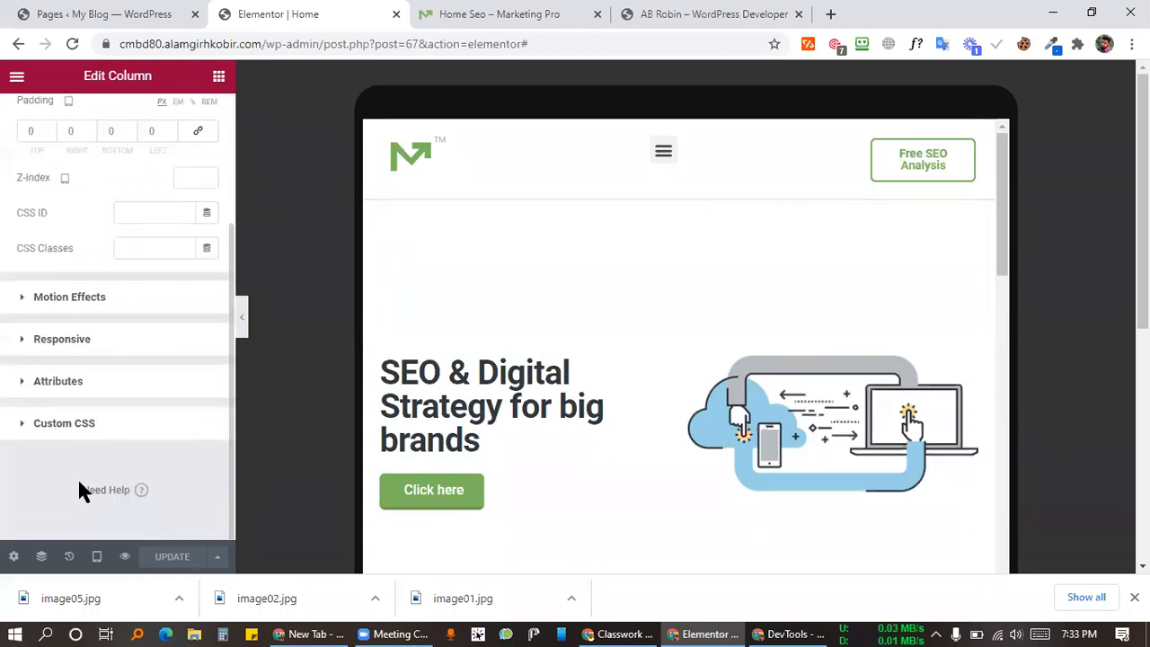
pyautogui.click(81, 416)
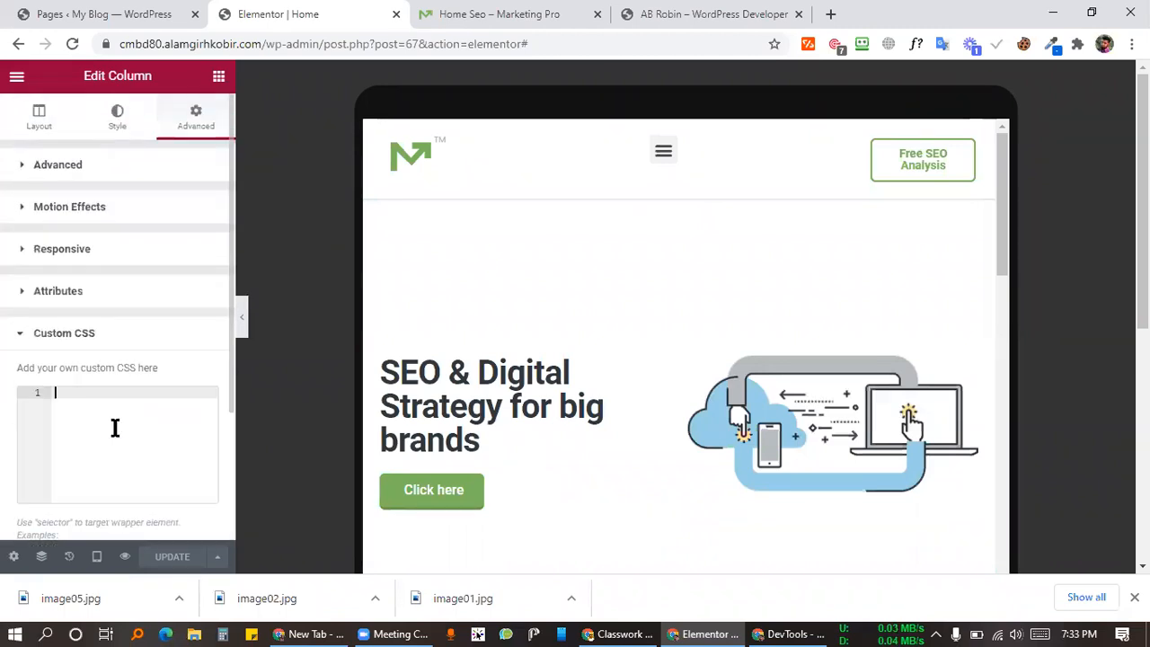
pyautogui.click(65, 124)
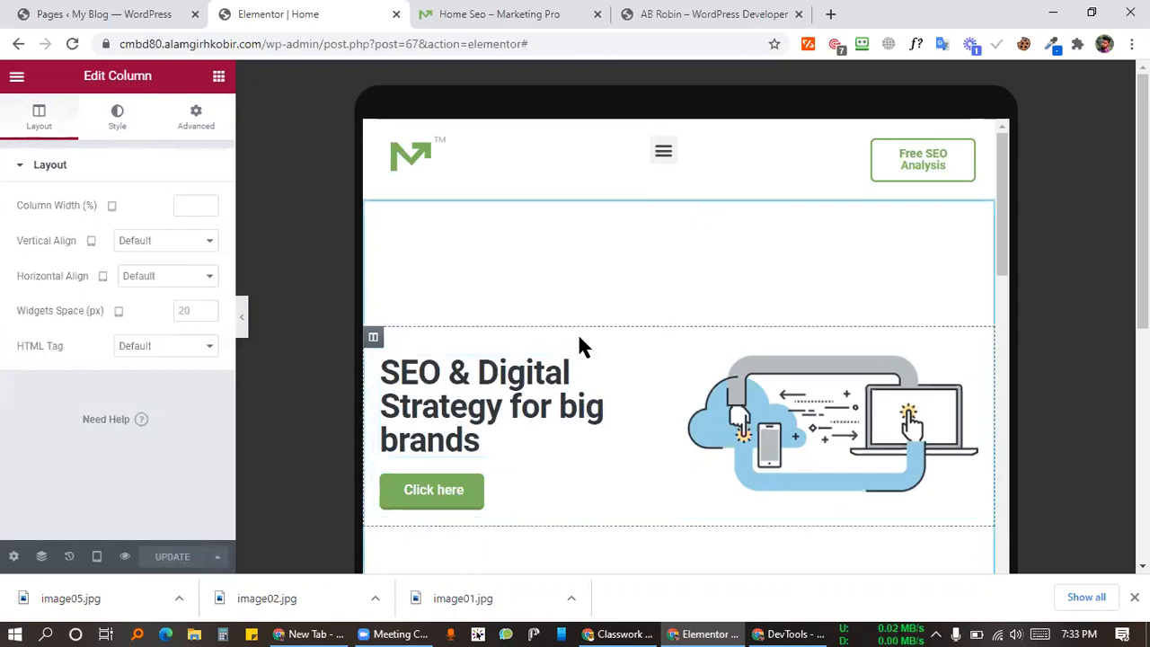
pyautogui.click(530, 13)
pyautogui.click(351, 13)
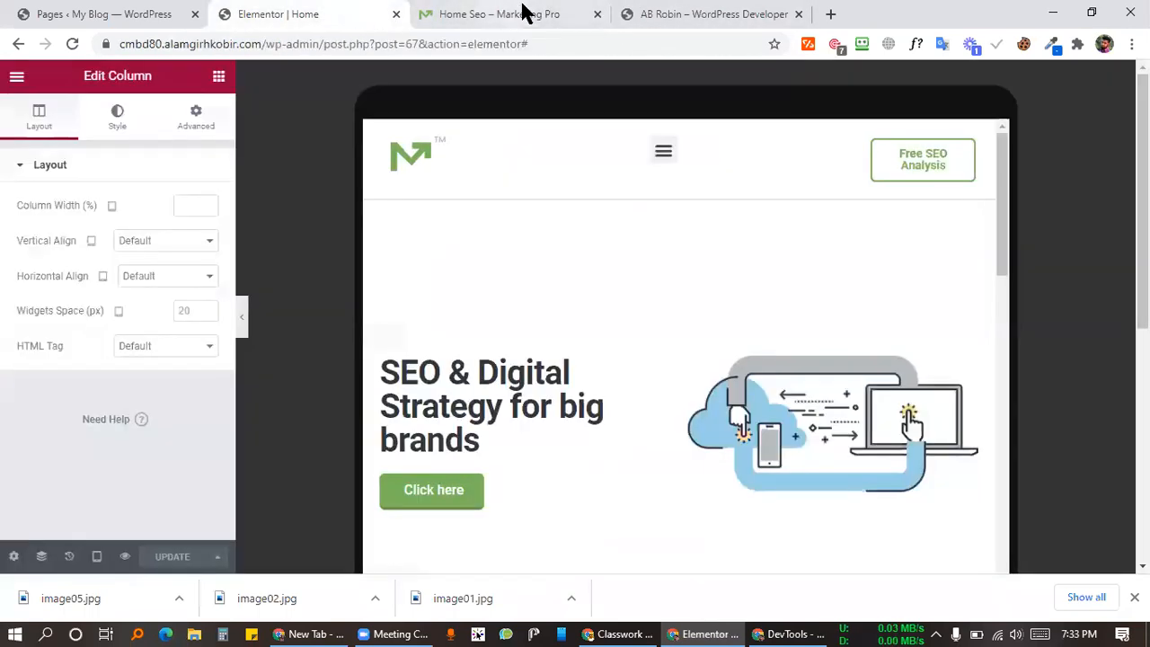
pyautogui.click(527, 14)
pyautogui.click(359, 14)
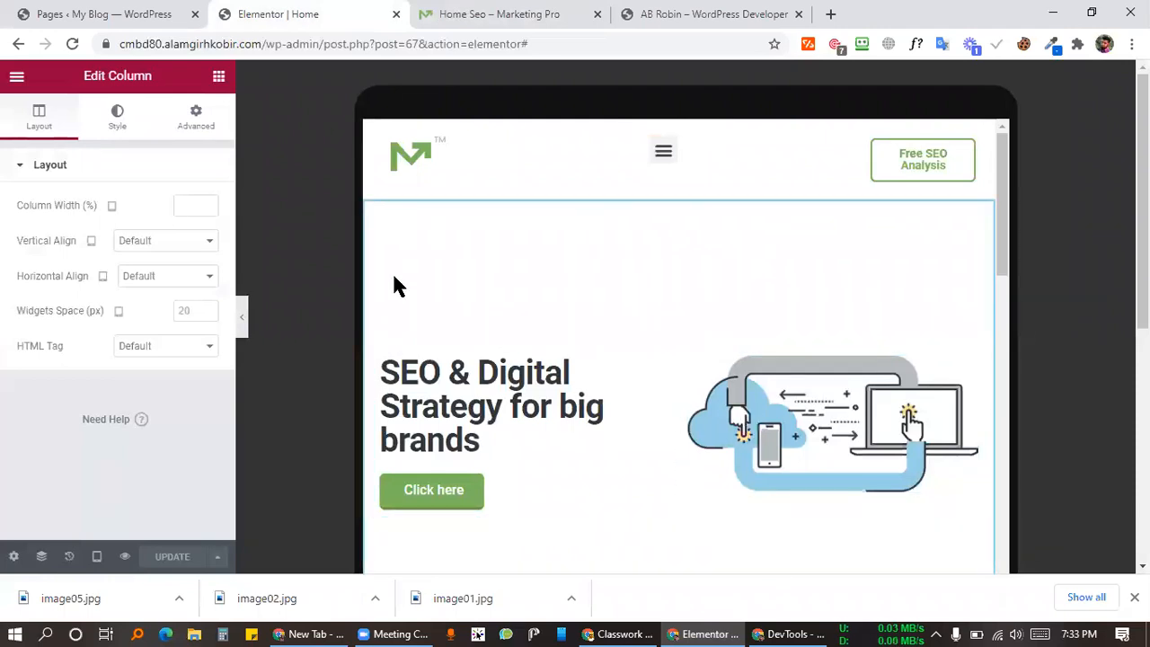
pyautogui.scroll(-5, 464, 270)
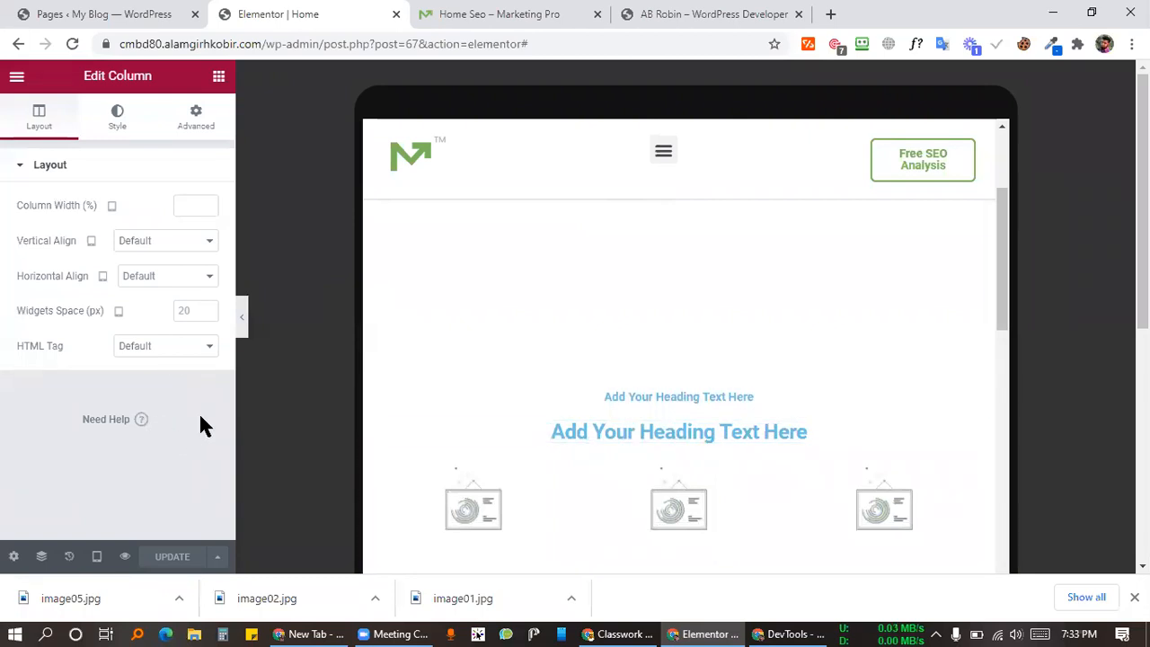
pyautogui.click(500, 14)
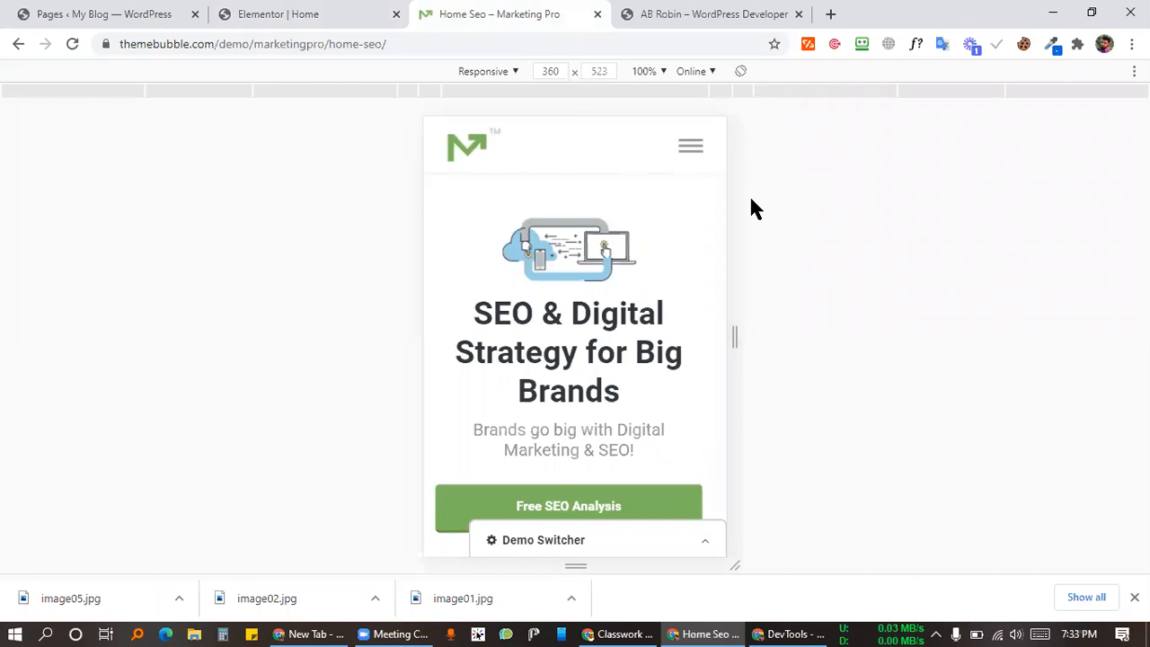
pyautogui.click(366, 13)
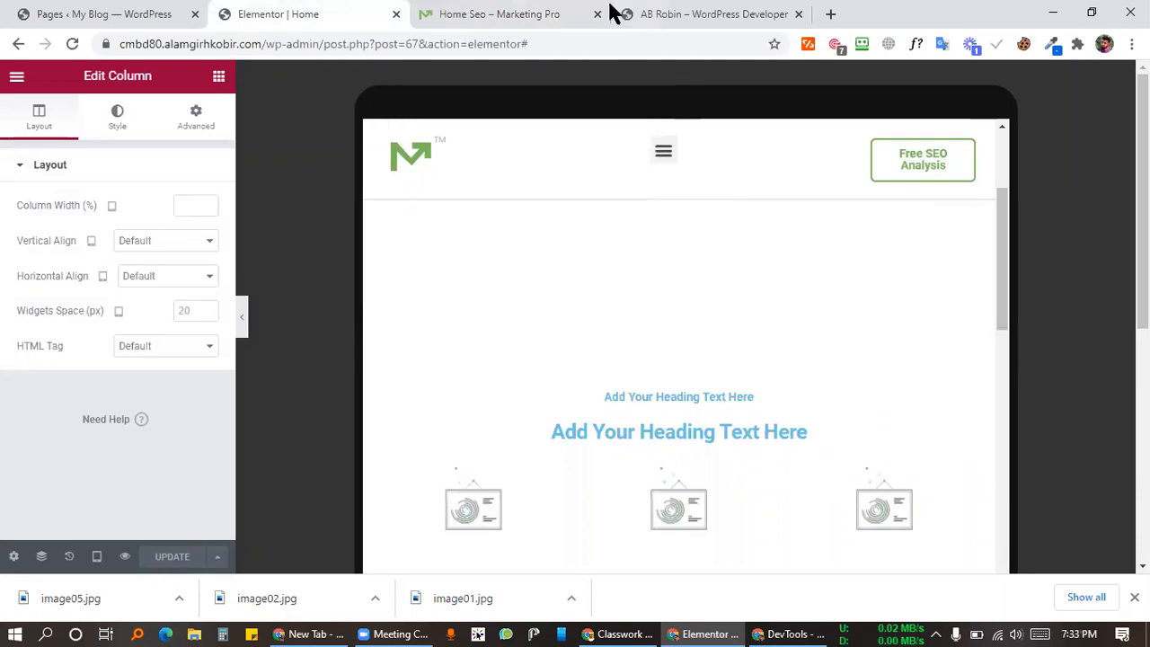
pyautogui.click(533, 12)
pyautogui.click(351, 12)
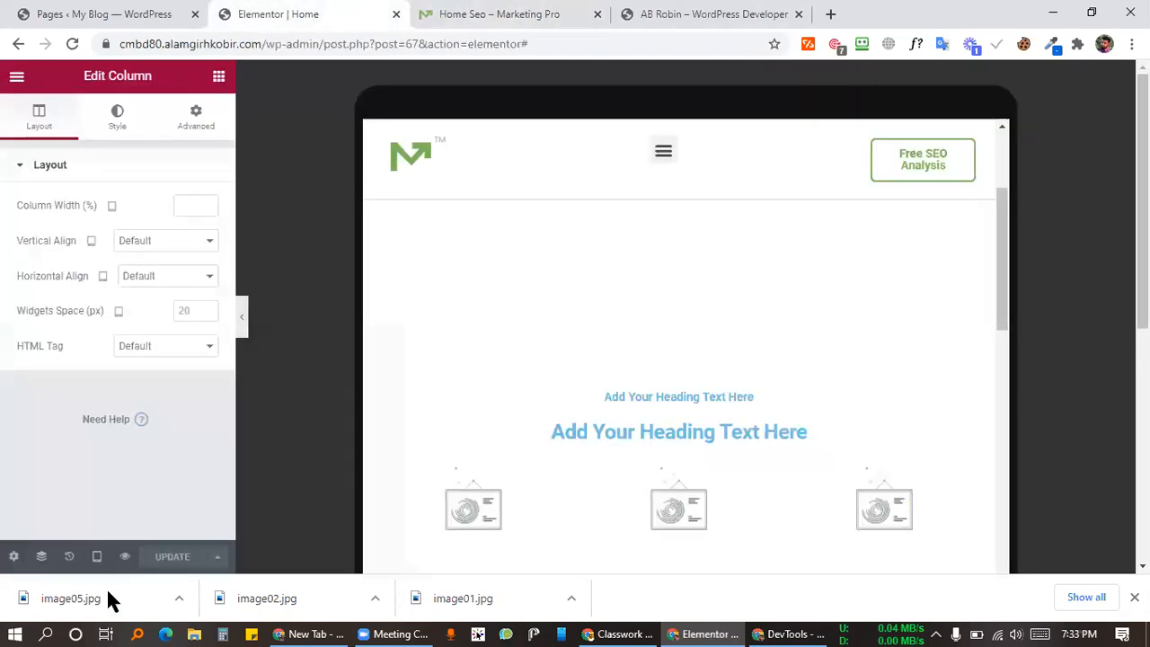
pyautogui.click(97, 557)
pyautogui.click(113, 518)
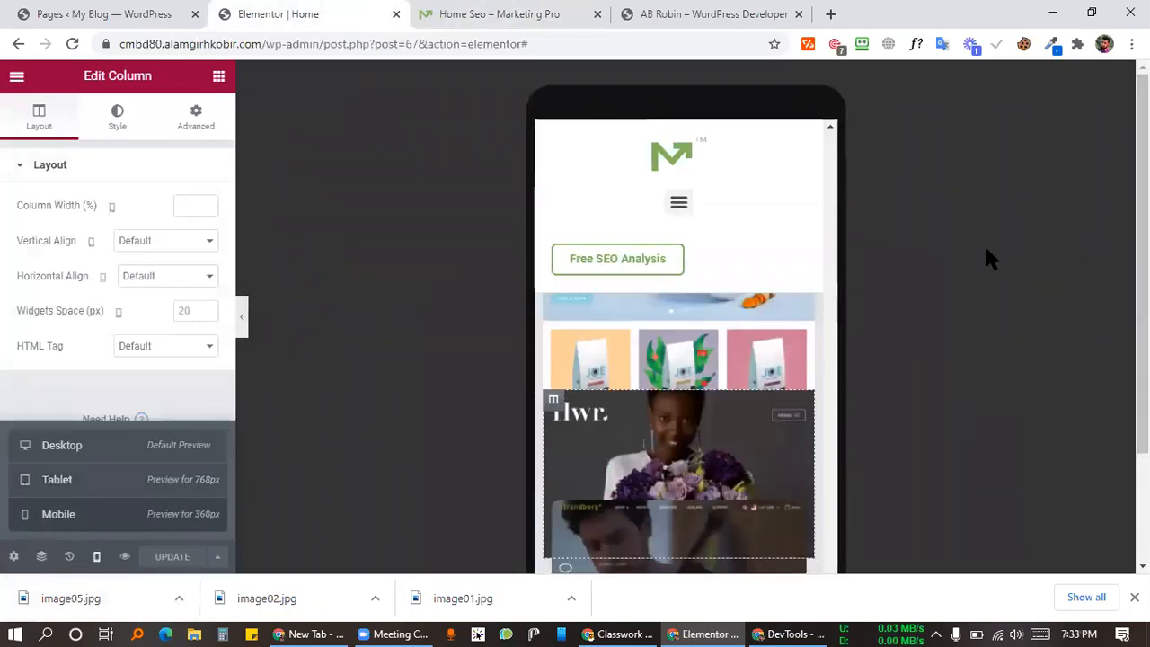
# Step: In the mobile preview, select the 'SEO & Digital Strategy for big brands' hero heading
pyautogui.scroll(15, 716, 378)
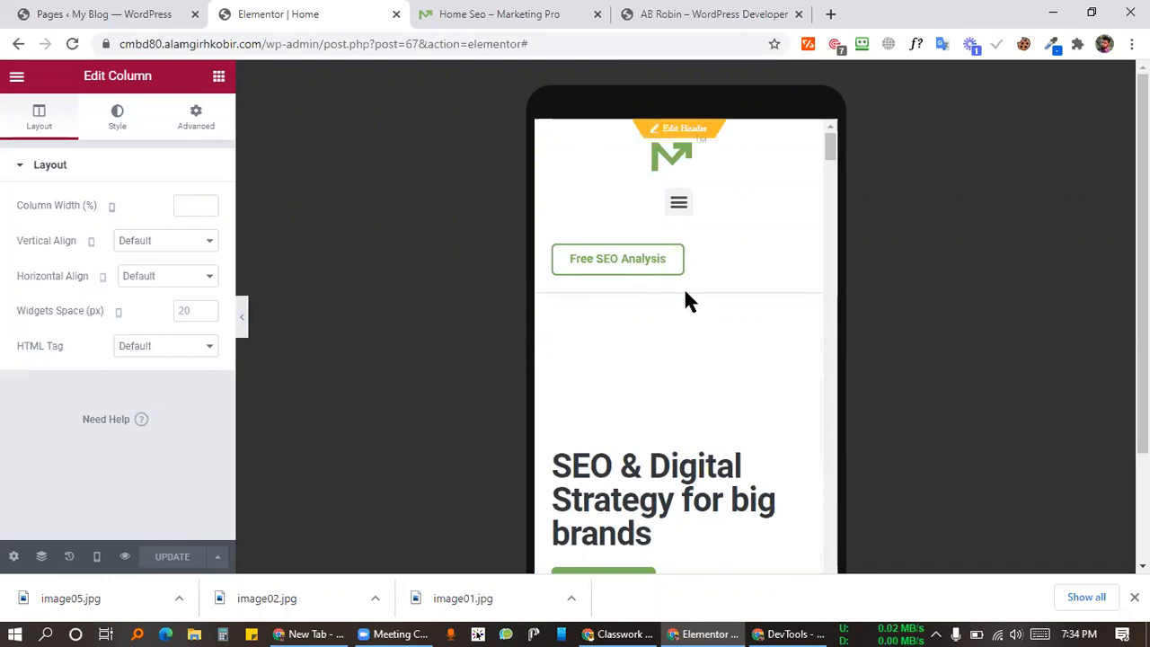
pyautogui.scroll(2, 809, 373)
pyautogui.scroll(-4, 764, 386)
pyautogui.scroll(4, 726, 408)
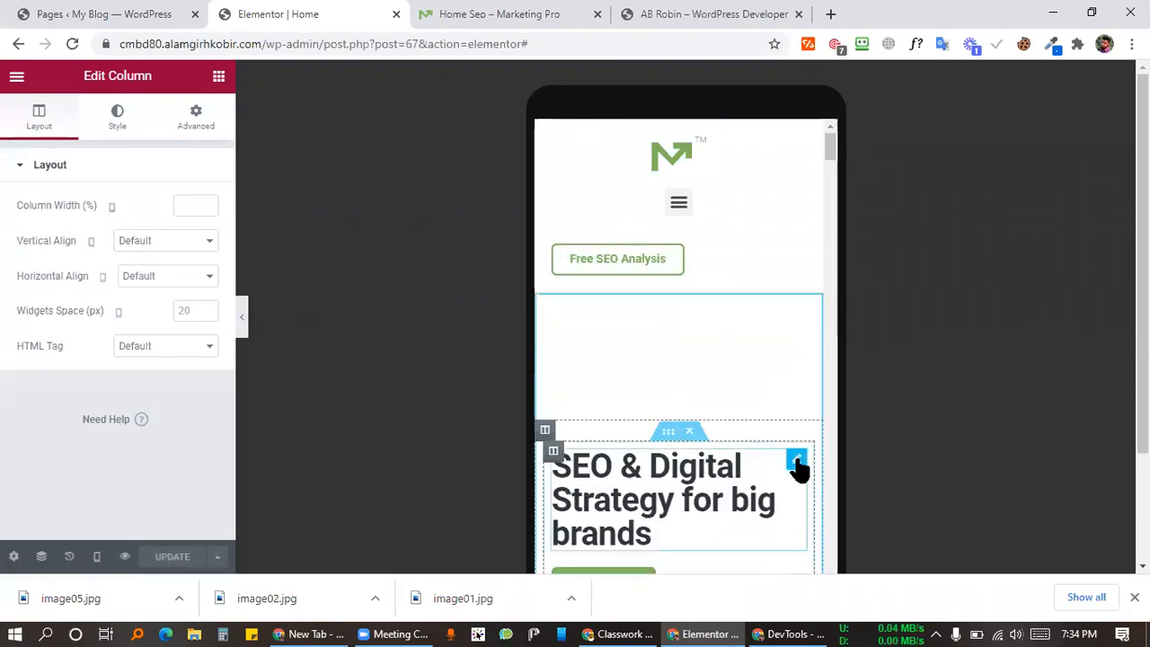
pyautogui.click(797, 463)
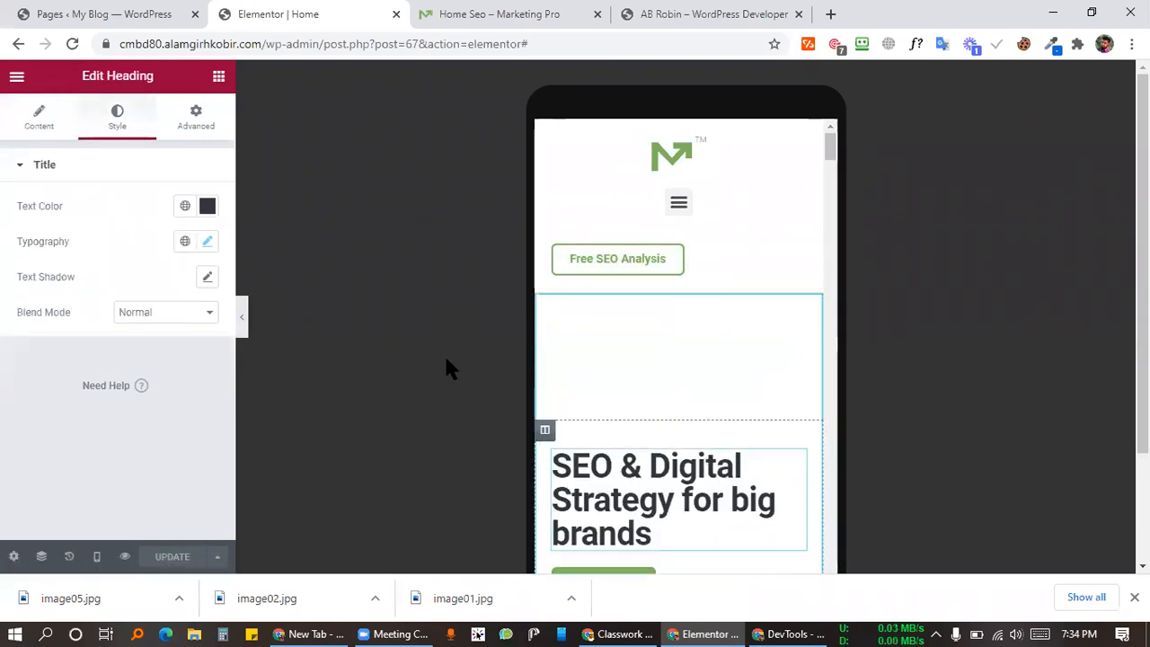
# Step: Try mobile heading font sizes of 48, then 40 px, then check the Marketing Pro demo
pyautogui.click(39, 116)
pyautogui.click(111, 122)
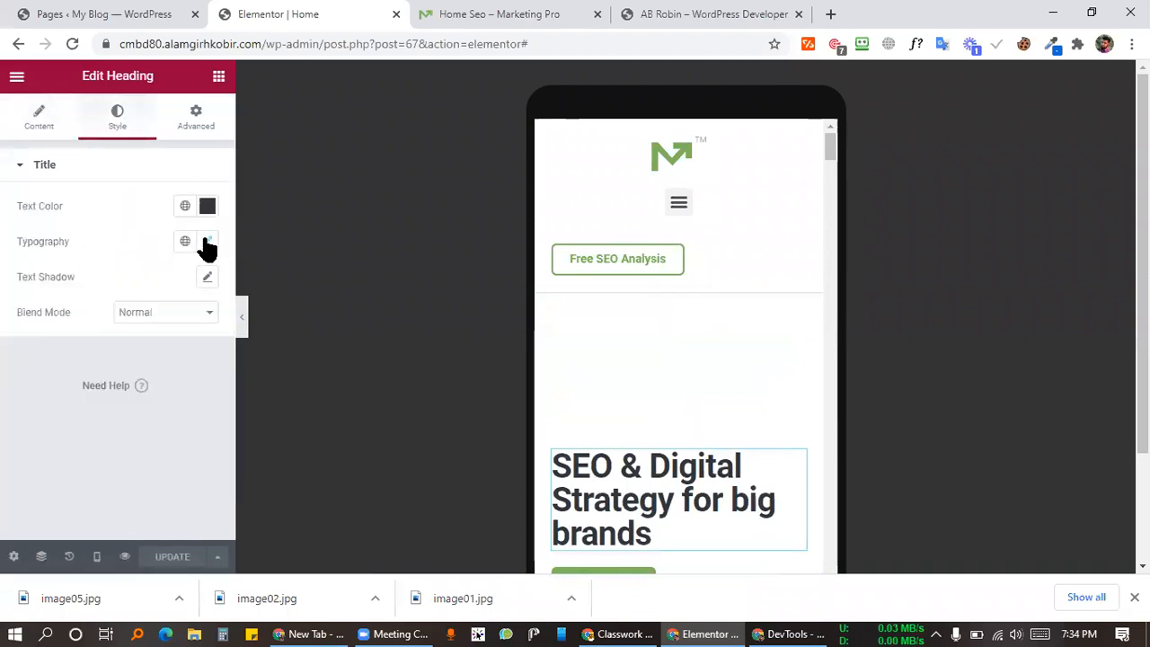
pyautogui.click(207, 244)
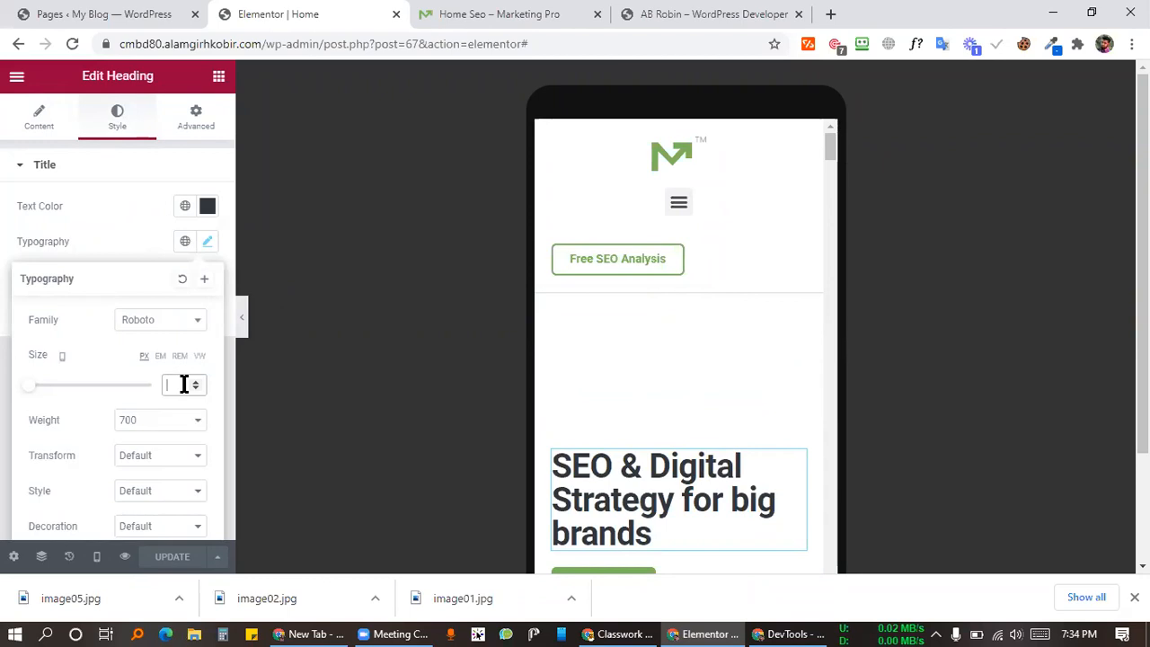
pyautogui.write('48')
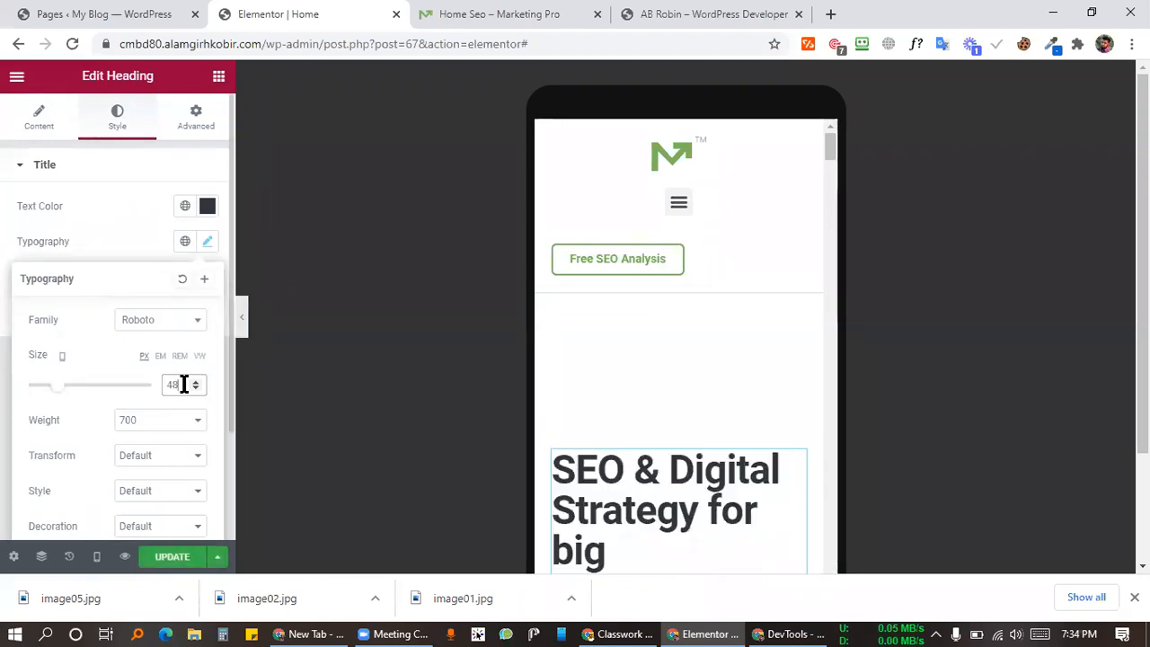
pyautogui.press('BackSpace')
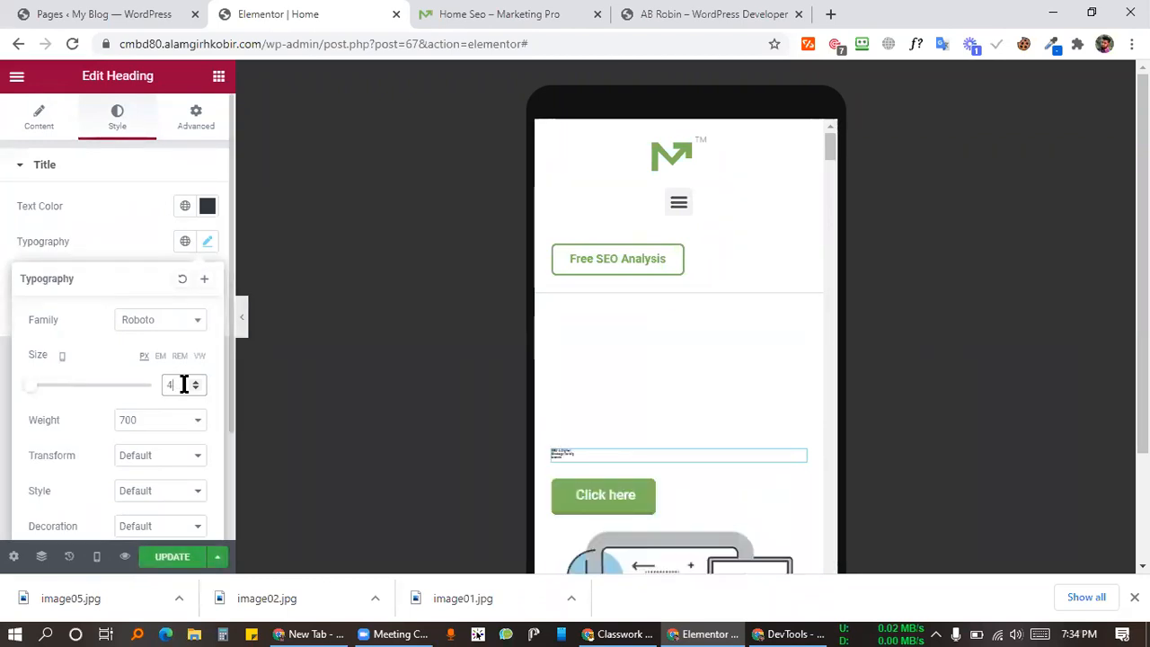
pyautogui.write('0')
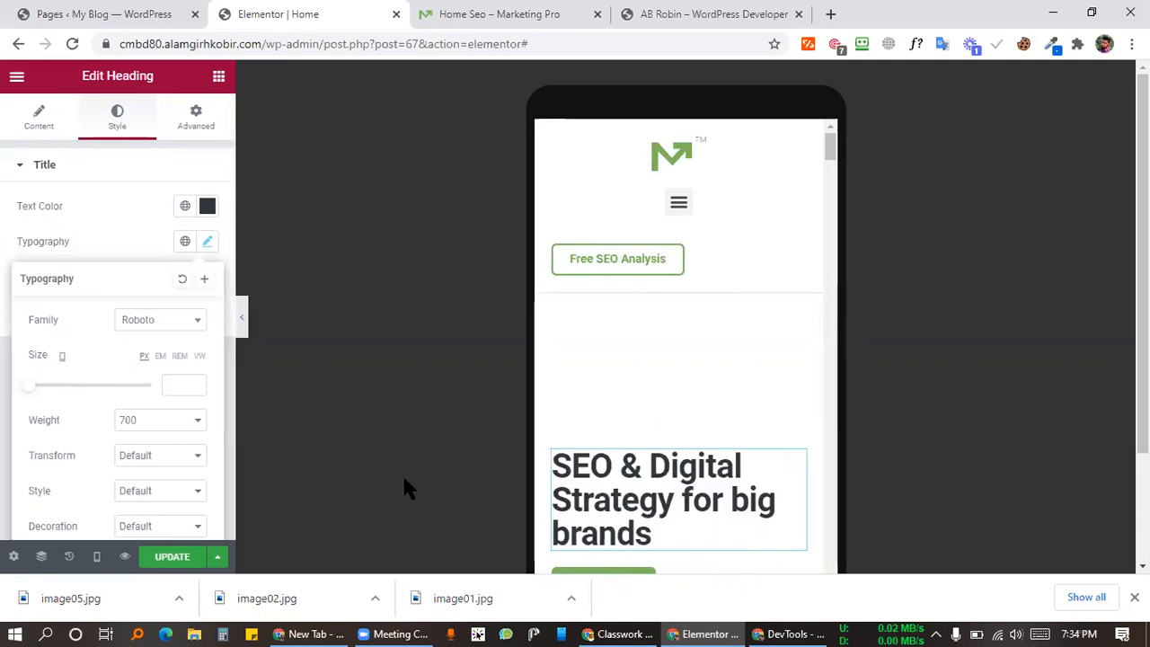
pyautogui.click(515, 14)
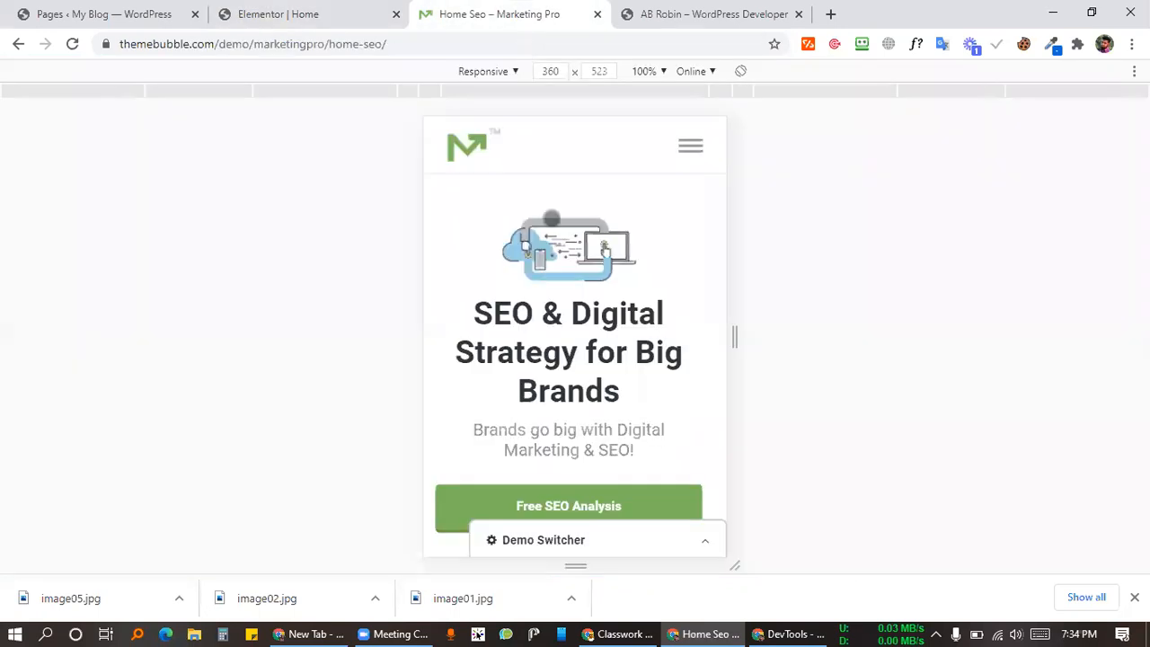
pyautogui.click(917, 47)
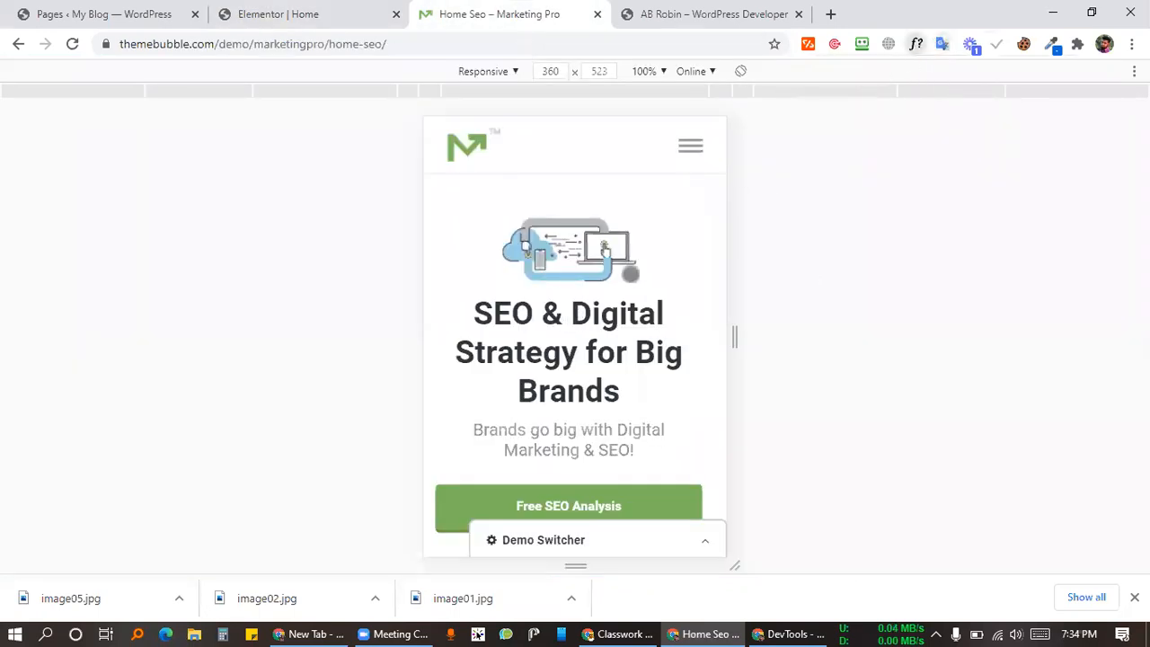
pyautogui.click(593, 313)
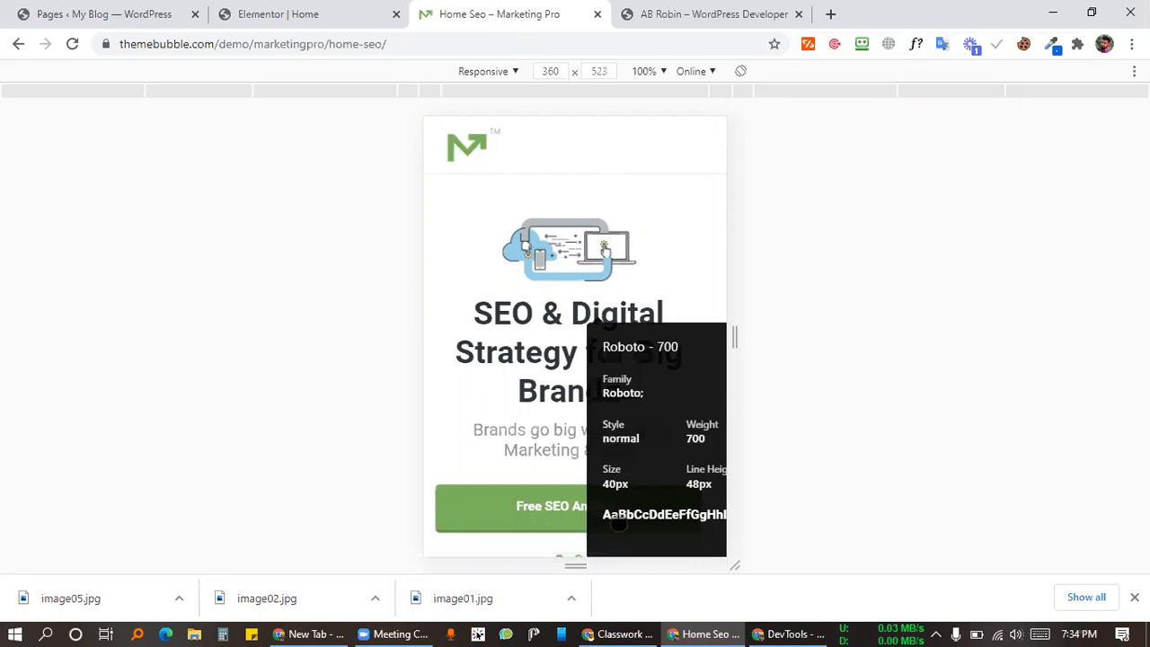
pyautogui.click(317, 13)
pyautogui.click(454, 14)
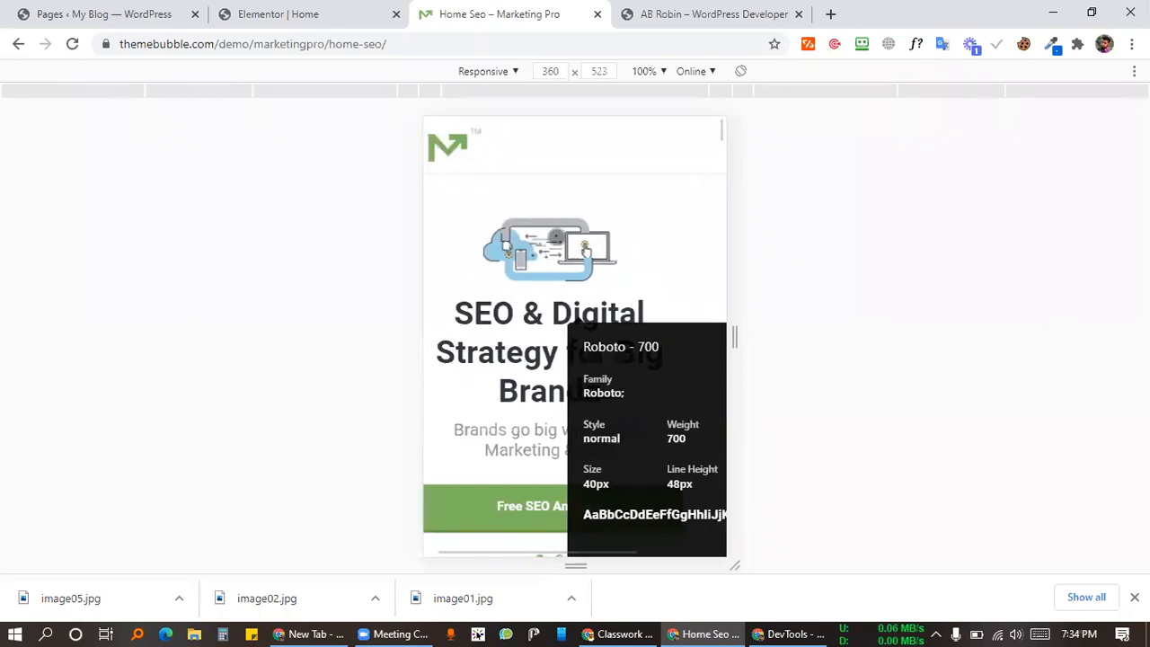
pyautogui.click(310, 13)
pyautogui.scroll(-3, 722, 373)
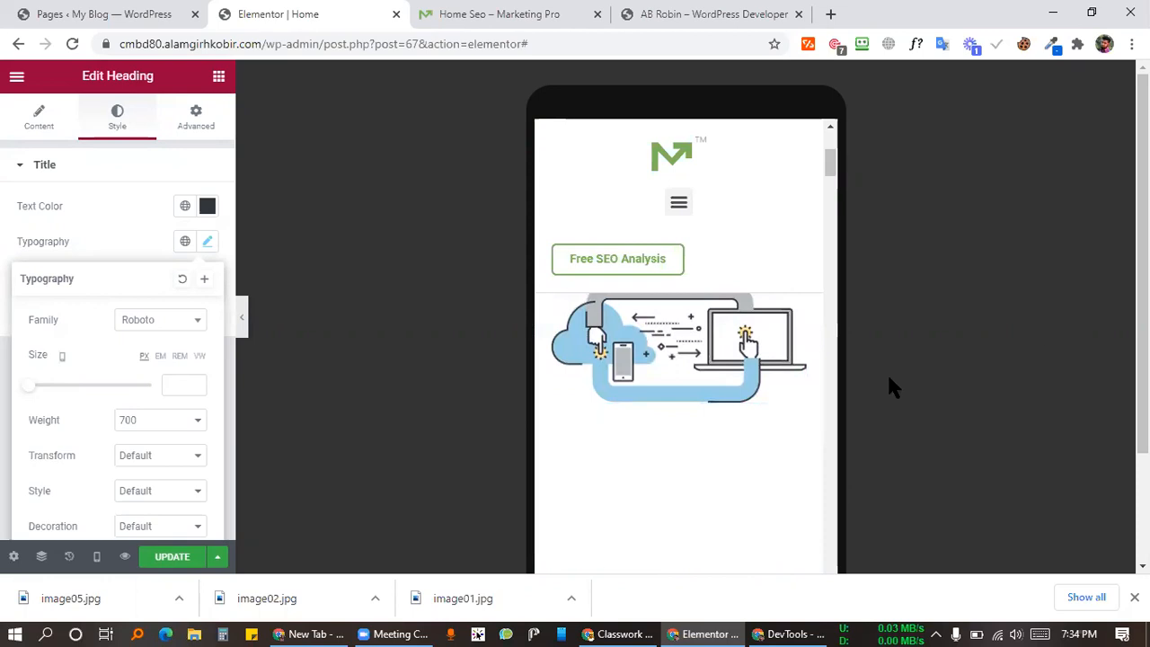
# Step: Center-align the hero heading and compare it with the Marketing Pro demo
pyautogui.scroll(5, 778, 429)
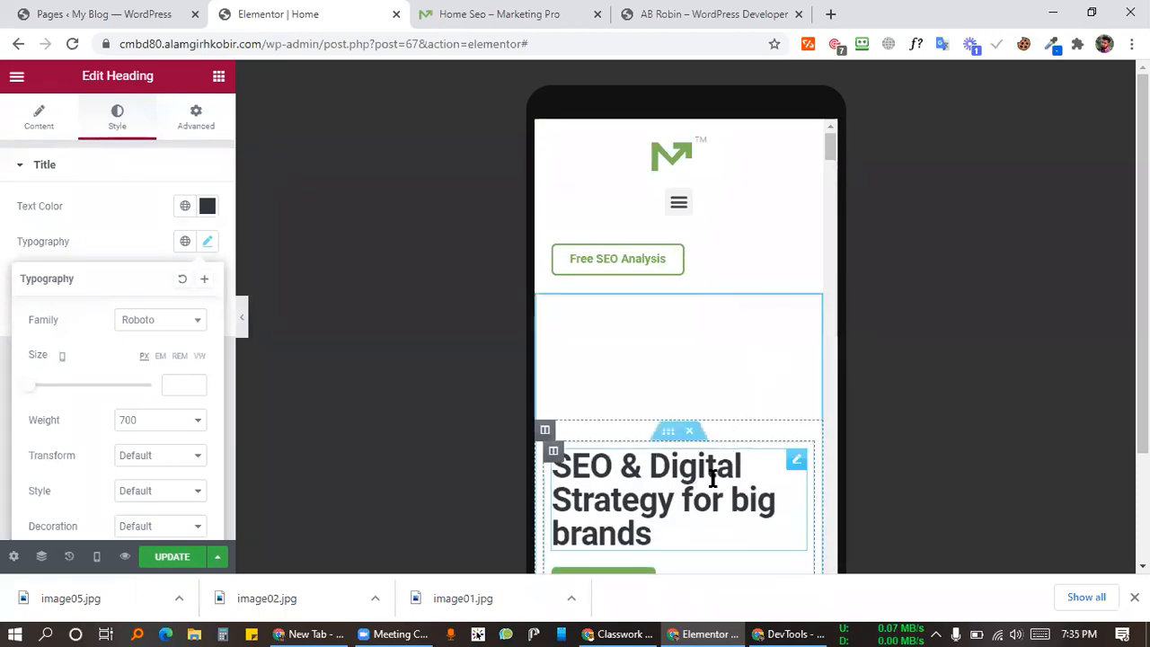
pyautogui.click(796, 458)
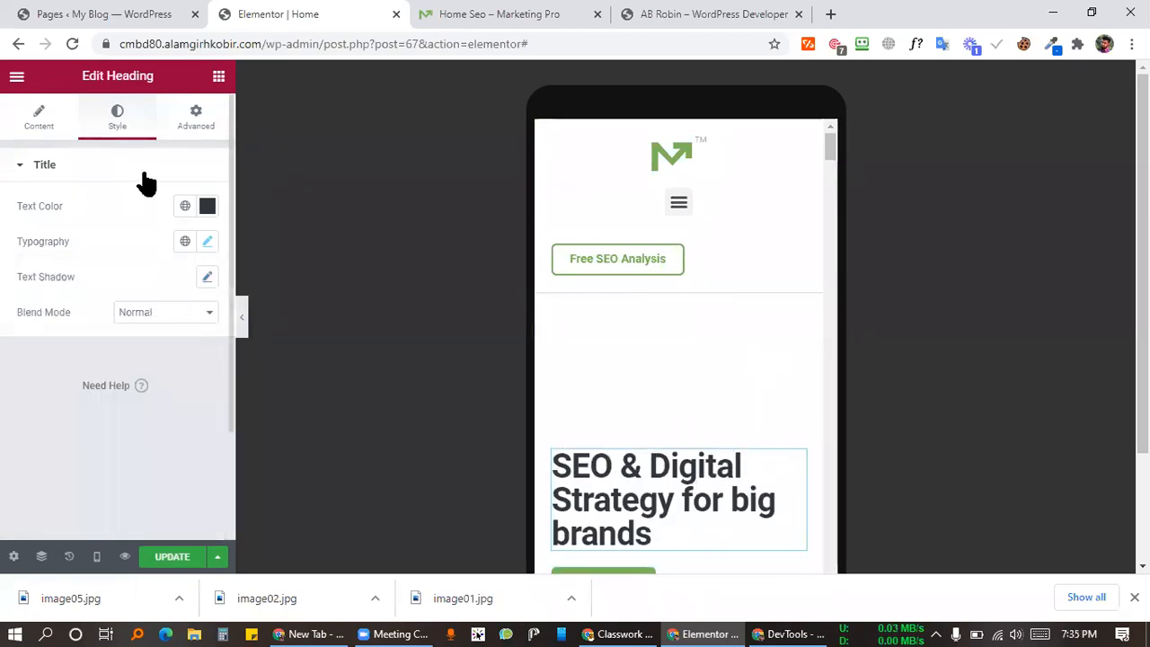
pyautogui.click(56, 126)
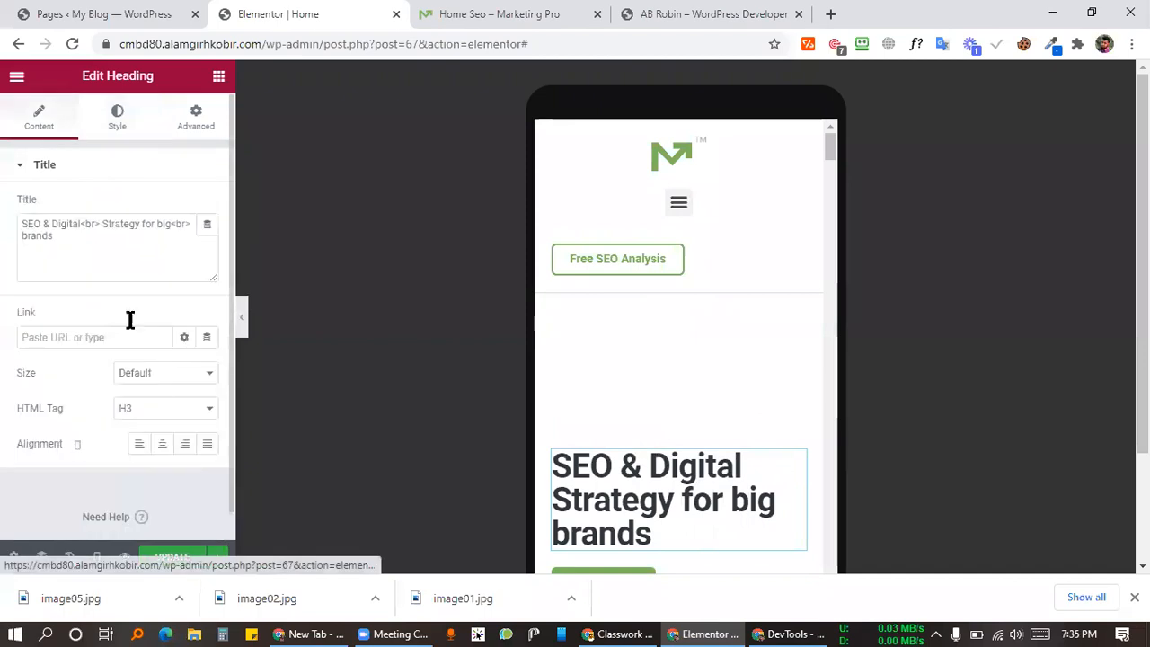
pyautogui.click(164, 447)
pyautogui.scroll(-2, 803, 359)
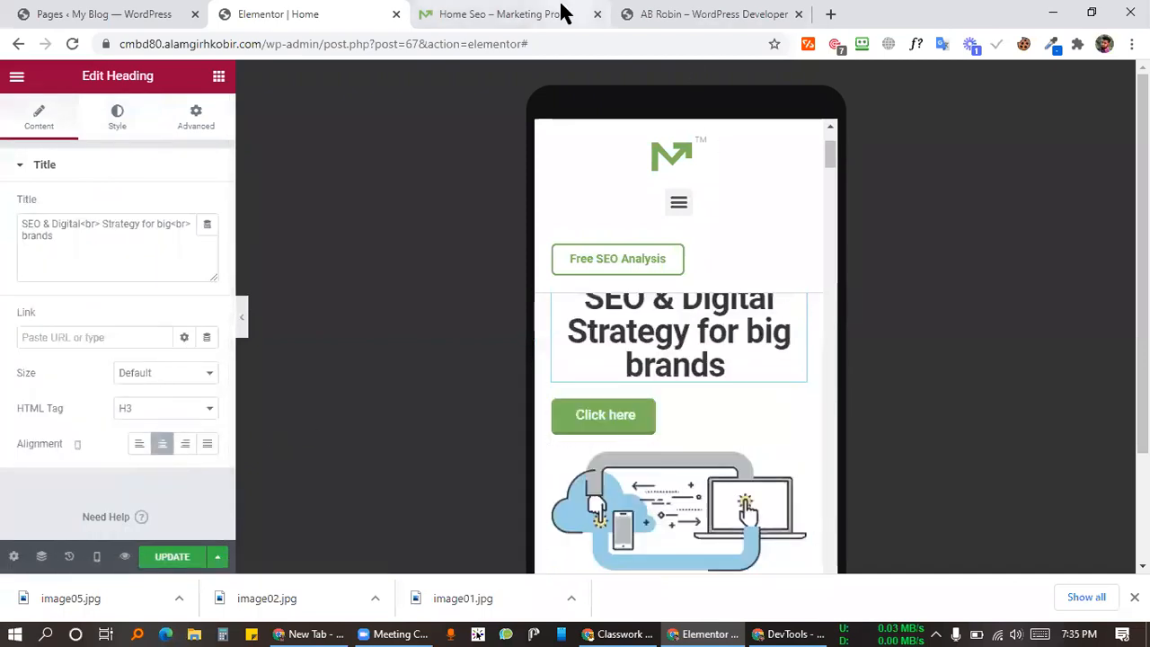
pyautogui.click(557, 13)
# Step: Set the Click here button's alignment to Justified and compare with the demo's mobile hero
pyautogui.click(351, 13)
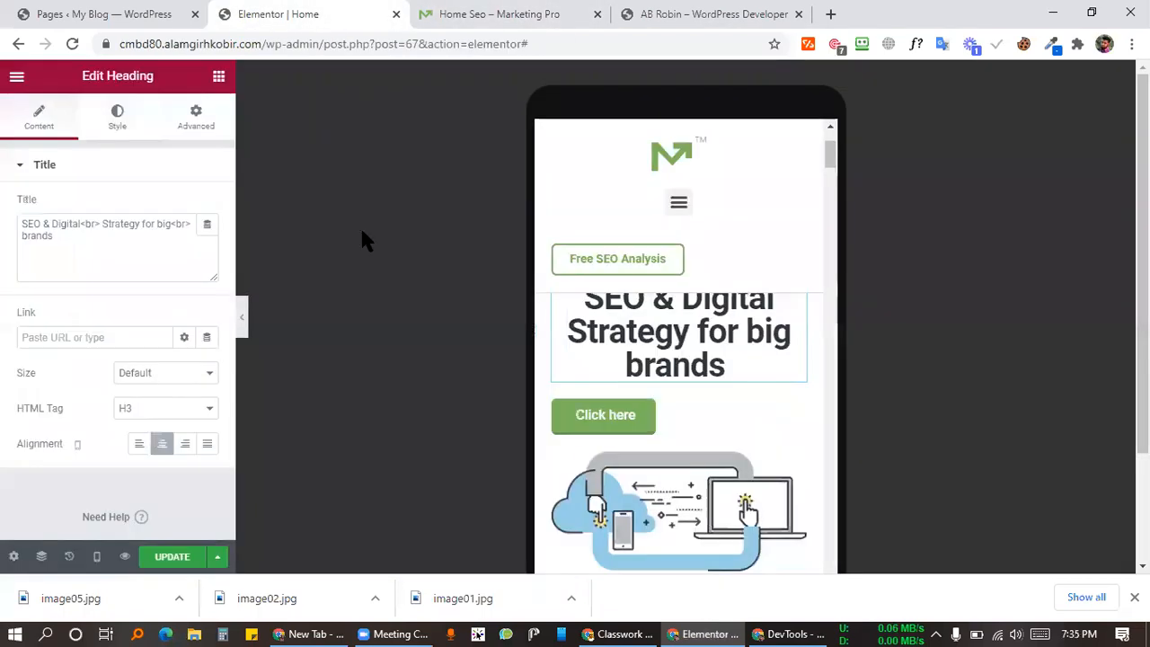
pyautogui.click(688, 416)
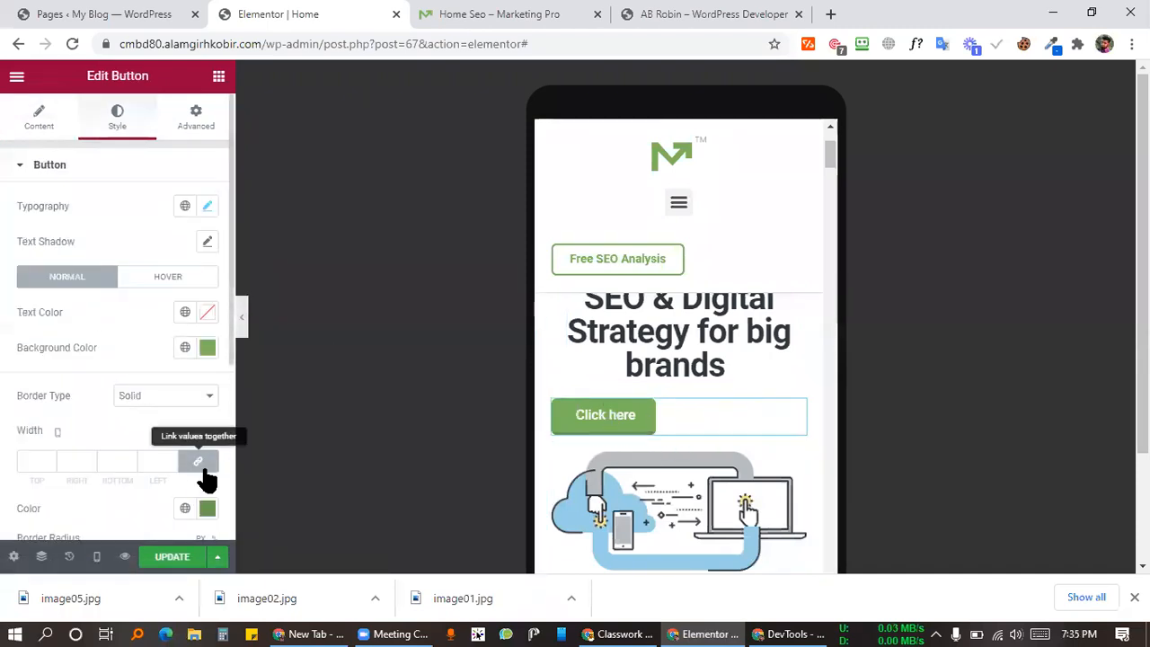
pyautogui.click(69, 135)
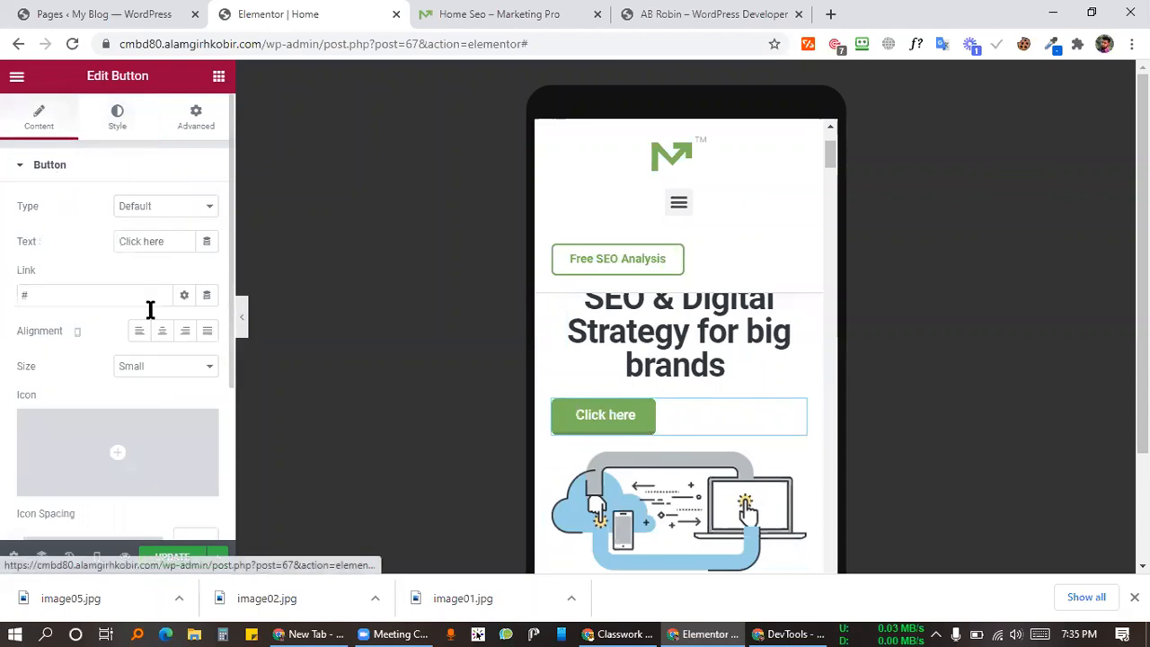
pyautogui.click(210, 330)
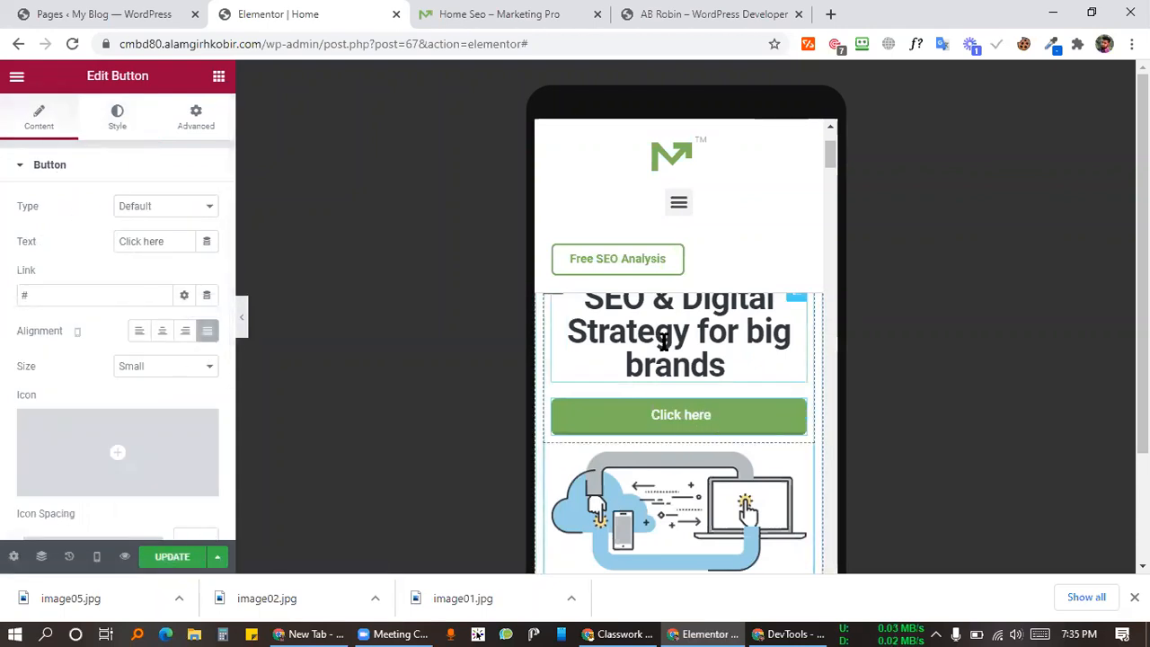
pyautogui.click(470, 13)
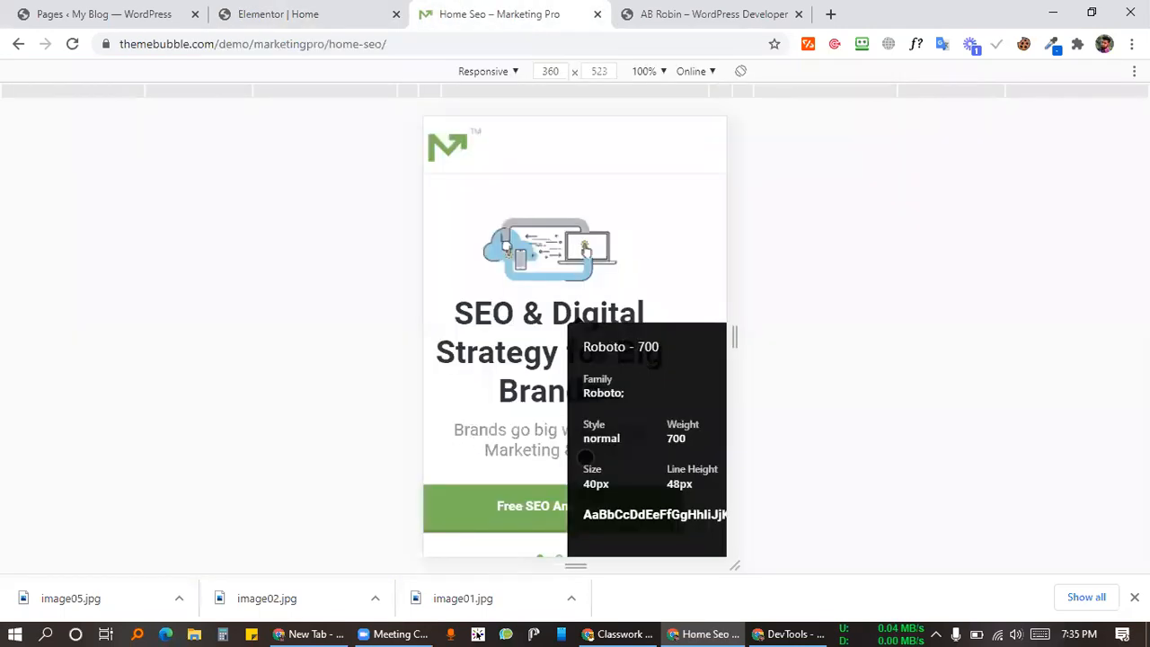
pyautogui.hotkey('ctrl', 'shift', 'Tab')
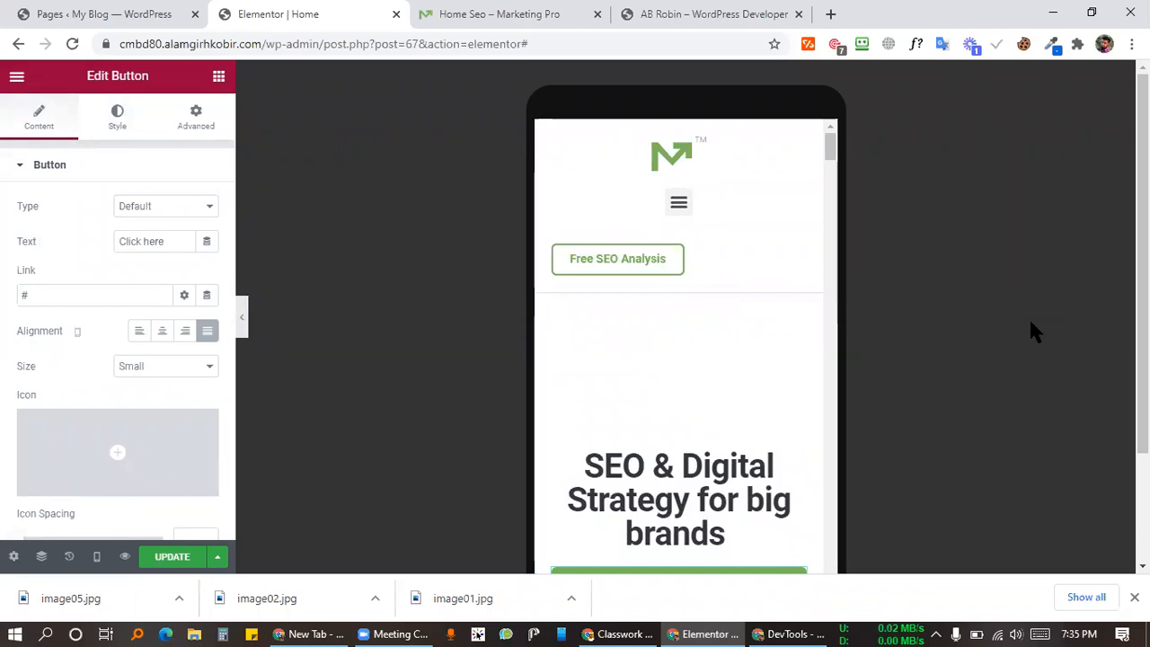
pyautogui.scroll(-2, 750, 408)
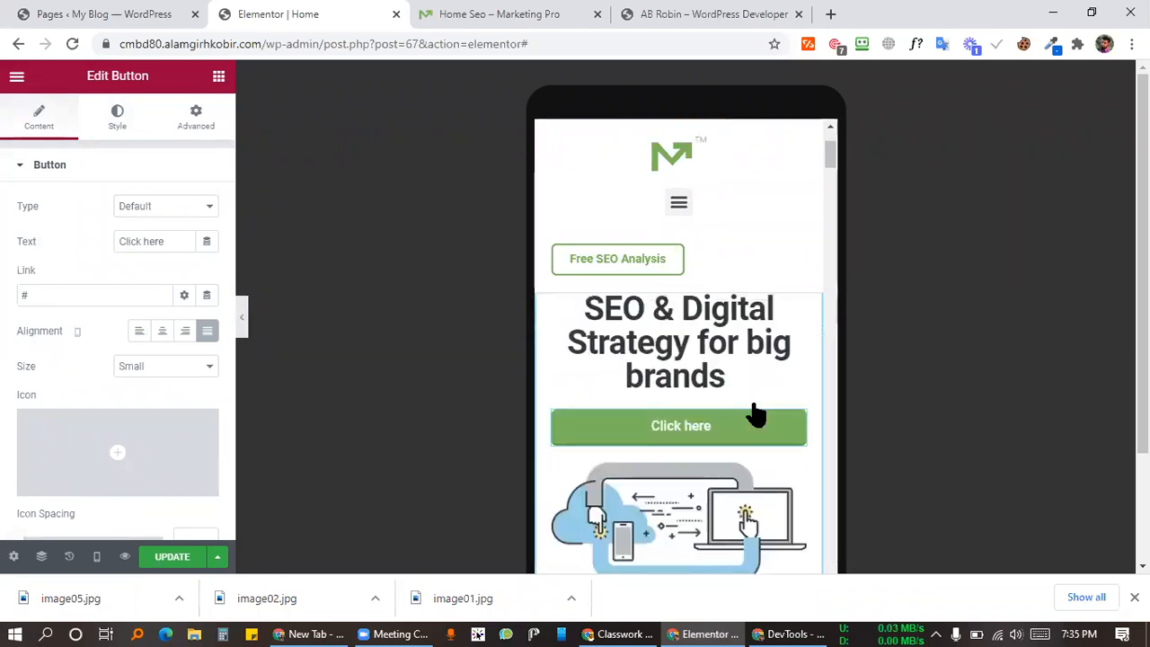
pyautogui.scroll(-1, 710, 467)
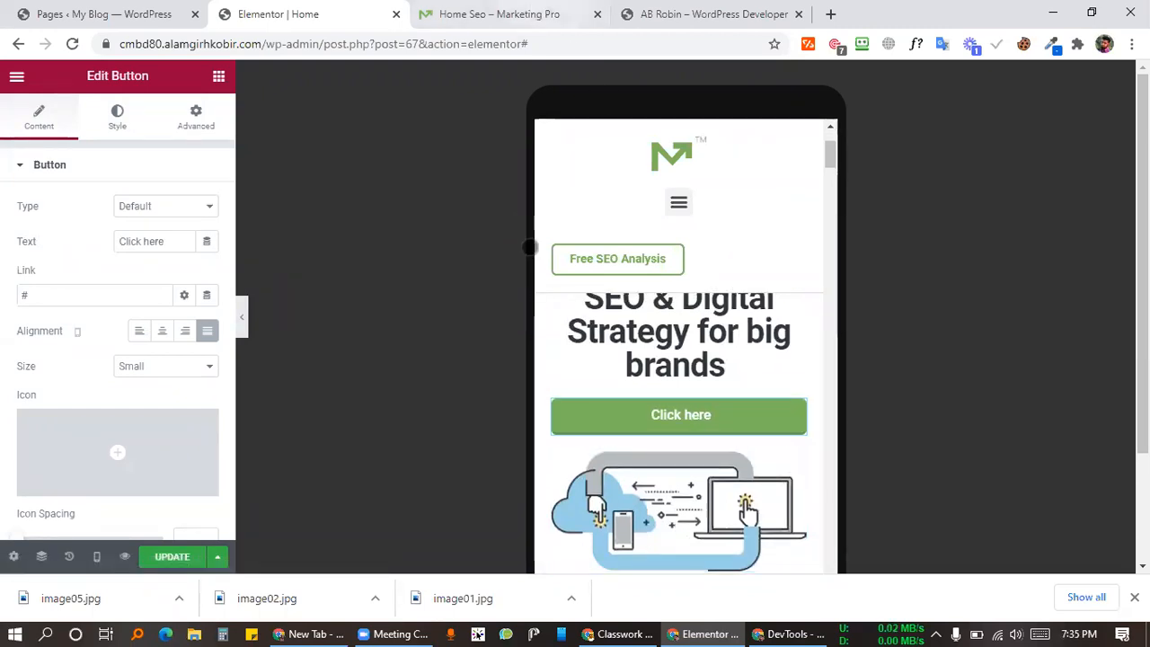
pyautogui.click(537, 14)
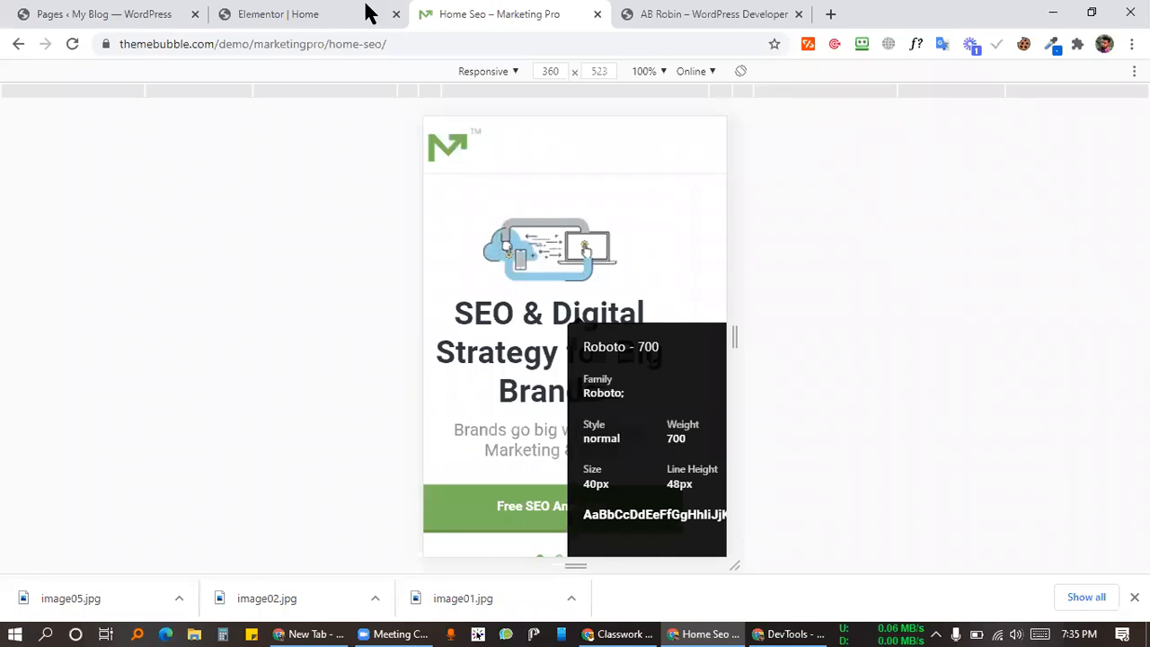
# Step: Give the hero illustration unlinked mobile margins: 0 top and bottom, 50 px left and right
pyautogui.hotkey('ctrl', 'shift', 'Tab')
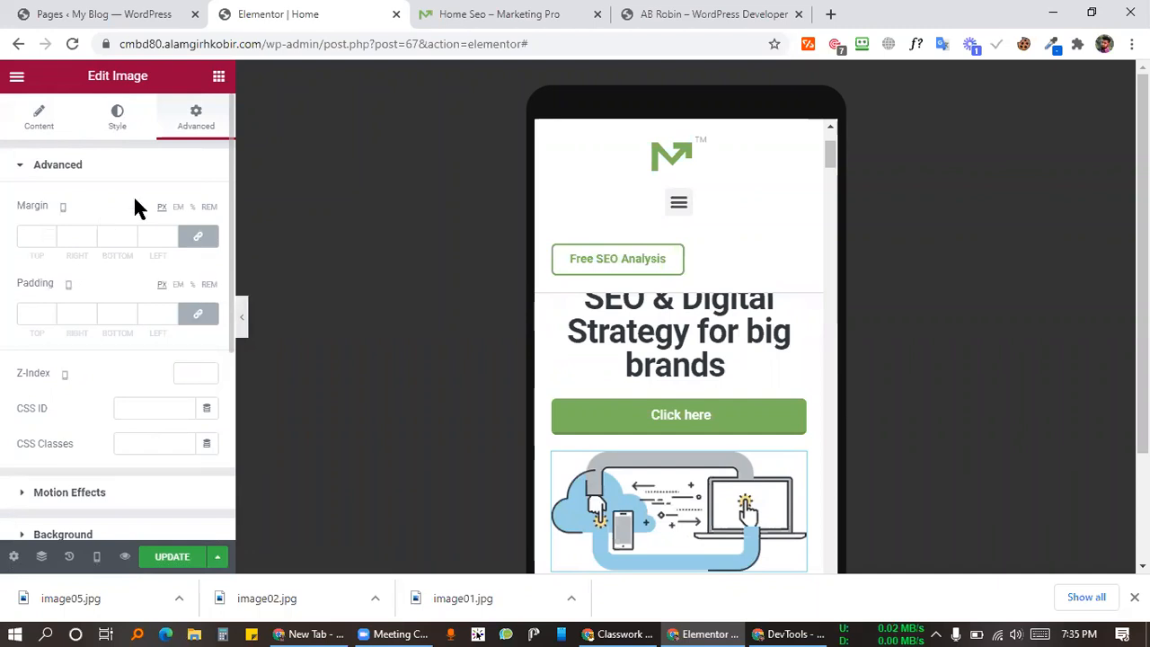
pyautogui.click(54, 236)
pyautogui.write('0')
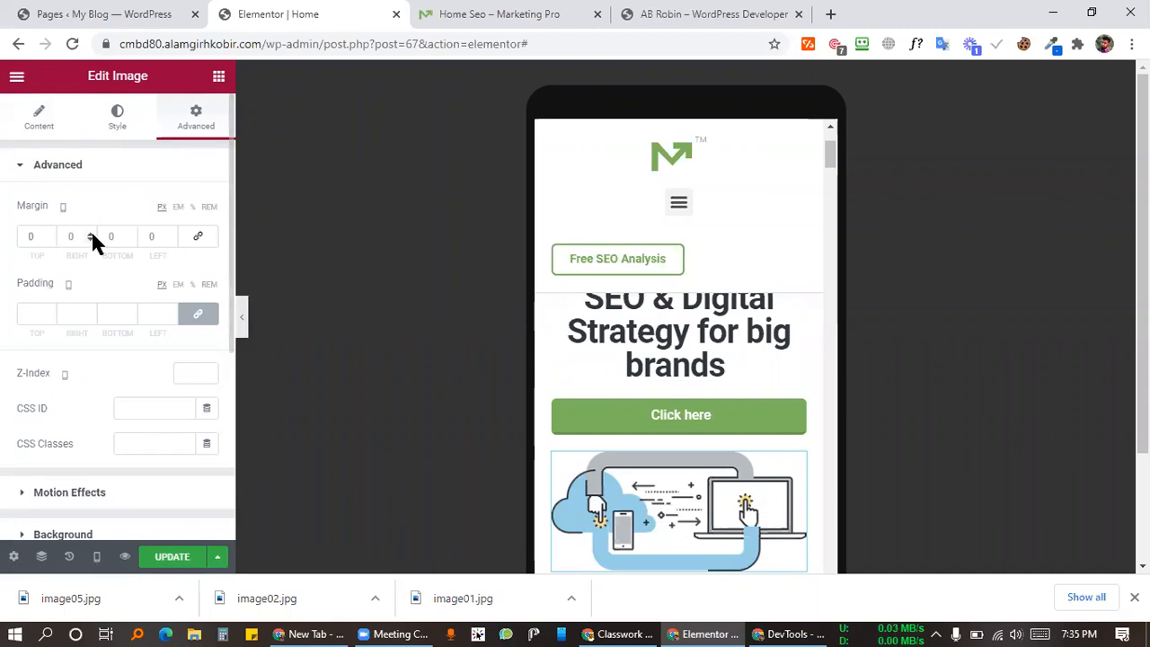
pyautogui.click(92, 232)
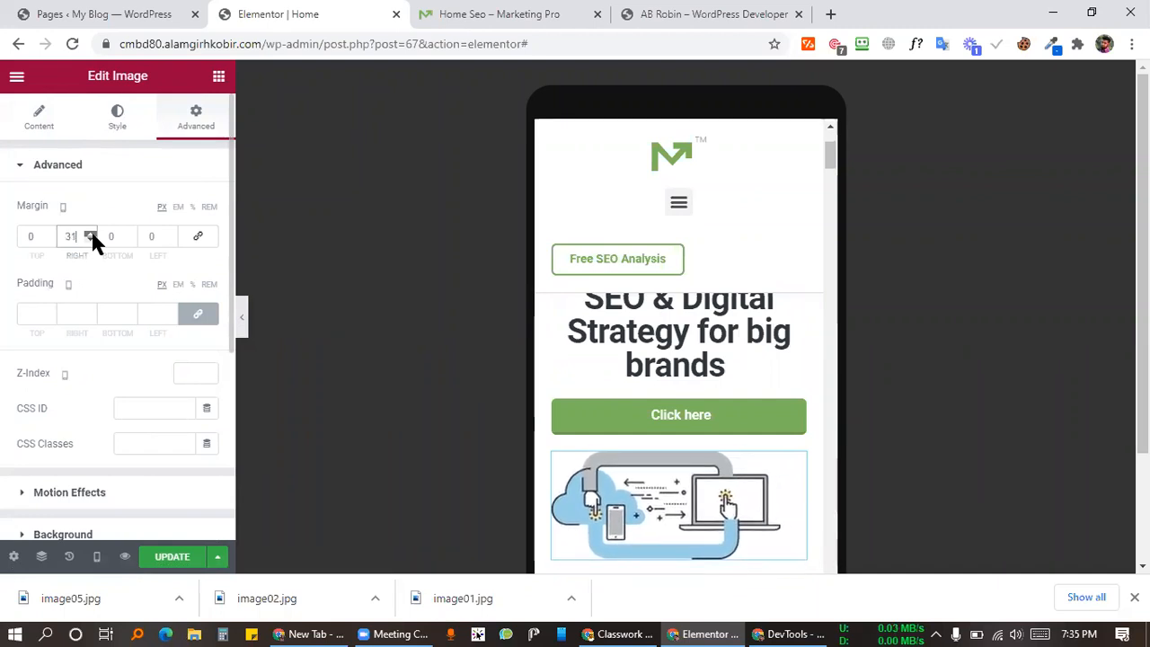
pyautogui.click(171, 233)
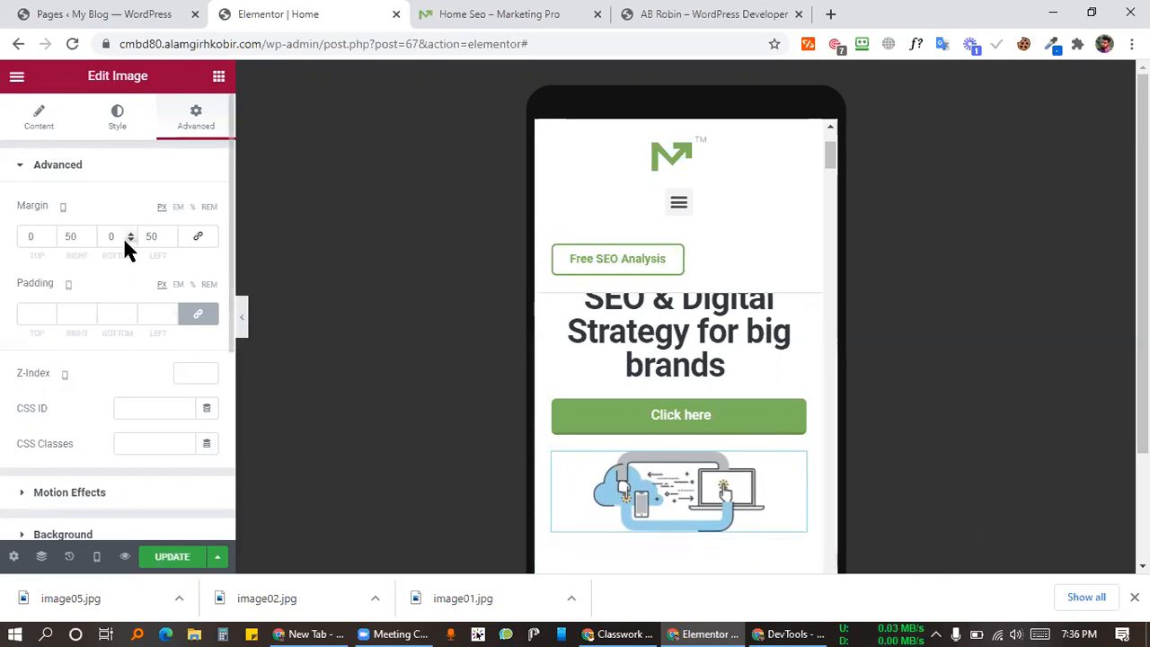
# Step: Scroll through the mobile preview to review the narrower illustration below the button
pyautogui.moveTo(63, 208)
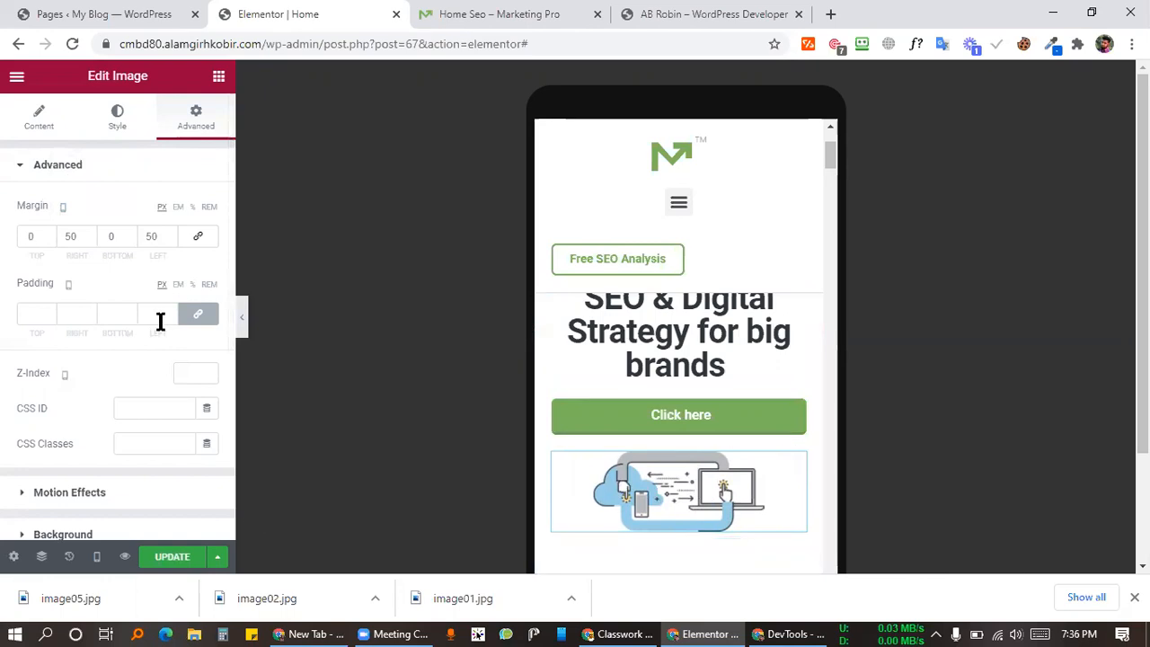
pyautogui.scroll(-3, 729, 404)
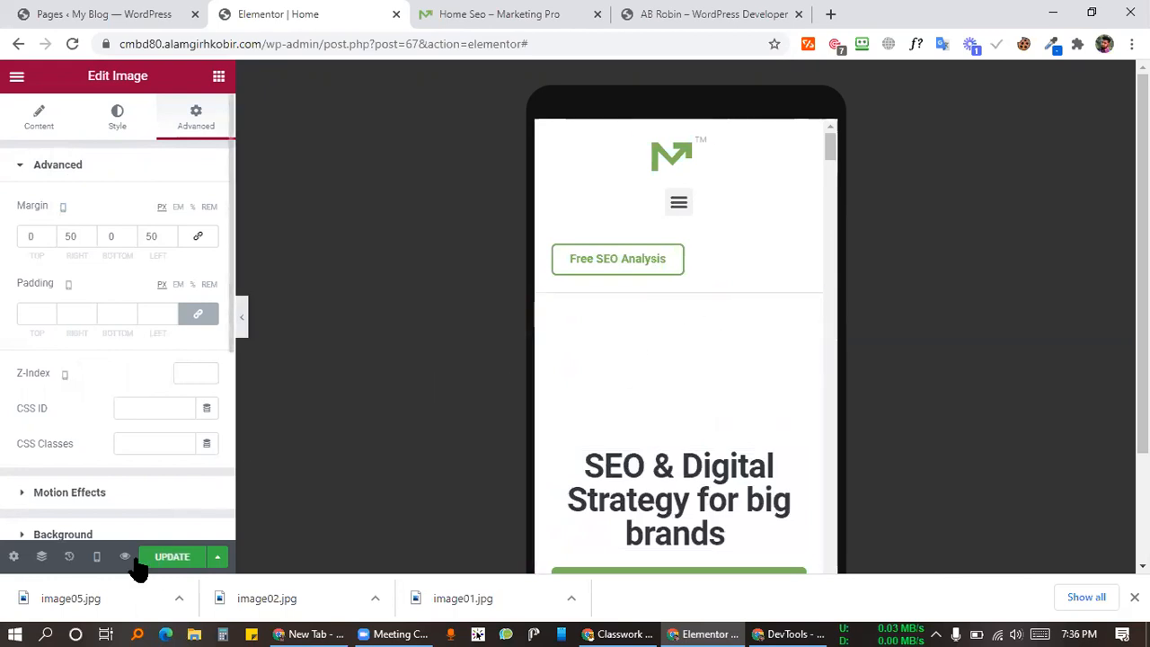
pyautogui.scroll(-2, 655, 421)
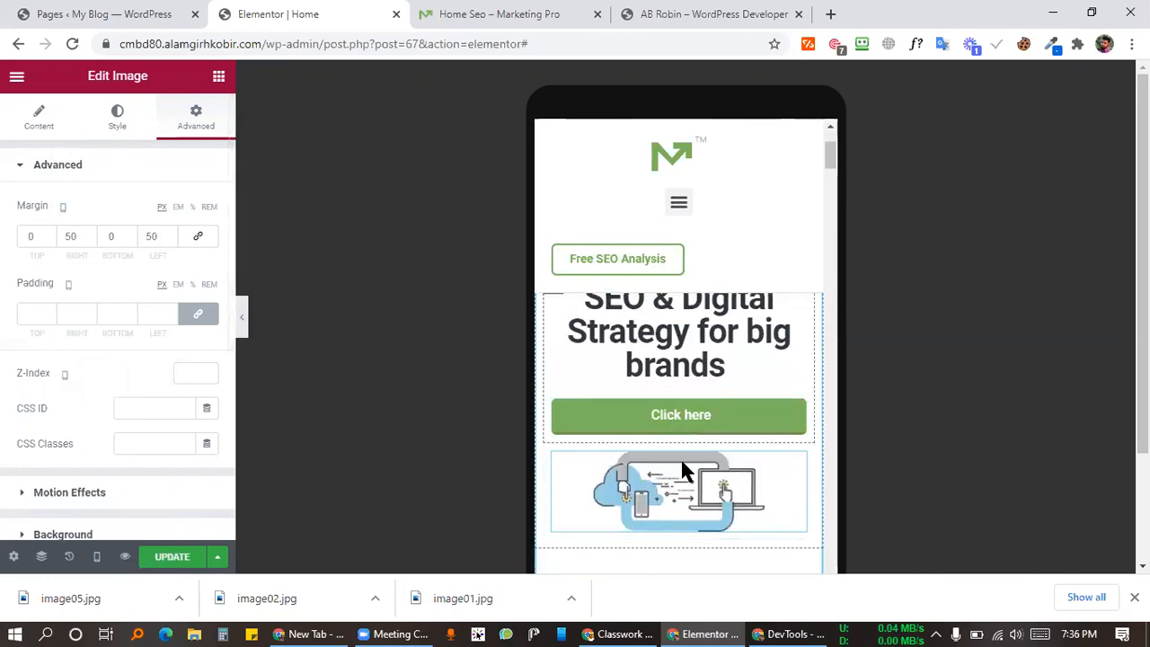
pyautogui.scroll(2, 736, 421)
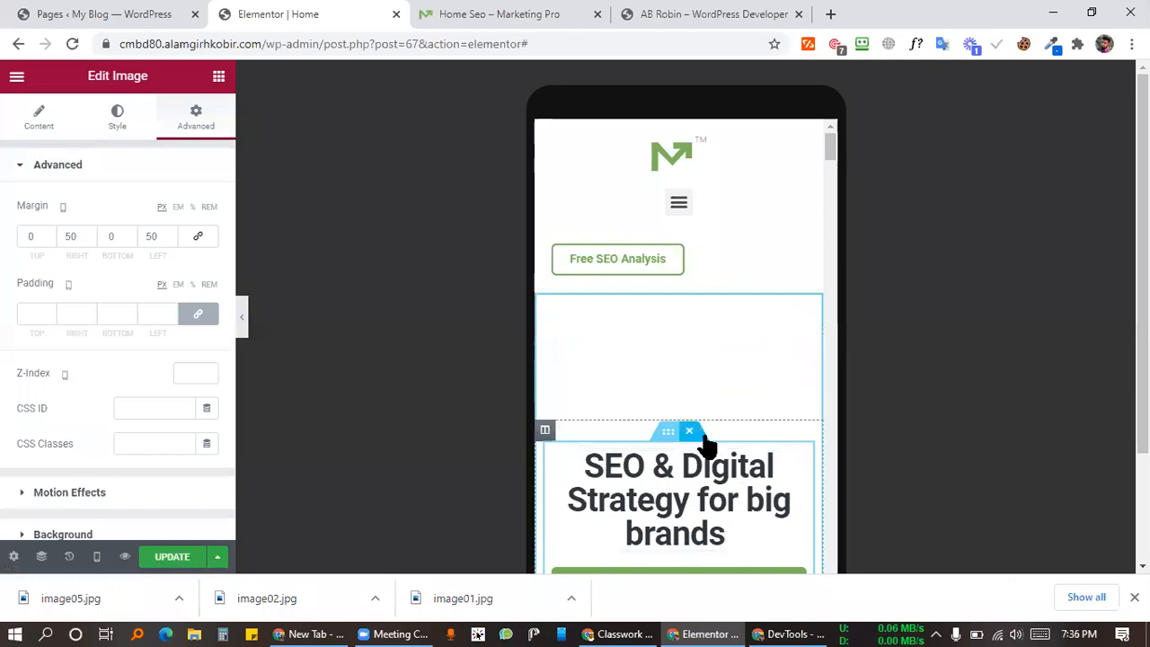
pyautogui.scroll(-2, 708, 440)
pyautogui.scroll(2, 808, 349)
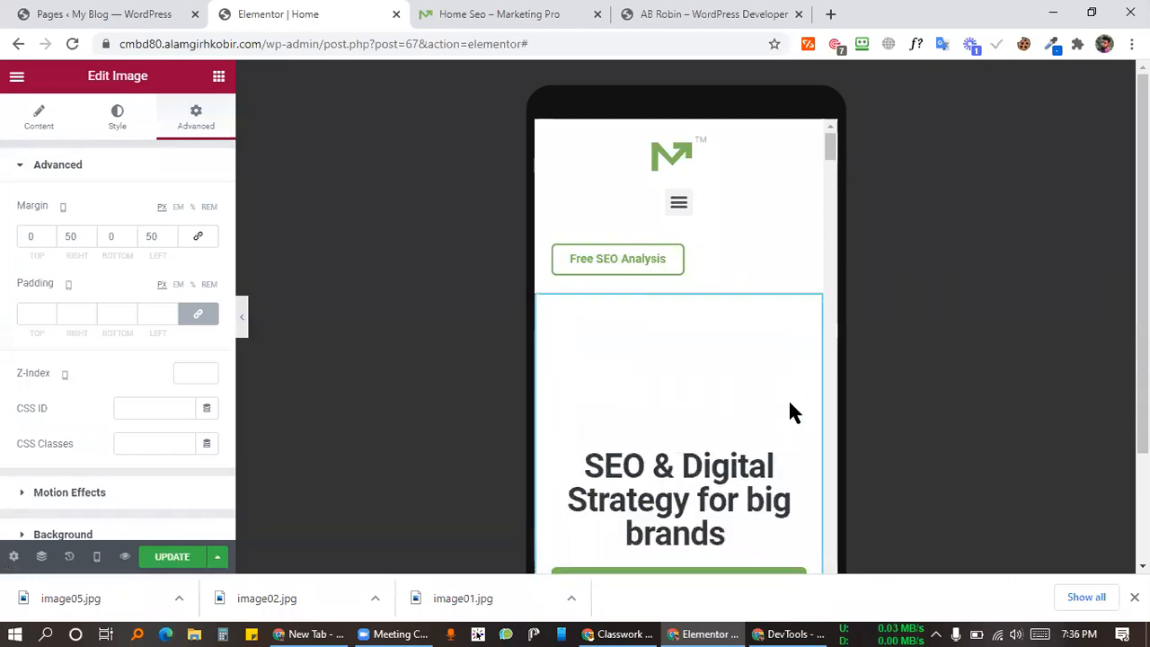
pyautogui.scroll(-2, 795, 449)
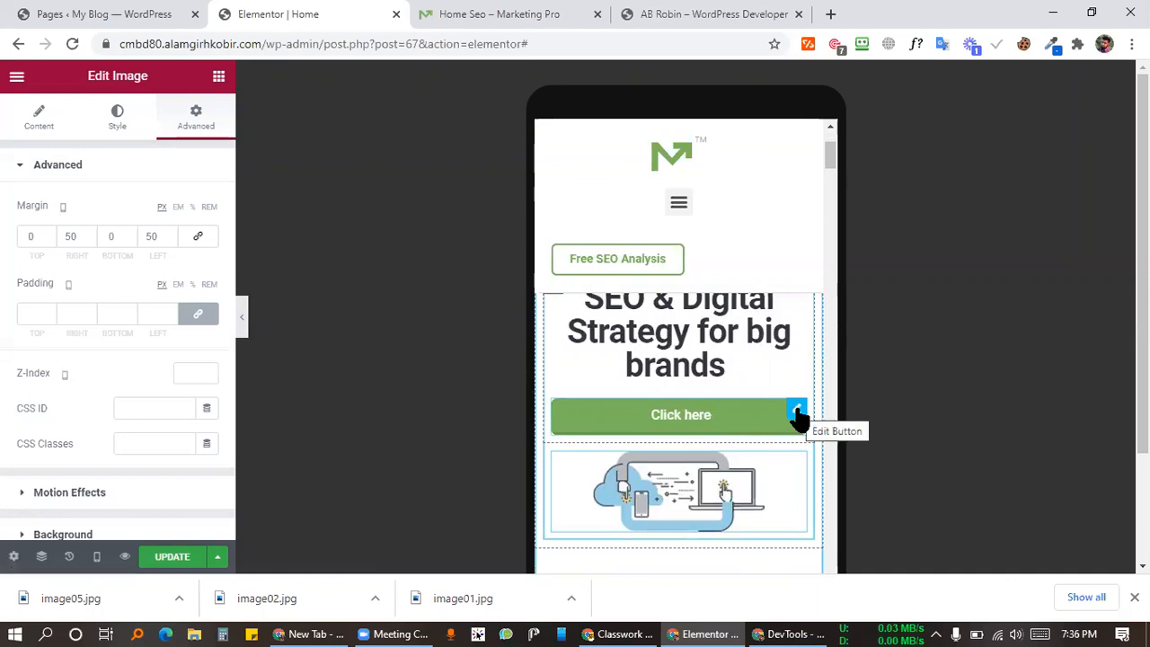
pyautogui.scroll(2, 798, 418)
pyautogui.scroll(-2, 742, 539)
pyautogui.scroll(2, 726, 474)
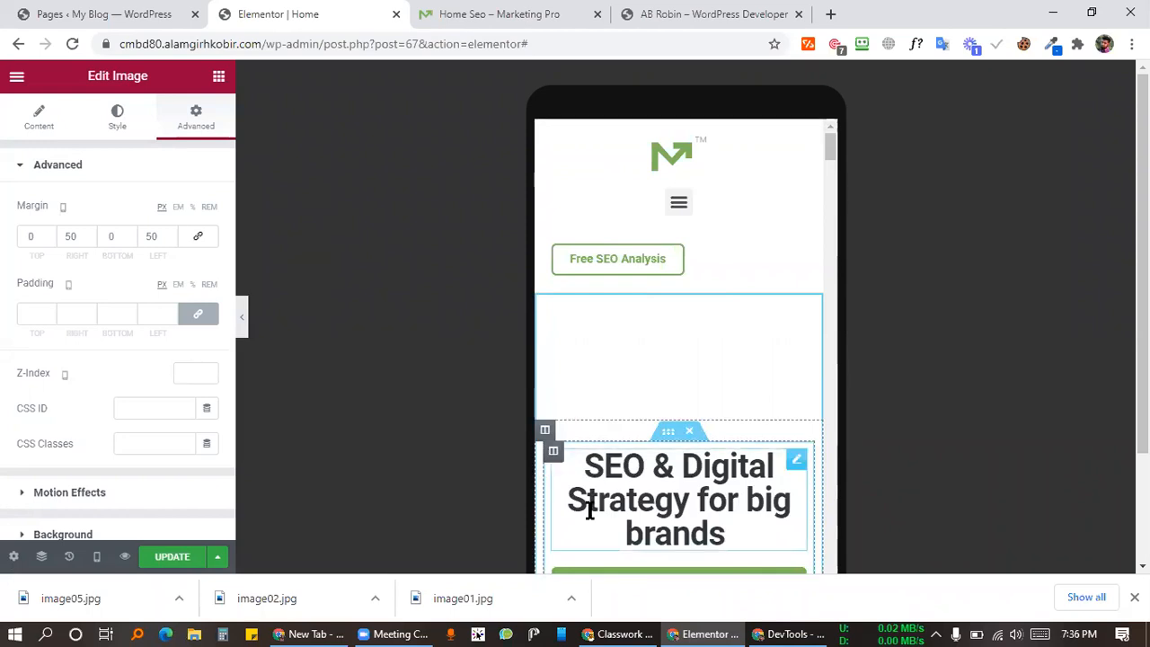
pyautogui.scroll(-2, 588, 506)
pyautogui.scroll(2, 650, 457)
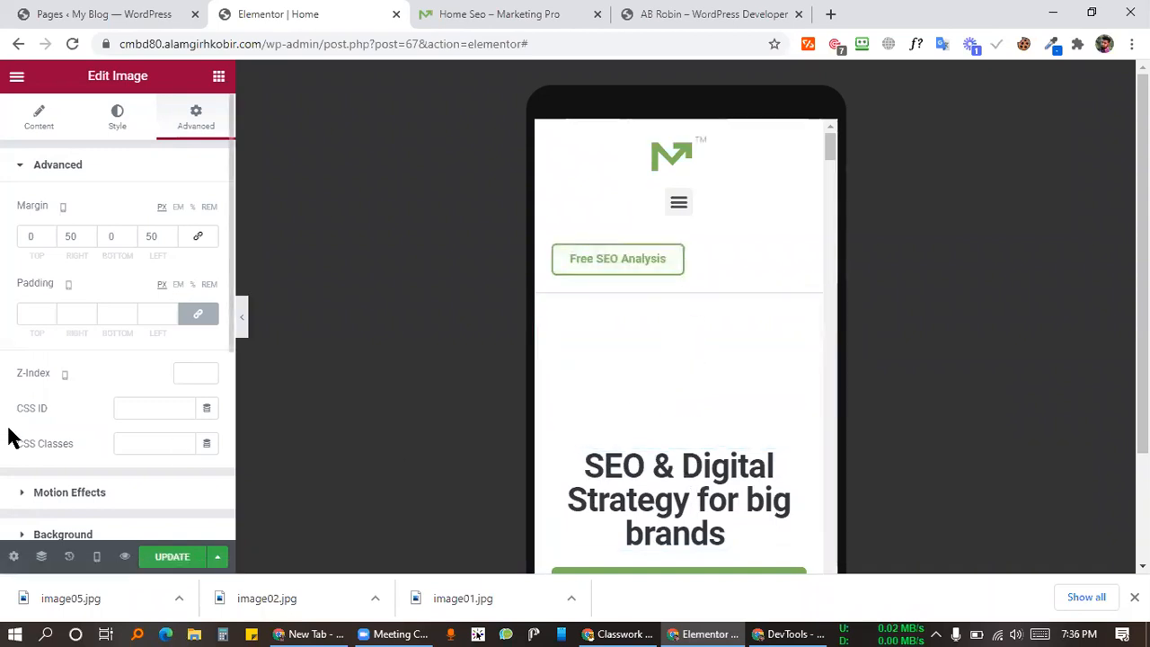
pyautogui.scroll(-2, 719, 422)
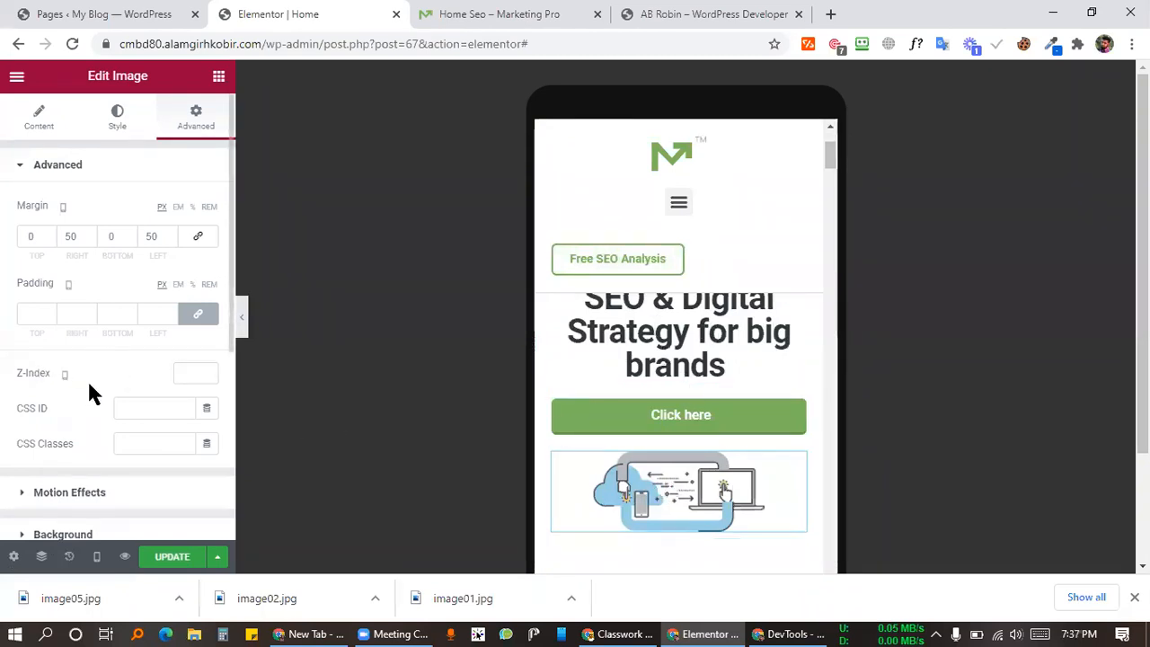
# Step: Select the hero's inner section in Navigator and move the illustration column above the heading
pyautogui.click(40, 558)
pyautogui.click(654, 203)
pyautogui.click(784, 174)
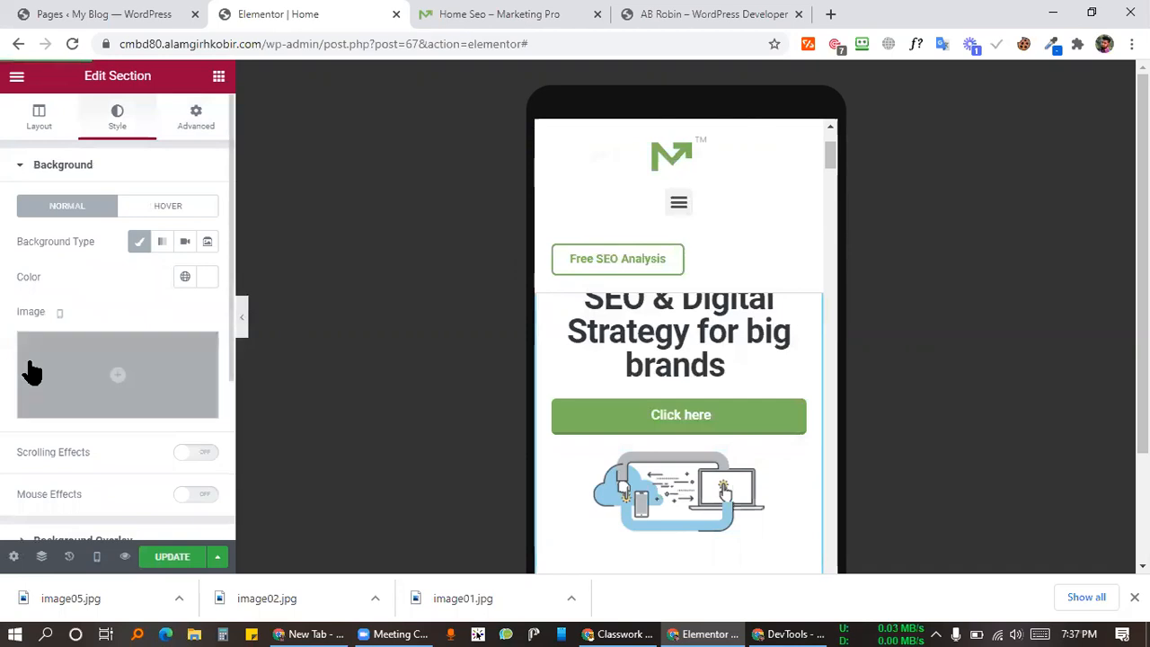
pyautogui.moveTo(550, 456); pyautogui.dragTo(574, 311)
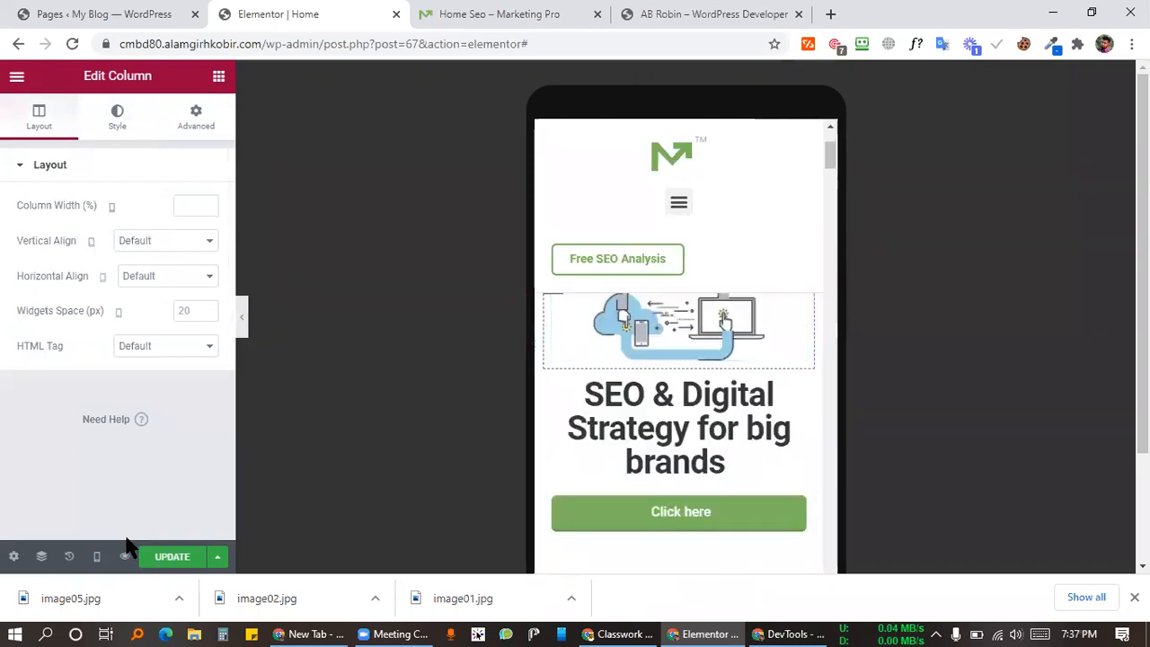
# Step: Preview at desktop width, open the Marketing Pro demo in a new tab, and undo the column move
pyautogui.click(97, 557)
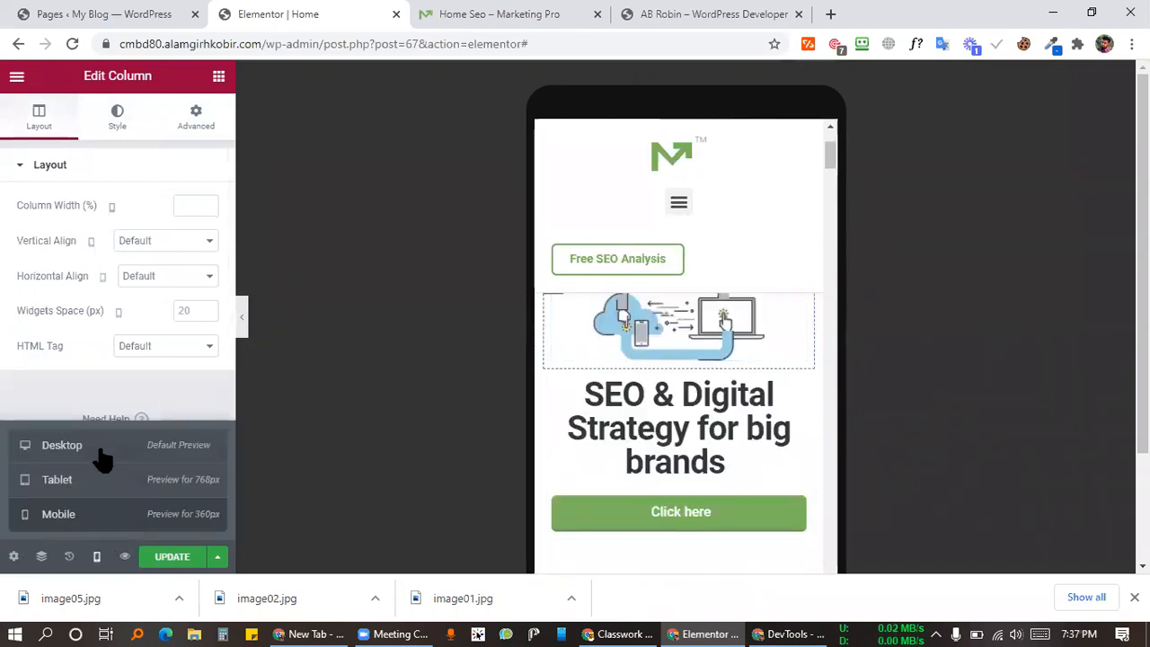
pyautogui.click(100, 452)
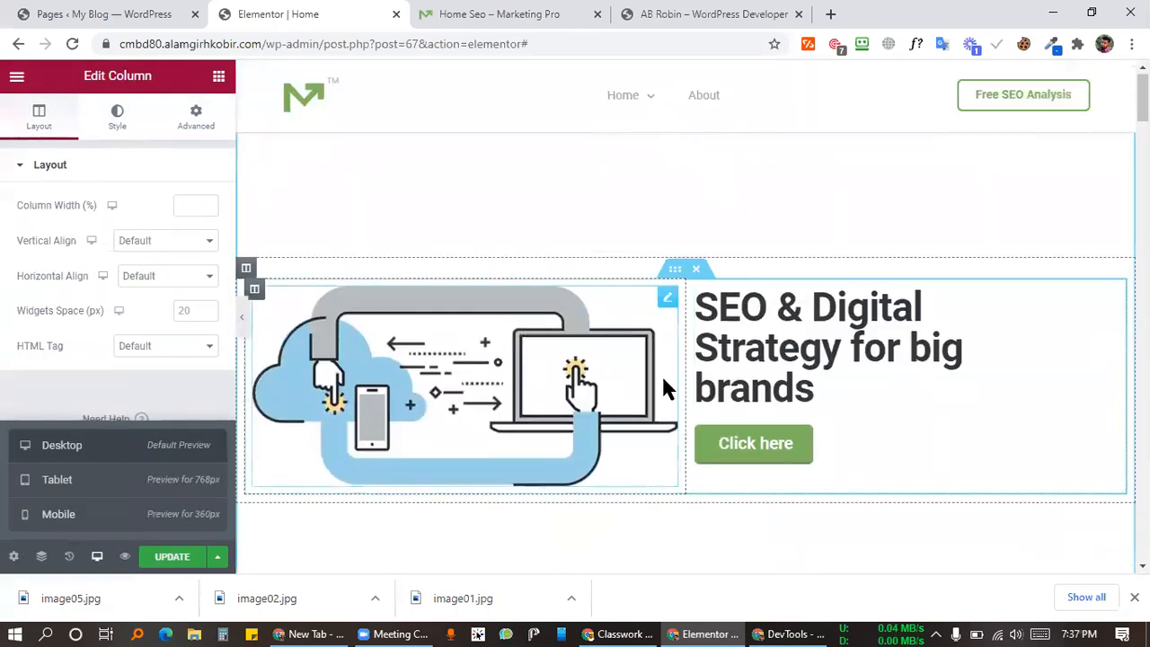
pyautogui.click(529, 14)
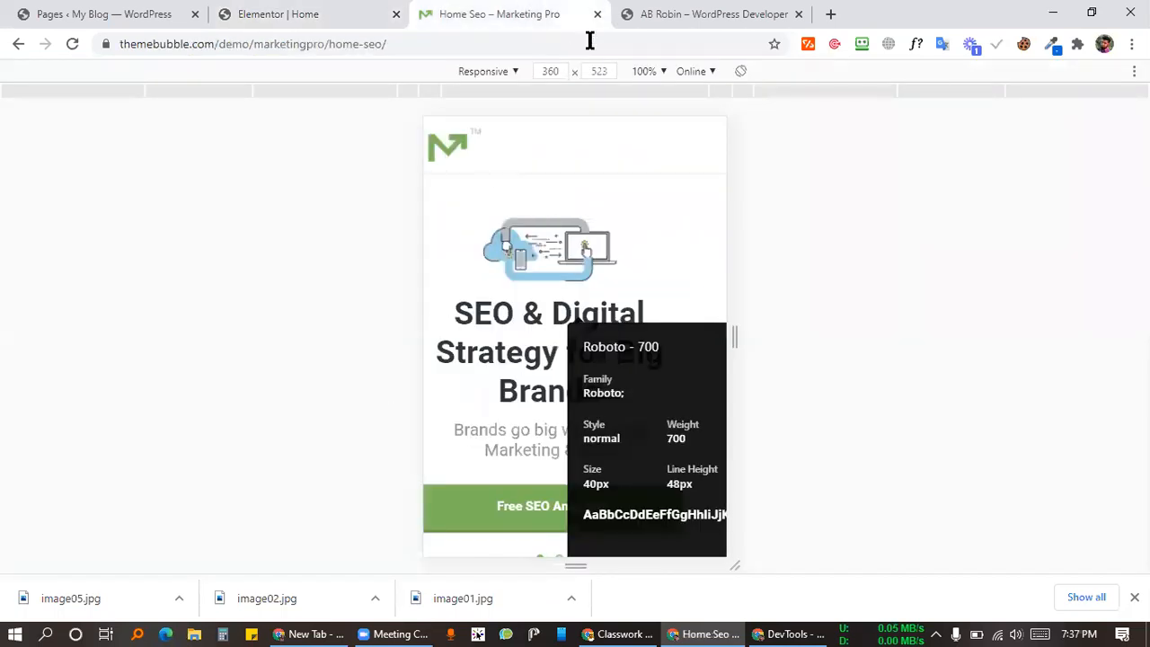
pyautogui.click(419, 38)
pyautogui.moveTo(336, 54); pyautogui.dragTo(627, 19)
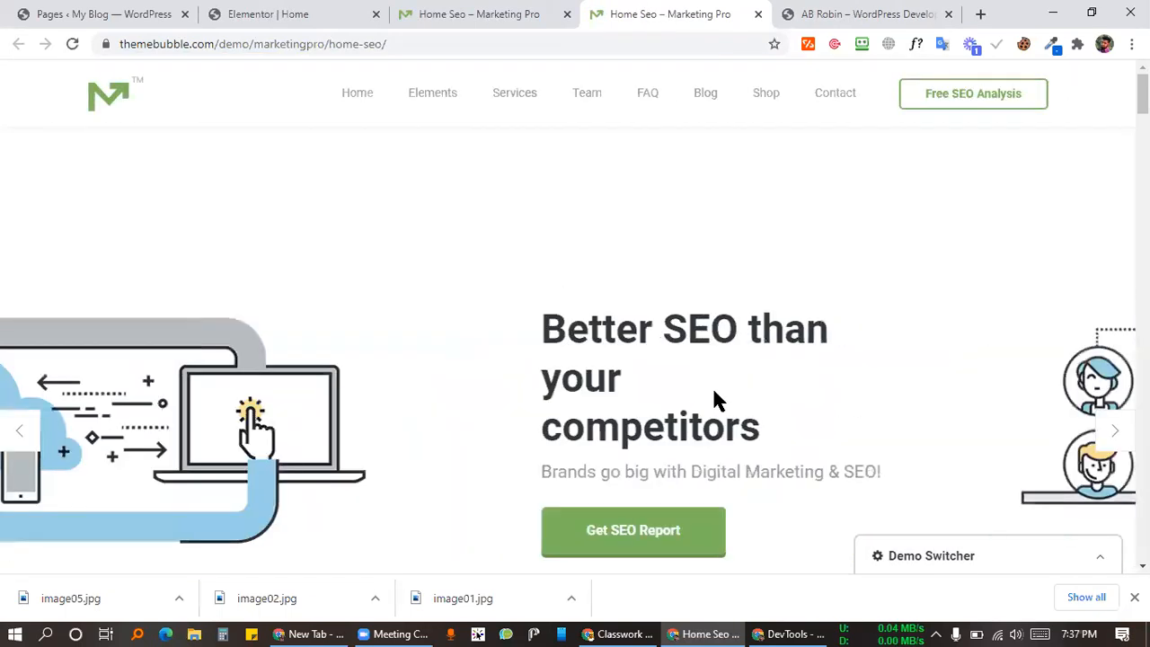
pyautogui.click(308, 13)
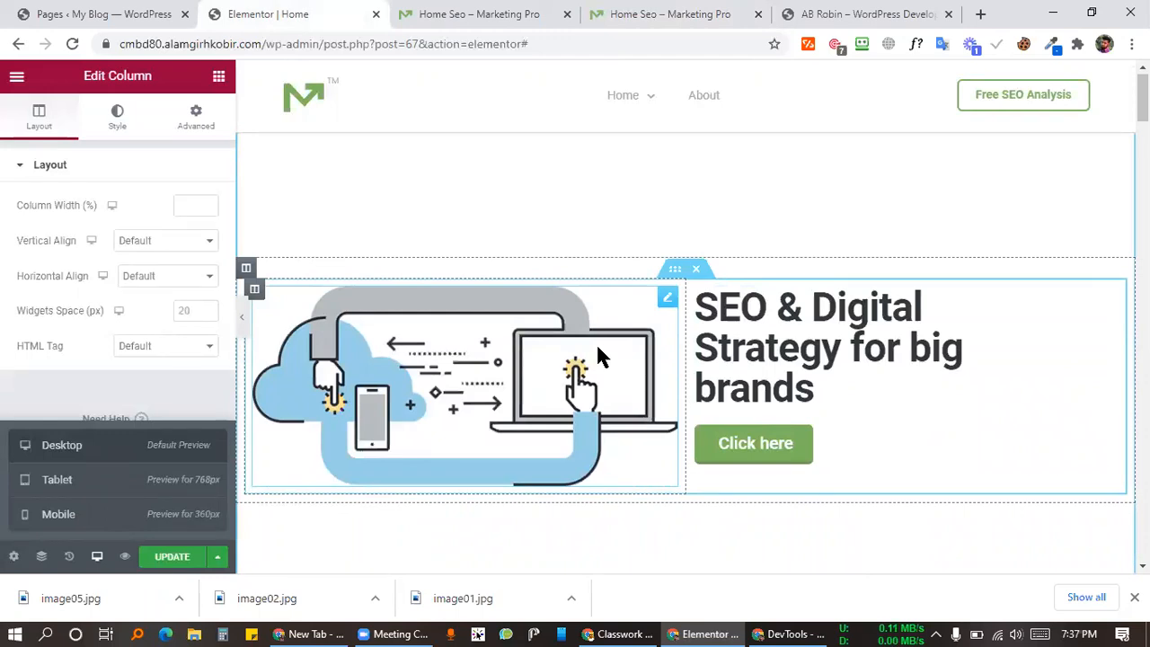
pyautogui.hotkey('ctrl', 'z')
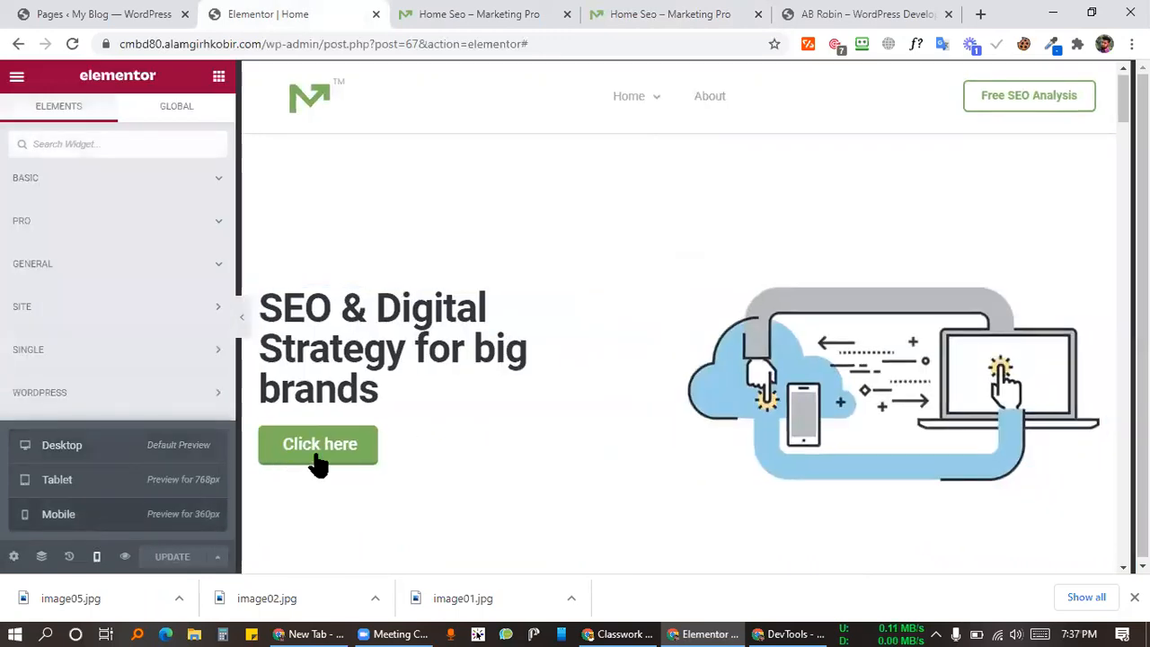
# Step: Switch the preview to mobile and select the outer hero section from Navigator
pyautogui.hotkey('ctrl', 'shift', 'm')
pyautogui.scroll(-4, 880, 343)
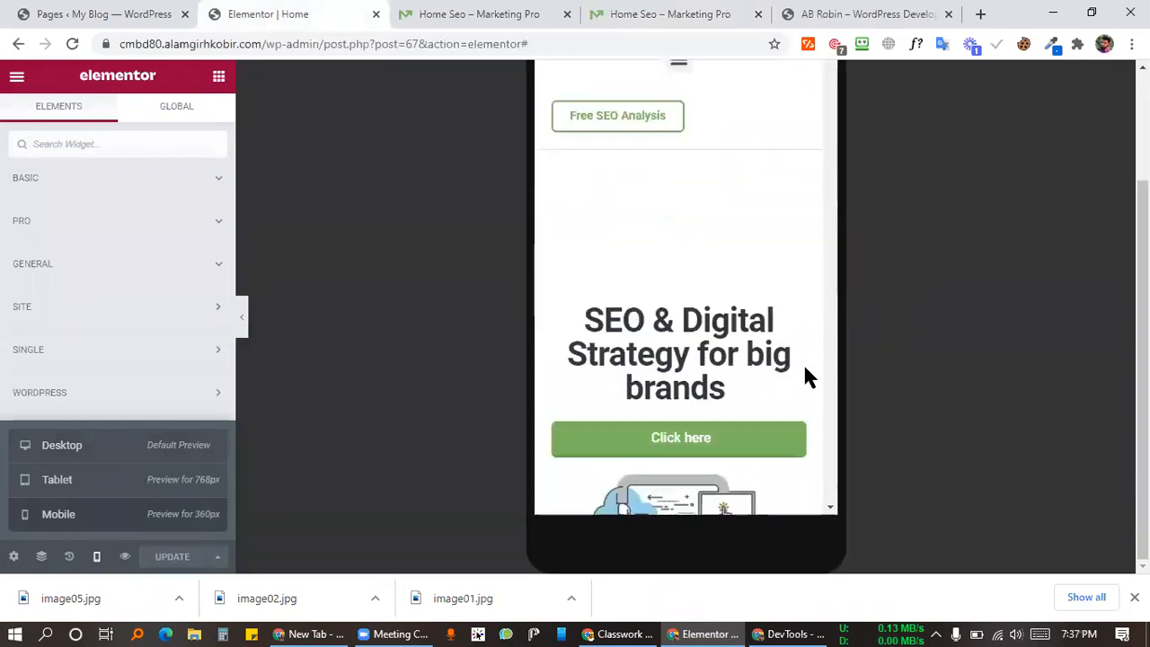
pyautogui.scroll(2, 716, 341)
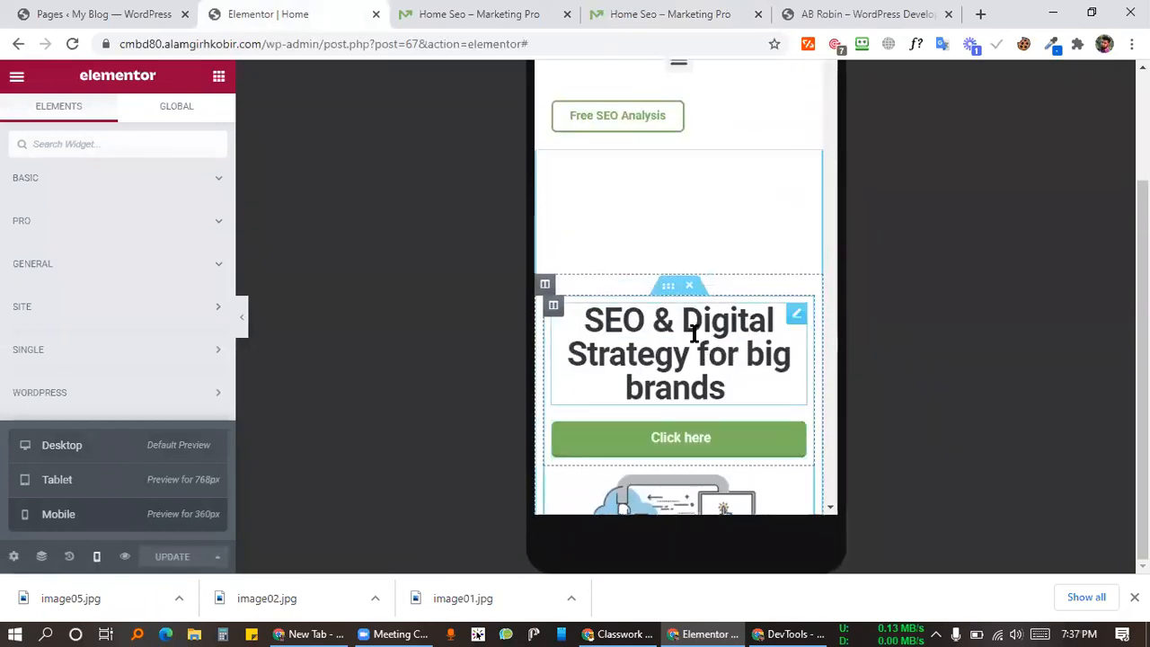
pyautogui.click(42, 556)
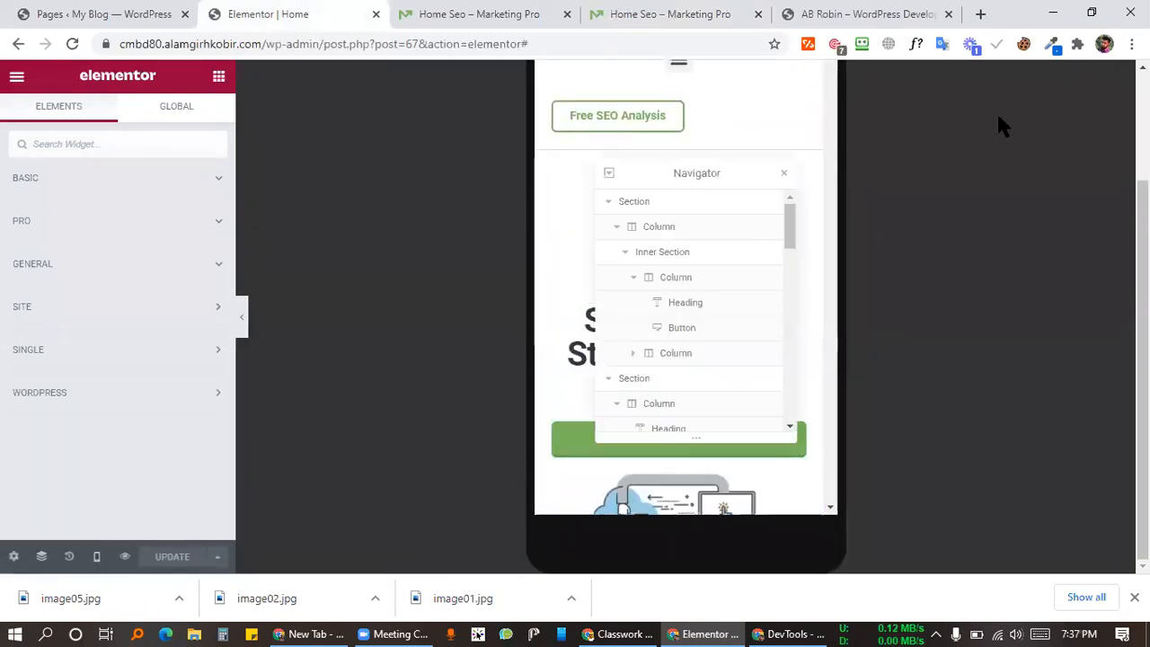
pyautogui.click(773, 190)
pyautogui.click(783, 174)
pyautogui.scroll(-2, 687, 409)
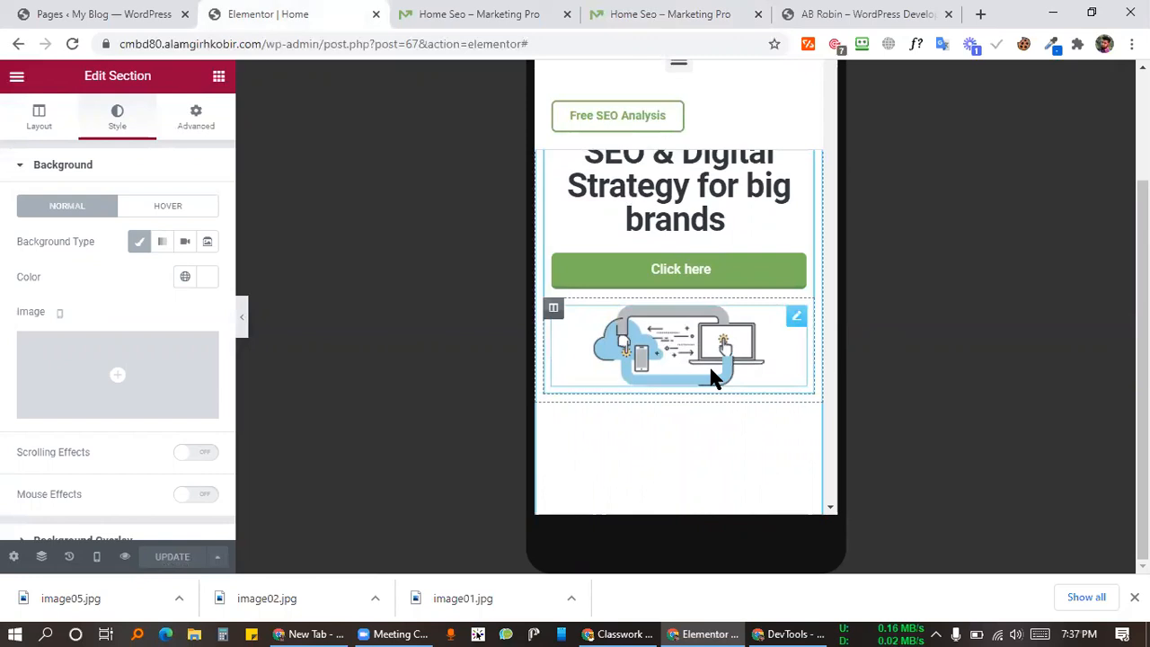
pyautogui.scroll(2, 709, 364)
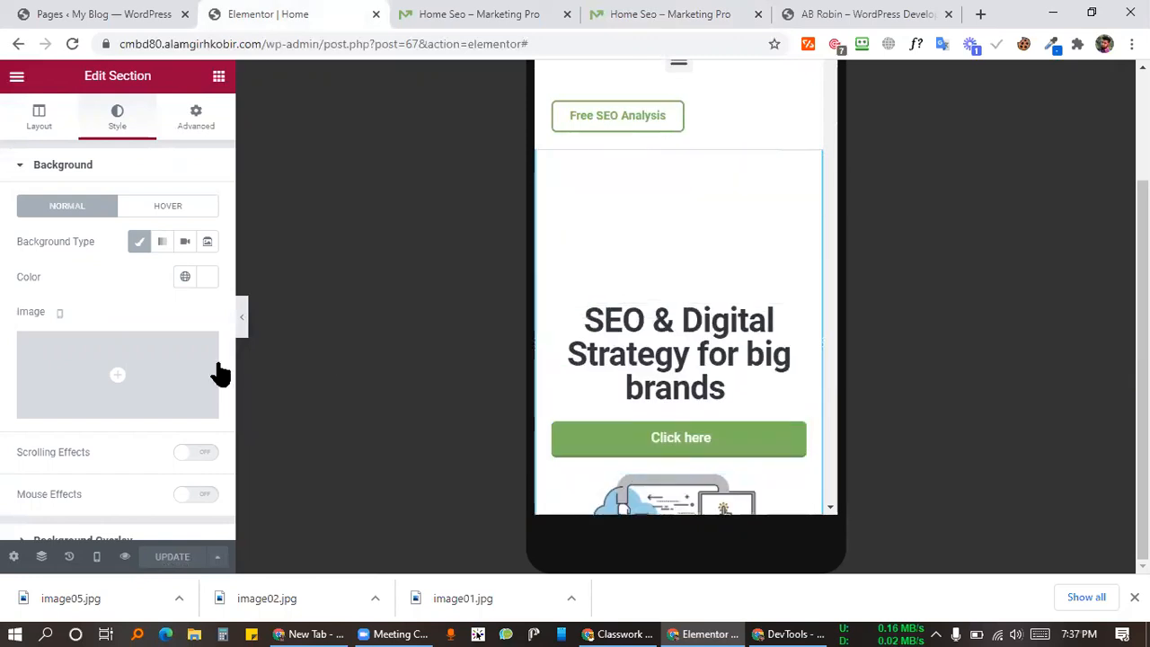
# Step: Turn on Reverse Columns (Mobile) for the outer section, then update the page and preview it
pyautogui.click(197, 121)
pyautogui.scroll(-3, 134, 367)
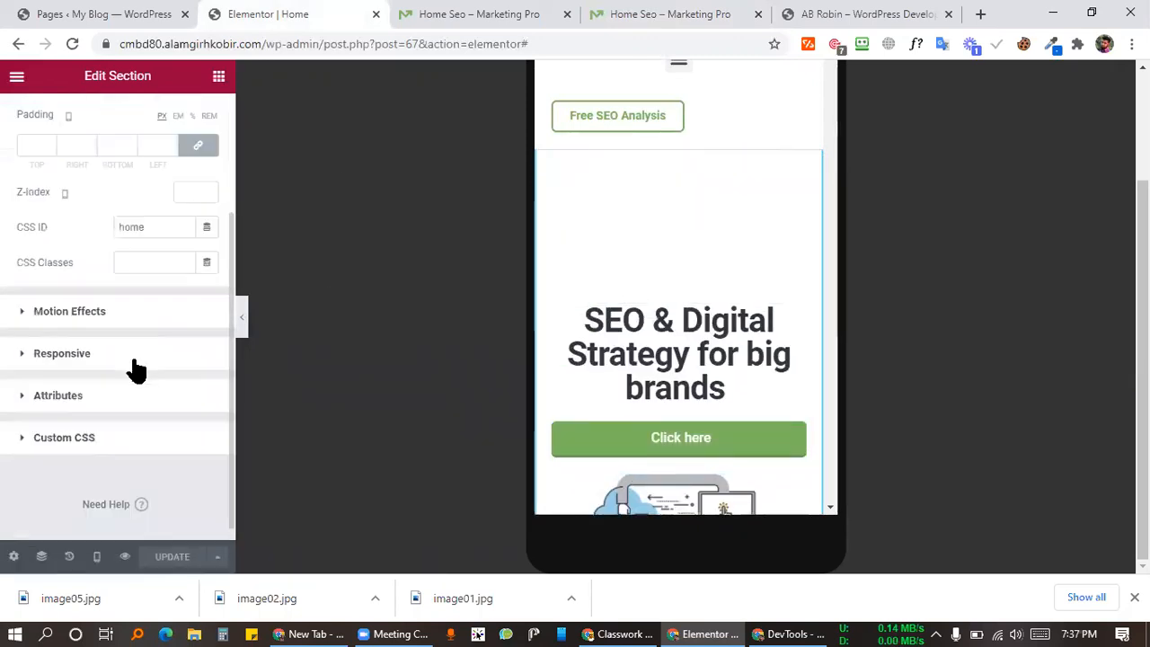
pyautogui.click(62, 354)
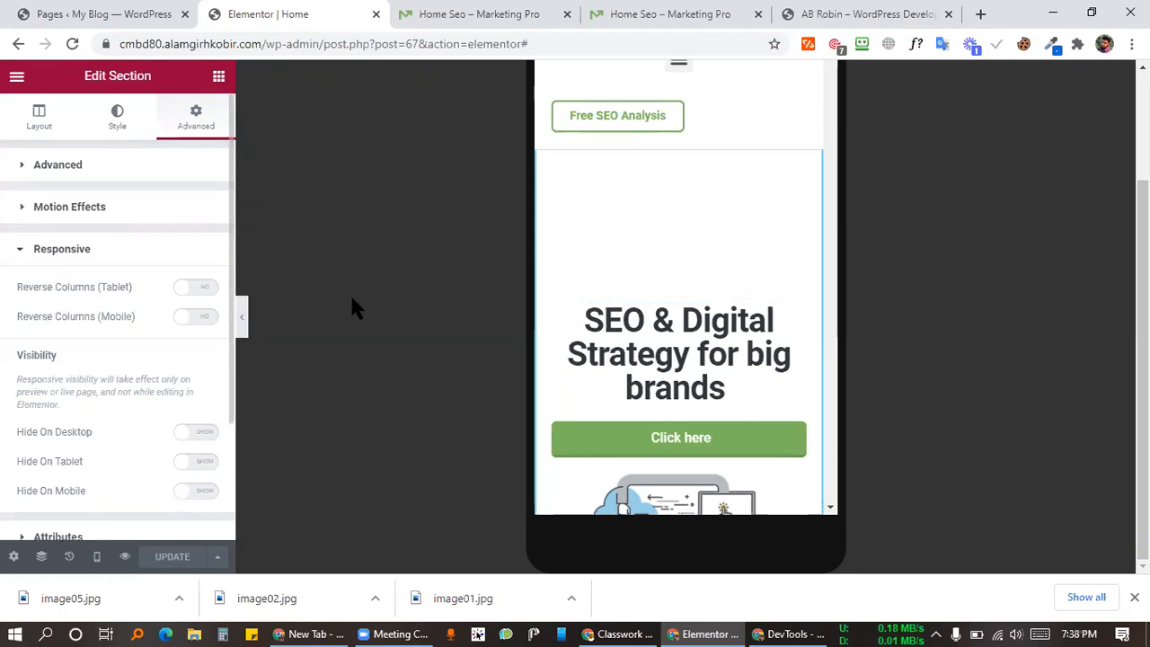
pyautogui.scroll(-2, 692, 290)
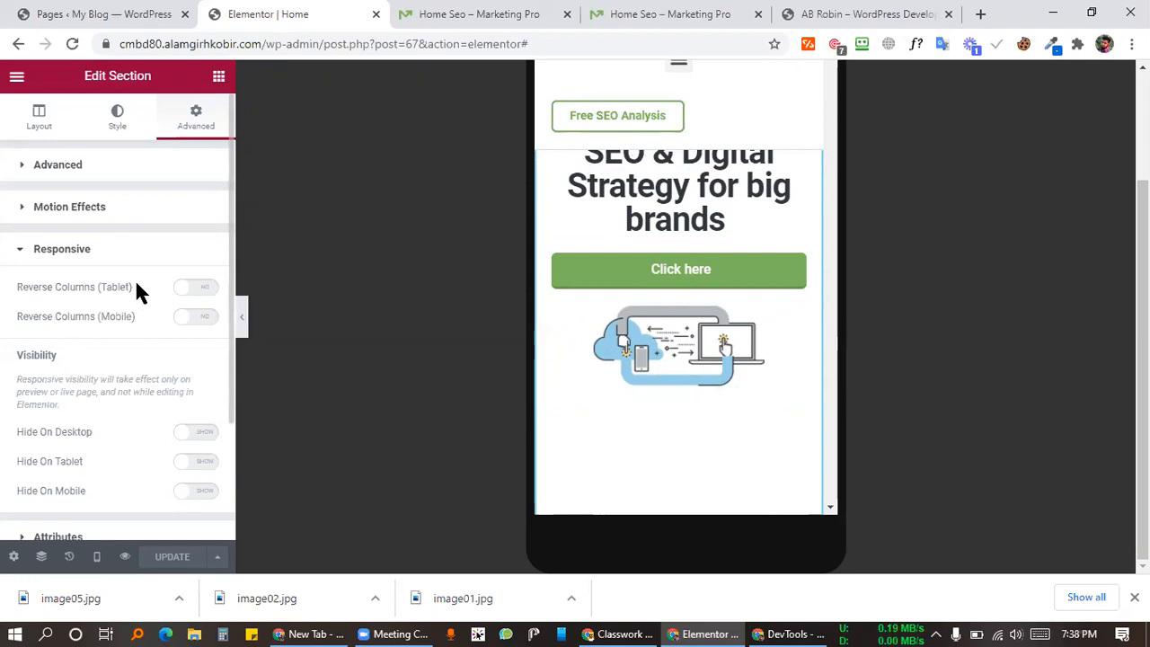
pyautogui.click(198, 321)
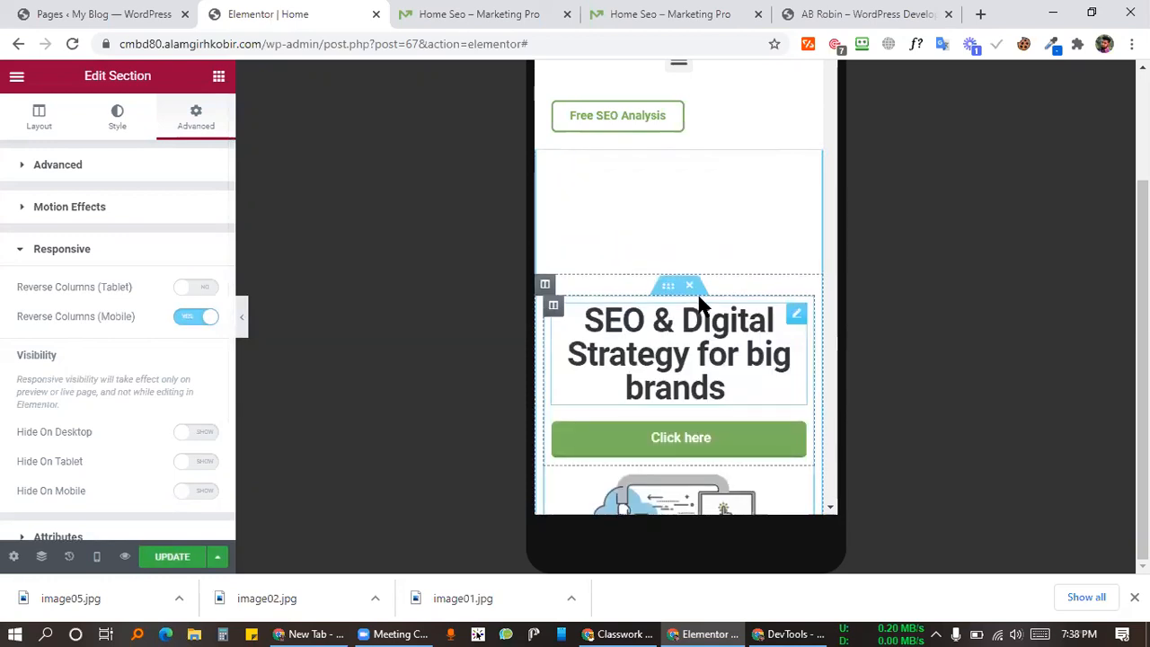
pyautogui.click(159, 558)
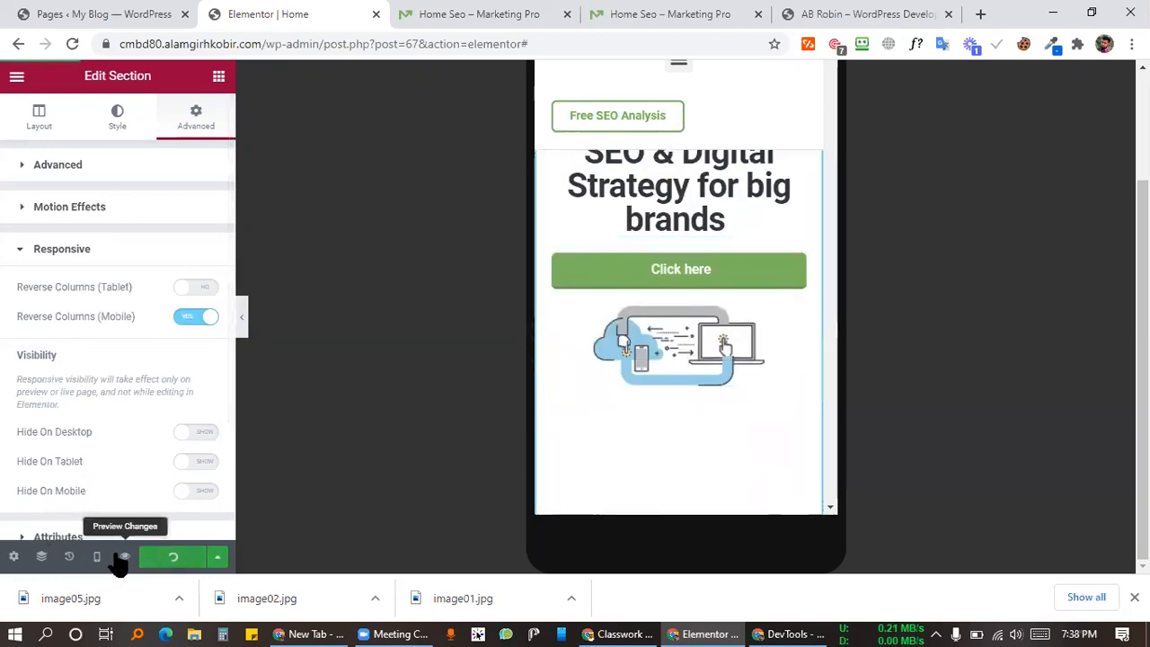
pyautogui.click(126, 557)
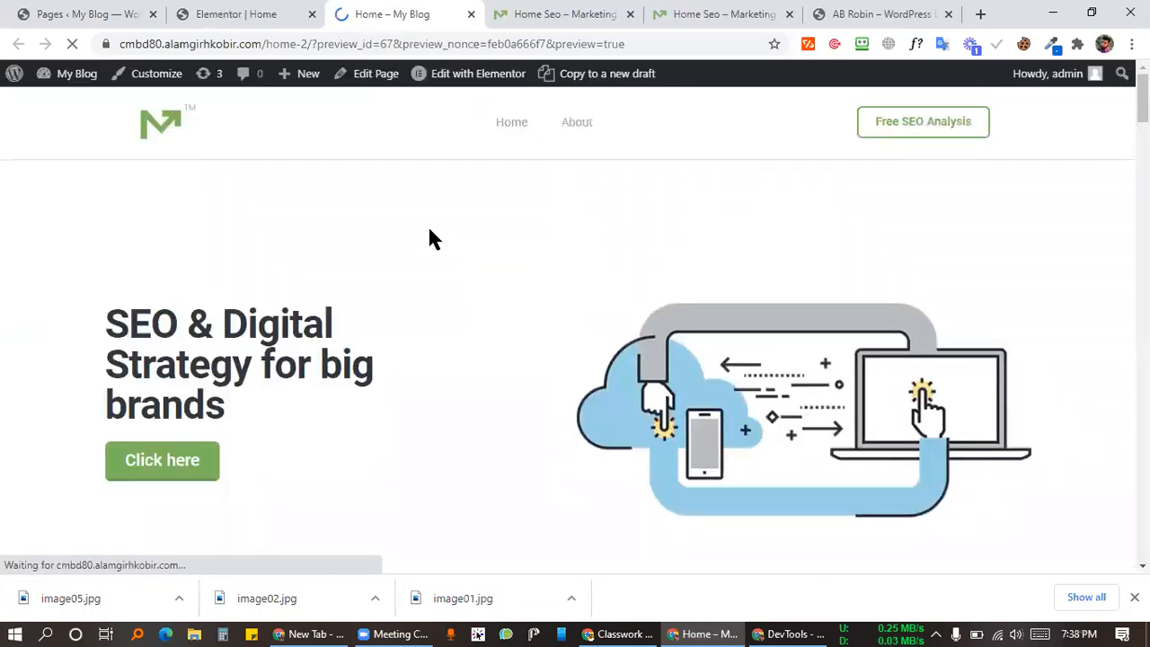
# Step: Check the live preview at 360 × 523 using DevTools' device toolbar, then return to the editor
pyautogui.rightClick(432, 232)
pyautogui.click(272, 500)
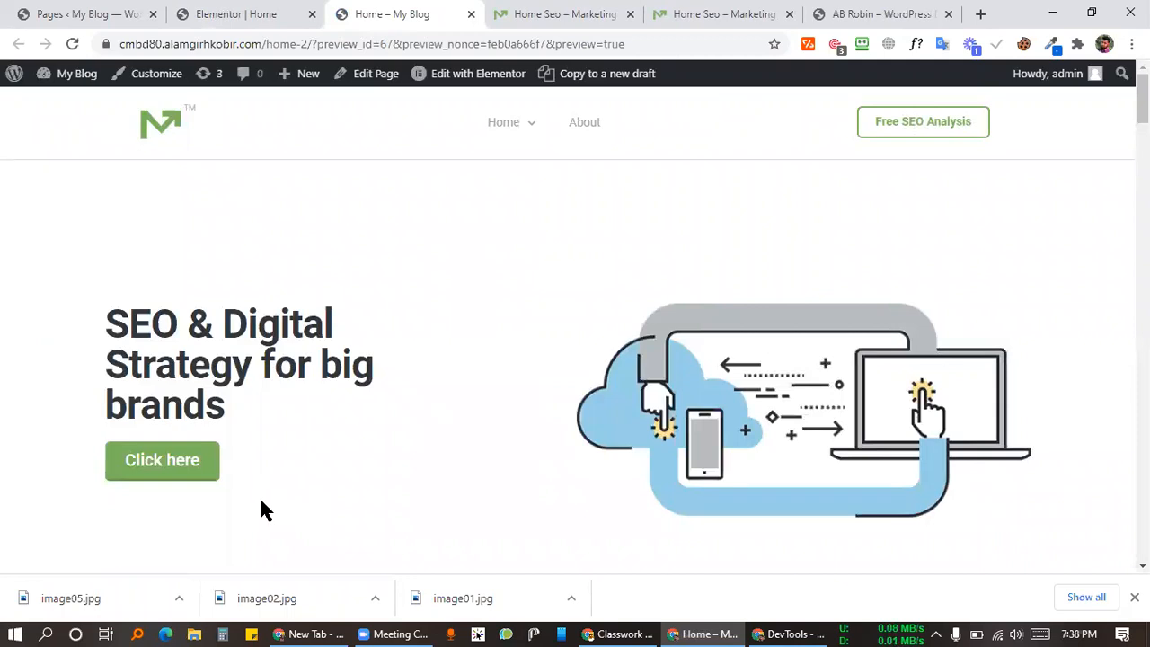
pyautogui.click(573, 232)
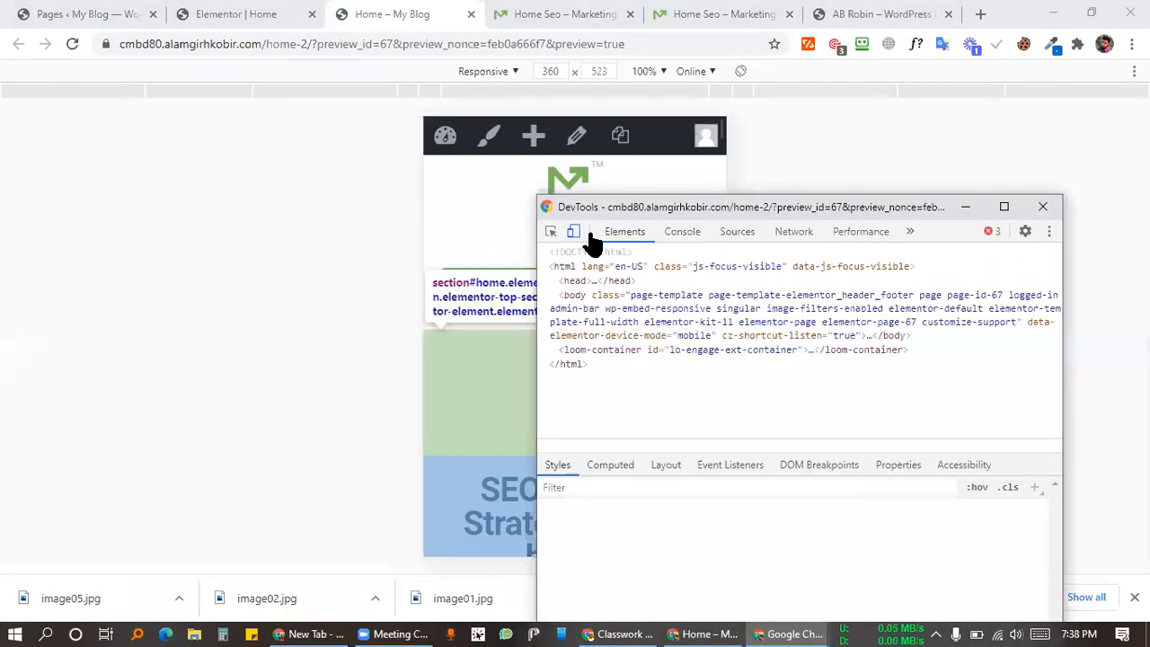
pyautogui.moveTo(657, 206); pyautogui.dragTo(0, 158)
pyautogui.scroll(-4, 638, 410)
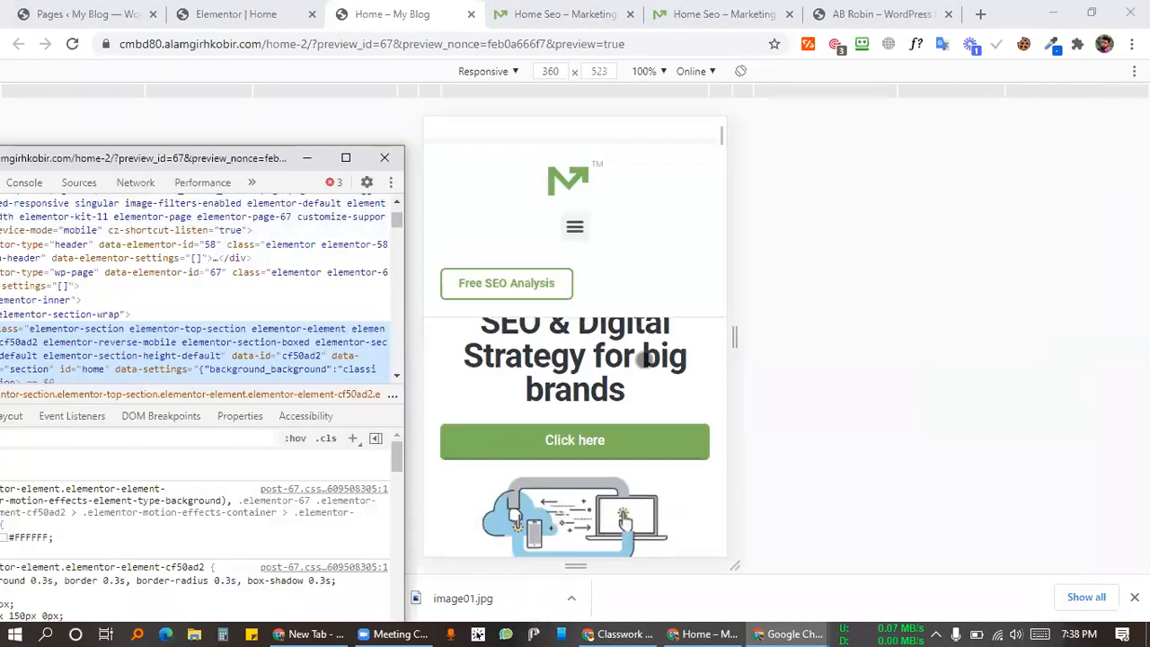
pyautogui.scroll(2, 611, 441)
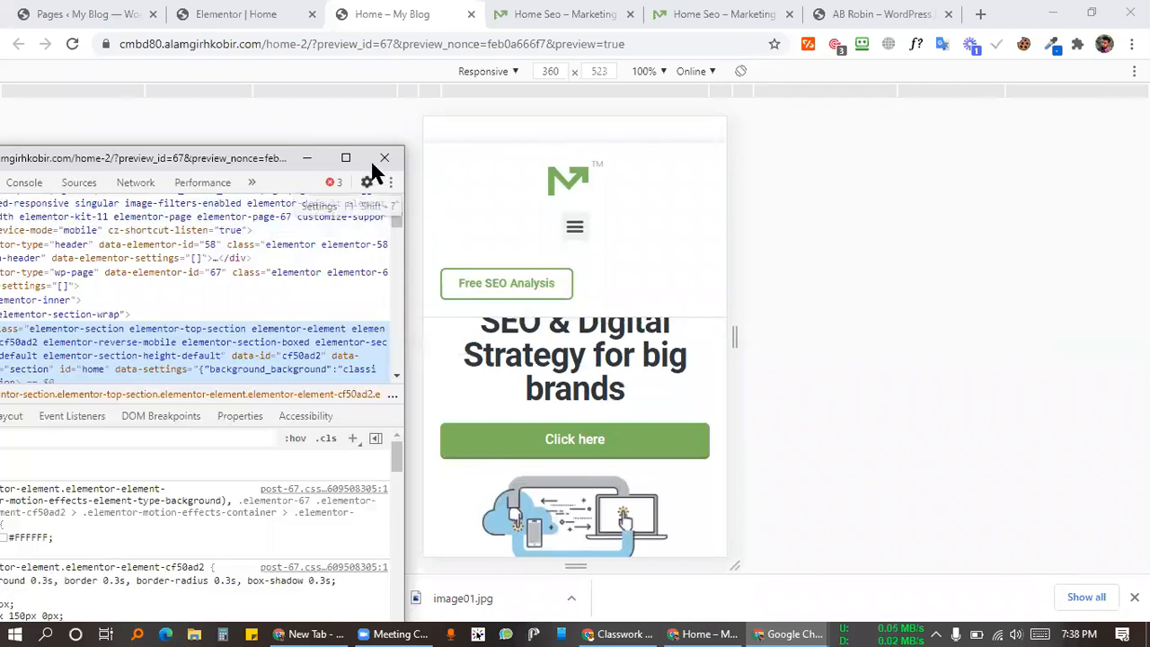
pyautogui.click(205, 13)
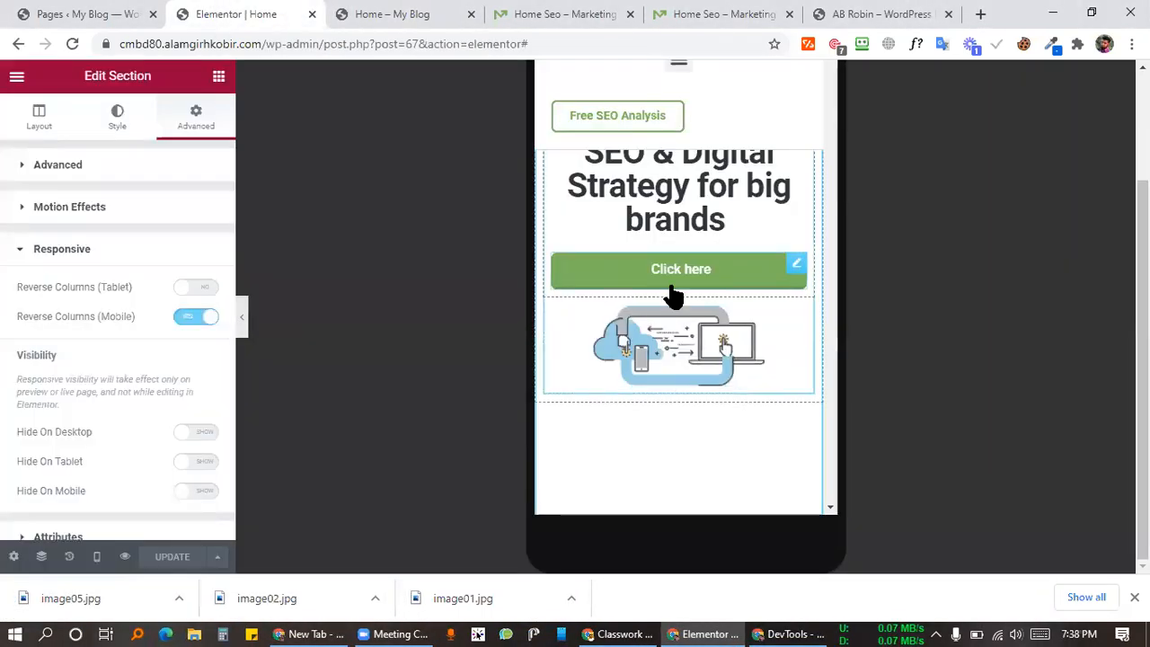
# Step: Turn on Reverse Columns (Mobile) for the inner hero section so the image sits above the heading
pyautogui.click(669, 288)
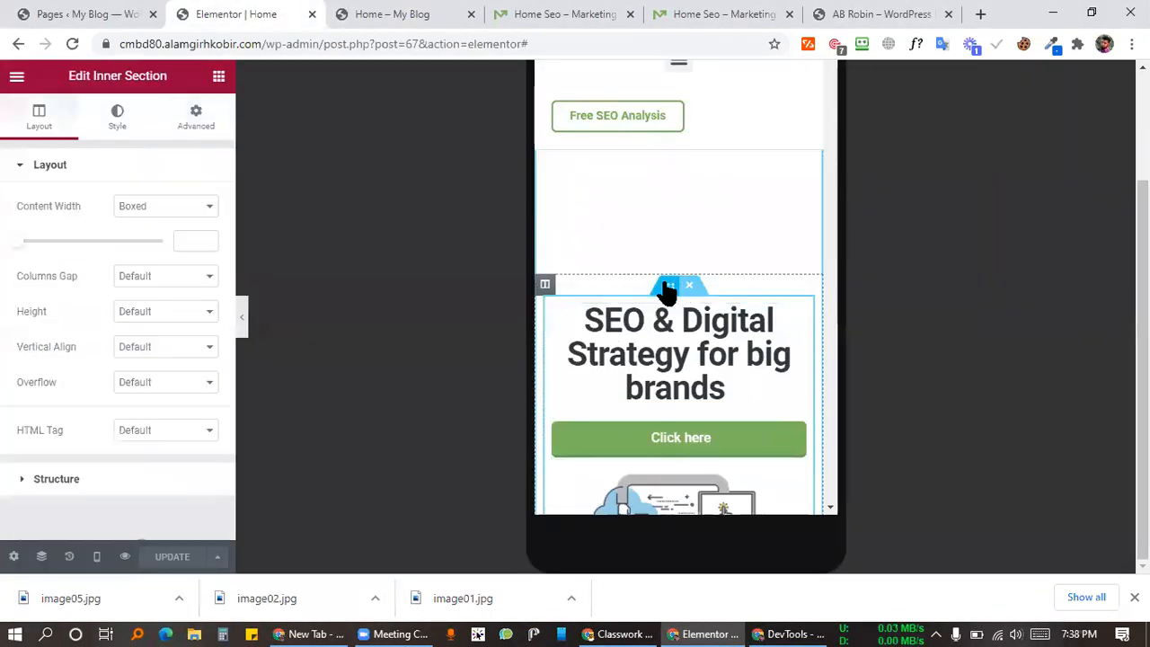
pyautogui.click(196, 121)
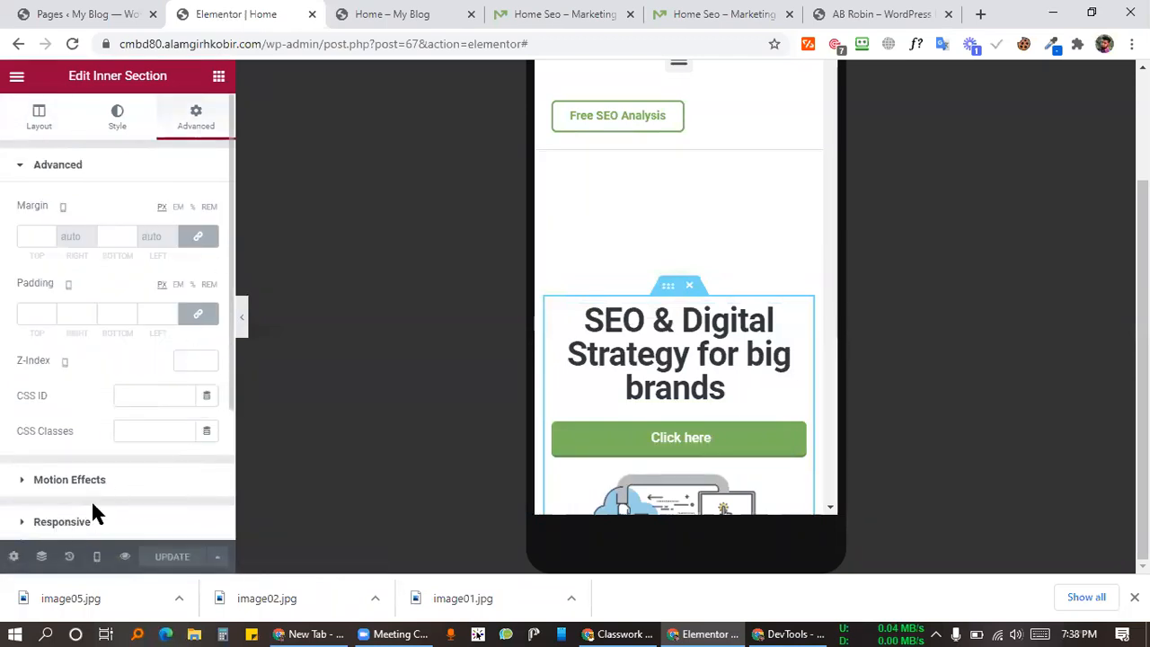
pyautogui.scroll(-2, 92, 508)
pyautogui.click(80, 355)
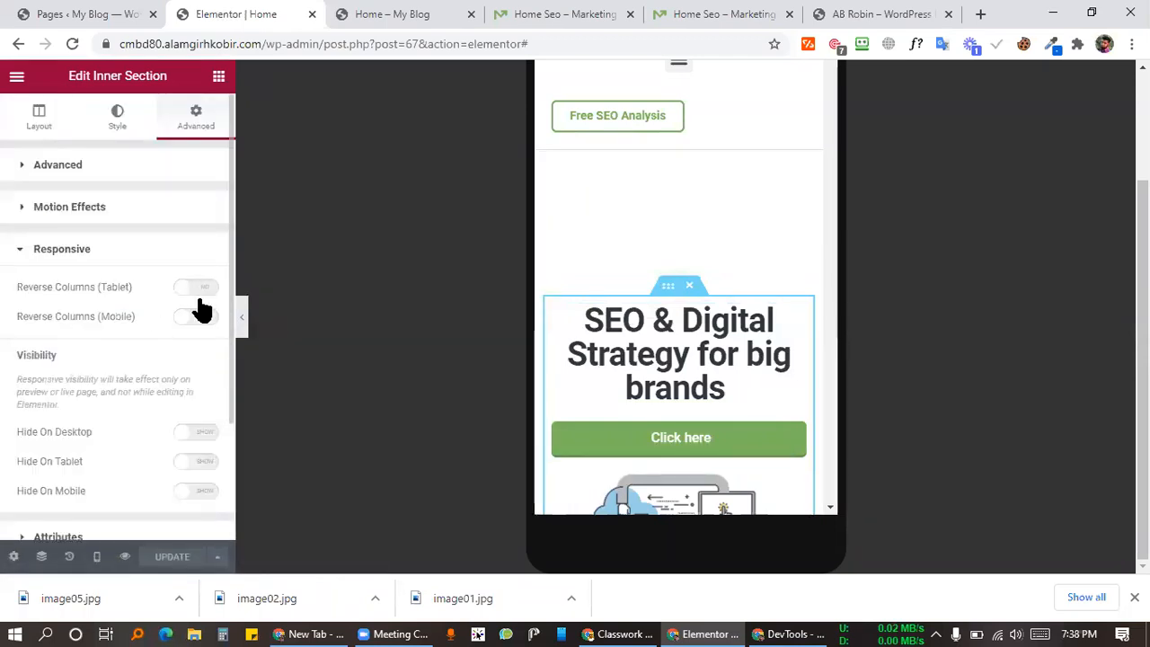
pyautogui.click(195, 317)
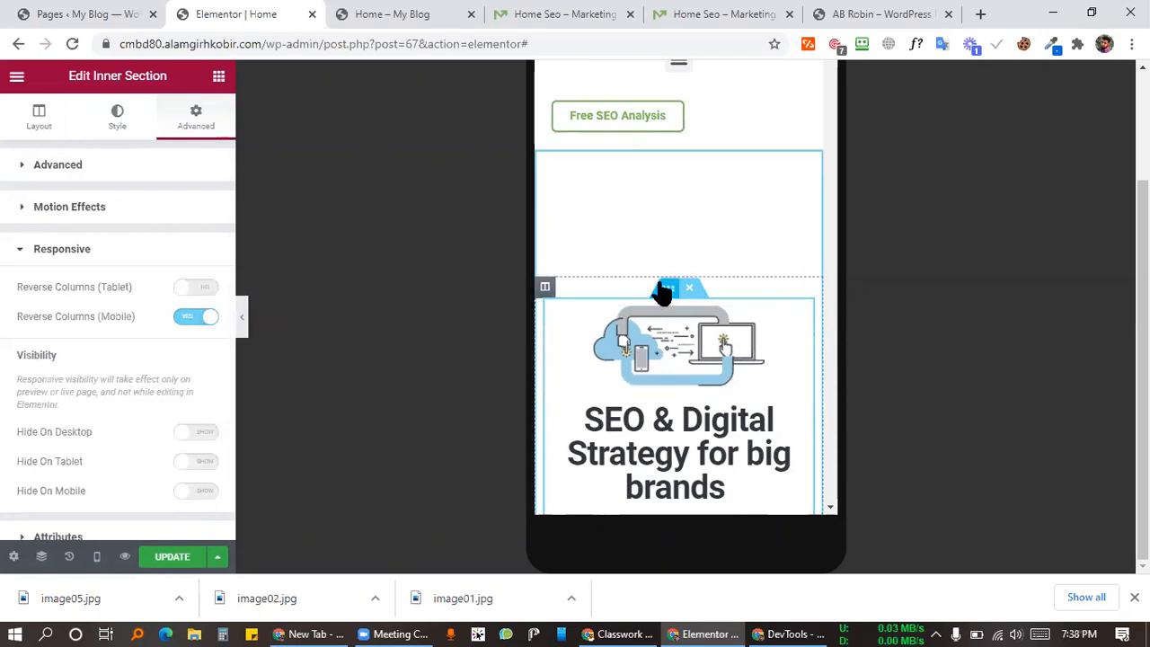
# Step: Compare the reversed mobile hero with the reference demo and the live preview
pyautogui.scroll(-2, 669, 294)
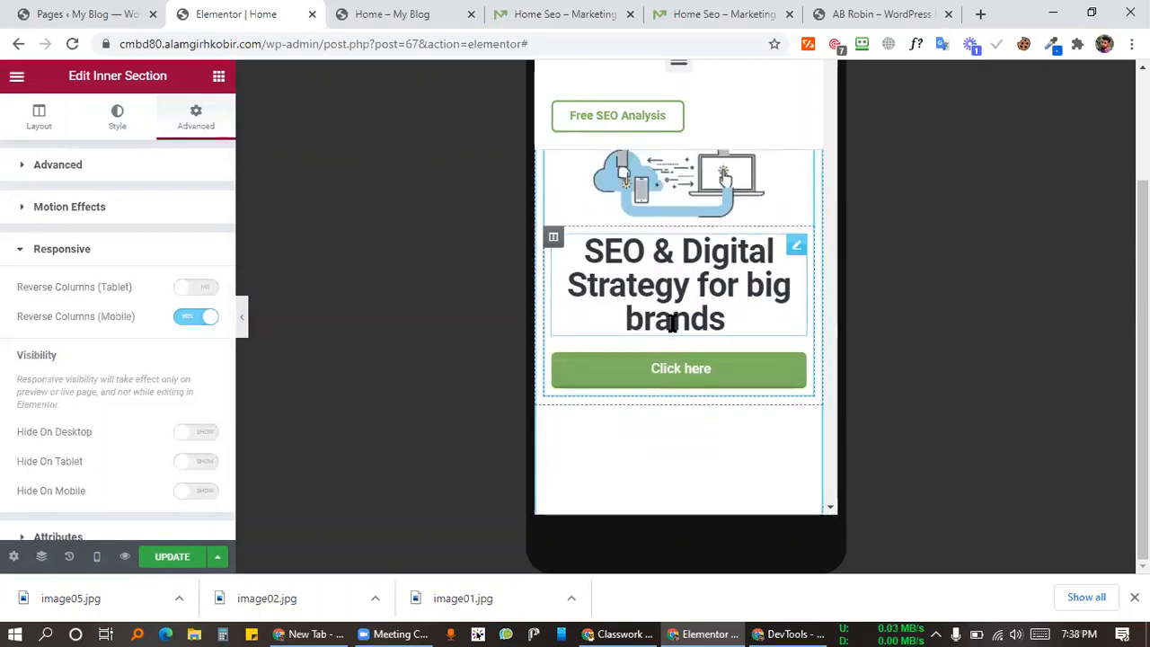
pyautogui.scroll(-2, 673, 321)
pyautogui.scroll(4, 719, 305)
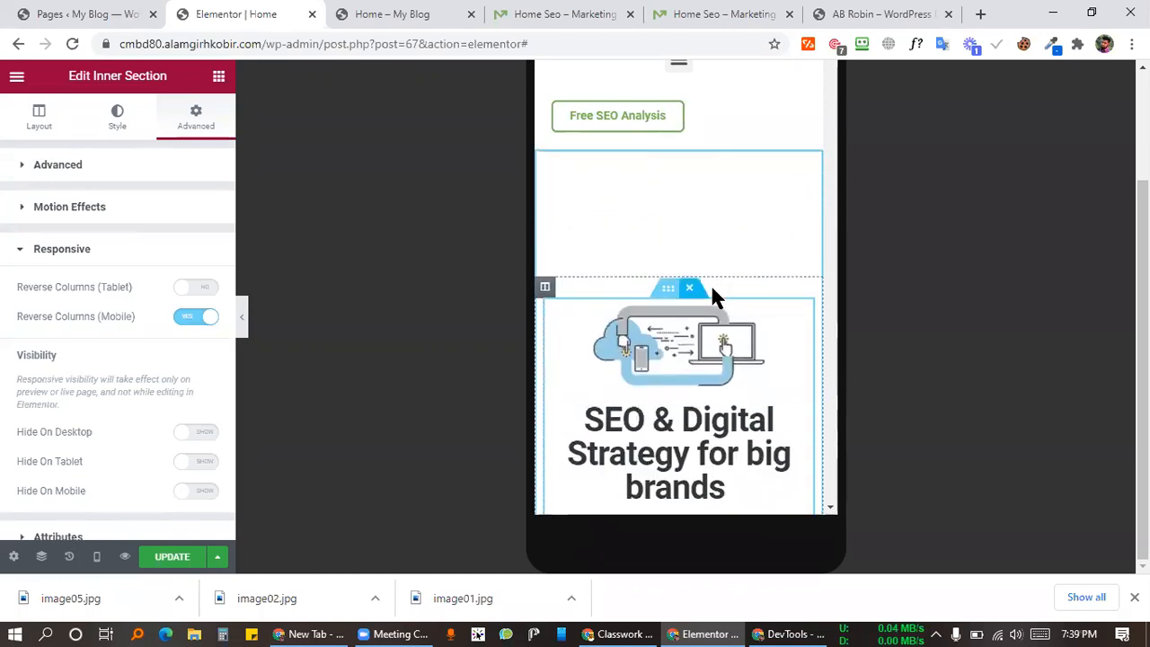
pyautogui.scroll(-2, 688, 327)
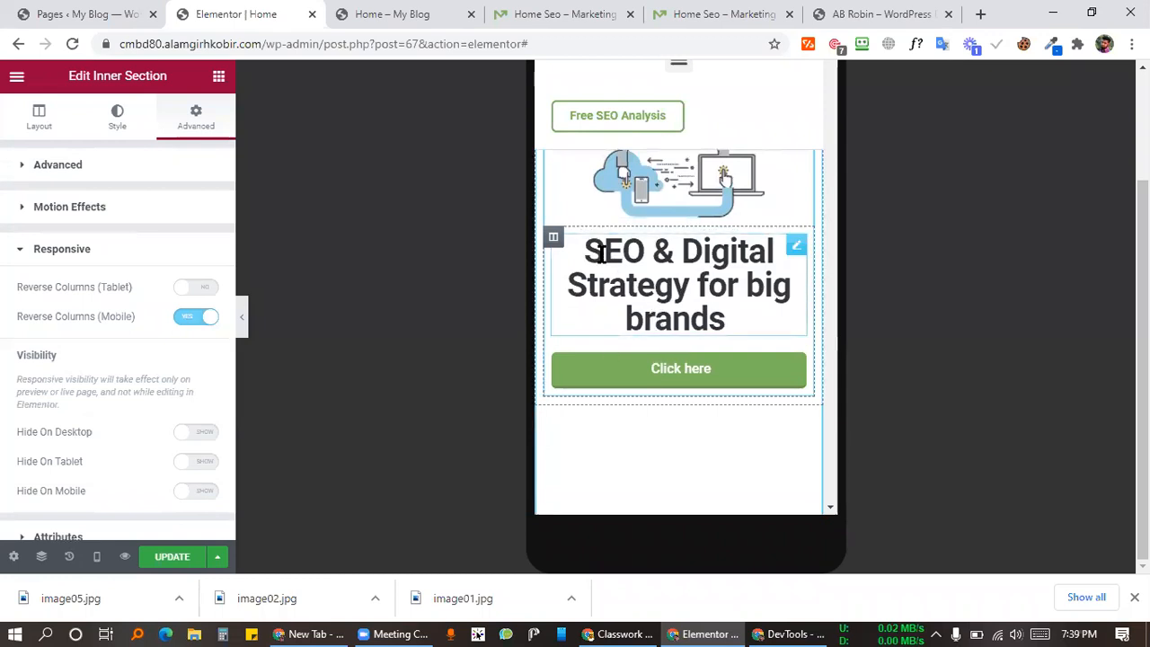
pyautogui.click(539, 11)
pyautogui.scroll(-3, 535, 422)
pyautogui.scroll(3, 554, 172)
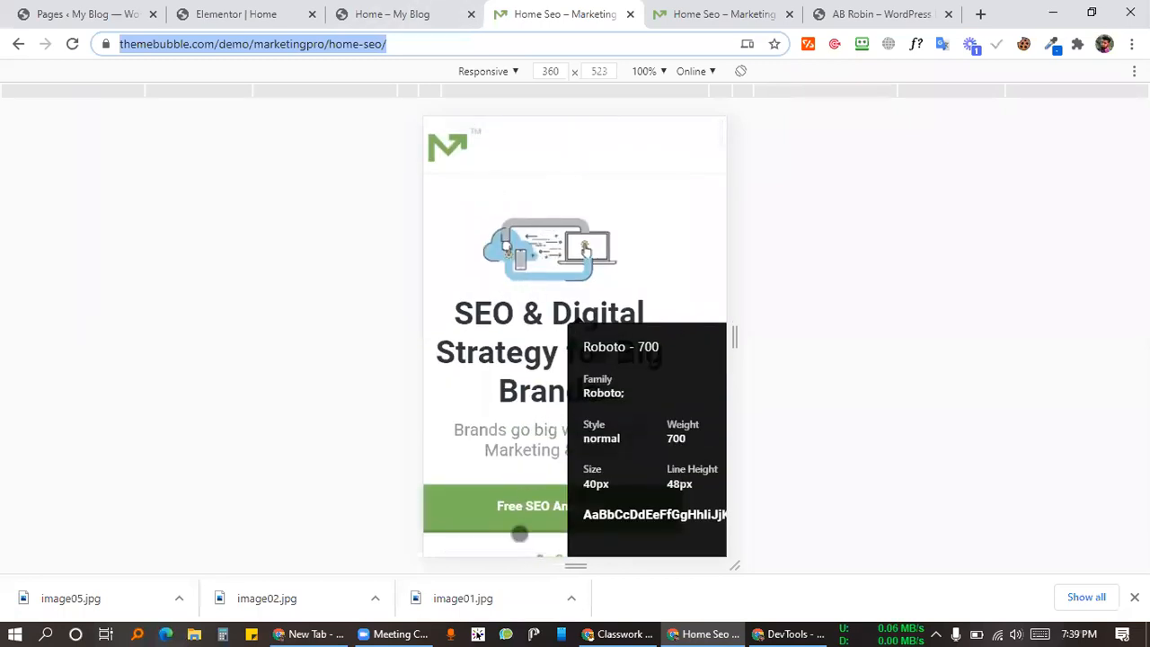
pyautogui.click(395, 16)
pyautogui.click(288, 15)
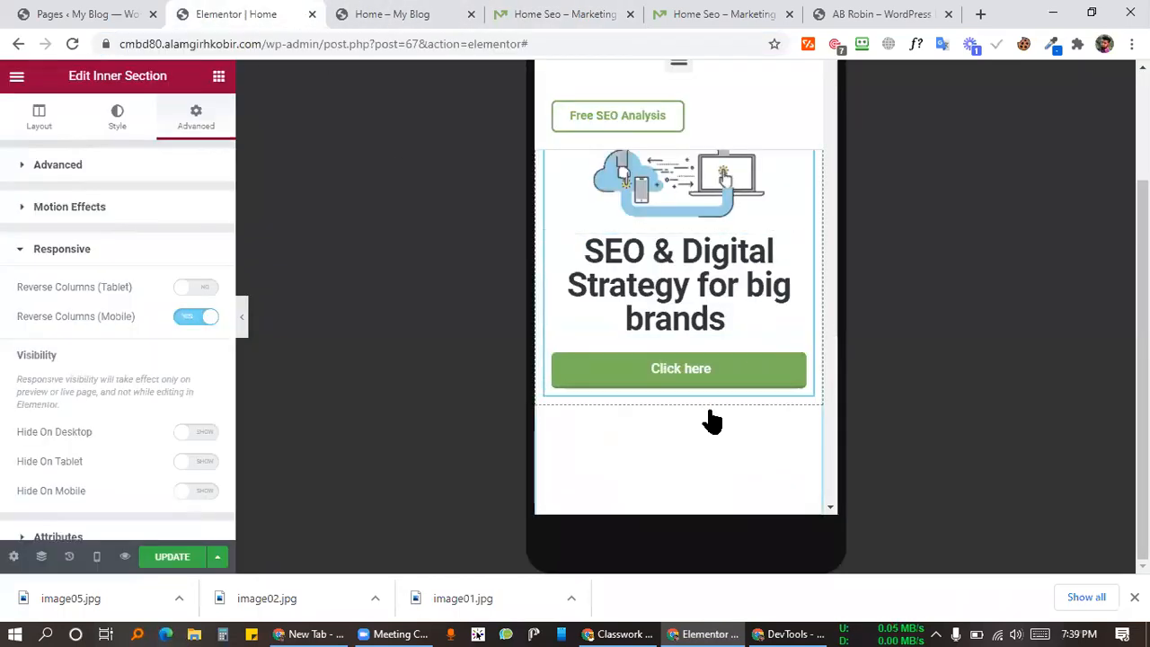
# Step: Save the page and cycle through Desktop, Tablet and Mobile previews, ending on Desktop
pyautogui.click(98, 556)
pyautogui.click(79, 458)
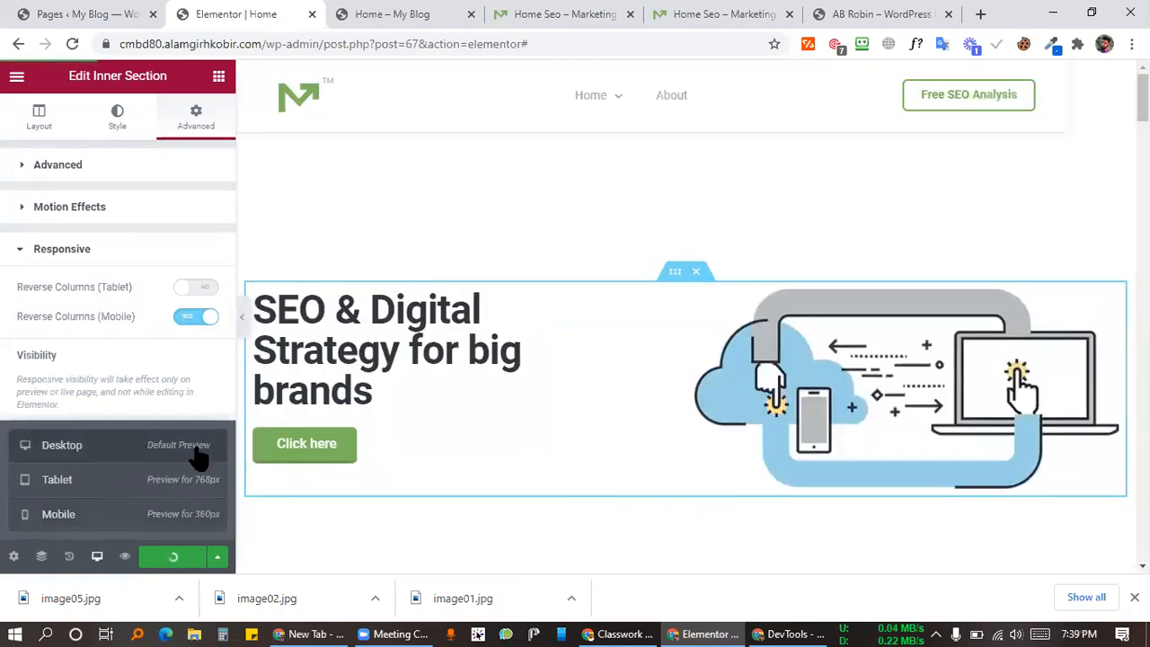
pyautogui.click(62, 490)
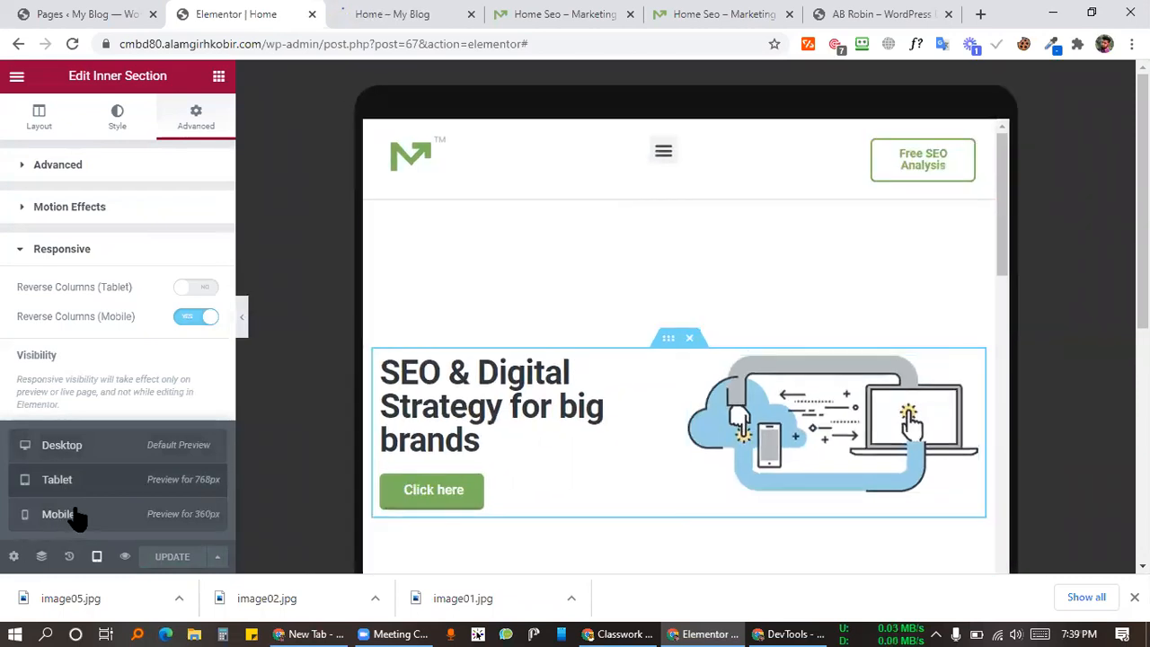
pyautogui.click(85, 514)
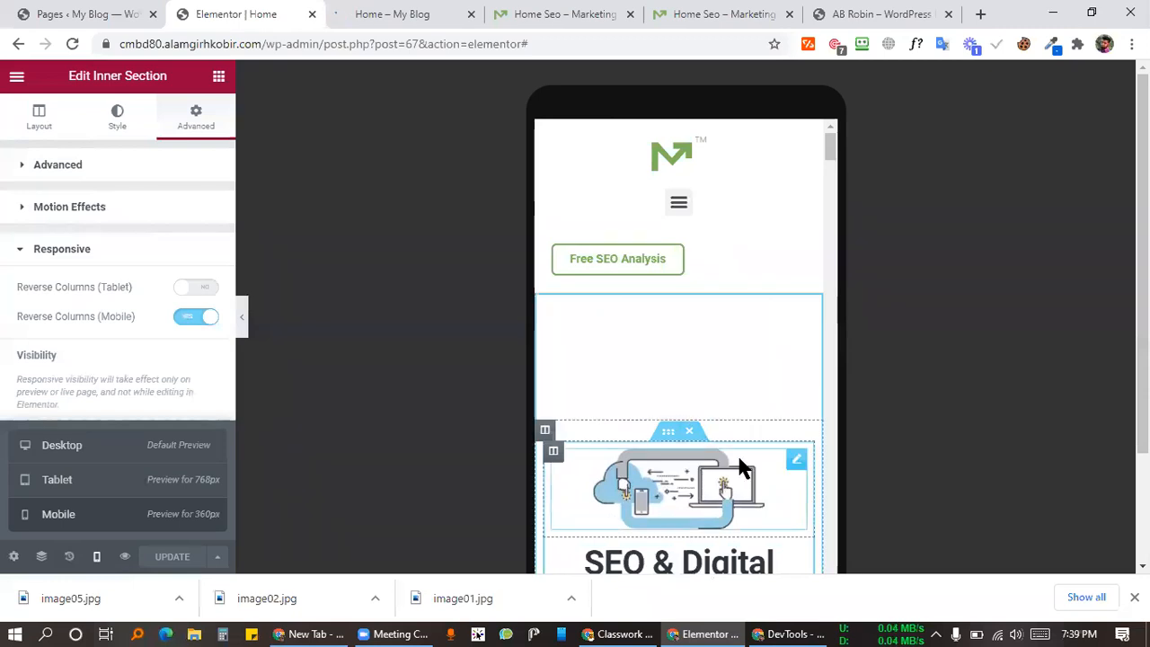
pyautogui.scroll(-2, 919, 366)
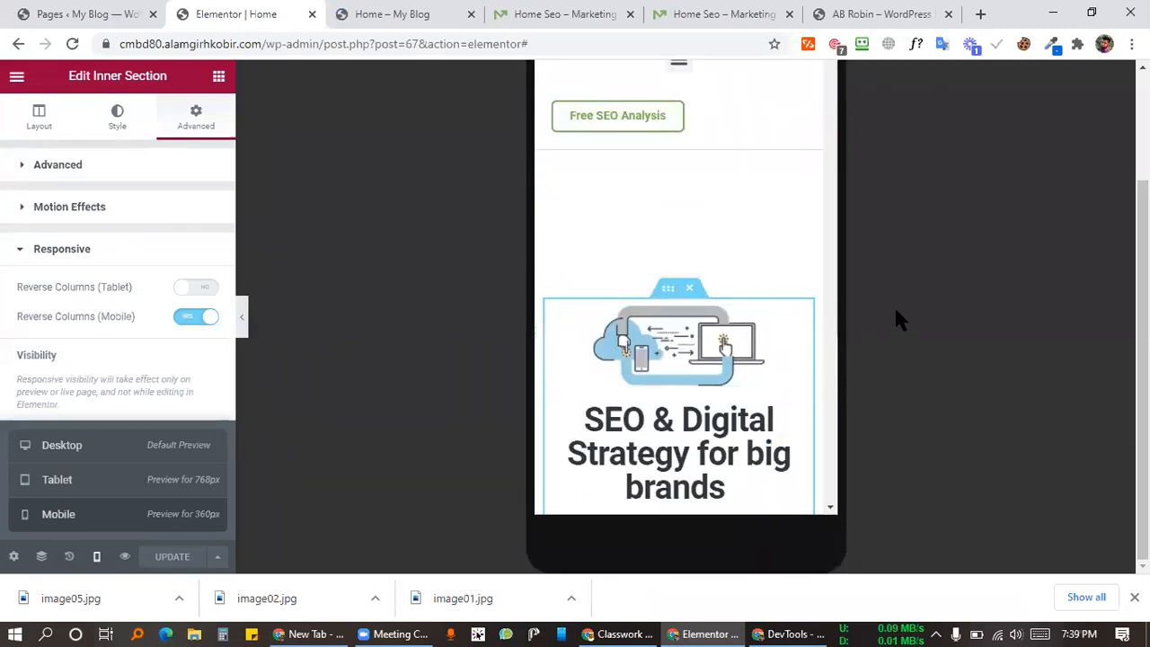
pyautogui.click(123, 449)
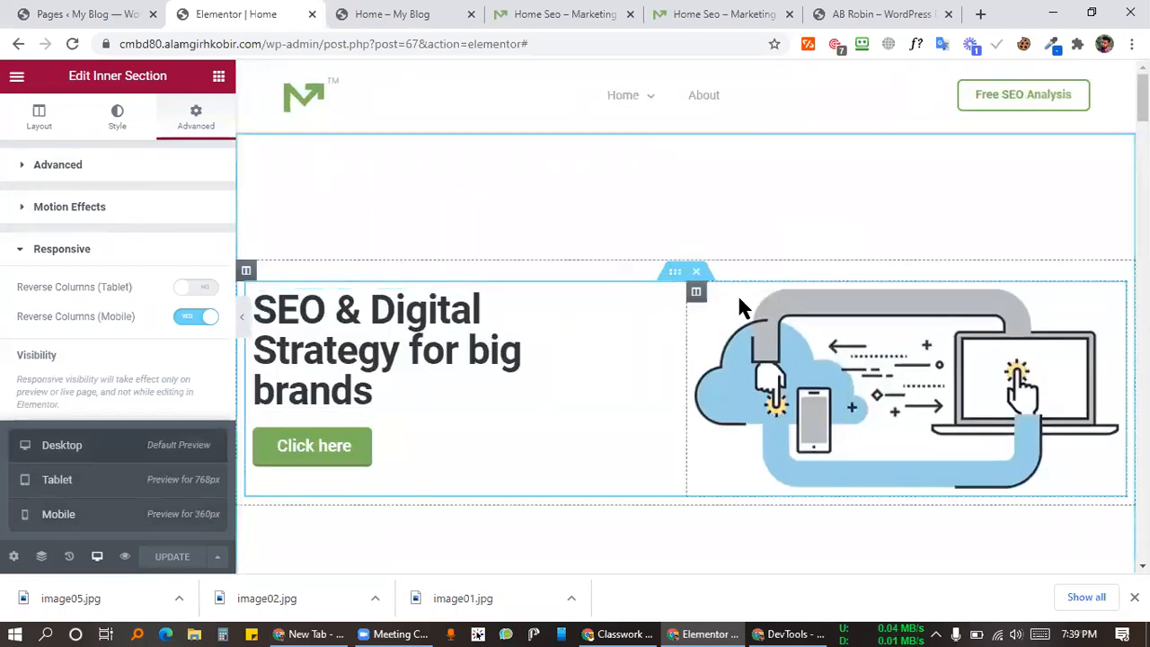
pyautogui.rightClick(256, 301)
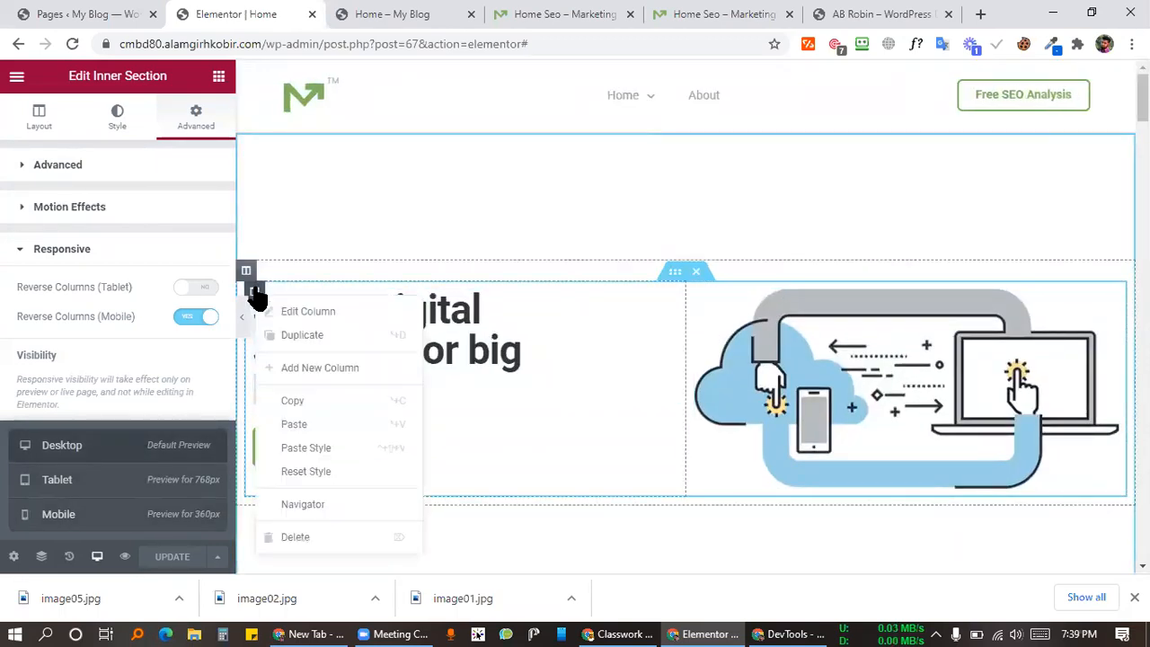
# Step: Add an empty middle column to the hero row and place a Video widget in it
pyautogui.click(306, 368)
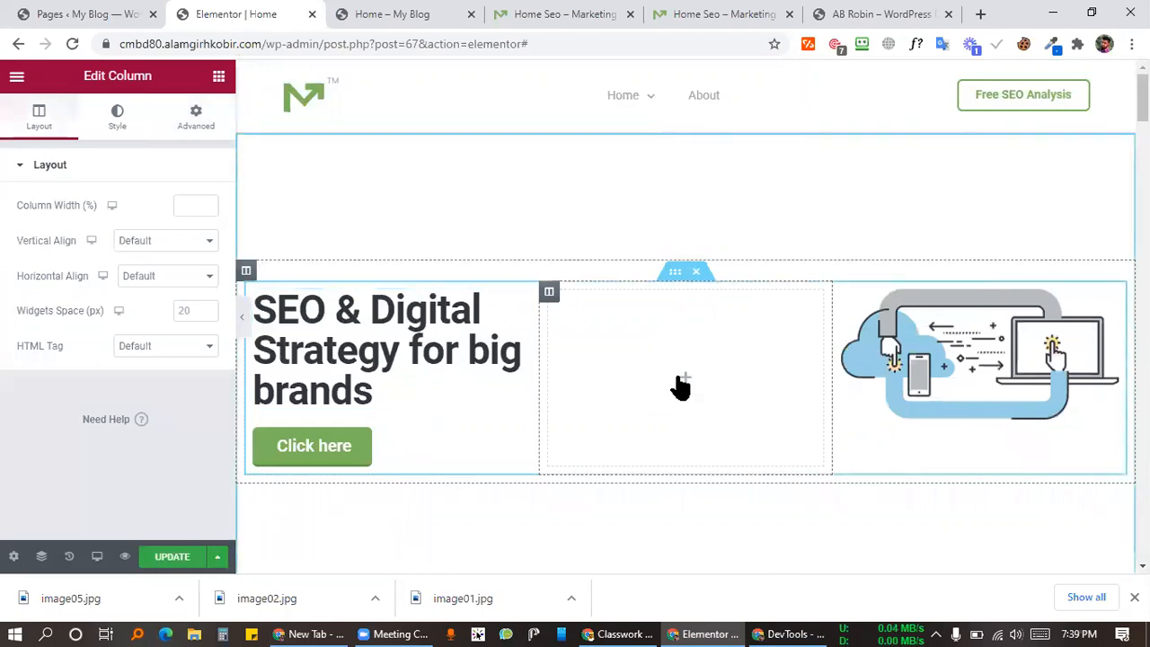
pyautogui.click(616, 378)
pyautogui.click(94, 180)
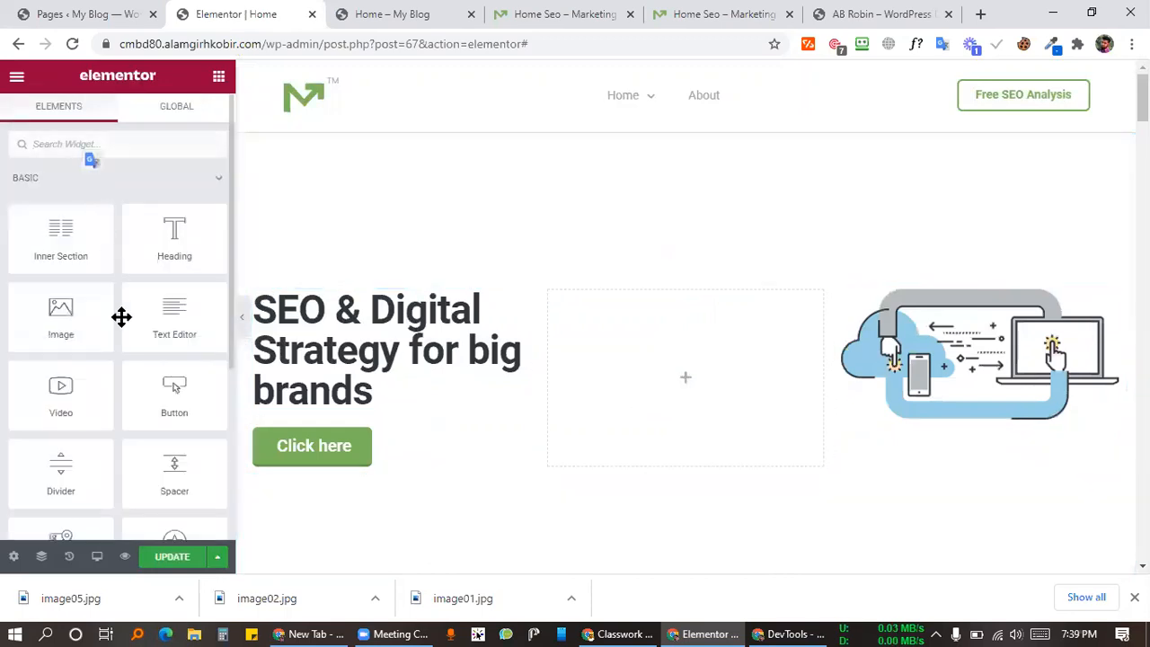
pyautogui.moveTo(84, 362); pyautogui.dragTo(661, 395)
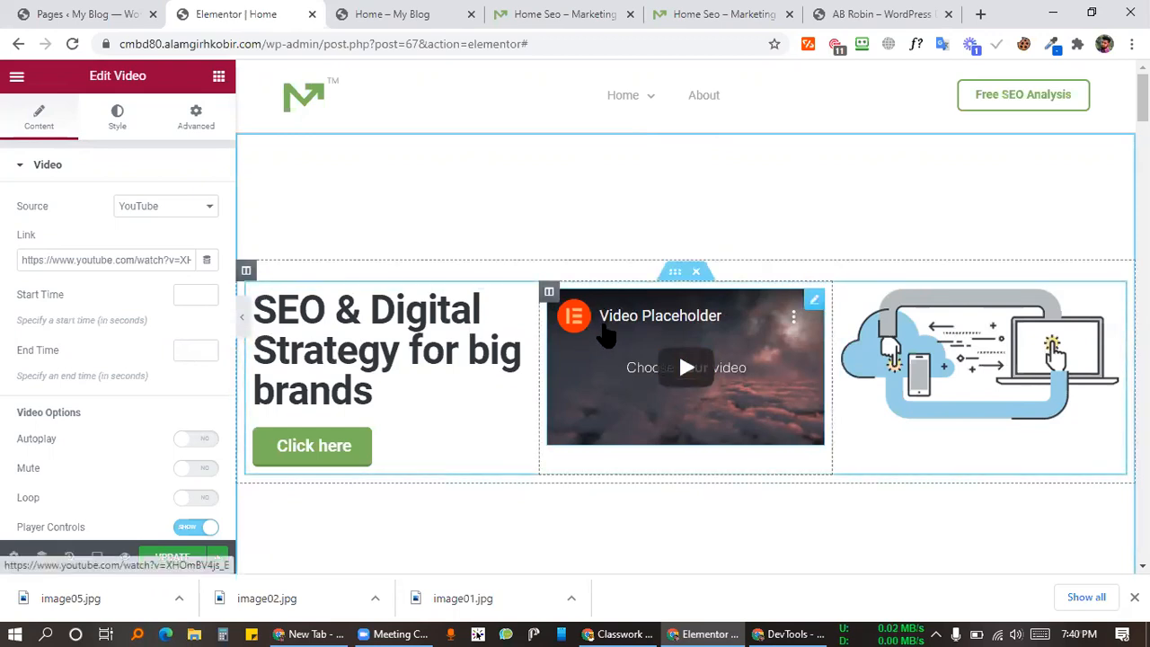
# Step: Save the page changes and select the inner section to edit its settings
pyautogui.click(164, 558)
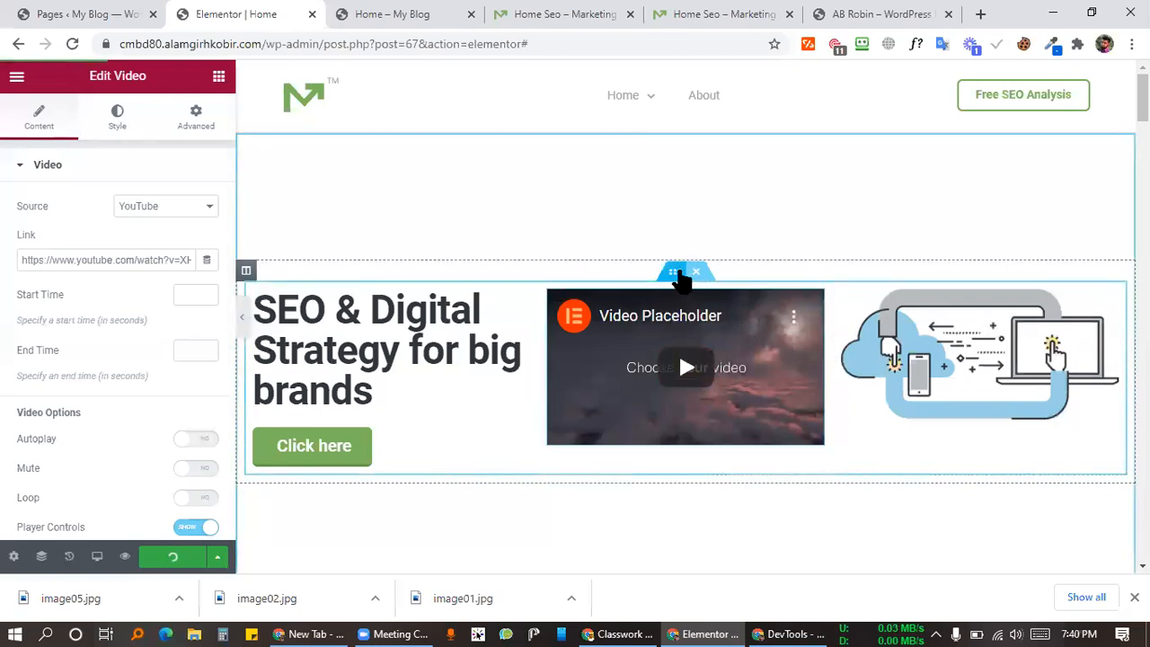
pyautogui.click(681, 273)
pyautogui.scroll(-3, 93, 409)
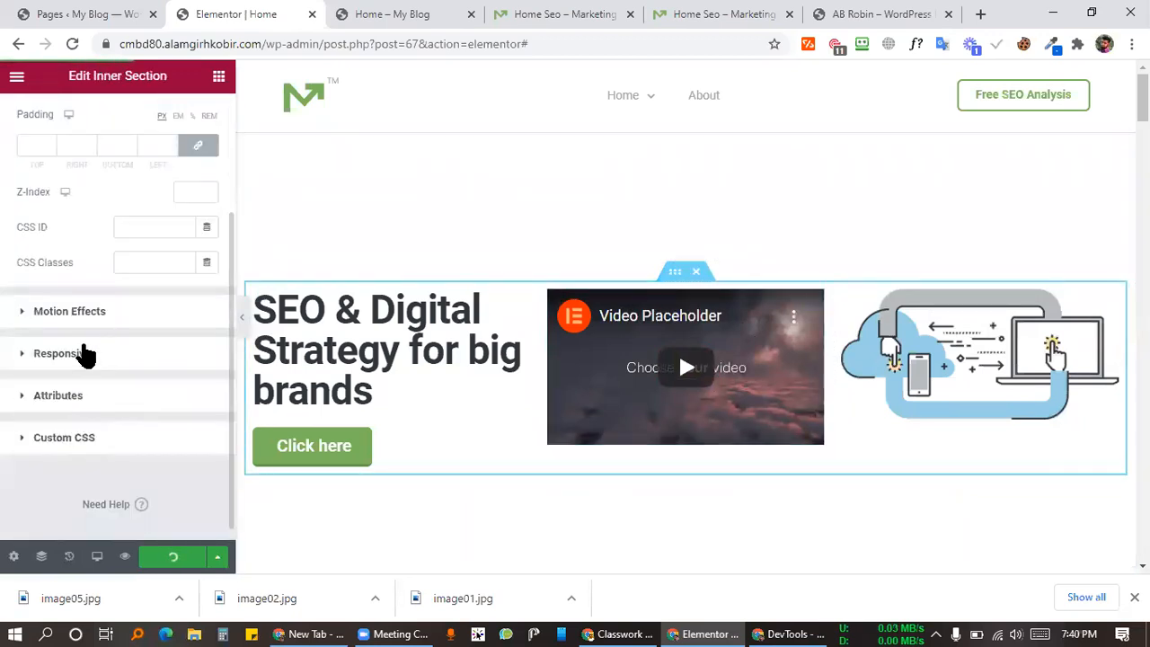
# Step: Show the inner section's Responsive options, then preview the page live and close the preview
pyautogui.click(86, 353)
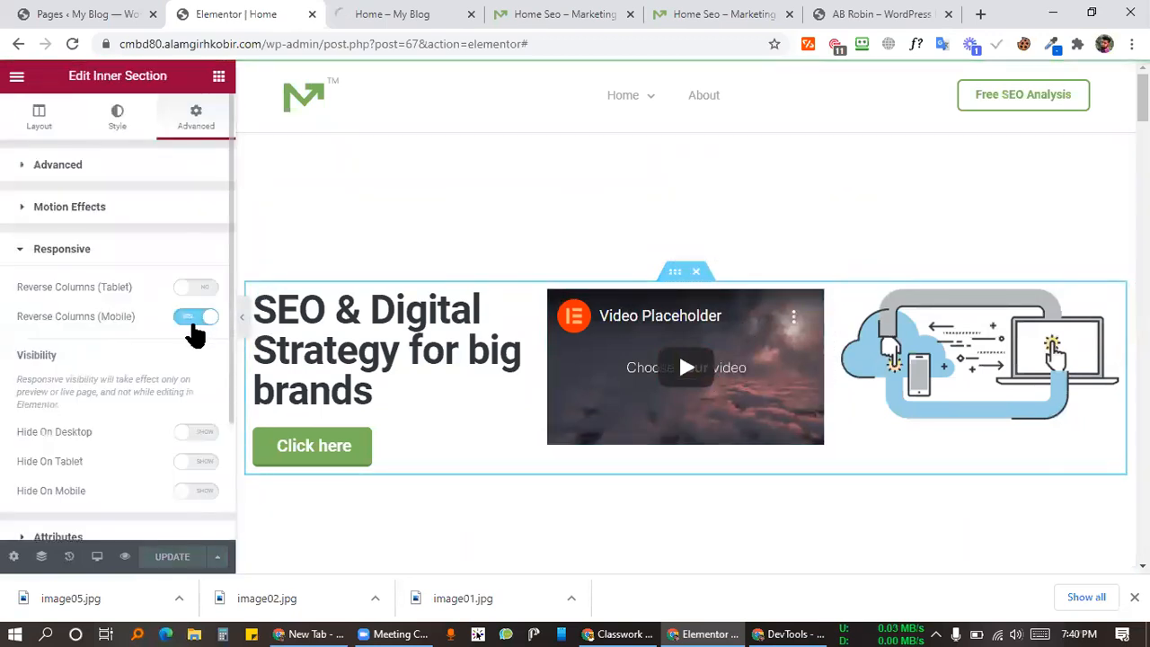
pyautogui.click(125, 557)
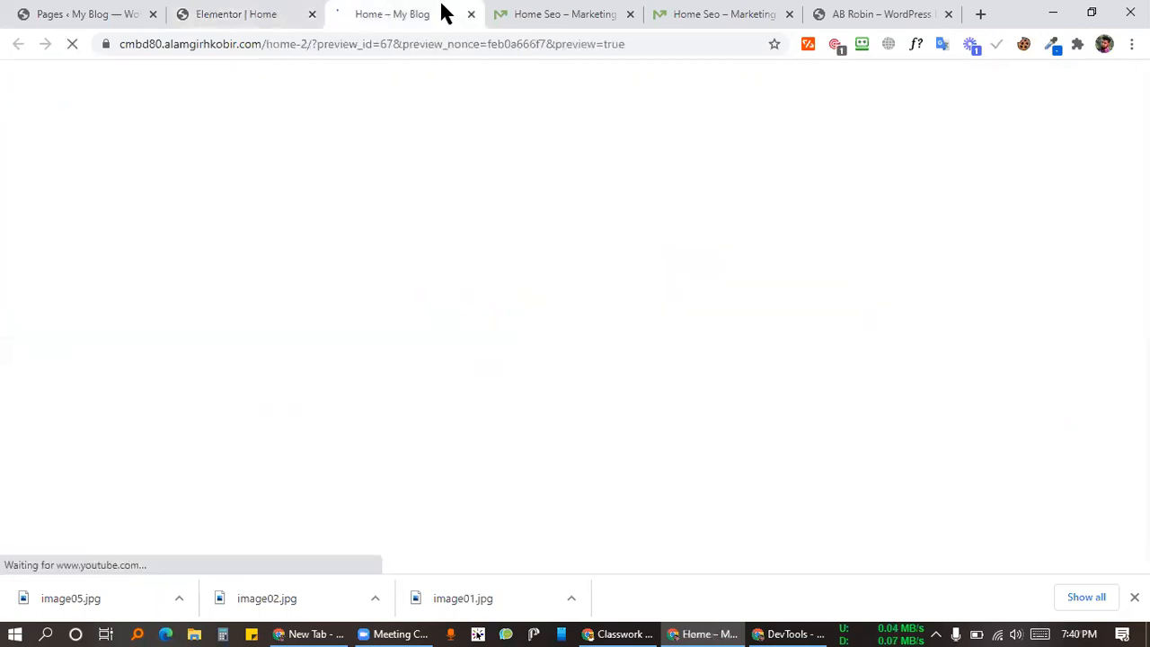
pyautogui.click(470, 14)
pyautogui.click(256, 18)
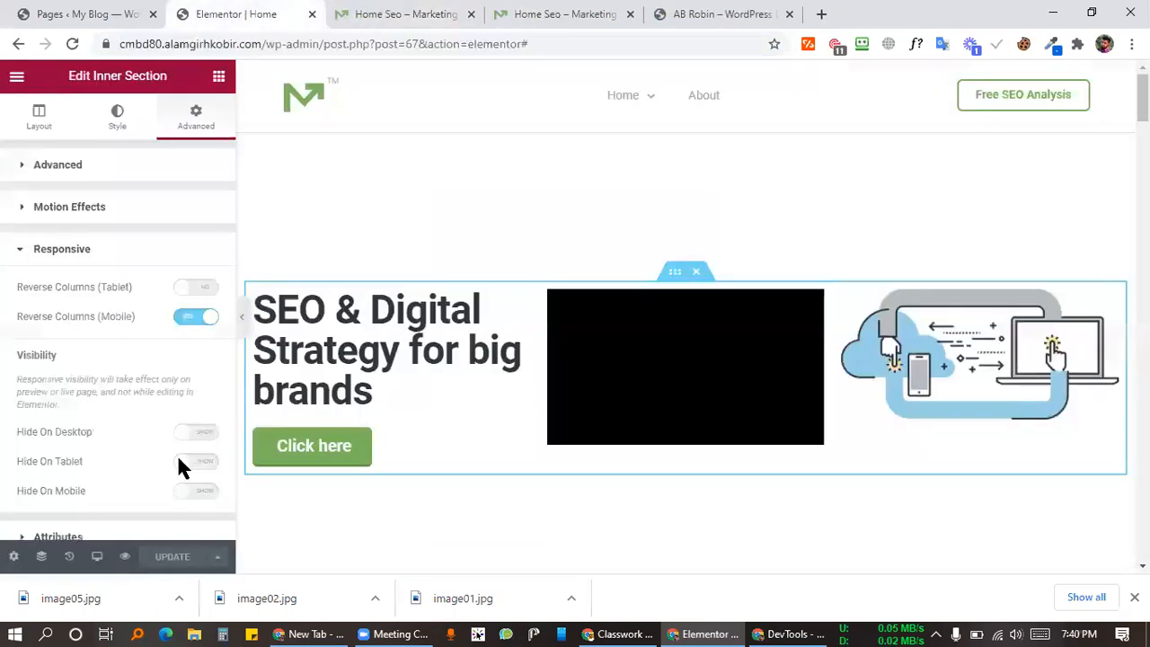
# Step: Check the hero's mobile stacking of image, video and heading, then return to desktop width
pyautogui.moveTo(97, 557)
pyautogui.click(106, 526)
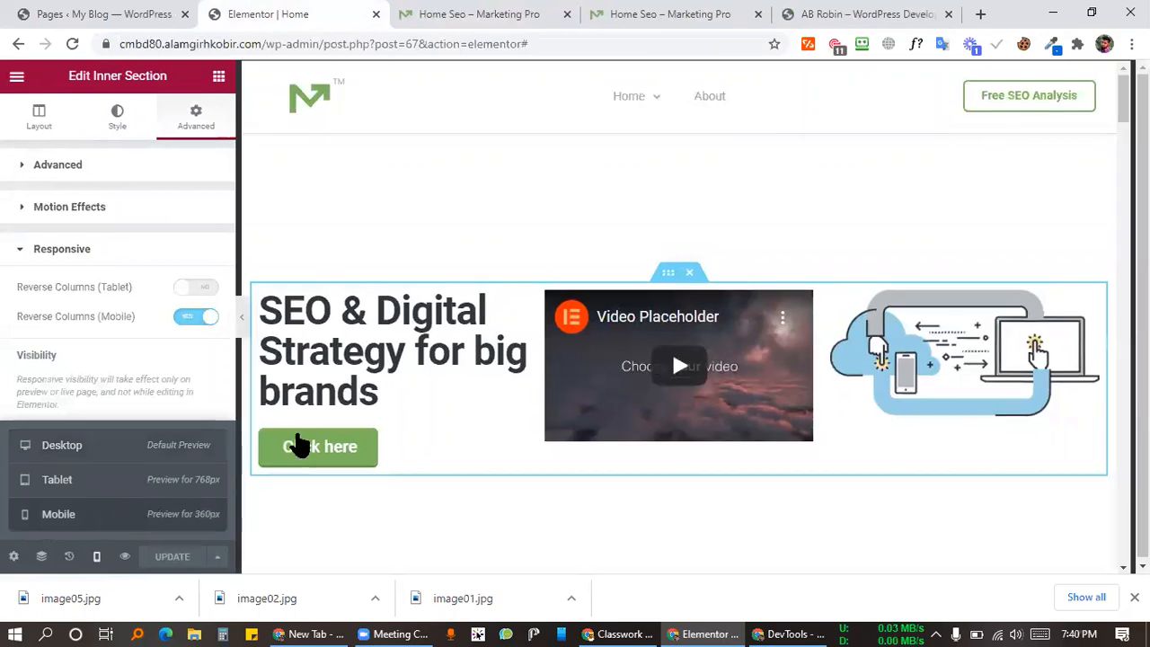
pyautogui.scroll(-2, 701, 377)
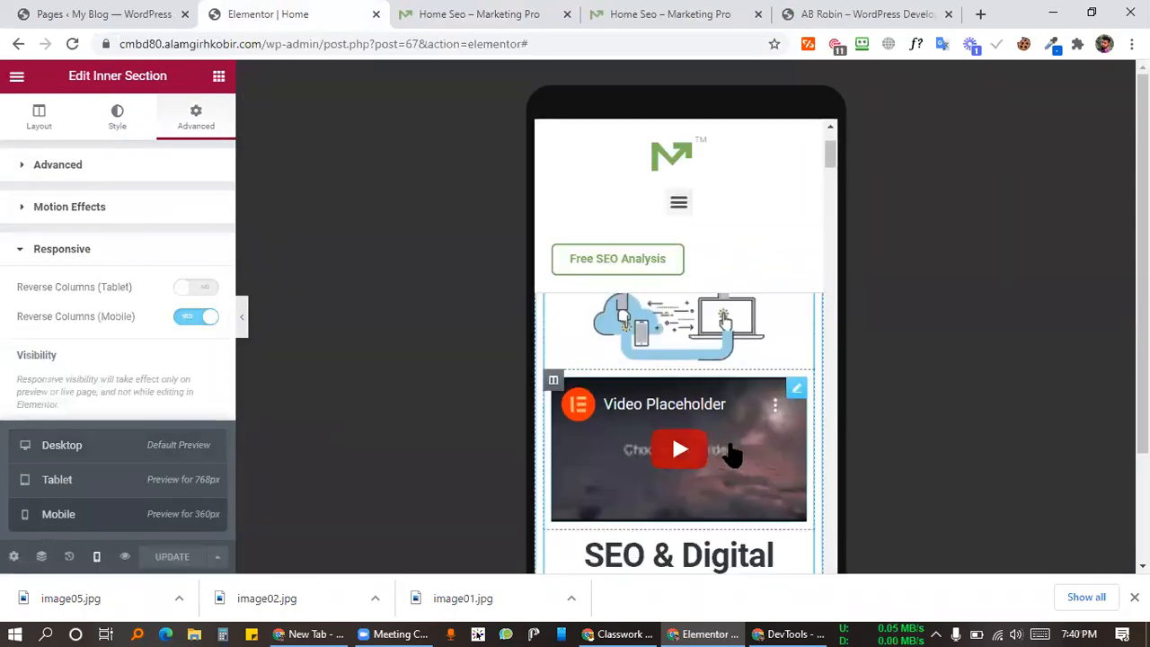
pyautogui.scroll(-2, 743, 440)
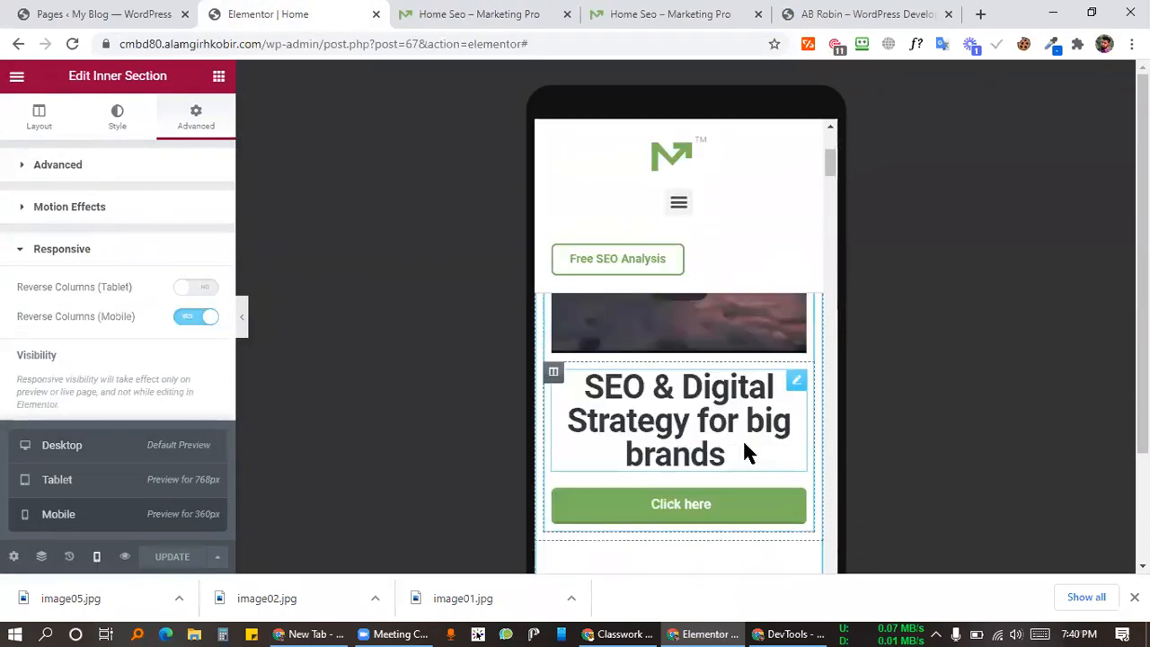
pyautogui.scroll(2, 742, 441)
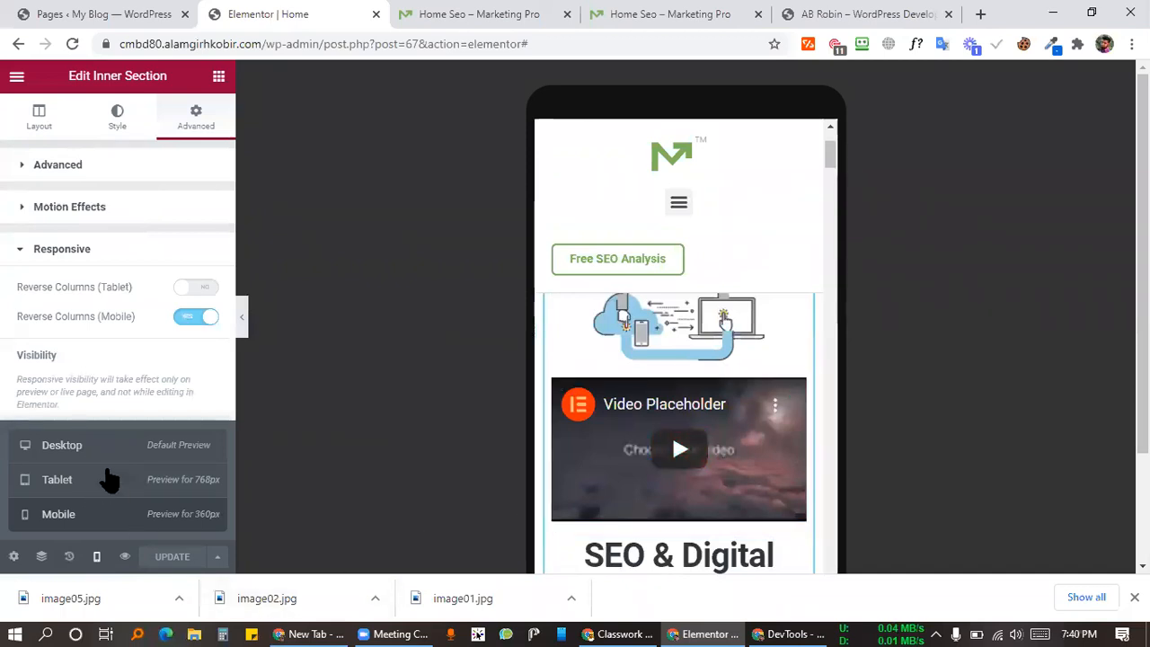
pyautogui.click(123, 447)
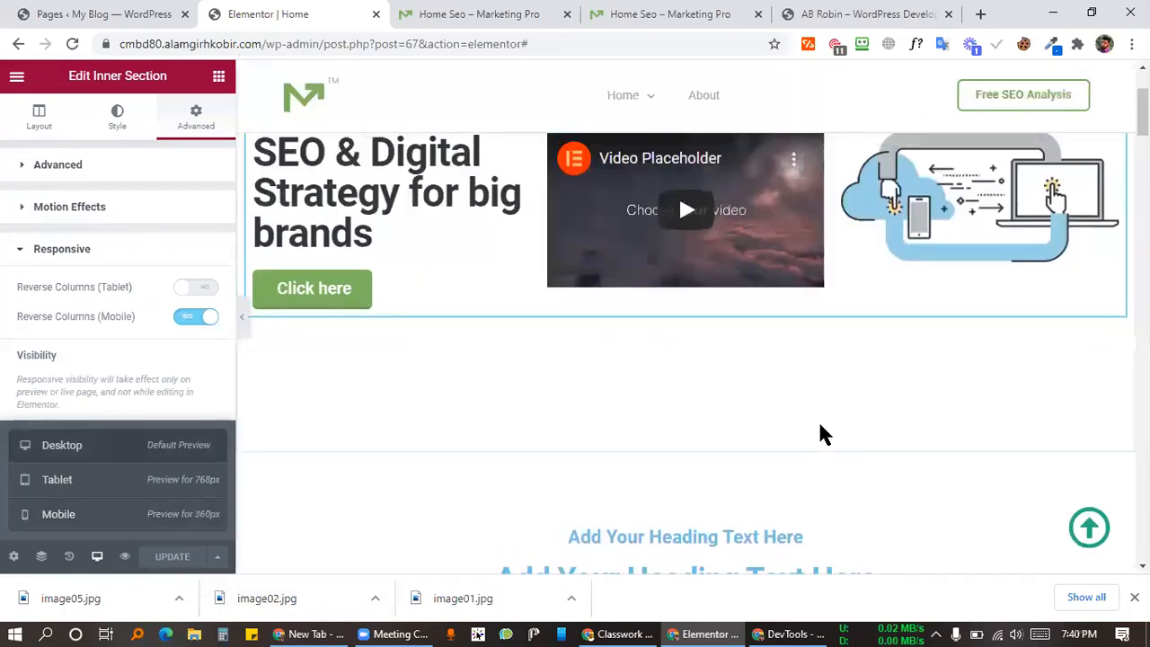
pyautogui.scroll(2, 823, 434)
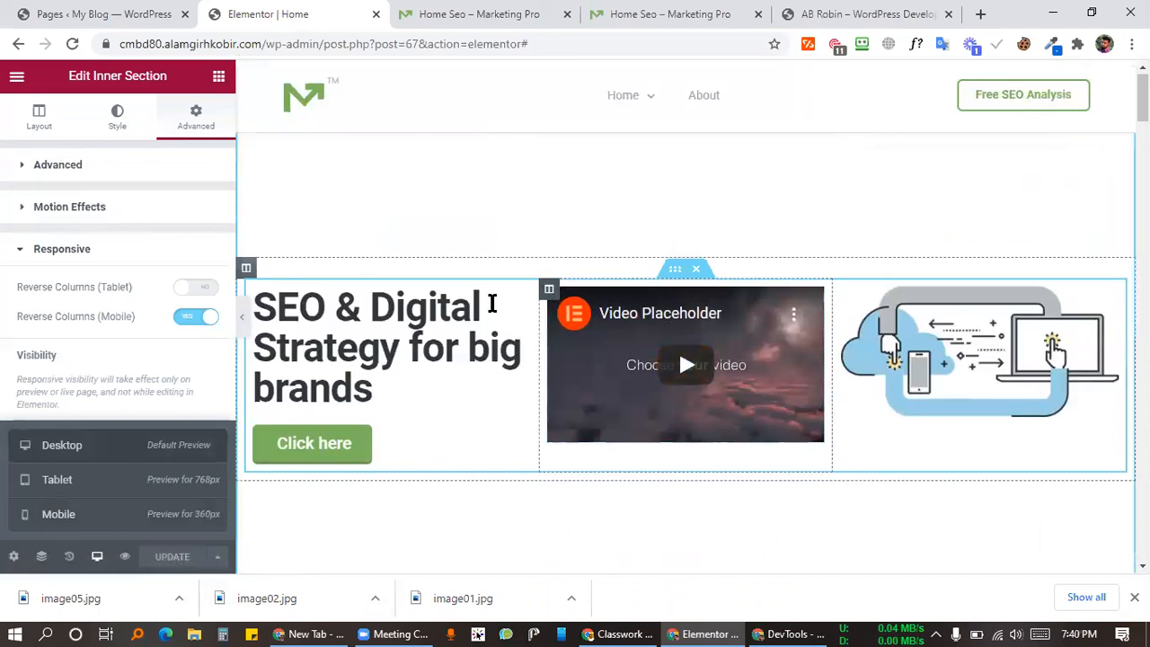
# Step: Duplicate the hero inner section so a copy sits below the original
pyautogui.rightClick(675, 270)
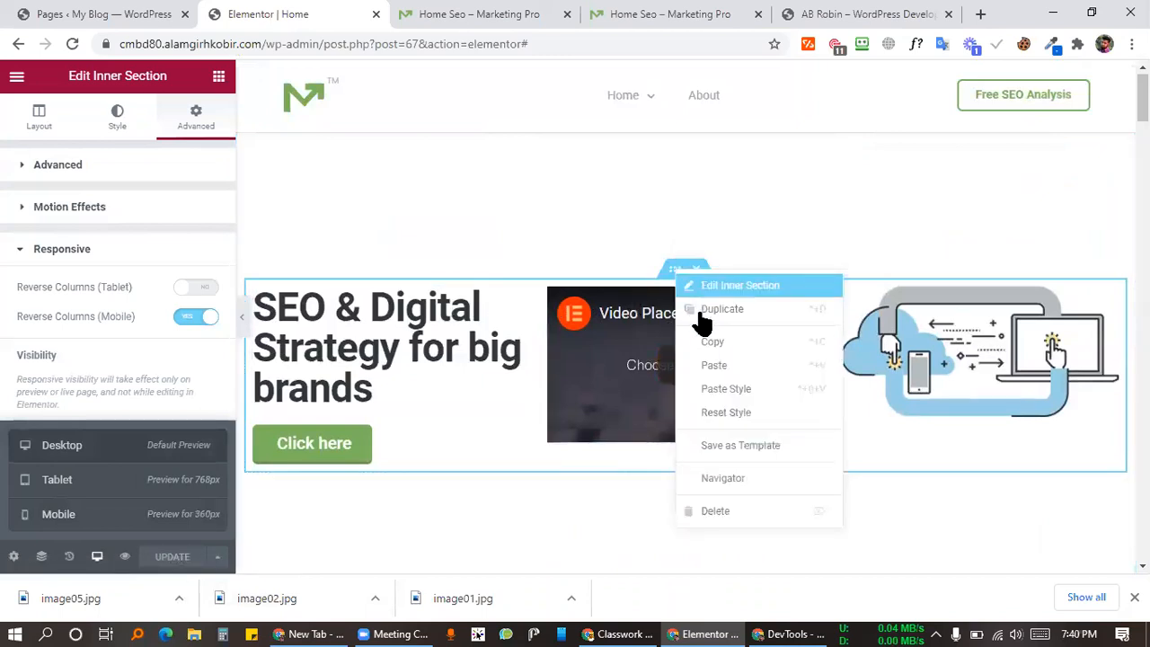
pyautogui.click(679, 272)
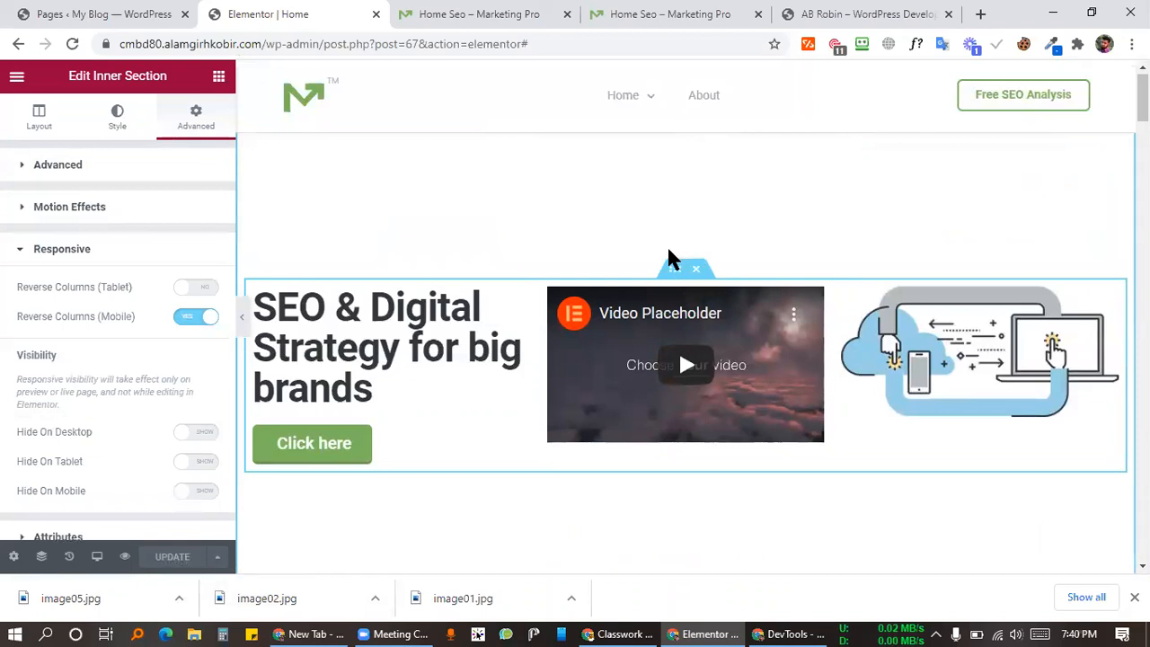
pyautogui.rightClick(679, 270)
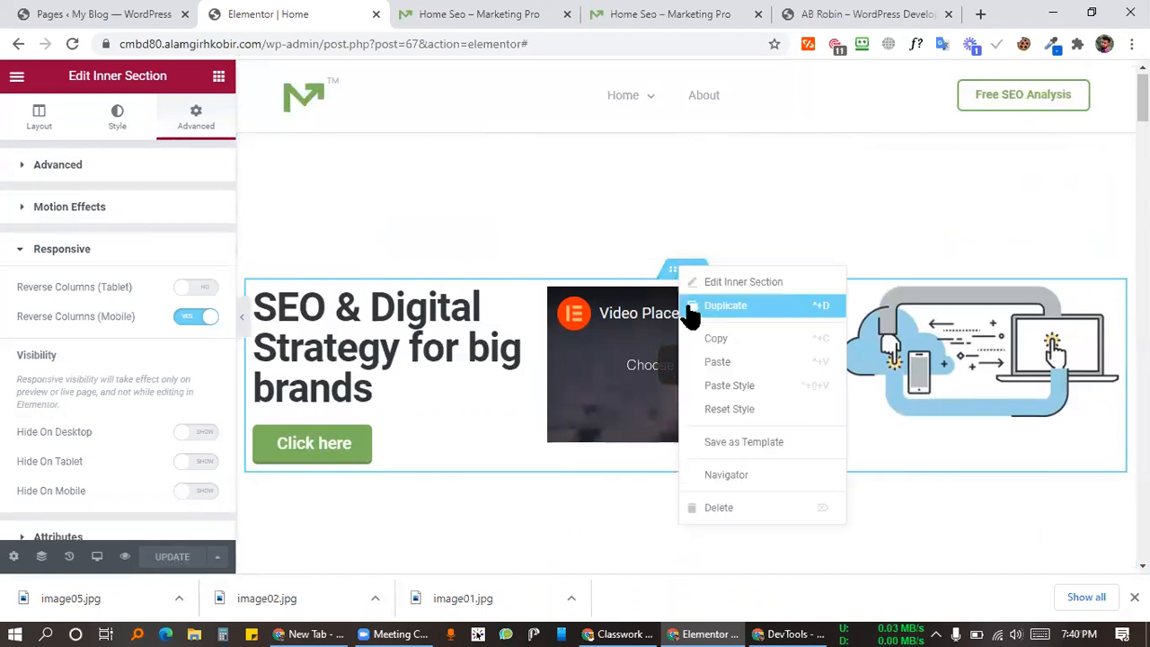
pyautogui.click(695, 307)
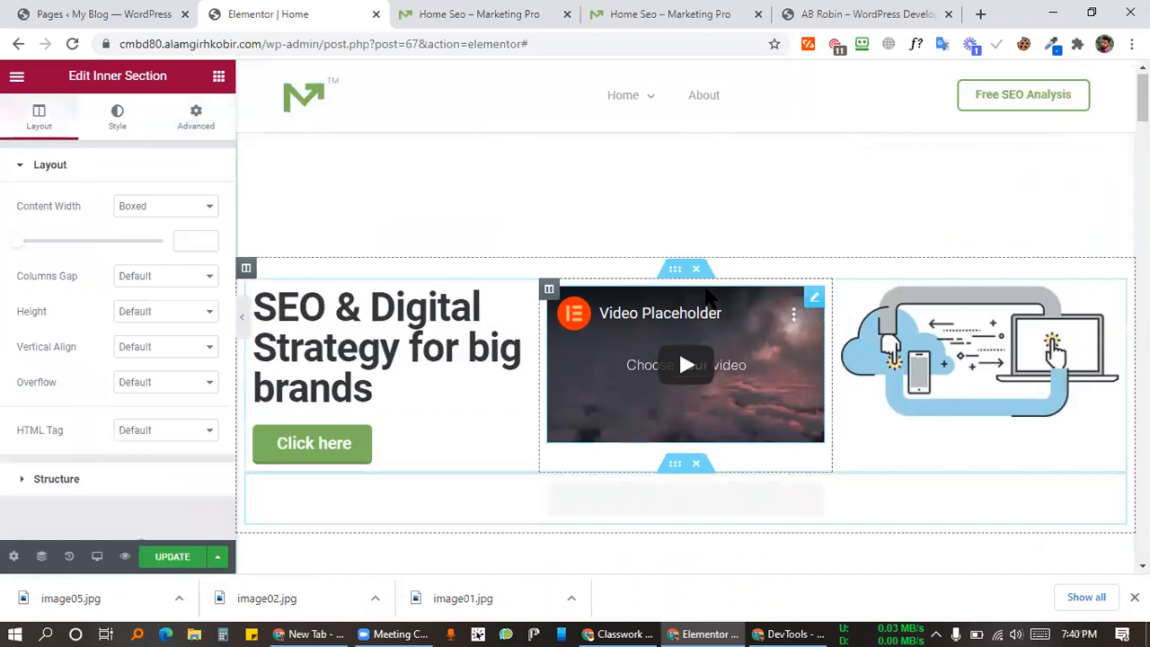
pyautogui.scroll(-2, 674, 306)
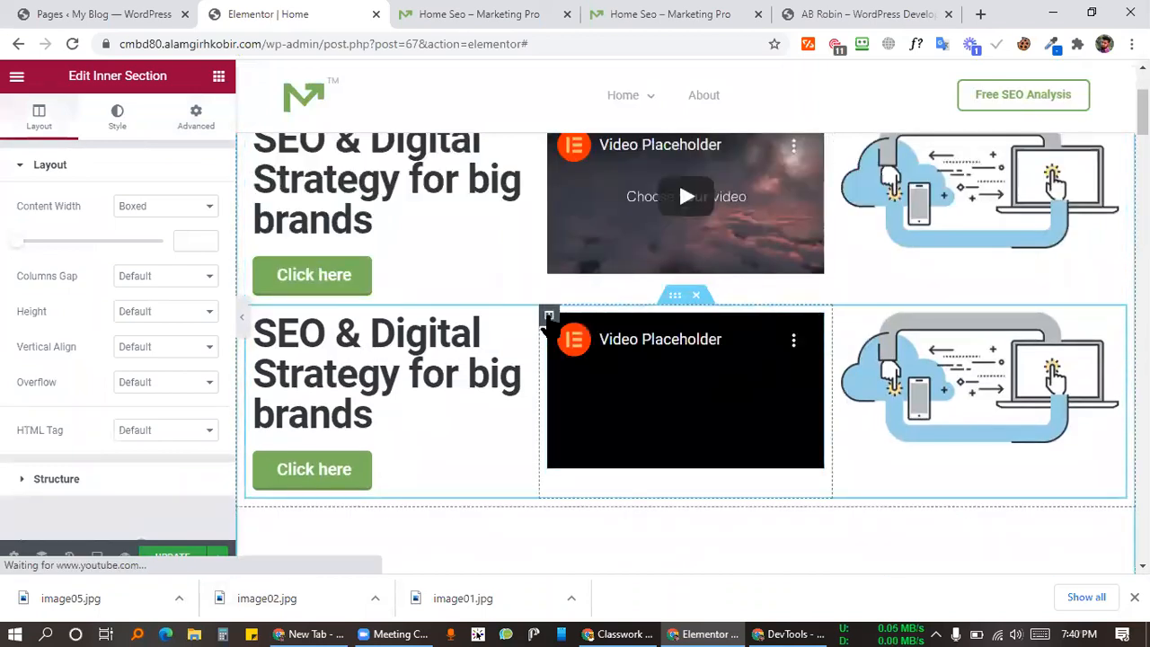
# Step: Reorder the copy's columns to image, heading, video and save the page
pyautogui.moveTo(548, 316); pyautogui.dragTo(929, 358)
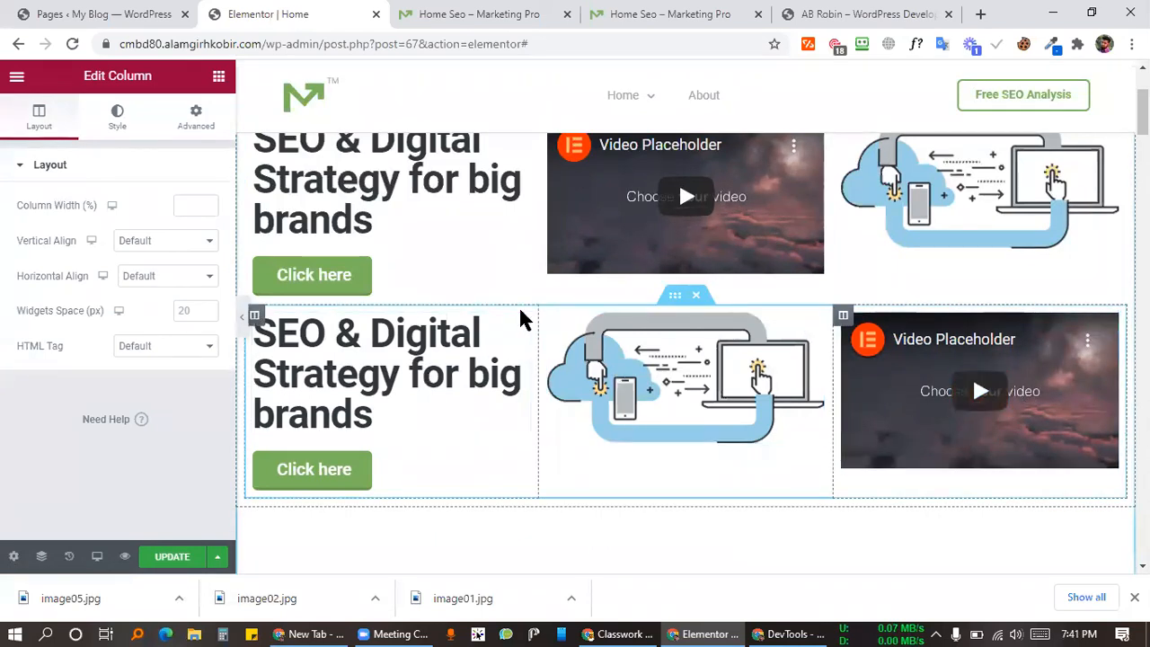
pyautogui.moveTo(549, 315); pyautogui.dragTo(328, 347)
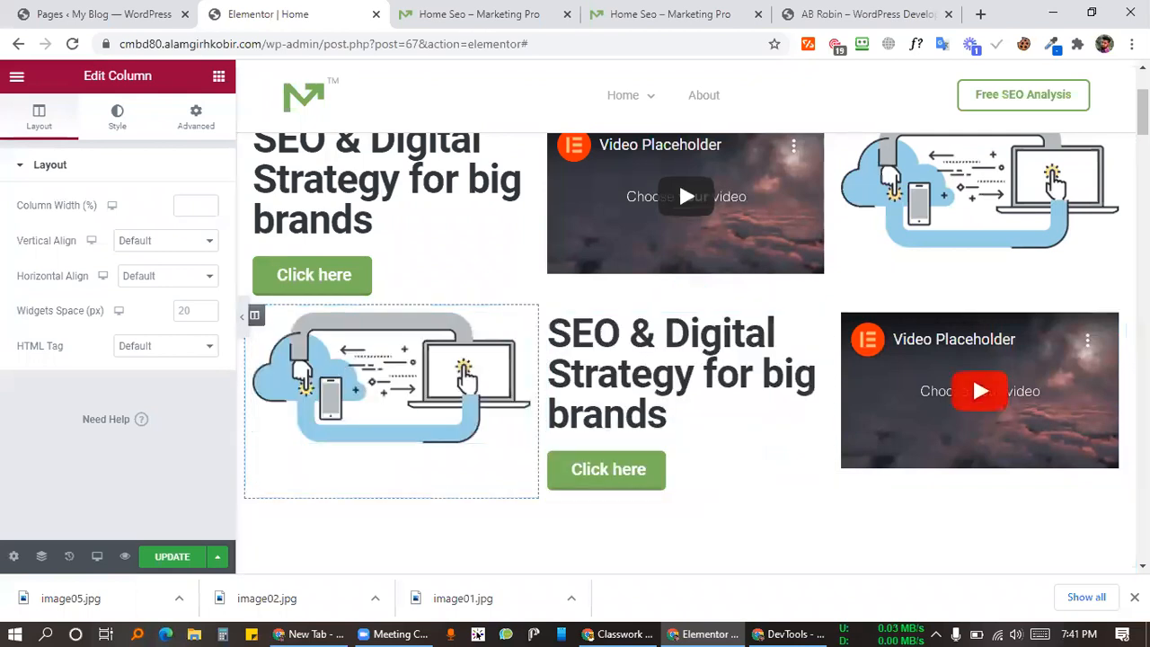
pyautogui.scroll(2, 944, 431)
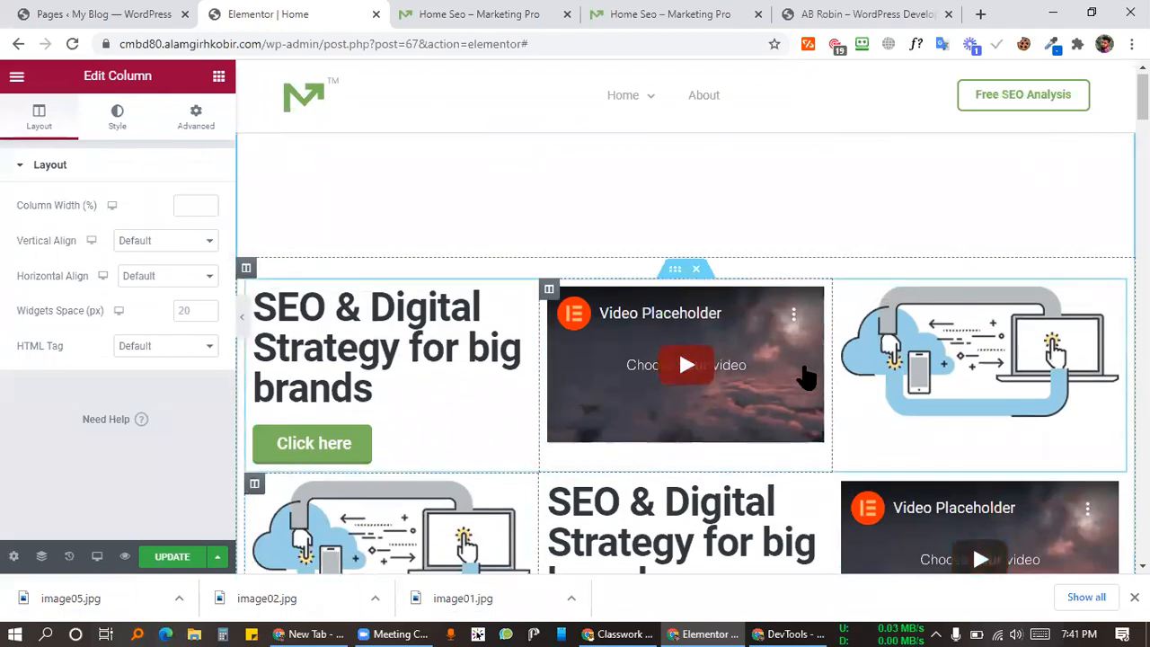
pyautogui.scroll(-2, 601, 524)
pyautogui.click(169, 558)
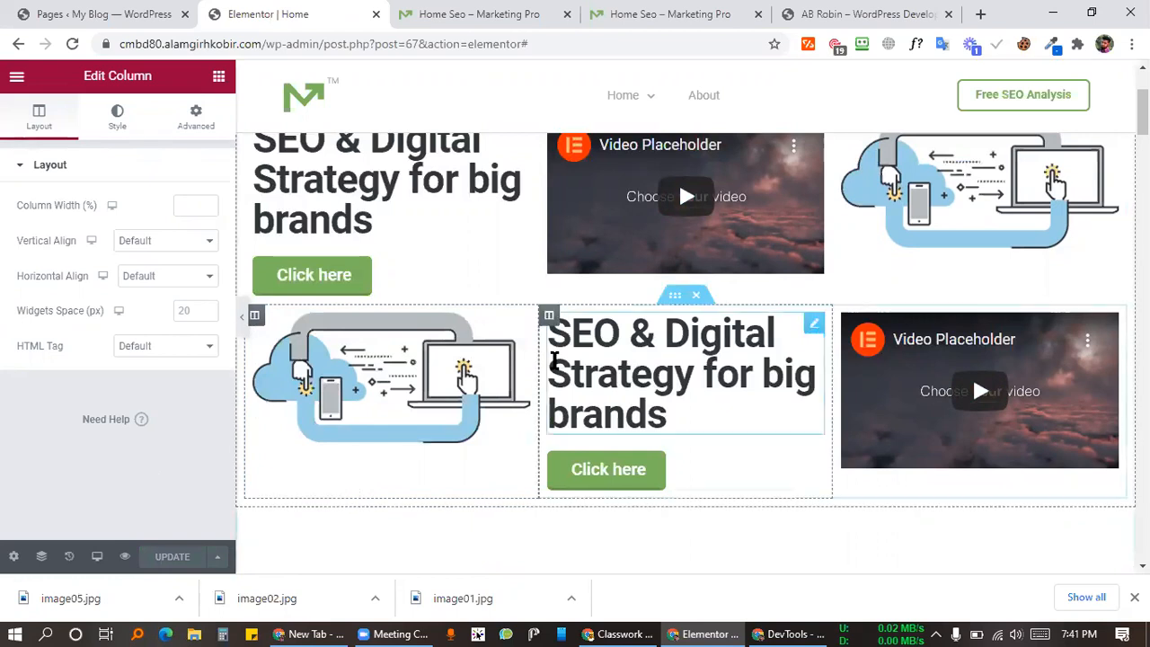
# Step: Switch the editor to mobile width to check the reordered copy
pyautogui.scroll(2, 692, 310)
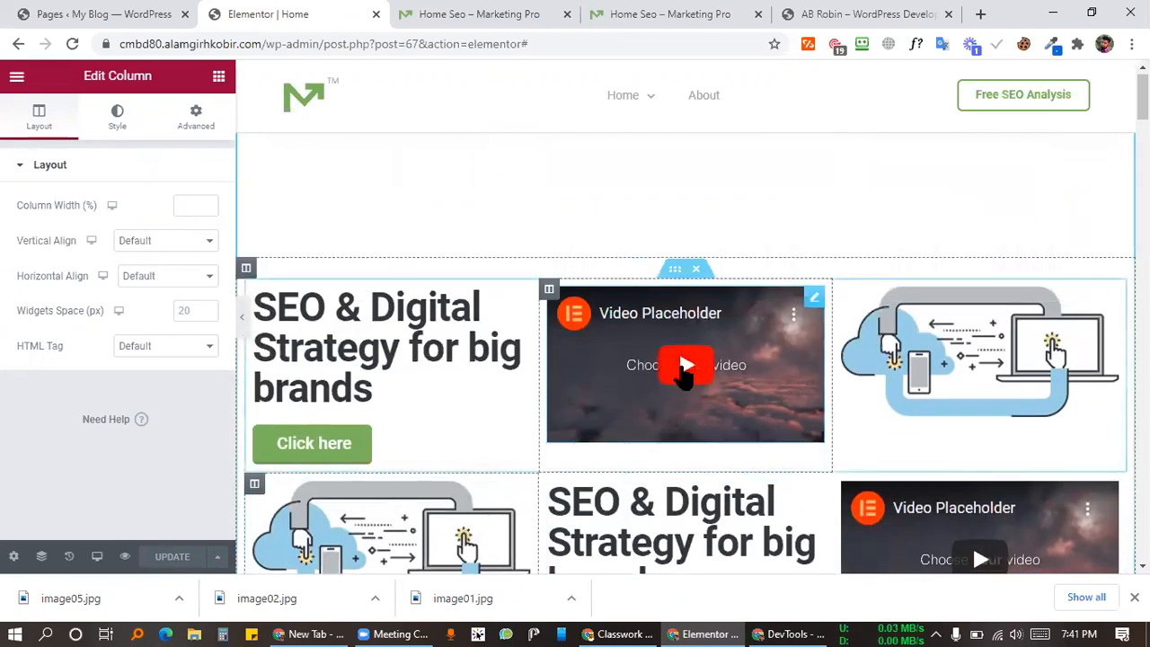
pyautogui.scroll(-2, 700, 346)
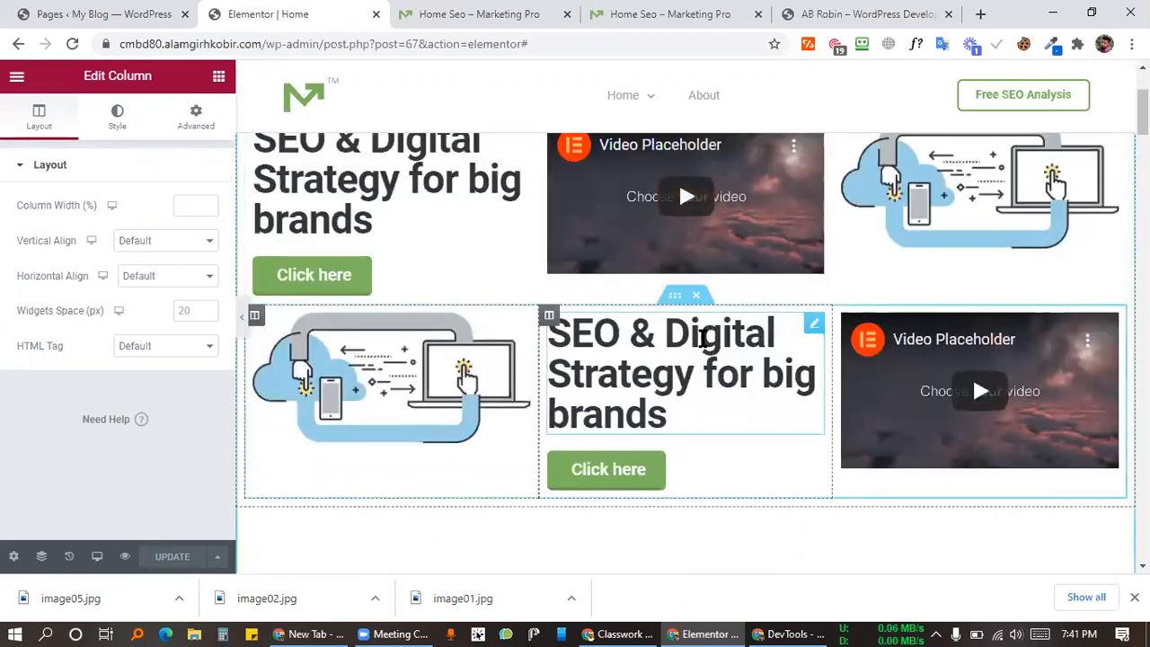
pyautogui.scroll(2, 668, 472)
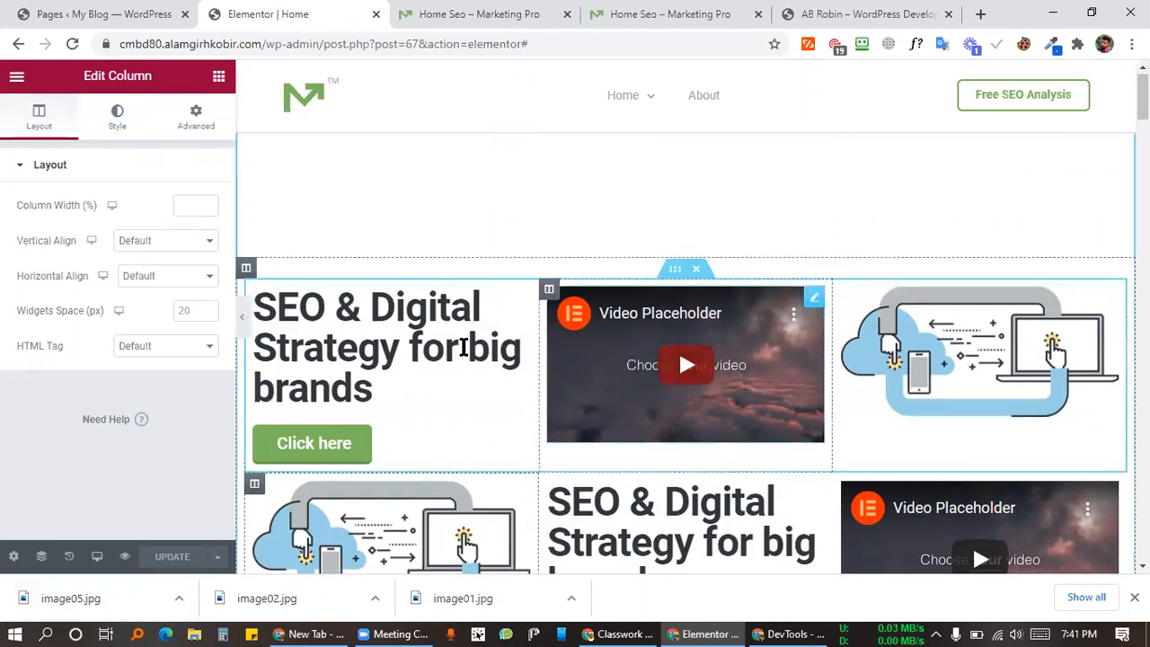
pyautogui.scroll(-4, 603, 360)
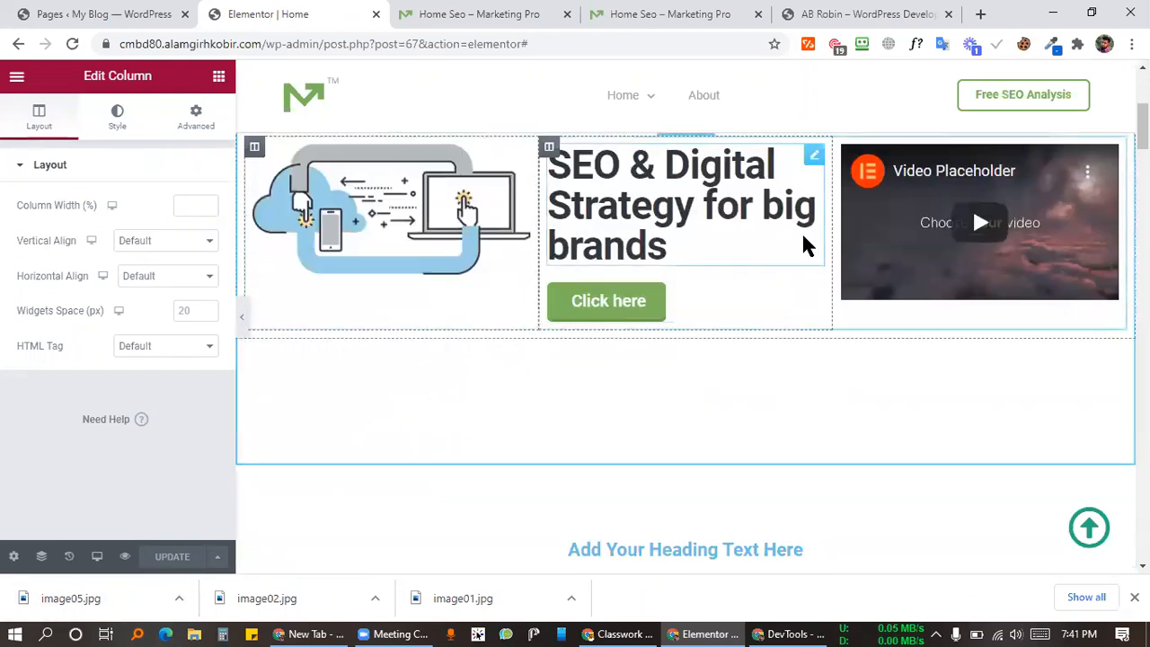
pyautogui.click(96, 559)
pyautogui.click(110, 514)
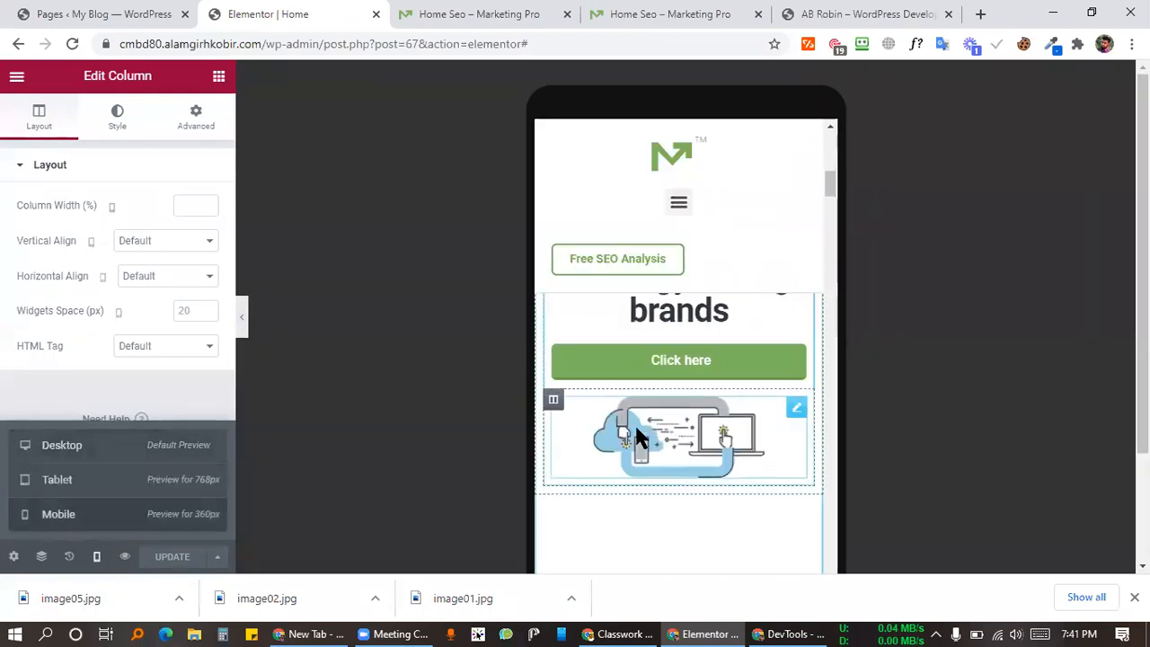
pyautogui.scroll(2, 663, 421)
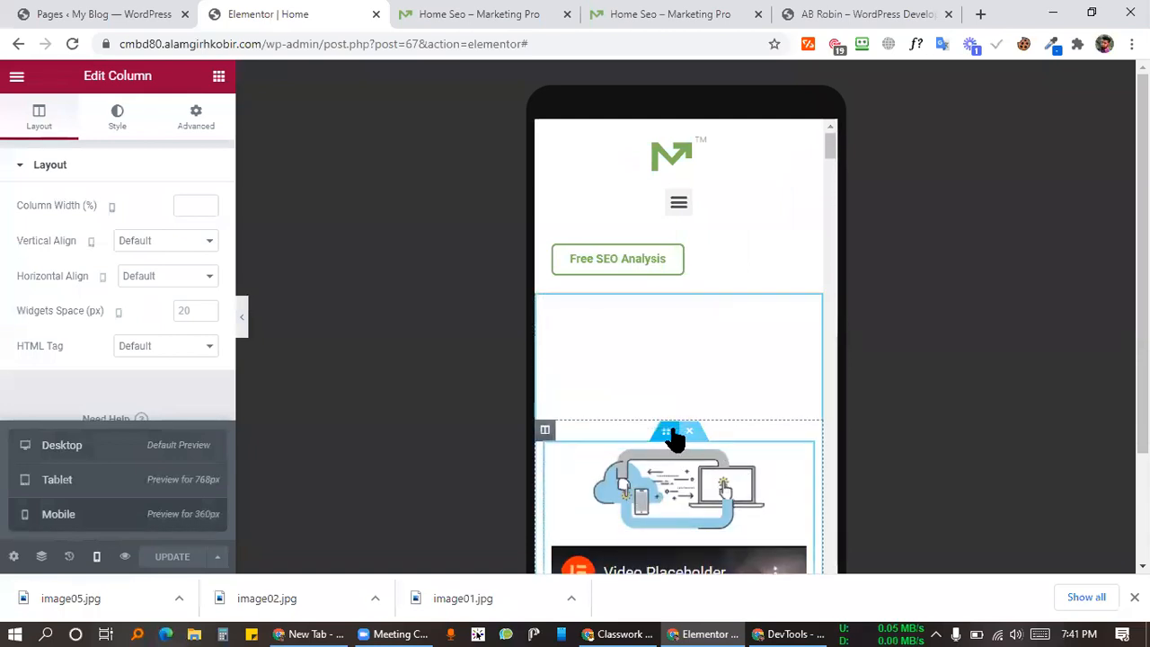
pyautogui.click(672, 433)
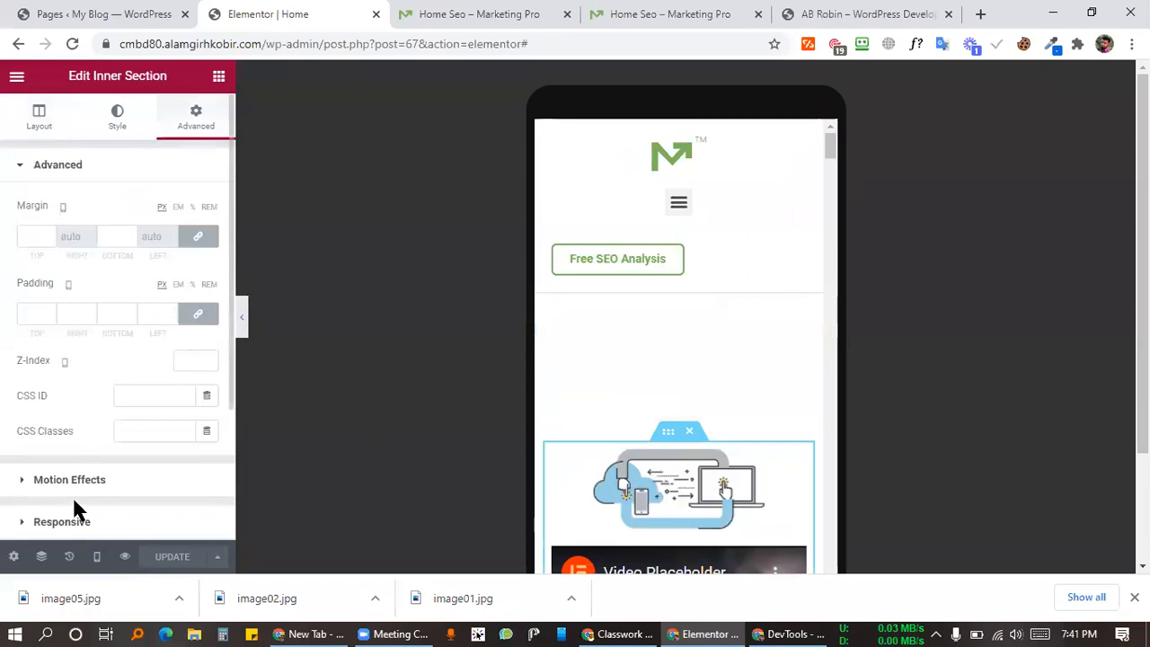
# Step: Turn on Hide On Mobile for the original hero inner section
pyautogui.scroll(-2, 93, 522)
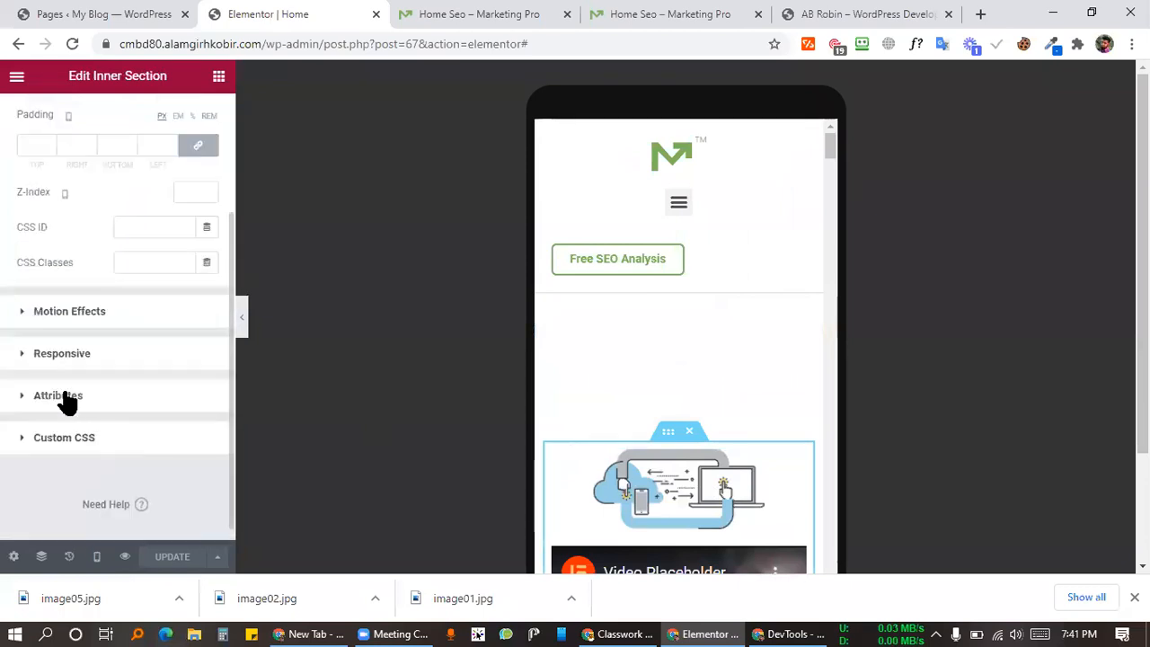
pyautogui.click(72, 356)
pyautogui.scroll(-2, 72, 359)
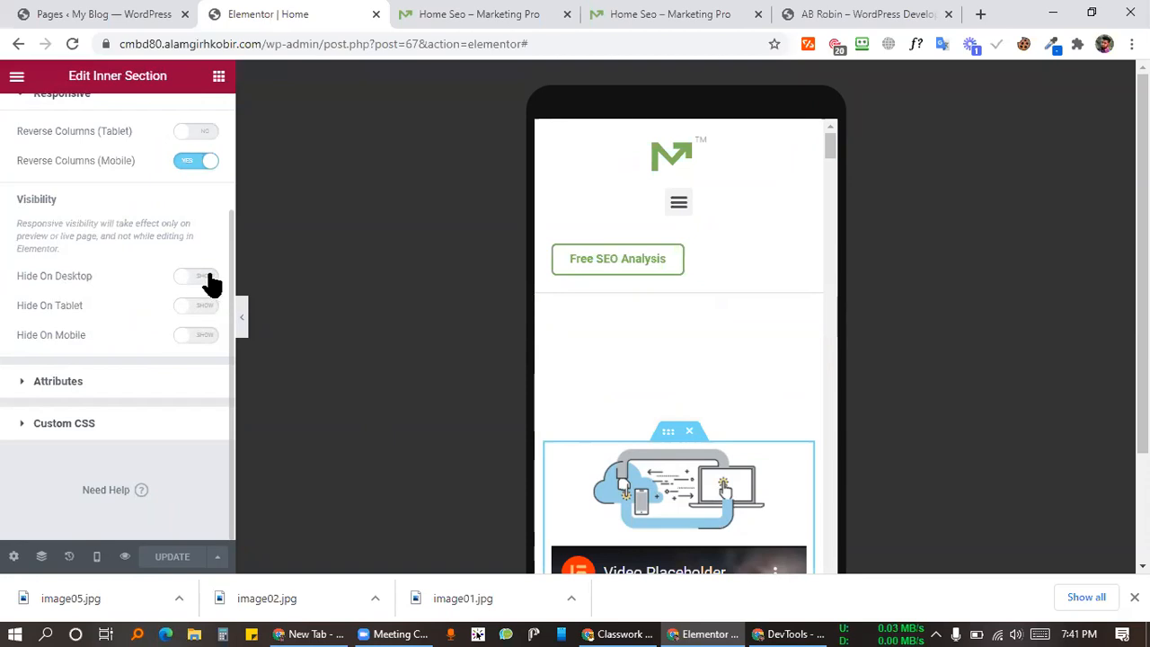
pyautogui.click(203, 340)
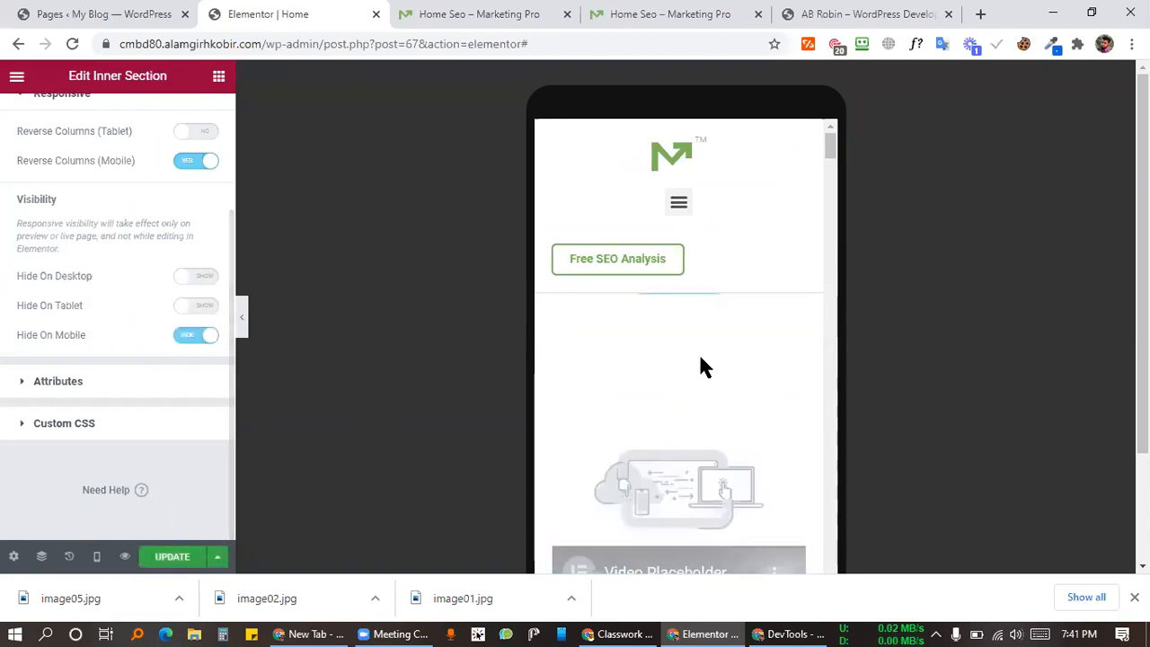
# Step: Select the mobile inner section, the one showing the video above the heading
pyautogui.scroll(-2, 723, 370)
pyautogui.scroll(-2, 719, 377)
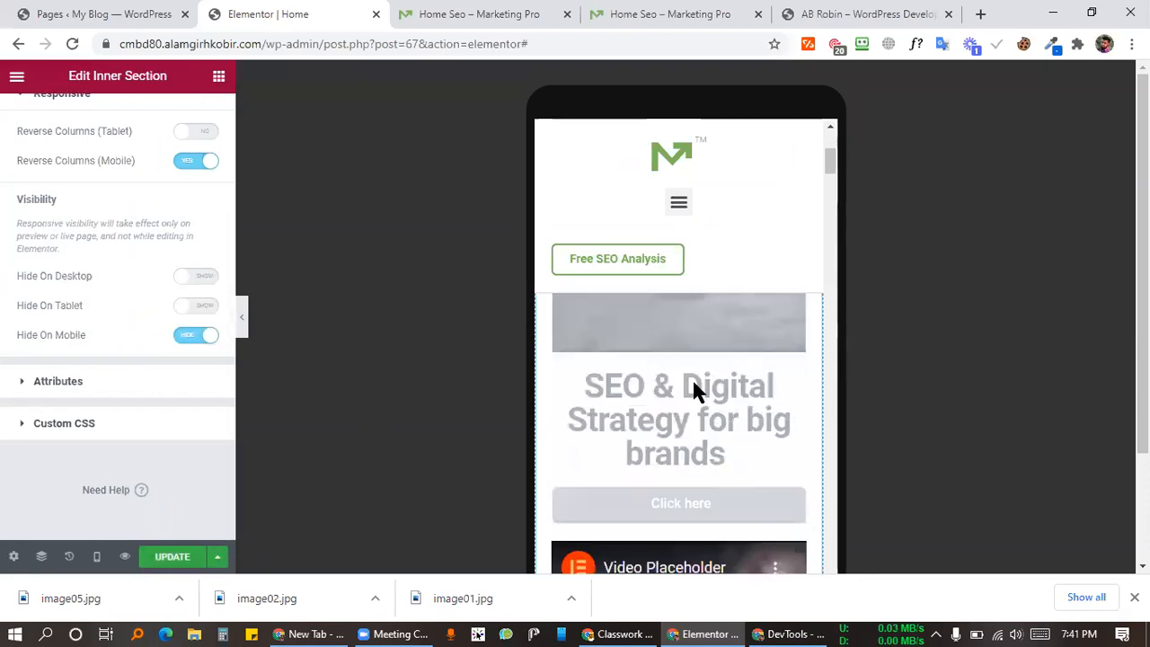
pyautogui.scroll(-2, 694, 388)
pyautogui.click(669, 356)
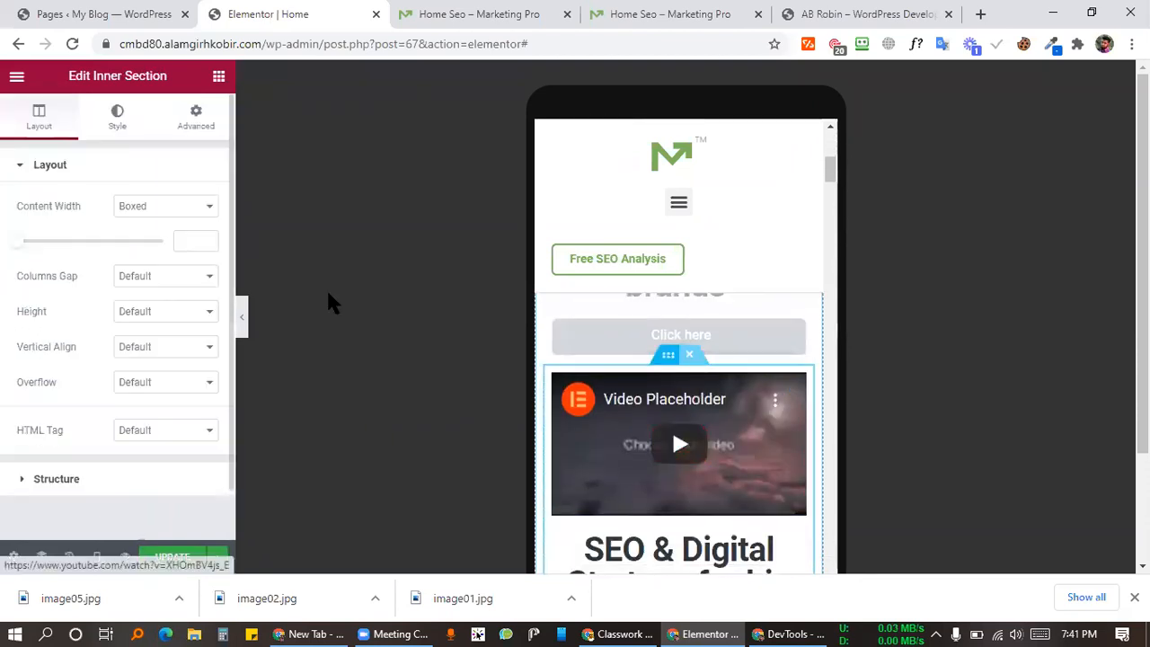
# Step: Turn on Hide On Tablet and Hide On Desktop for the mobile inner section
pyautogui.click(188, 115)
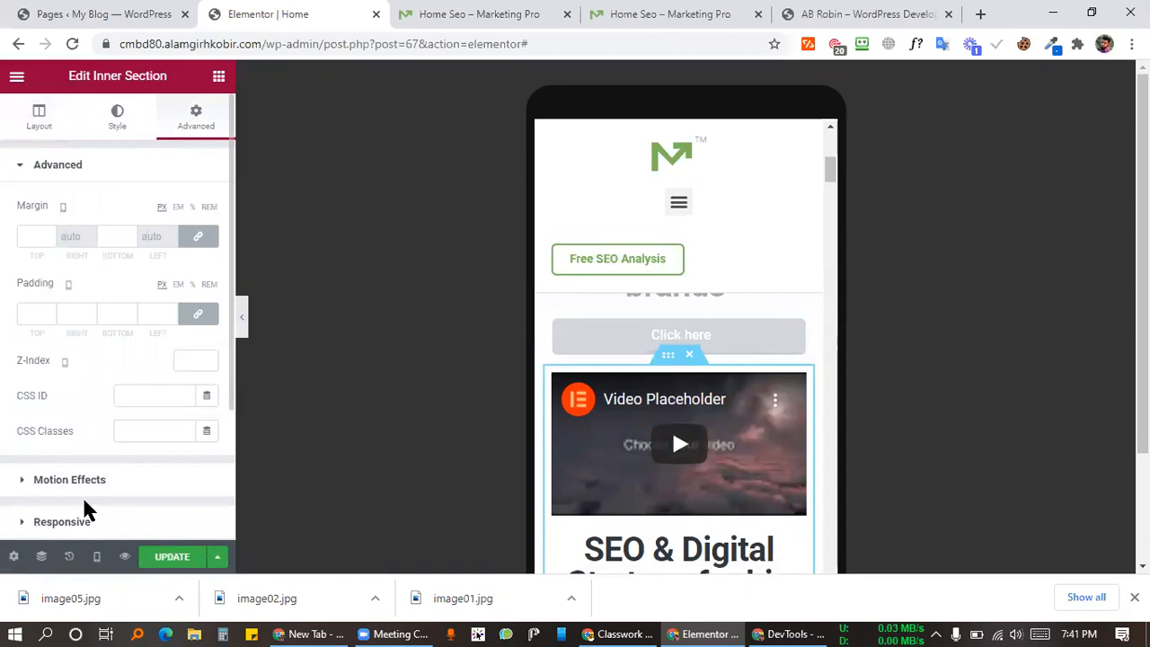
pyautogui.click(93, 526)
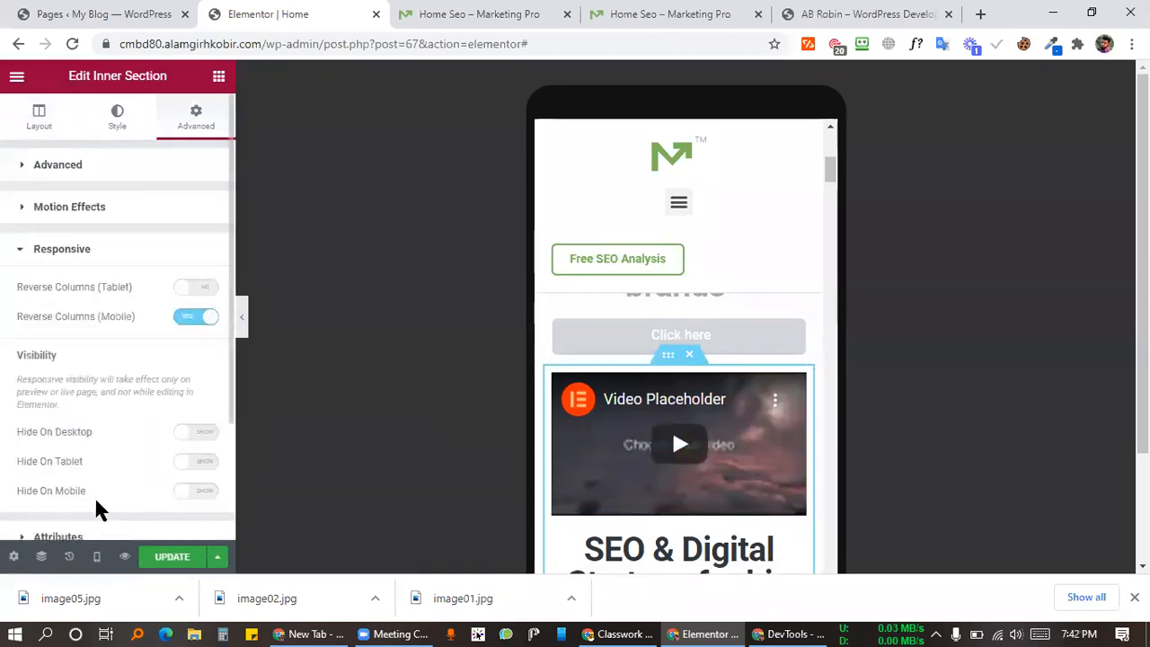
pyautogui.click(213, 468)
pyautogui.click(205, 434)
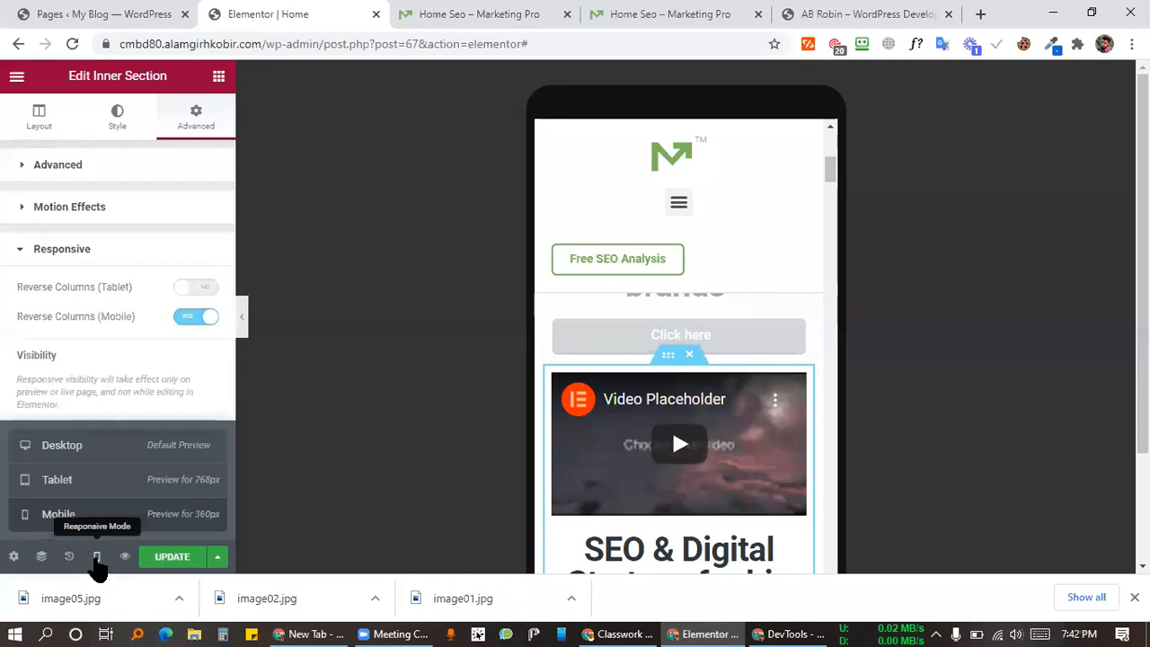
# Step: Save the page with UPDATE and view it in the live preview
pyautogui.click(158, 557)
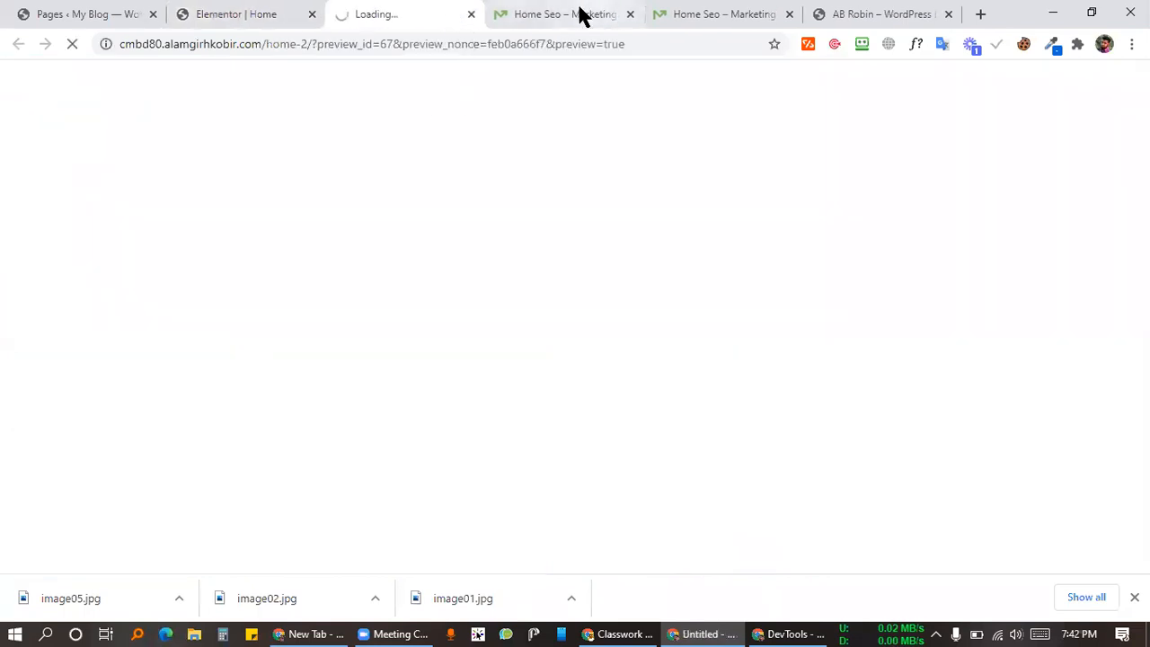
pyautogui.click(578, 12)
pyautogui.click(437, 13)
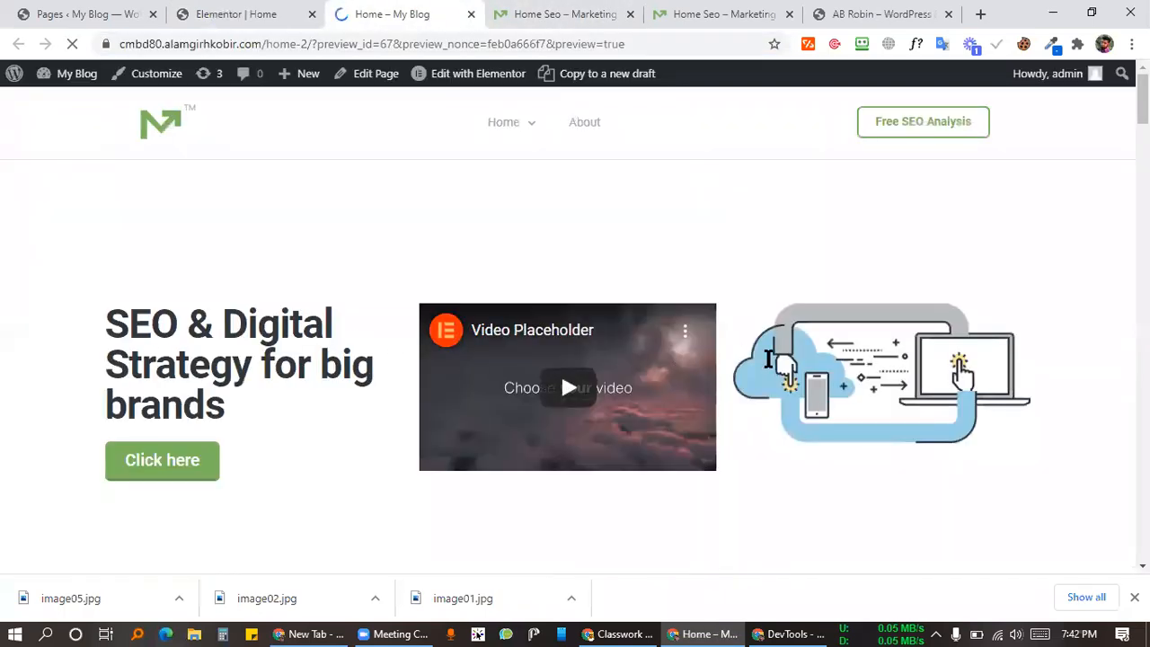
# Step: Open Chrome DevTools on the preview page and move its window aside
pyautogui.rightClick(526, 259)
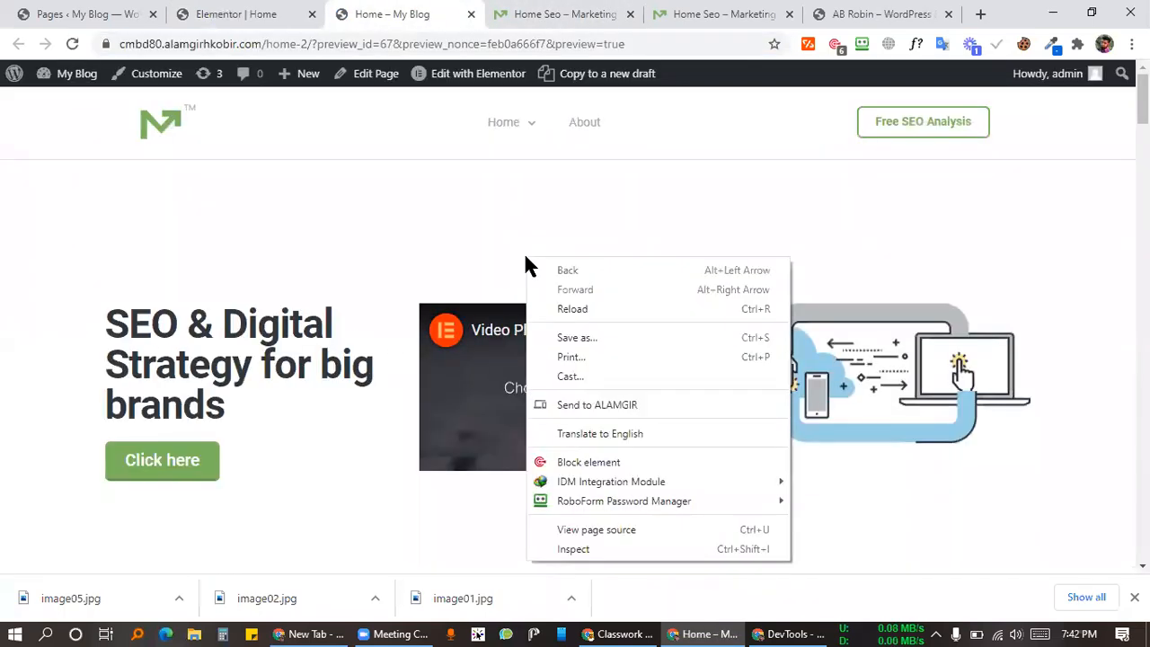
pyautogui.click(448, 255)
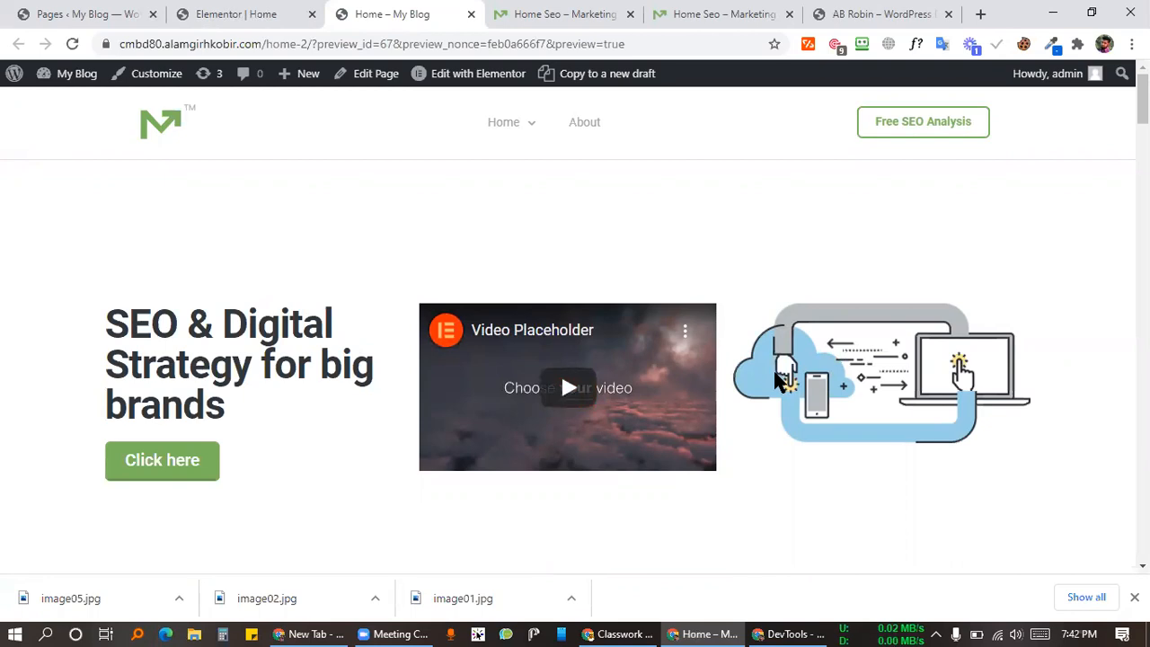
pyautogui.rightClick(585, 274)
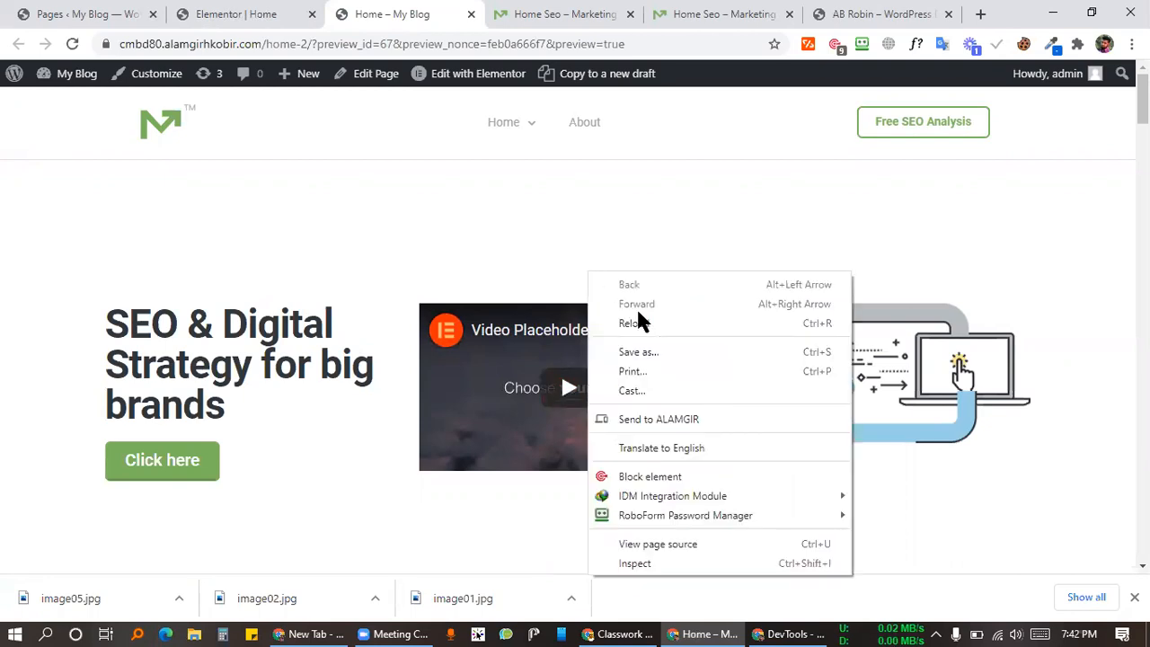
pyautogui.press('Escape')
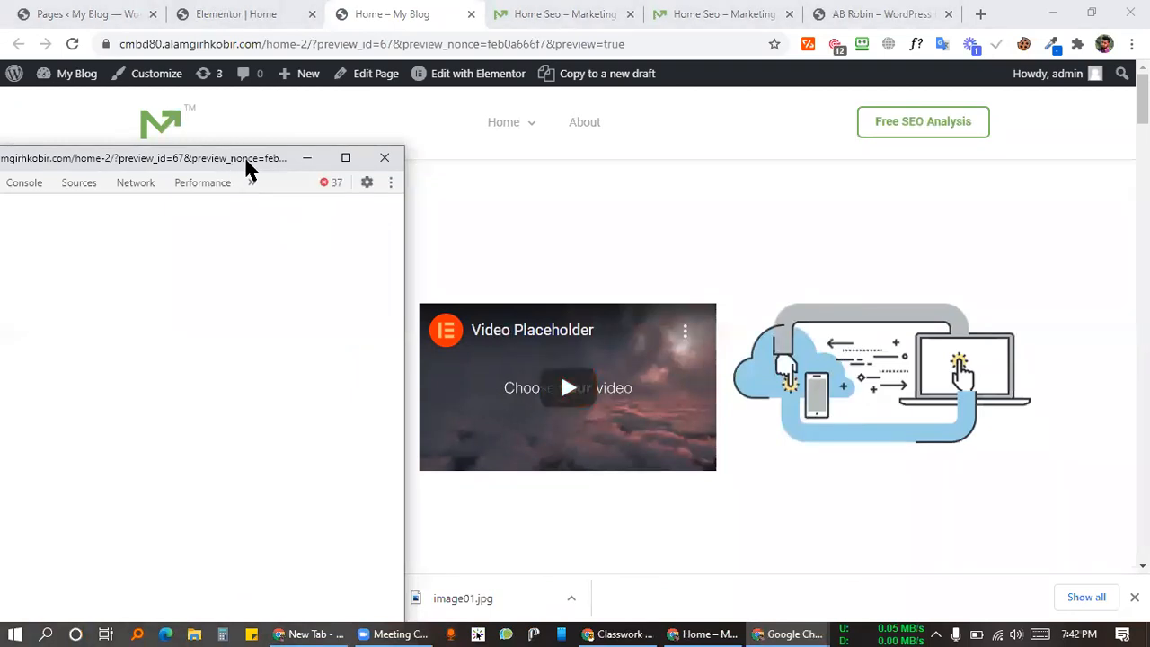
pyautogui.moveTo(245, 159); pyautogui.dragTo(1096, 170)
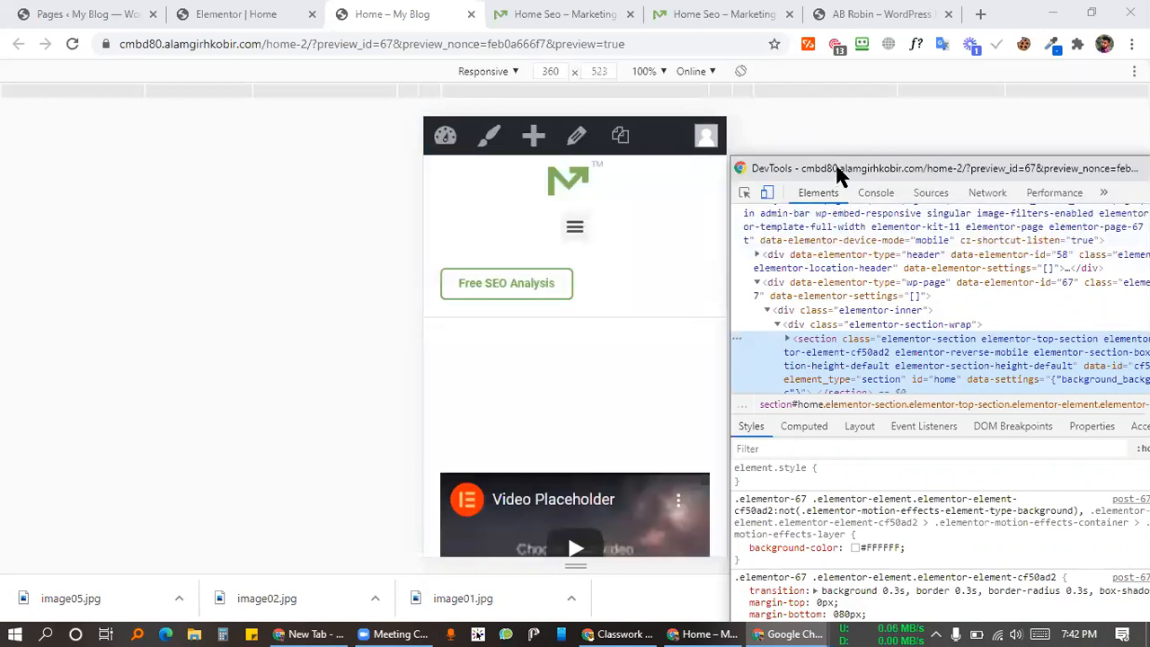
pyautogui.moveTo(835, 168); pyautogui.dragTo(832, 153)
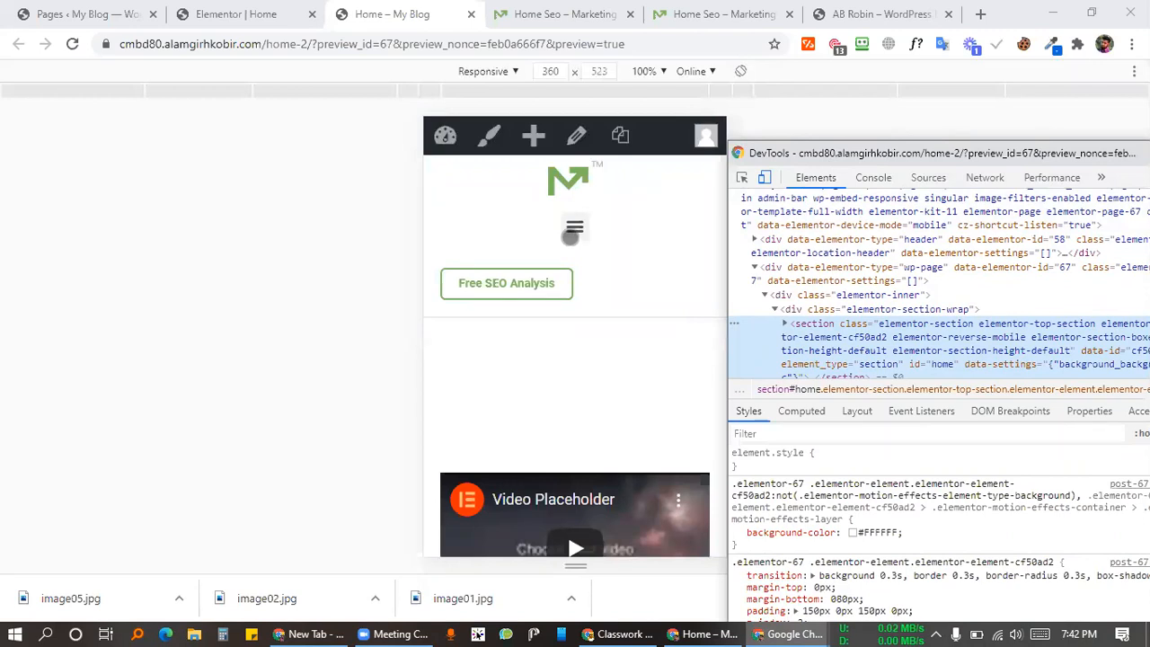
# Step: Scroll the mobile-emulated page to confirm the video comes first, then turn off the device toolbar
pyautogui.scroll(-2, 581, 311)
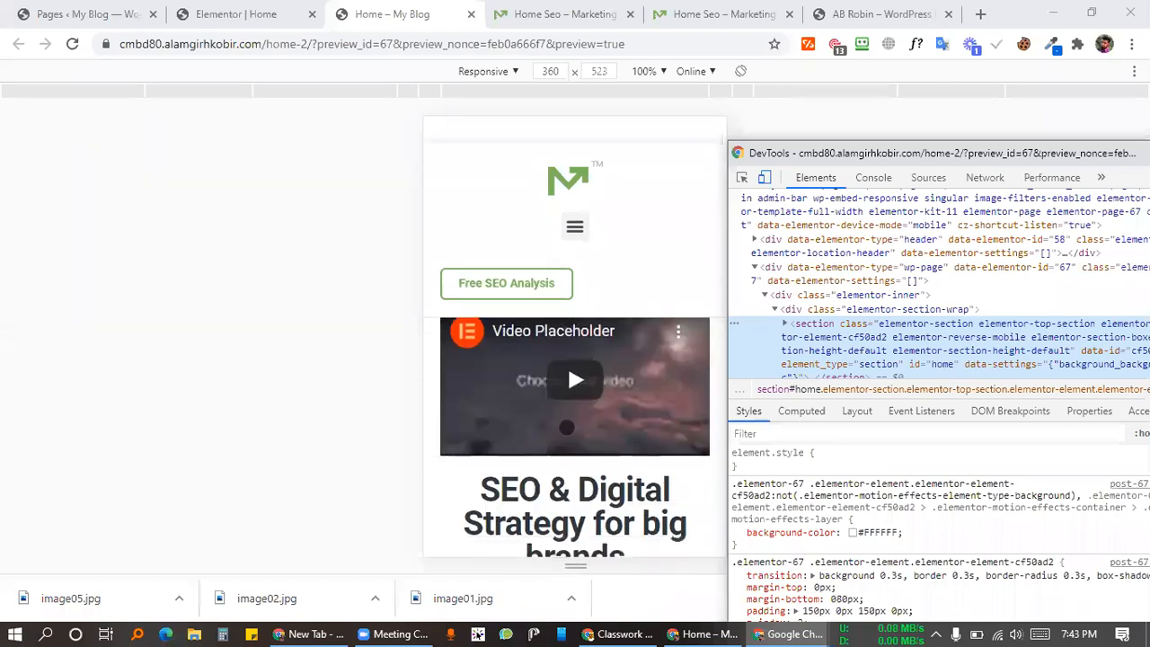
pyautogui.scroll(2, 565, 428)
pyautogui.scroll(-2, 580, 427)
pyautogui.scroll(-2, 567, 364)
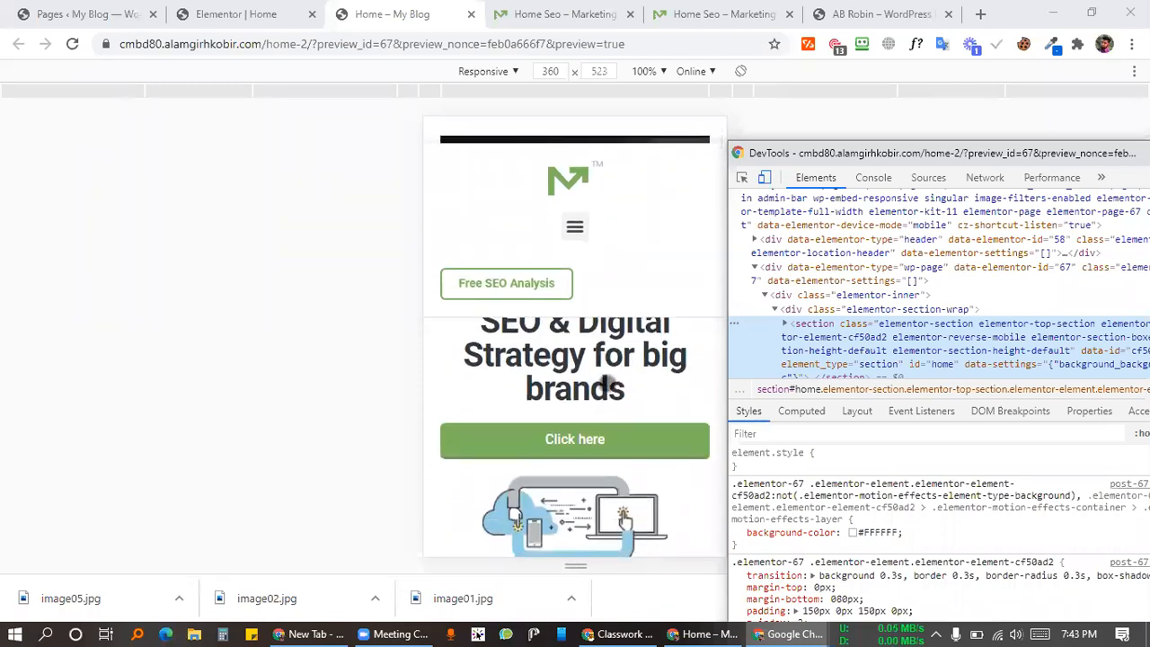
pyautogui.scroll(-2, 614, 450)
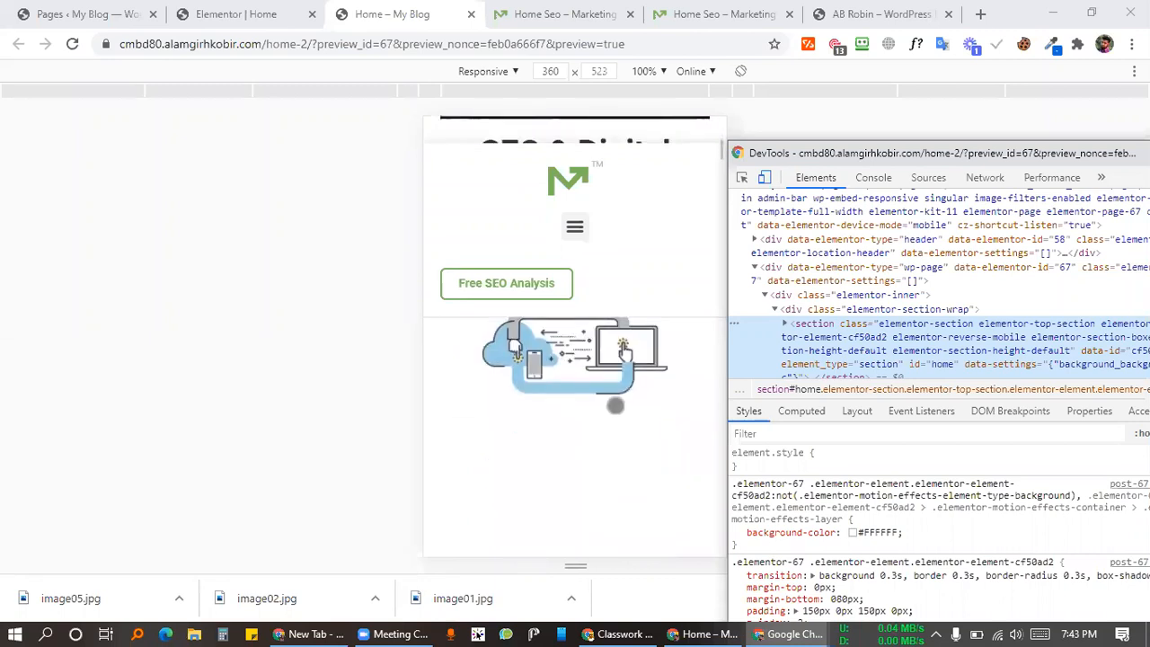
pyautogui.scroll(3, 633, 377)
pyautogui.scroll(-2, 666, 370)
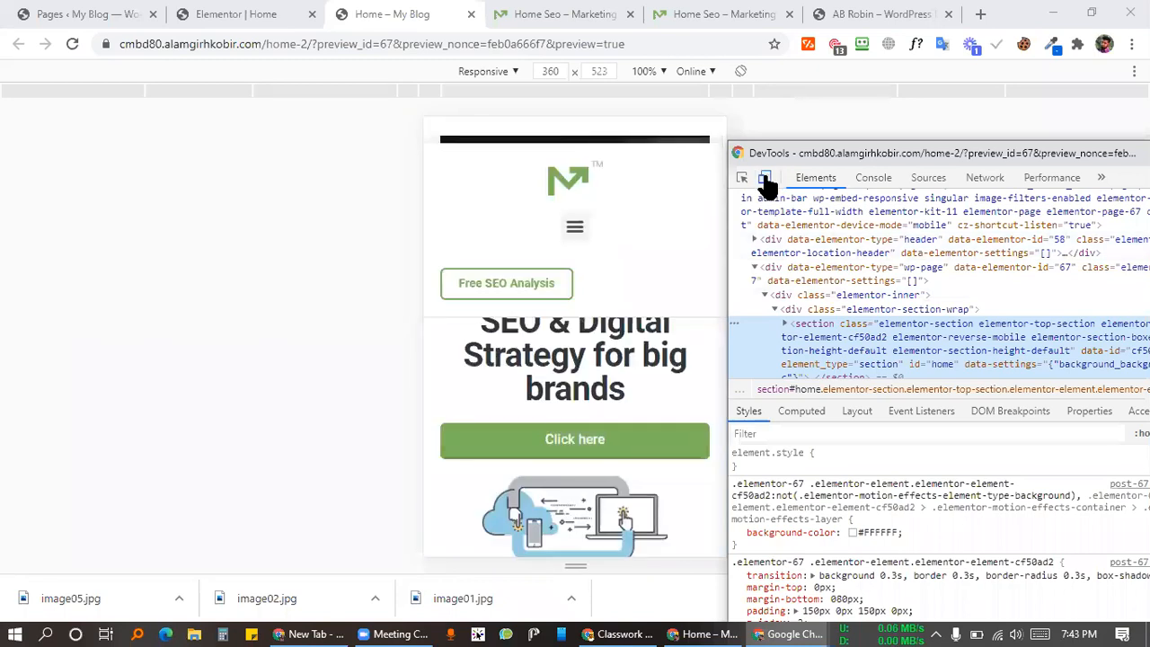
pyautogui.click(766, 179)
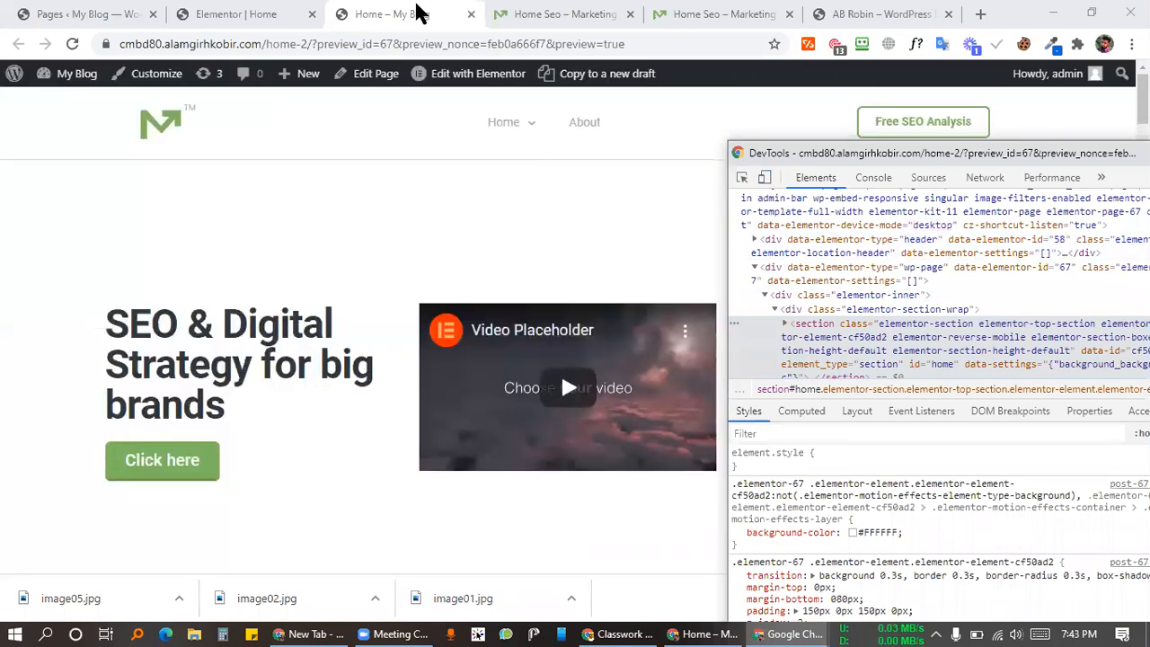
# Step: Back in Elementor, view the page at desktop width to see the mobile section faded
pyautogui.click(244, 7)
pyautogui.scroll(-2, 684, 367)
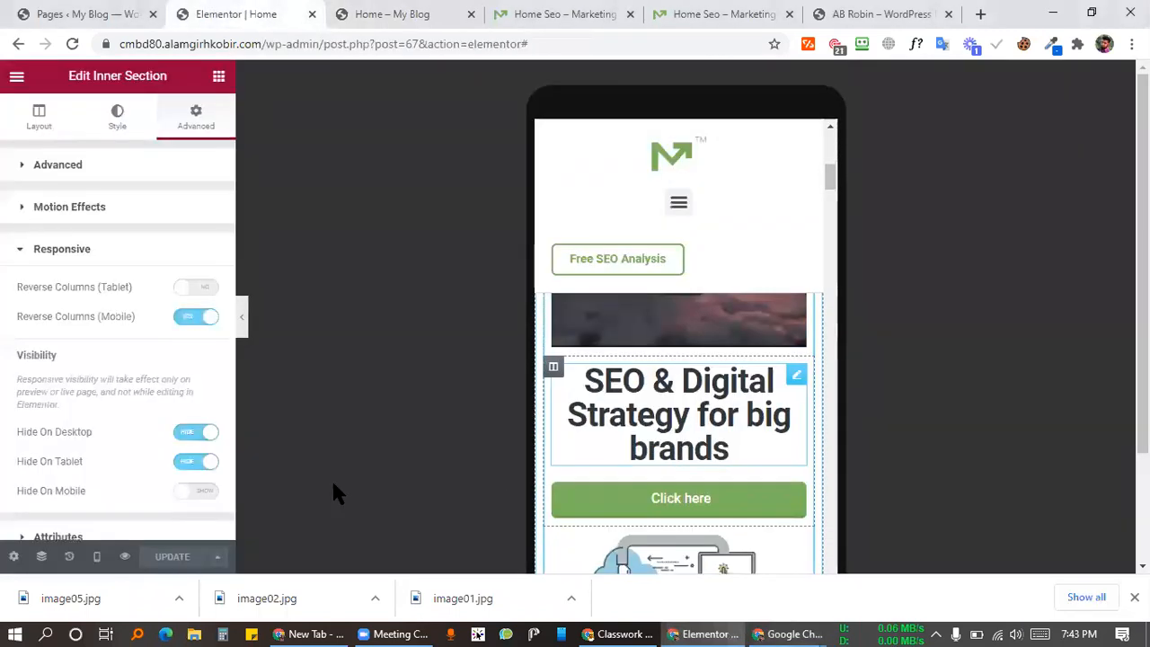
pyautogui.click(96, 556)
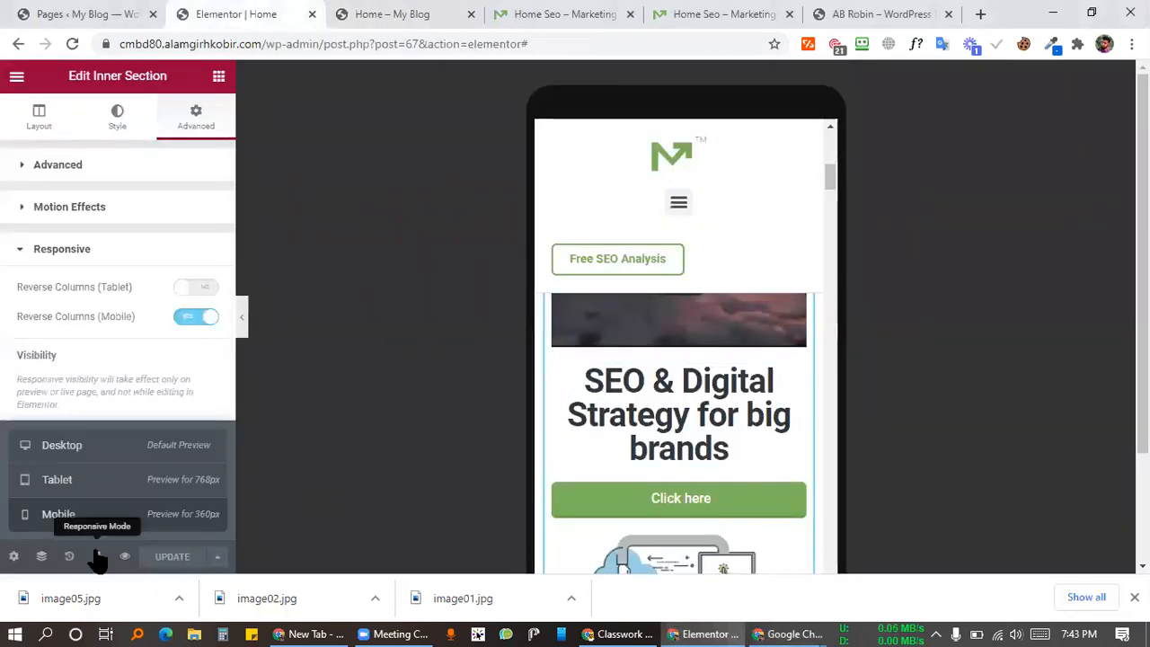
pyautogui.click(81, 449)
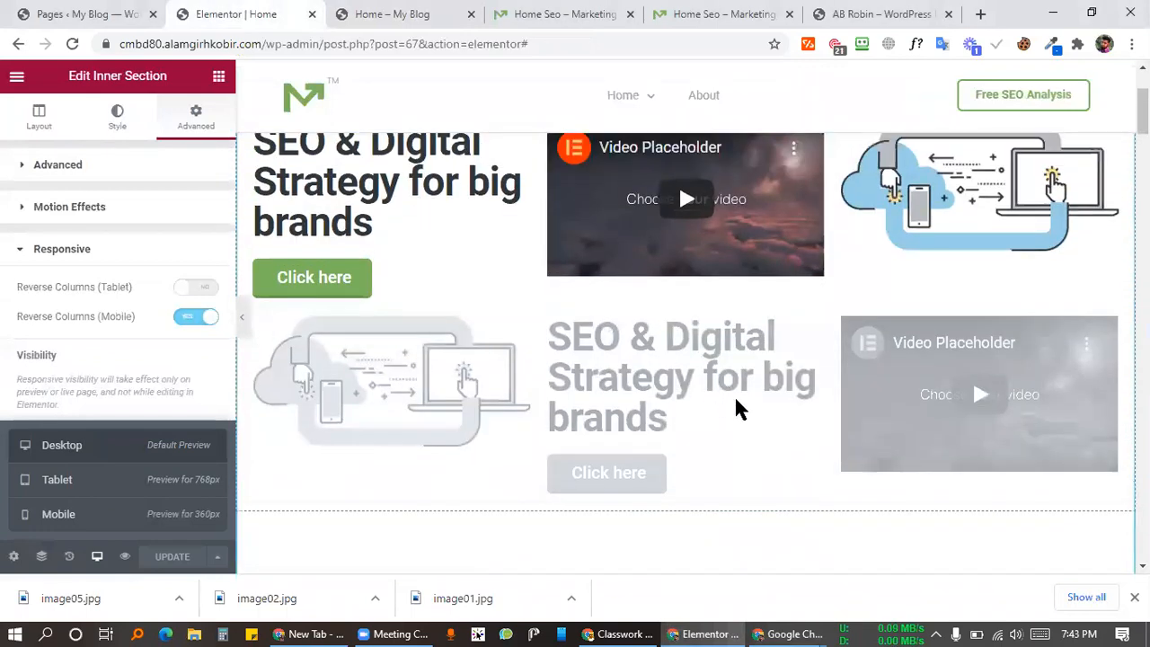
pyautogui.scroll(2, 737, 409)
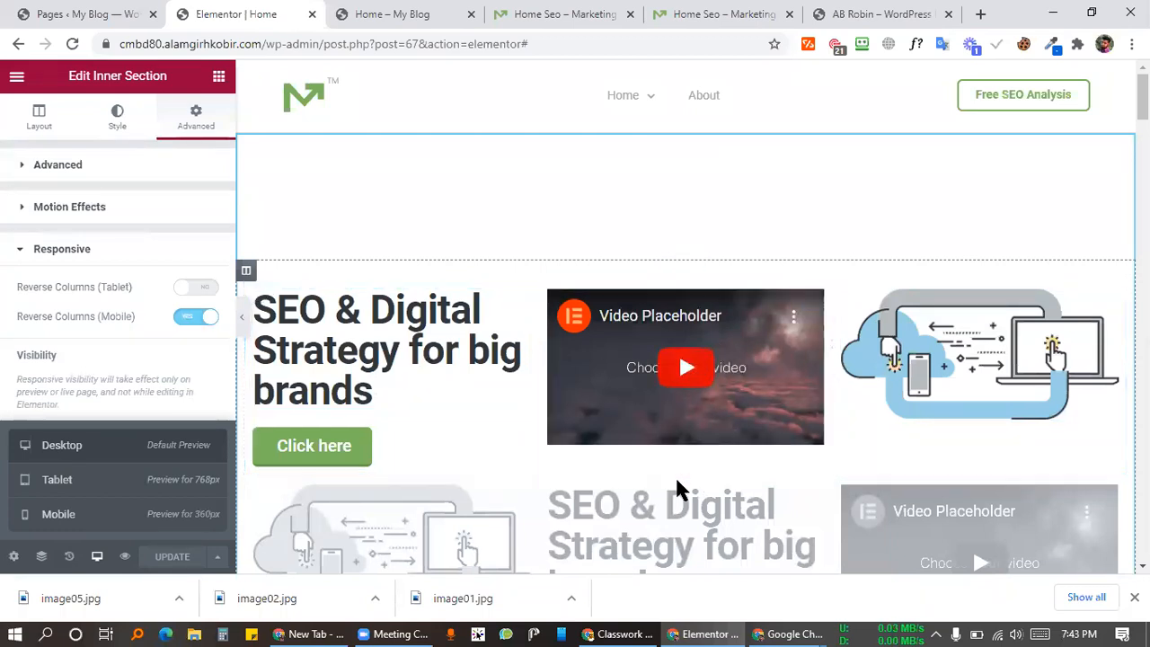
pyautogui.scroll(-2, 464, 444)
# Step: Return the editor to mobile width and review the copied hero section
pyautogui.click(678, 379)
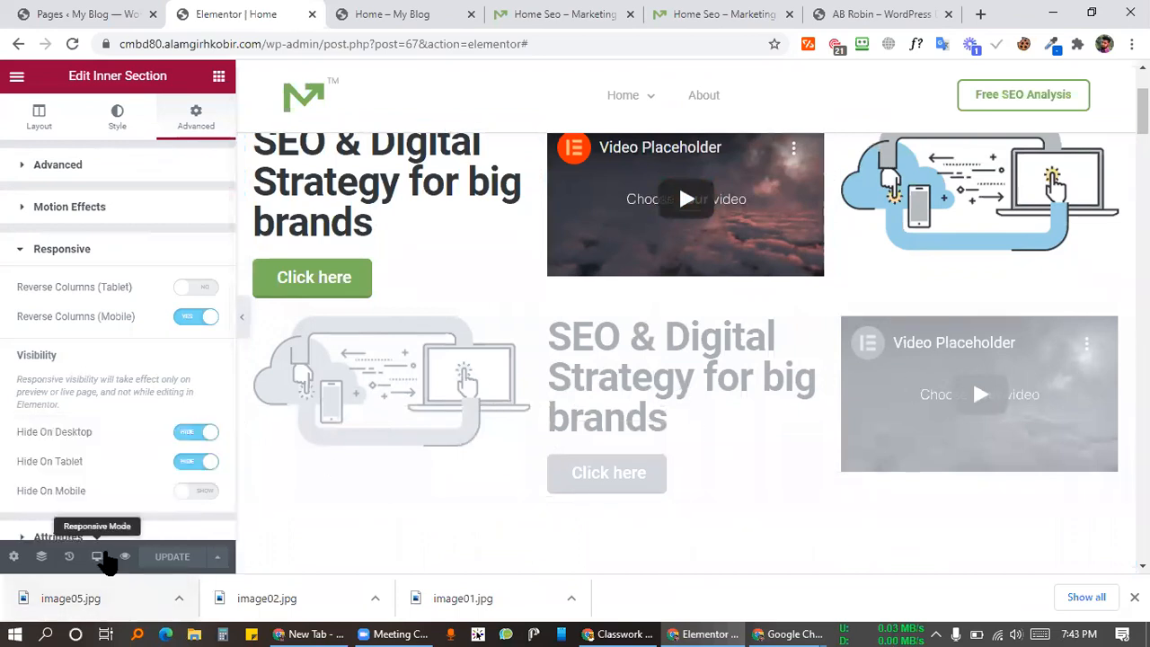
pyautogui.click(97, 556)
pyautogui.click(93, 509)
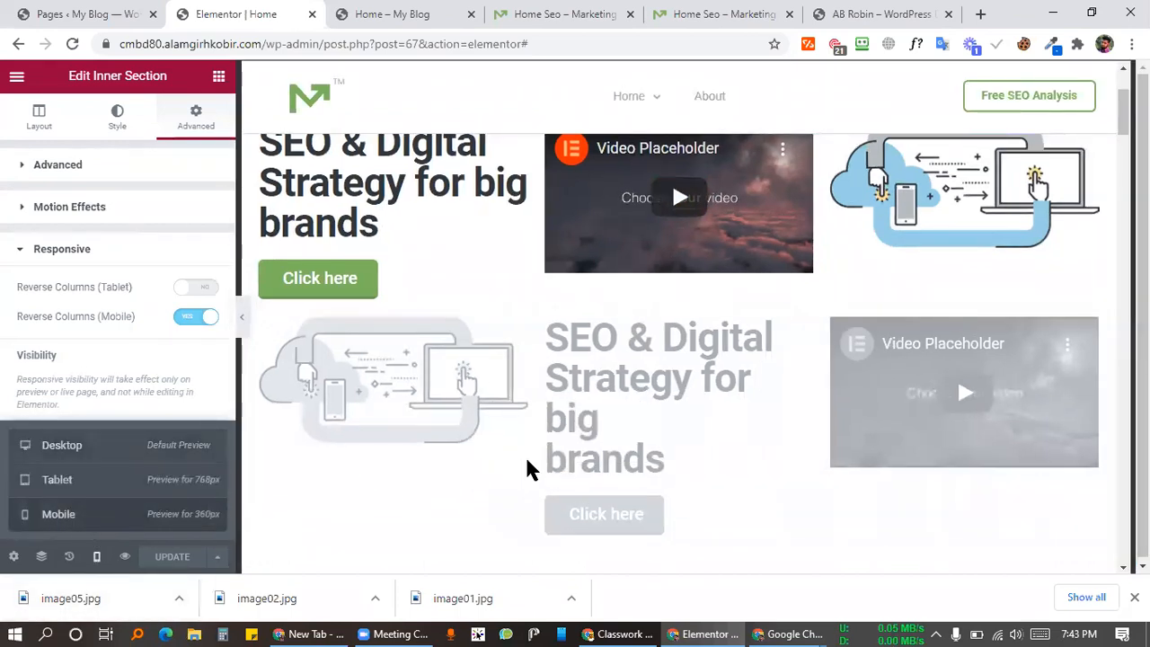
pyautogui.scroll(-9, 650, 360)
pyautogui.scroll(6, 724, 363)
pyautogui.scroll(-2, 742, 395)
pyautogui.scroll(2, 747, 432)
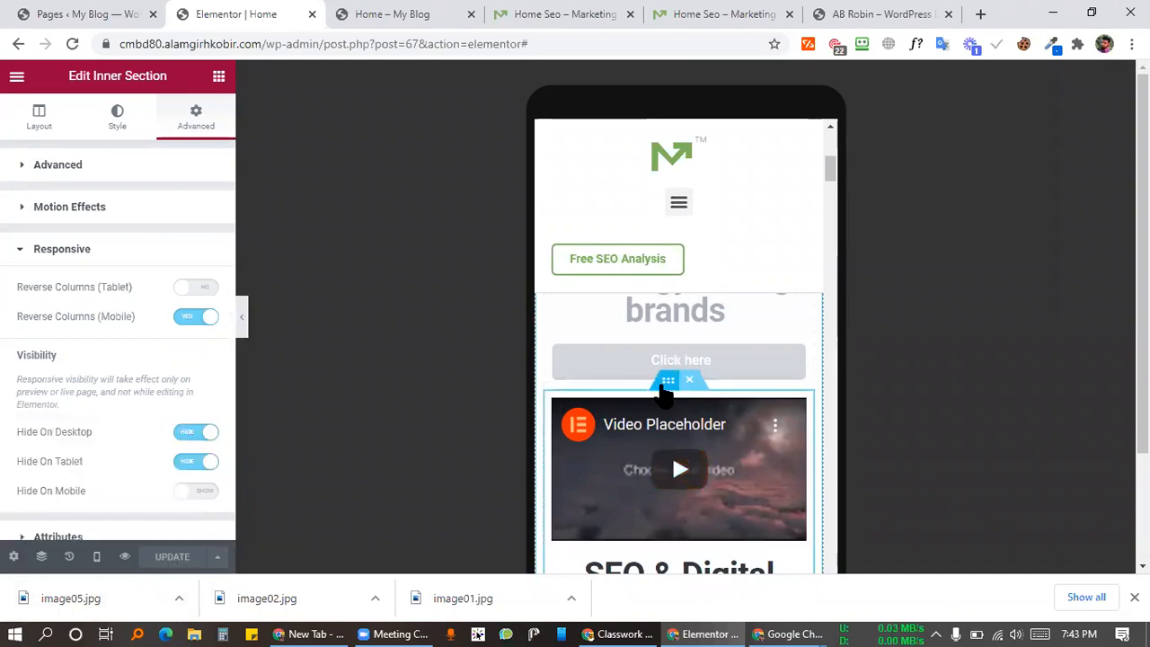
# Step: Turn off Reverse Columns (Mobile), save the page, and reload the preview tab
pyautogui.click(187, 319)
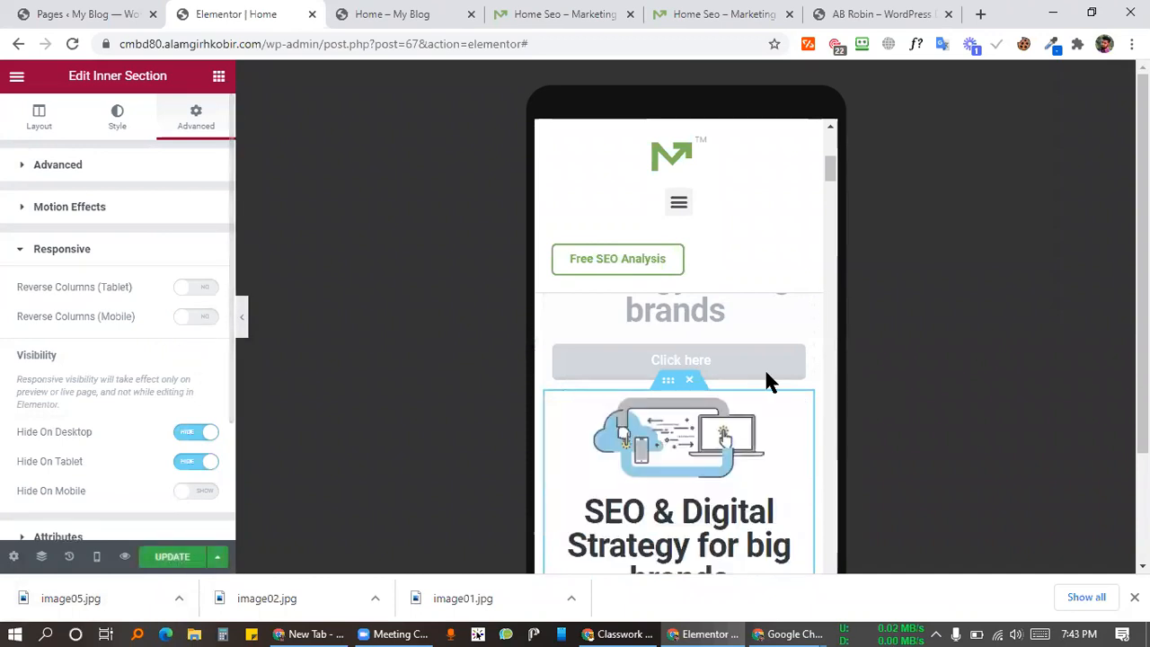
pyautogui.click(172, 557)
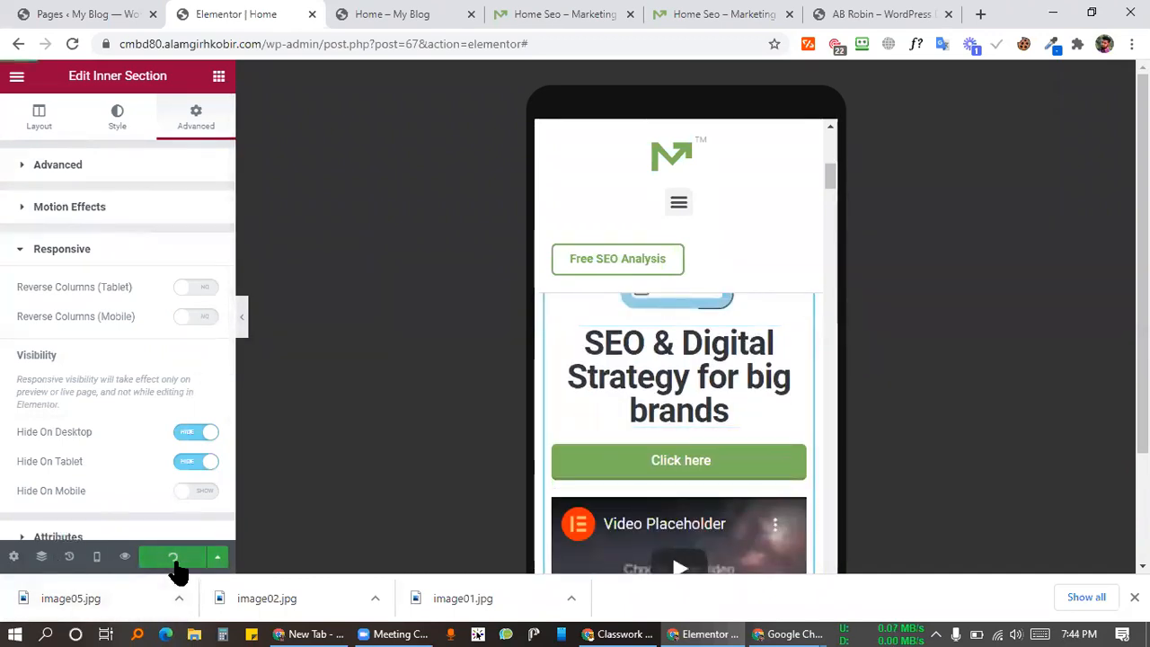
pyautogui.click(415, 13)
pyautogui.press('F5')
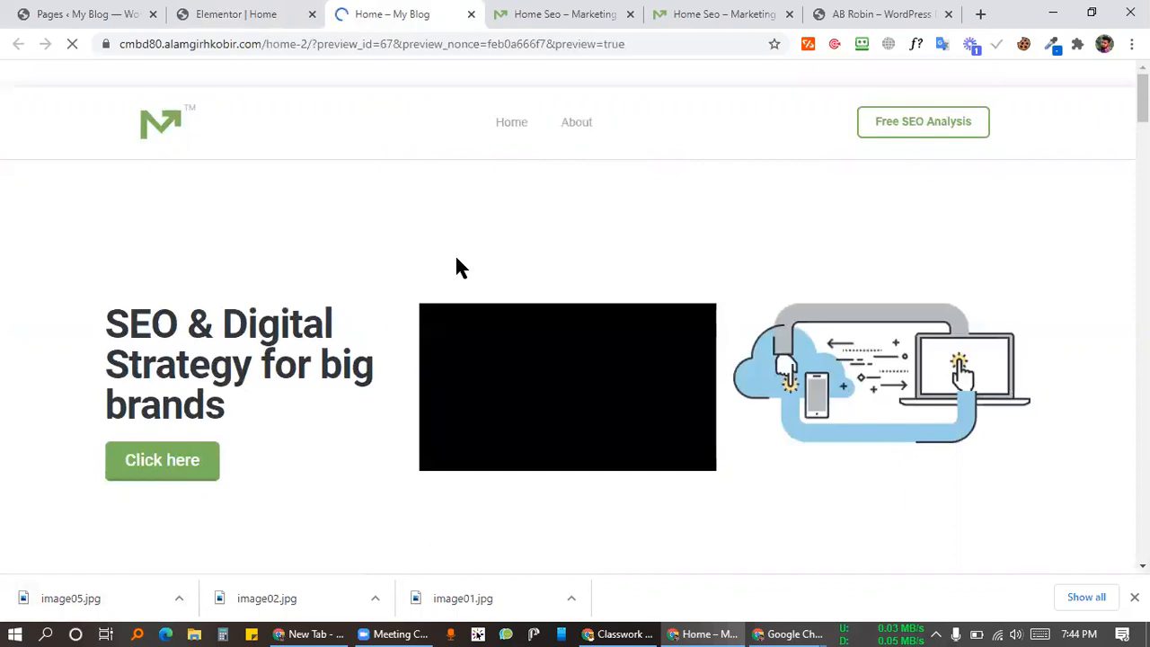
# Step: Return to the Elementor editor at mobile width to review the copied hero section
pyautogui.click(254, 12)
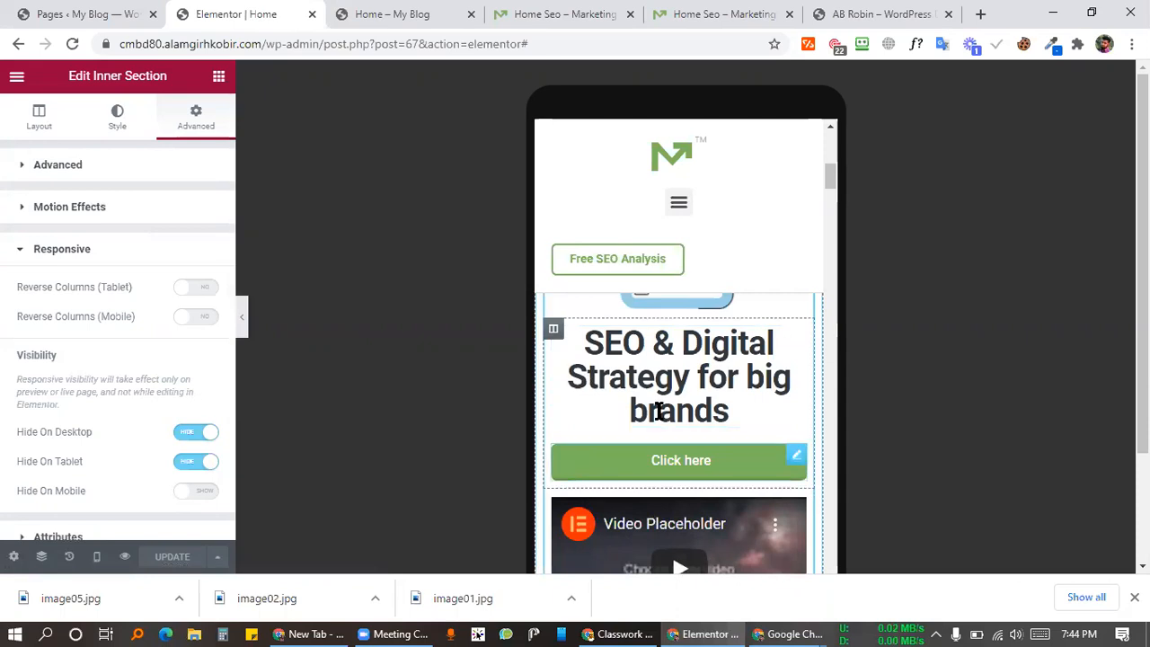
pyautogui.scroll(4, 673, 380)
pyautogui.scroll(-5, 719, 357)
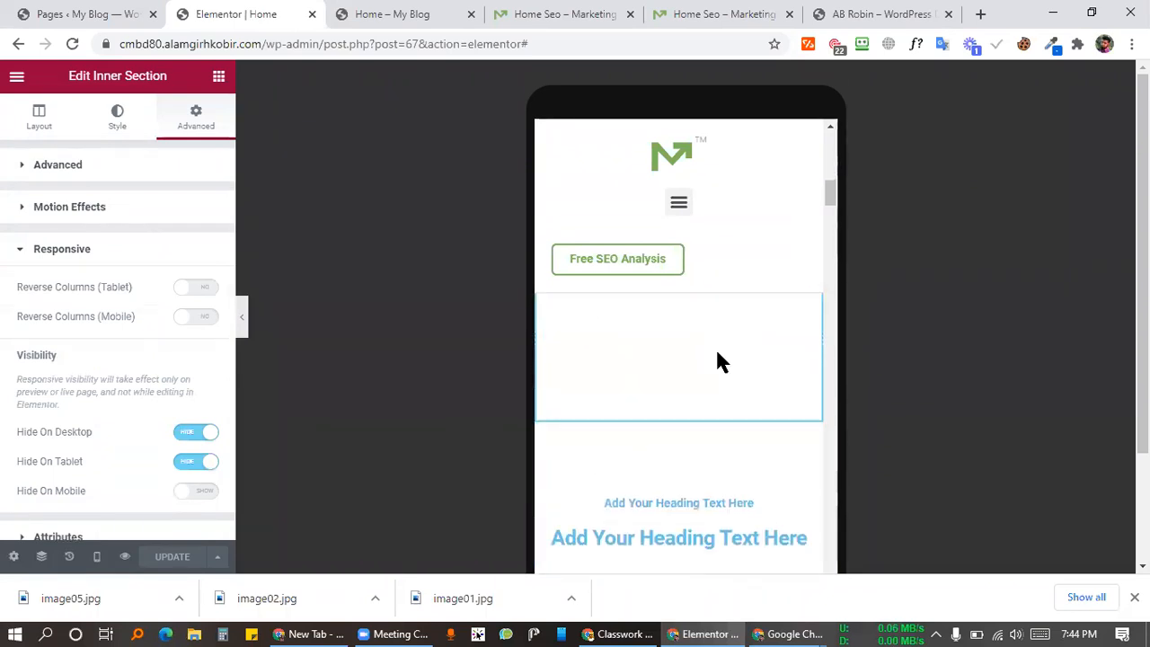
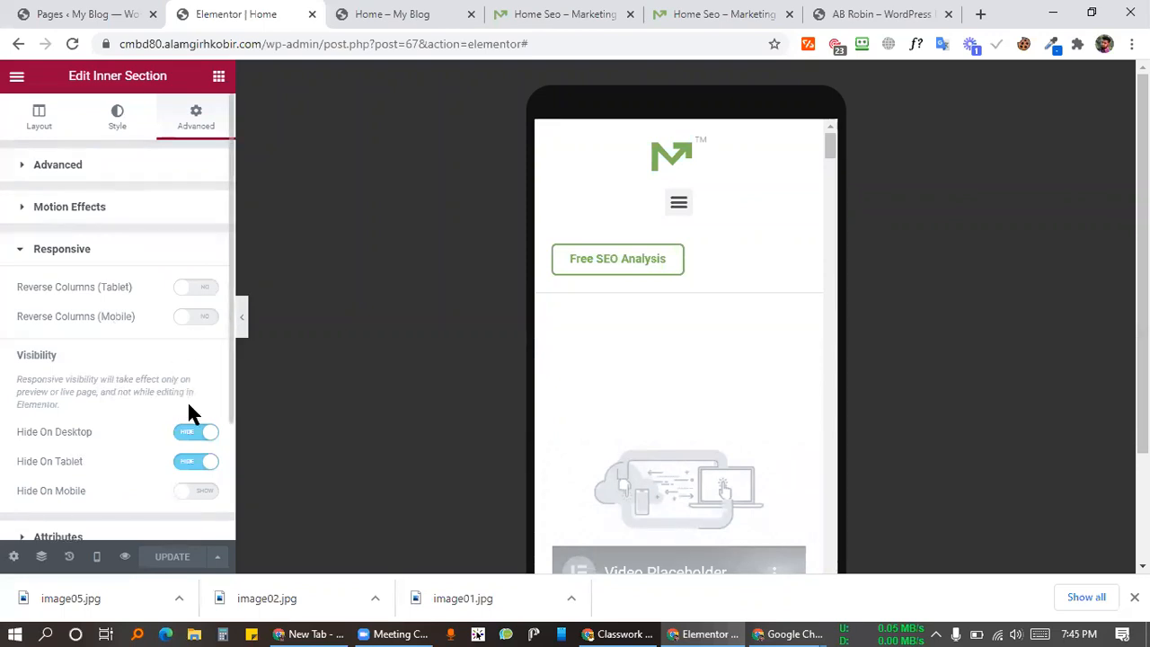
# Step: Highlight the note about responsive visibility in the mobile preview
pyautogui.moveTo(66, 401); pyautogui.dragTo(10, 380)
pyautogui.click(108, 378)
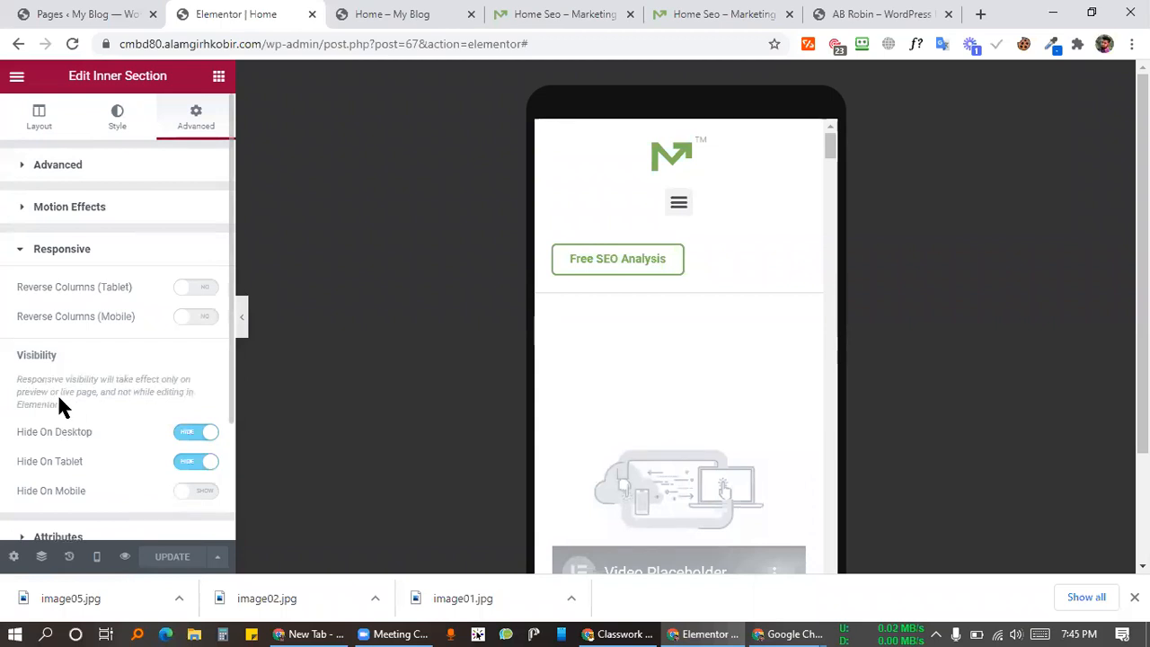
pyautogui.moveTo(59, 403); pyautogui.dragTo(13, 385)
pyautogui.click(107, 380)
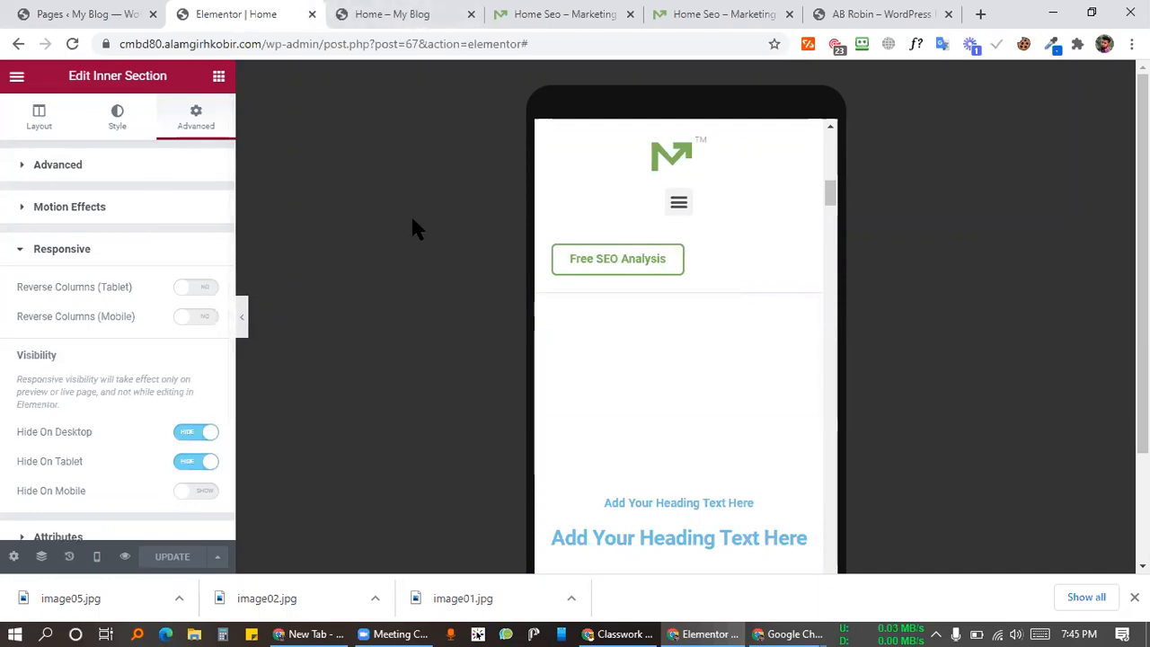
# Step: Scroll down the mobile preview and bring up the Desktop/Tablet/Mobile mode list
pyautogui.scroll(-2, 257, 450)
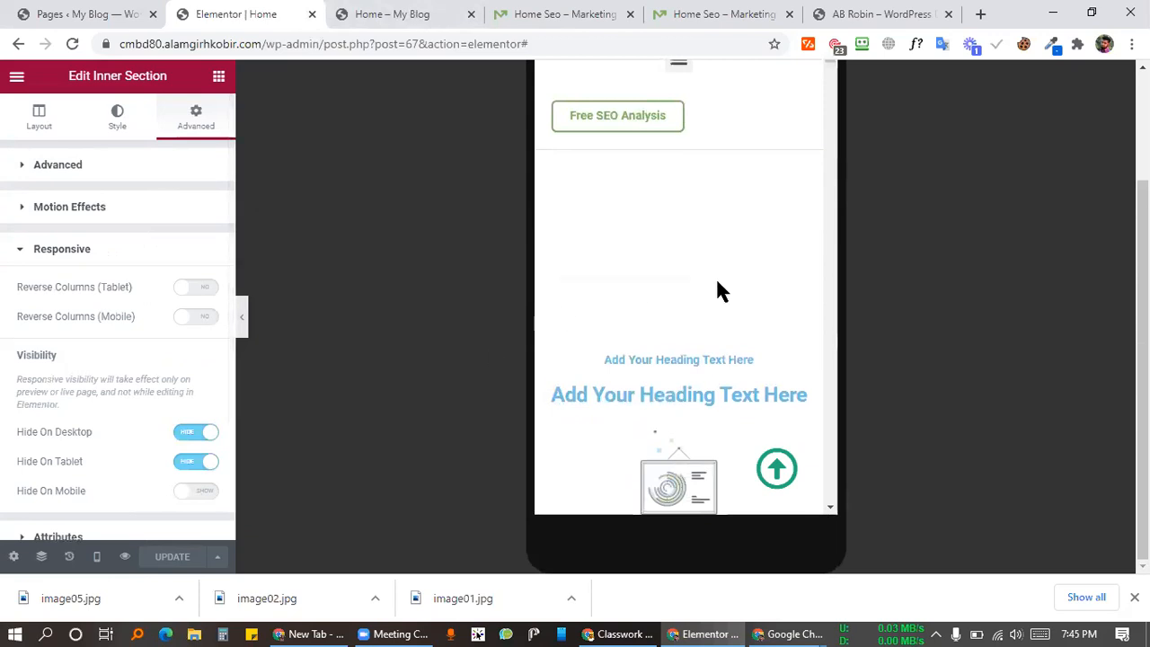
pyautogui.scroll(-5, 675, 287)
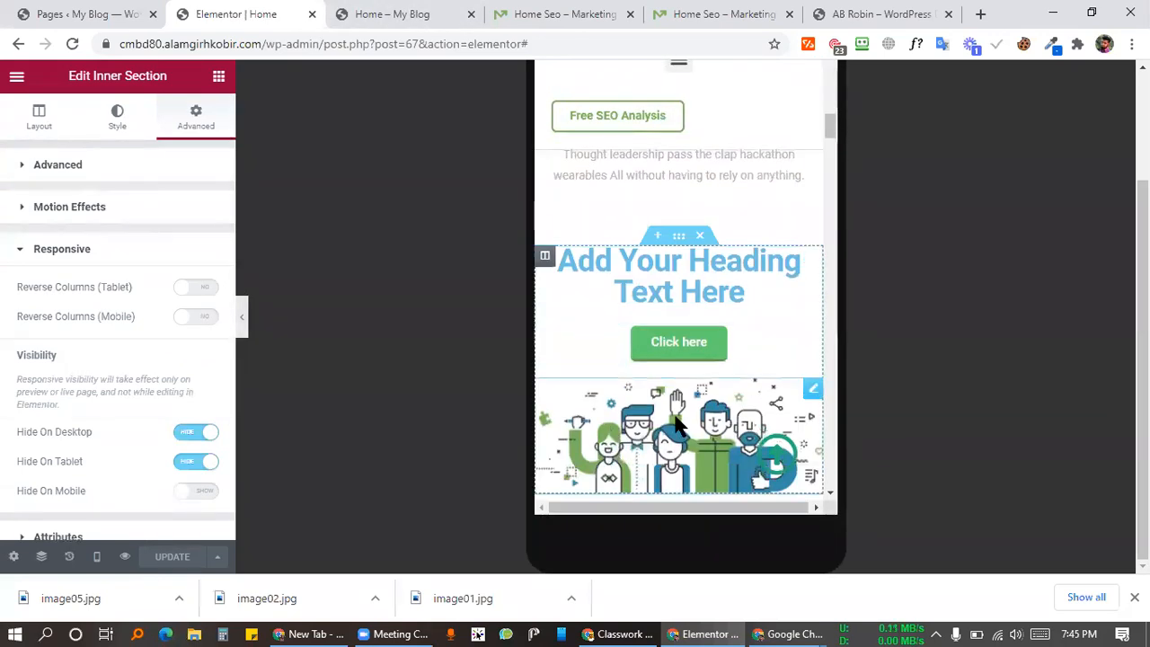
pyautogui.scroll(-5, 665, 412)
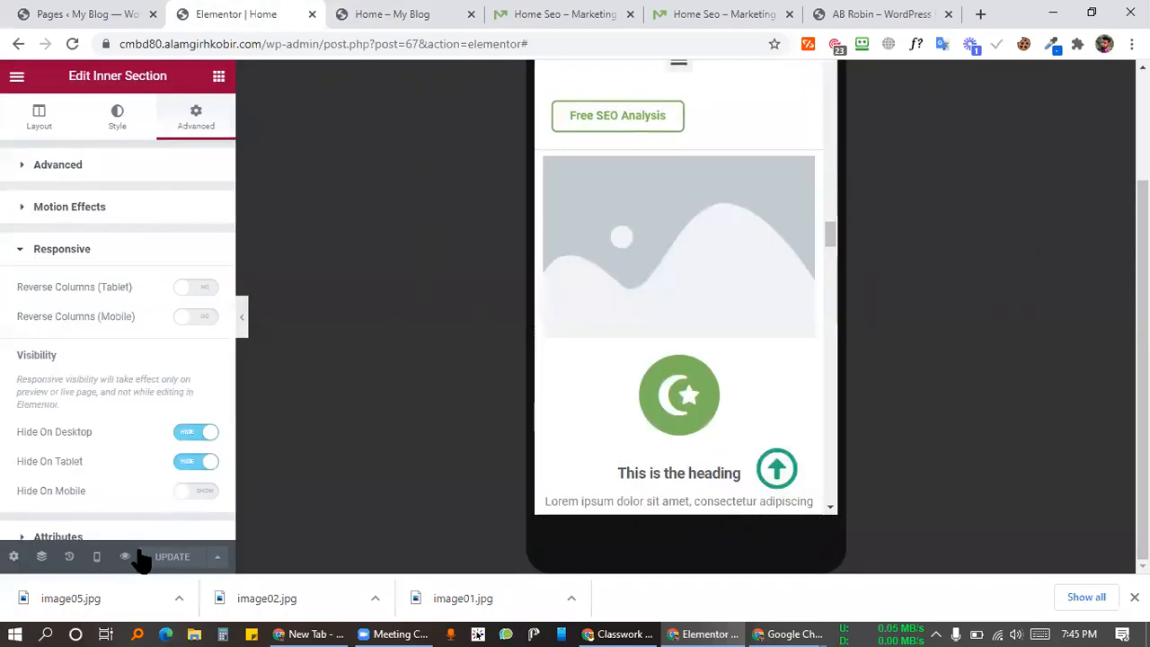
pyautogui.click(97, 556)
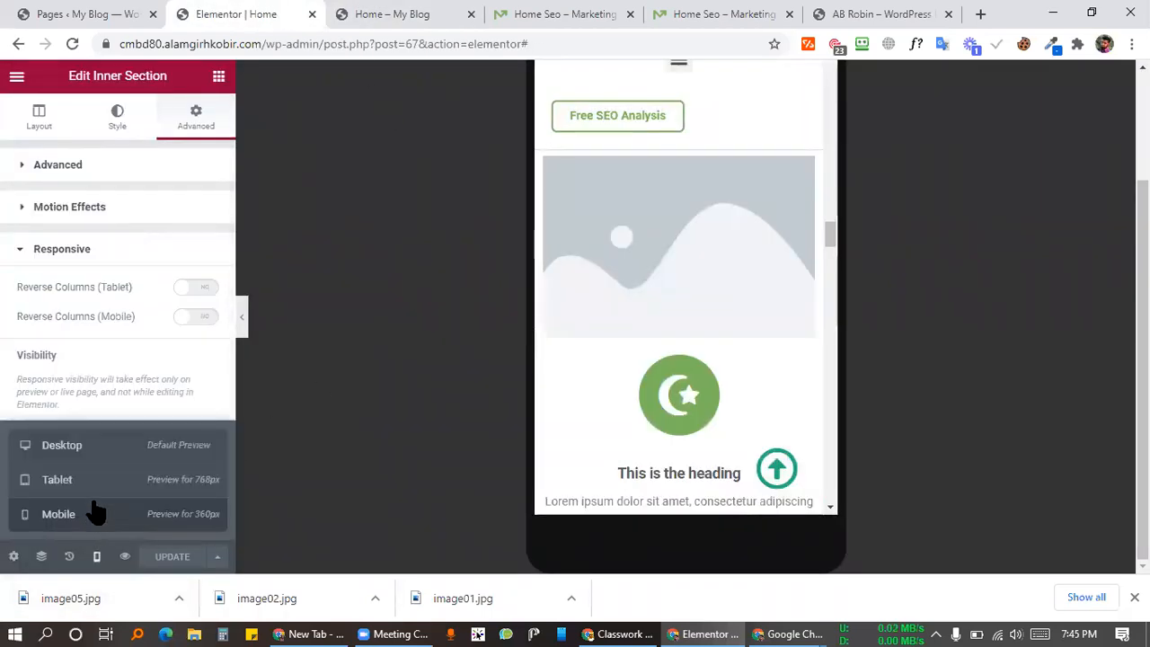
# Step: Switch the preview to Desktop width and review the top of the Home page
pyautogui.click(89, 449)
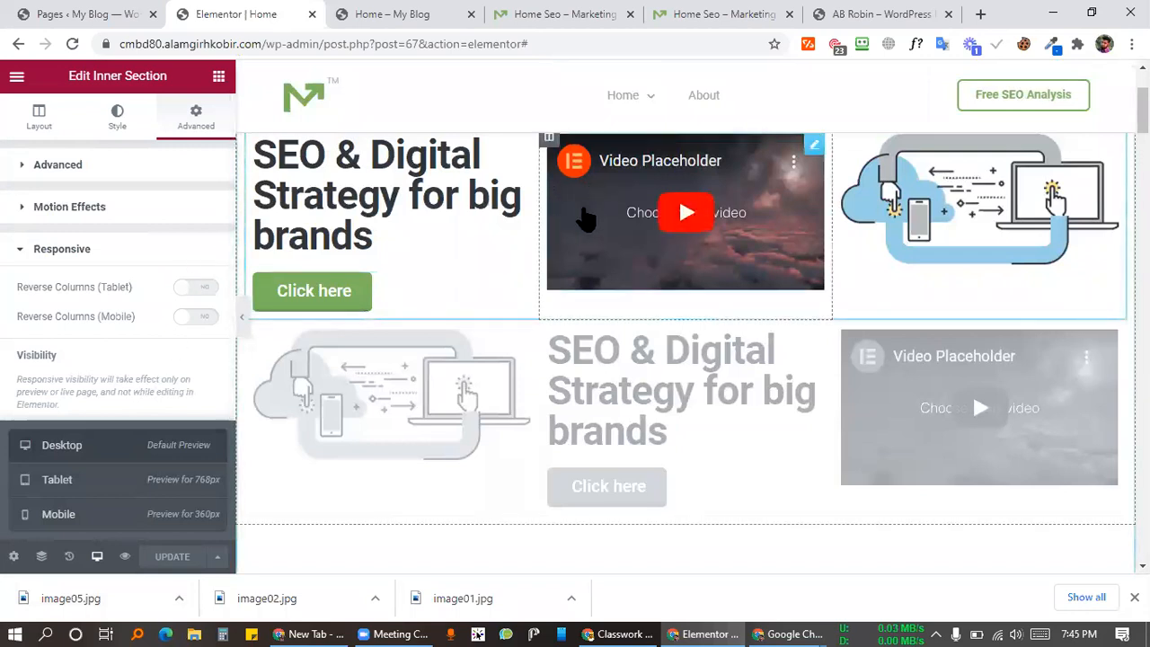
pyautogui.scroll(2, 589, 219)
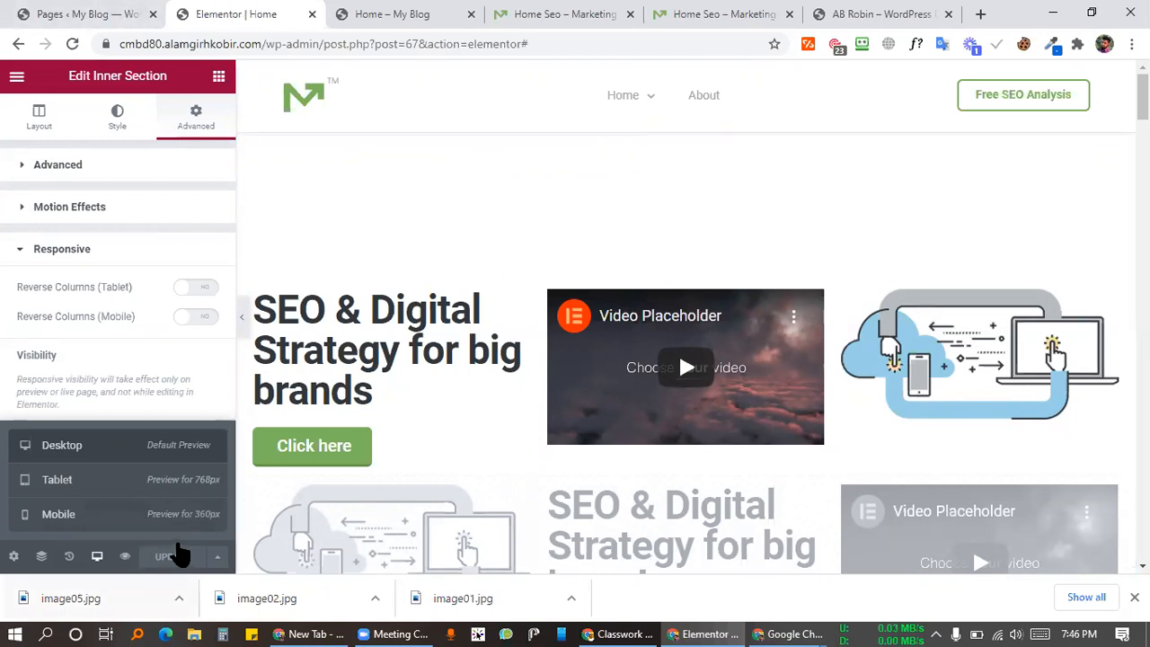
pyautogui.click(96, 556)
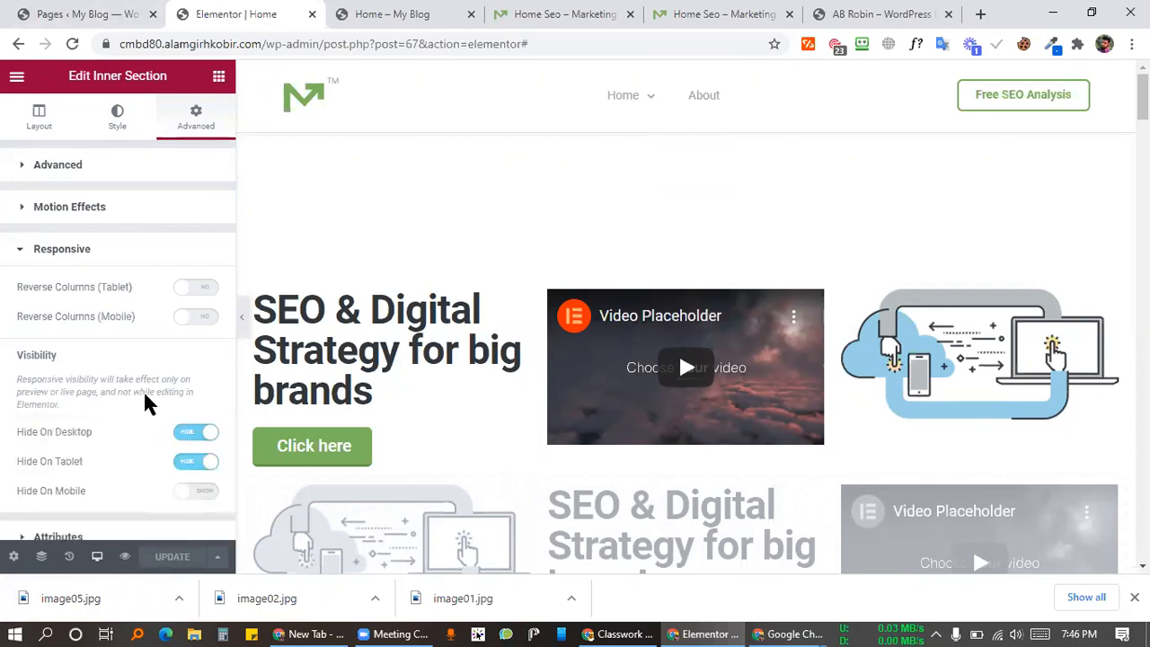
# Step: Scroll through the desktop preview and choose Save as Template from the Save Options
pyautogui.scroll(-15, 834, 277)
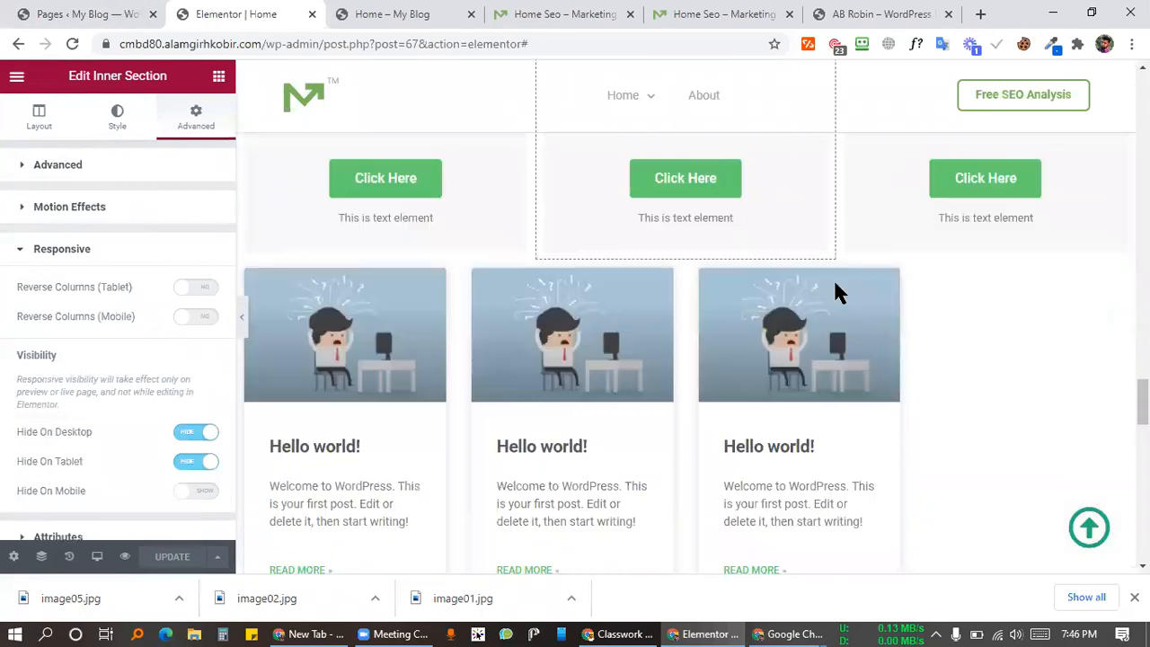
pyautogui.scroll(-2, 868, 368)
pyautogui.scroll(10, 585, 449)
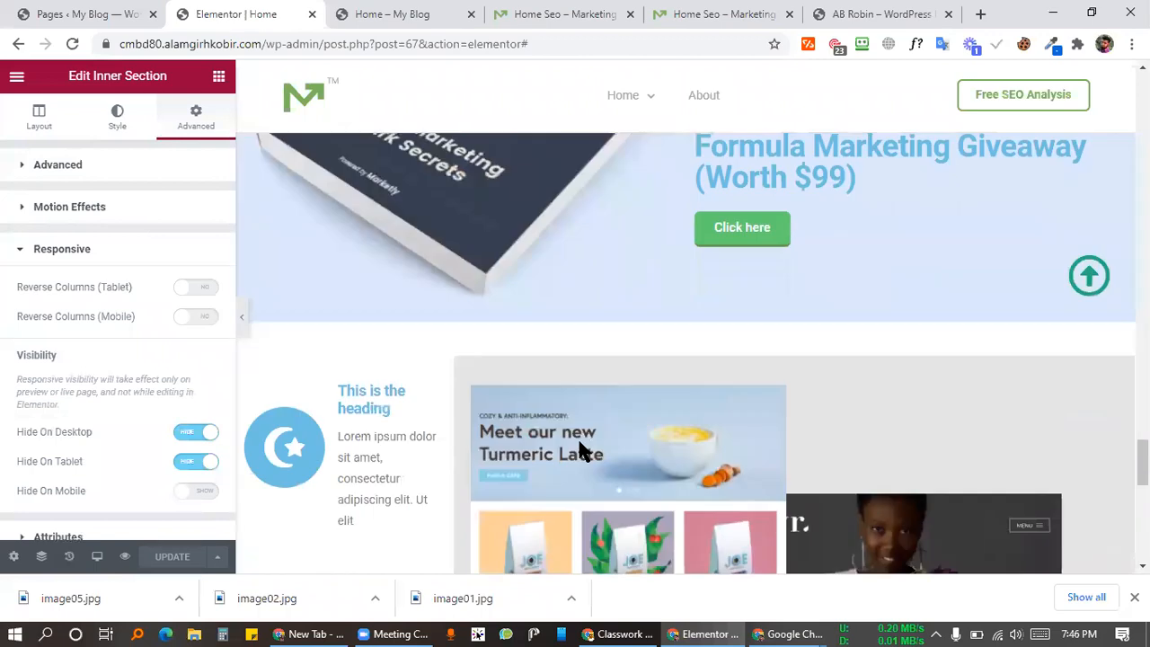
pyautogui.scroll(10, 579, 449)
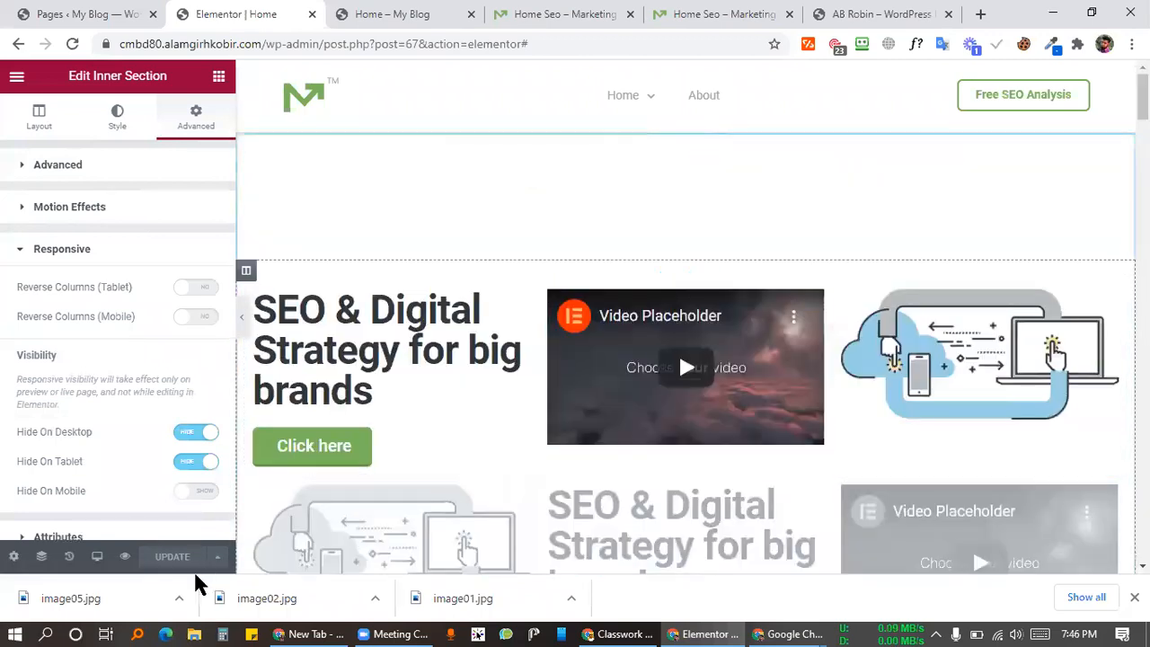
pyautogui.click(220, 556)
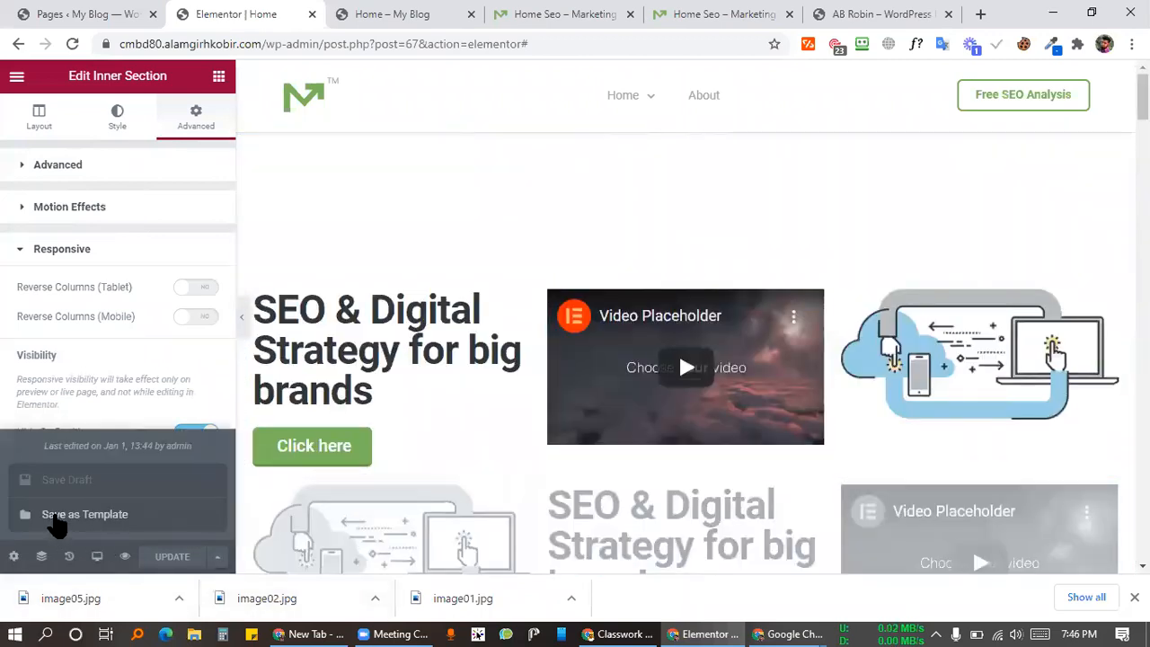
pyautogui.click(56, 526)
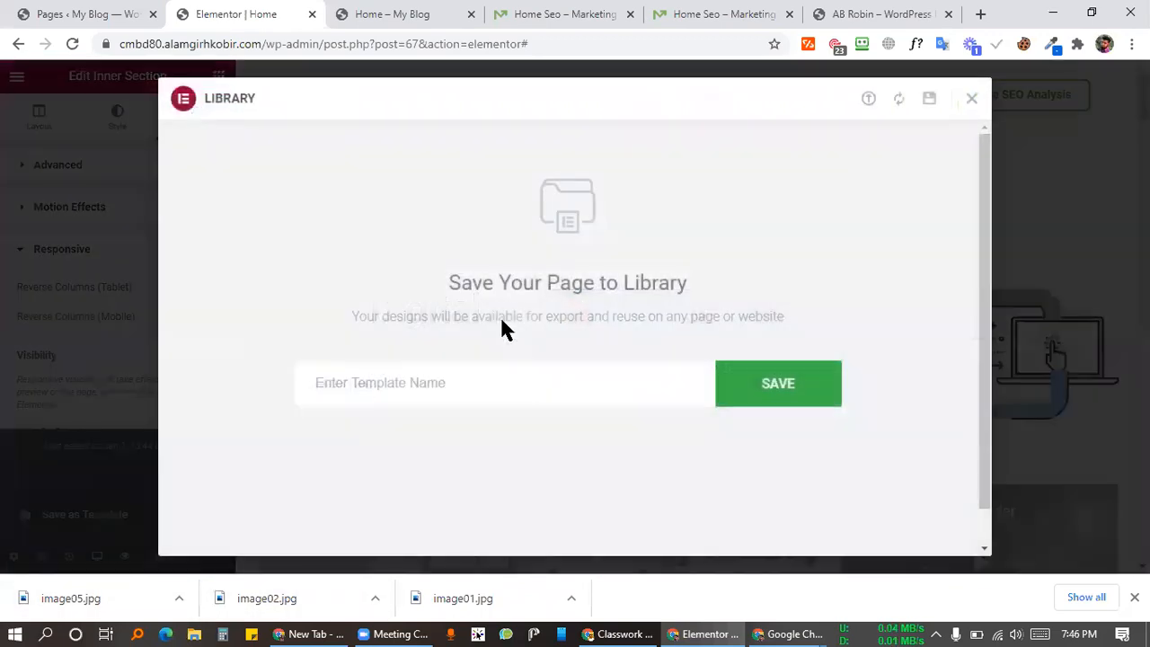
# Step: Save the page as a template named Home232
pyautogui.click(456, 385)
pyautogui.write('H')
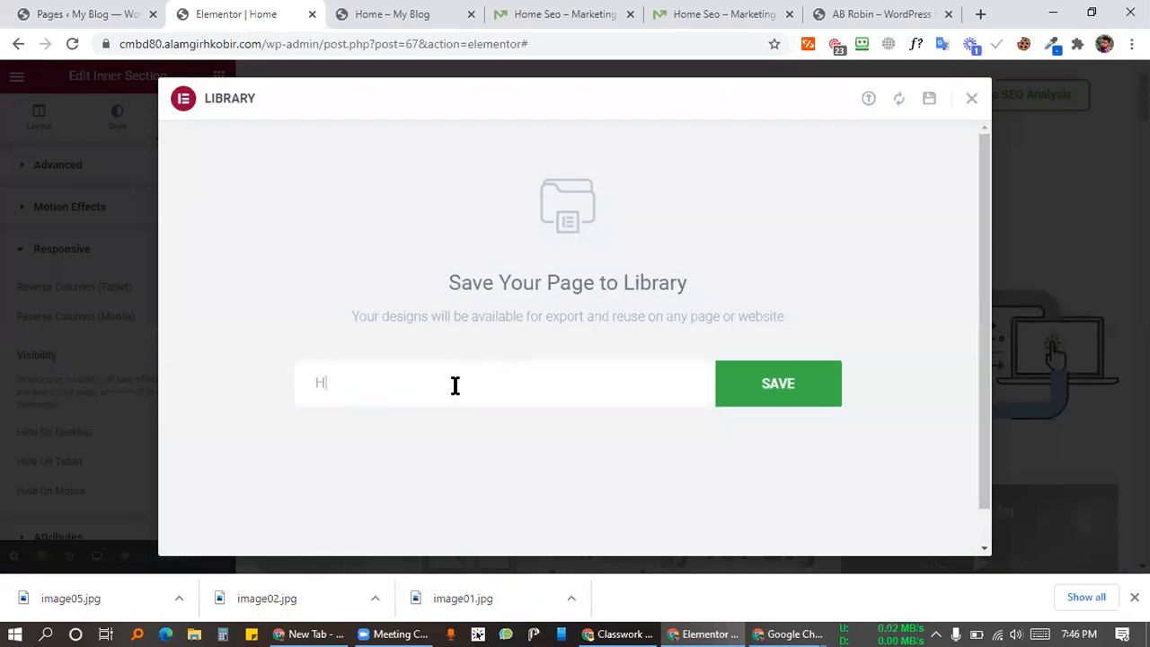
pyautogui.write('ome232')
pyautogui.click(770, 390)
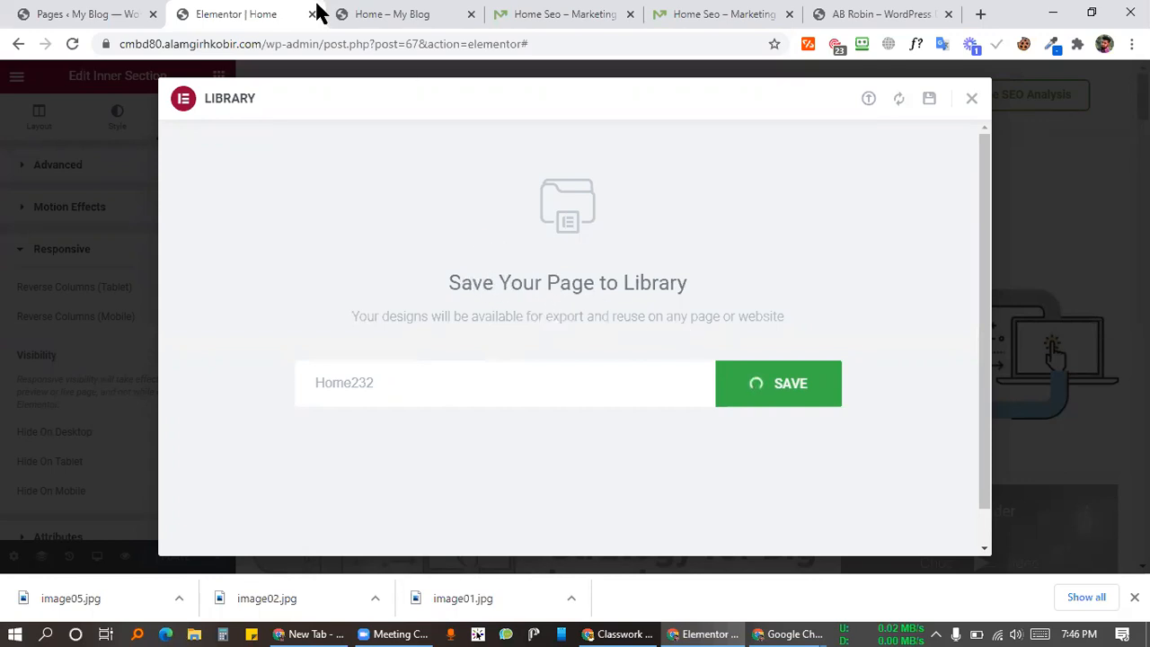
# Step: Glance at the Pages list, dismiss the downloads bar, and close the template library dialog
pyautogui.click(112, 14)
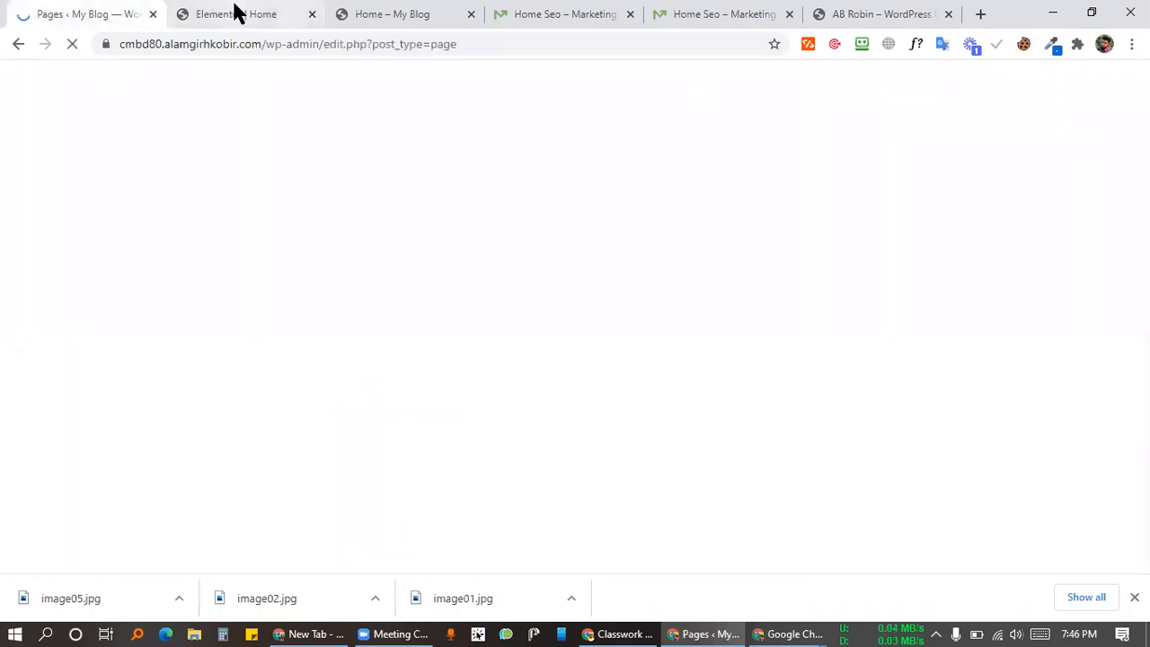
pyautogui.click(236, 13)
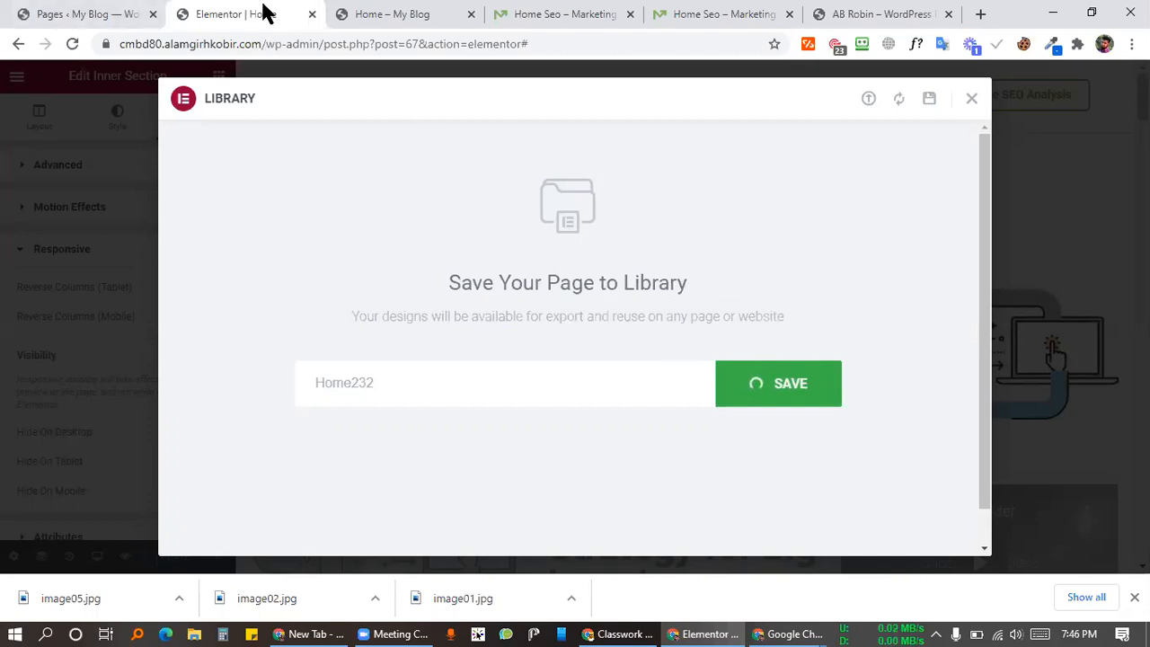
pyautogui.click(118, 13)
pyautogui.click(216, 12)
pyautogui.click(1134, 596)
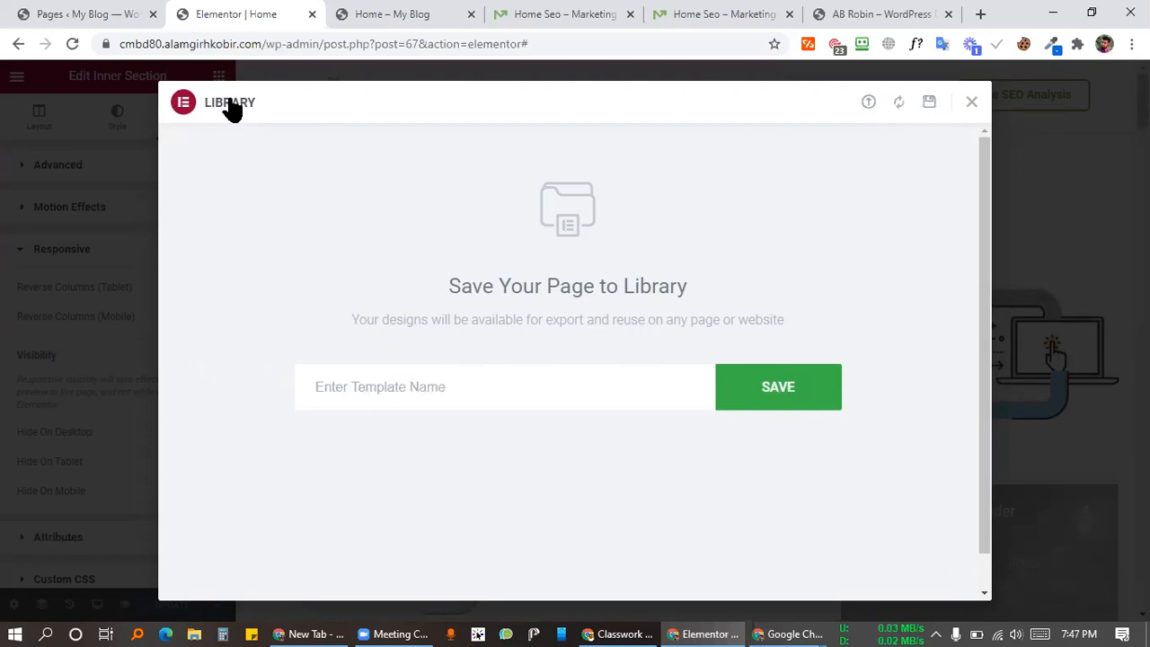
pyautogui.click(973, 104)
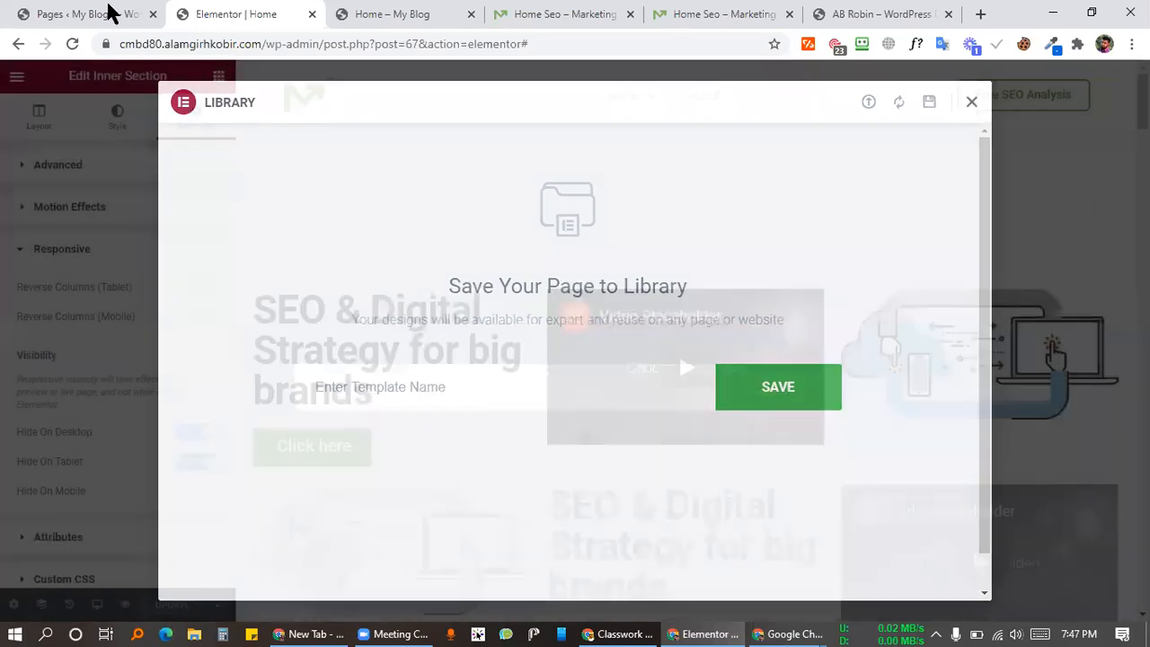
# Step: Open the Templates > Saved Templates list in WordPress admin
pyautogui.click(107, 13)
pyautogui.moveTo(72, 342)
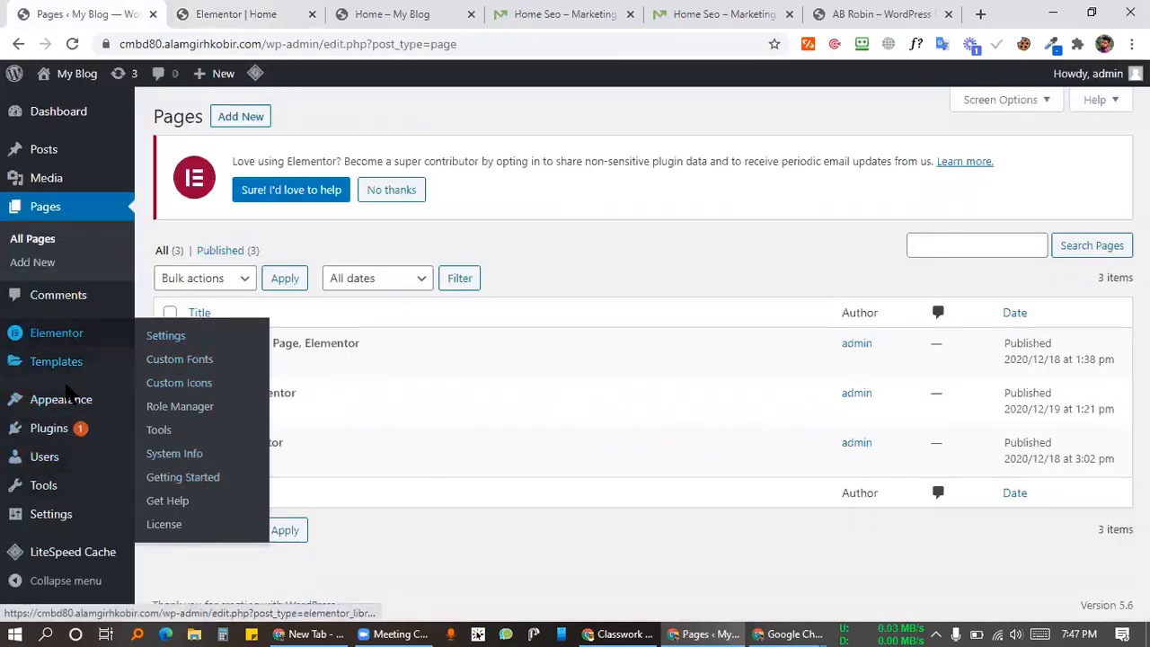
pyautogui.click(67, 364)
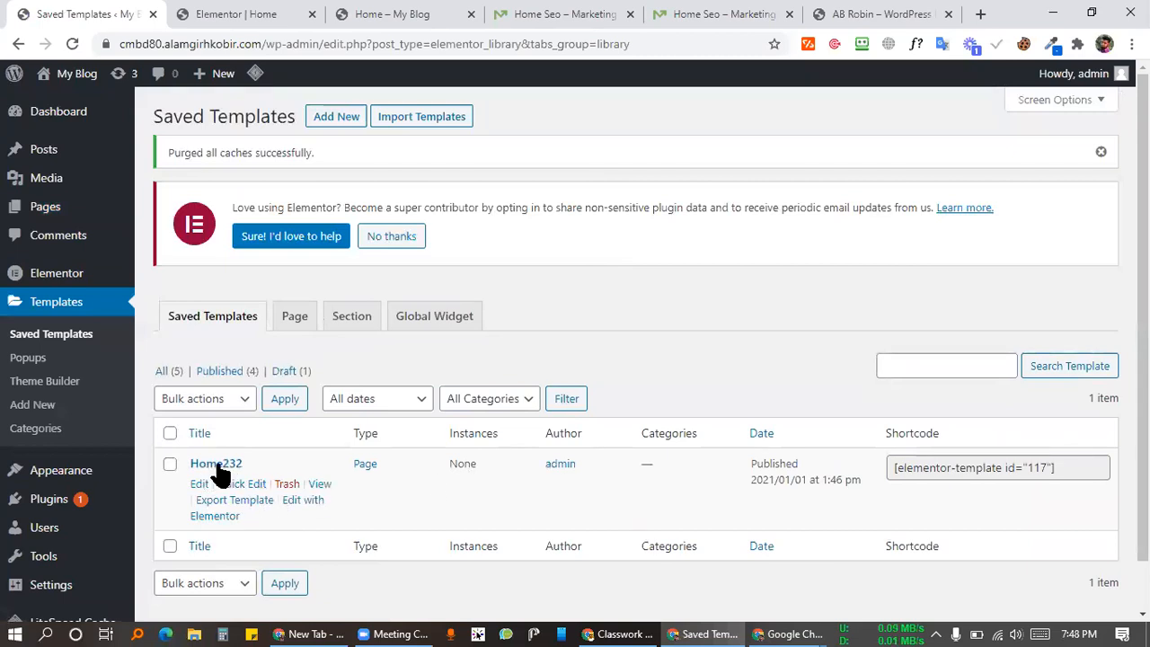
# Step: Open the Home232 template's View link in a new tab, browse it, and return to the list
pyautogui.rightClick(321, 486)
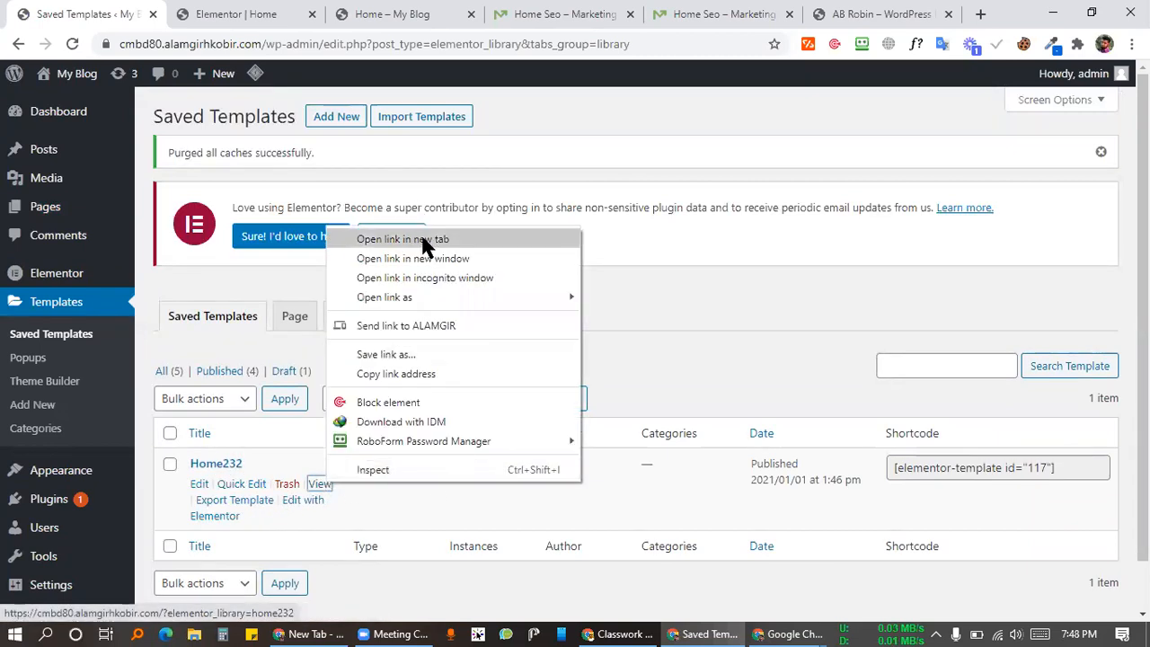
pyautogui.click(423, 244)
pyautogui.click(210, 12)
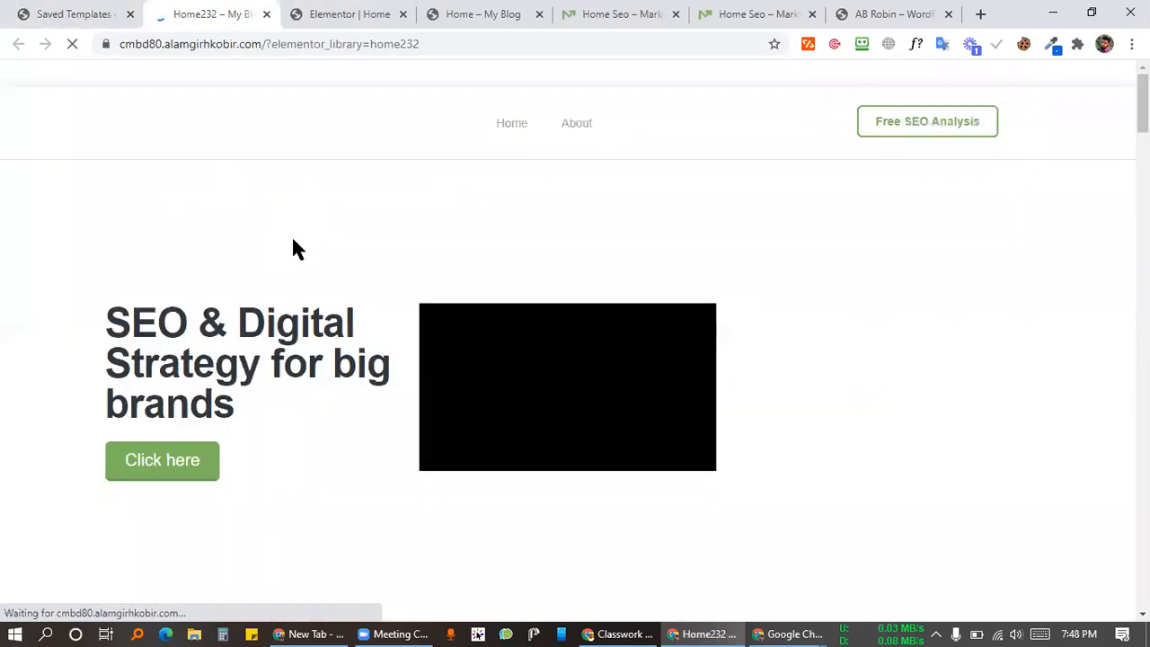
pyautogui.scroll(-10, 542, 404)
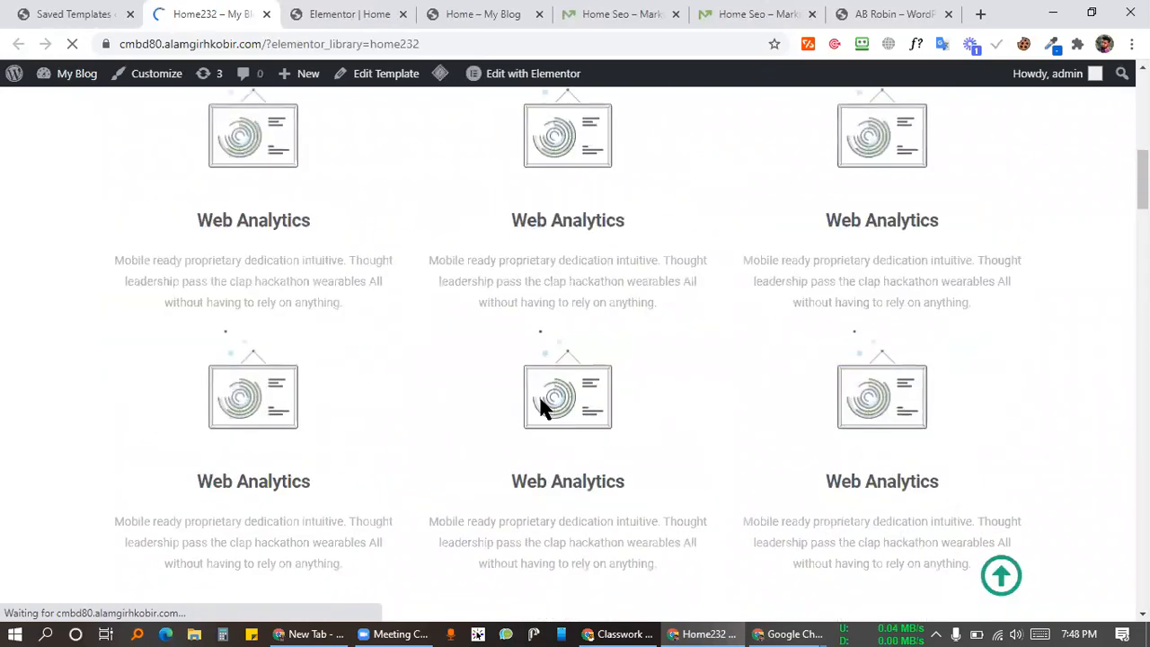
pyautogui.scroll(-20, 511, 393)
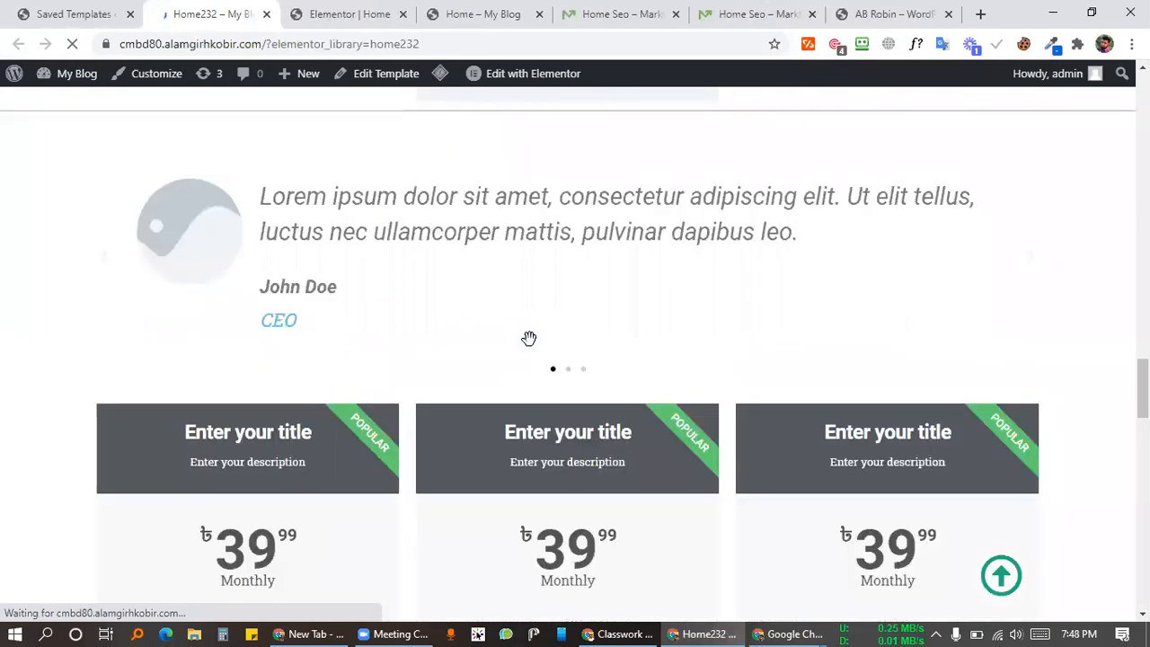
pyautogui.scroll(-7, 532, 349)
pyautogui.scroll(2, 534, 346)
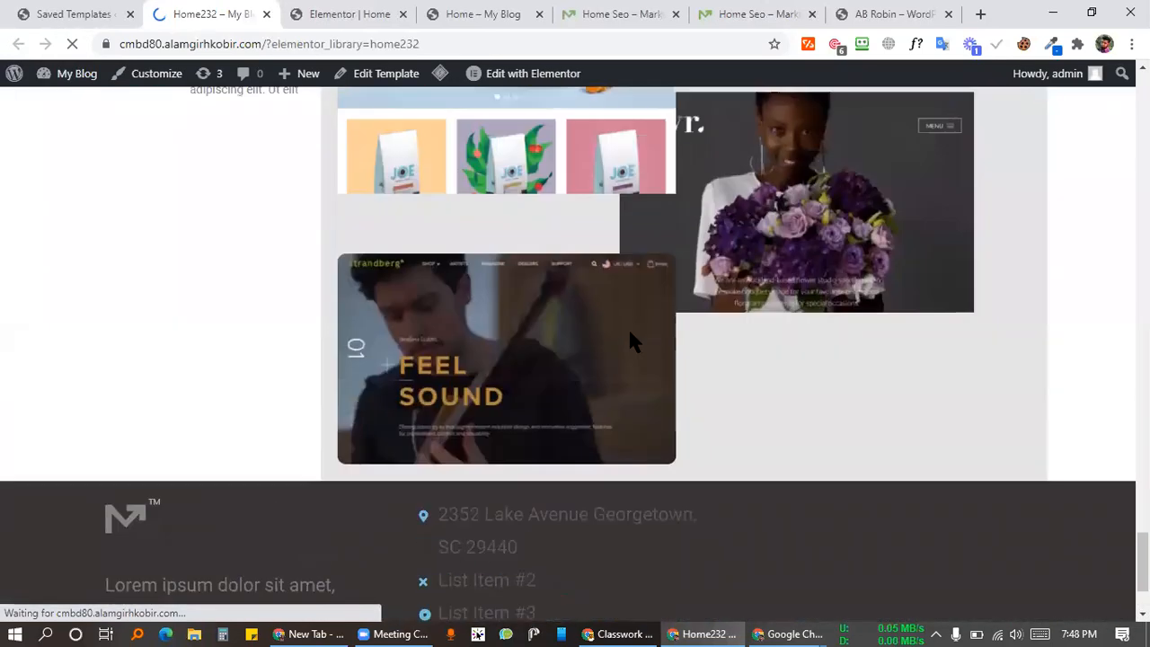
pyautogui.click(84, 14)
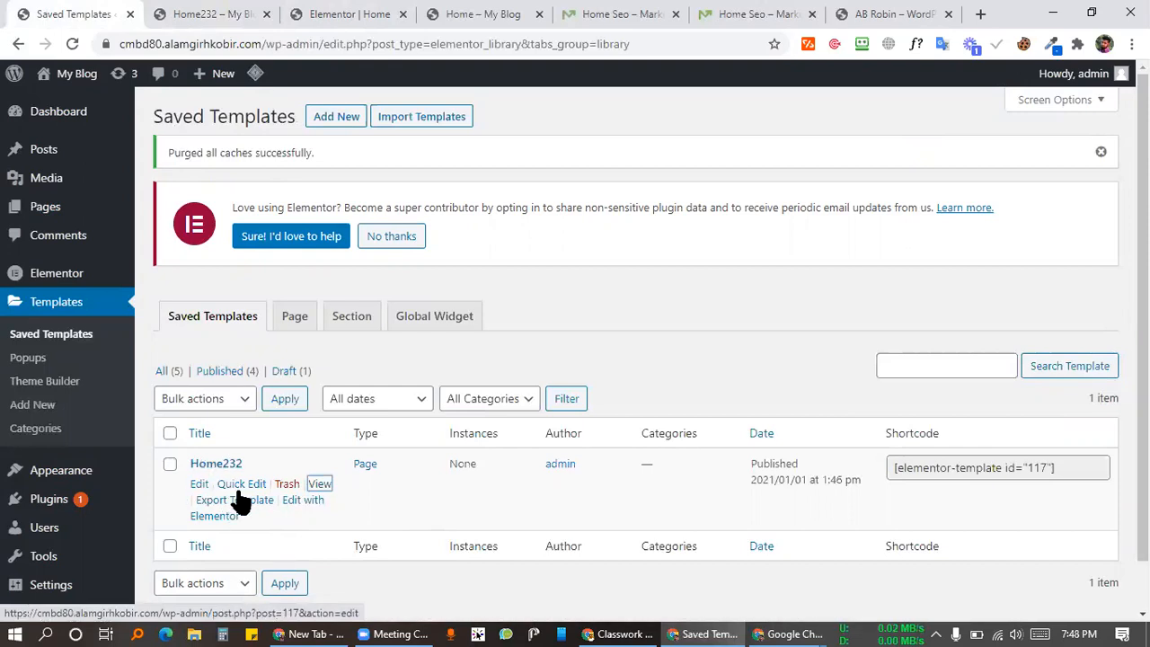
# Step: Revisit the Home232 preview, then return to the Elementor editor
pyautogui.click(225, 14)
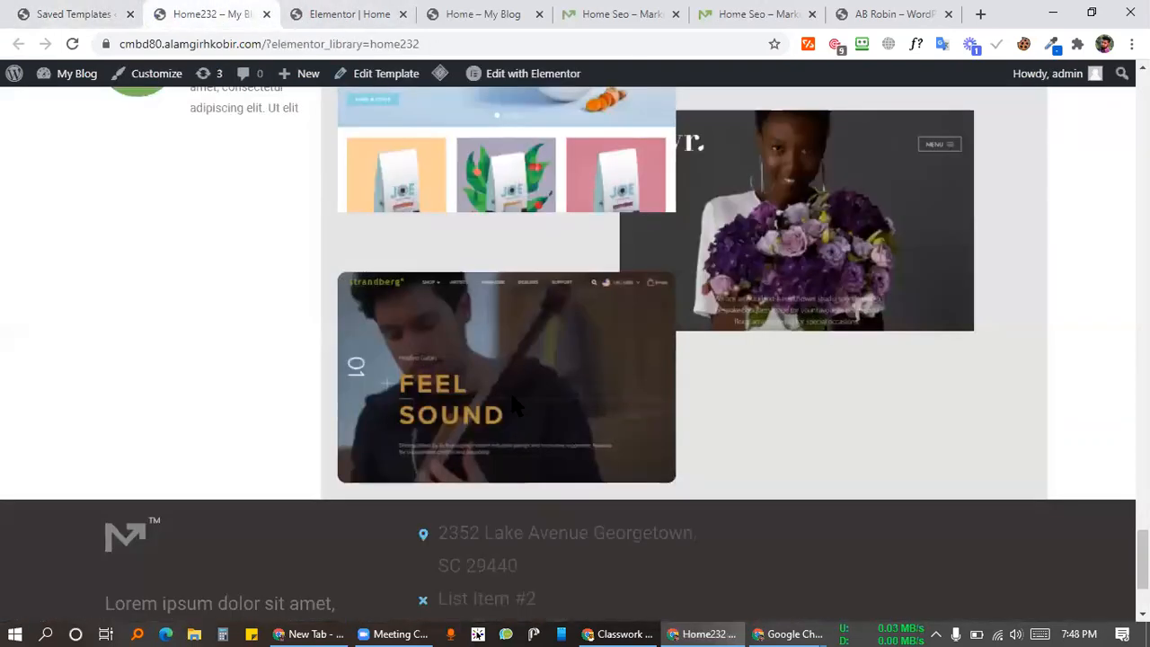
pyautogui.scroll(-2, 510, 390)
pyautogui.scroll(10, 570, 373)
pyautogui.click(301, 13)
# Step: Open and close the save-to-library dialog twice, then go to the Saved Templates list
pyautogui.scroll(-20, 734, 286)
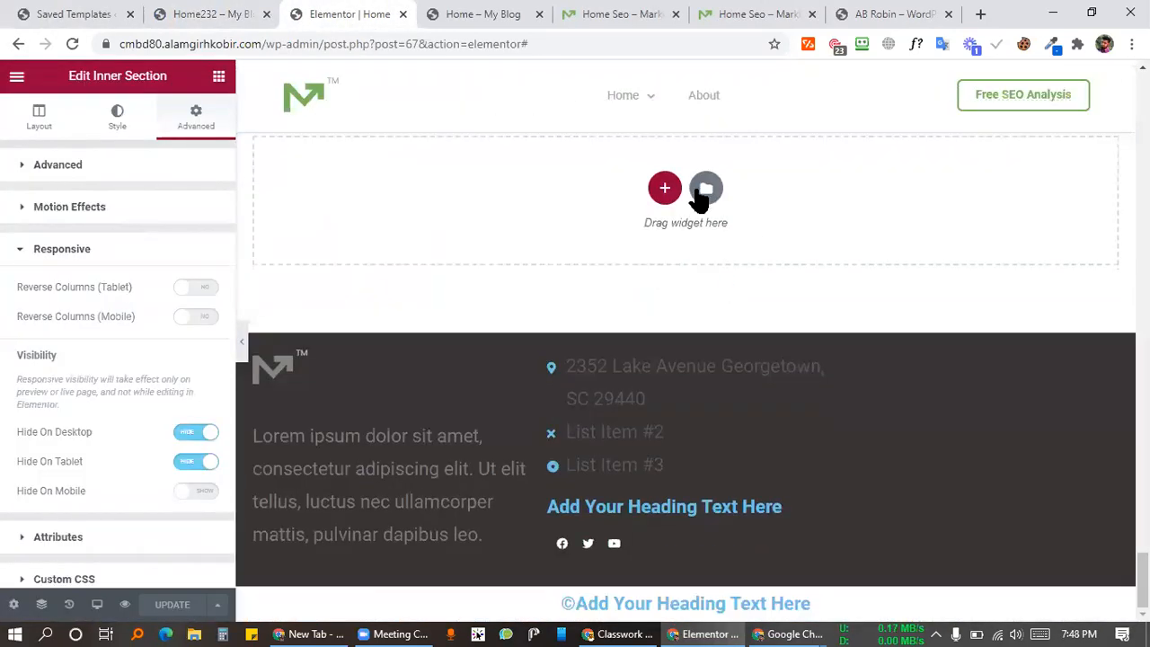
pyautogui.click(704, 190)
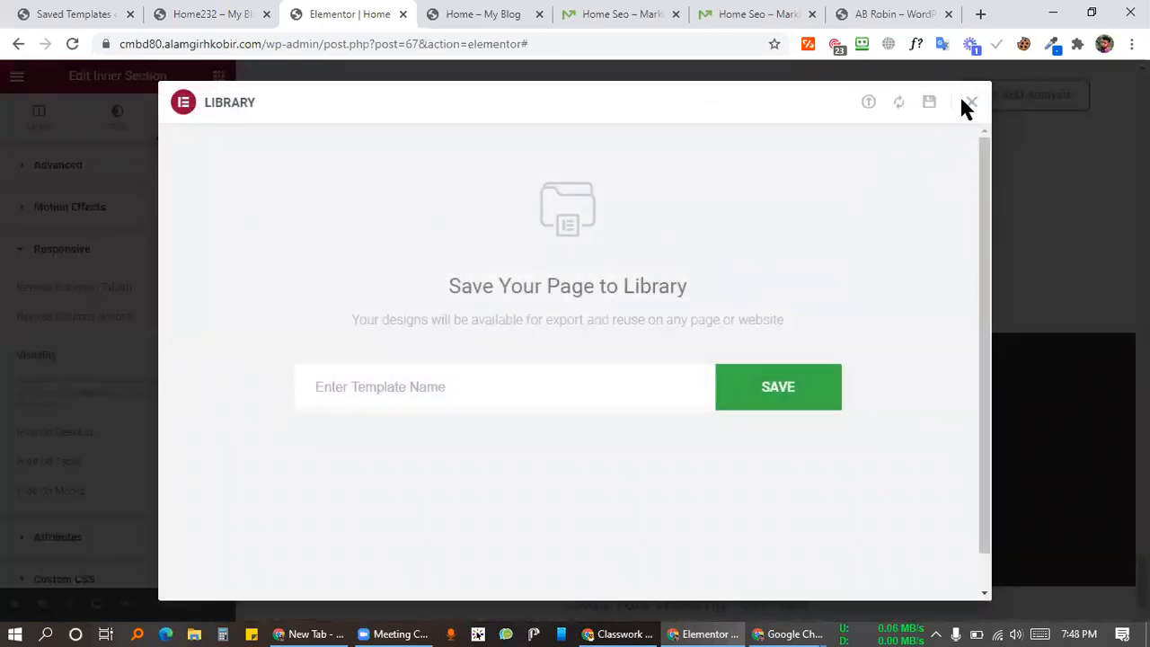
pyautogui.click(972, 103)
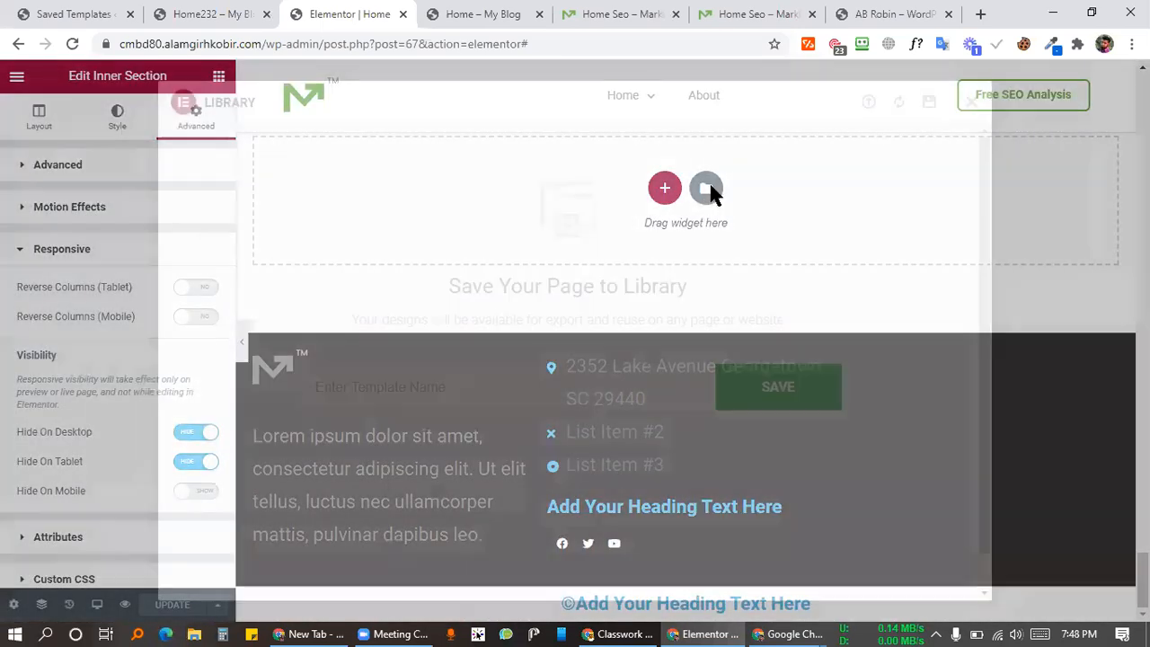
pyautogui.click(706, 189)
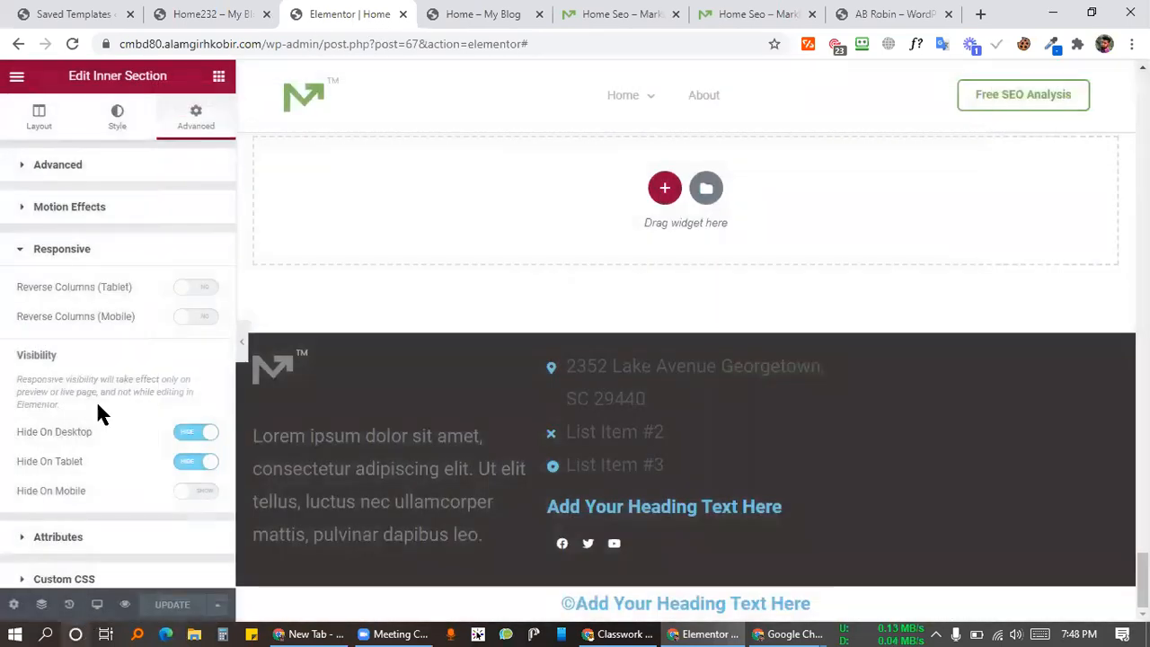
pyautogui.click(713, 193)
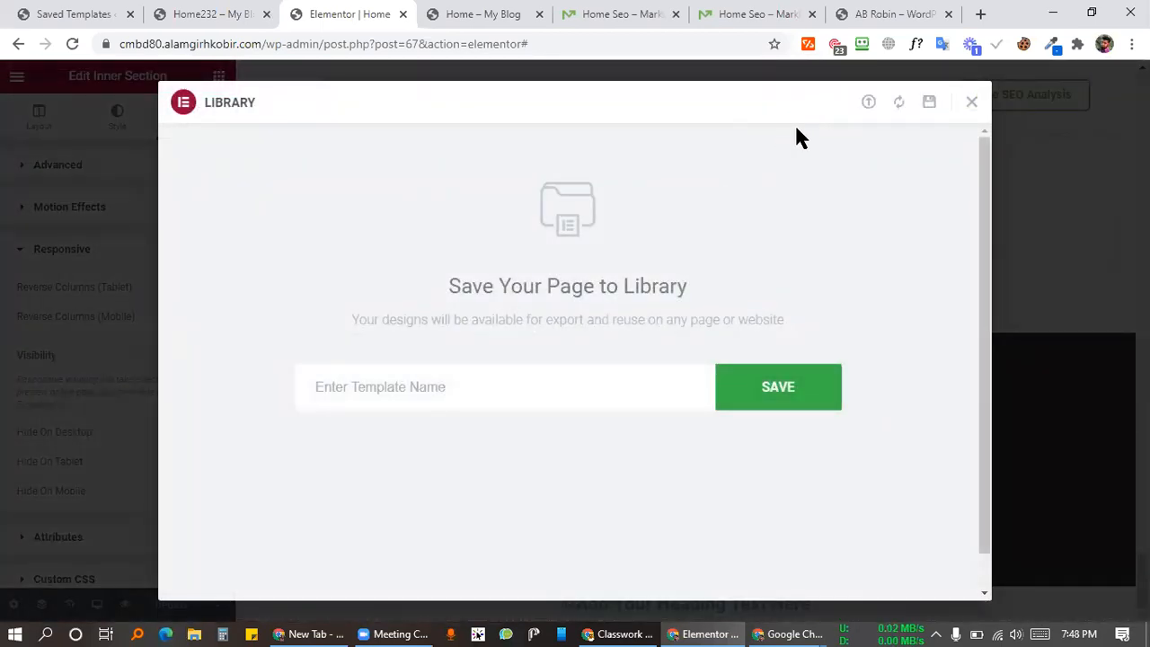
pyautogui.click(972, 104)
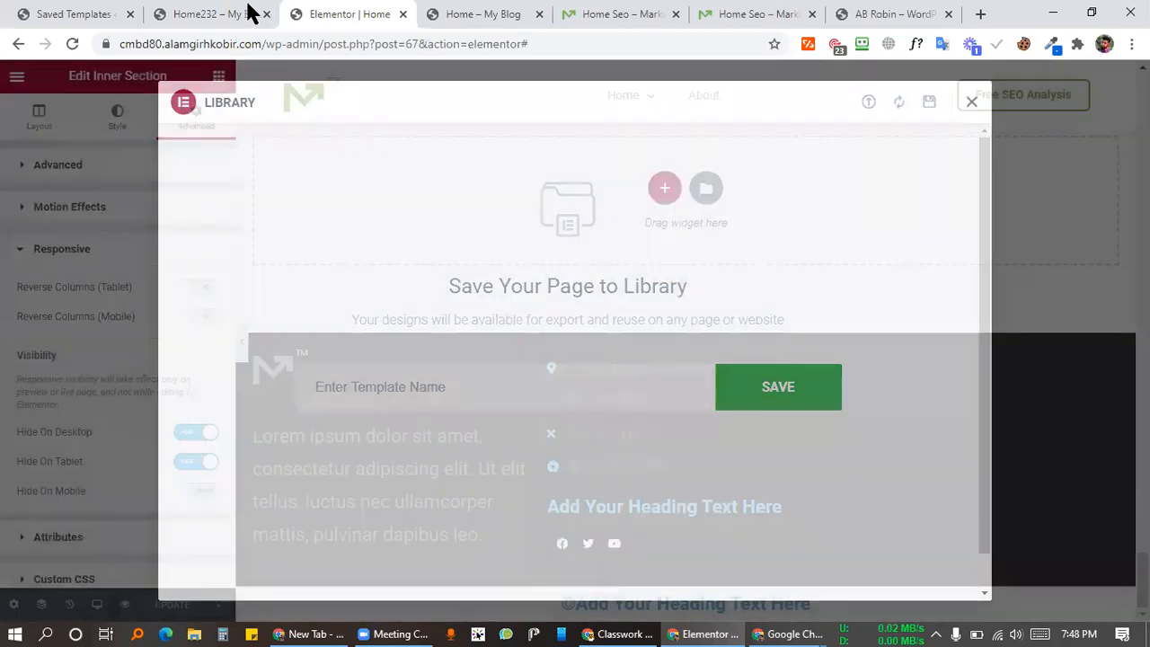
pyautogui.click(153, 14)
pyautogui.click(108, 14)
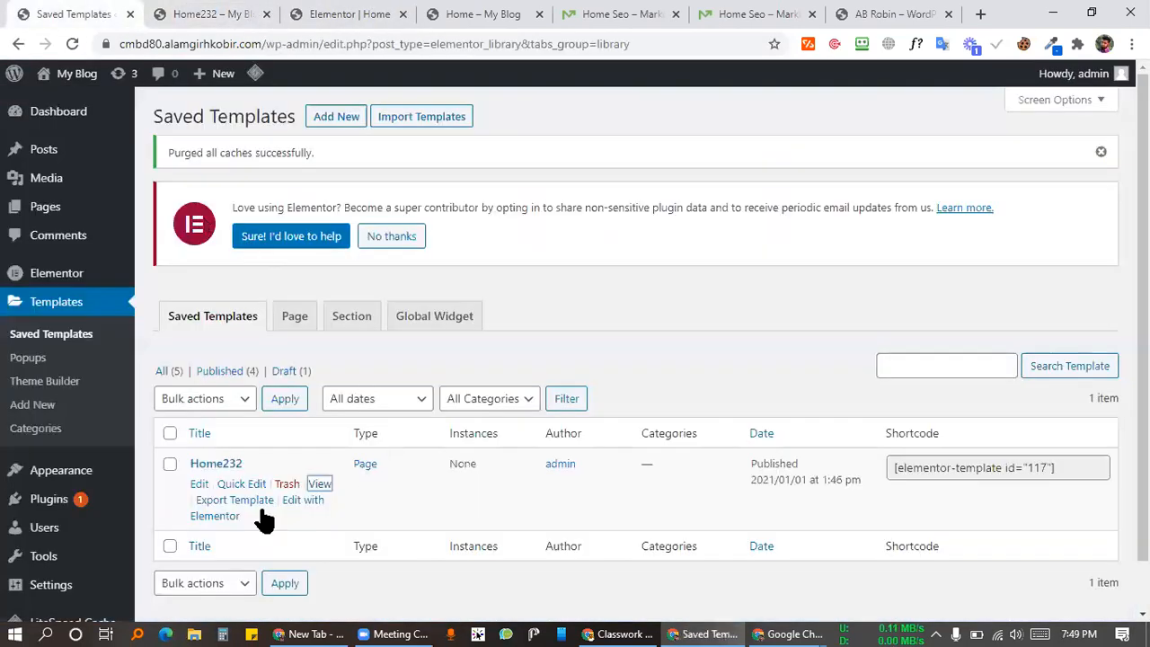
# Step: Export Home232 as elementor-117-2021-01-01.json, show it in Downloads, then return to Home – My Blog
pyautogui.click(236, 507)
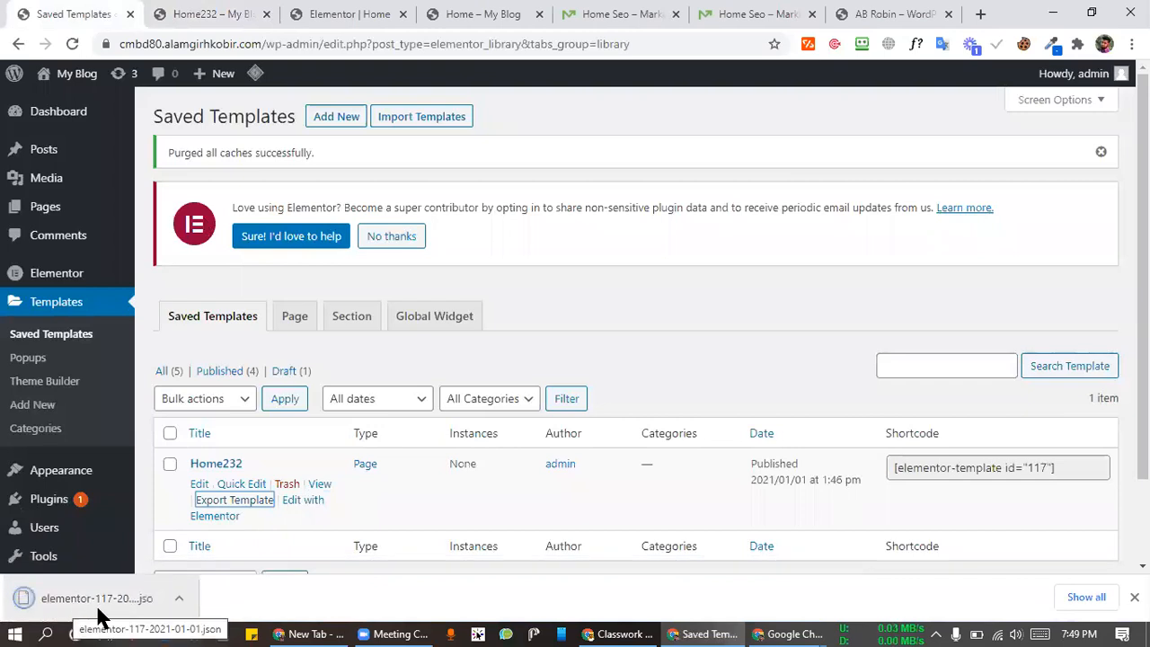
pyautogui.click(179, 598)
pyautogui.click(212, 541)
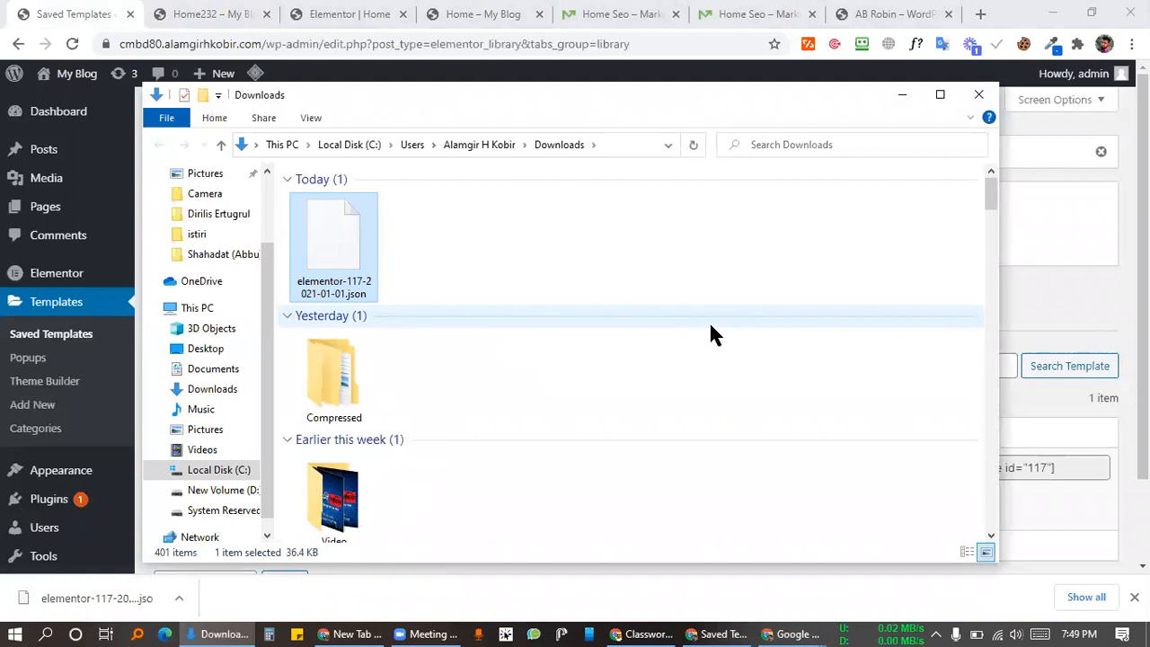
pyautogui.click(329, 10)
pyautogui.click(513, 12)
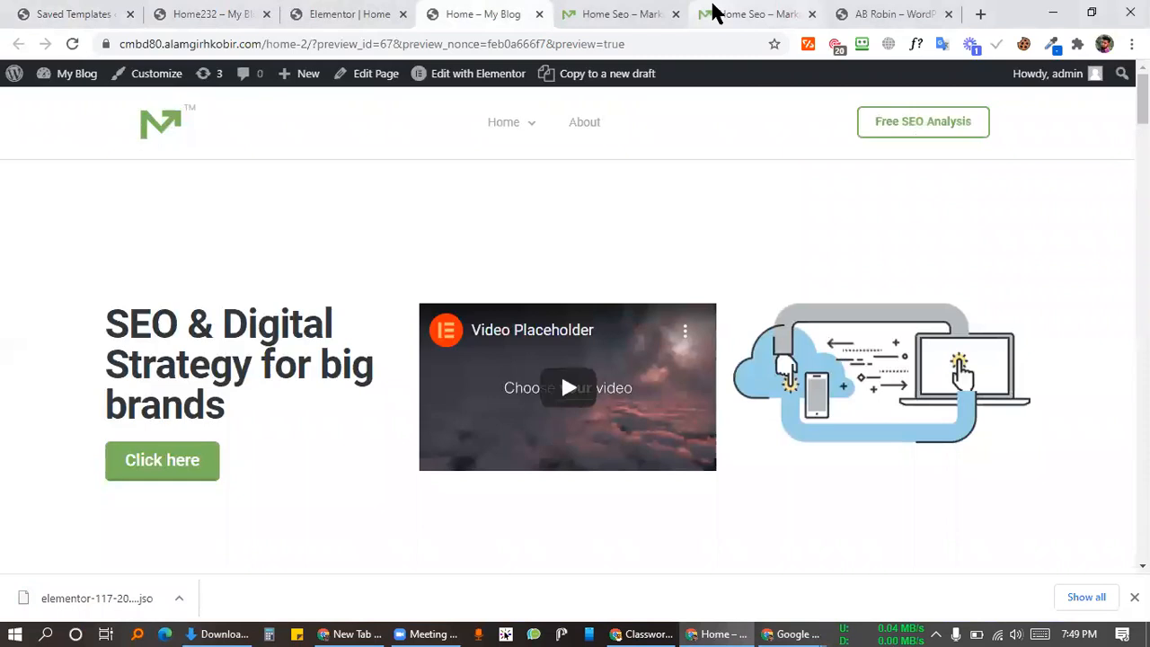
# Step: Replace the AB Robin tab's address with the cmbd77 site and load it
pyautogui.click(713, 12)
pyautogui.click(910, 13)
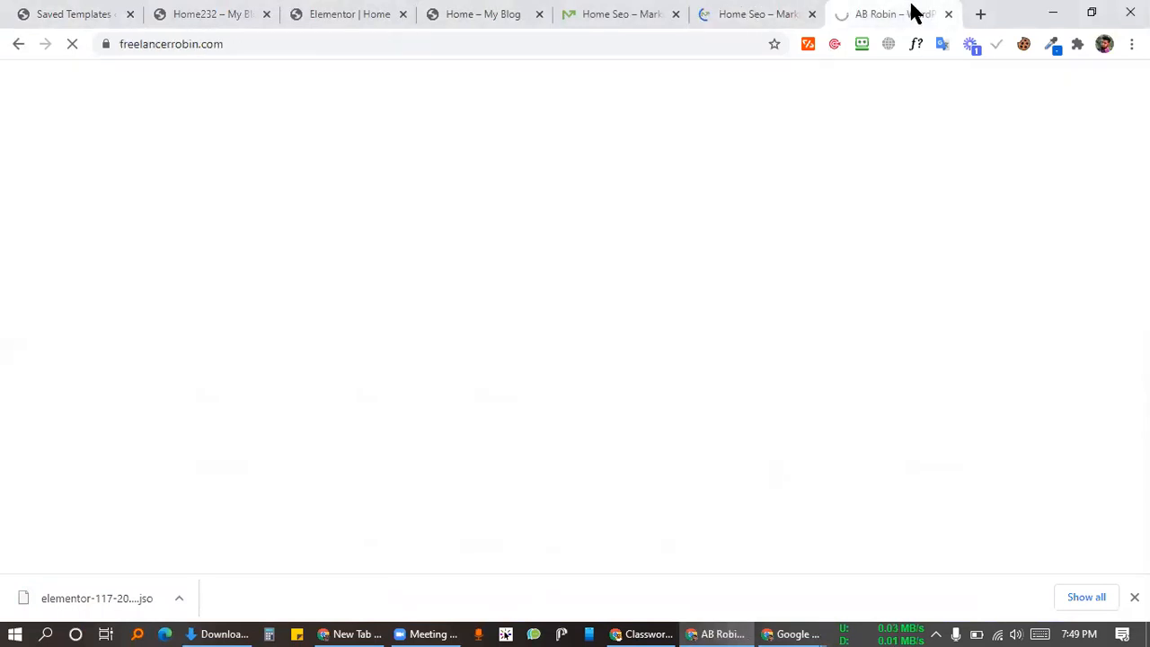
pyautogui.click(713, 44)
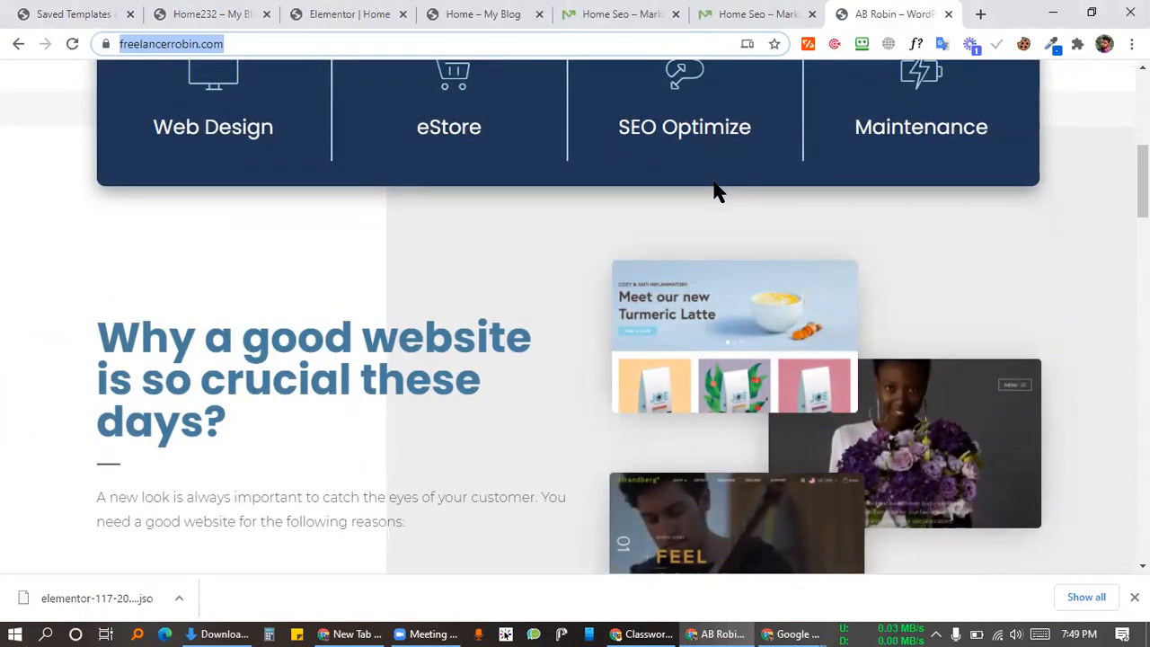
pyautogui.write('alam')
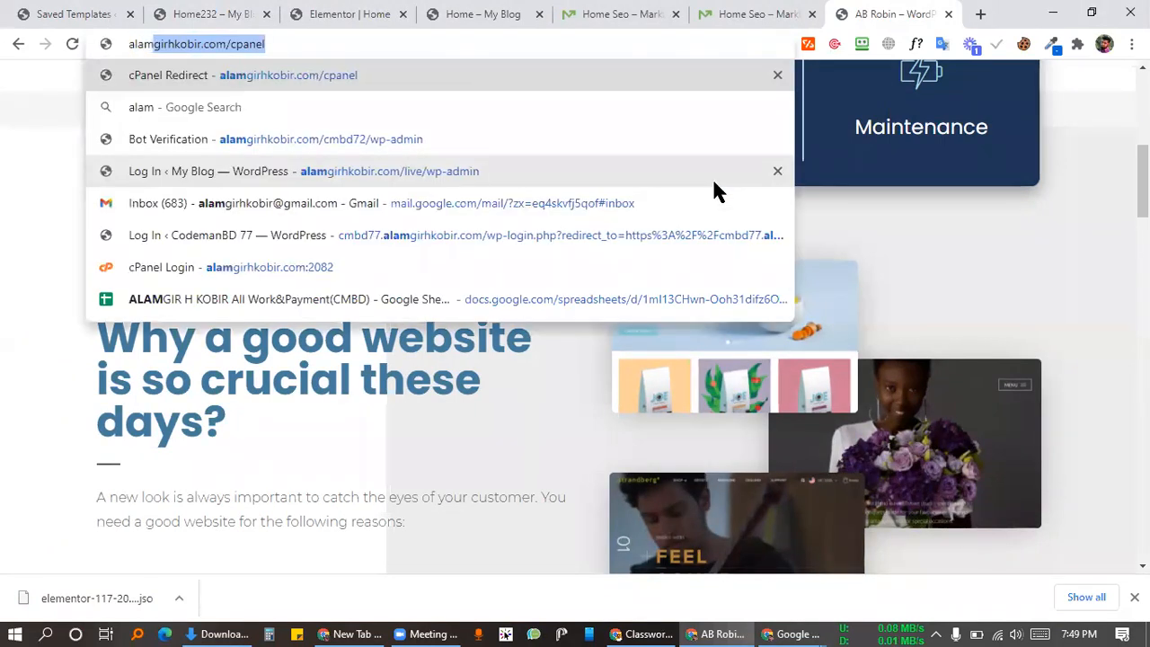
pyautogui.press('Right')
pyautogui.press('BackSpace')
pyautogui.press('BackSpace')
pyautogui.press('BackSpace')
pyautogui.press('BackSpace')
pyautogui.press('BackSpace')
pyautogui.press('BackSpace')
pyautogui.press('BackSpace')
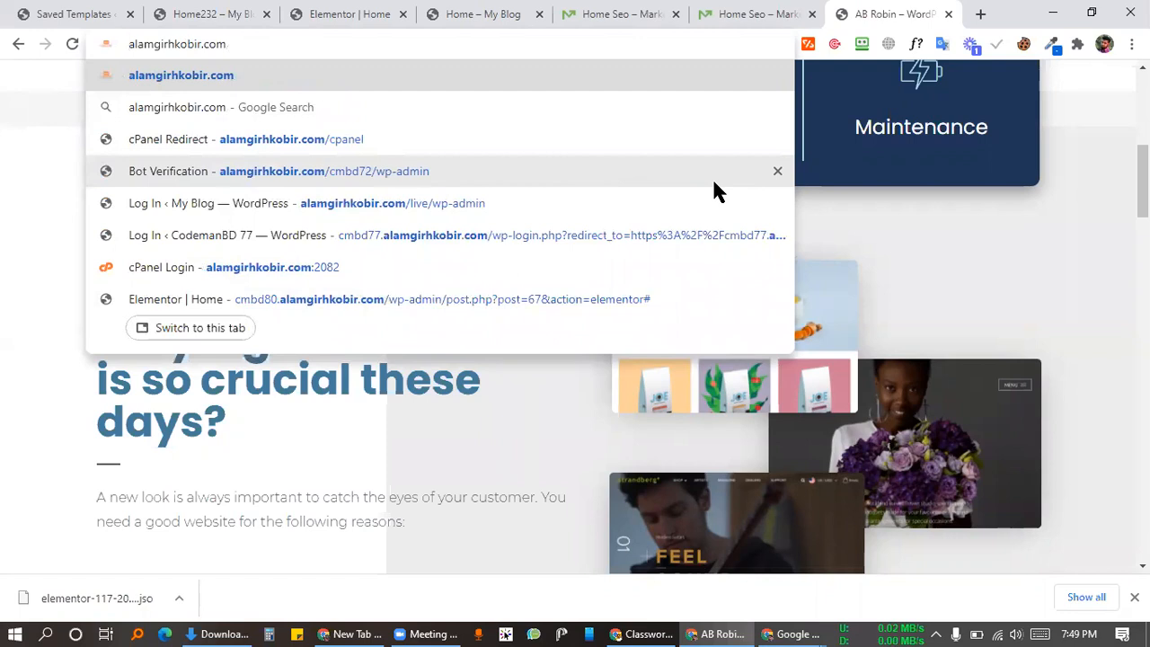
pyautogui.write('cmbd7')
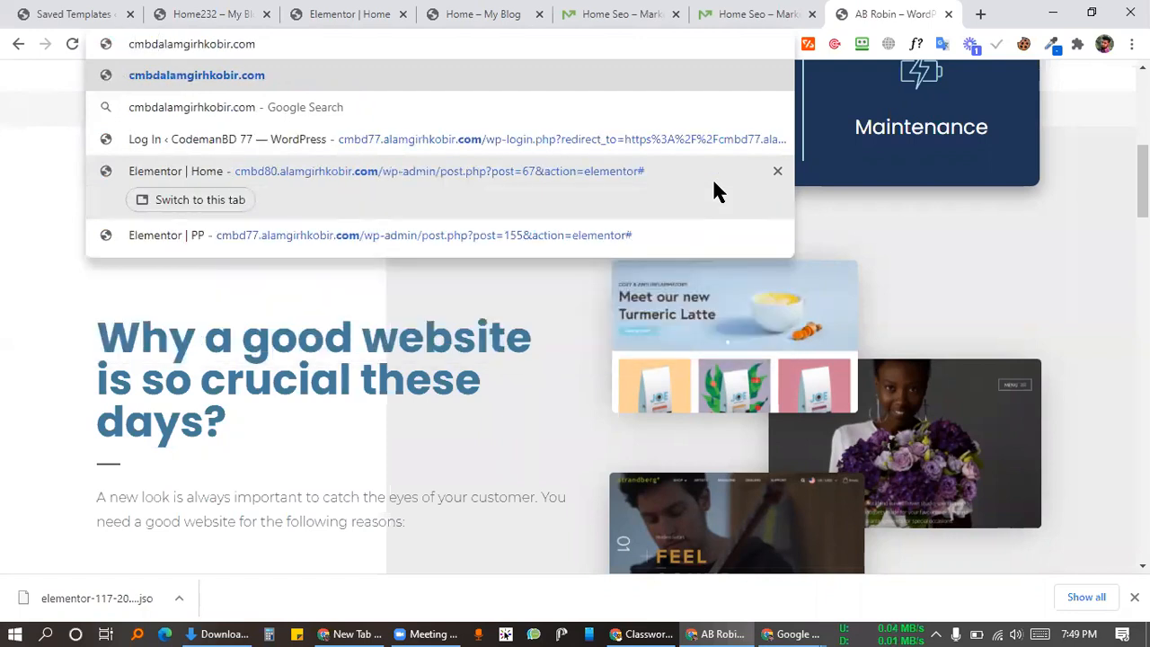
pyautogui.write('7.')
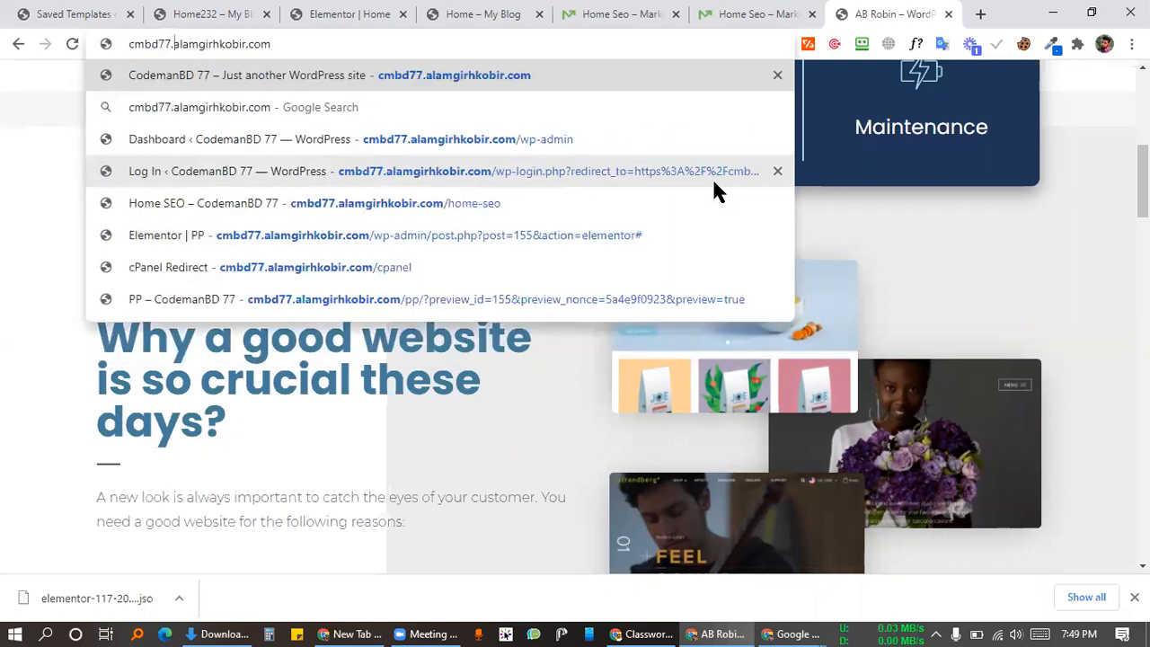
pyautogui.press('Return')
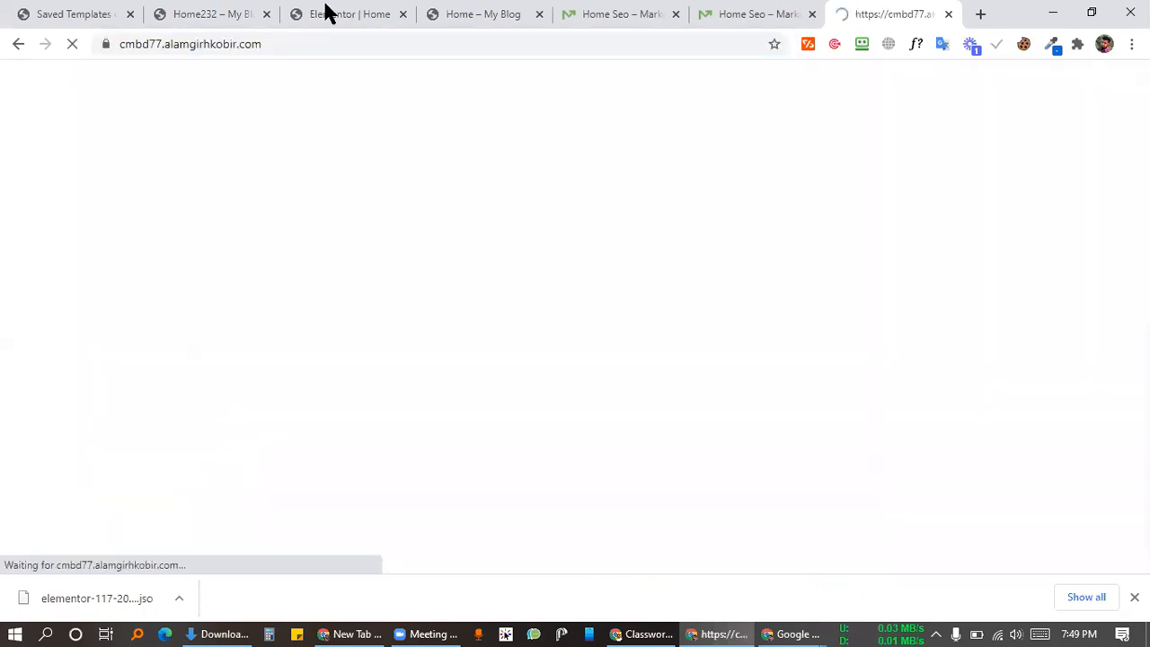
# Step: Move the CodemanBD 77 tab to second place and load its wp-admin address
pyautogui.moveTo(326, 5); pyautogui.dragTo(170, 8)
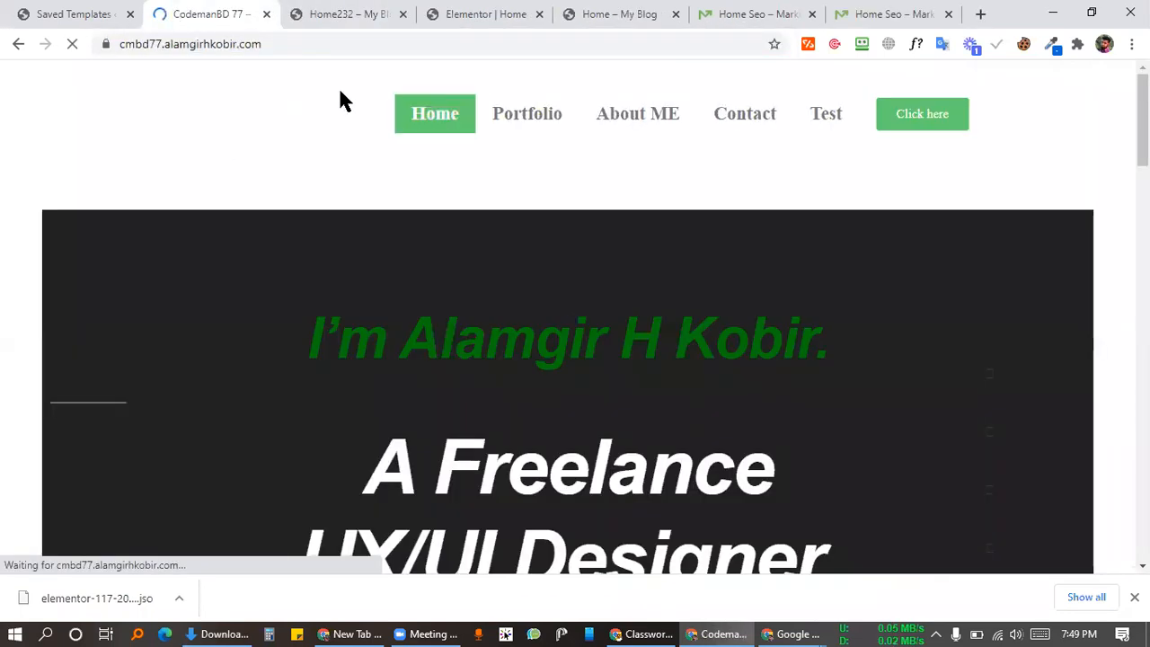
pyautogui.click(314, 43)
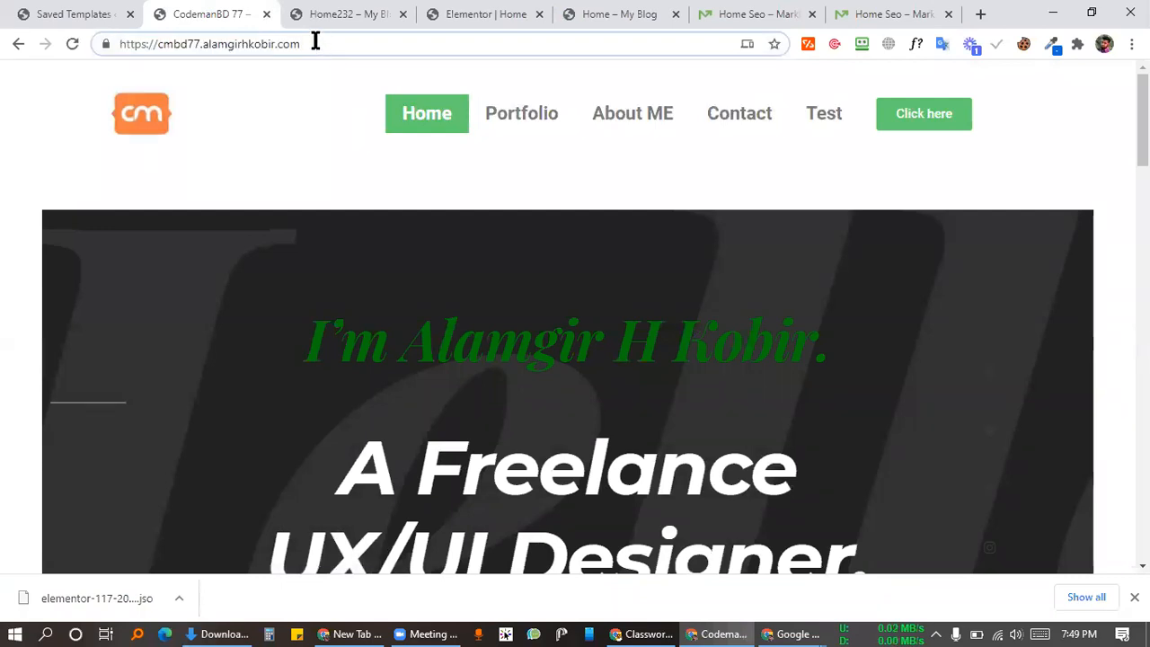
pyautogui.click(316, 42)
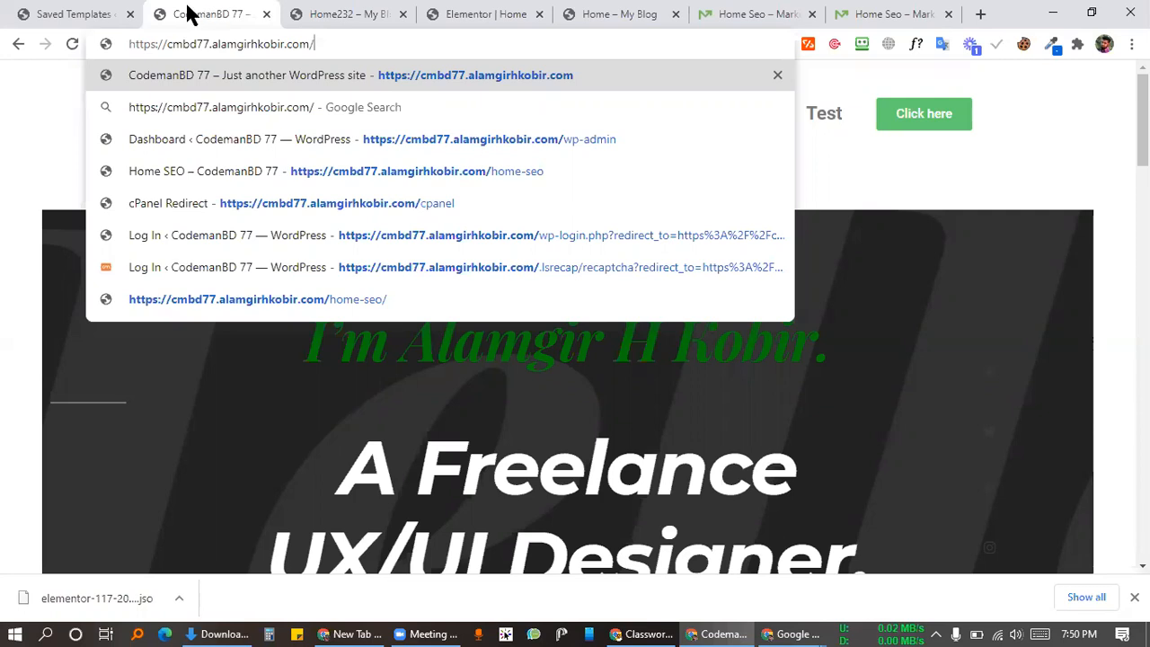
pyautogui.click(40, 9)
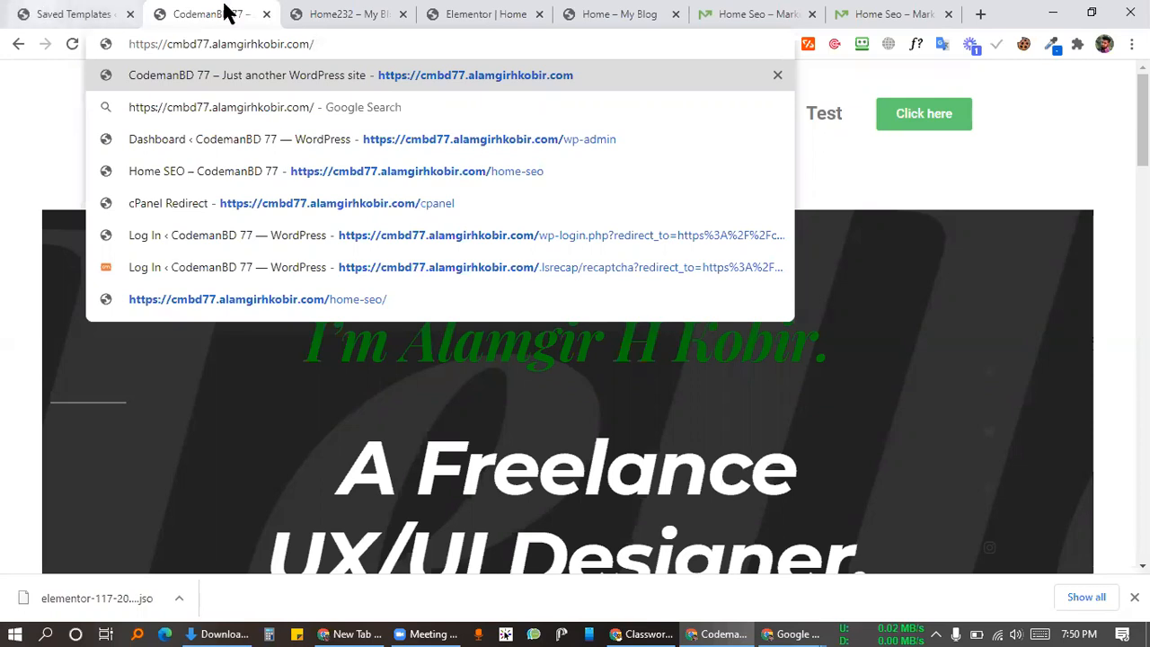
pyautogui.click(249, 13)
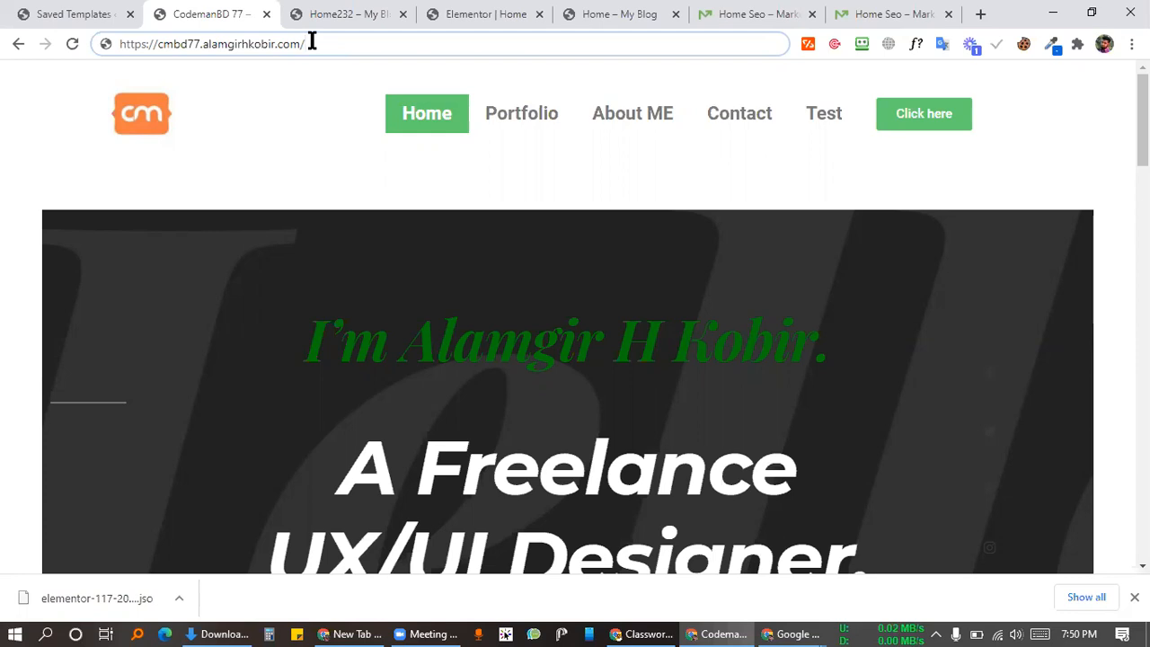
pyautogui.write('wp-')
pyautogui.press('Return')
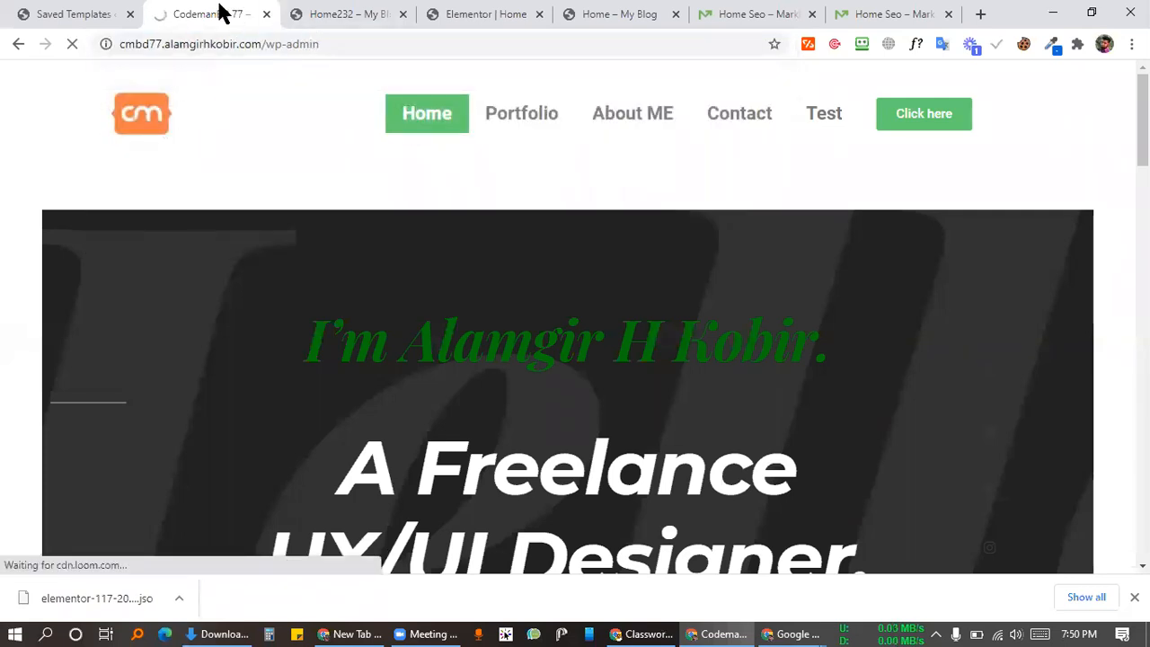
# Step: Fill the CodemanBD 77 login with the saved username and retyped password, then view Home Seo
pyautogui.click(81, 12)
pyautogui.click(186, 13)
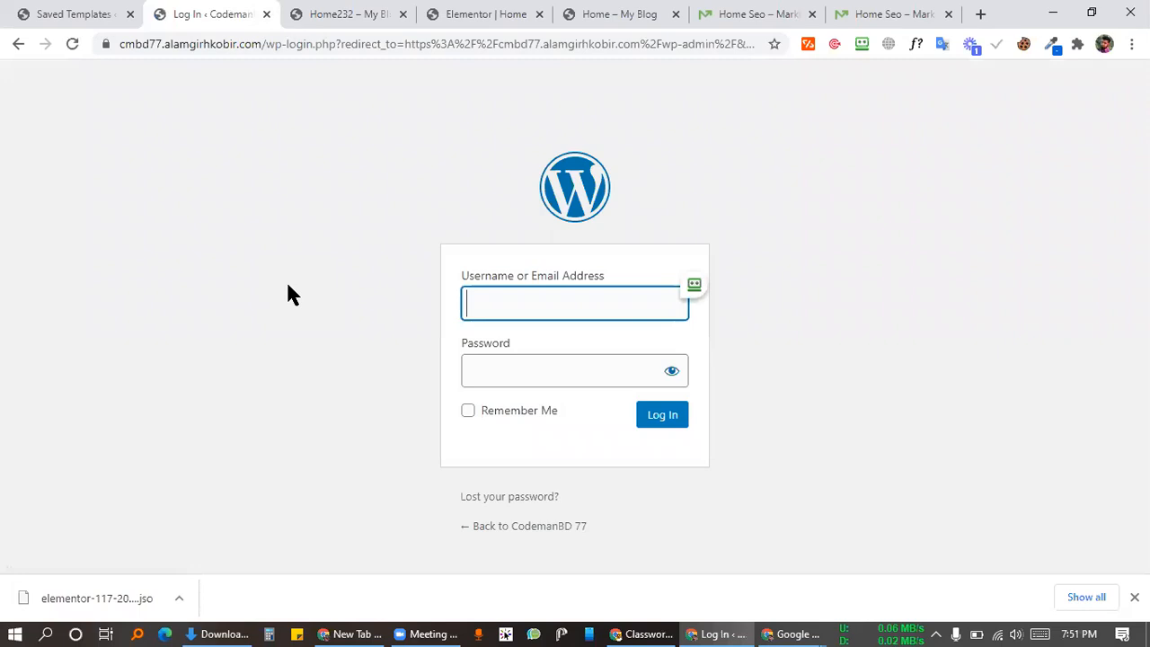
pyautogui.click(537, 300)
pyautogui.click(566, 347)
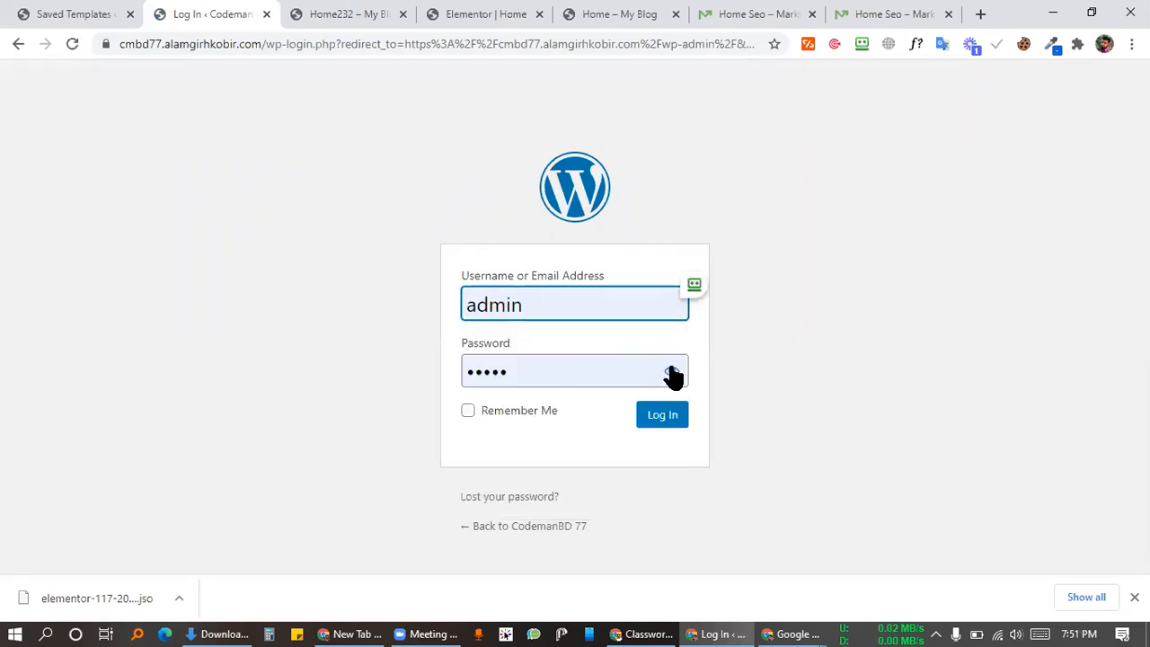
pyautogui.click(672, 372)
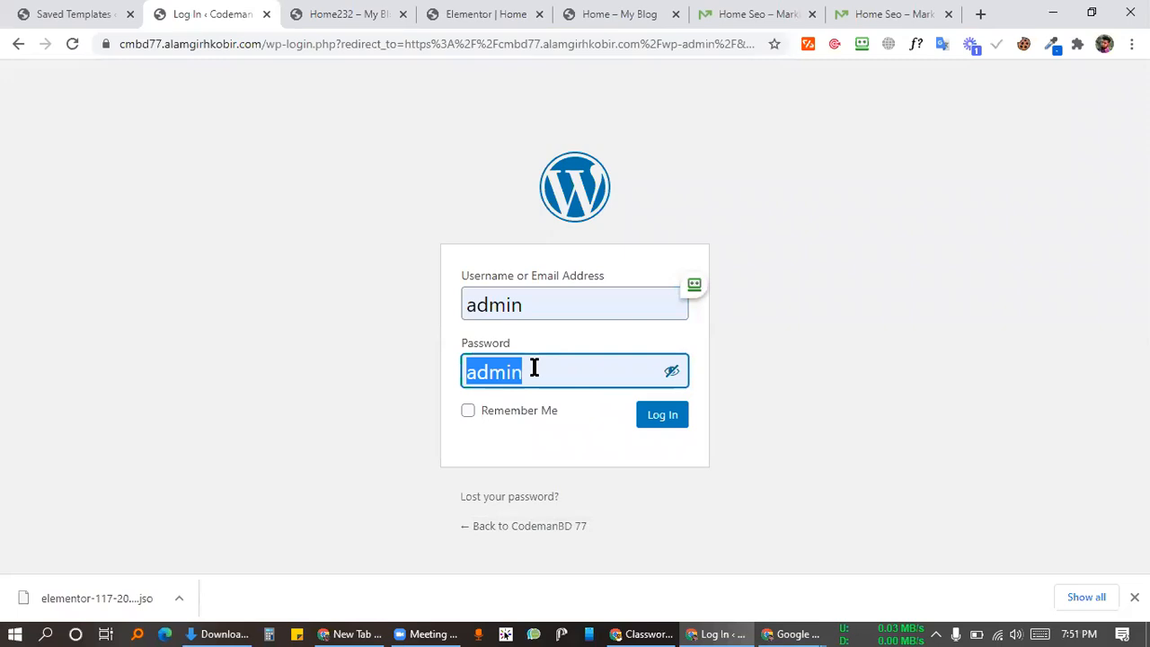
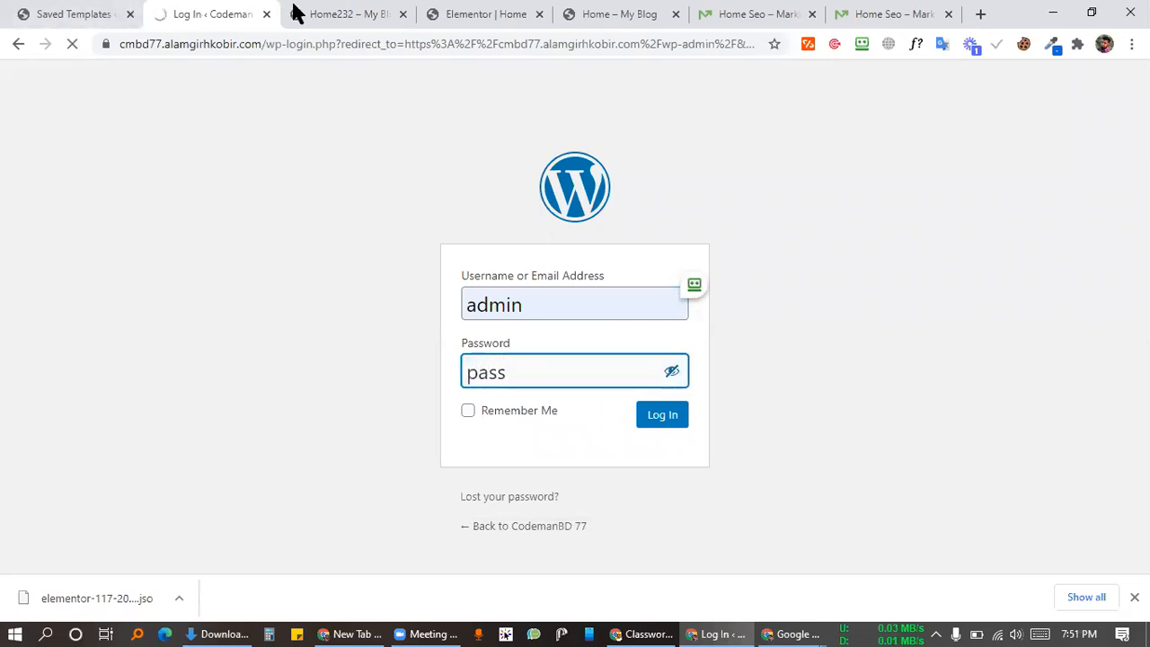
pyautogui.click(719, 11)
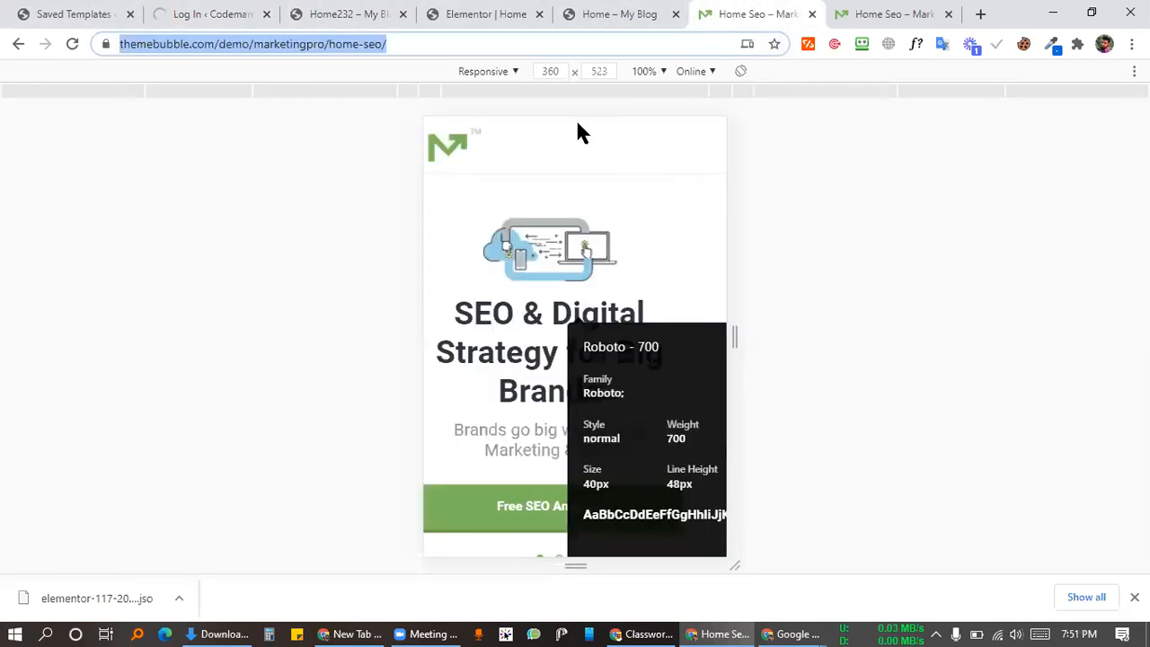
# Step: Close the device presets and DevTools window, dismiss RoboForm, and exit the WhatFont inspector
pyautogui.click(519, 78)
pyautogui.click(310, 283)
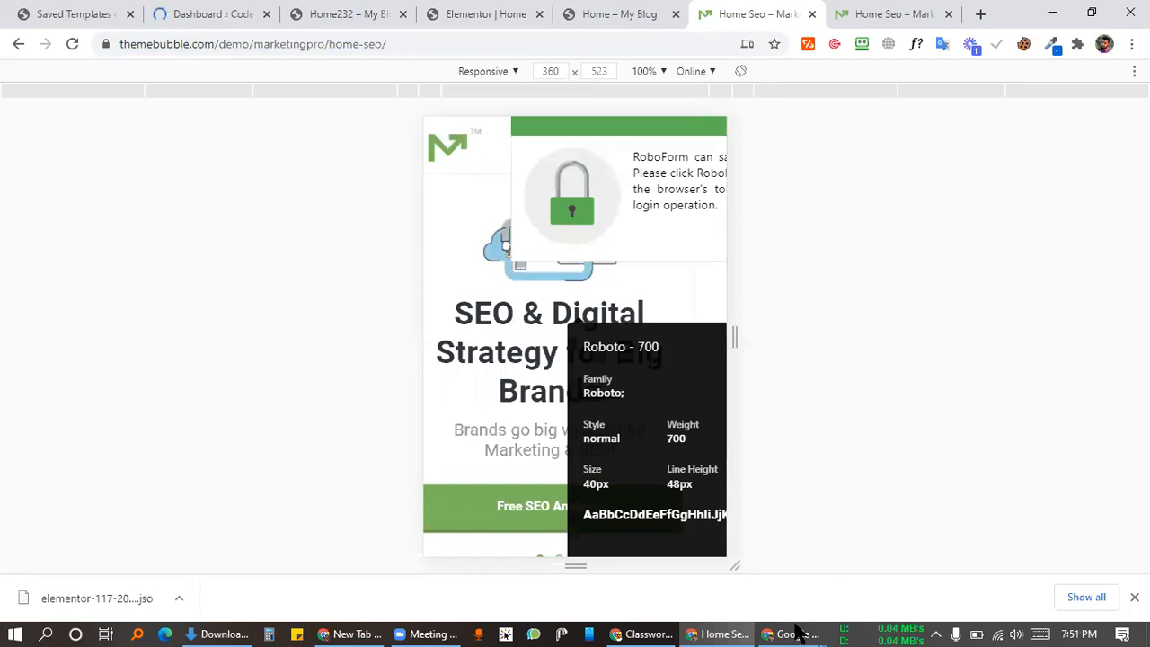
pyautogui.moveTo(798, 629)
pyautogui.click(826, 581)
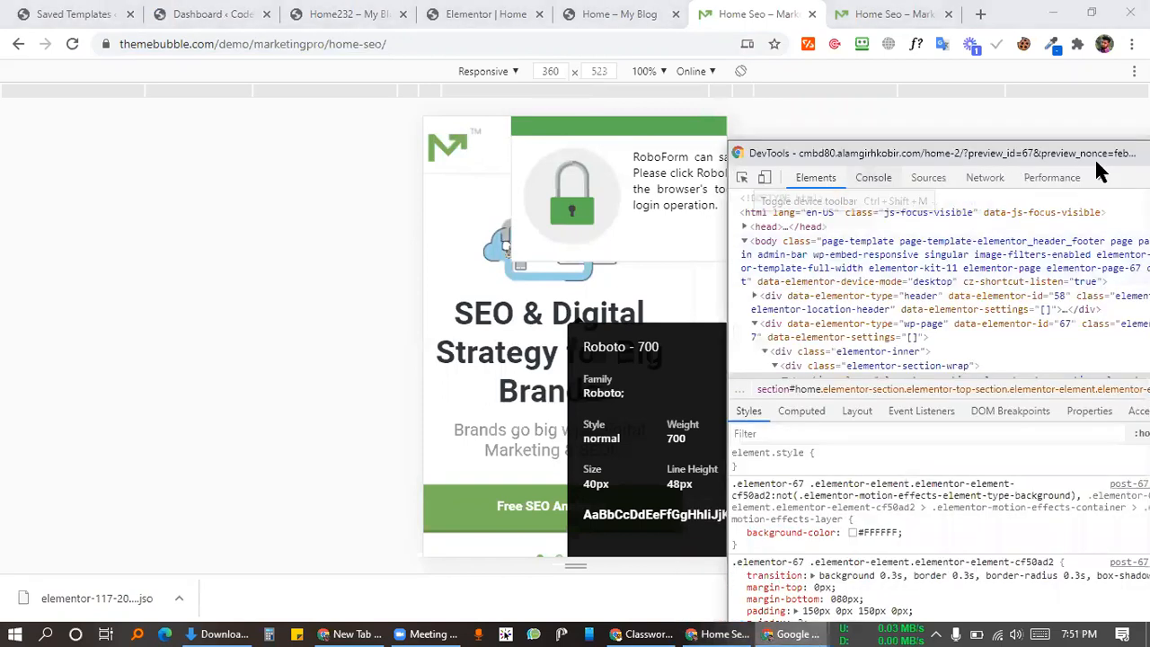
pyautogui.moveTo(1088, 161); pyautogui.dragTo(1060, 146)
pyautogui.click(1060, 146)
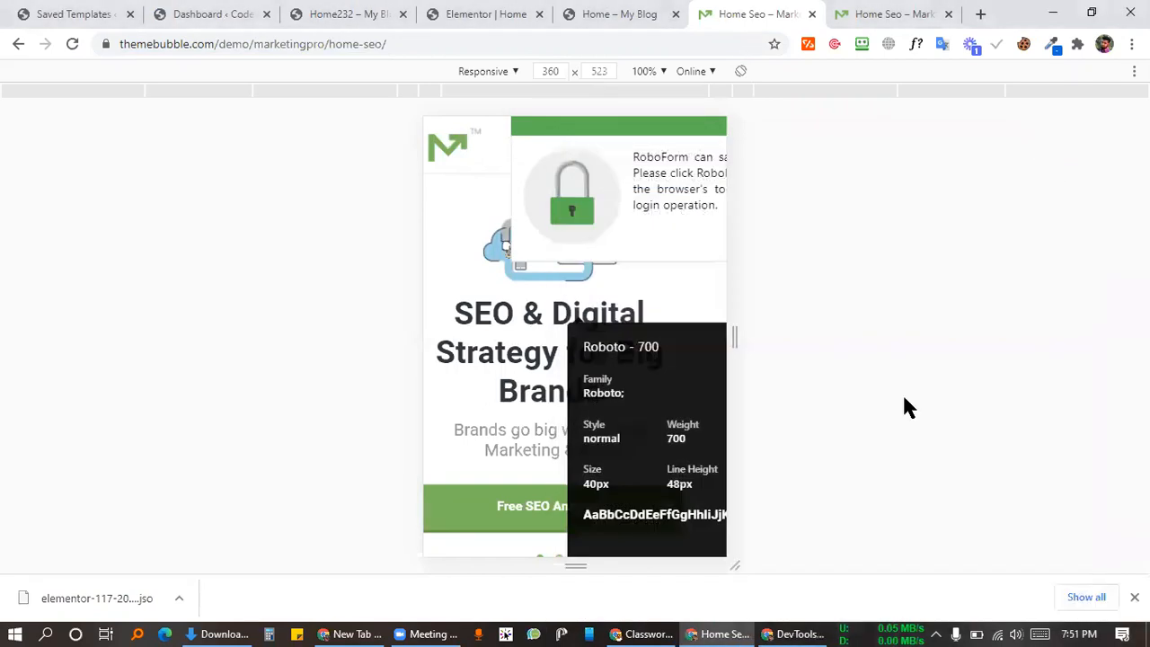
pyautogui.click(795, 634)
pyautogui.click(1042, 206)
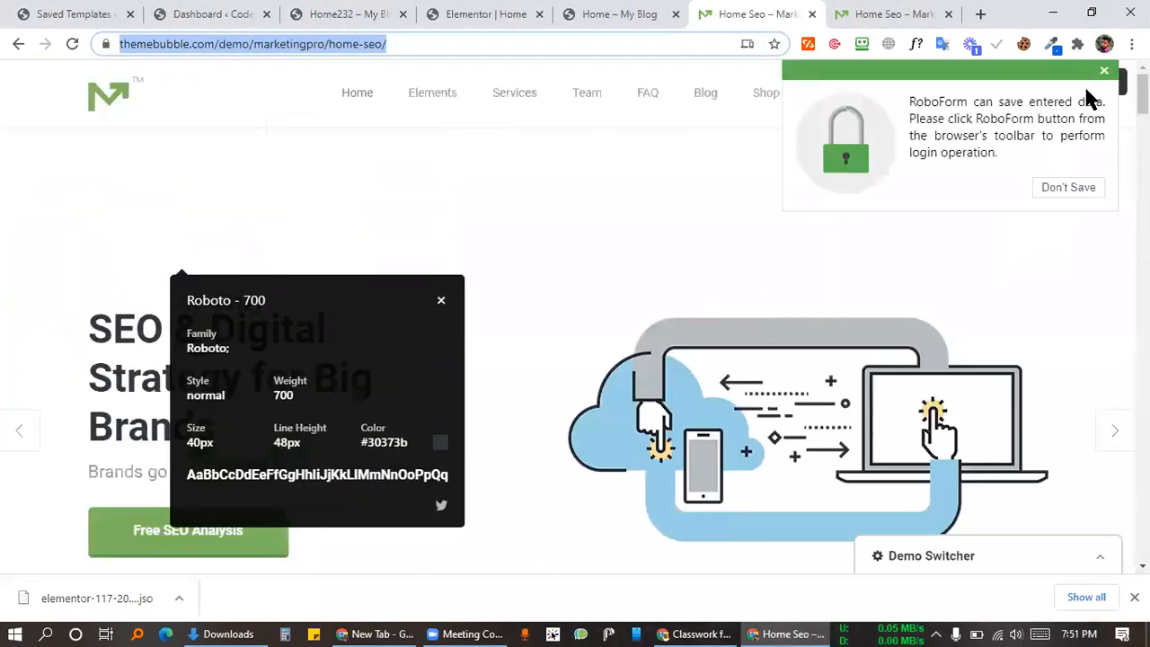
pyautogui.click(1104, 71)
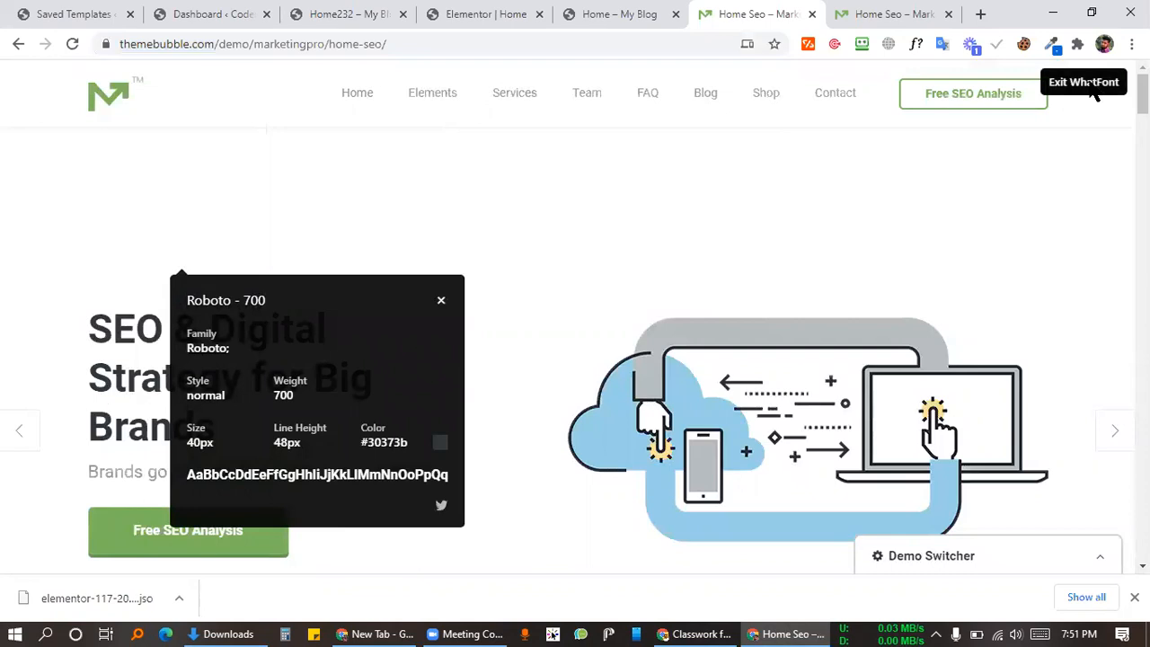
pyautogui.click(1089, 83)
# Step: Scroll through the Marketingpro demo page and select its giveaway heading
pyautogui.scroll(-15, 486, 180)
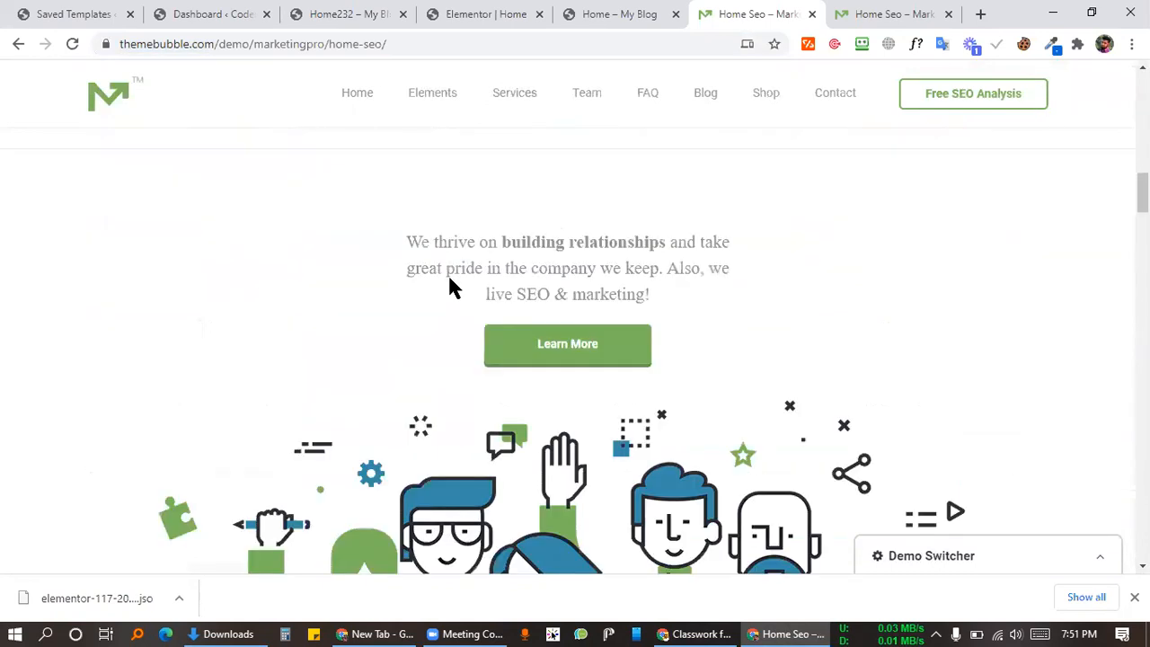
pyautogui.scroll(-12, 888, 239)
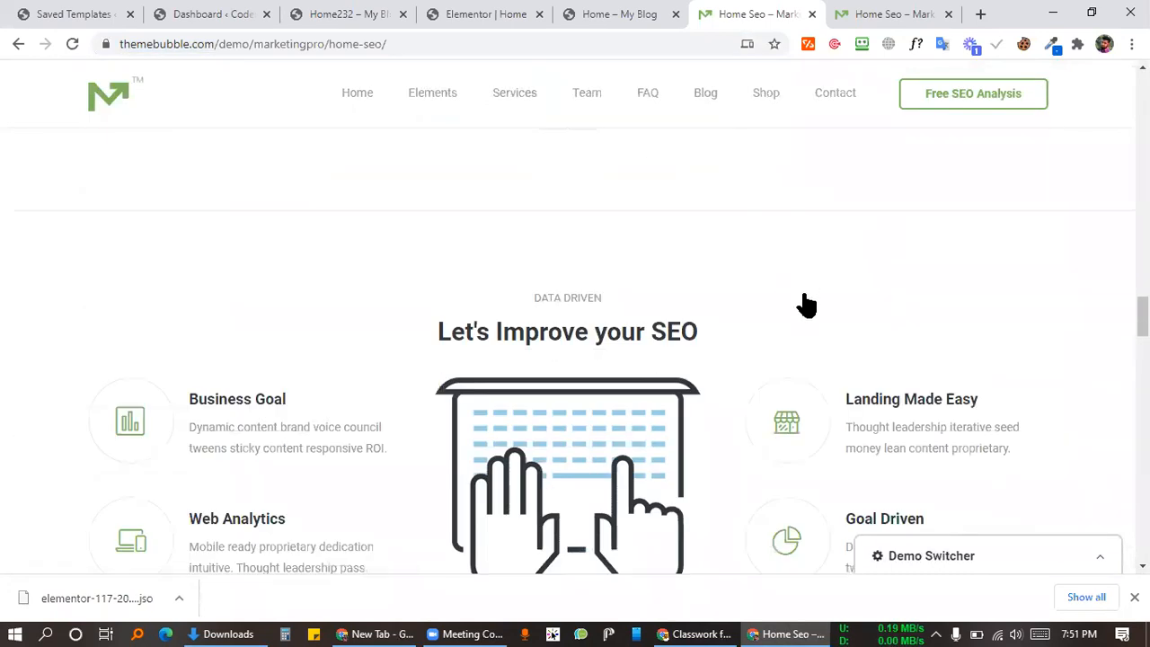
pyautogui.scroll(-10, 736, 310)
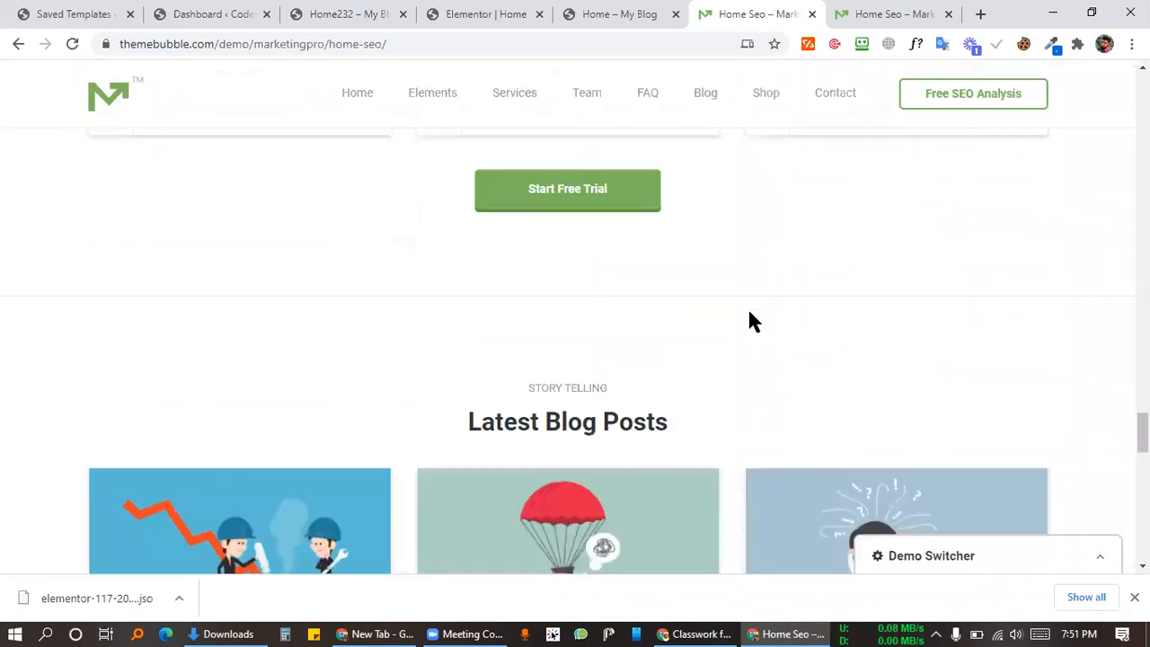
pyautogui.scroll(2, 734, 296)
pyautogui.scroll(-5, 733, 316)
pyautogui.scroll(-4, 796, 342)
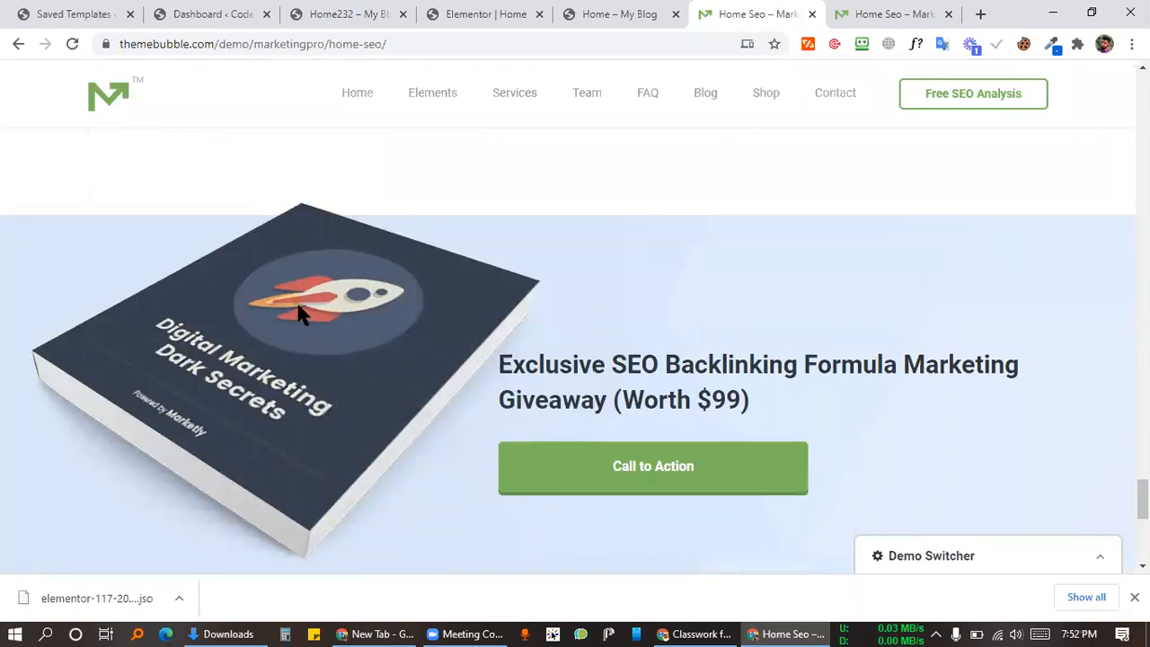
pyautogui.tripleClick(710, 369)
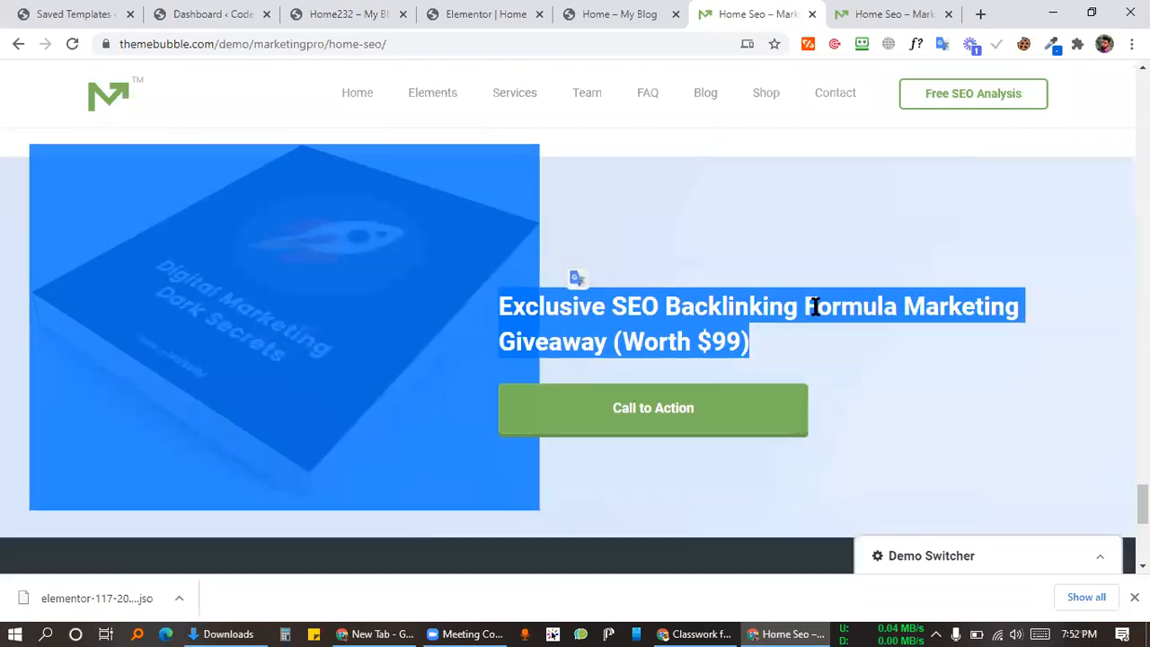
pyautogui.scroll(-5, 575, 395)
pyautogui.scroll(20, 513, 430)
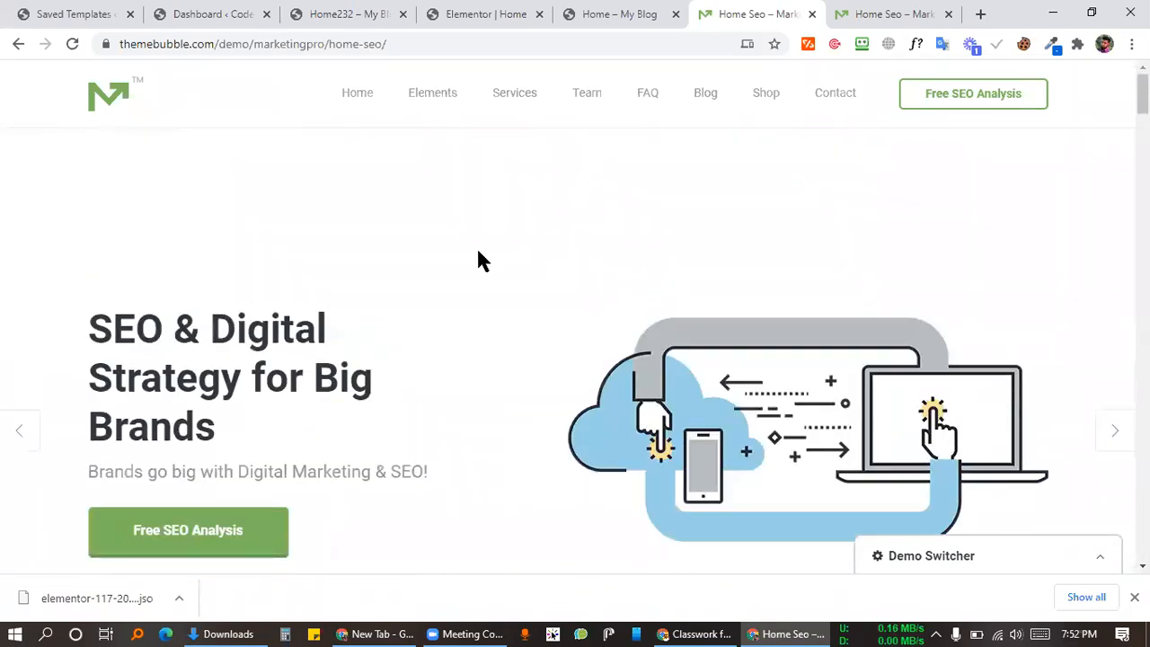
pyautogui.scroll(-8, 478, 257)
pyautogui.scroll(-12, 539, 314)
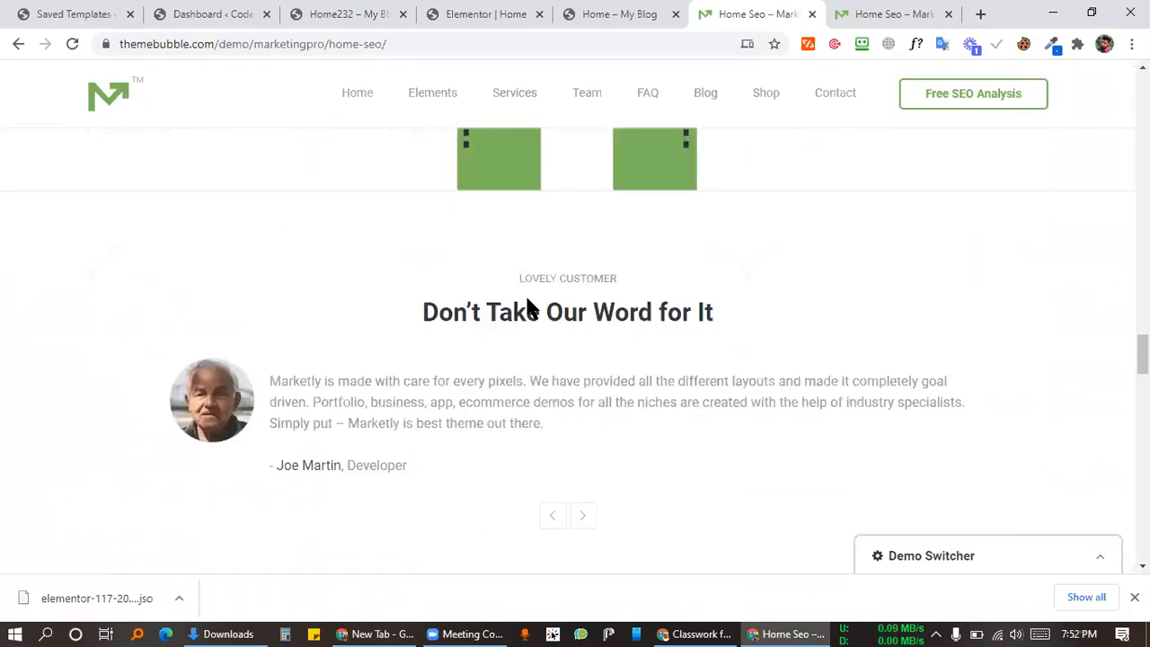
pyautogui.scroll(-2, 595, 384)
# Step: Select and deselect the $ 29 mo pricing text several times
pyautogui.moveTo(513, 188); pyautogui.dragTo(683, 198)
pyautogui.click(683, 198)
pyautogui.moveTo(682, 241); pyautogui.dragTo(493, 206)
pyautogui.click(673, 213)
pyautogui.moveTo(673, 213); pyautogui.dragTo(692, 190)
pyautogui.click(582, 213)
pyautogui.click(663, 233)
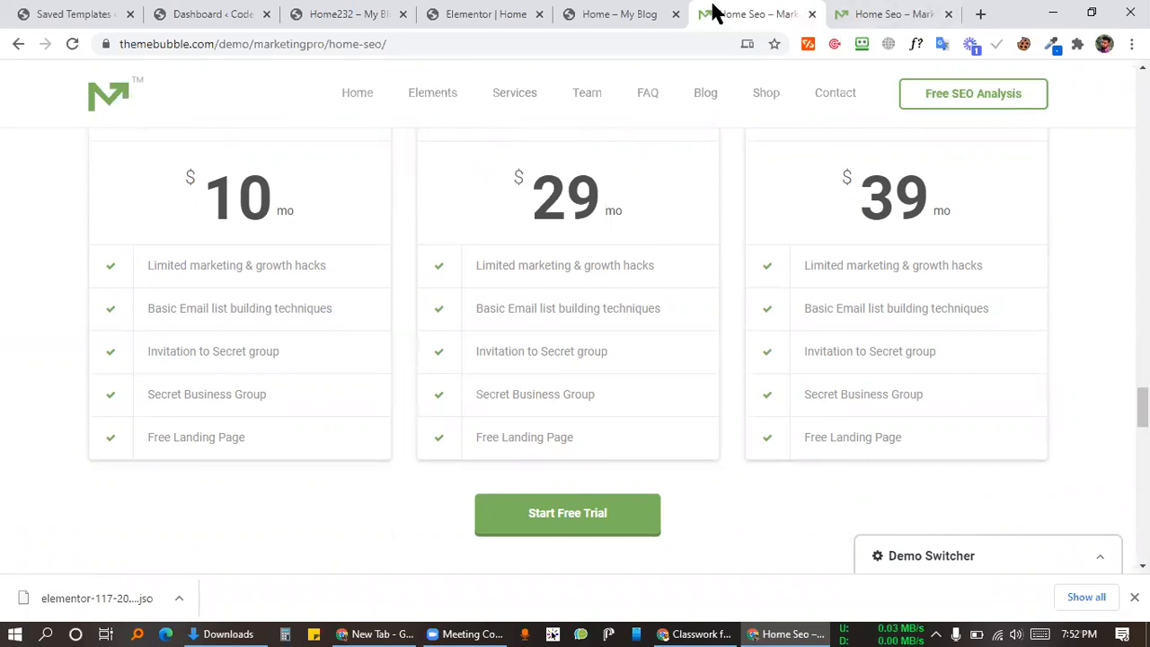
# Step: Select the Simple Pricing for All heading, then select the Dashboard's welcome message
pyautogui.scroll(2, 732, 296)
pyautogui.moveTo(712, 212); pyautogui.dragTo(444, 212)
pyautogui.click(517, 182)
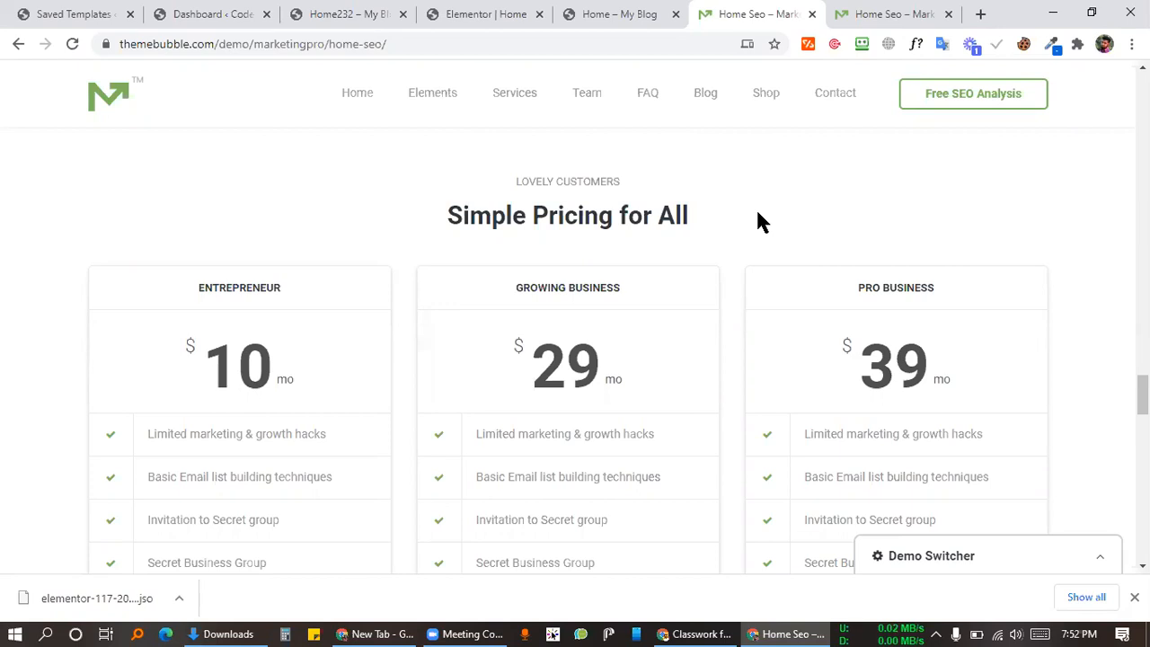
pyautogui.tripleClick(661, 208)
pyautogui.click(809, 295)
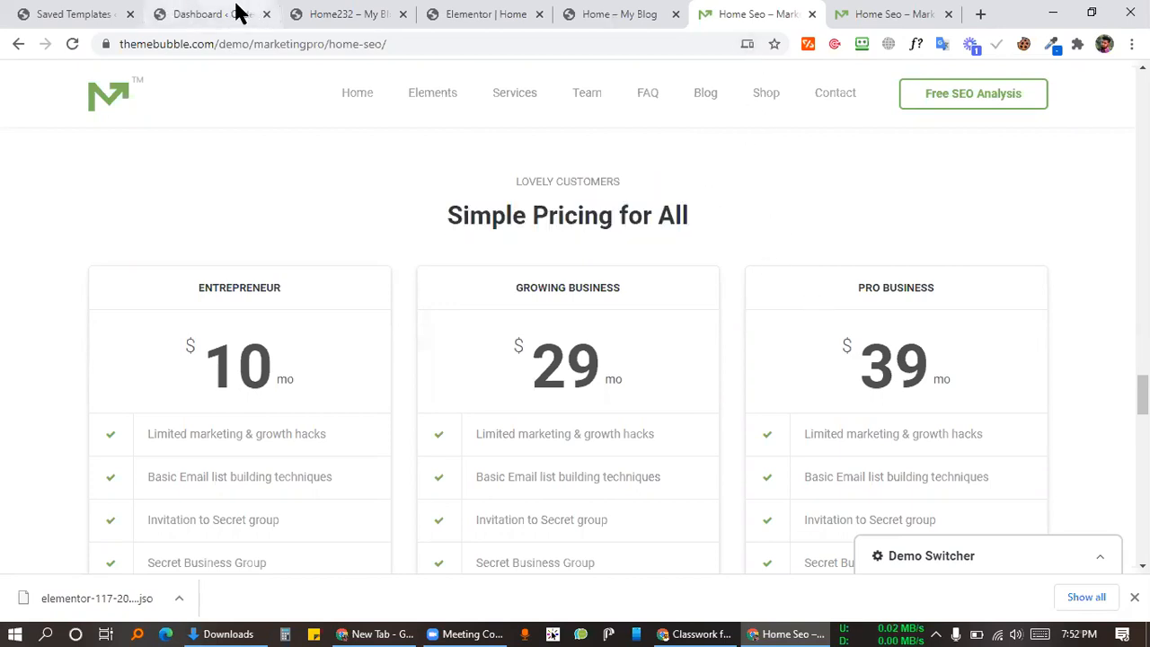
pyautogui.click(238, 14)
pyautogui.moveTo(438, 259); pyautogui.dragTo(172, 225)
pyautogui.click(491, 225)
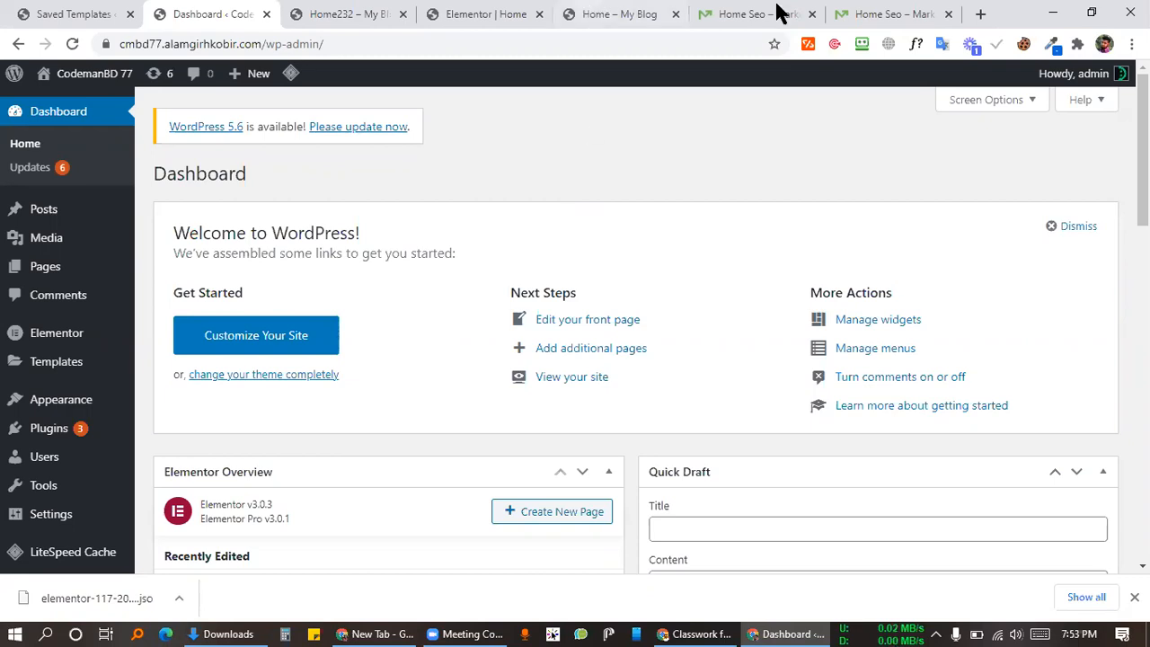
pyautogui.click(706, 631)
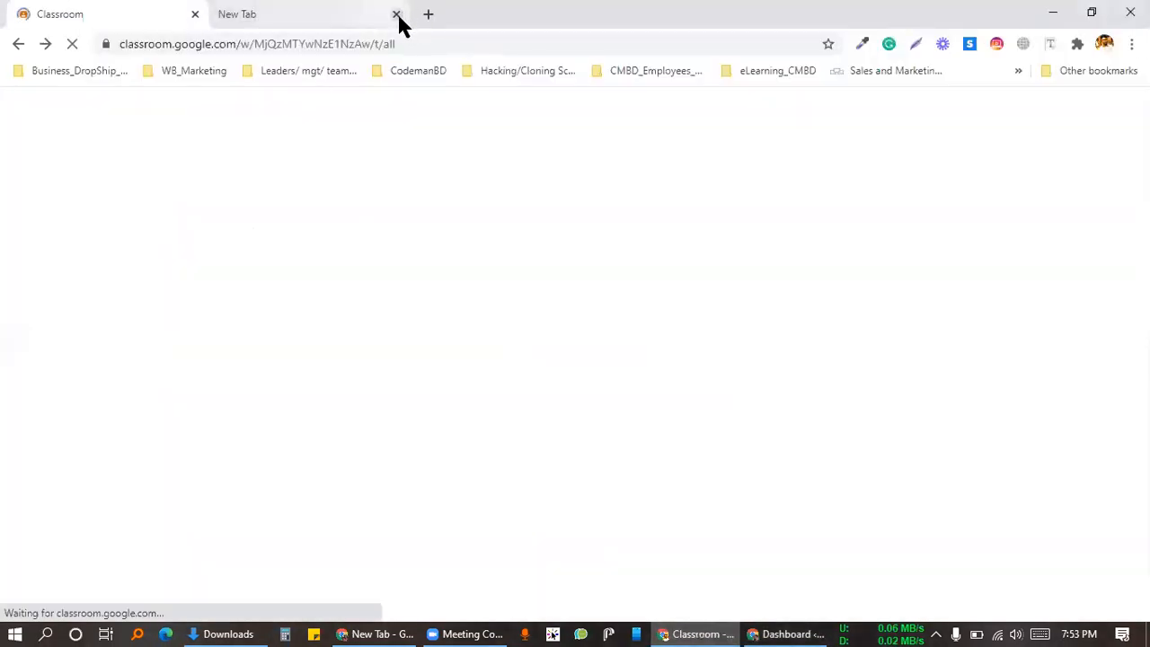
# Step: Close the empty new tab, view the CMBD-80 Classwork page, and close Google Classroom
pyautogui.click(396, 14)
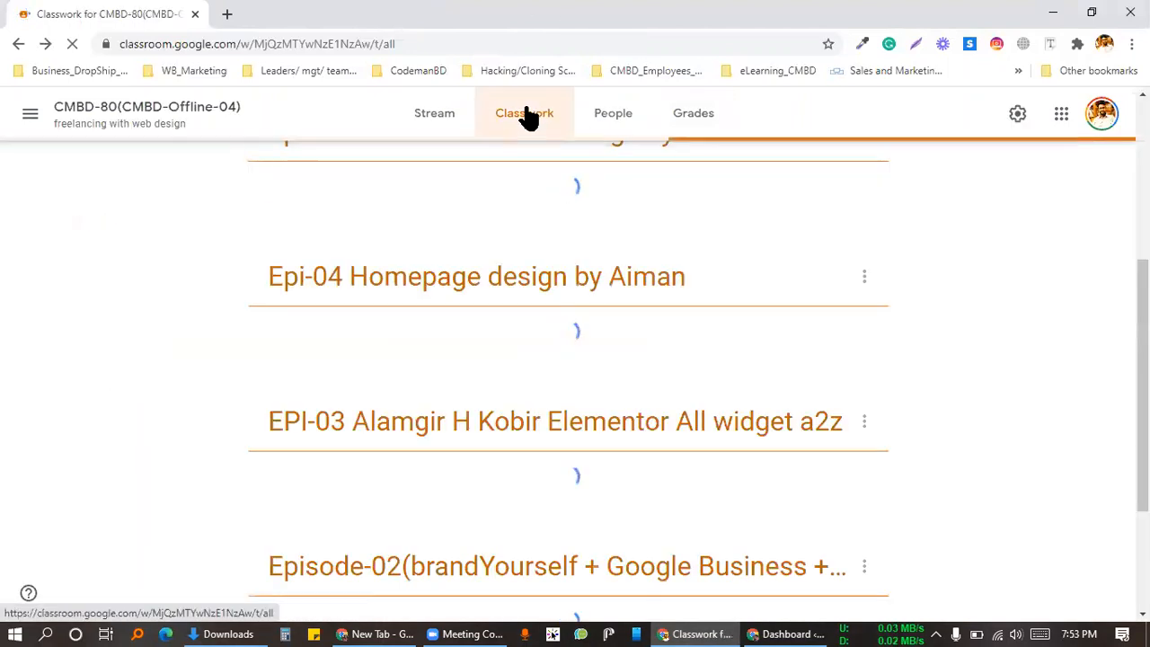
pyautogui.click(528, 115)
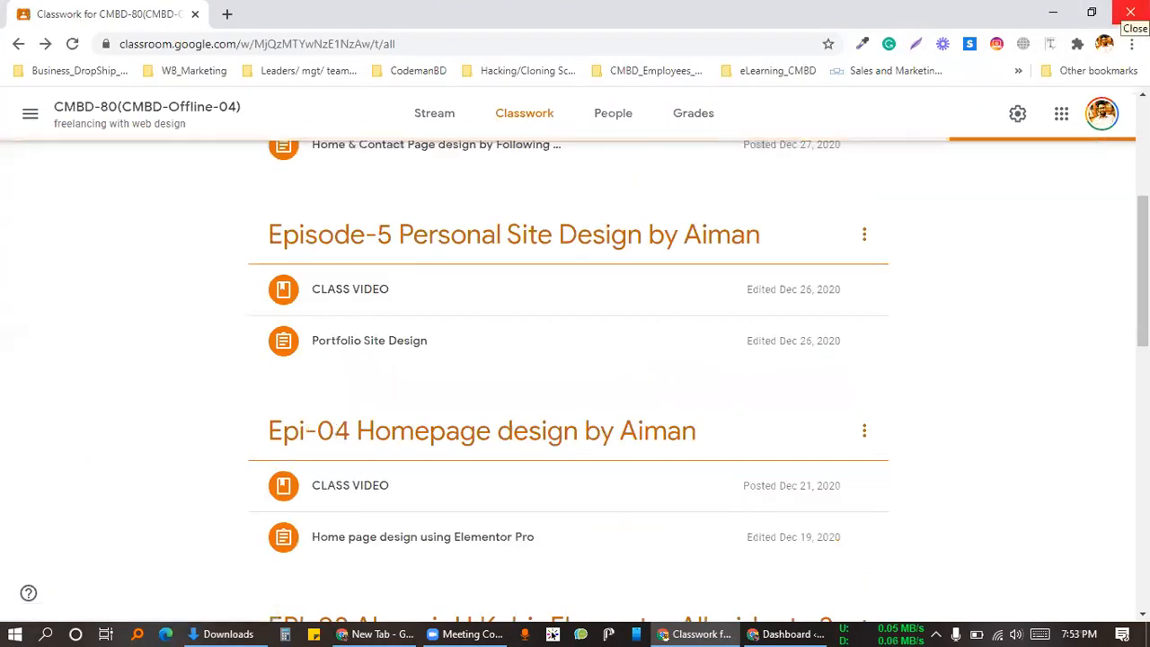
pyautogui.click(1129, 11)
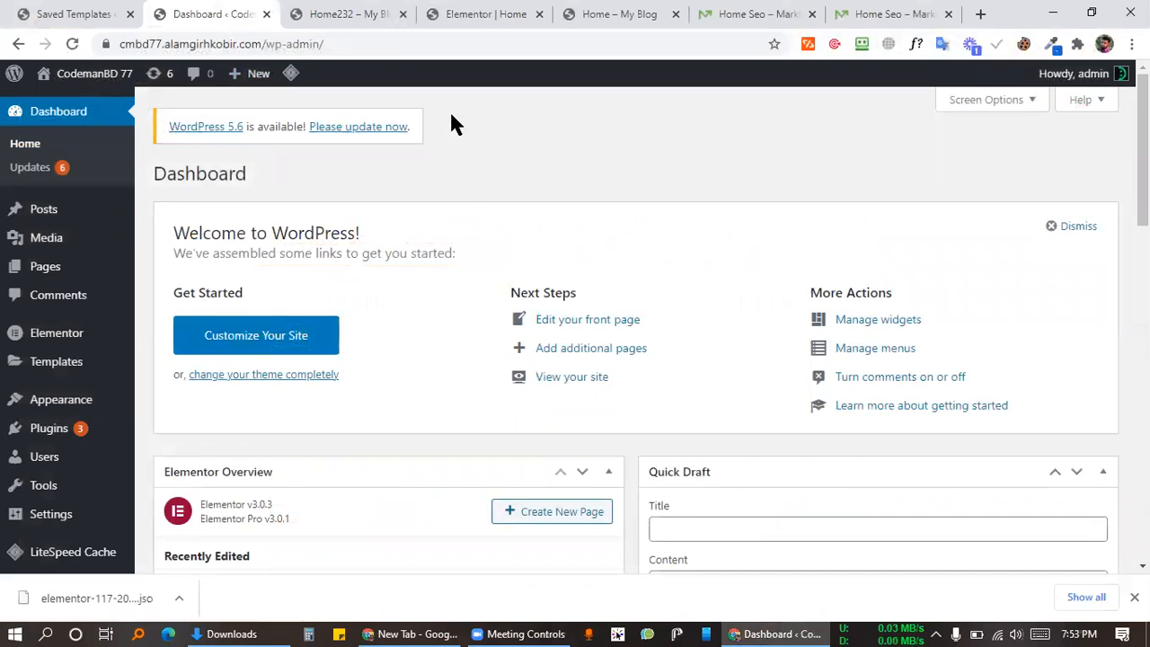
# Step: Return to the WordPress Dashboard and open the Pages list
pyautogui.click(322, 13)
pyautogui.click(440, 13)
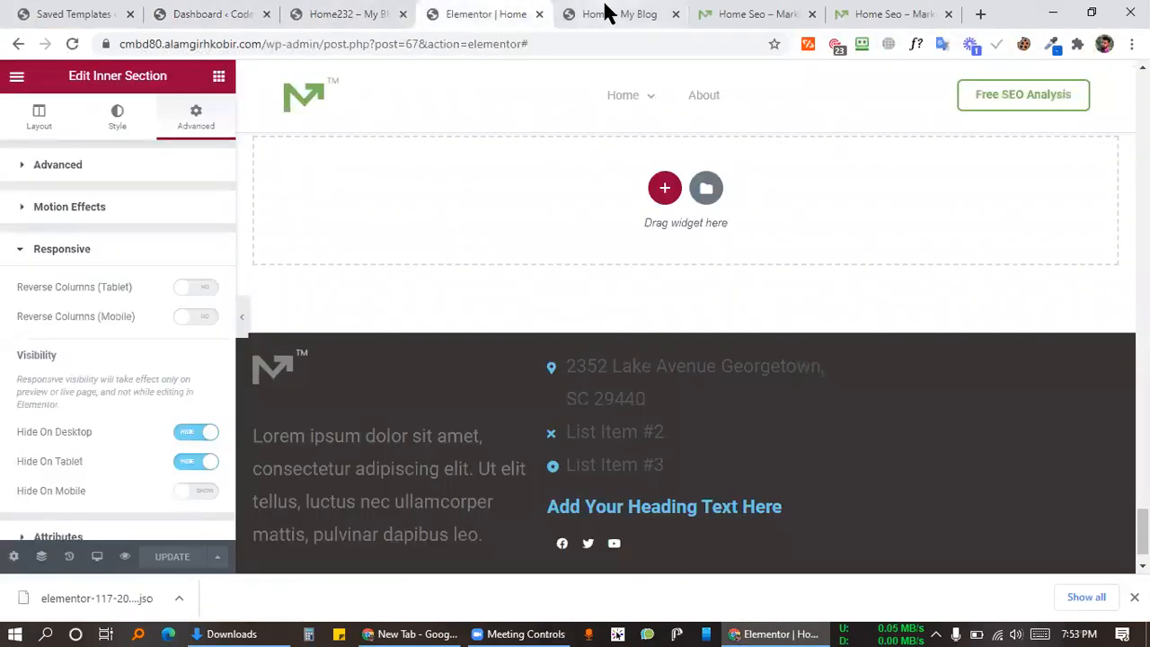
pyautogui.click(606, 13)
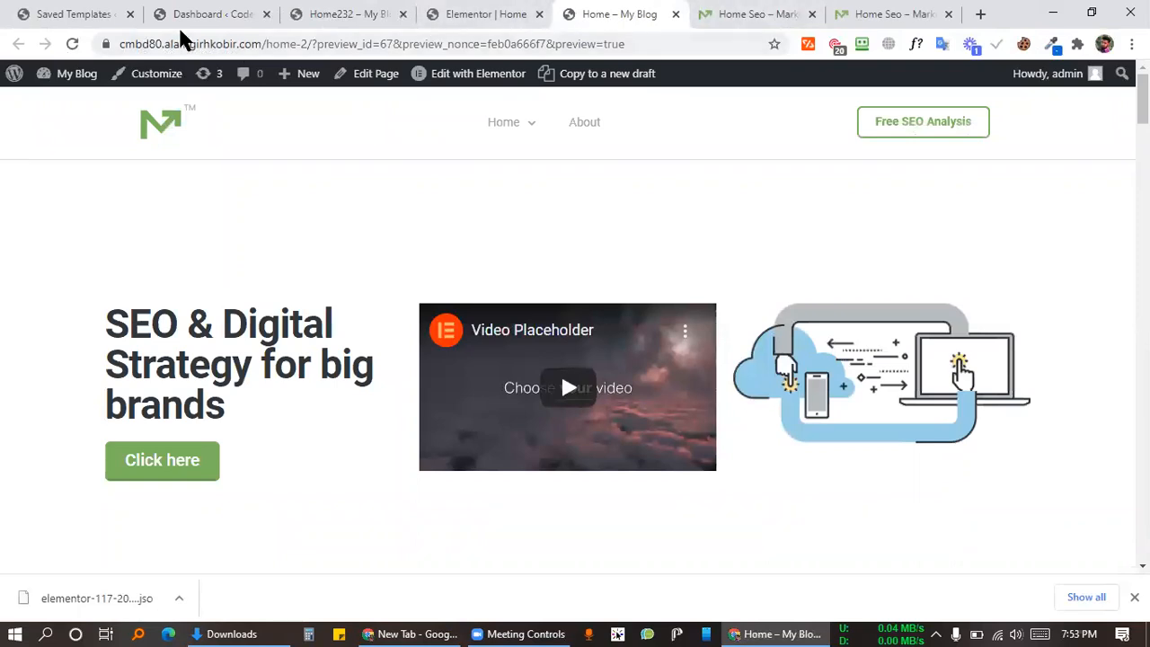
pyautogui.click(213, 14)
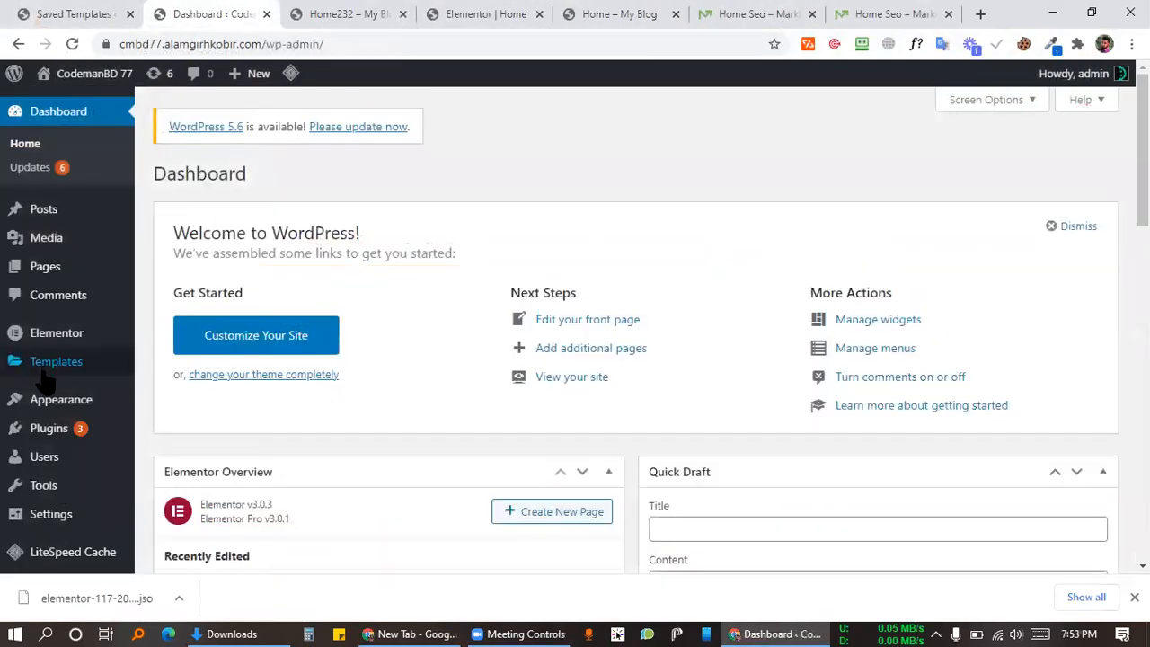
pyautogui.click(45, 265)
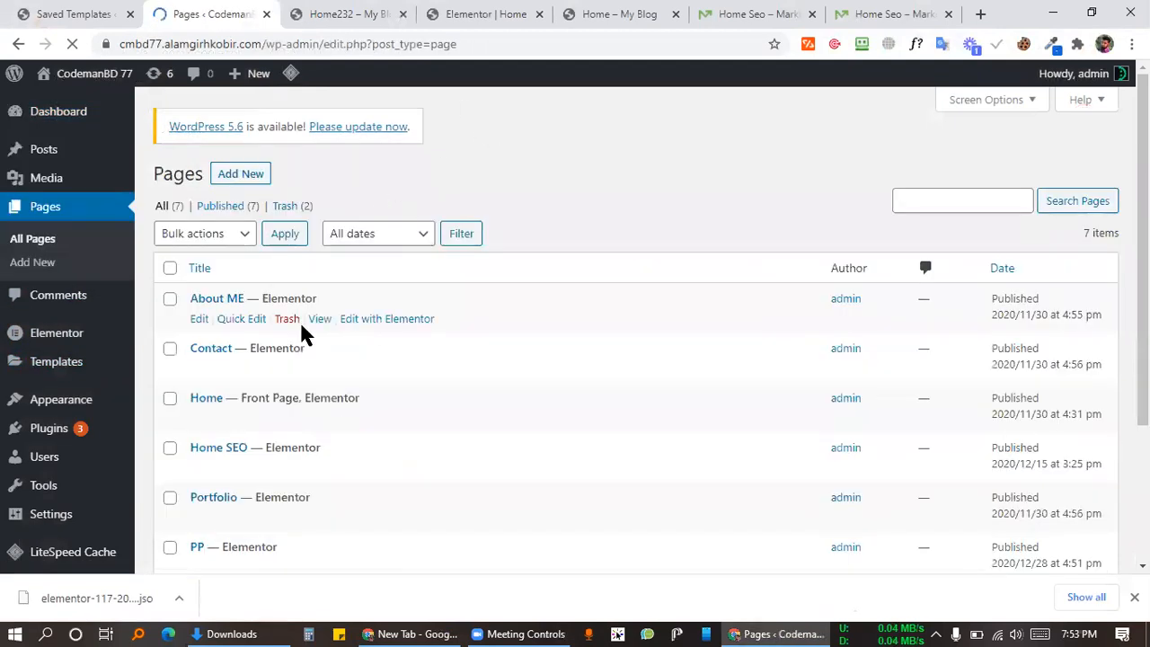
pyautogui.scroll(-2, 304, 335)
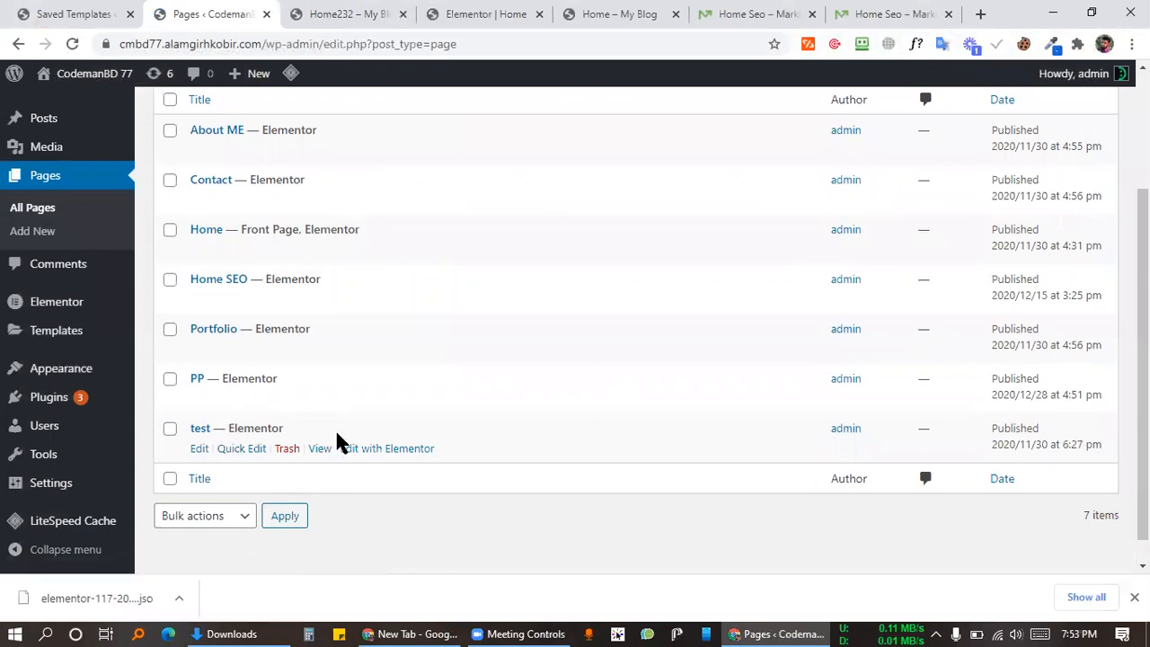
# Step: Open the test page in a new tab and launch it in the Elementor editor
pyautogui.rightClick(320, 449)
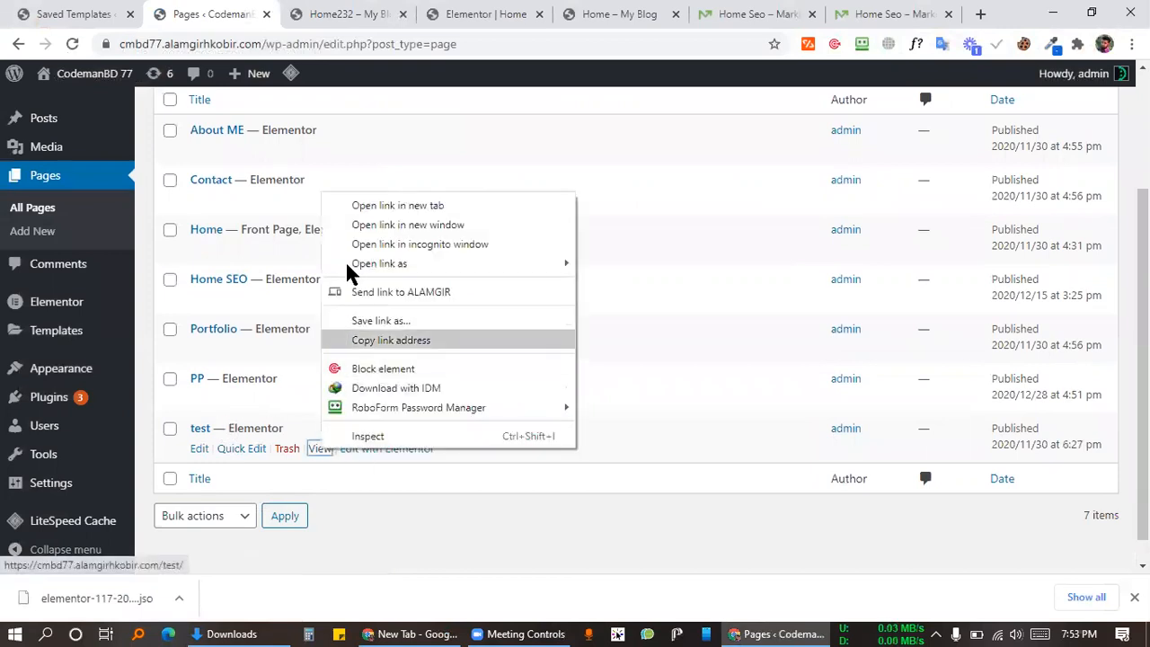
pyautogui.click(377, 207)
pyautogui.click(282, 12)
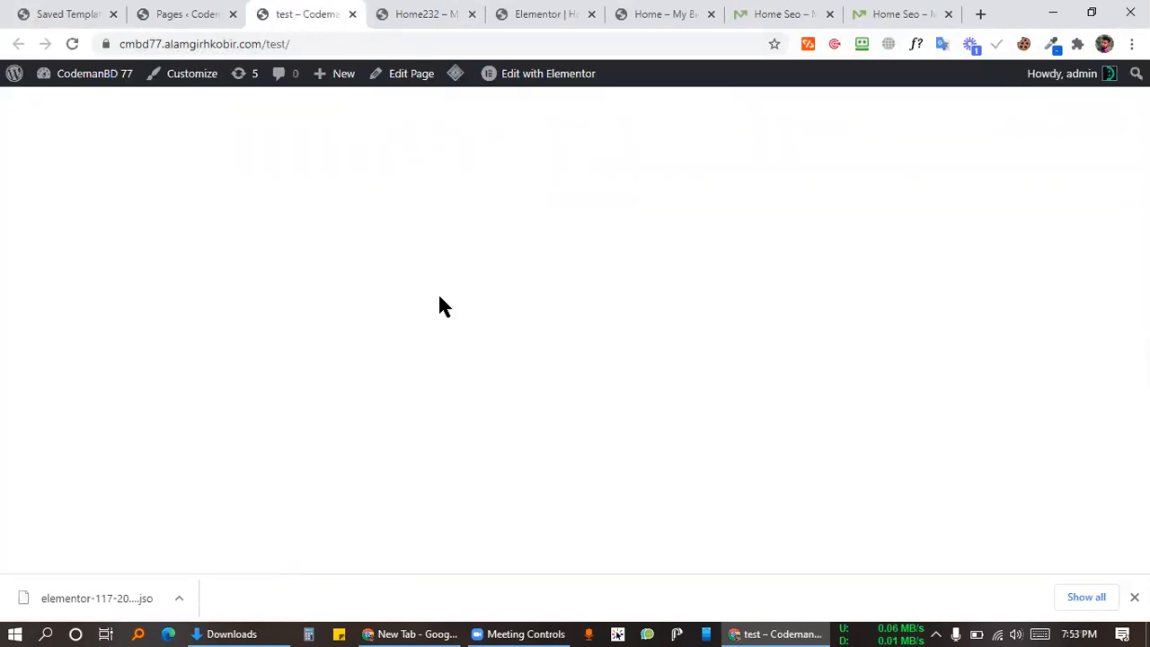
pyautogui.click(545, 76)
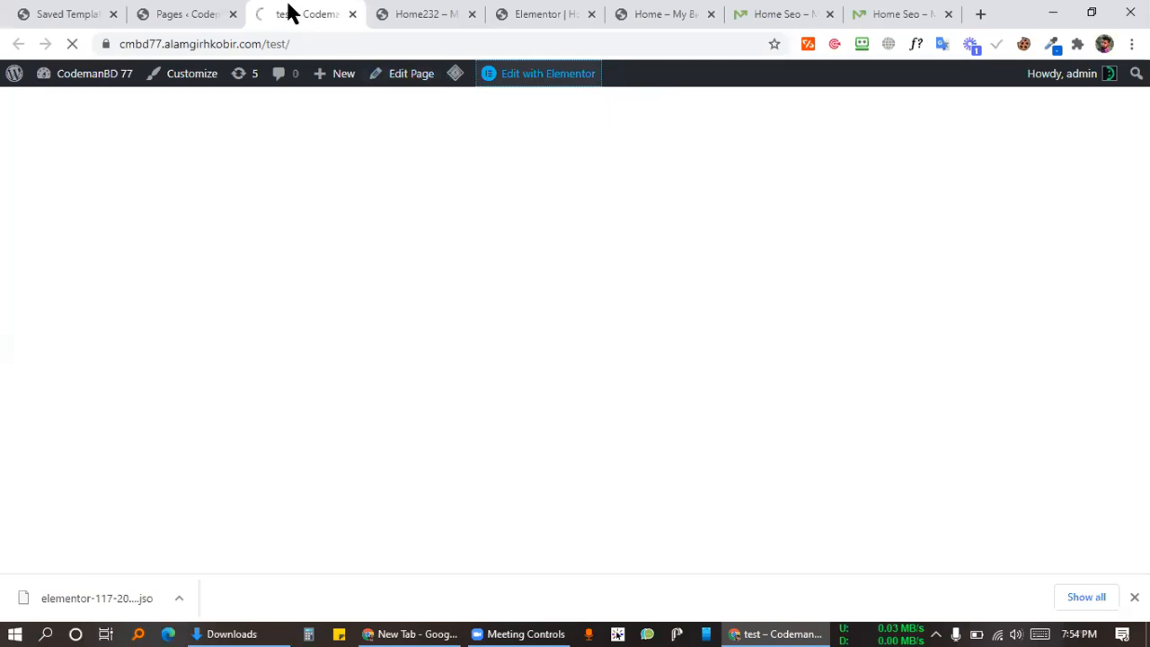
pyautogui.click(190, 12)
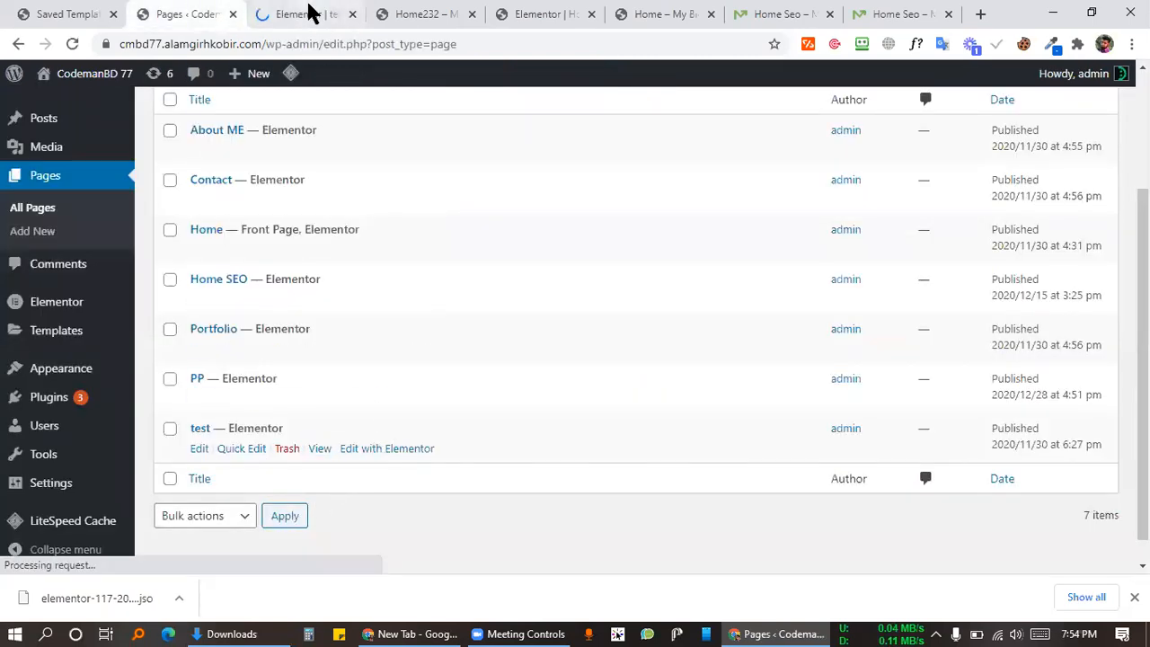
pyautogui.click(310, 13)
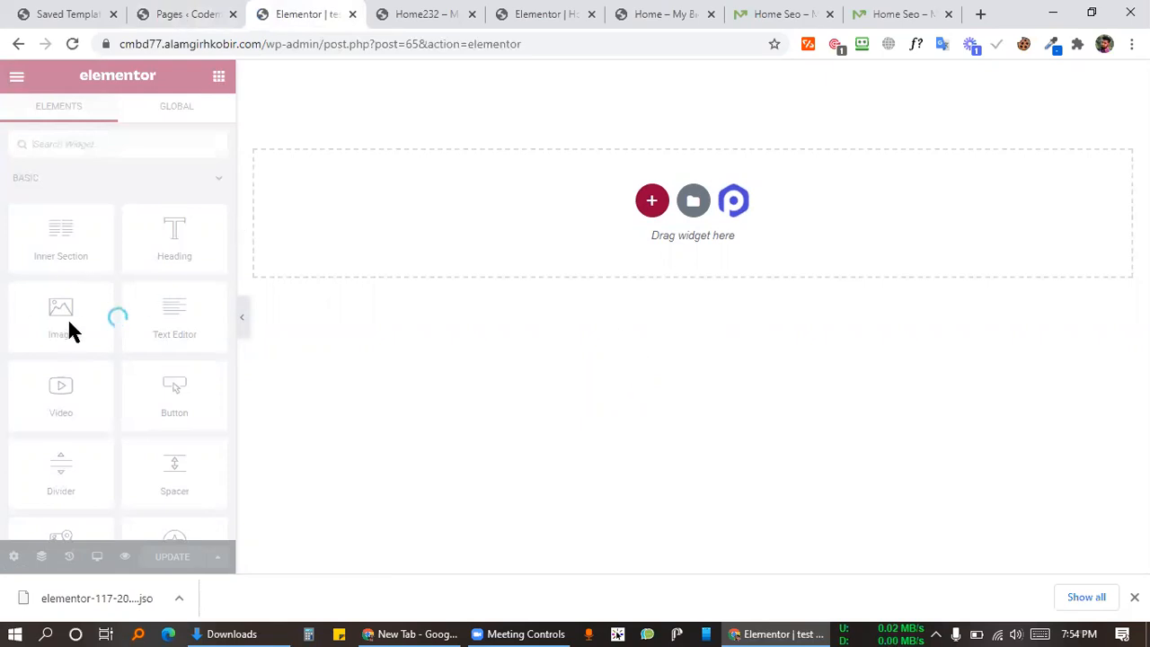
# Step: Import the downloaded Home232 template .json file into the Elementor library's My Templates
pyautogui.click(692, 202)
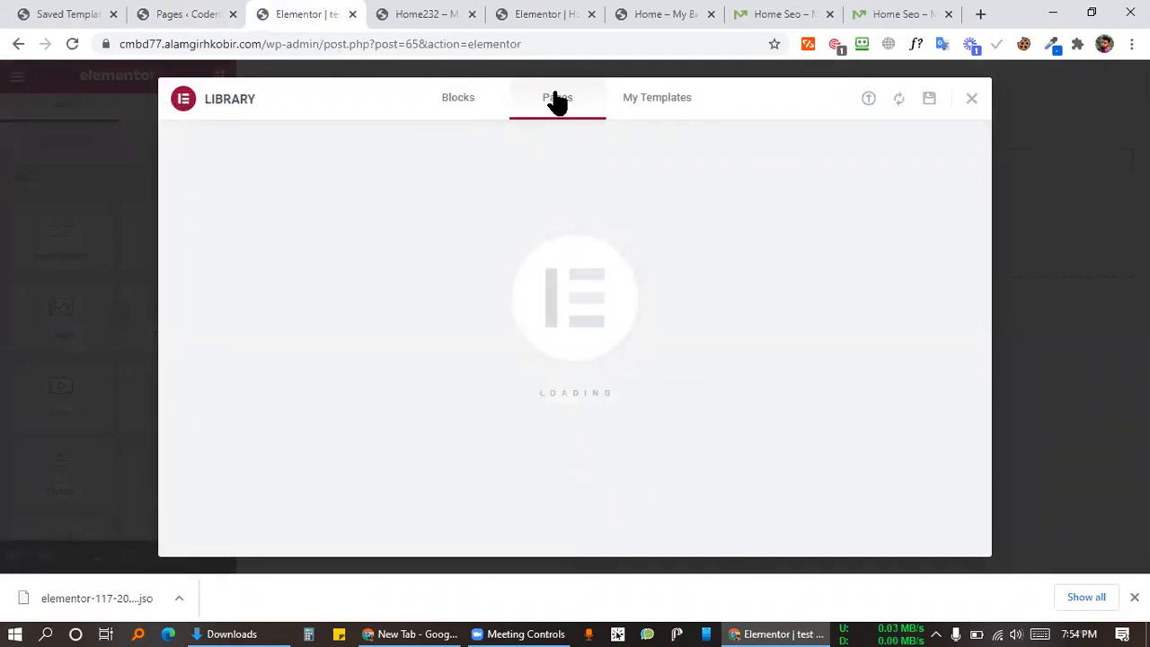
pyautogui.click(657, 108)
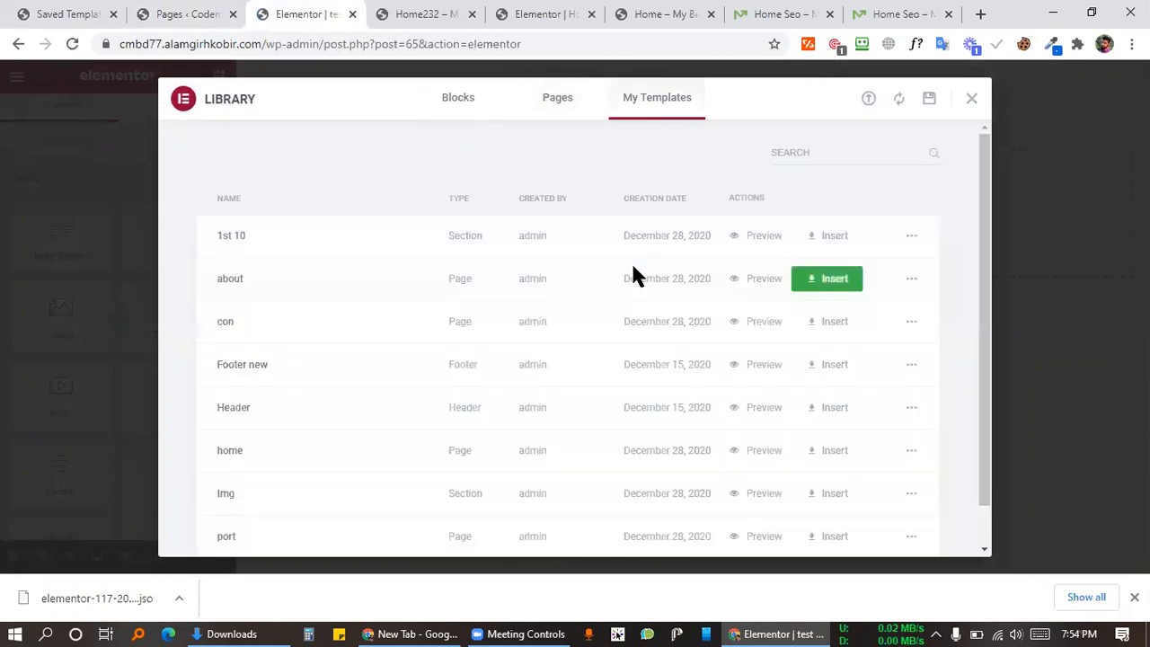
pyautogui.scroll(-1, 511, 488)
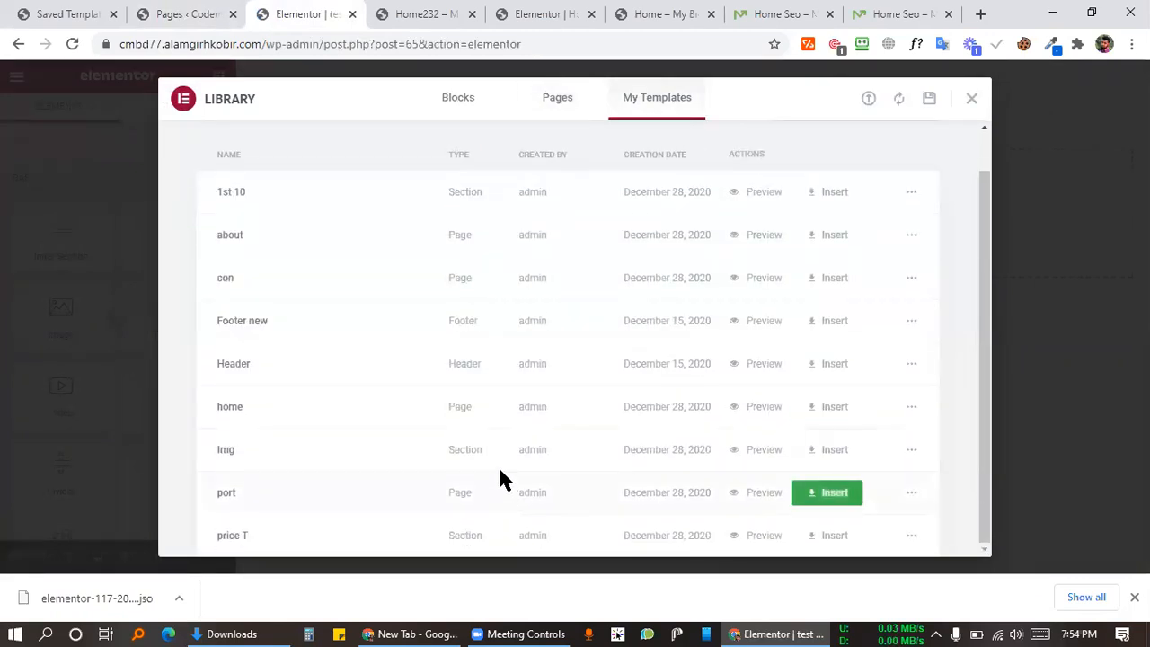
pyautogui.scroll(1, 472, 350)
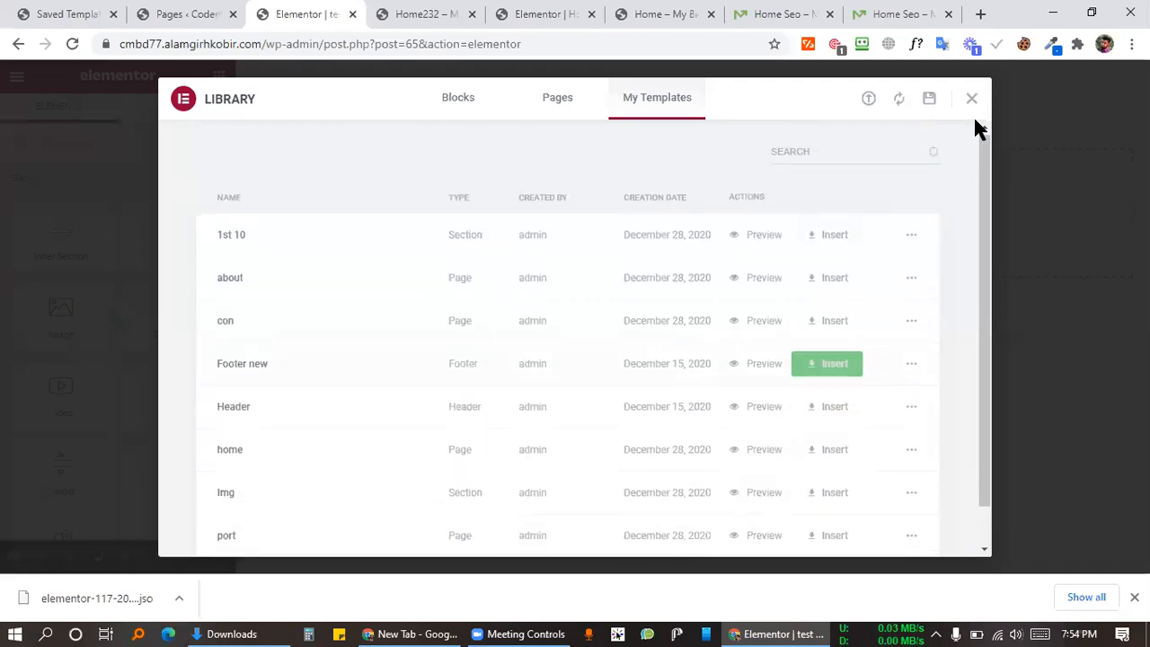
pyautogui.click(868, 98)
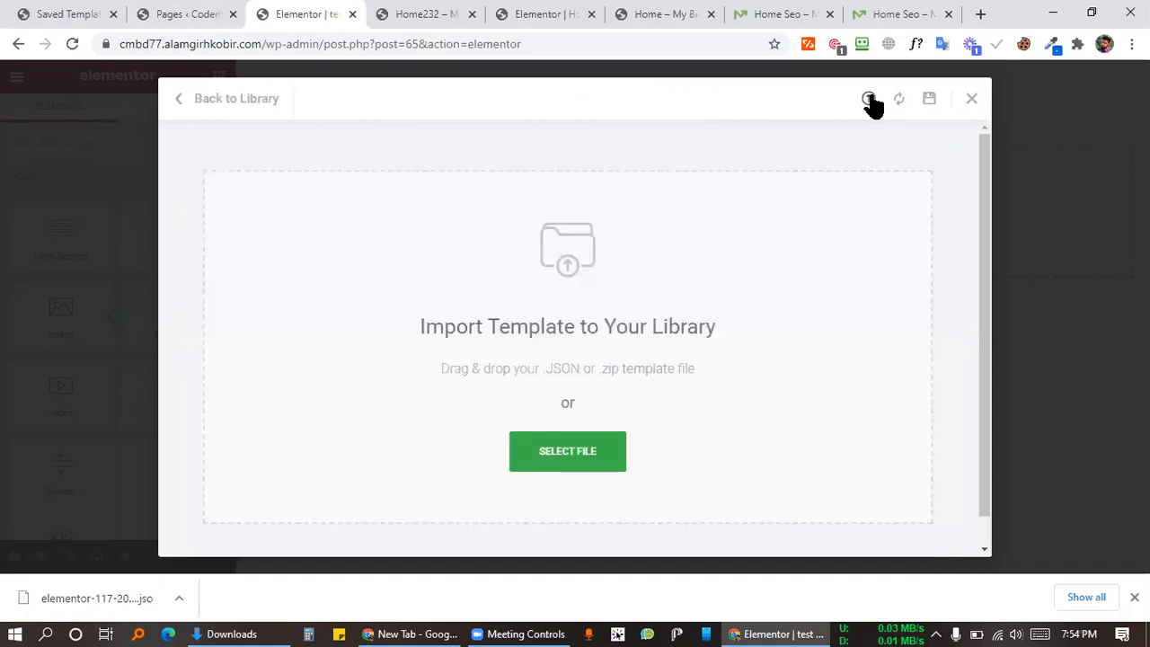
pyautogui.moveTo(86, 581); pyautogui.dragTo(519, 438)
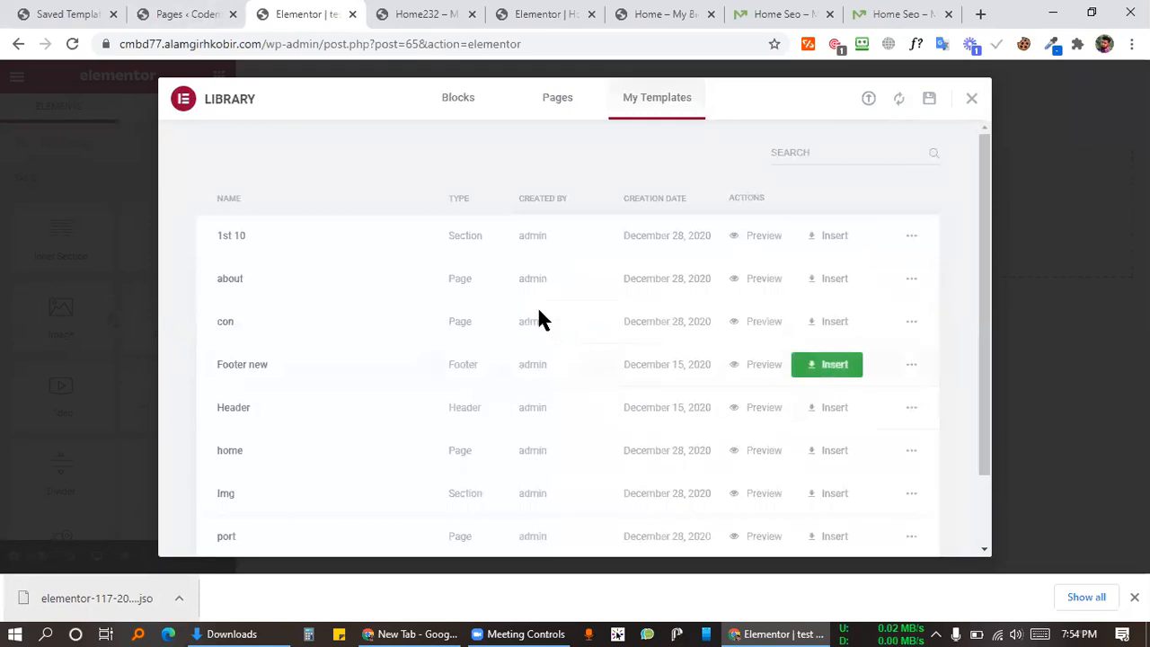
pyautogui.scroll(-1, 536, 310)
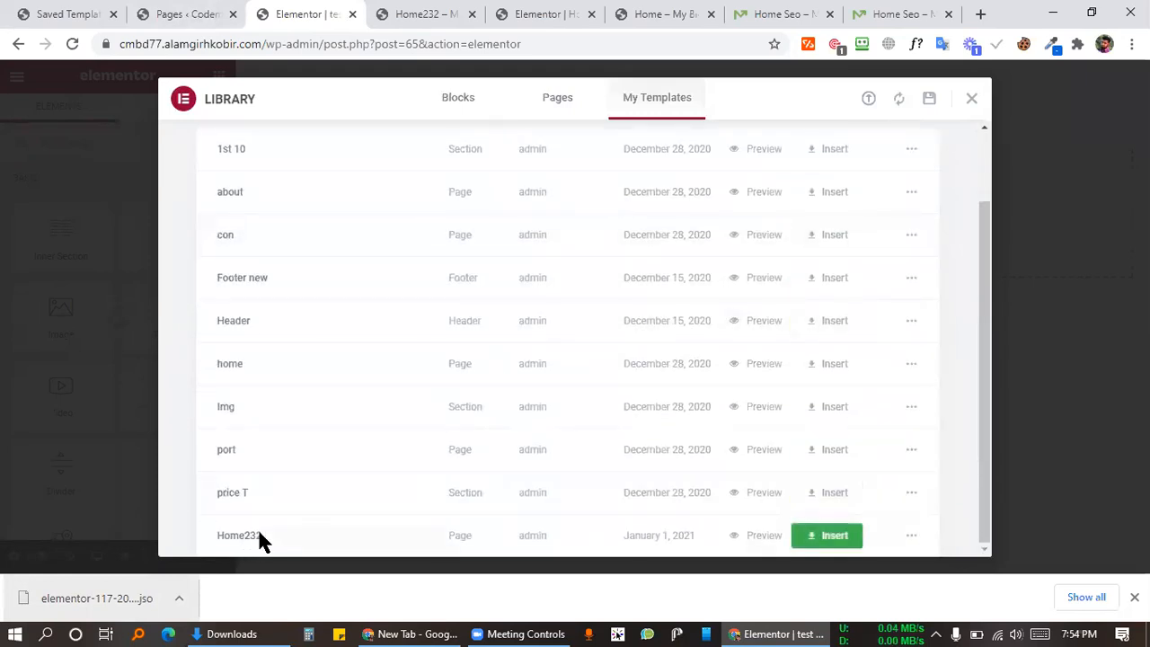
# Step: Insert the Home232 template into the test page and scroll through the loaded content
pyautogui.click(833, 532)
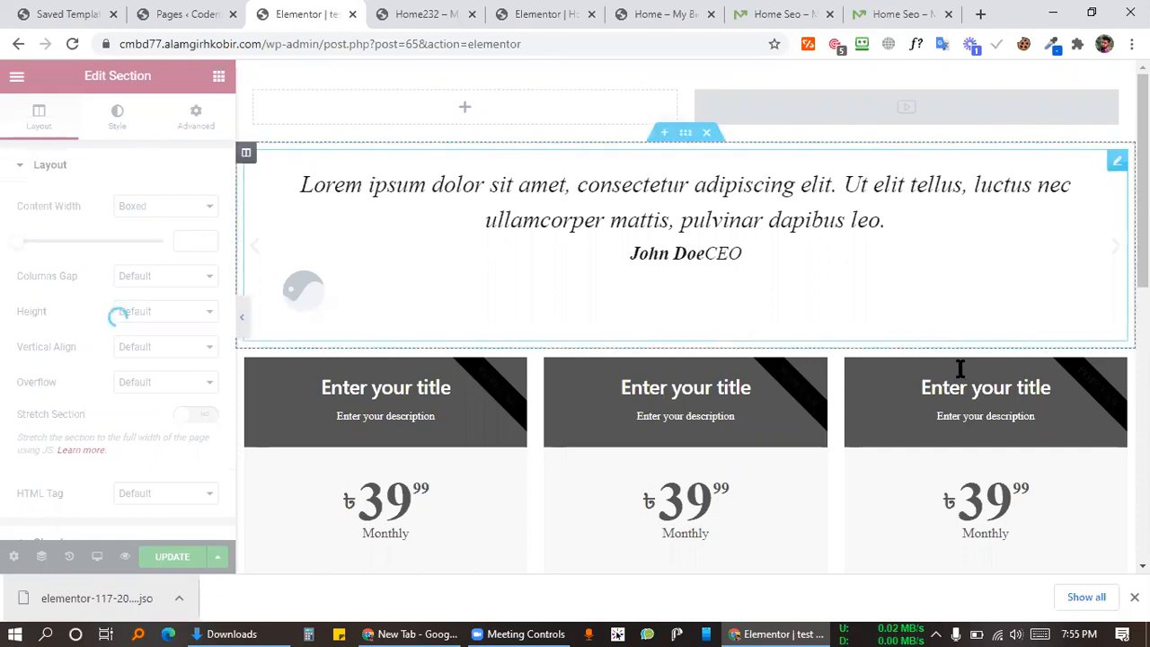
pyautogui.scroll(-10, 953, 377)
pyautogui.scroll(2, 752, 313)
pyautogui.scroll(-2, 752, 314)
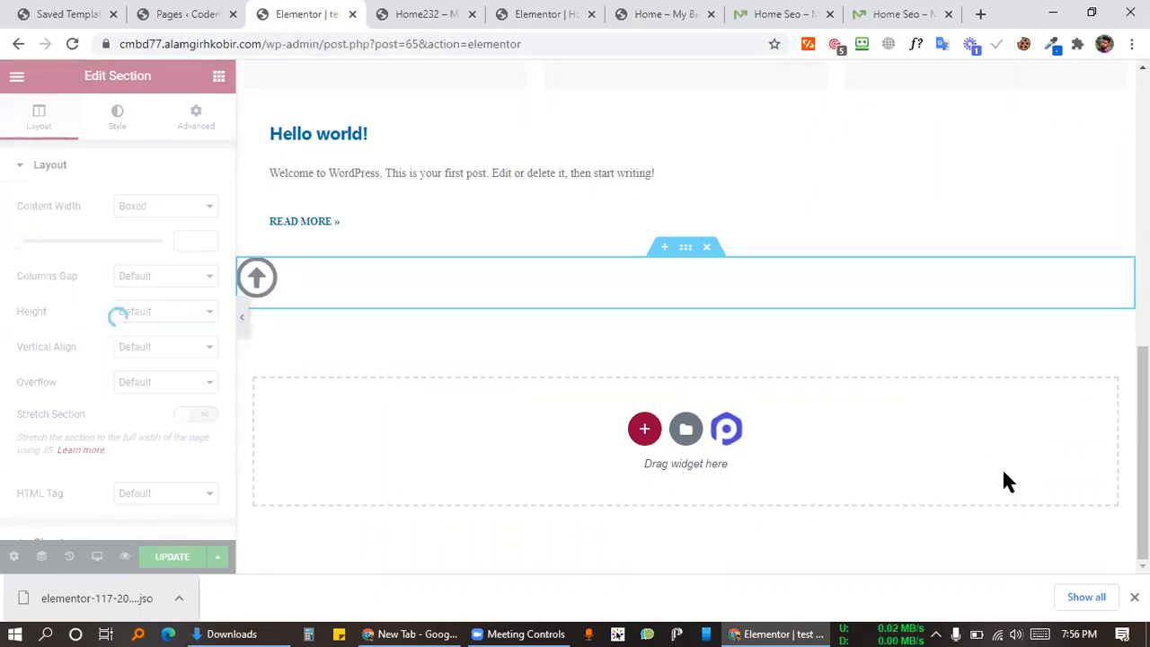
# Step: Run the fast.com speed test in a new tab
pyautogui.click(980, 14)
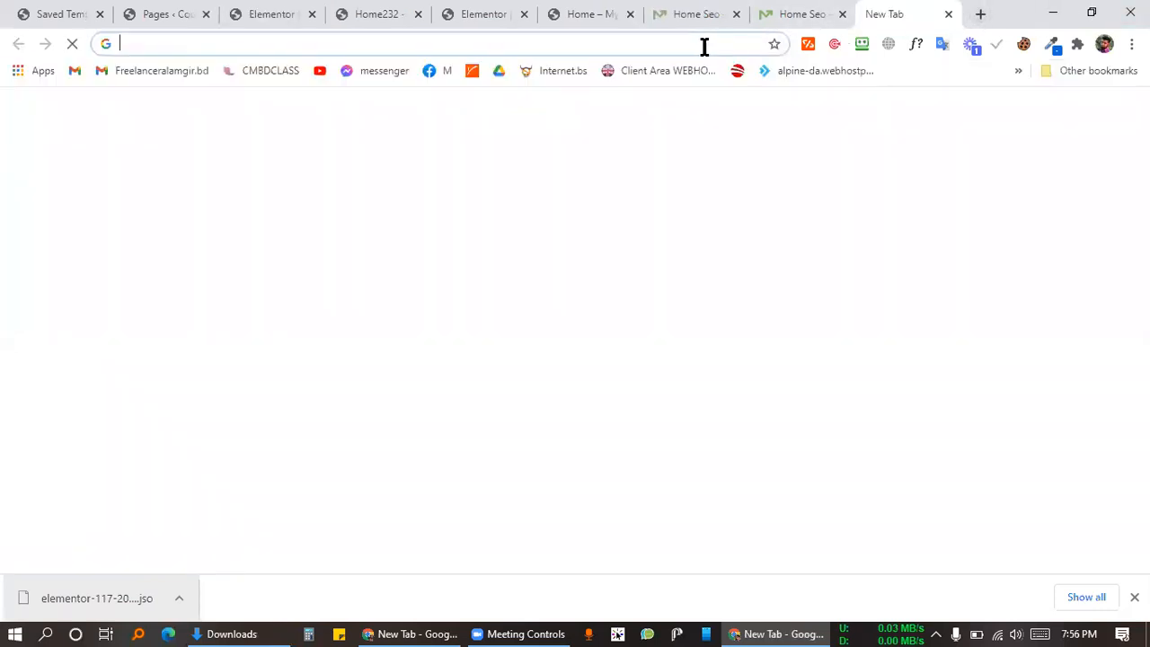
pyautogui.click(704, 46)
pyautogui.write('fas')
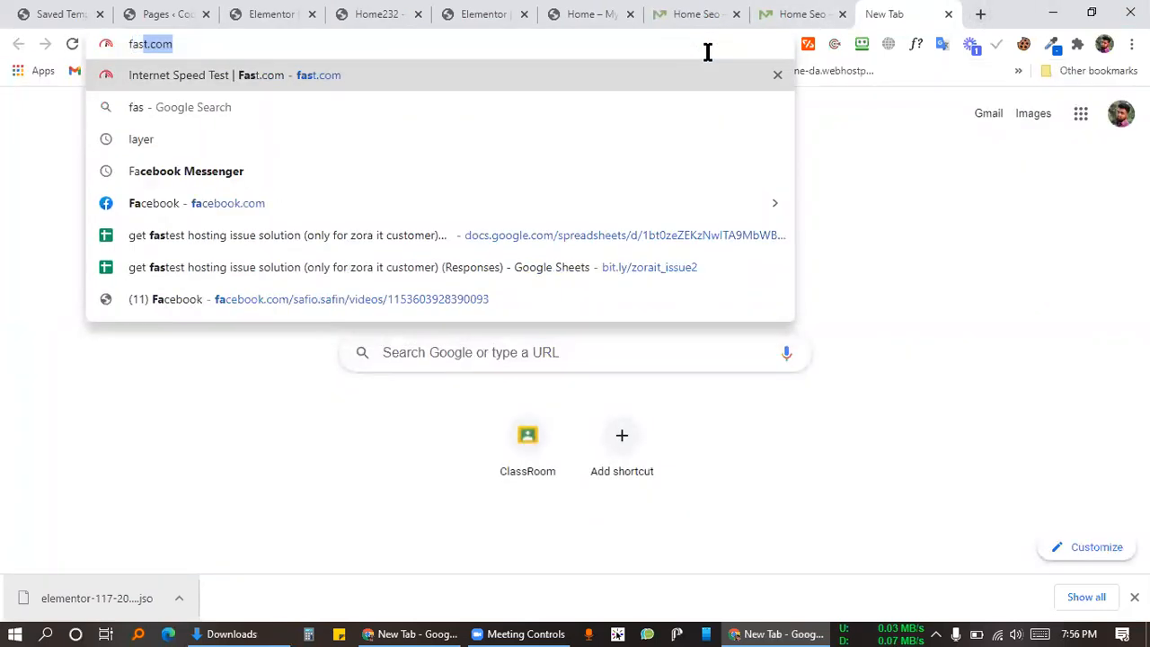
pyautogui.write('t')
pyautogui.press('Return')
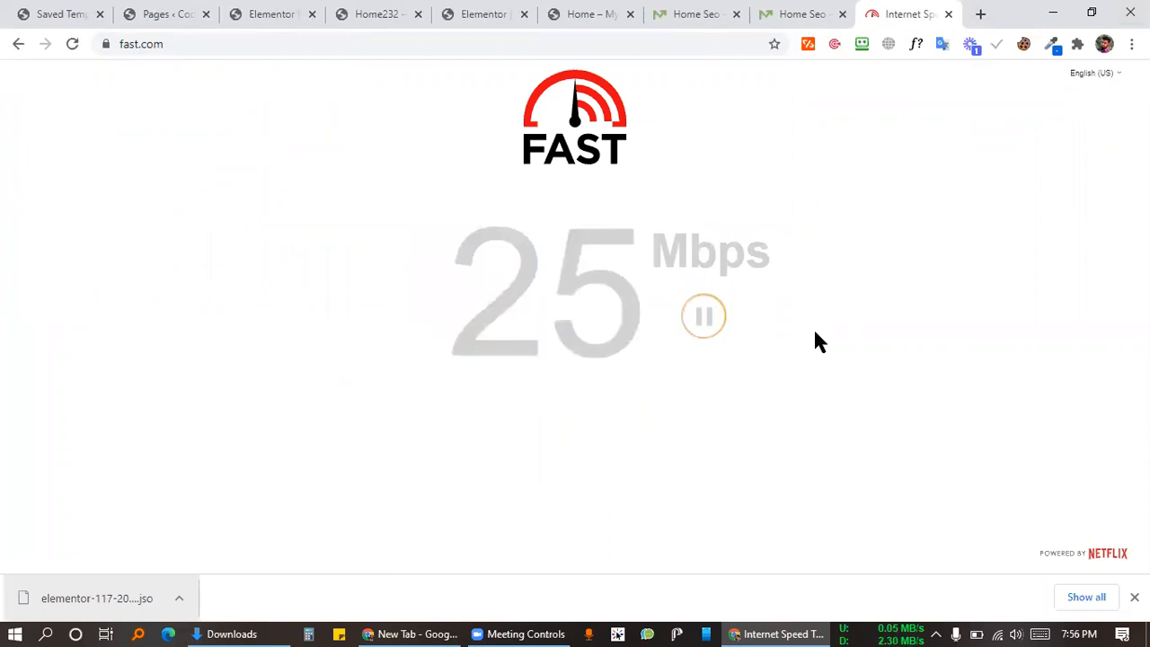
pyautogui.click(894, 633)
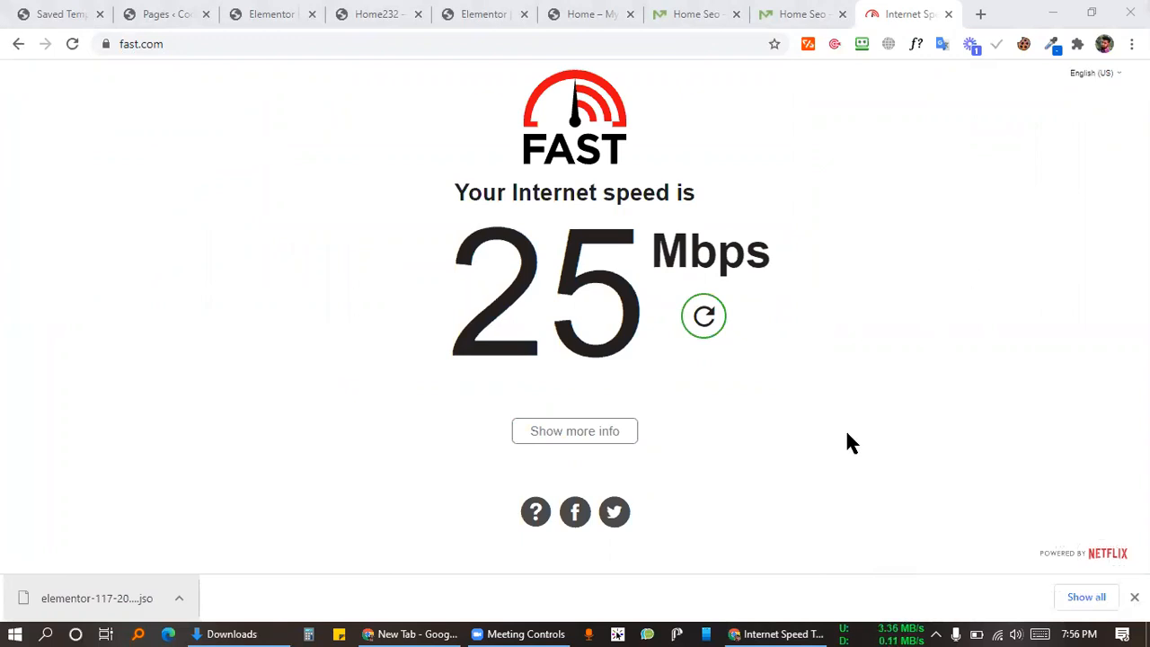
# Step: Note the 25 Mbps result, close the downloads bar, and start typing 'singa' in the address bar
pyautogui.moveTo(600, 326); pyautogui.dragTo(559, 246)
pyautogui.click(712, 244)
pyautogui.moveTo(728, 248); pyautogui.dragTo(457, 180)
pyautogui.click(457, 180)
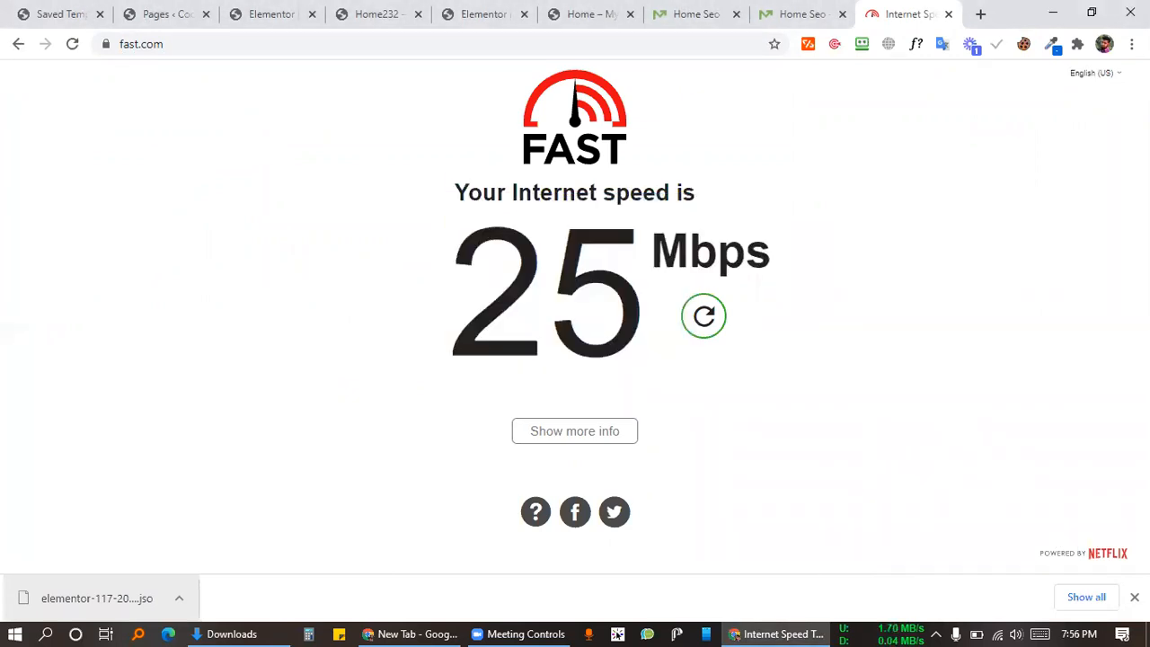
pyautogui.click(1133, 596)
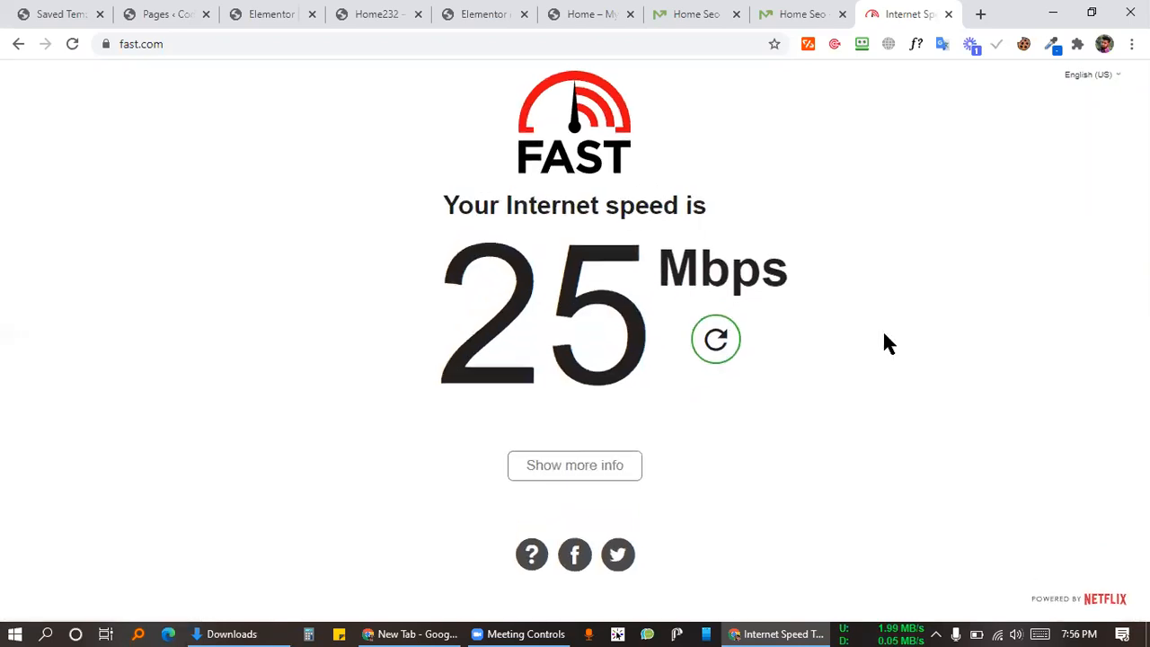
pyautogui.moveTo(625, 252); pyautogui.dragTo(796, 229)
pyautogui.click(893, 252)
pyautogui.click(718, 44)
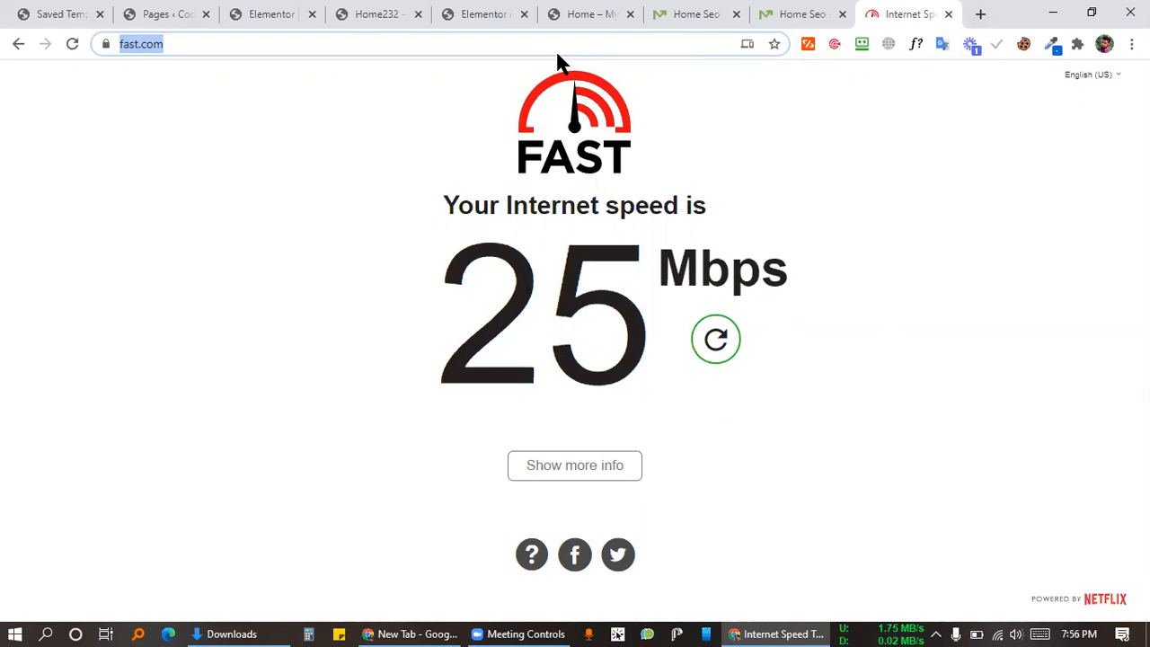
pyautogui.write('si')
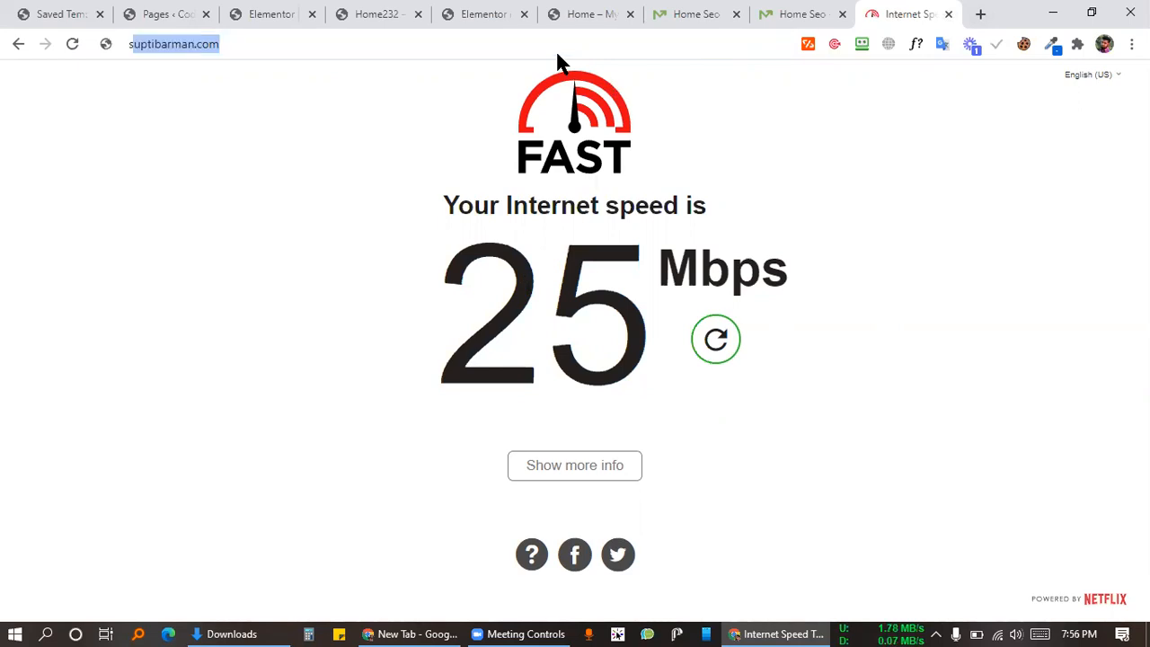
pyautogui.write('nga')
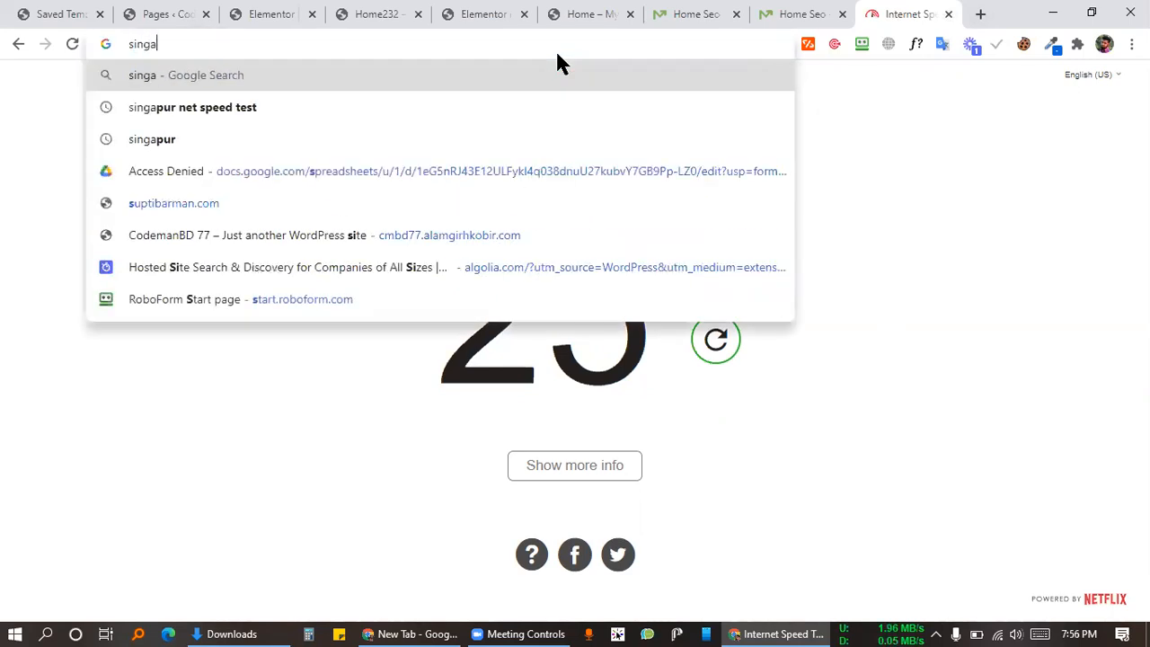
# Step: Search Google for a Singapore net speed test and open speedtest.com.sg
pyautogui.press('Down')
pyautogui.press('Return')
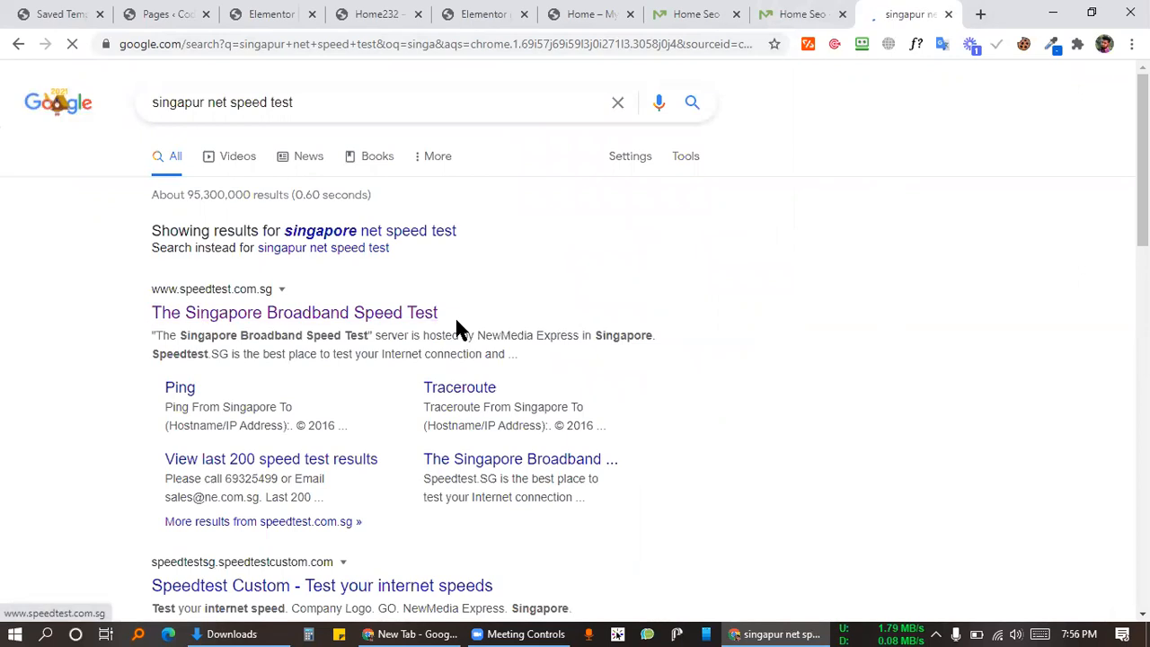
pyautogui.click(460, 321)
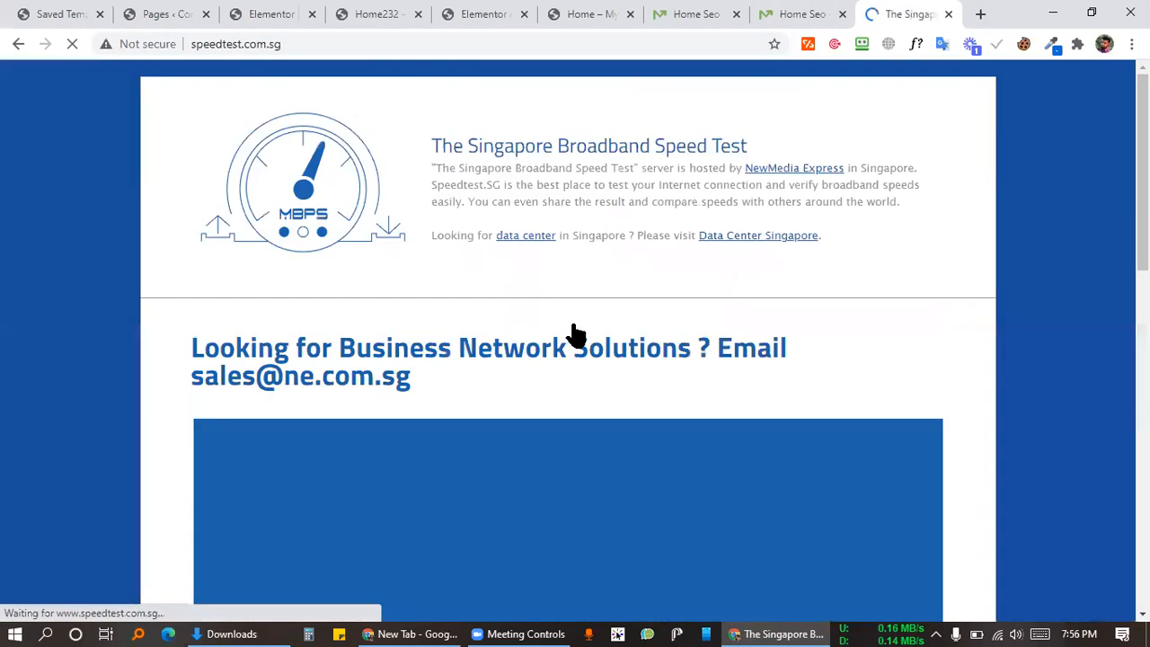
pyautogui.scroll(-3, 745, 341)
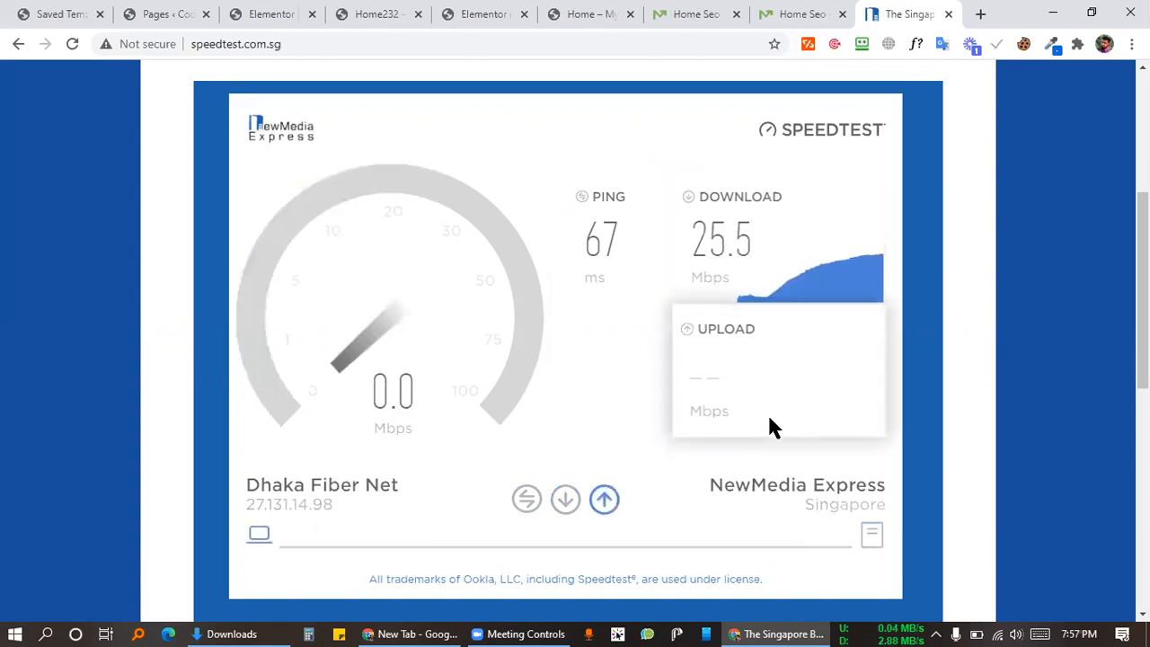
# Step: Check the 25.5 Mbps download and 18.9 Mbps upload results, then close the tab
pyautogui.doubleClick(793, 224)
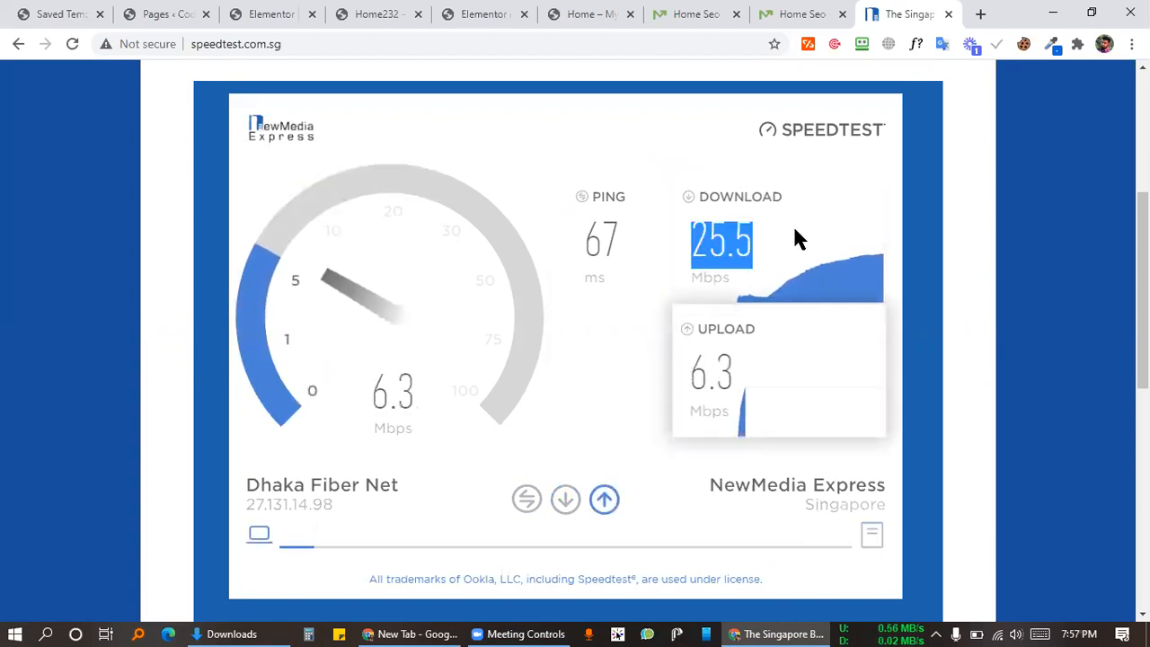
pyautogui.click(793, 223)
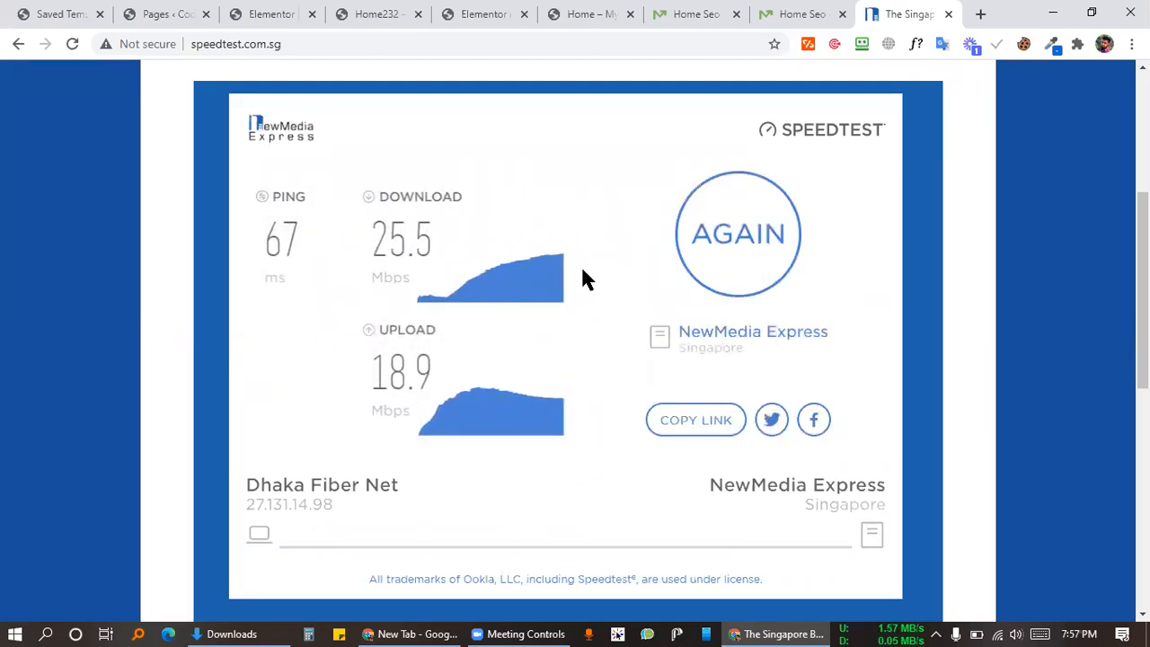
pyautogui.moveTo(481, 341); pyautogui.dragTo(450, 330)
pyautogui.click(449, 330)
pyautogui.hotkey('ctrl', 'w')
# Step: Switch among the test page editor, Home232 template, and Pages tabs
pyautogui.click(370, 13)
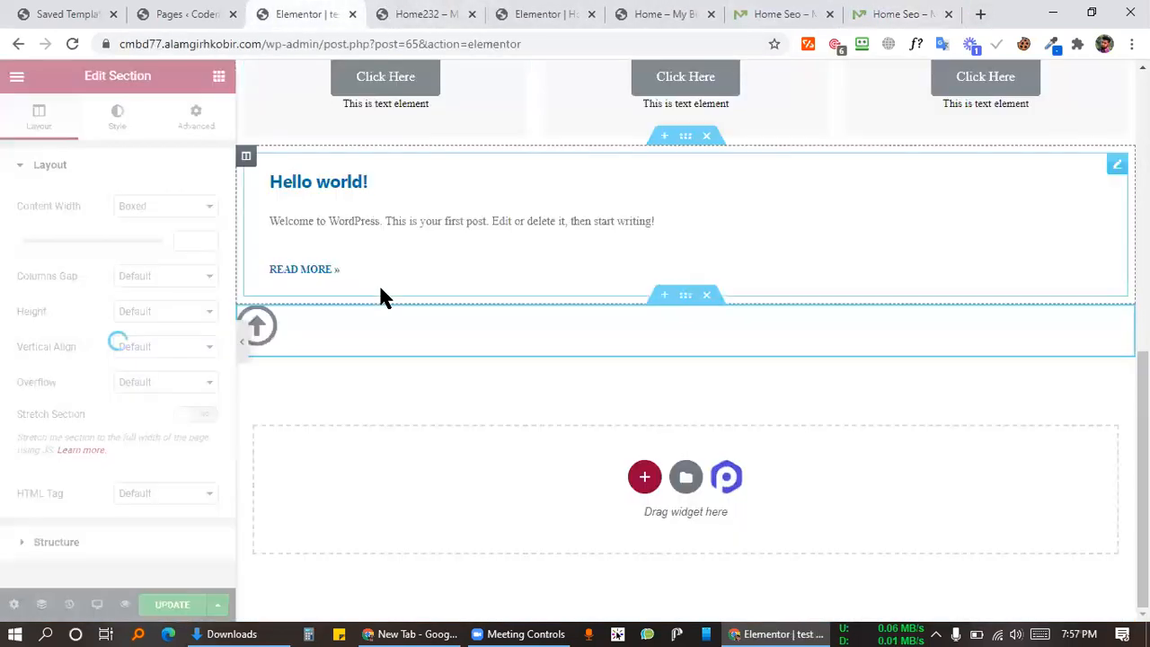
pyautogui.scroll(5, 346, 404)
pyautogui.scroll(2, 408, 306)
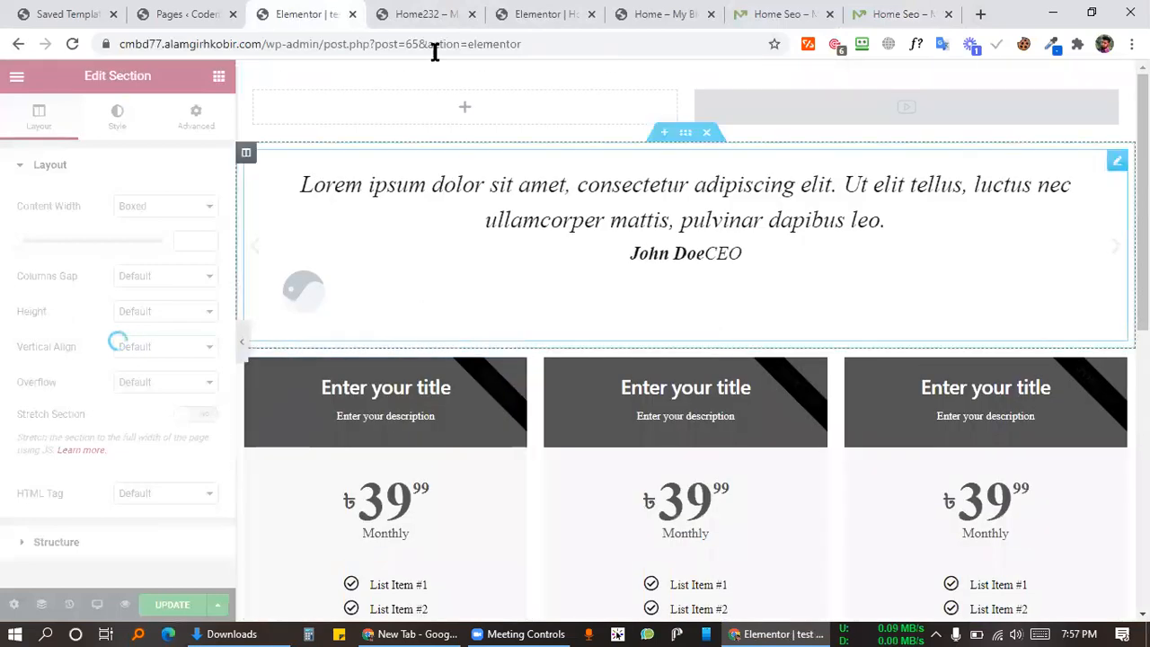
pyautogui.click(393, 14)
pyautogui.click(531, 12)
pyautogui.click(416, 13)
pyautogui.click(210, 13)
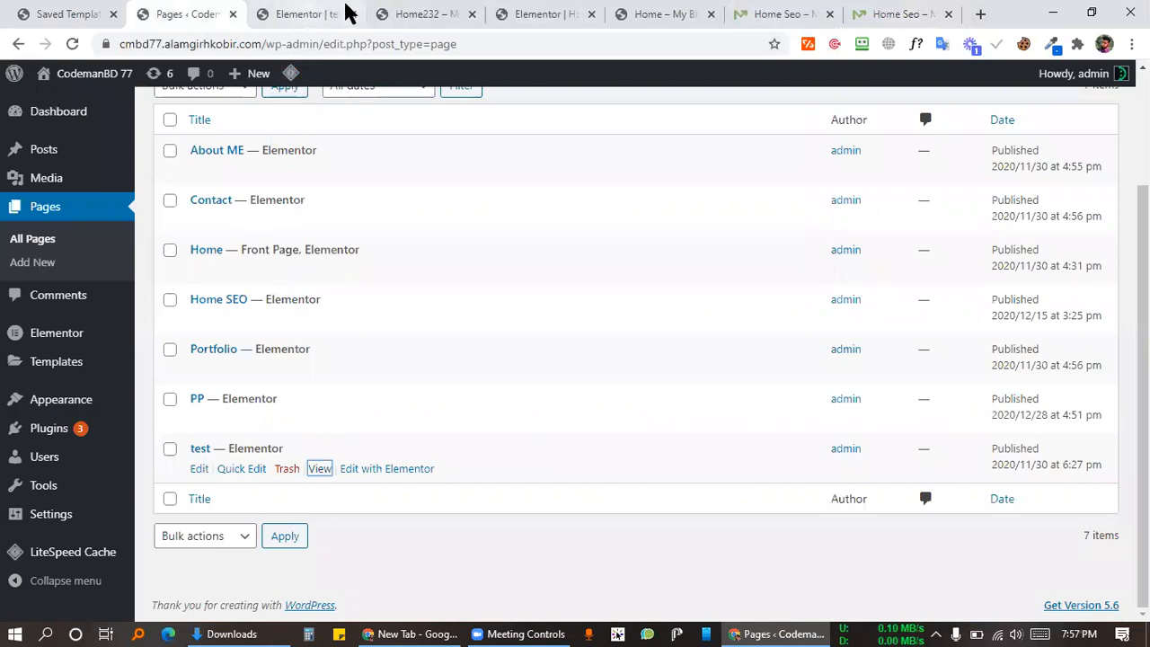
# Step: Close the test page's Elementor editor without saving and scroll Home232 to the top
pyautogui.click(350, 14)
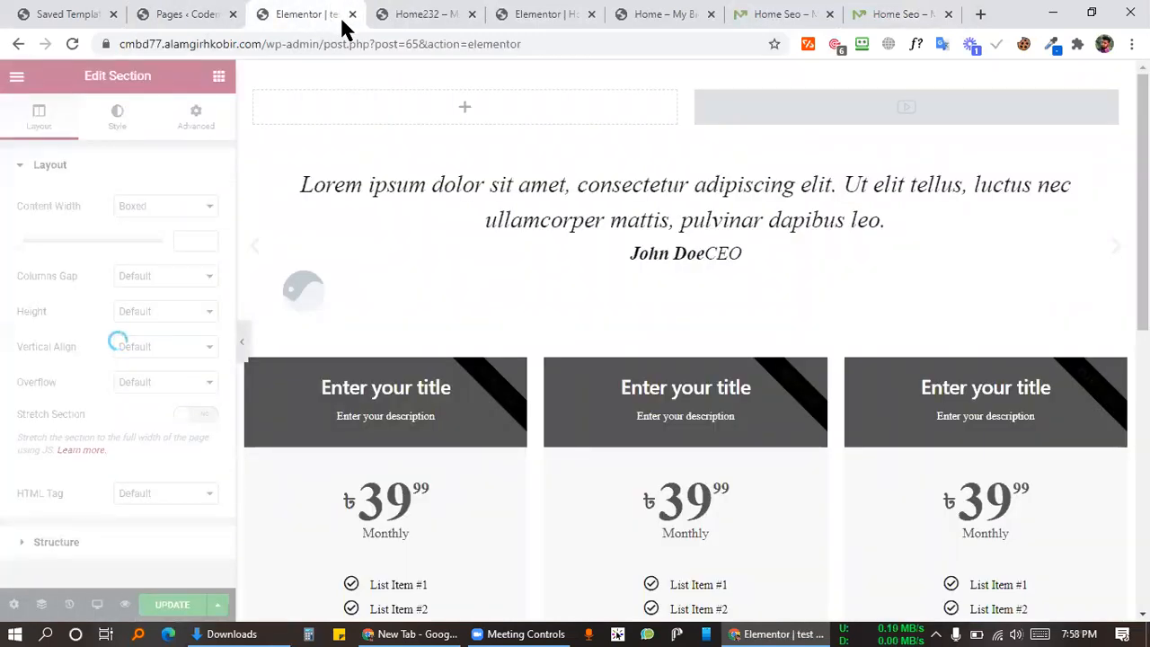
pyautogui.click(418, 14)
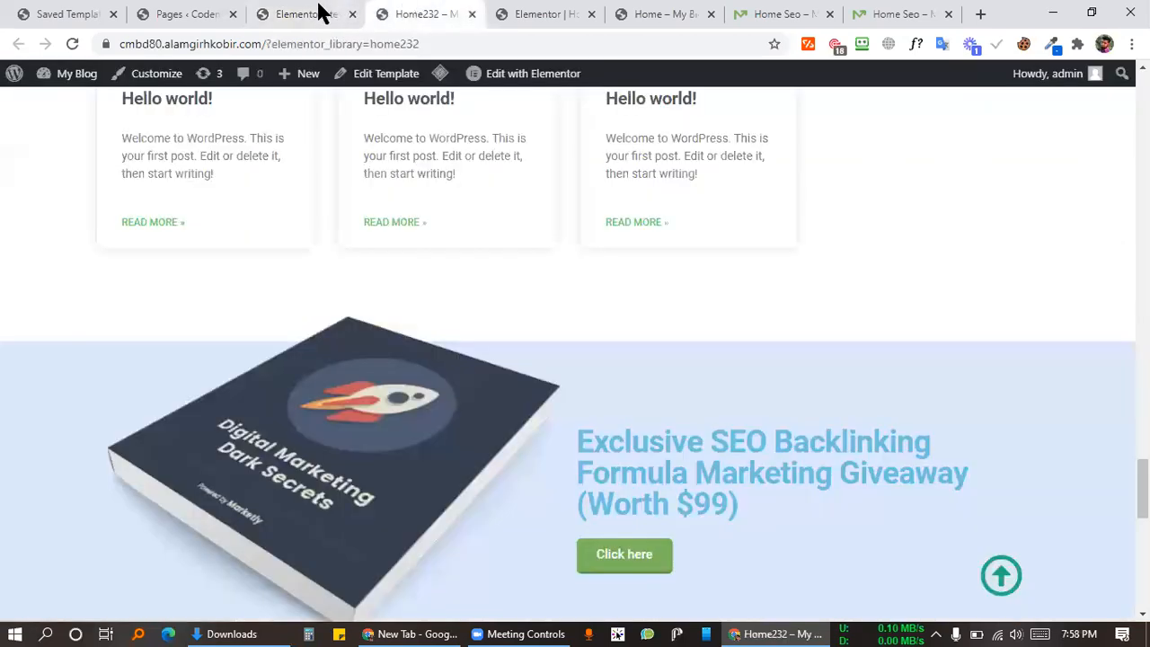
pyautogui.click(353, 14)
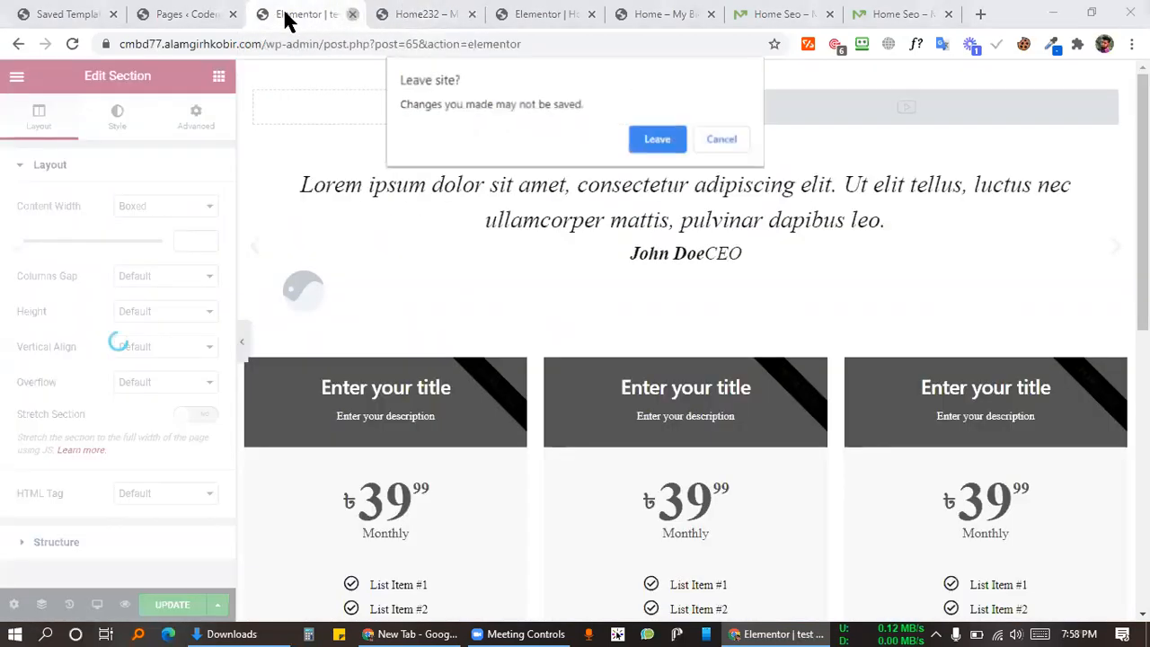
pyautogui.click(656, 140)
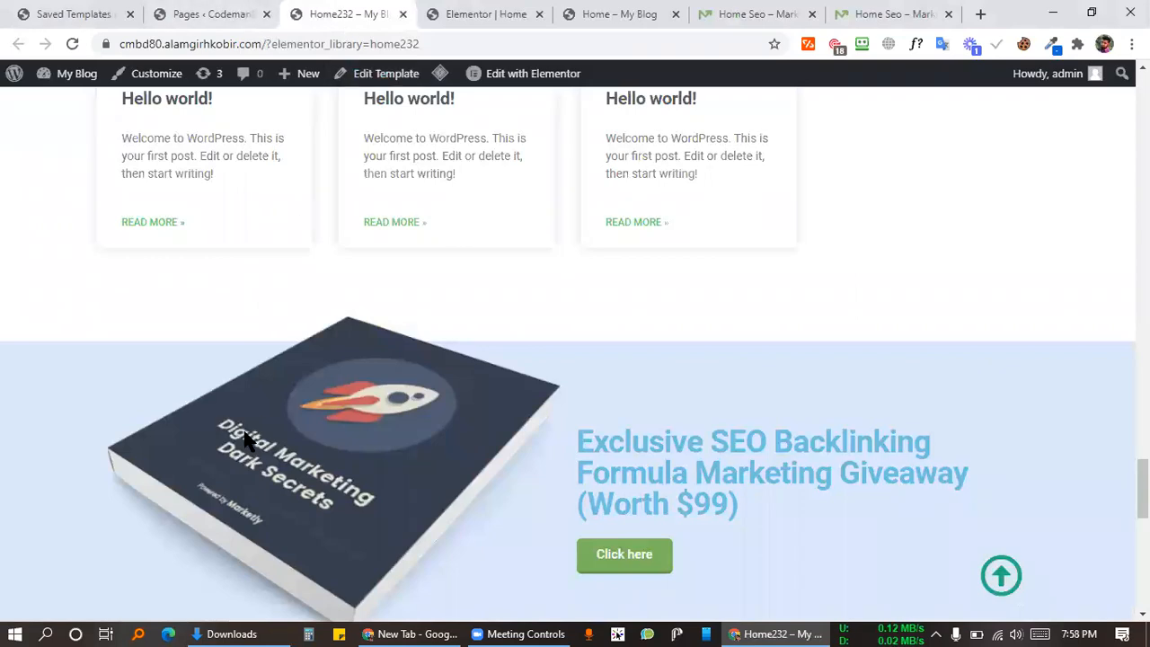
pyautogui.scroll(20, 688, 356)
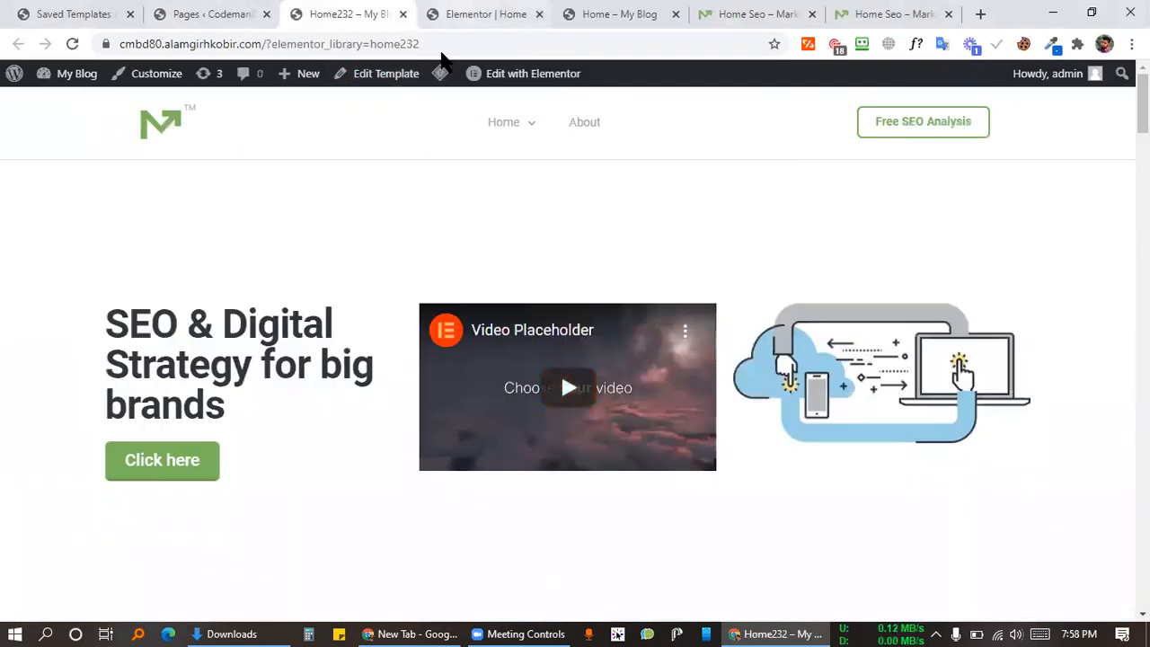
# Step: In the Home page editor, open the giveaway section's Save as Template dialog, dismissing it twice
pyautogui.click(481, 20)
pyautogui.scroll(8, 657, 315)
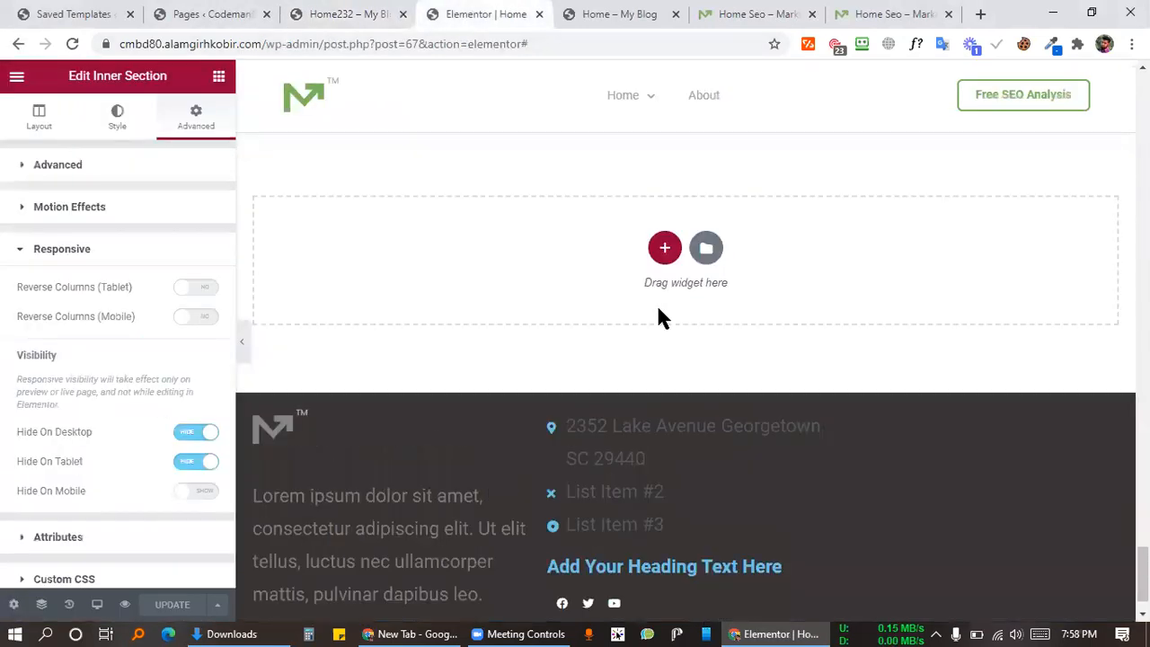
pyautogui.scroll(5, 731, 304)
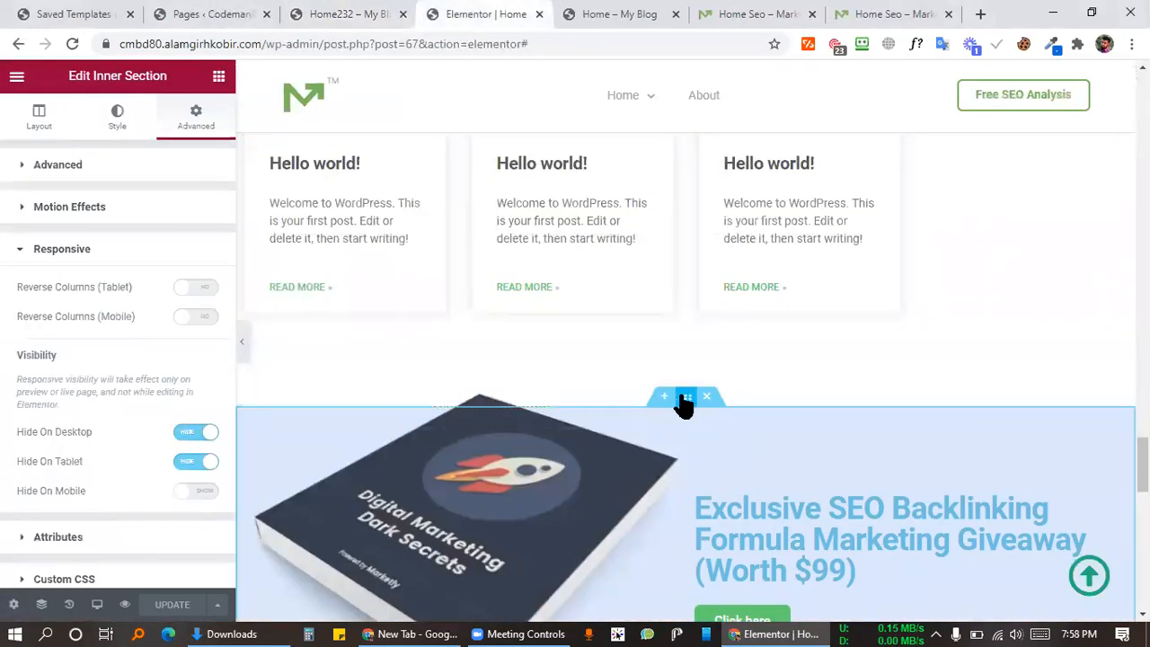
pyautogui.rightClick(685, 402)
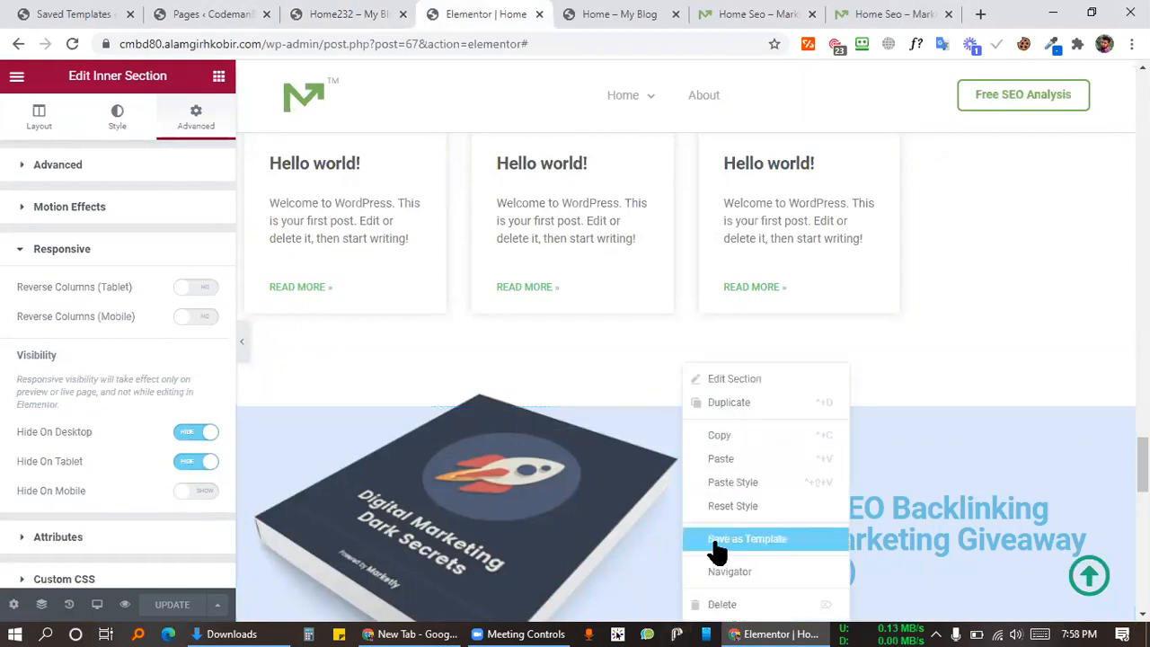
pyautogui.click(746, 538)
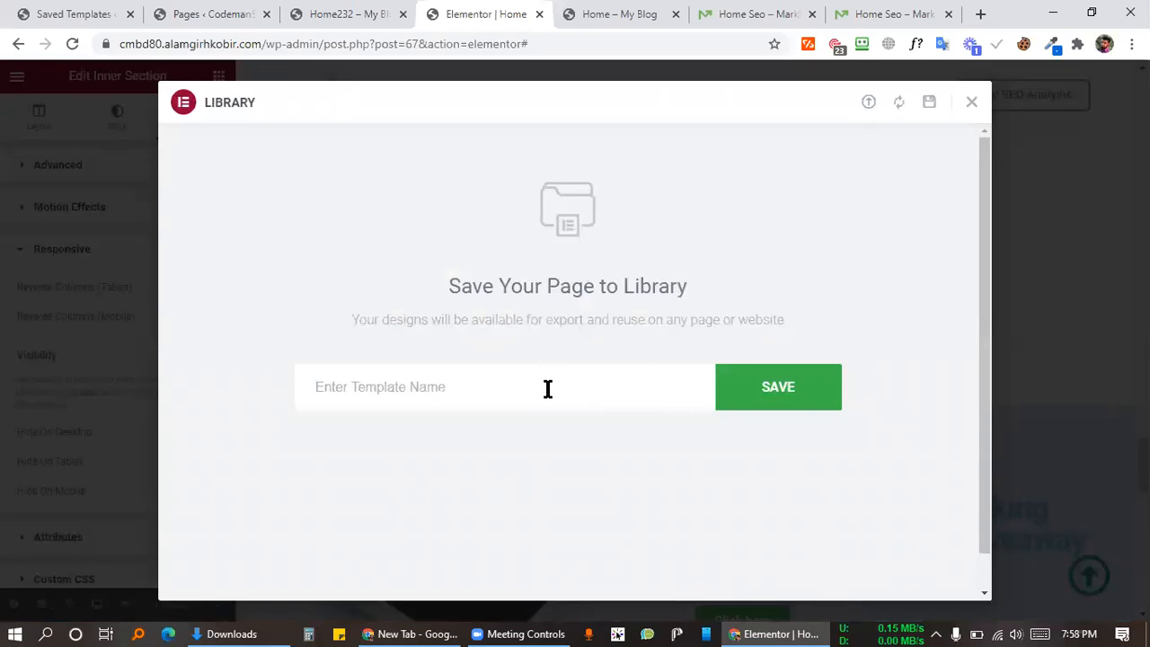
pyautogui.click(969, 106)
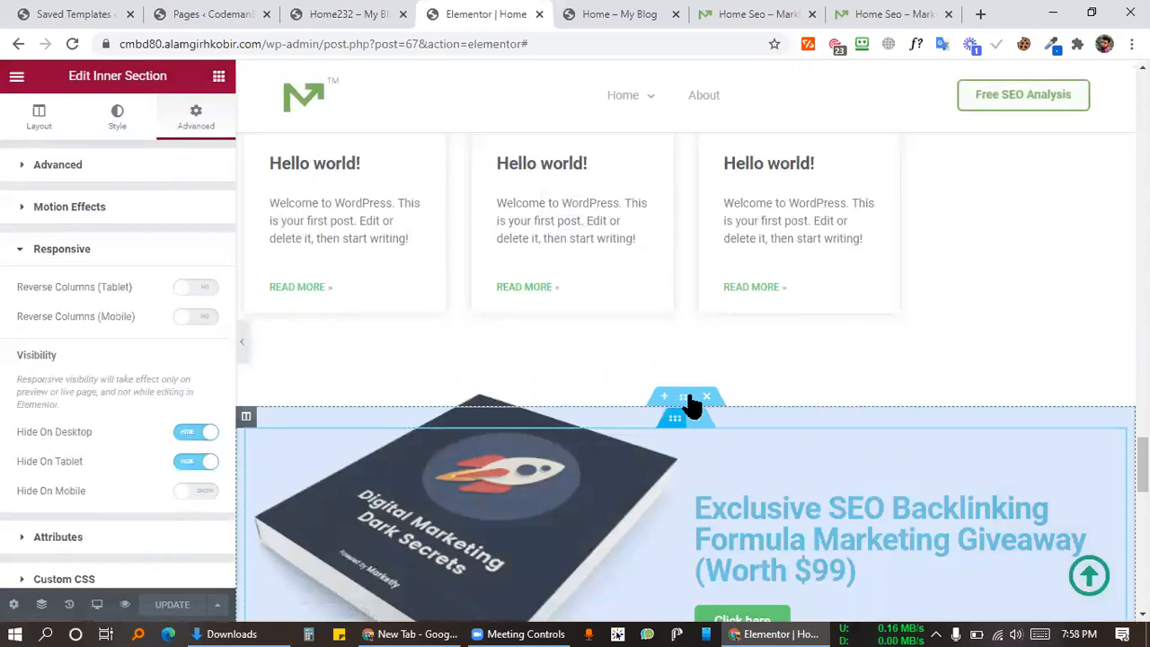
pyautogui.rightClick(686, 396)
pyautogui.click(759, 542)
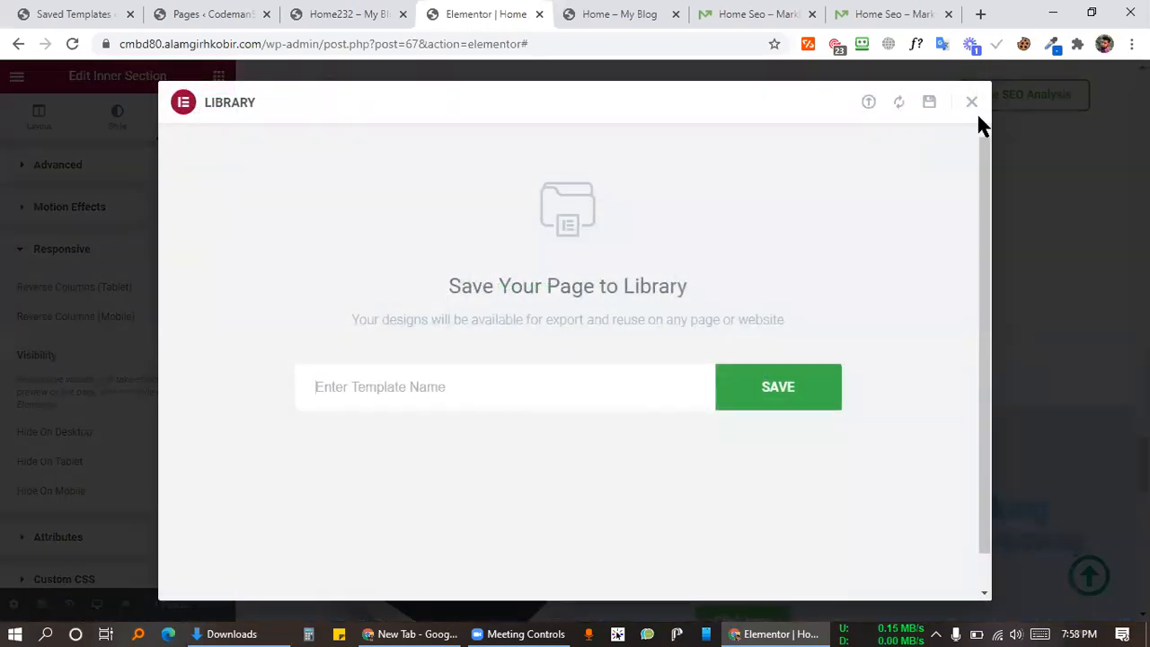
pyautogui.click(971, 102)
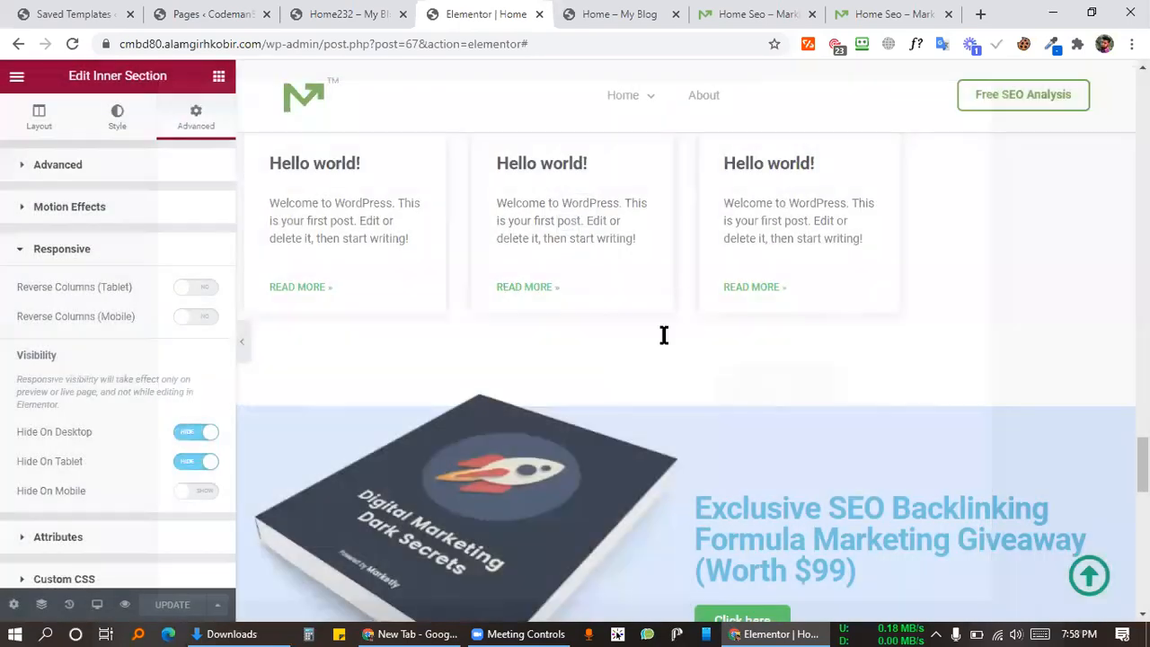
pyautogui.scroll(-5, 670, 270)
pyautogui.scroll(10, 680, 201)
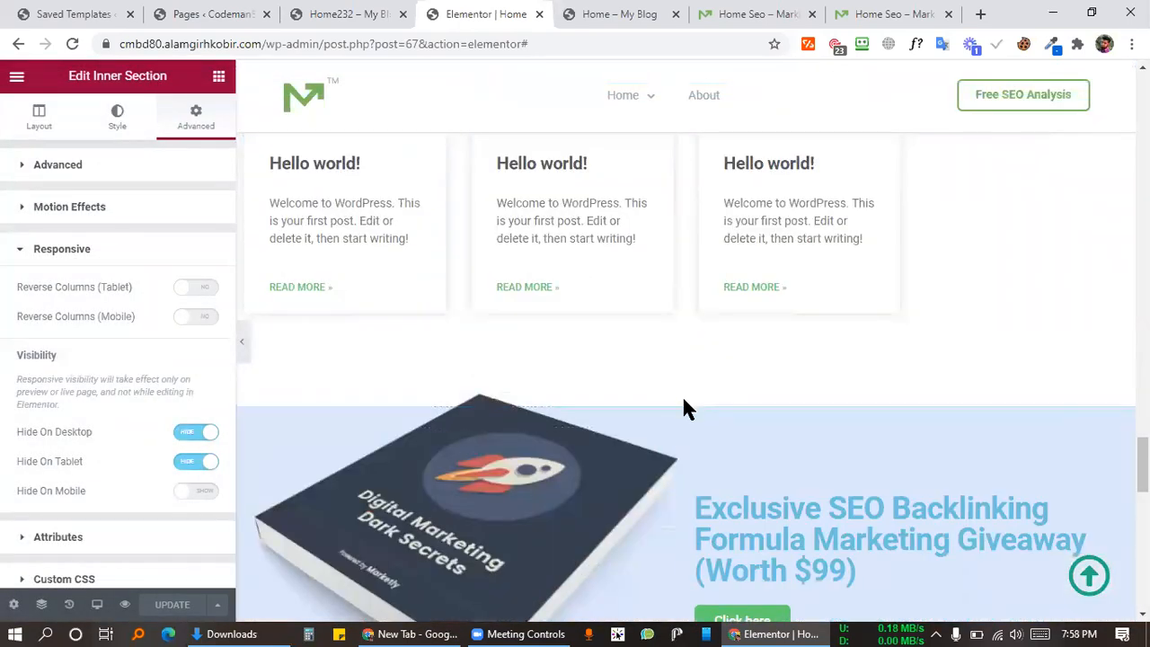
# Step: Save the SEO Backlinking giveaway section as template 'cxvbcnvb' and close the library
pyautogui.rightClick(682, 395)
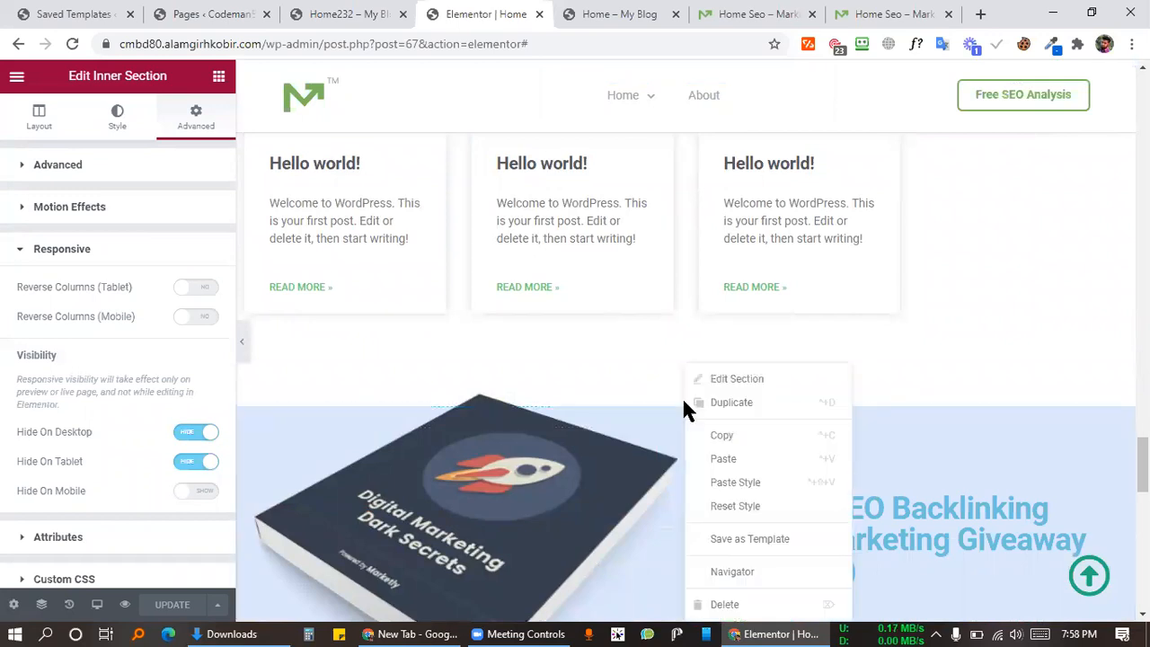
pyautogui.click(758, 539)
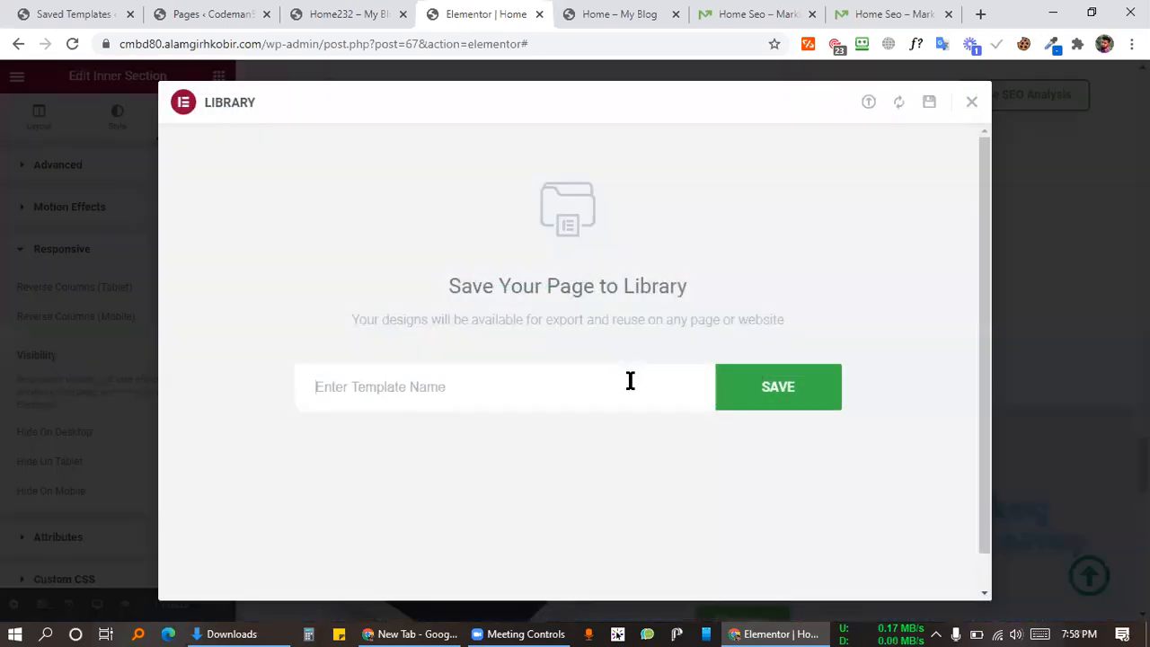
pyautogui.click(630, 381)
pyautogui.write('cxvbcnvb')
pyautogui.click(786, 391)
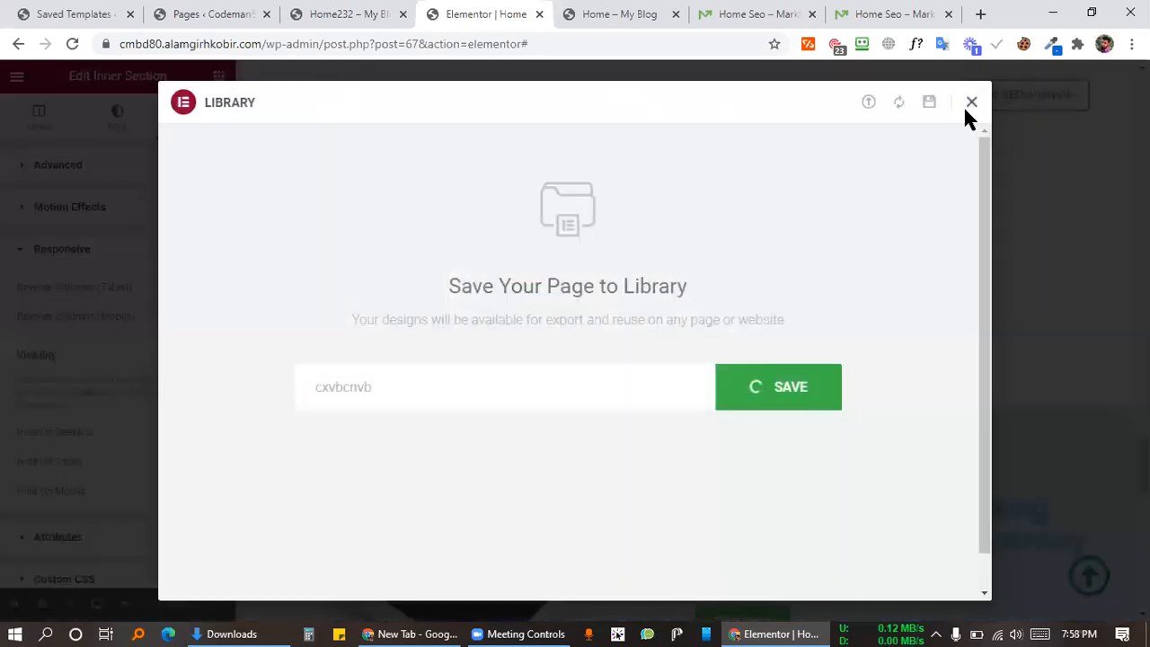
pyautogui.click(971, 102)
# Step: Reload the Elementor editor for the Home page
pyautogui.scroll(-15, 740, 339)
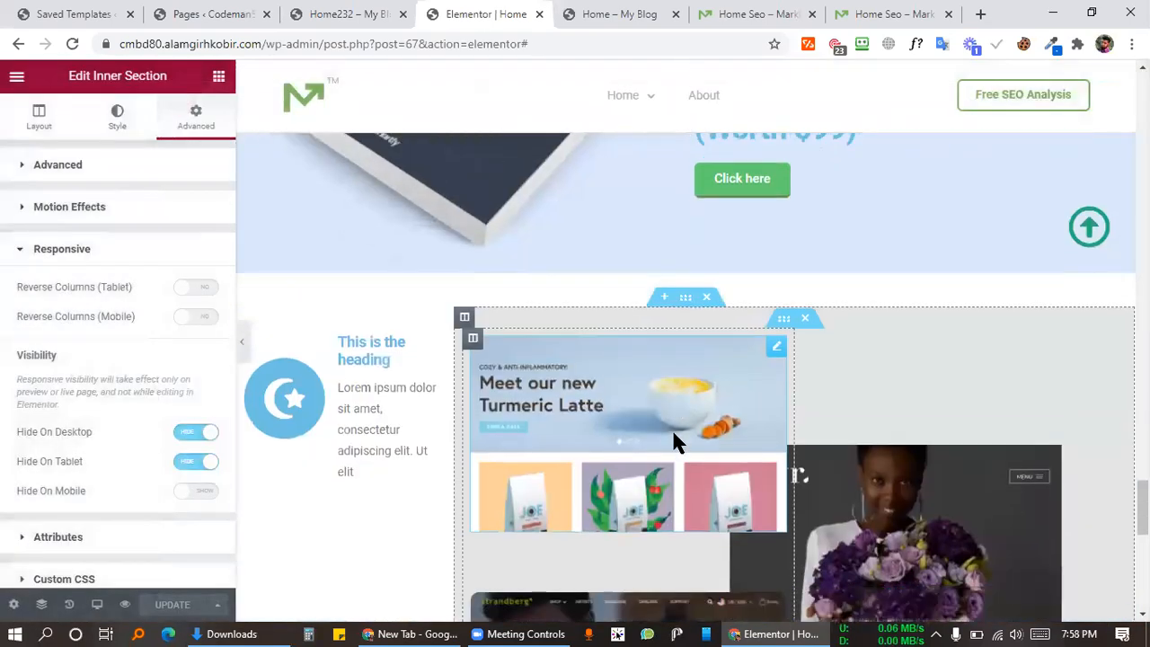
pyautogui.scroll(2, 721, 214)
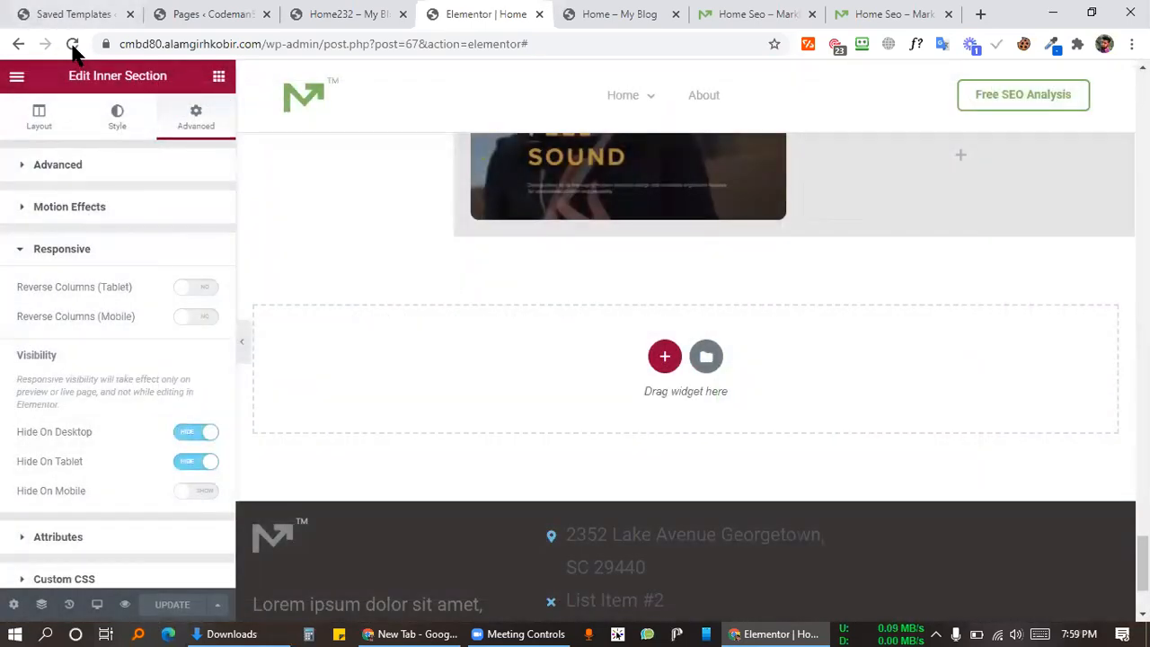
pyautogui.click(72, 43)
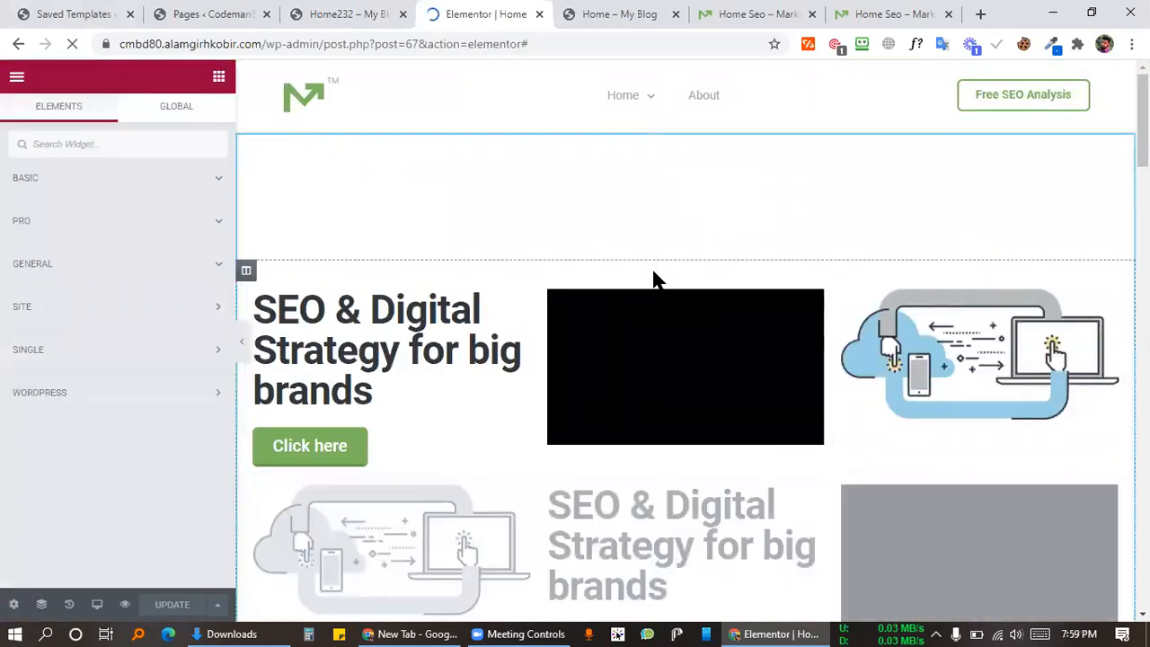
pyautogui.scroll(-15, 653, 279)
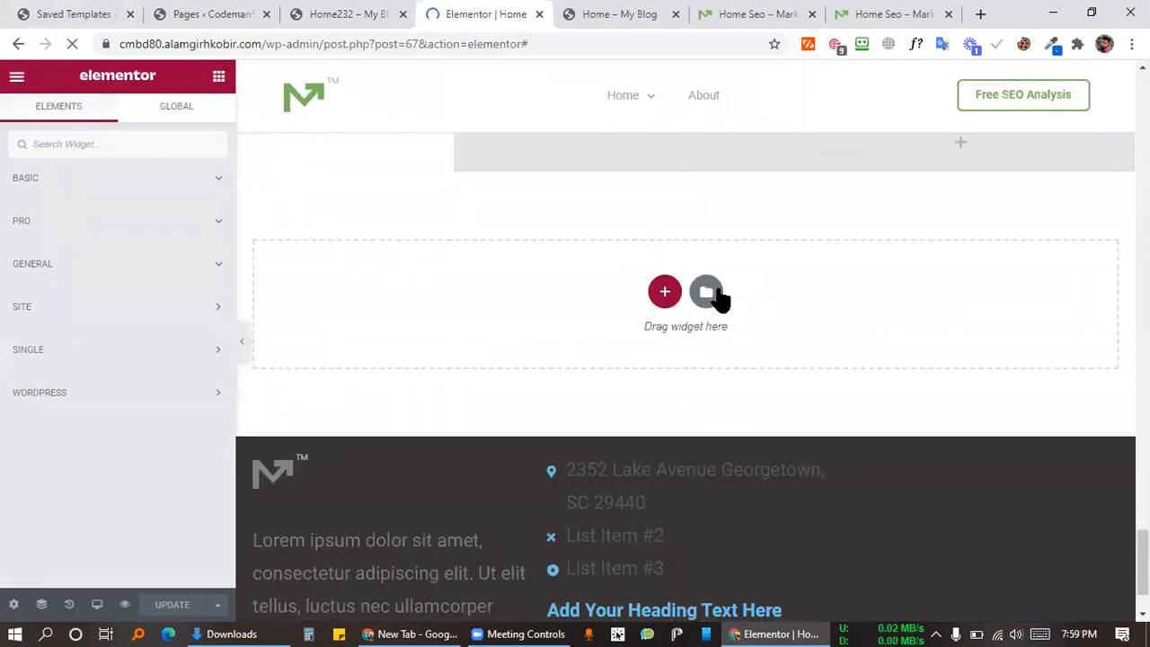
pyautogui.moveTo(856, 324); pyautogui.dragTo(883, 309)
pyautogui.scroll(20, 883, 310)
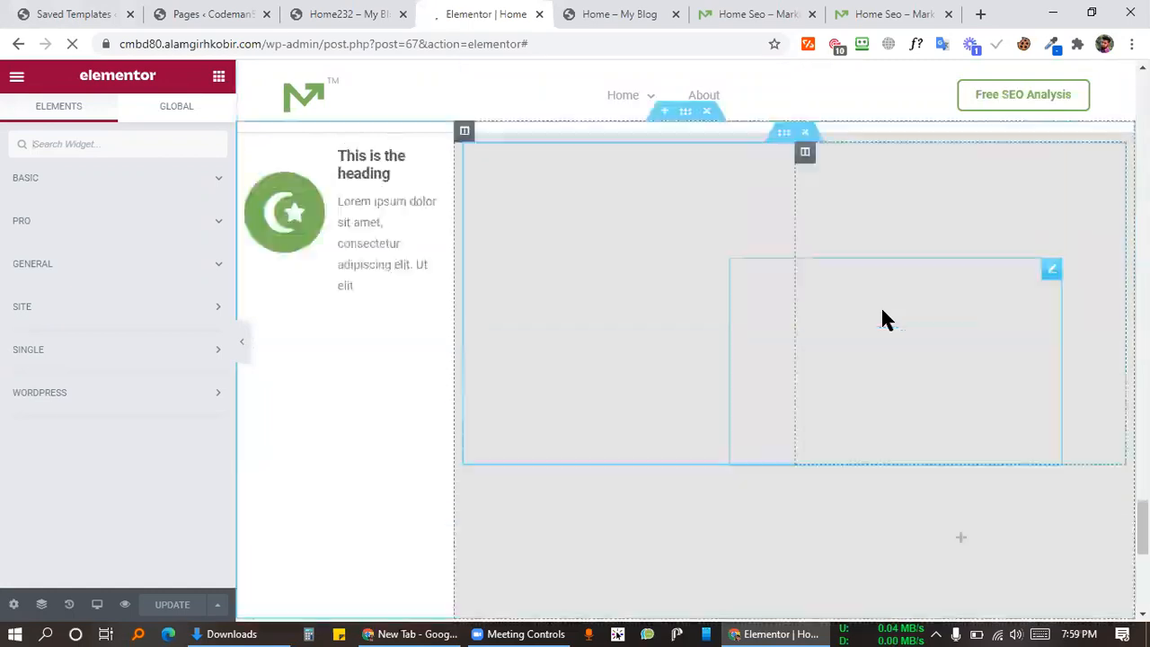
pyautogui.scroll(-6, 808, 327)
pyautogui.scroll(-12, 795, 329)
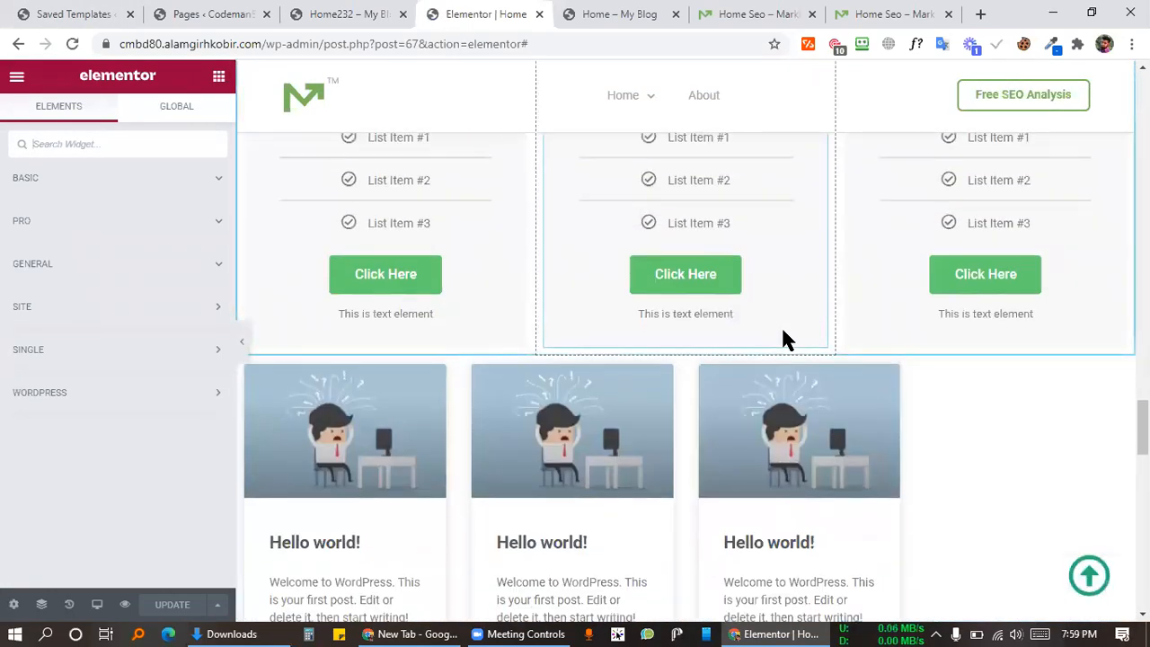
pyautogui.scroll(-2, 784, 339)
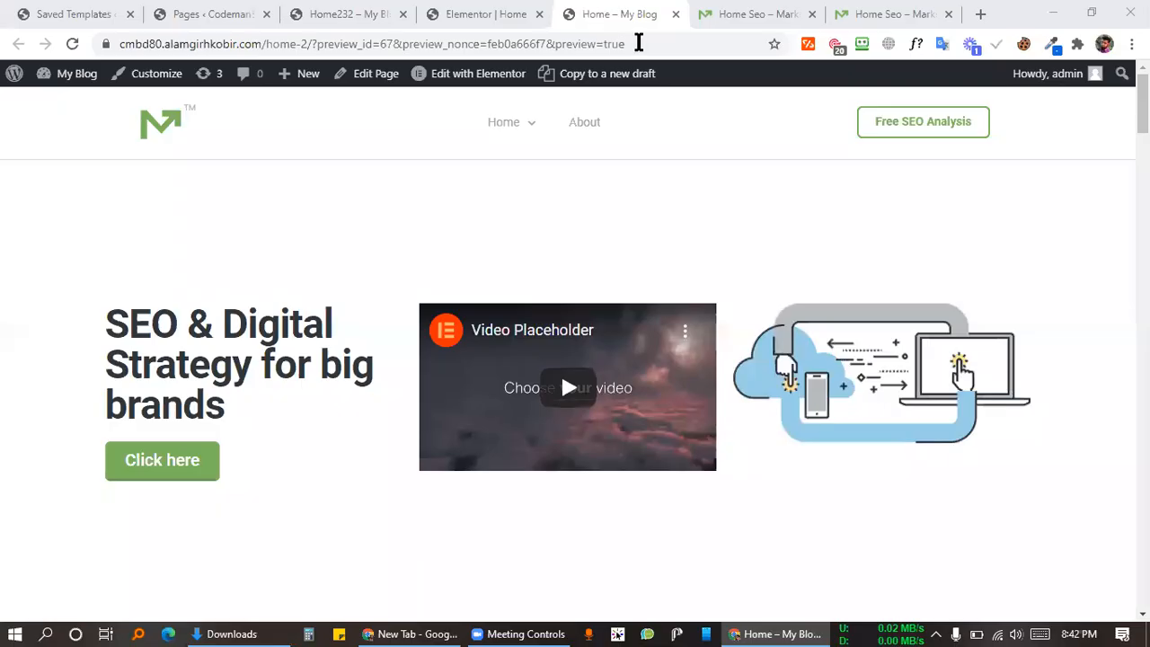
# Step: Search for 'happy add' and open the happyaddons.com website
pyautogui.click(638, 43)
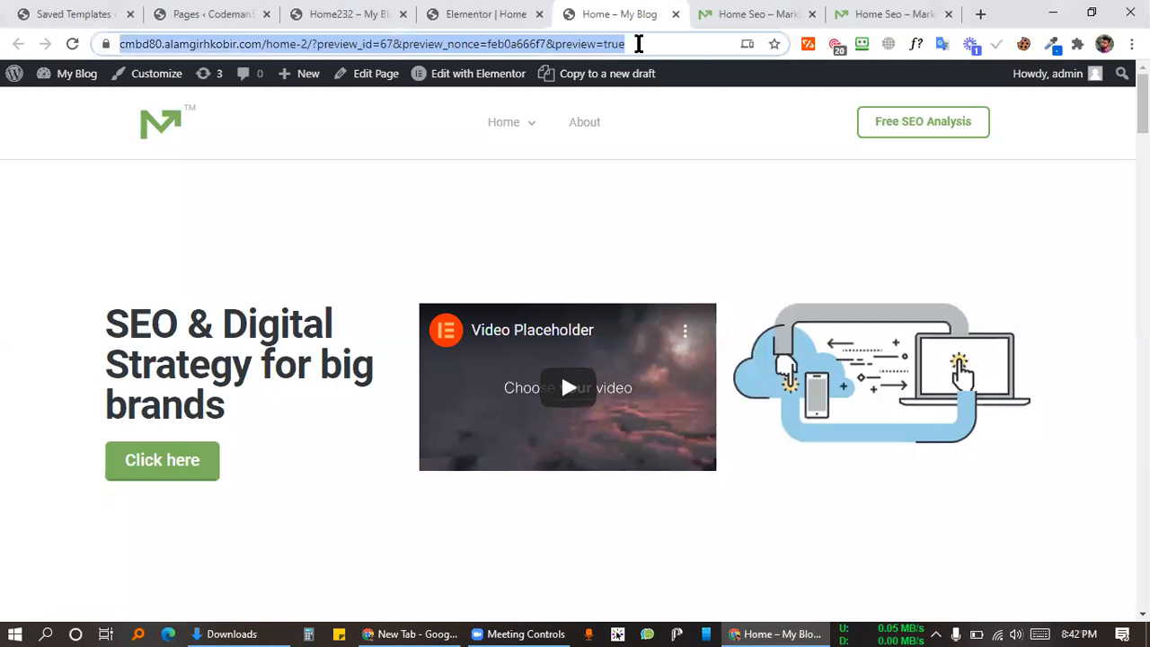
pyautogui.write('ha')
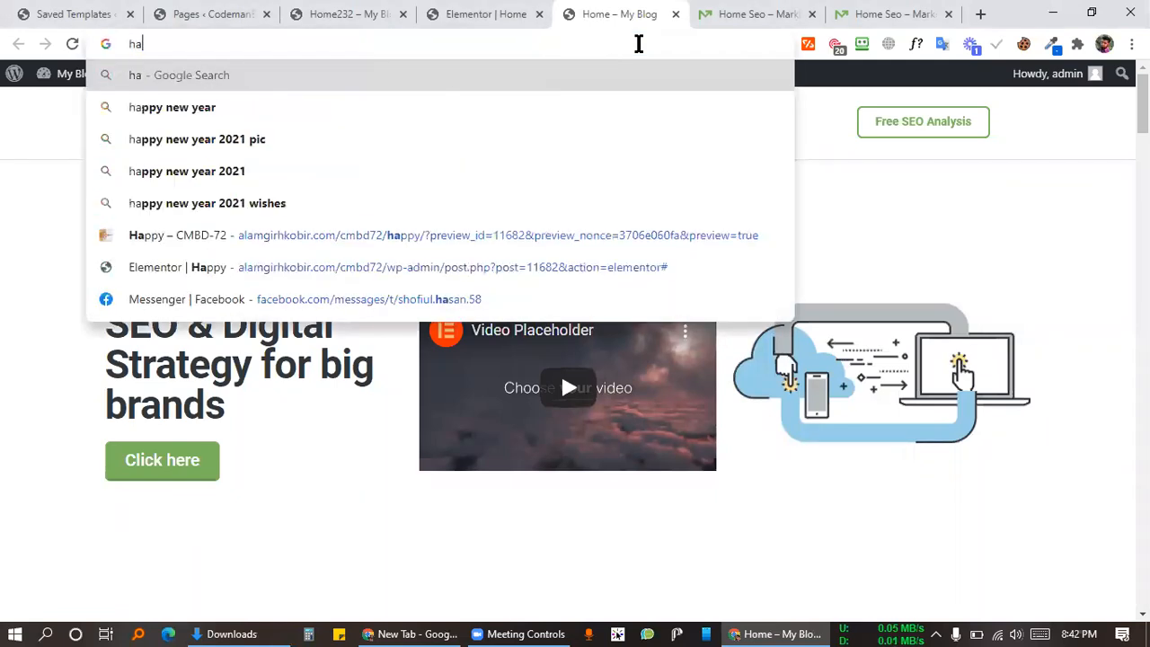
pyautogui.write('ppy')
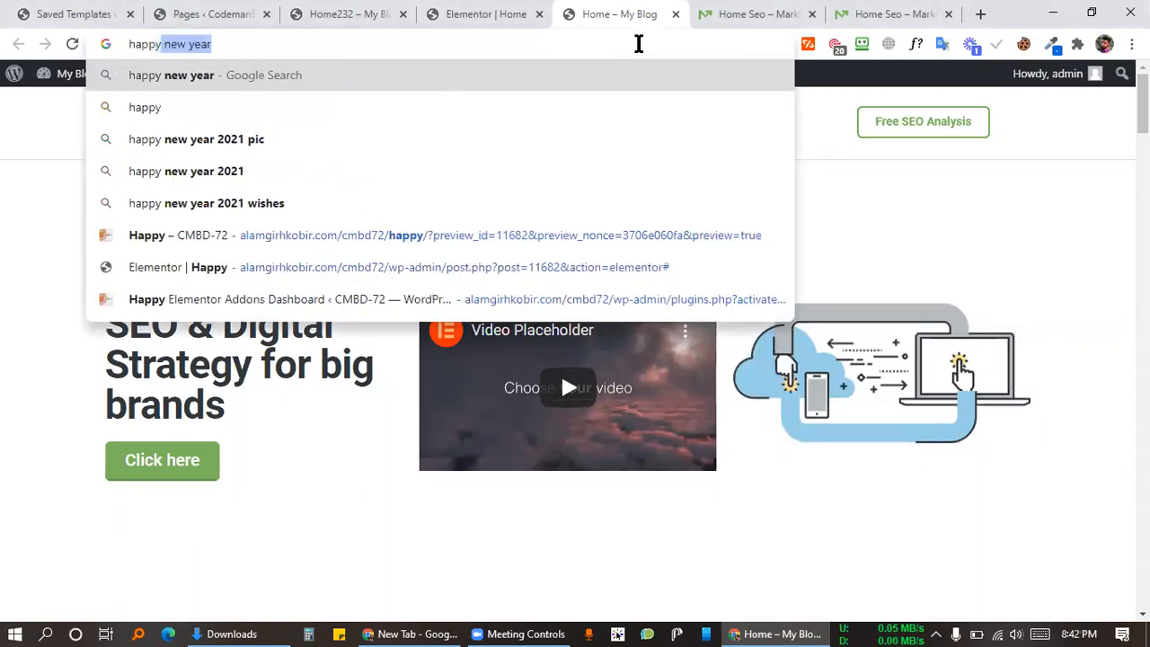
pyautogui.write(' add')
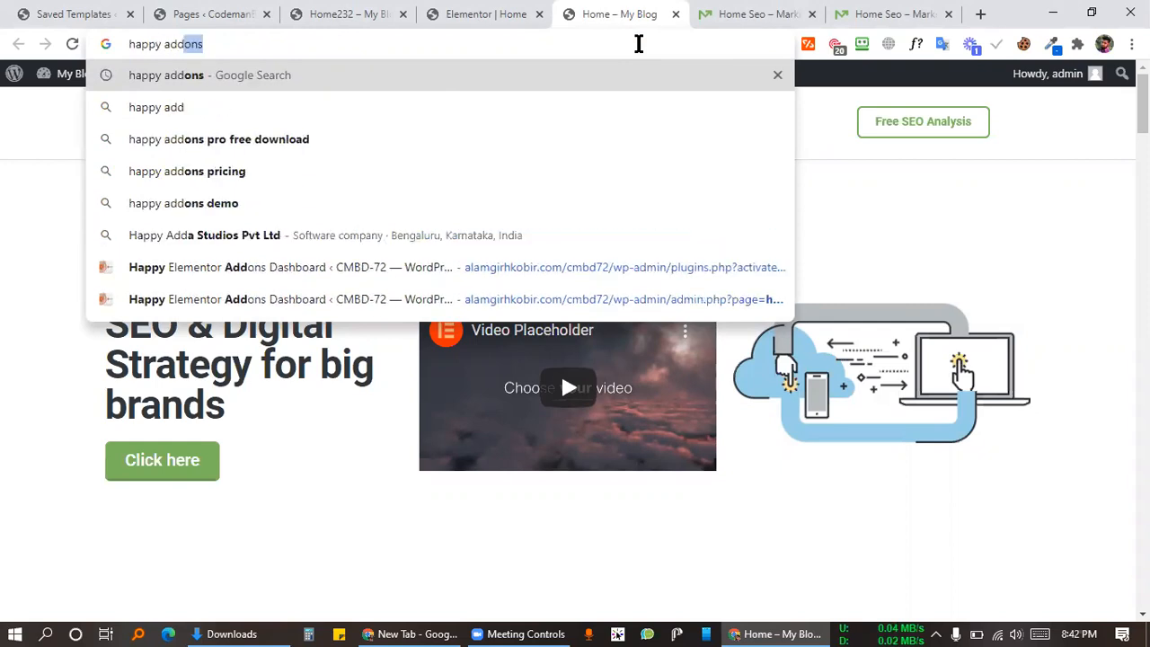
pyautogui.press('Return')
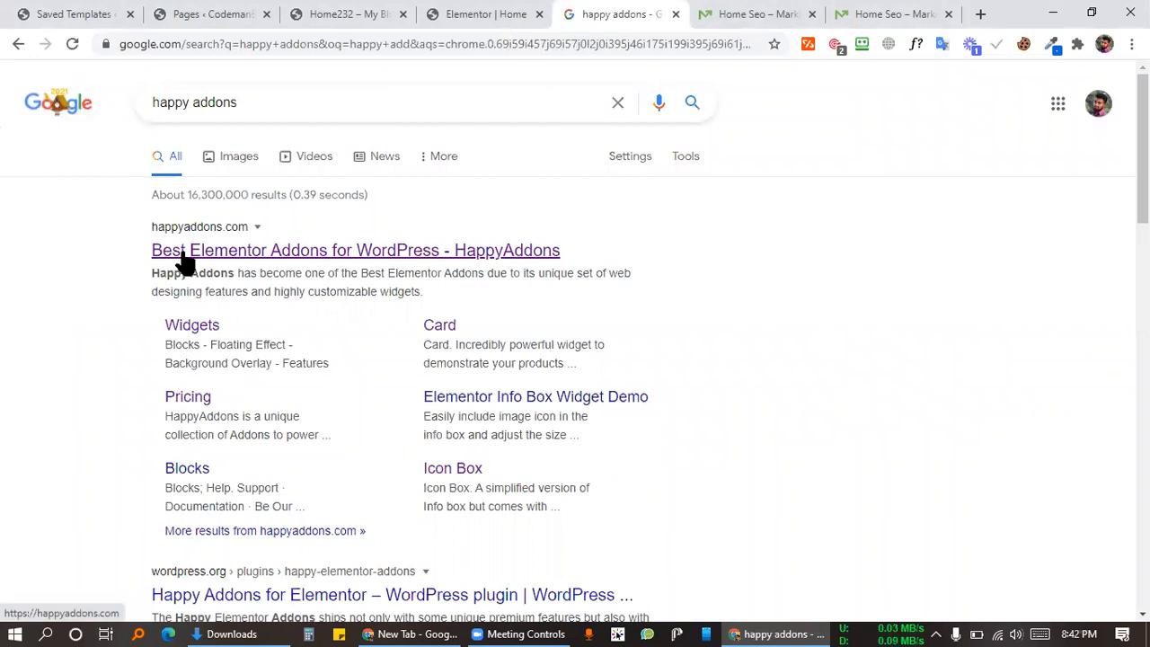
pyautogui.click(182, 256)
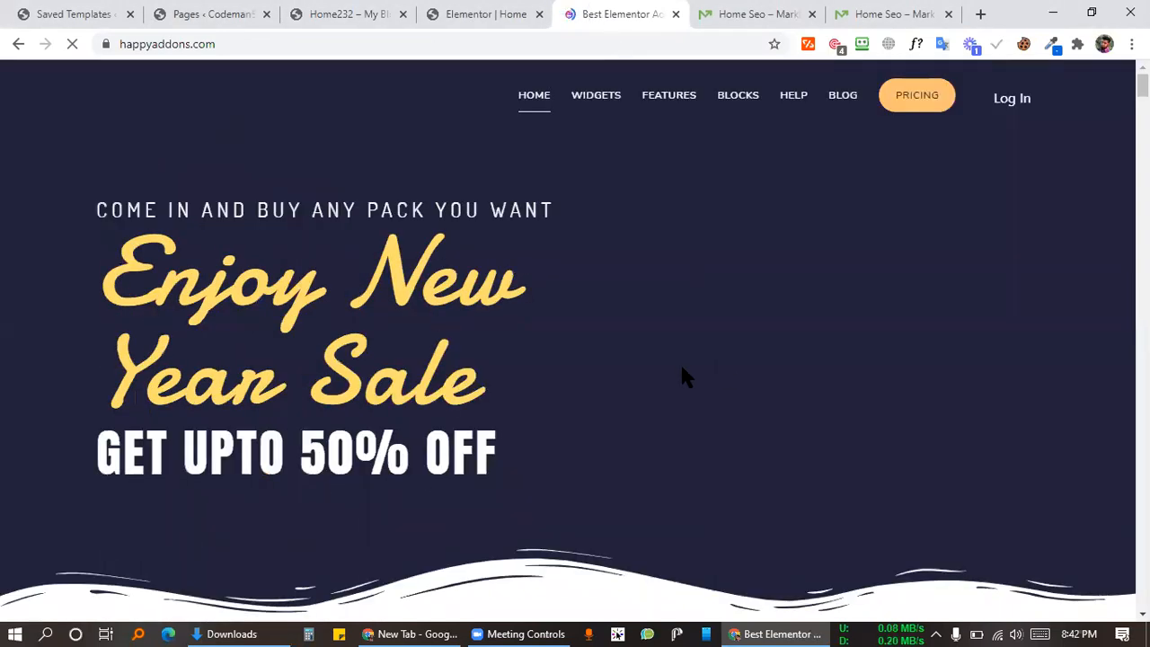
pyautogui.scroll(-15, 669, 409)
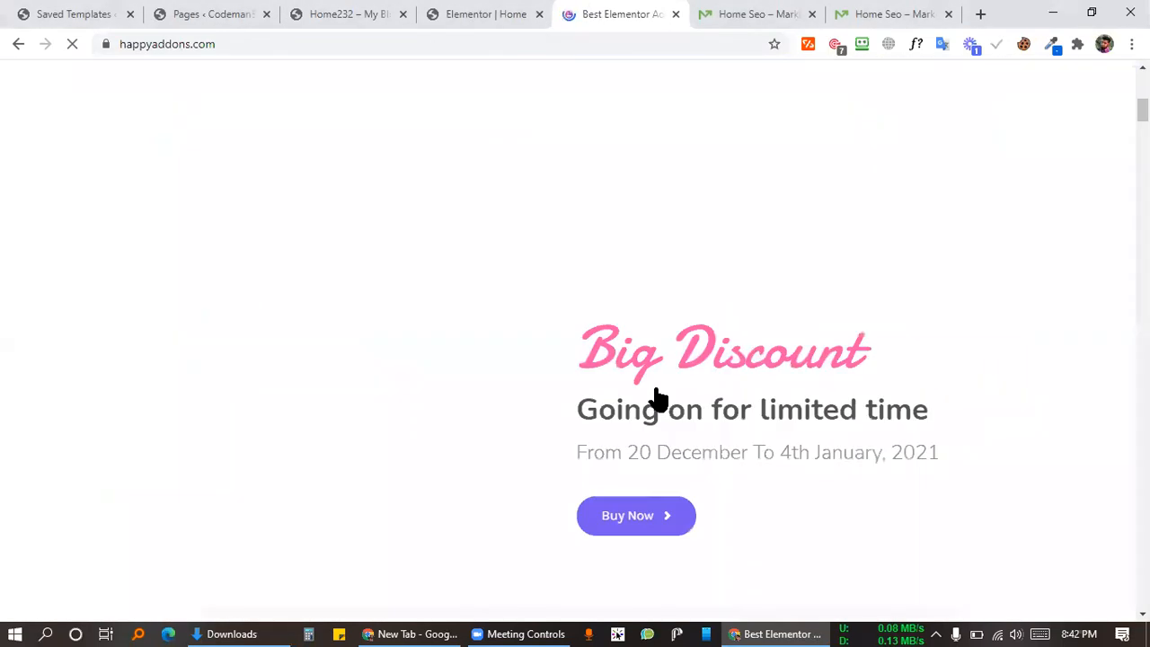
pyautogui.scroll(15, 714, 254)
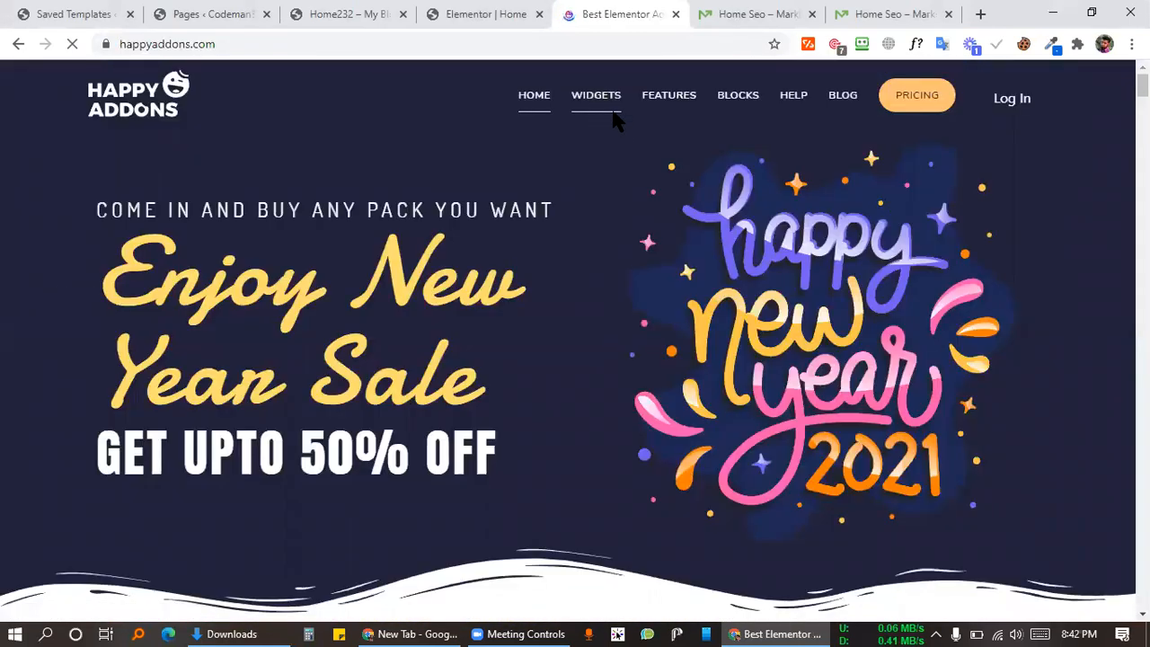
# Step: Go to the Happy Addons widgets page and view the free widget cards
pyautogui.click(614, 111)
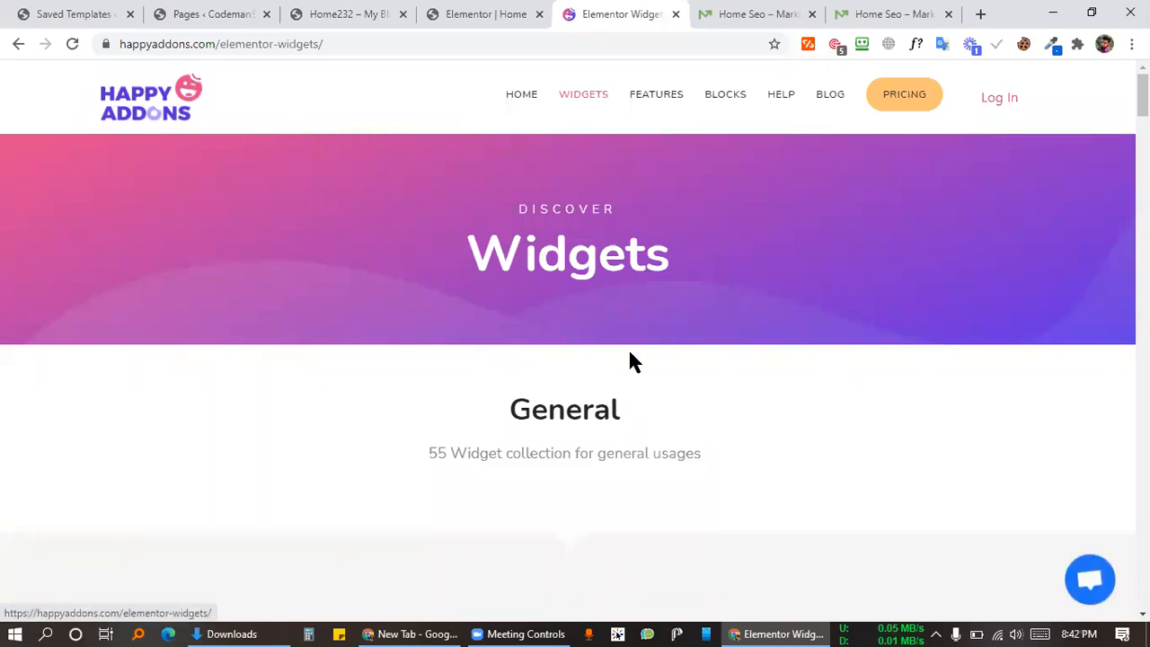
pyautogui.scroll(-5, 629, 362)
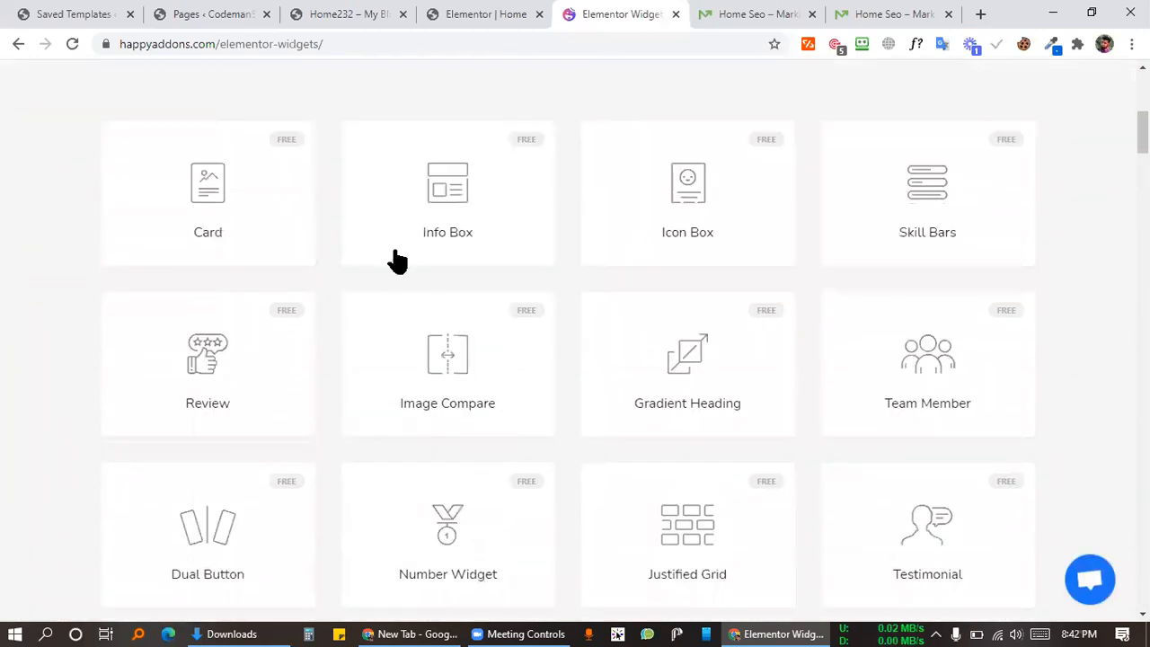
pyautogui.rightClick(453, 364)
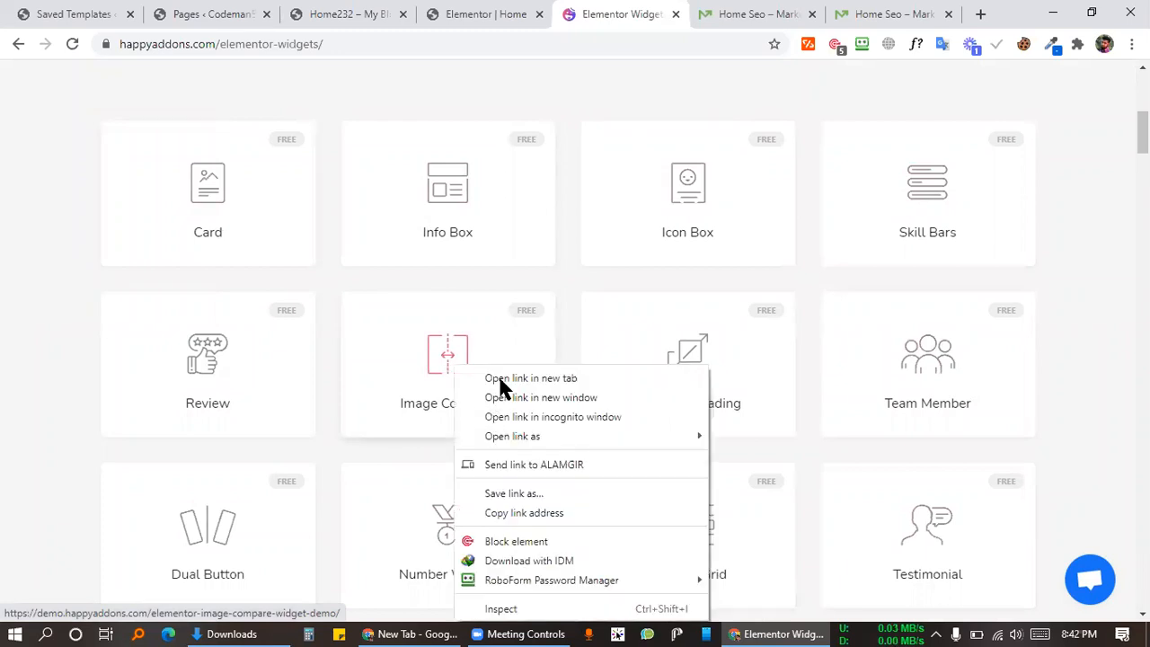
pyautogui.click(500, 378)
pyautogui.click(663, 18)
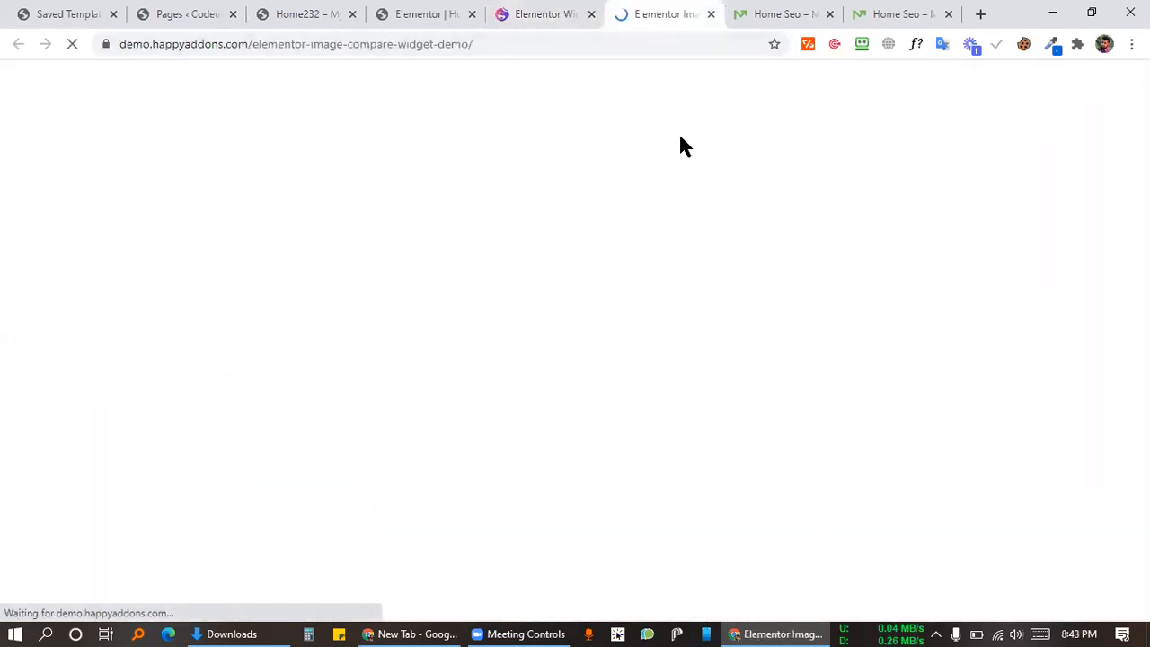
pyautogui.scroll(-4, 606, 298)
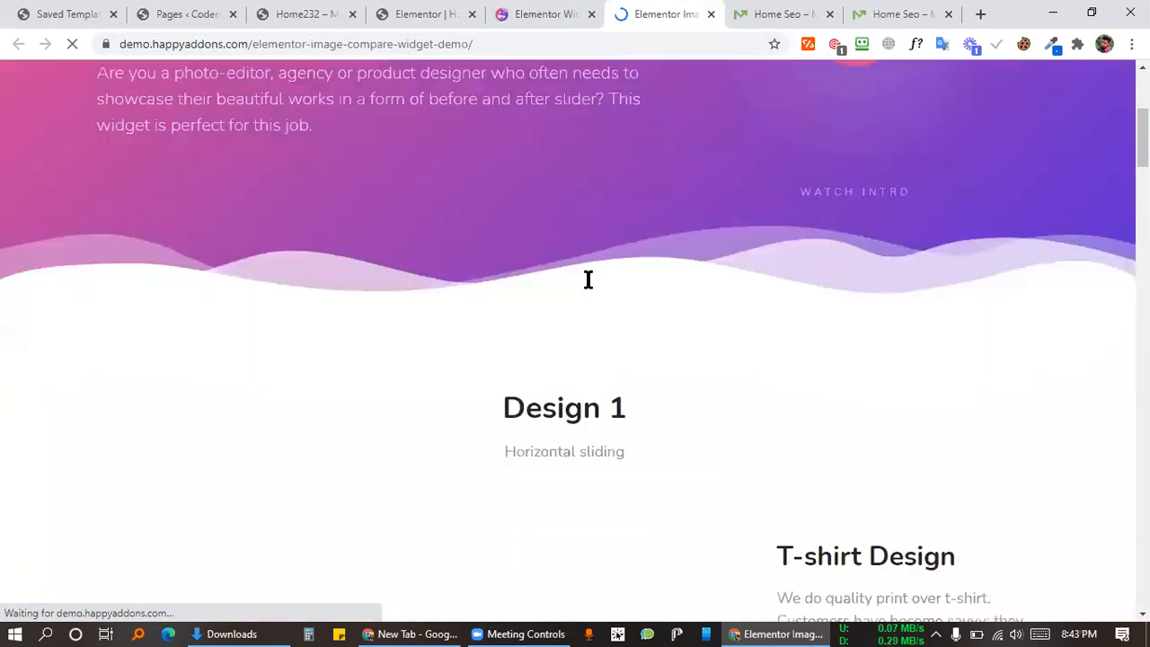
pyautogui.scroll(3, 744, 237)
pyautogui.scroll(2, 744, 269)
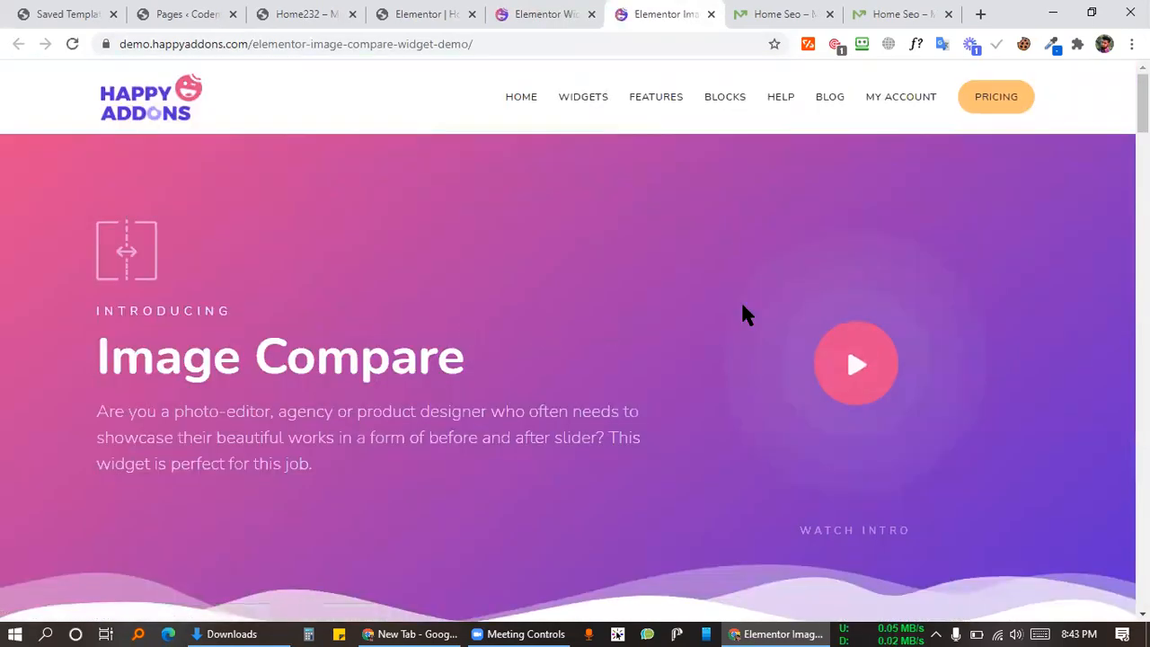
pyautogui.scroll(-1, 745, 314)
pyautogui.scroll(-1, 863, 229)
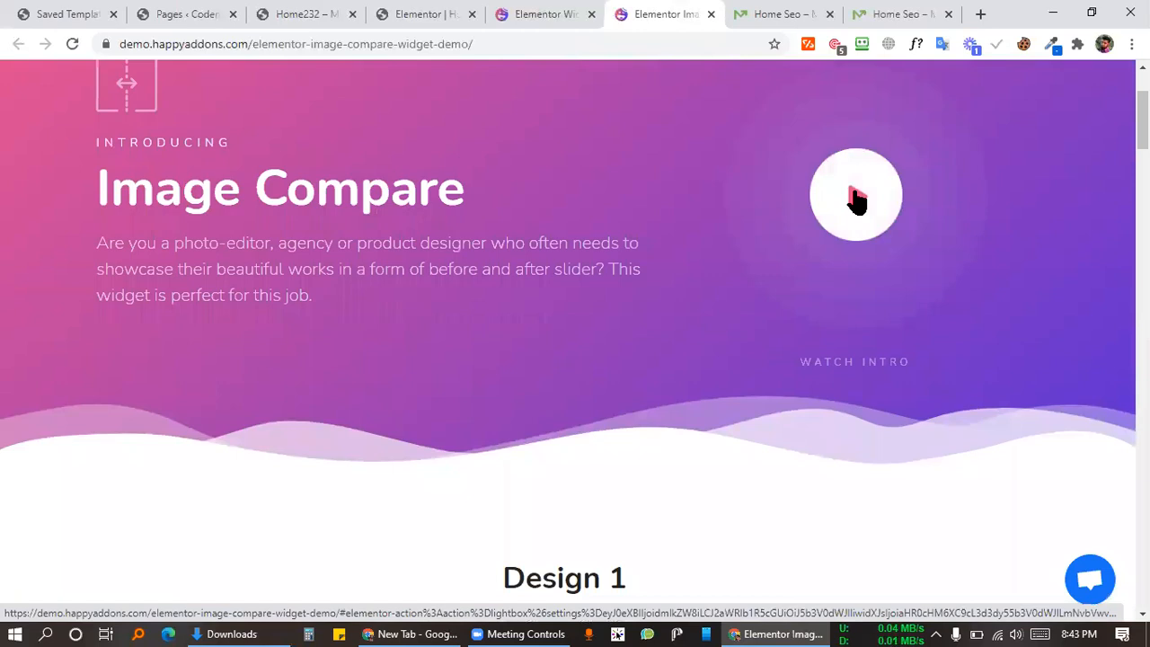
pyautogui.scroll(-5, 680, 311)
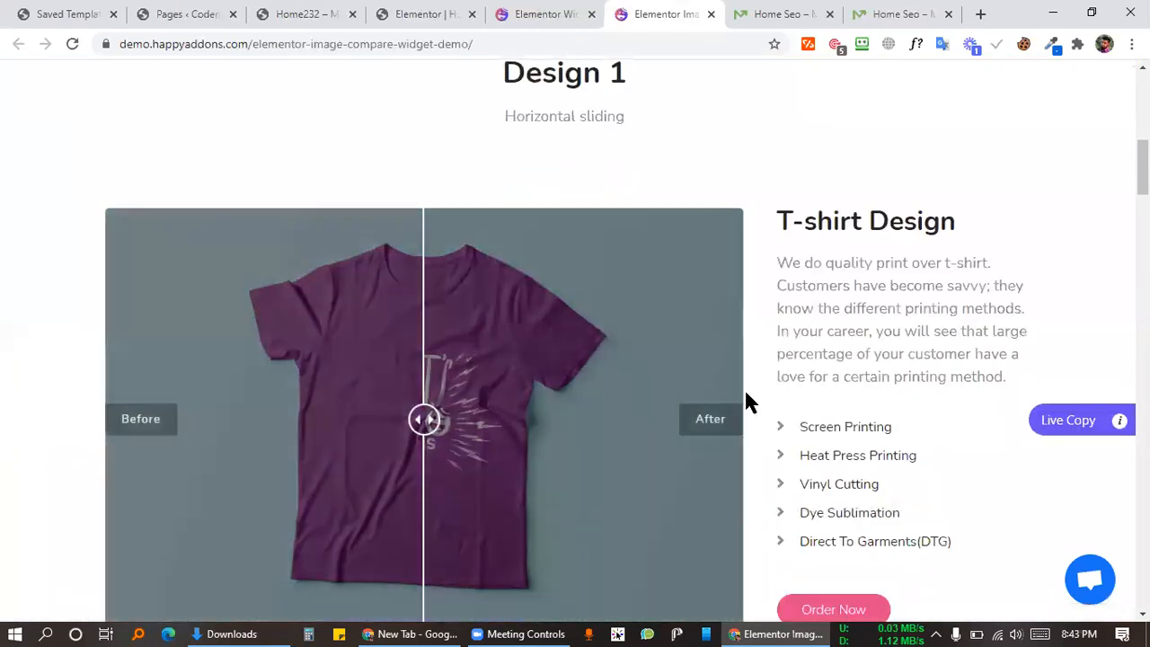
pyautogui.scroll(-2, 604, 364)
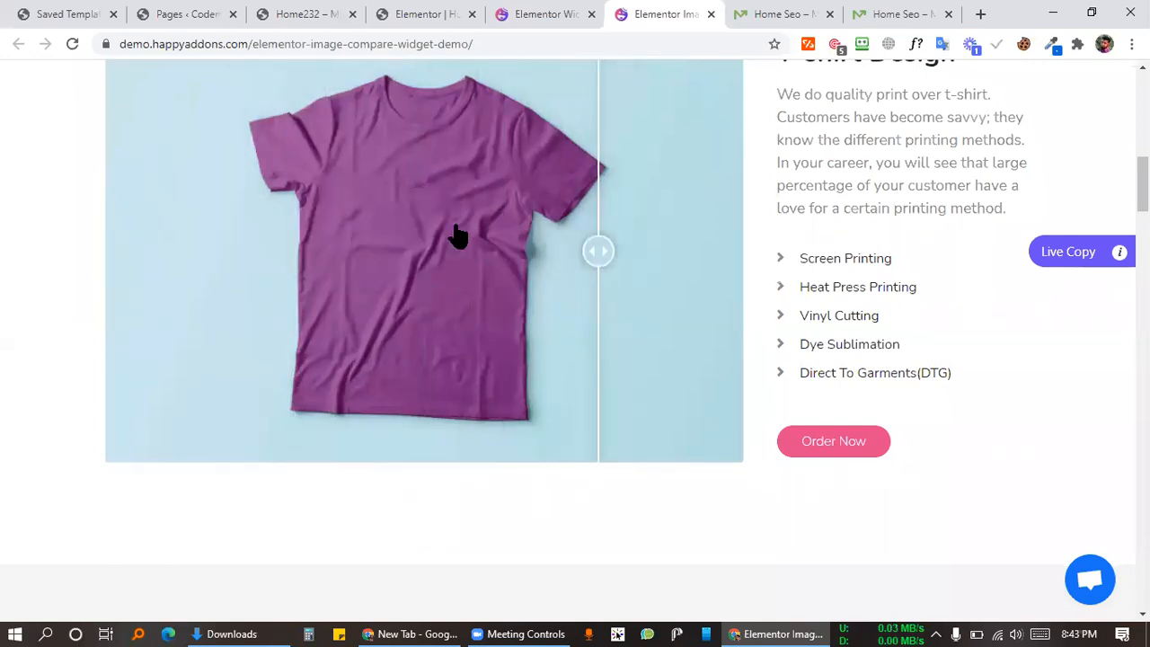
pyautogui.scroll(-6, 568, 240)
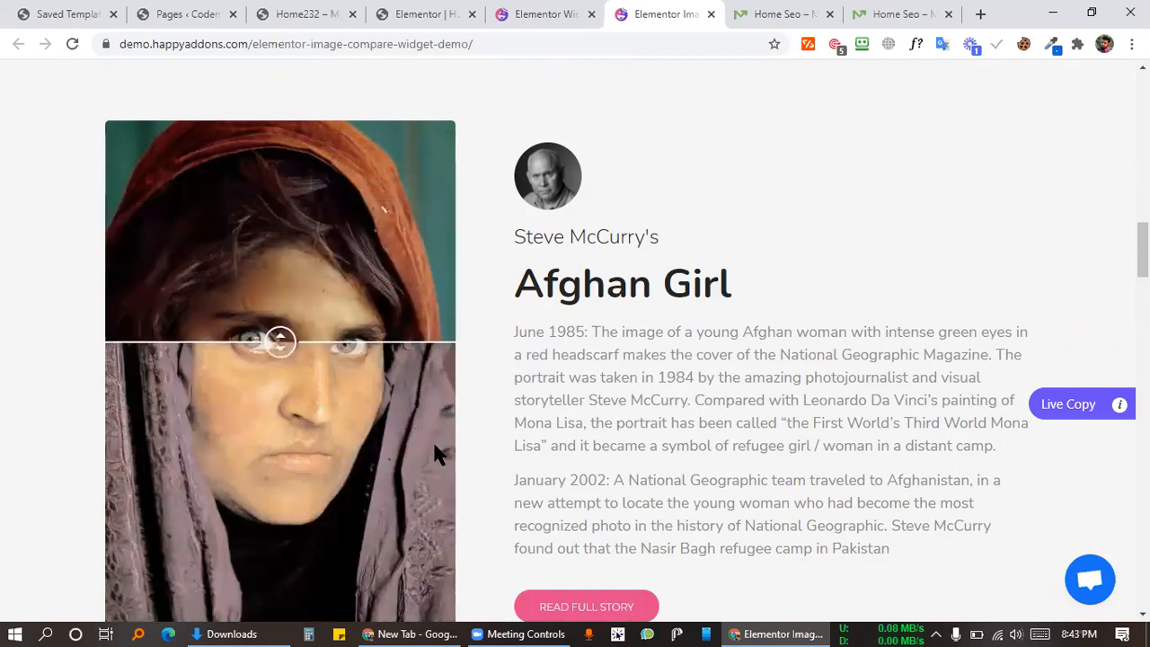
pyautogui.scroll(-10, 616, 441)
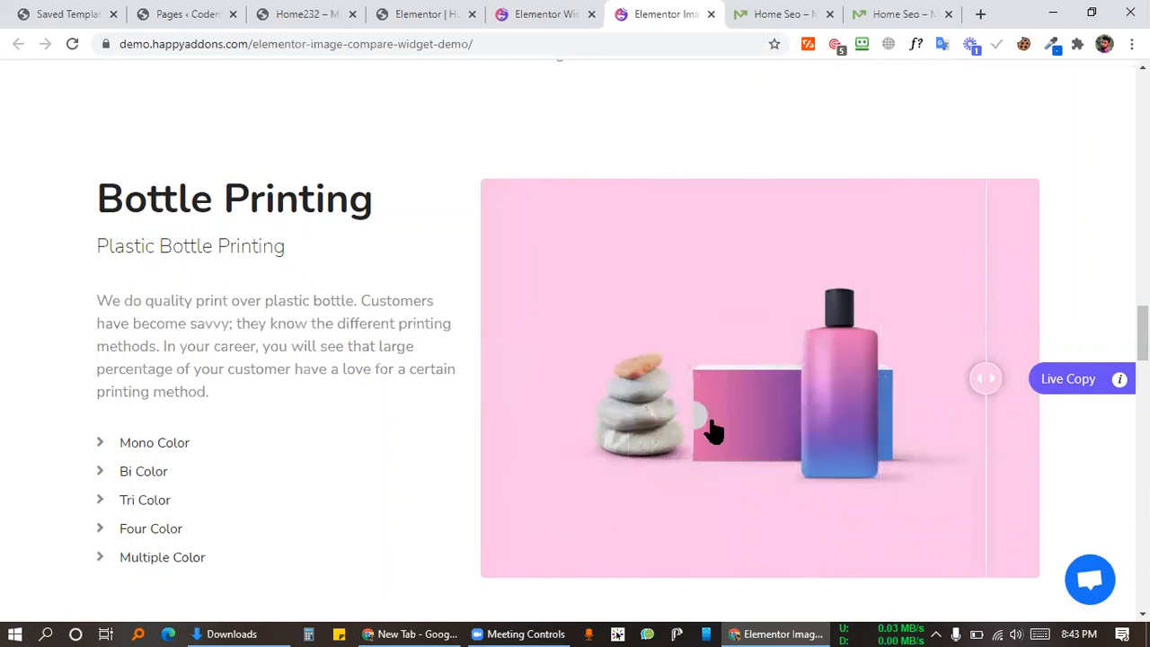
pyautogui.scroll(-10, 566, 446)
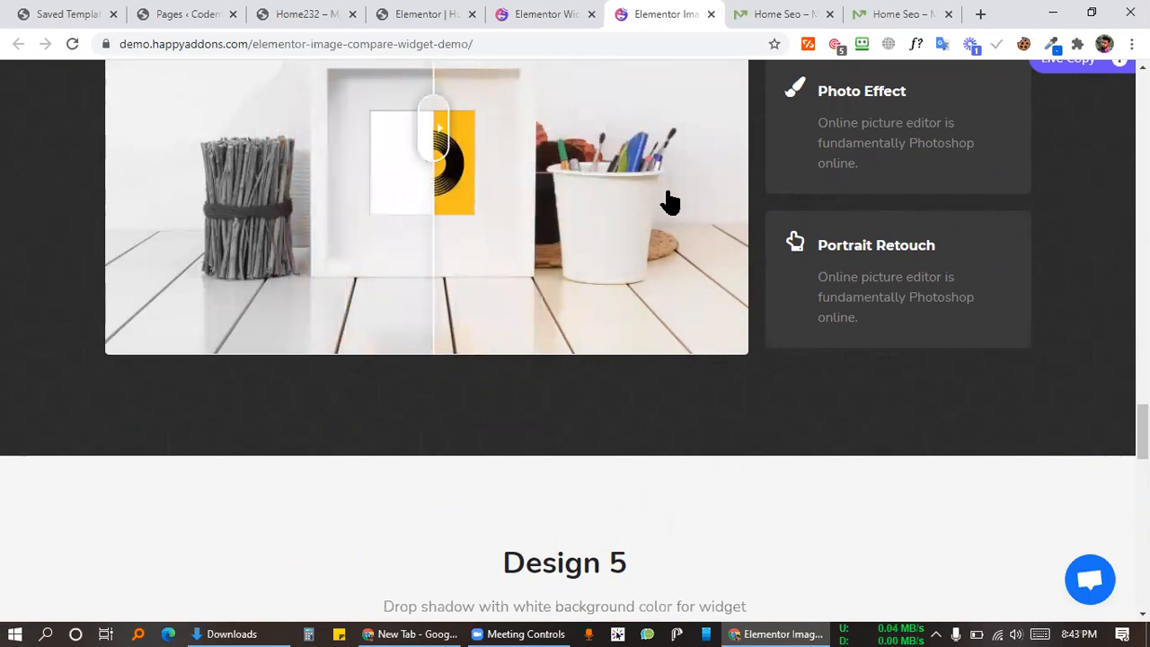
pyautogui.scroll(-3, 761, 461)
pyautogui.scroll(-2, 762, 461)
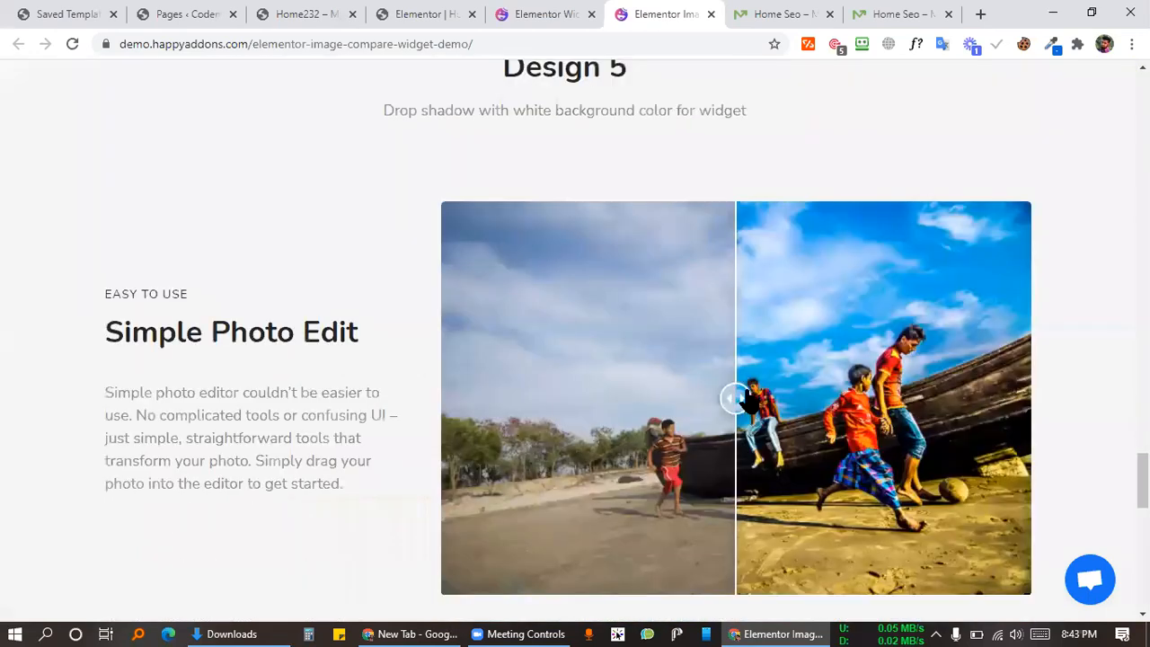
pyautogui.scroll(-10, 540, 368)
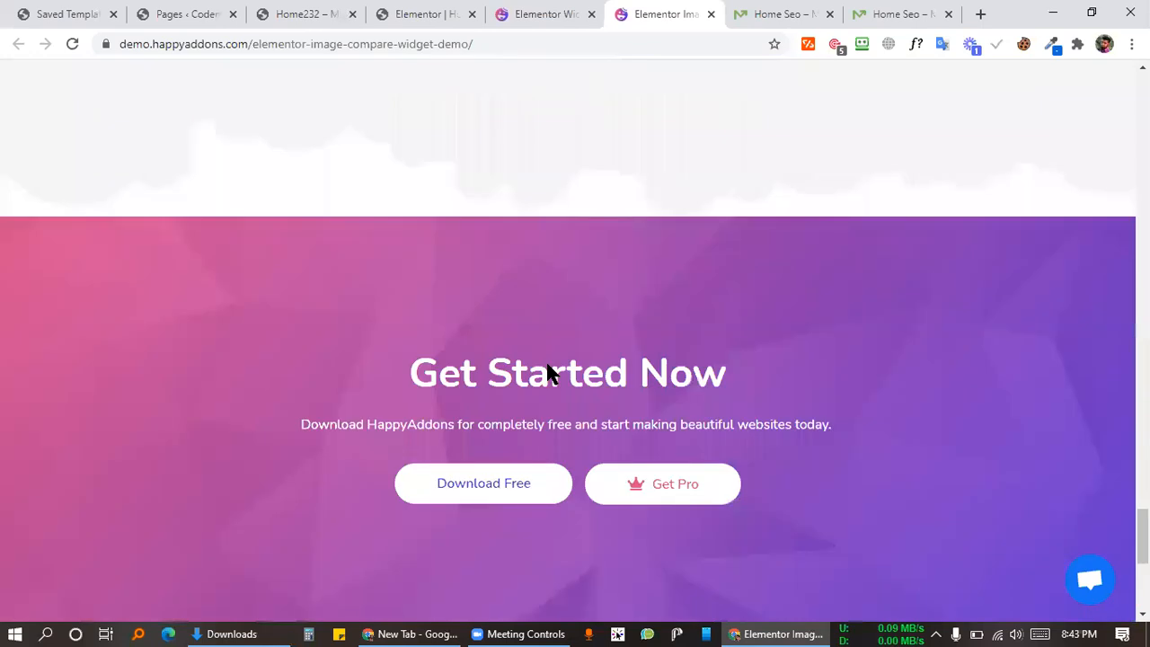
pyautogui.scroll(15, 545, 364)
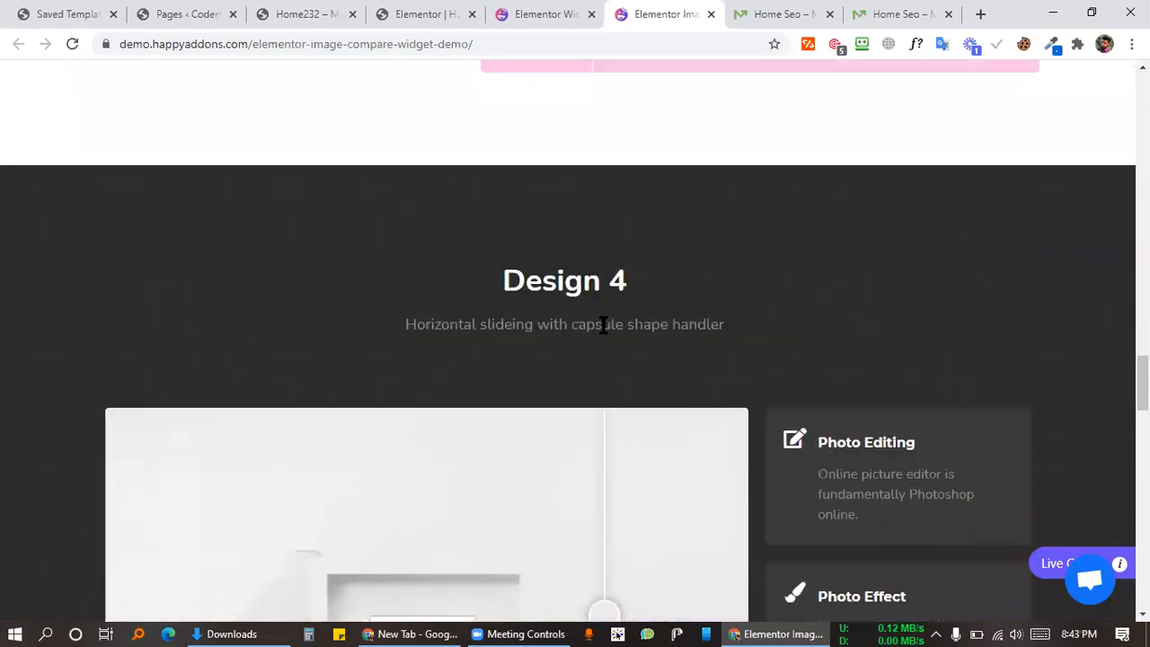
pyautogui.scroll(20, 614, 323)
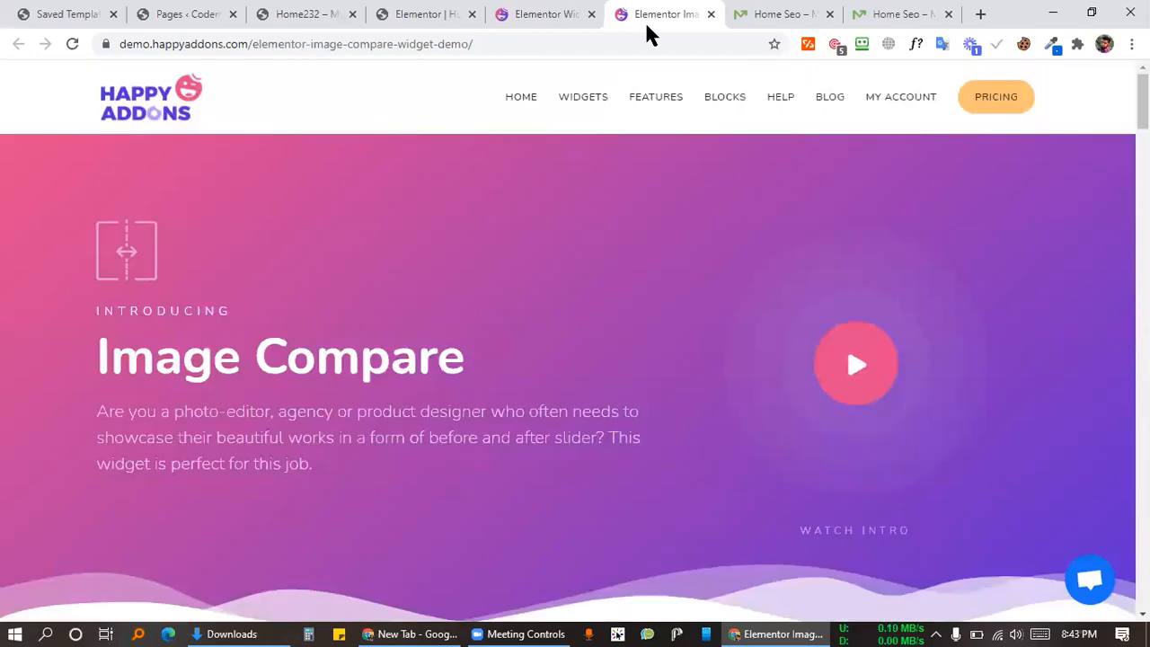
pyautogui.click(583, 97)
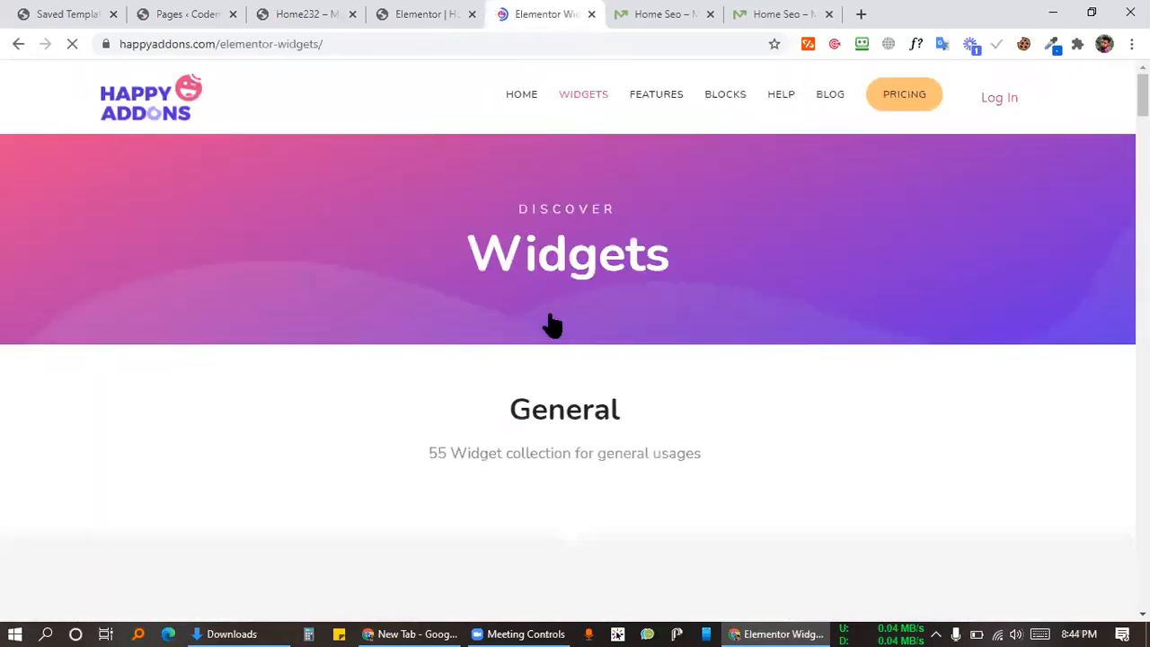
# Step: Open the Happy Addons Slider widget demo page and scroll to the demos
pyautogui.scroll(-8, 561, 263)
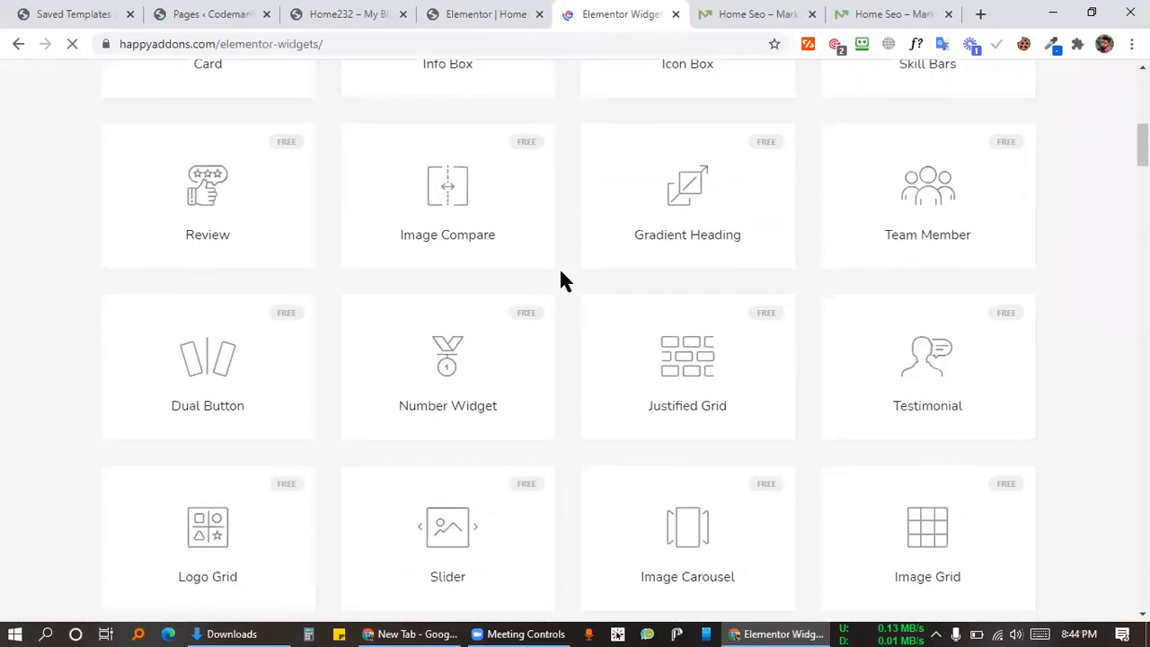
pyautogui.scroll(-2, 560, 268)
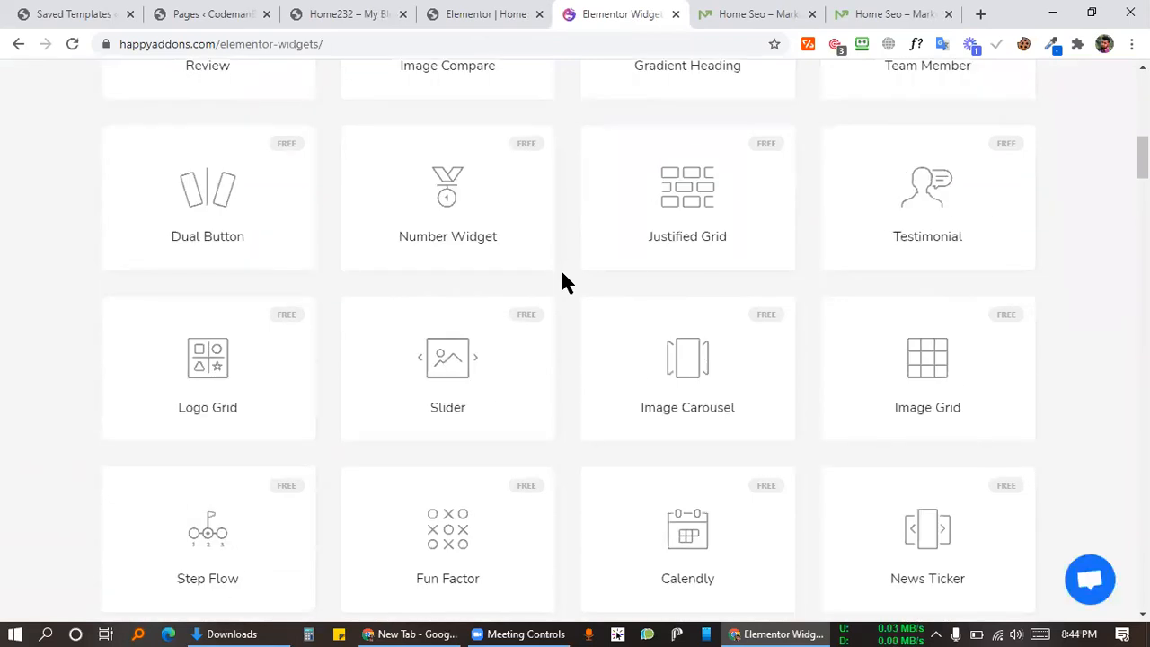
pyautogui.scroll(-2, 561, 281)
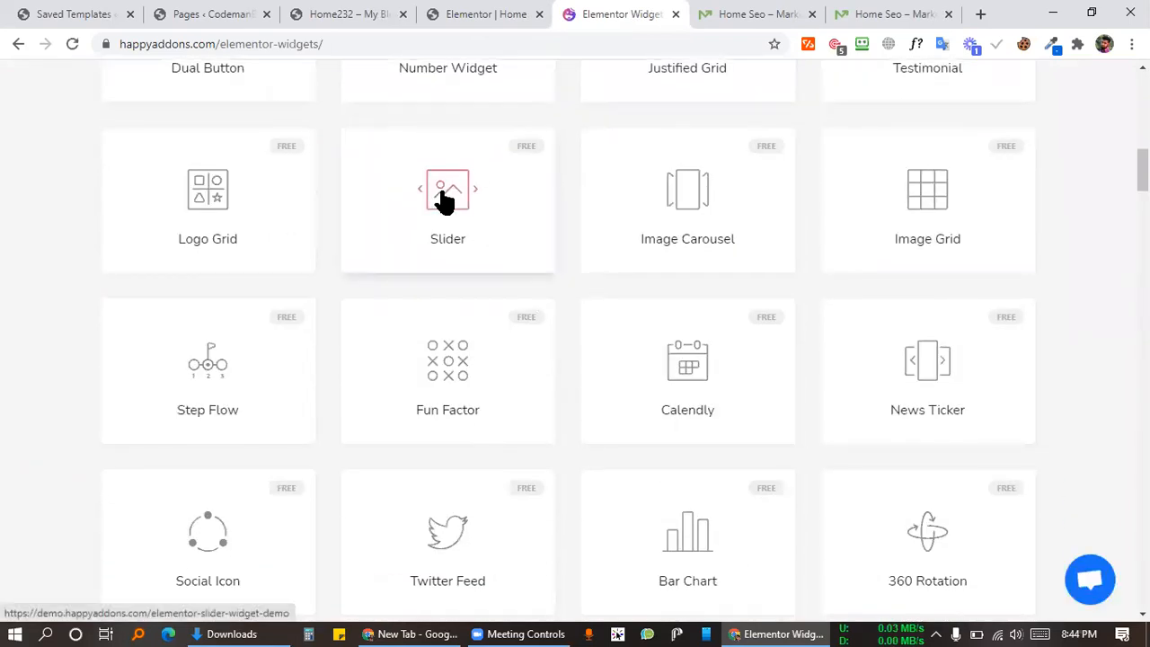
pyautogui.click(588, 119)
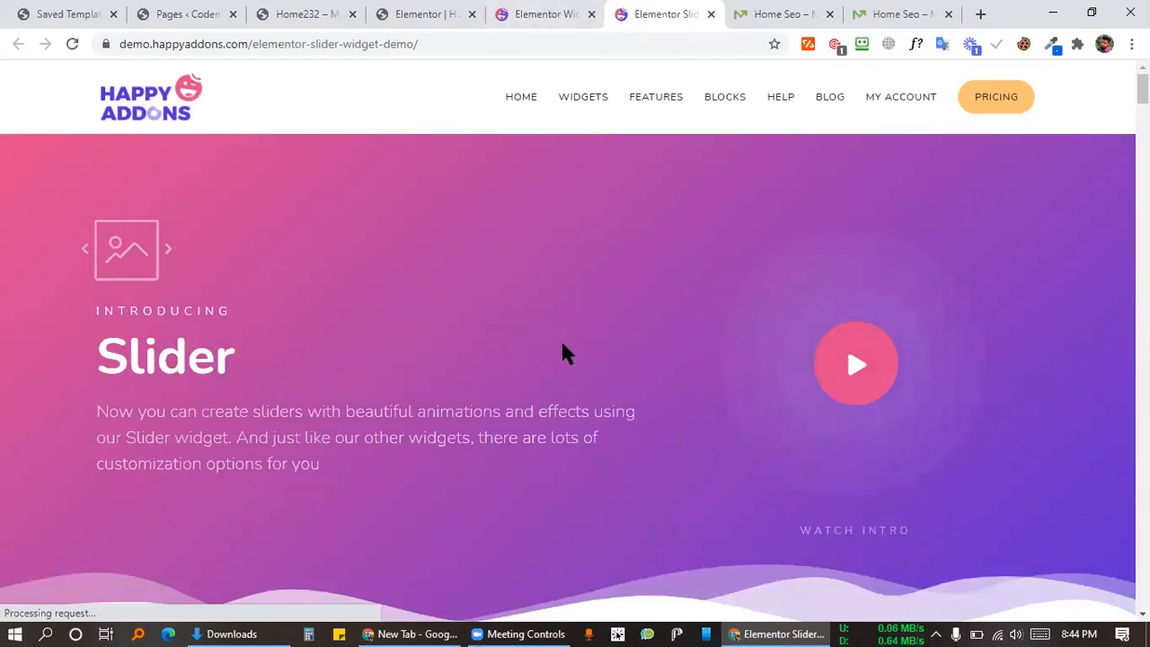
pyautogui.scroll(-7, 589, 332)
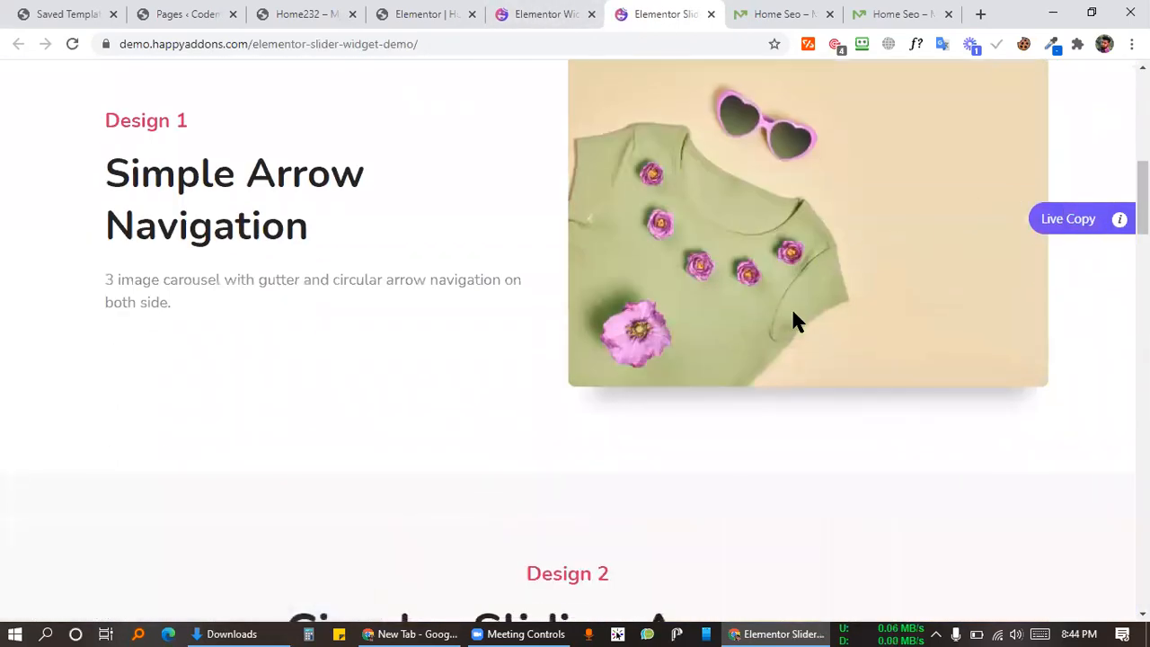
pyautogui.scroll(-2, 560, 365)
pyautogui.scroll(4, 764, 355)
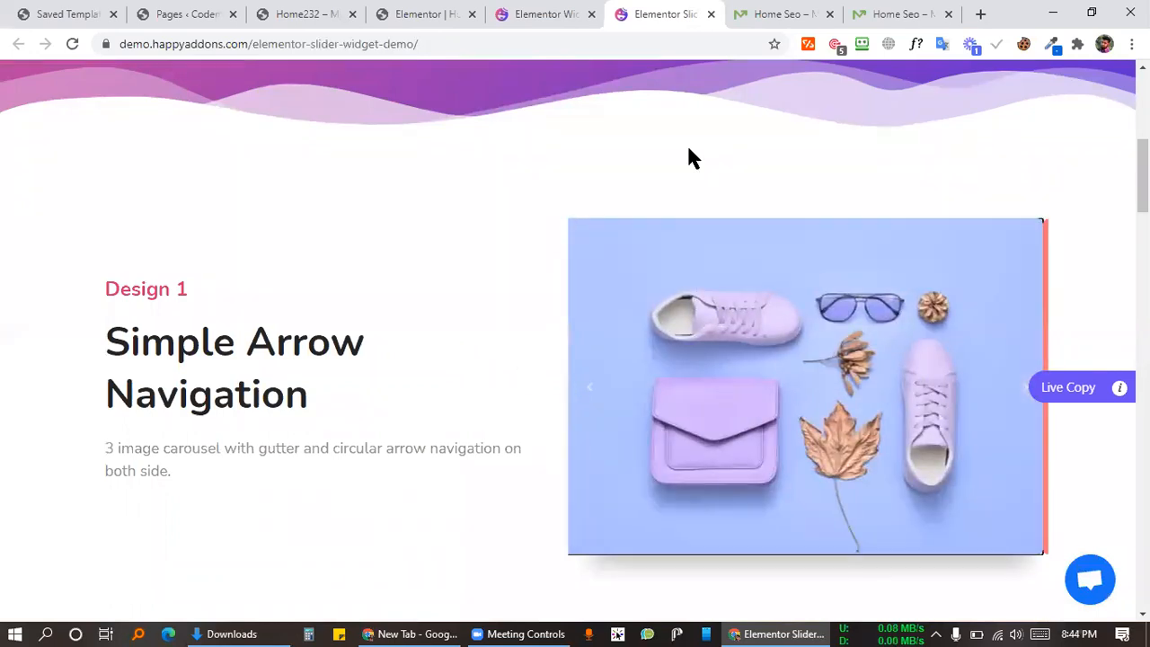
pyautogui.scroll(-8, 683, 270)
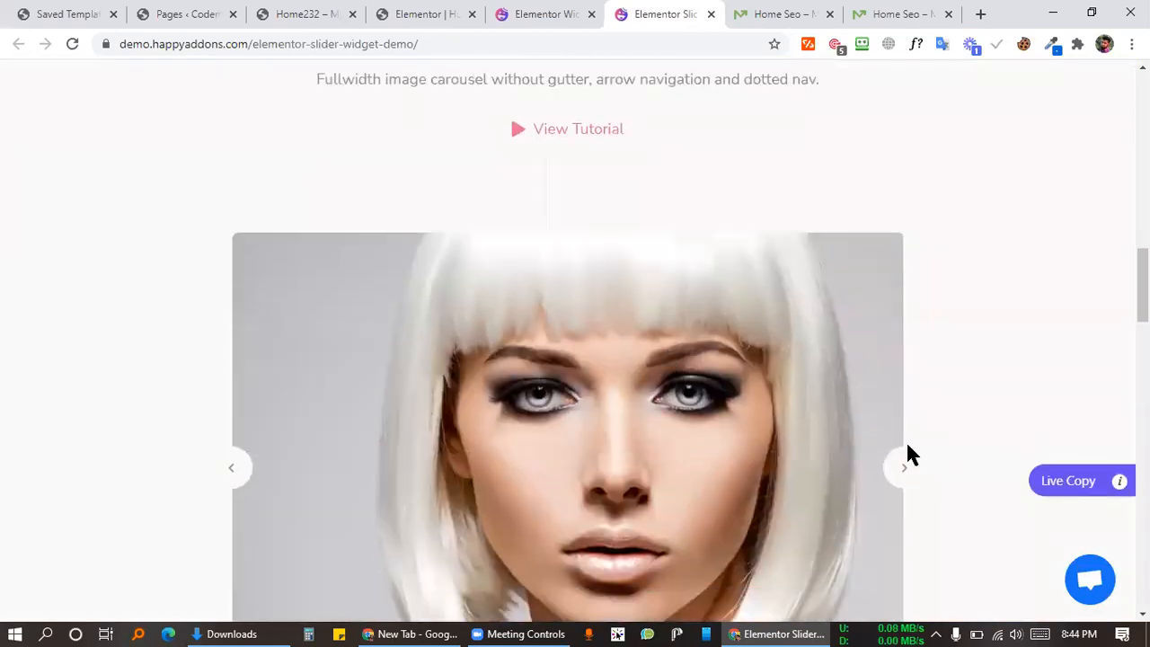
pyautogui.scroll(-2, 906, 449)
# Step: Advance the portrait slider seven times
pyautogui.click(900, 302)
pyautogui.click(896, 309)
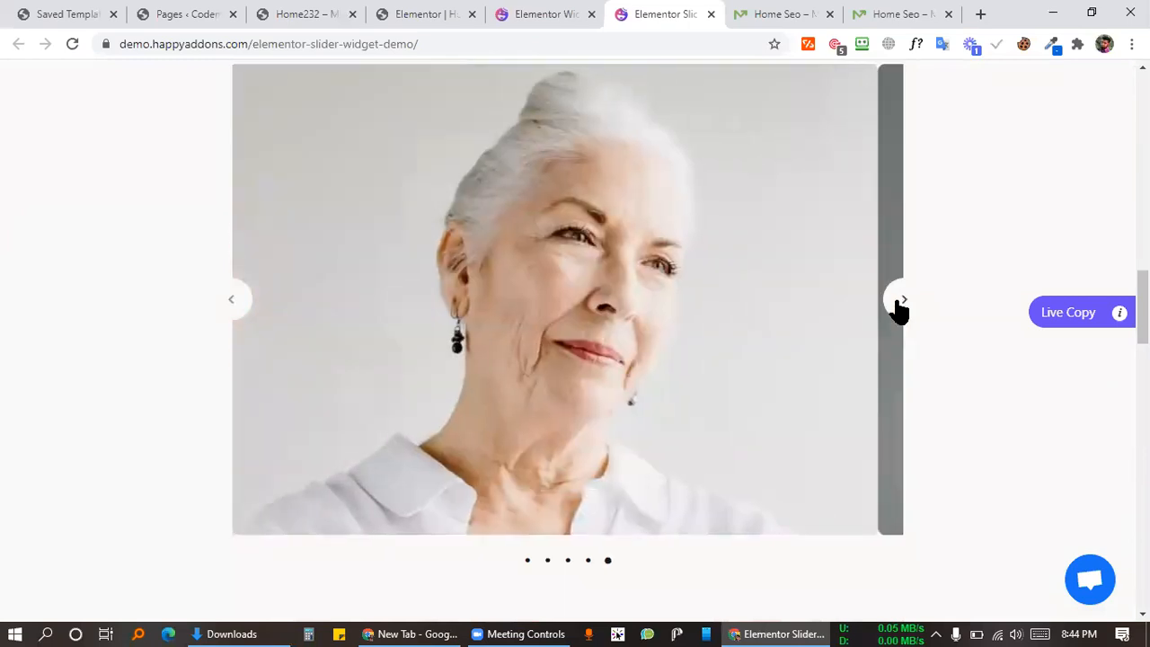
pyautogui.click(902, 308)
pyautogui.click(904, 308)
pyautogui.click(905, 308)
pyautogui.click(903, 306)
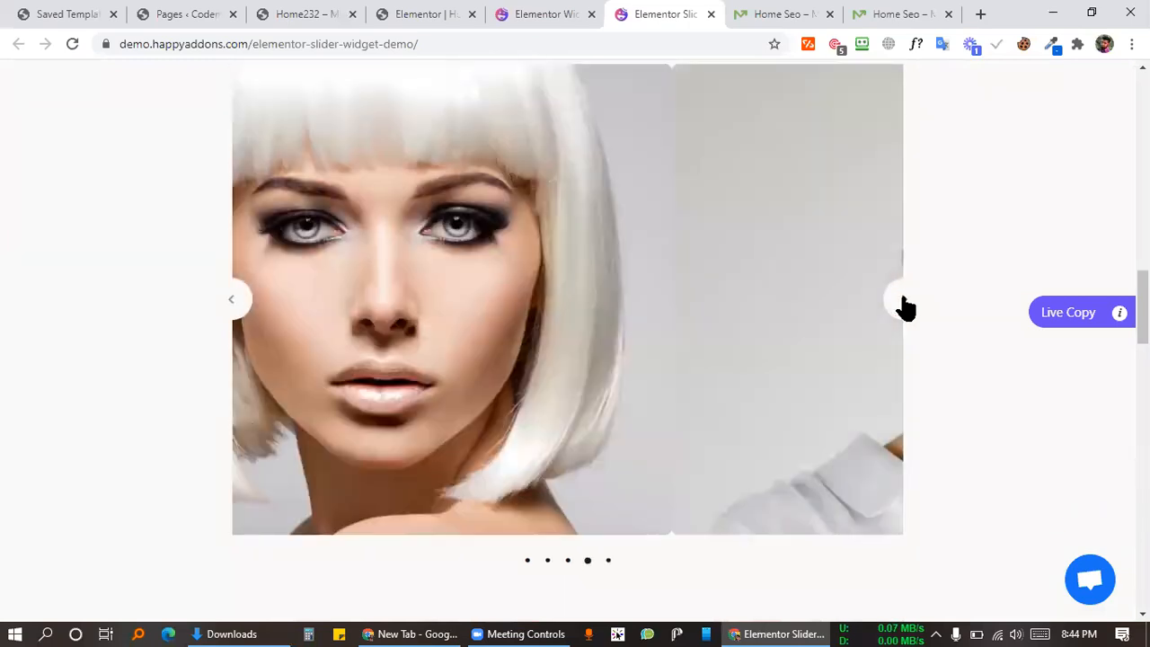
pyautogui.click(903, 307)
pyautogui.scroll(-5, 970, 298)
pyautogui.scroll(-2, 1007, 272)
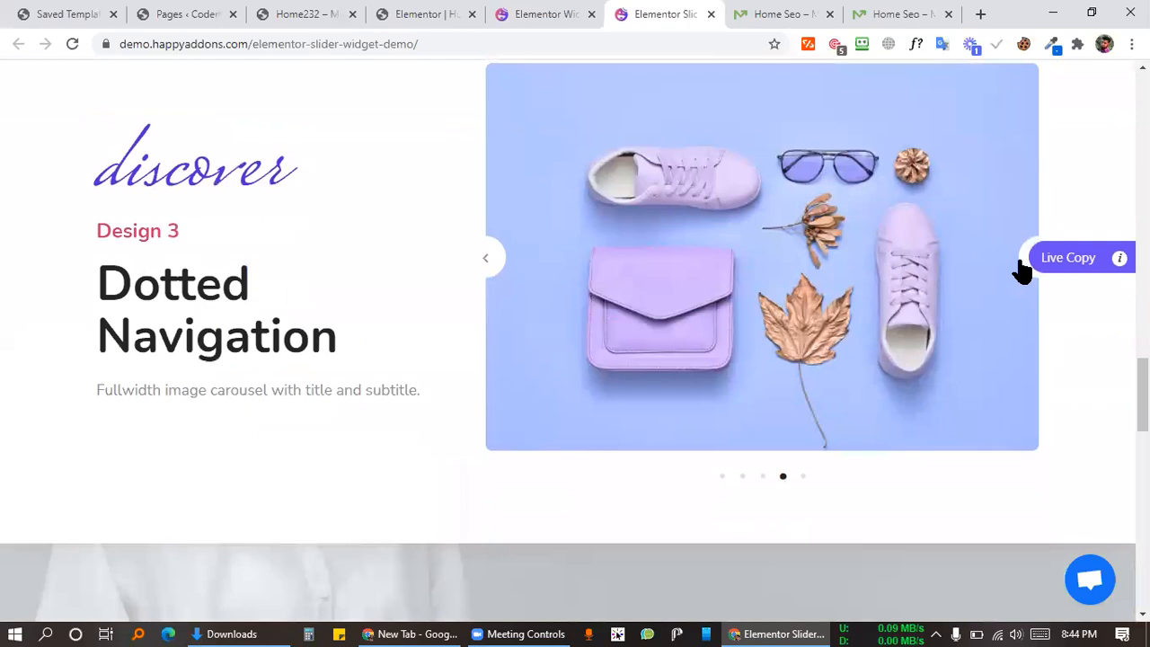
# Step: Advance the Dotted Navigation carousel five slides
pyautogui.click(1021, 267)
pyautogui.click(1021, 268)
pyautogui.click(1022, 267)
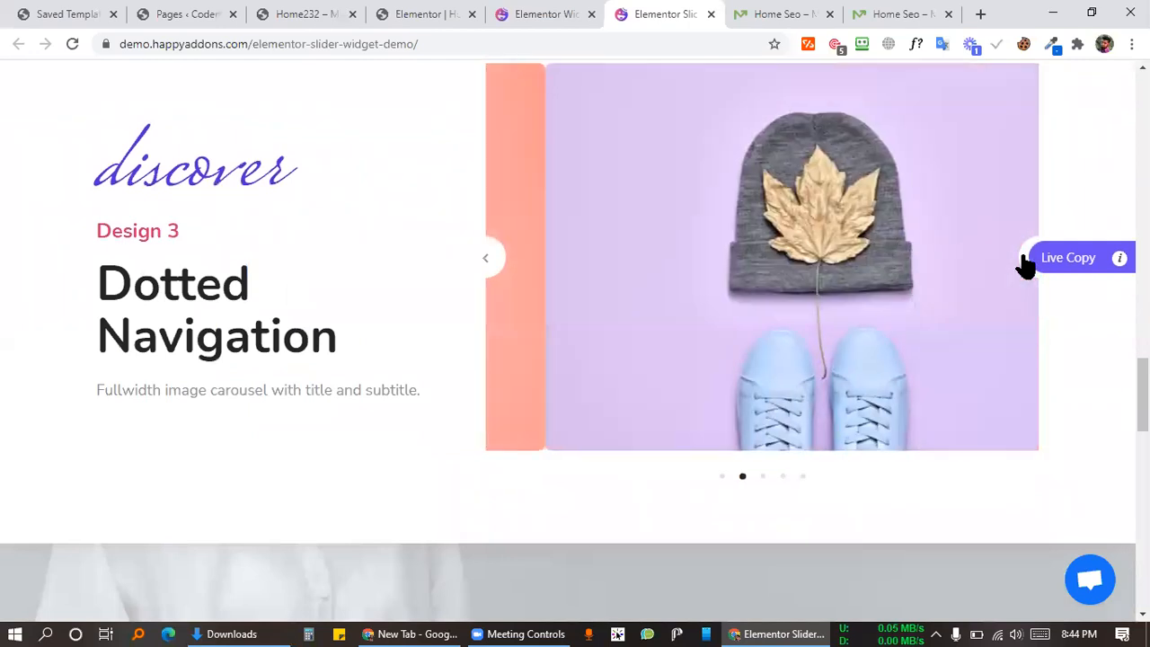
pyautogui.click(1022, 268)
pyautogui.click(1022, 268)
# Step: Advance the Vertical Slider three products
pyautogui.scroll(-8, 930, 329)
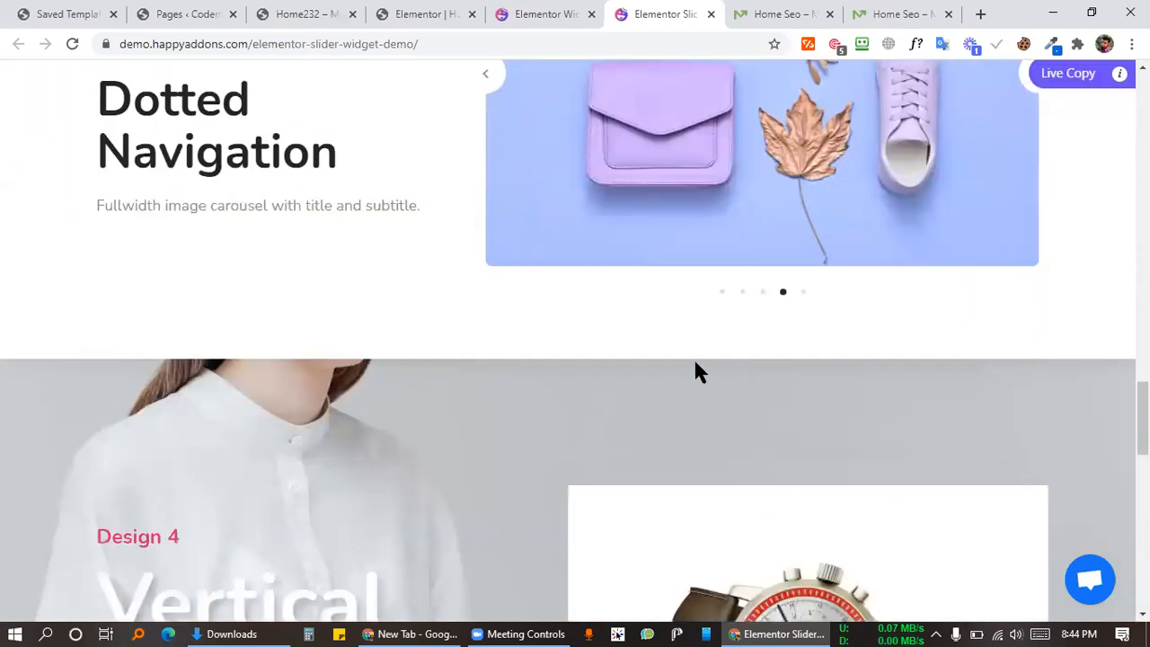
pyautogui.scroll(2, 499, 298)
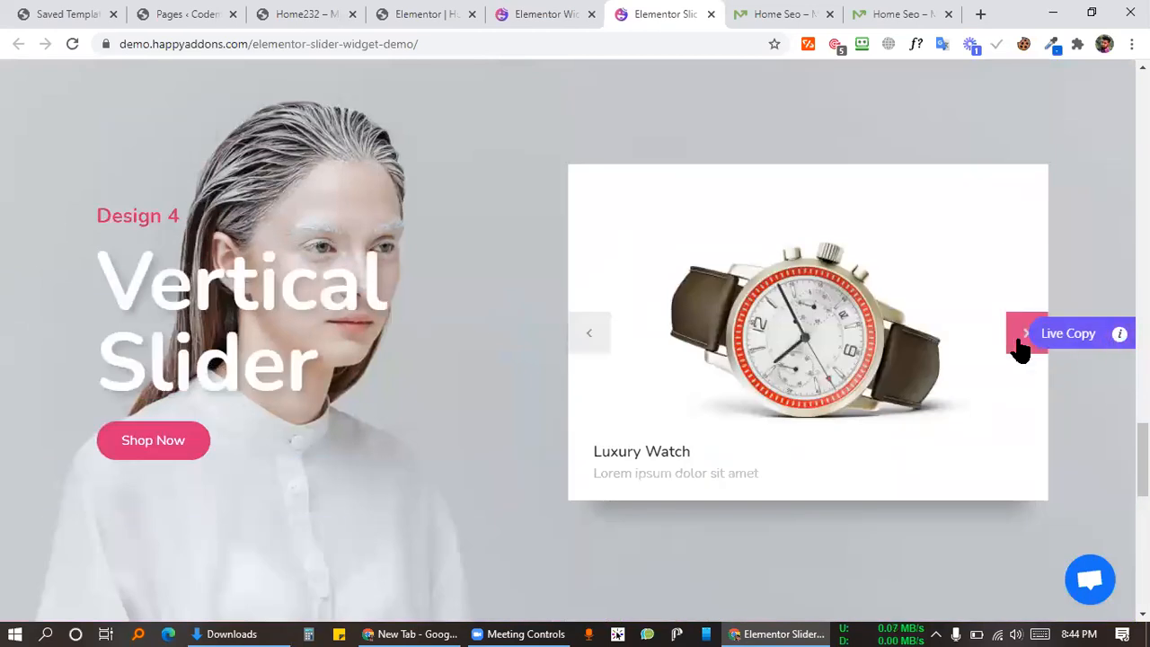
pyautogui.click(1022, 342)
pyautogui.click(1021, 342)
pyautogui.click(1021, 342)
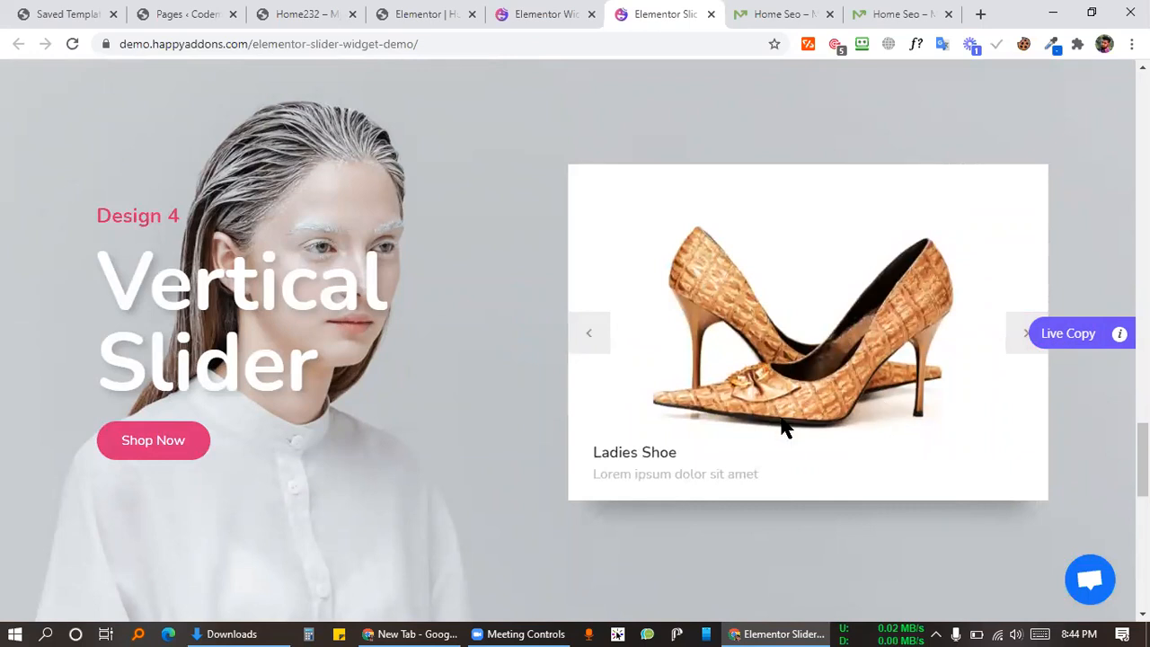
pyautogui.scroll(-9, 329, 423)
pyautogui.scroll(8, 733, 295)
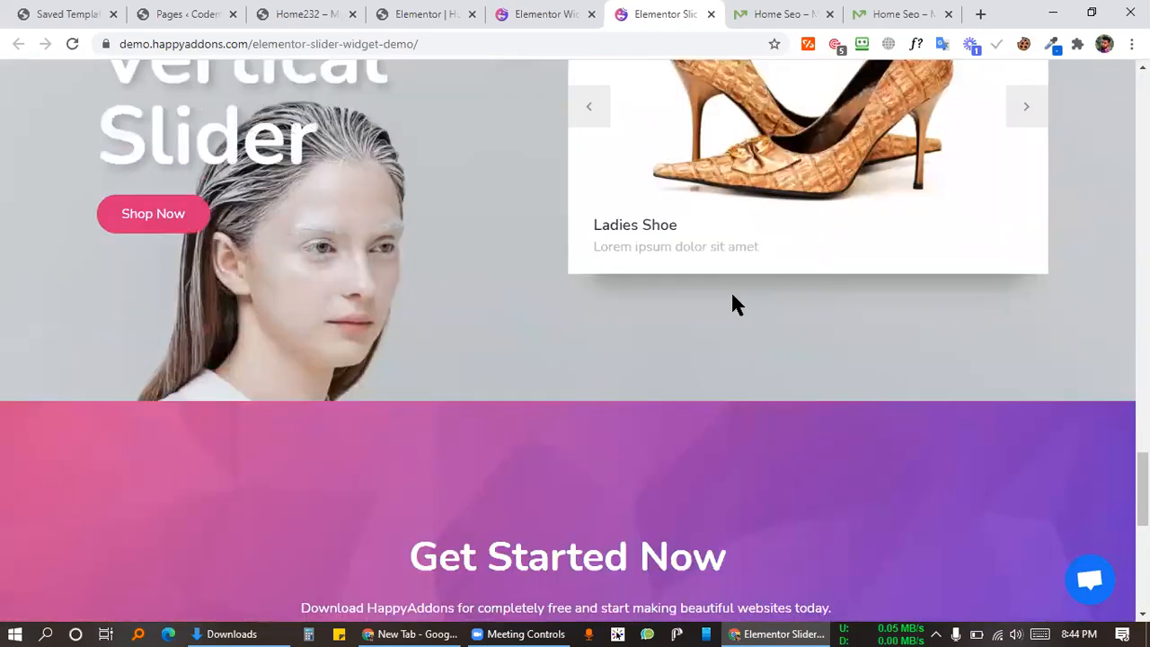
# Step: Glance at the Home Seo tab, return to the Slider demo, and open a blank tab
pyautogui.click(780, 13)
pyautogui.click(652, 12)
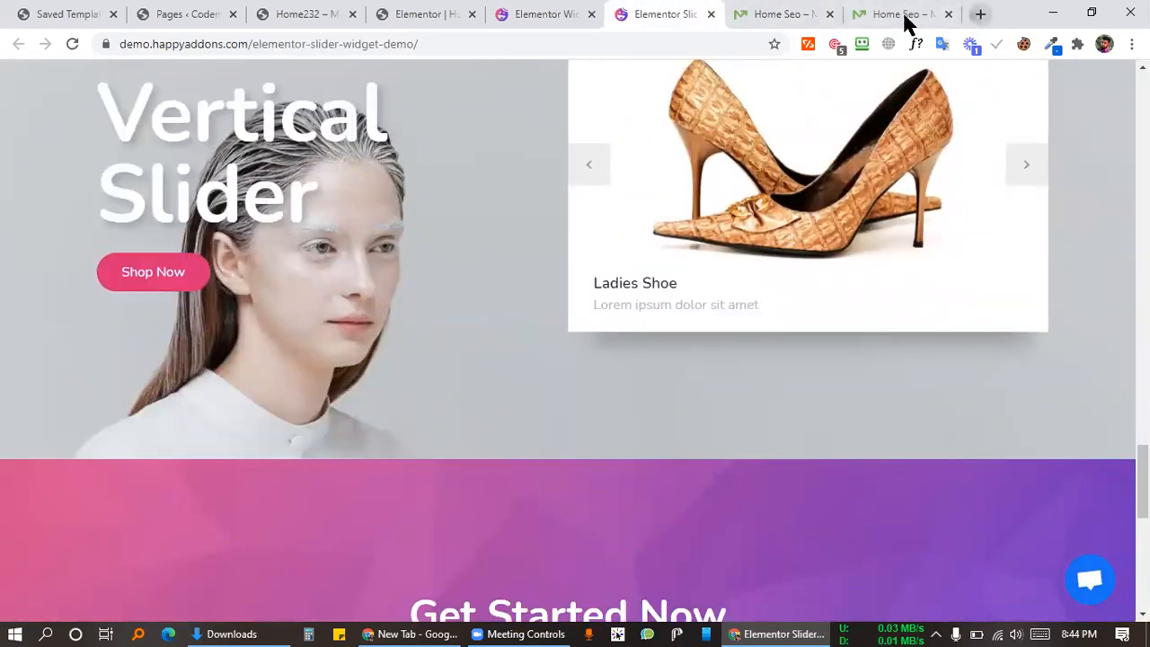
pyautogui.hotkey('ctrl', 't')
pyautogui.hotkey('ctrl', 'shift', 'pageup')
pyautogui.hotkey('ctrl', 'shift', 'pageup')
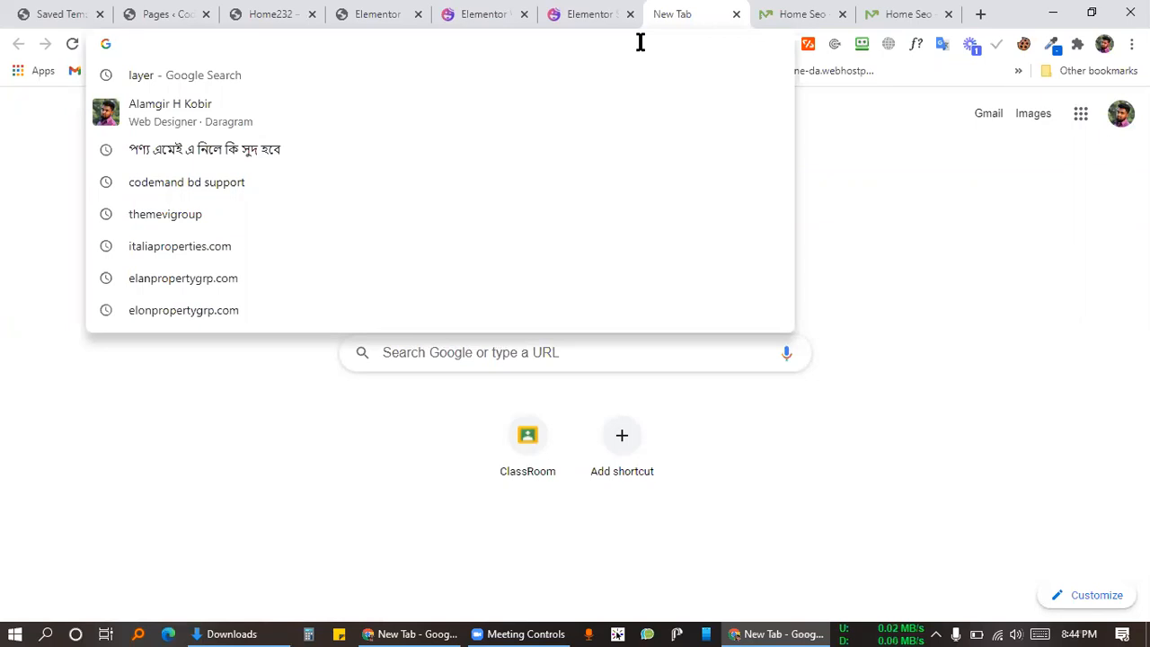
# Step: Go to powerpackelements.com, correcting the mistyped address
pyautogui.write('poews')
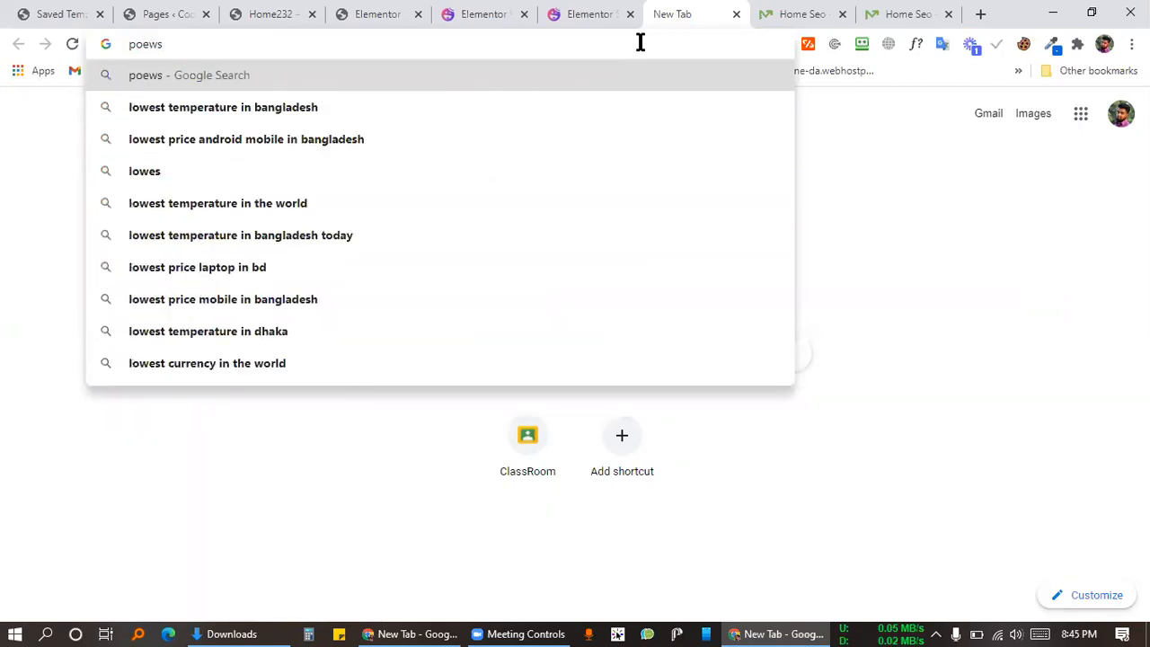
pyautogui.press('BackSpace')
pyautogui.press('BackSpace')
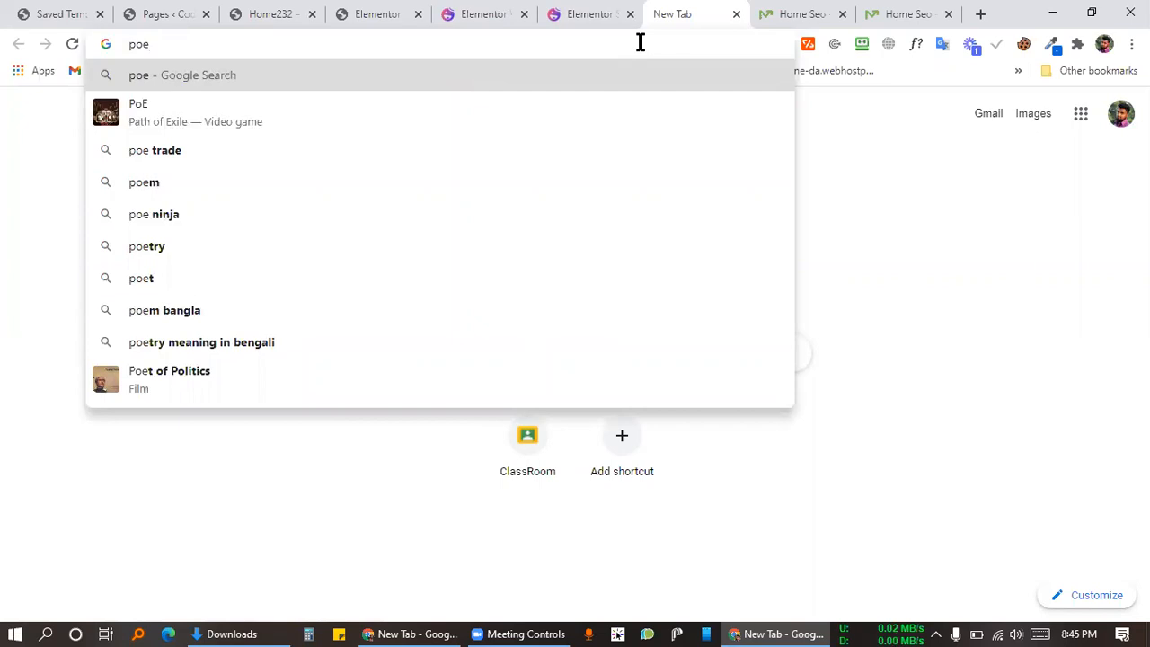
pyautogui.press('BackSpace')
pyautogui.write('wer')
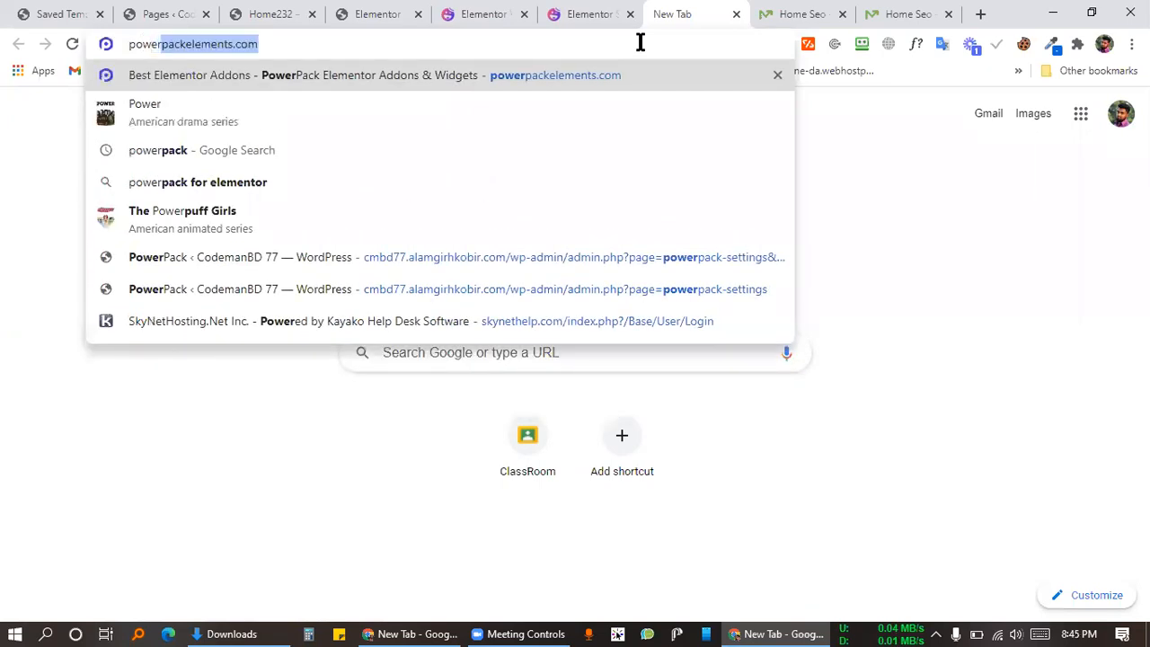
pyautogui.press('Return')
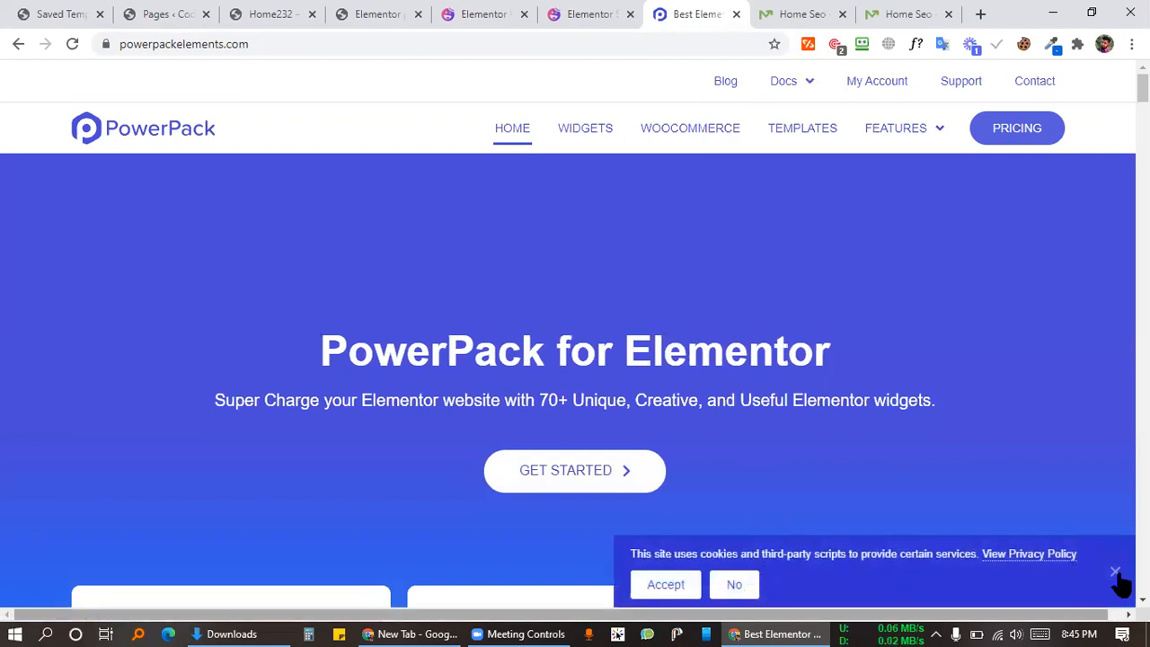
# Step: Dismiss PowerPack's cookie notice, then return to the Elementor page editor
pyautogui.click(1115, 572)
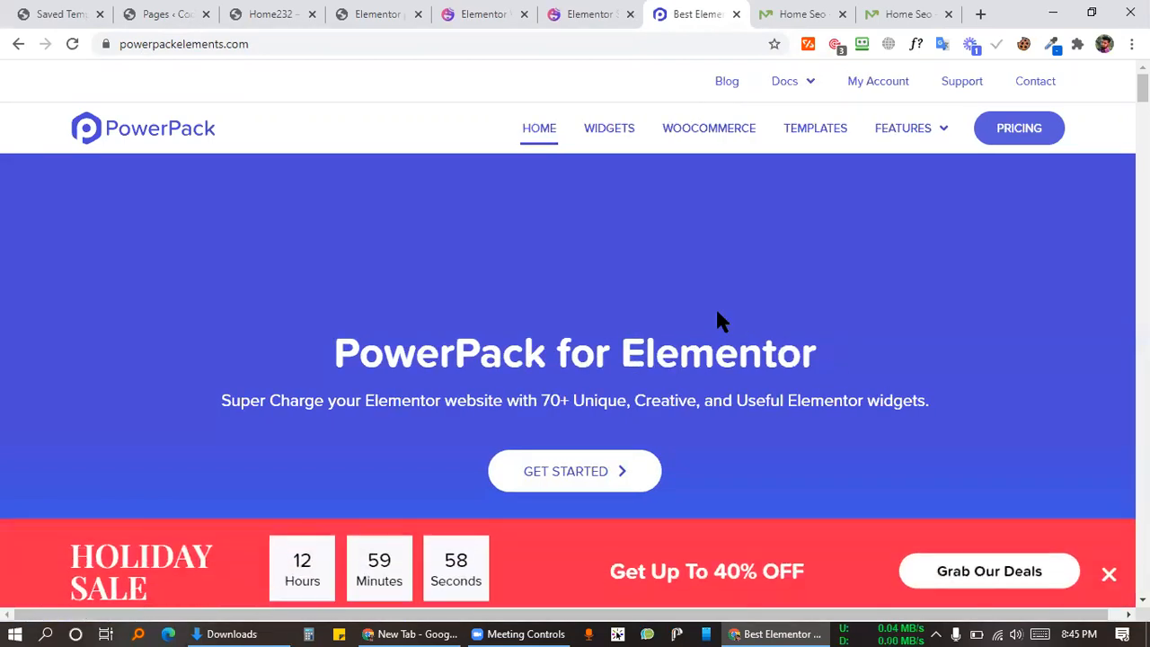
pyautogui.scroll(-4, 716, 306)
pyautogui.scroll(2, 719, 198)
pyautogui.scroll(3, 774, 257)
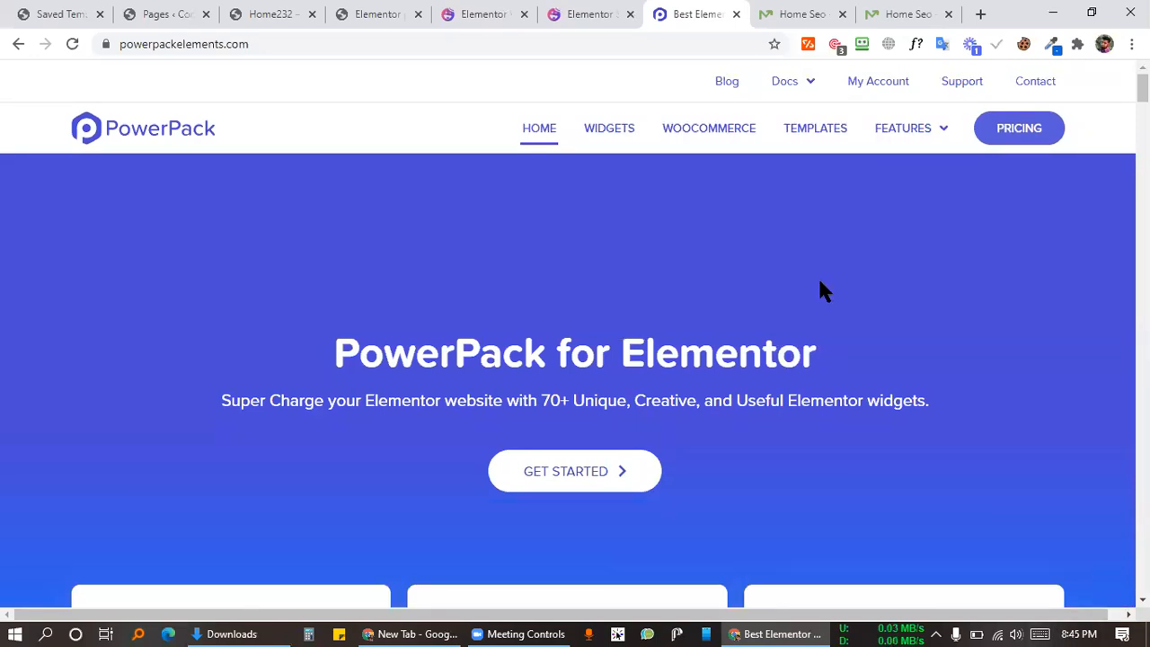
pyautogui.click(575, 11)
pyautogui.click(353, 9)
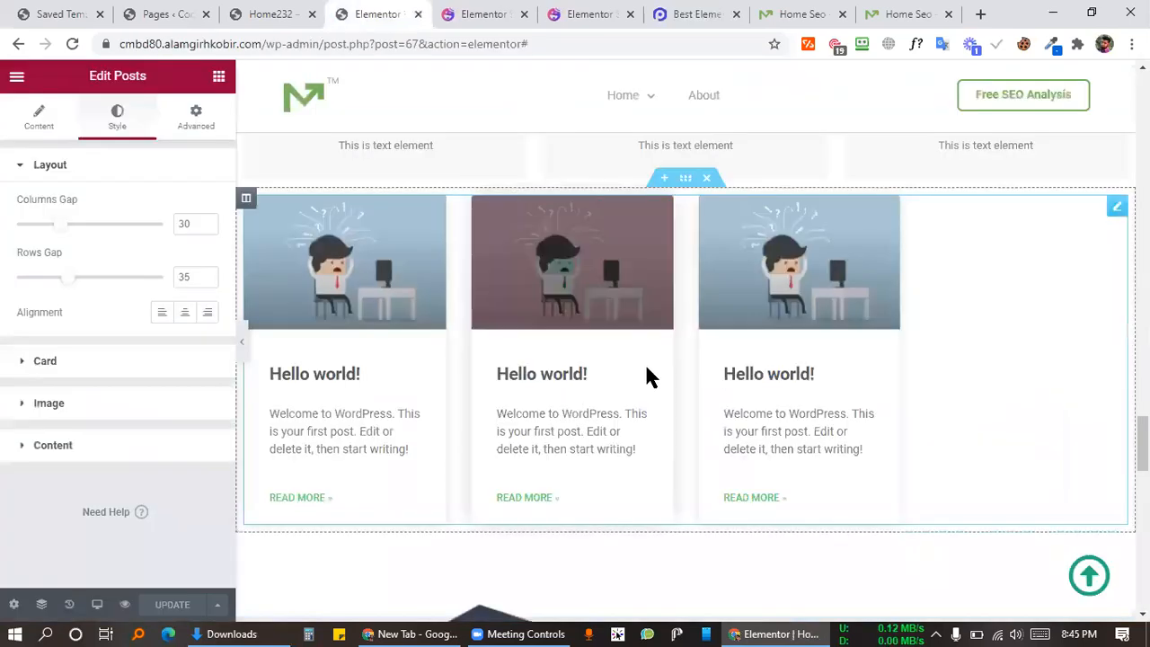
# Step: Scroll through the Pages templates in the Elementor template library
pyautogui.scroll(-10, 647, 378)
pyautogui.scroll(2, 706, 366)
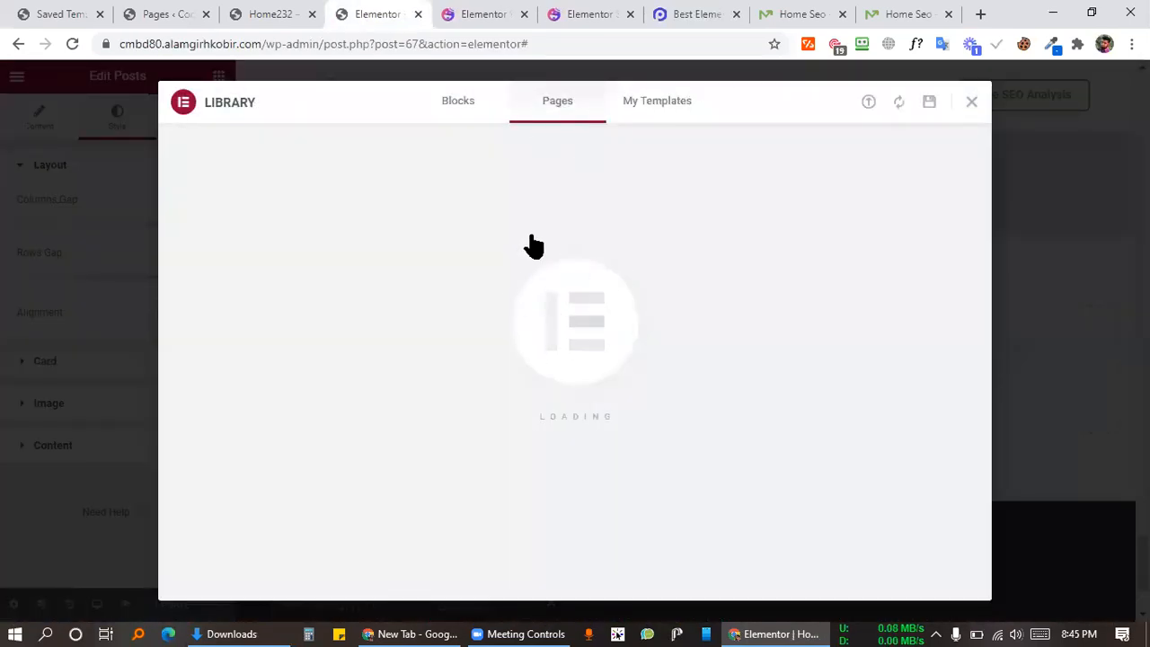
pyautogui.scroll(-5, 783, 383)
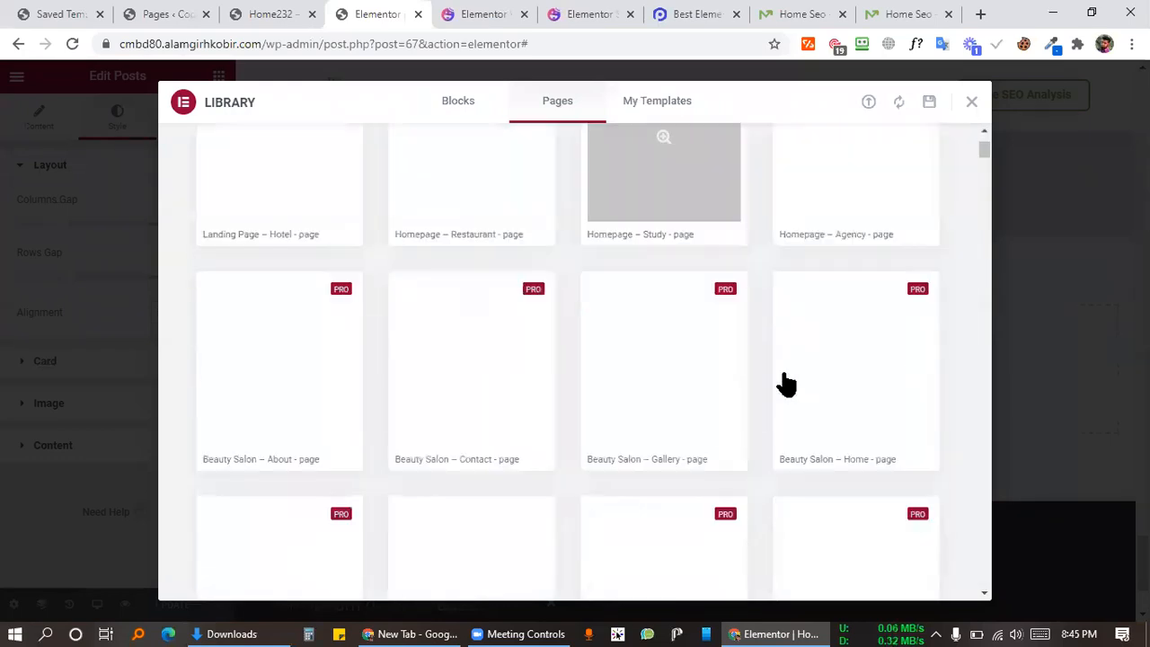
pyautogui.scroll(-10, 783, 383)
pyautogui.scroll(-15, 783, 385)
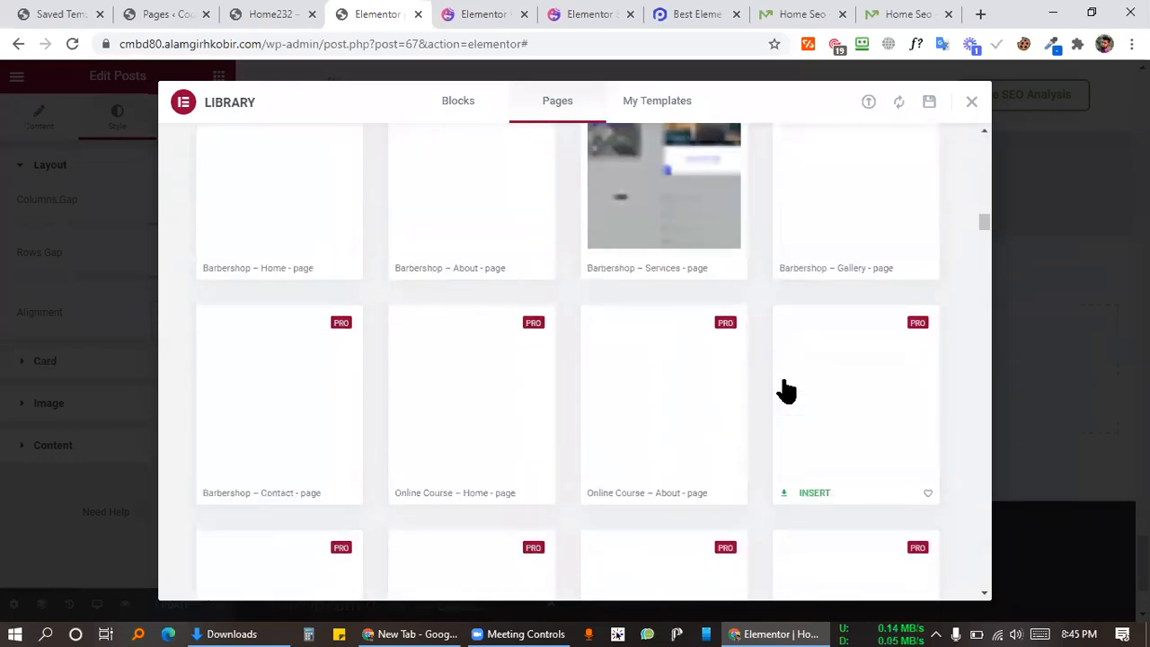
pyautogui.scroll(-10, 783, 384)
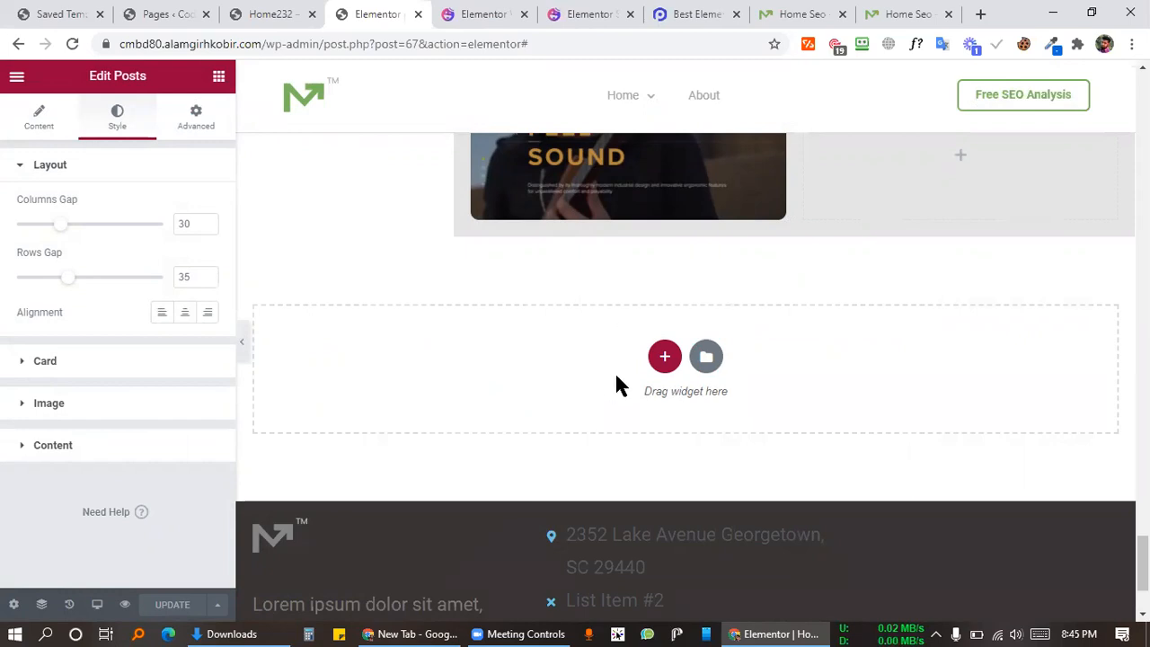
# Step: Glance at the Elementor slider demo and Happy Addons widgets tabs, then return to PowerPack's home page
pyautogui.click(567, 13)
pyautogui.click(475, 12)
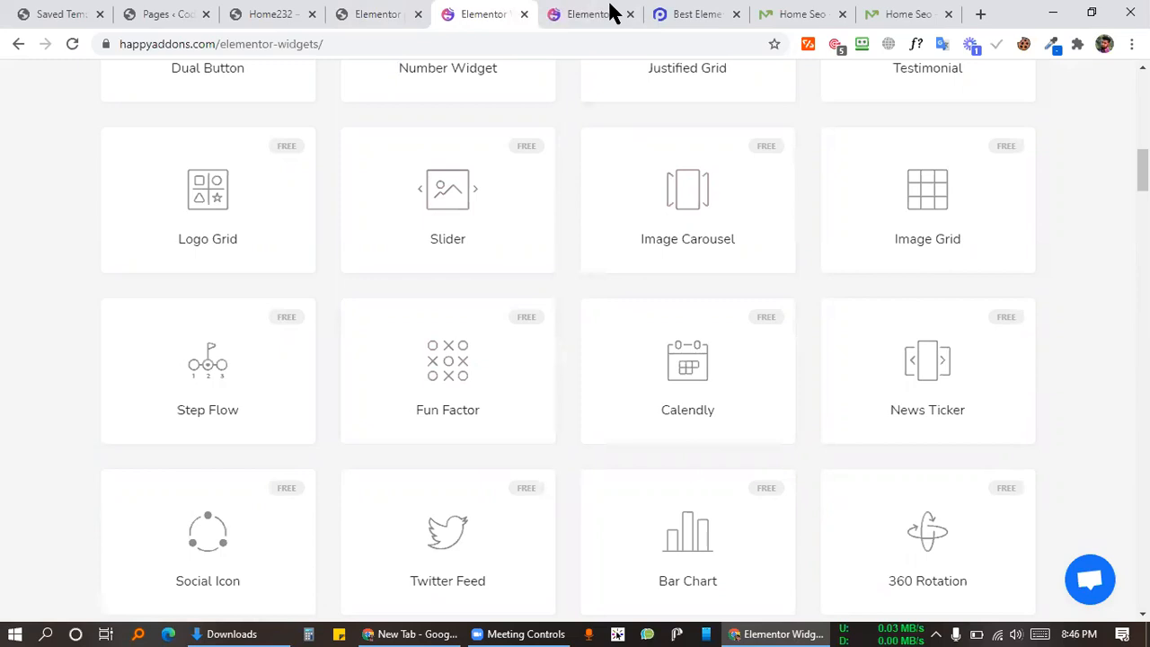
pyautogui.click(584, 13)
# Step: Compare the Happy Addons slider demo with PowerPack's home page, scrolling down its widget list
pyautogui.click(662, 15)
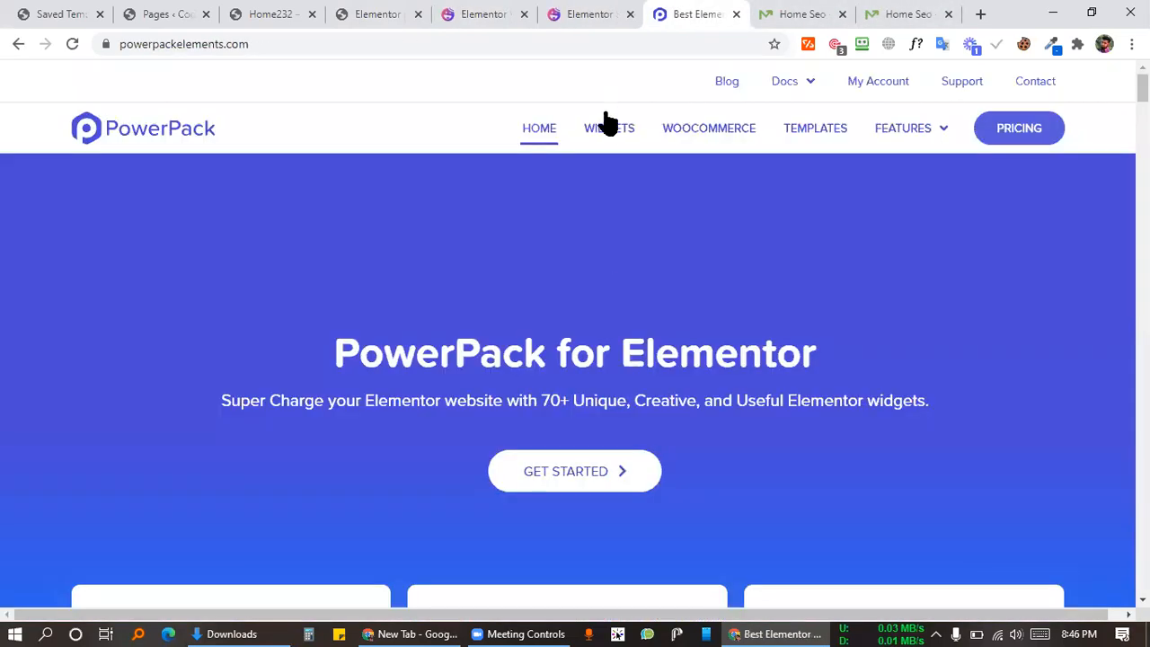
pyautogui.hotkey('ctrl', 'shift', 'Tab')
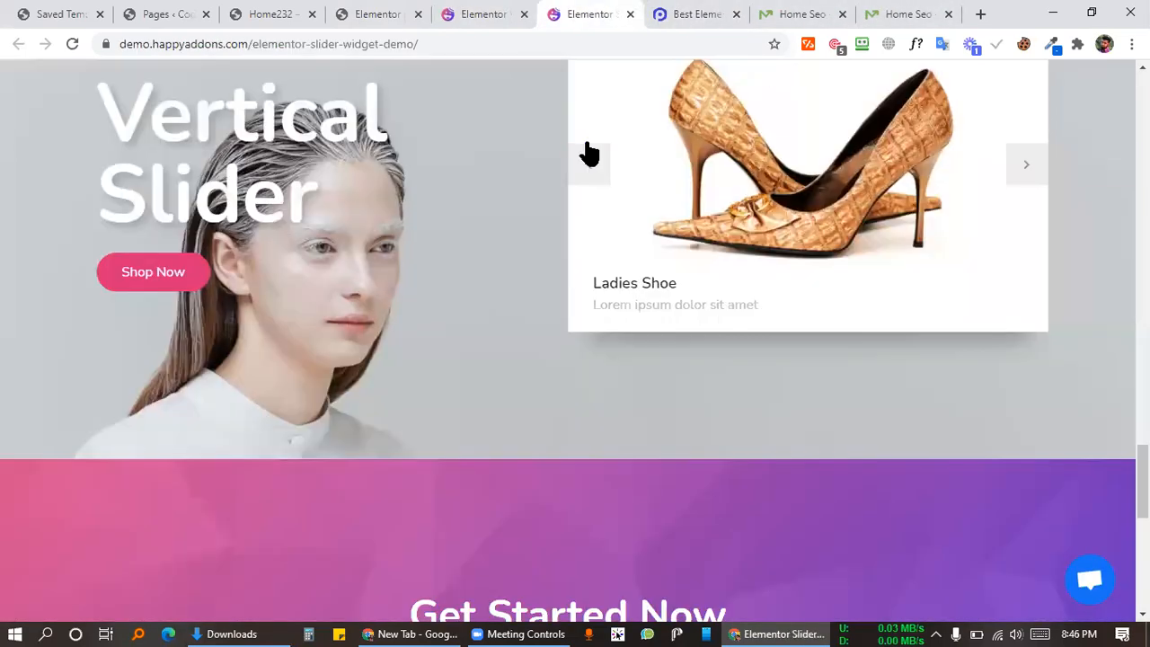
pyautogui.scroll(15, 570, 275)
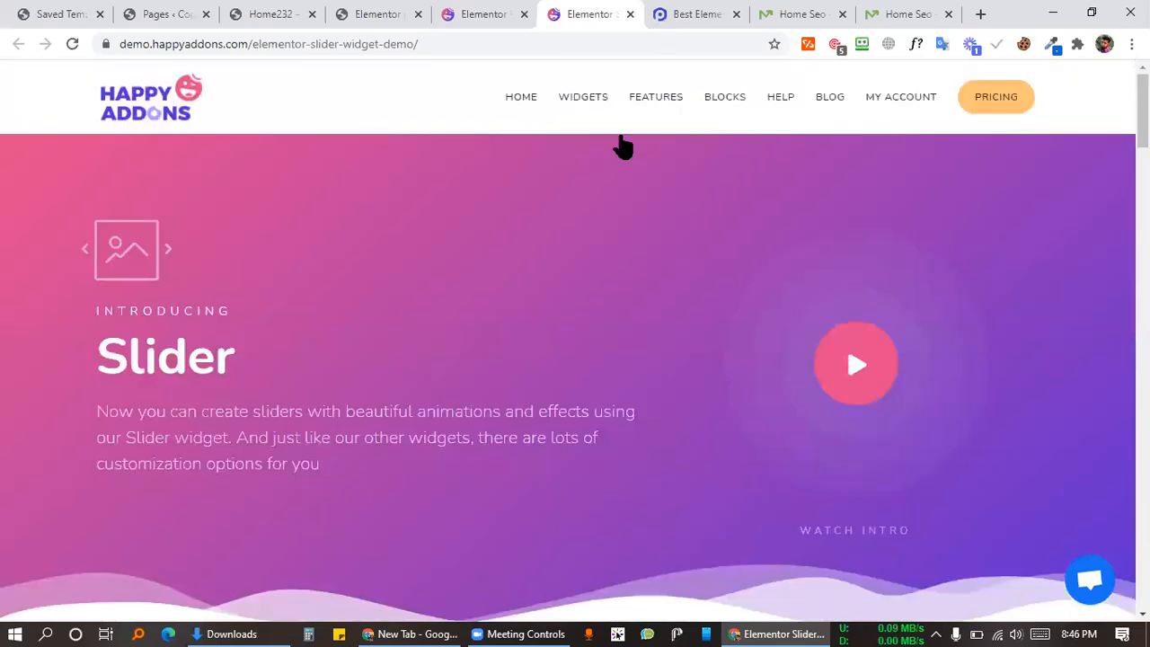
pyautogui.hotkey('ctrl', 'Tab')
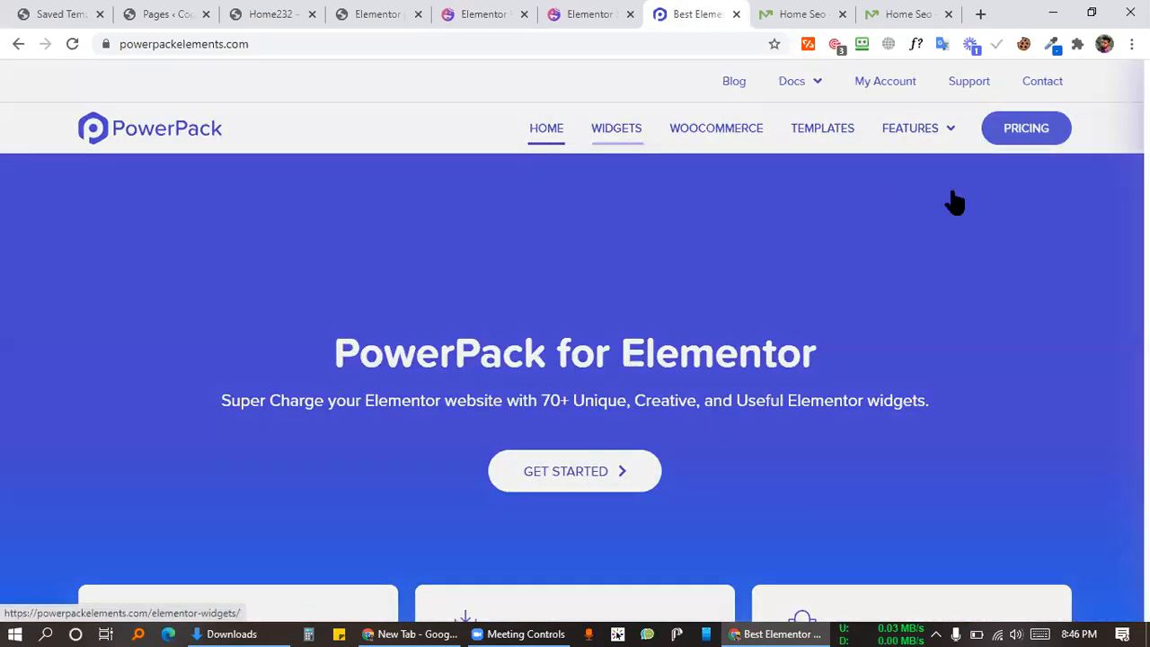
pyautogui.scroll(-4, 943, 270)
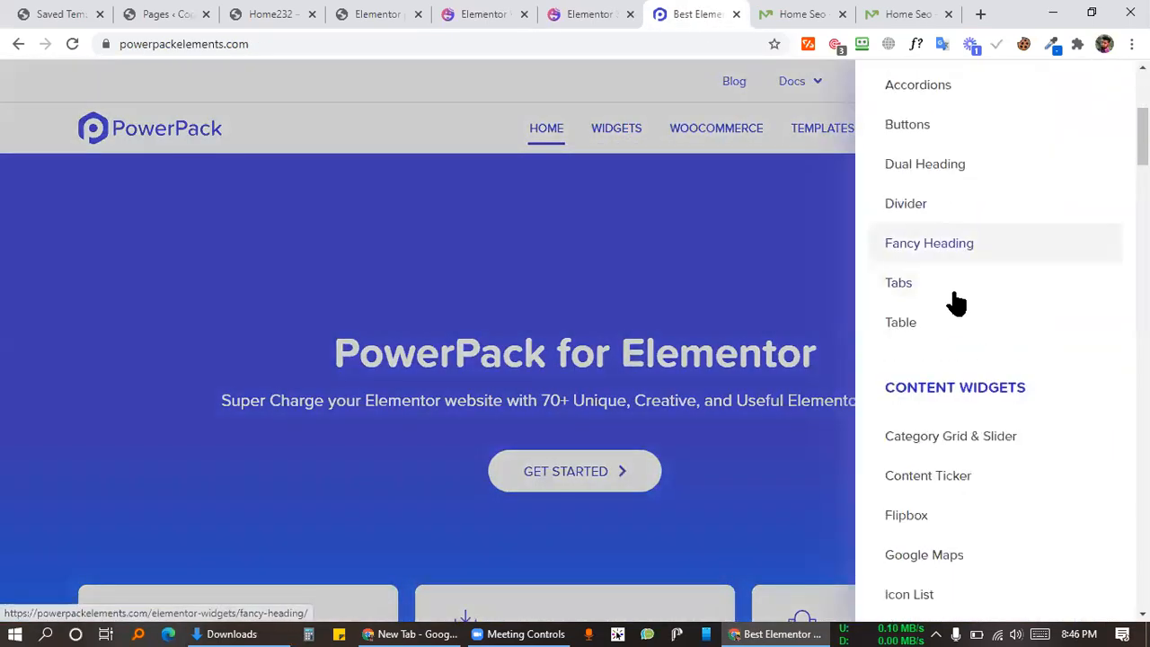
pyautogui.scroll(2, 952, 310)
pyautogui.scroll(-4, 944, 329)
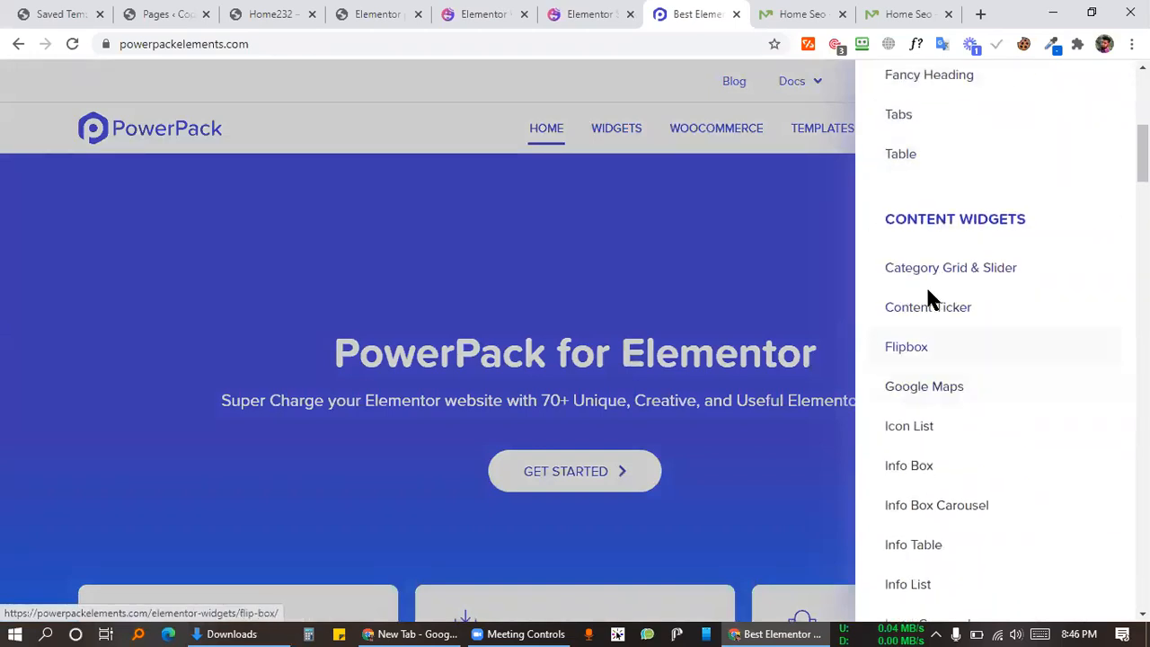
pyautogui.scroll(-2, 942, 306)
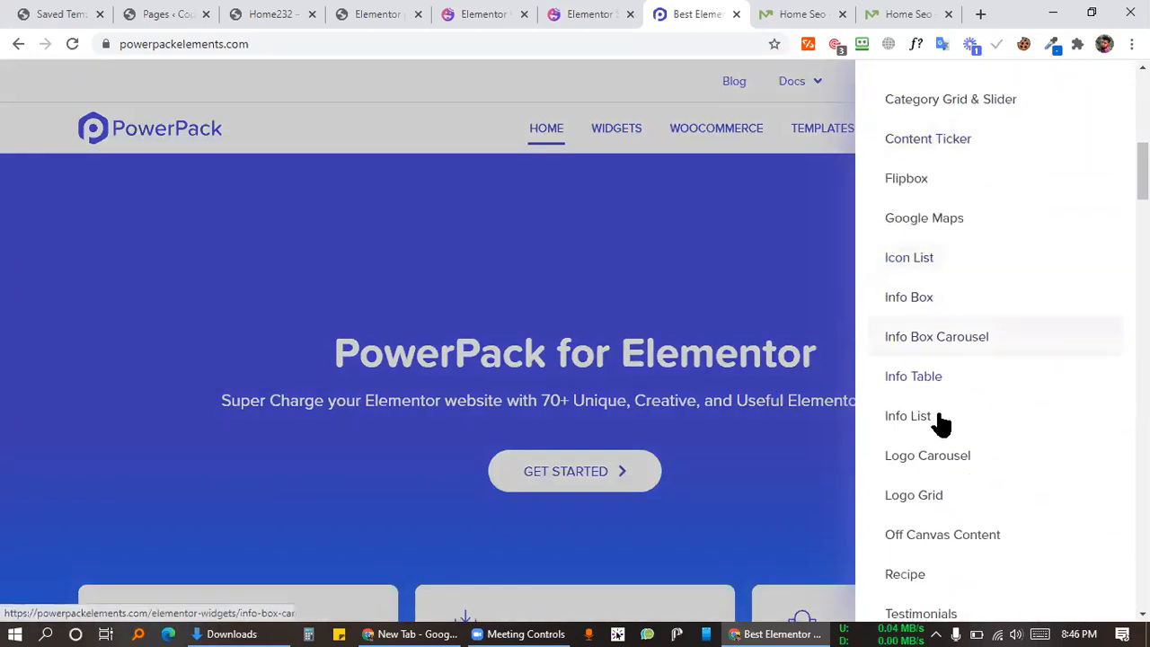
pyautogui.scroll(-4, 944, 418)
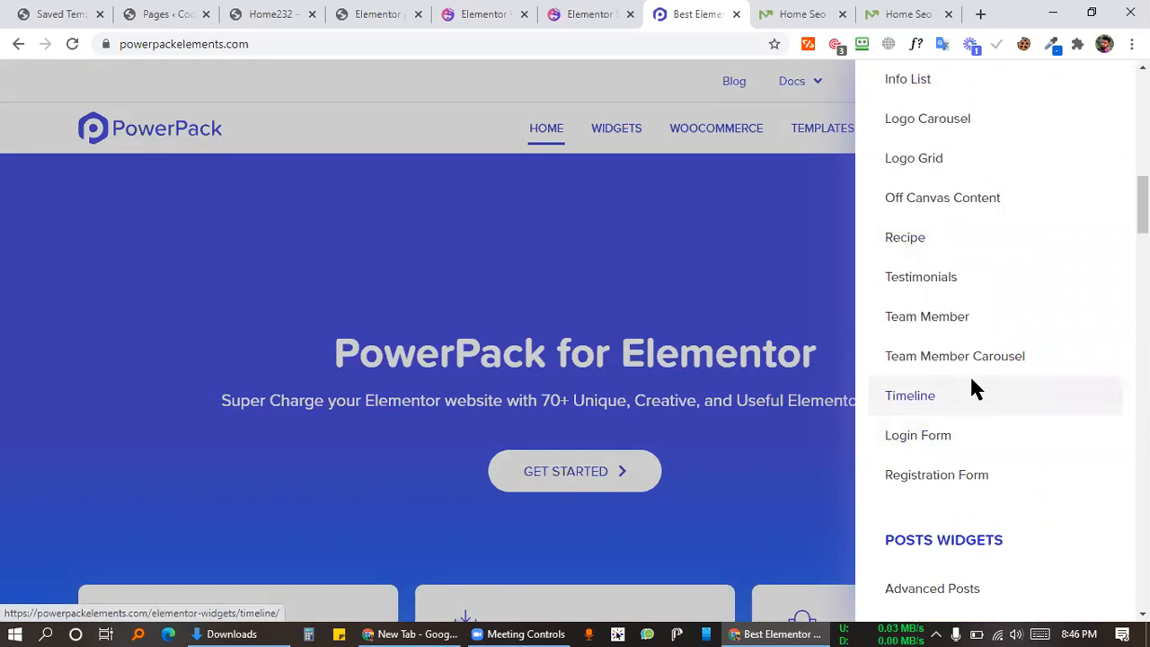
# Step: Search the PowerPack widget list for 'slider' and open Card Slider in a background tab
pyautogui.hotkey('ctrl', 'f')
pyautogui.write('sli')
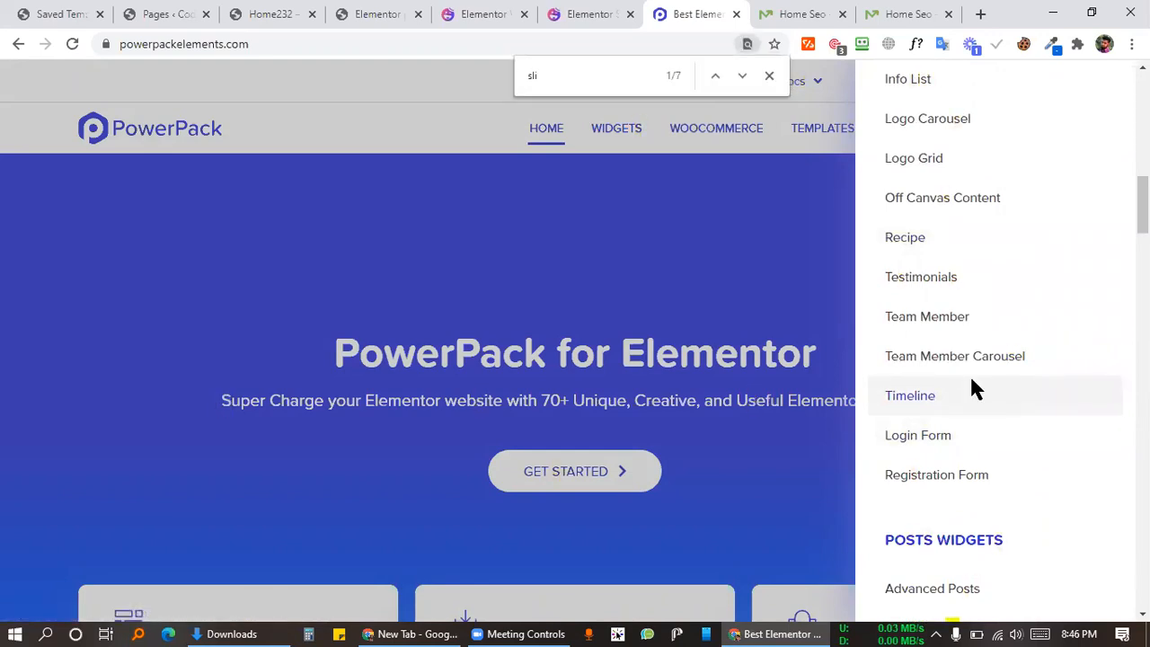
pyautogui.write('der')
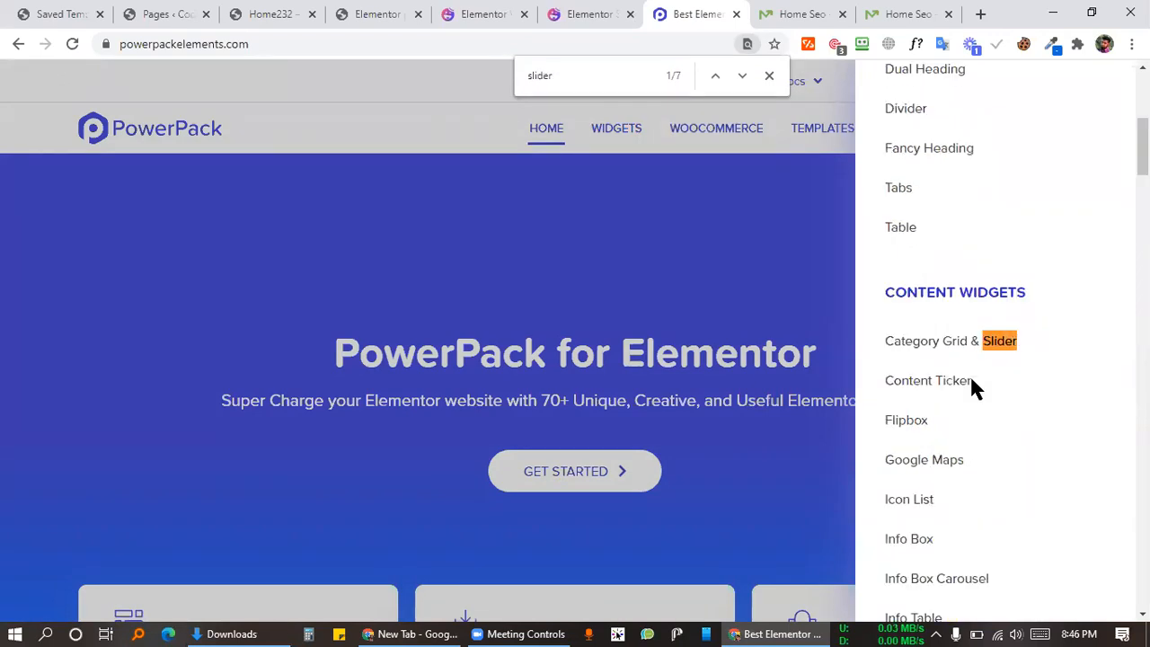
pyautogui.press('Return')
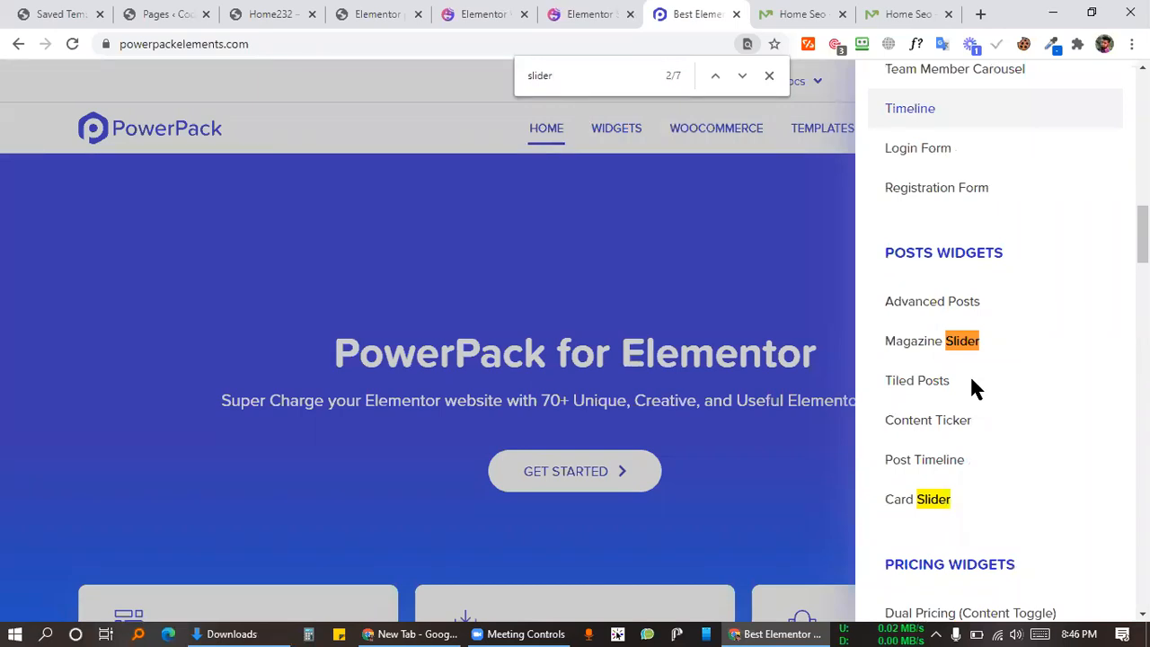
pyautogui.press('Return')
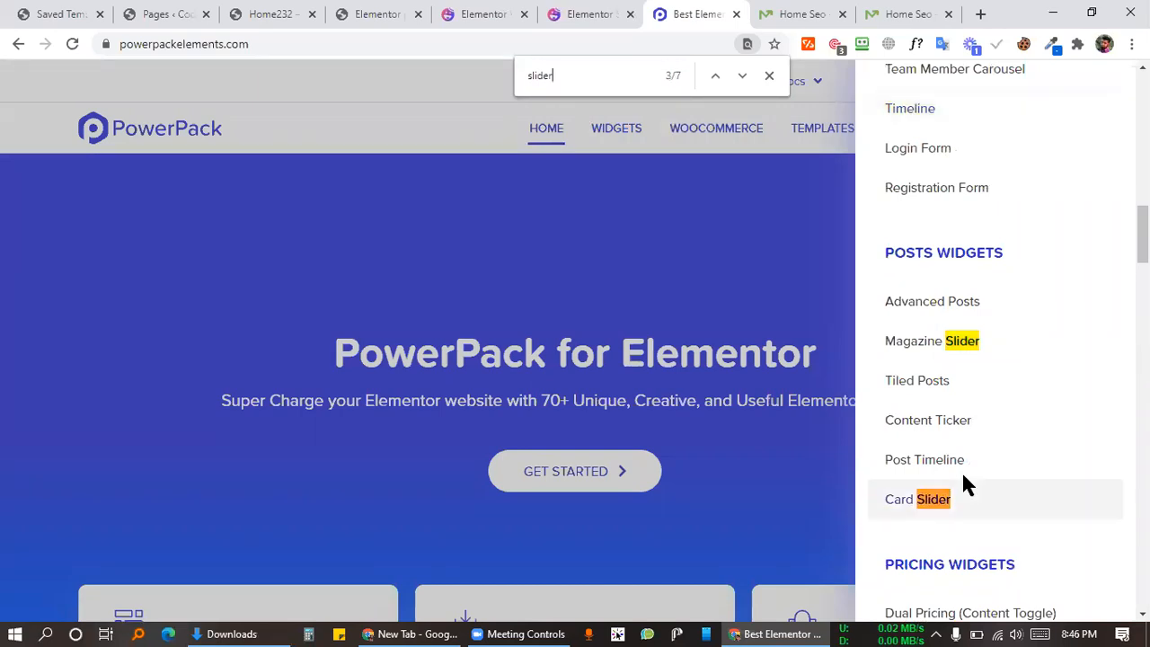
pyautogui.middleClick(963, 486)
# Step: Open the Slider / Carousel match in a background tab, then bring up the Card Slider page
pyautogui.click(570, 75)
pyautogui.press('Return')
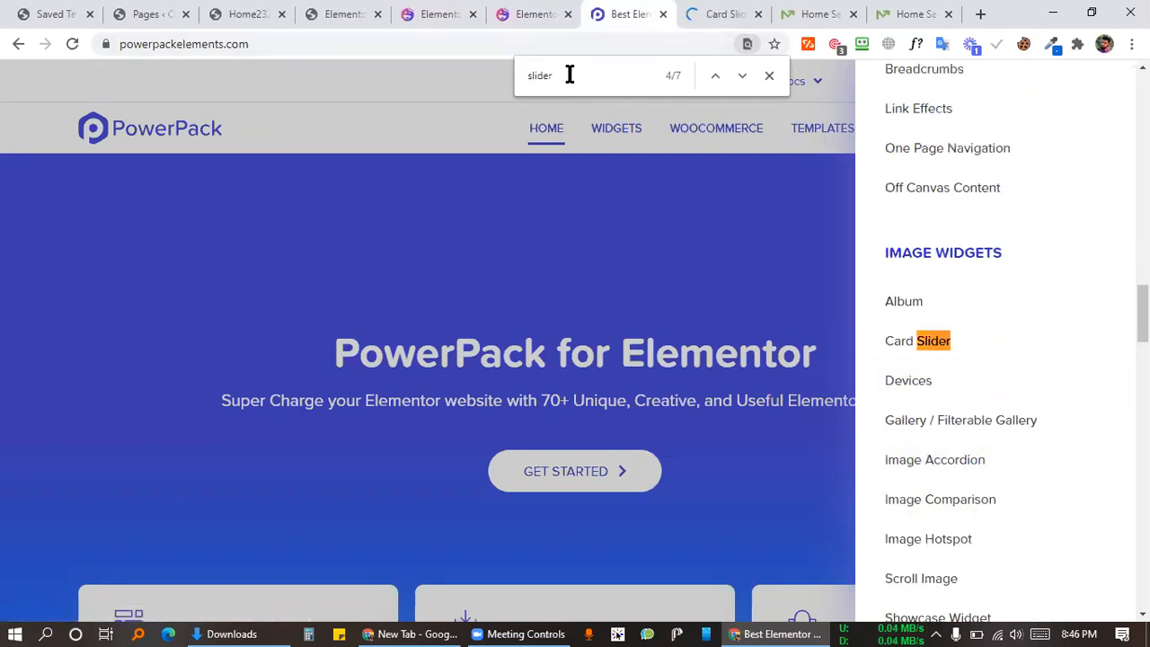
pyautogui.press('Return')
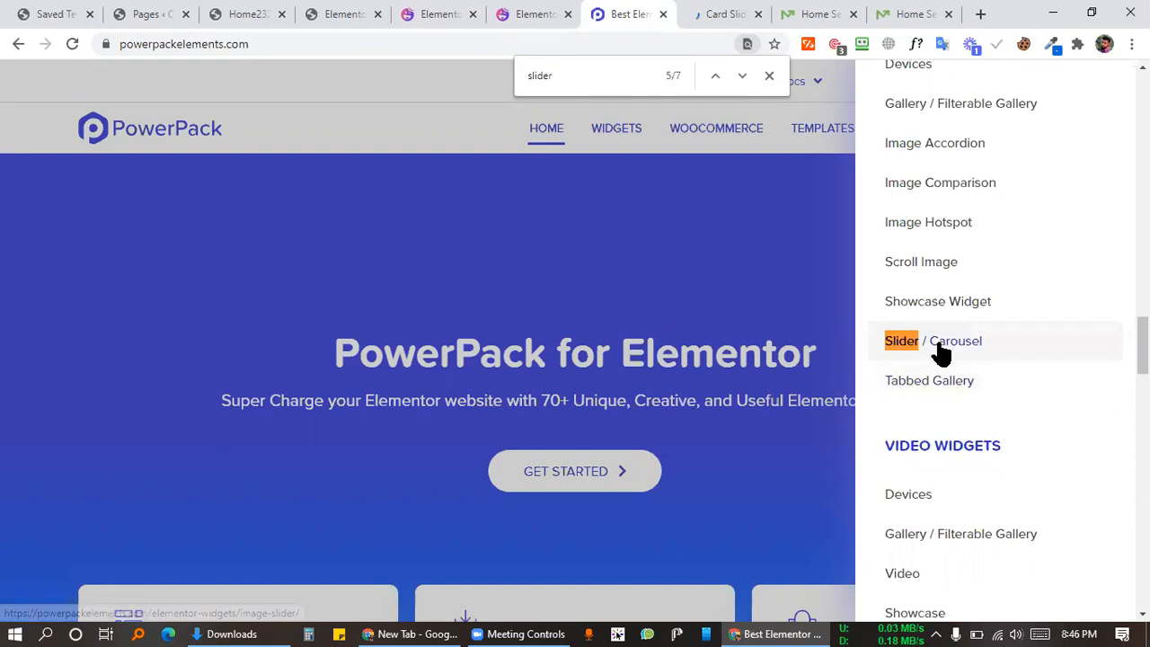
pyautogui.middleClick(932, 356)
pyautogui.click(659, 13)
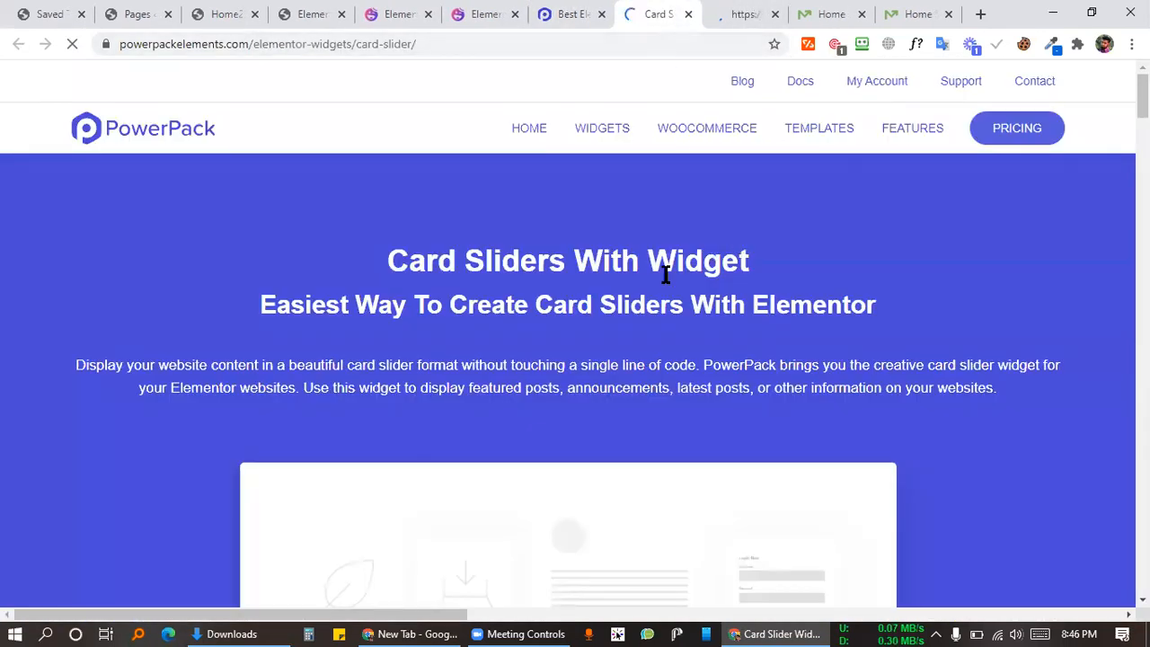
# Step: Play the Card Slider intro video and step the demo card slider through its posts
pyautogui.scroll(-4, 629, 345)
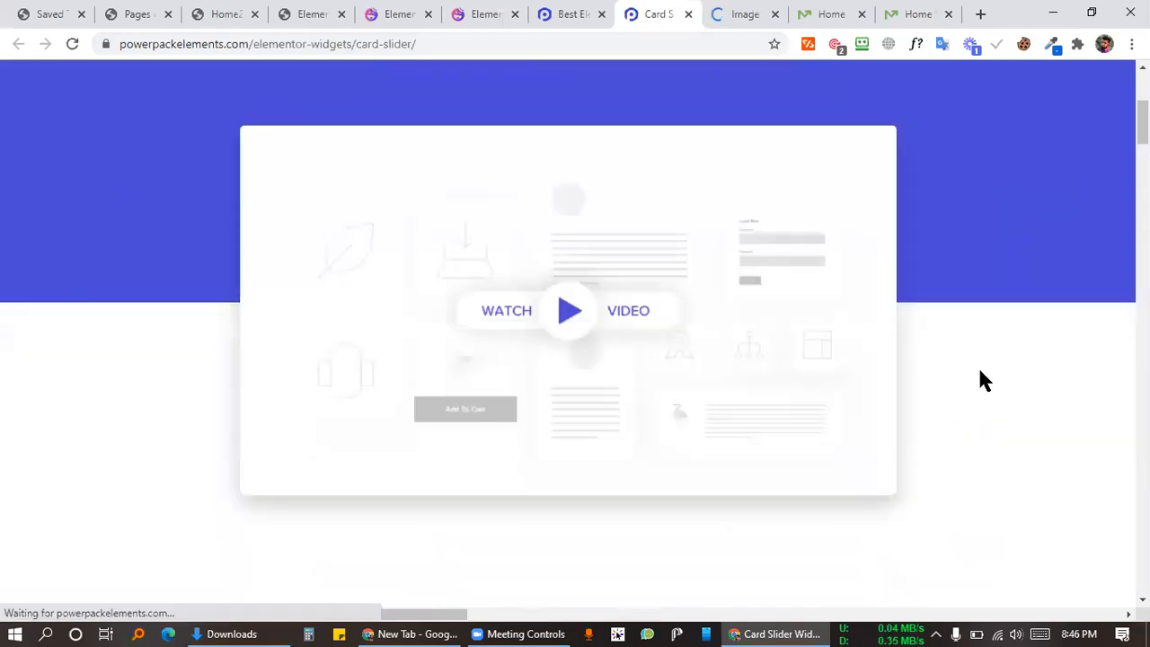
pyautogui.scroll(2, 961, 389)
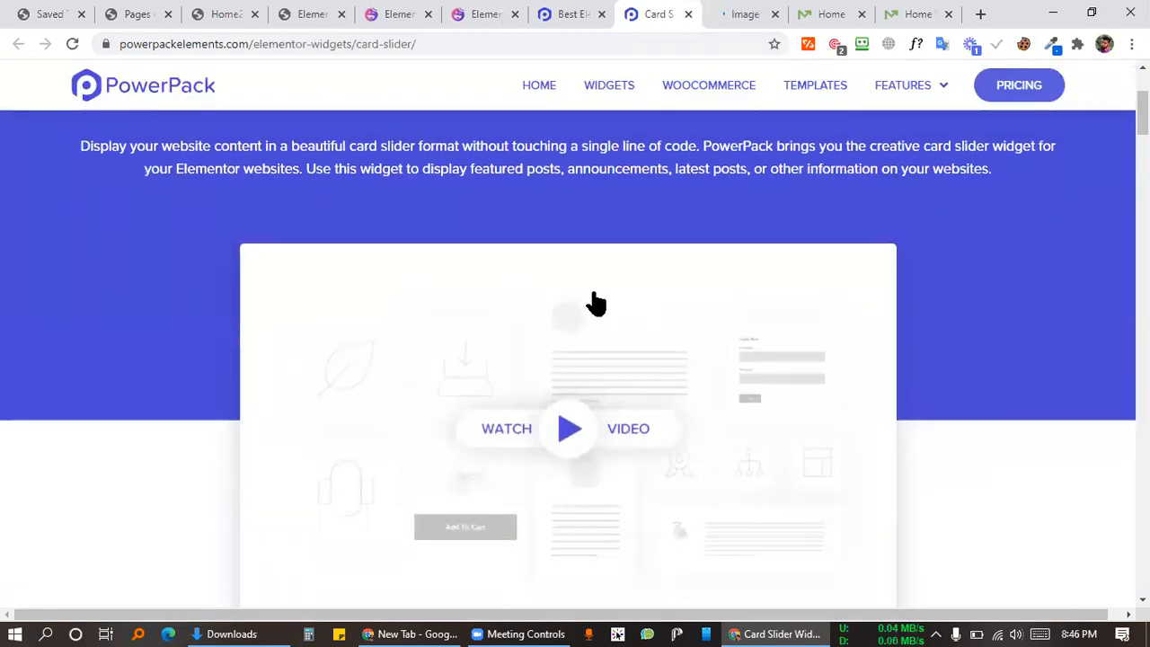
pyautogui.scroll(-2, 554, 270)
pyautogui.click(554, 265)
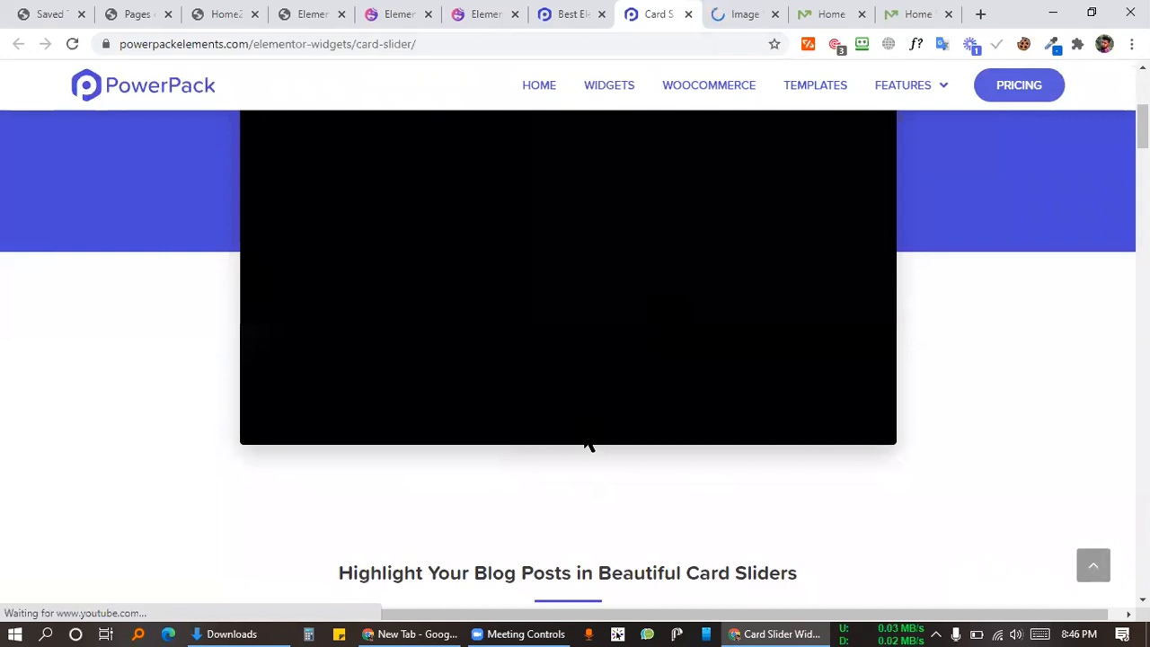
pyautogui.scroll(2, 586, 445)
pyautogui.scroll(-2, 713, 415)
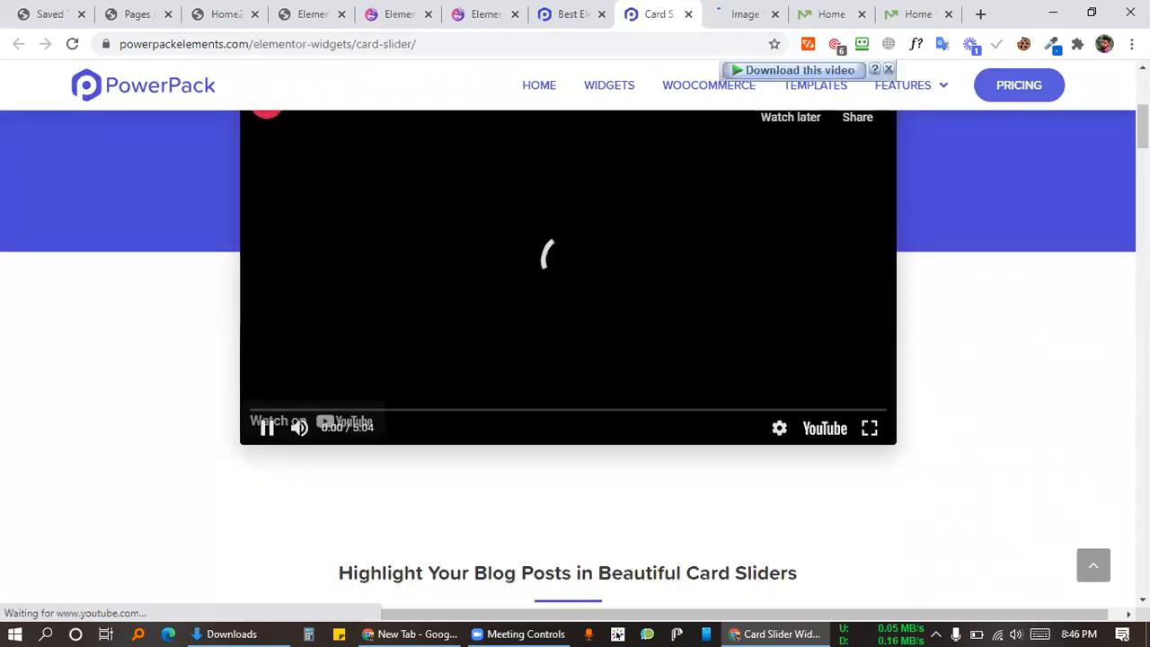
pyautogui.scroll(-4, 651, 429)
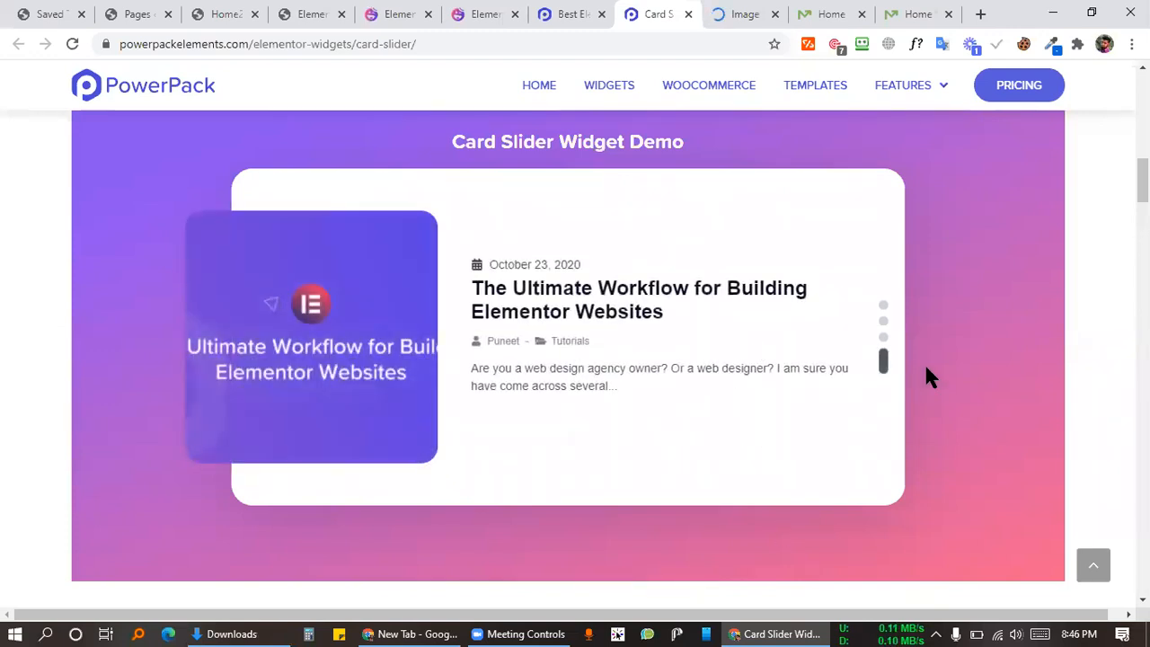
pyautogui.click(884, 333)
pyautogui.click(884, 321)
pyautogui.click(884, 307)
# Step: Read the Card Slider page down to its pricing plans, then move to the Image Slider page
pyautogui.scroll(-2, 729, 318)
pyautogui.scroll(2, 760, 328)
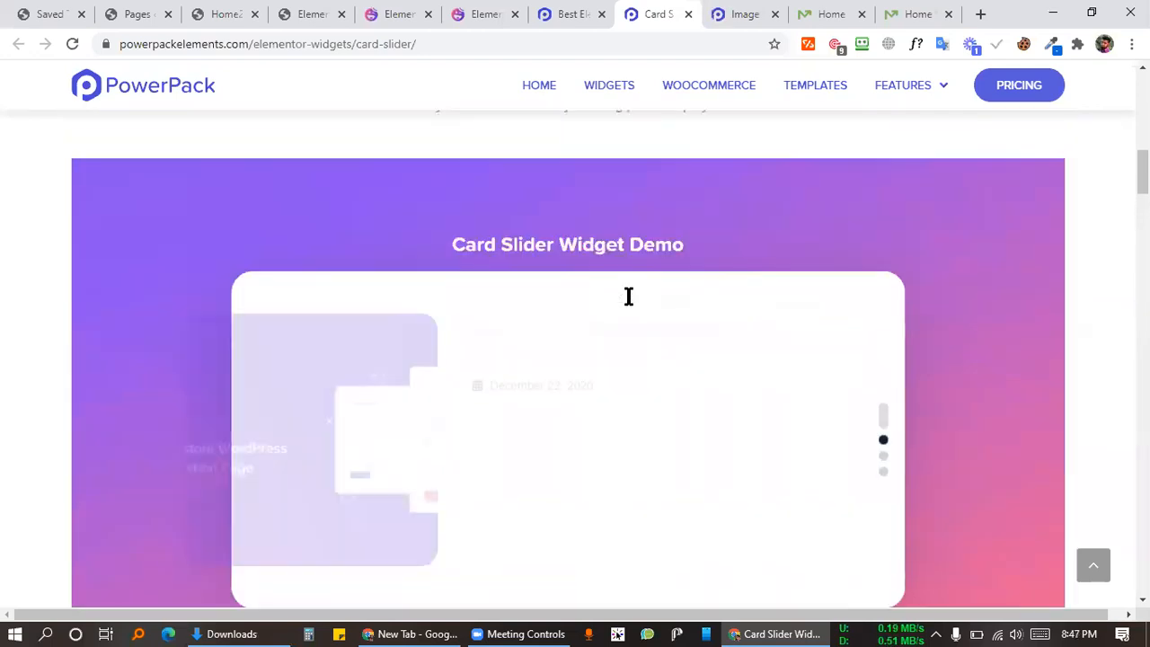
pyautogui.scroll(2, 626, 295)
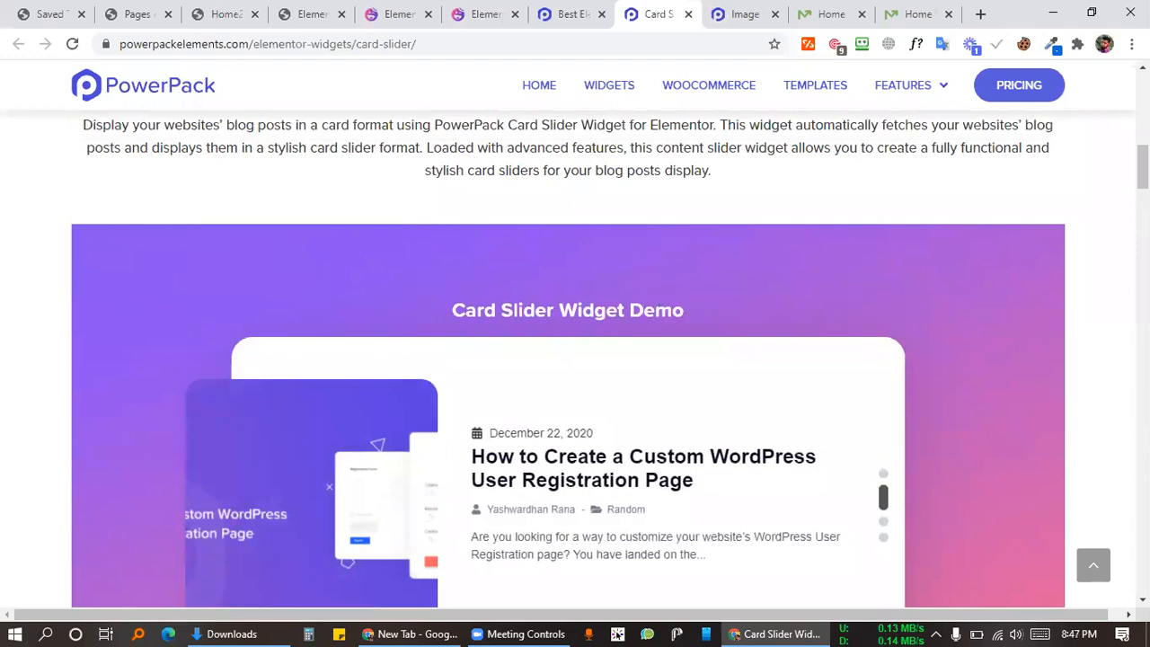
pyautogui.scroll(-8, 939, 357)
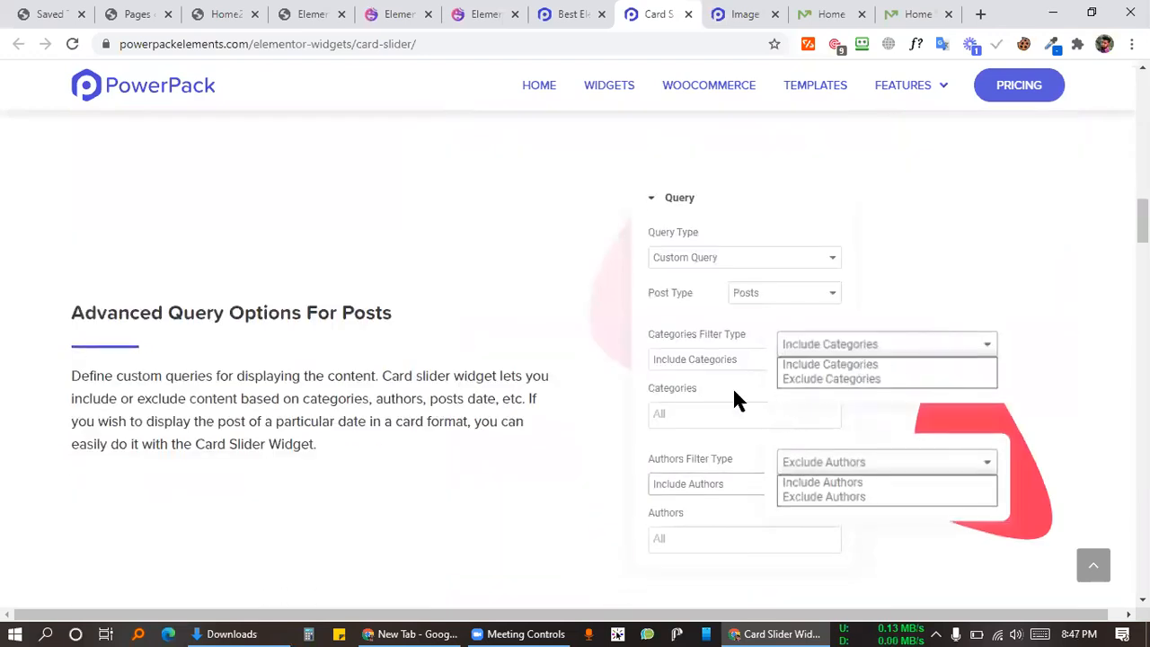
pyautogui.scroll(-6, 557, 416)
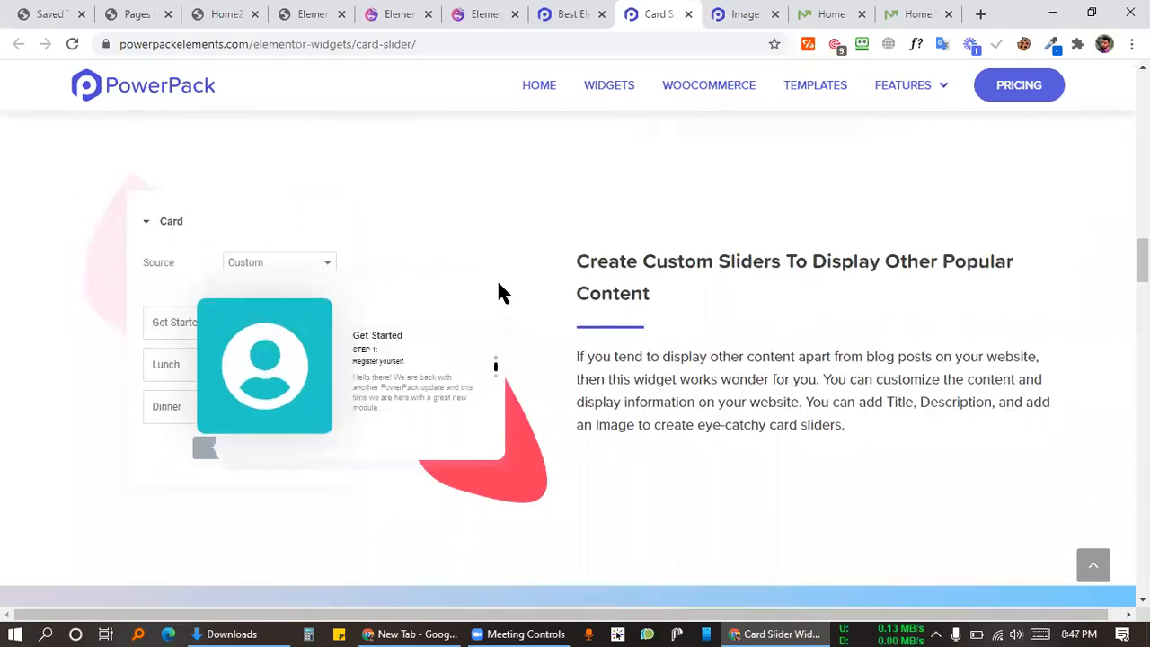
pyautogui.scroll(-14, 748, 366)
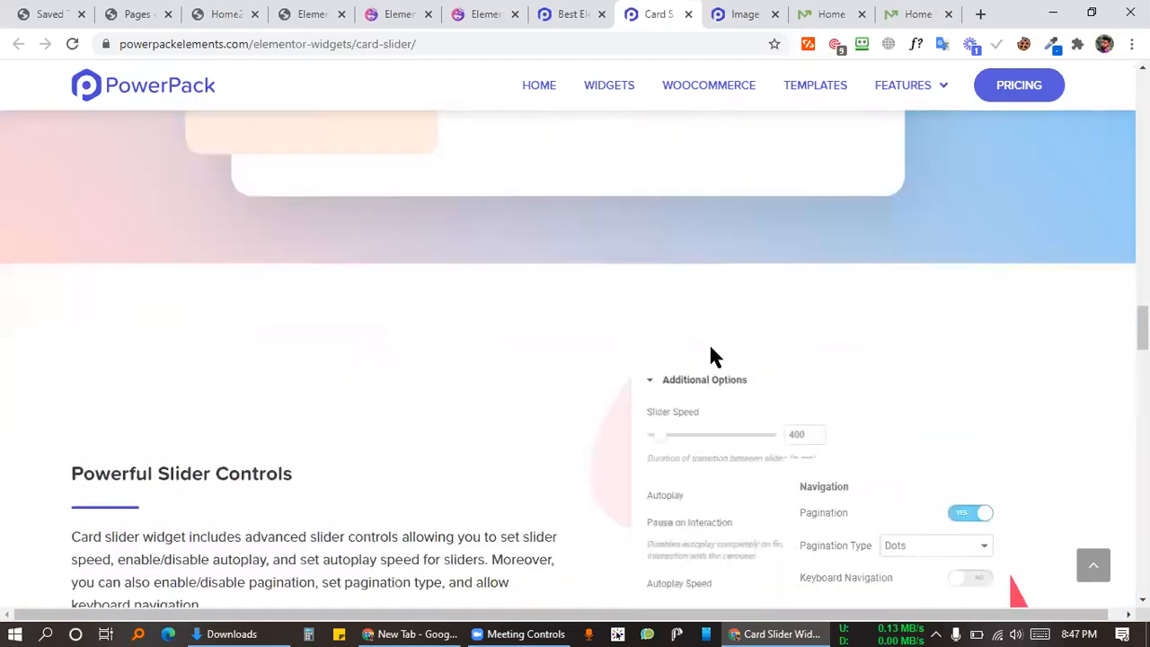
pyautogui.scroll(-10, 602, 314)
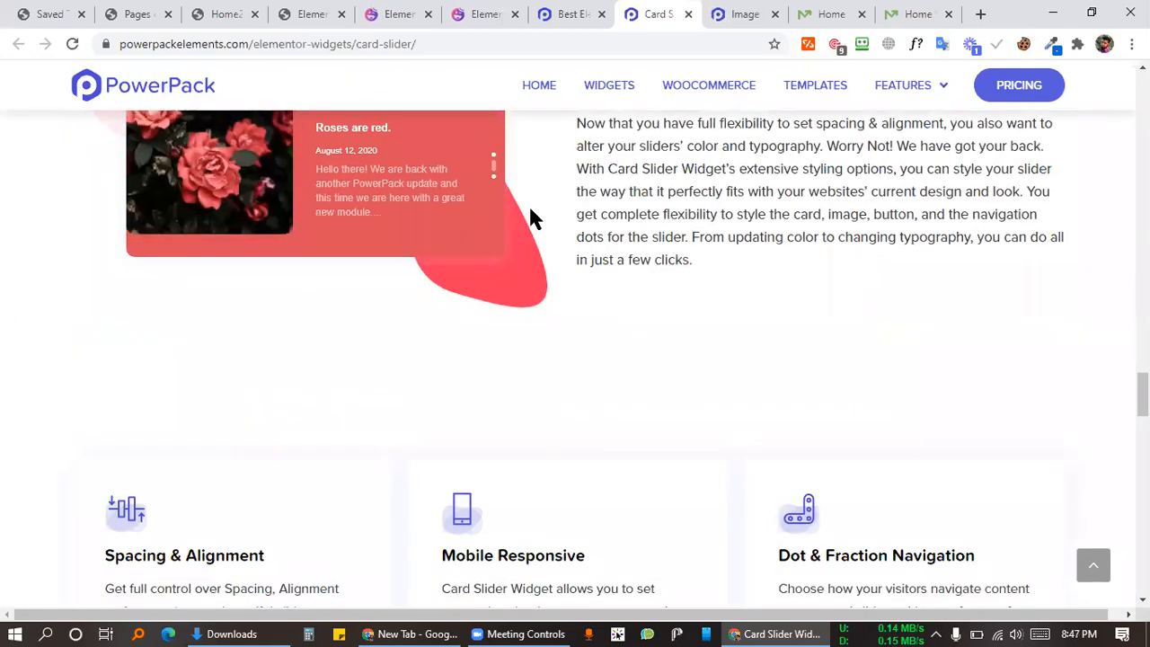
pyautogui.scroll(-18, 629, 264)
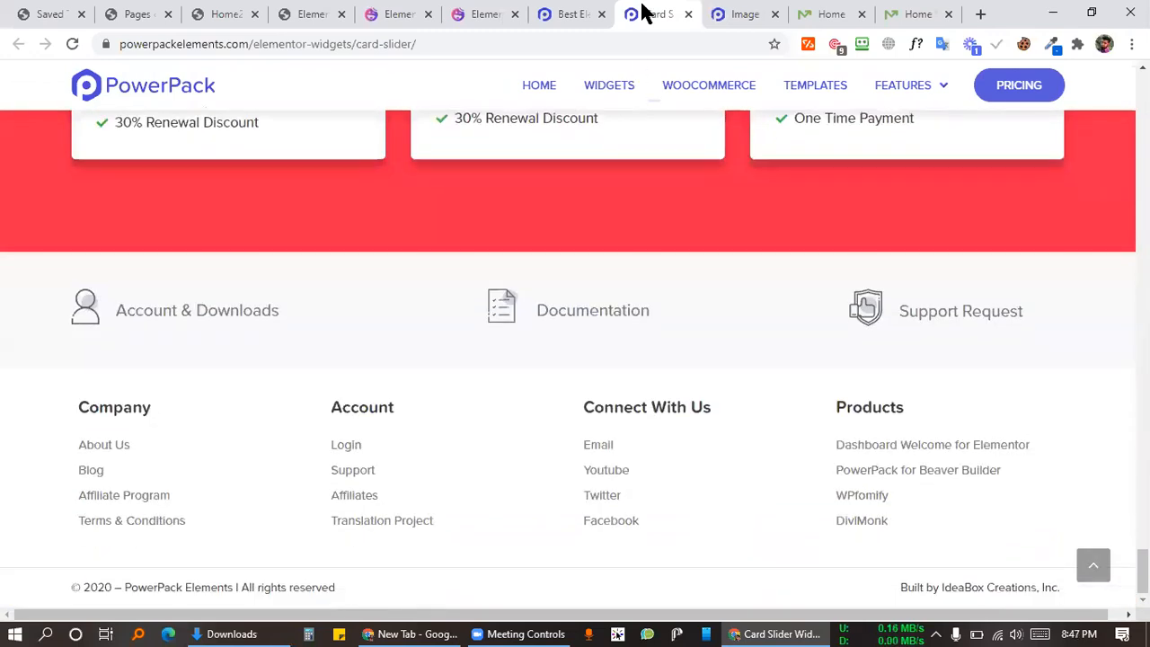
pyautogui.click(737, 14)
pyautogui.scroll(-6, 578, 372)
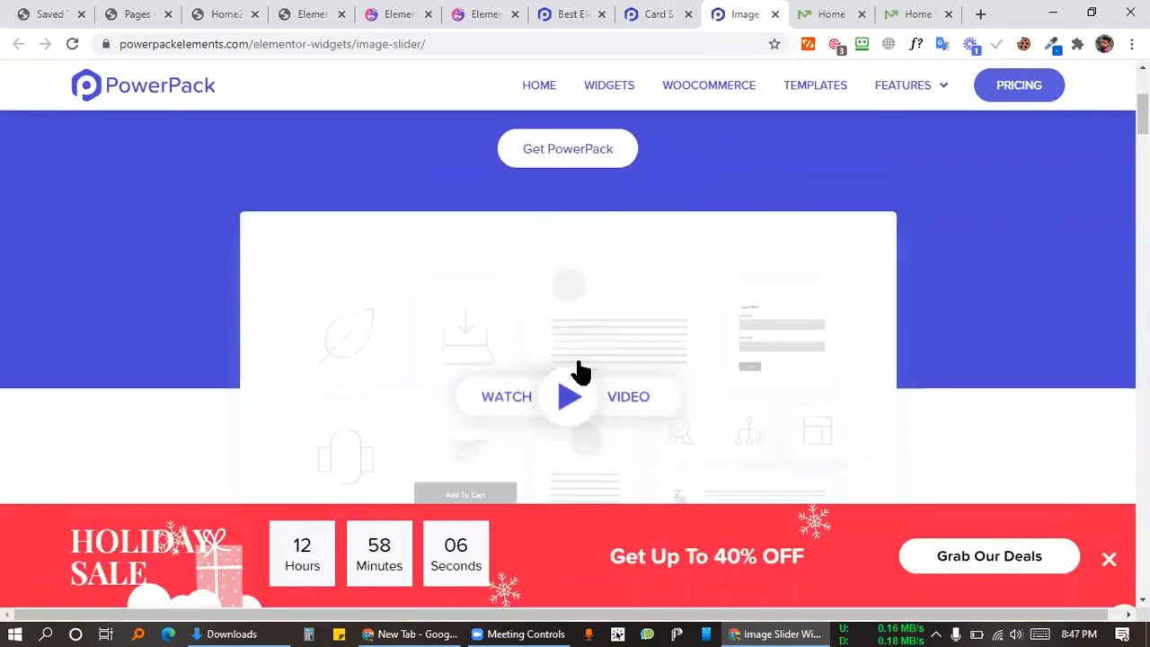
pyautogui.scroll(-8, 660, 338)
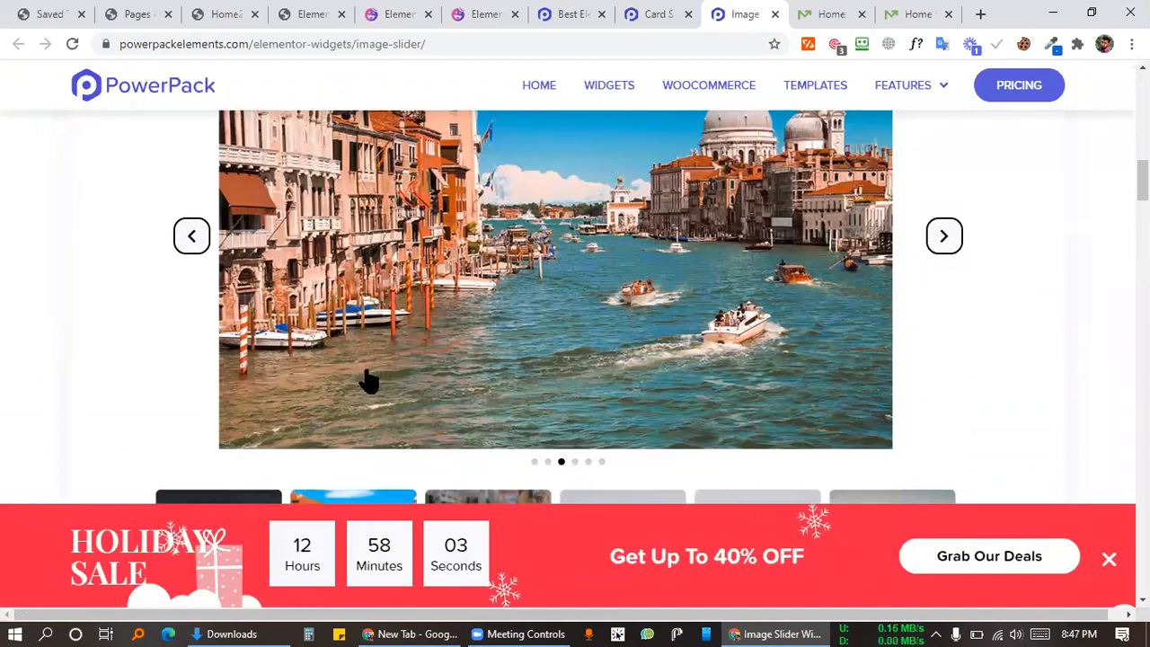
pyautogui.scroll(-2, 362, 380)
pyautogui.scroll(3, 599, 353)
pyautogui.scroll(-10, 657, 297)
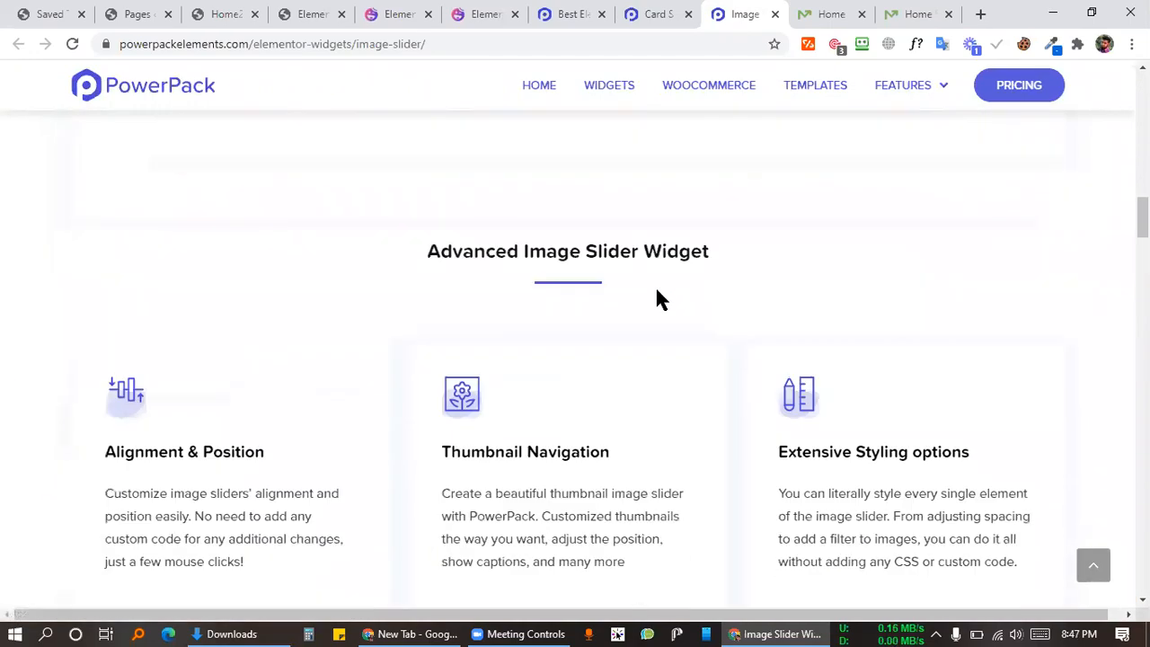
pyautogui.scroll(10, 657, 291)
pyautogui.scroll(-3, 642, 351)
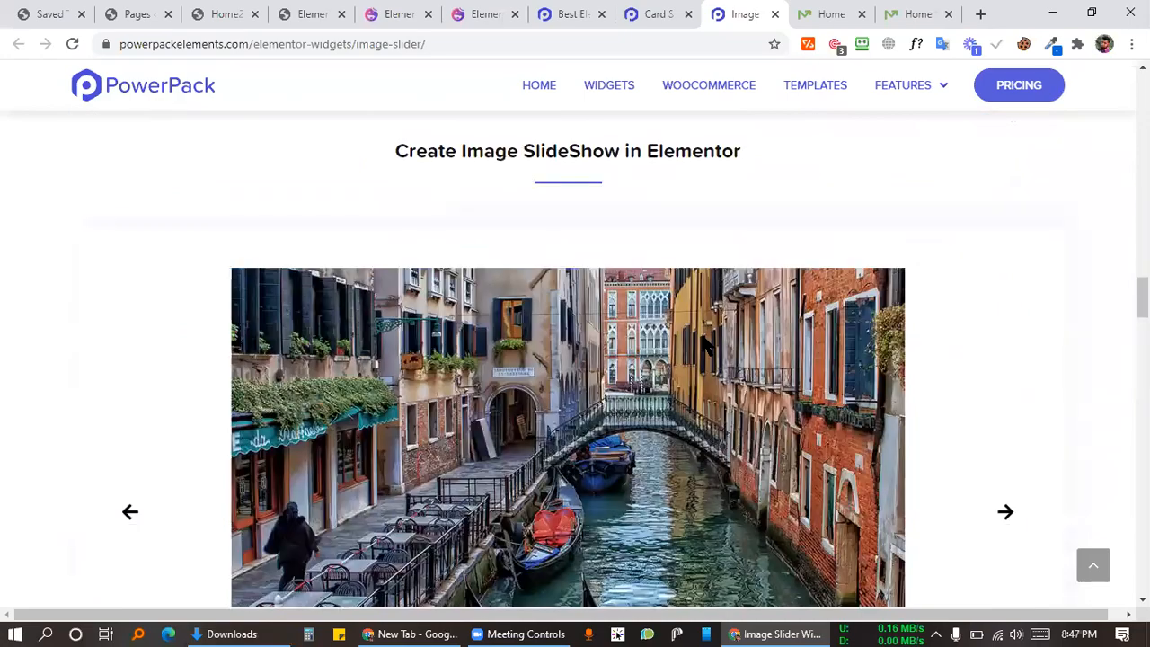
pyautogui.scroll(-7, 718, 332)
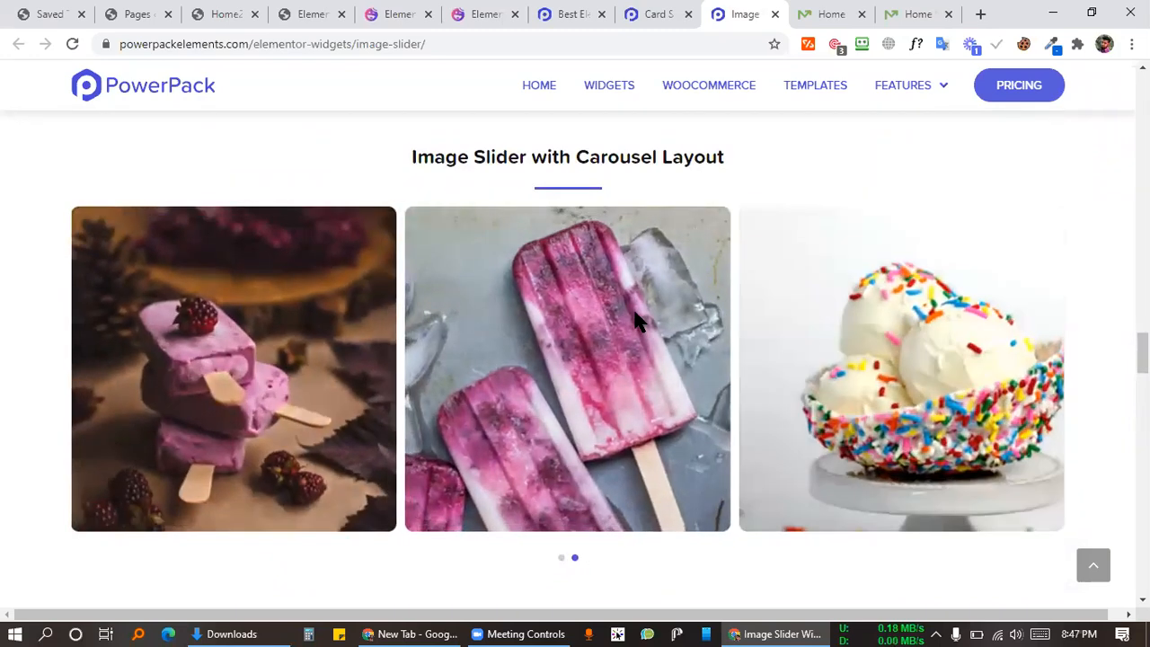
pyautogui.scroll(-6, 637, 315)
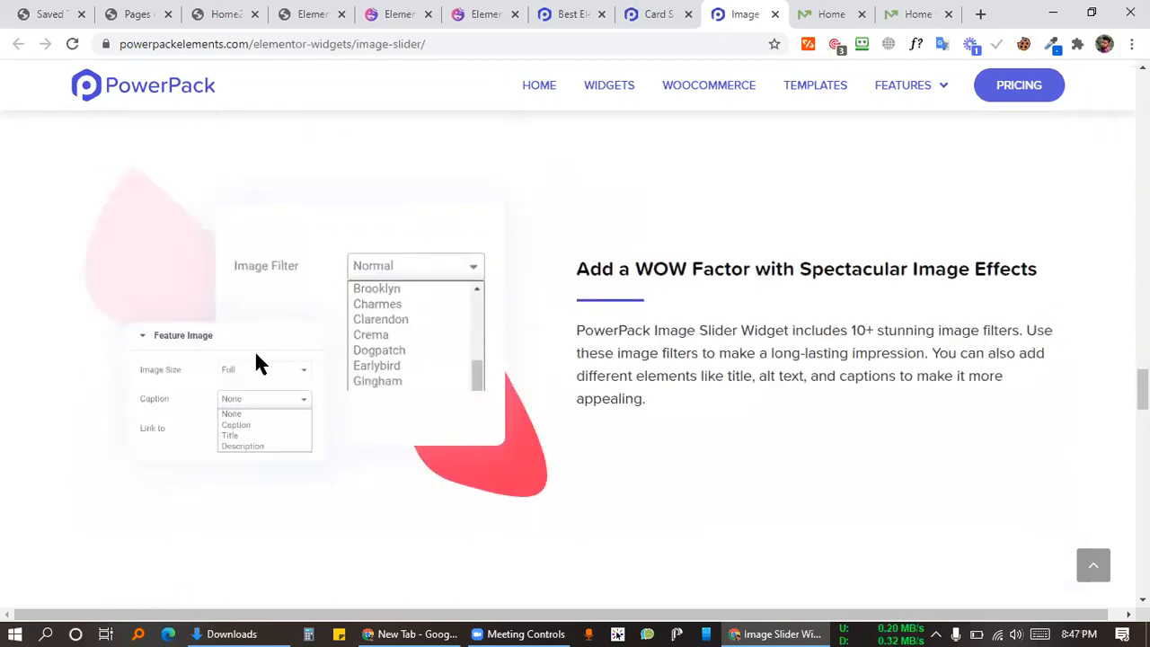
pyautogui.moveTo(634, 267); pyautogui.dragTo(844, 268)
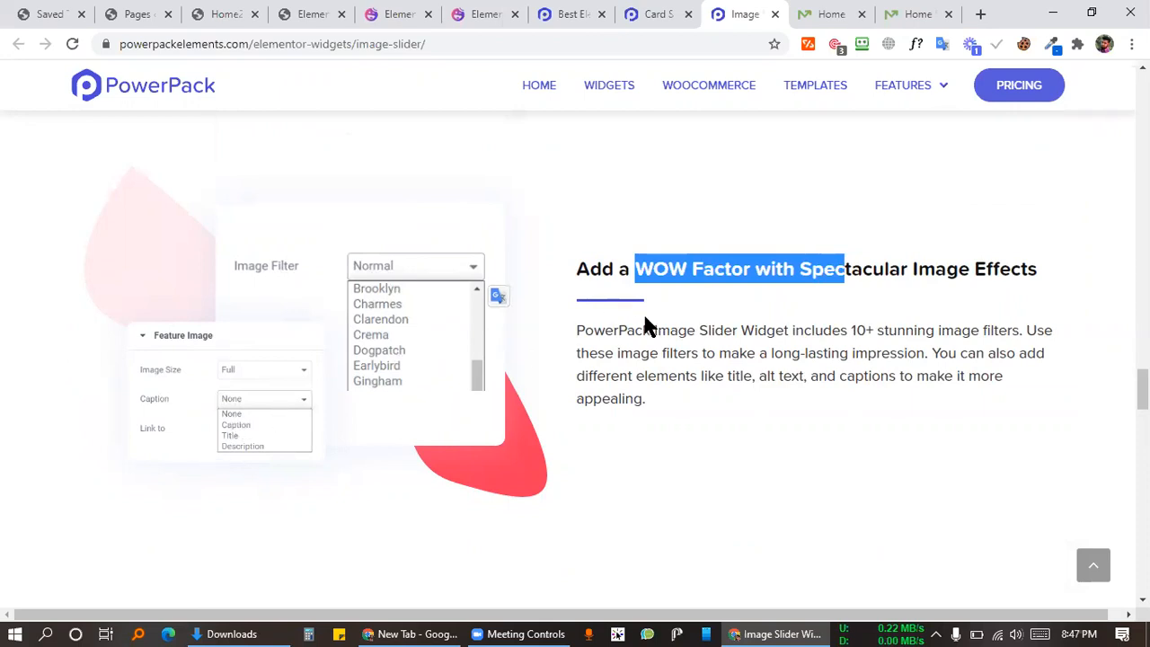
pyautogui.scroll(-5, 643, 312)
pyautogui.scroll(-5, 526, 249)
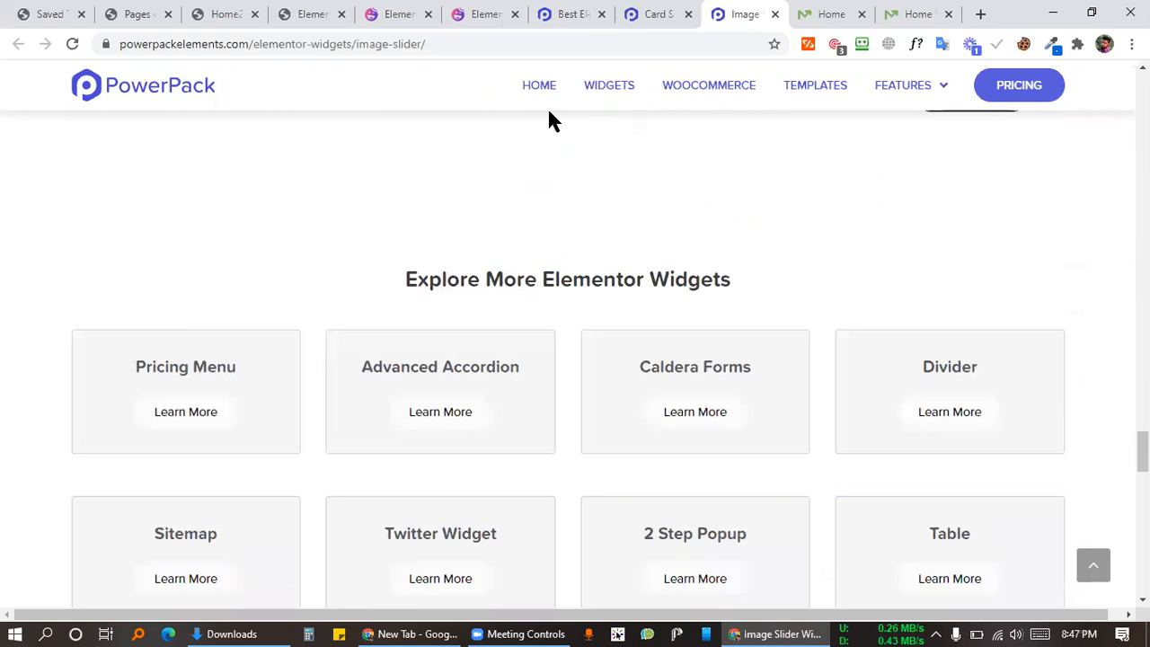
pyautogui.click(579, 13)
# Step: Review Design 1 on the Happy Addons Slider demo page, highlighting its labels
pyautogui.click(471, 13)
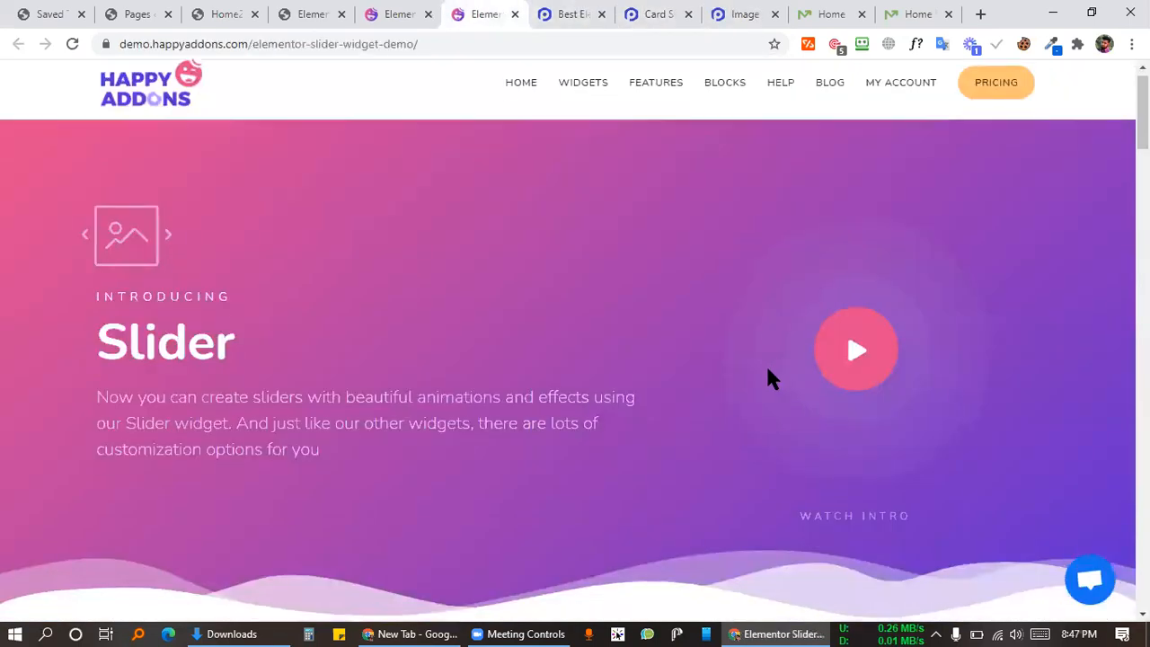
pyautogui.scroll(-5, 768, 369)
pyautogui.moveTo(87, 118); pyautogui.dragTo(323, 113)
pyautogui.click(347, 215)
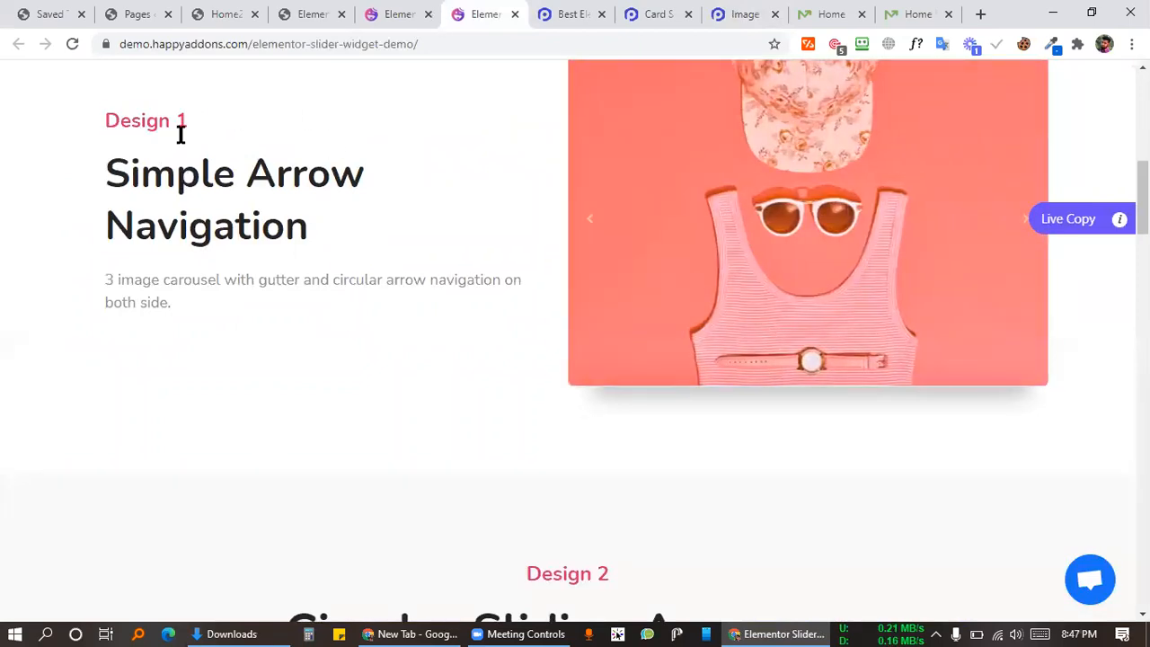
pyautogui.scroll(5, 327, 184)
pyautogui.moveTo(103, 189); pyautogui.dragTo(297, 220)
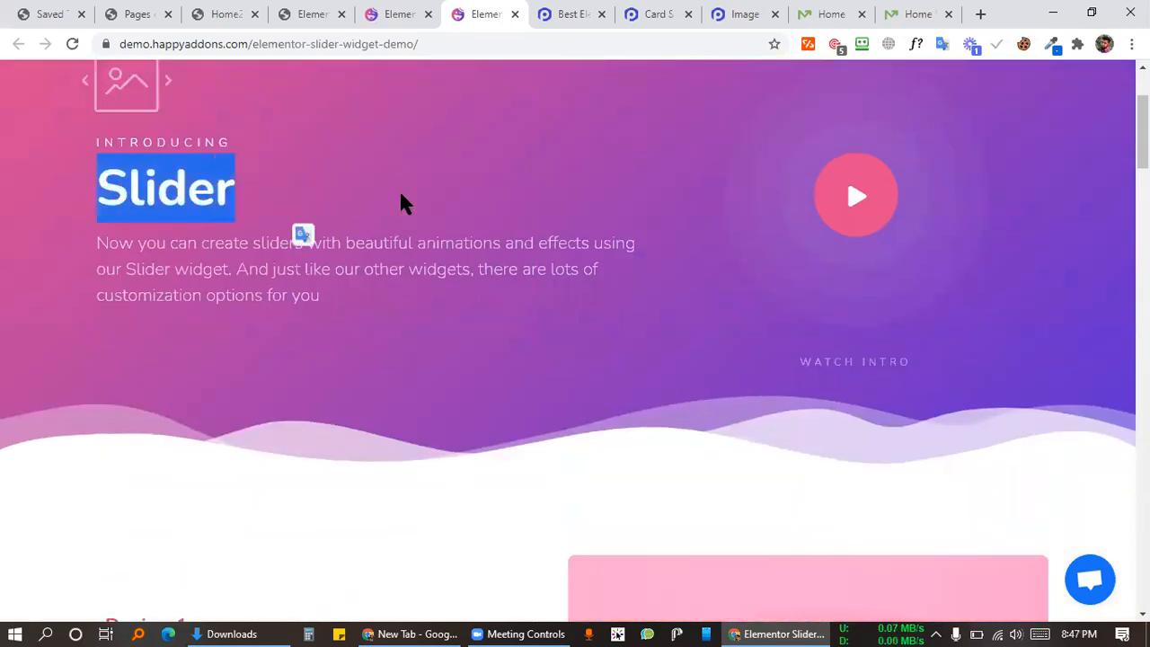
pyautogui.click(401, 203)
pyautogui.scroll(-5, 231, 291)
pyautogui.scroll(4, 746, 306)
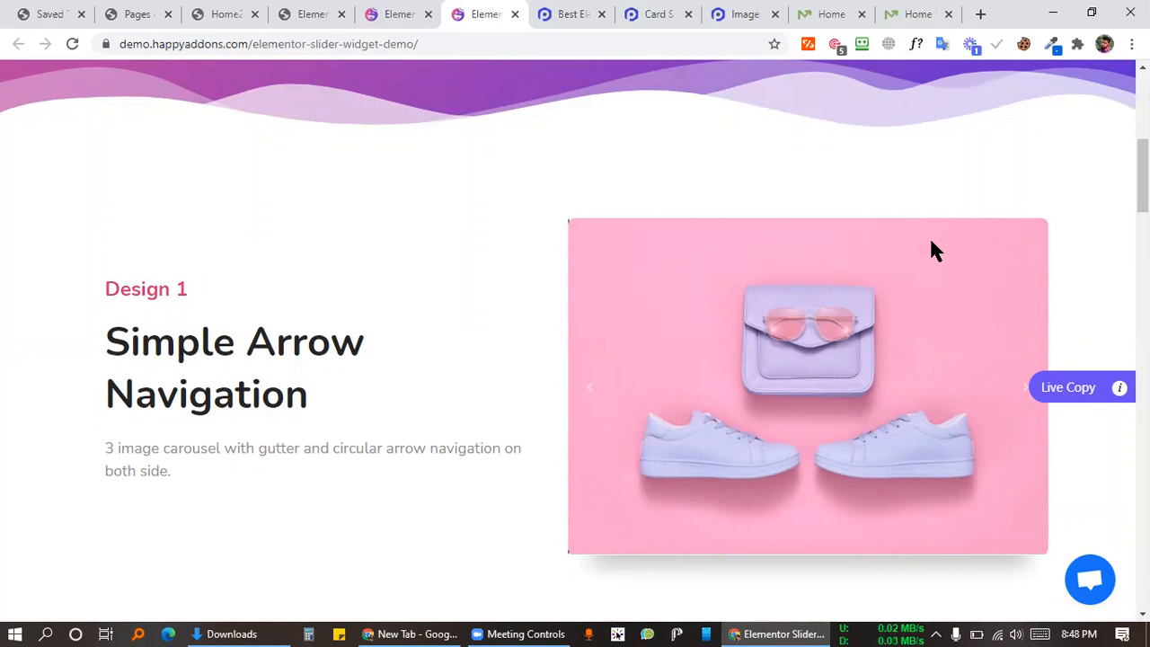
# Step: Go to the Happy Addons home page and scroll down it
pyautogui.scroll(6, 613, 252)
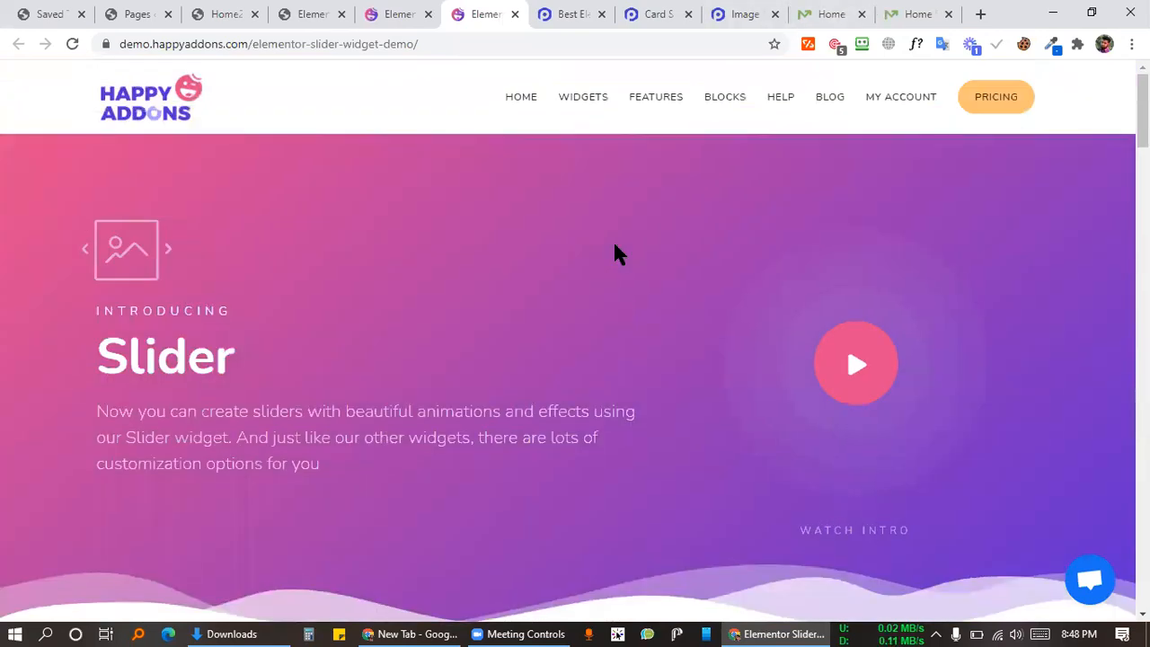
pyautogui.click(516, 101)
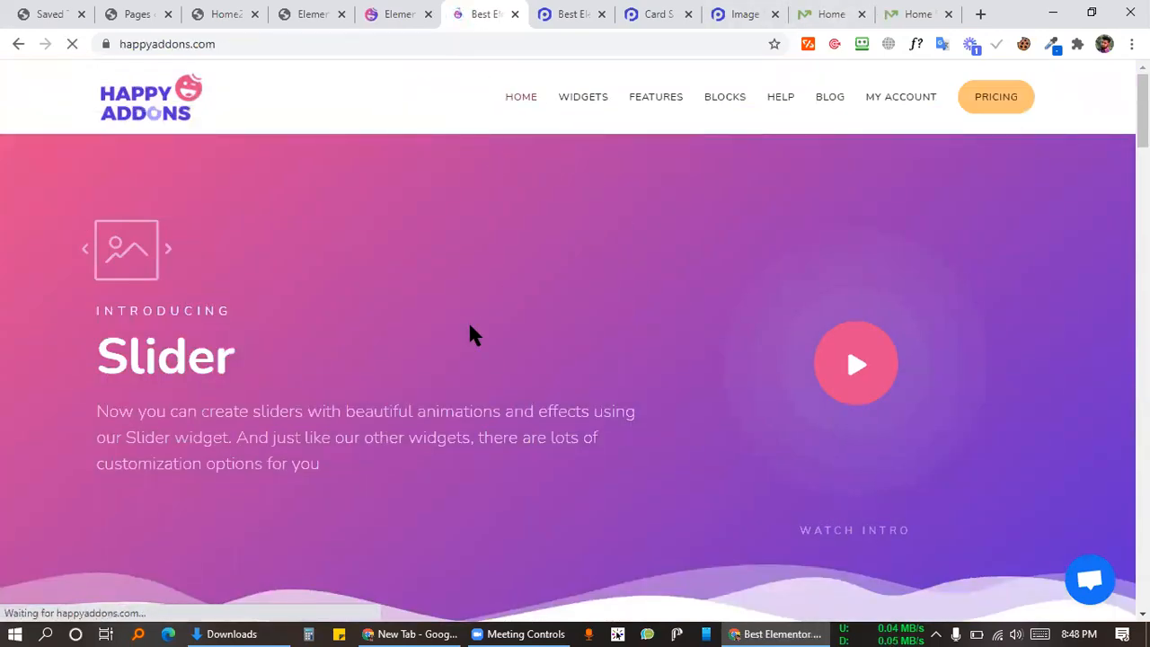
pyautogui.scroll(-5, 390, 527)
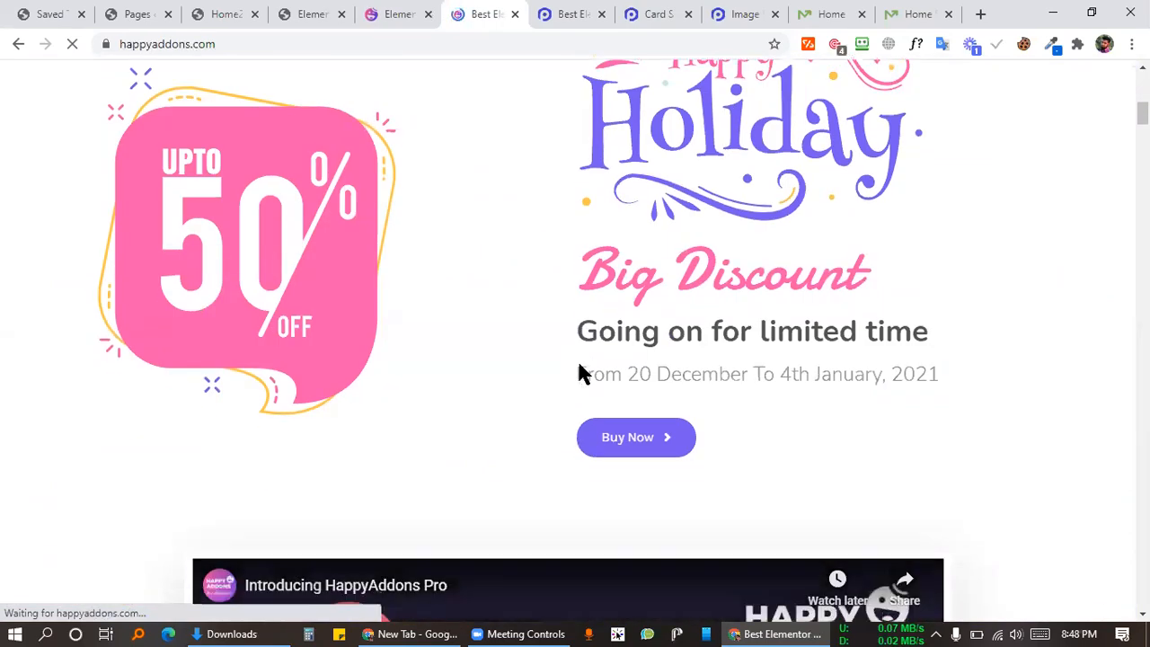
pyautogui.scroll(-10, 584, 359)
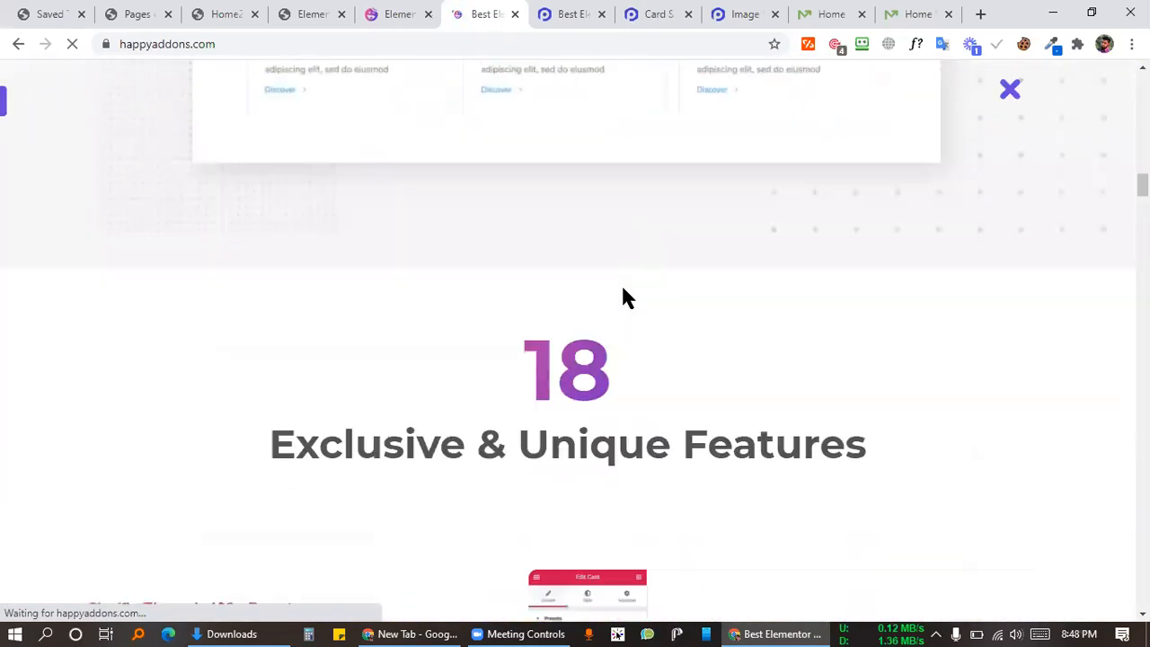
pyautogui.scroll(-5, 626, 296)
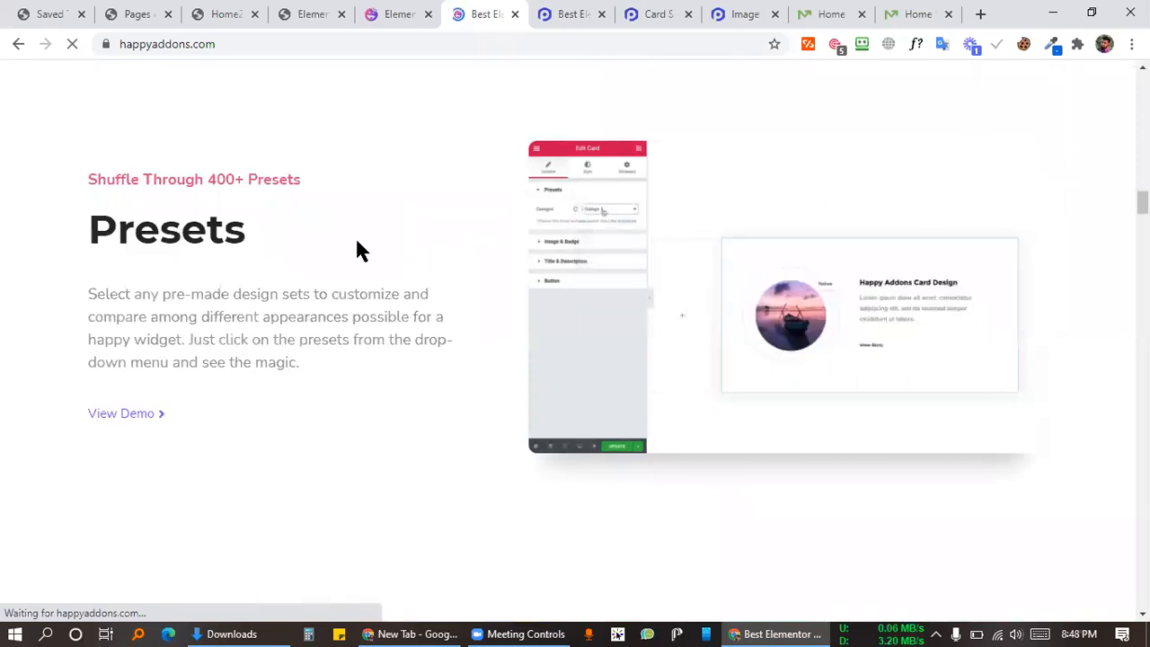
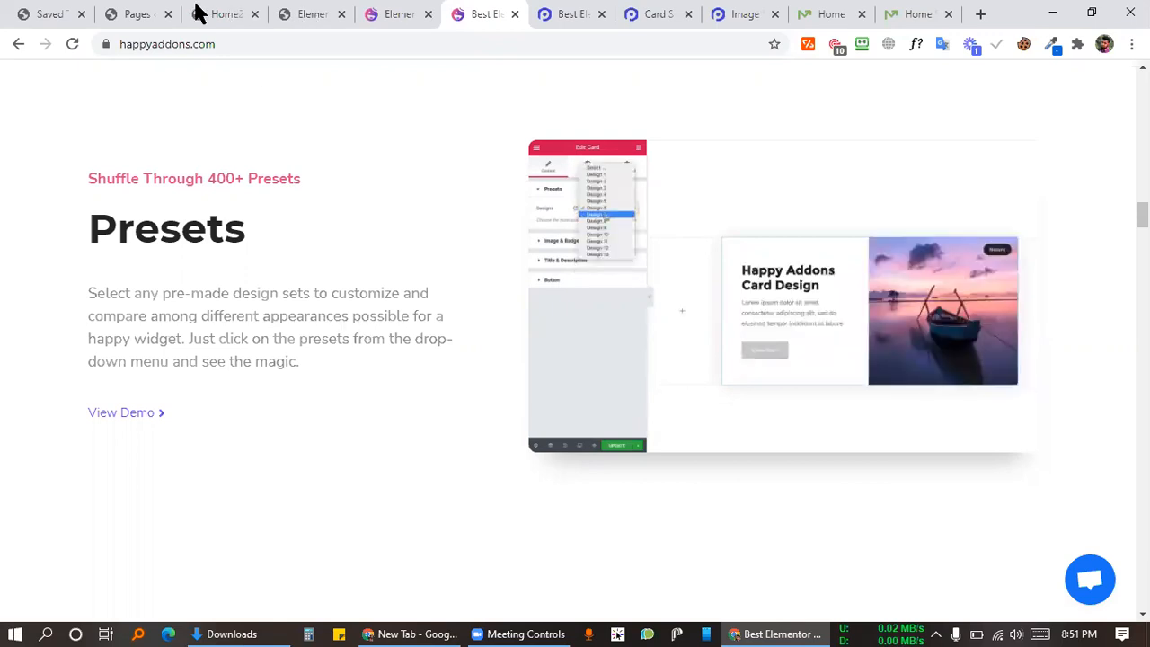
# Step: Move through the open tabs to the WordPress Pages tab, then go to the Add Plugins page
pyautogui.hotkey('ctrl', '4')
pyautogui.hotkey('ctrl', '3')
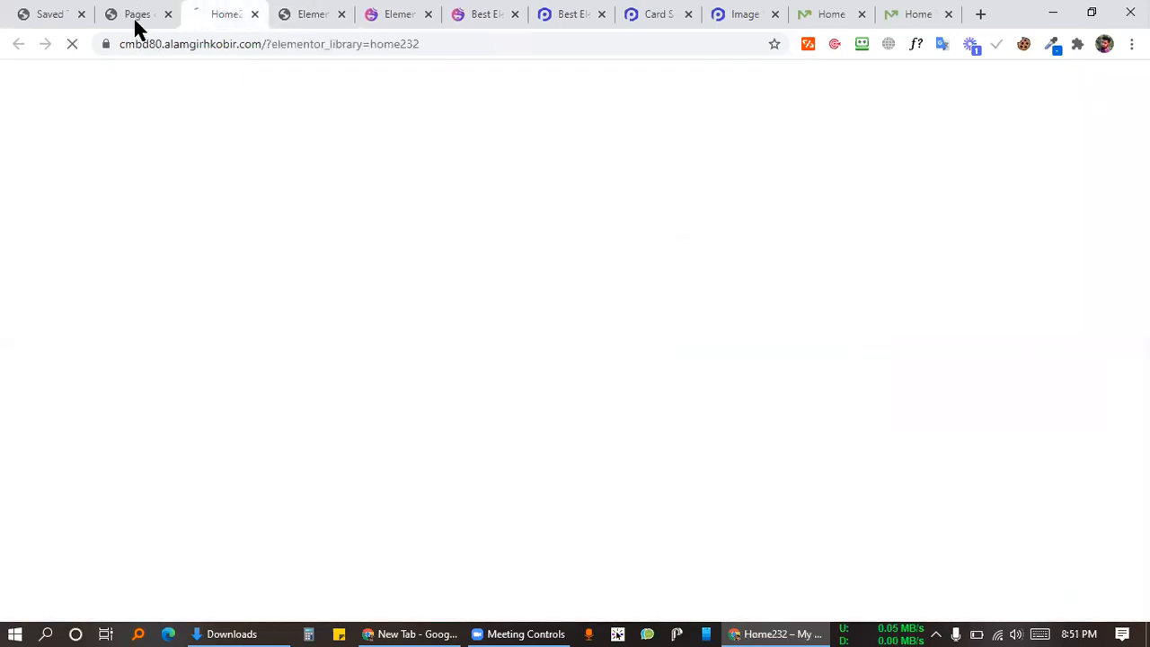
pyautogui.click(116, 12)
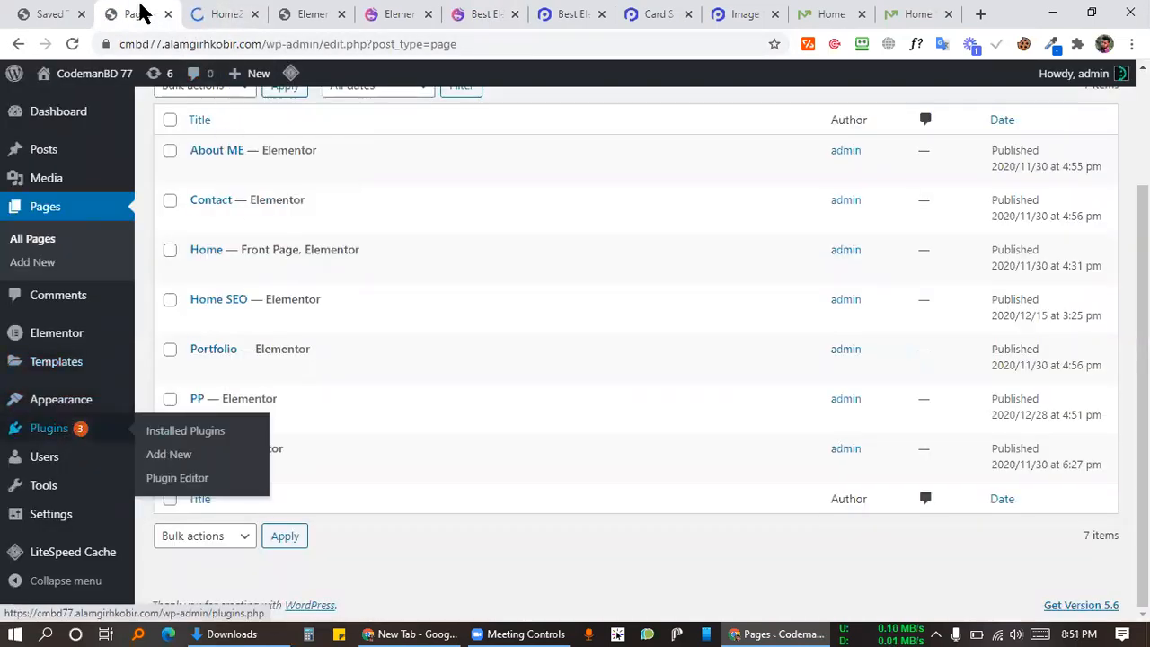
pyautogui.click(169, 454)
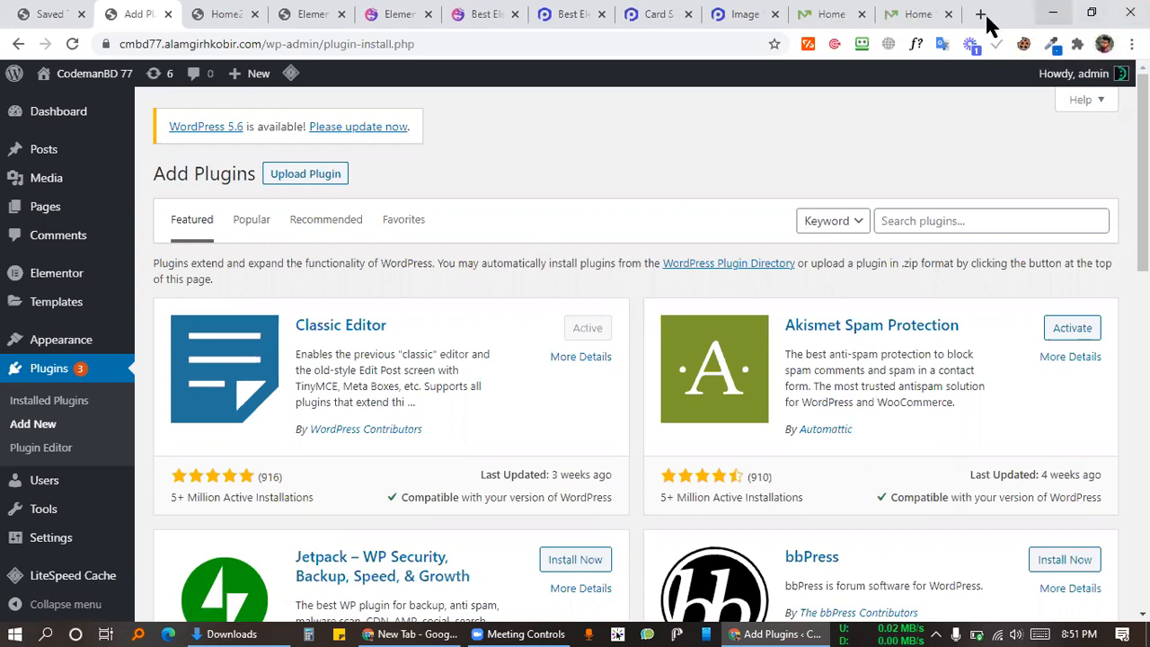
# Step: Open a new blank browser tab
pyautogui.hotkey('ctrl', 't')
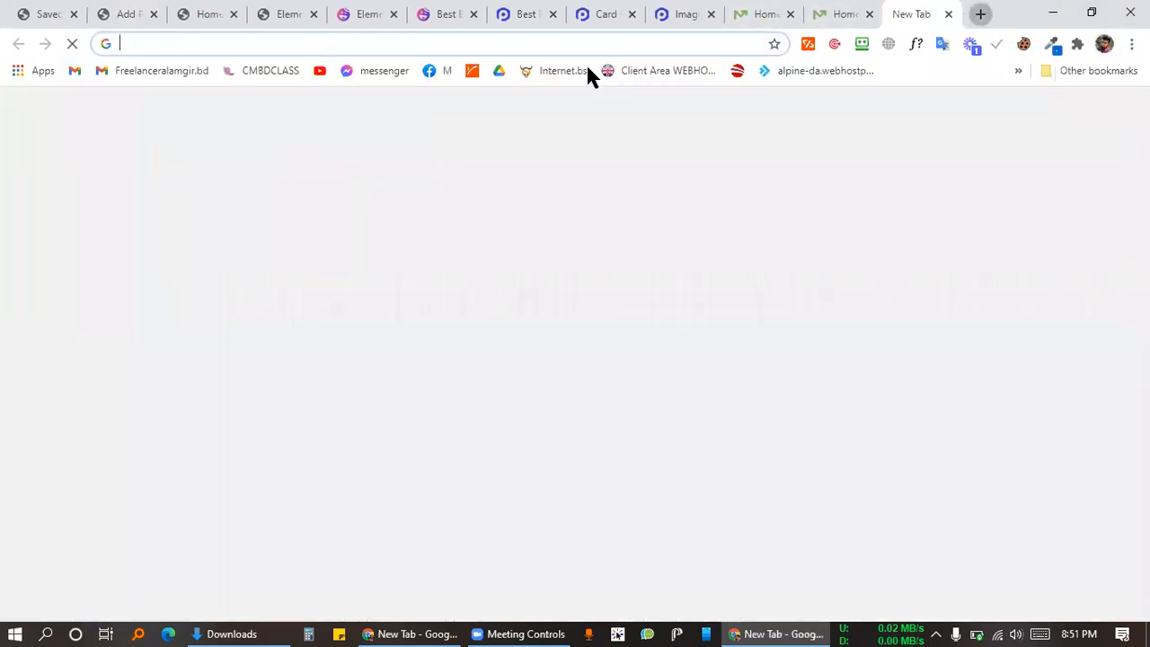
pyautogui.write('bit')
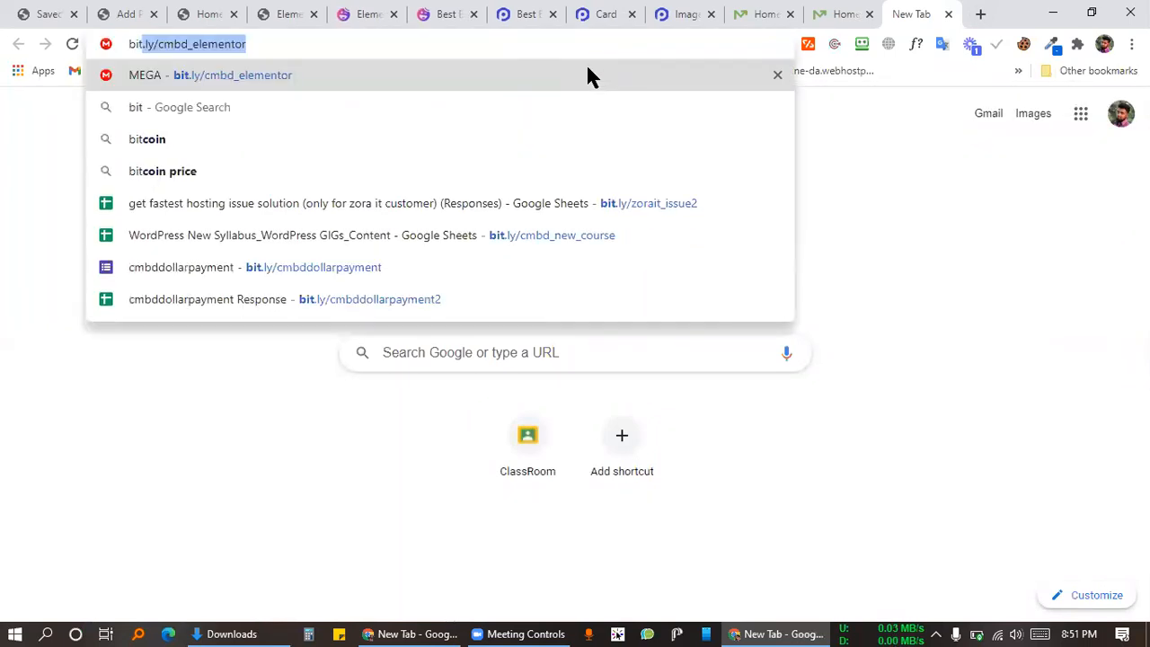
pyautogui.press('Return')
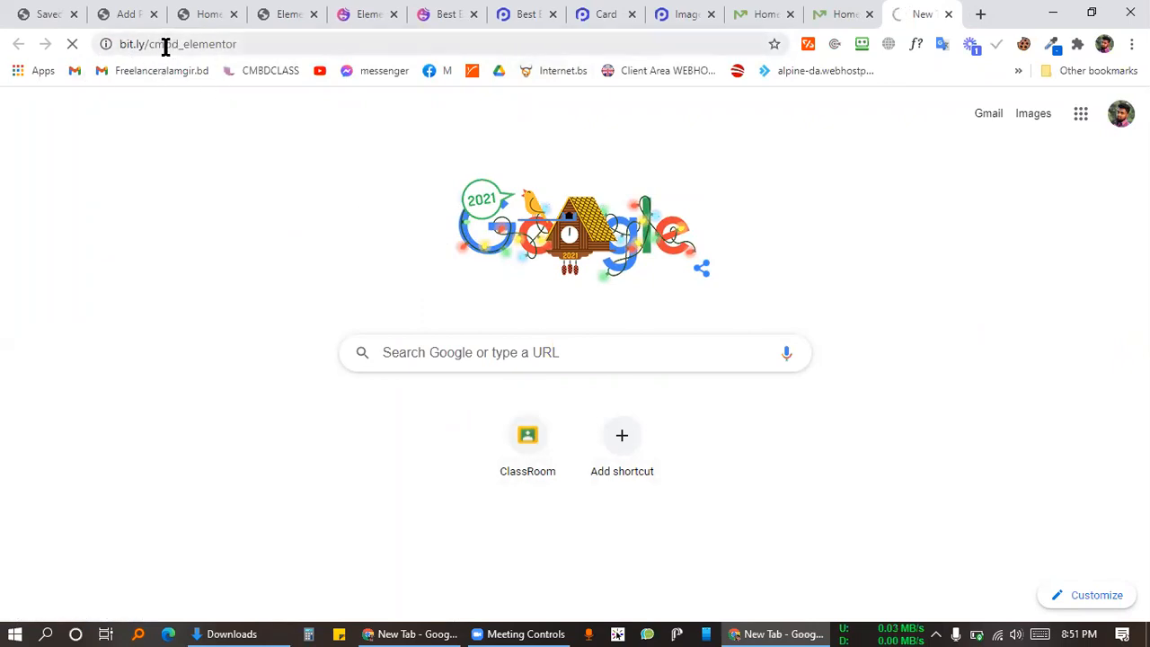
pyautogui.moveTo(146, 43); pyautogui.dragTo(314, 64)
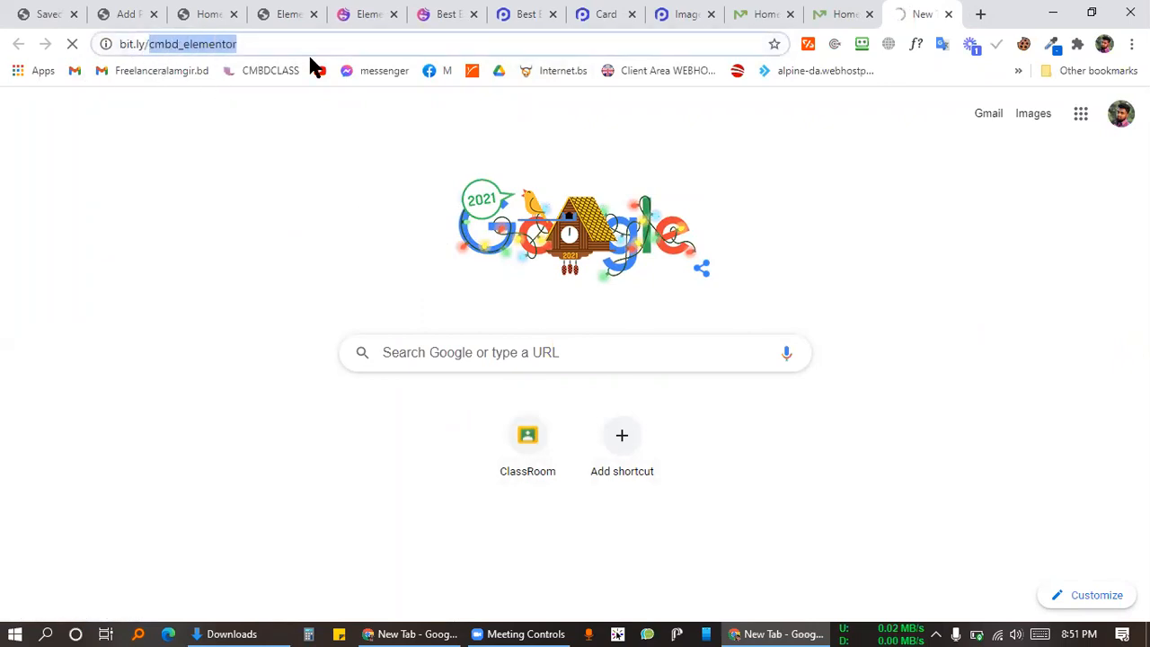
pyautogui.click(271, 40)
pyautogui.hotkey('ctrl', 'a')
pyautogui.click(894, 42)
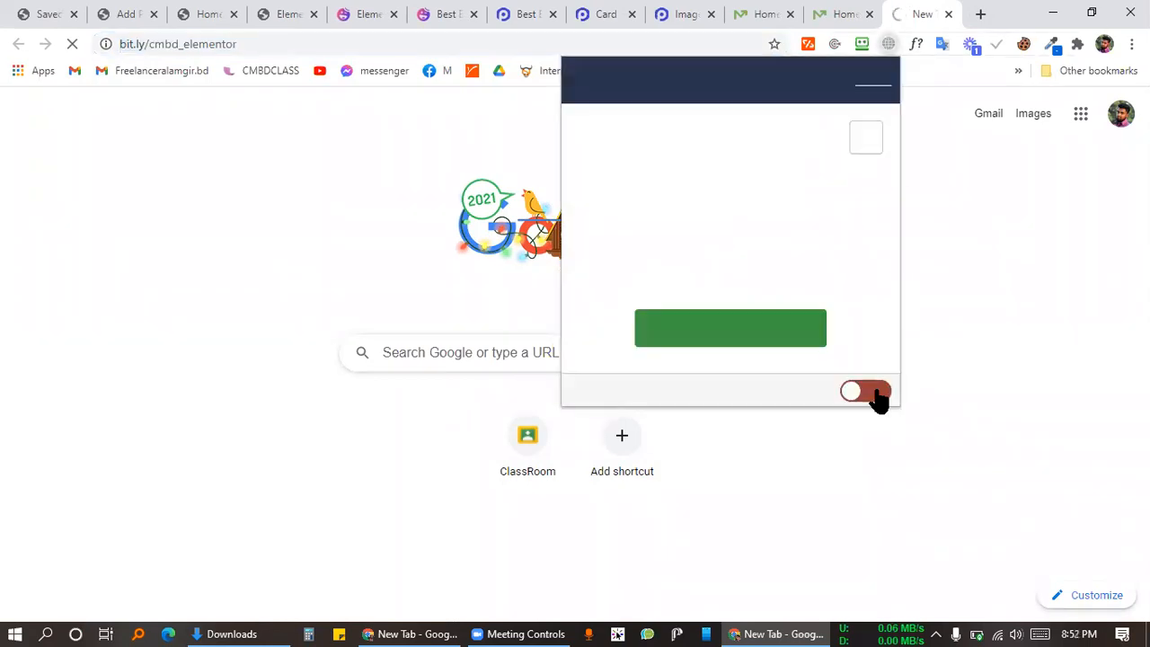
pyautogui.click(1001, 244)
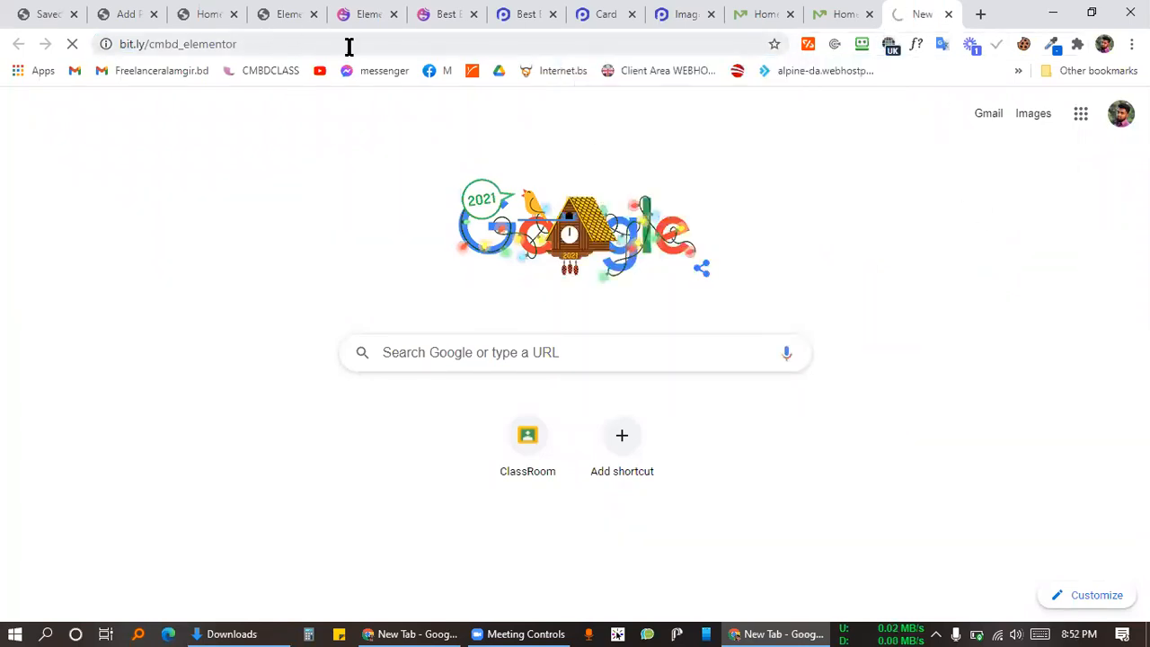
pyautogui.click(347, 47)
pyautogui.press('Return')
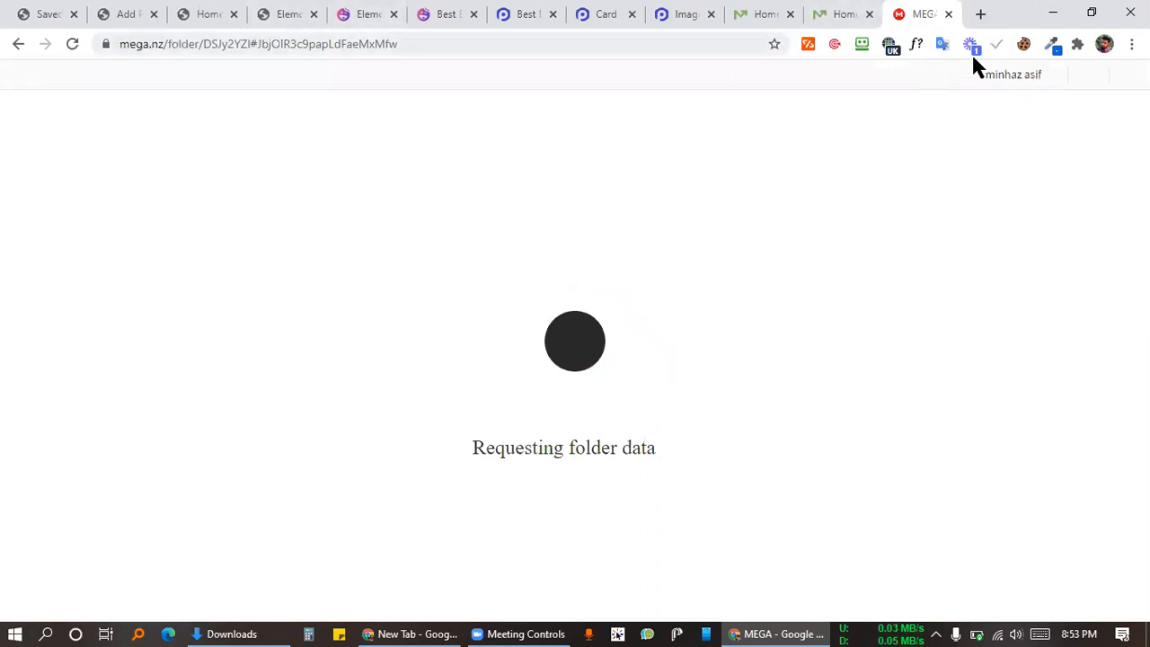
# Step: Select the MEGA folder's address in the address bar to copy it
pyautogui.click(400, 47)
pyautogui.hotkey('ctrl', 'c')
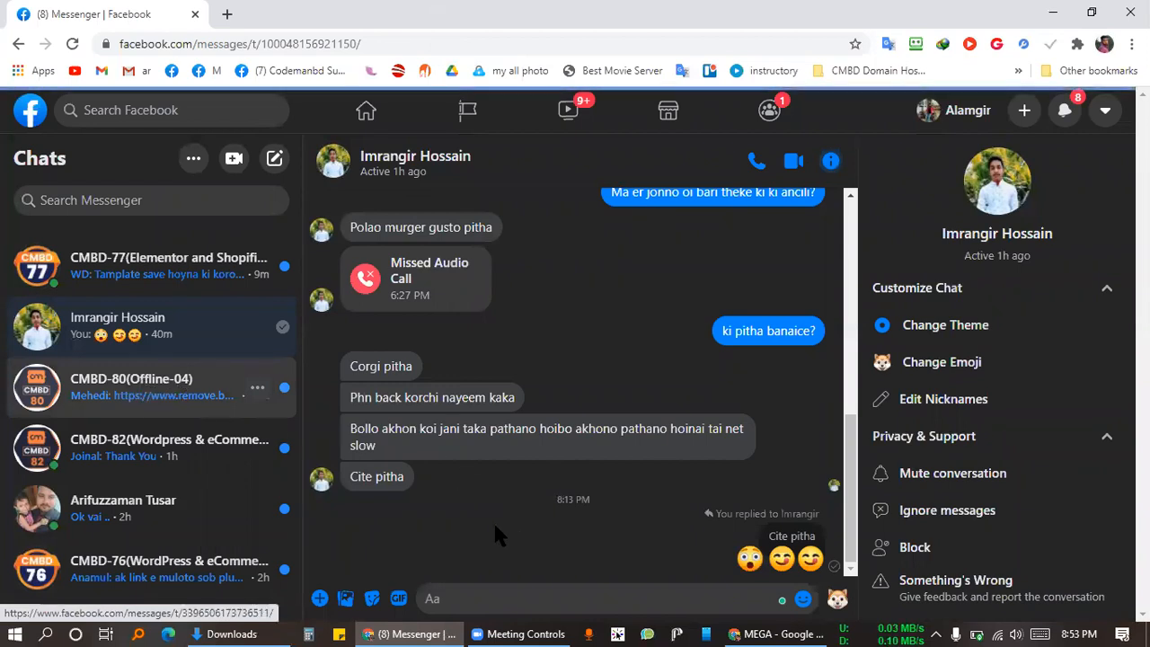
# Step: In the CMBD-80 group, send the MEGA link and the message 'get all elementor pro addons'
pyautogui.click(162, 395)
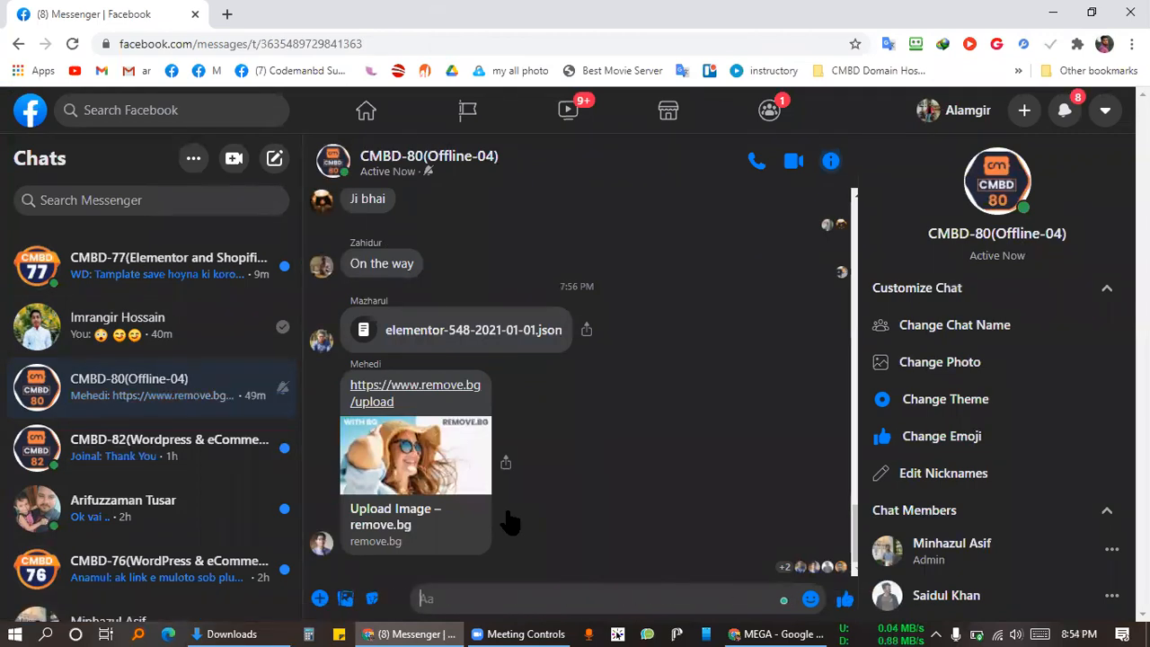
pyautogui.hotkey('ctrl', 'v')
pyautogui.press('Return')
pyautogui.write('get')
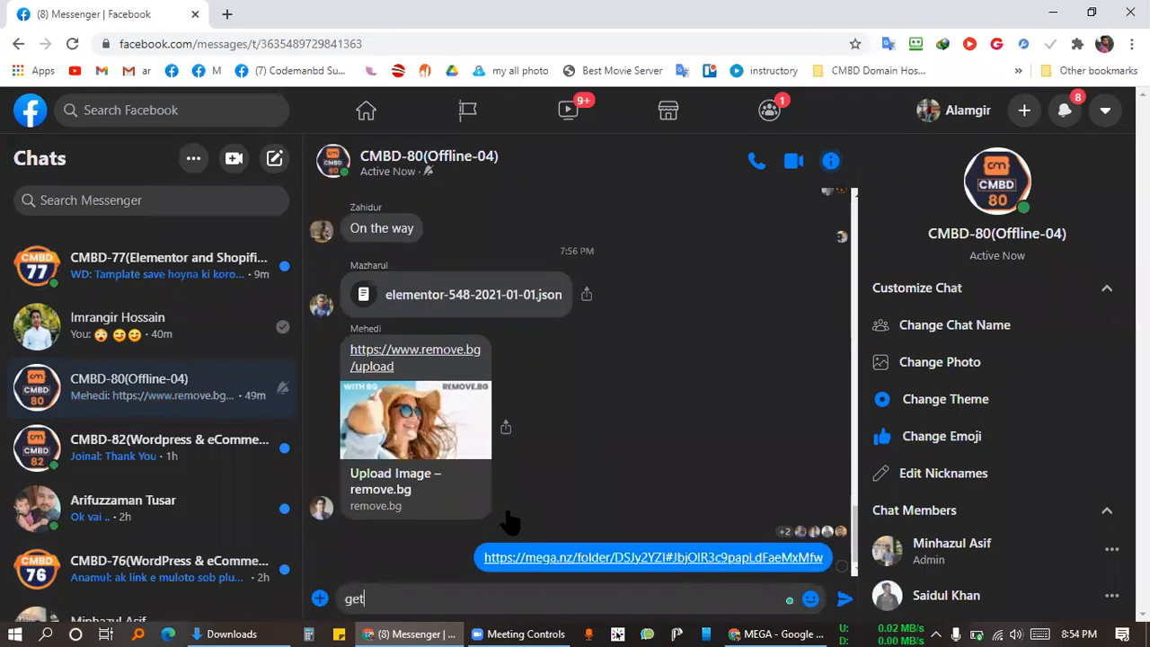
pyautogui.write(' all elementor')
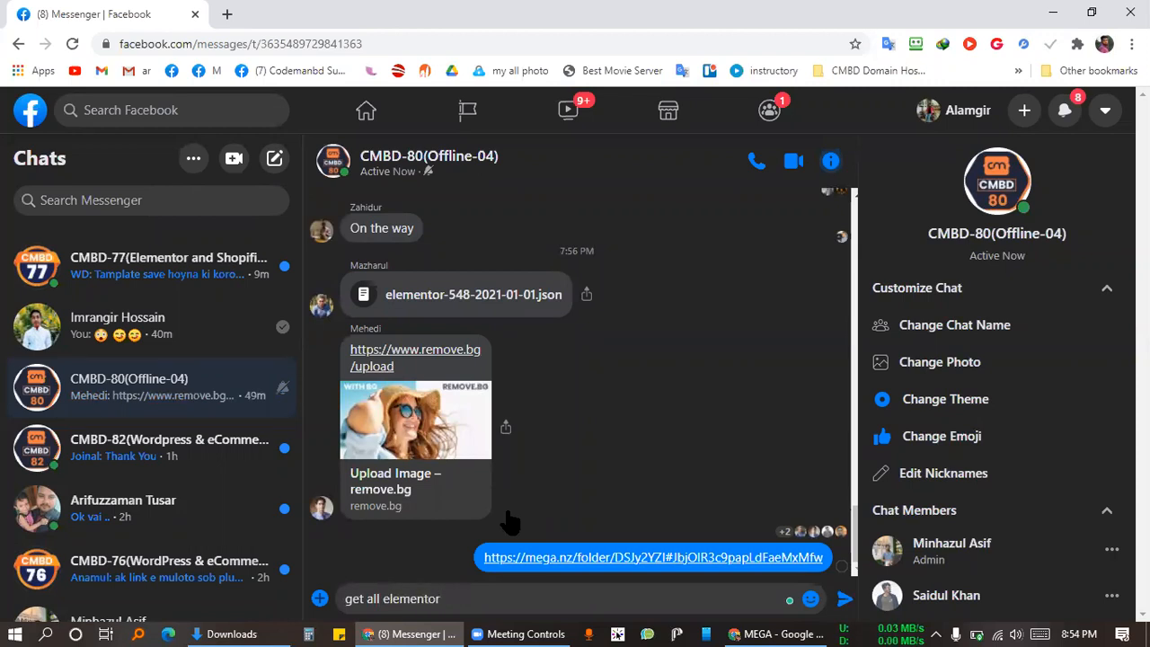
pyautogui.write(' addons')
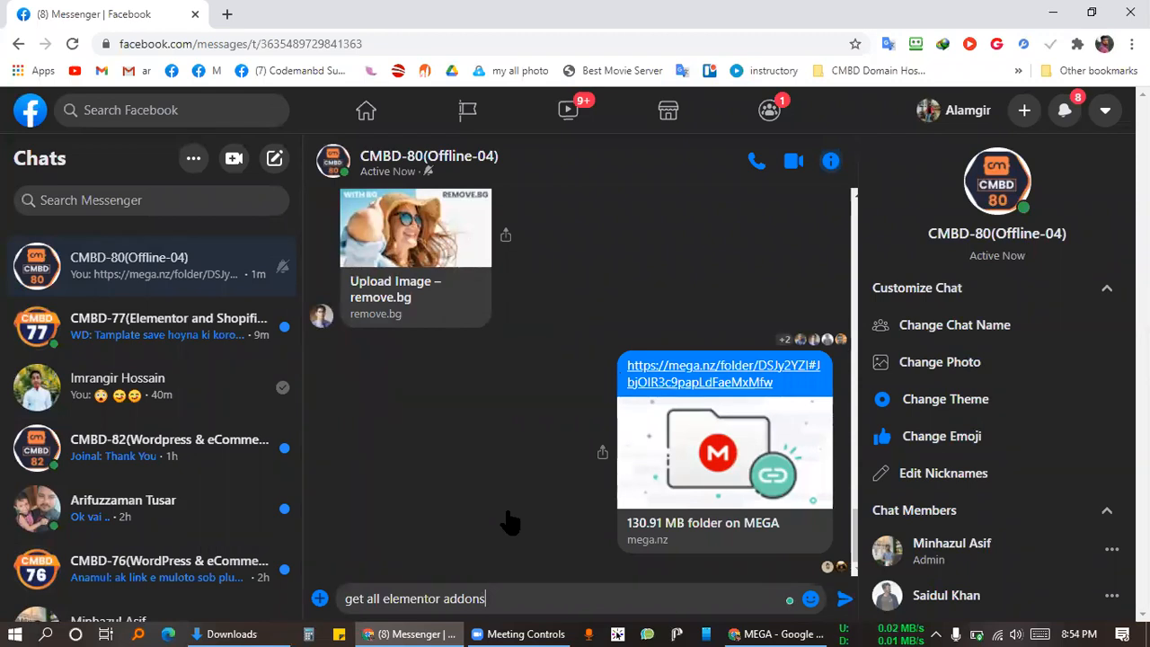
pyautogui.hotkey('ctrl', 'Left')
pyautogui.write('pro')
pyautogui.press('Return')
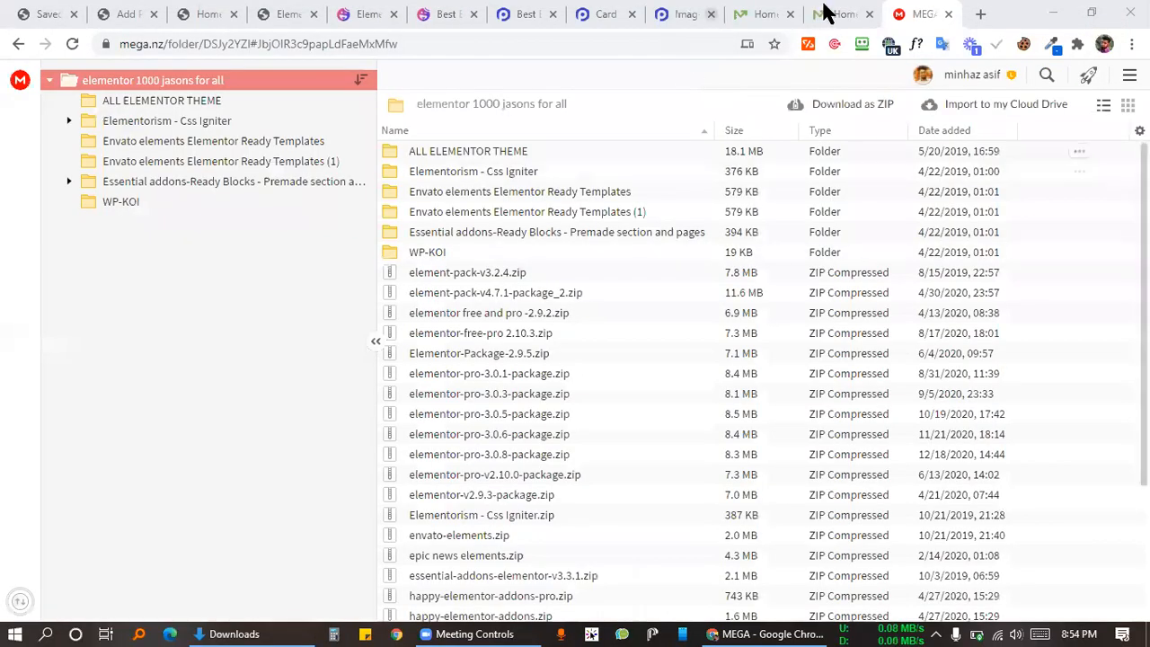
pyautogui.click(837, 13)
# Step: Return to the Add Plugins tab and open the file picker for a plugin zip
pyautogui.click(663, 11)
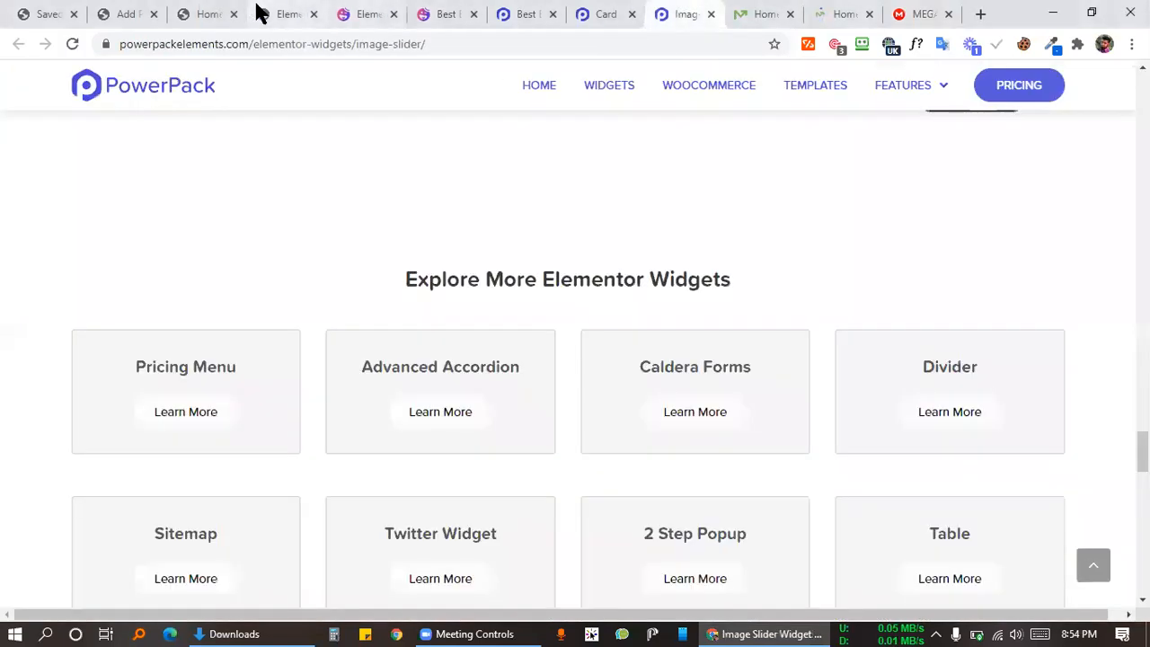
pyautogui.click(259, 11)
pyautogui.click(187, 11)
pyautogui.click(145, 11)
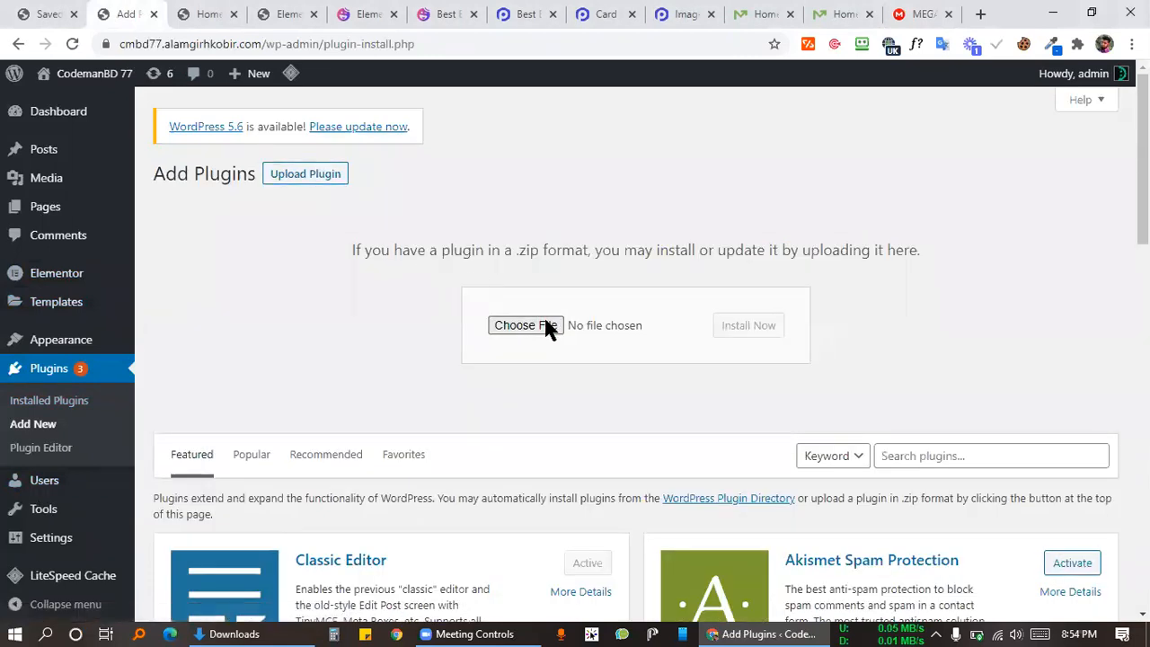
pyautogui.click(550, 327)
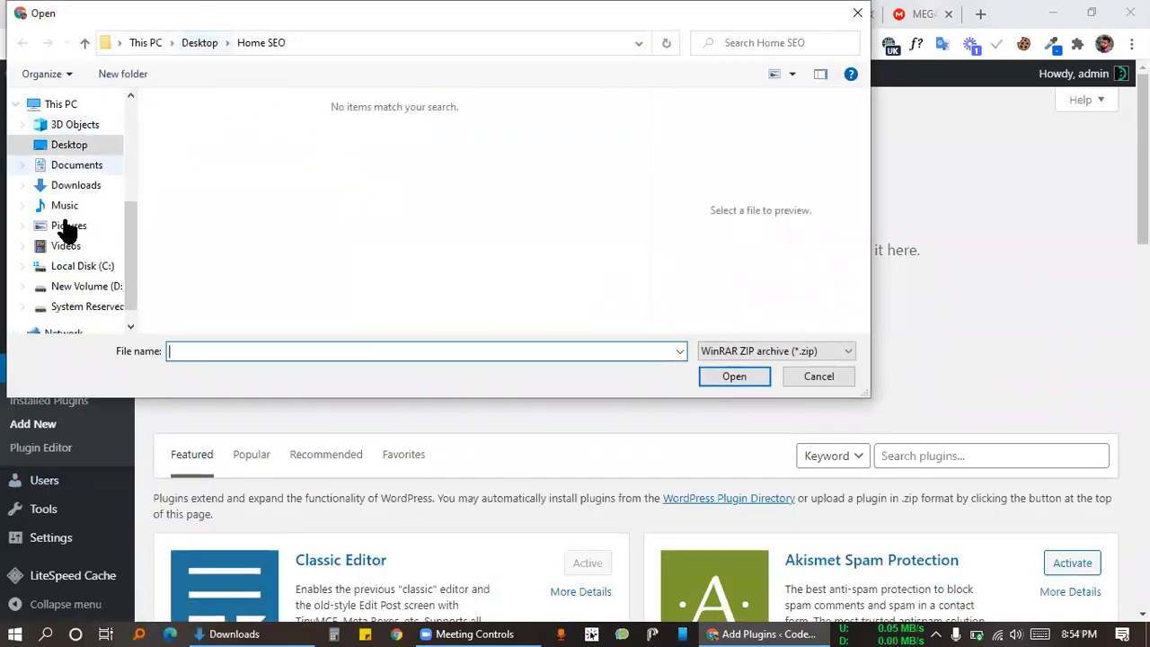
# Step: Browse drive D: down to the elementor 1000 jasons for all folder, then close the picker without a file
pyautogui.click(81, 296)
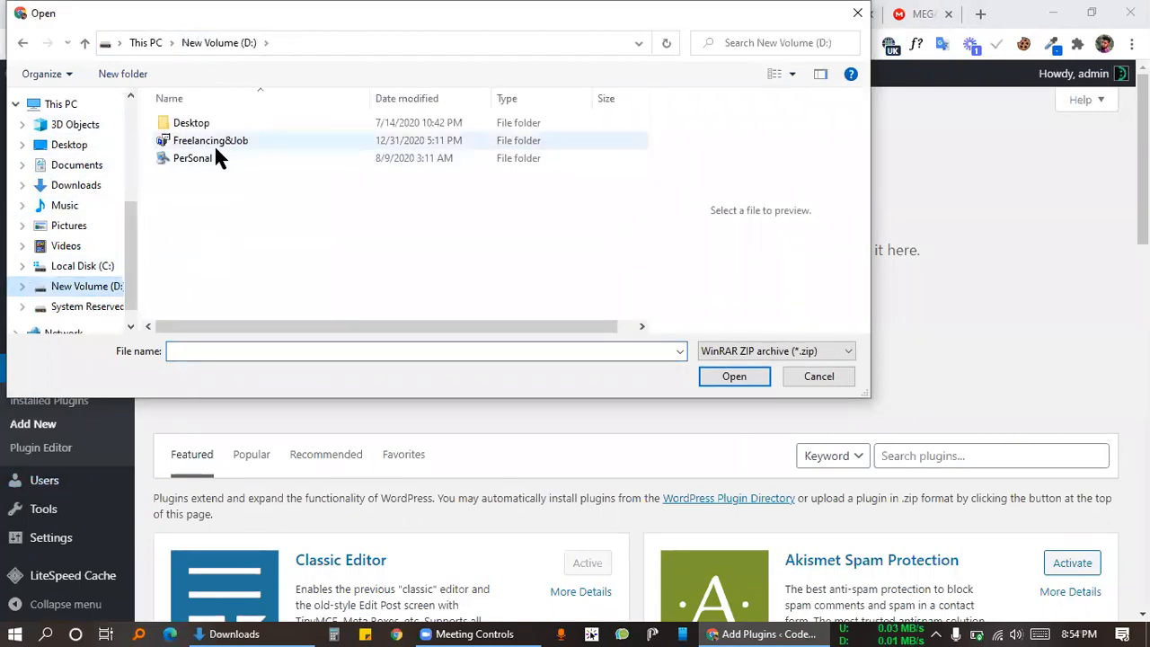
pyautogui.doubleClick(214, 141)
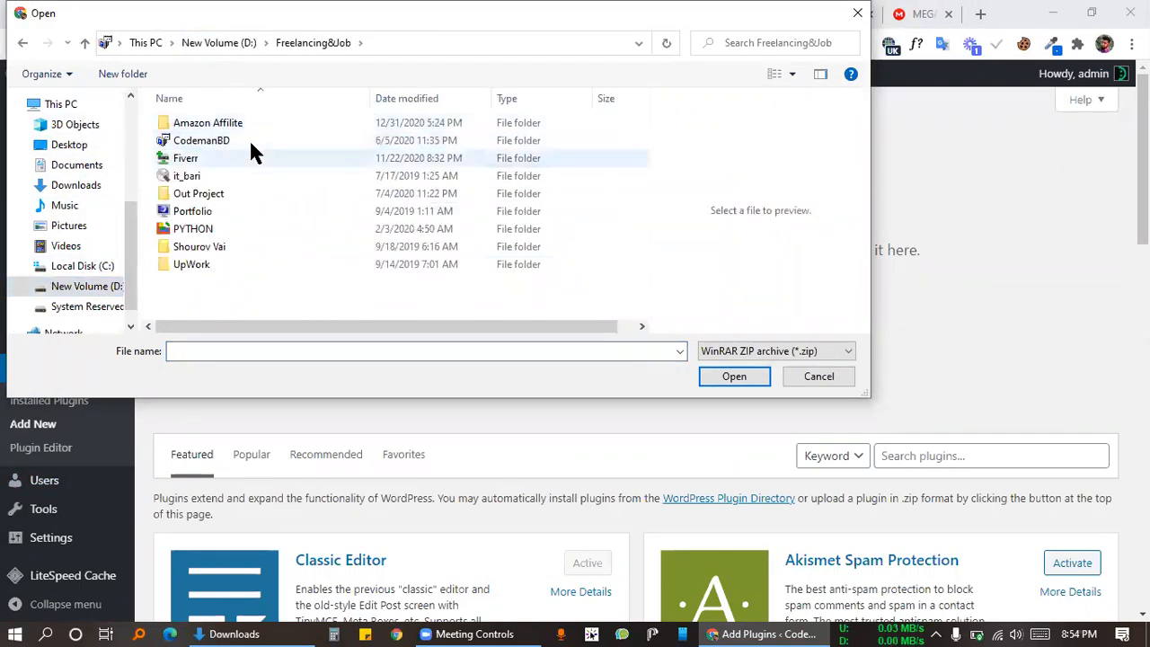
pyautogui.click(248, 142)
pyautogui.doubleClick(249, 141)
pyautogui.doubleClick(225, 141)
pyautogui.doubleClick(227, 123)
pyautogui.doubleClick(227, 123)
pyautogui.click(398, 43)
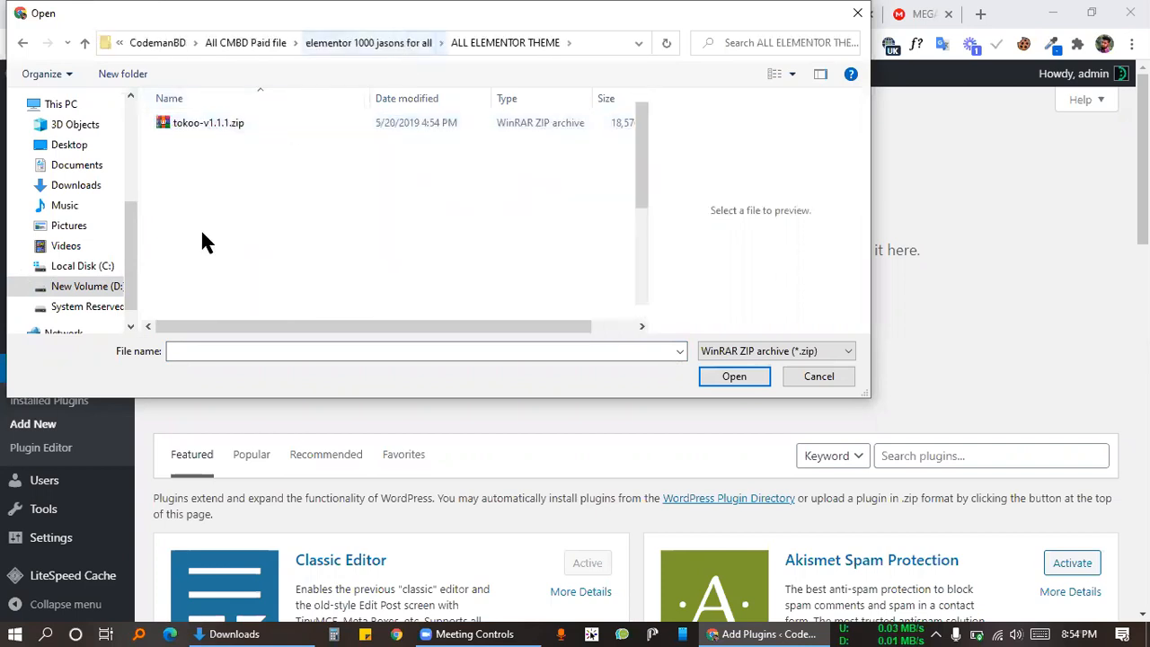
pyautogui.scroll(-2, 202, 245)
pyautogui.scroll(-2, 213, 250)
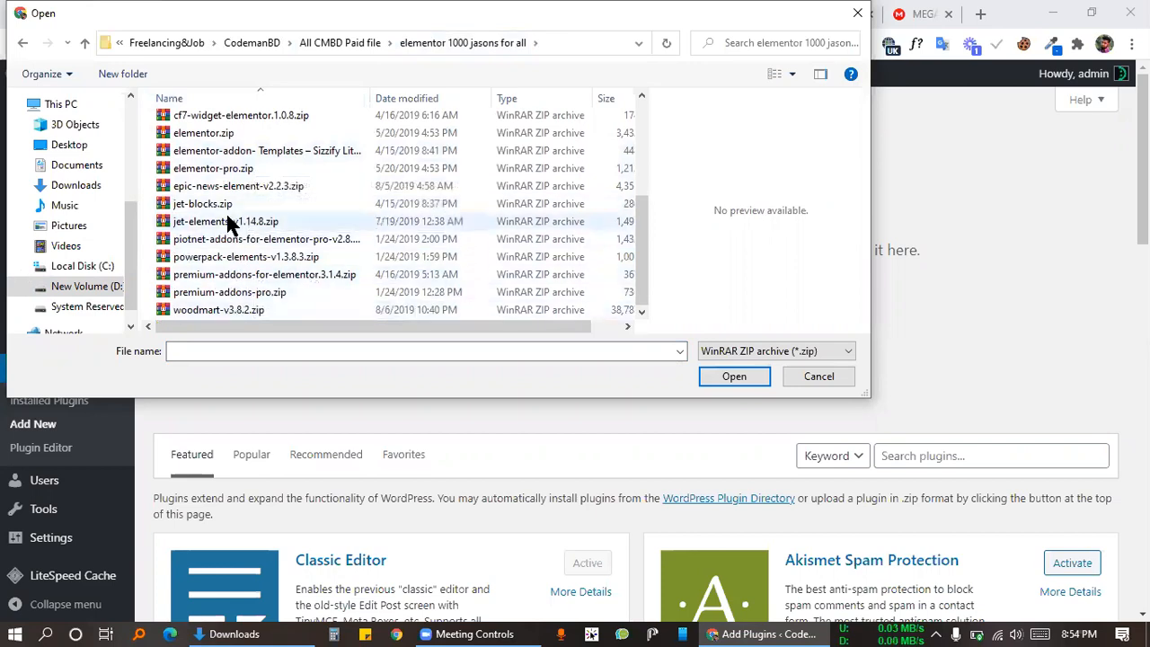
pyautogui.scroll(4, 226, 221)
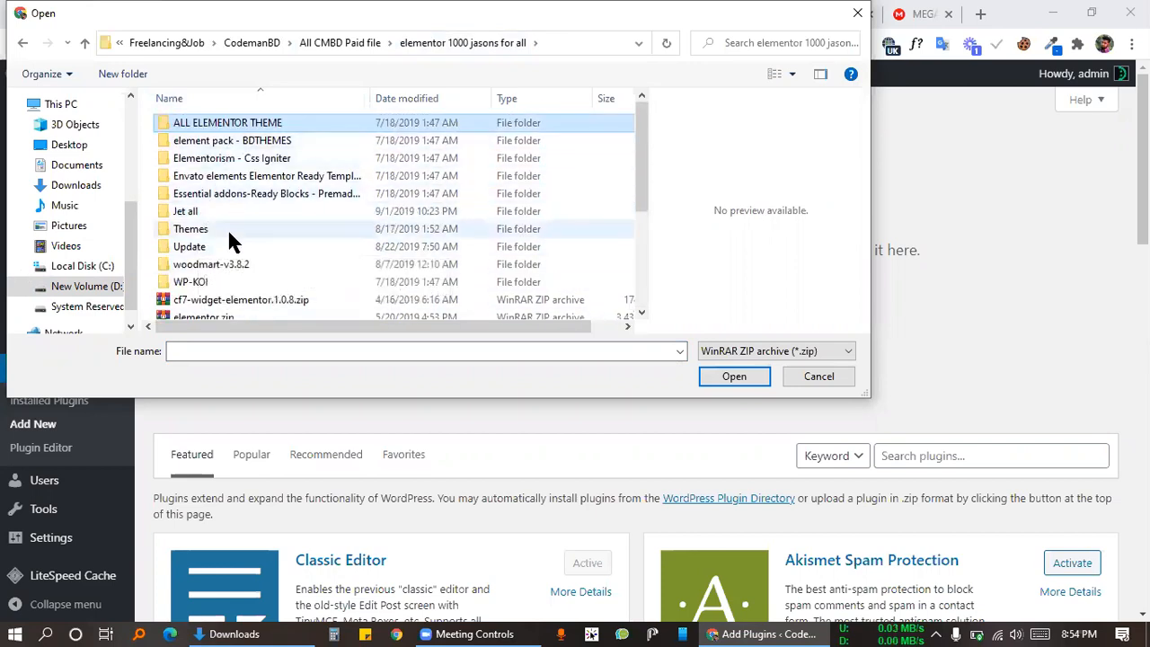
pyautogui.scroll(-3, 225, 239)
pyautogui.click(857, 13)
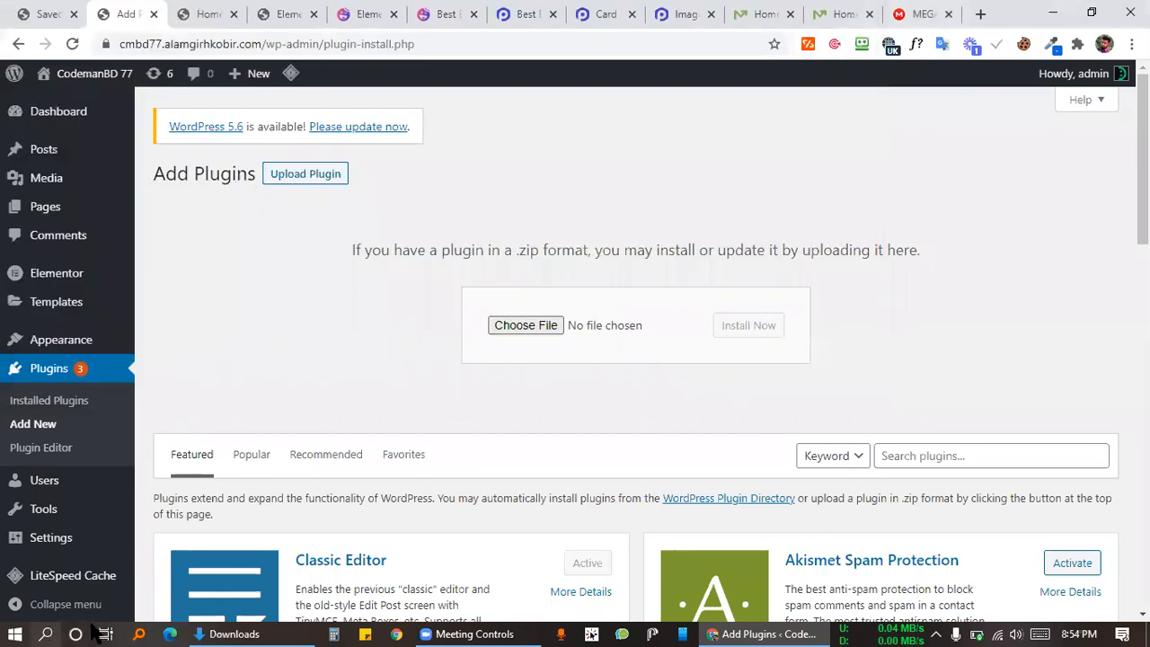
pyautogui.click(140, 634)
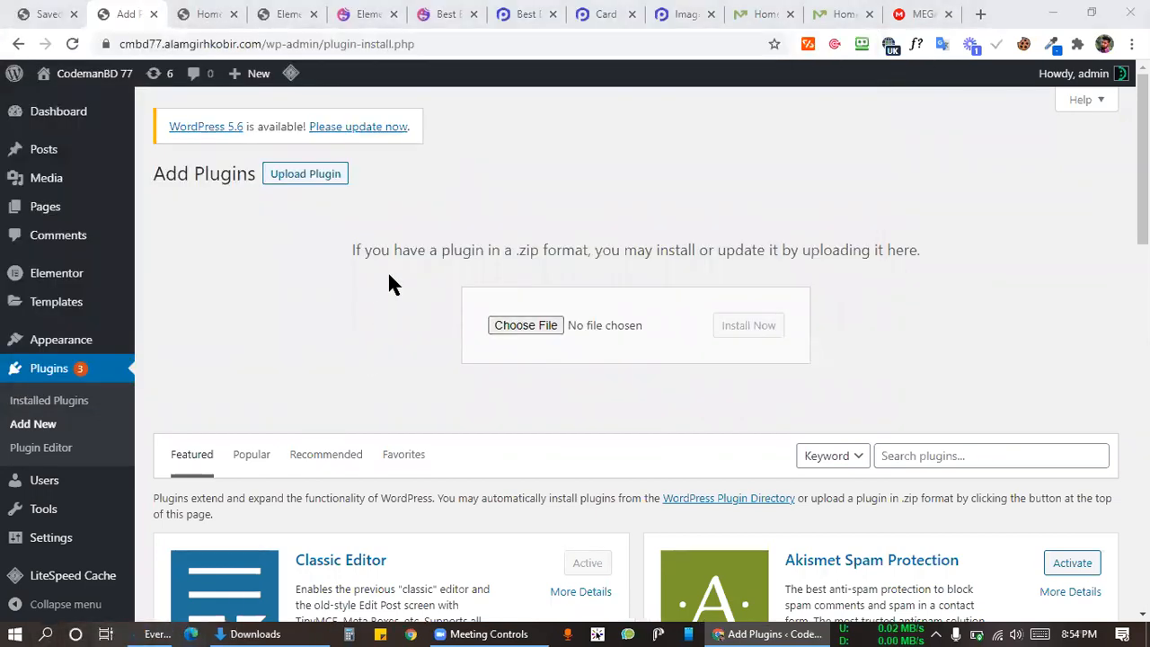
# Step: Find happy-elementor-addons with Everything, drag its zip into the upload form and install it
pyautogui.write('happy')
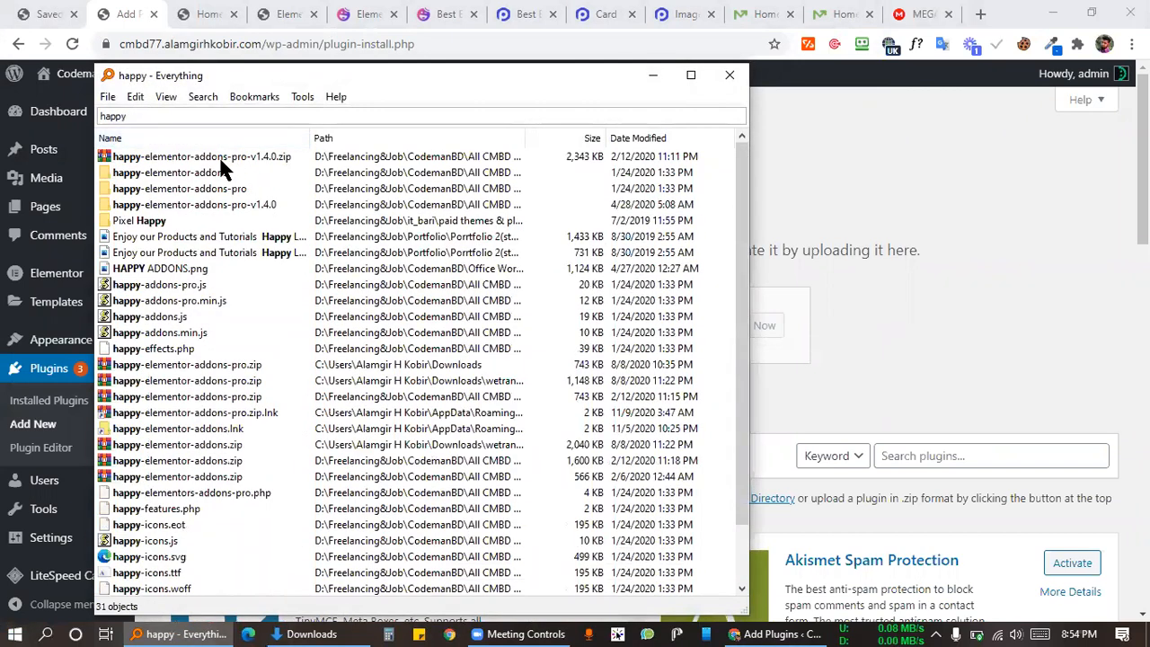
pyautogui.click(209, 173)
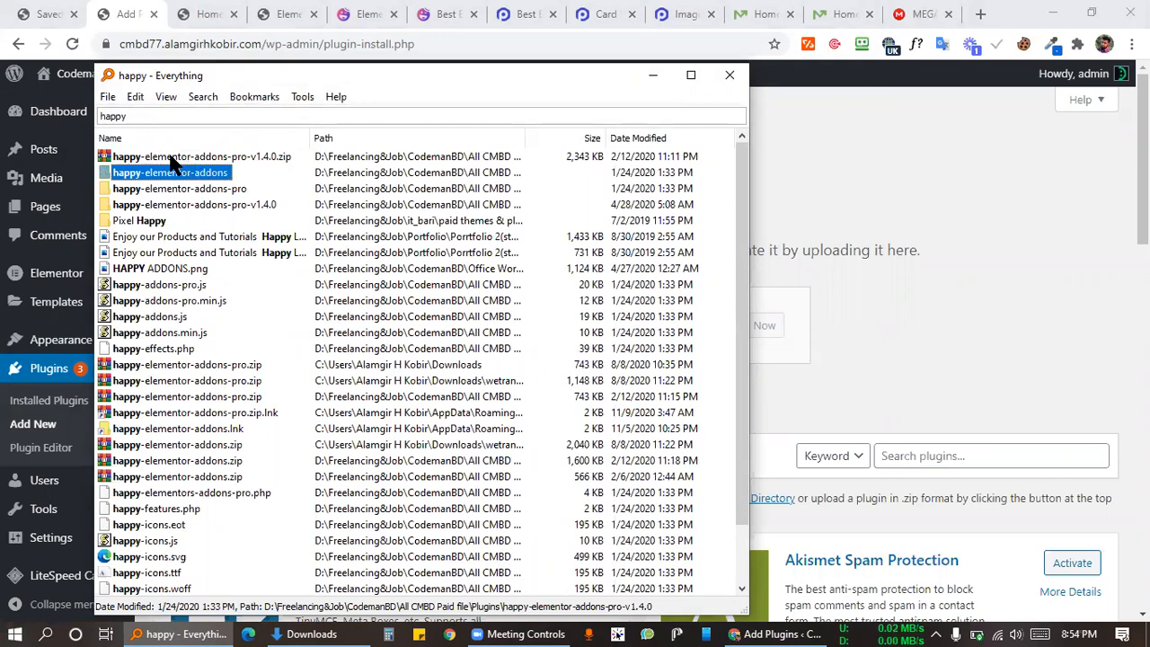
pyautogui.rightClick(199, 170)
pyautogui.click(238, 199)
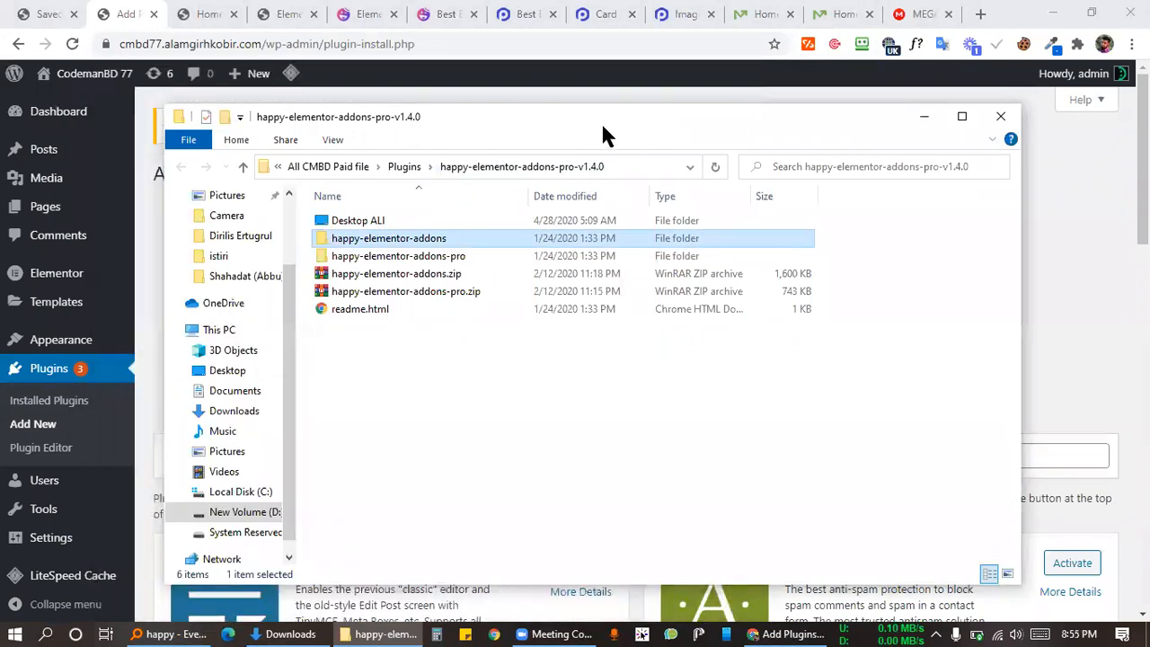
pyautogui.moveTo(603, 129); pyautogui.dragTo(1039, 178)
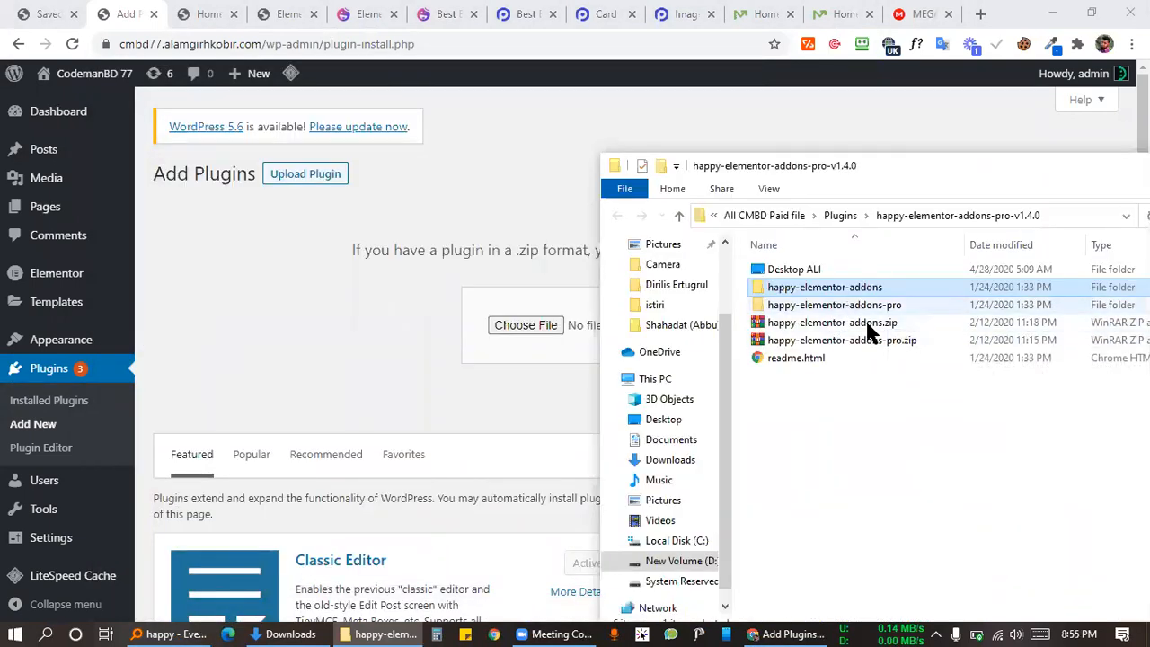
pyautogui.moveTo(865, 325); pyautogui.dragTo(500, 325)
pyautogui.click(744, 327)
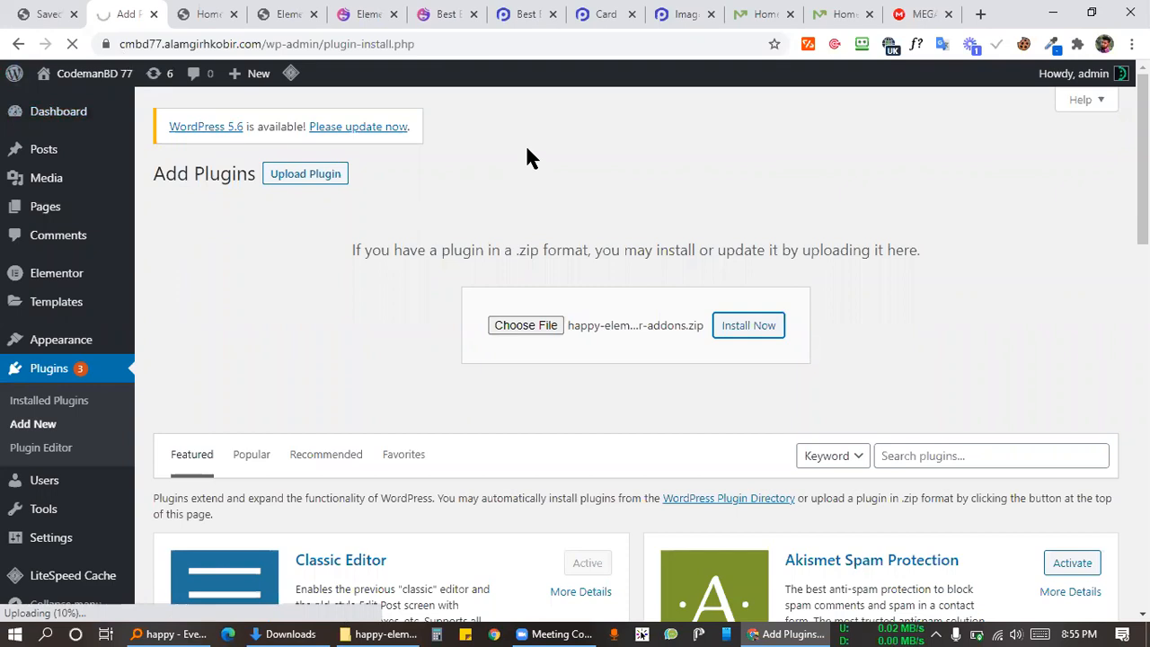
# Step: Take a region screenshot of the plugin upload progress area
pyautogui.press('Print')
pyautogui.moveTo(0, 575); pyautogui.dragTo(361, 643)
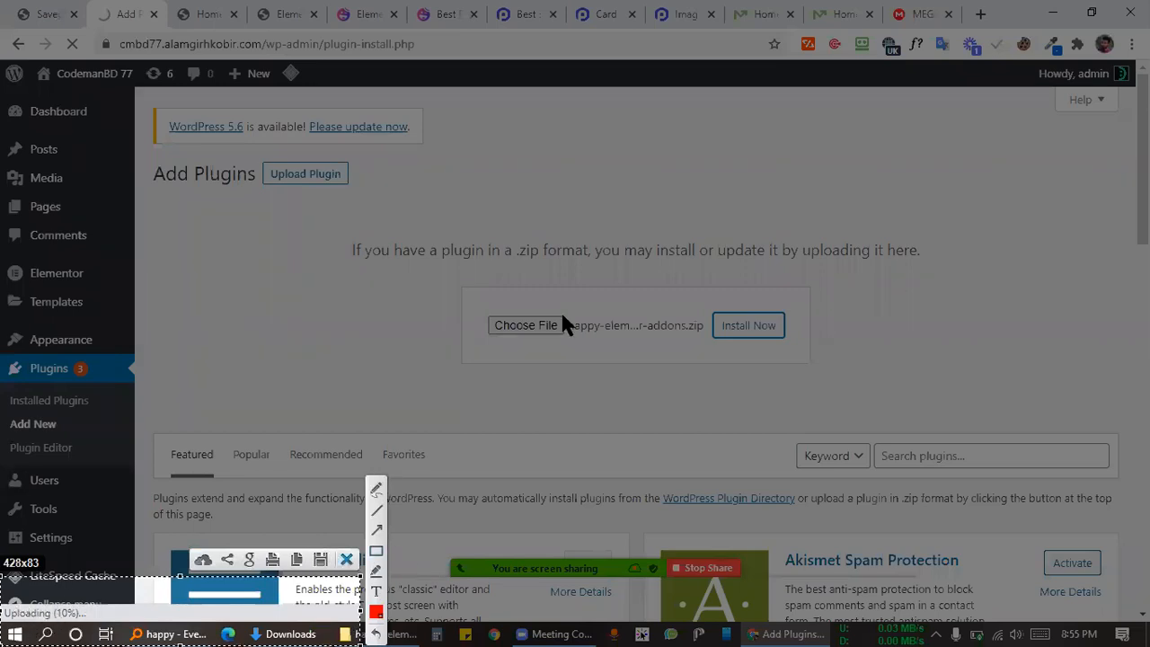
pyautogui.press('Escape')
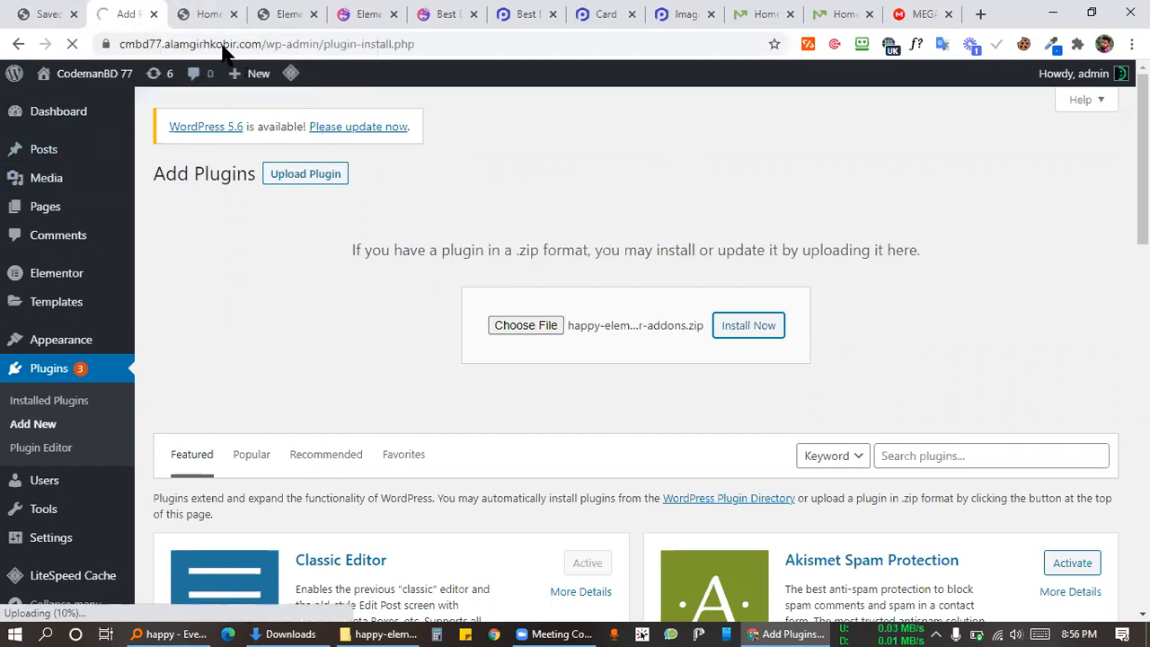
# Step: Check the home page tab, then return to the upload page and highlight its instruction sentence
pyautogui.click(206, 16)
pyautogui.click(132, 16)
pyautogui.click(868, 277)
pyautogui.moveTo(352, 250); pyautogui.dragTo(841, 339)
pyautogui.click(922, 246)
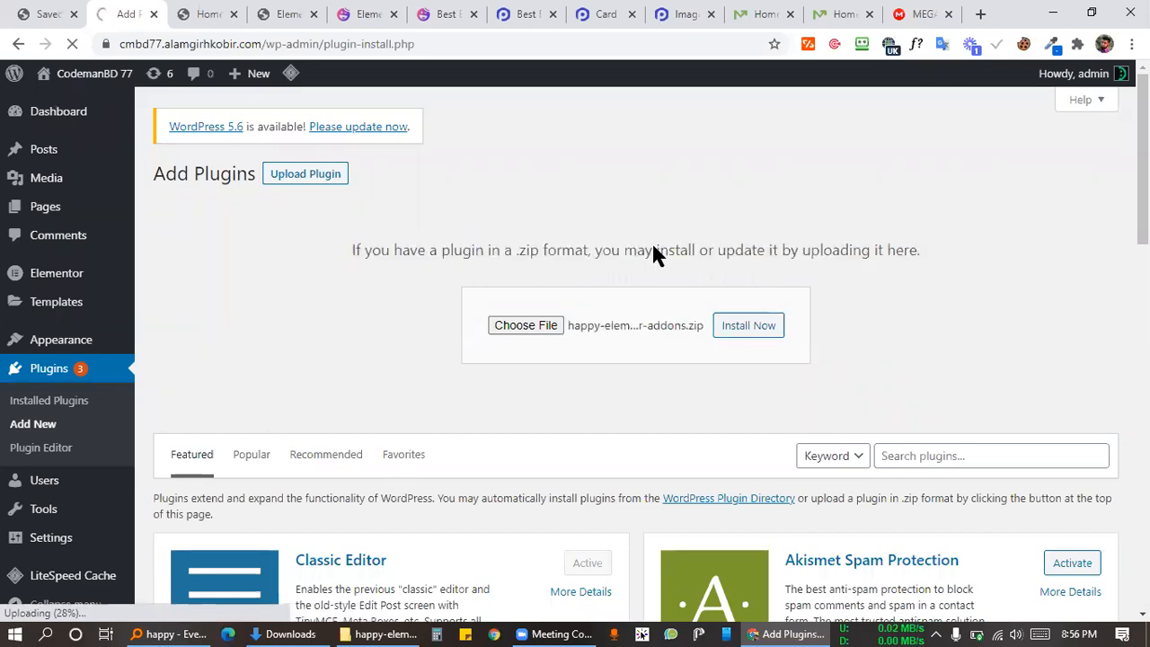
pyautogui.moveTo(922, 249); pyautogui.dragTo(468, 203)
pyautogui.click(547, 167)
pyautogui.click(923, 14)
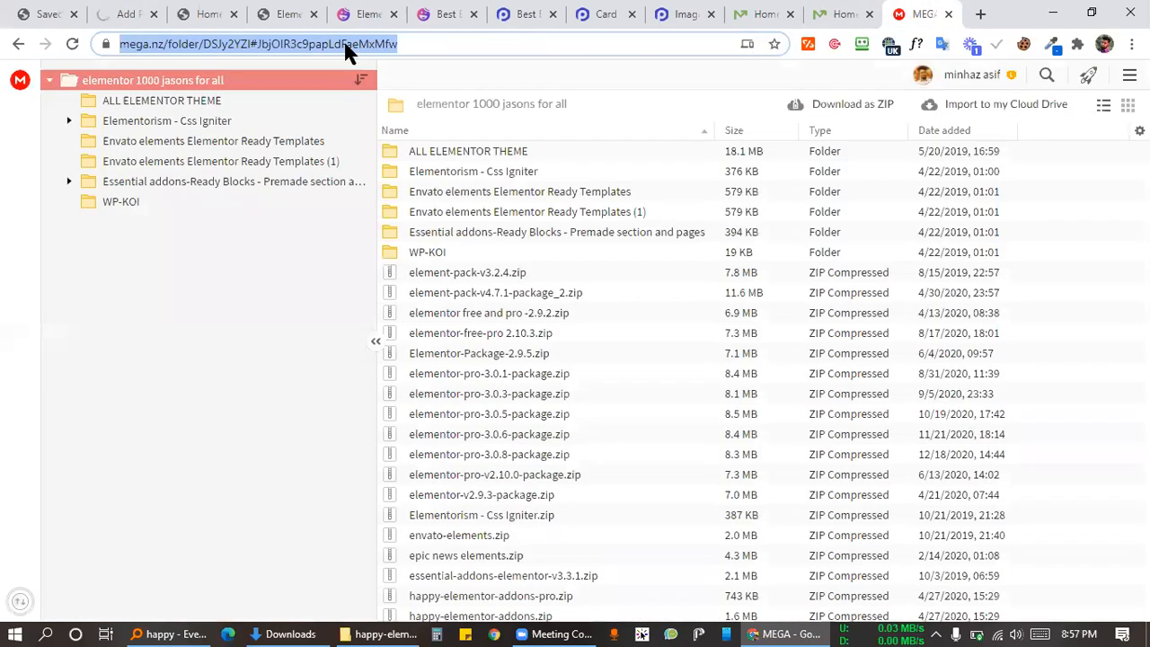
# Step: Copy the MEGA folder's web address and open a Chrome window for another profile
pyautogui.rightClick(353, 41)
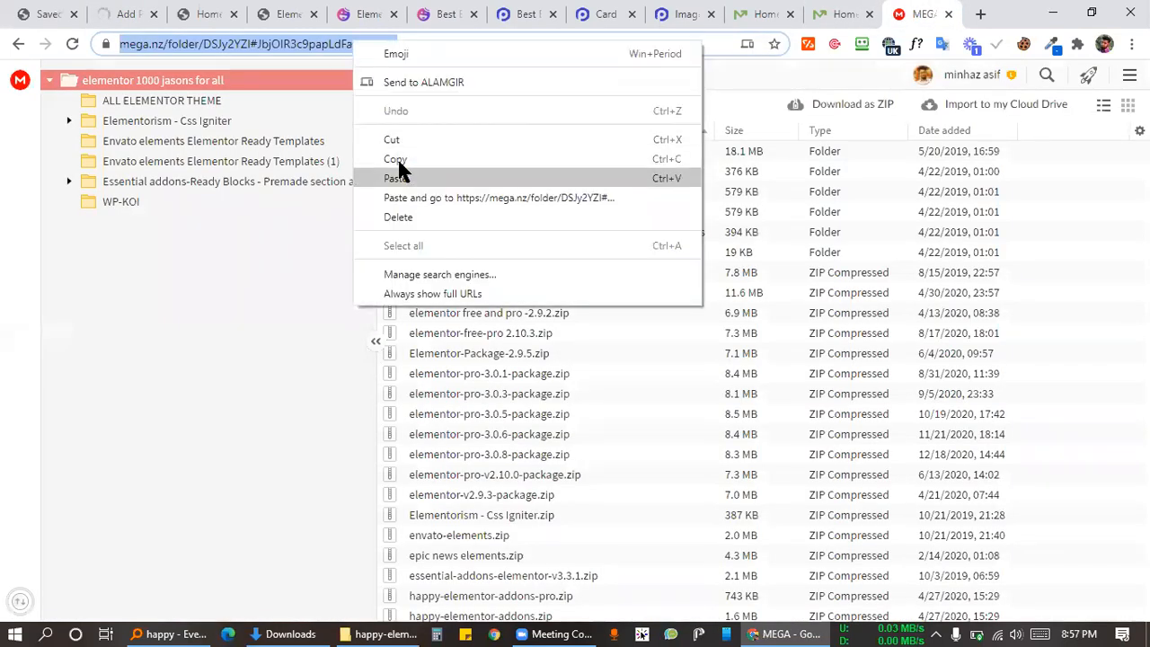
pyautogui.click(755, 528)
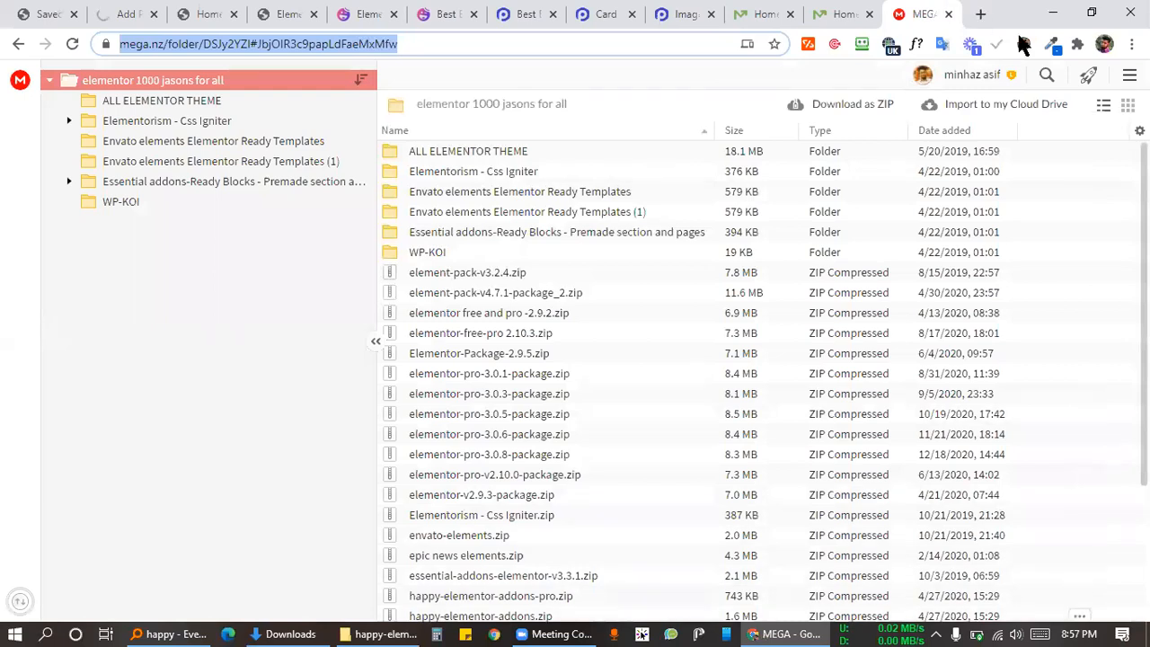
pyautogui.click(964, 566)
pyautogui.hotkey('ctrl', 'shift', 'm')
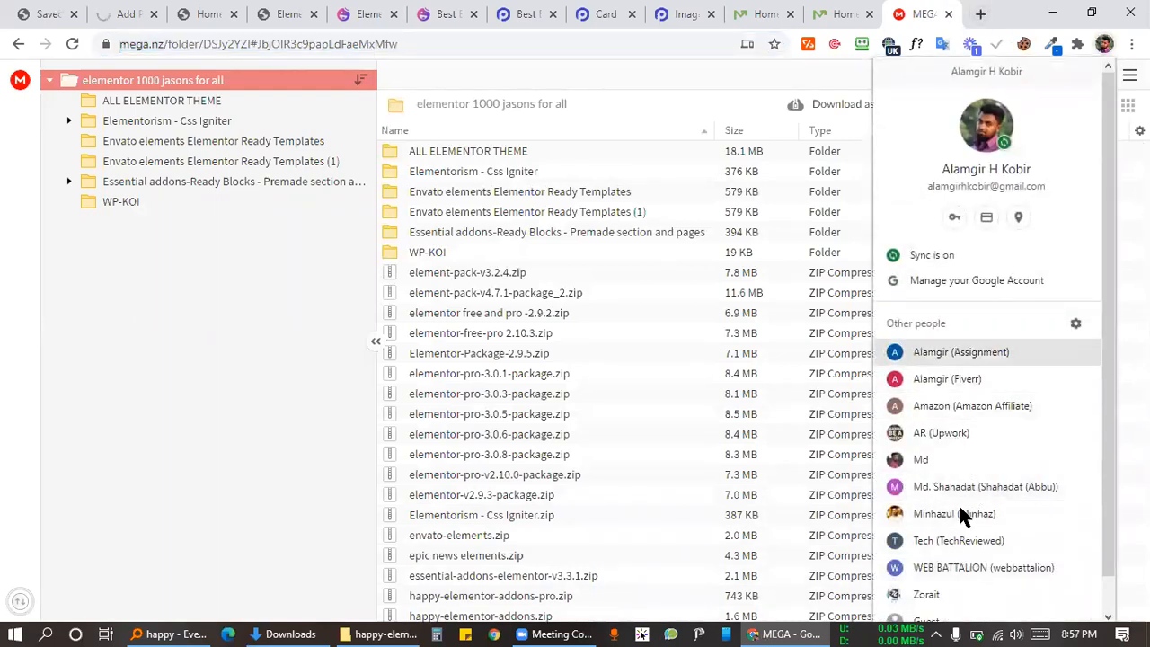
pyautogui.scroll(-1, 962, 503)
pyautogui.click(907, 485)
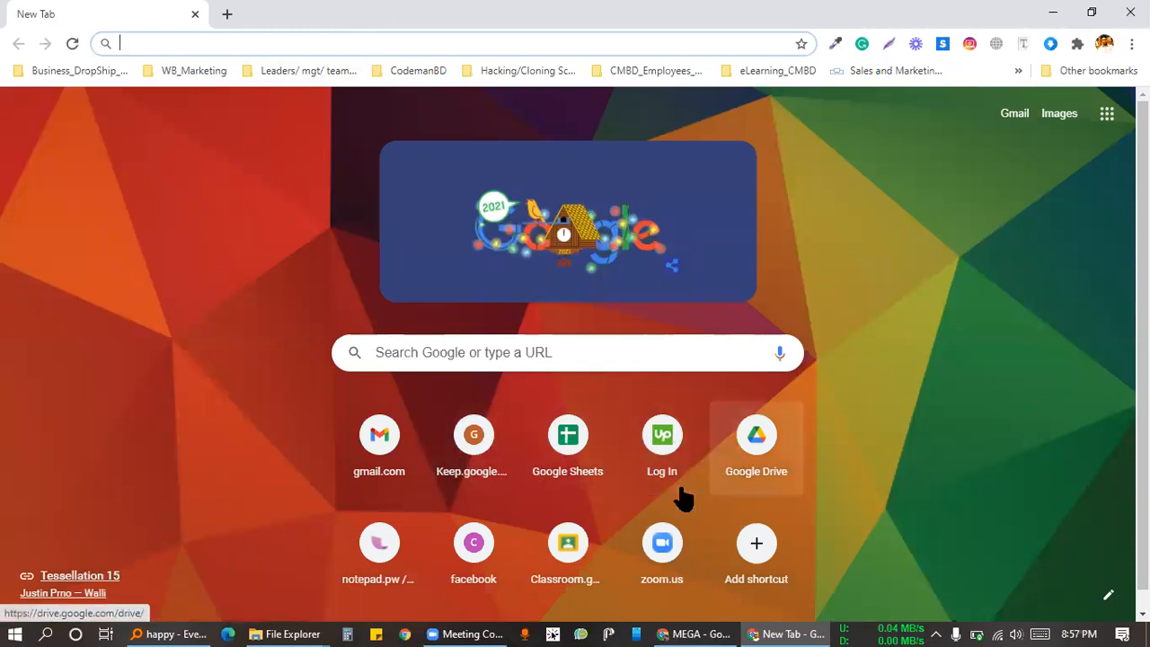
# Step: Scroll the second profile's window while Google Classroom's class list loads
pyautogui.scroll(-1, 578, 510)
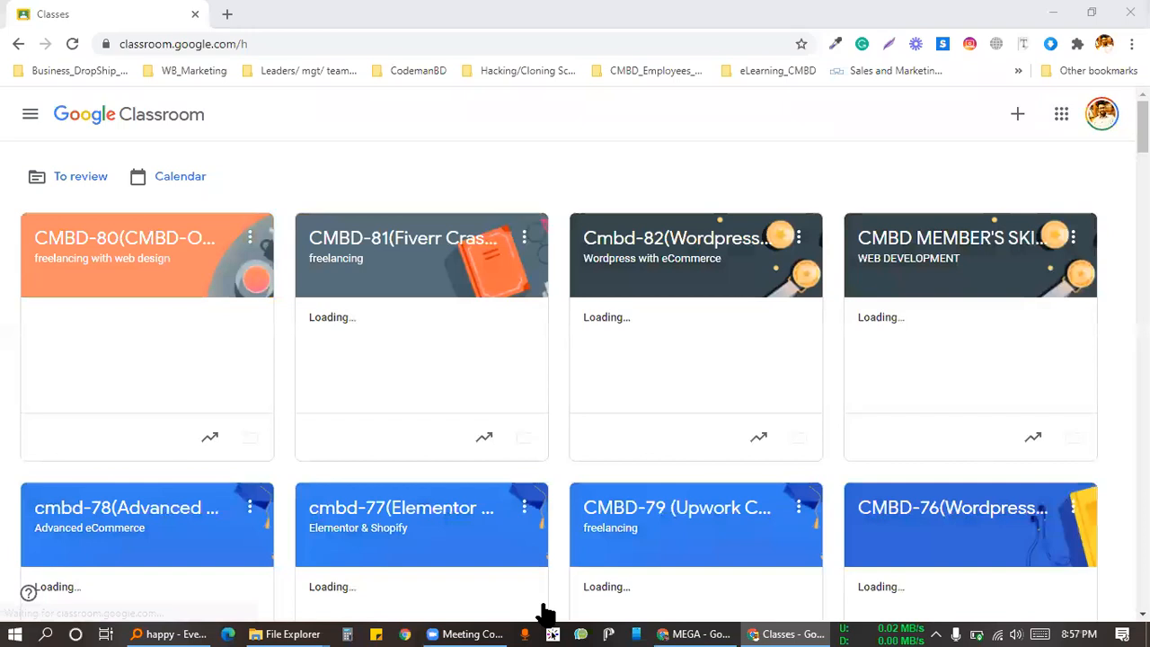
# Step: Open the CMBD-80 (CMBD-Offline-04) class's Classwork page and its Create menu
pyautogui.click(157, 248)
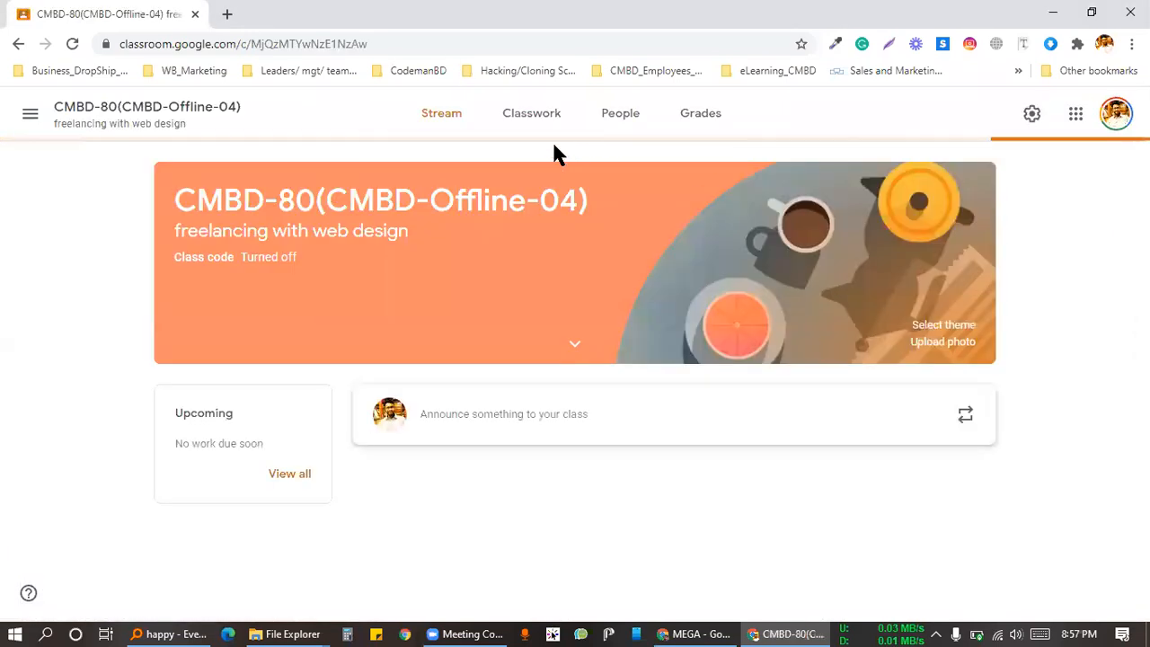
pyautogui.click(530, 122)
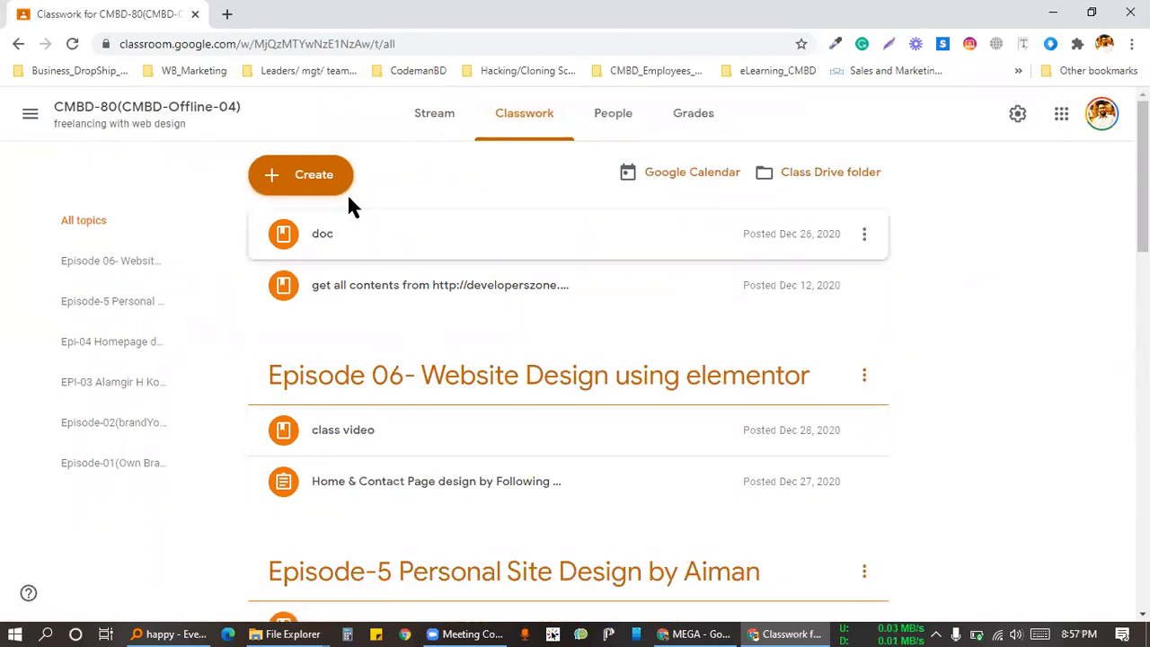
pyautogui.click(303, 192)
# Step: Start a new topic titled EPI-07 plus the author's name, then 'Responsive a2z+Scroll to top+', fixing typos
pyautogui.click(336, 438)
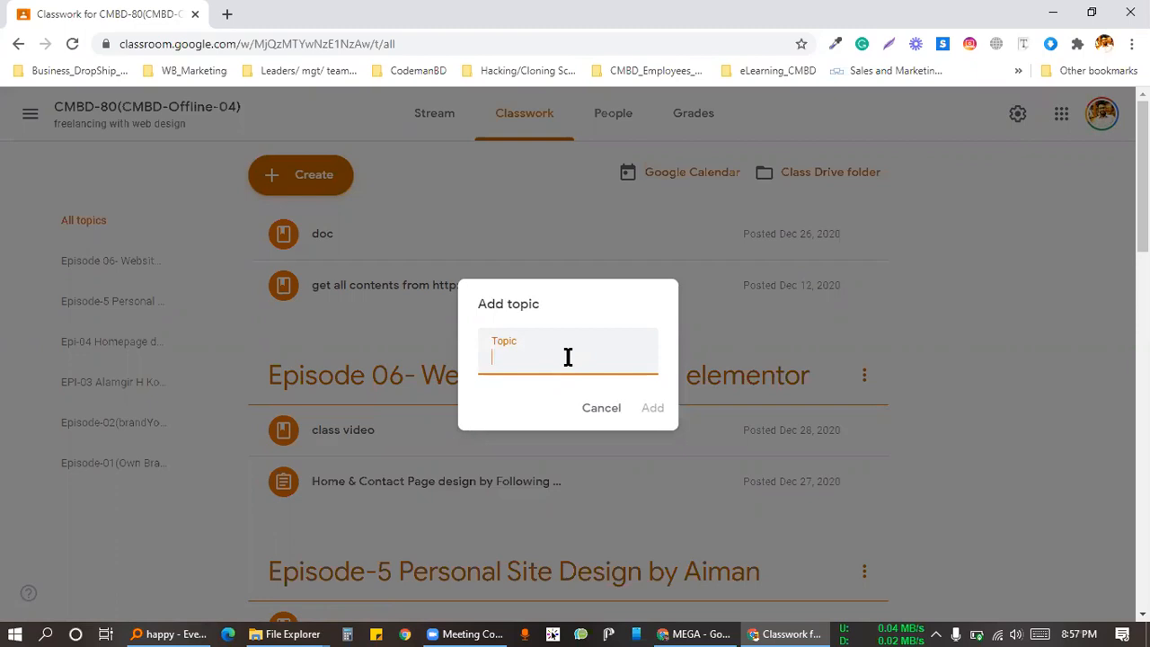
pyautogui.write('EPi-07 Alamgir H Kobir')
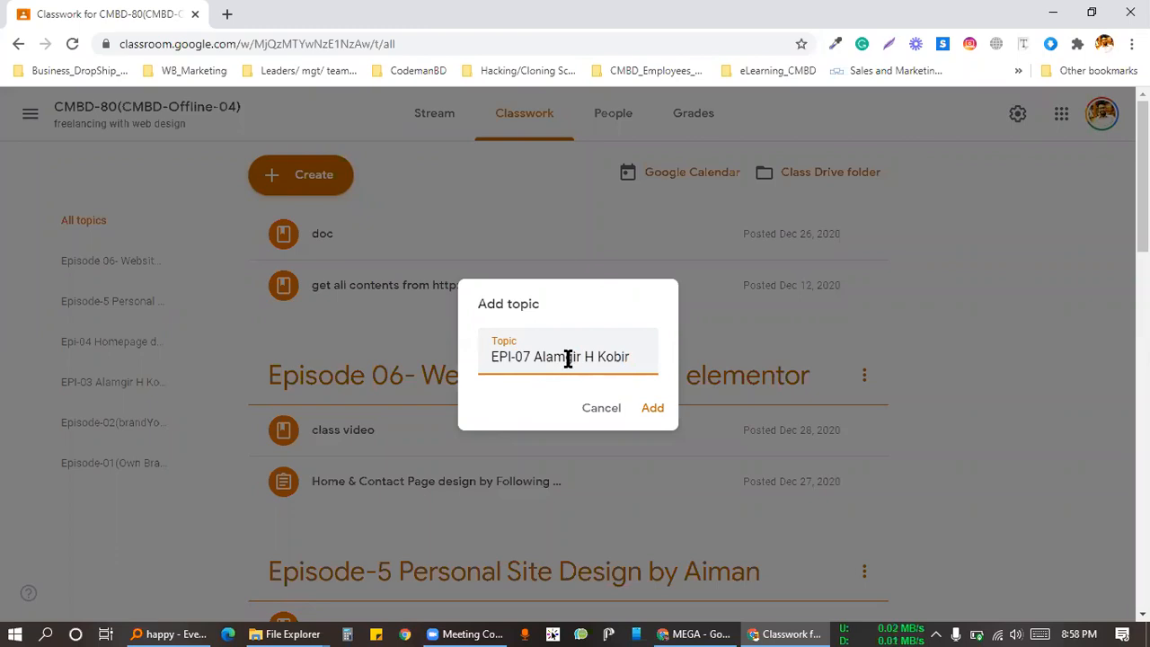
pyautogui.write('Res')
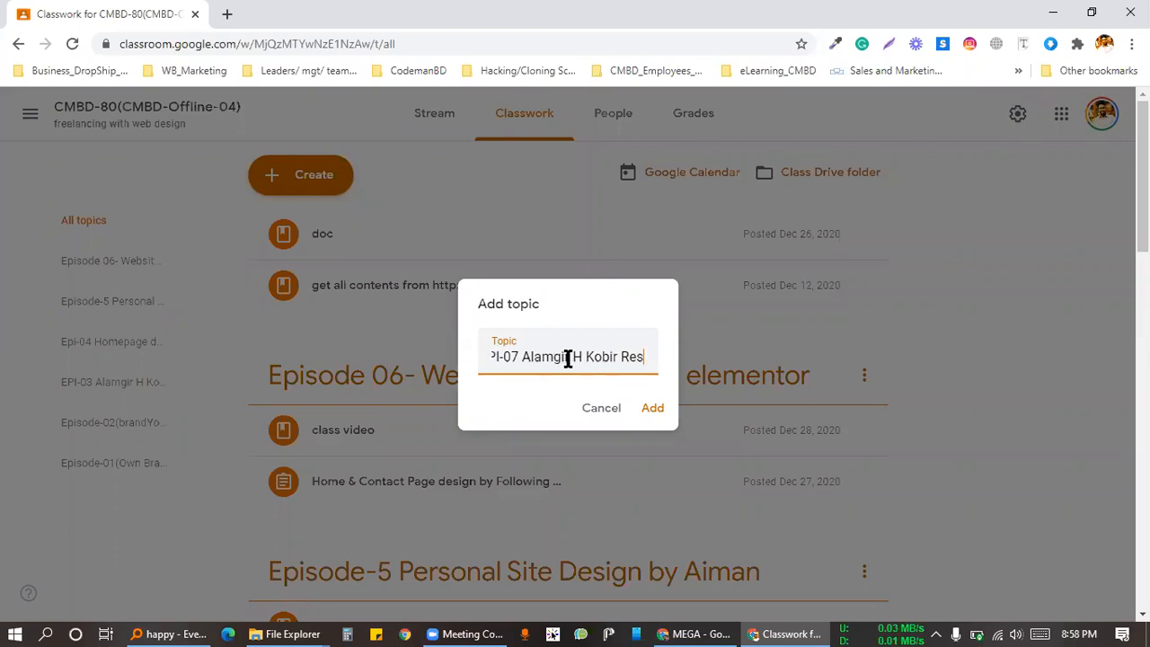
pyautogui.write('ponsive ')
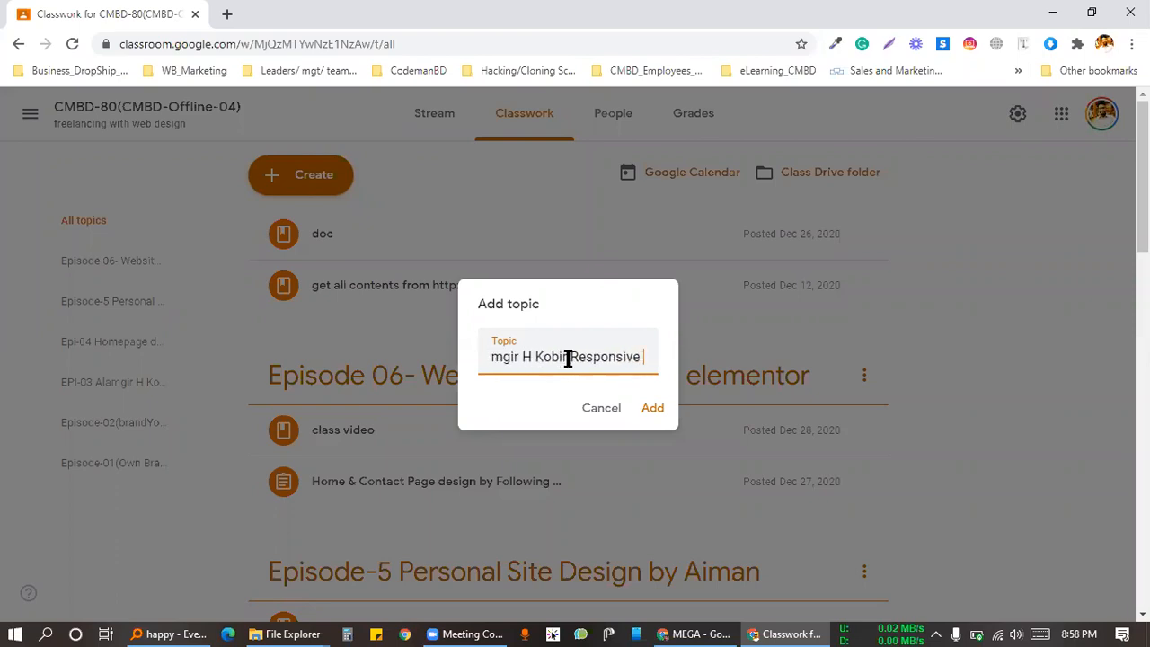
pyautogui.write('a22')
pyautogui.press('BackSpace')
pyautogui.write('z')
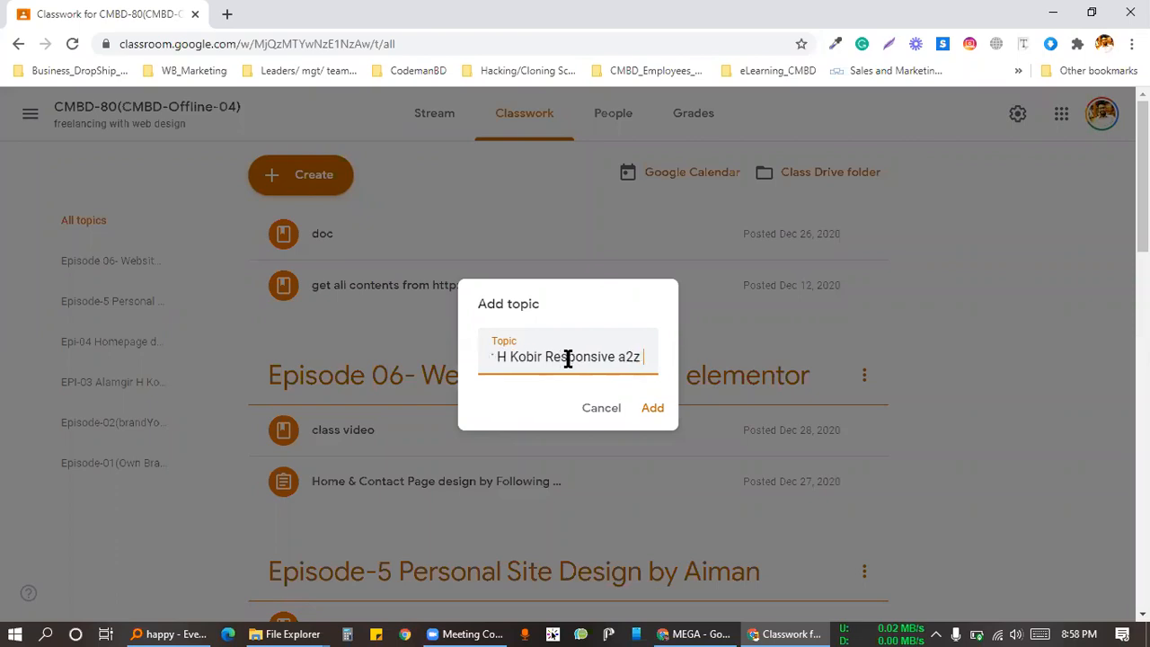
pyautogui.write('+')
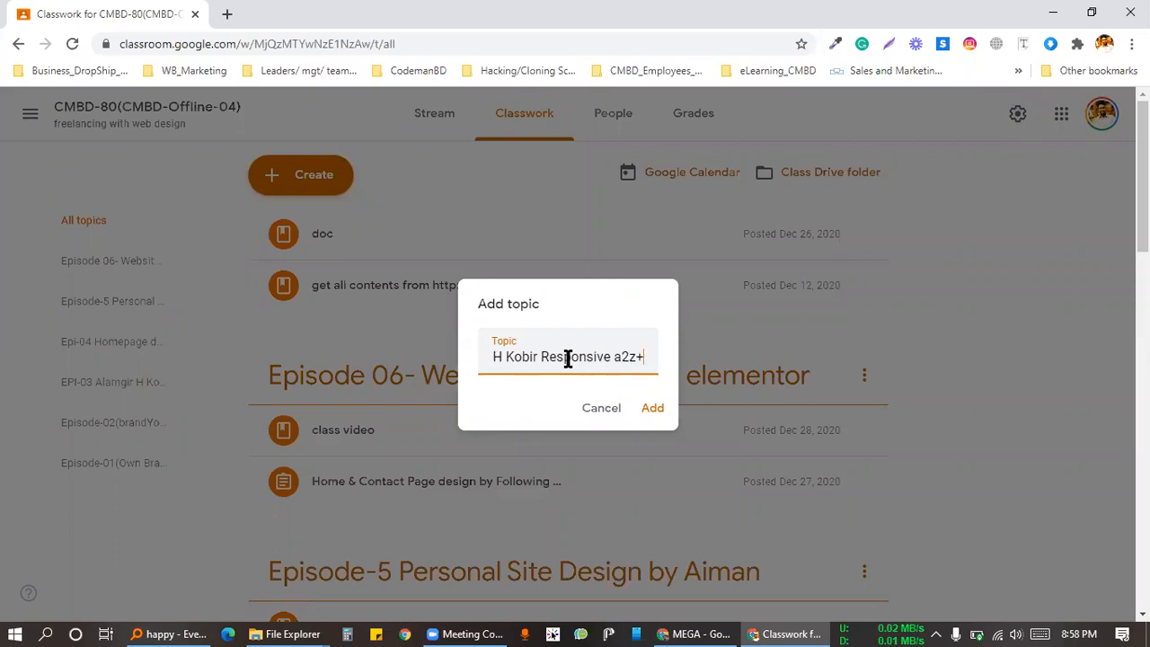
pyautogui.write('Scroll')
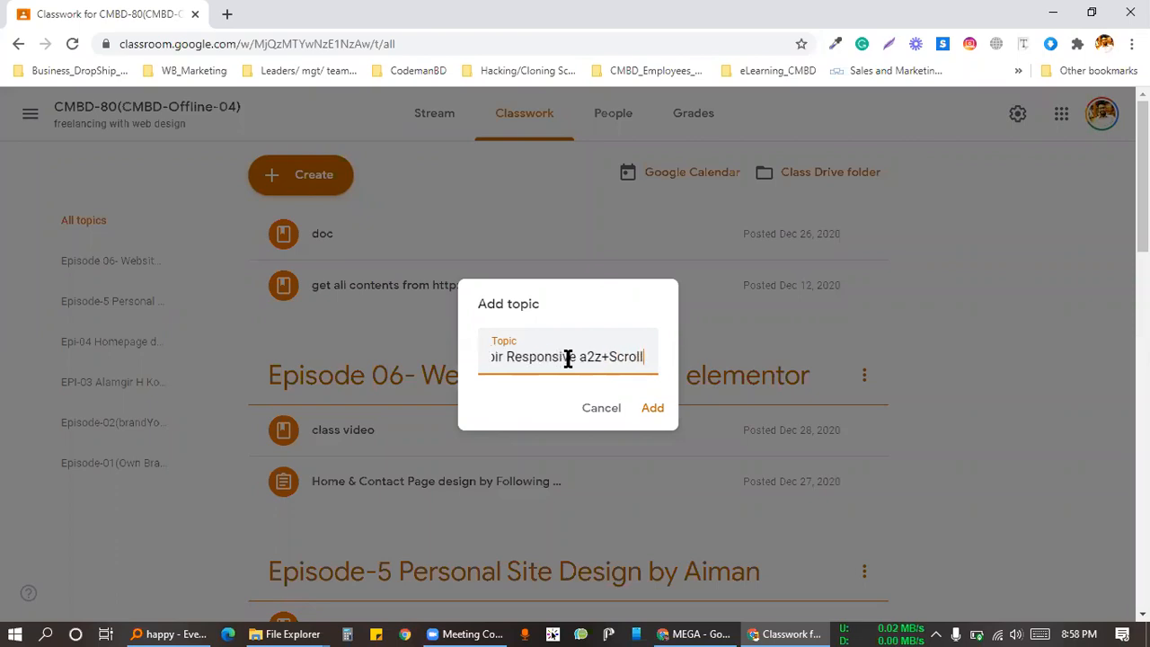
pyautogui.write(' to top')
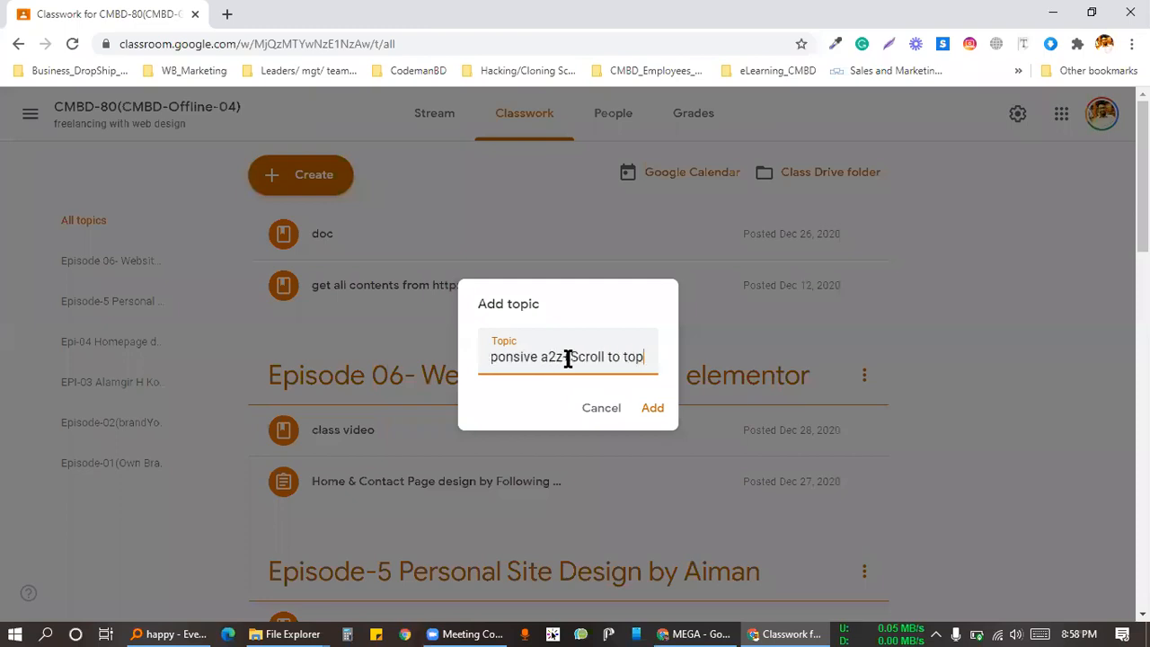
pyautogui.write('_')
pyautogui.press('BackSpace')
pyautogui.write('+')
pyautogui.press('BackSpace')
pyautogui.write('+')
# Step: Finish the topic title with 'Powerpack+Happy addons', correct 'oddons', and add the topic
pyautogui.moveTo(634, 357); pyautogui.dragTo(563, 357)
pyautogui.click(642, 352)
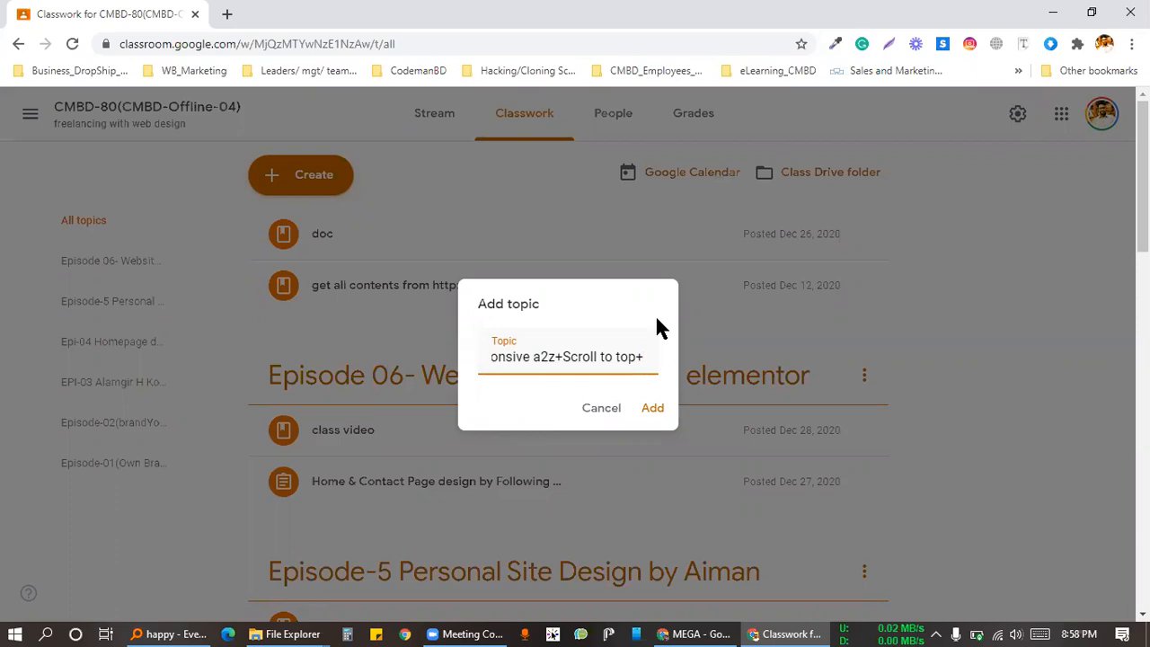
pyautogui.write('P')
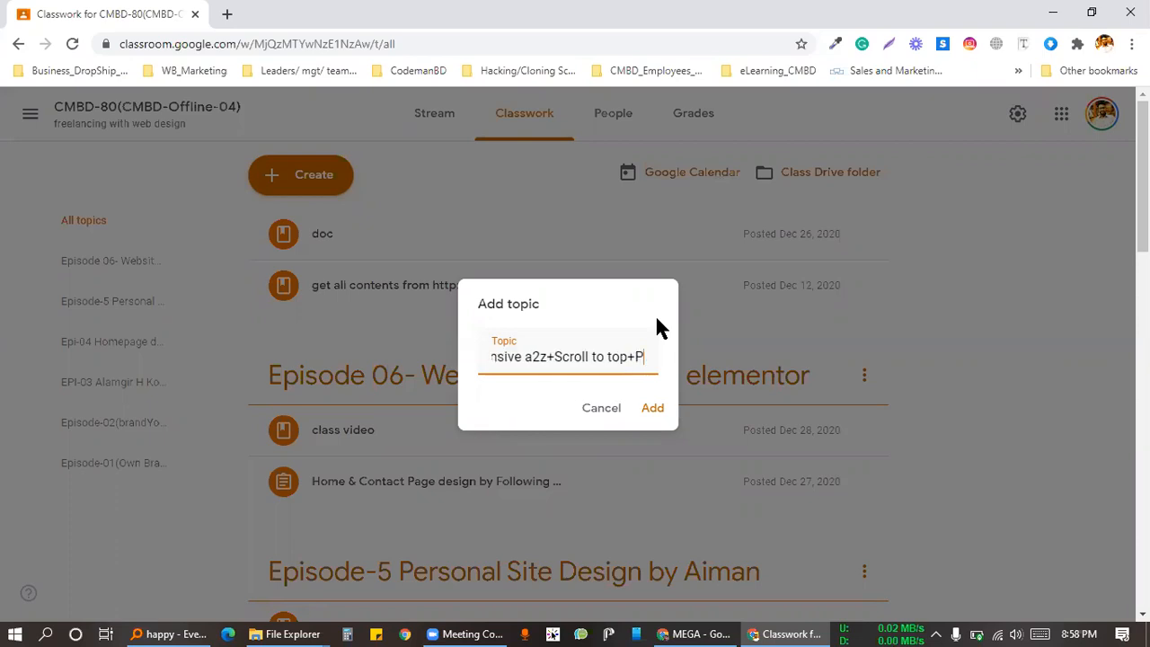
pyautogui.write('owerpack+Happ')
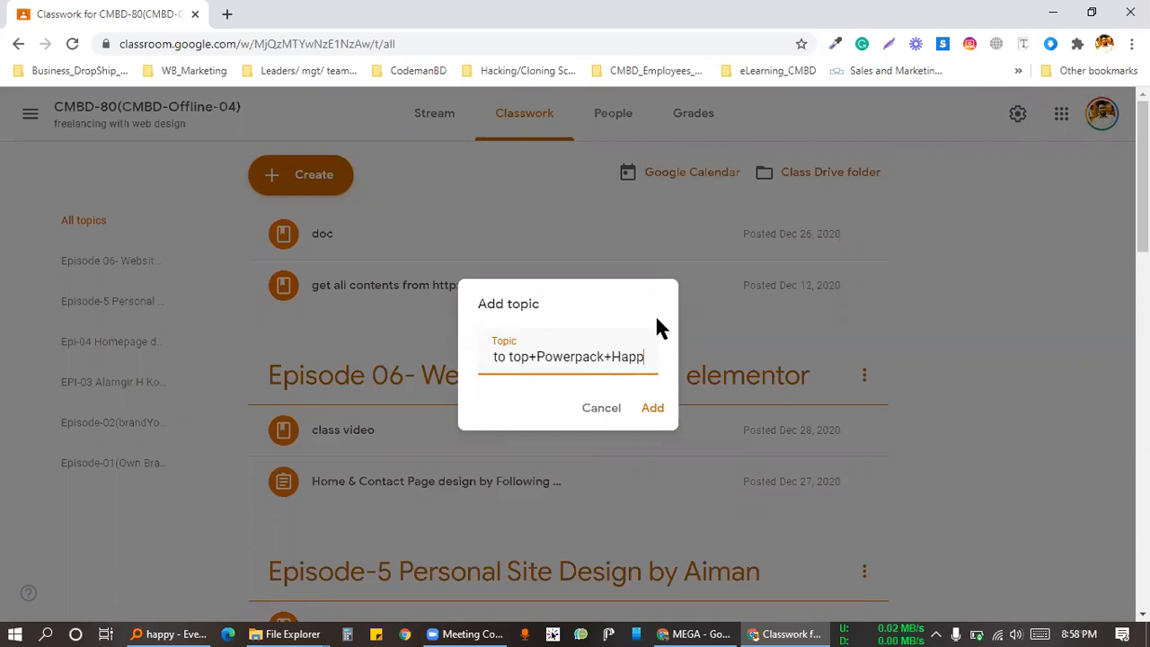
pyautogui.write('y o')
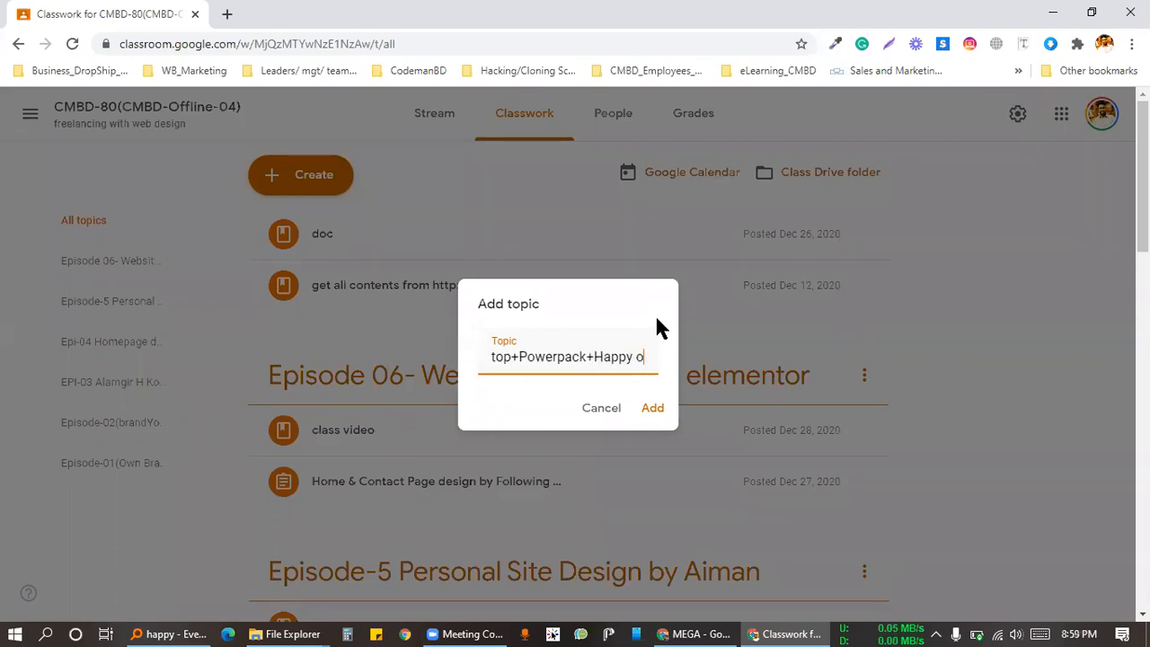
pyautogui.write('ddons')
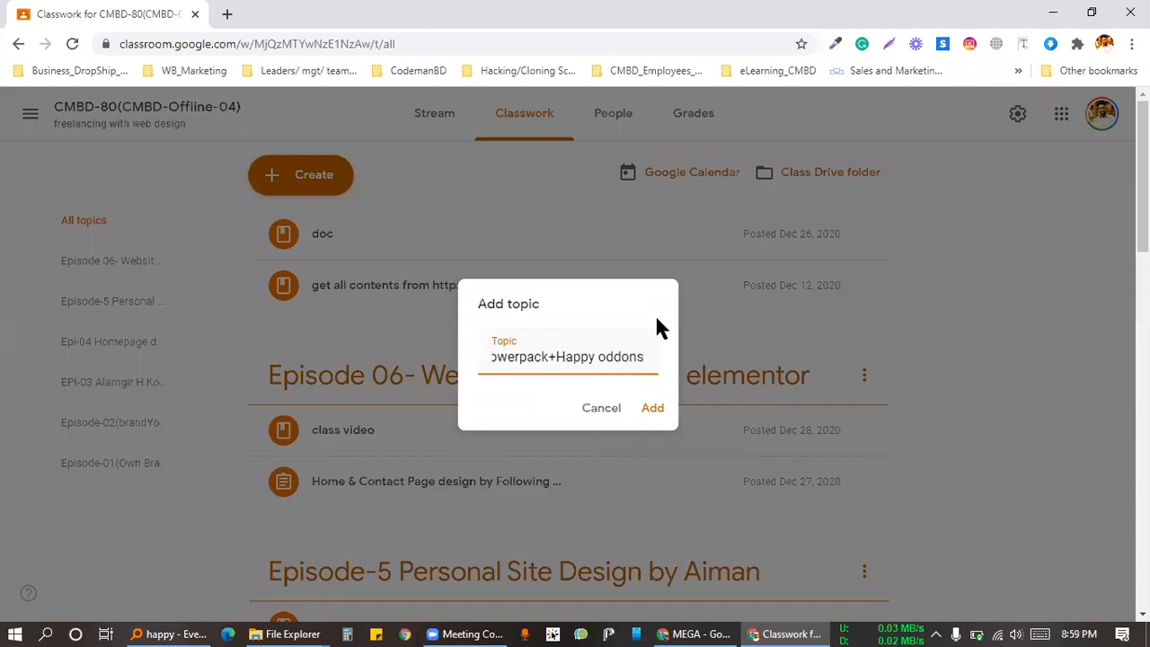
pyautogui.click(605, 358)
pyautogui.press('BackSpace')
pyautogui.write('a')
pyautogui.click(656, 409)
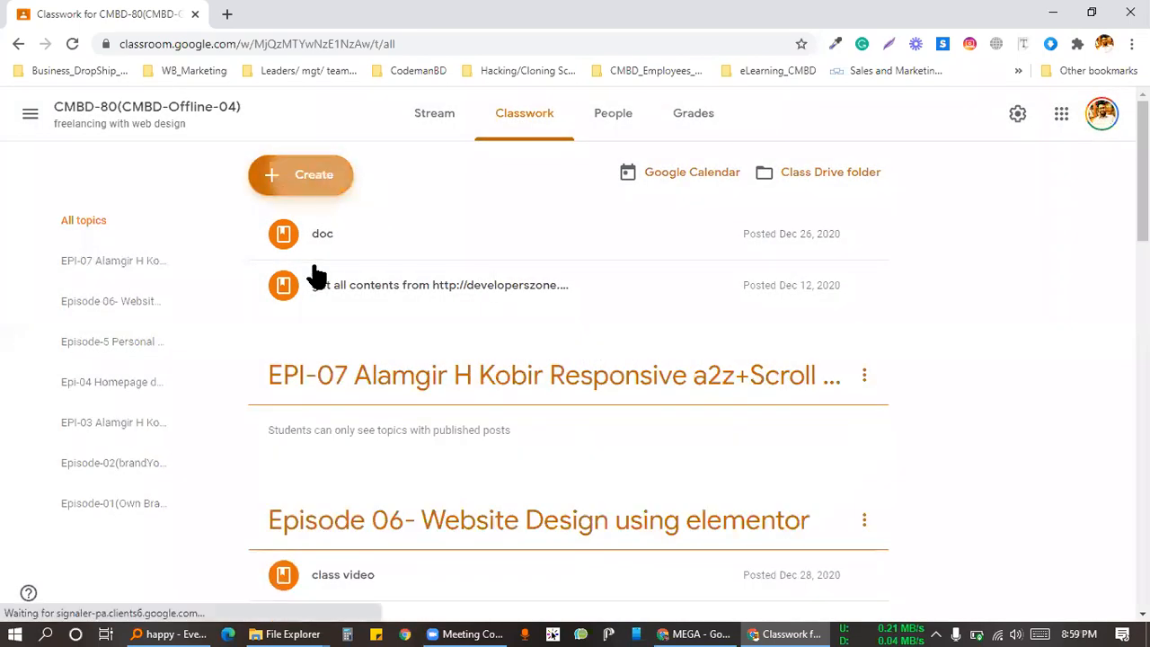
# Step: Start a new Material titled 'Get all Elementor and pro addons'
pyautogui.click(301, 174)
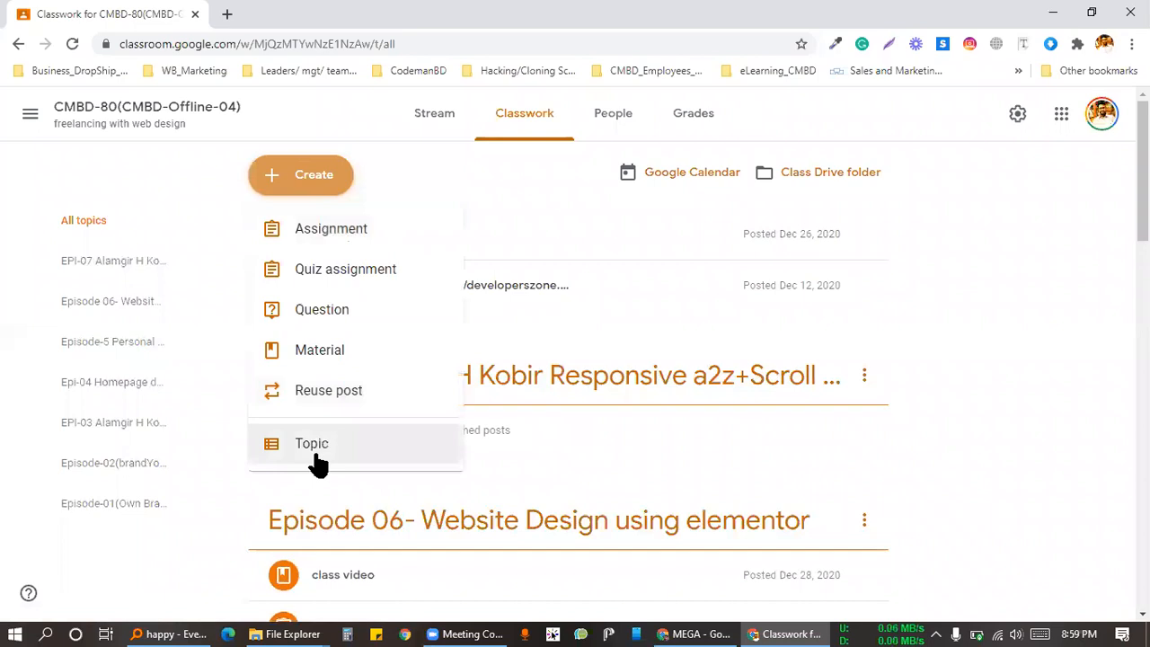
pyautogui.click(352, 351)
pyautogui.write('Get all Elementor ')
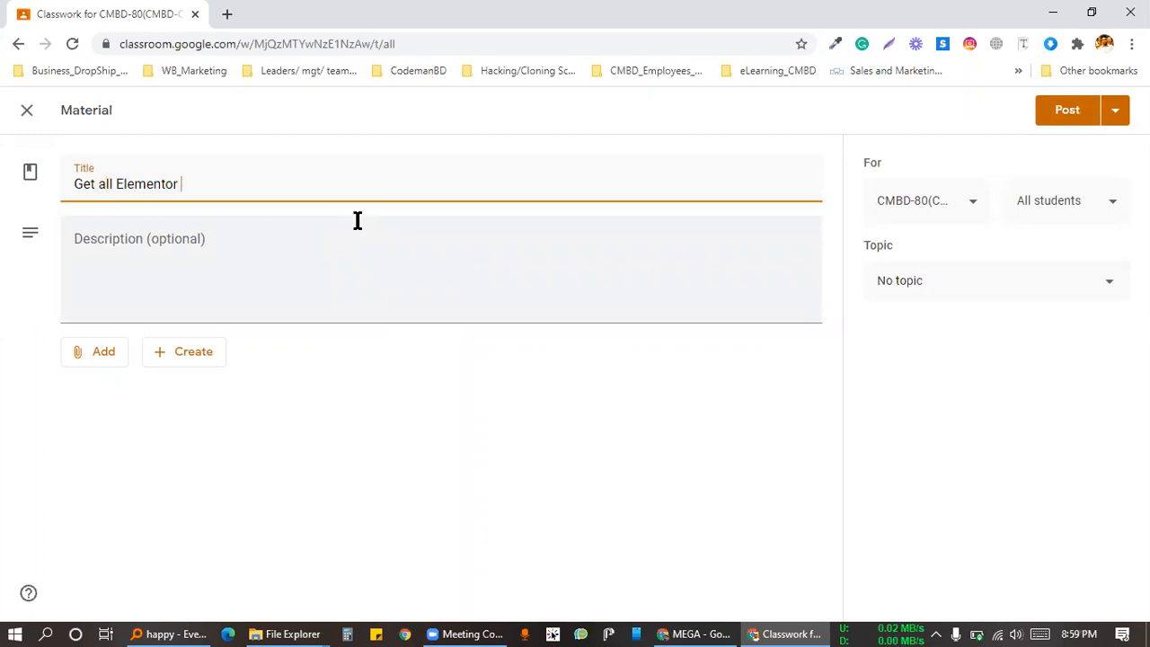
pyautogui.write('and pro addons')
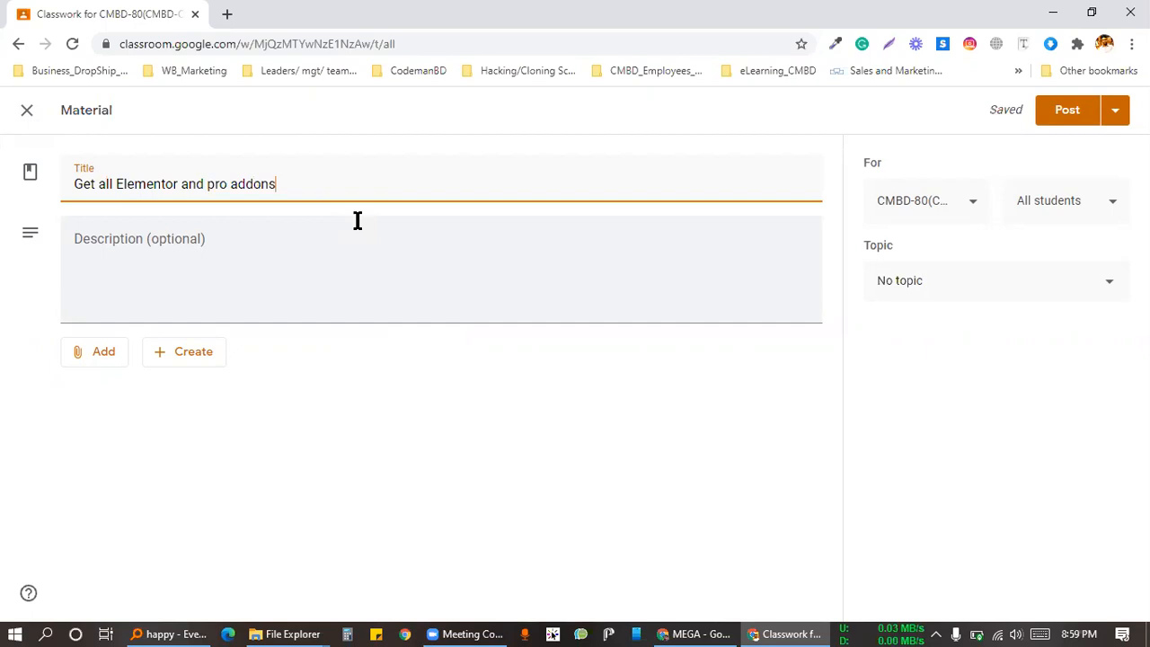
# Step: Attach the pasted MEGA folder link to the material instead of a Drive file
pyautogui.click(74, 356)
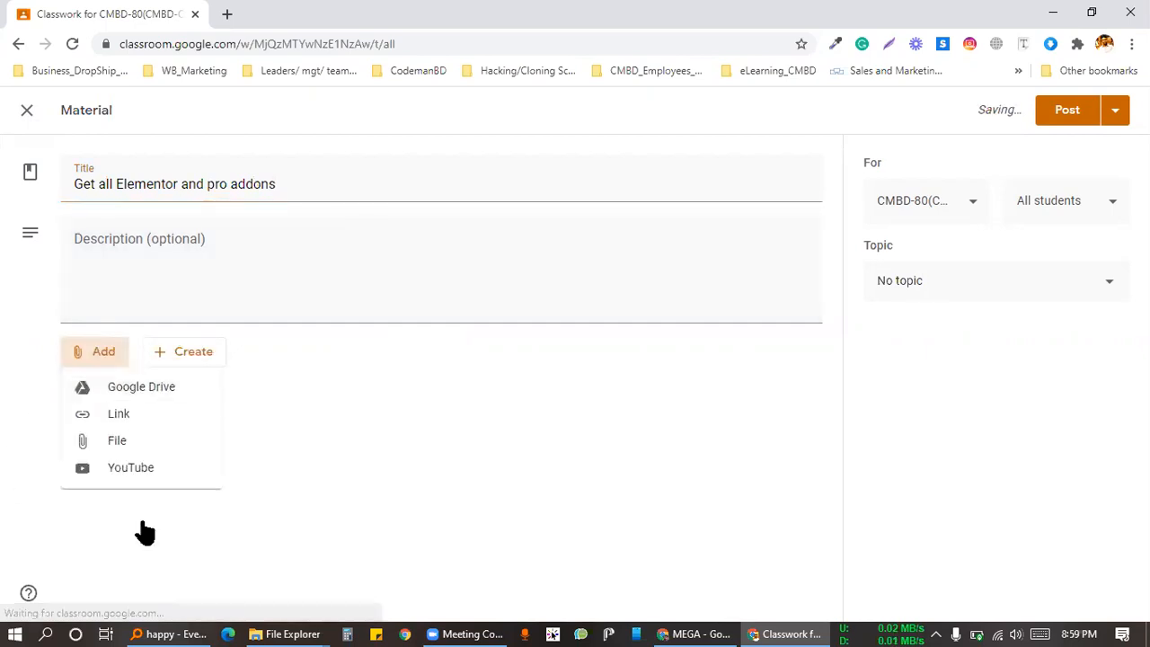
pyautogui.click(120, 441)
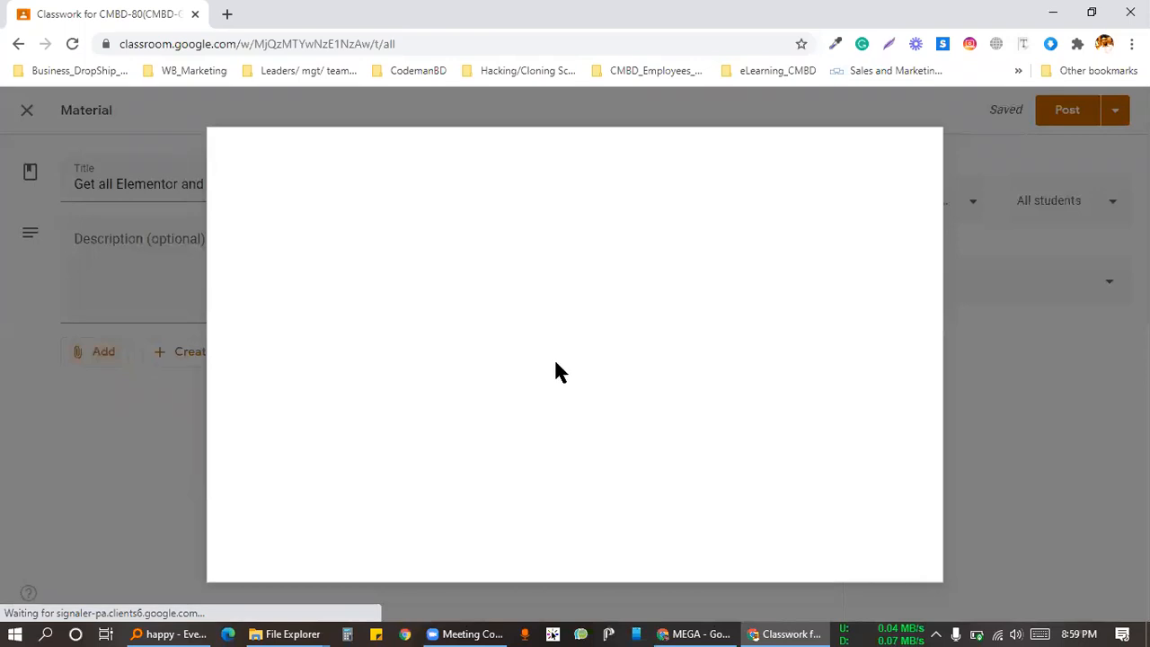
pyautogui.click(912, 159)
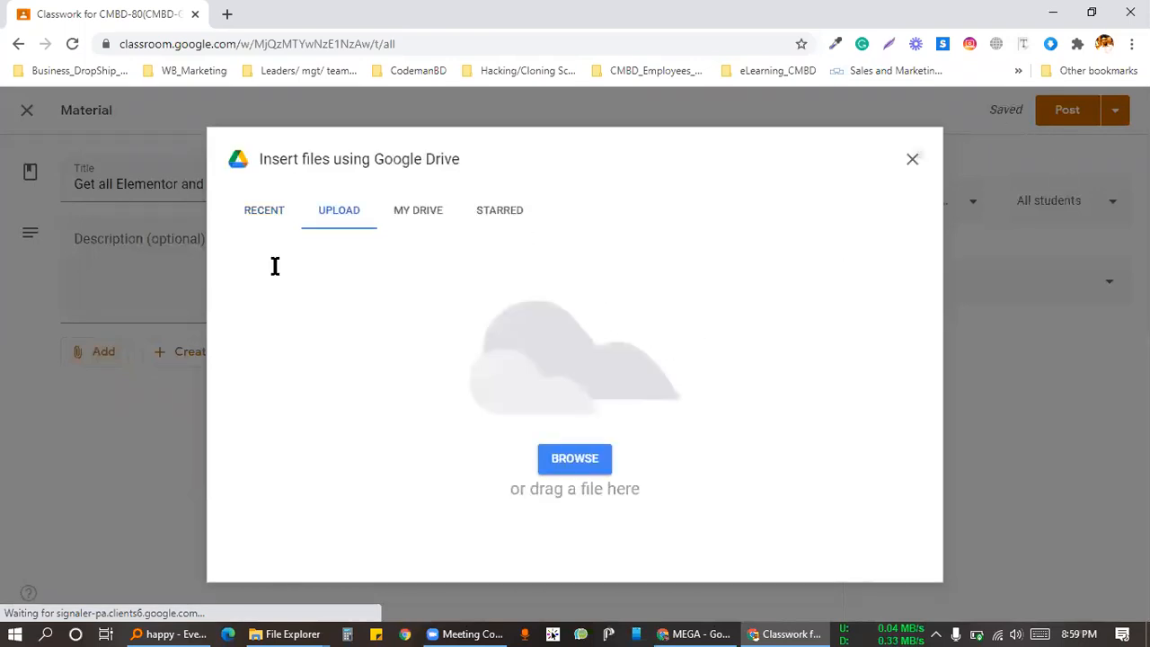
pyautogui.click(92, 353)
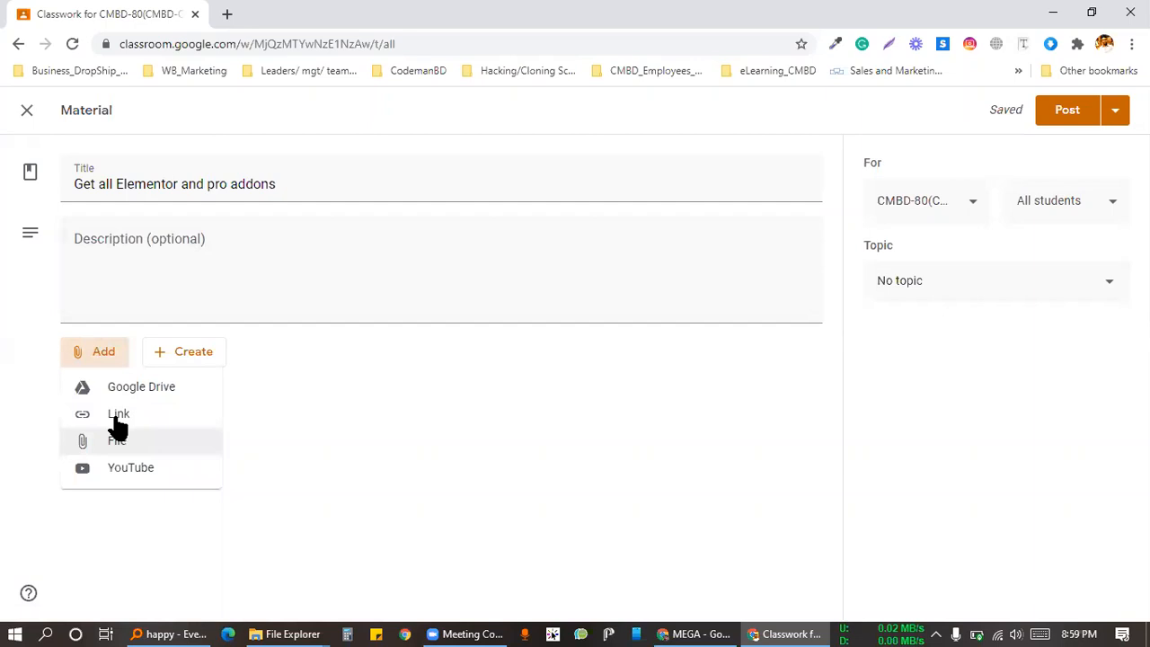
pyautogui.click(216, 409)
pyautogui.hotkey('ctrl', 'v')
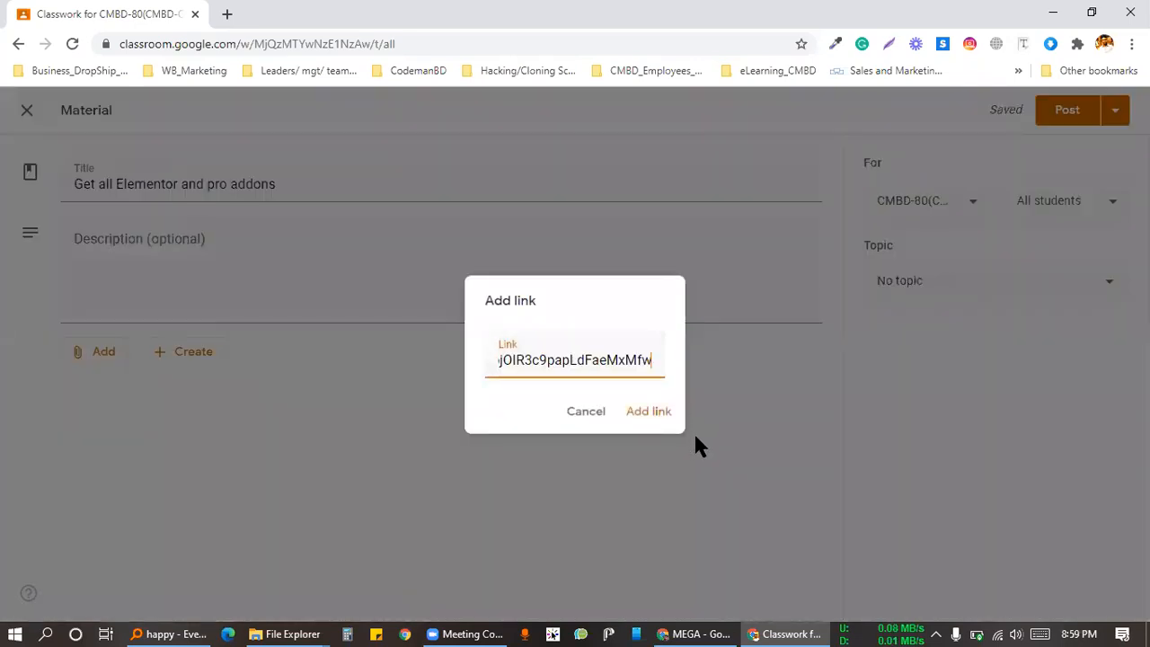
pyautogui.click(636, 415)
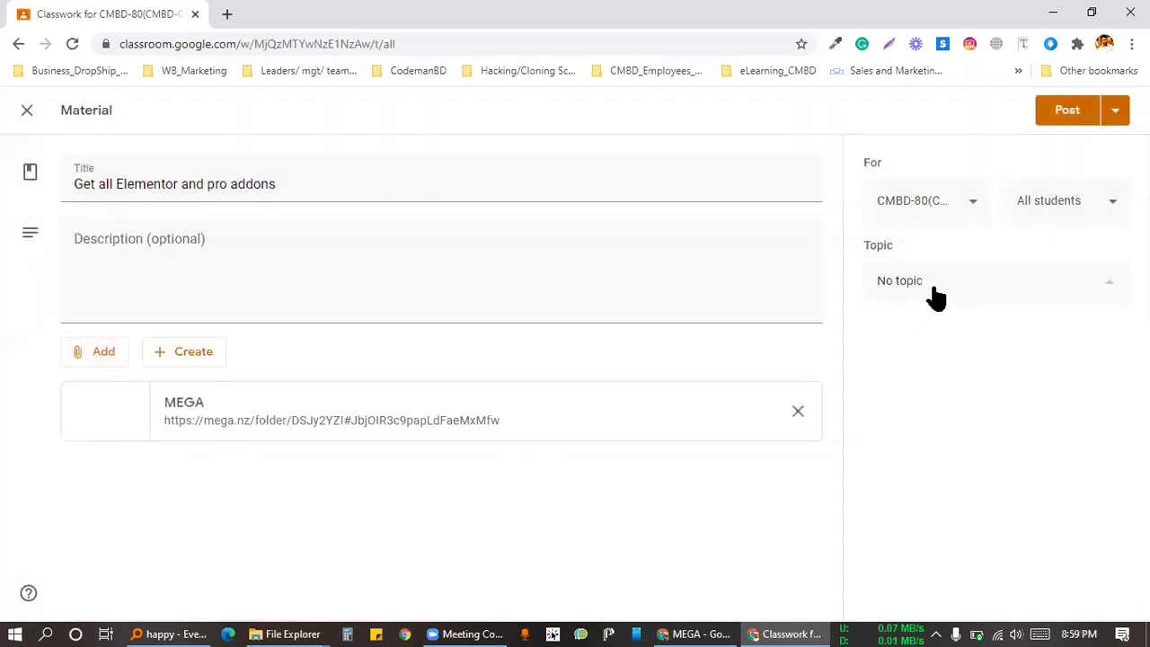
# Step: File the material under the EPI-07 topic, post it, and expand the new post
pyautogui.click(932, 295)
pyautogui.click(945, 413)
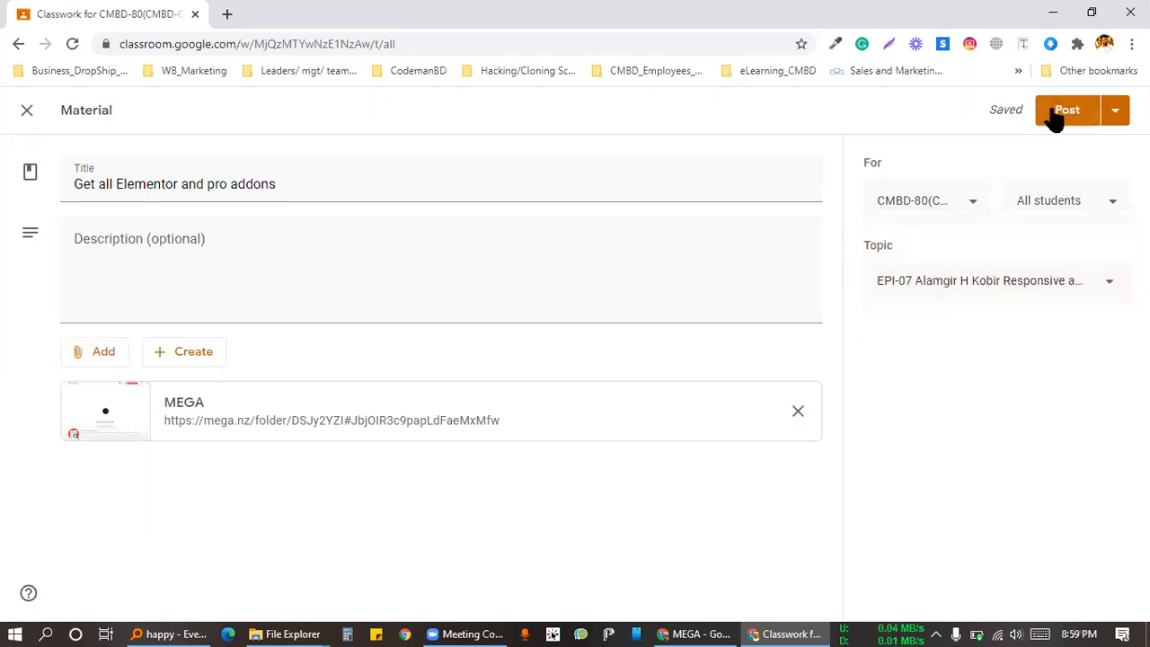
pyautogui.click(1054, 111)
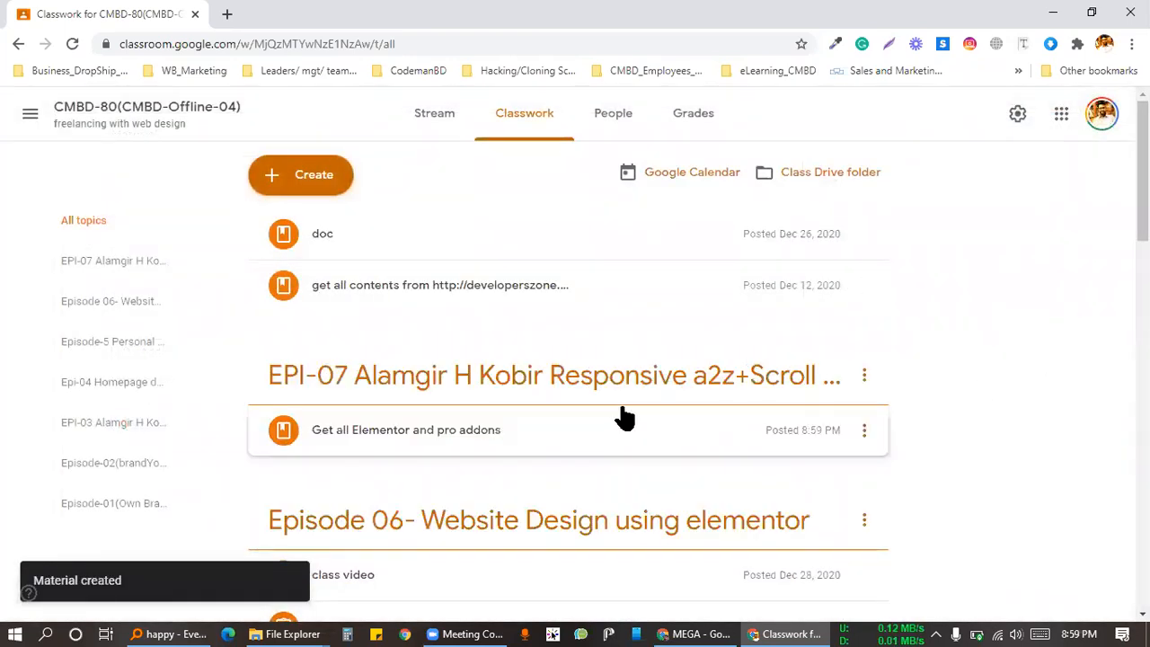
pyautogui.click(649, 433)
# Step: Bring the other Chrome window forward and browse the Home232, Elementor editor and Saved Templates tabs
pyautogui.scroll(-4, 964, 335)
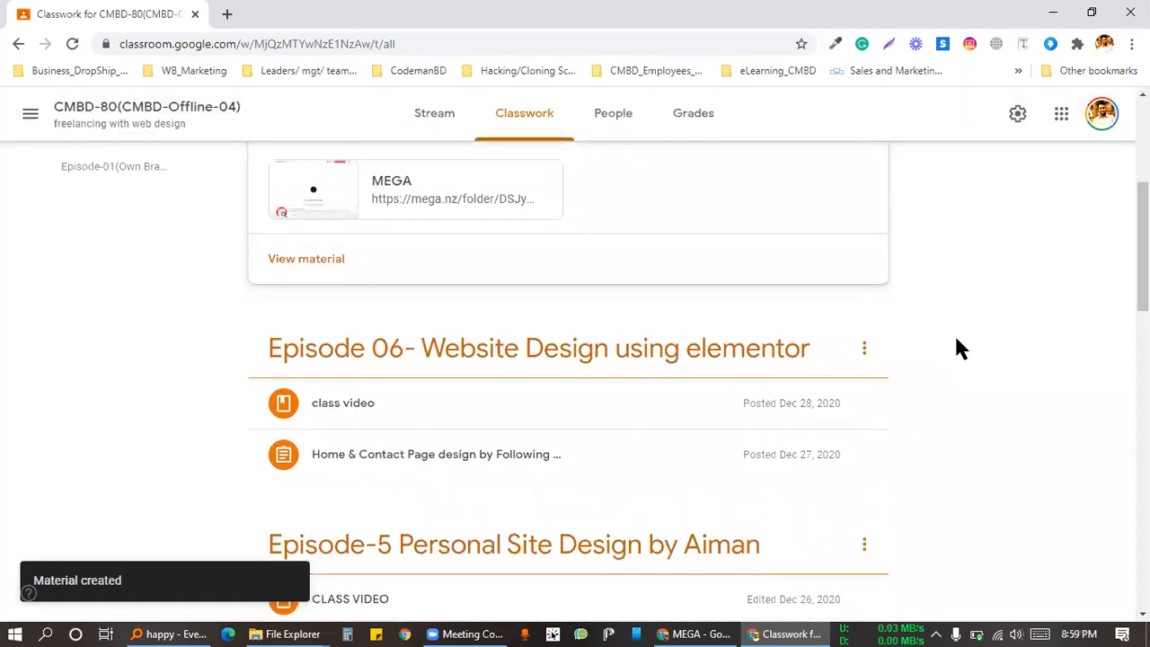
pyautogui.click(287, 634)
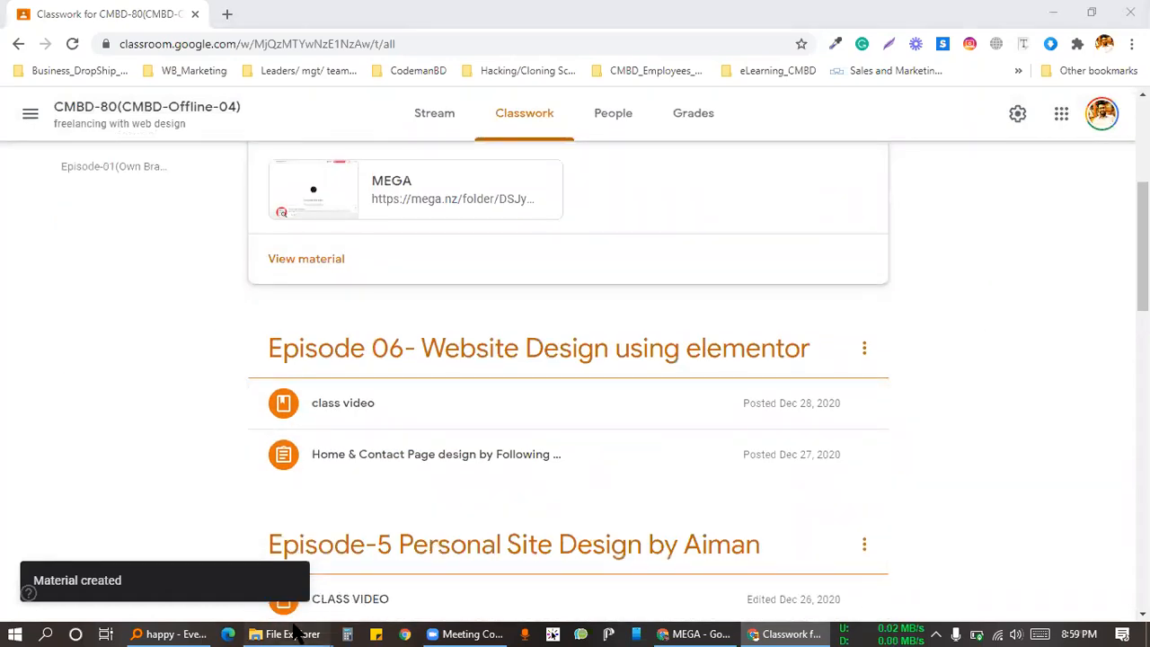
pyautogui.click(703, 633)
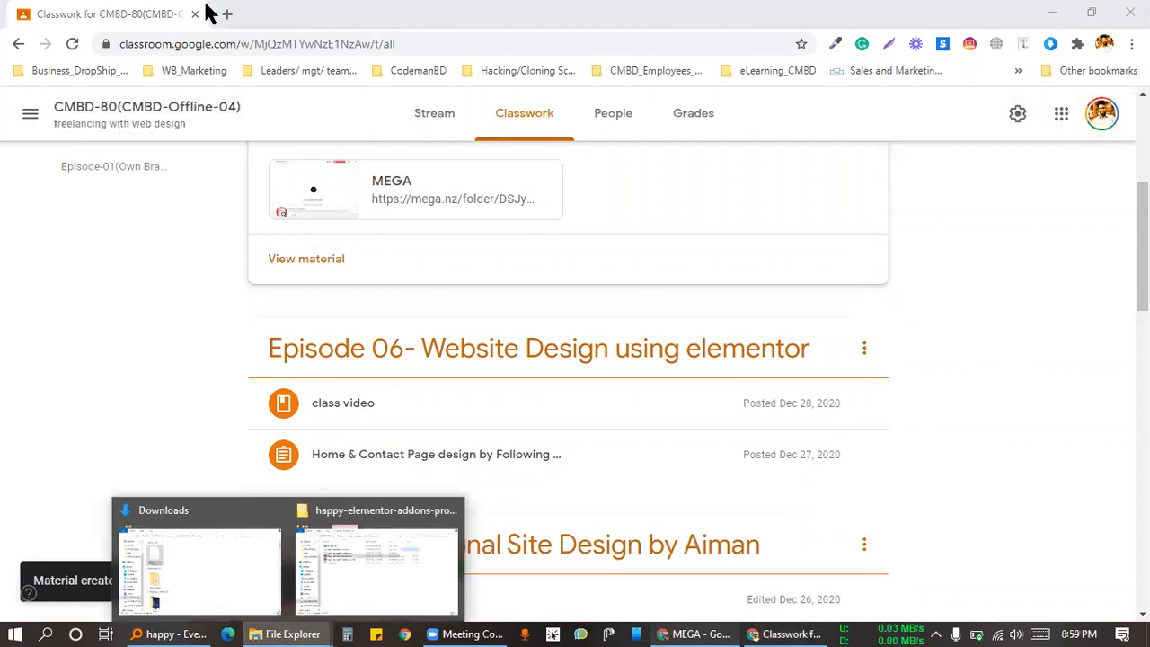
pyautogui.click(202, 13)
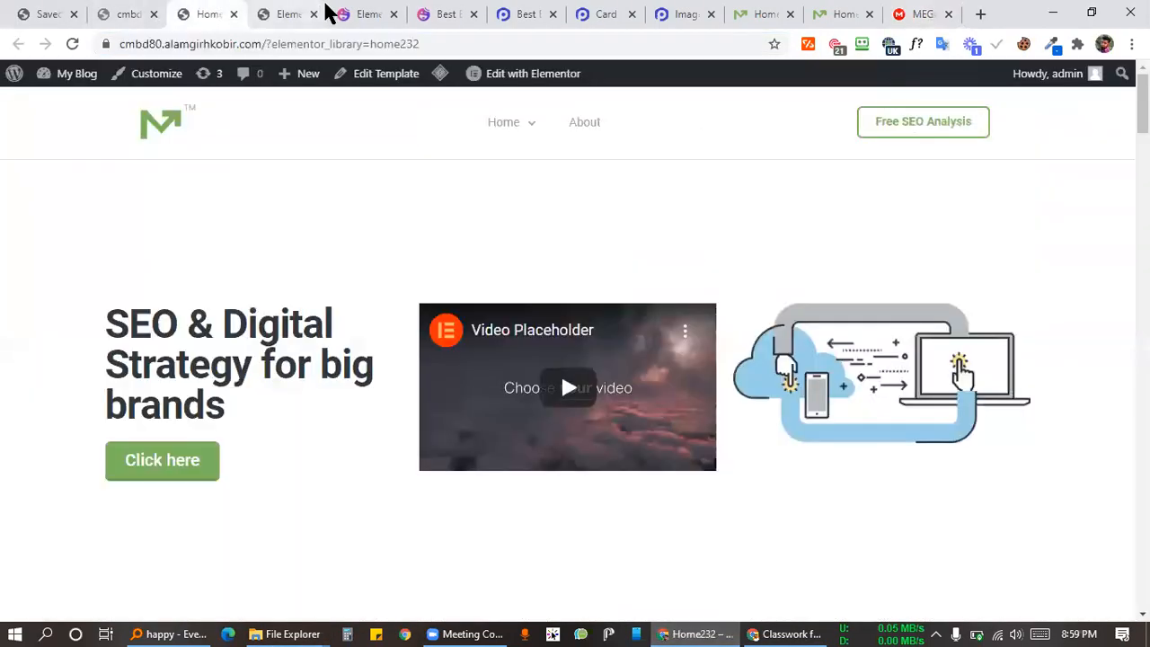
pyautogui.click(283, 13)
pyautogui.scroll(-2, 481, 333)
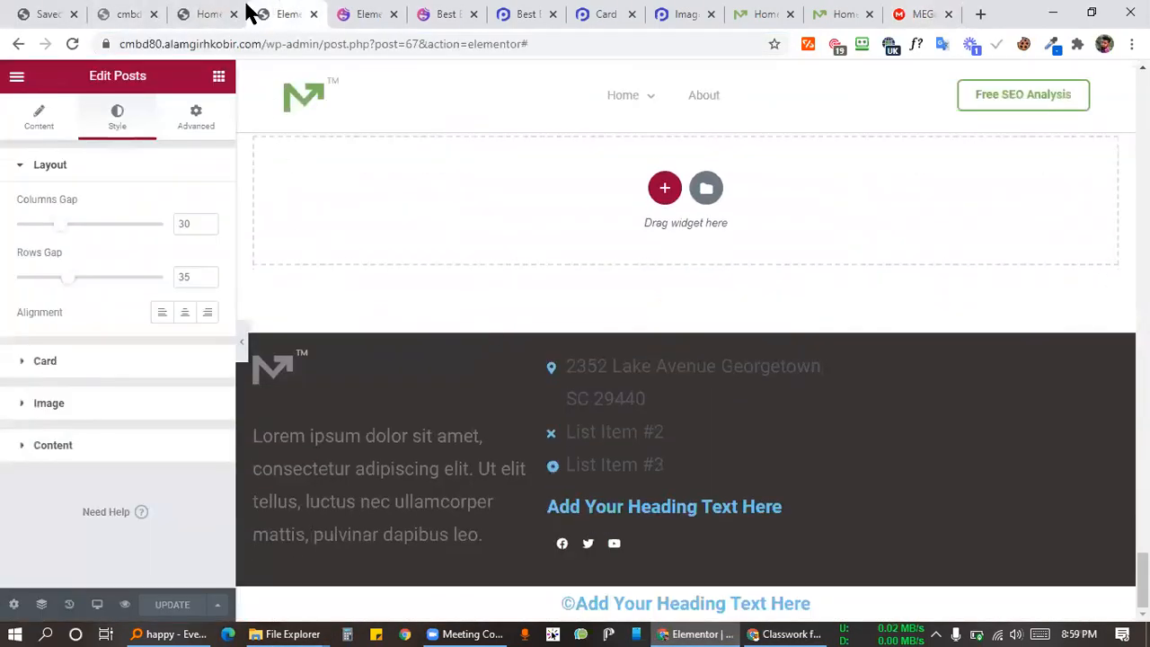
pyautogui.click(130, 14)
pyautogui.click(50, 13)
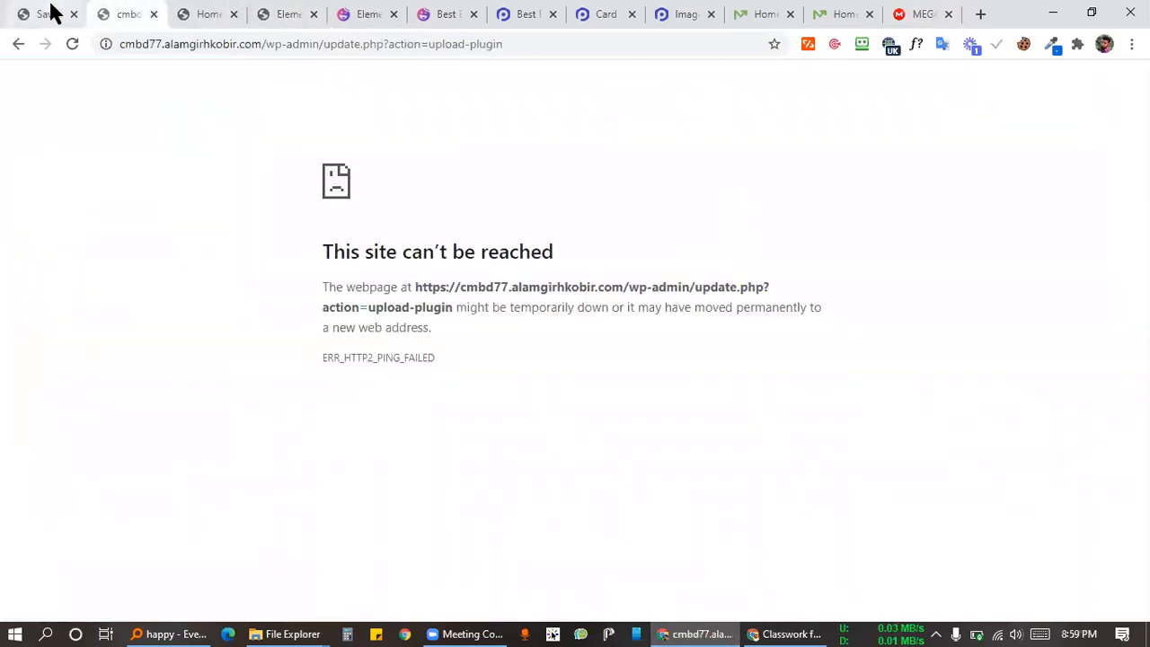
pyautogui.click(220, 13)
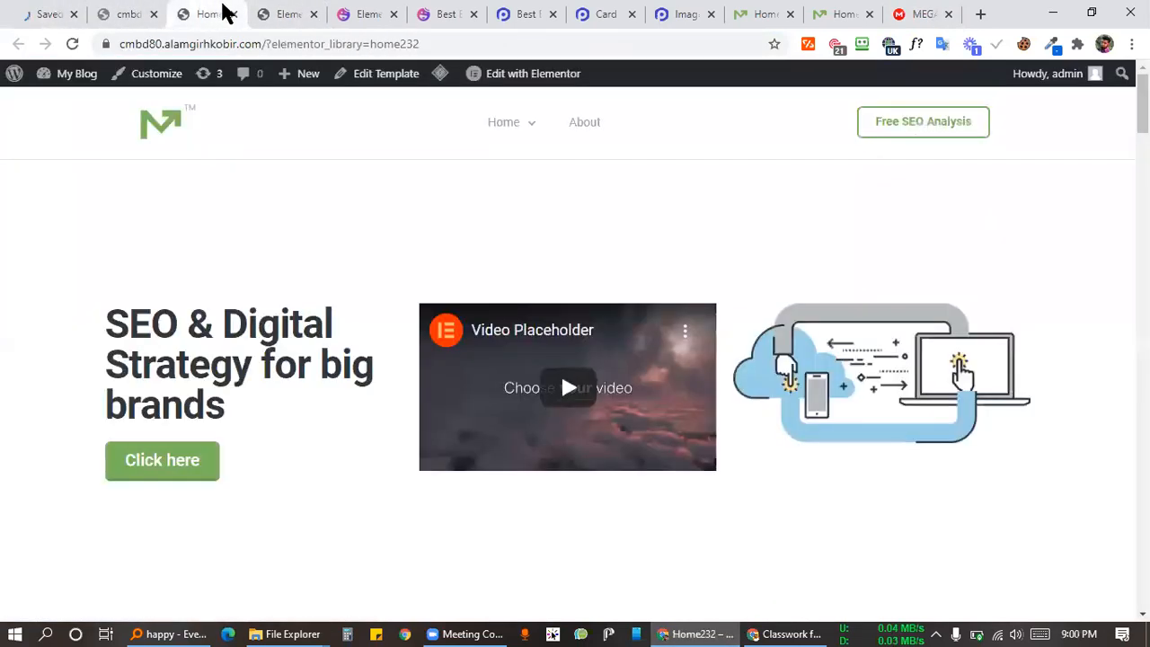
pyautogui.click(277, 13)
pyautogui.scroll(4, 559, 351)
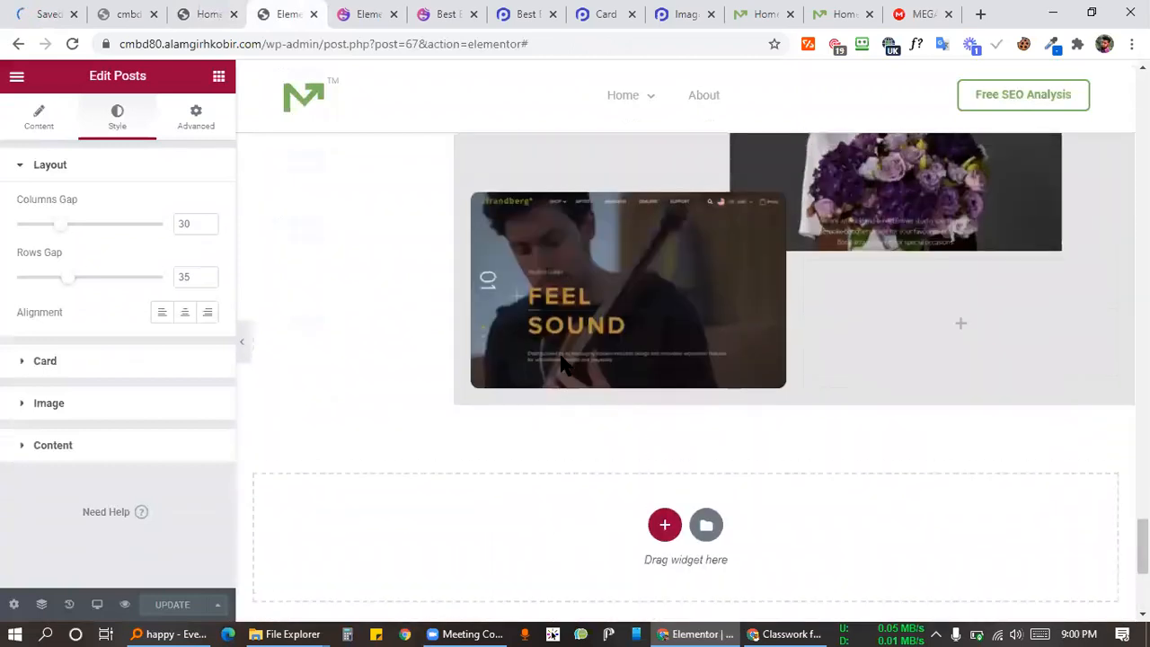
pyautogui.scroll(-2, 340, 344)
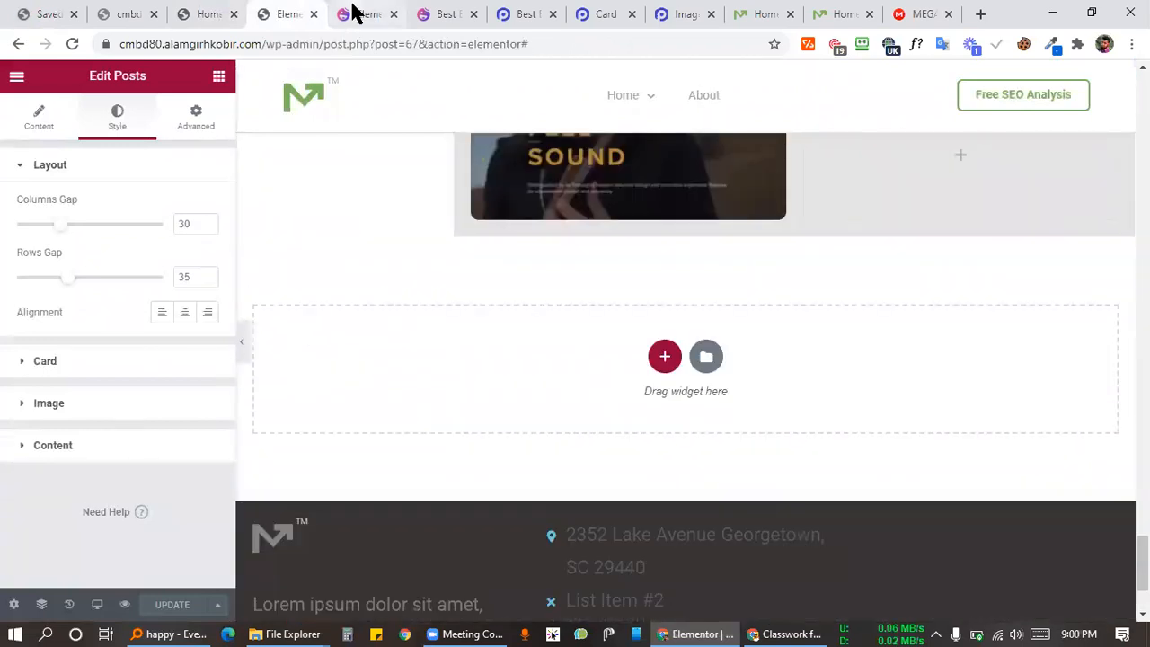
# Step: Look through the Happy Addons, Home232 and Elementor editor tabs, ending on the cmbd77 plugin upload tab
pyautogui.click(355, 12)
pyautogui.click(272, 13)
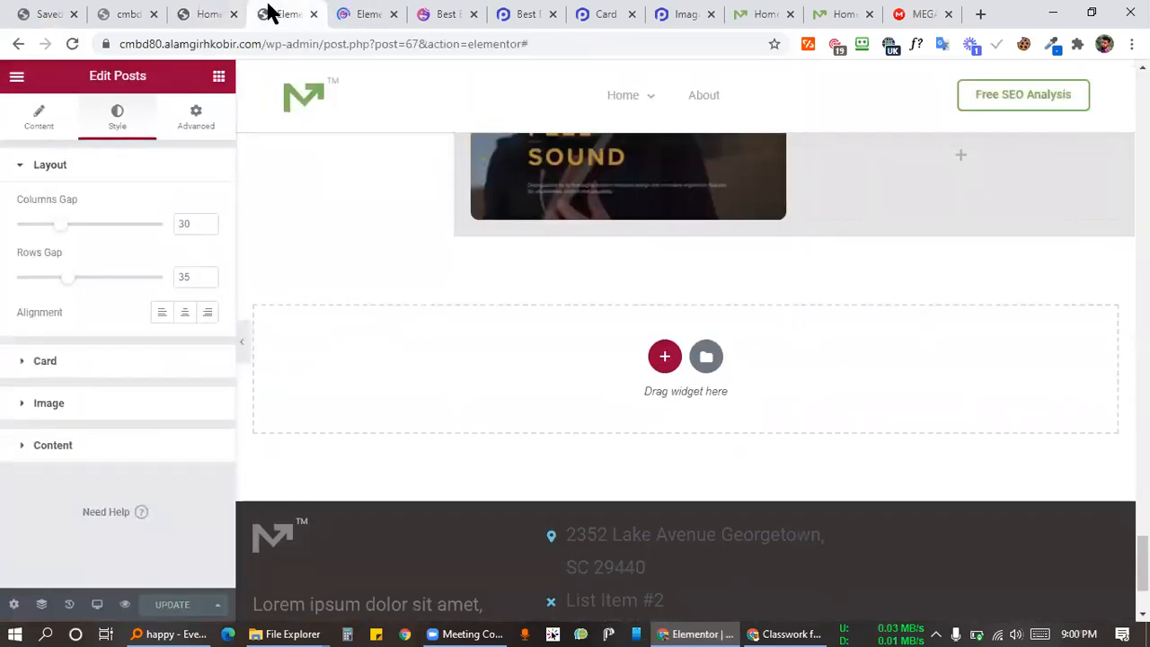
pyautogui.scroll(-2, 454, 368)
pyautogui.scroll(6, 453, 370)
pyautogui.scroll(3, 453, 368)
pyautogui.scroll(-10, 446, 394)
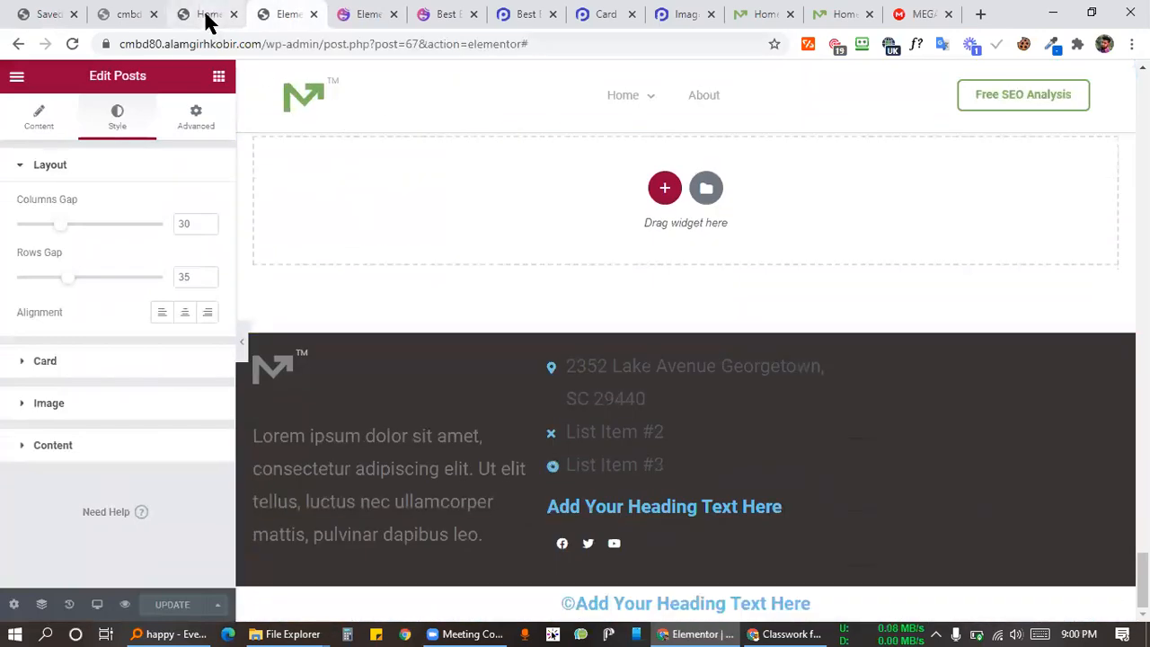
pyautogui.click(206, 15)
pyautogui.scroll(-5, 474, 323)
pyautogui.scroll(-20, 464, 314)
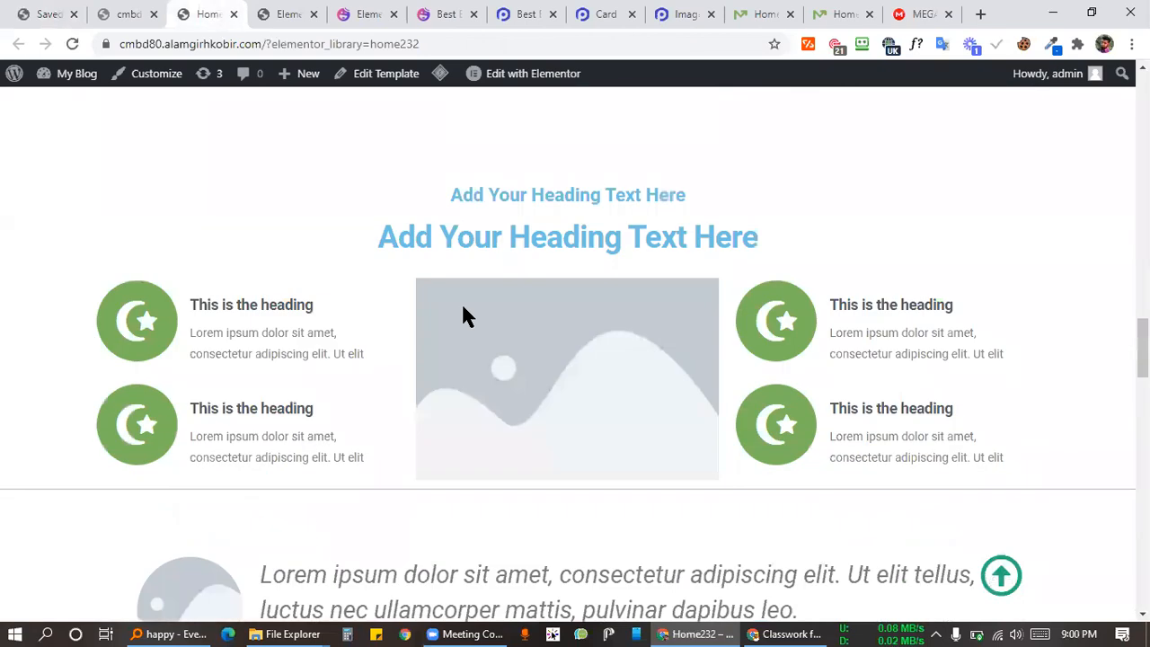
pyautogui.scroll(-1, 181, 225)
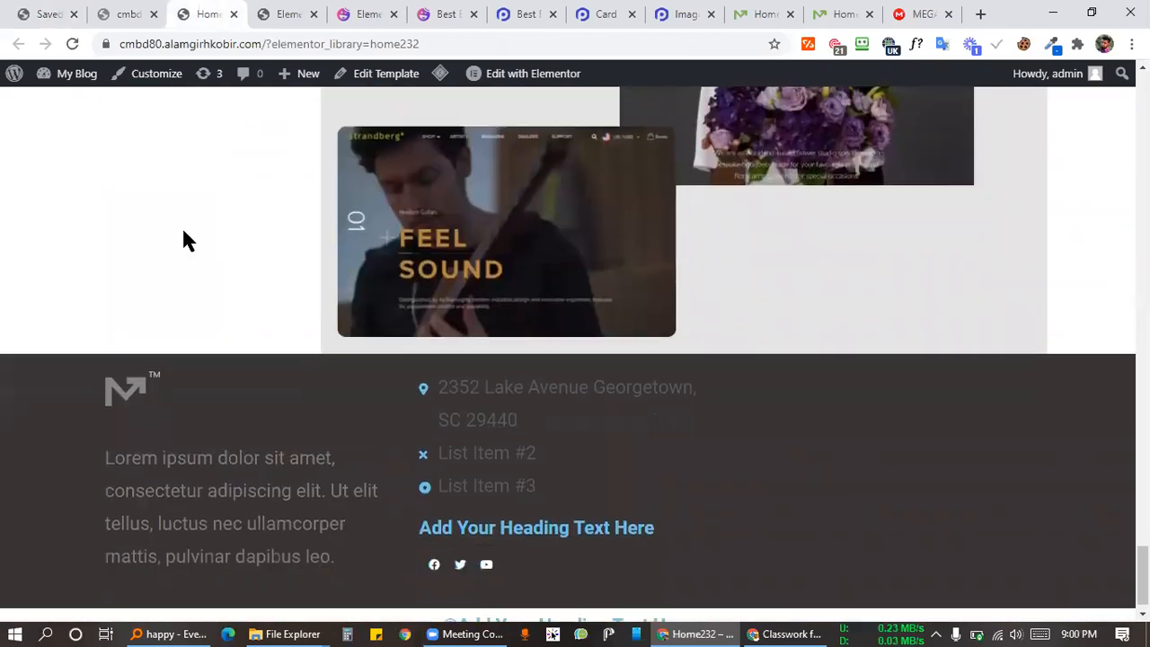
pyautogui.click(266, 13)
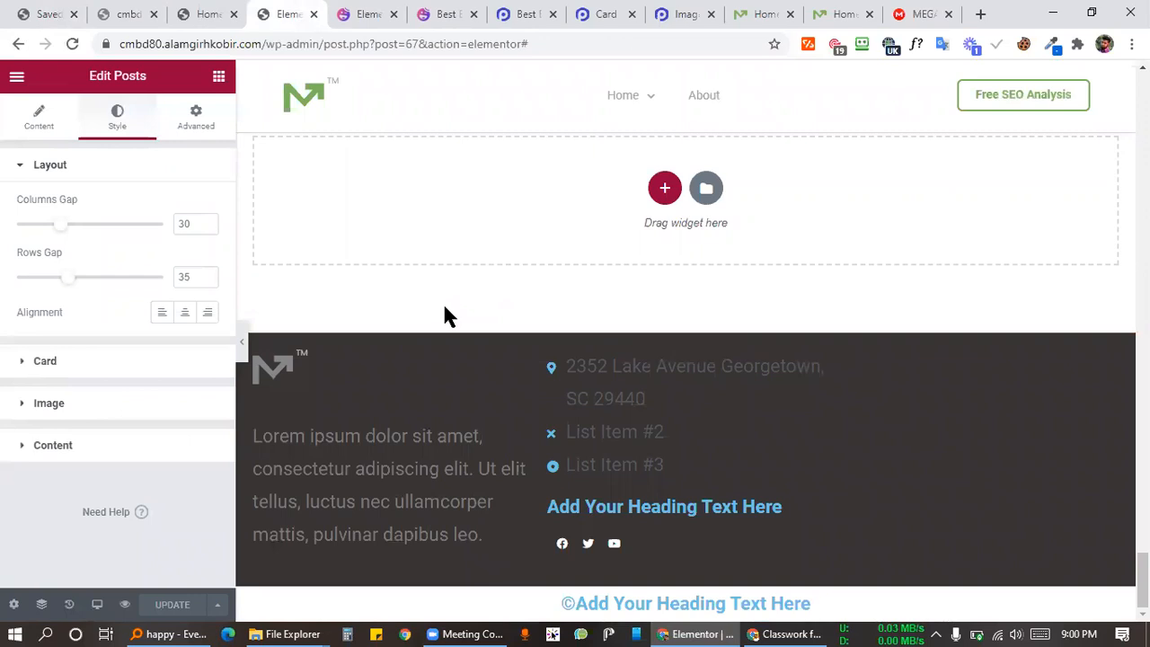
pyautogui.scroll(2, 498, 258)
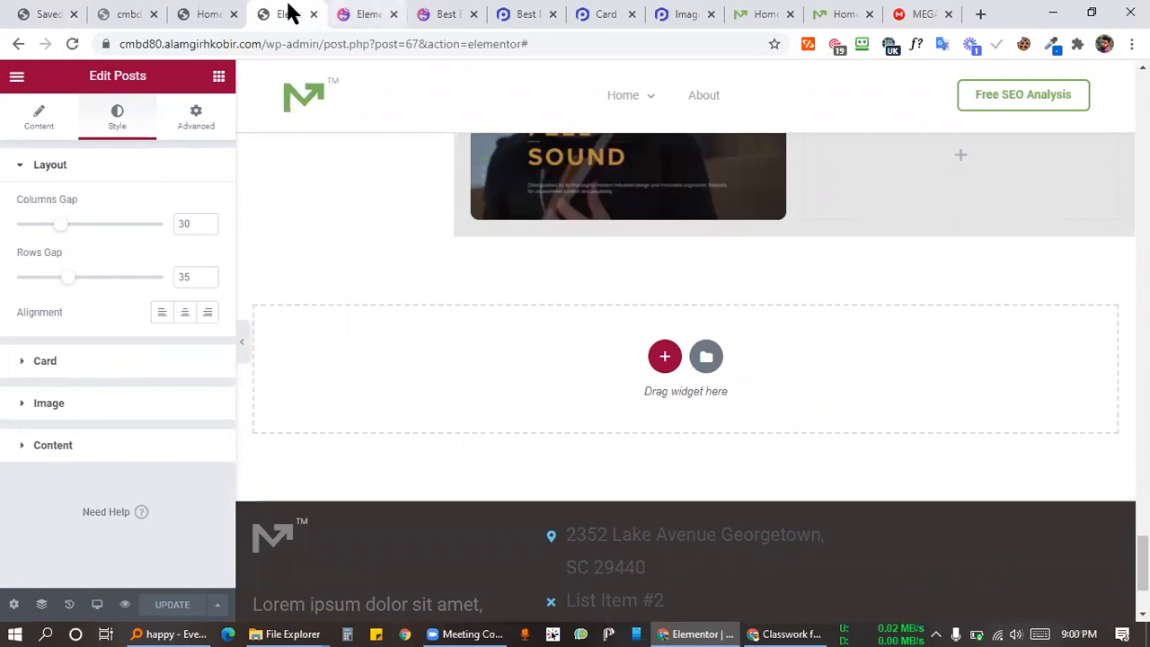
pyautogui.click(208, 12)
pyautogui.scroll(7, 330, 155)
pyautogui.scroll(-7, 329, 156)
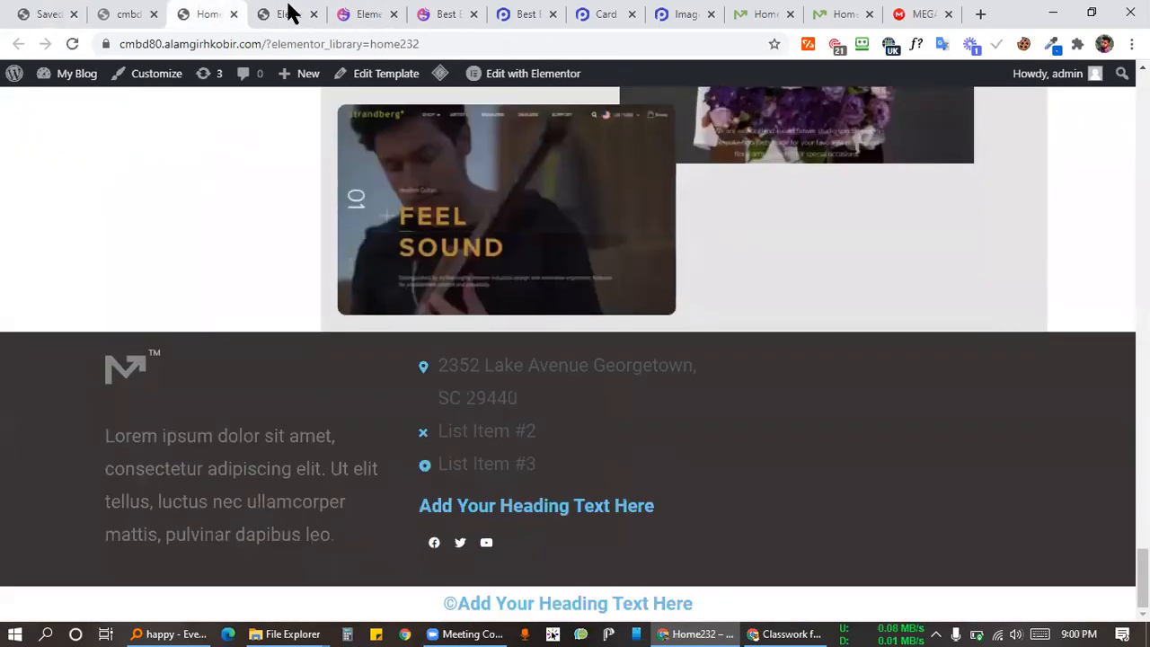
pyautogui.click(289, 12)
pyautogui.click(123, 13)
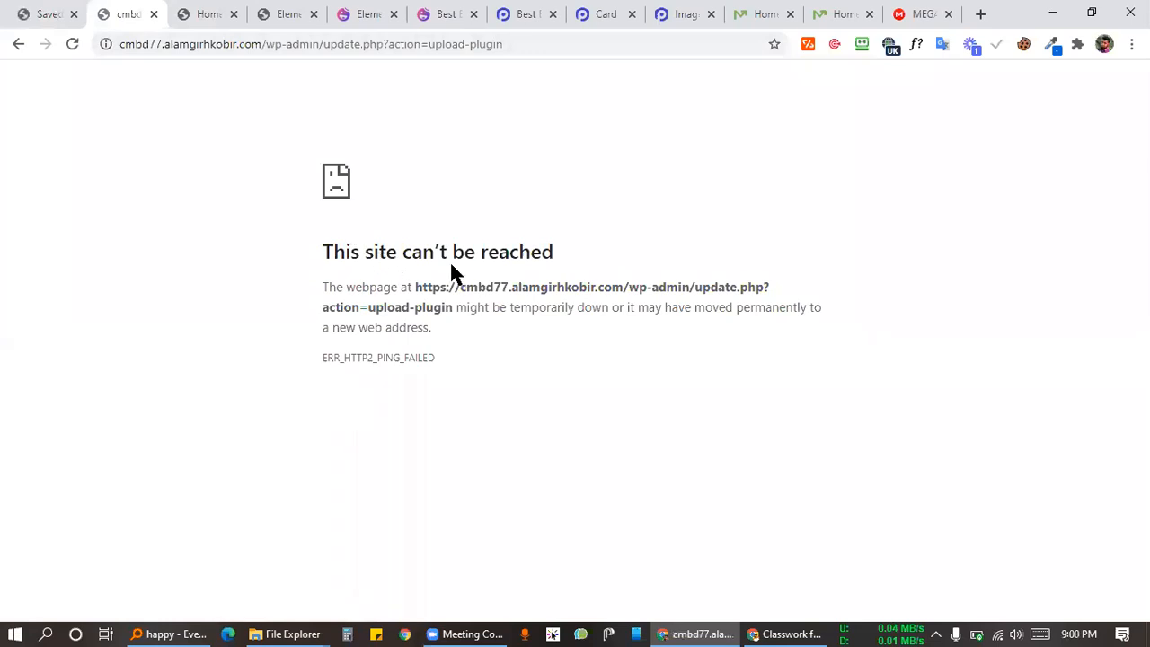
# Step: Go back from the failed upload page to Add Plugins and open the Installed Plugins list
pyautogui.click(18, 43)
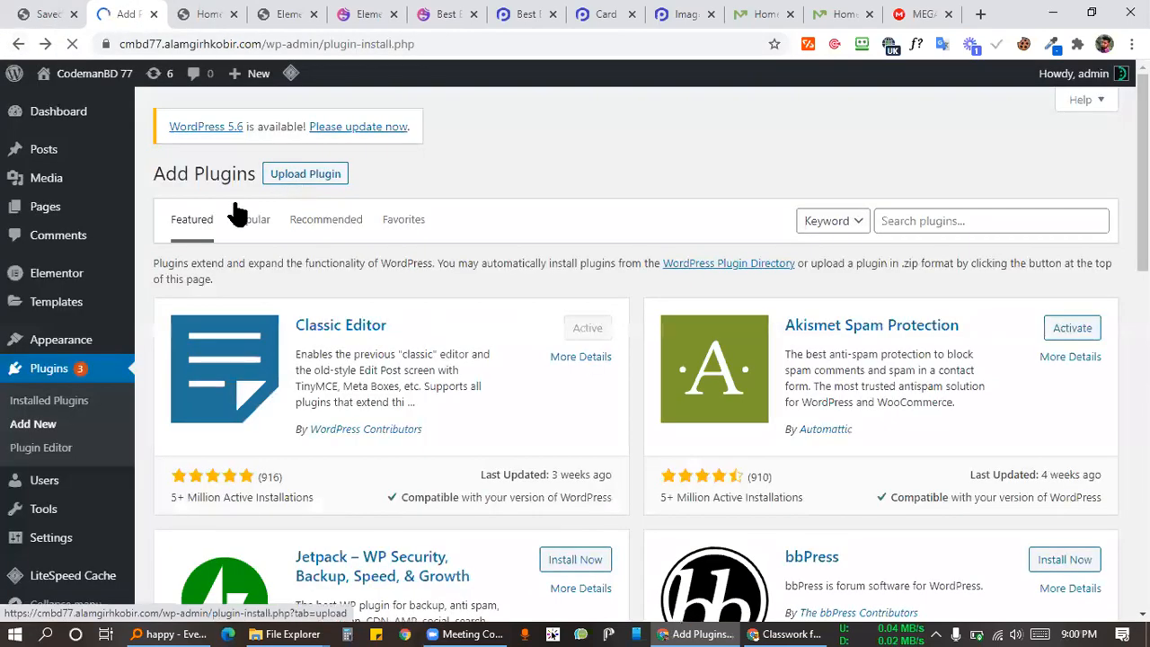
pyautogui.scroll(-1, 49, 525)
pyautogui.scroll(-8, 49, 528)
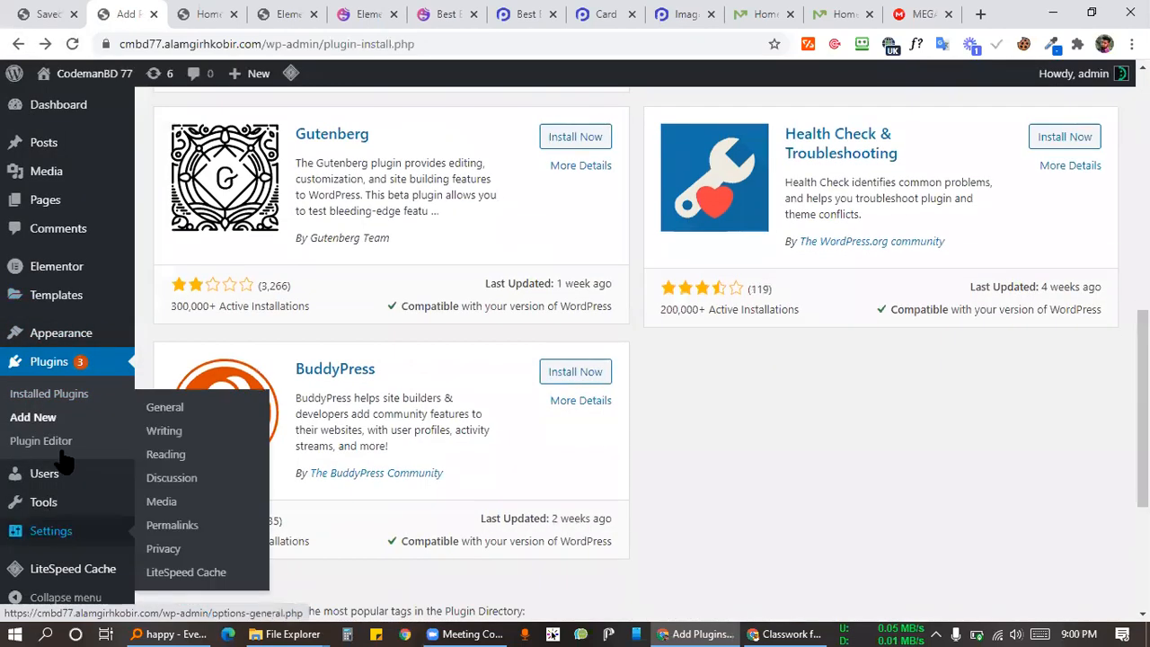
pyautogui.scroll(6, 48, 526)
pyautogui.click(96, 378)
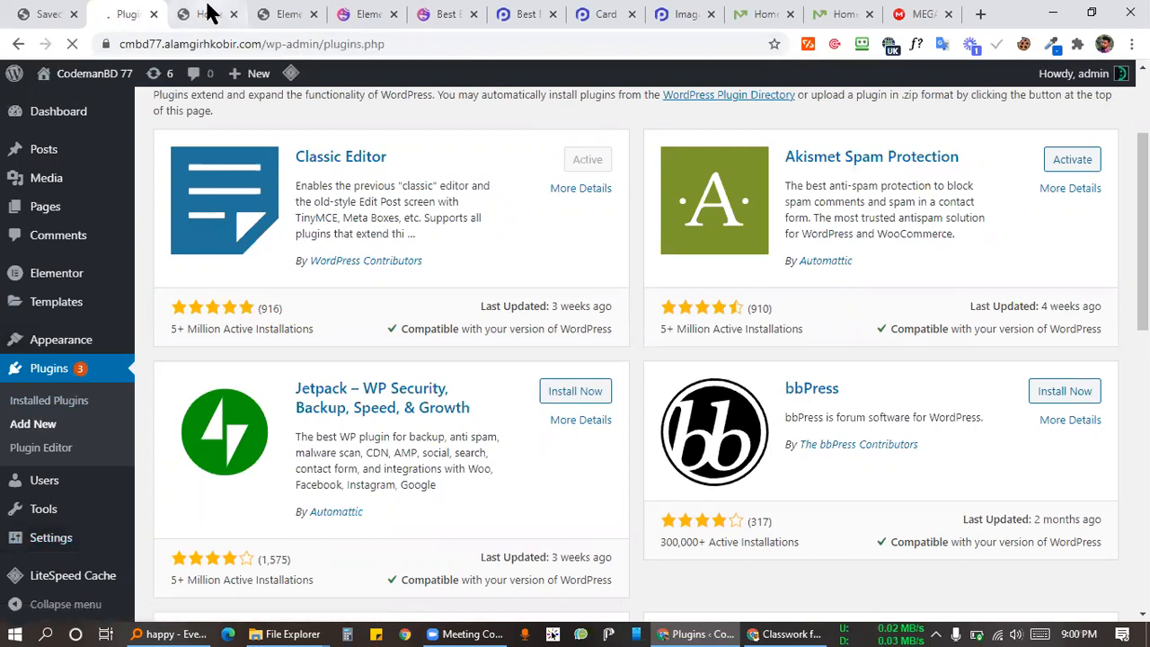
# Step: Check PowerPack Pro for Elementor in the plugins list, then select the Image Slider page's address
pyautogui.click(208, 8)
pyautogui.click(114, 12)
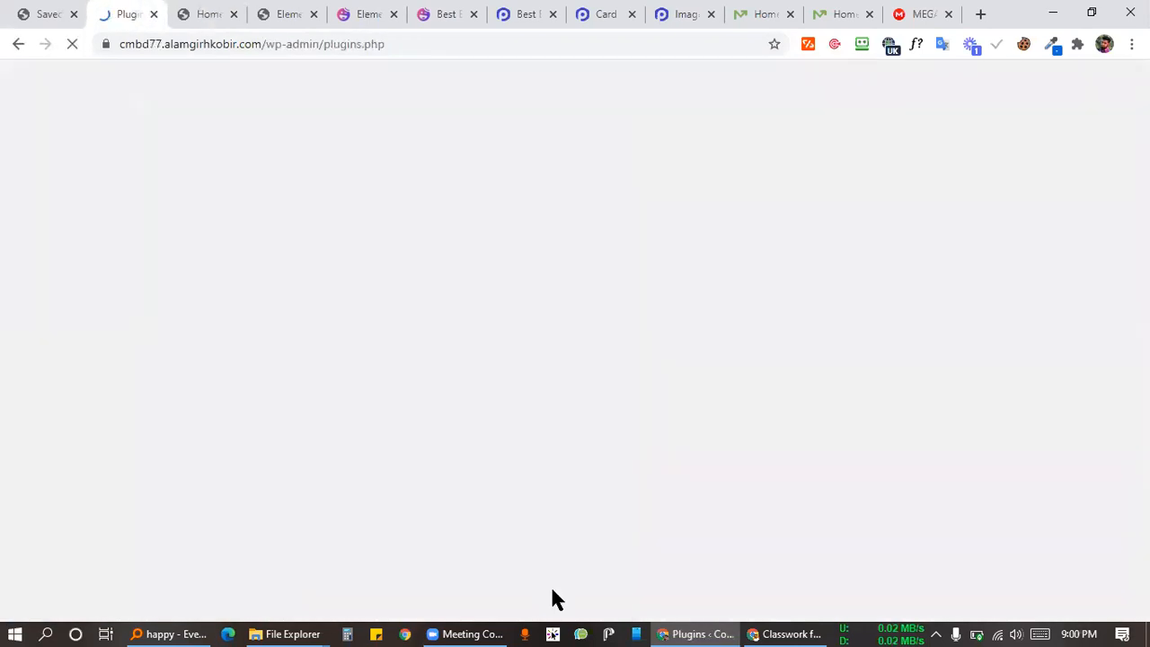
pyautogui.scroll(-6, 495, 261)
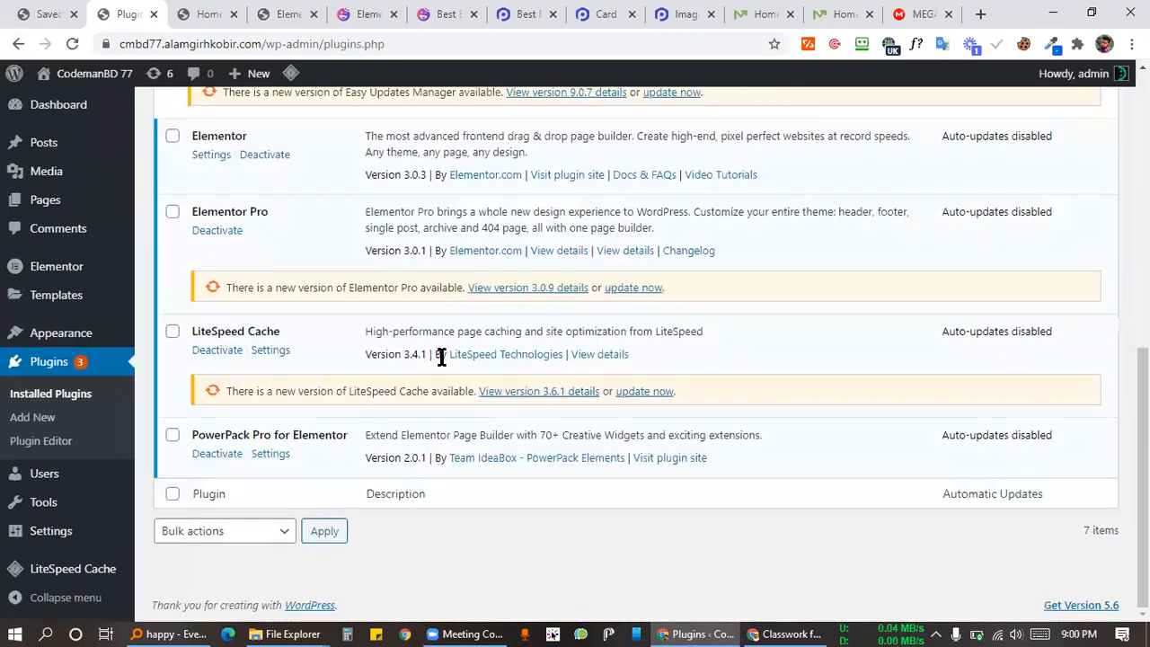
pyautogui.tripleClick(297, 436)
pyautogui.click(316, 437)
pyautogui.scroll(4, 539, 126)
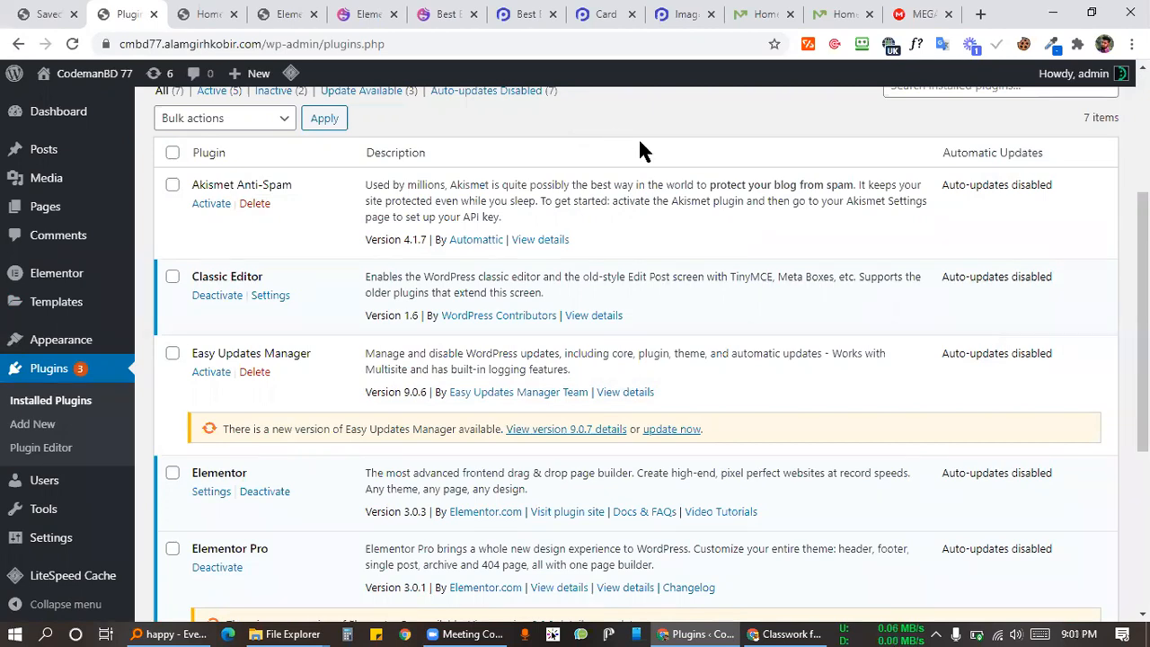
pyautogui.scroll(3, 641, 114)
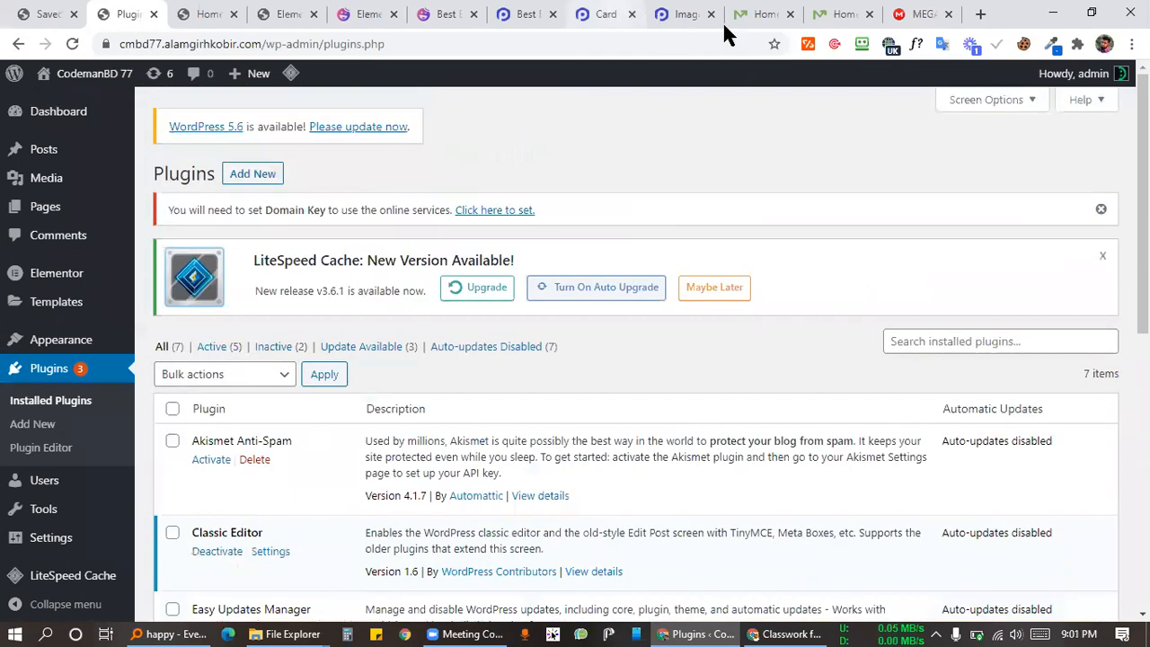
pyautogui.click(688, 16)
pyautogui.click(635, 38)
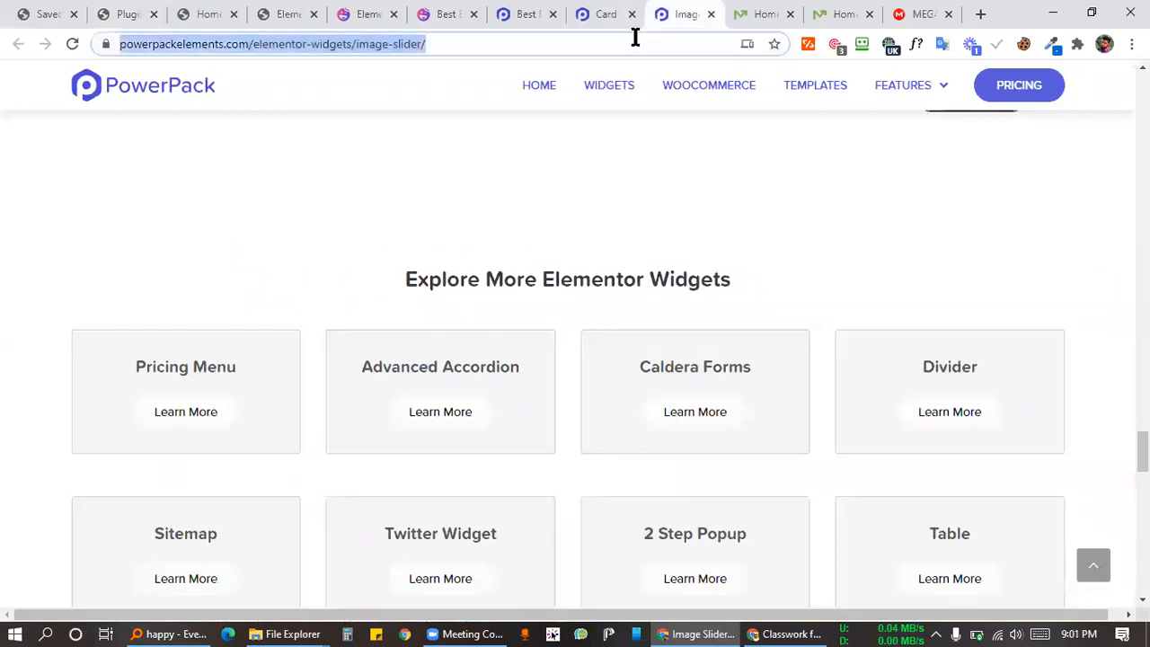
# Step: Search Google for 'ultimate addons for elementor' from the address bar, then return to the Home232 tab
pyautogui.press('BackSpace')
pyautogui.write('ul')
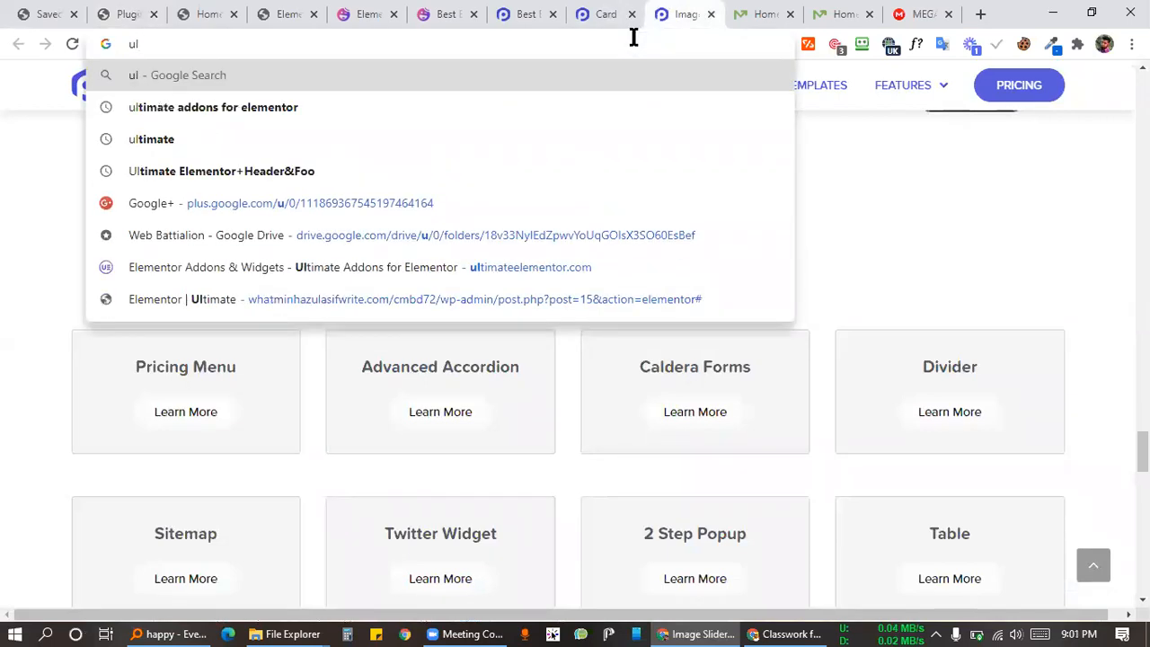
pyautogui.write('tim')
pyautogui.press('Down')
pyautogui.press('Return')
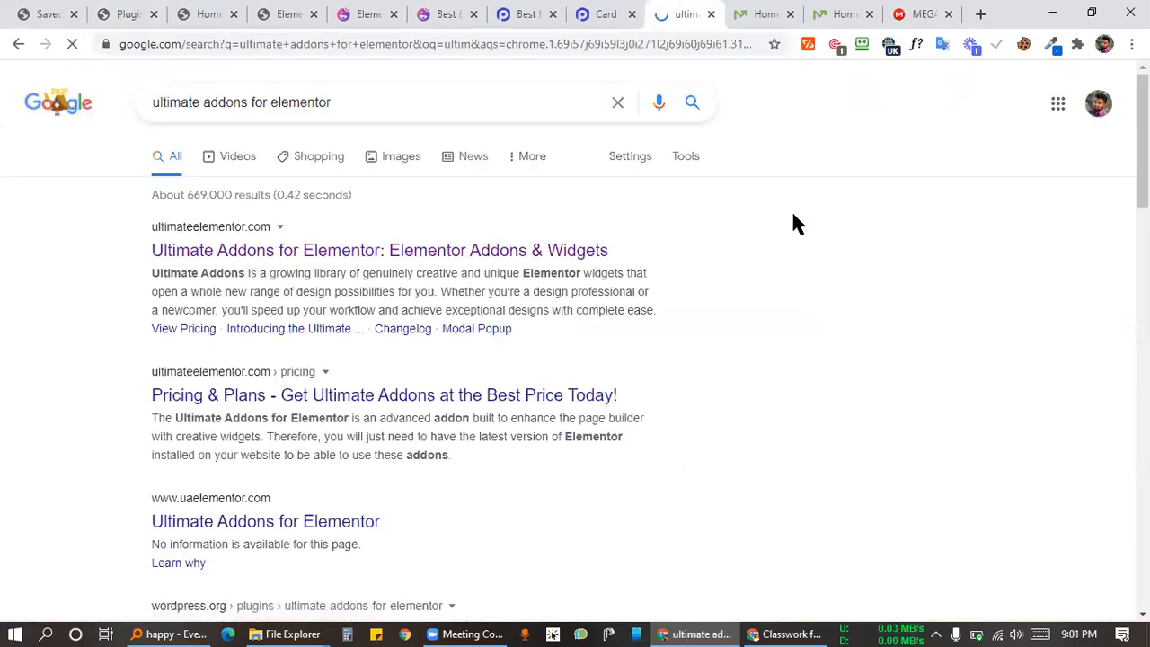
pyautogui.click(200, 12)
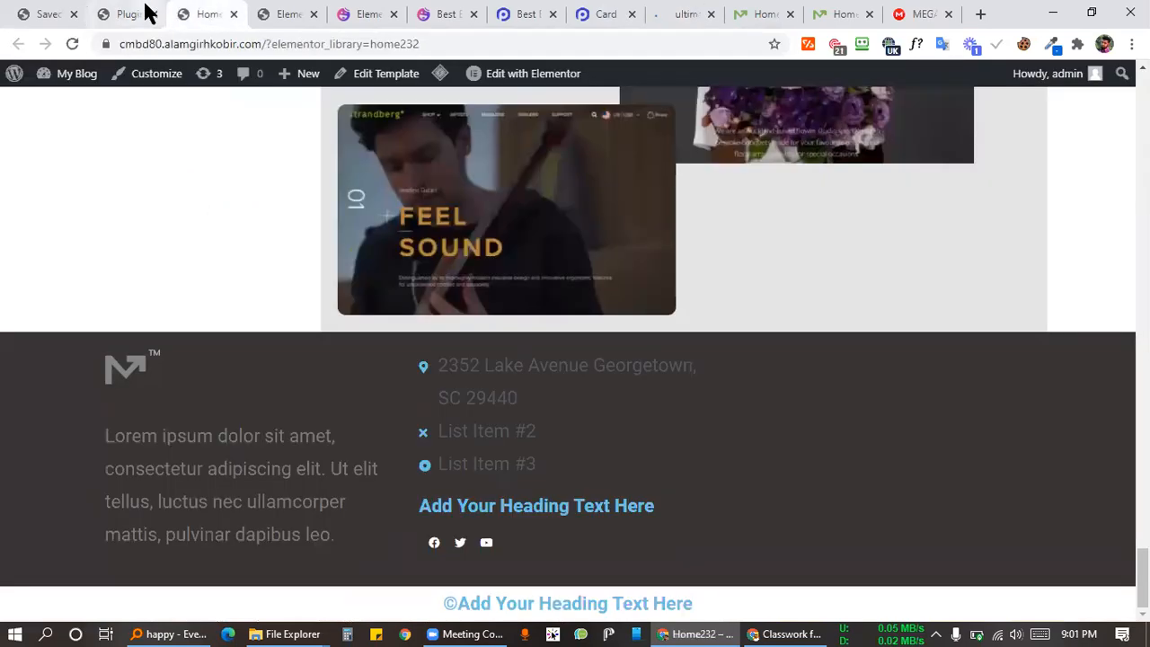
# Step: In the Plugins tab, scroll the list and select the PowerPack Pro for Elementor name
pyautogui.click(135, 13)
pyautogui.scroll(-5, 324, 434)
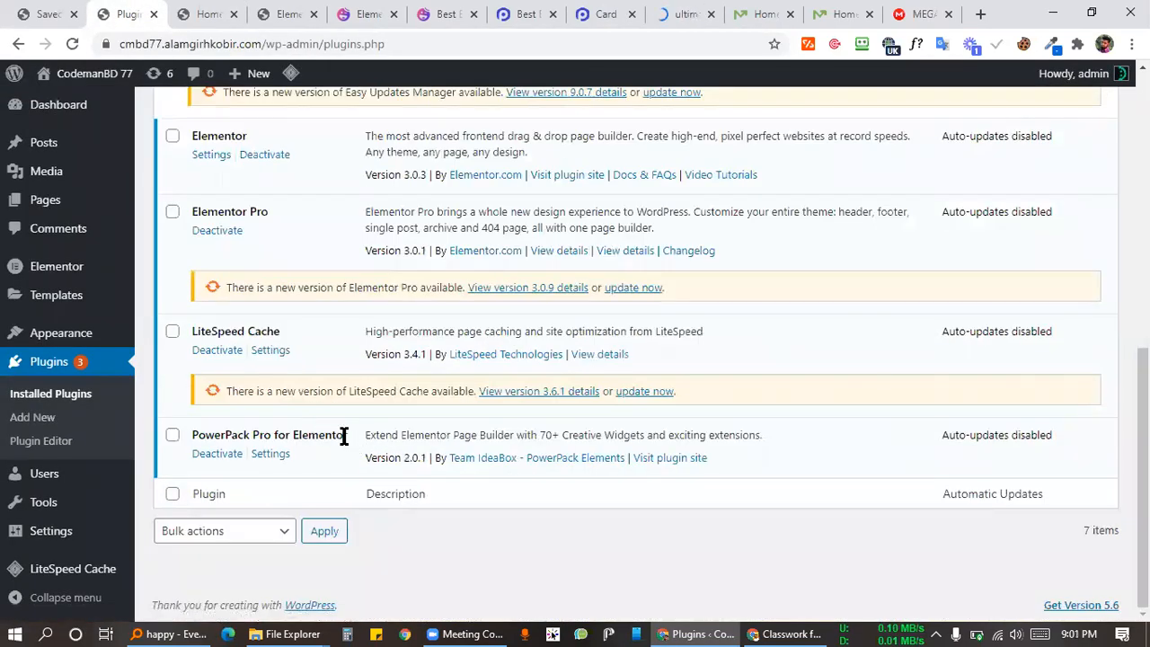
pyautogui.scroll(5, 341, 429)
pyautogui.scroll(-5, 323, 438)
pyautogui.moveTo(324, 435); pyautogui.dragTo(189, 434)
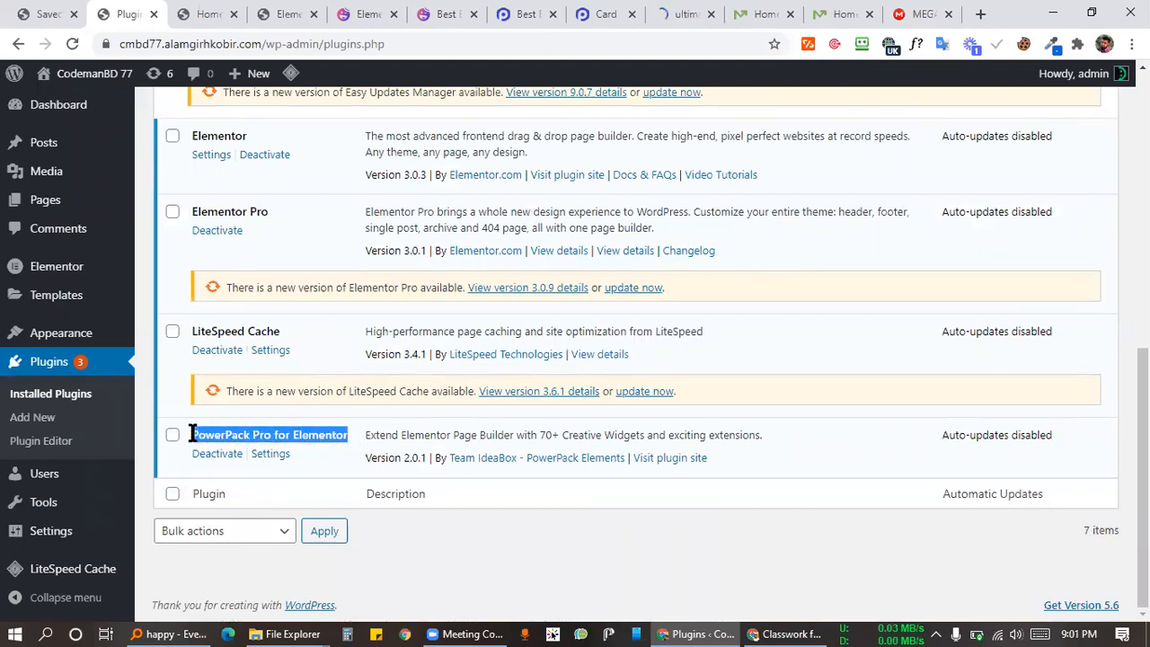
pyautogui.click(275, 428)
pyautogui.tripleClick(339, 428)
pyautogui.click(314, 432)
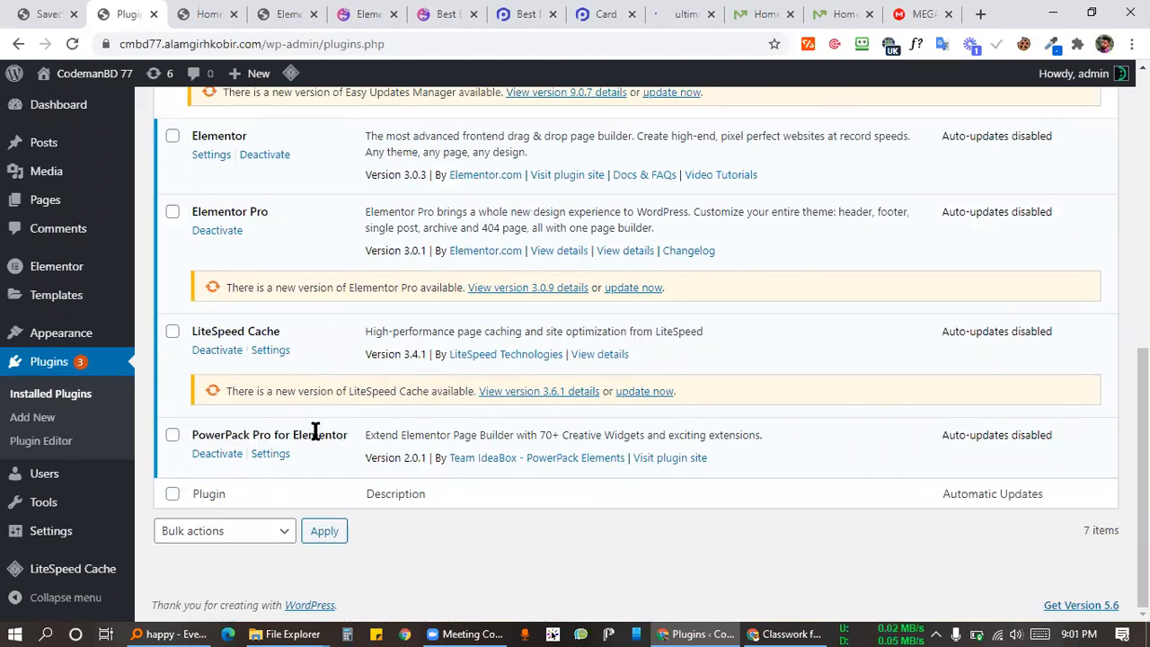
# Step: Open the Pages list from the sidebar, then bring the Elementor editor tab forward
pyautogui.rightClick(60, 210)
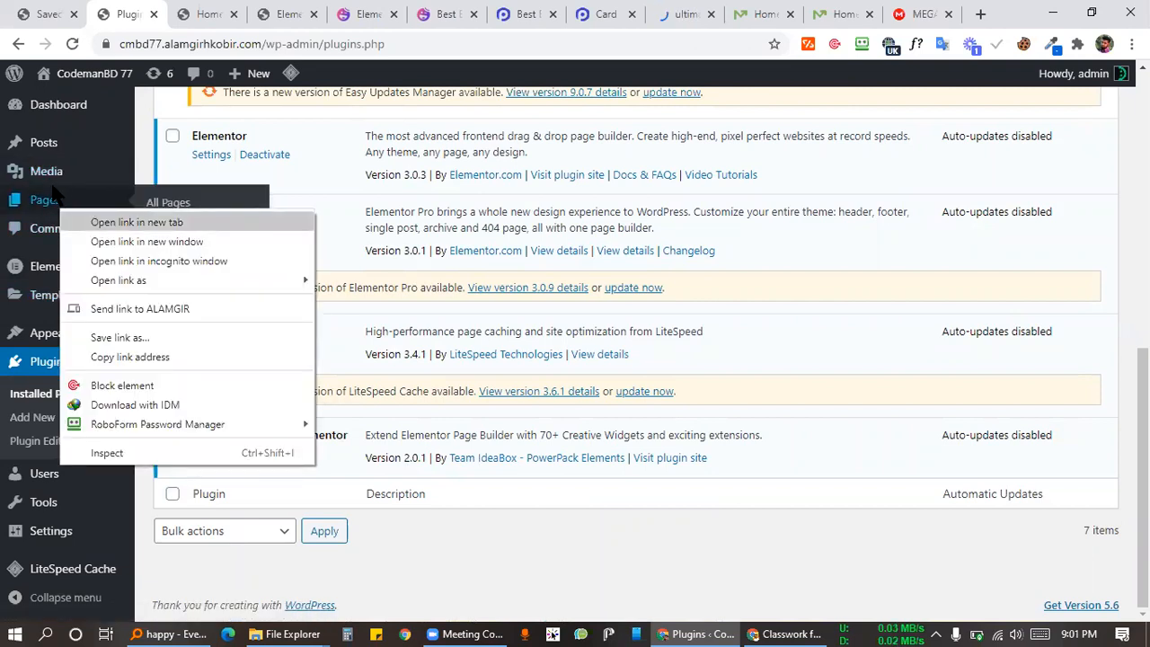
pyautogui.click(43, 201)
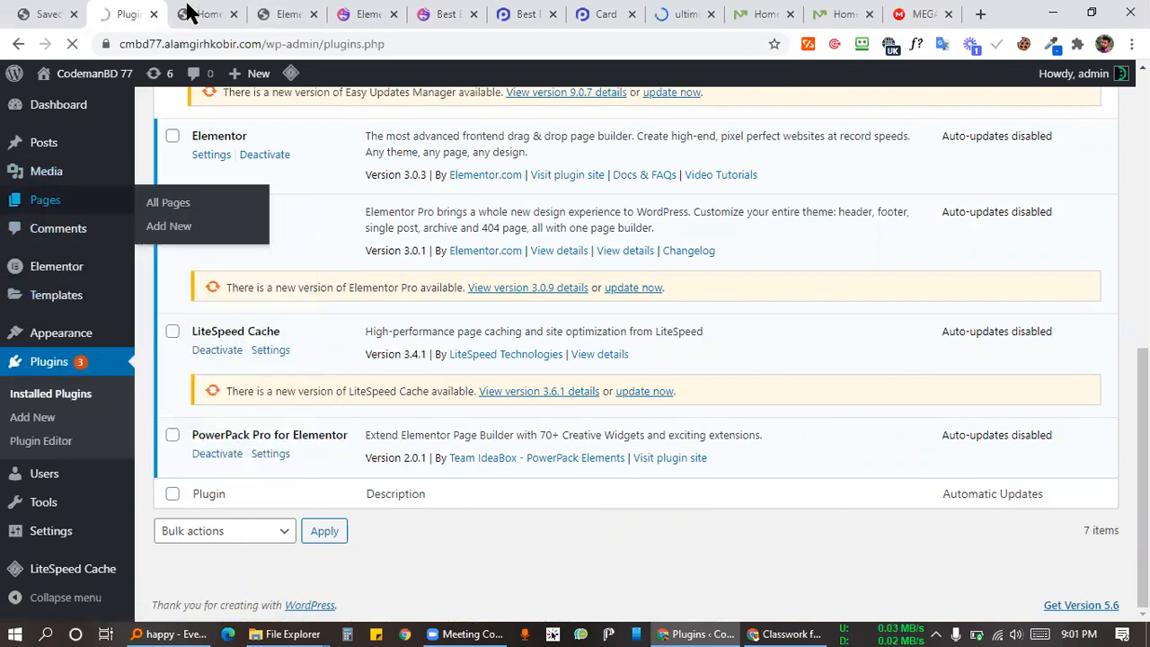
pyautogui.click(209, 14)
pyautogui.click(290, 13)
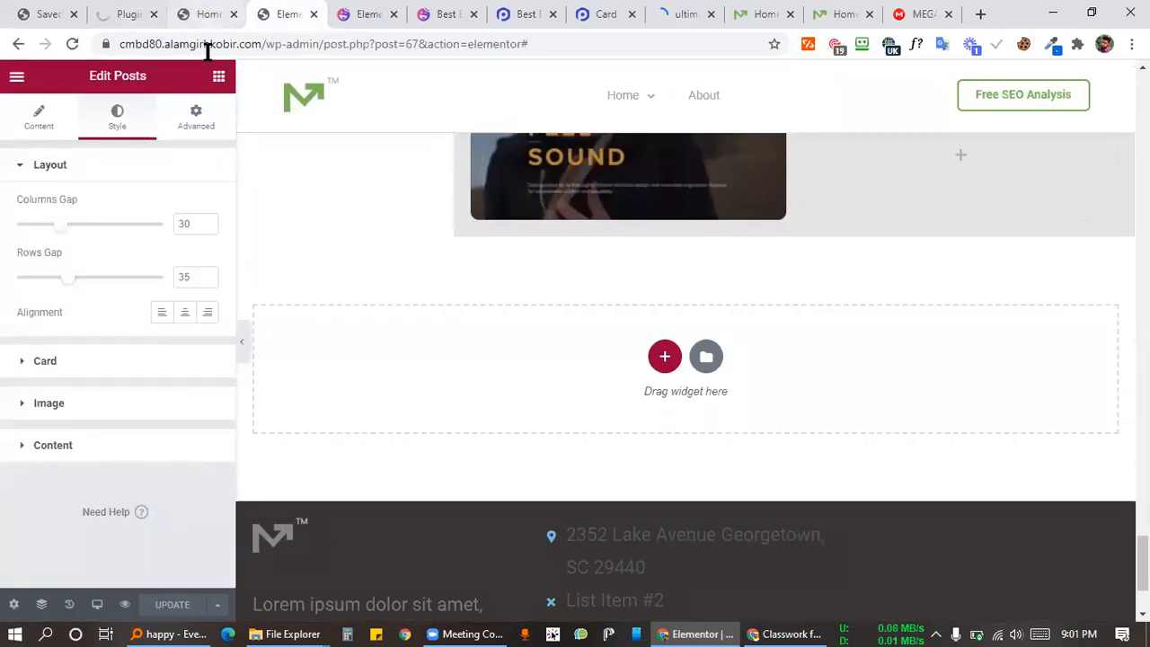
# Step: Browse the Basic and Pro widget groups in Elementor's widgets panel
pyautogui.click(218, 77)
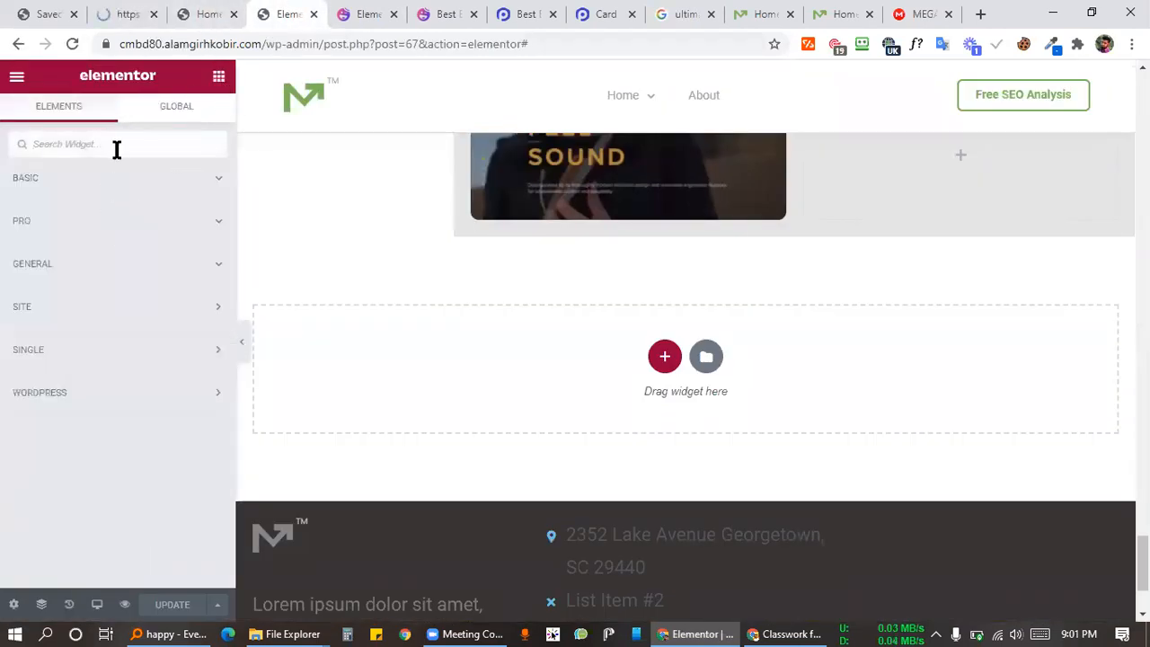
pyautogui.click(132, 184)
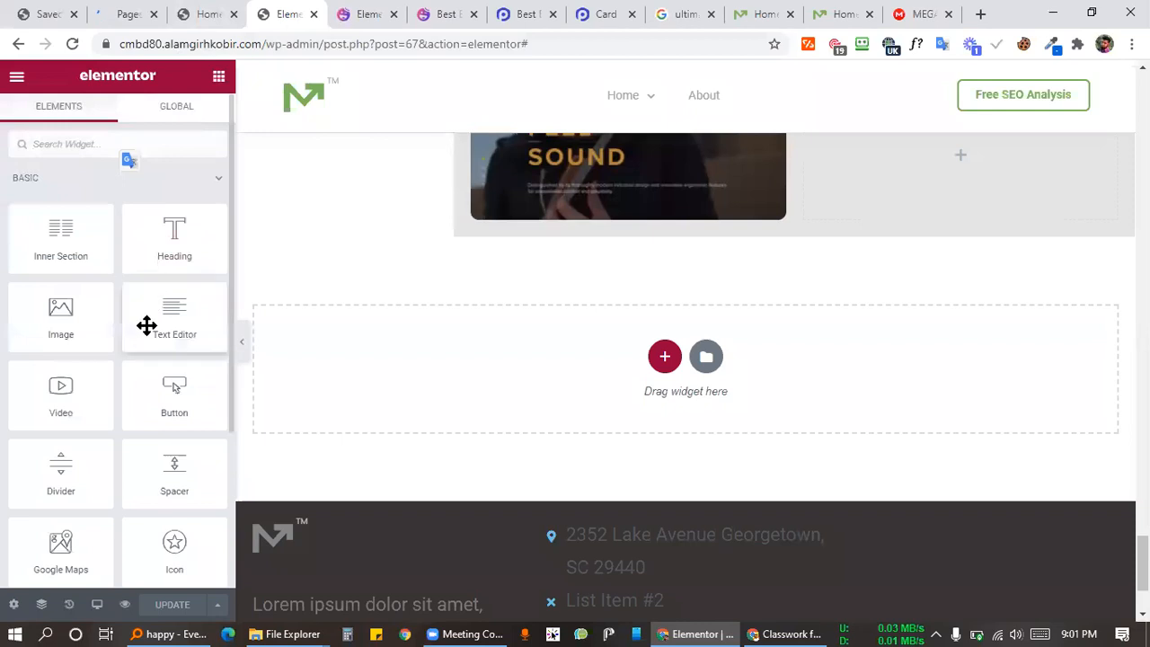
pyautogui.scroll(-3, 149, 341)
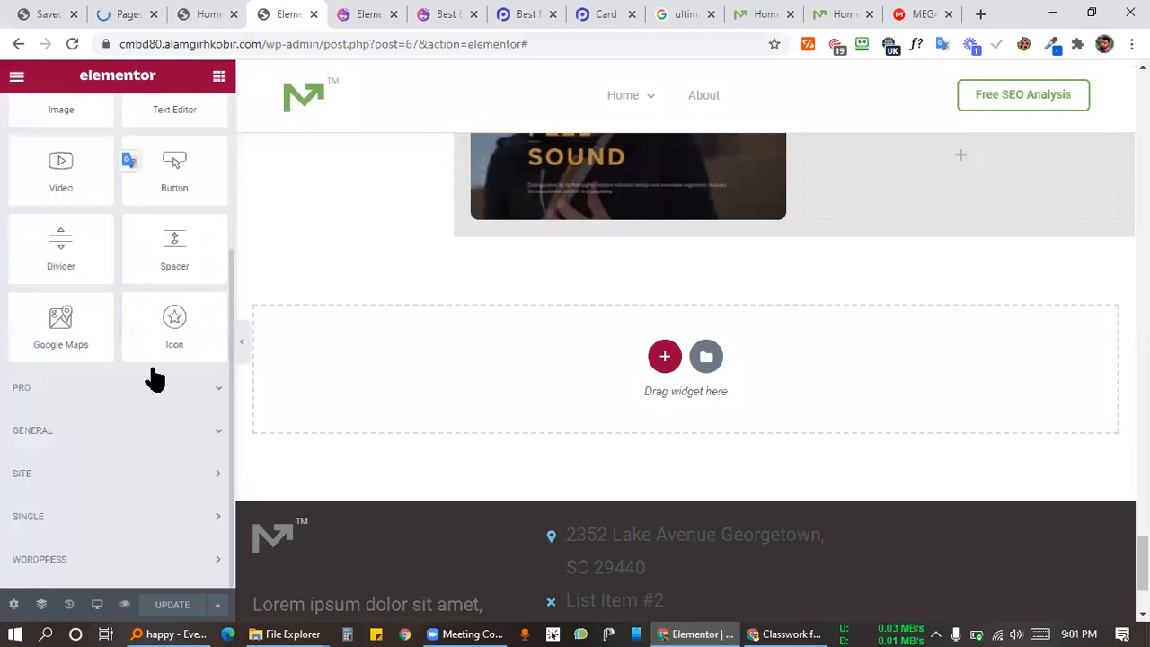
pyautogui.click(96, 386)
pyautogui.click(118, 394)
pyautogui.click(117, 389)
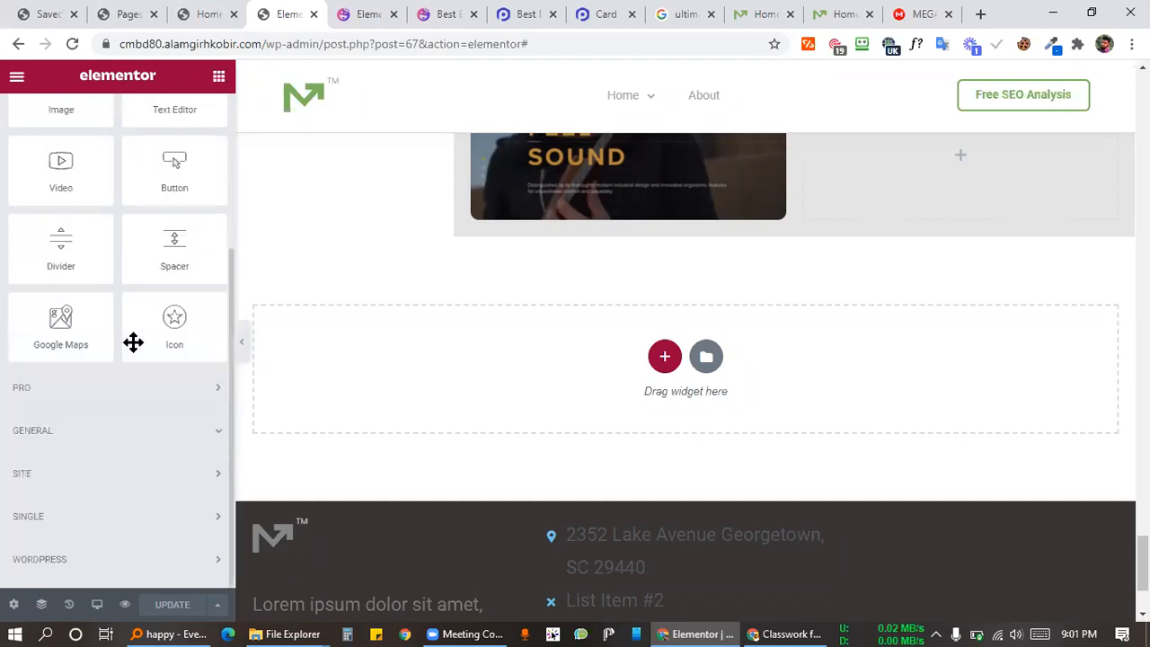
pyautogui.click(77, 395)
pyautogui.click(111, 394)
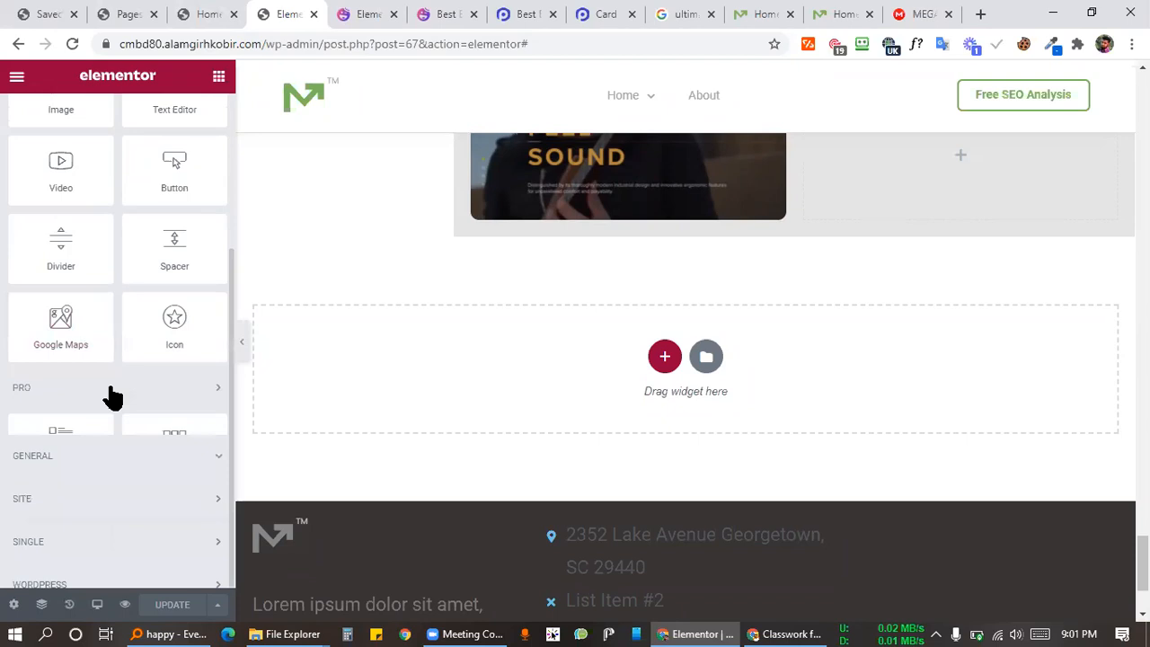
pyautogui.scroll(-10, 109, 385)
pyautogui.scroll(-2, 109, 386)
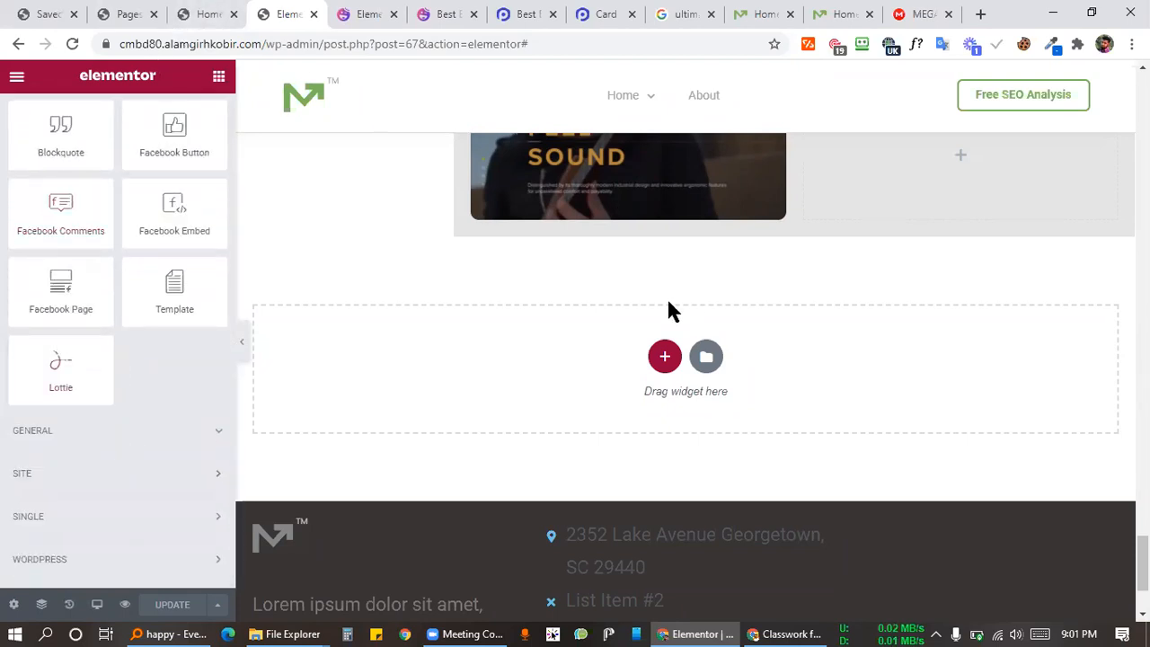
# Step: Switch via the Home232 tab to the WordPress Pages list and scroll it
pyautogui.click(193, 12)
pyautogui.click(270, 13)
pyautogui.click(220, 12)
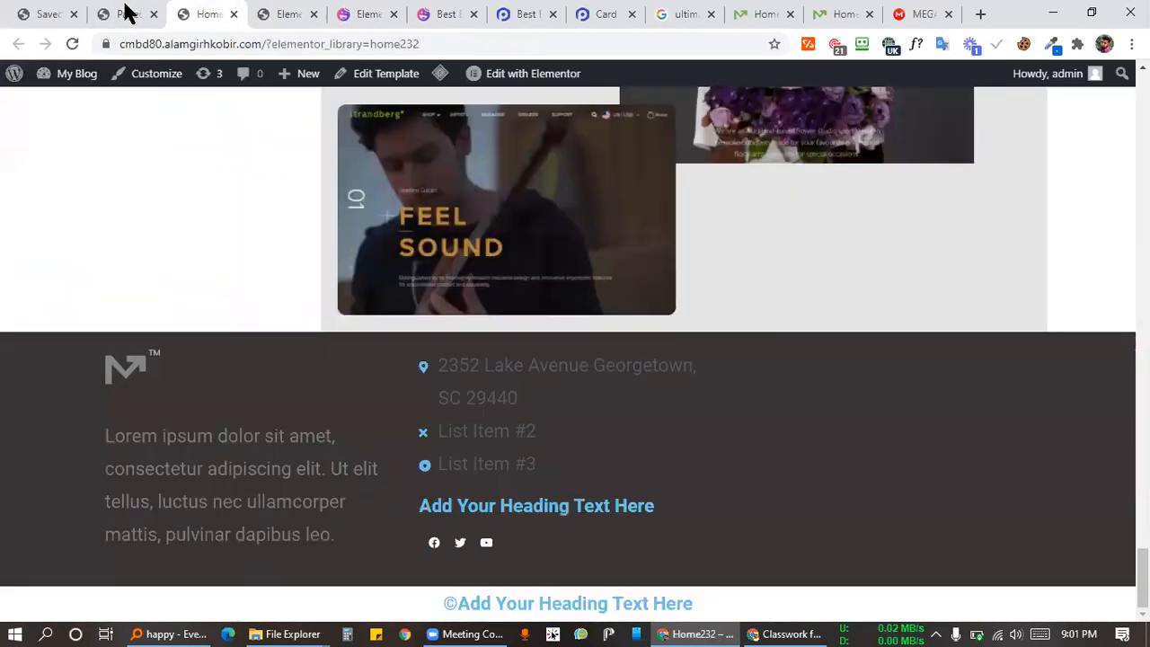
pyautogui.click(127, 13)
pyautogui.scroll(-3, 321, 405)
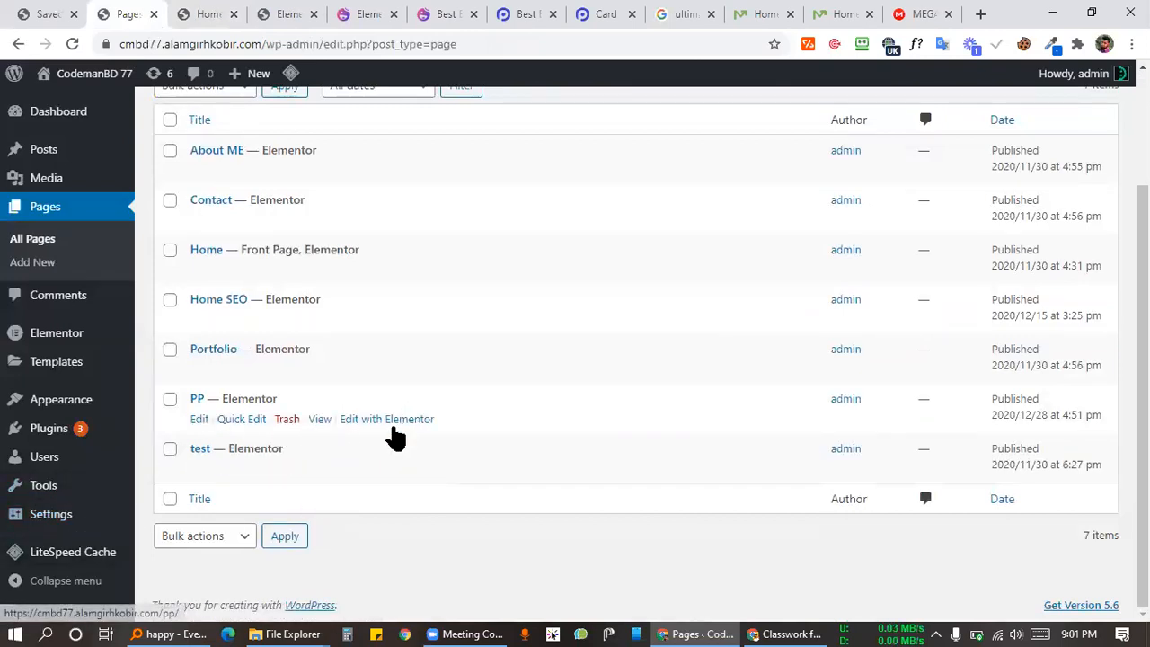
# Step: Open the PP page's 'Edit with Elementor' link in a new tab
pyautogui.rightClick(378, 420)
pyautogui.click(440, 172)
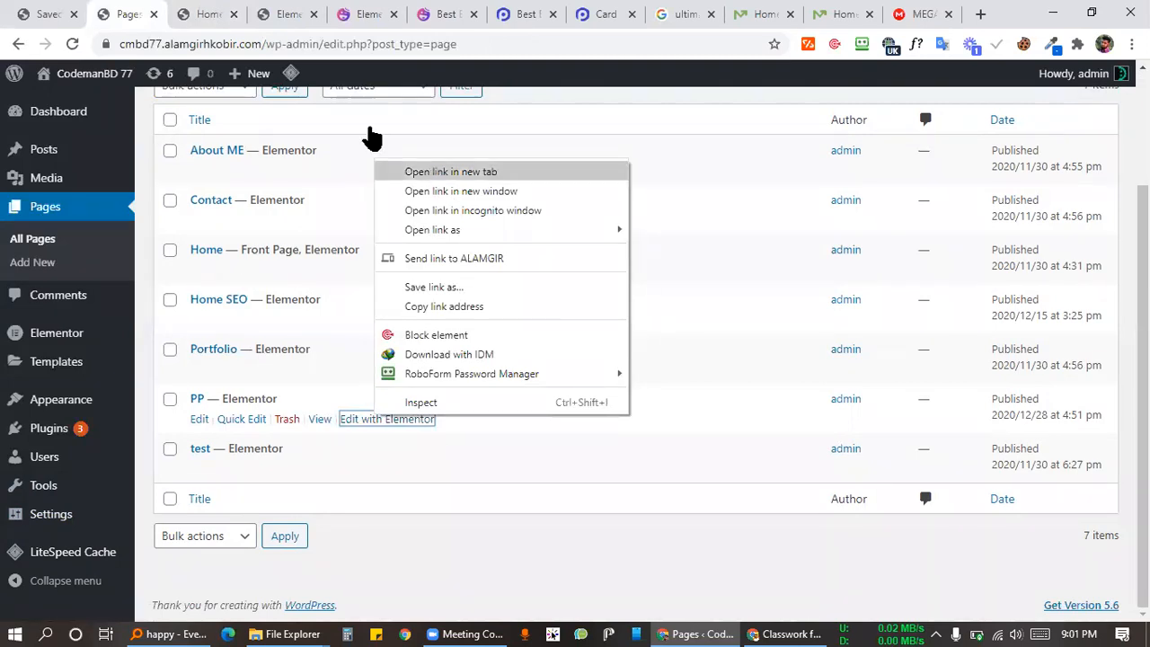
pyautogui.hotkey('ctrl', 'Tab')
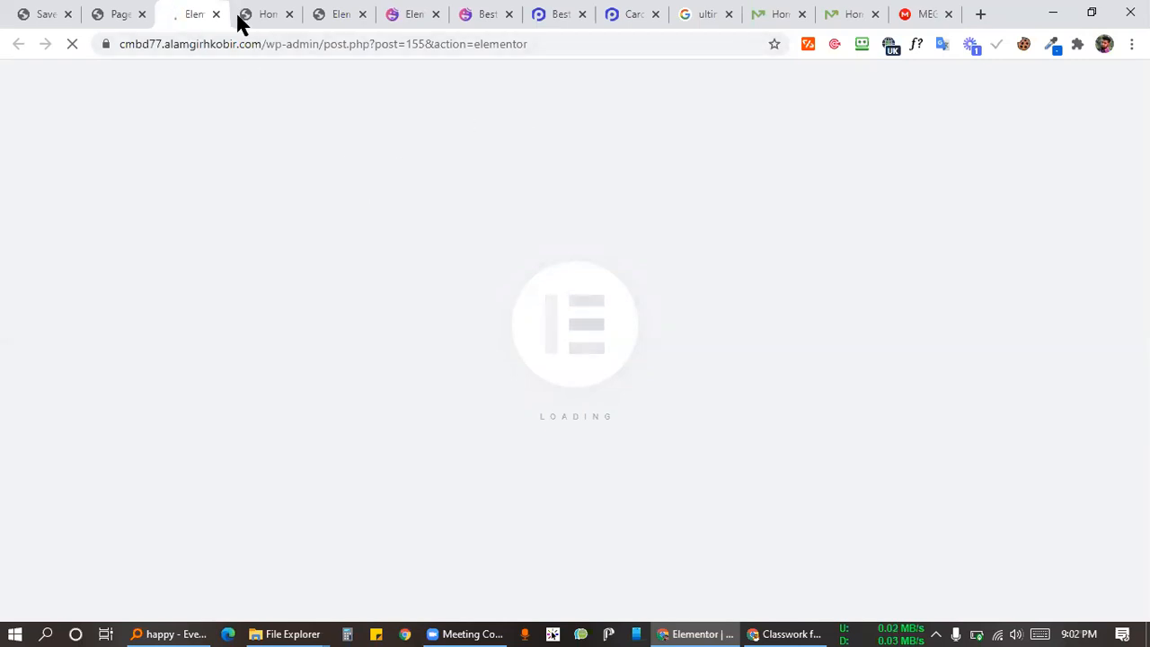
# Step: Wait on the Pages list while the PP editor loads, then switch to it
pyautogui.click(116, 14)
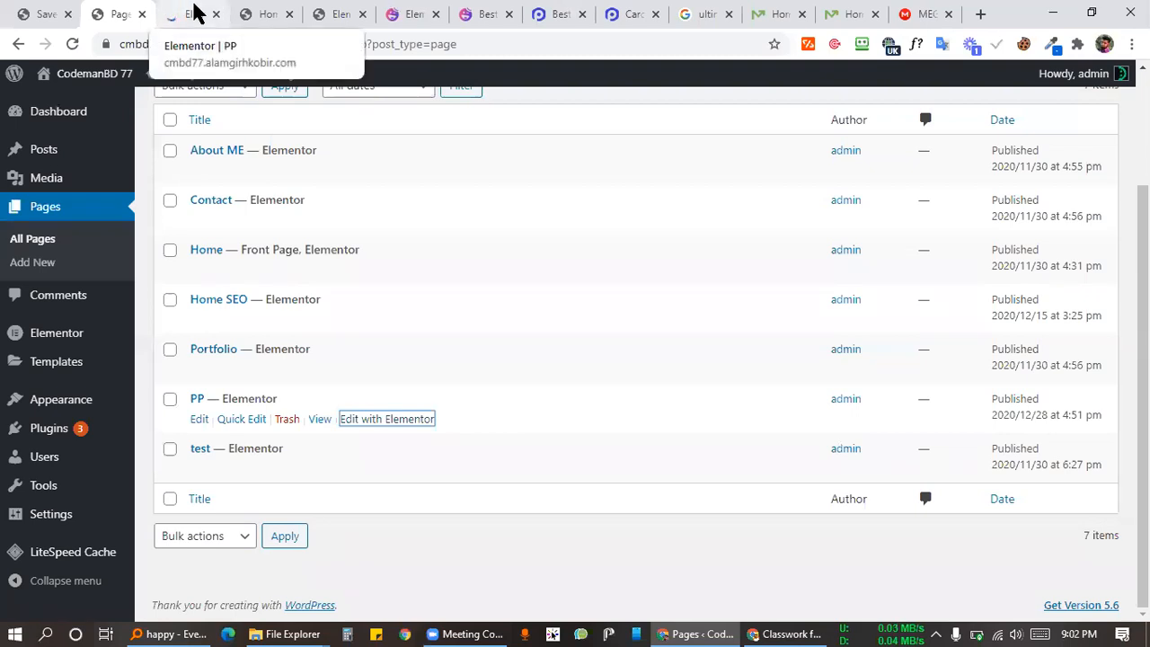
pyautogui.click(196, 13)
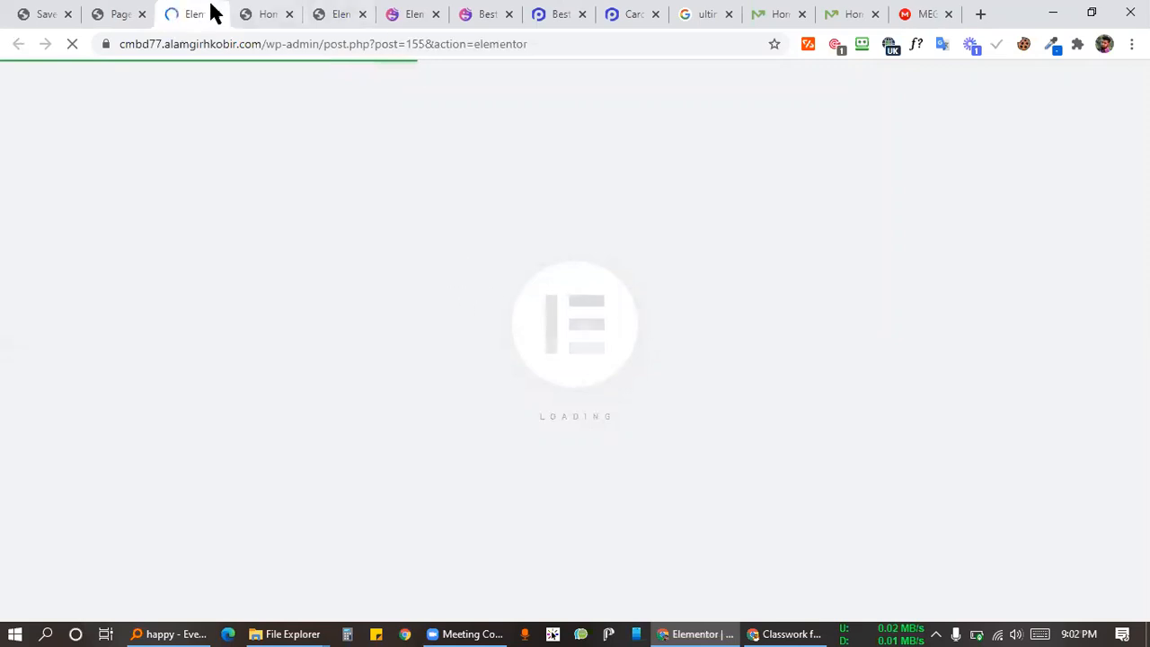
pyautogui.click(93, 14)
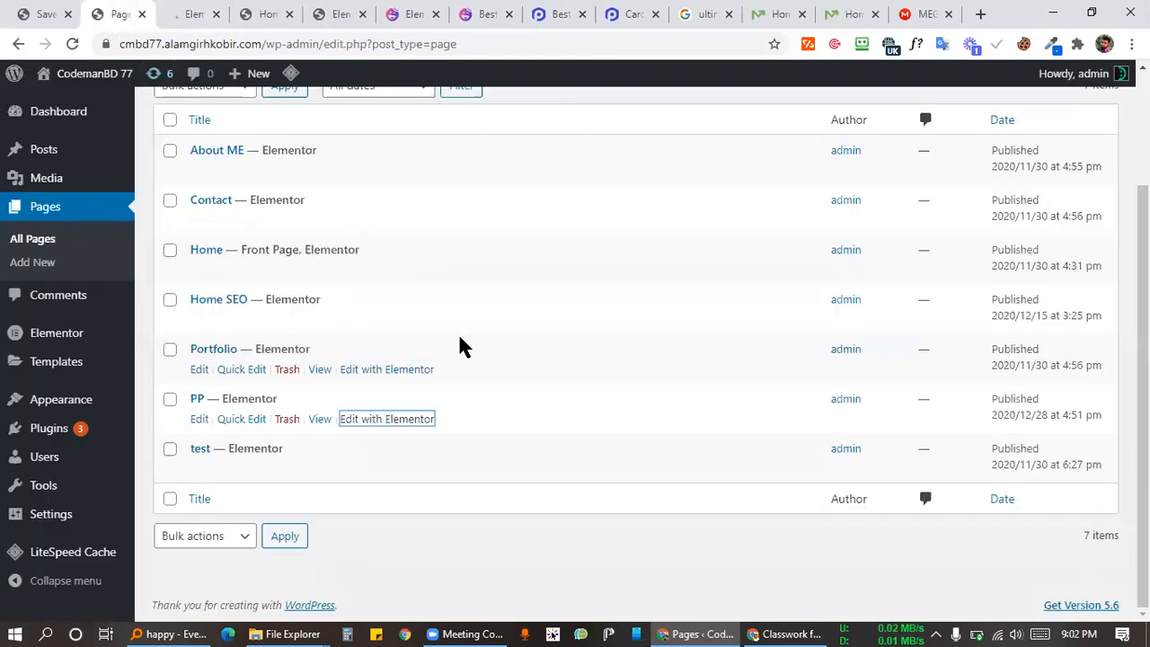
pyautogui.scroll(3, 424, 442)
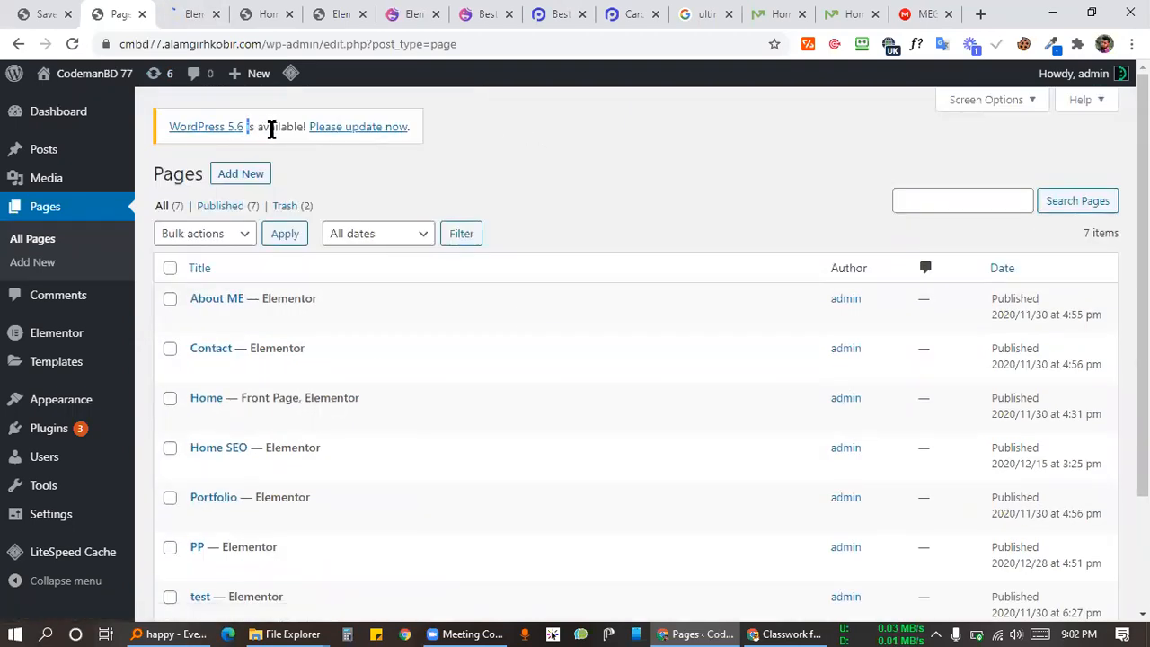
pyautogui.moveTo(247, 127); pyautogui.dragTo(320, 131)
pyautogui.click(514, 133)
pyautogui.click(185, 18)
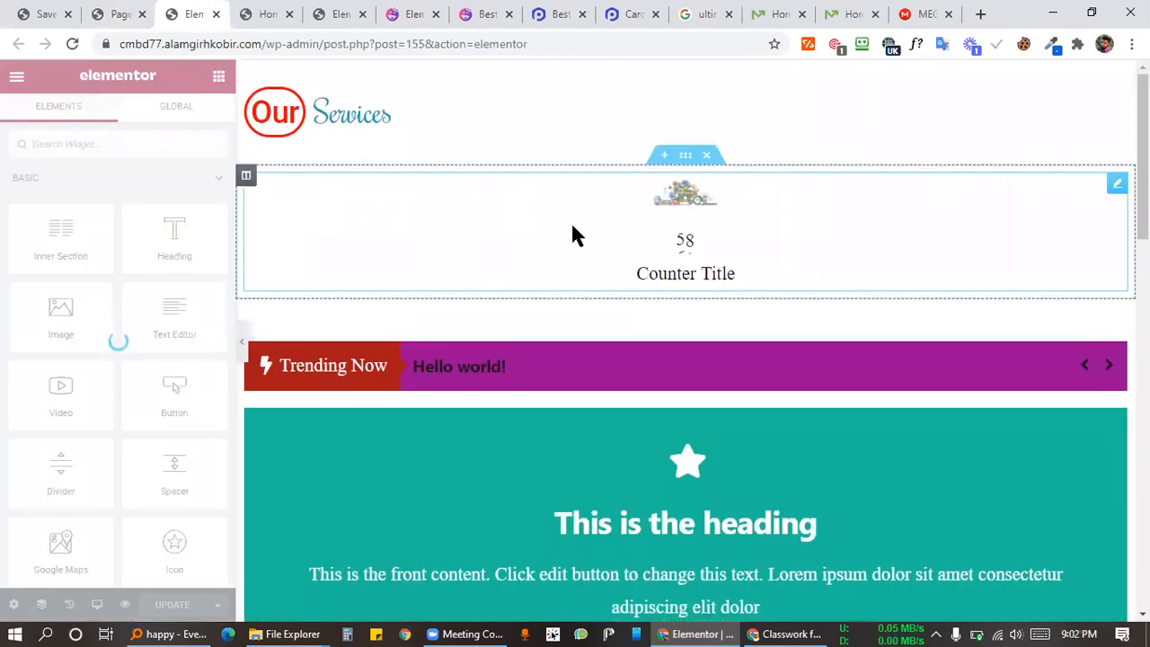
# Step: Scroll the PP page down to its empty section, then return to the Pages list tab
pyautogui.scroll(-12, 565, 232)
pyautogui.scroll(-3, 557, 247)
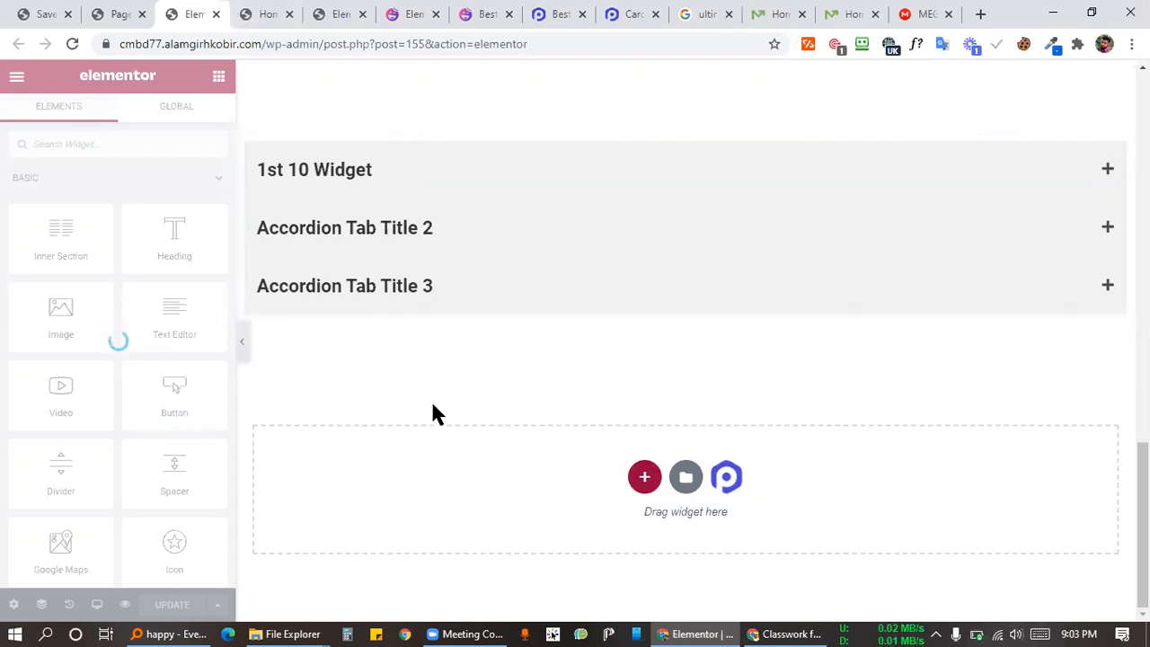
pyautogui.click(117, 13)
pyautogui.click(202, 14)
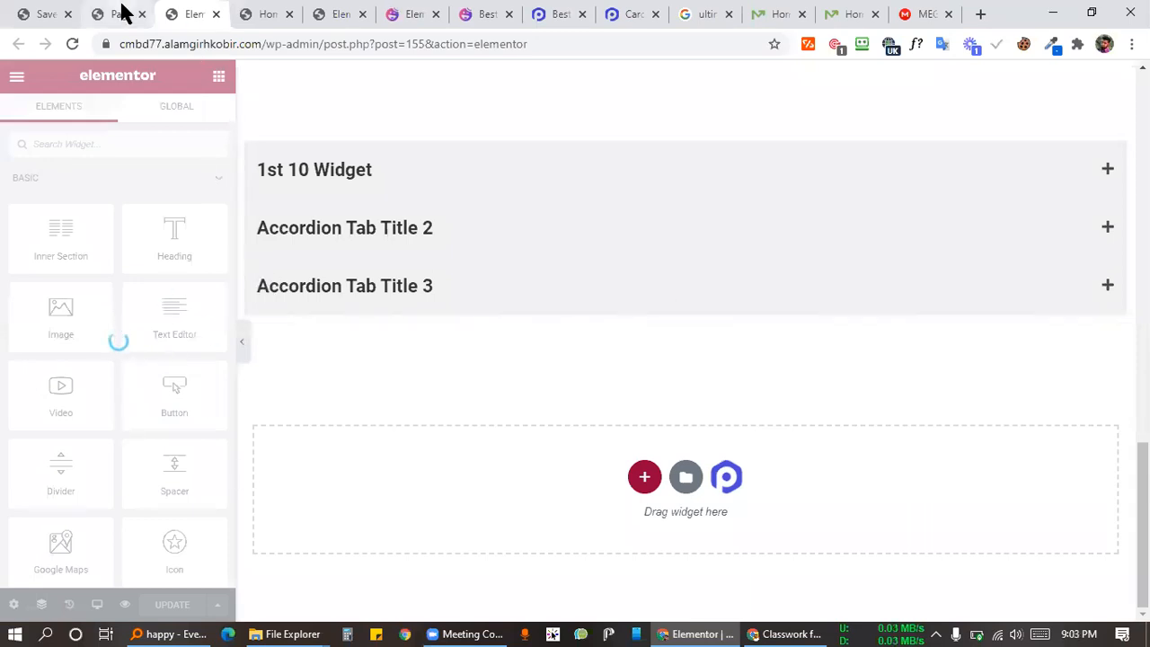
pyautogui.click(119, 13)
pyautogui.scroll(-2, 54, 414)
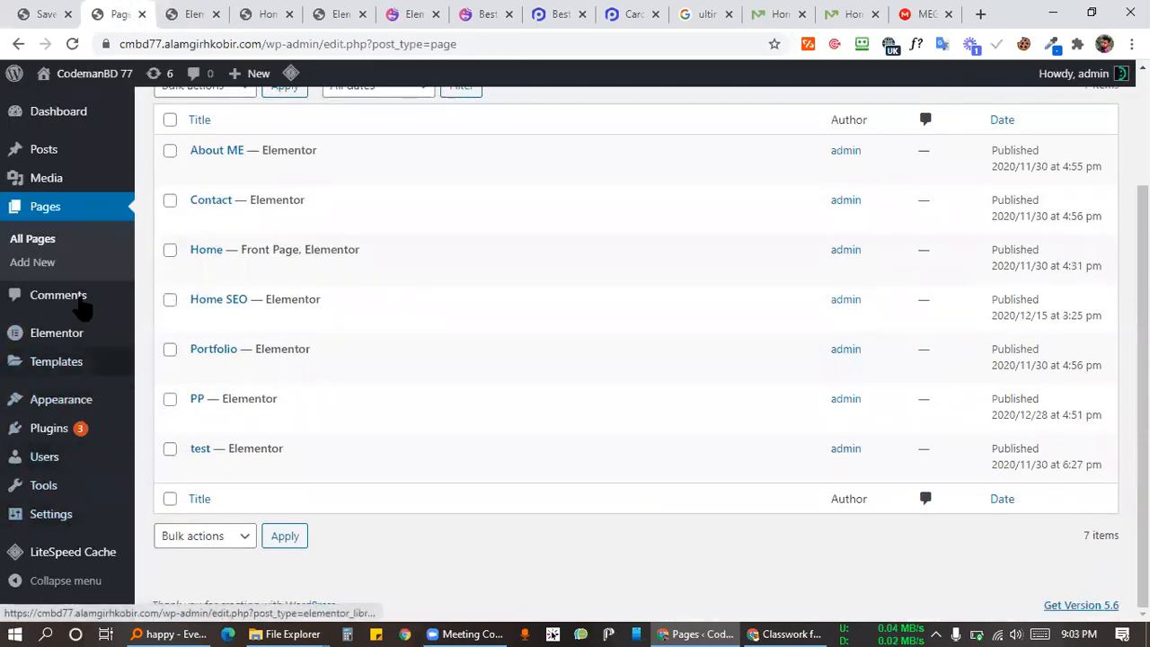
# Step: Open the Installed Plugins list and flip between it and the Elementor editor
pyautogui.click(48, 428)
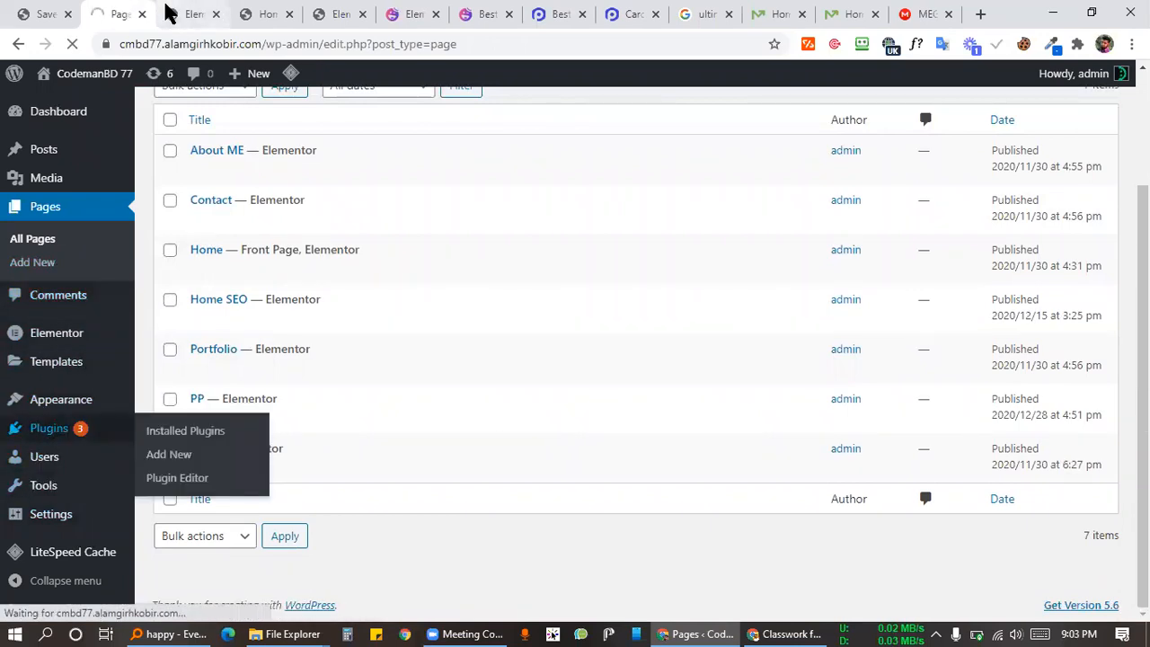
pyautogui.click(166, 14)
pyautogui.click(106, 13)
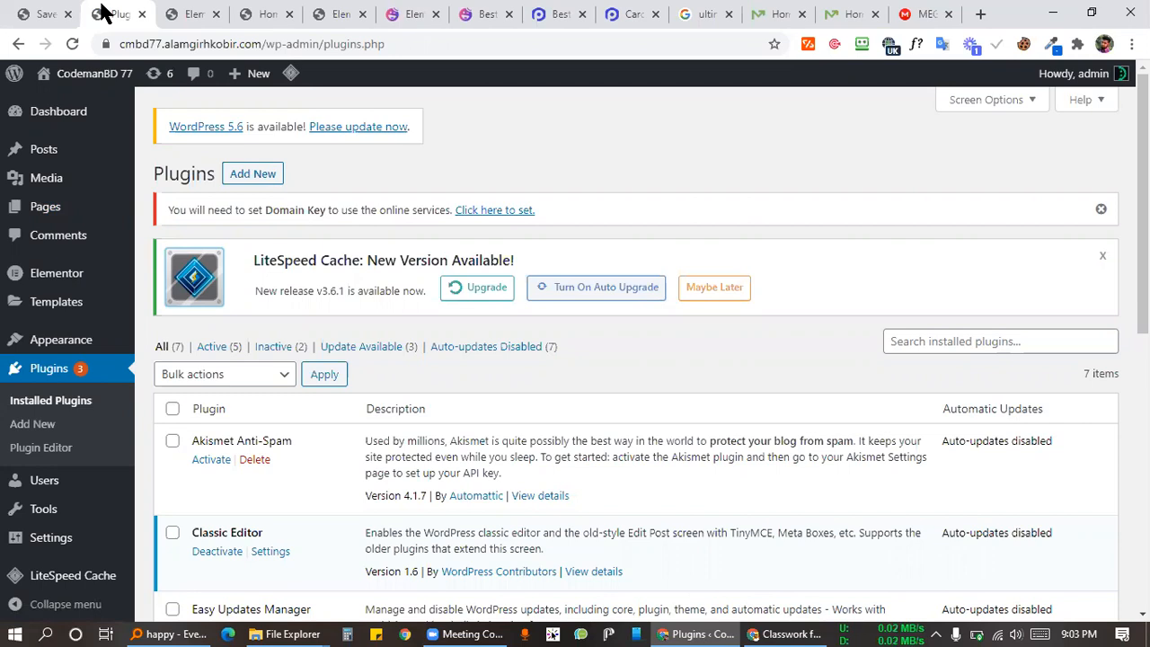
pyautogui.click(196, 16)
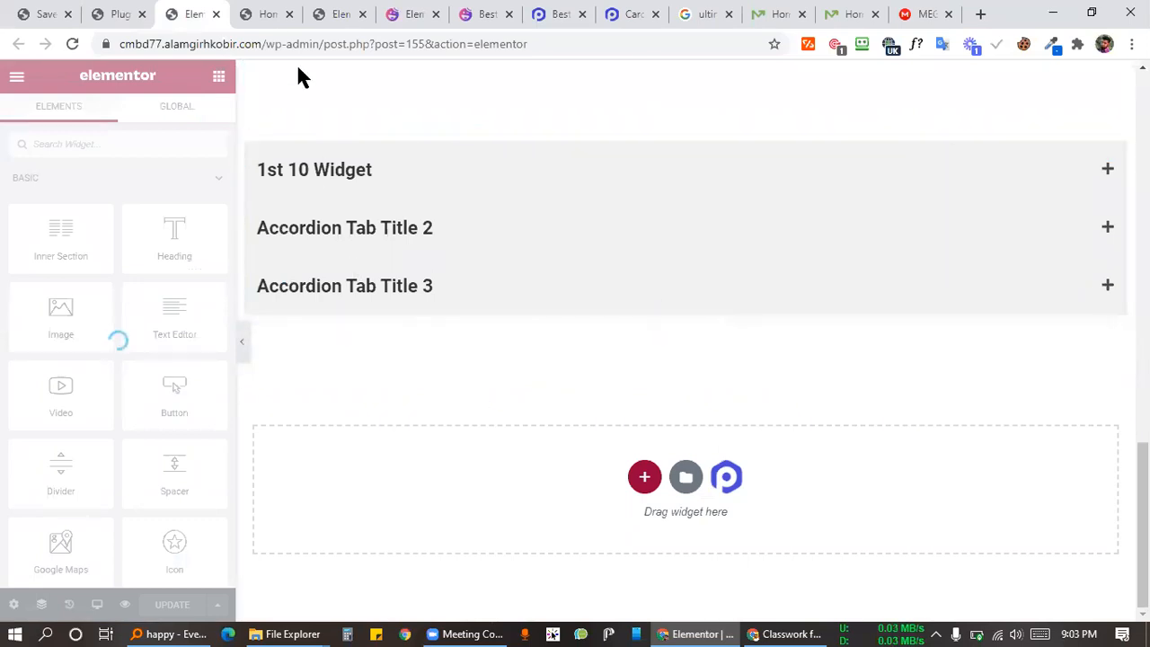
pyautogui.click(114, 12)
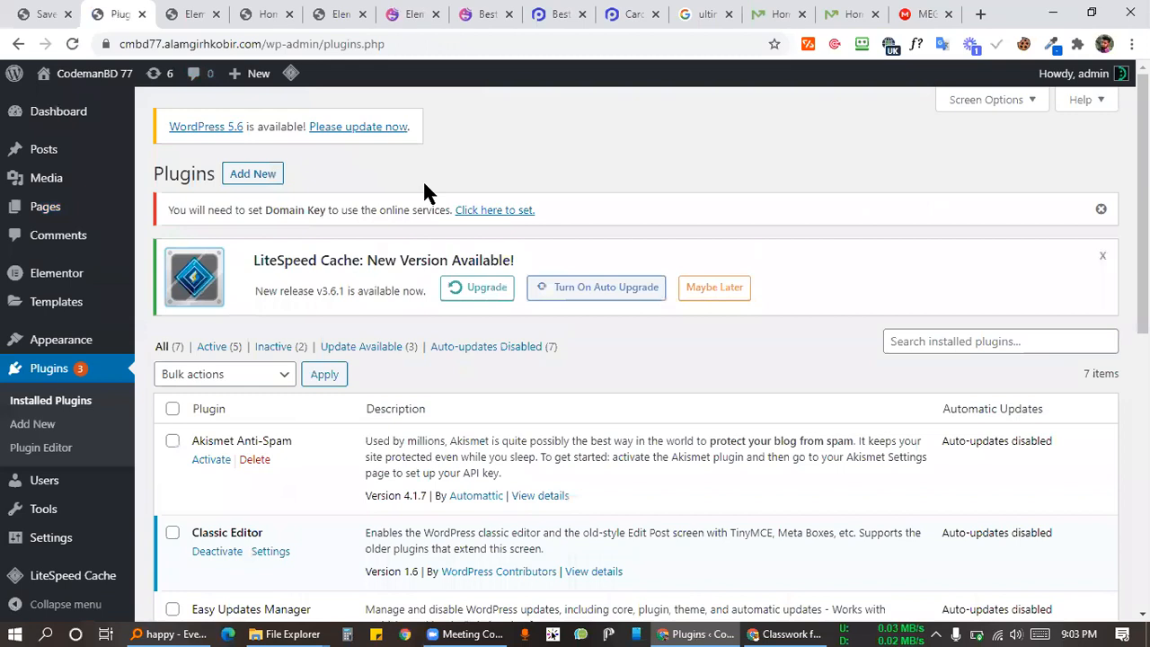
pyautogui.moveTo(239, 126); pyautogui.dragTo(437, 149)
# Step: Deactivate the PowerPack Pro for Elementor plugin on the Plugins page
pyautogui.scroll(-2, 215, 463)
pyautogui.scroll(-5, 216, 463)
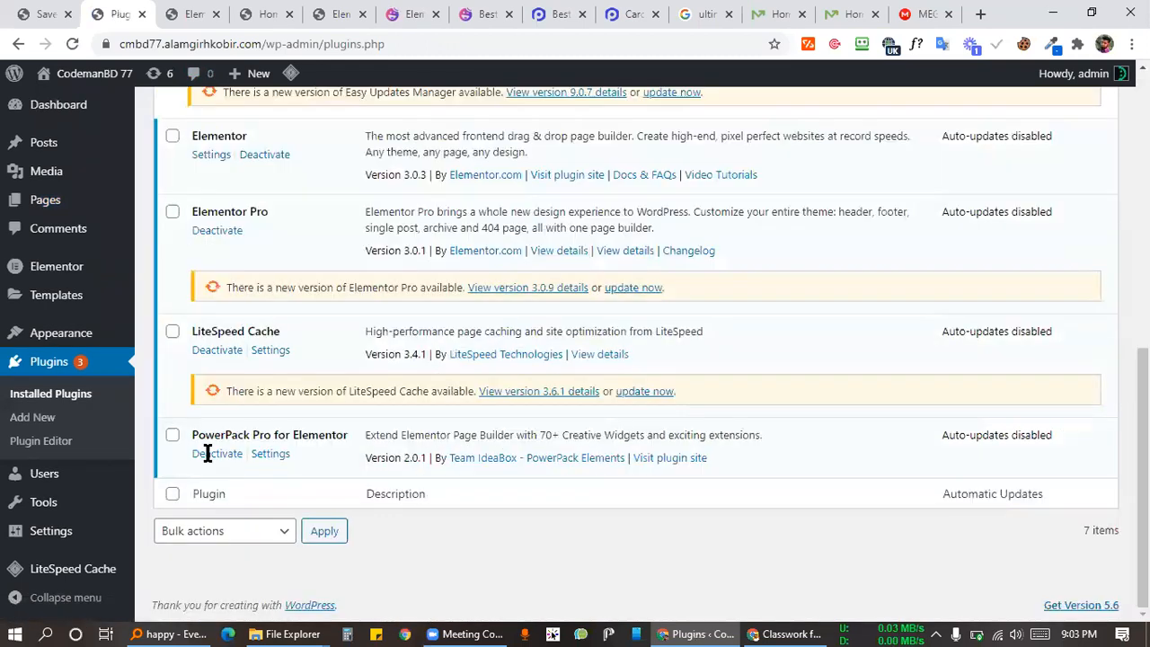
pyautogui.press('Tab')
pyautogui.press('Return')
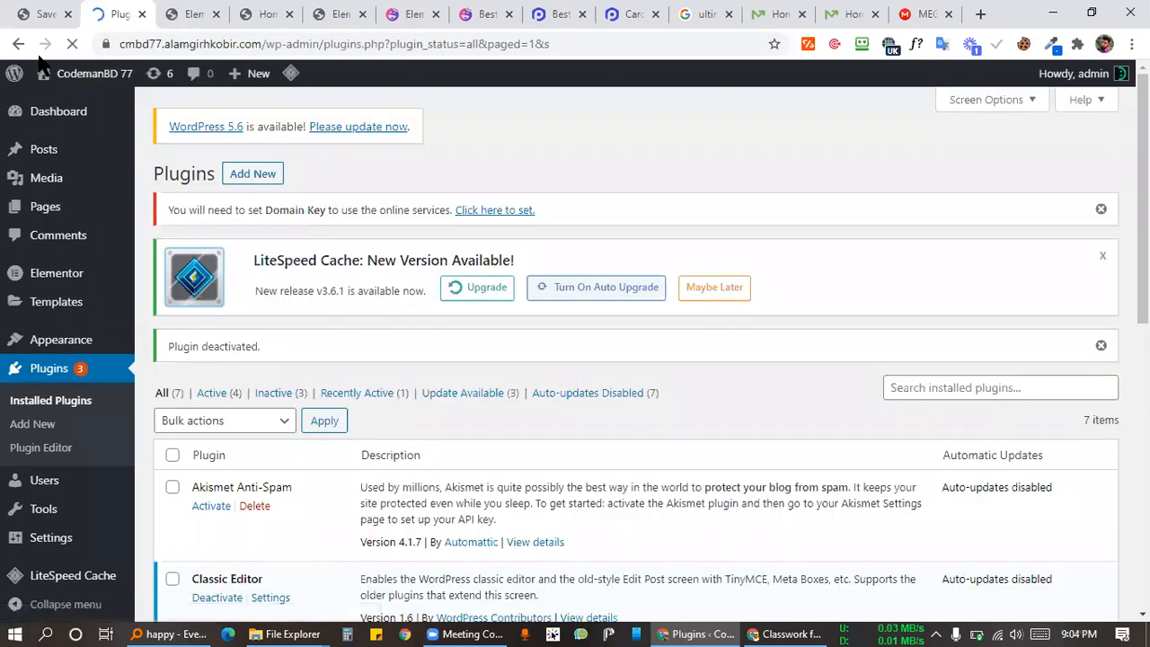
# Step: Check the Elementor editor, then reactivate PowerPack Pro for Elementor
pyautogui.click(189, 14)
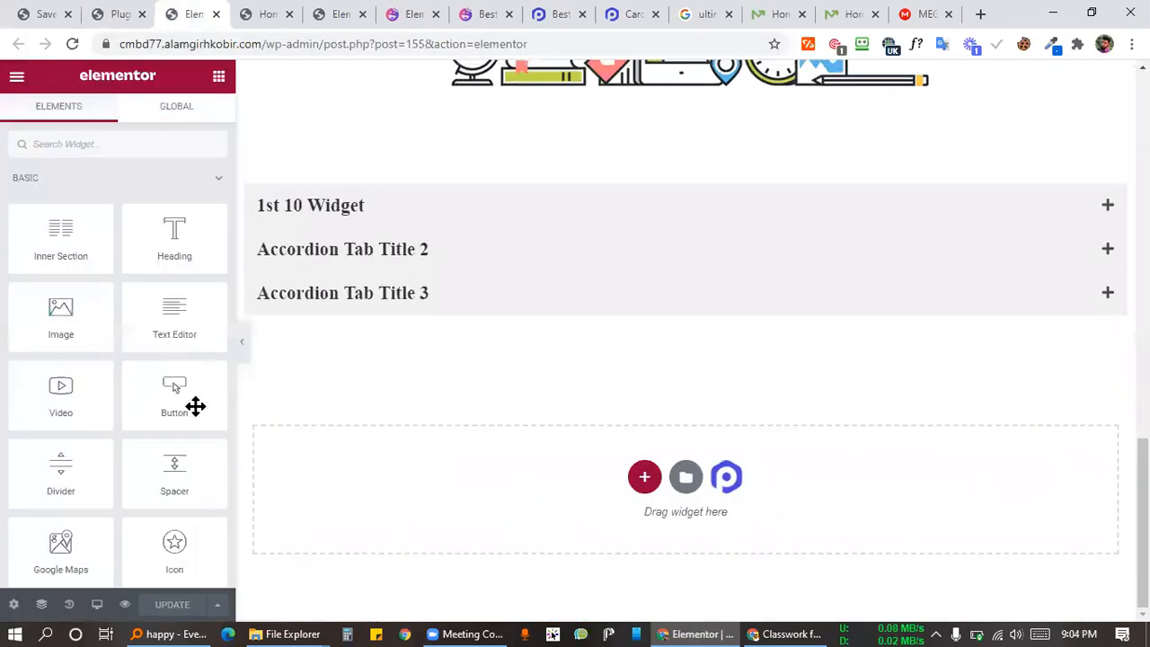
pyautogui.scroll(-5, 169, 364)
pyautogui.scroll(-8, 165, 352)
pyautogui.scroll(4, 165, 188)
pyautogui.hotkey('ctrl', 'shift', 'Tab')
pyautogui.scroll(-8, 218, 465)
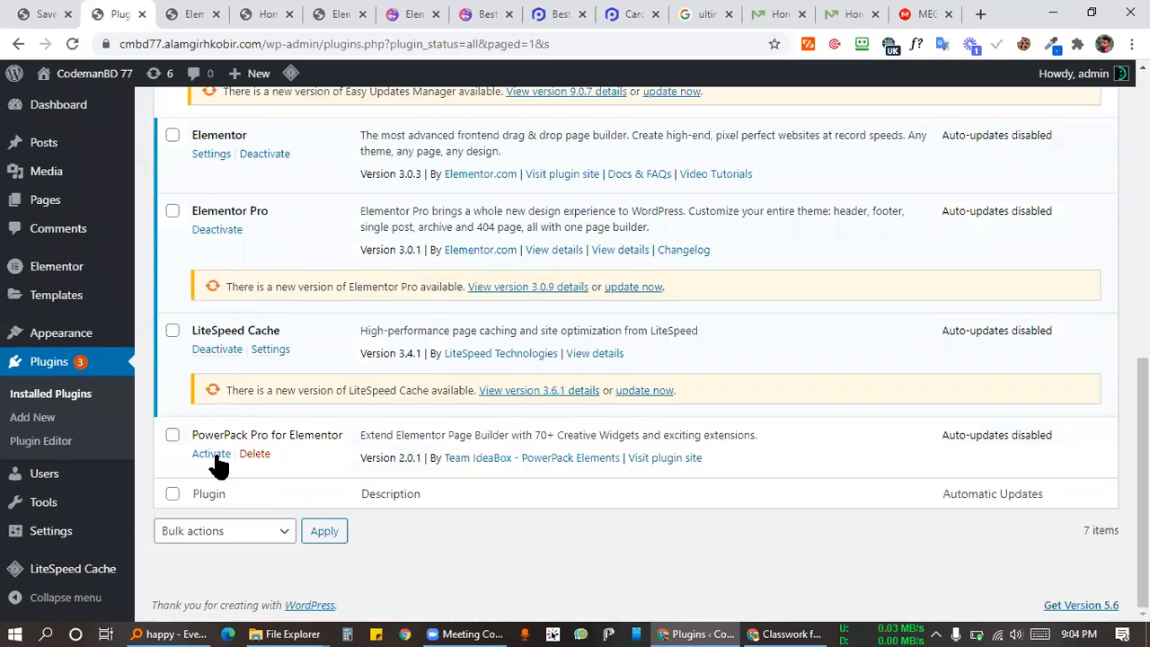
pyautogui.click(211, 452)
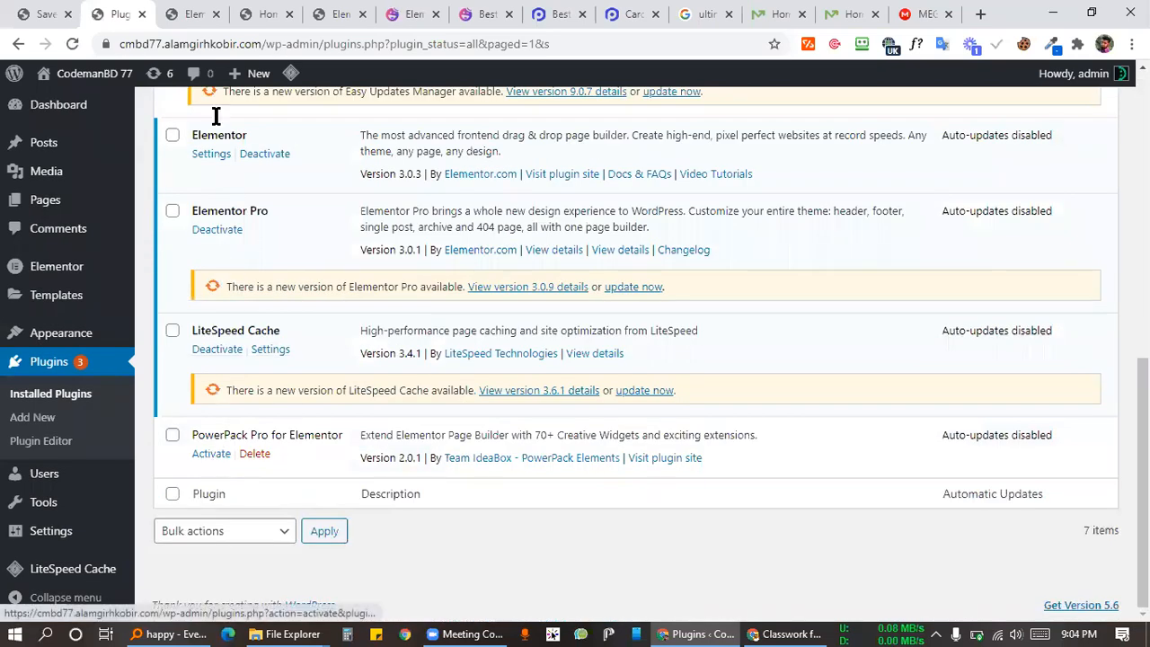
# Step: Compare the Elementor editor and the Plugins page after the reactivation
pyautogui.click(163, 16)
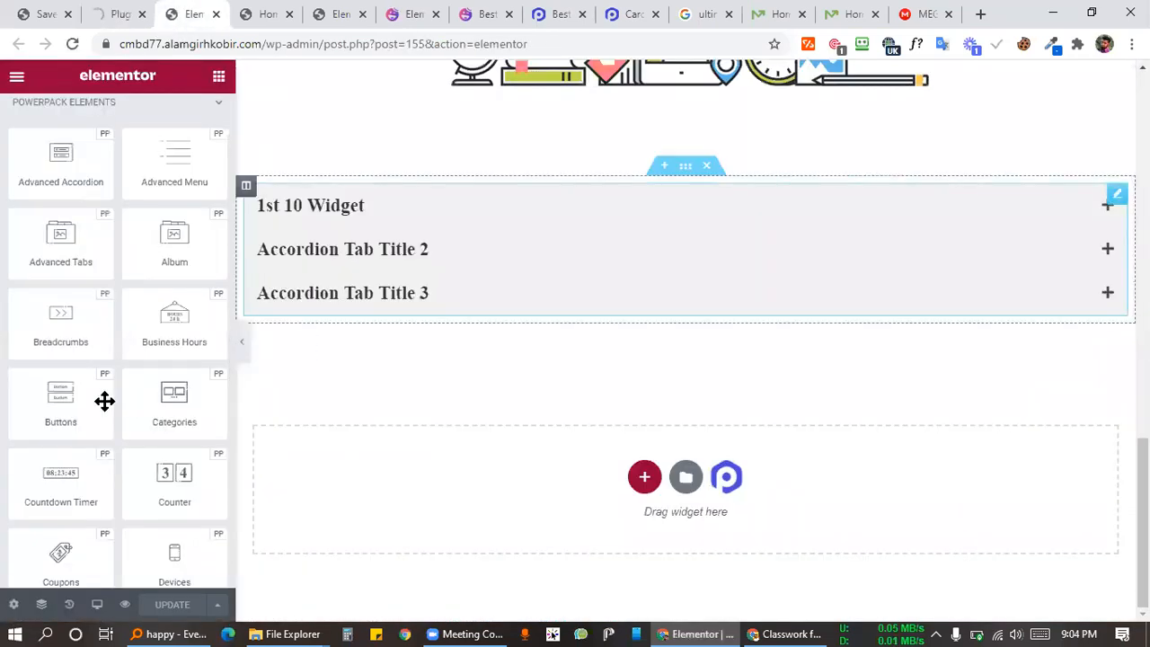
pyautogui.scroll(2, 117, 327)
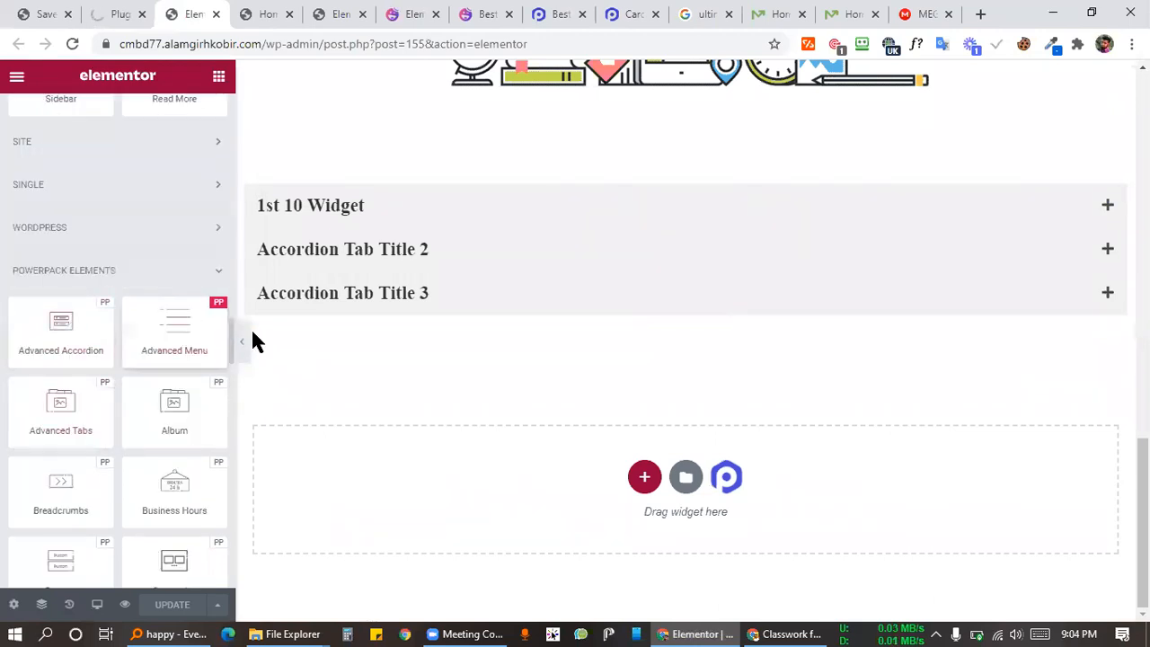
pyautogui.scroll(-2, 211, 333)
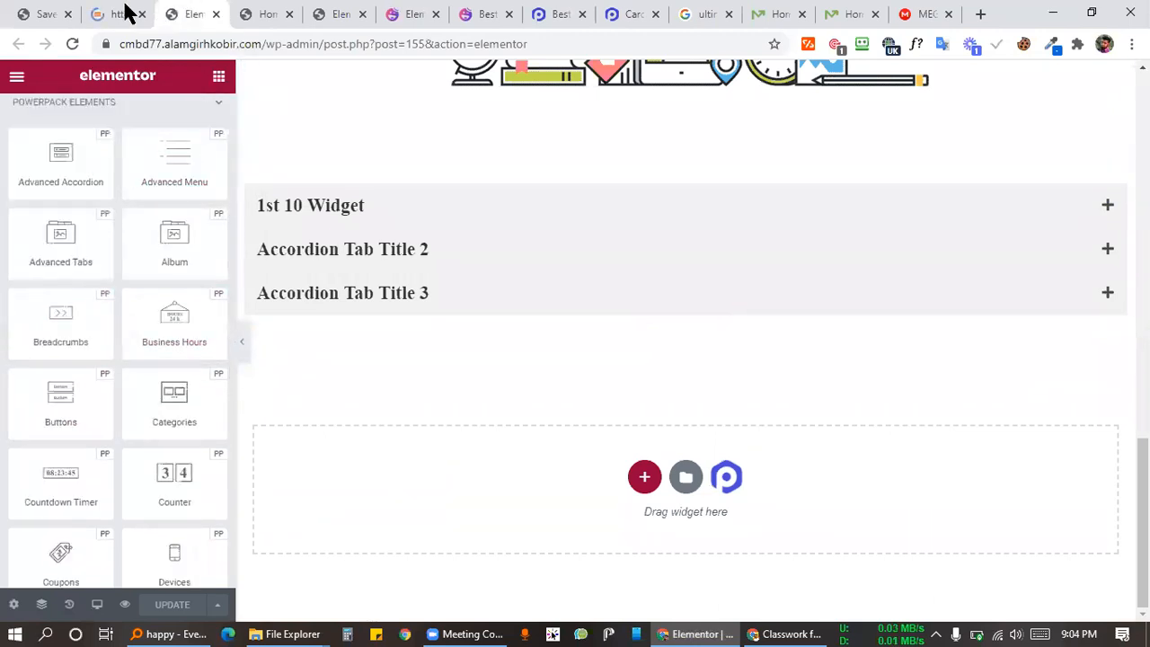
pyautogui.hotkey('ctrl', 'shift', 'Tab')
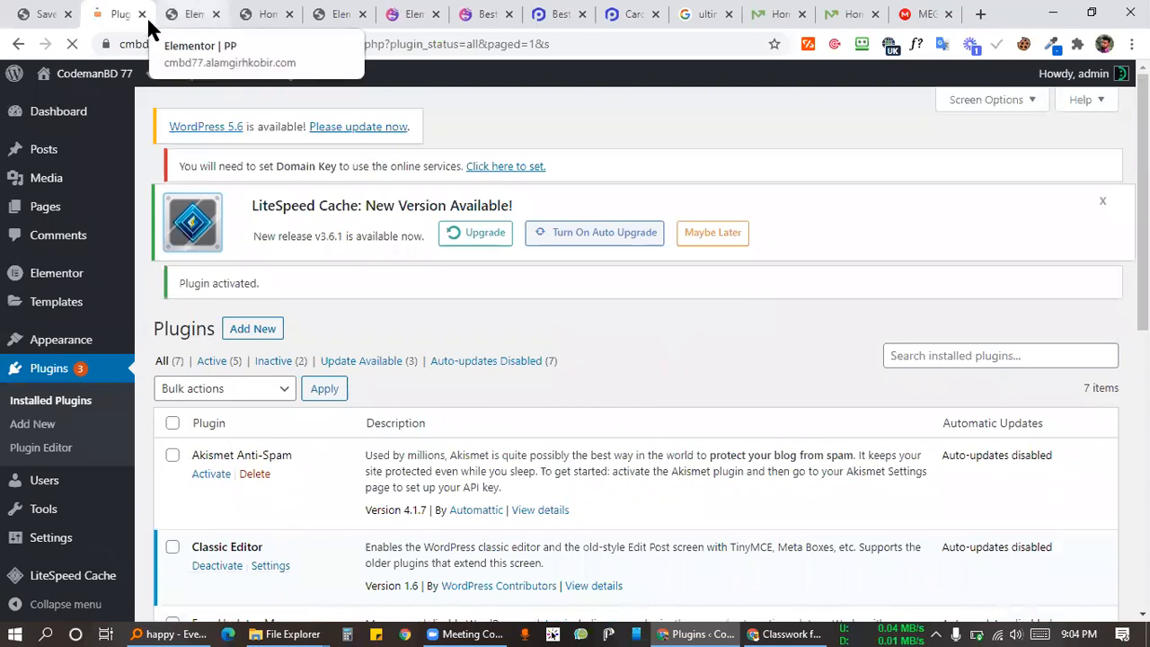
pyautogui.click(190, 14)
# Step: Confirm PowerPack Pro 2.0.1 shows as activated in the plugin list, then return to Elementor
pyautogui.click(130, 13)
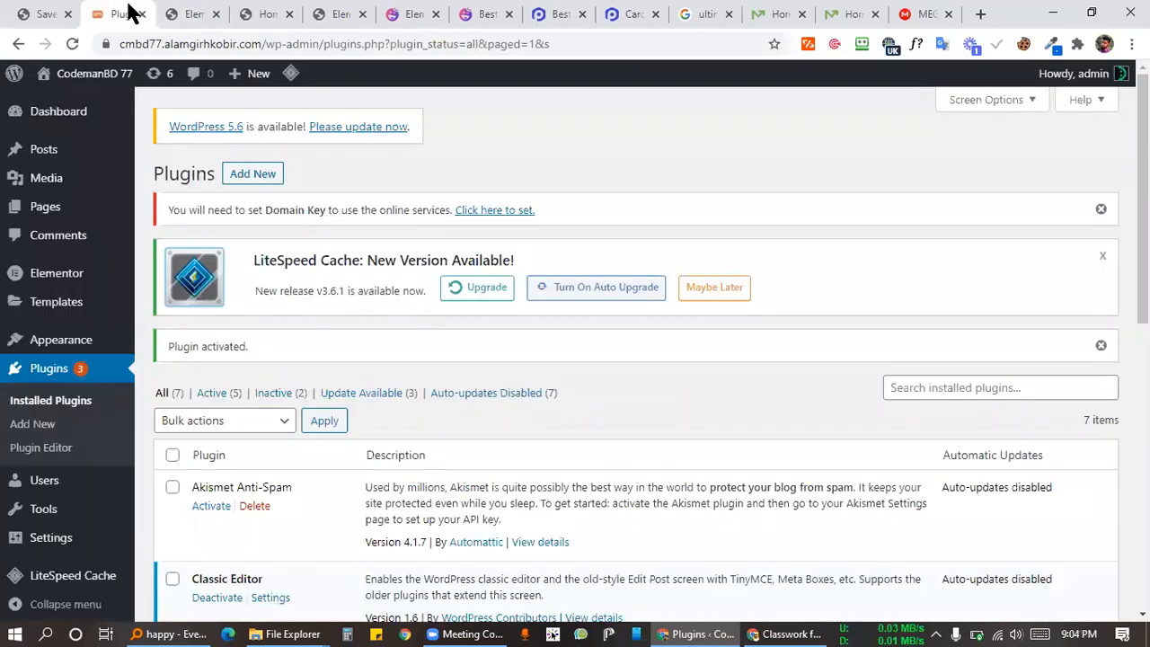
pyautogui.moveTo(13, 543)
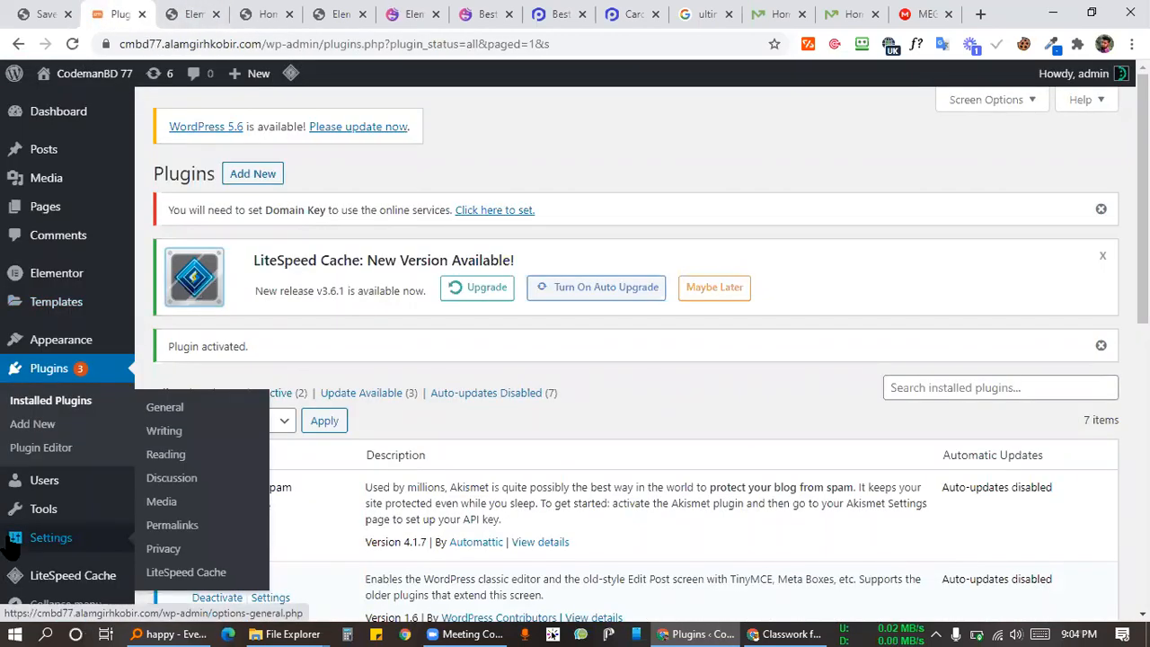
pyautogui.moveTo(9, 518)
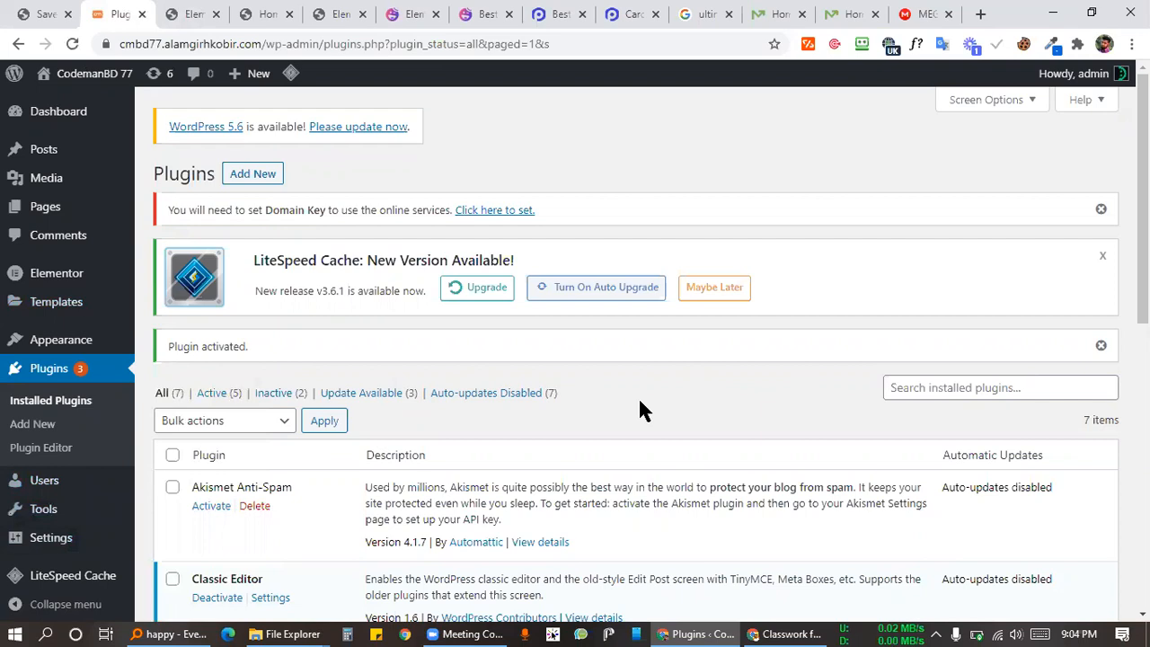
pyautogui.scroll(-4, 580, 177)
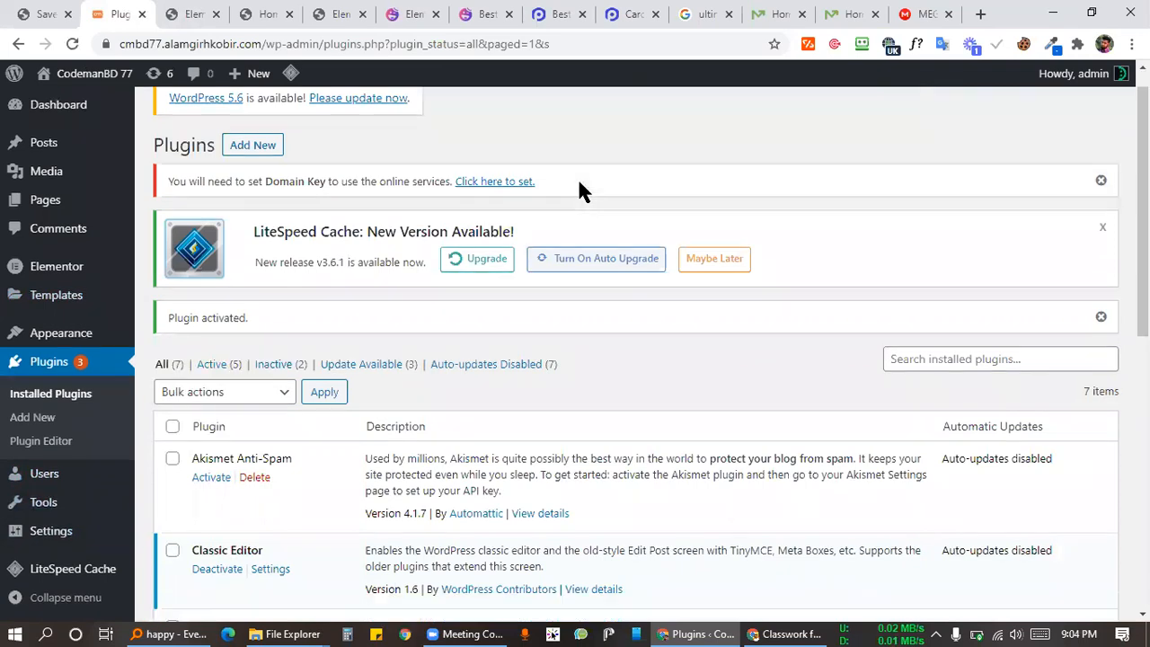
pyautogui.scroll(-2, 530, 239)
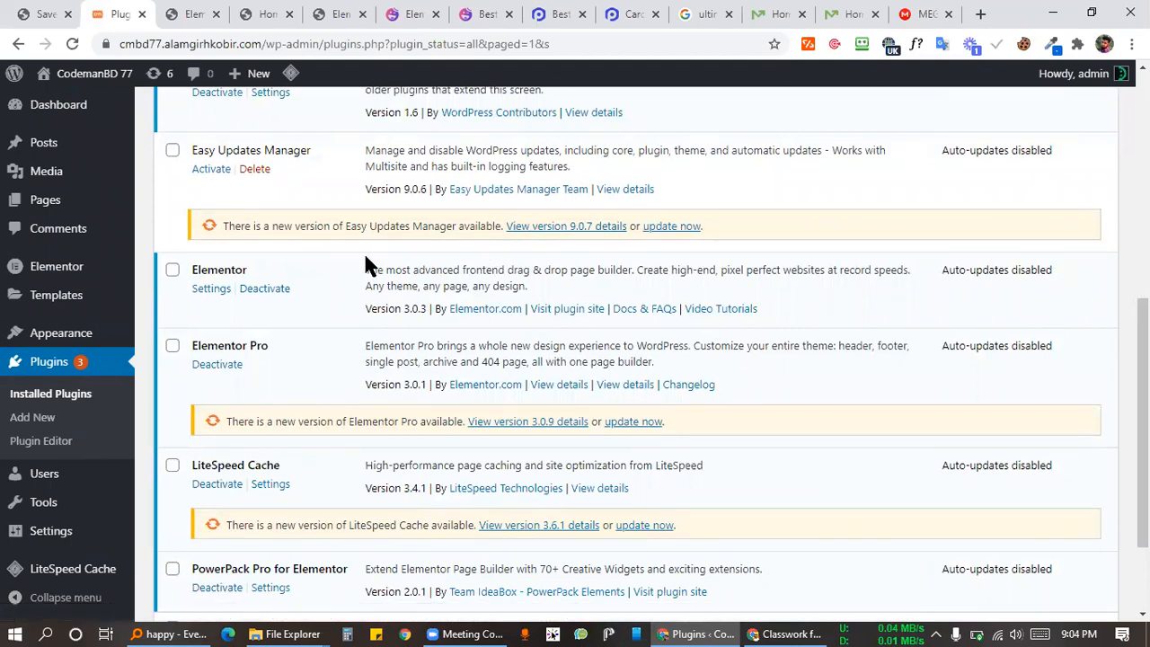
pyautogui.scroll(-2, 351, 253)
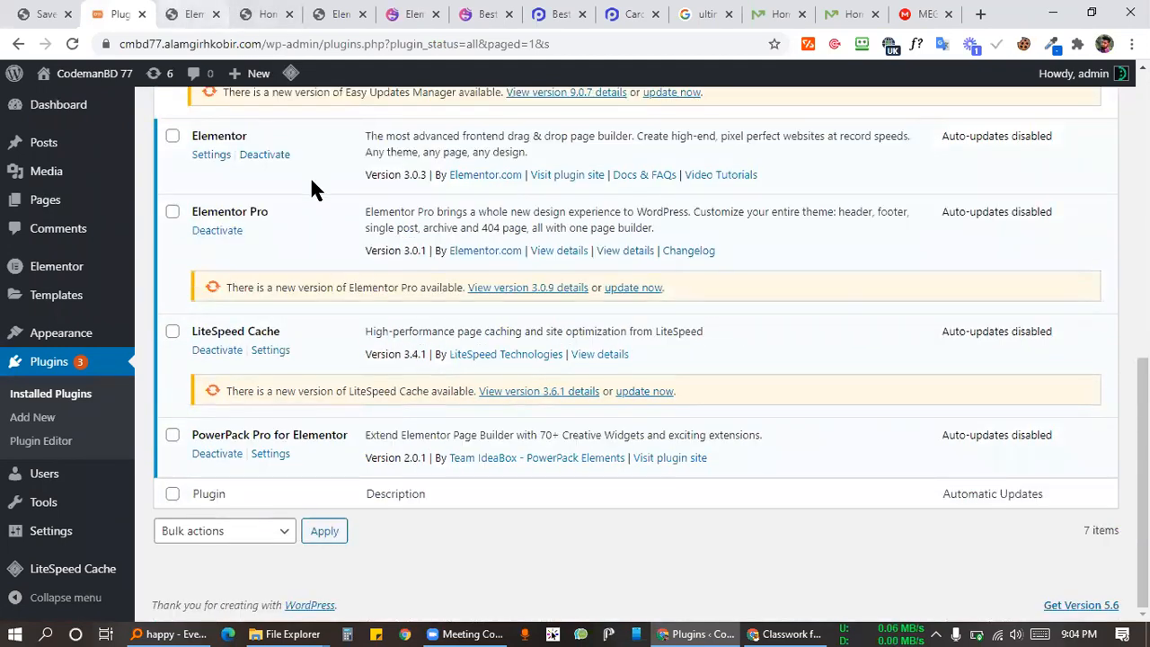
pyautogui.hotkey('ctrl', 'Tab')
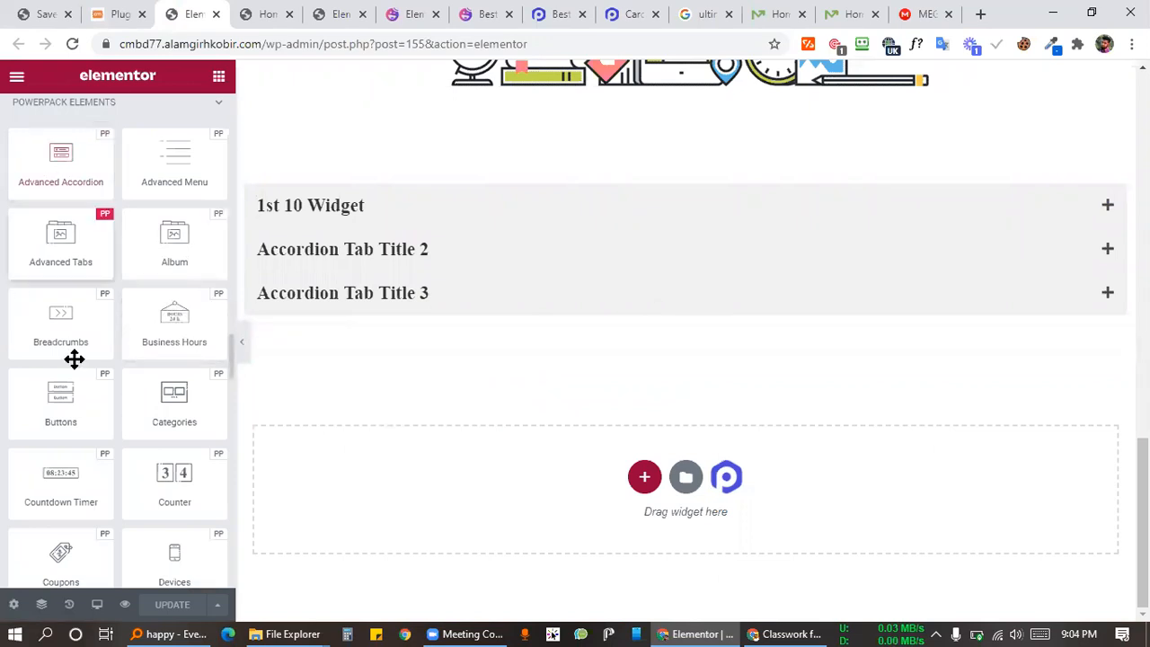
pyautogui.scroll(-20, 74, 360)
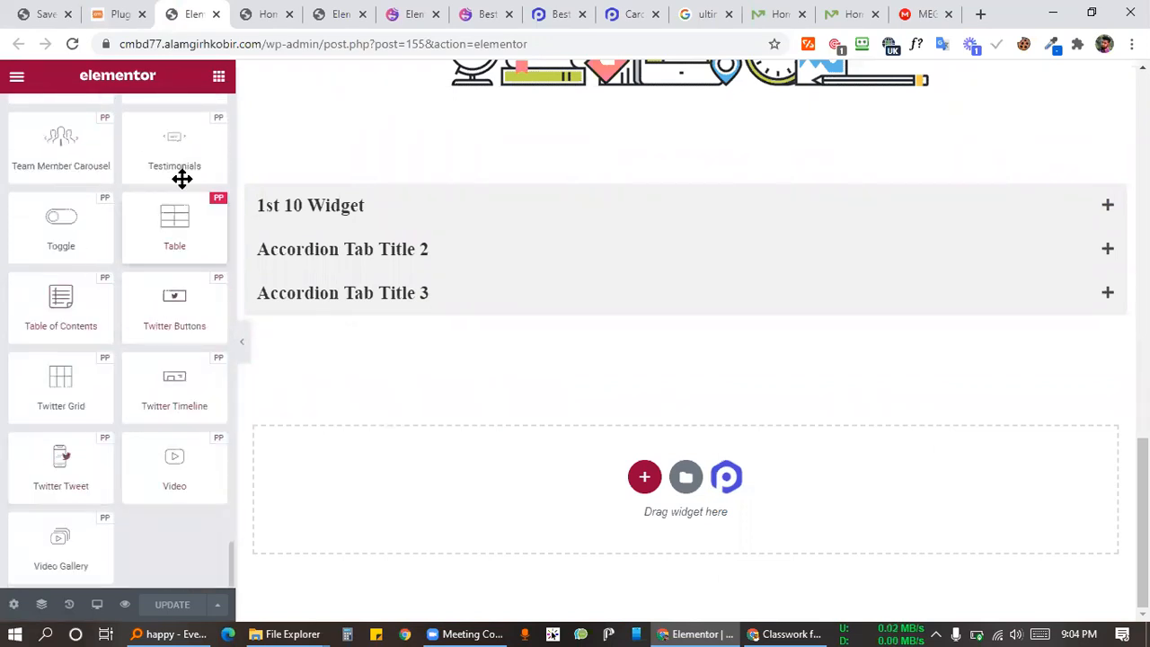
pyautogui.scroll(4, 171, 341)
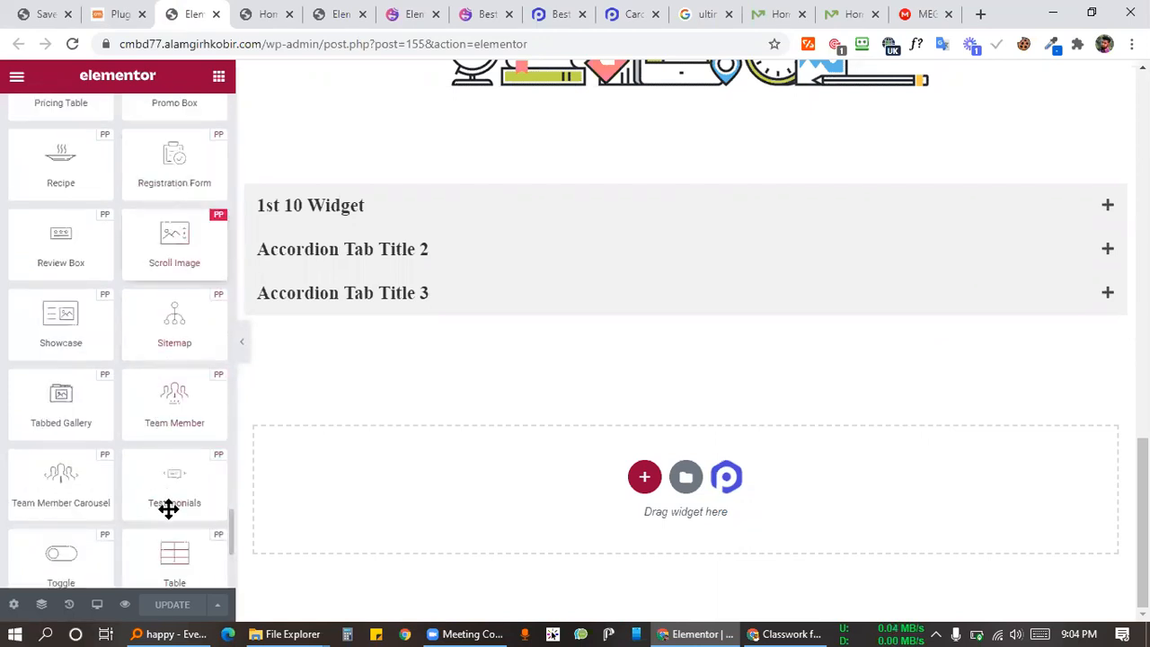
pyautogui.scroll(6, 202, 490)
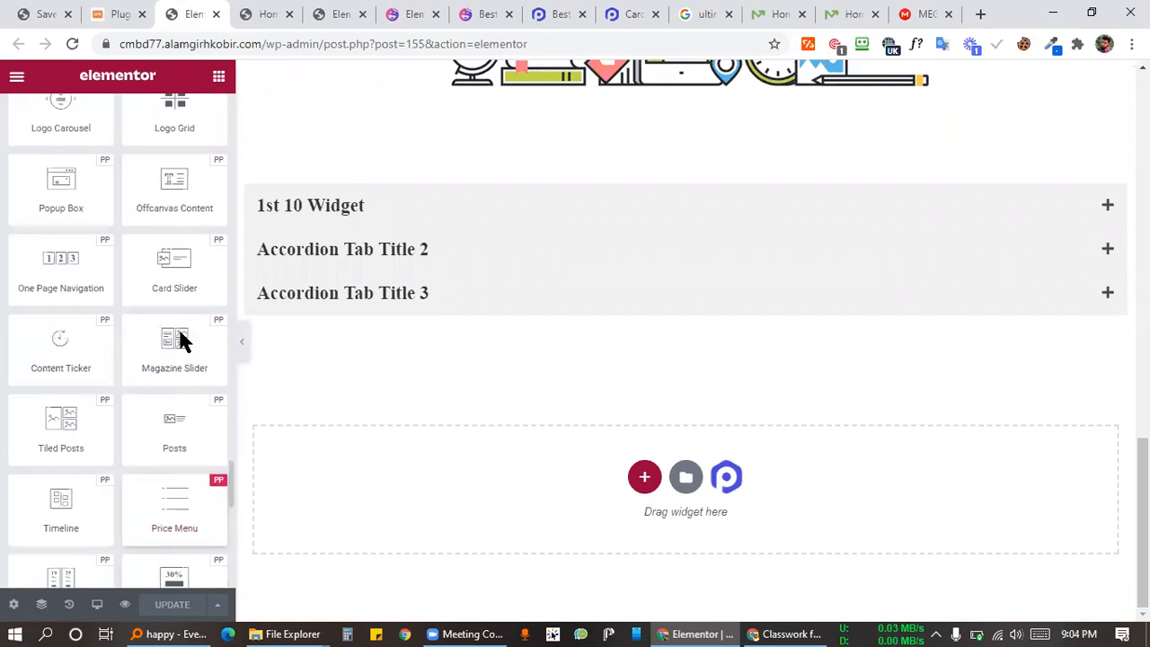
pyautogui.scroll(14, 179, 285)
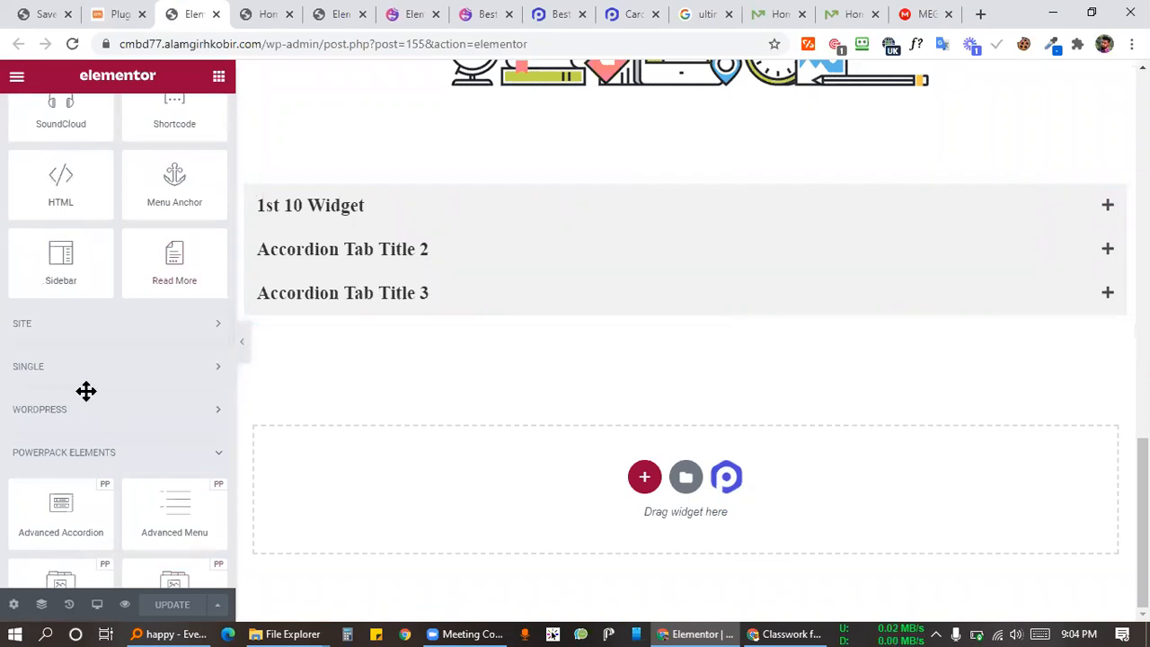
pyautogui.scroll(-15, 86, 391)
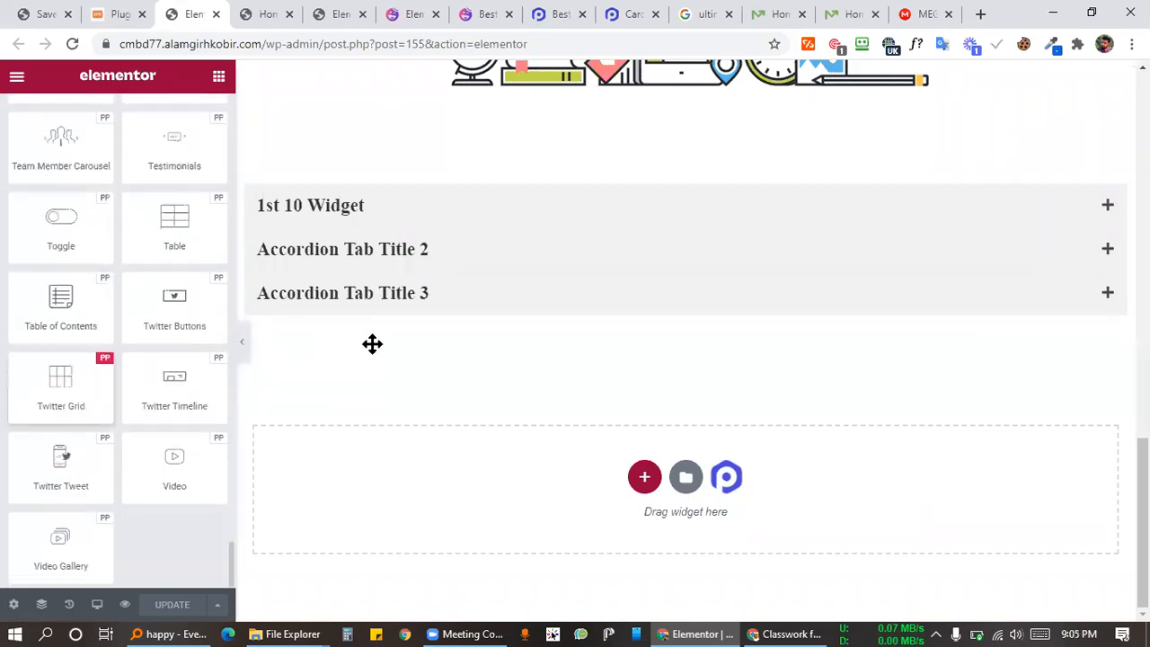
# Step: Add a single-column section below the accordion and drop a second Advanced Accordion into it
pyautogui.click(629, 477)
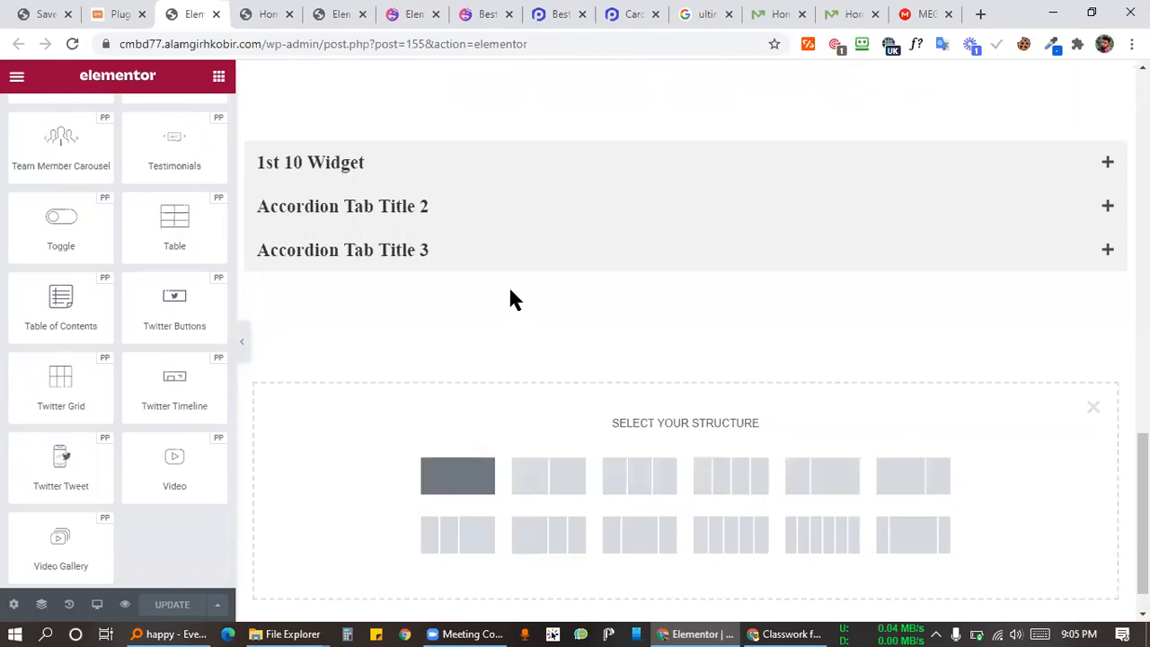
pyautogui.click(457, 475)
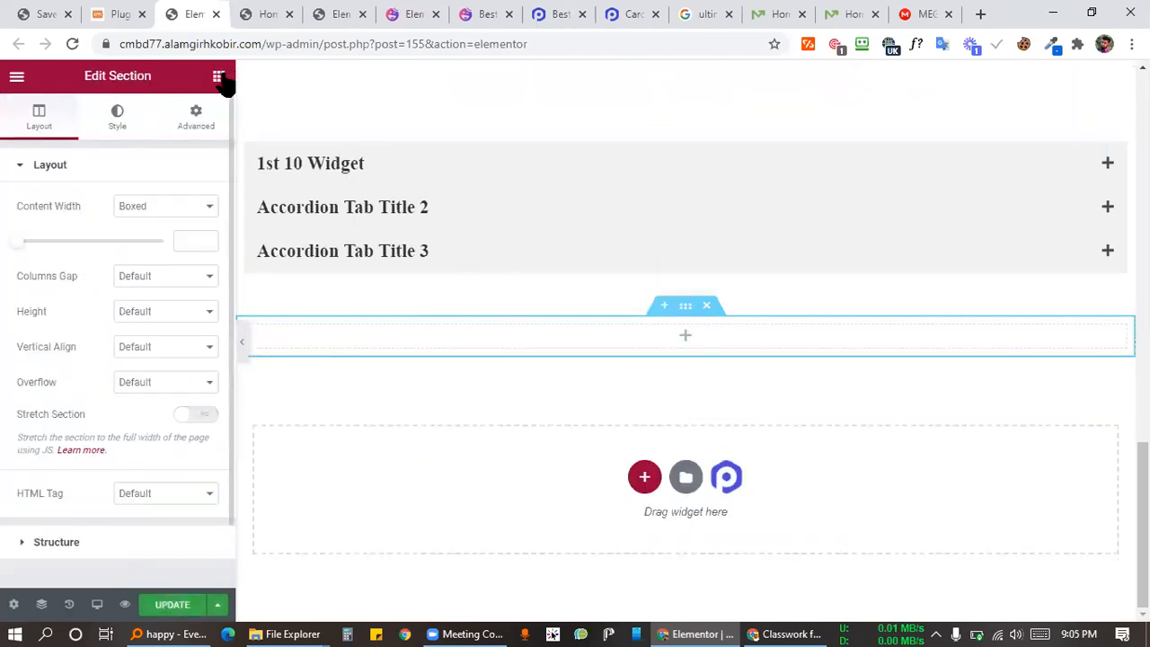
pyautogui.click(218, 77)
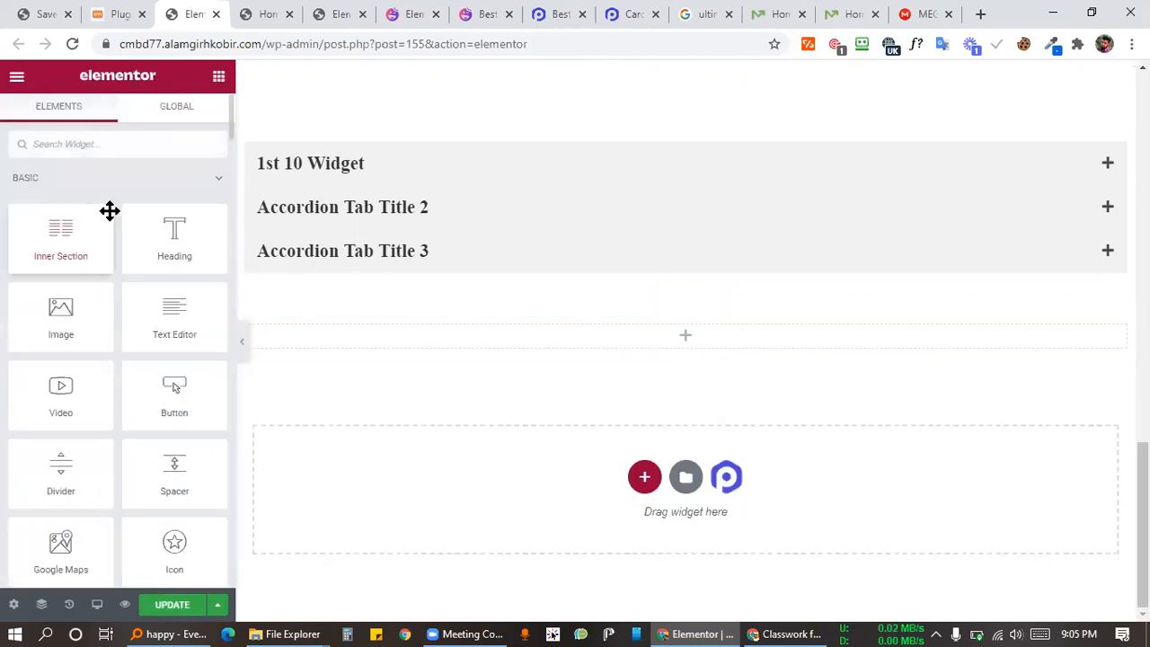
pyautogui.click(206, 180)
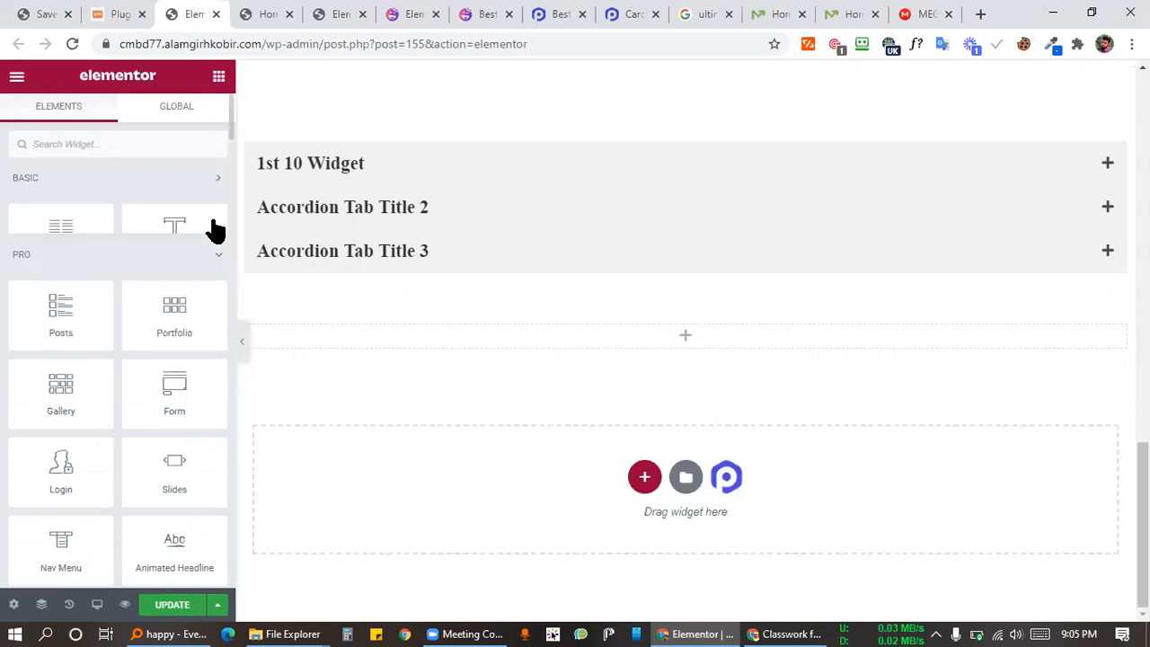
pyautogui.click(214, 231)
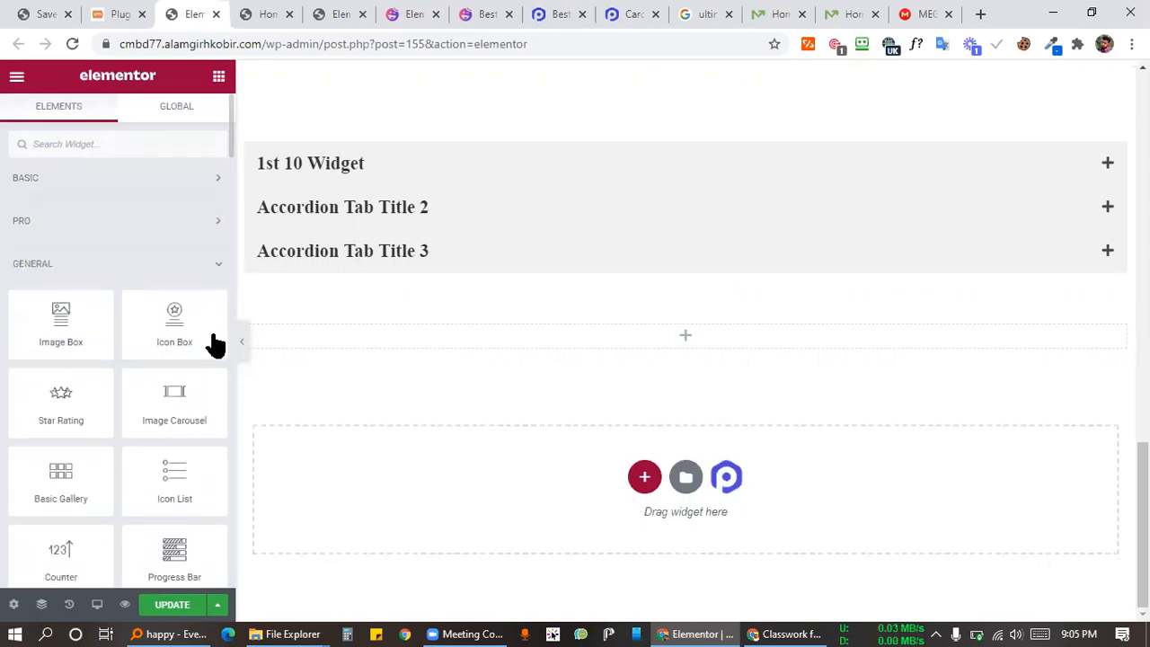
pyautogui.scroll(-2, 117, 360)
pyautogui.moveTo(61, 324); pyautogui.dragTo(692, 344)
pyautogui.moveTo(450, 373); pyautogui.dragTo(458, 369)
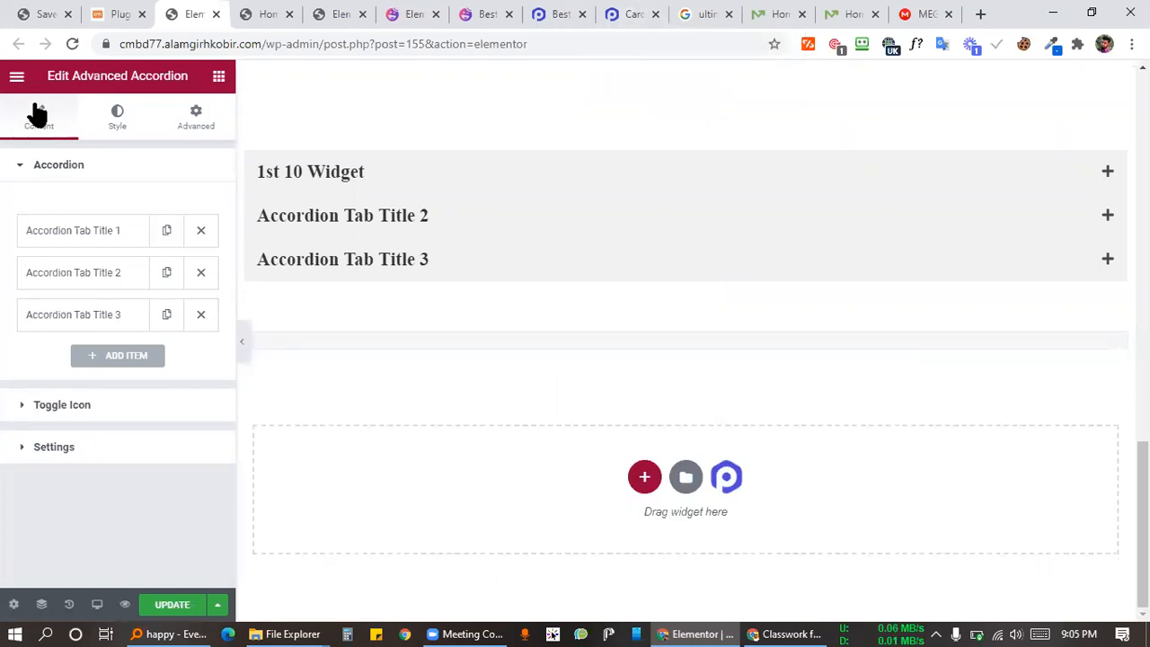
# Step: Configure the new accordion's Toggle Icon: plus for closed items, minus for open ones
pyautogui.click(72, 405)
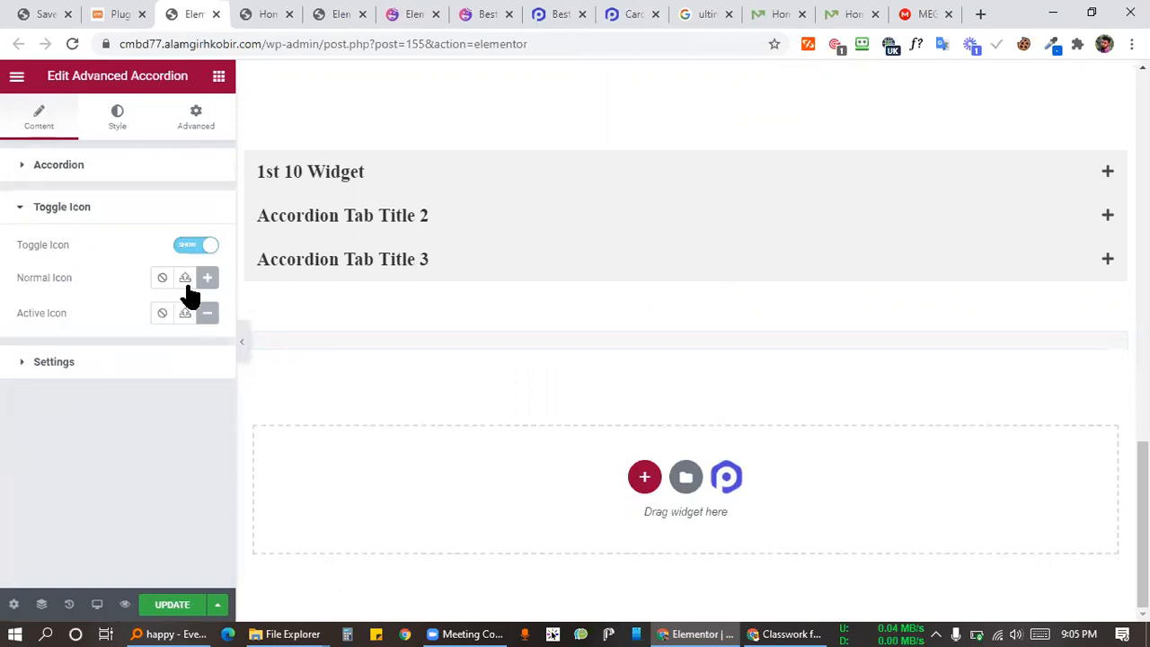
pyautogui.click(186, 247)
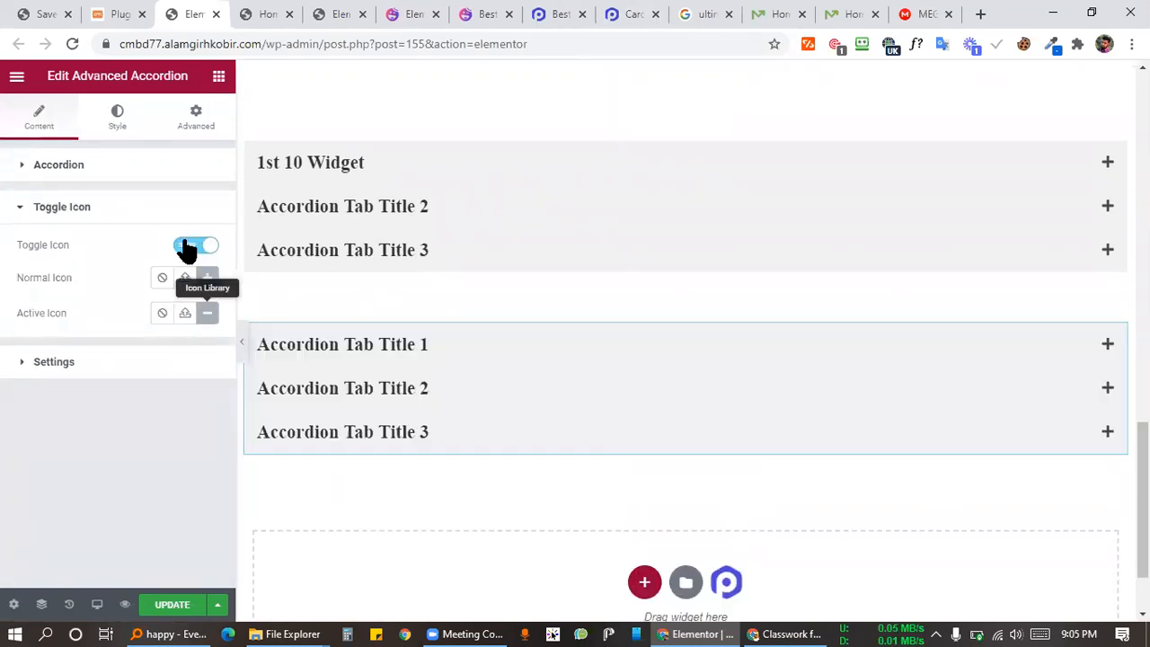
pyautogui.click(205, 248)
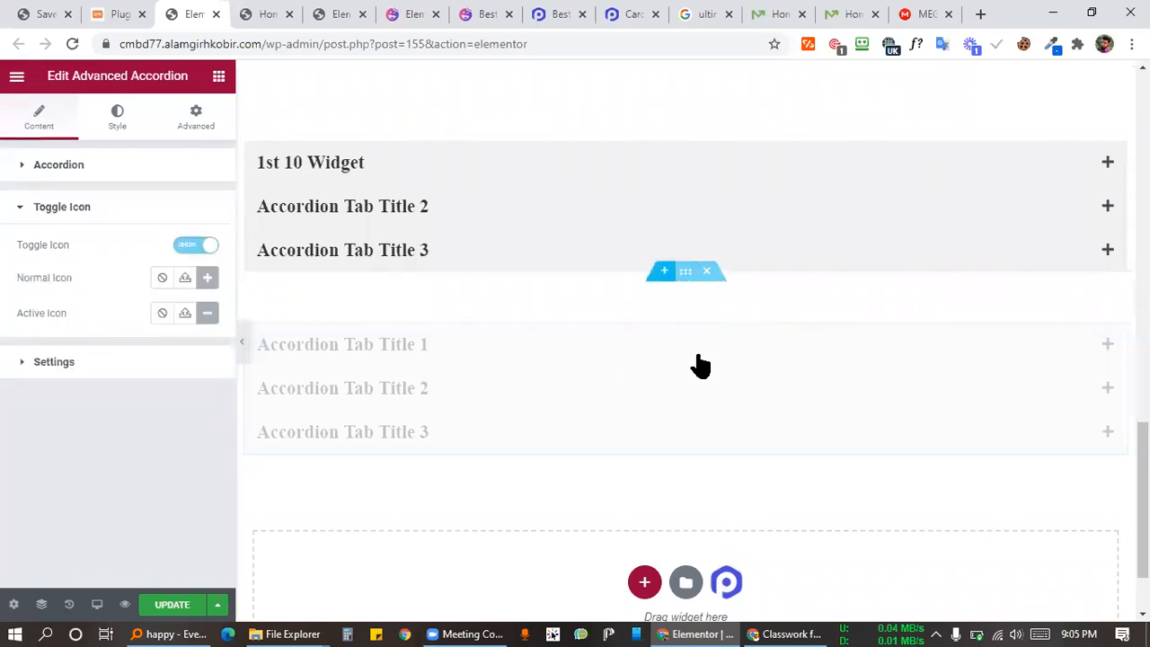
pyautogui.scroll(-1, 862, 251)
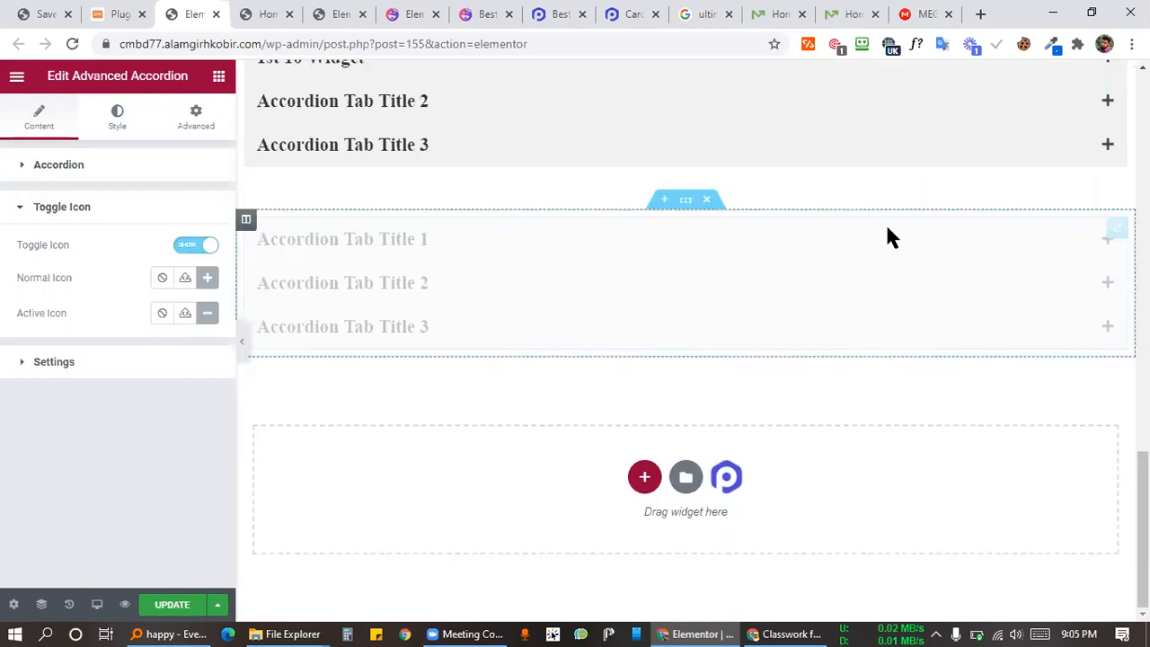
pyautogui.scroll(10, 844, 281)
pyautogui.scroll(-10, 826, 294)
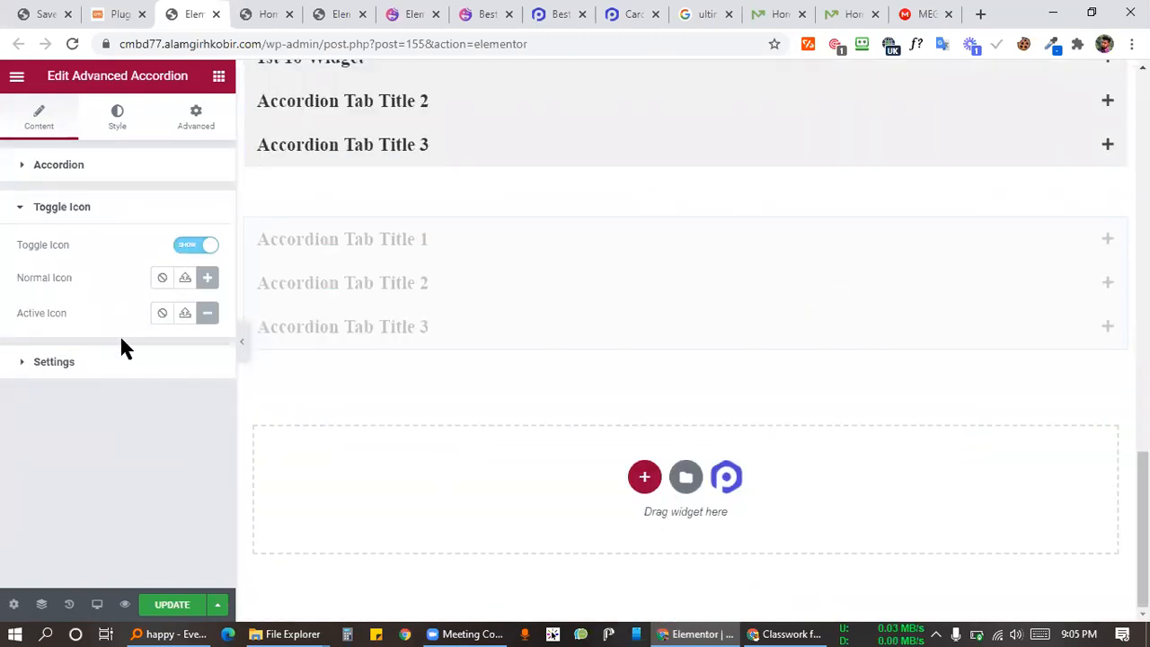
# Step: Glance at the accordion's Style tab, return to Content, and save the page with Ctrl+S
pyautogui.click(108, 126)
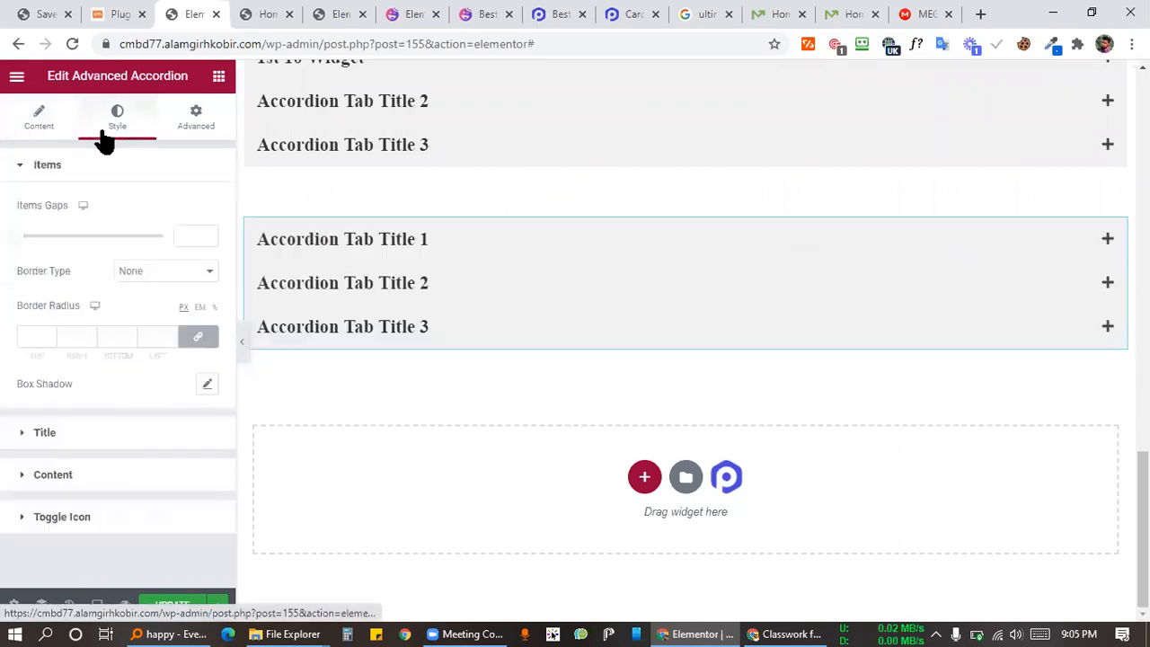
pyautogui.click(41, 126)
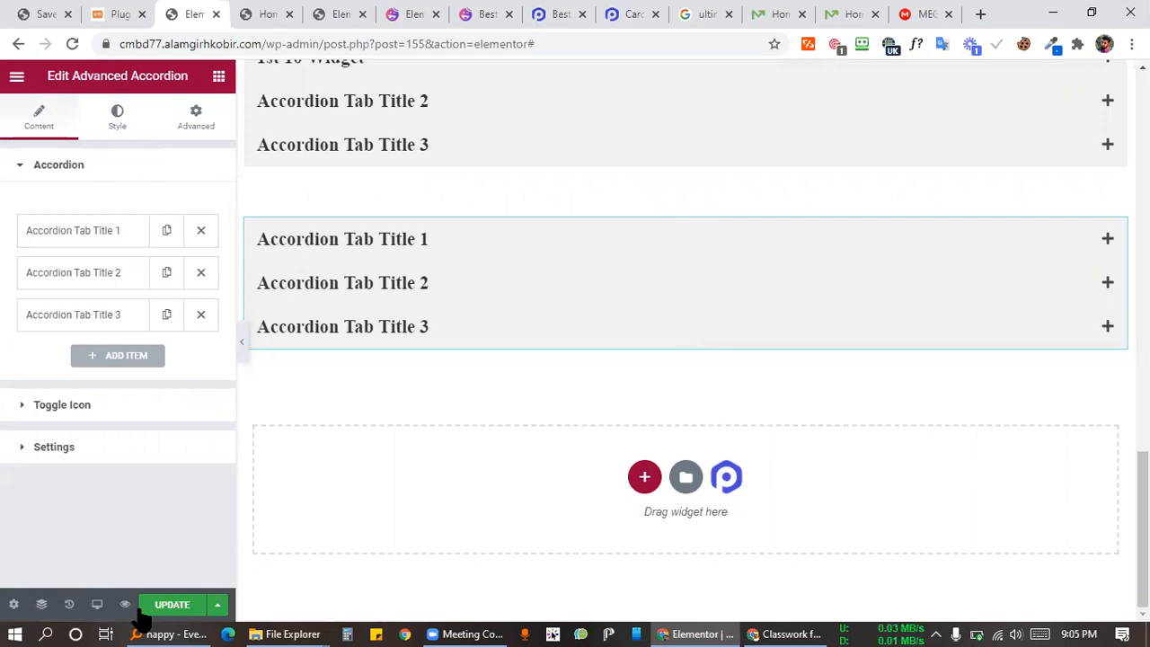
pyautogui.hotkey('ctrl', 's')
# Step: Browse the PowerPack Elements widgets in the Elementor widgets panel
pyautogui.click(218, 76)
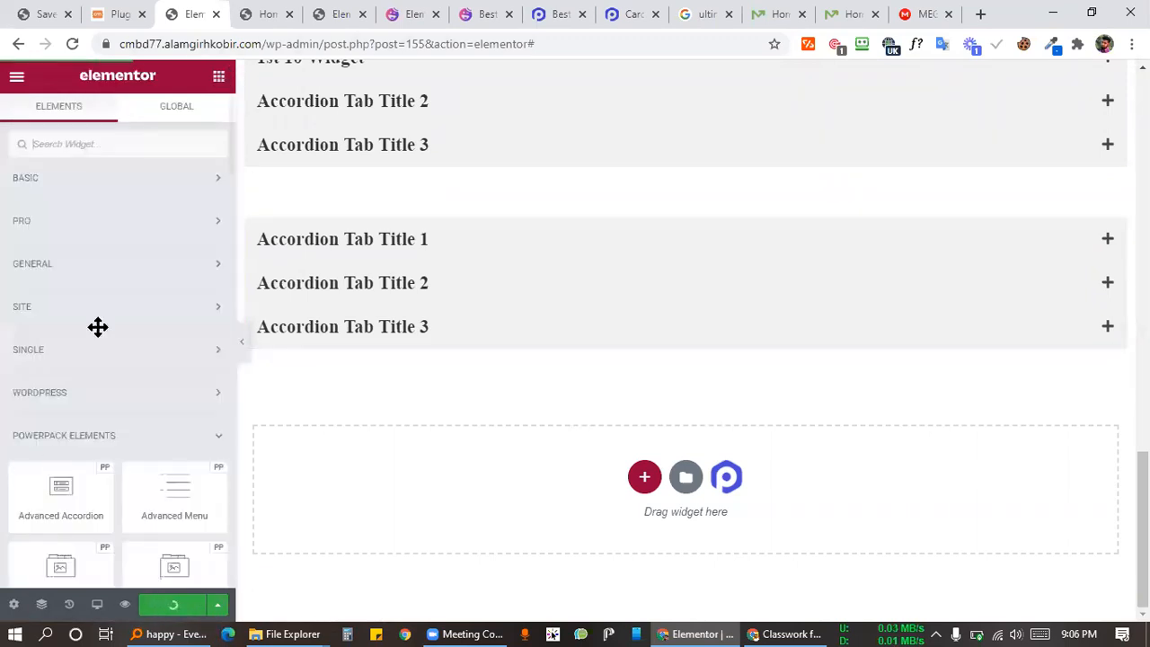
pyautogui.scroll(-5, 122, 308)
pyautogui.scroll(-5, 123, 308)
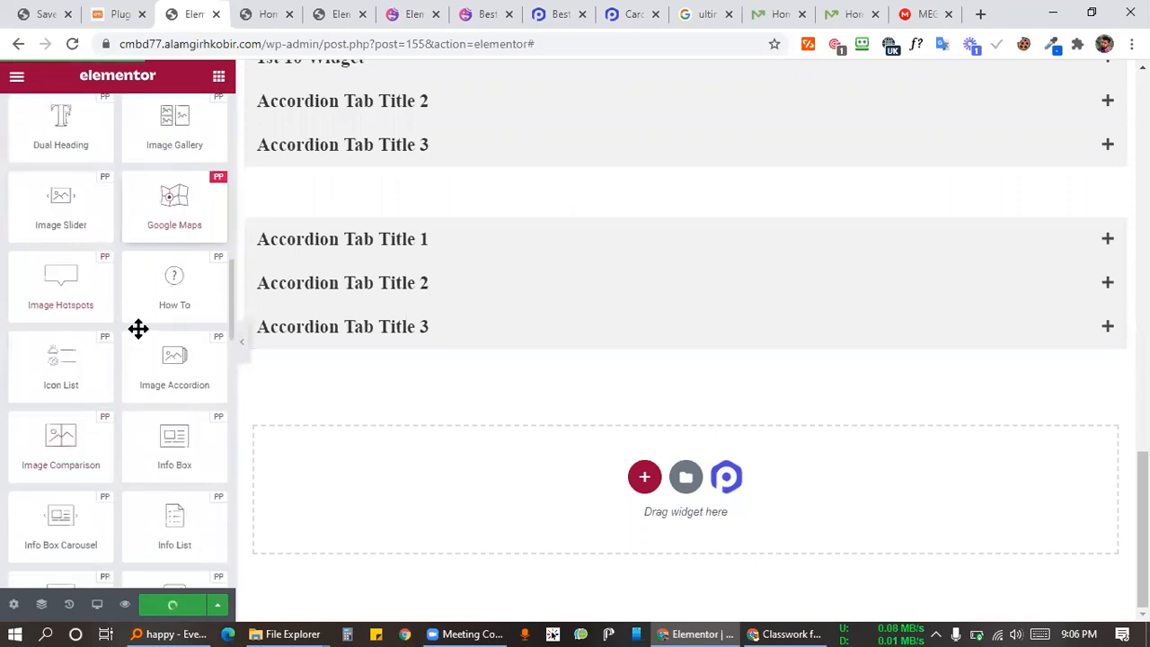
pyautogui.scroll(-10, 136, 412)
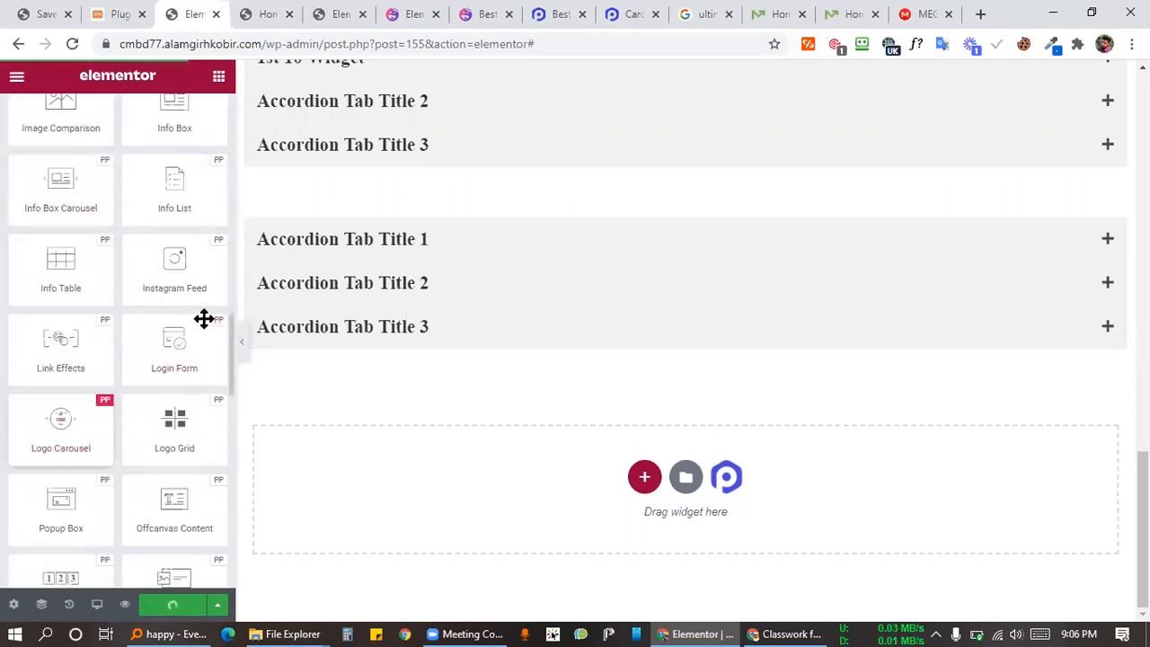
pyautogui.scroll(2, 162, 336)
pyautogui.scroll(2, 165, 359)
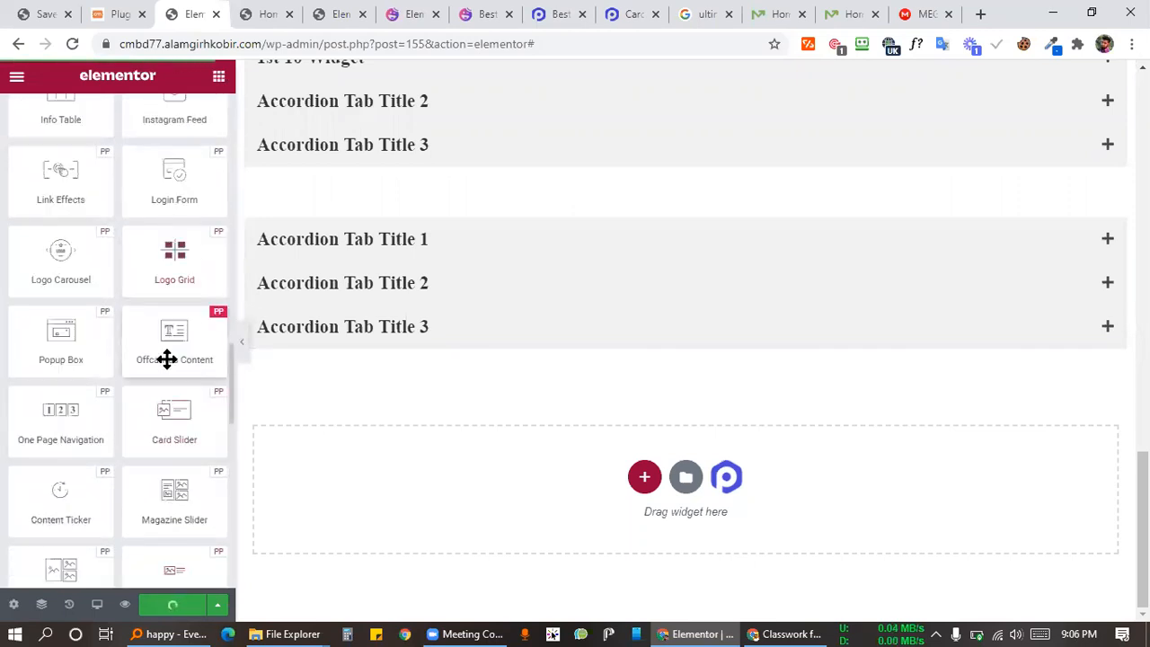
pyautogui.scroll(-10, 78, 452)
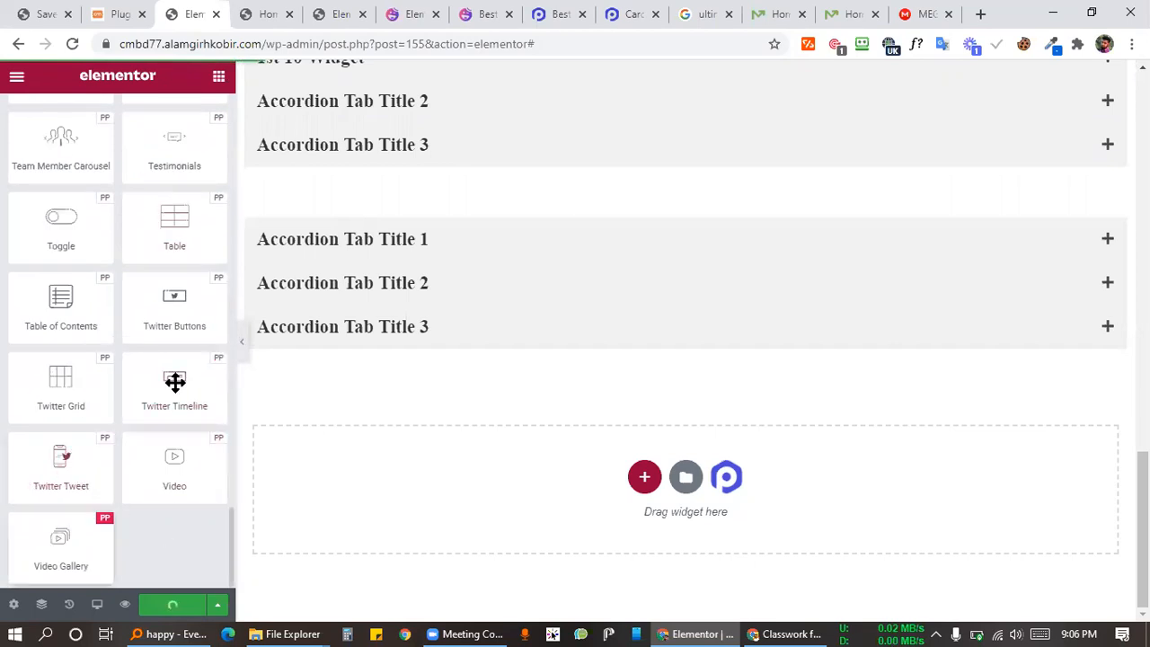
pyautogui.scroll(15, 174, 380)
pyautogui.scroll(-5, 118, 387)
pyautogui.scroll(-5, 89, 271)
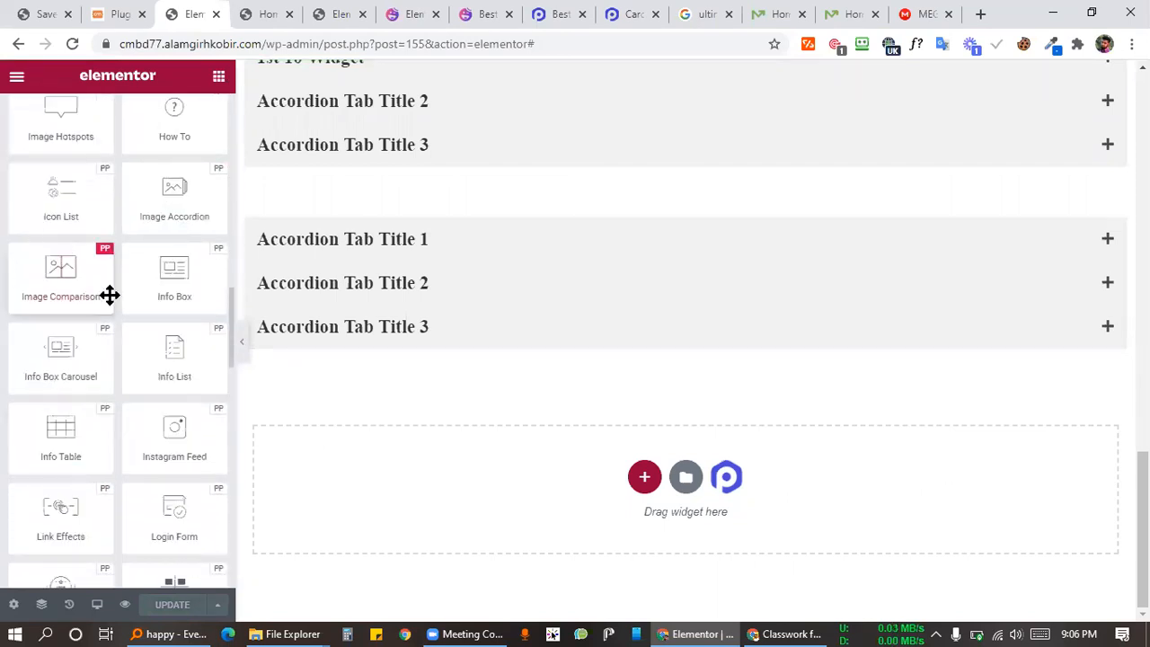
pyautogui.scroll(8, 109, 296)
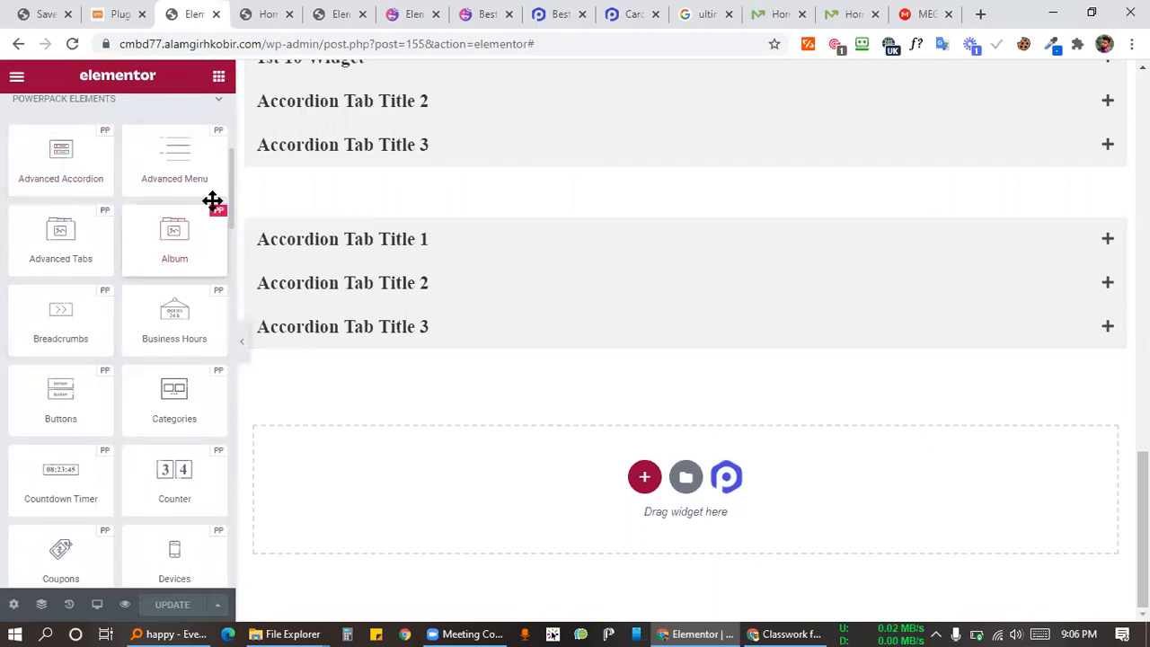
pyautogui.click(701, 14)
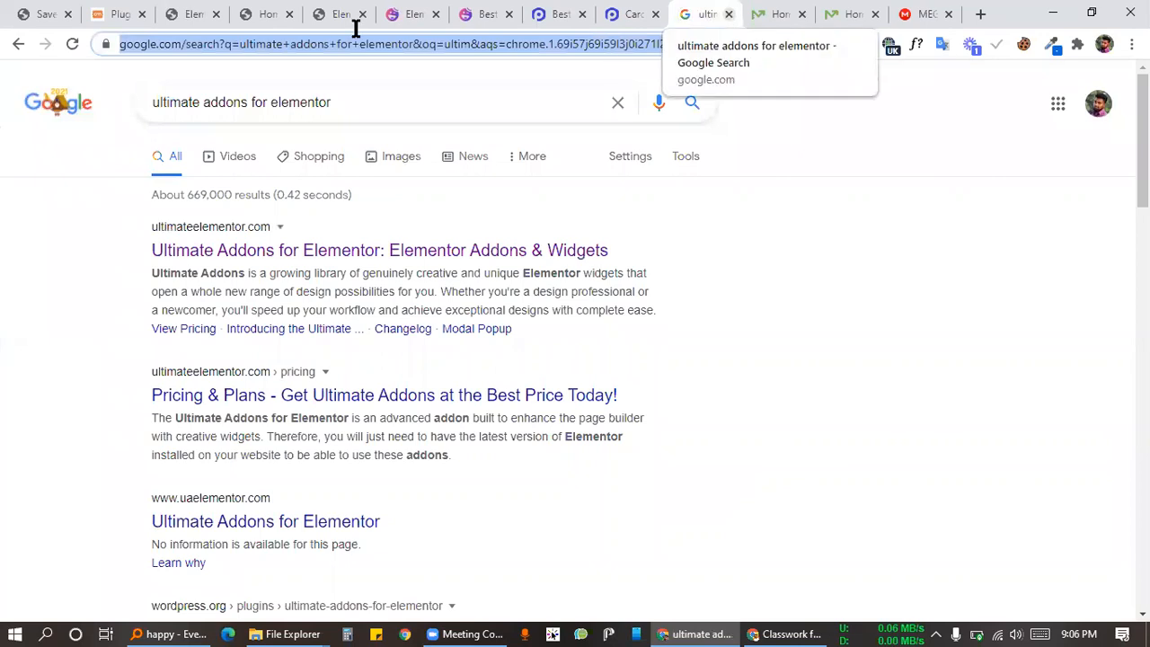
# Step: Close the 'ultimate addons for elementor' search tab and bring up the Installed Plugins list
pyautogui.click(727, 14)
pyautogui.click(194, 14)
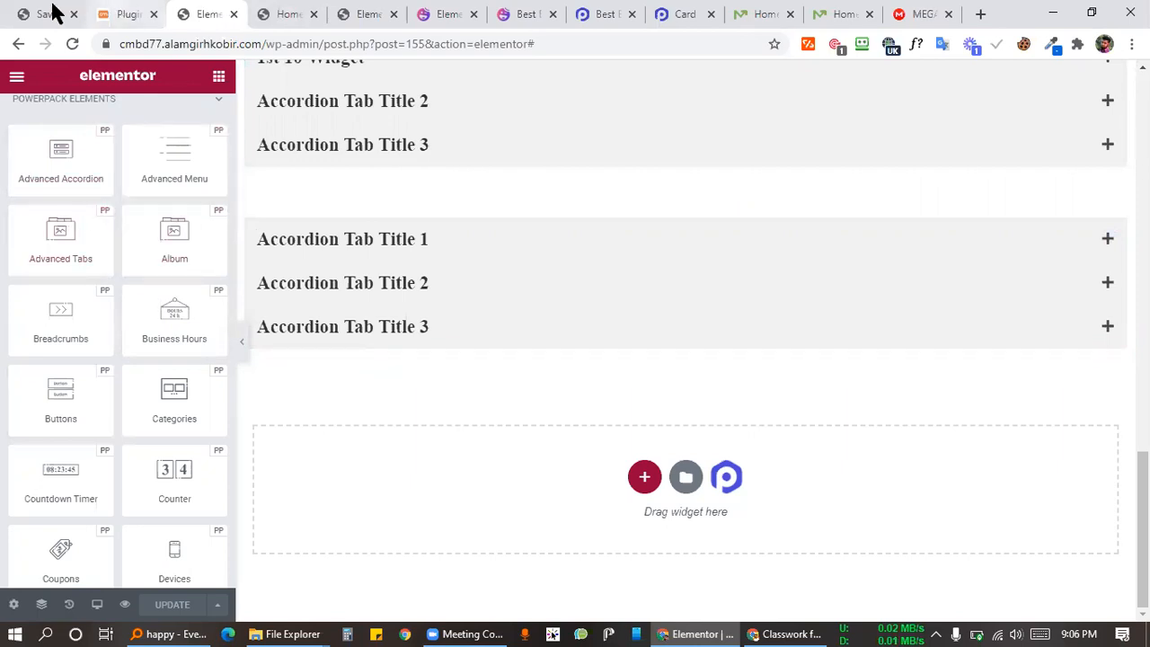
pyautogui.click(140, 12)
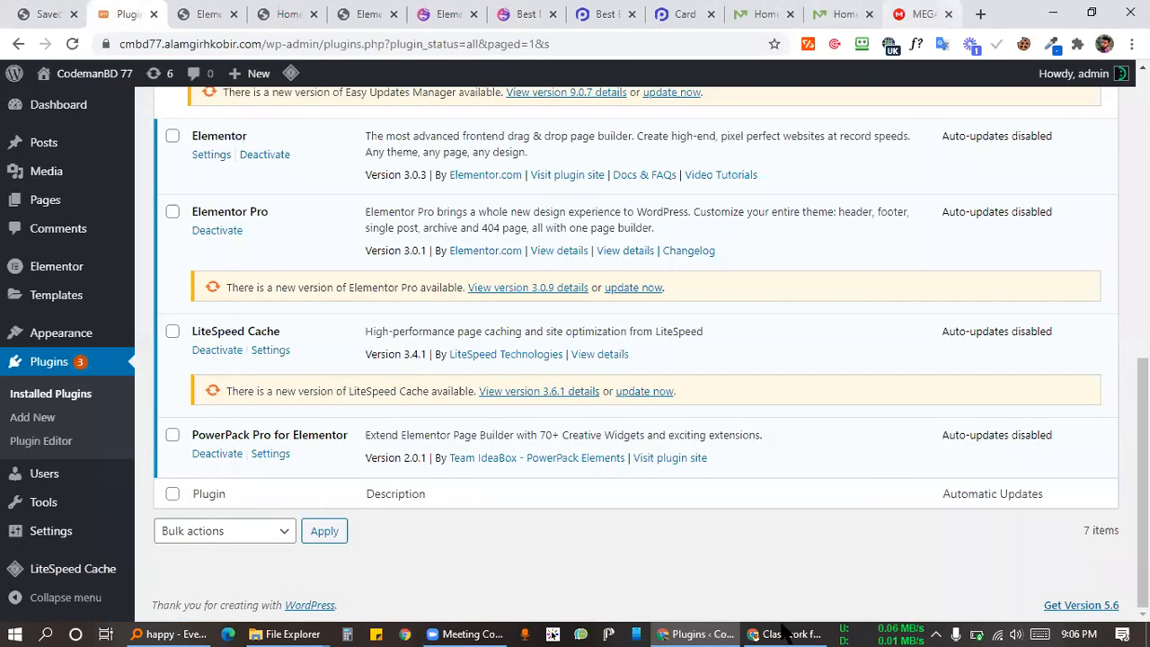
# Step: Start a blank Assignment from Create on the Google Classroom Classwork page
pyautogui.hotkey('alt', 'Tab')
pyautogui.scroll(2, 413, 378)
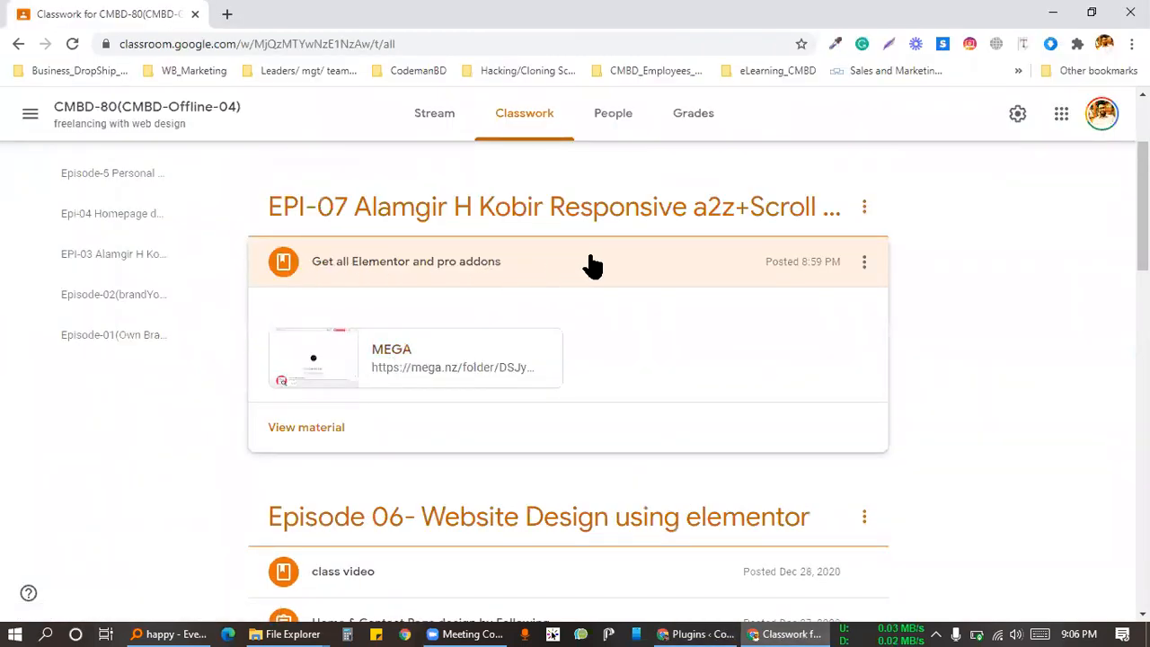
pyautogui.scroll(1, 279, 152)
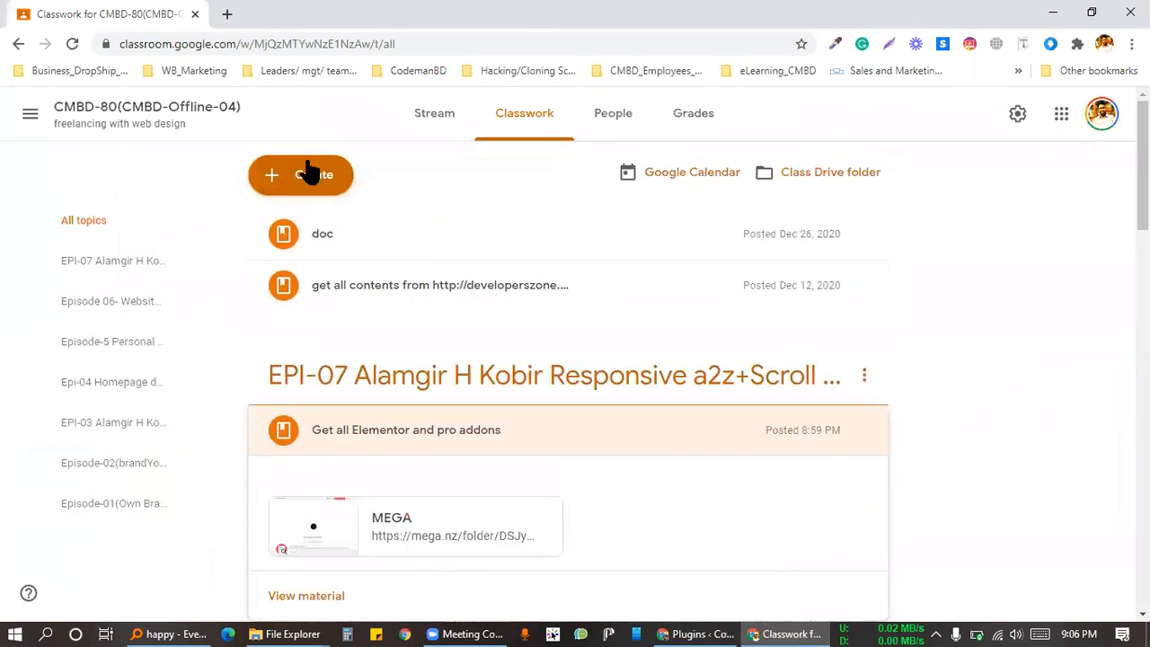
pyautogui.click(303, 172)
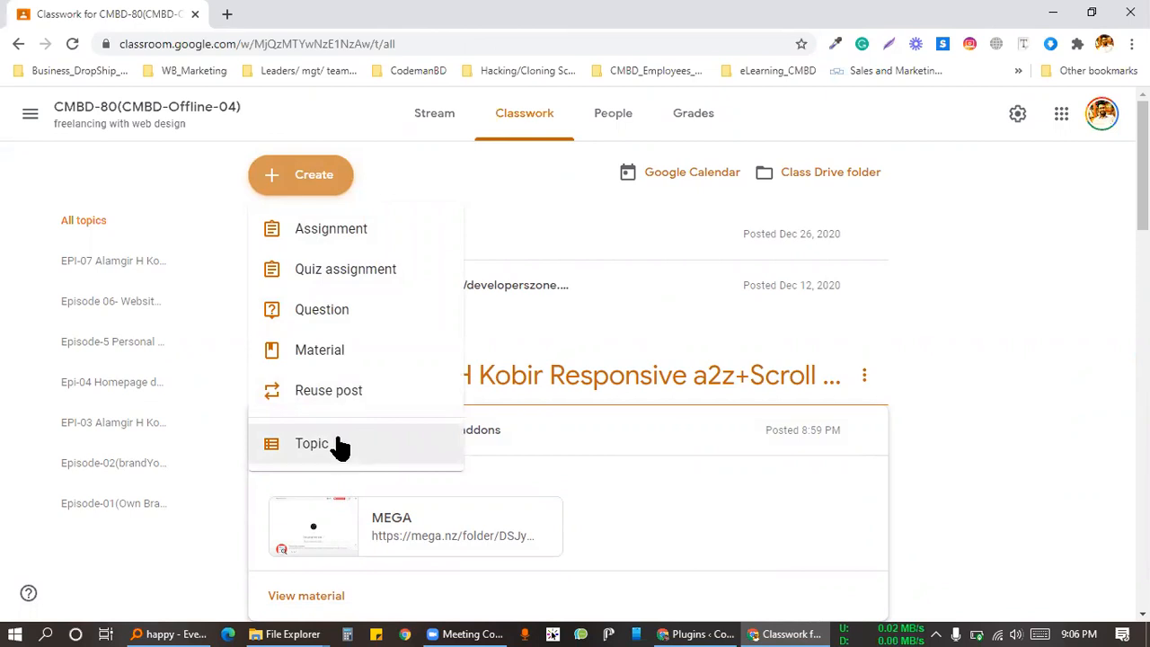
pyautogui.click(329, 231)
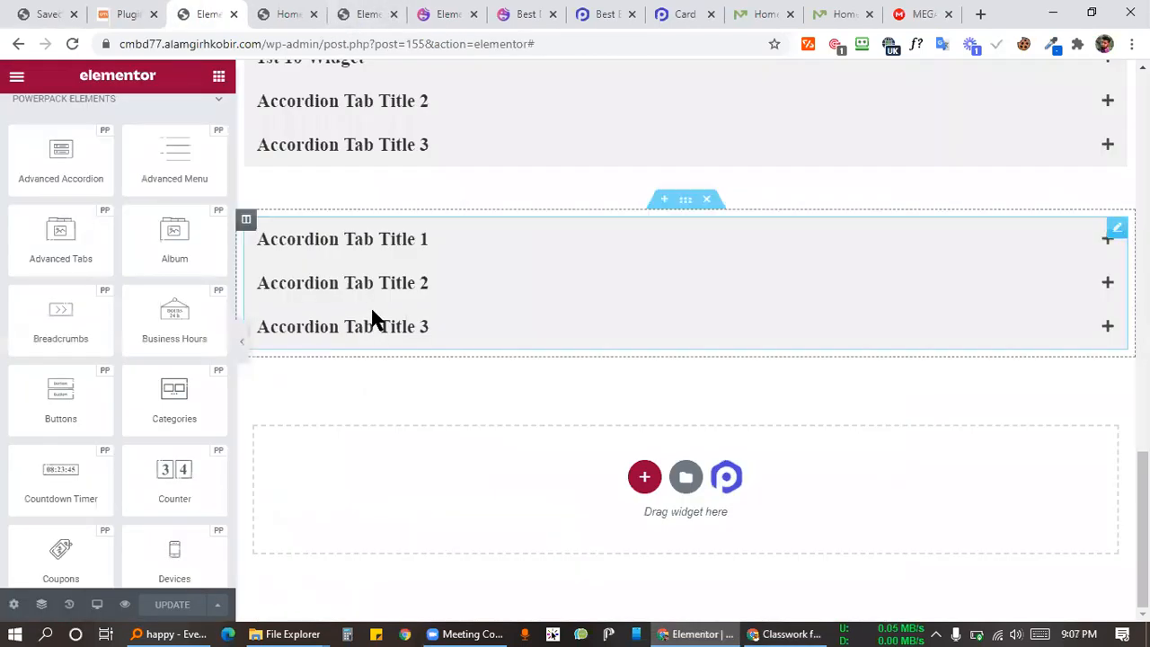
pyautogui.scroll(8, 372, 318)
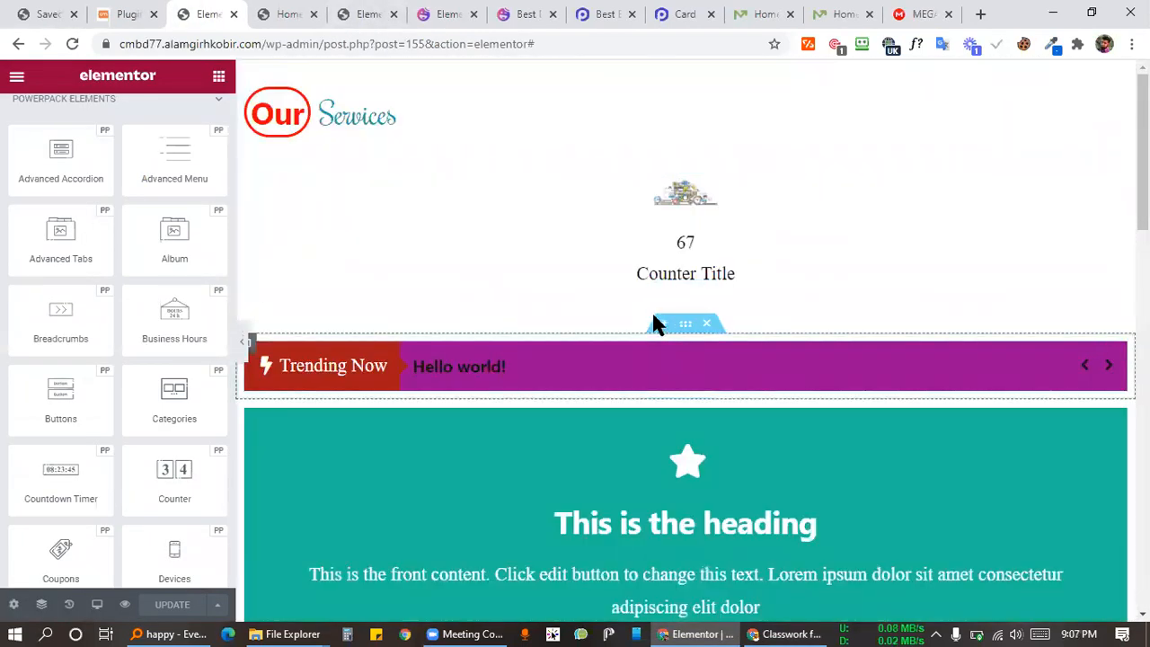
# Step: Add a single-column section above the Trending Now bar and drop a Button widget into it
pyautogui.click(658, 324)
pyautogui.click(665, 408)
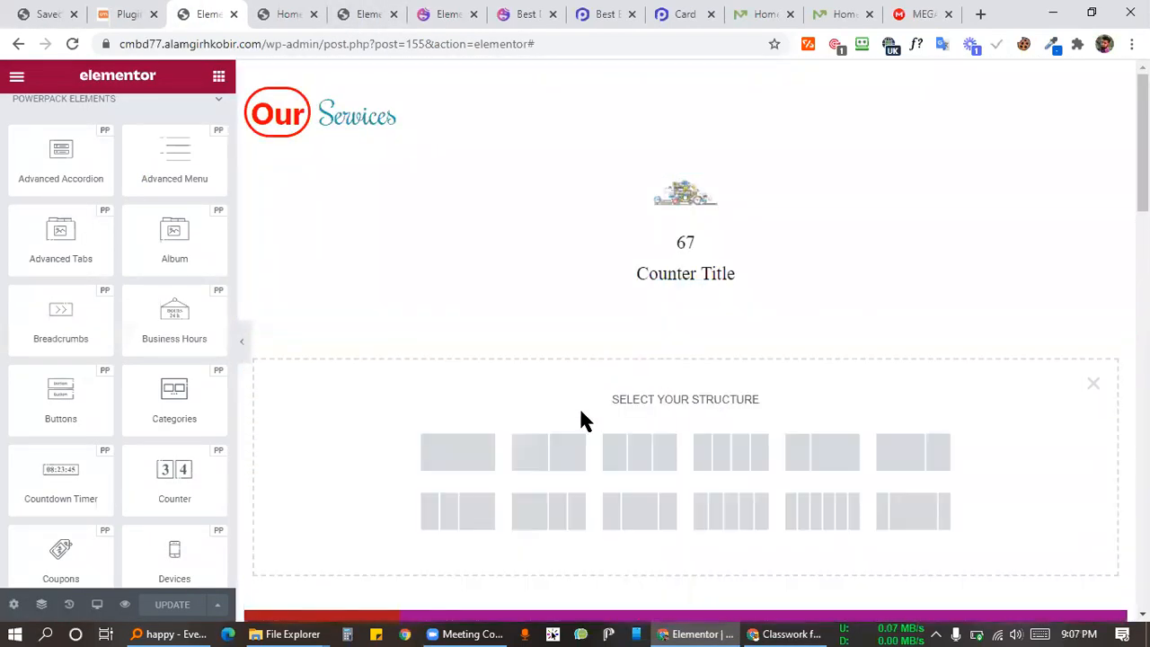
pyautogui.click(470, 458)
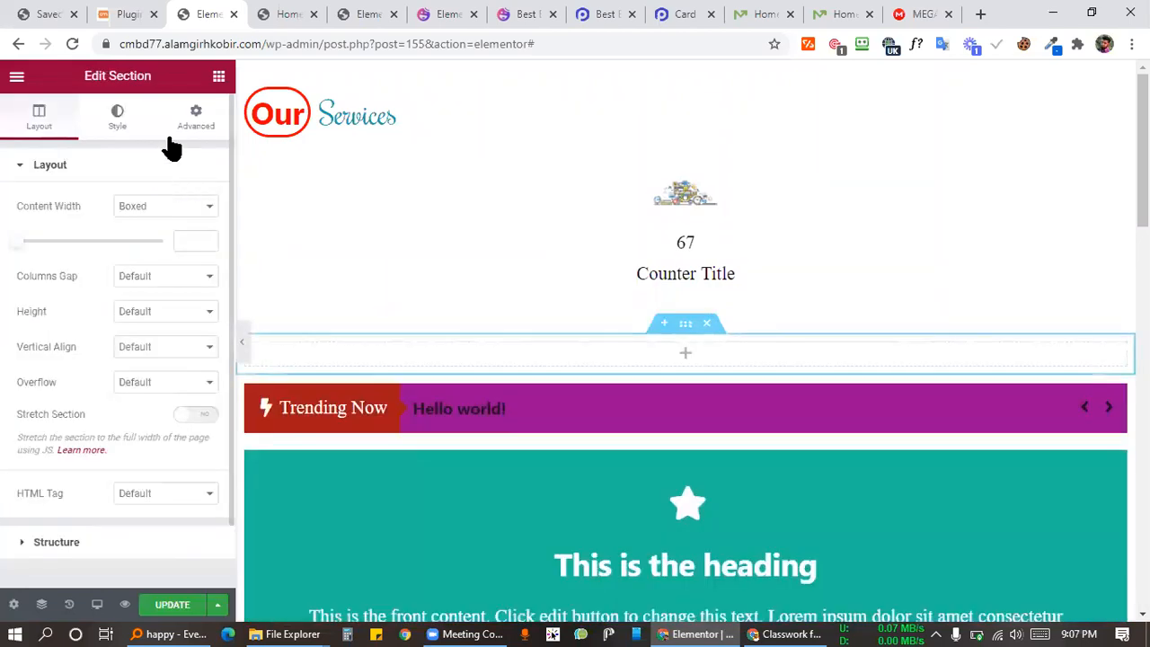
pyautogui.click(219, 77)
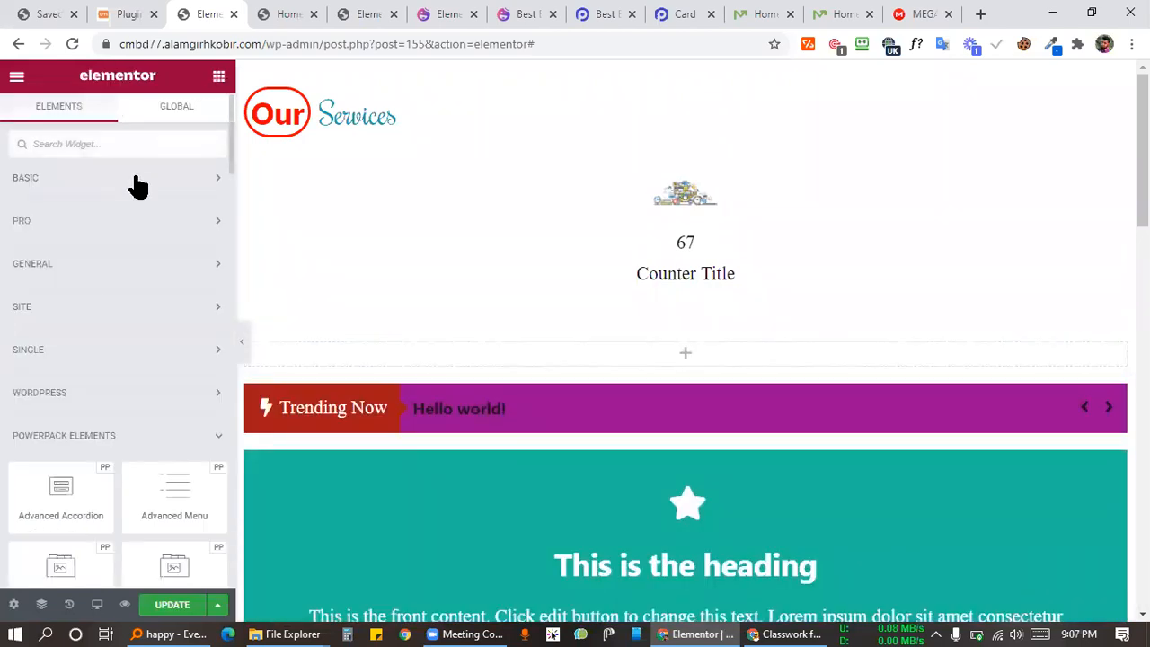
pyautogui.click(138, 184)
pyautogui.moveTo(174, 393); pyautogui.dragTo(694, 356)
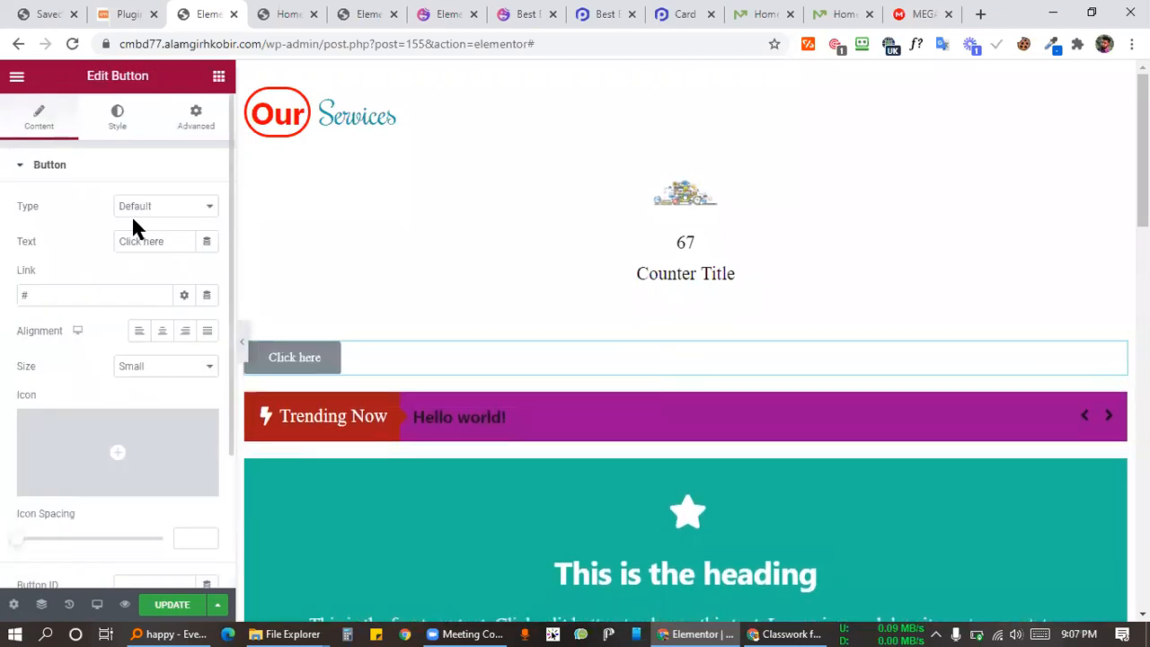
# Step: Relabel the button 'Powerpacck' and set its alignment to center
pyautogui.tripleClick(161, 245)
pyautogui.write('P')
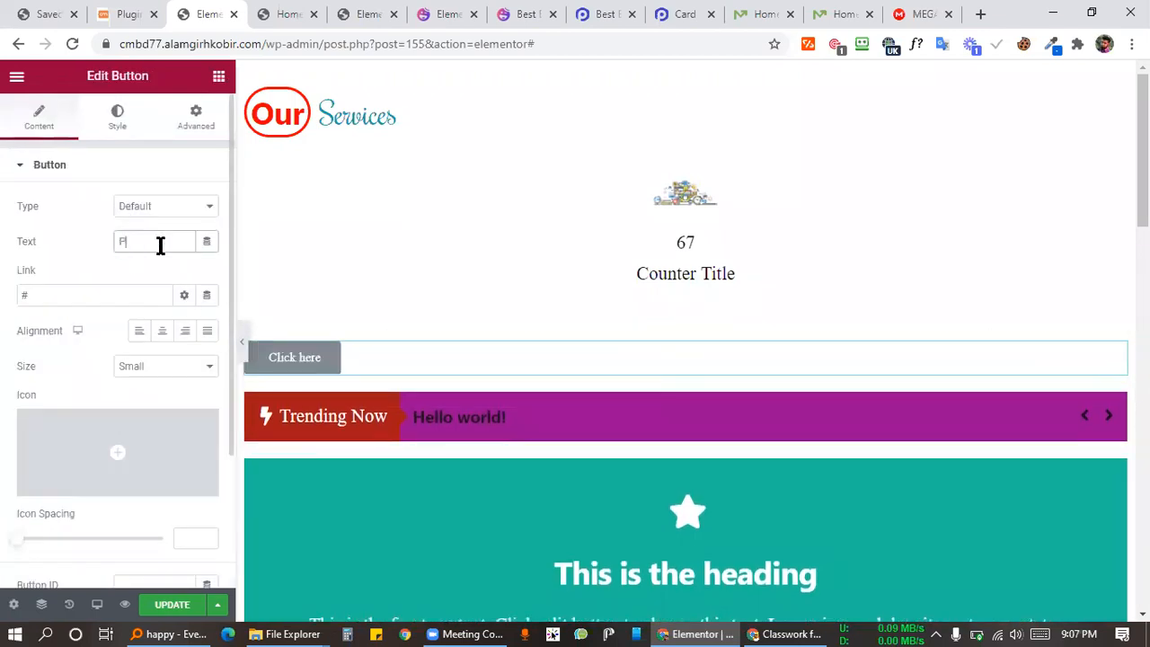
pyautogui.write('owerpacck')
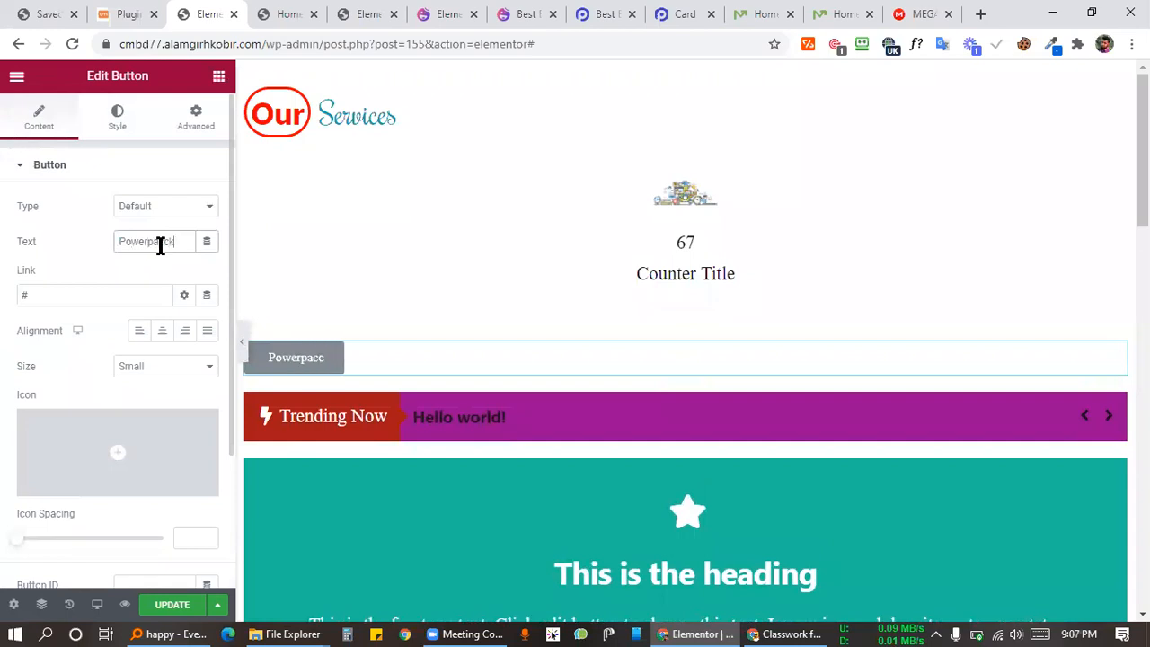
pyautogui.click(160, 332)
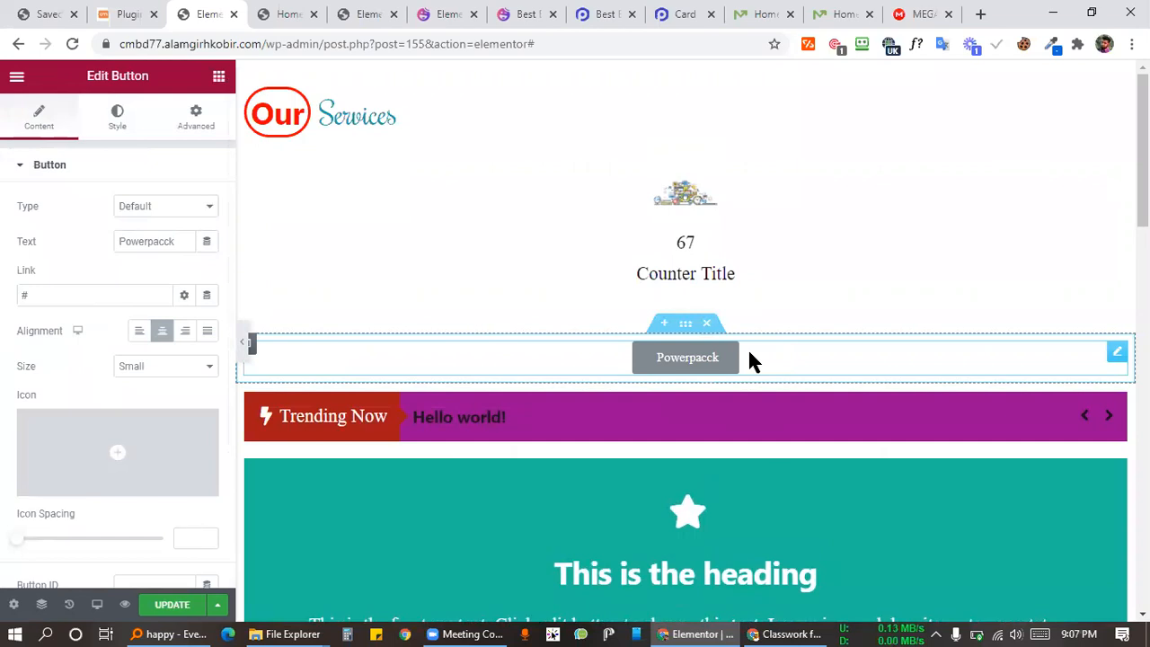
pyautogui.scroll(-2, 180, 270)
pyautogui.scroll(2, 215, 296)
pyautogui.click(113, 130)
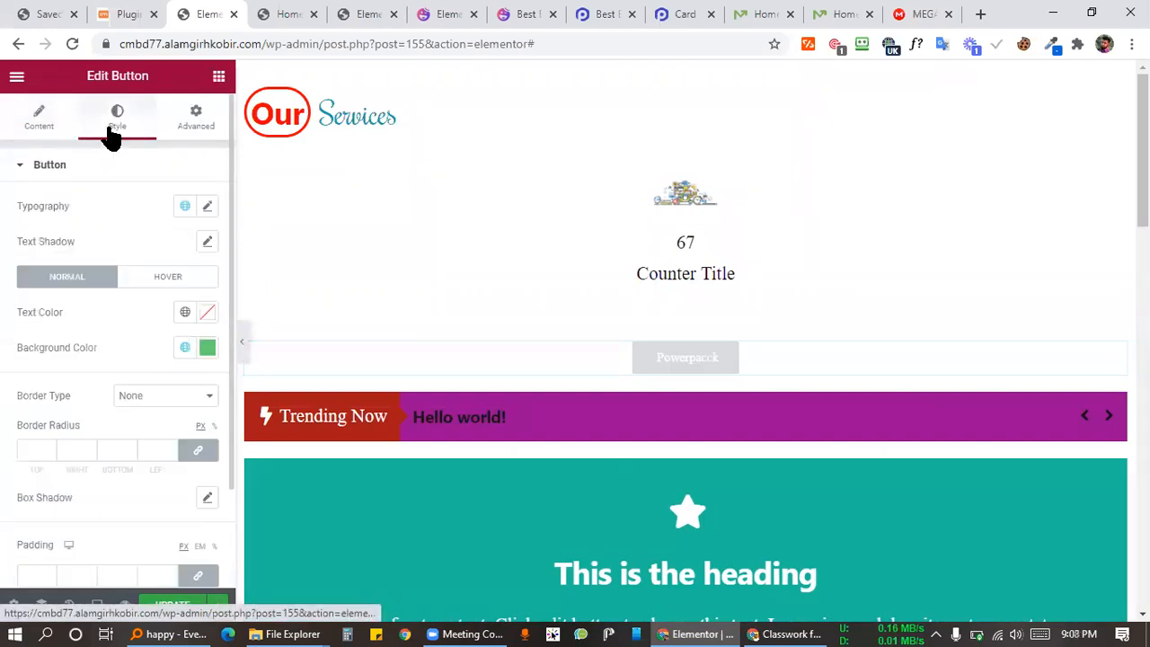
# Step: Give the Powerpacck button a red text colour
pyautogui.click(207, 313)
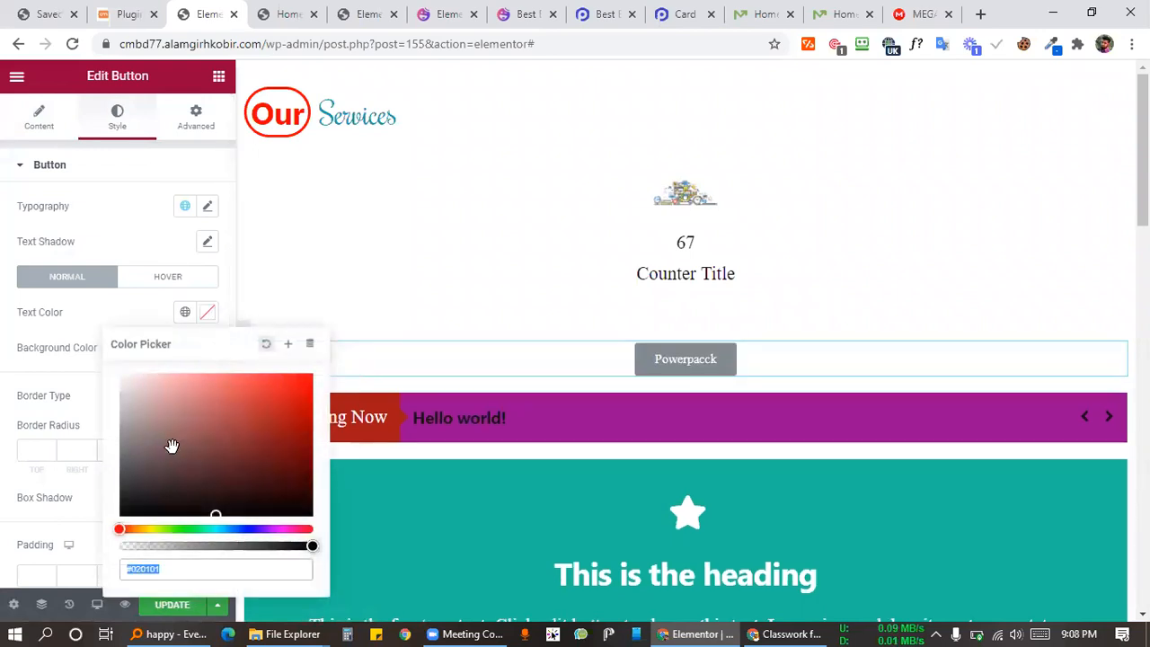
pyautogui.click(267, 422)
pyautogui.click(212, 468)
pyautogui.click(242, 396)
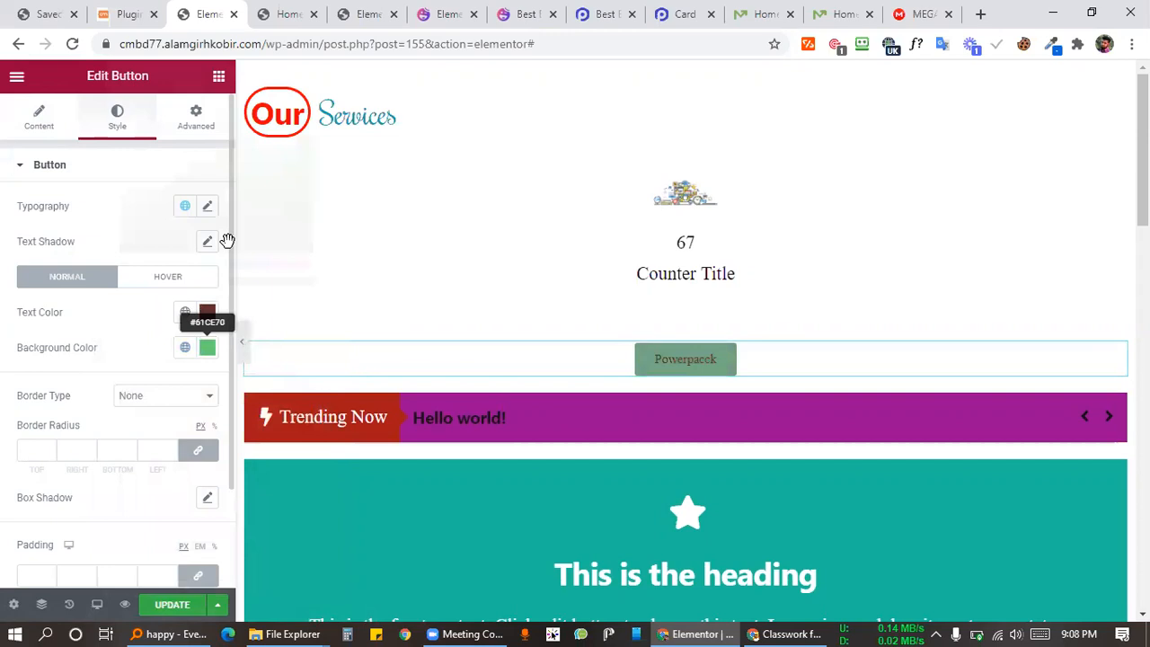
# Step: Set the button background to black and change the text to bright red
pyautogui.click(208, 348)
pyautogui.click(229, 236)
pyautogui.click(123, 125)
pyautogui.click(264, 231)
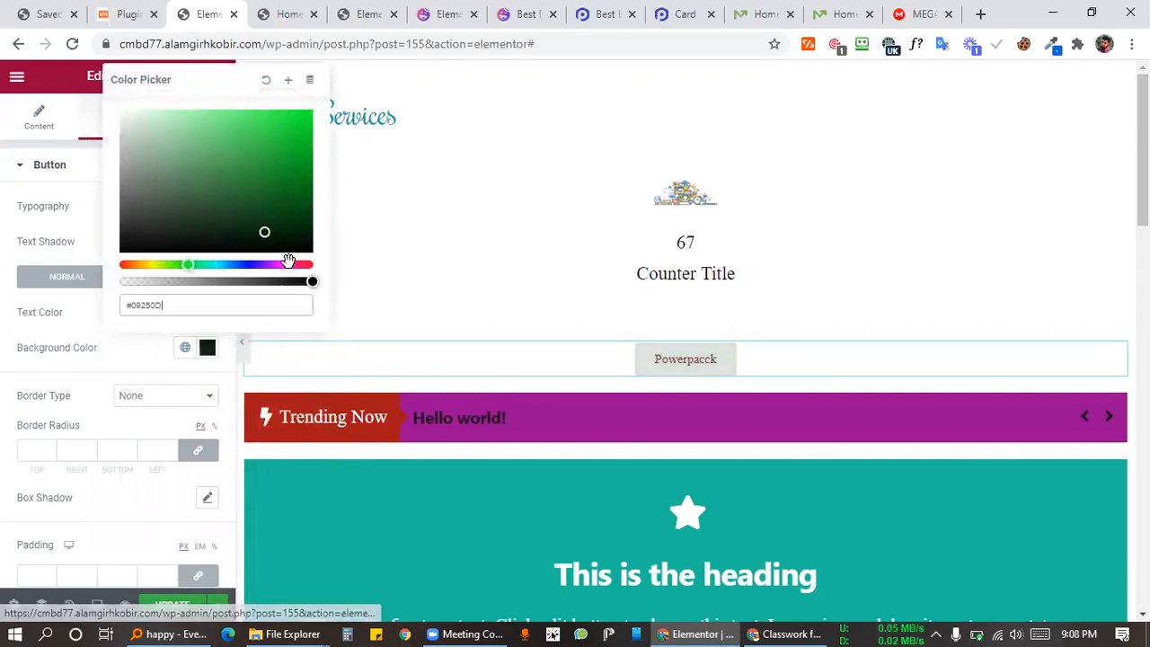
pyautogui.click(289, 261)
pyautogui.click(228, 355)
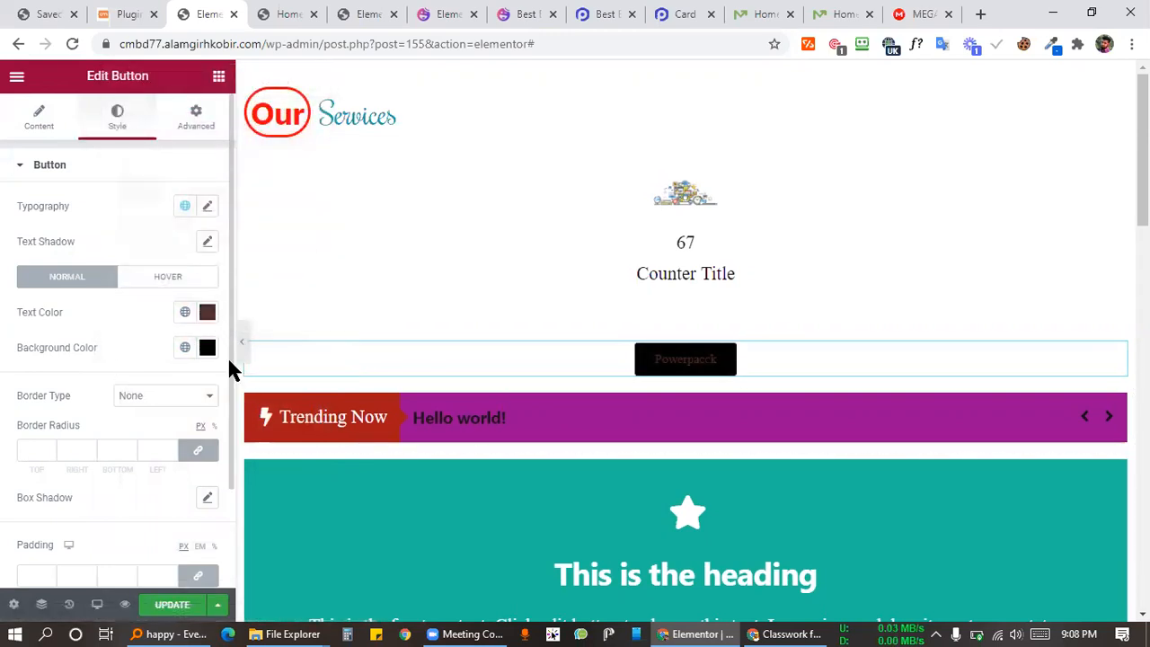
pyautogui.click(208, 312)
pyautogui.click(287, 395)
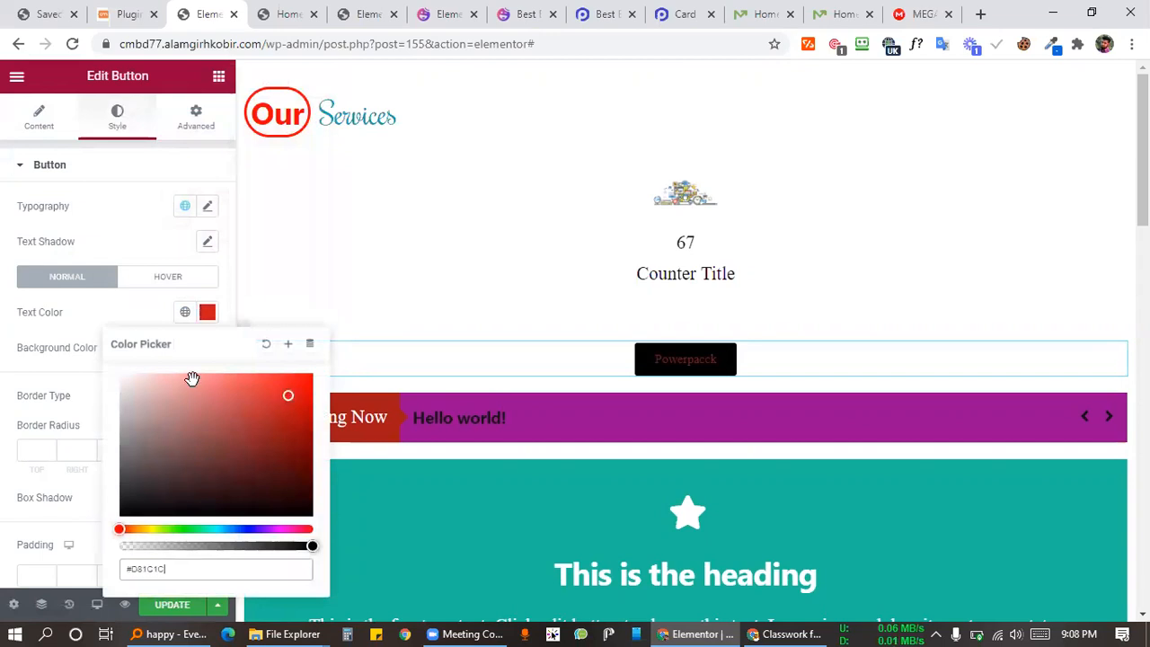
pyautogui.click(106, 312)
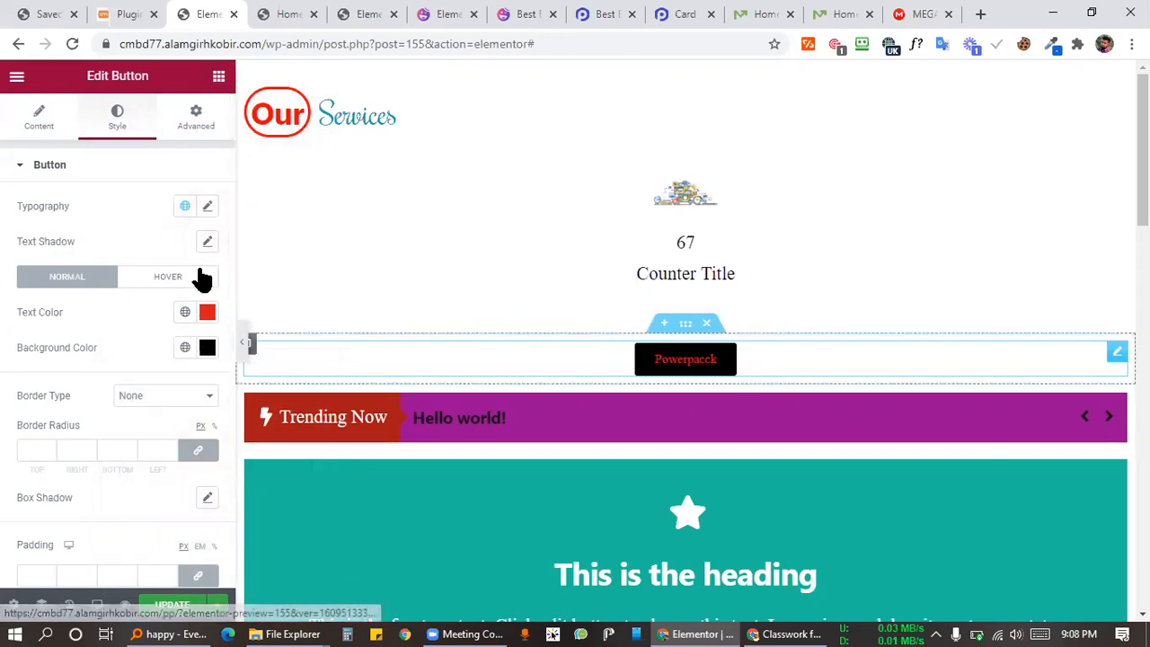
pyautogui.moveTo(844, 364)
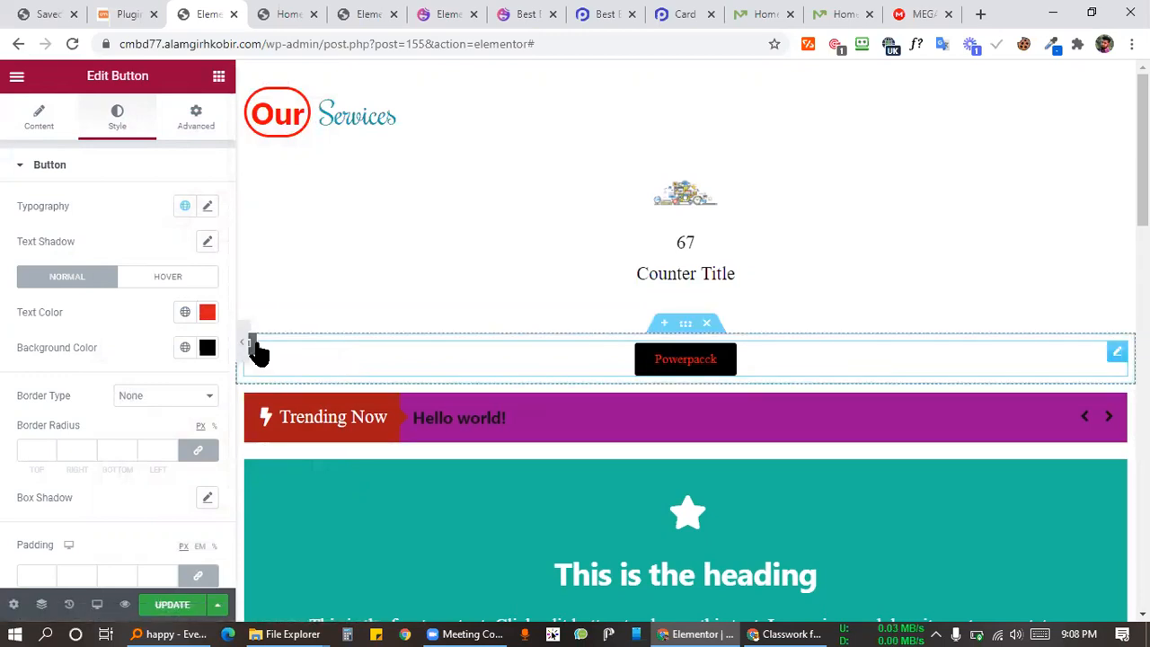
# Step: Duplicate the column holding the Powerpacck button
pyautogui.rightClick(249, 364)
pyautogui.click(250, 358)
pyautogui.rightClick(254, 351)
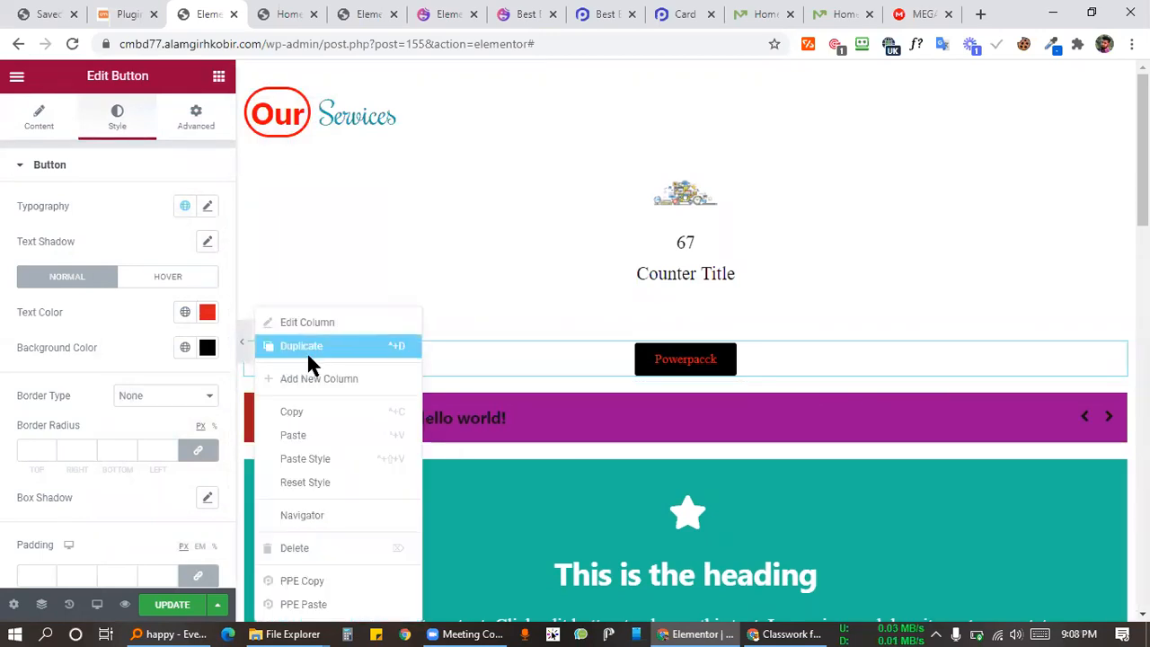
pyautogui.click(307, 352)
# Step: Left-align the right button, right-align the left one, and save with UPDATE
pyautogui.click(899, 360)
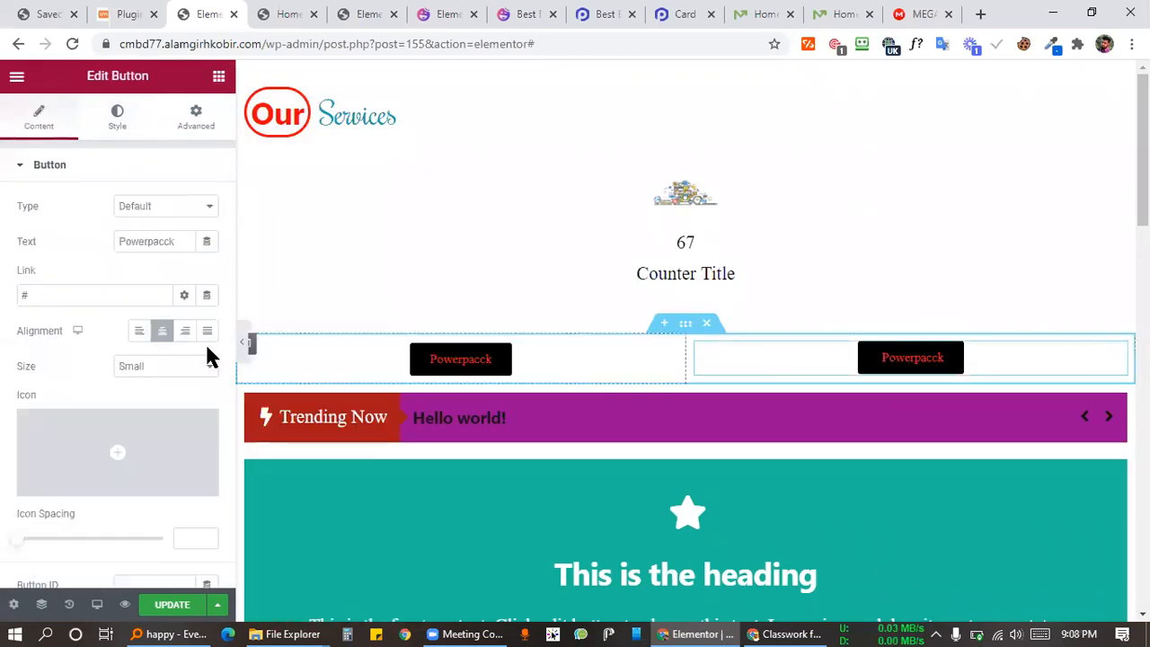
pyautogui.click(138, 331)
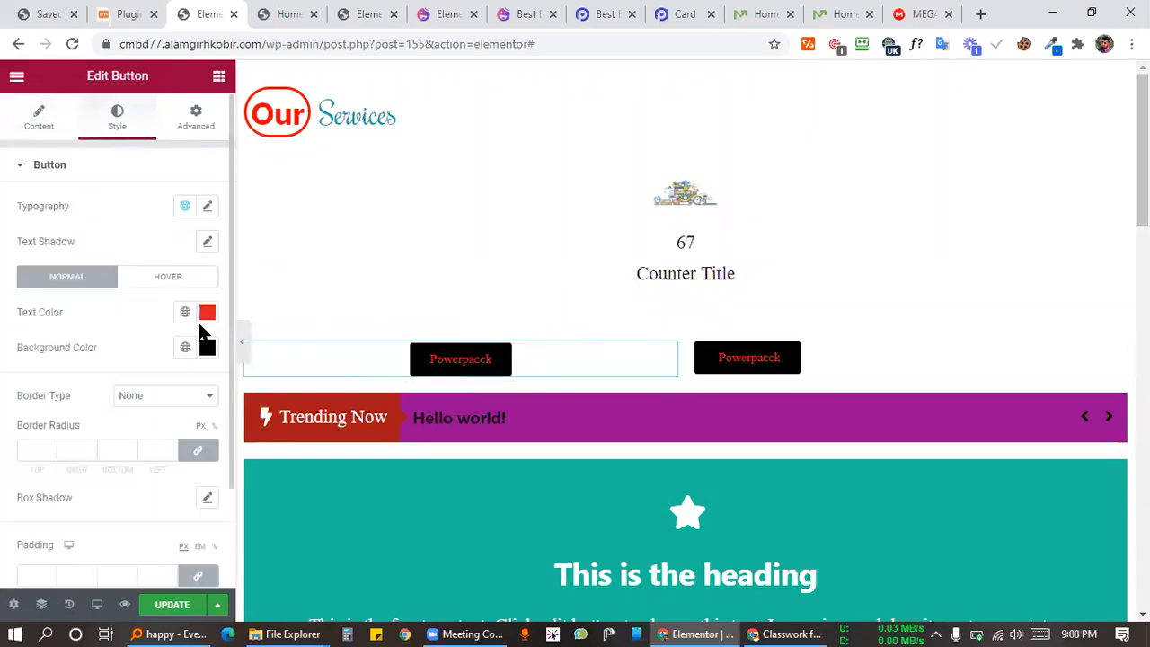
pyautogui.click(38, 119)
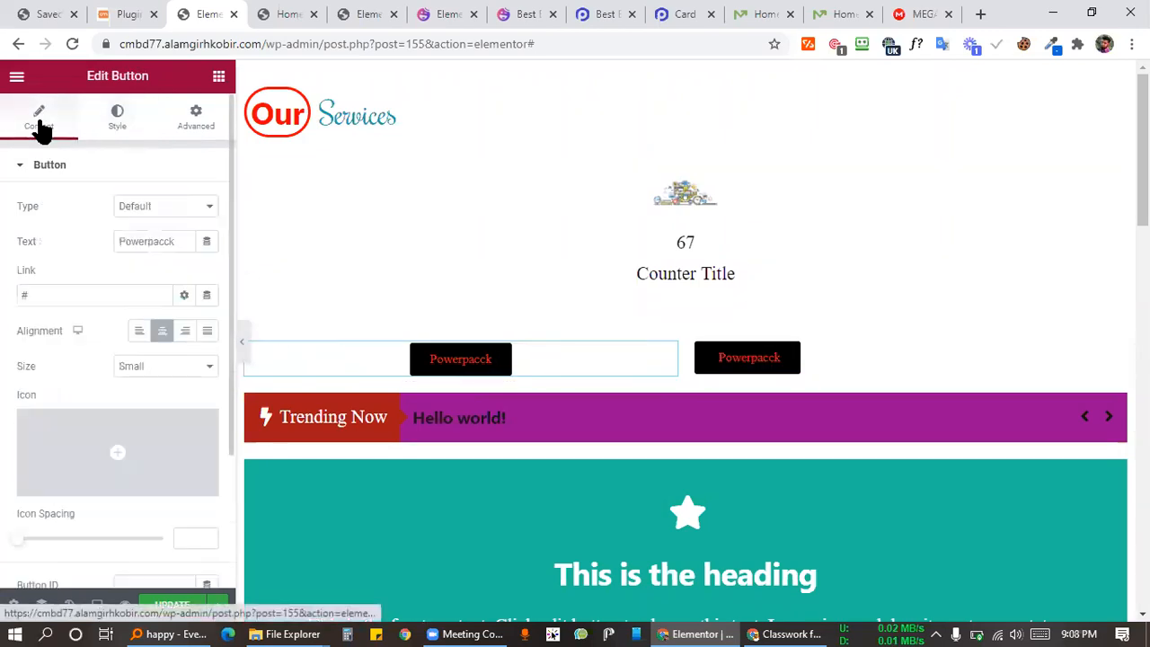
pyautogui.click(184, 332)
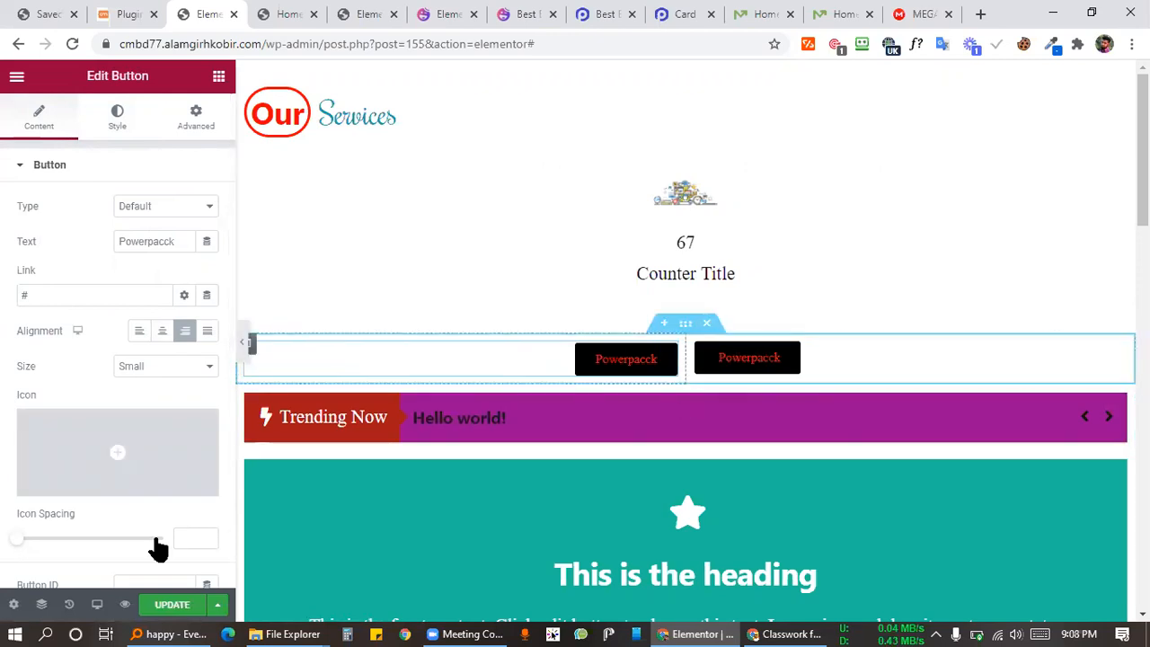
pyautogui.click(167, 606)
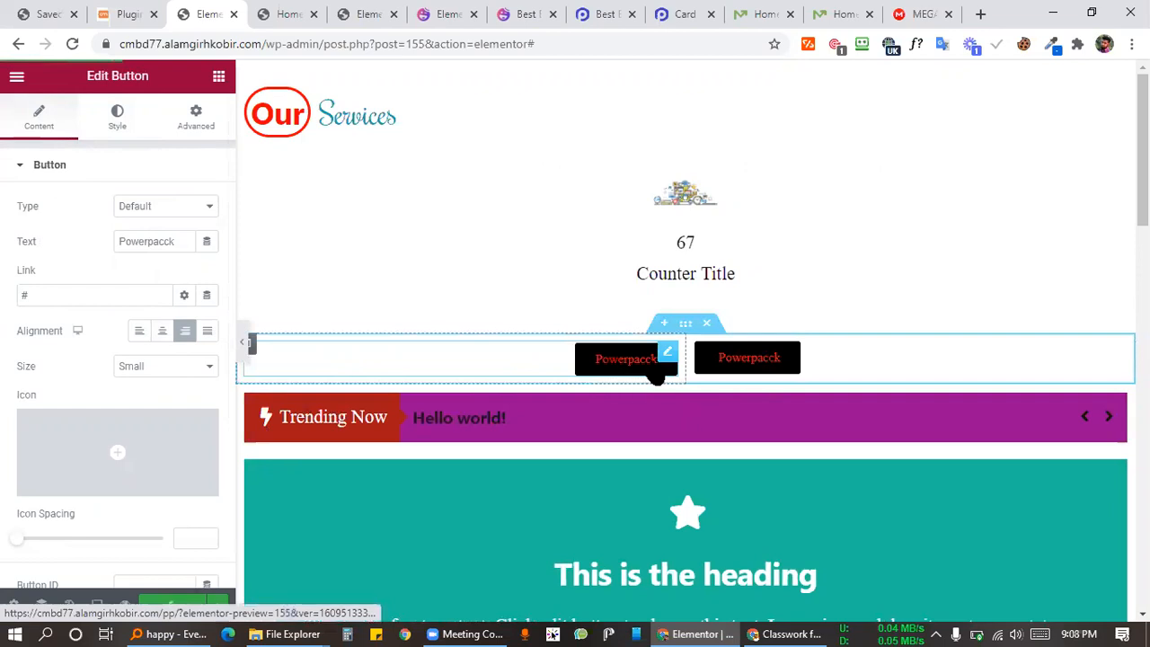
# Step: Change the left button's text to 'res'
pyautogui.doubleClick(72, 294)
pyautogui.doubleClick(152, 241)
pyautogui.write('res')
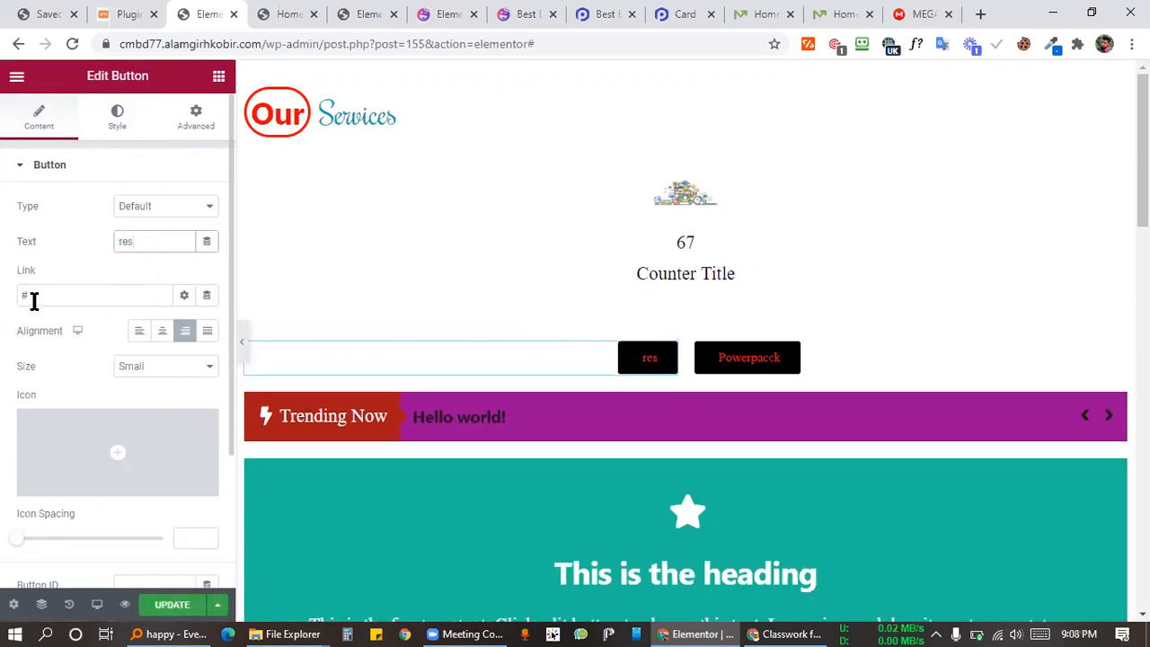
pyautogui.doubleClick(36, 292)
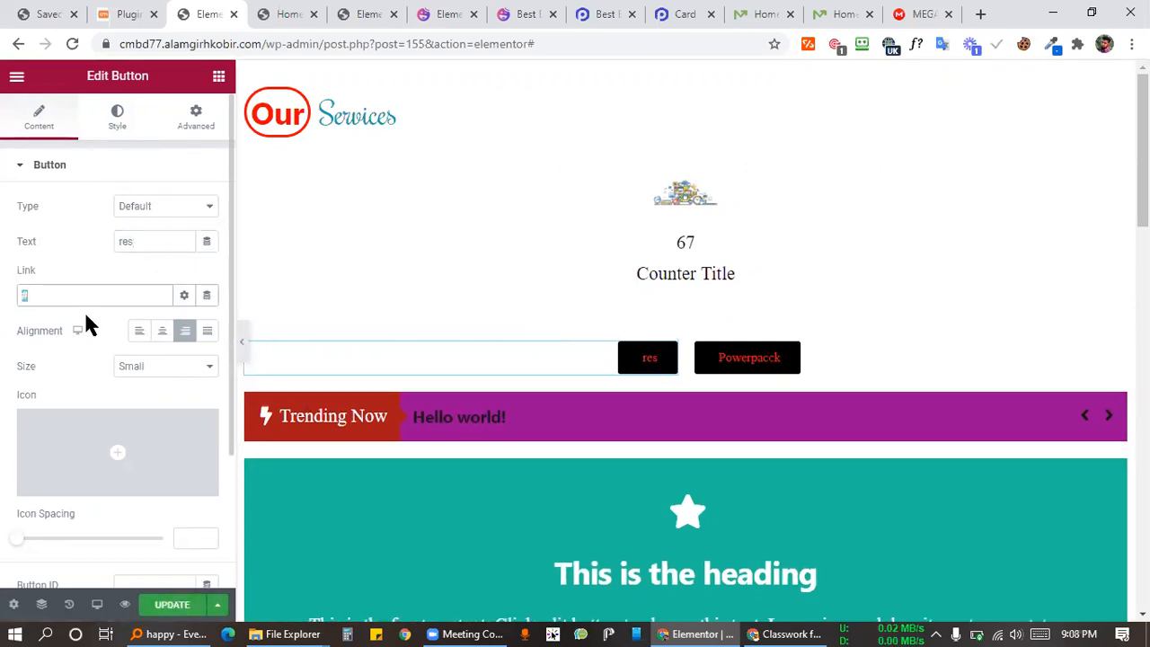
# Step: Correct the right button's text from 'Powerpacck' to 'Powerpack' and update the page
pyautogui.click(843, 353)
pyautogui.click(167, 241)
pyautogui.press('BackSpace')
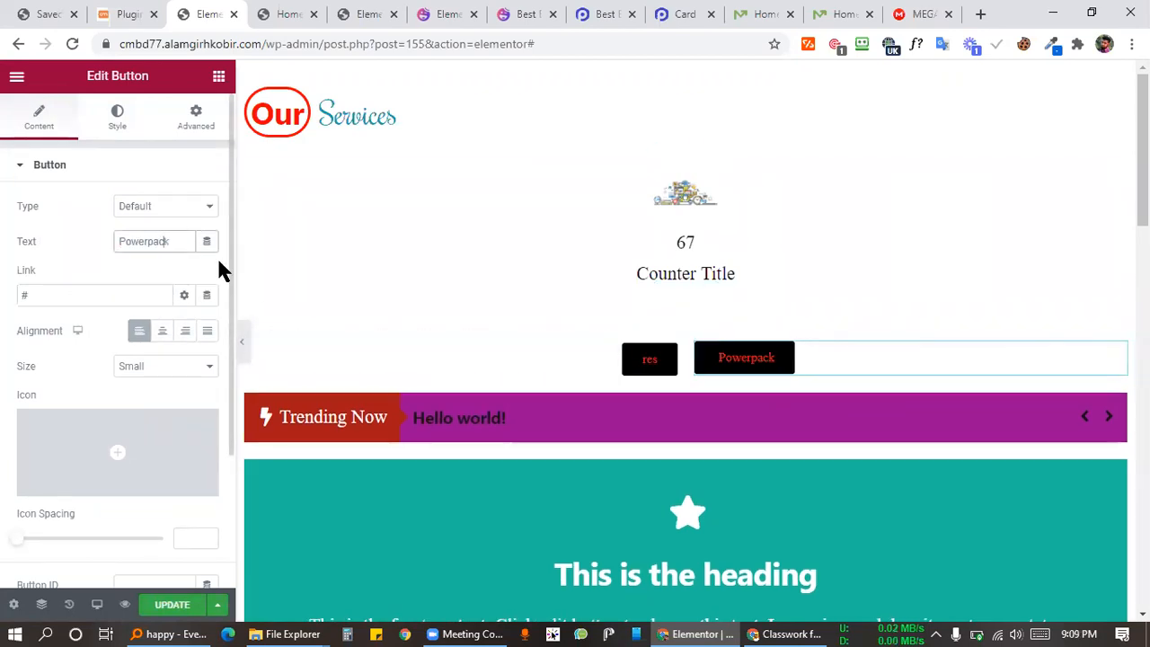
pyautogui.click(118, 260)
pyautogui.click(170, 604)
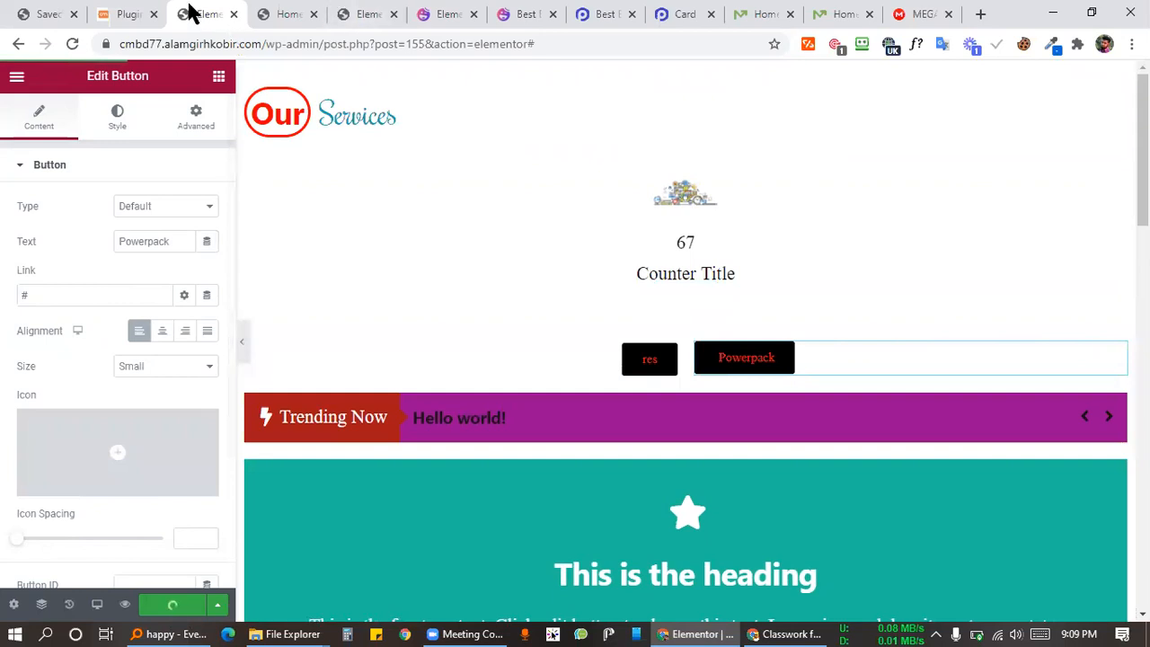
pyautogui.click(789, 635)
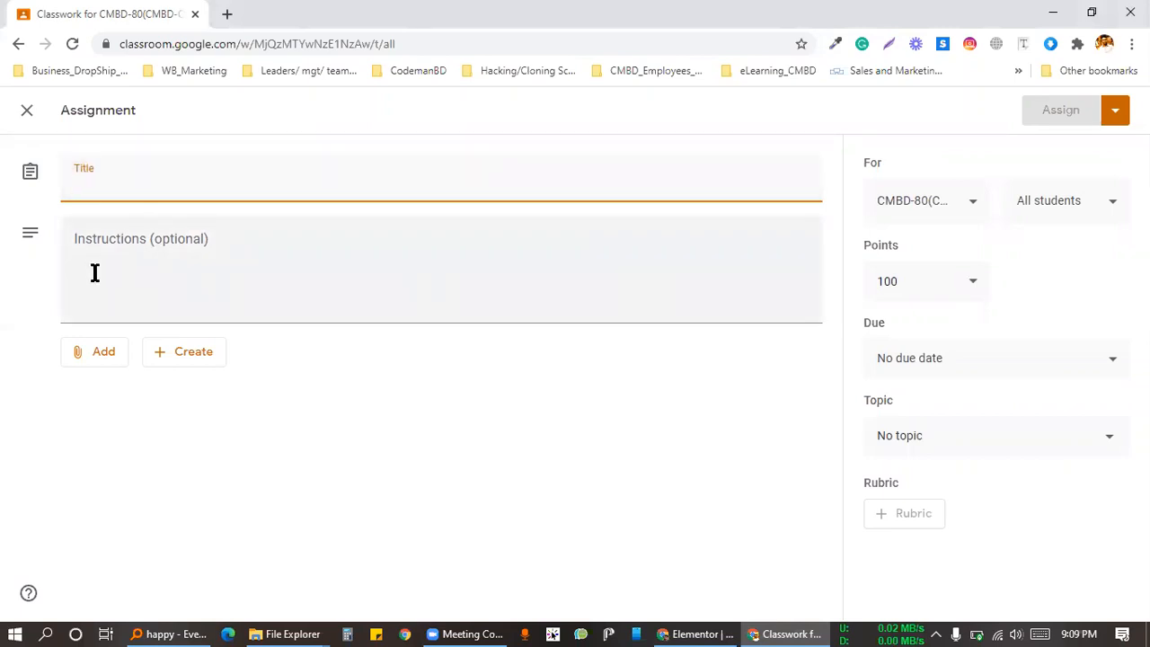
# Step: Enter 'Assignment 07' as the assignment title, fixing the typo
pyautogui.write('Assignemnt')
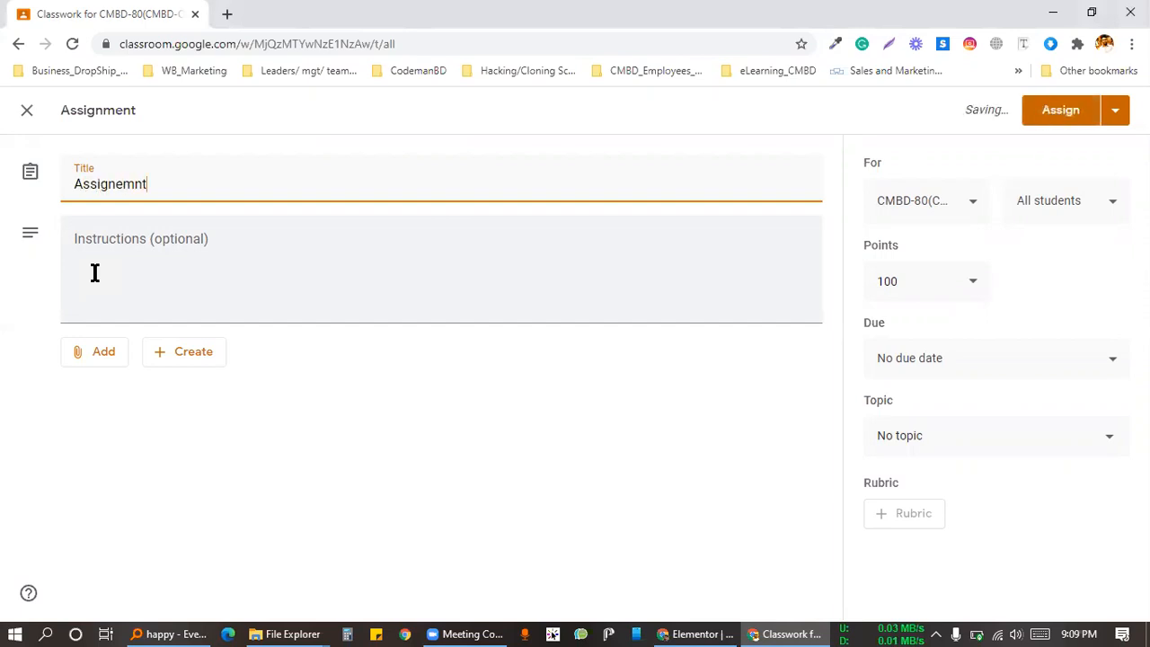
pyautogui.press('BackSpace')
pyautogui.press('BackSpace')
pyautogui.press('BackSpace')
pyautogui.press('BackSpace')
pyautogui.write('ment')
pyautogui.press('BackSpace')
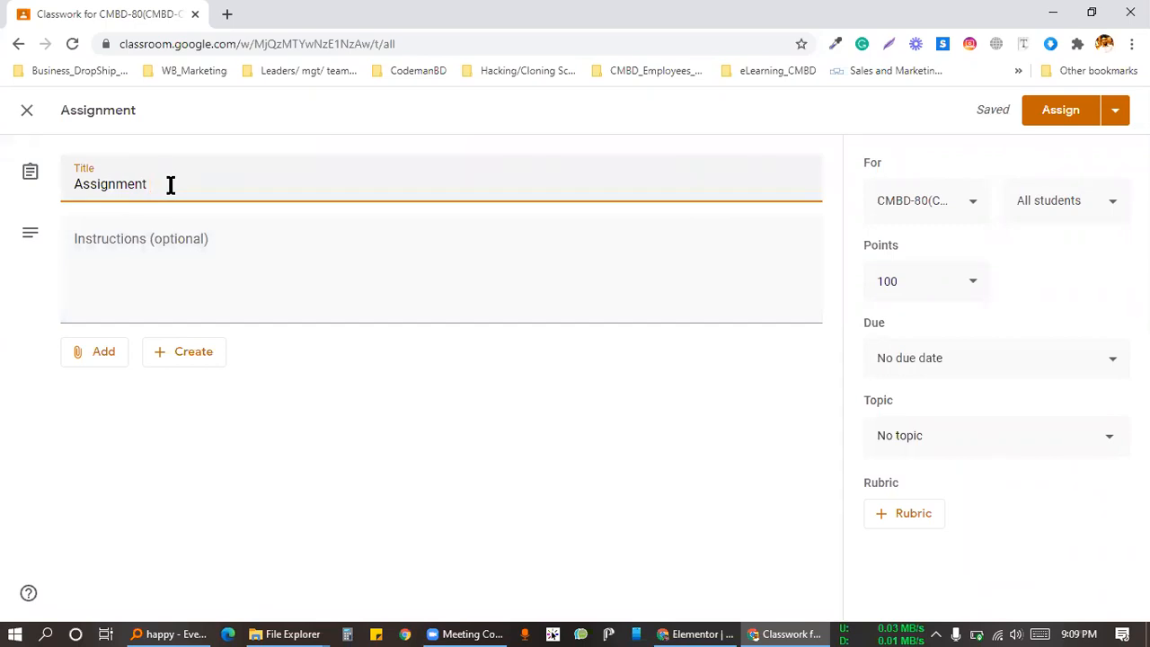
pyautogui.write('07')
pyautogui.press('Tab')
pyautogui.click(153, 433)
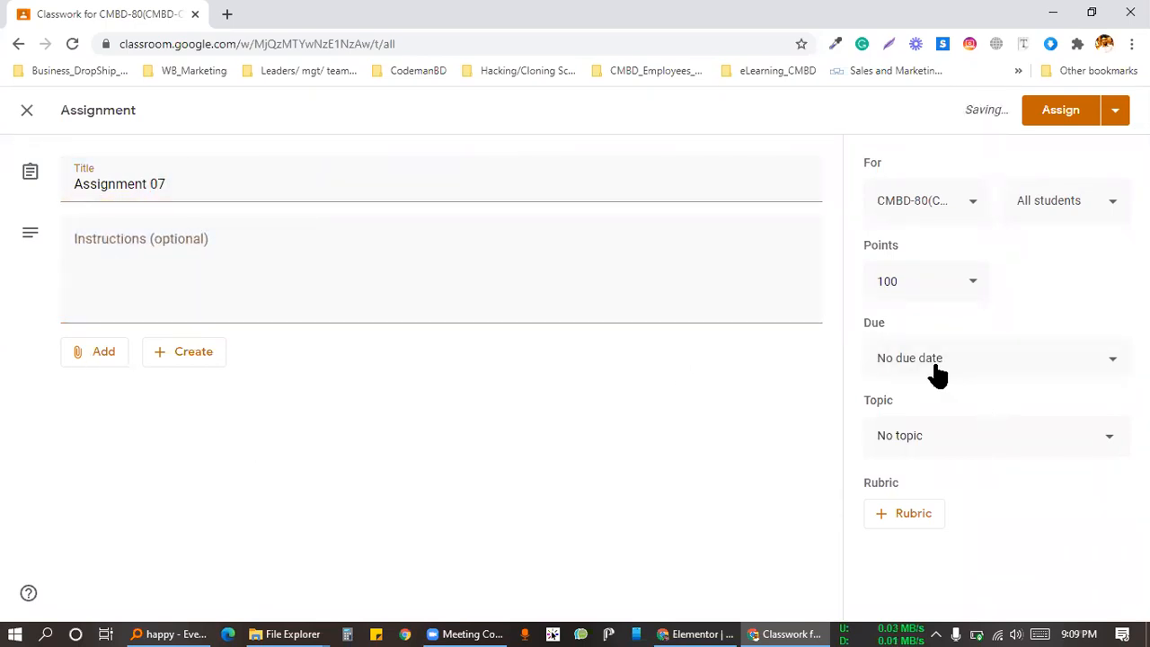
pyautogui.click(359, 263)
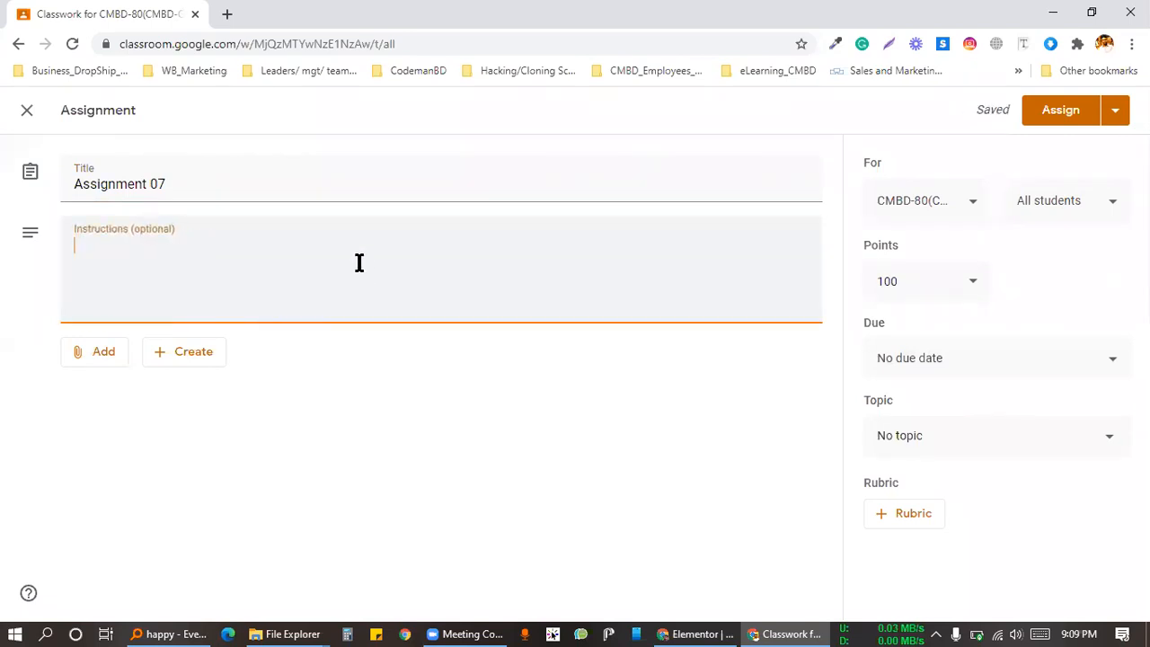
# Step: Write the instructions "Make 'Home SEO' (Assignment:04) full device responsive"
pyautogui.write('Make Home SEO')
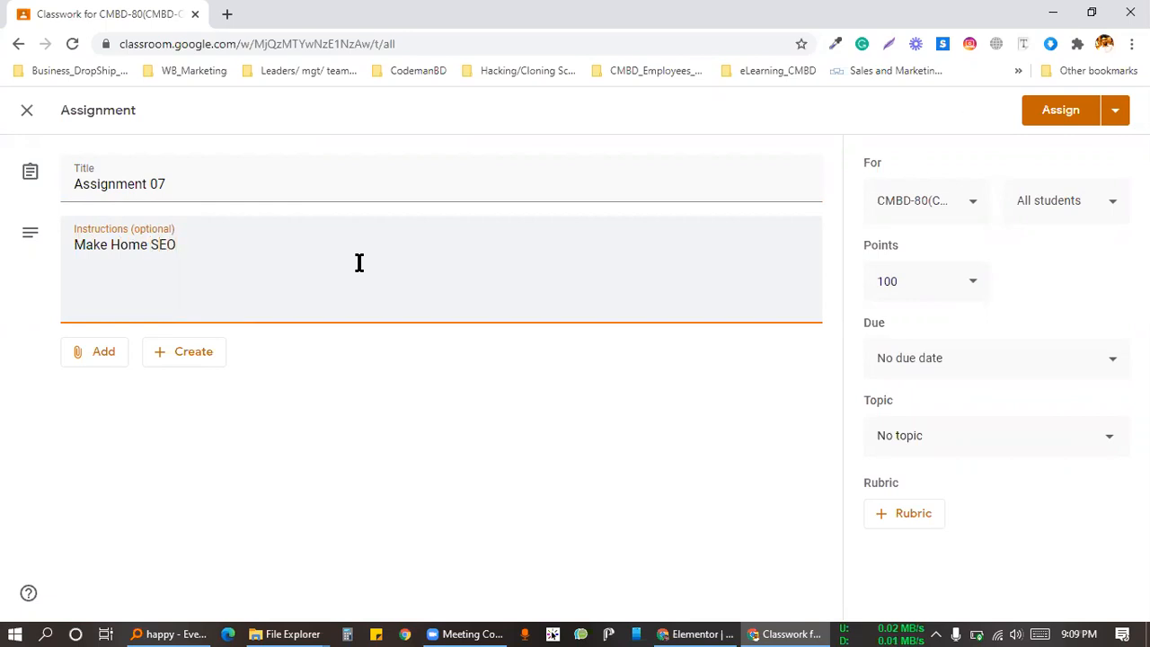
pyautogui.write("'")
pyautogui.hotkey('ctrl', 'Left')
pyautogui.write("'")
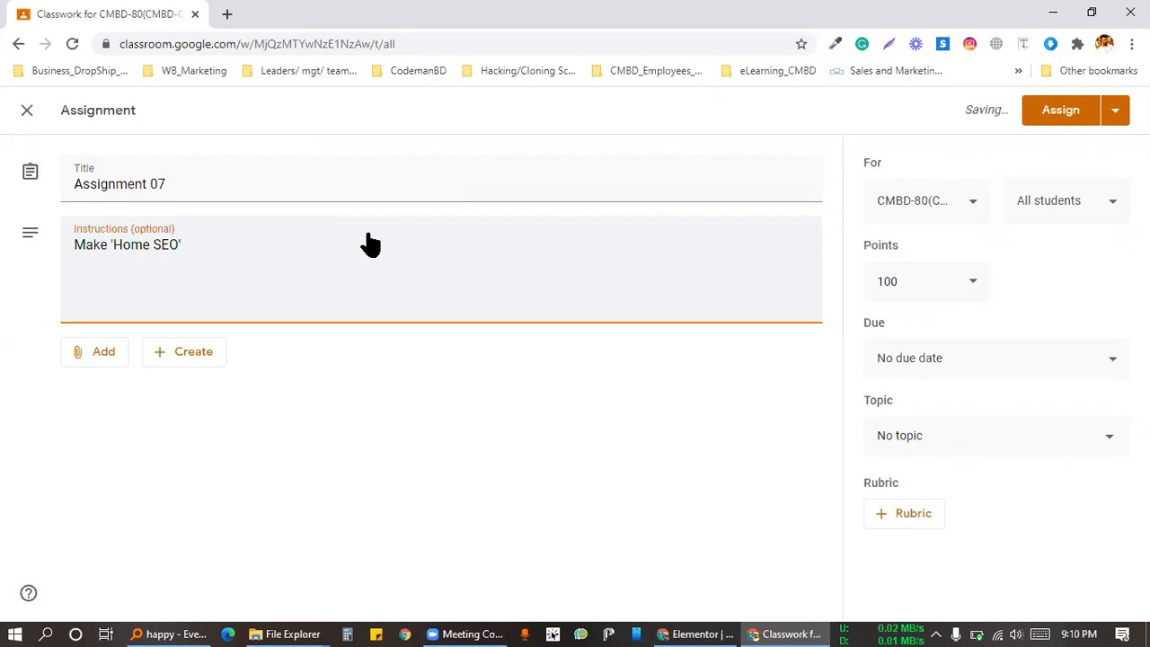
pyautogui.write('(Assignmen')
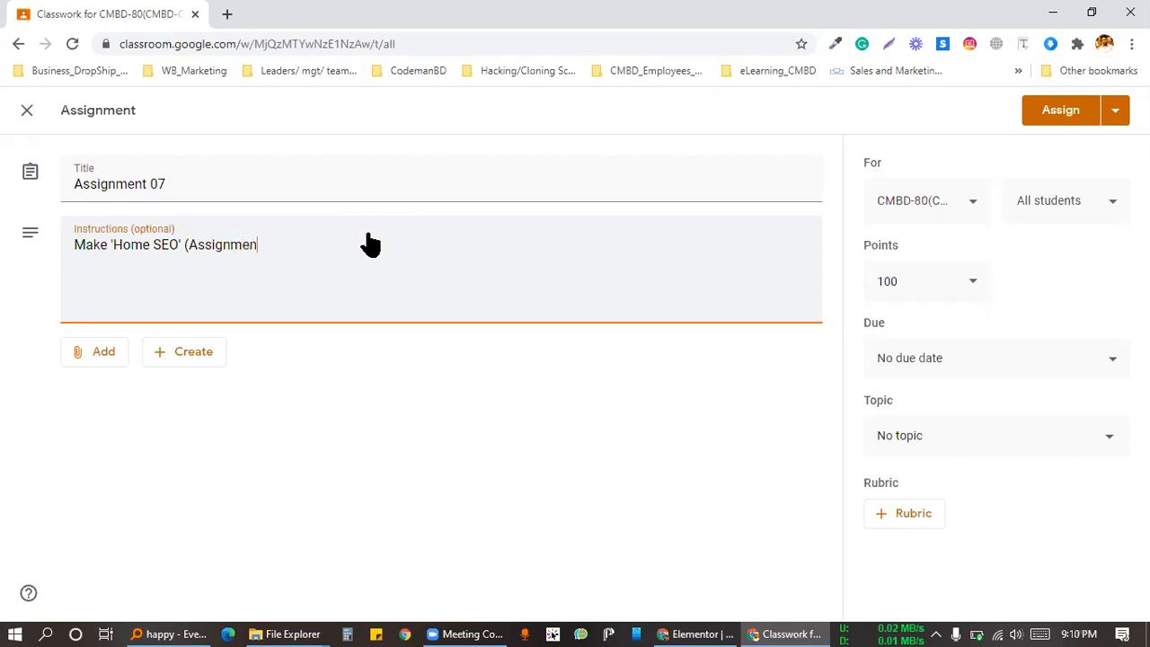
pyautogui.write('t:04) device responsive')
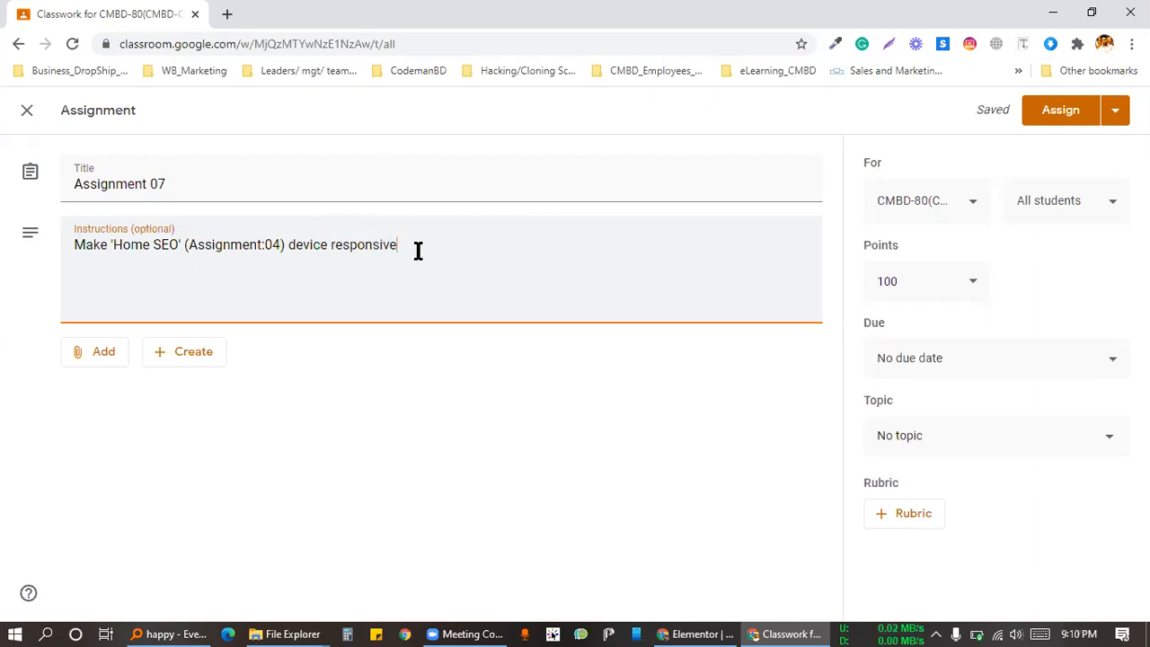
pyautogui.write('full')
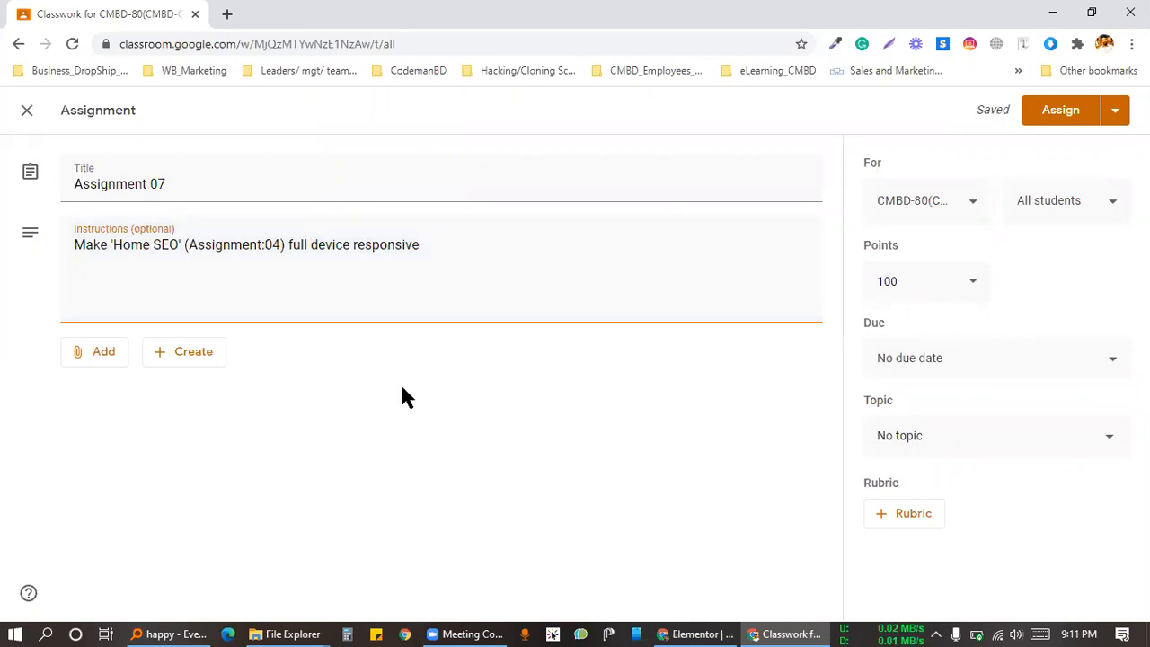
pyautogui.click(223, 13)
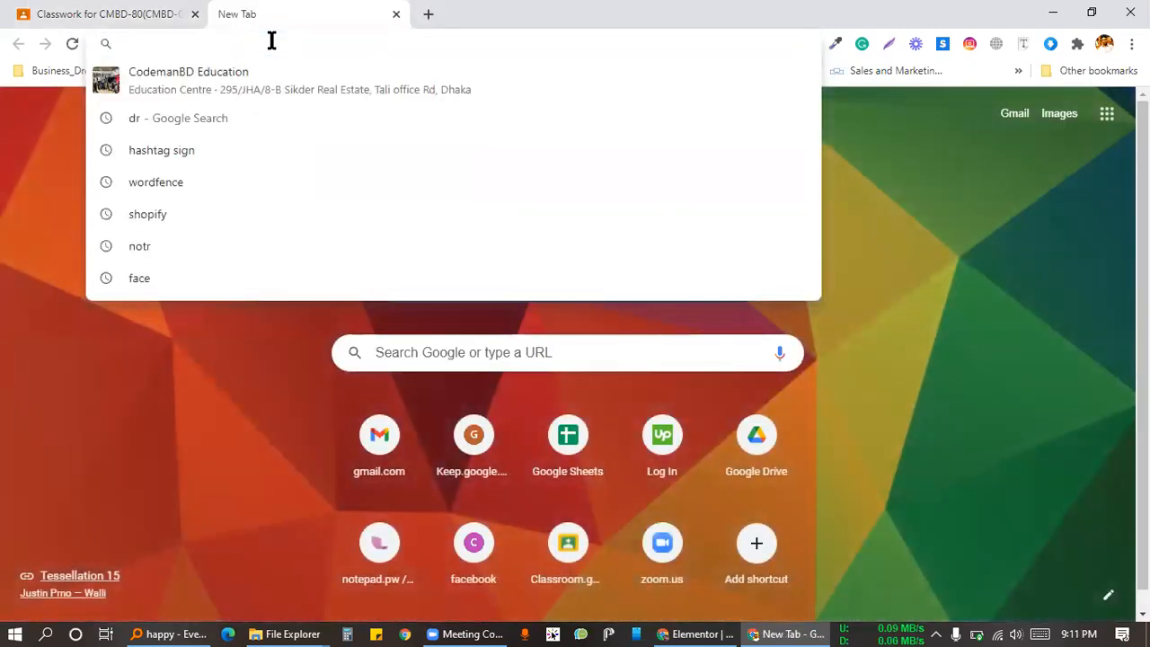
pyautogui.write('el')
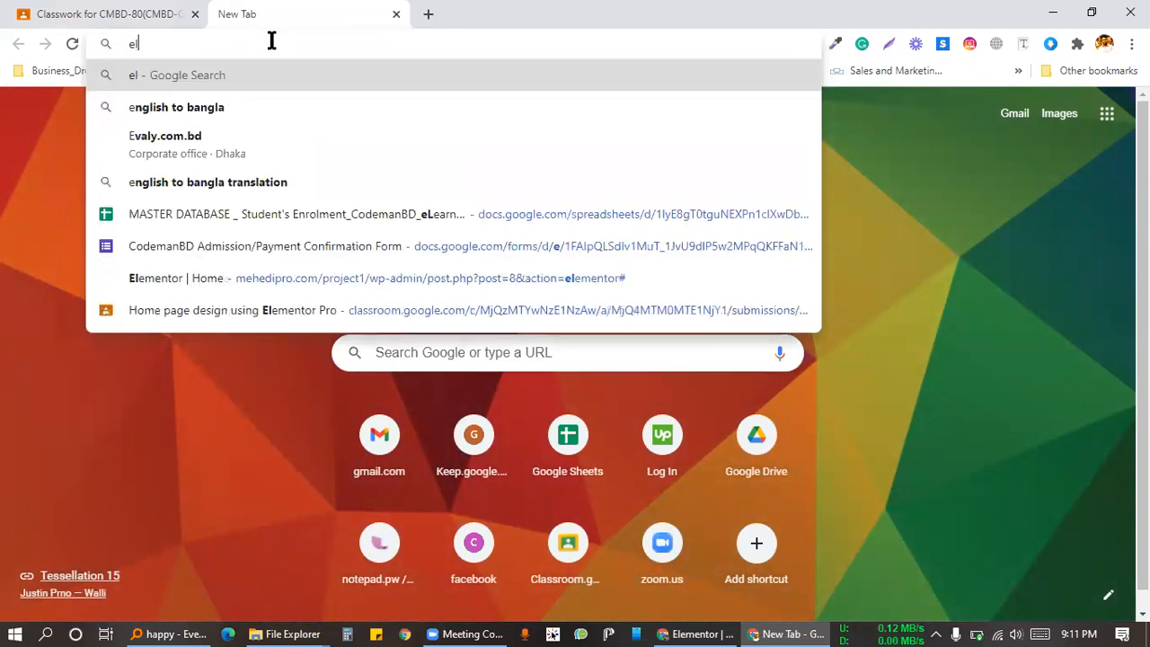
pyautogui.write('eme')
pyautogui.press('BackSpace')
pyautogui.hotkey('ctrl', 'a')
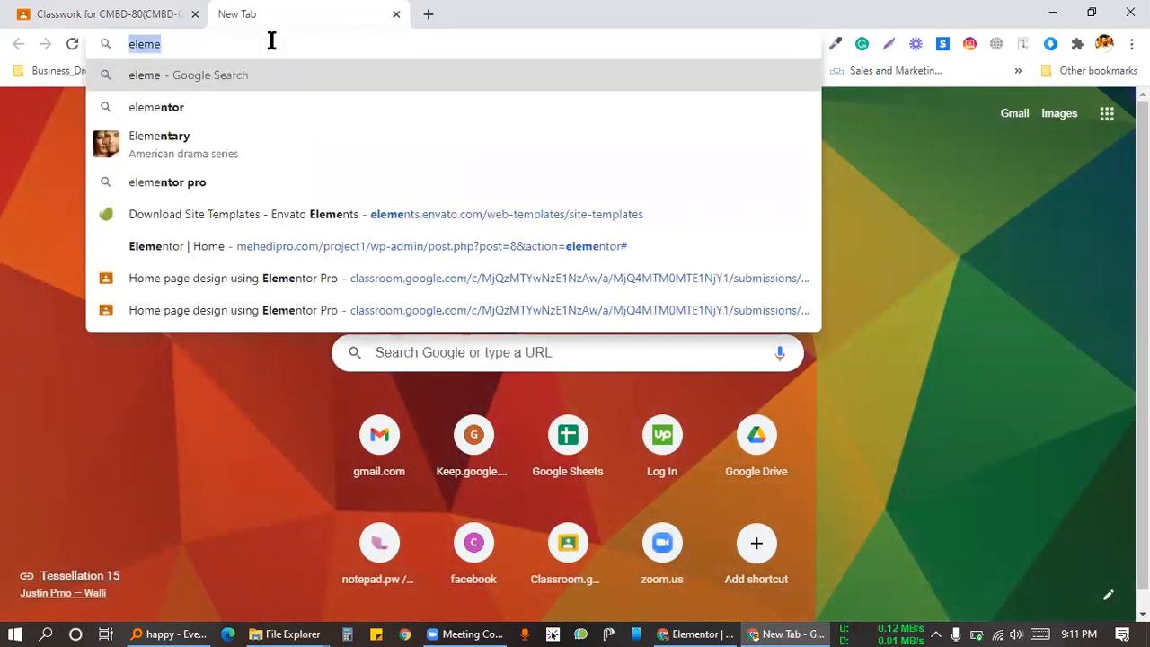
pyautogui.press('BackSpace')
pyautogui.click(396, 14)
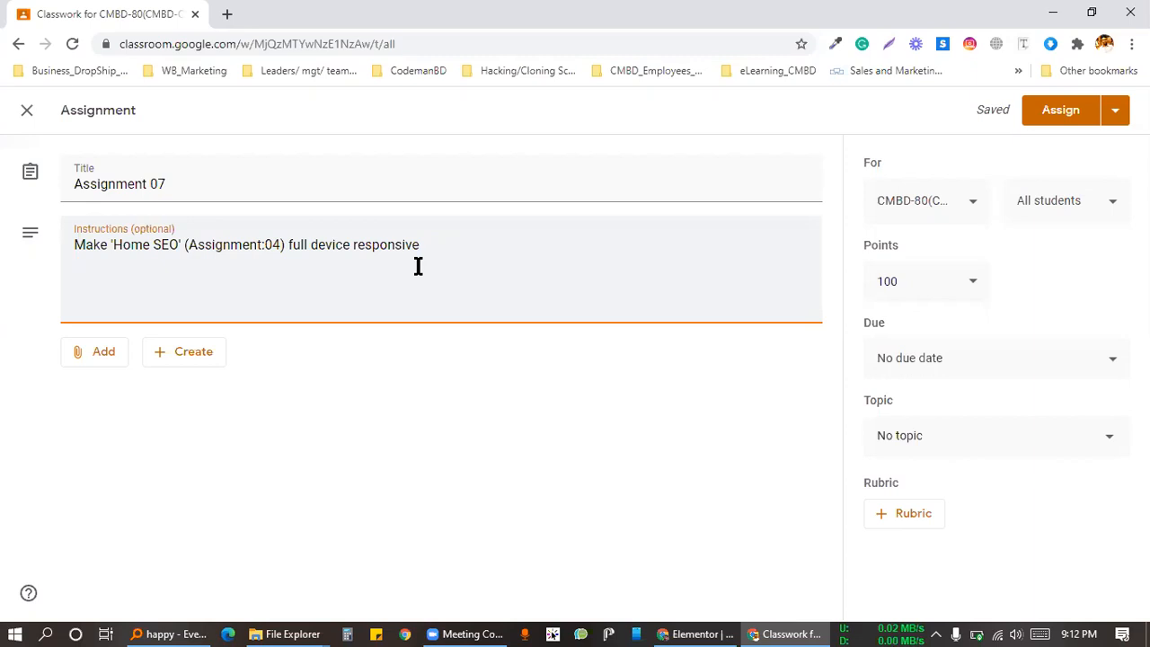
# Step: Begin a second instruction line with 'use all', then show Elementor's widget list
pyautogui.press('Return')
pyautogui.write('use all')
pyautogui.hotkey('alt', 'Tab')
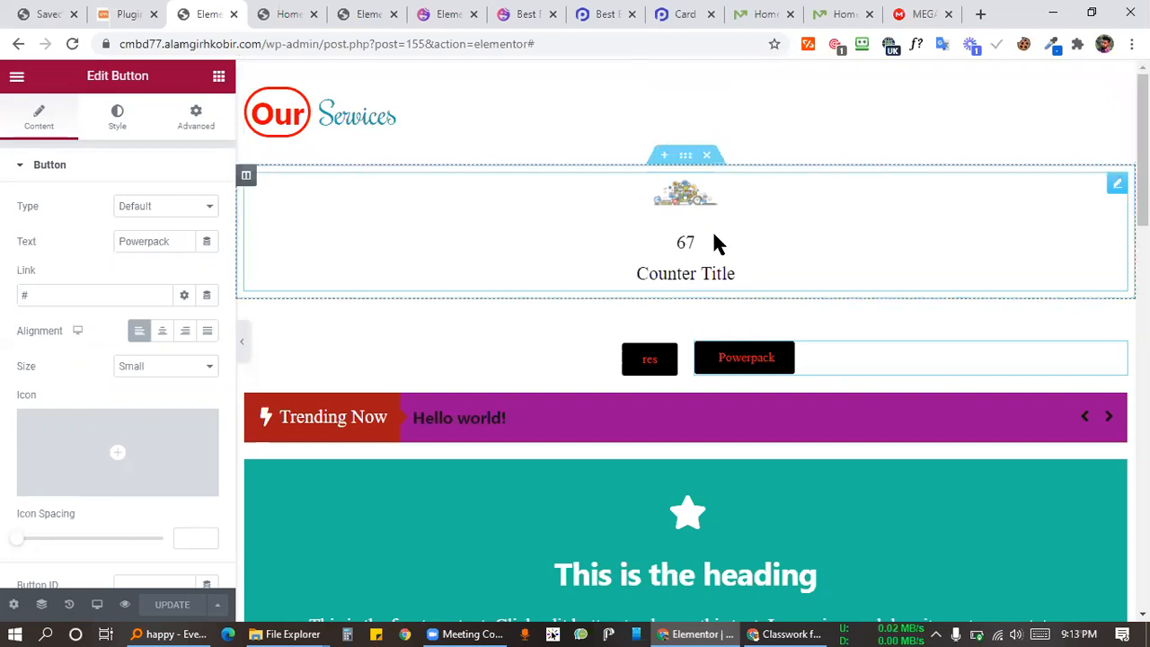
pyautogui.click(217, 78)
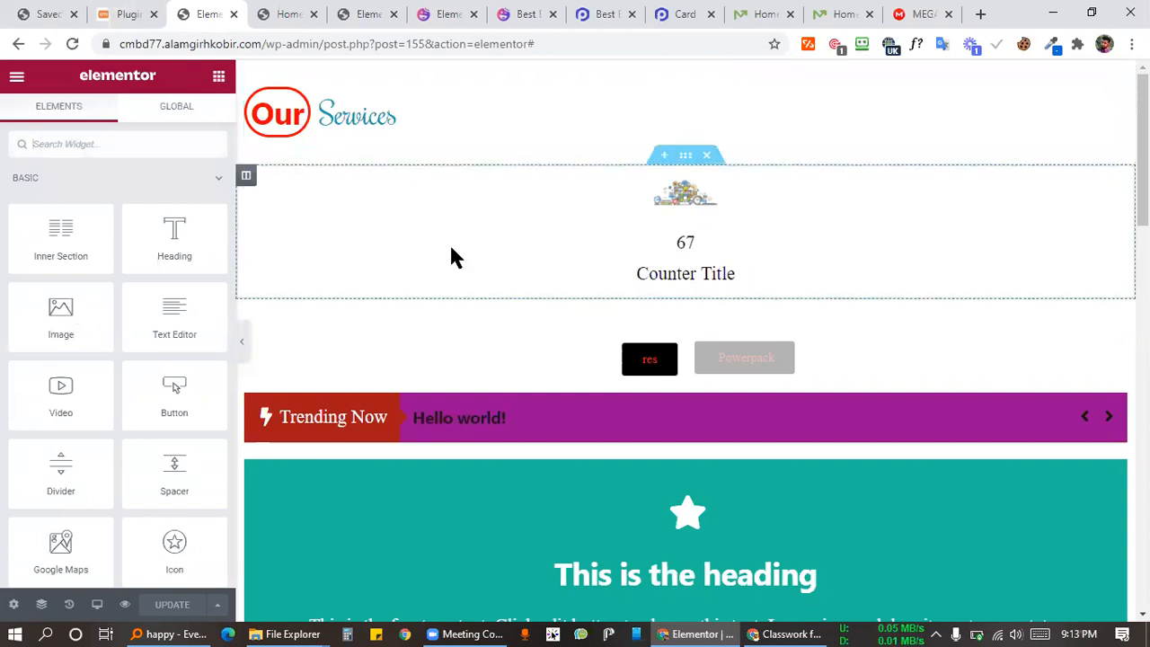
# Step: Finish the second line as 'use all widget of powerpack addons', correcting the spelling
pyautogui.click(809, 633)
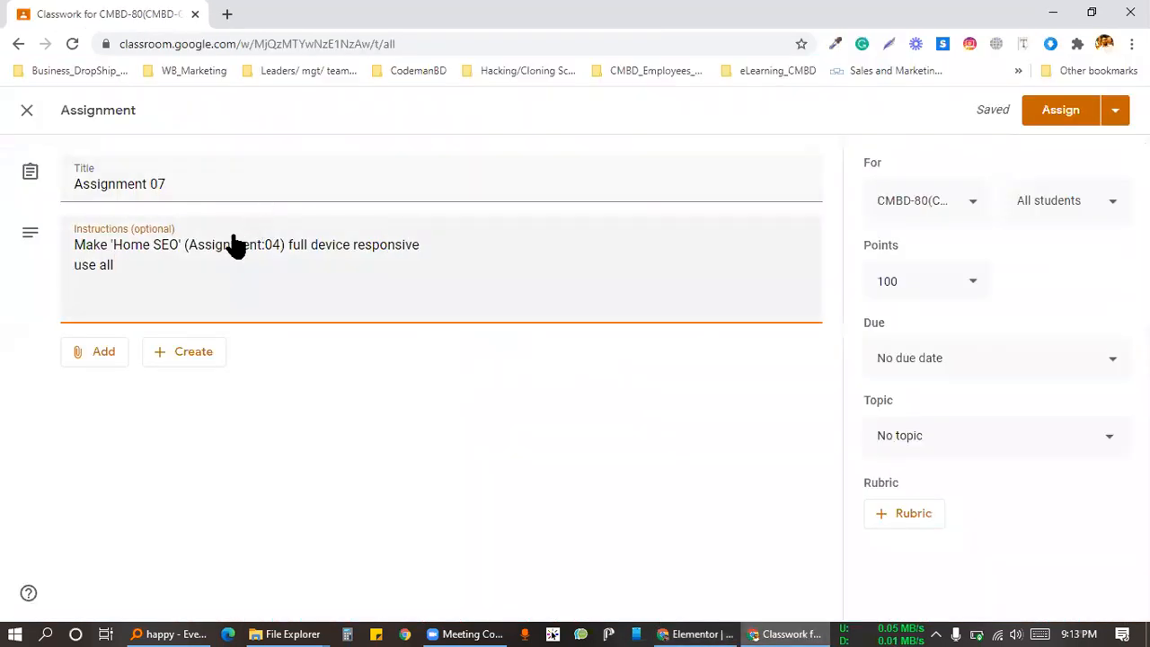
pyautogui.write('widget')
pyautogui.write('of powerpack')
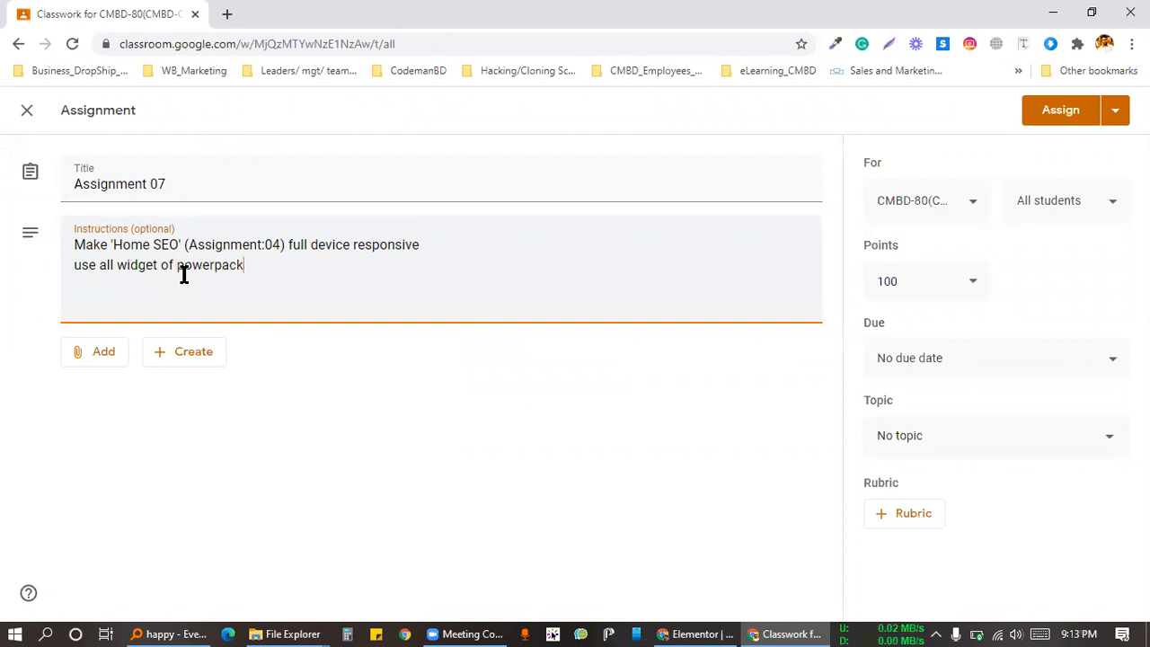
pyautogui.write(' oddons')
pyautogui.press('BackSpace')
pyautogui.press('BackSpace')
pyautogui.press('BackSpace')
pyautogui.press('BackSpace')
pyautogui.press('BackSpace')
pyautogui.press('BackSpace')
pyautogui.write('adddons')
pyautogui.press('BackSpace')
pyautogui.press('BackSpace')
pyautogui.press('BackSpace')
pyautogui.press('BackSpace')
pyautogui.write('ons')
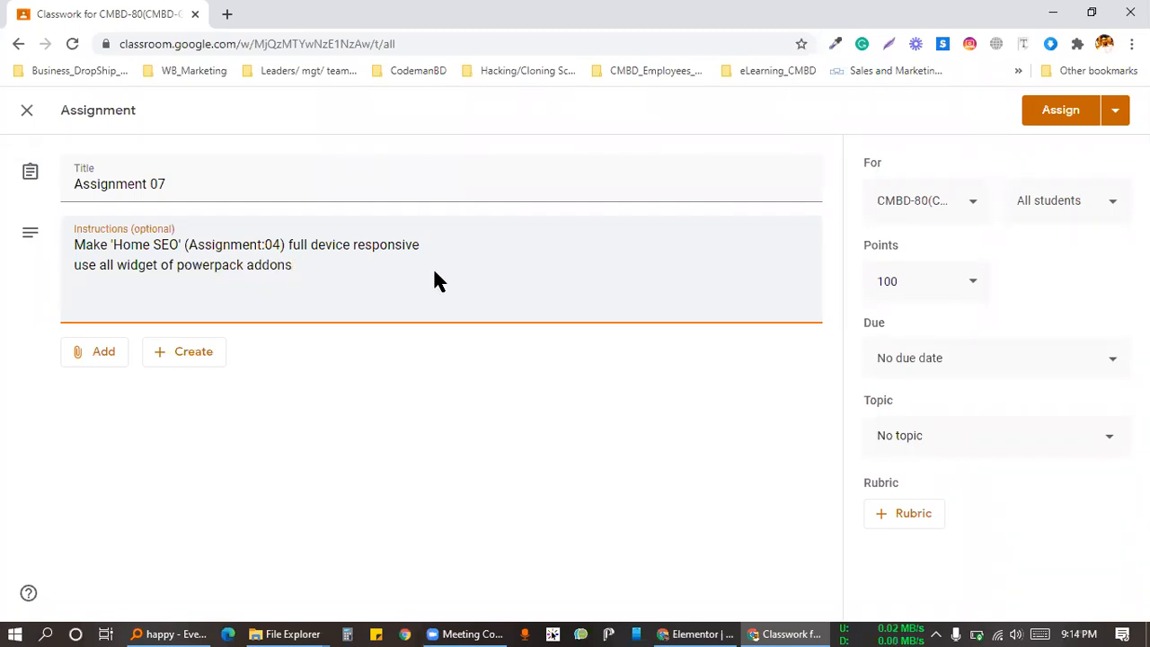